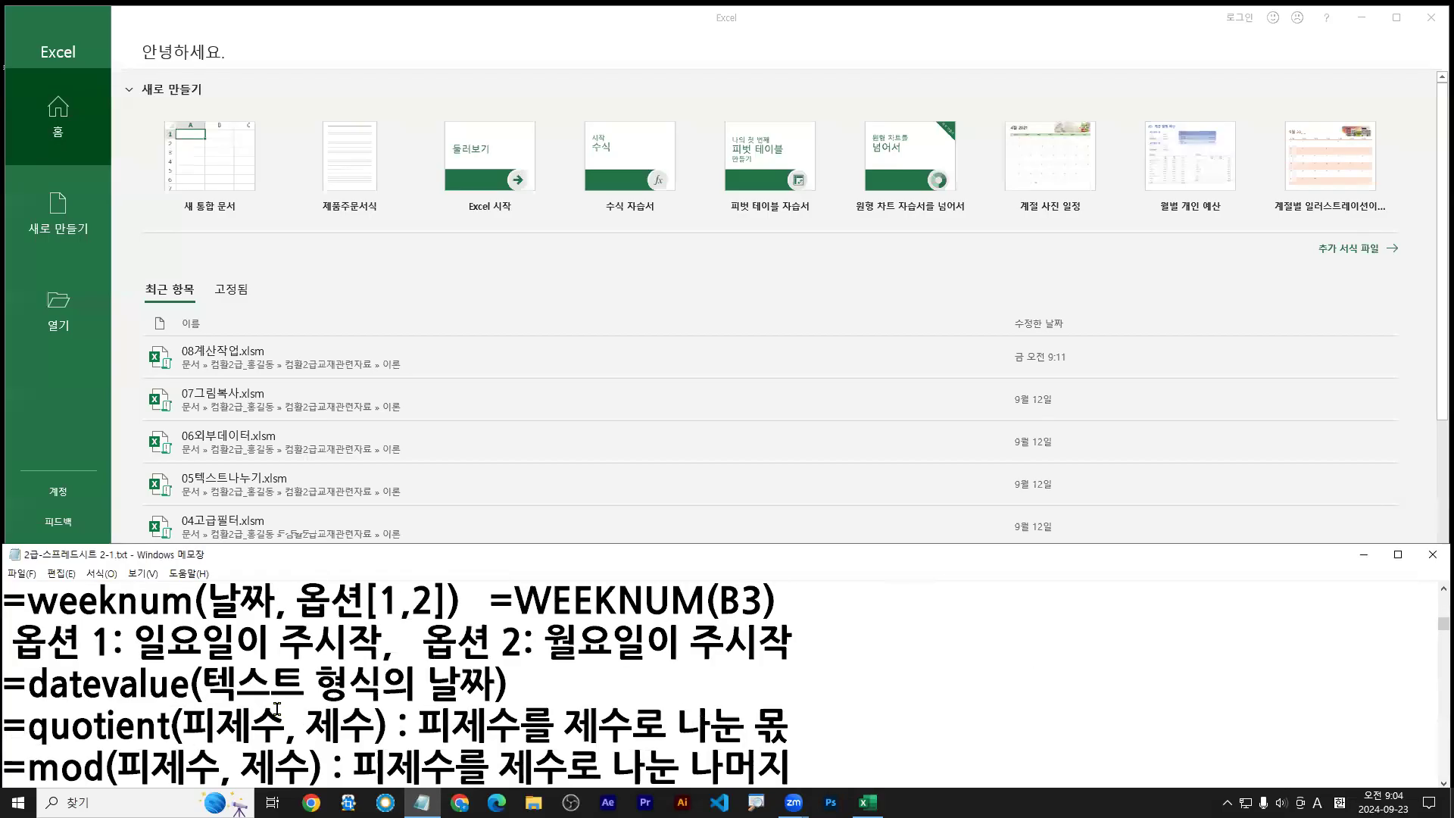
Step: Open 08계산작업.xlsm from the 이론 folder under 컴활2급교재관련자료 and show the sheet whose name begins with 날
click(328, 32)
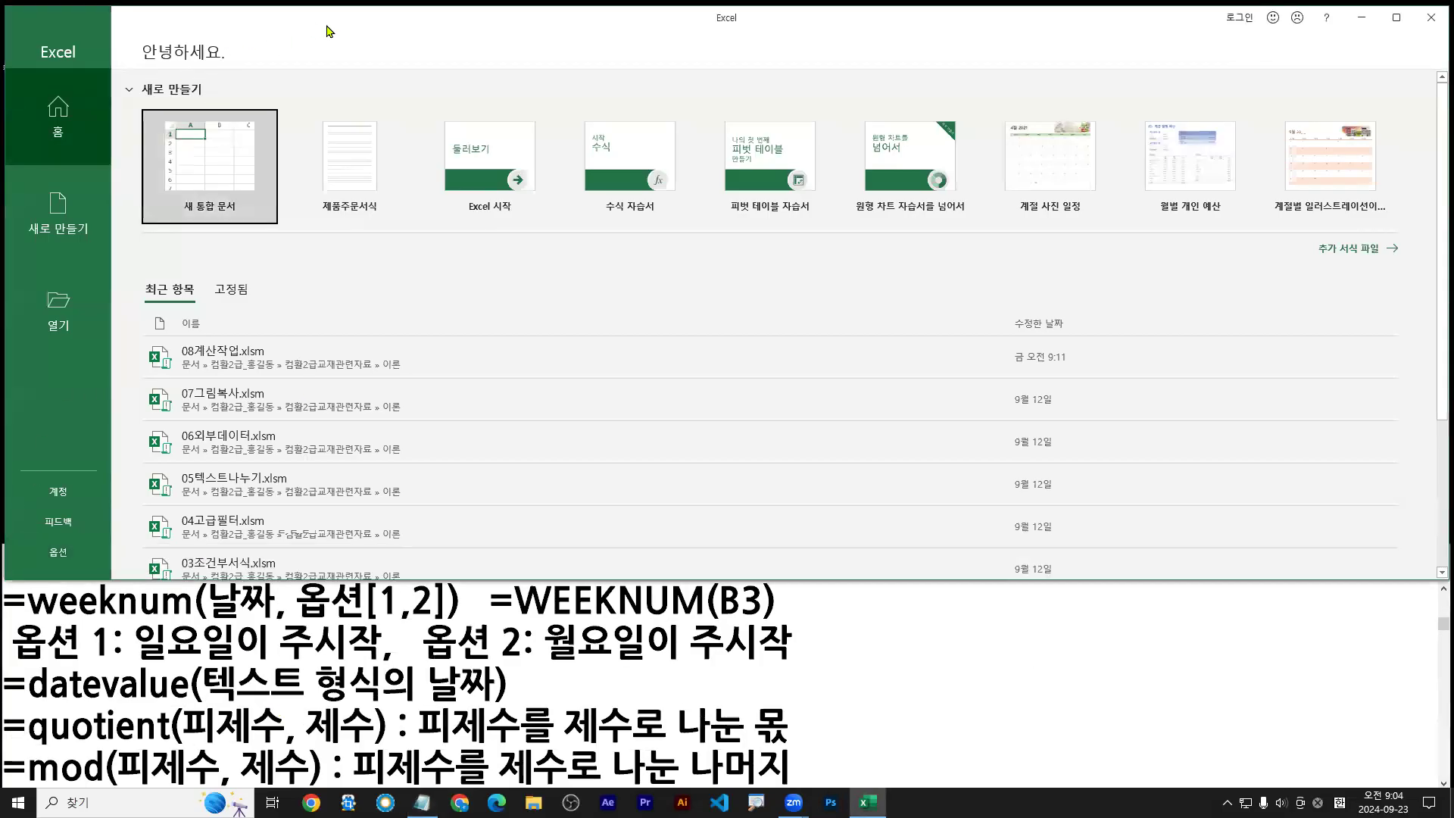
click(56, 322)
click(187, 259)
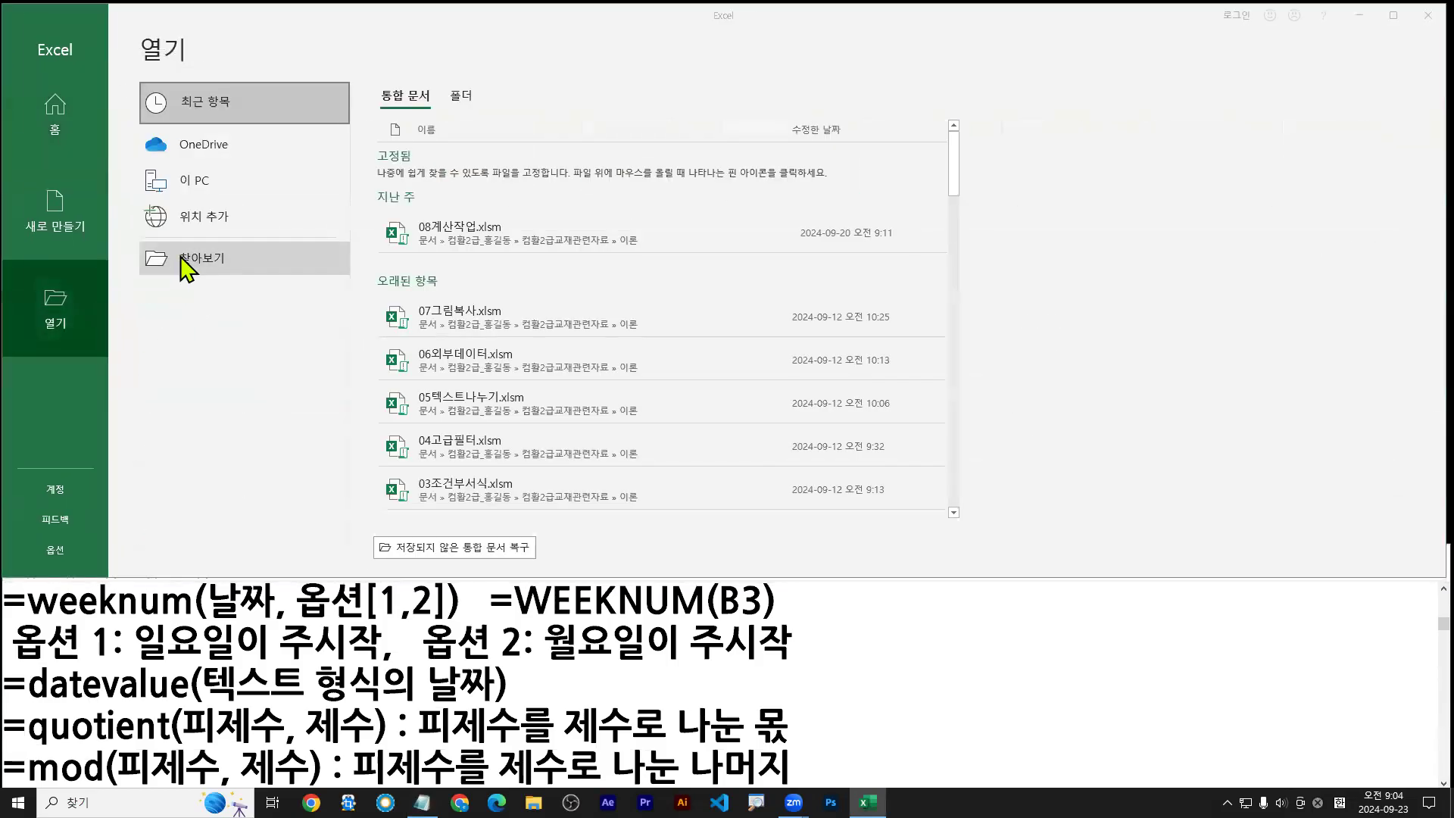
scroll(274, 325, down, 3)
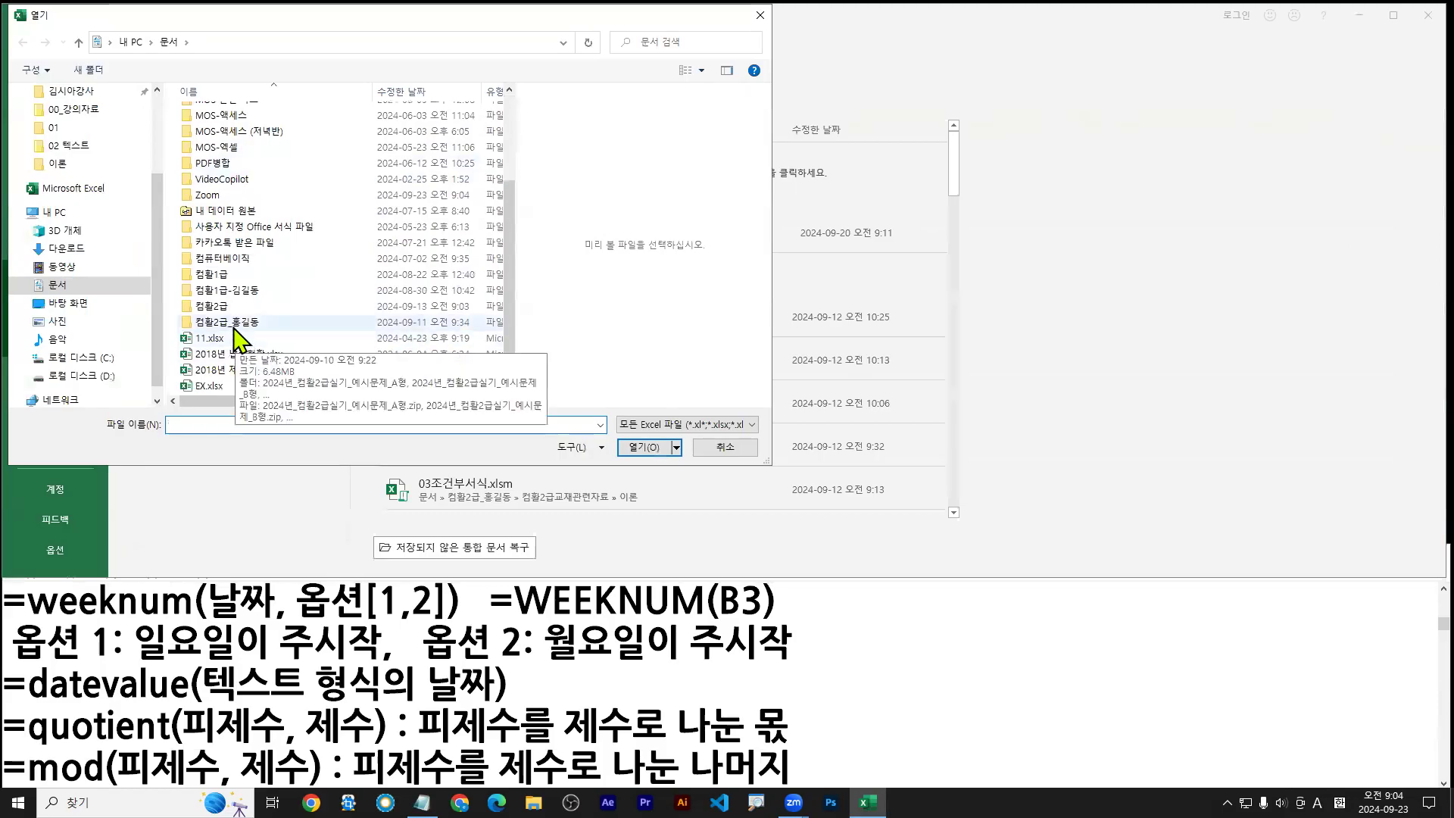
double_click(254, 323)
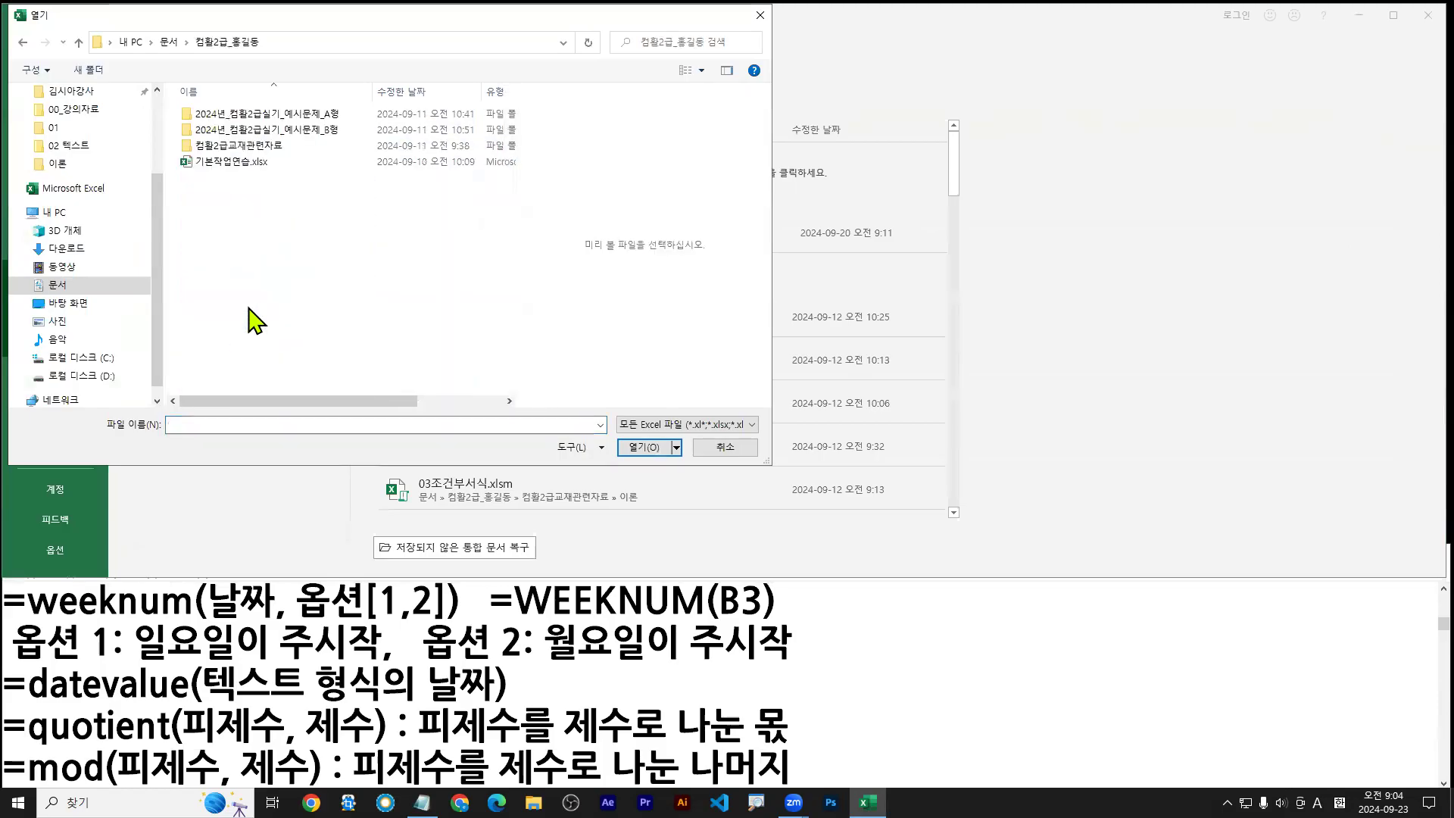
double_click(267, 144)
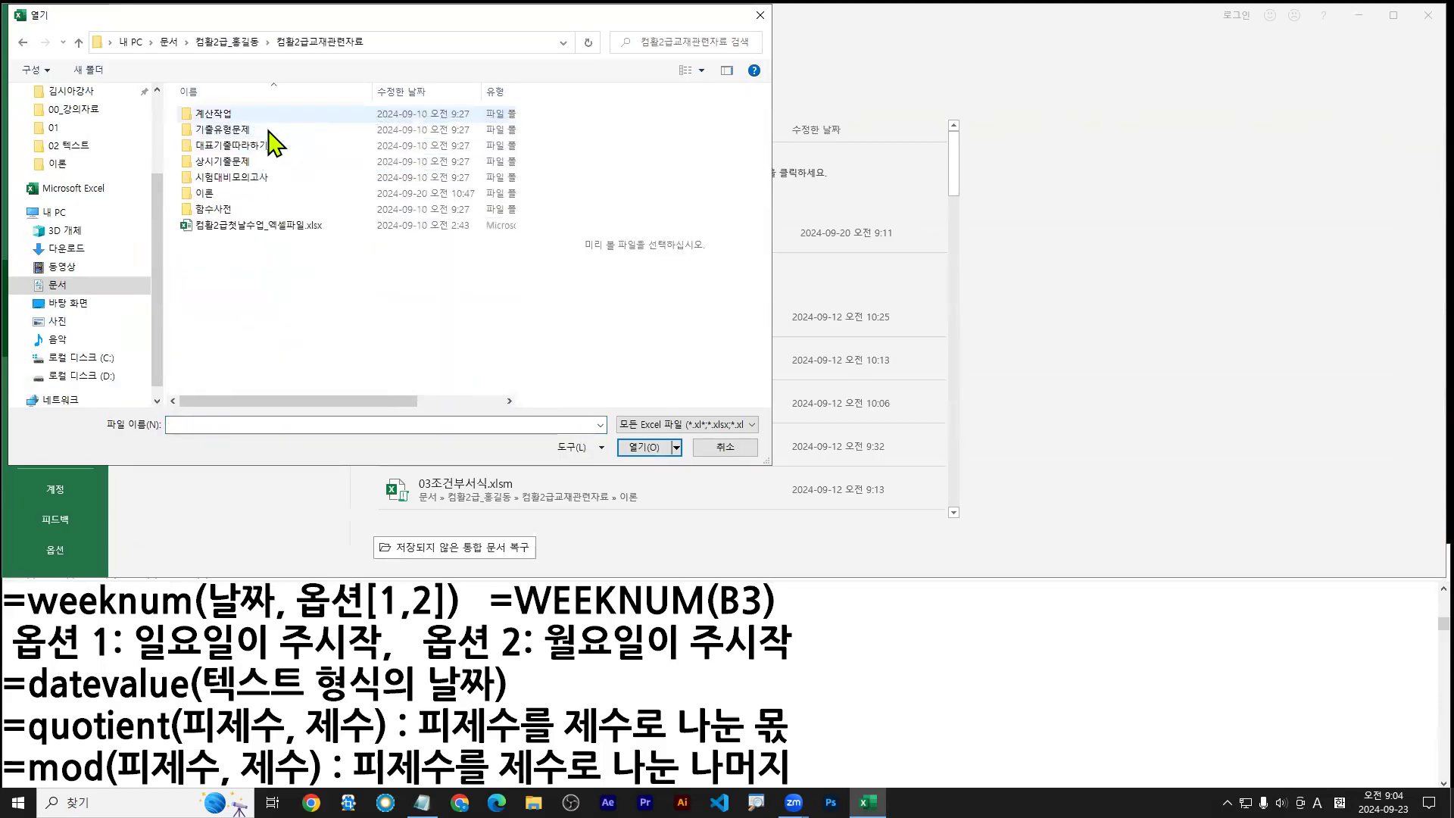
double_click(205, 193)
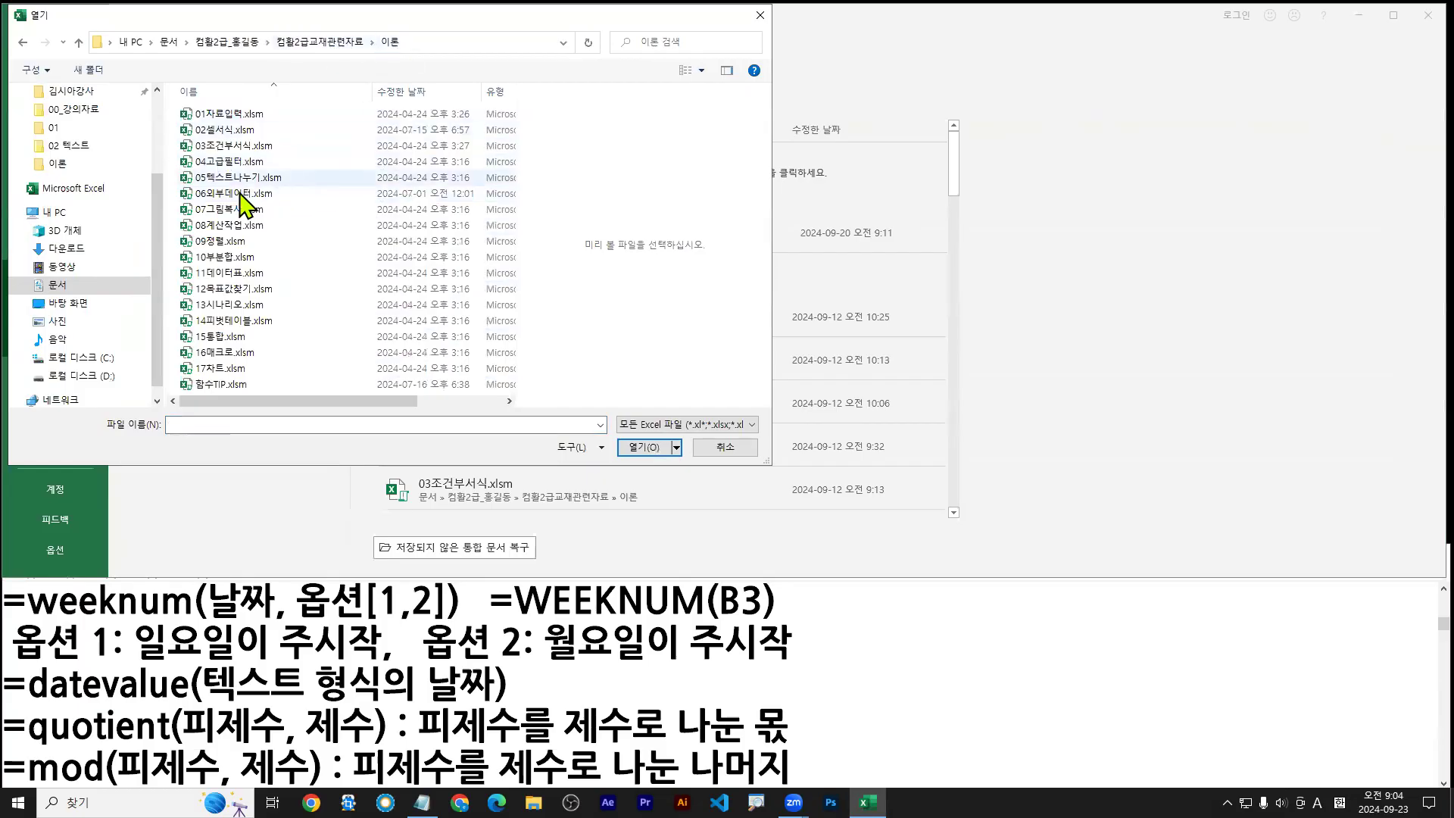
click(232, 226)
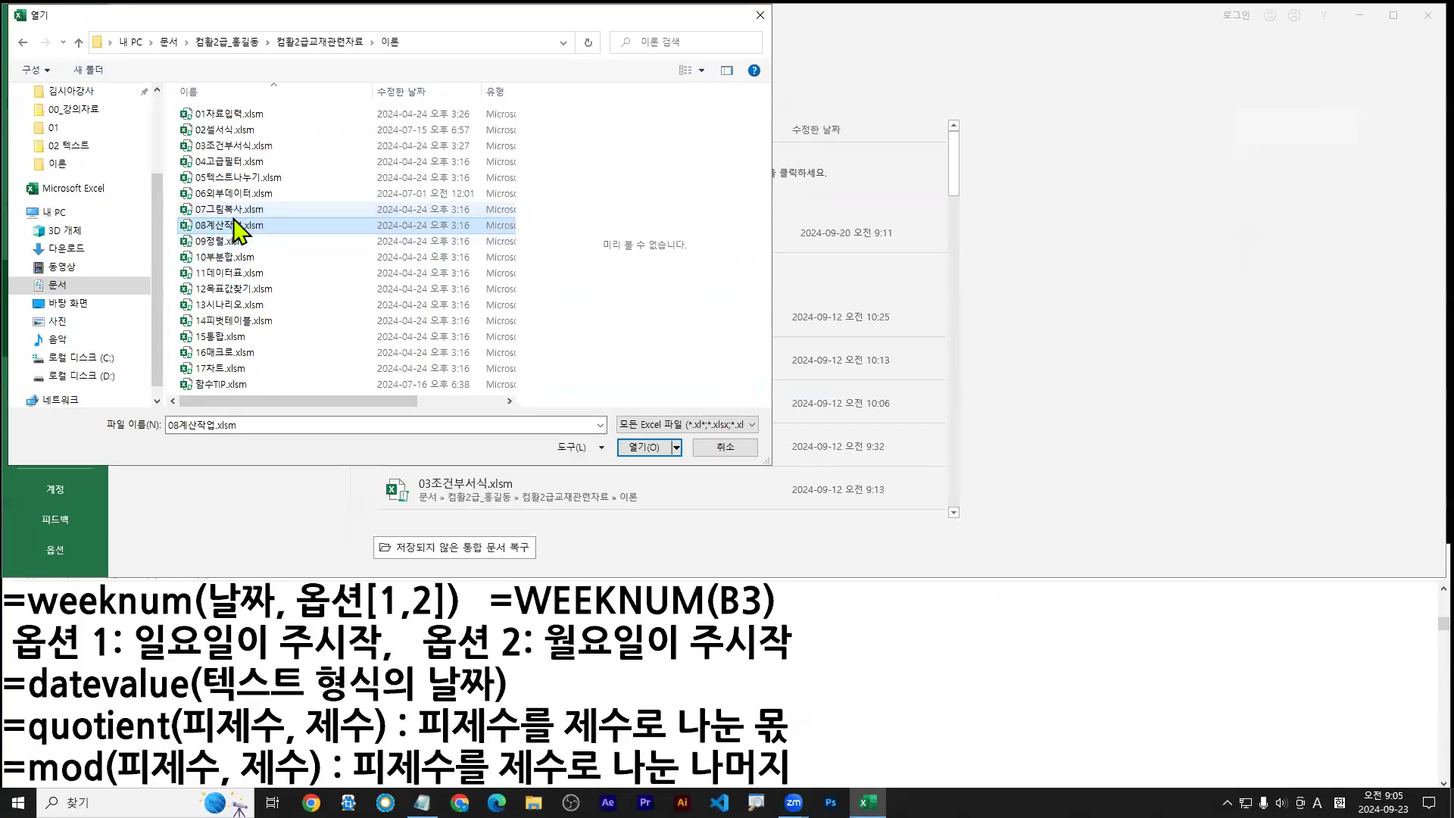
double_click(455, 451)
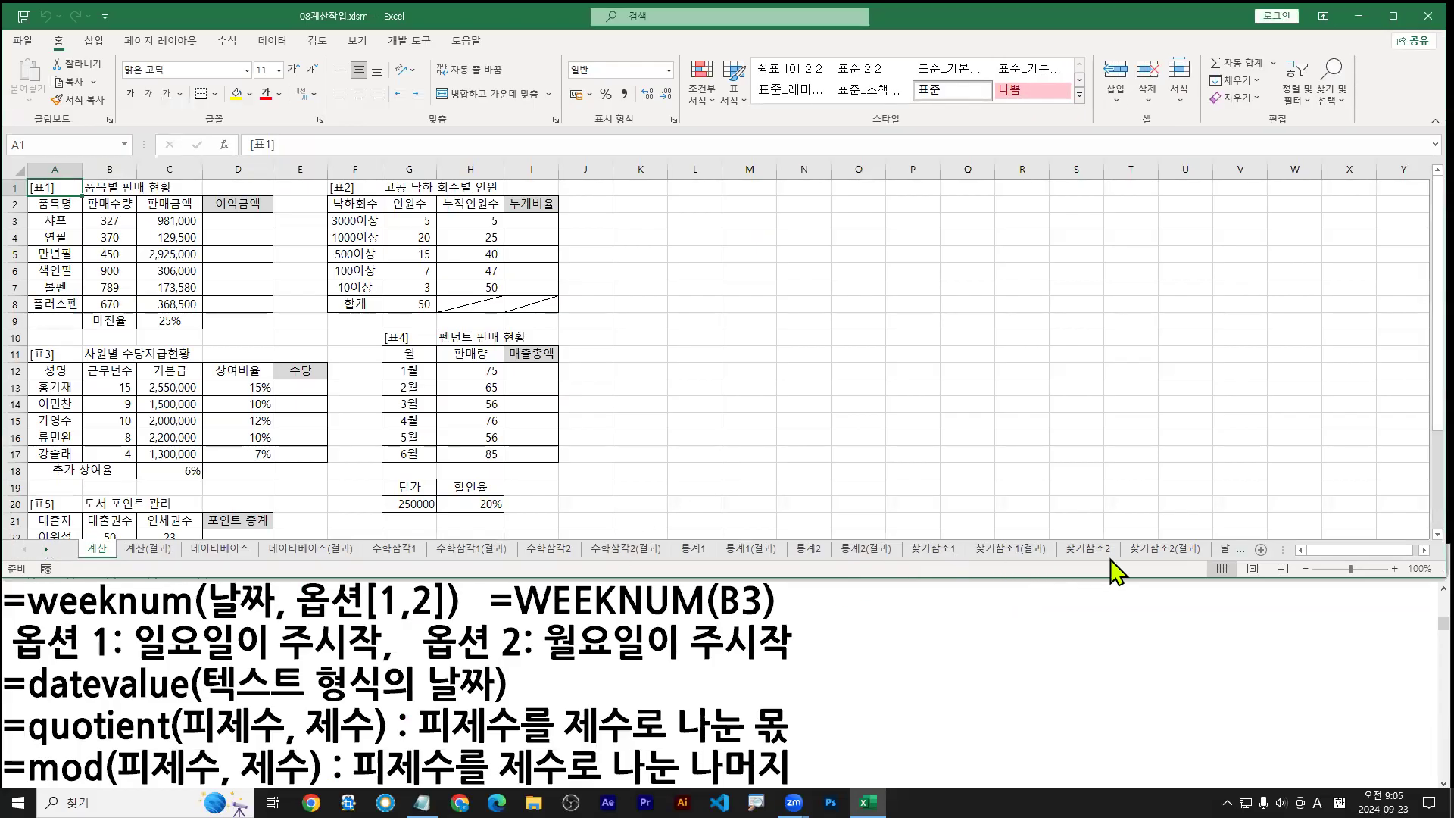
click(1225, 550)
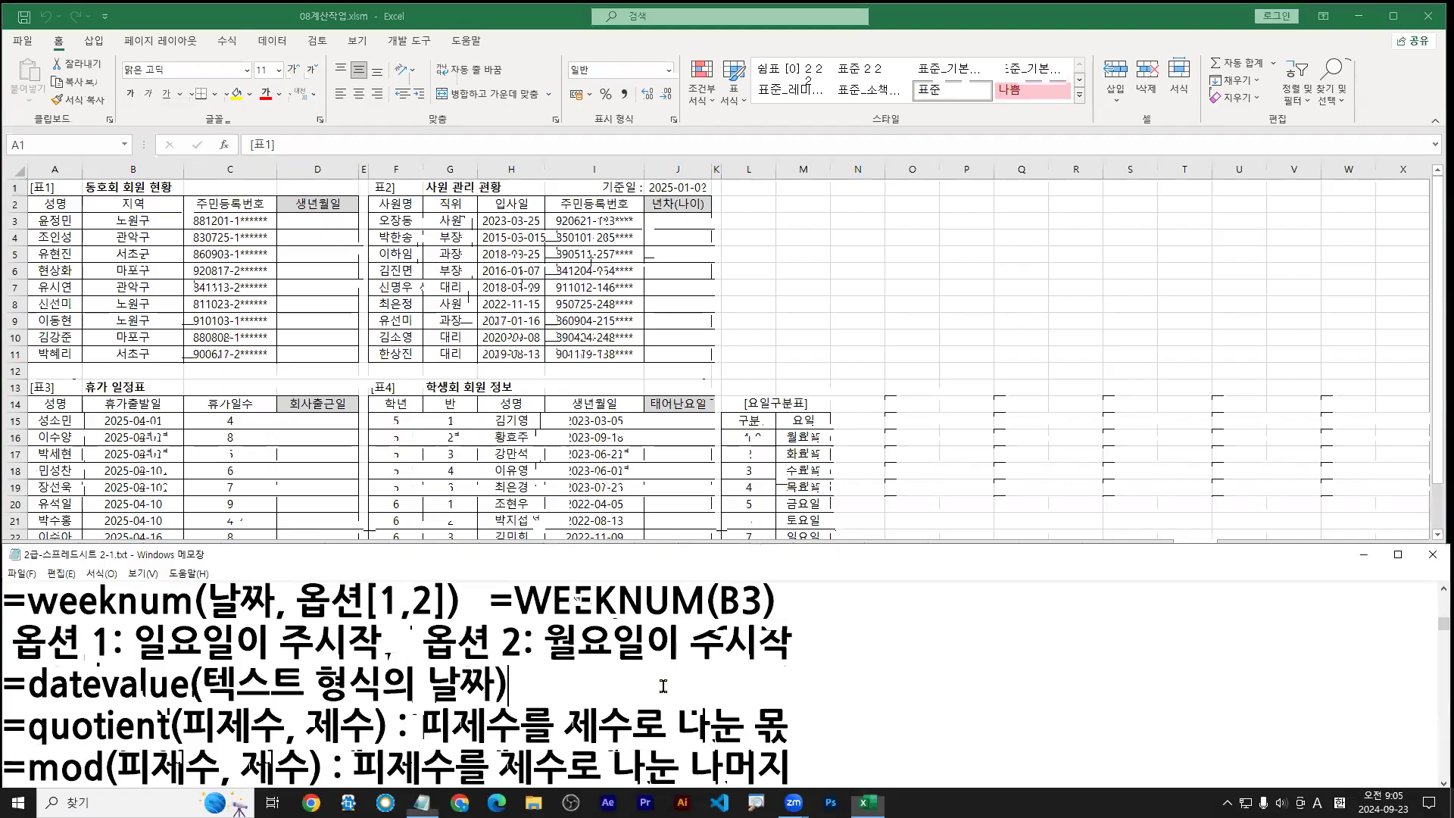
Step: Switch to Notepad, find the date function notes containing =days and =WORKDAY in 2급-스프레드시트 2-1.txt, and maximize the window
key(Page_Up)
key(Page_Up)
key(Page_Up)
key(Page_Up)
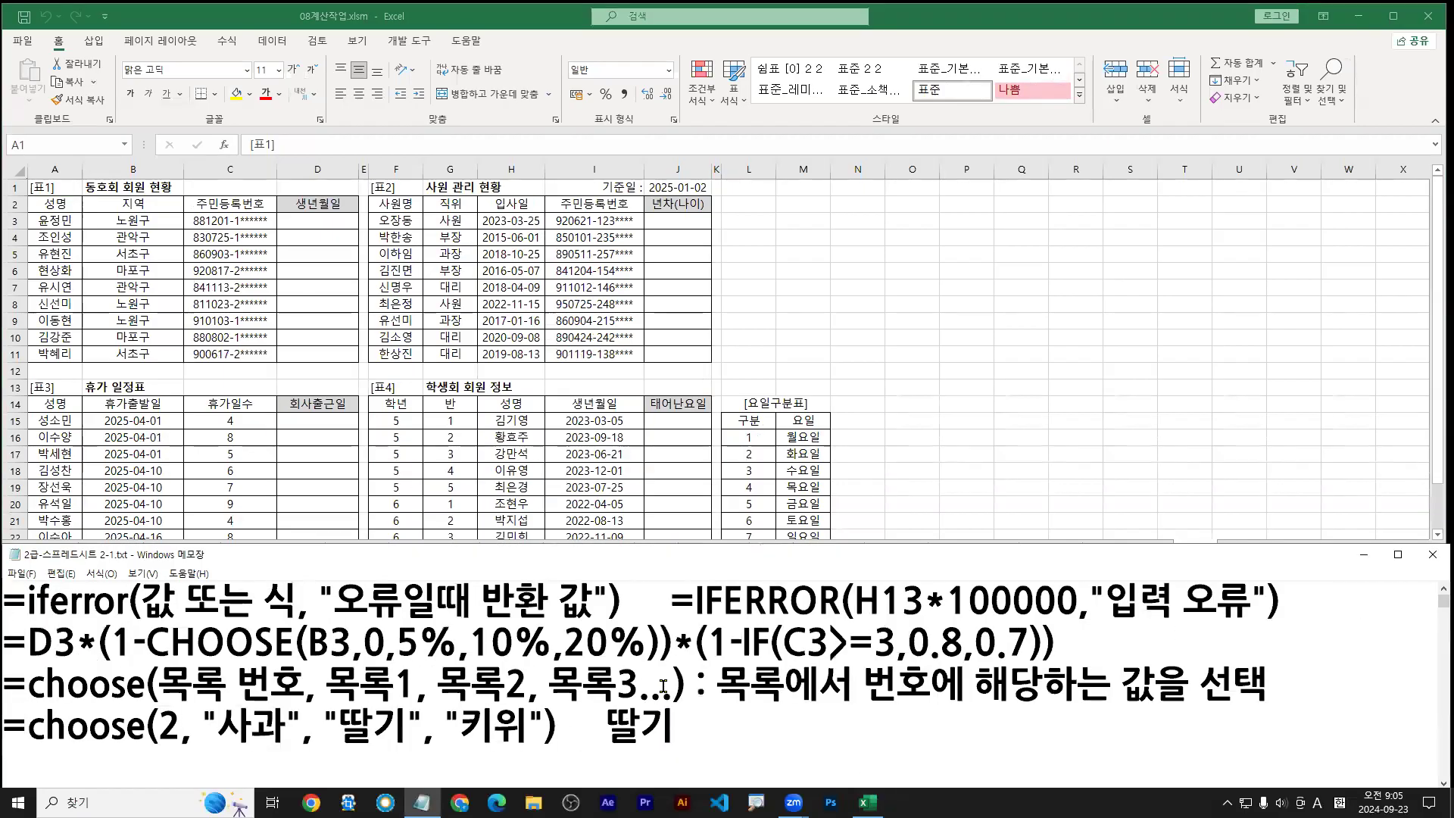
key(Page_Down)
key(Page_Down)
key(Page_Down)
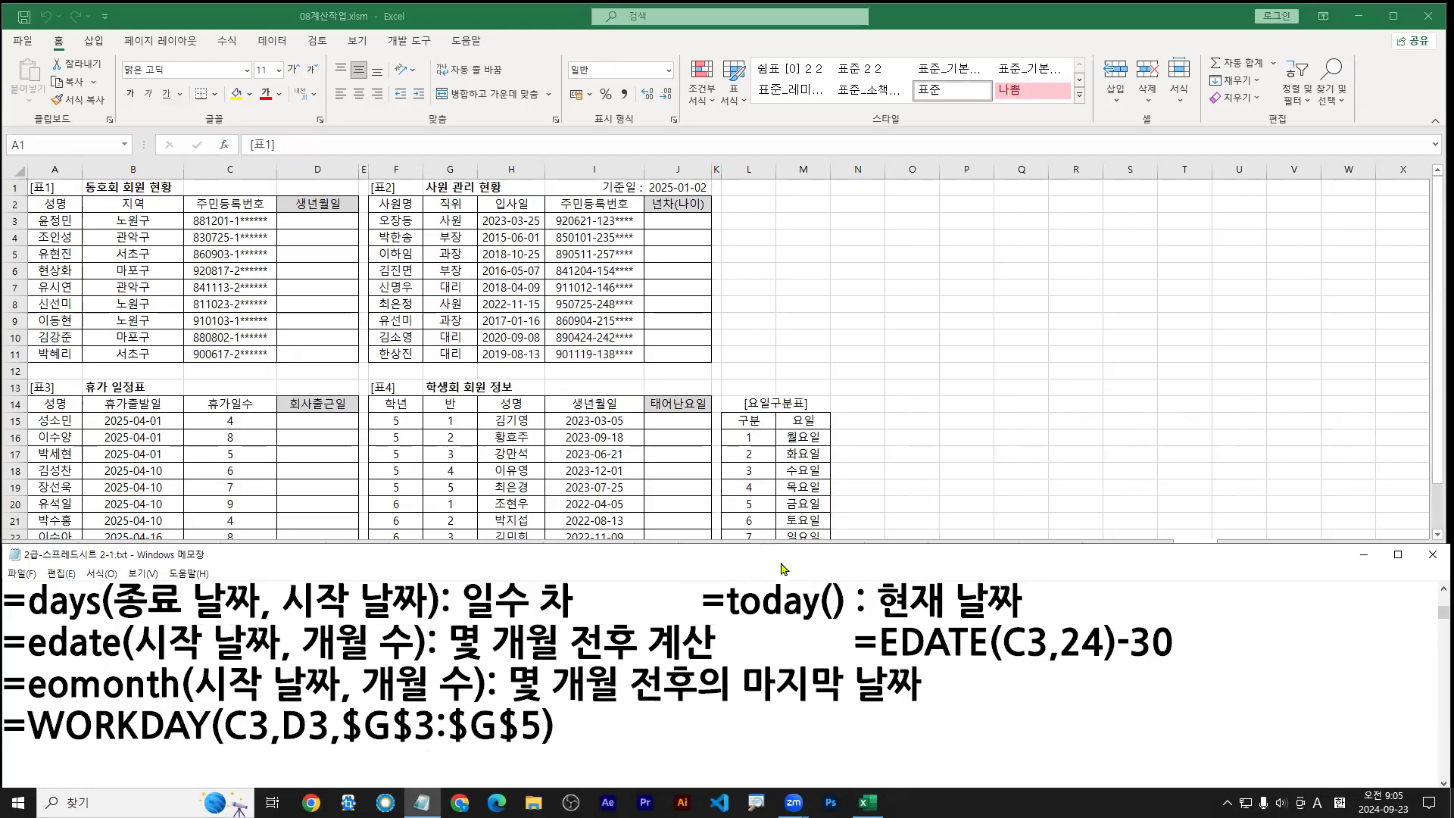
double_click(782, 563)
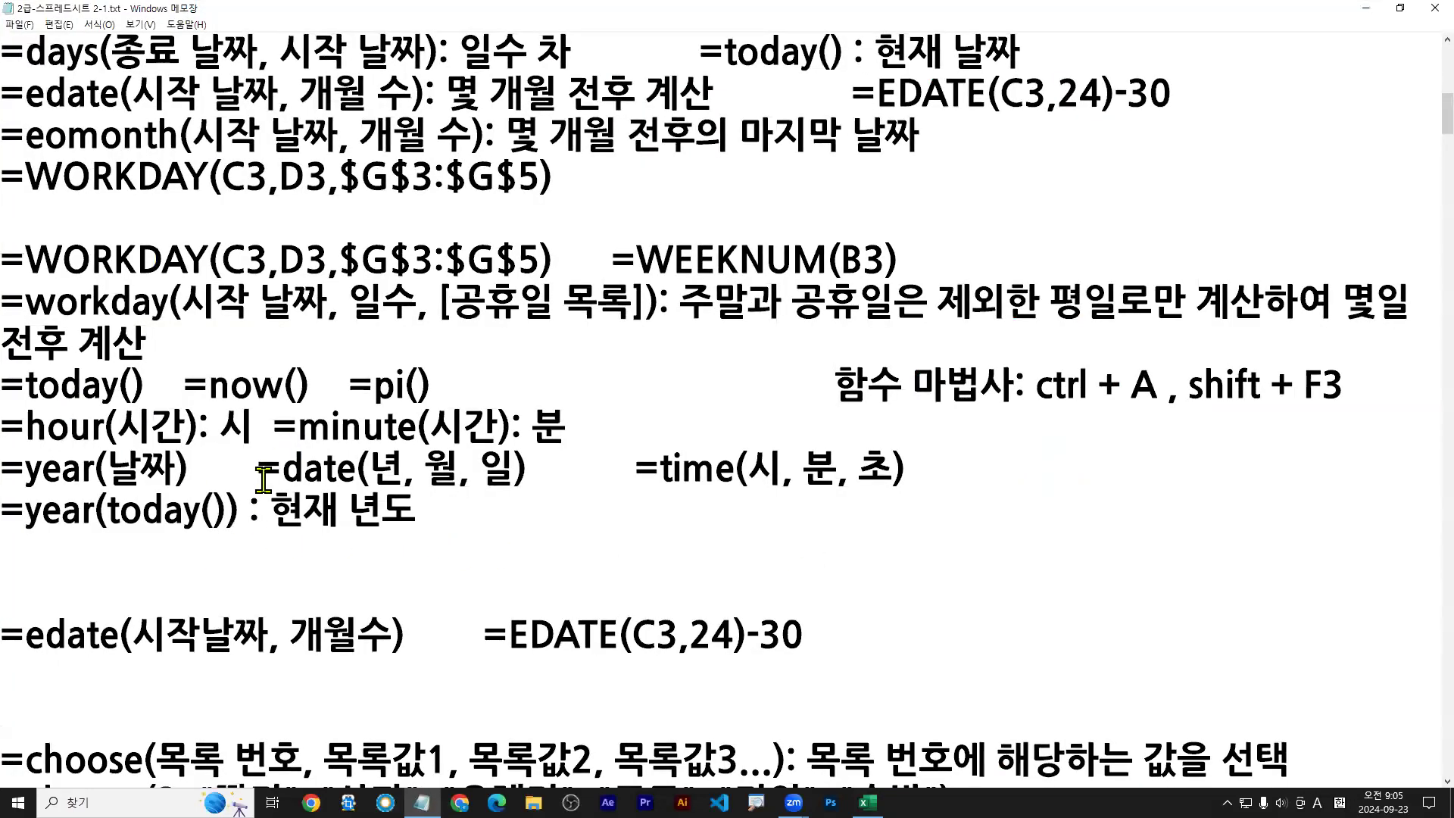
Step: Move =date(년, 월, 일) and =time(시, 분, 초) onto a new line below =year(날짜), without leading spaces
click(194, 468)
key(Return)
key(Delete)
key(Delete)
key(Delete)
key(Delete)
key(Delete)
key(Delete)
key(Delete)
Step: Add the description ": 날짜에서 년도" after =year(날짜) and set the line off with blank lines above and below
key(Up)
key(End)
text(: s)
key(BackSpace)
key(Hangul)
text(나ㄹ짜에 ㄴ)
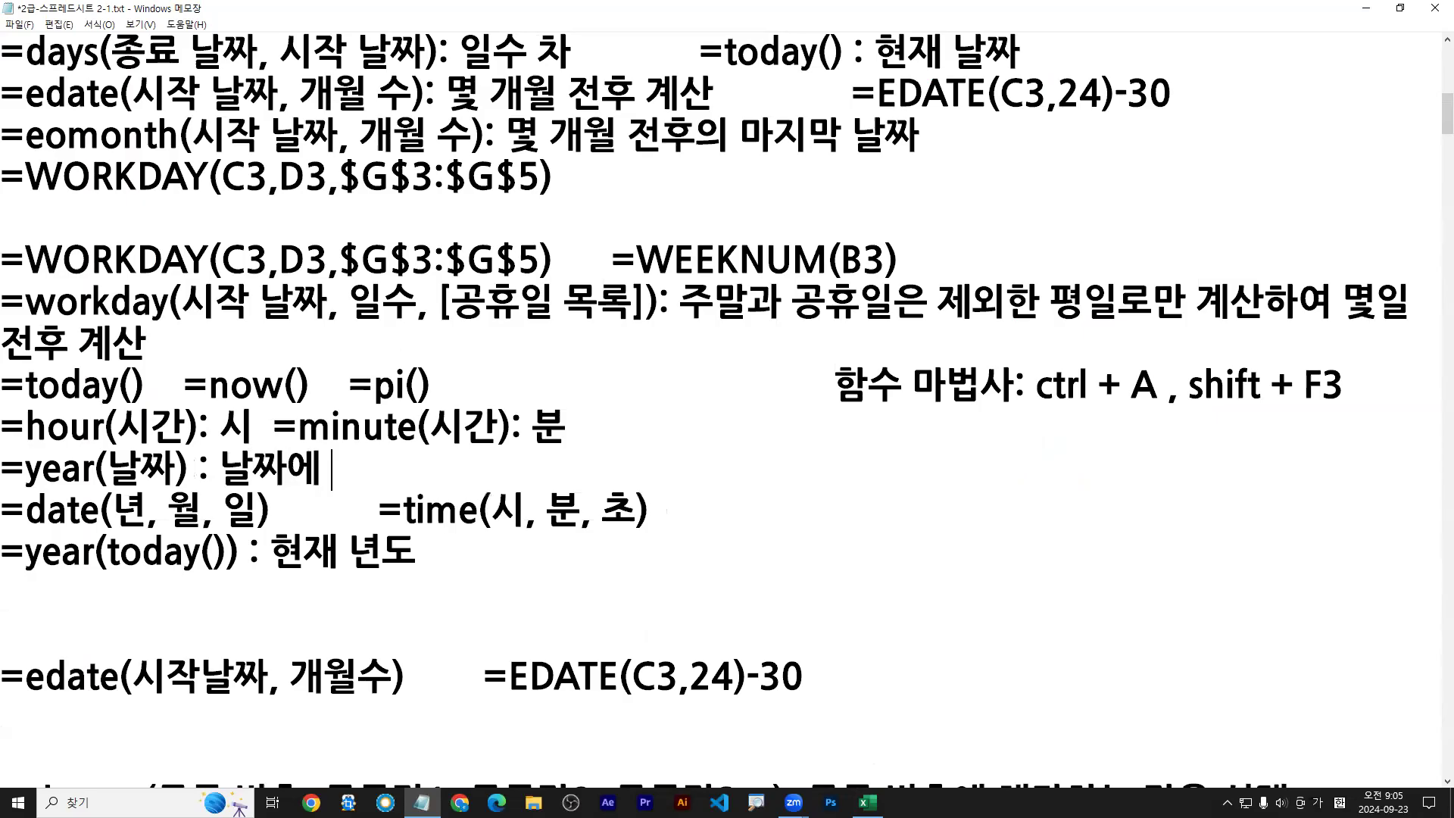
key(BackSpace)
text(서 년도)
key(Return)
key(Up)
key(Return)
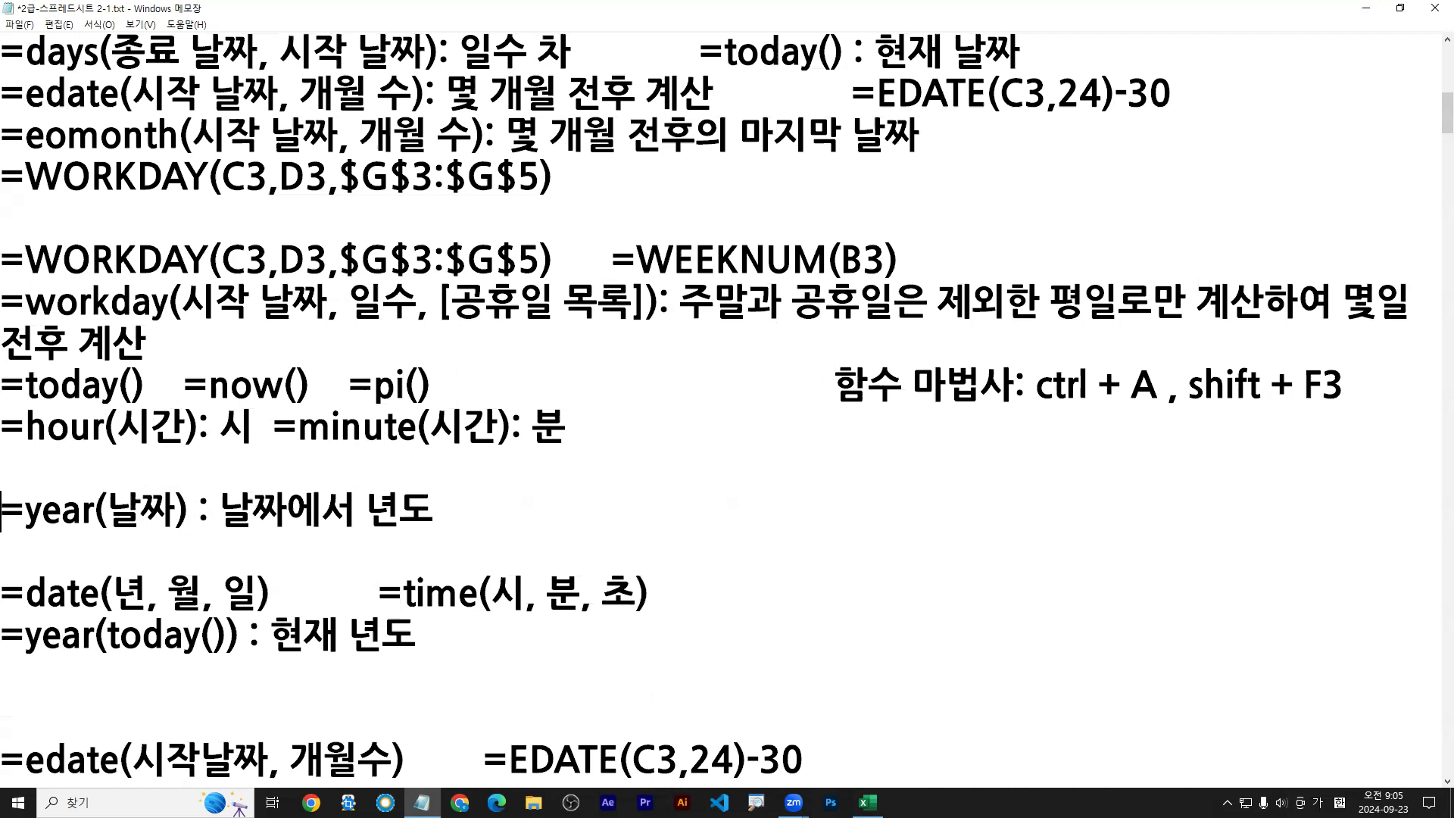
Step: Duplicate the line =year(날짜) : 날짜에서 년도 directly beneath itself
key(shift+End)
key(ctrl+c)
key(Down)
key(ctrl+v)
key(Return)
Step: Change the duplicated line to =month(날짜) : 날짜에서 월
key(Up)
key(Right)
key(ctrl+shift+Right)
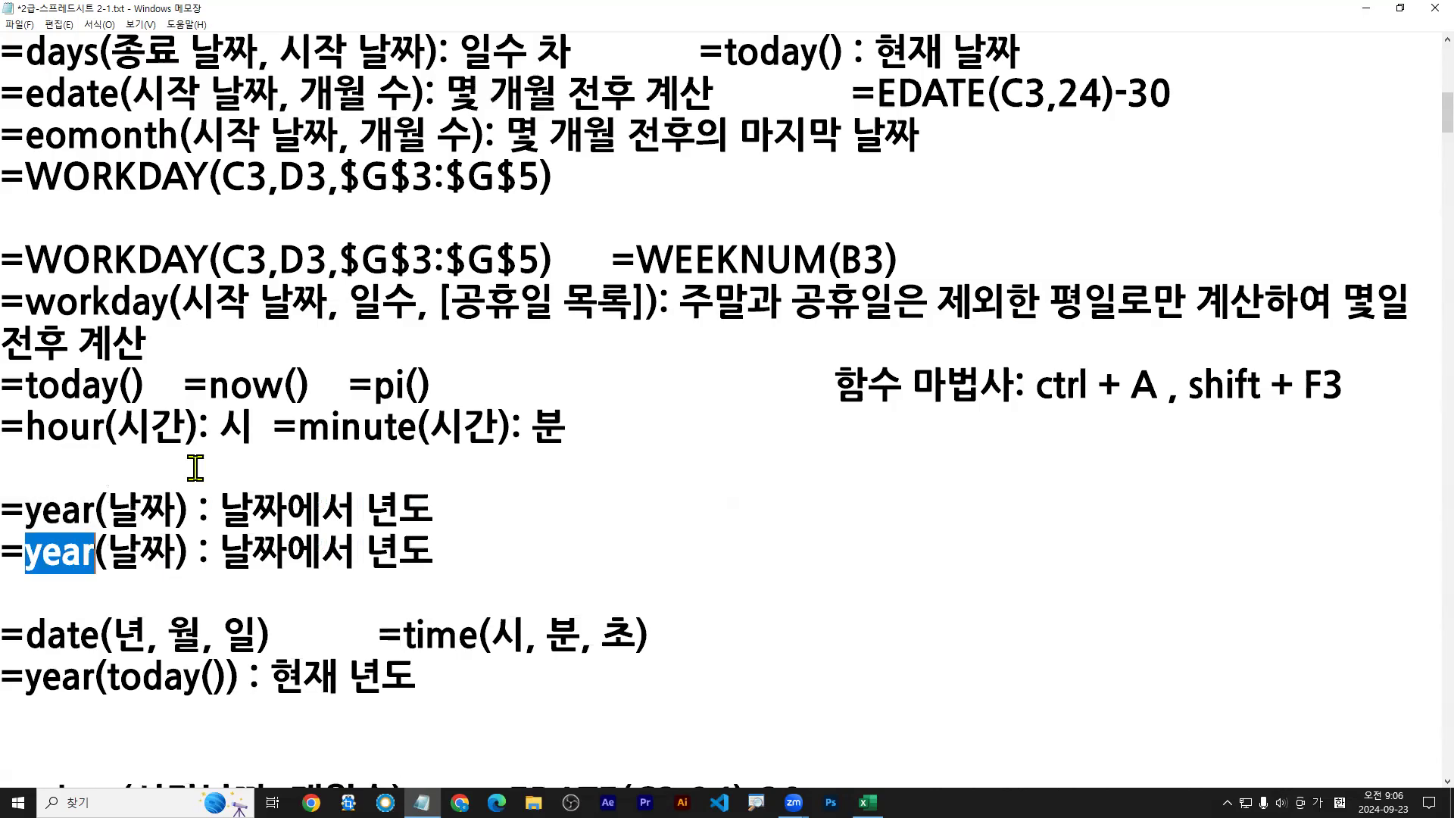
key(Hangul)
text(month)
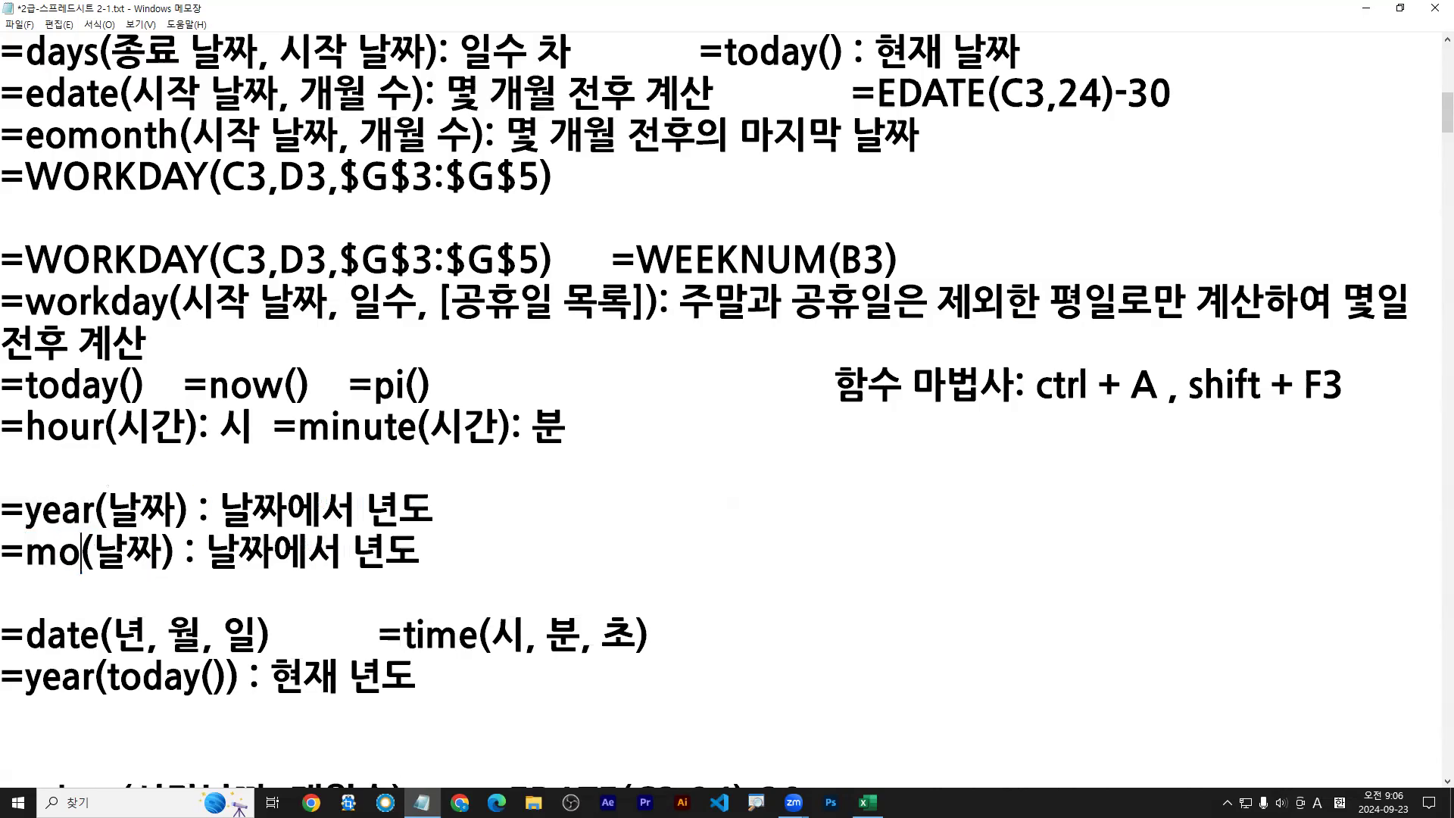
key(Right)
key(End)
key(BackSpace)
key(BackSpace)
key(Hangul)
text(월)
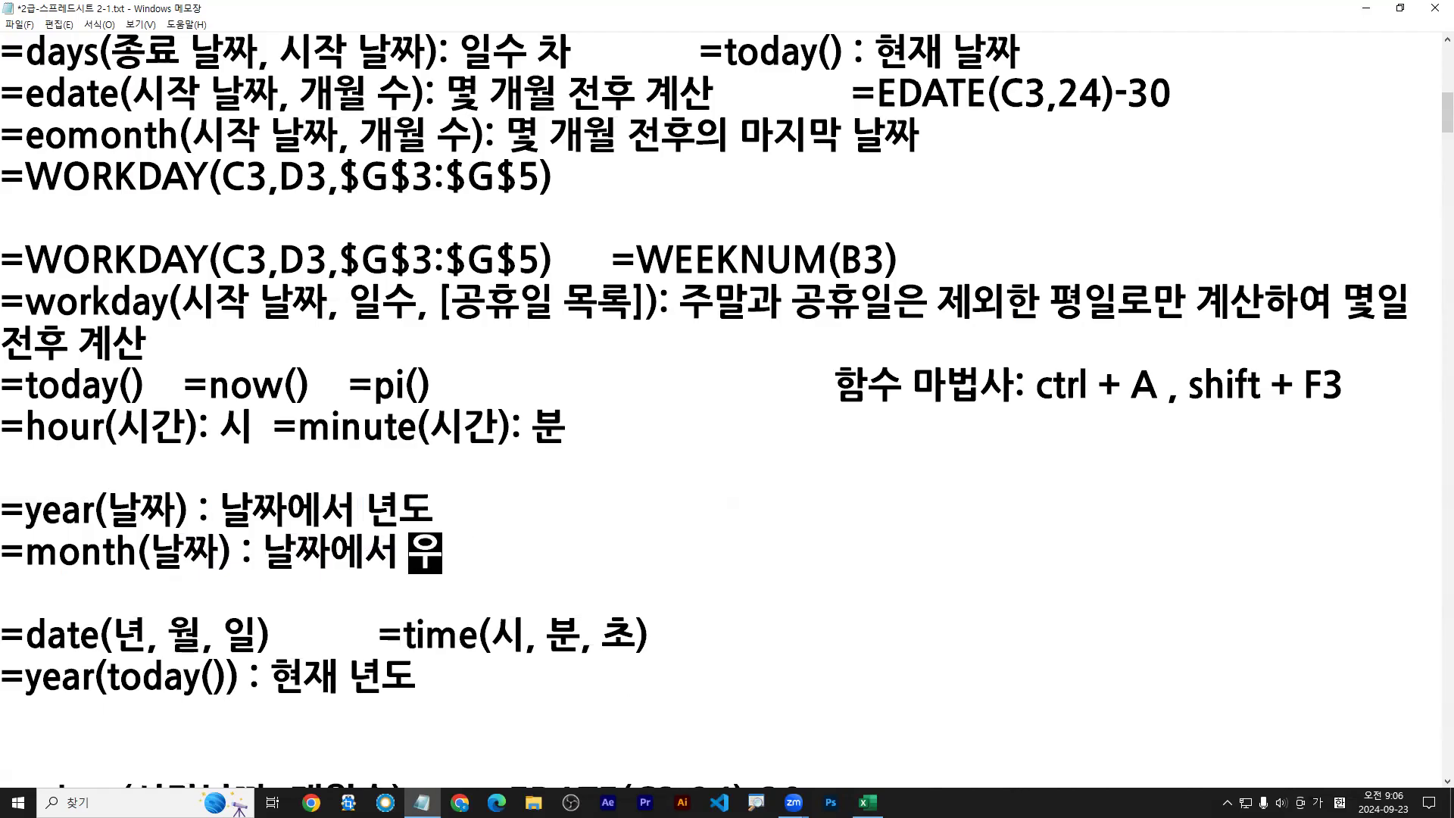
Step: Paste another copy of the year line below the month line and change its function name to day
key(Return)
key(ctrl+v)
key(Home)
key(Right)
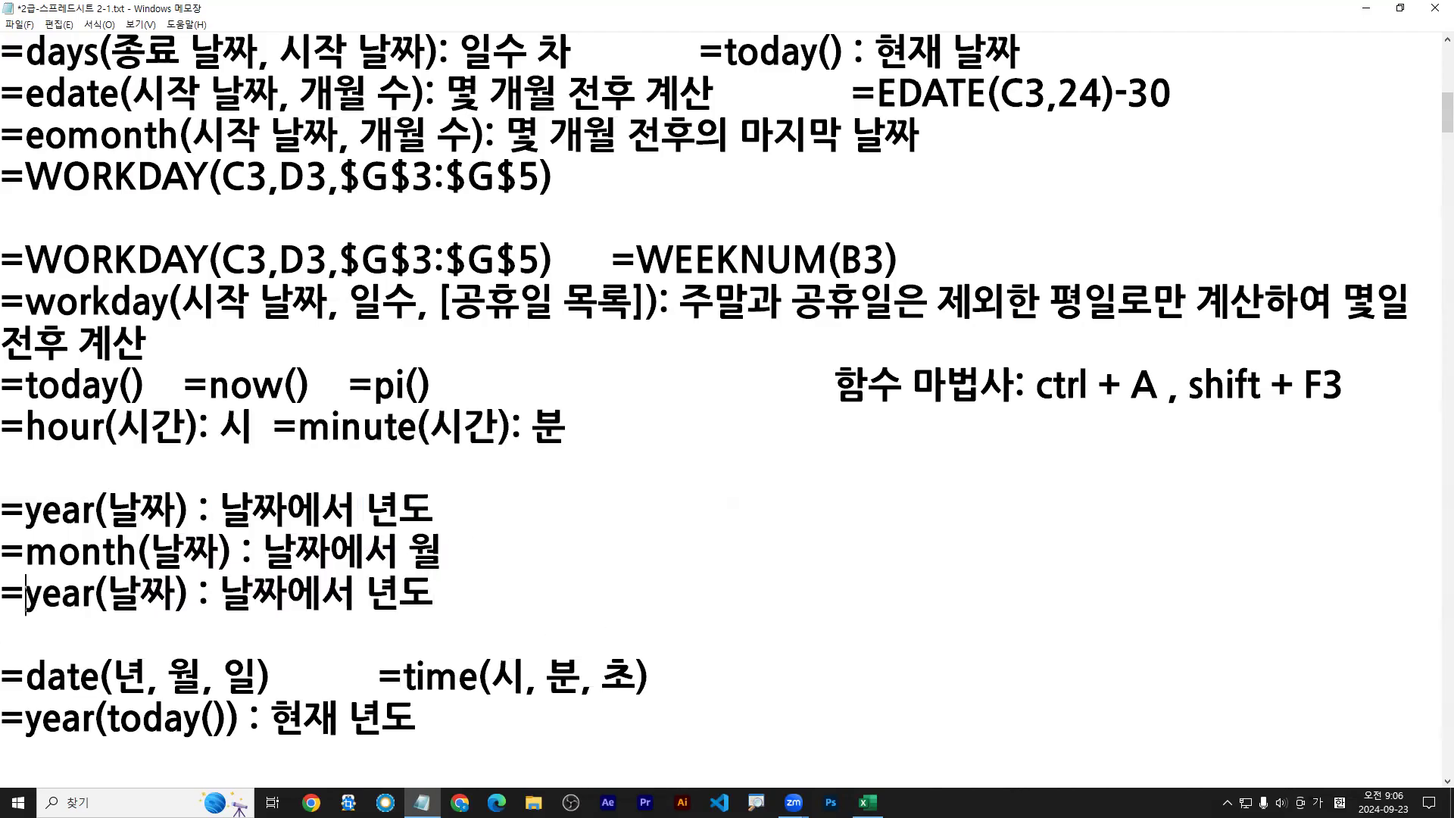
key(ctrl+shift+Right)
key(Hangul)
text(day)
Step: Replace 년도 with 일 in the description of the =day(날짜) line
key(End)
key(BackSpace)
key(BackSpace)
text(d)
key(BackSpace)
key(Hangul)
text(일)
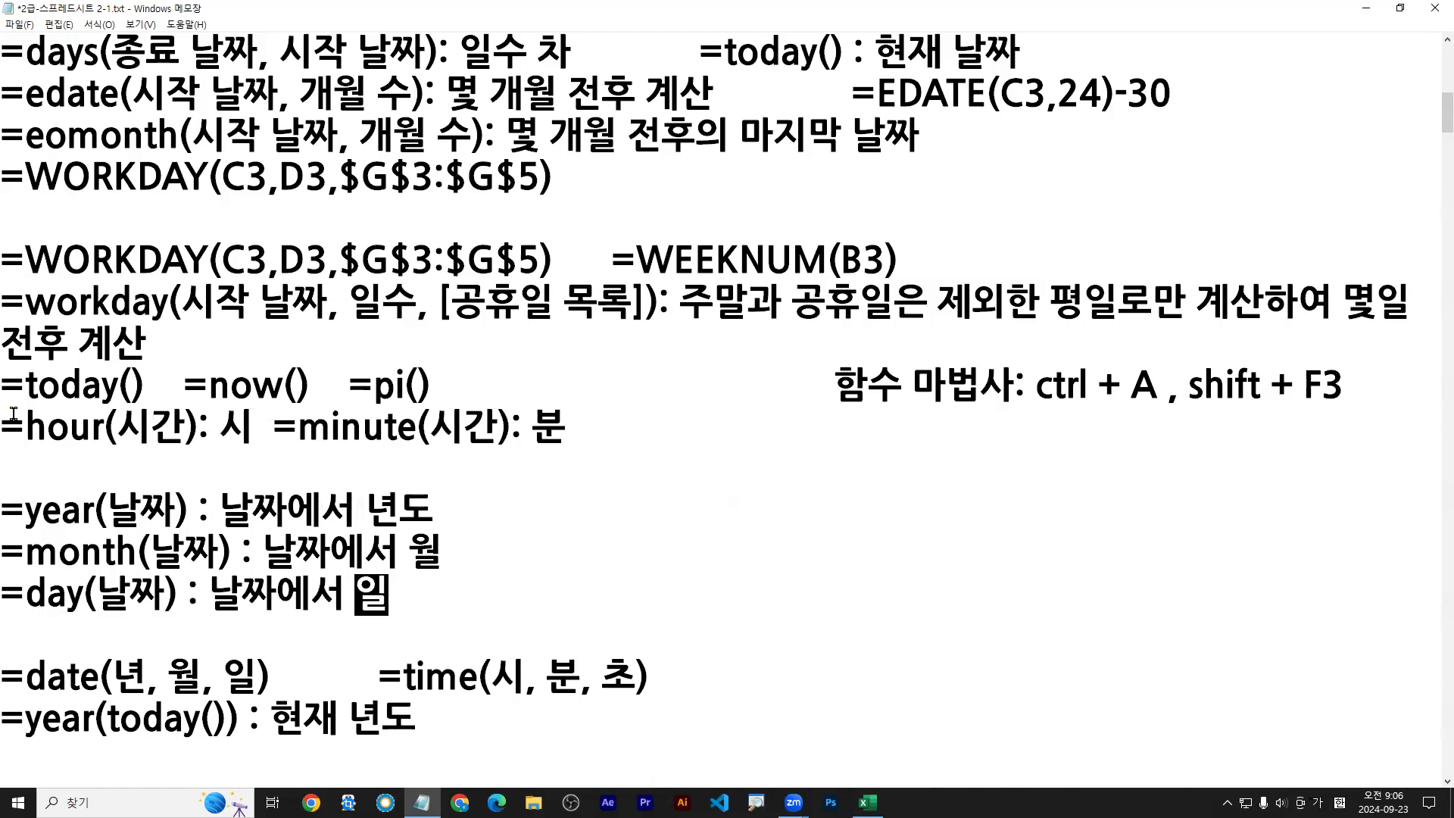
Step: Move the line with =hour(시간): 시 and =minute(시간): 분 below the =day line and add blank lines after it
drag(15, 428, 626, 419)
key(ctrl+c)
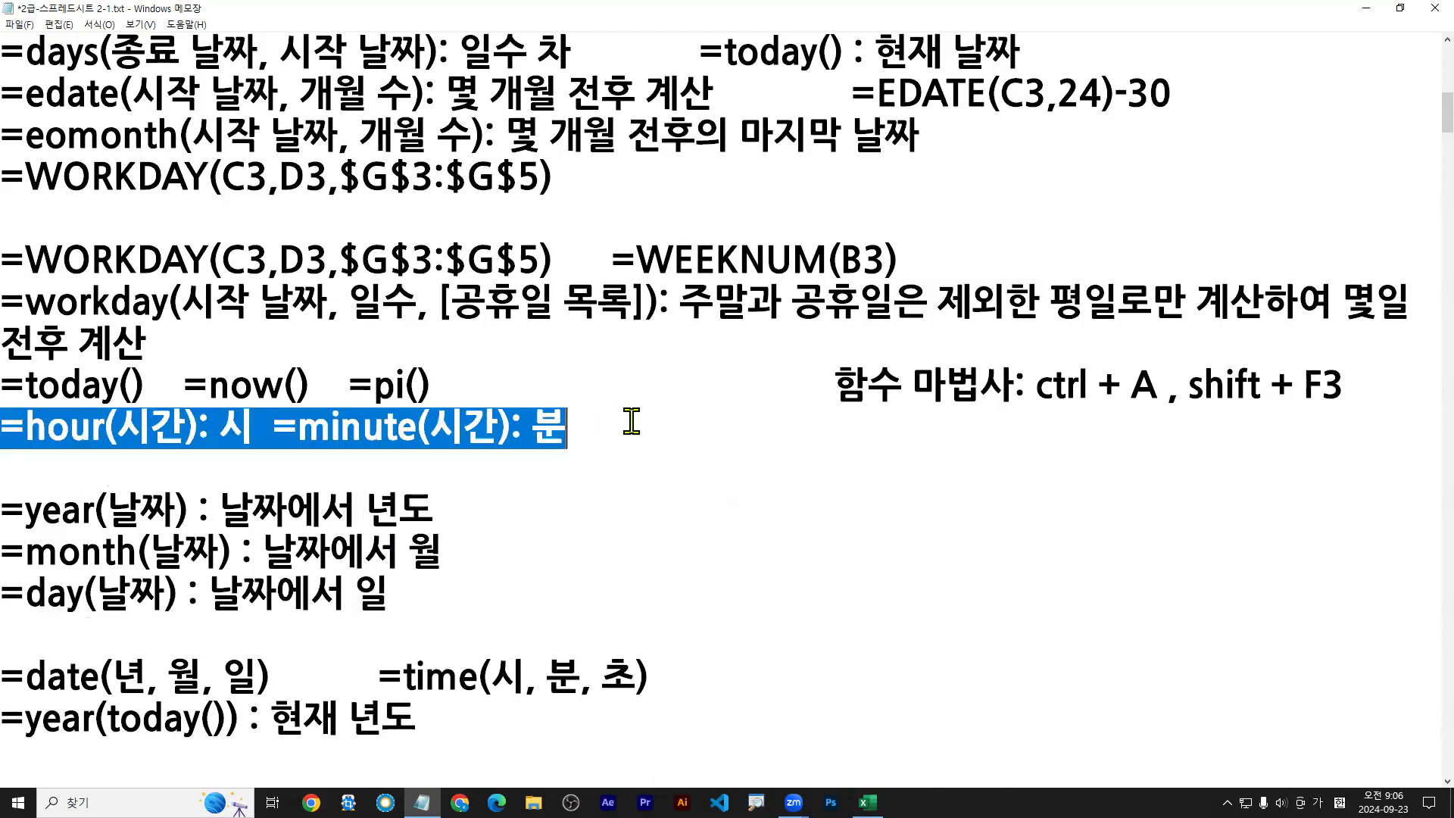
key(Delete)
click(43, 634)
key(ctrl+v)
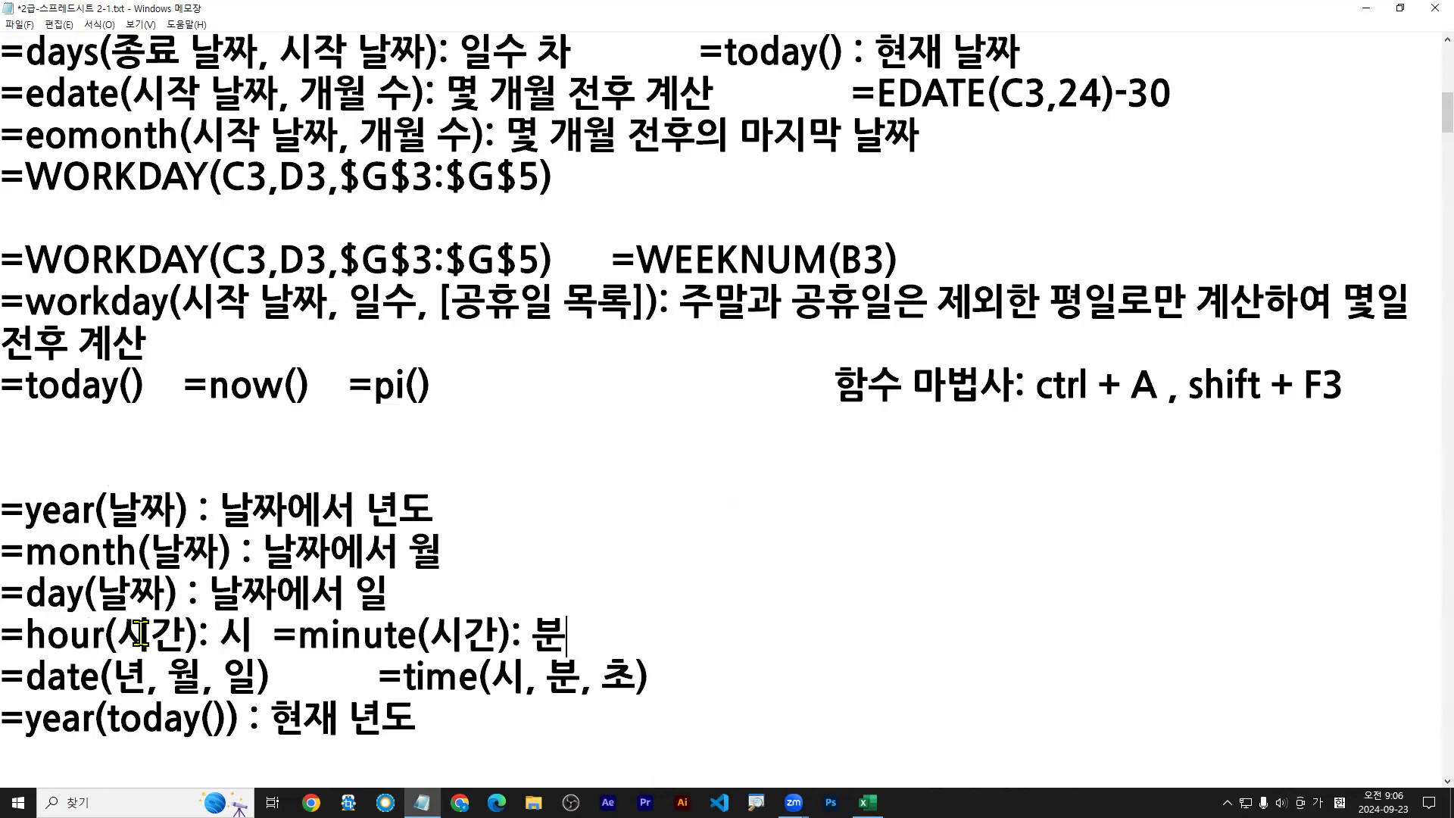
key(Return)
key(Return)
key(Return)
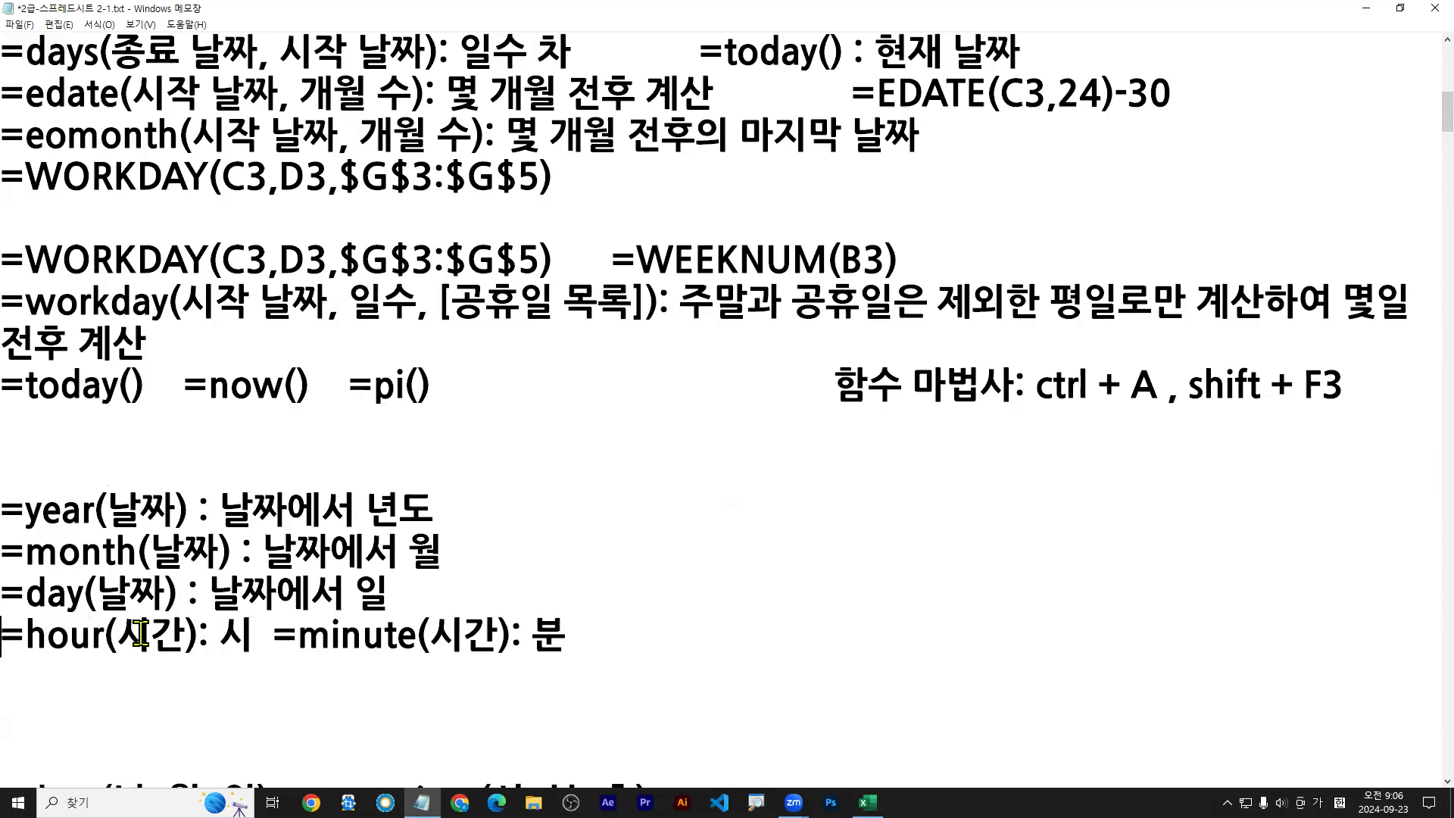
Step: Put =minute(시간): 분 on its own line and paste a copy of the original hour and minute line beneath it
click(276, 635)
key(Return)
key(End)
key(Down)
key(ctrl+v)
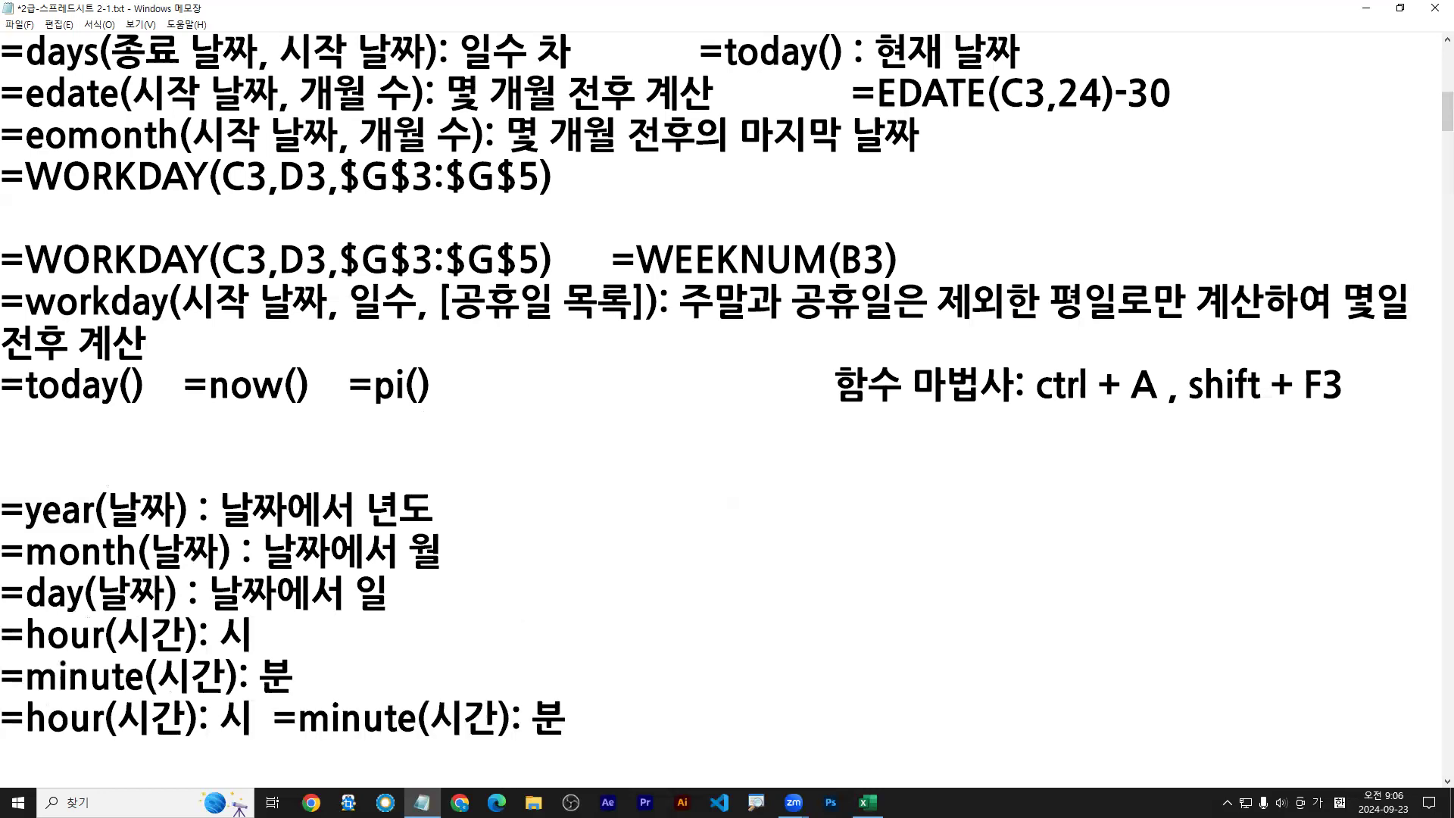
Step: Remove the minute part from the pasted copy and change the remaining description from 시 to 초
key(ctrl+shift+Left)
key(ctrl+shift+Left)
key(ctrl+shift+Left)
key(ctrl+shift+Left)
key(ctrl+shift+Left)
key(ctrl+shift+Left)
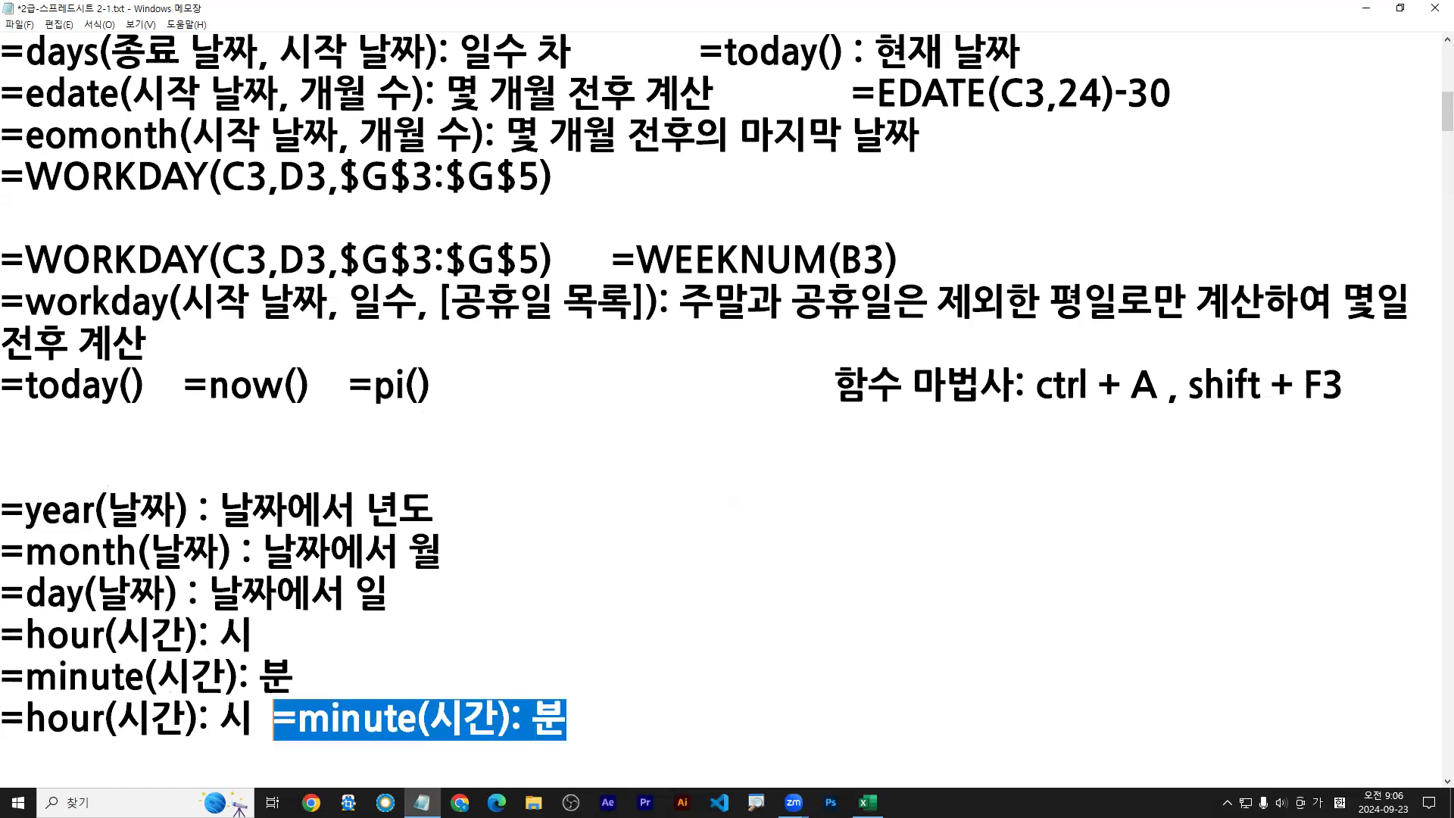
key(BackSpace)
key(BackSpace)
key(BackSpace)
key(BackSpace)
text(ㅊ)
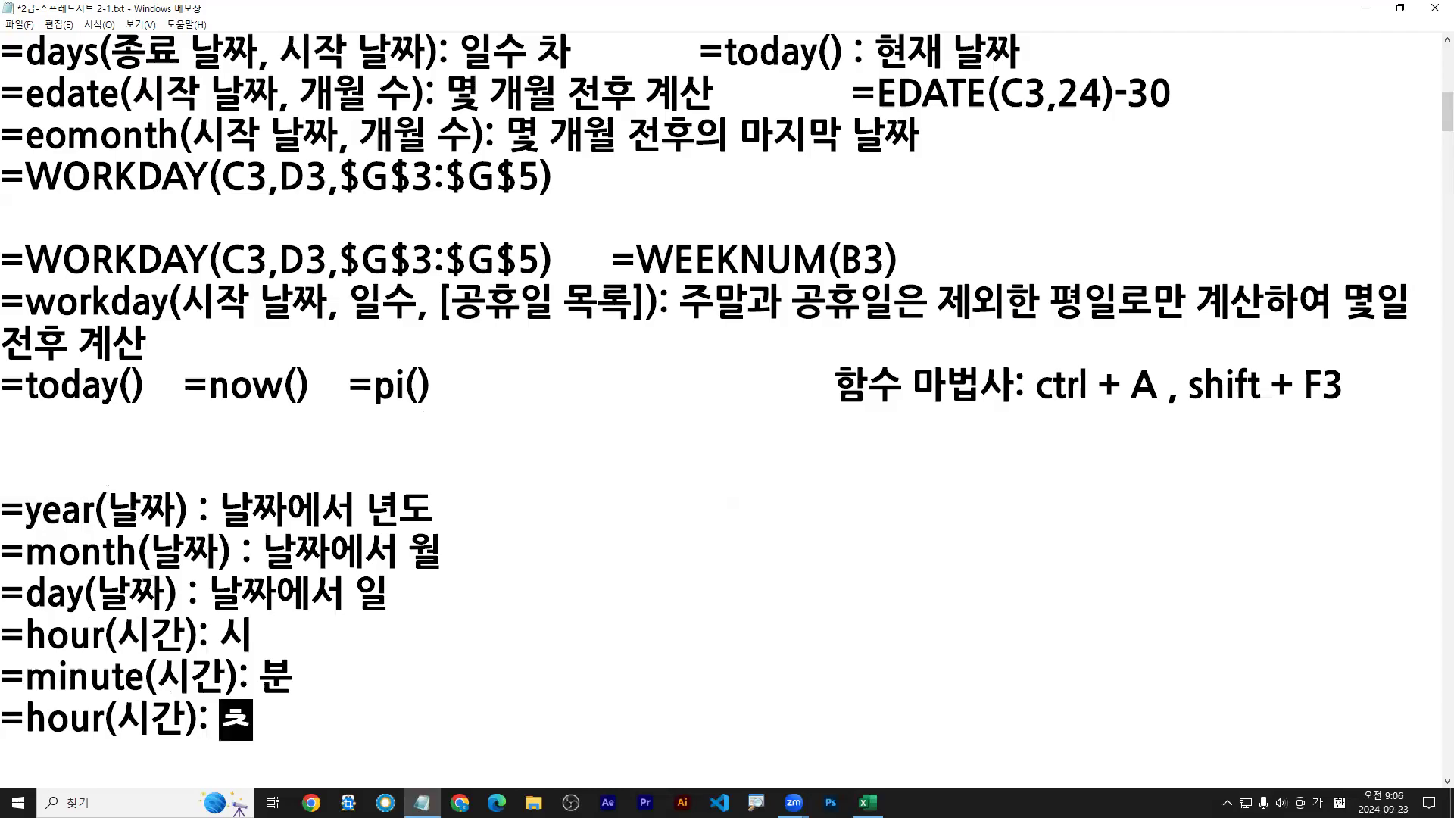
key(BackSpace)
text(초)
Step: Change the function name in the 초 line from hour to second
key(Home)
key(Right)
key(ctrl+shift+Right)
key(Hangul)
text(second)
key(Down)
key(Down)
key(Down)
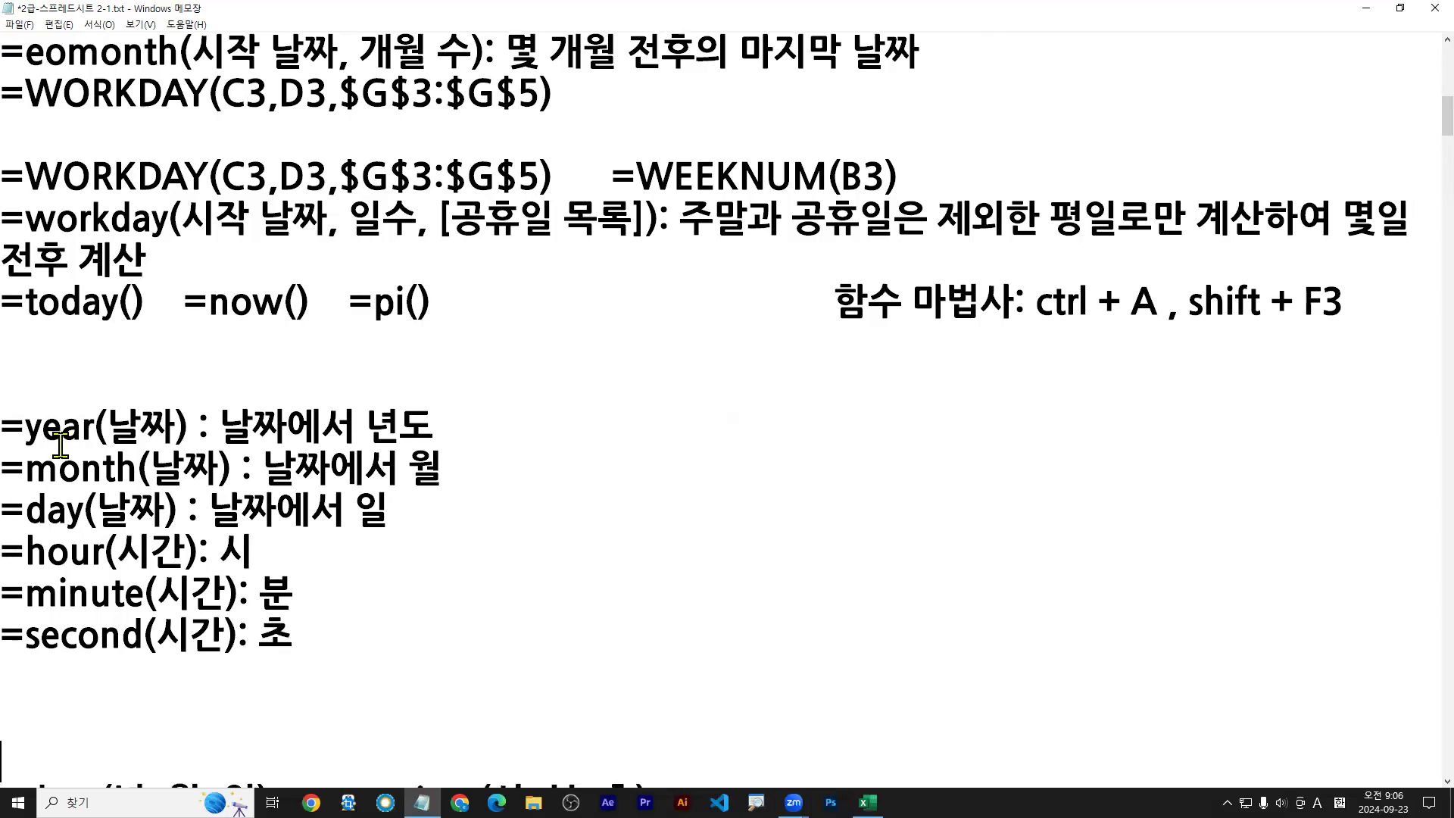
Step: Move =today() to the line below =second(시간) and describe it as ": 현재 시스템 날짜"
drag(3, 303, 146, 303)
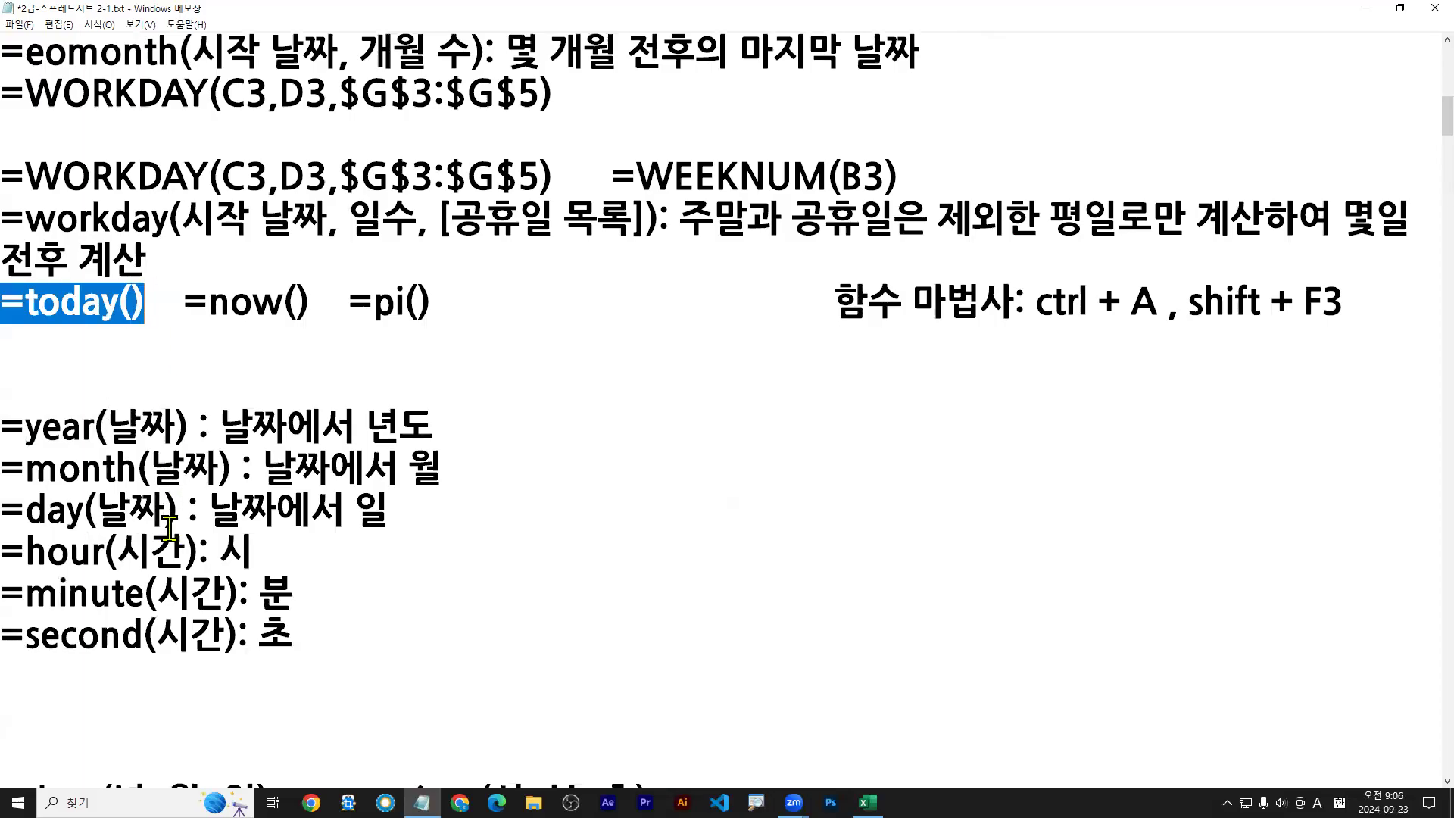
key(ctrl+x)
click(115, 686)
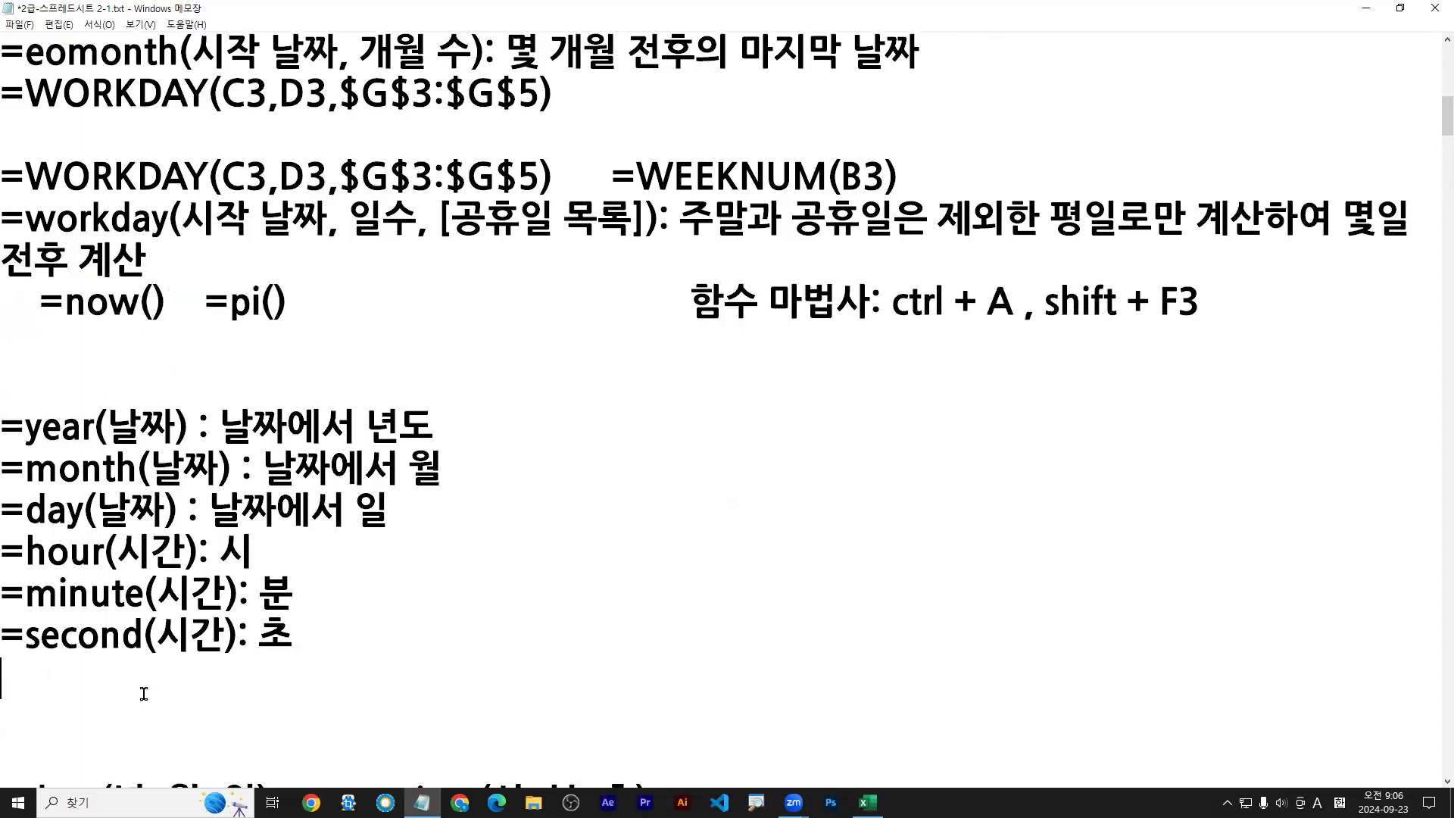
key(ctrl+v)
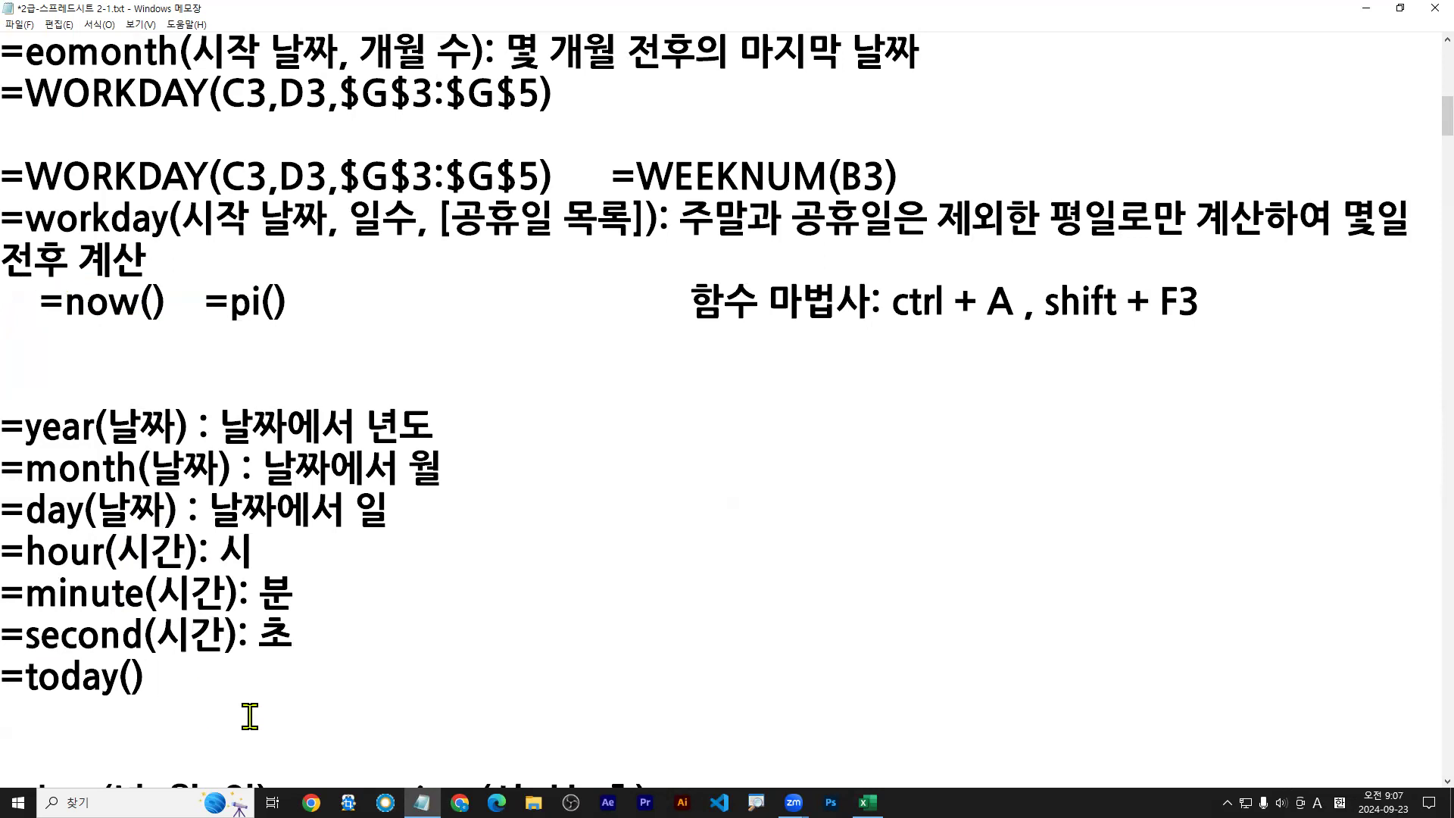
text(: g)
key(BackSpace)
key(Hangul)
text(현재 시스템)
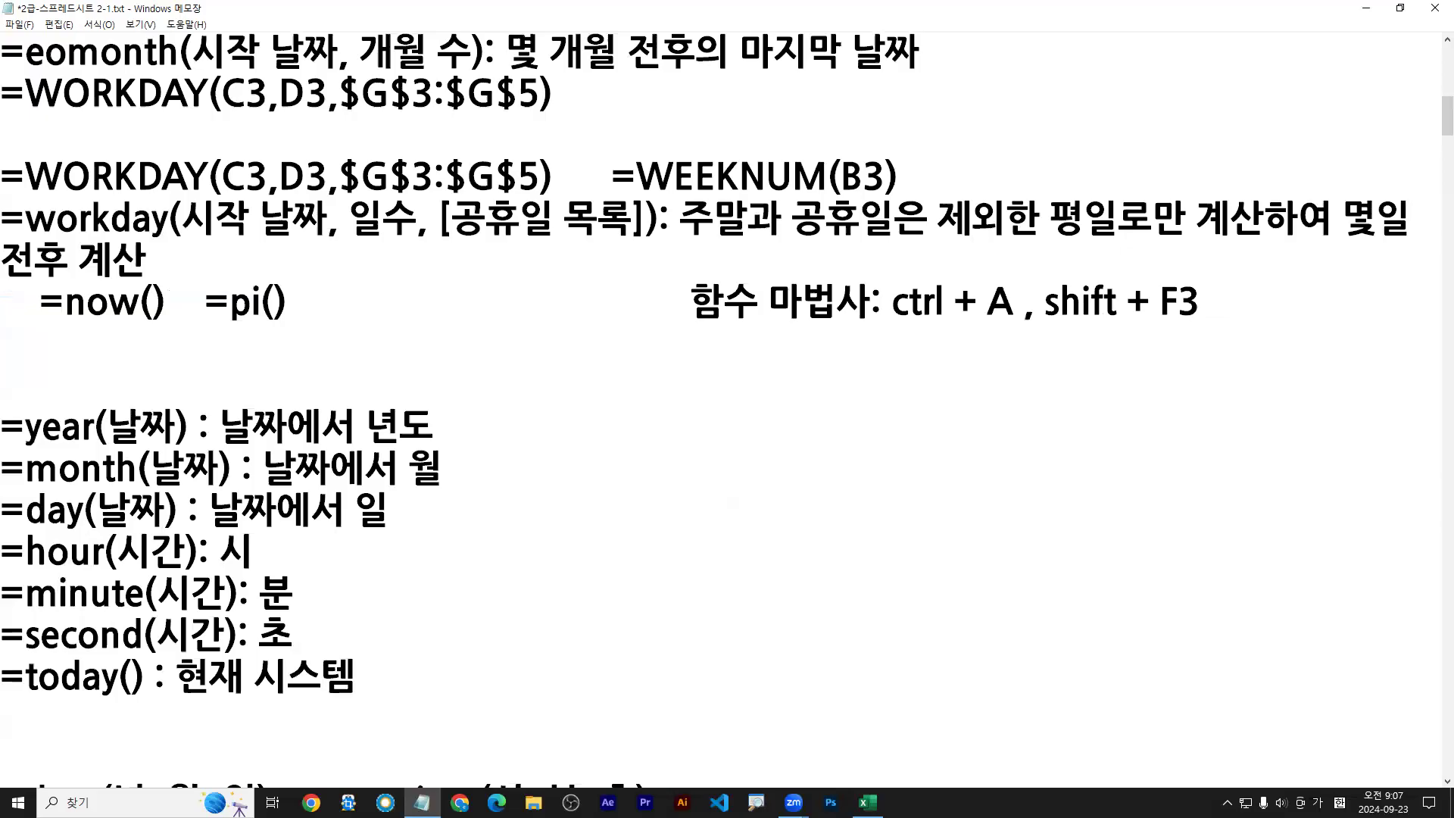
text( 날짜)
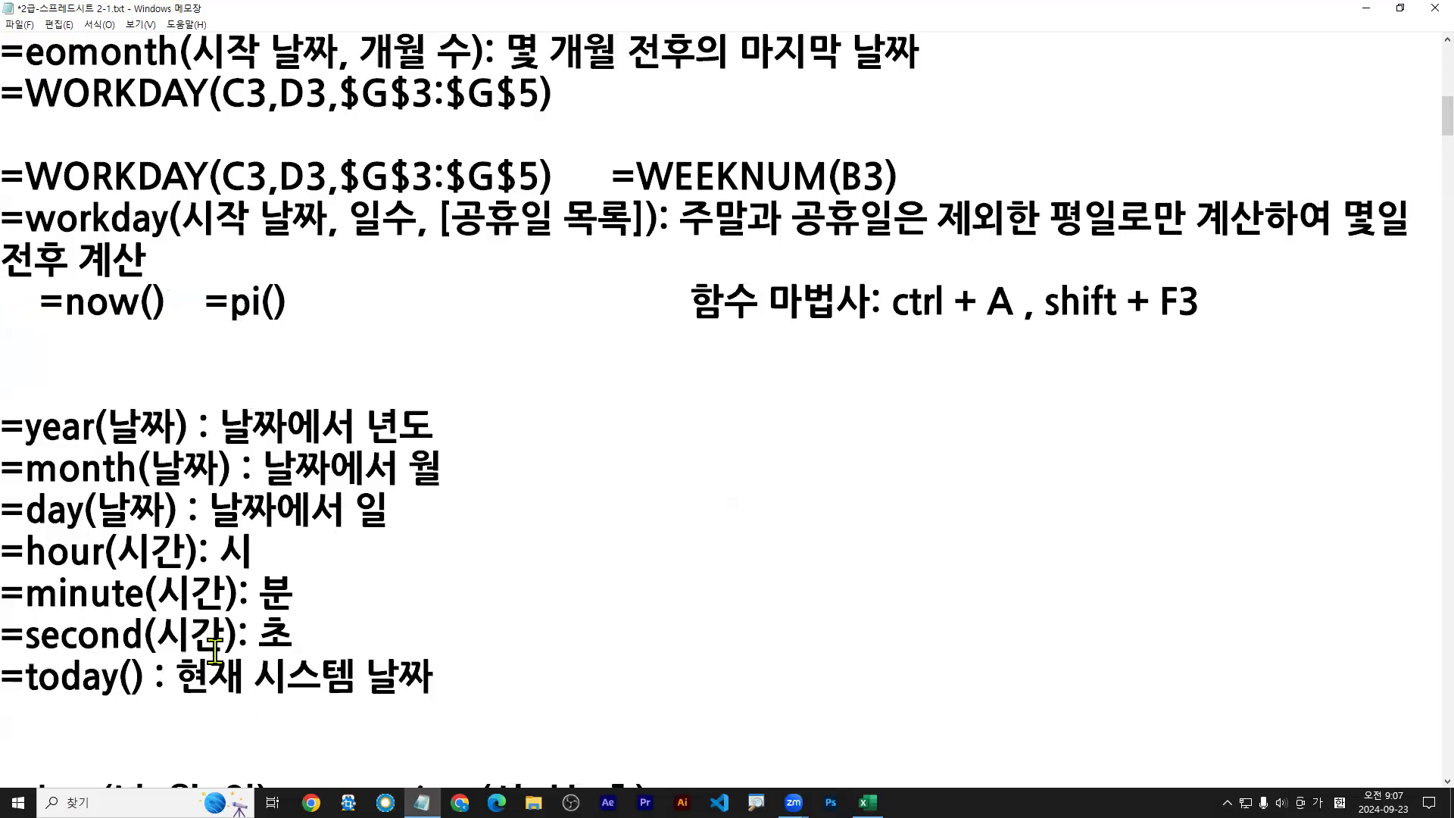
Step: Move =now() from the line with =pi() to a new line below =today()
drag(40, 303, 164, 306)
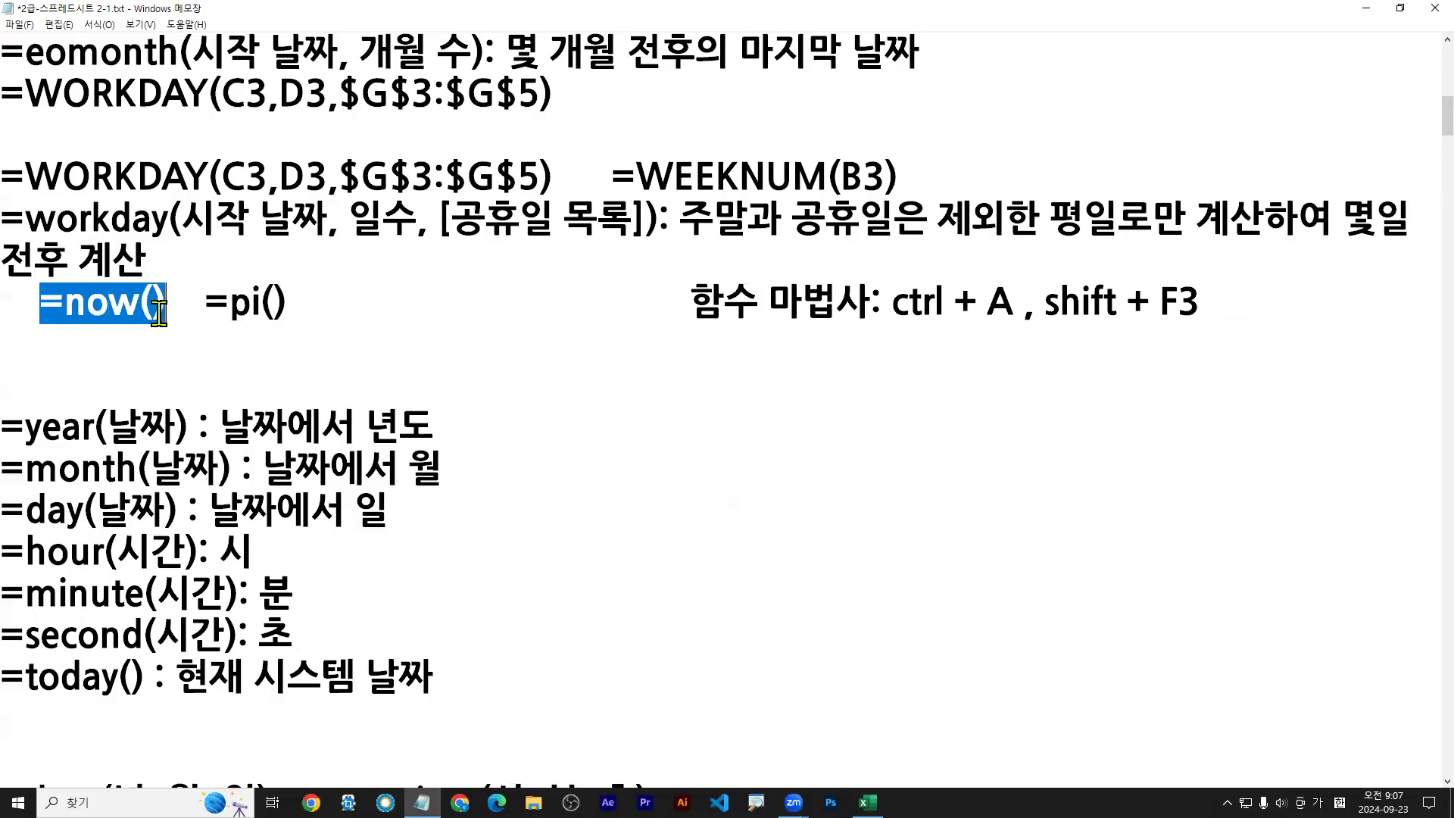
key(Delete)
click(443, 673)
key(Return)
key(ctrl+v)
key(Return)
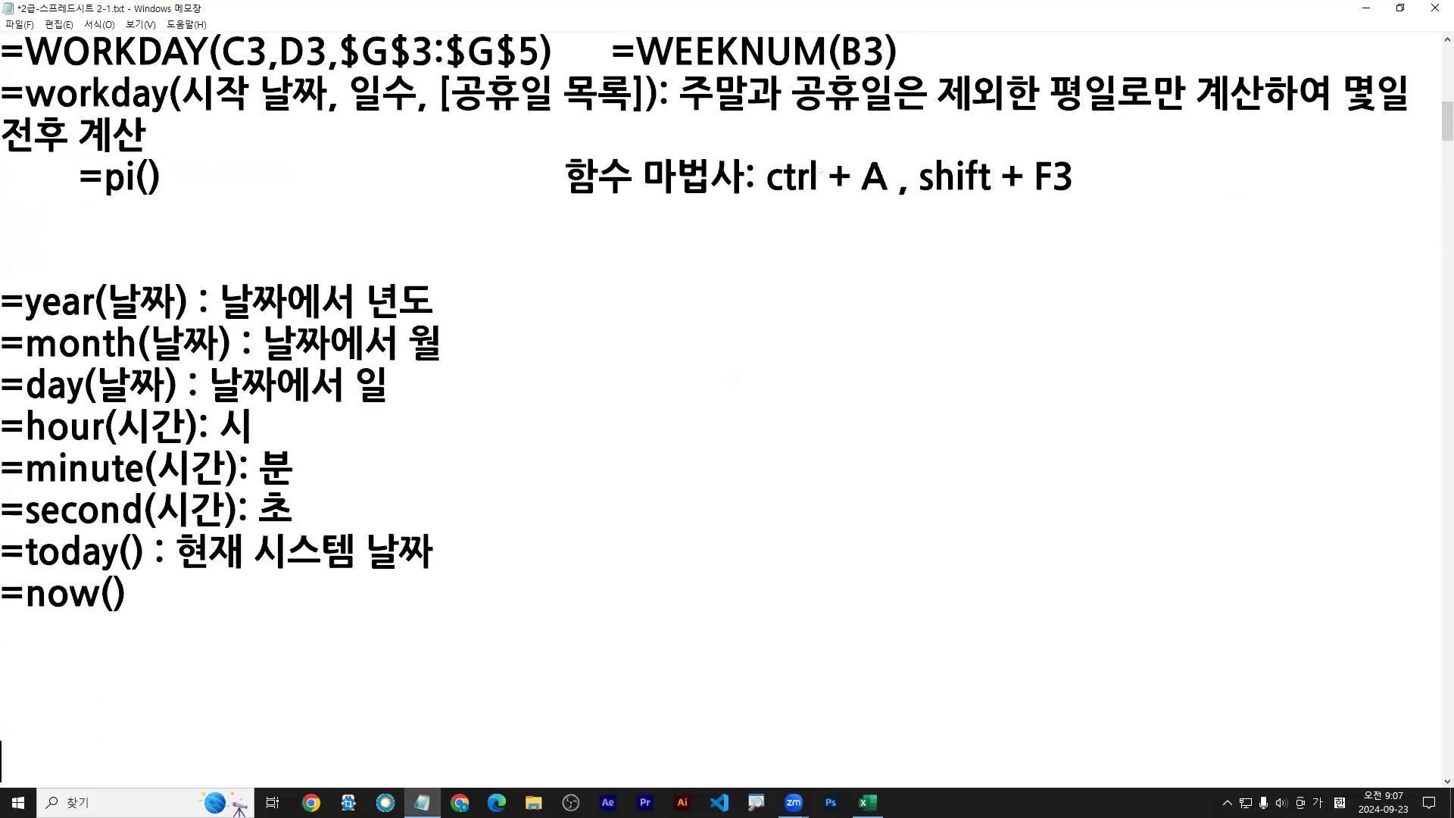
key(BackSpace)
Step: Copy the =today() description to the =now() line and extend it to ": 현재 시스템 날짜 & 시간"
click(144, 553)
shift+click(439, 553)
key(ctrl+c)
click(157, 598)
key(ctrl+v)
text(&)
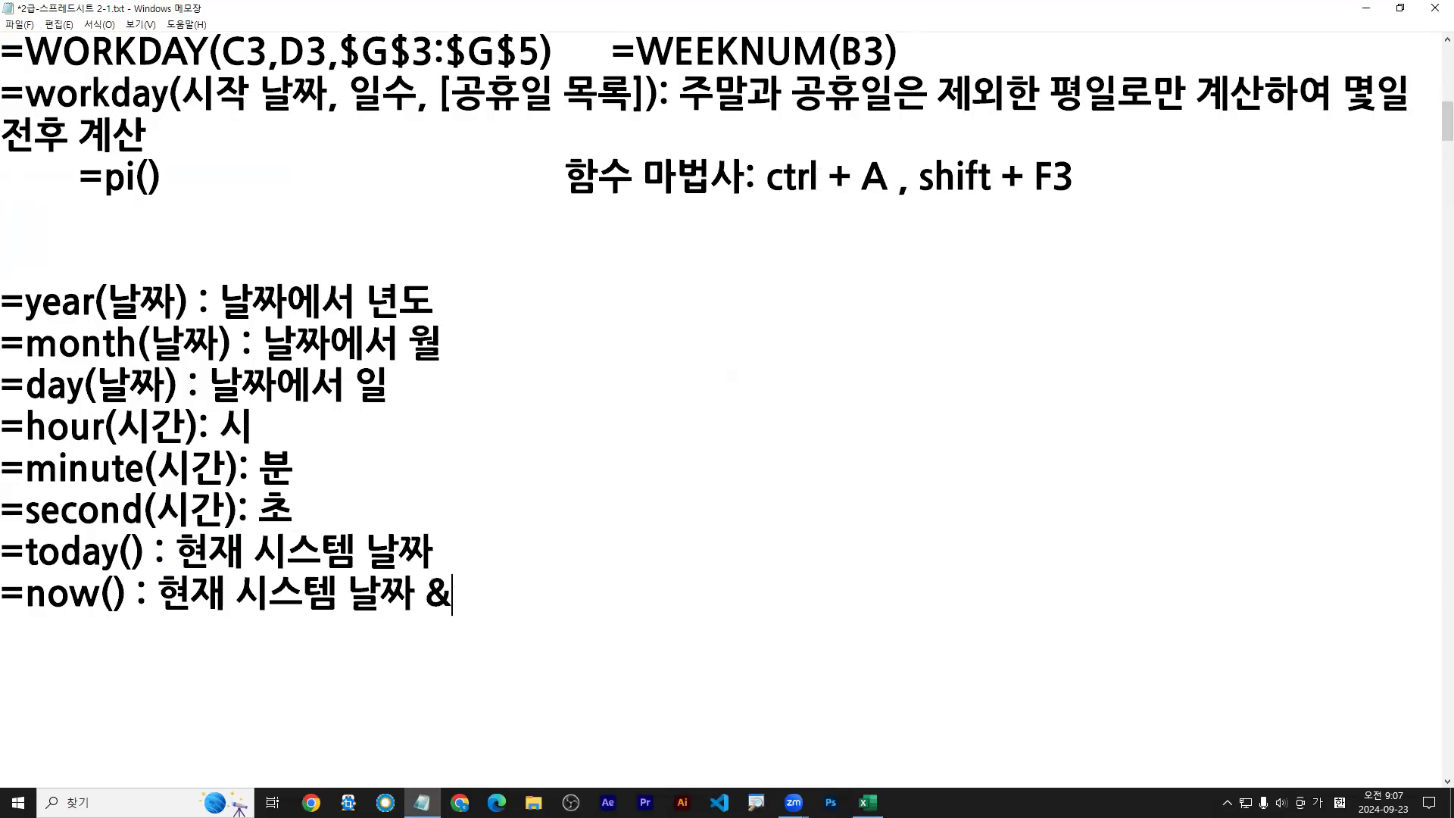
text( ㅅㅣ간)
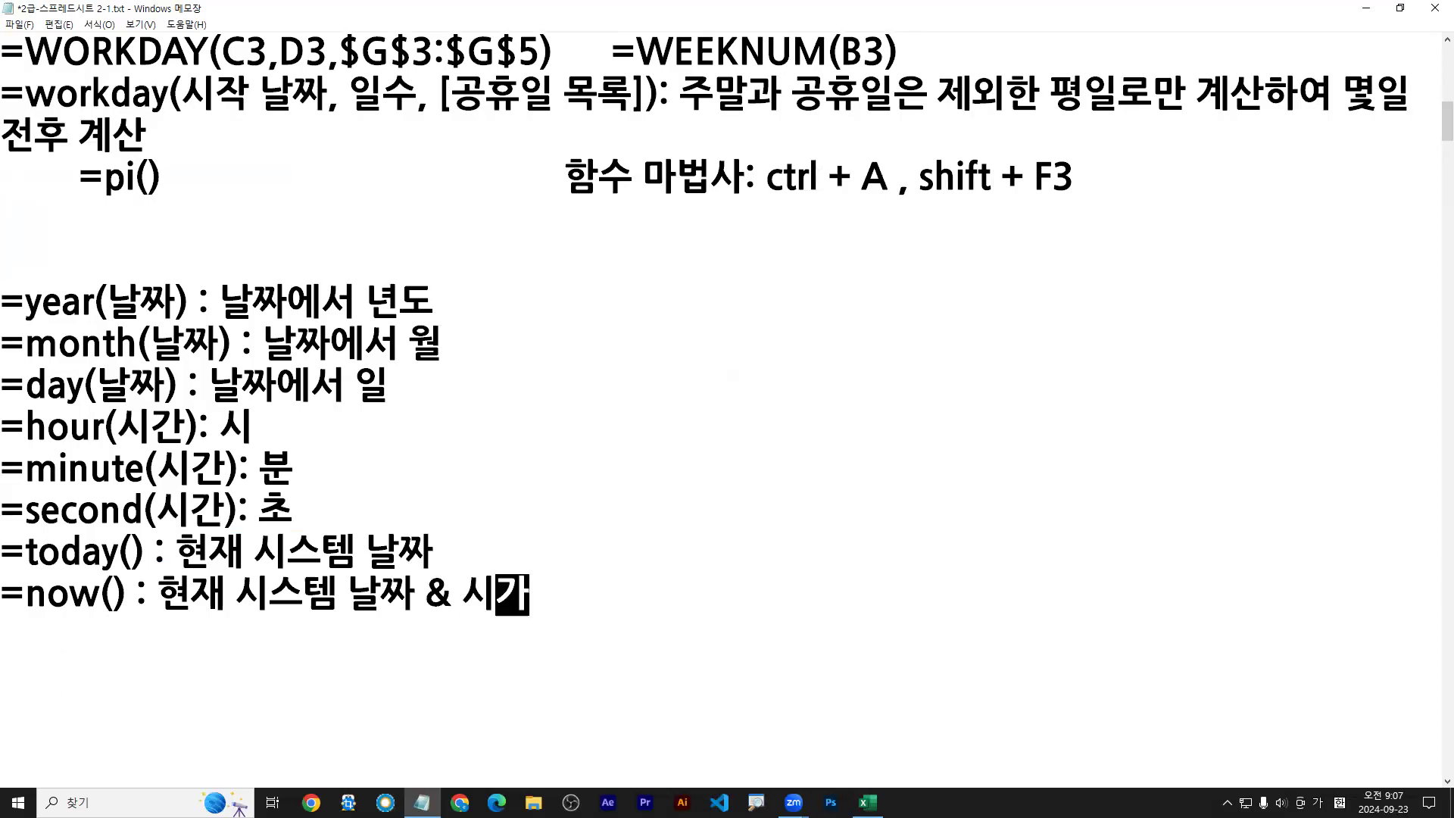
drag(0, 571, 150, 574)
drag(1, 620, 165, 617)
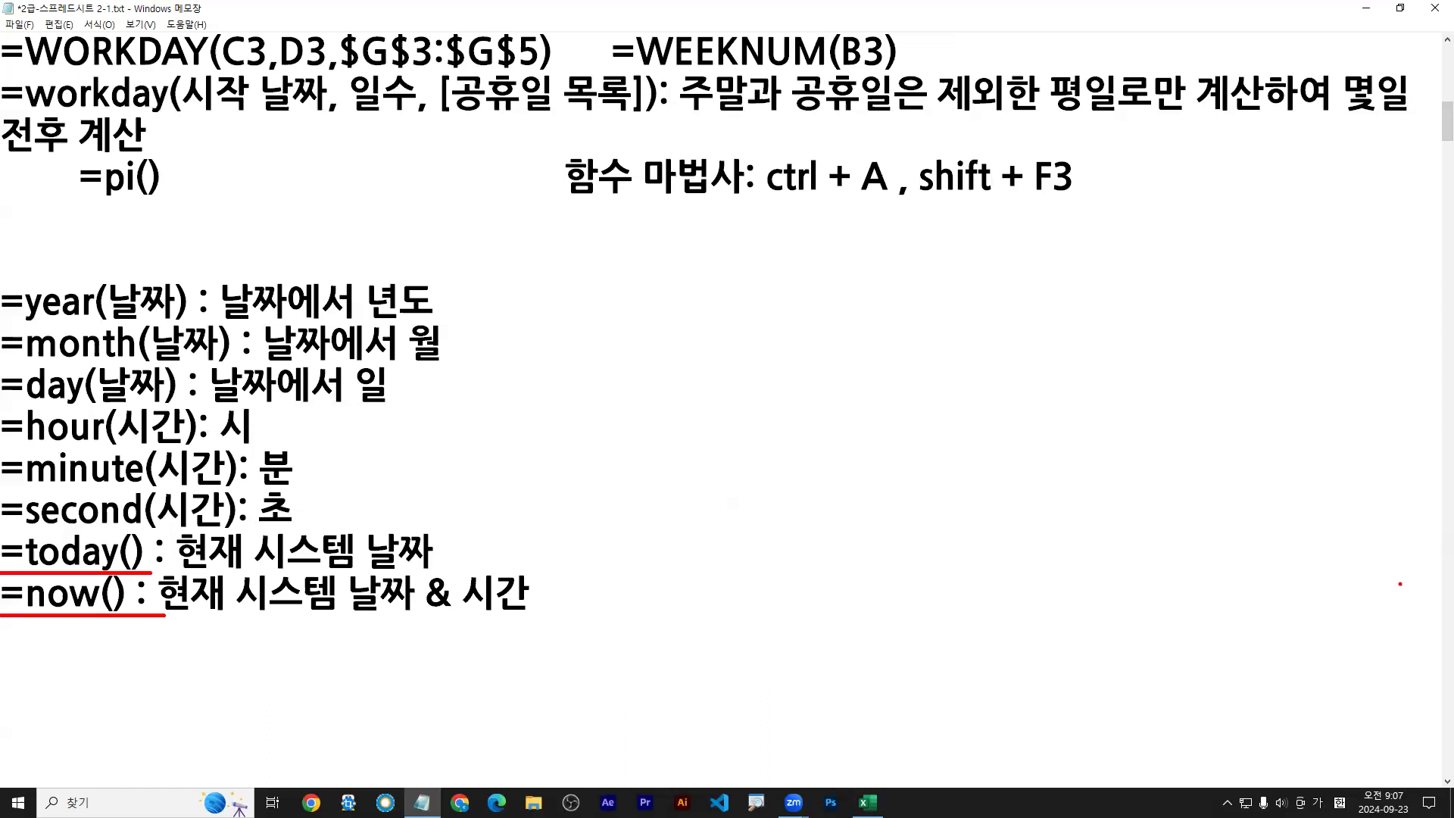
key(Escape)
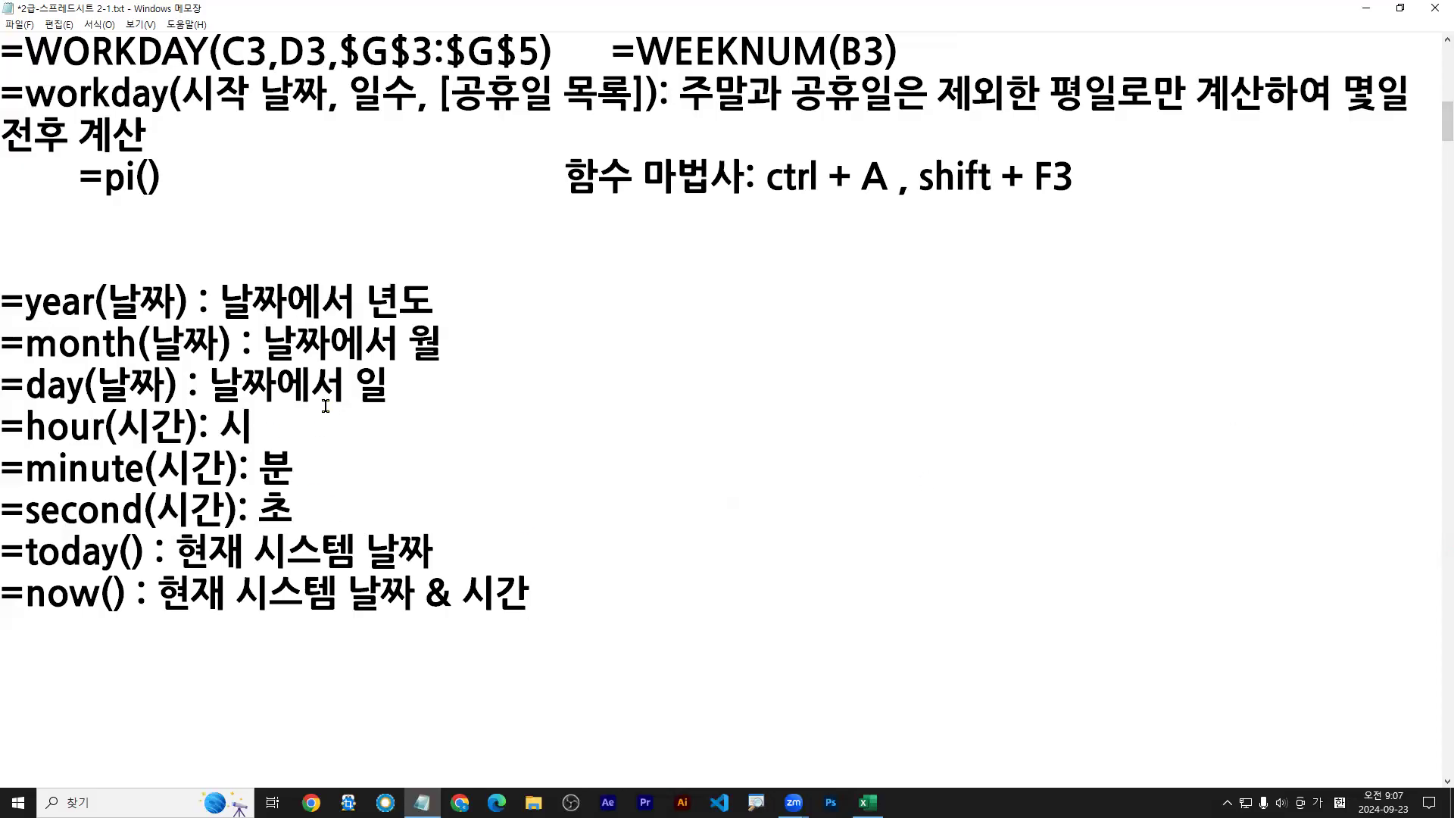
scroll(361, 477, up, 1)
scroll(361, 483, down, 1)
Step: Write "=year(today()) :" on a new line below the =now() line
click(35, 640)
text(=ye)
key(BackSpace)
key(Hangul)
text(year()
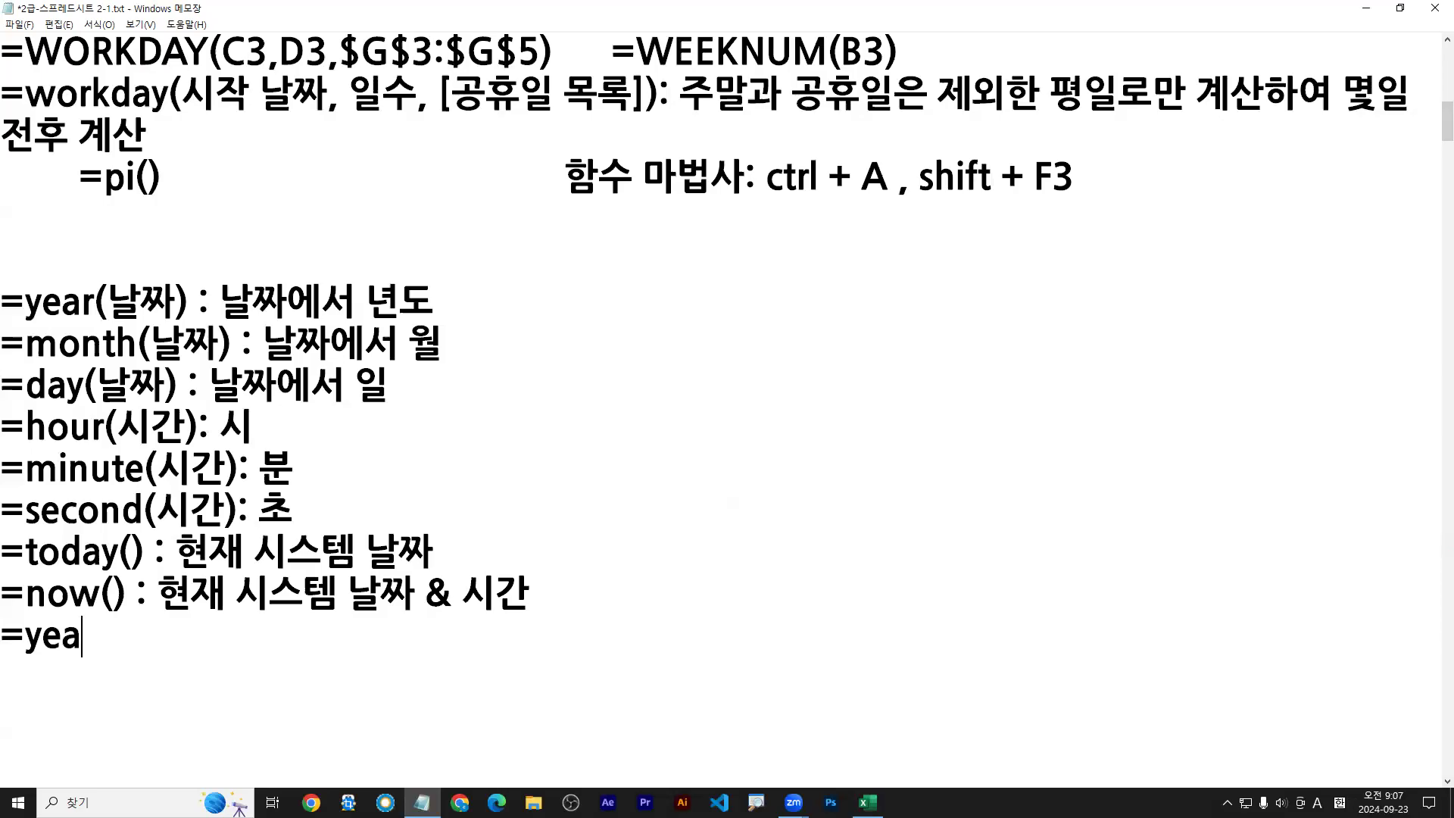
key(Hangul)
text(새)
key(BackSpace)
key(BackSpace)
key(Hangul)
text(today)
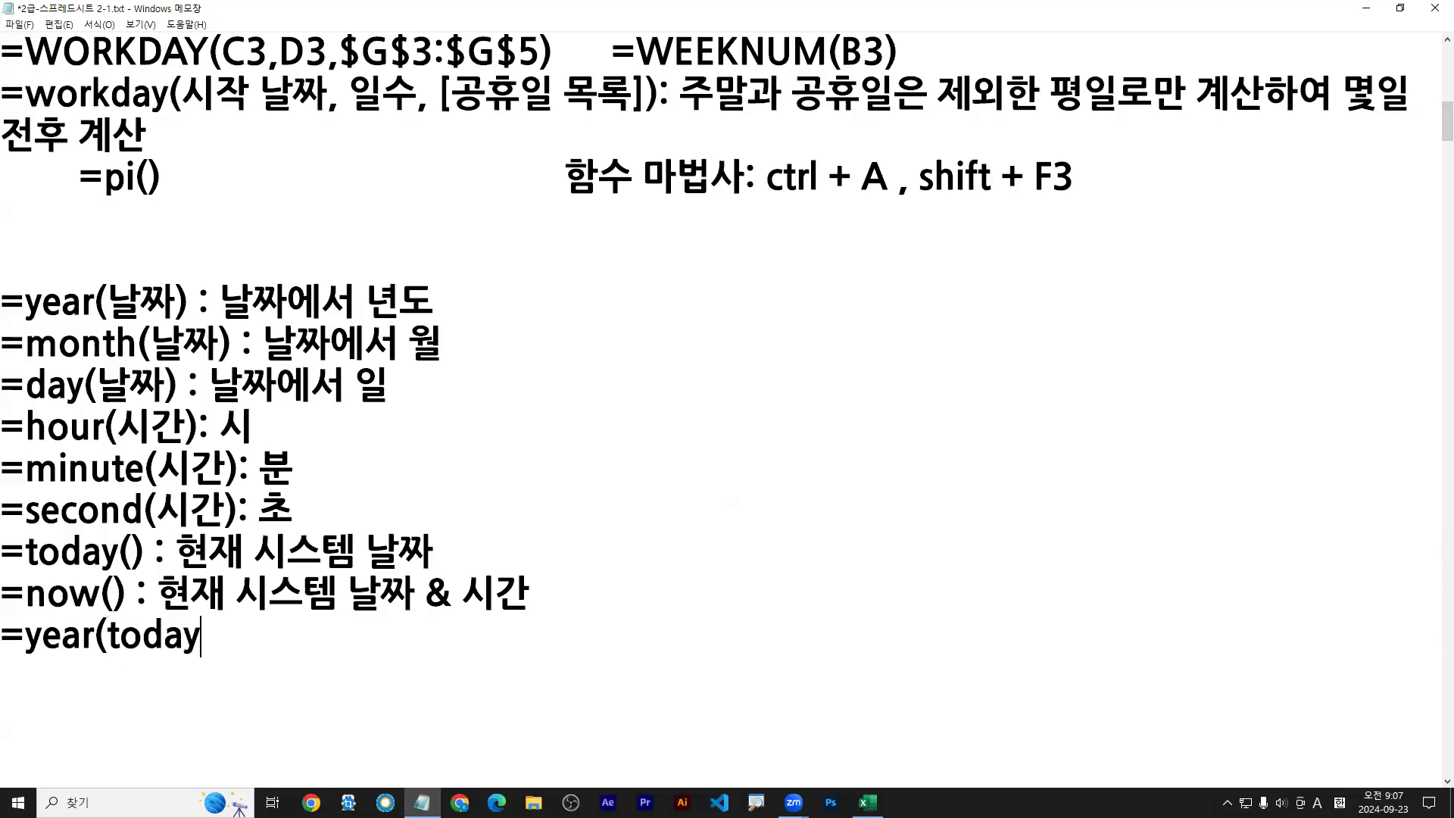
text(()) :)
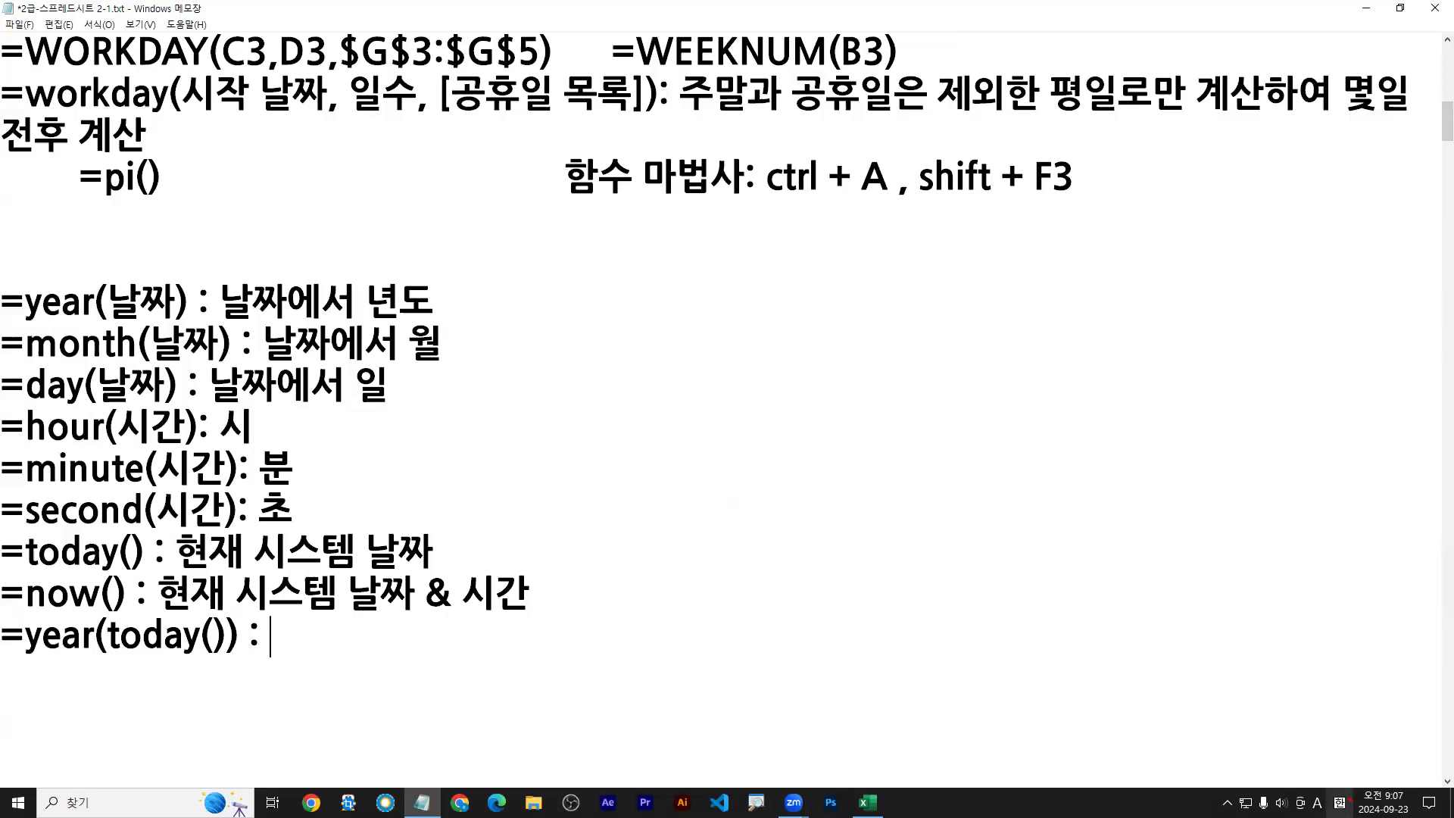
mouse_move(1350, 796)
mouse_down()
mouse_move(1416, 816)
mouse_move(345, 653)
mouse_move(200, 650)
mouse_up()
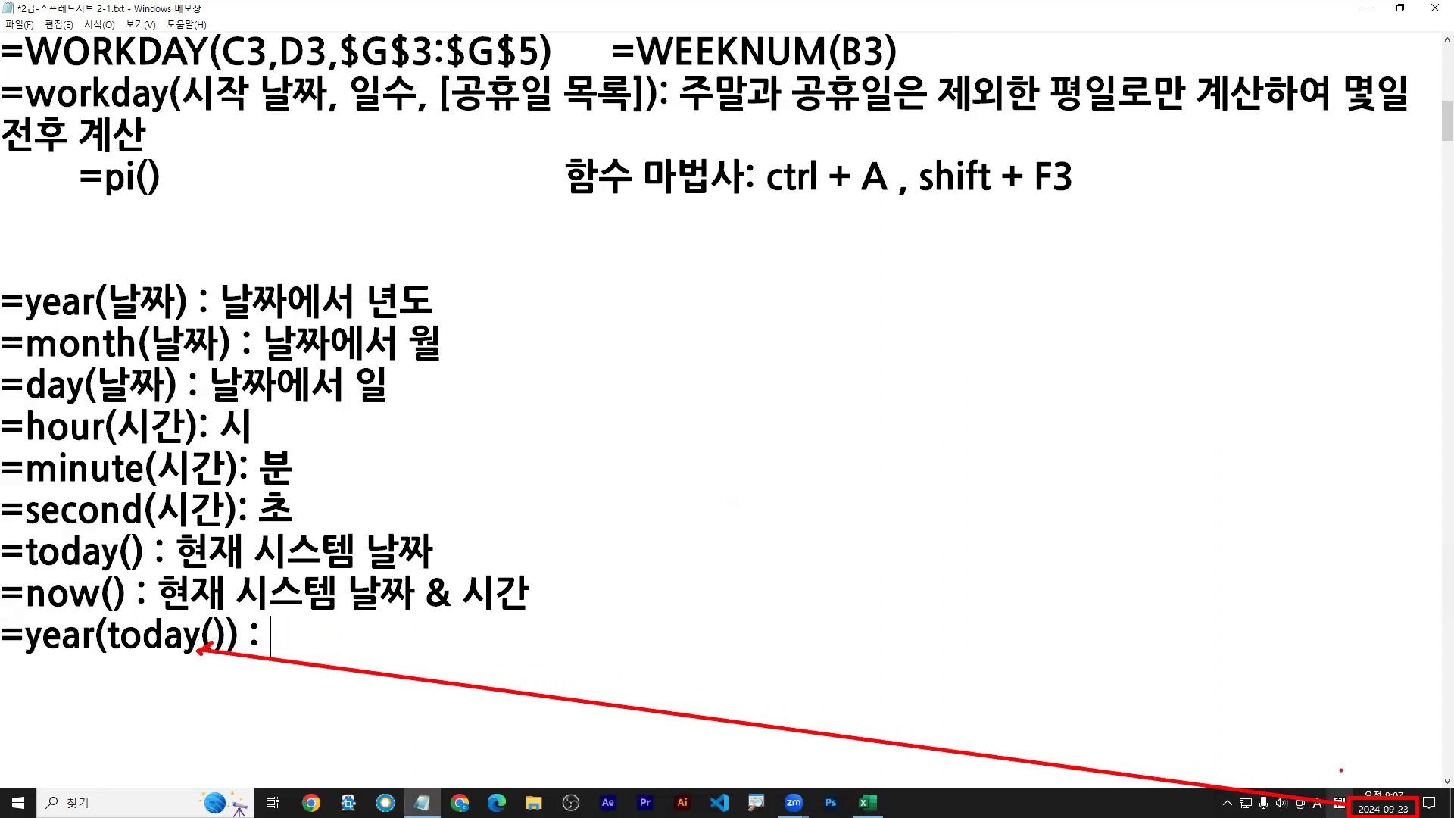
drag(1351, 794, 1384, 816)
drag(12, 661, 260, 663)
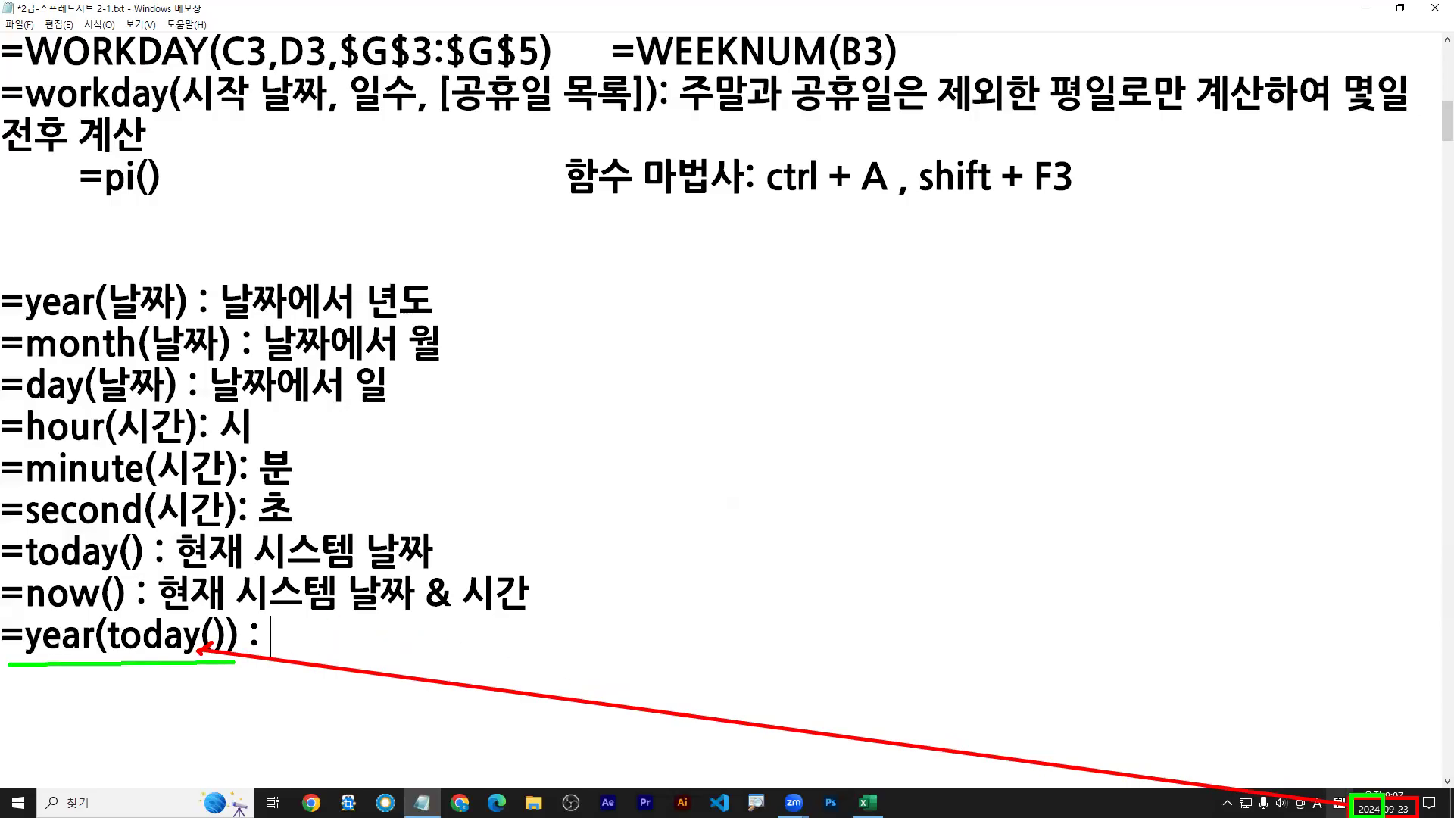
key(Escape)
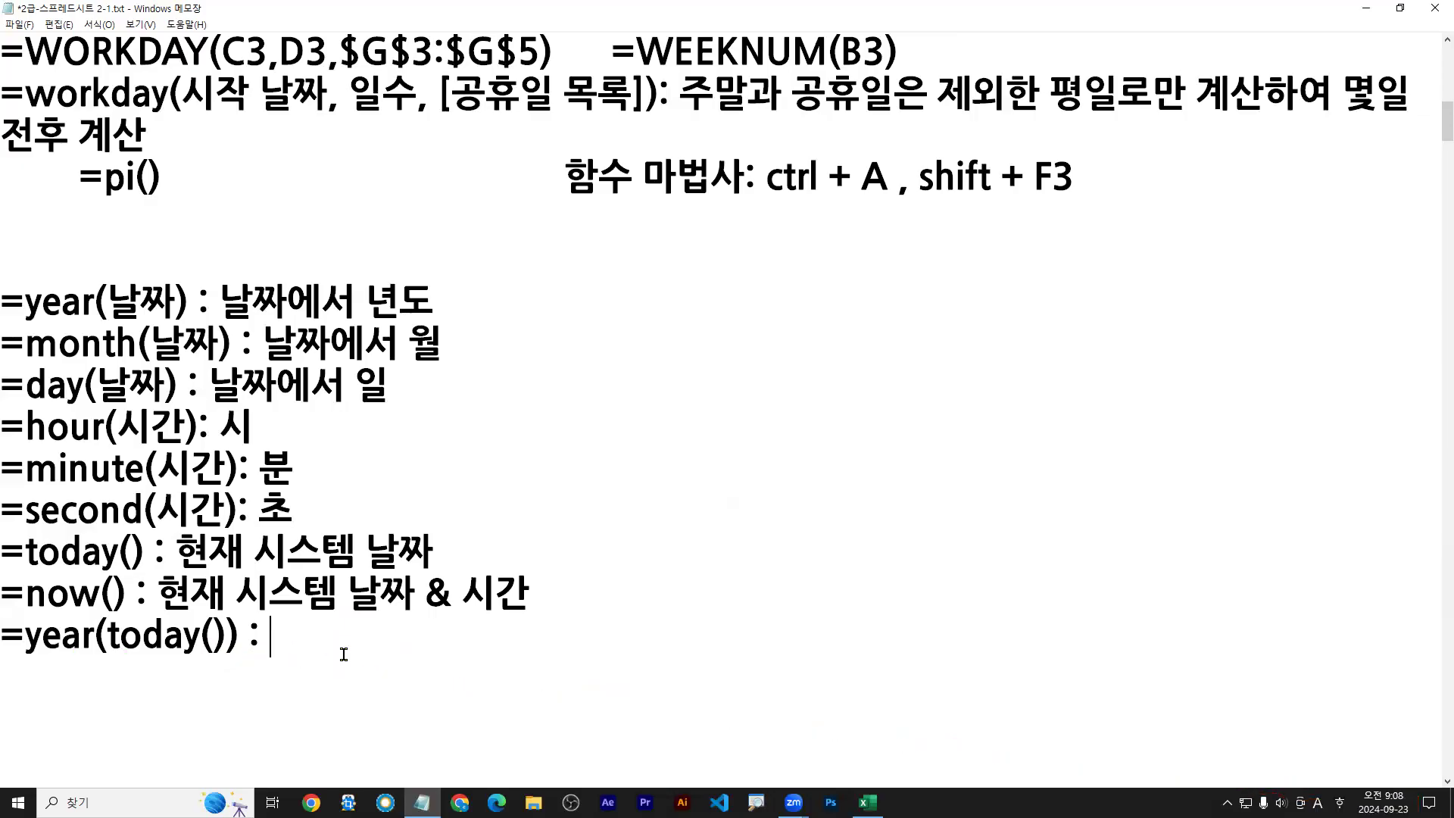
Step: Describe the =year(today()) line as "현재 년도" and save the notes file
key(Hangul)
text(현재 )
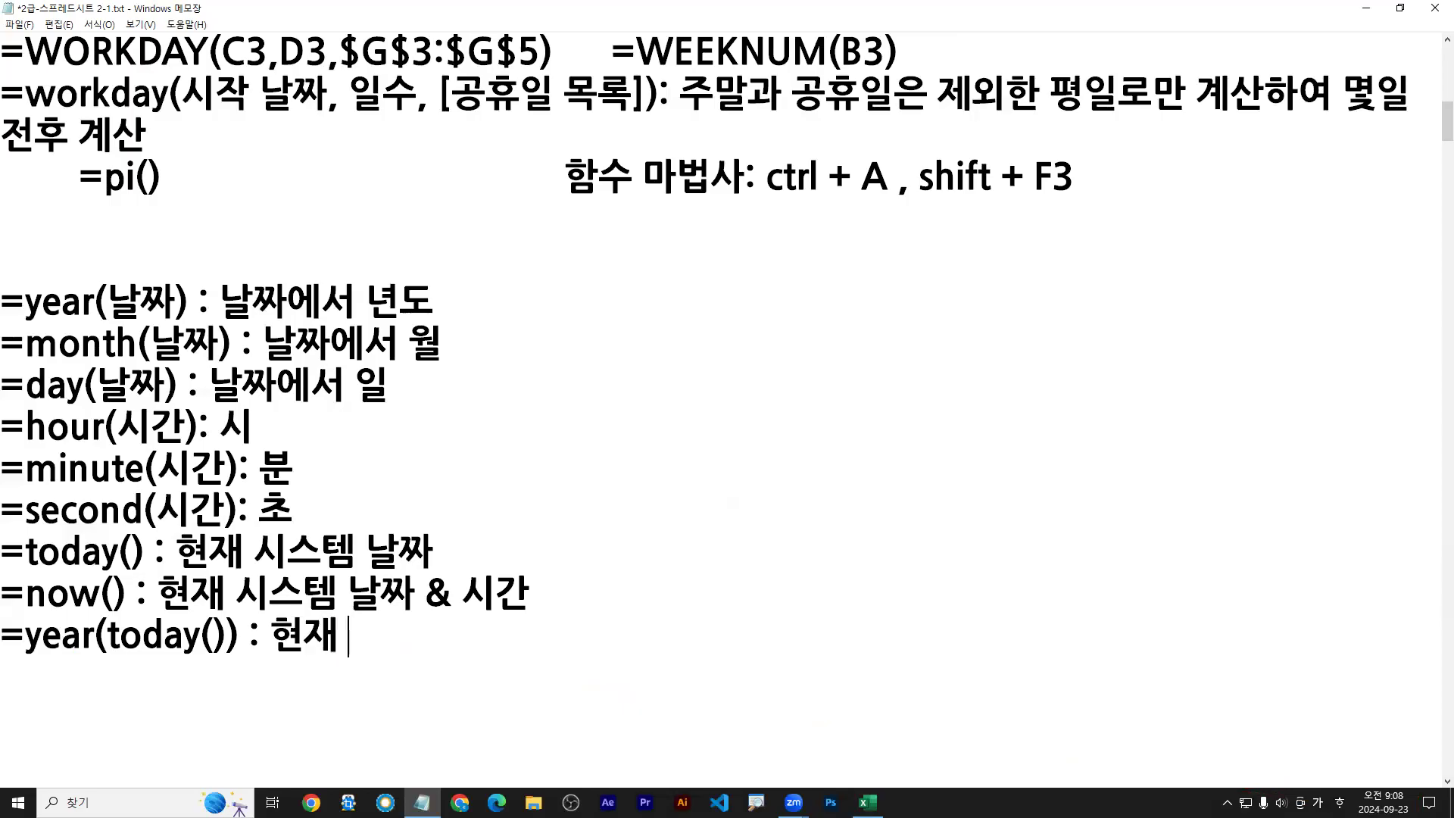
text(년도)
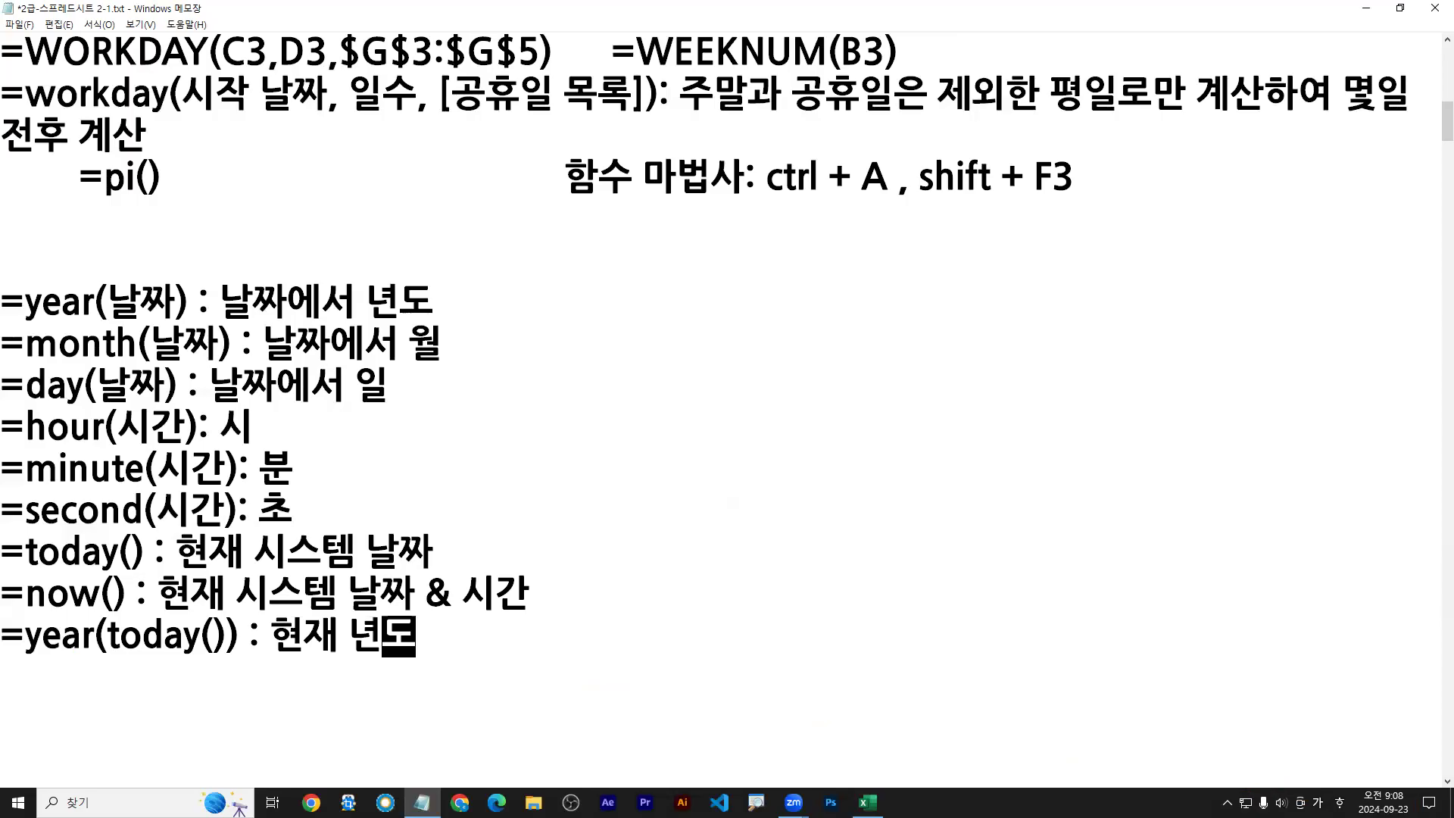
key(ctrl+s)
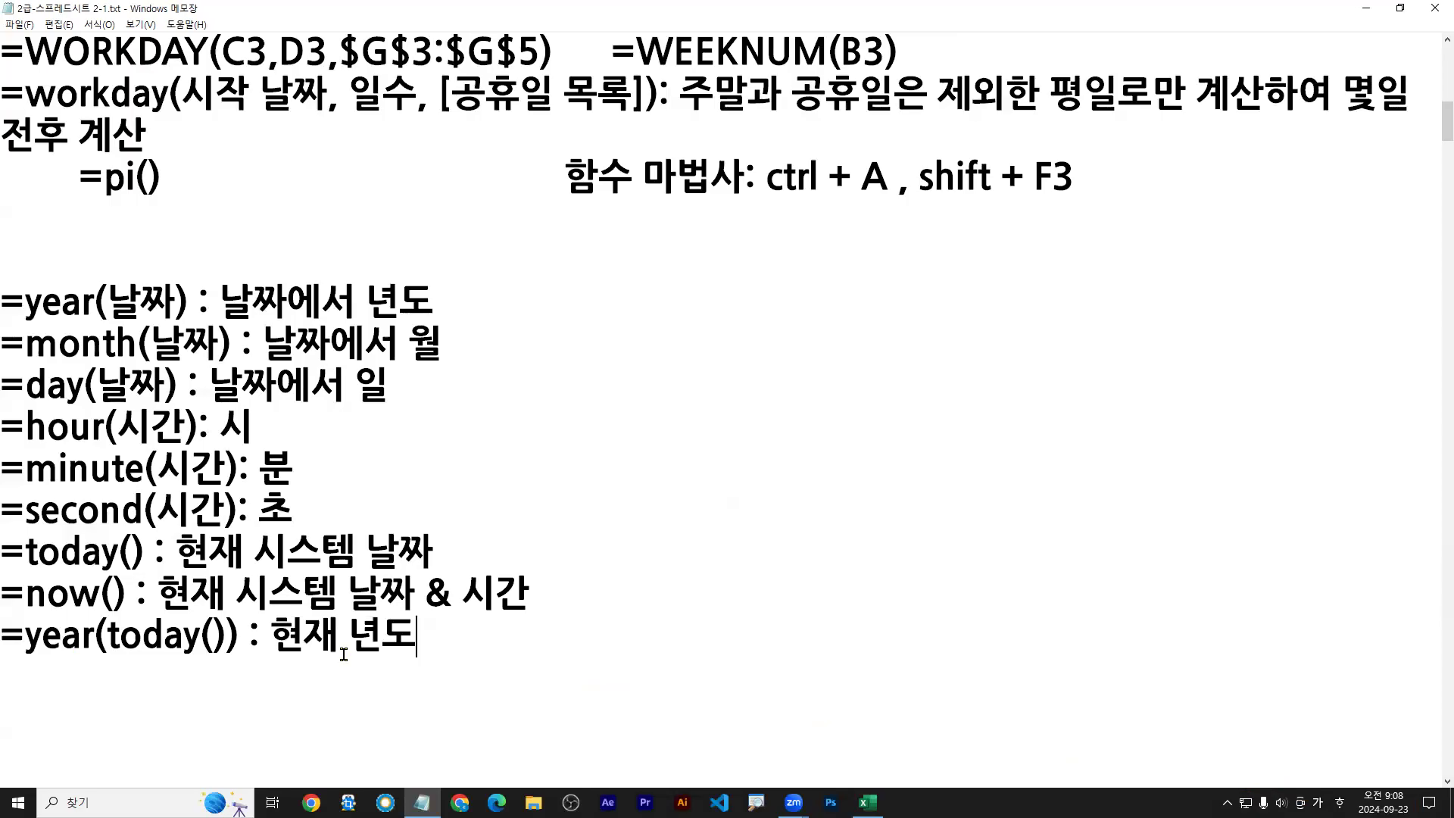
Step: Reduce the gap above the =year(날짜) line to a single blank line
key(Return)
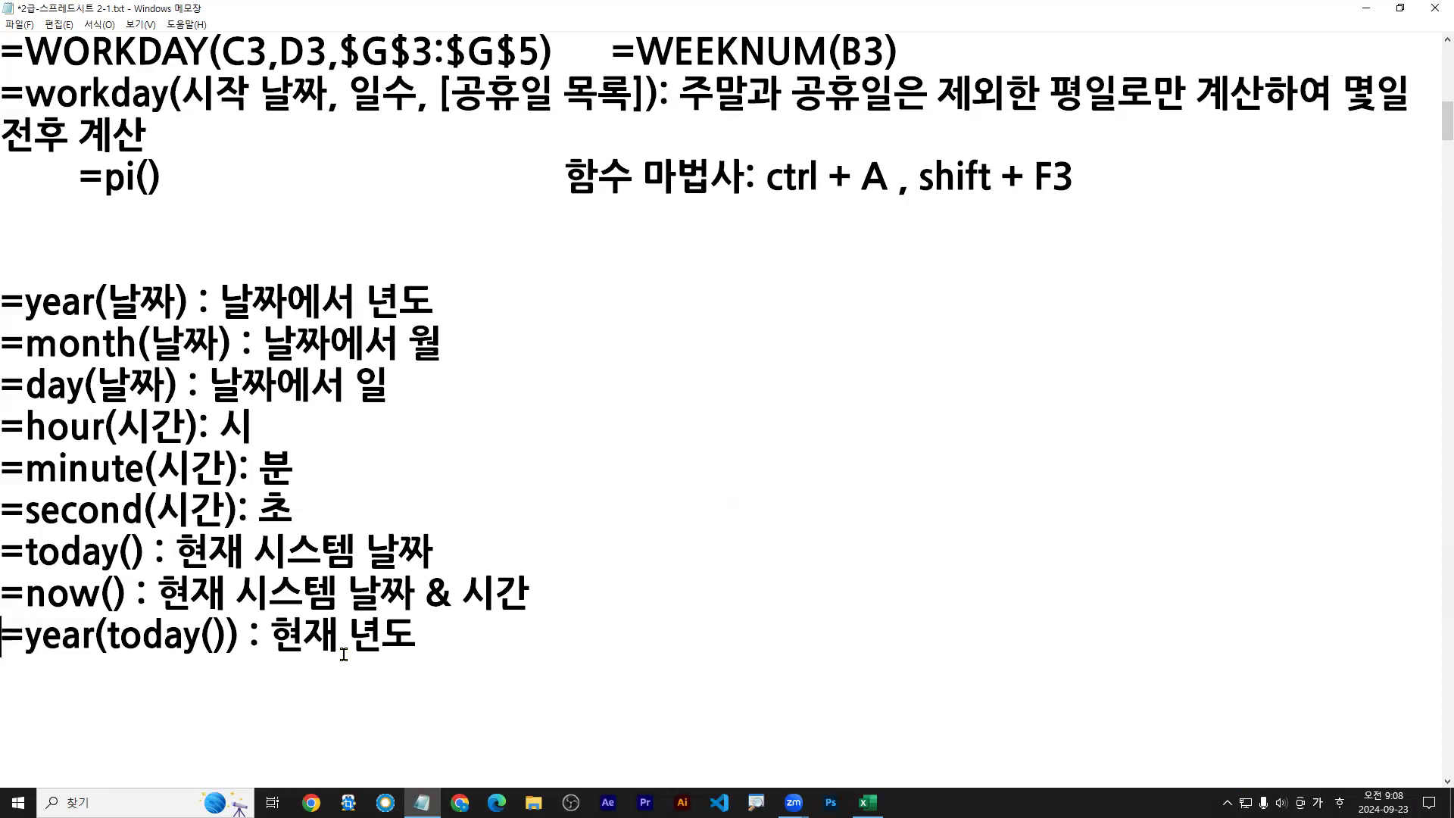
click(13, 220)
key(Delete)
key(Delete)
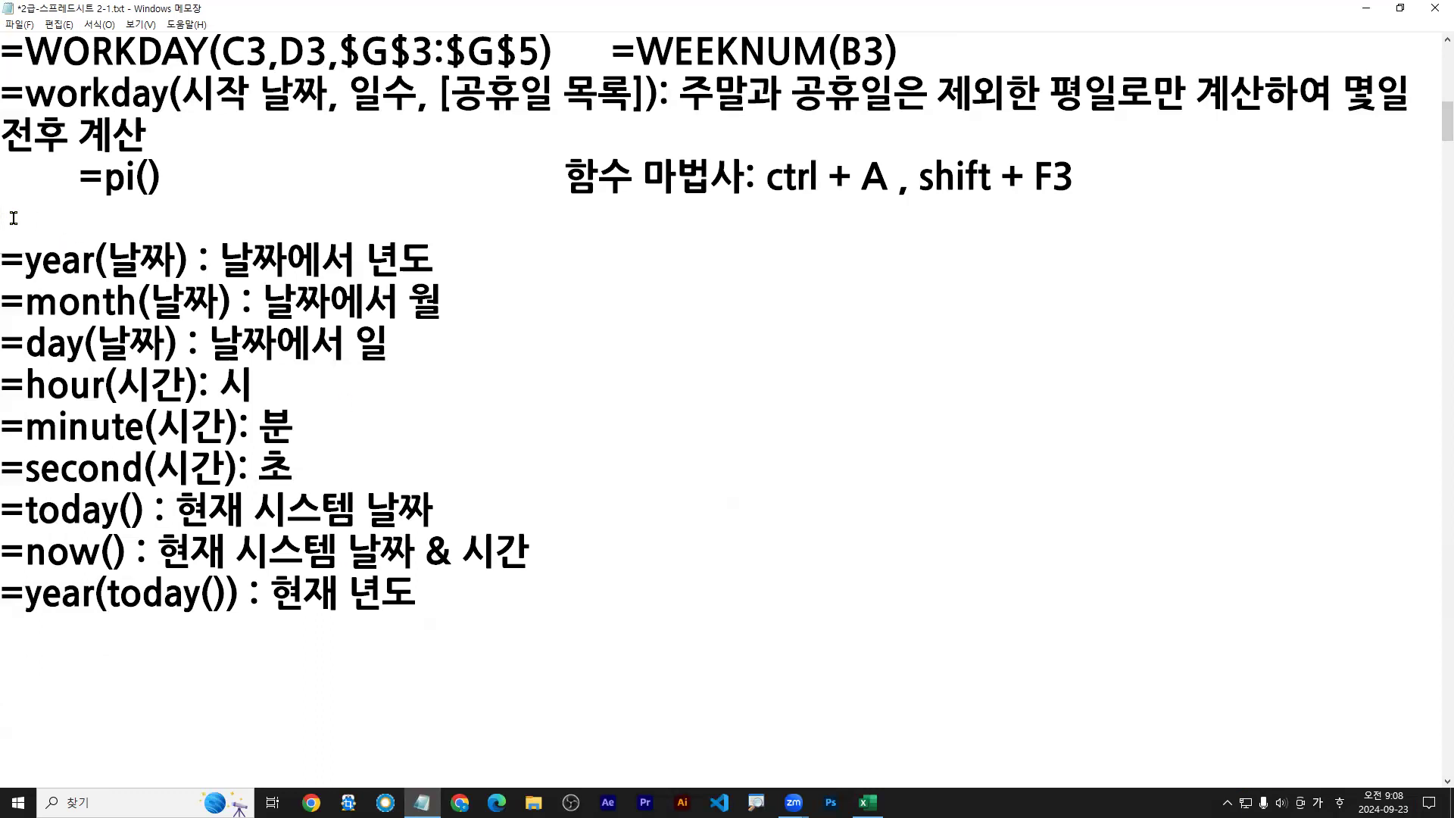
key(Return)
Step: Add the sample date 2024-09-23 after the =month(날짜) description on the same line, set apart with three tabs
click(697, 288)
key(Tab)
key(Tab)
key(Tab)
text(2024-09-23)
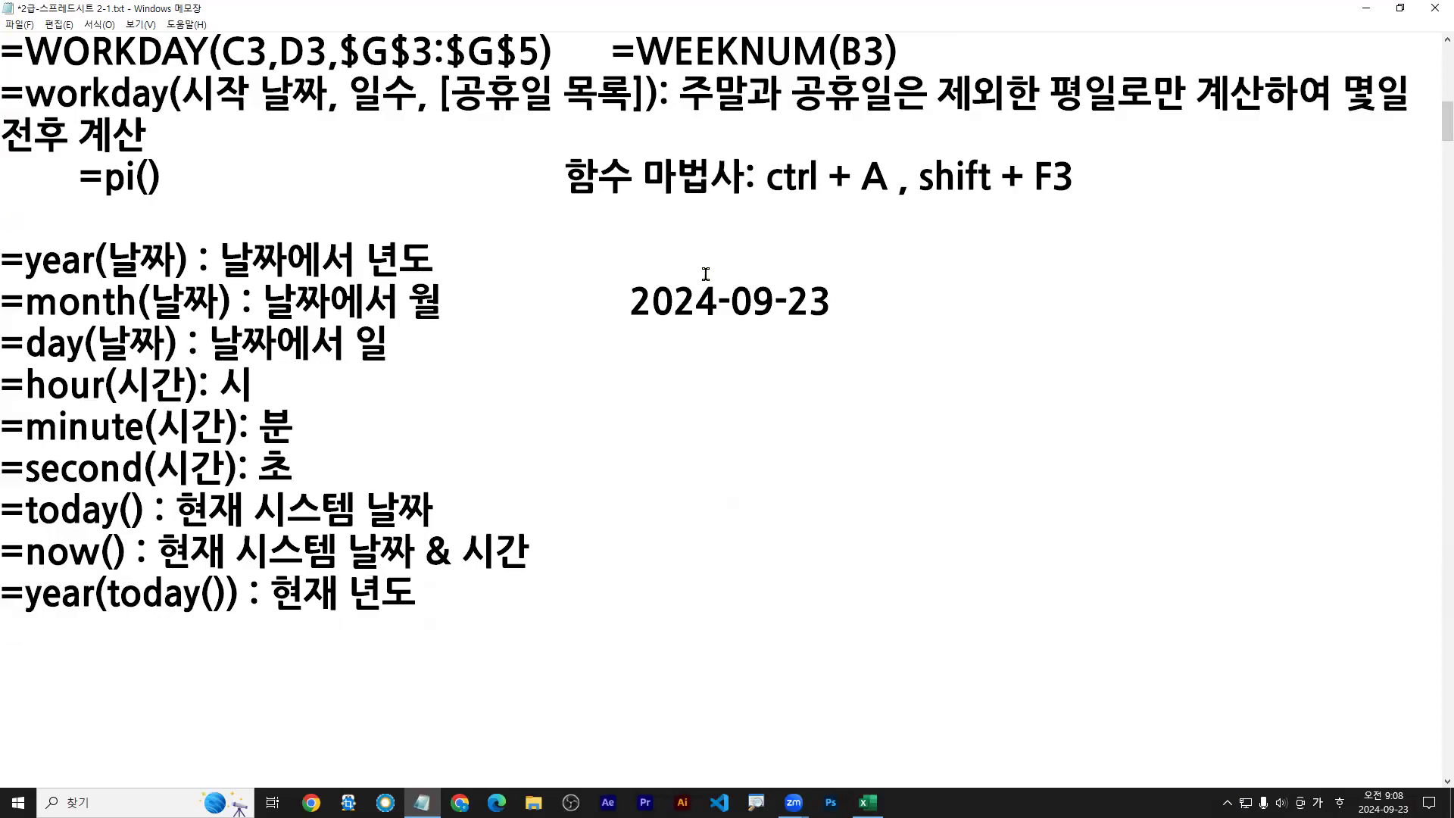
Step: Copy the sample date 2024-09-23 into cell O5 of the 날짜1 sheet in Excel and auto-fit column O
drag(628, 302, 826, 303)
key(ctrl+c)
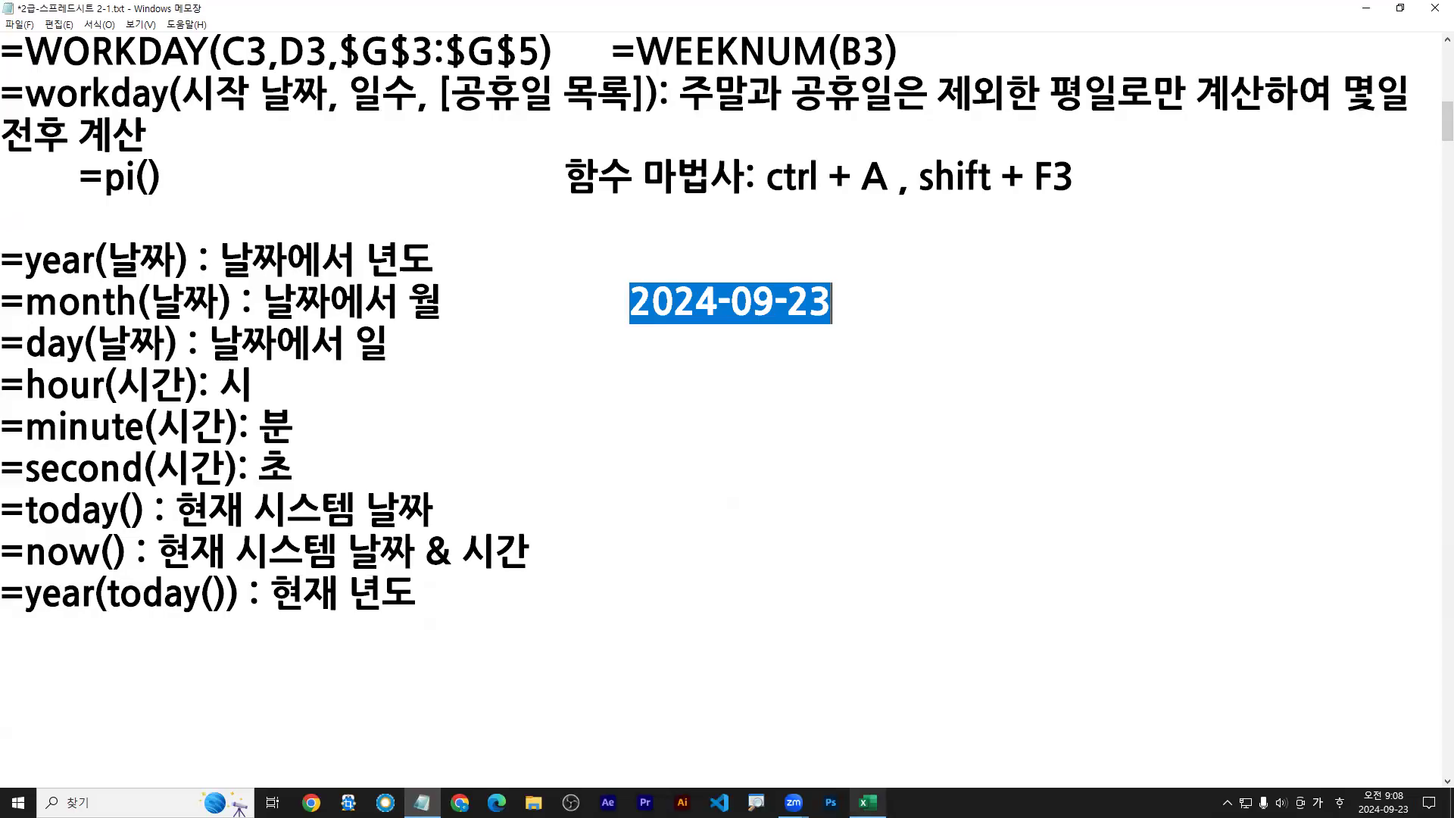
click(868, 803)
click(894, 256)
key(ctrl+v)
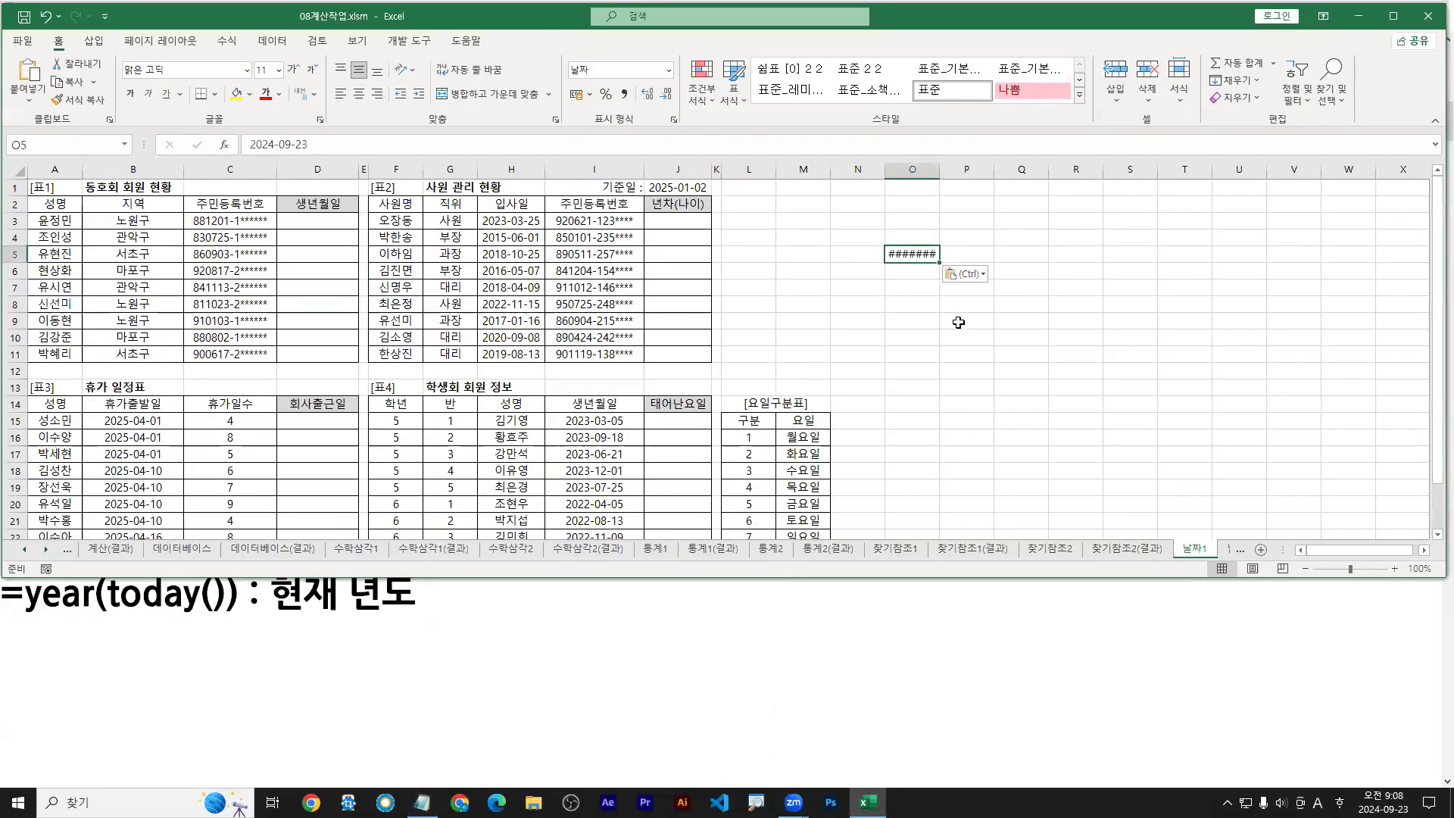
double_click(939, 170)
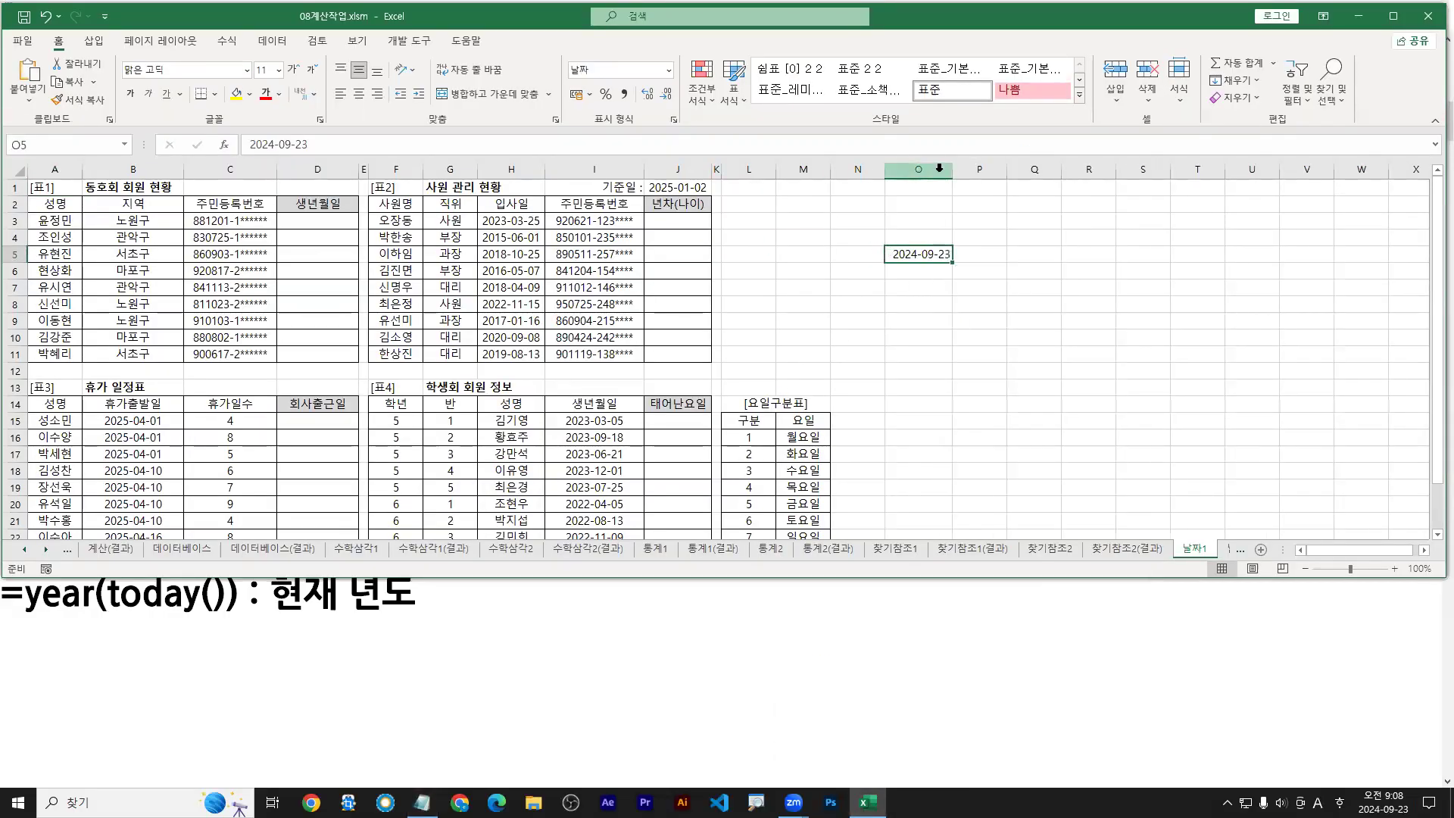
ctrl+scroll(977, 287, up, 2)
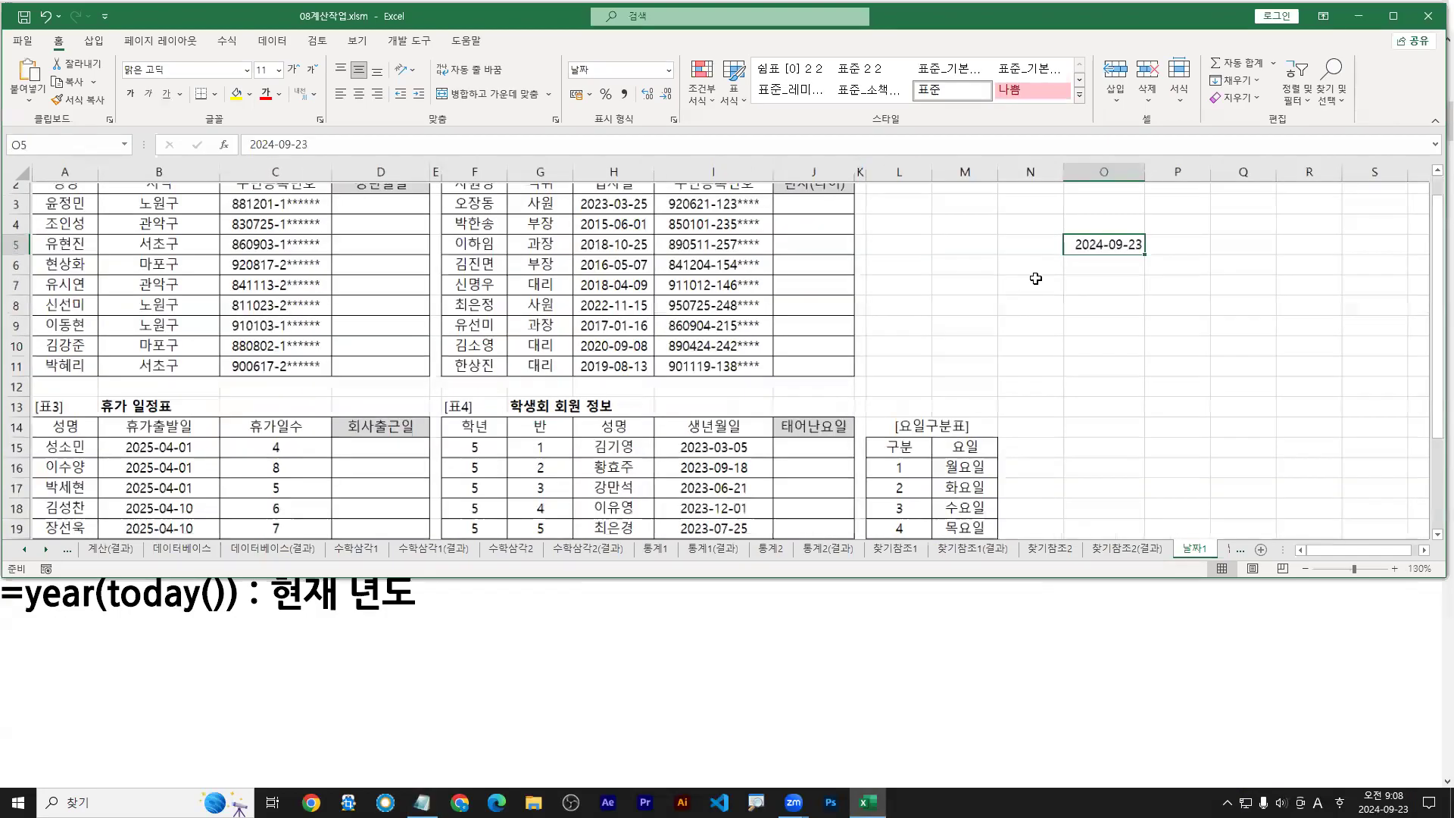
scroll(1214, 249, up, 1)
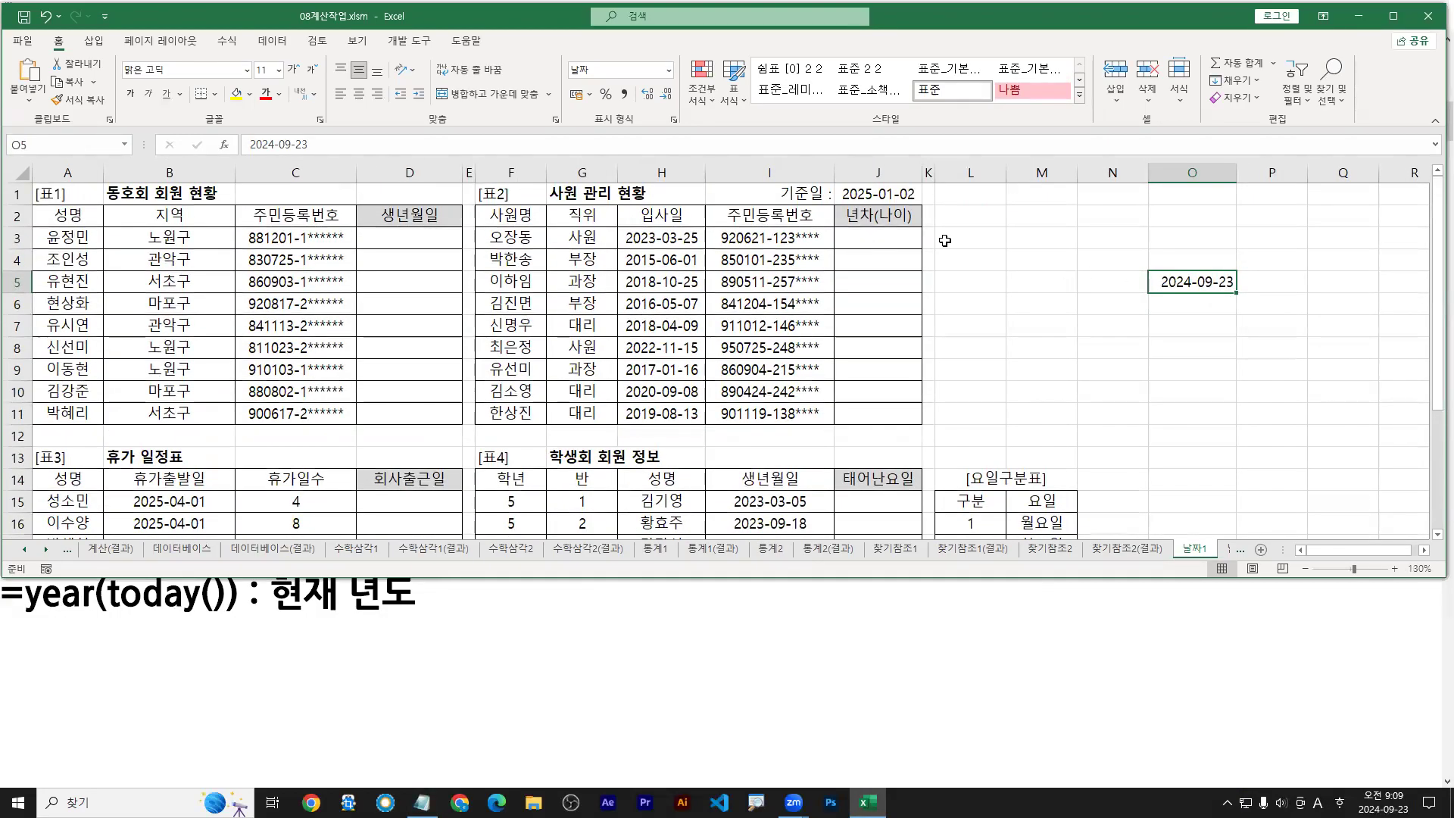
Step: Switch cell O5's number format to 일반 and back to 간단한 날짜
click(669, 70)
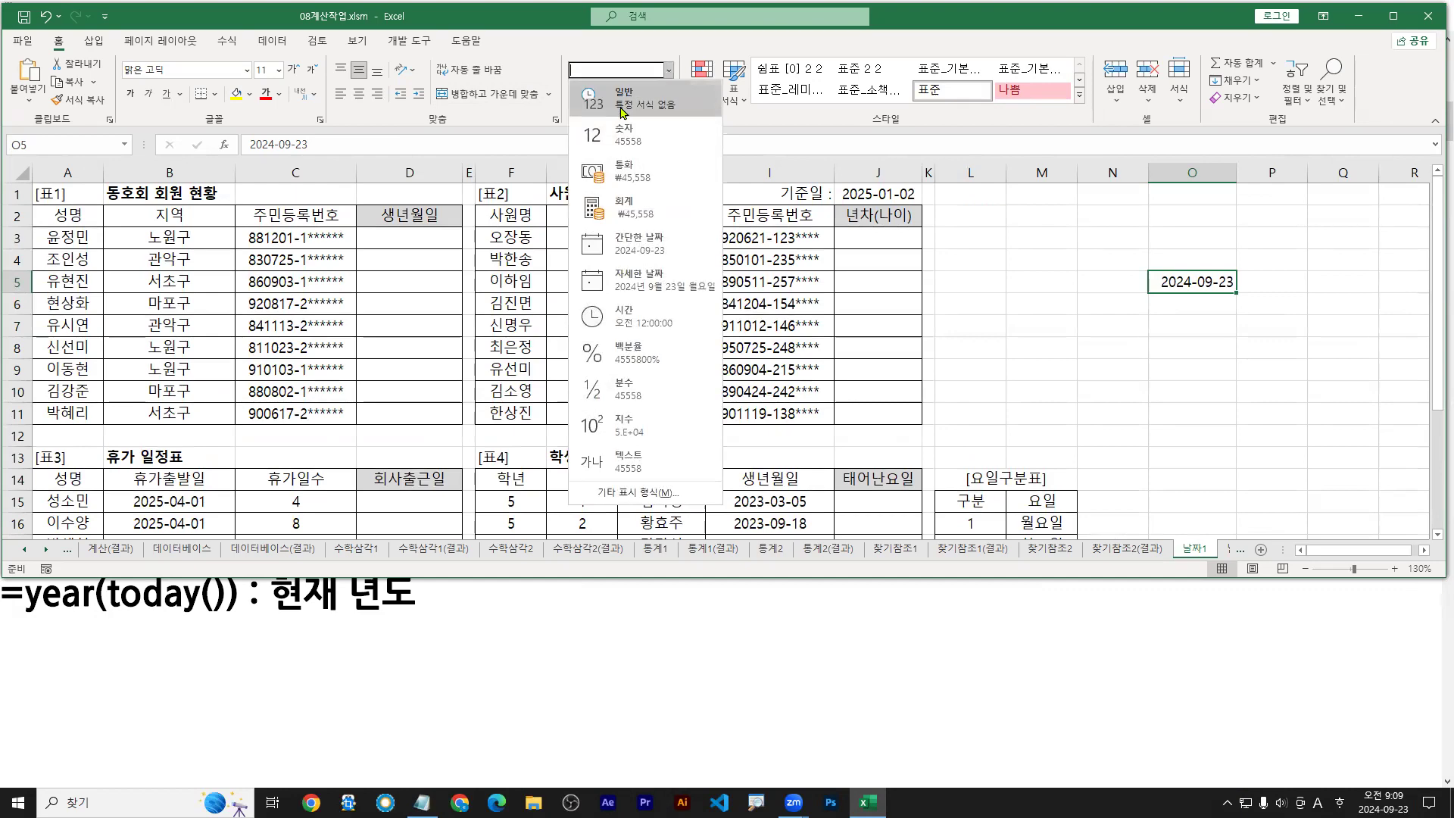
click(623, 109)
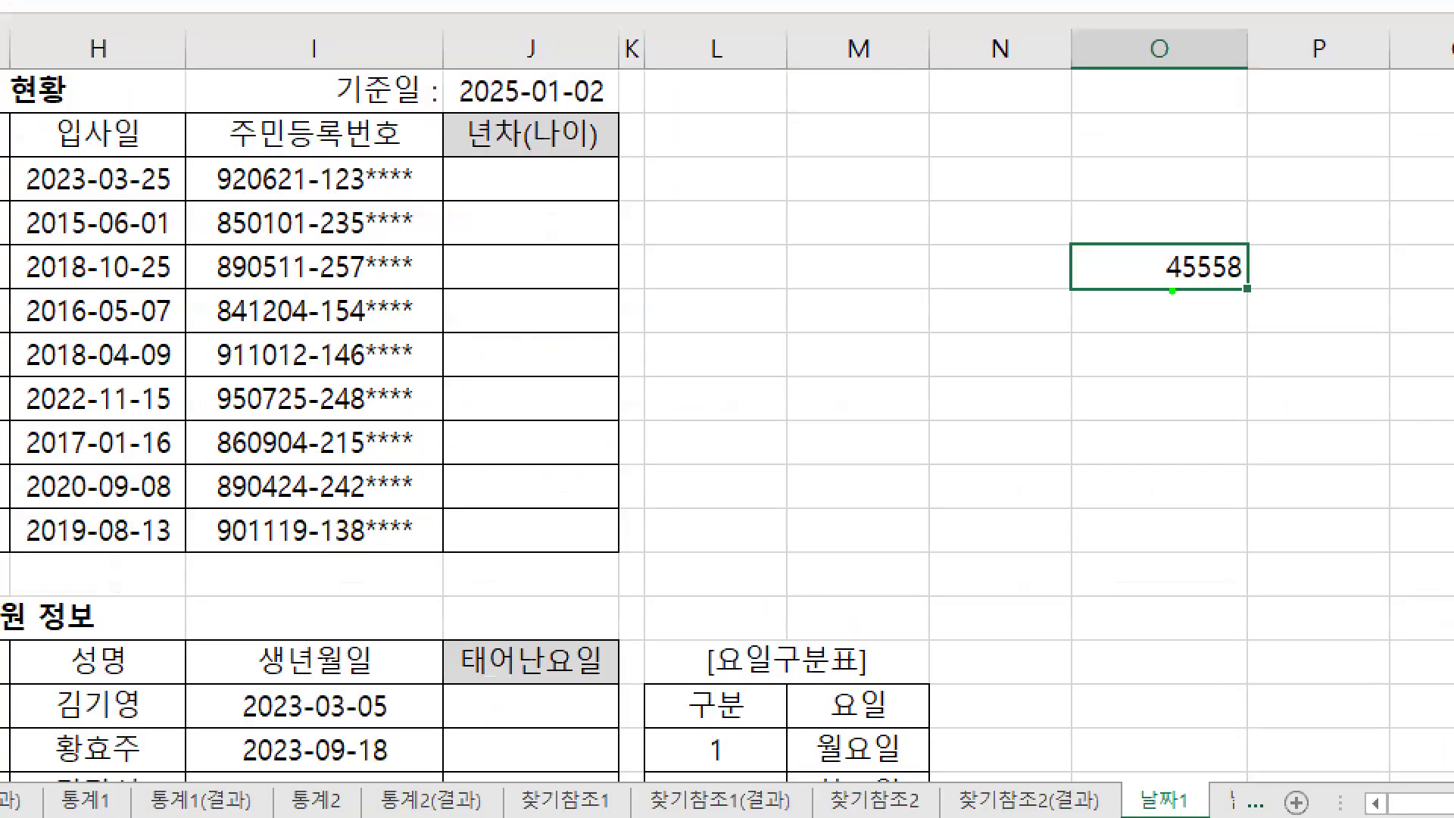
drag(1156, 287, 1246, 286)
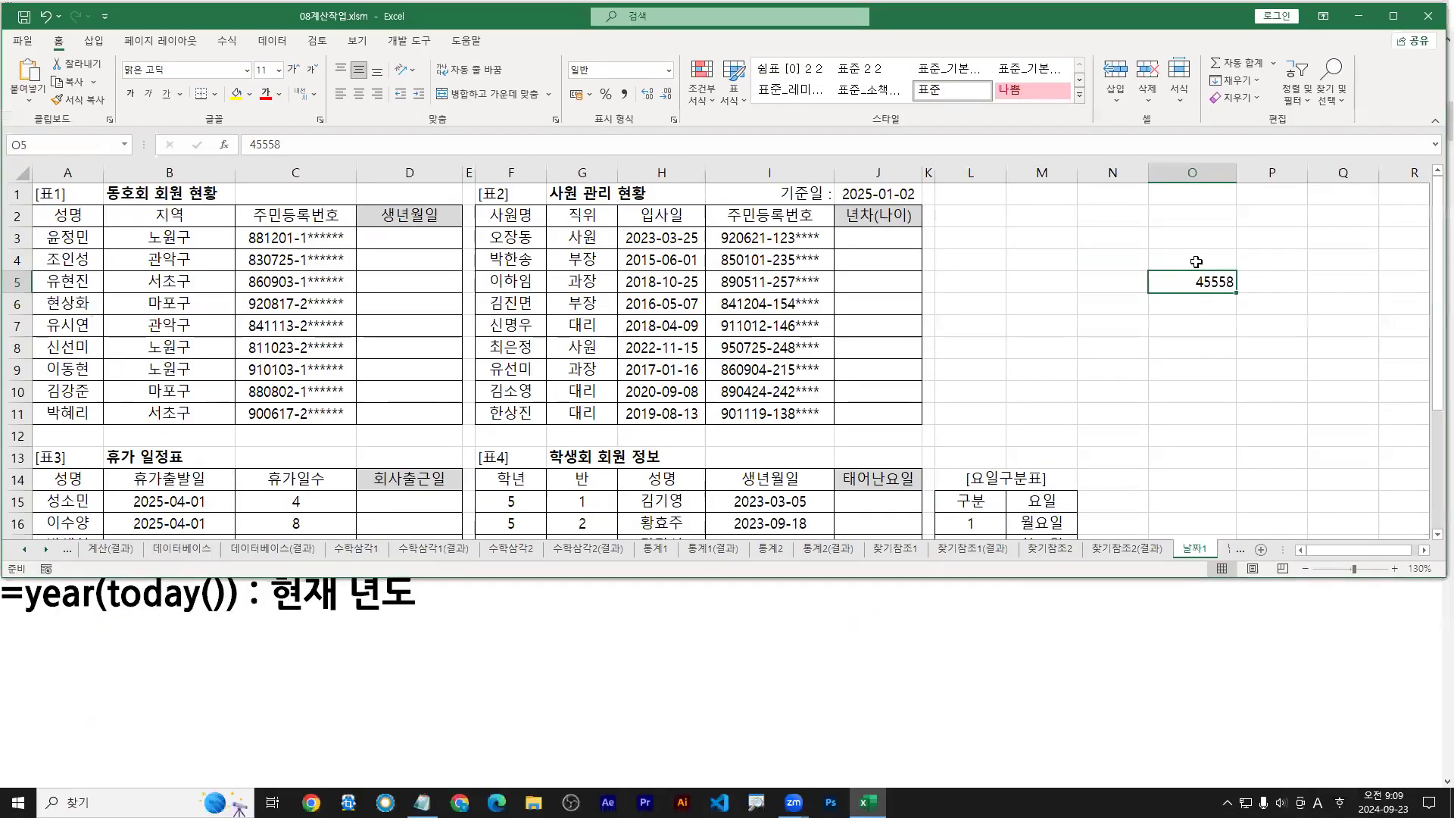
click(668, 70)
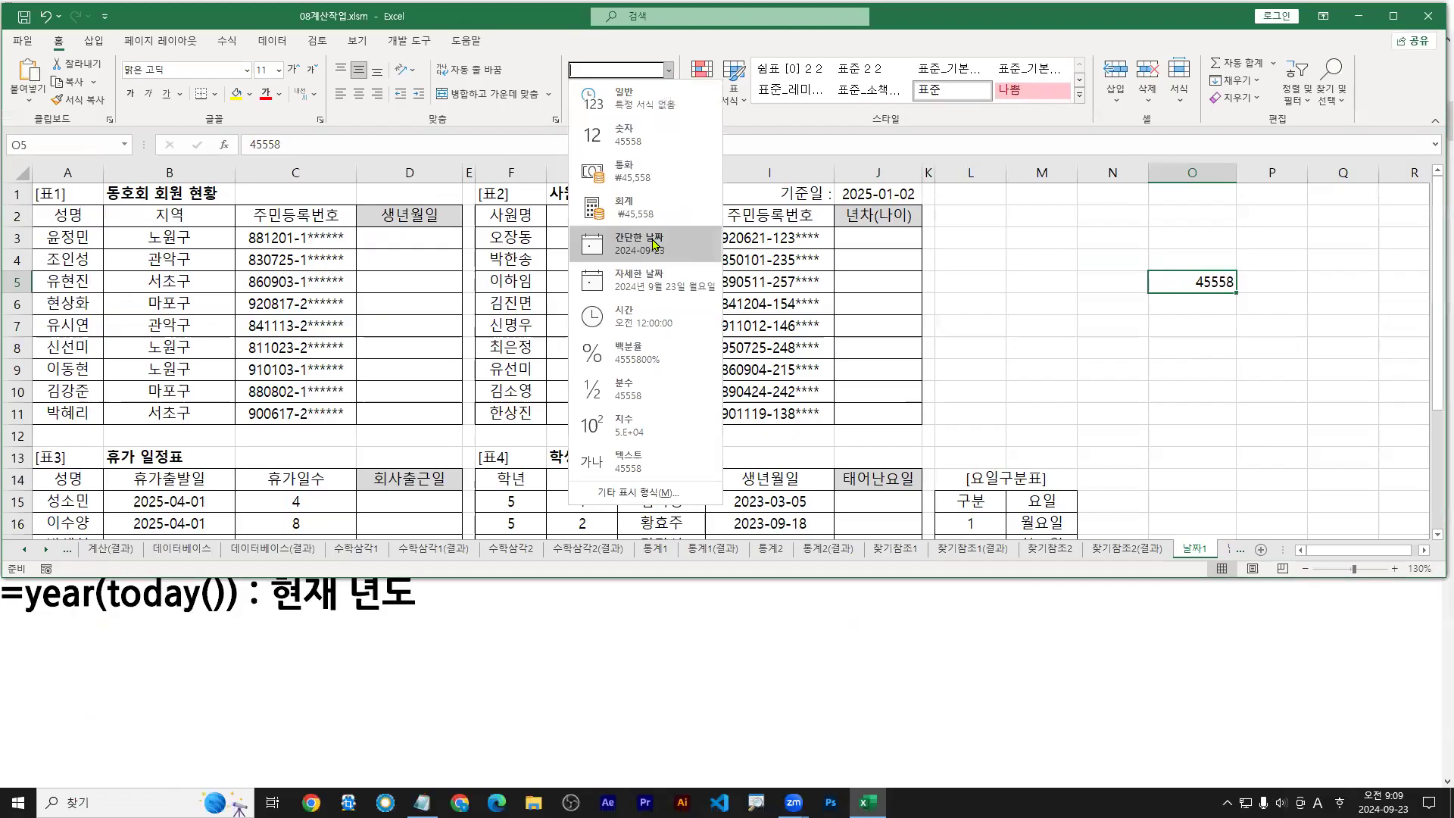
click(655, 243)
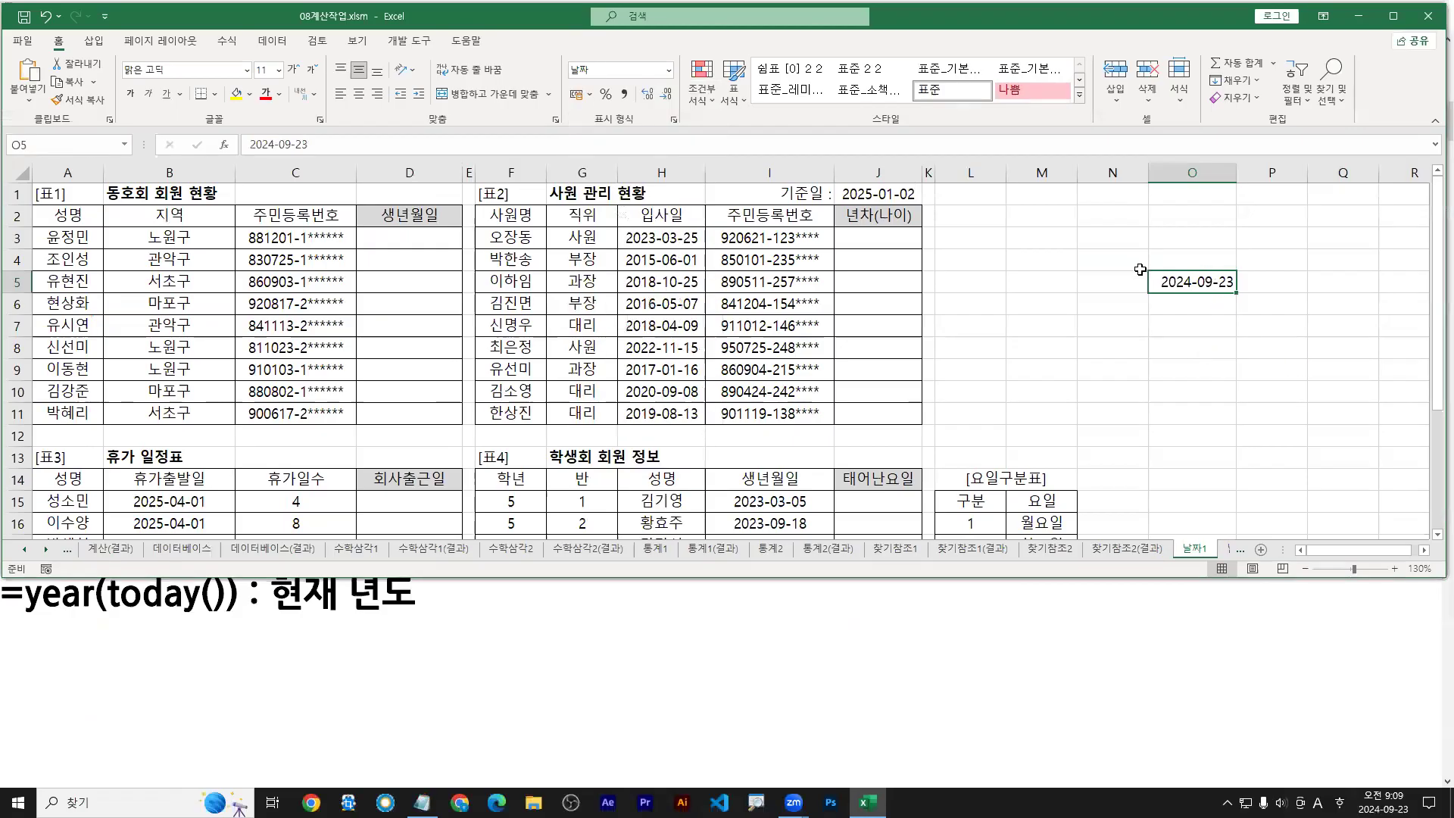
Step: Set the number format of the date in cell O5 to 일반
click(668, 71)
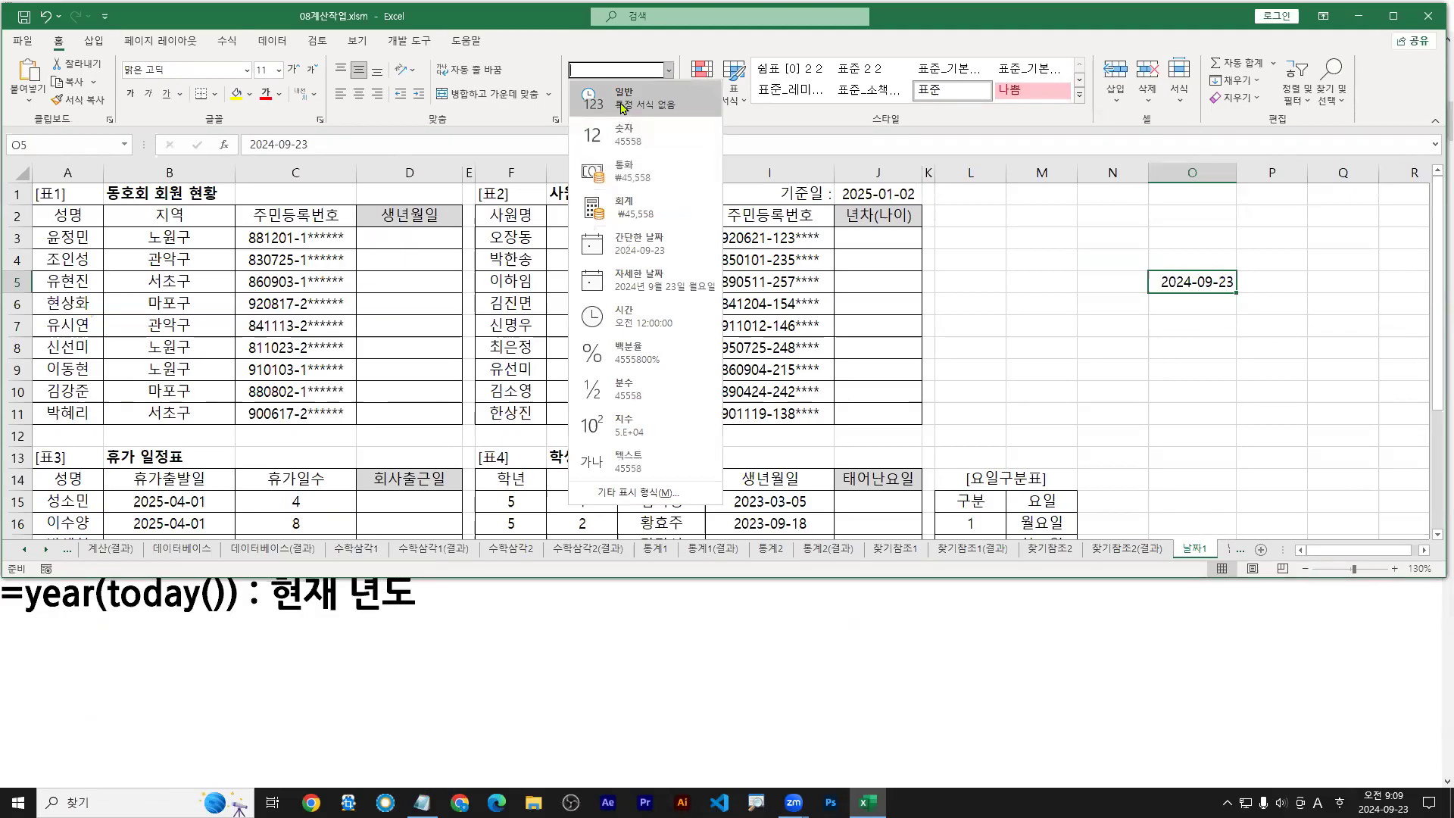
click(623, 109)
drag(1152, 263, 1235, 297)
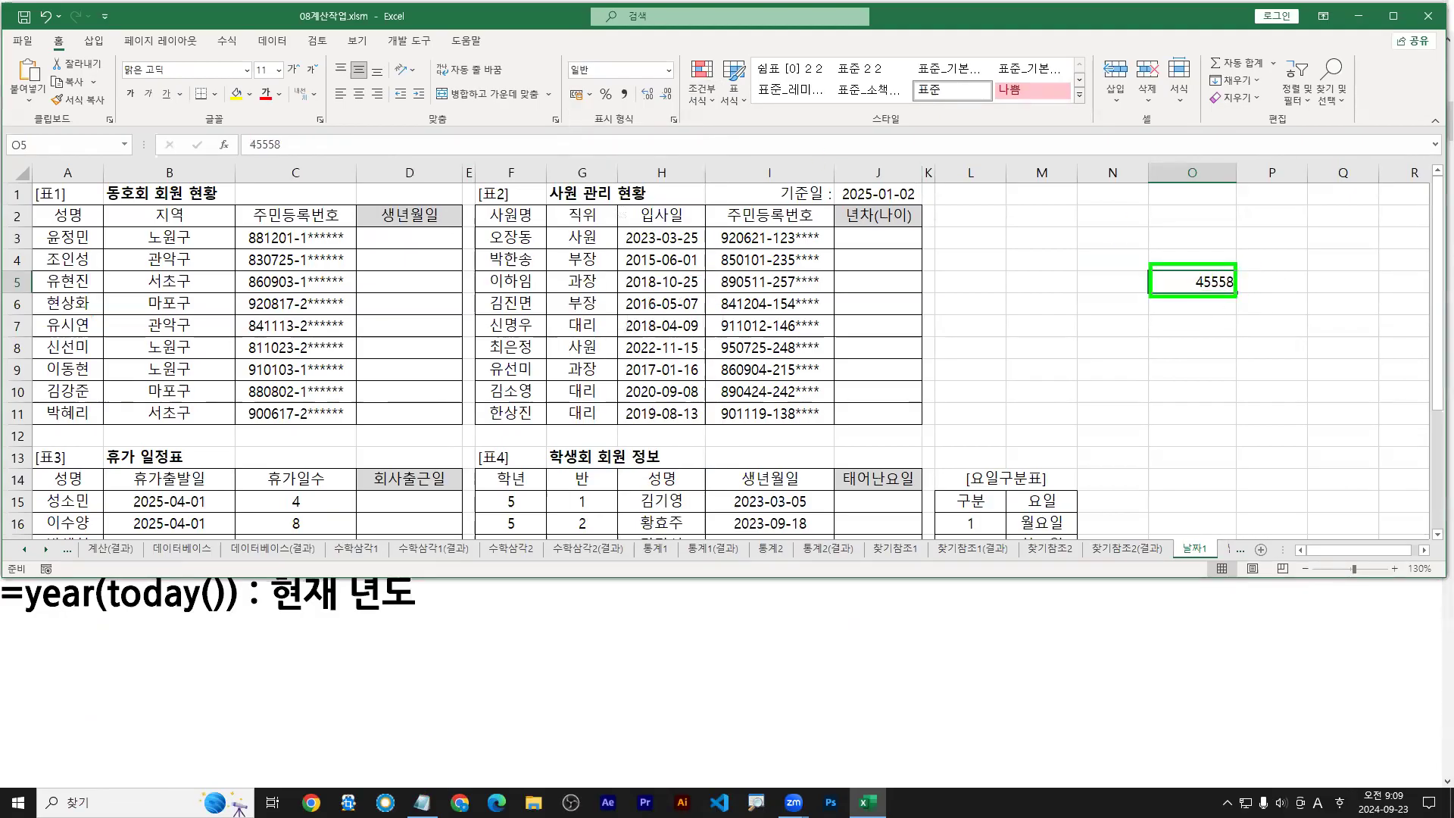
click(1129, 247)
click(1180, 244)
Step: Return to Notepad and add the line "=date(년, 월, 일) : 날짜 데이터로 변환" below =year(today())
click(468, 607)
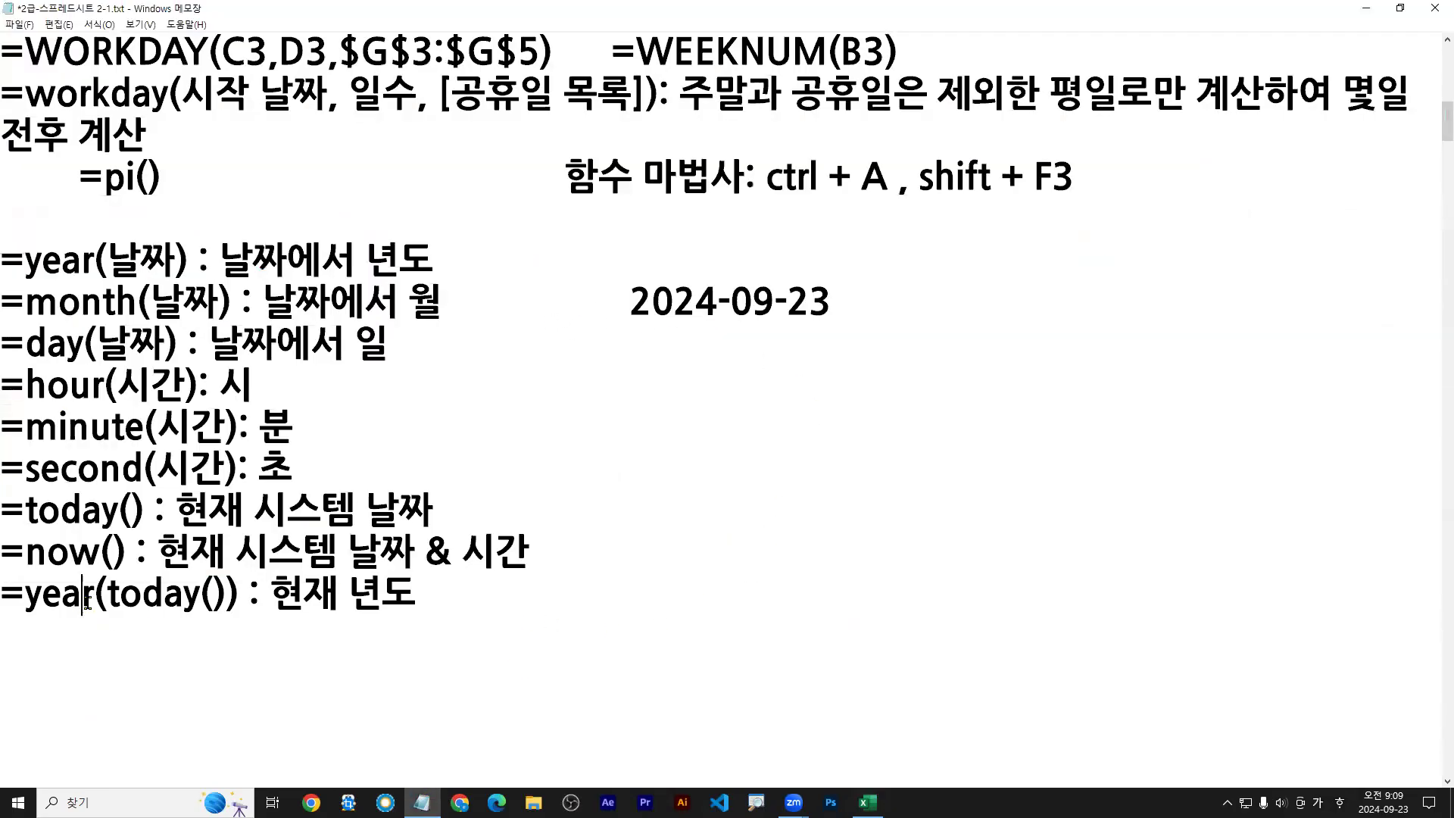
key(Return)
text(=ㅇ)
key(BackSpace)
key(Hangul)
text(date)
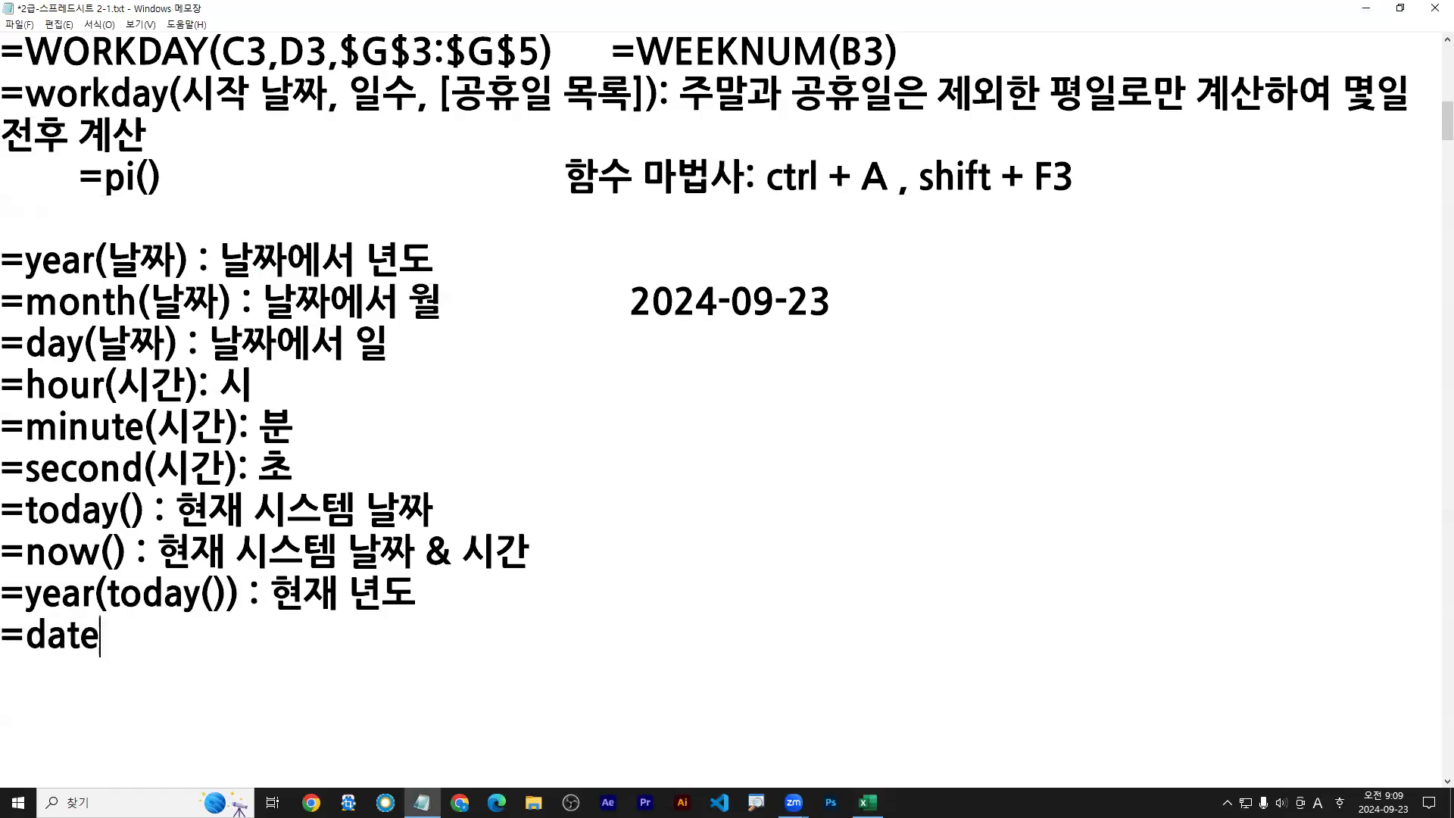
text(()
key(Hangul)
text(년, 월, 일) :)
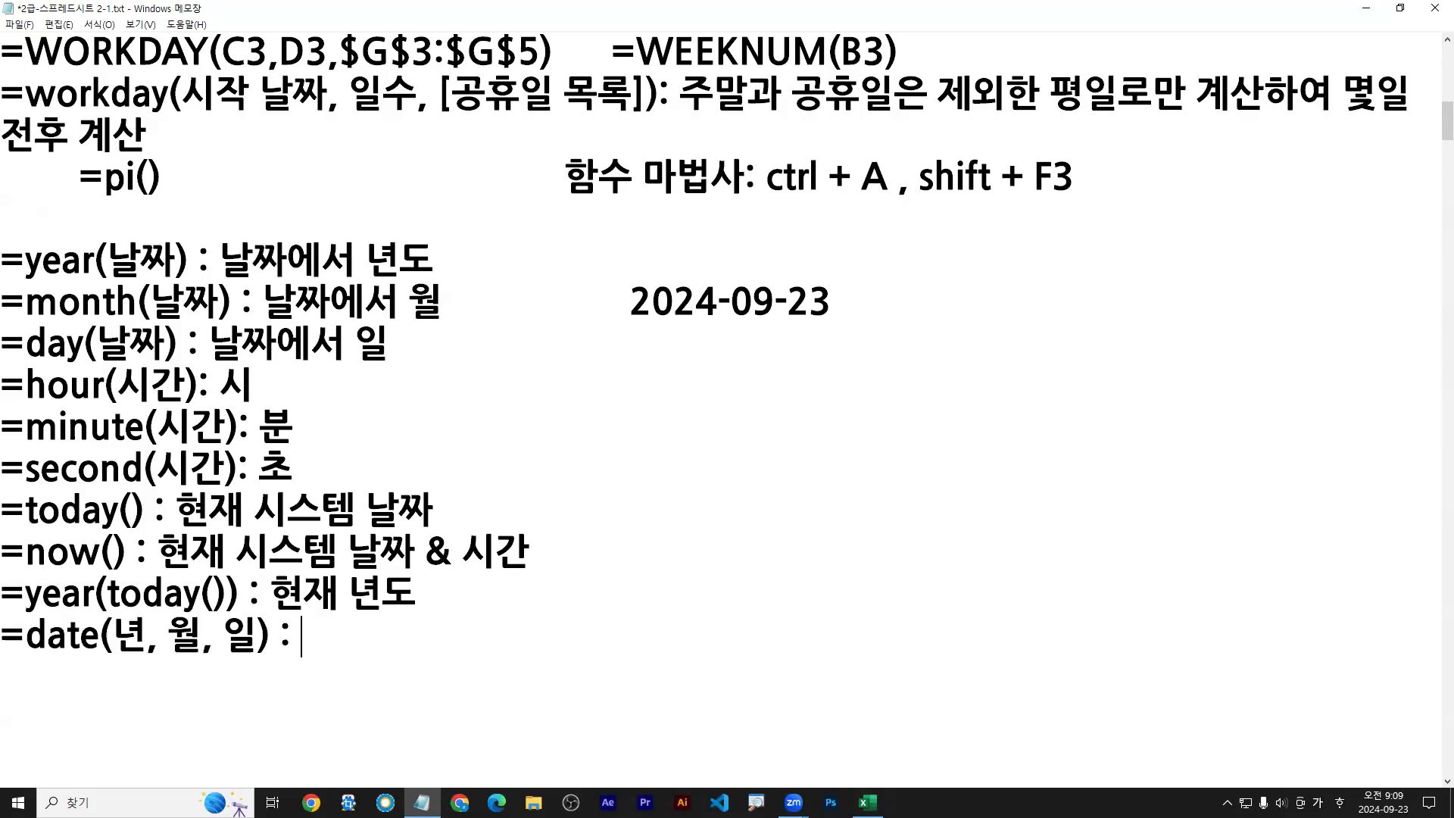
text(날짜)
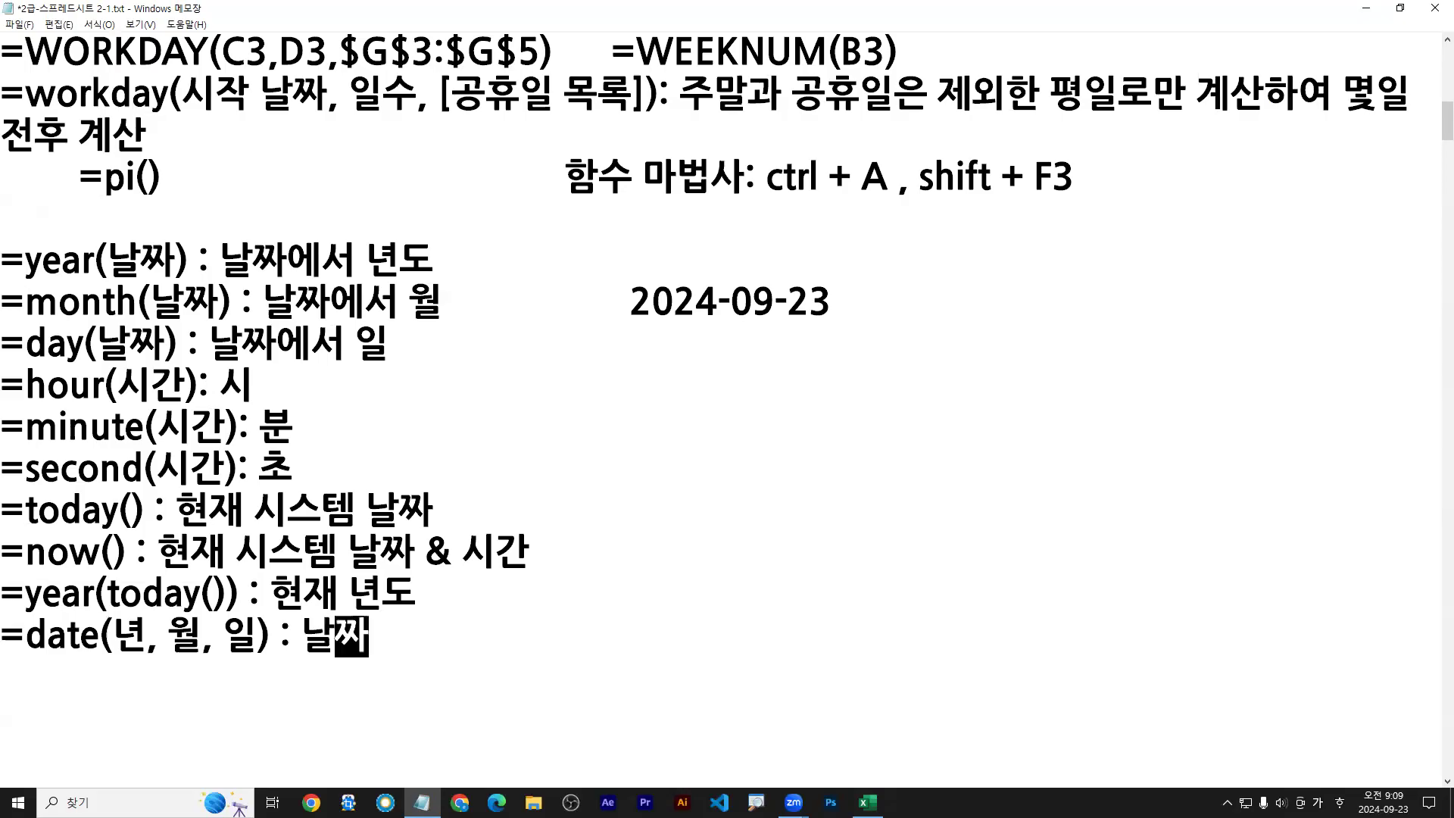
text( 데이터로 변환)
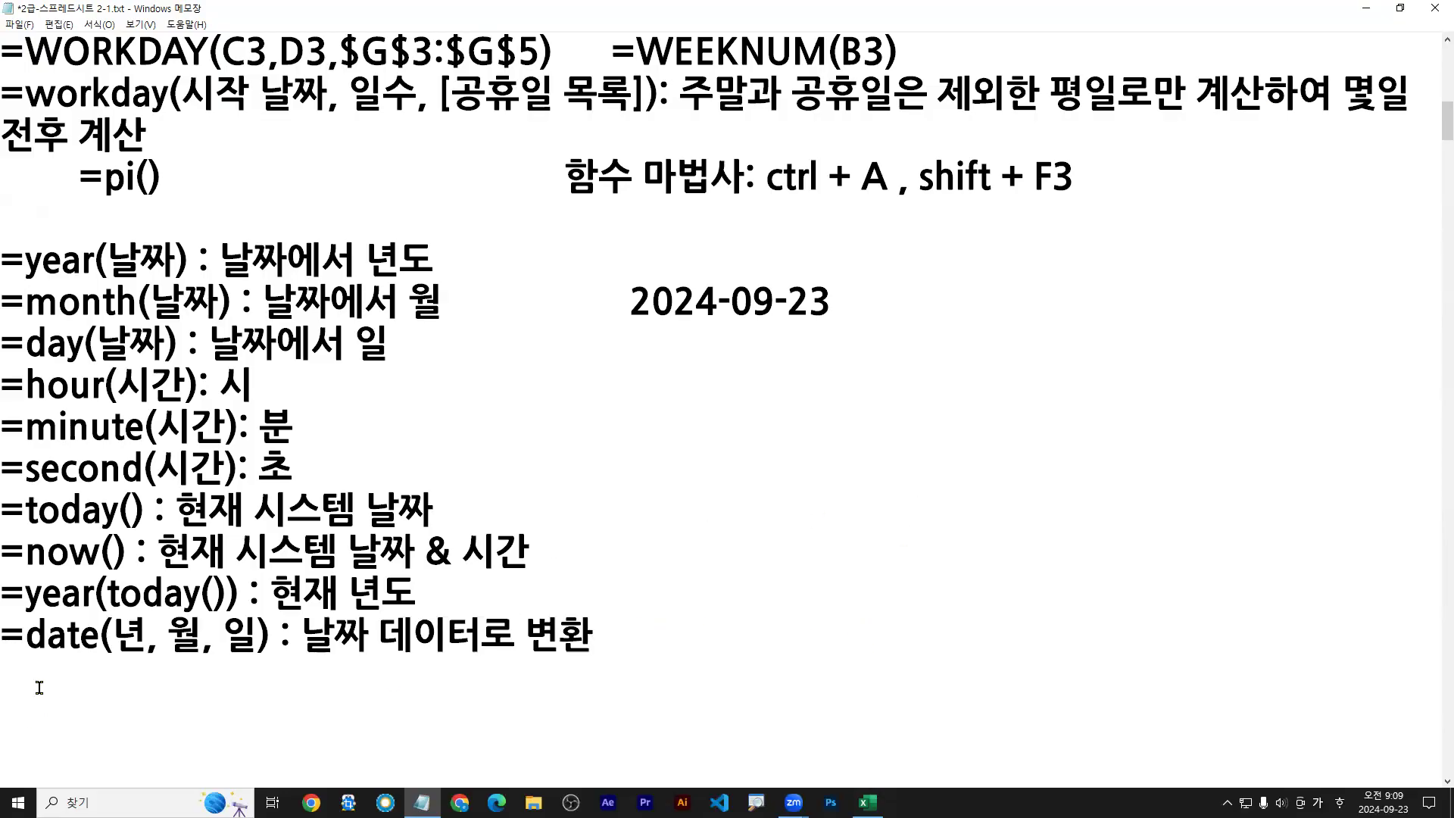
key(ctrl+2)
drag(6, 662, 274, 661)
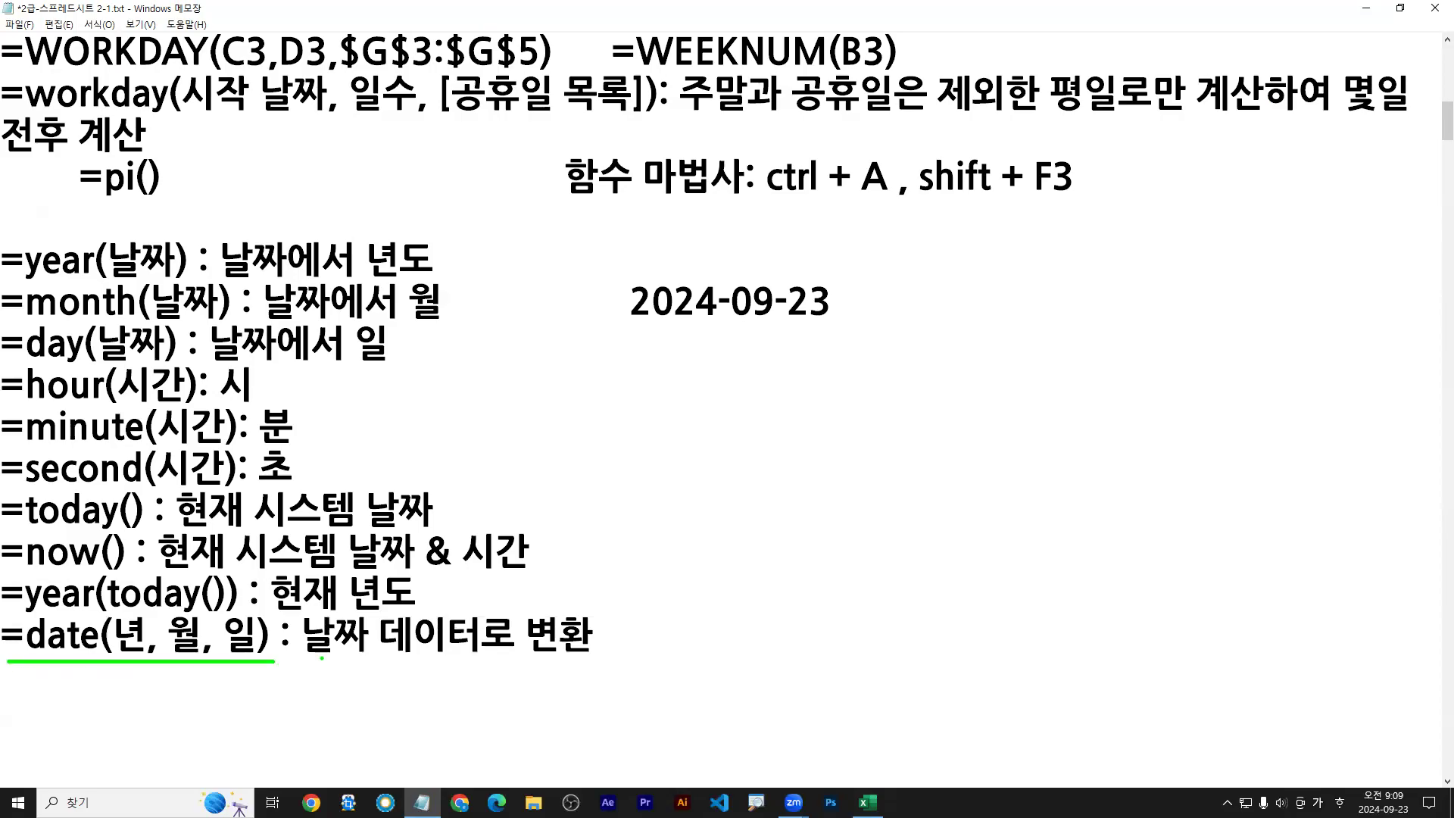
key(ctrl+2)
click(643, 587)
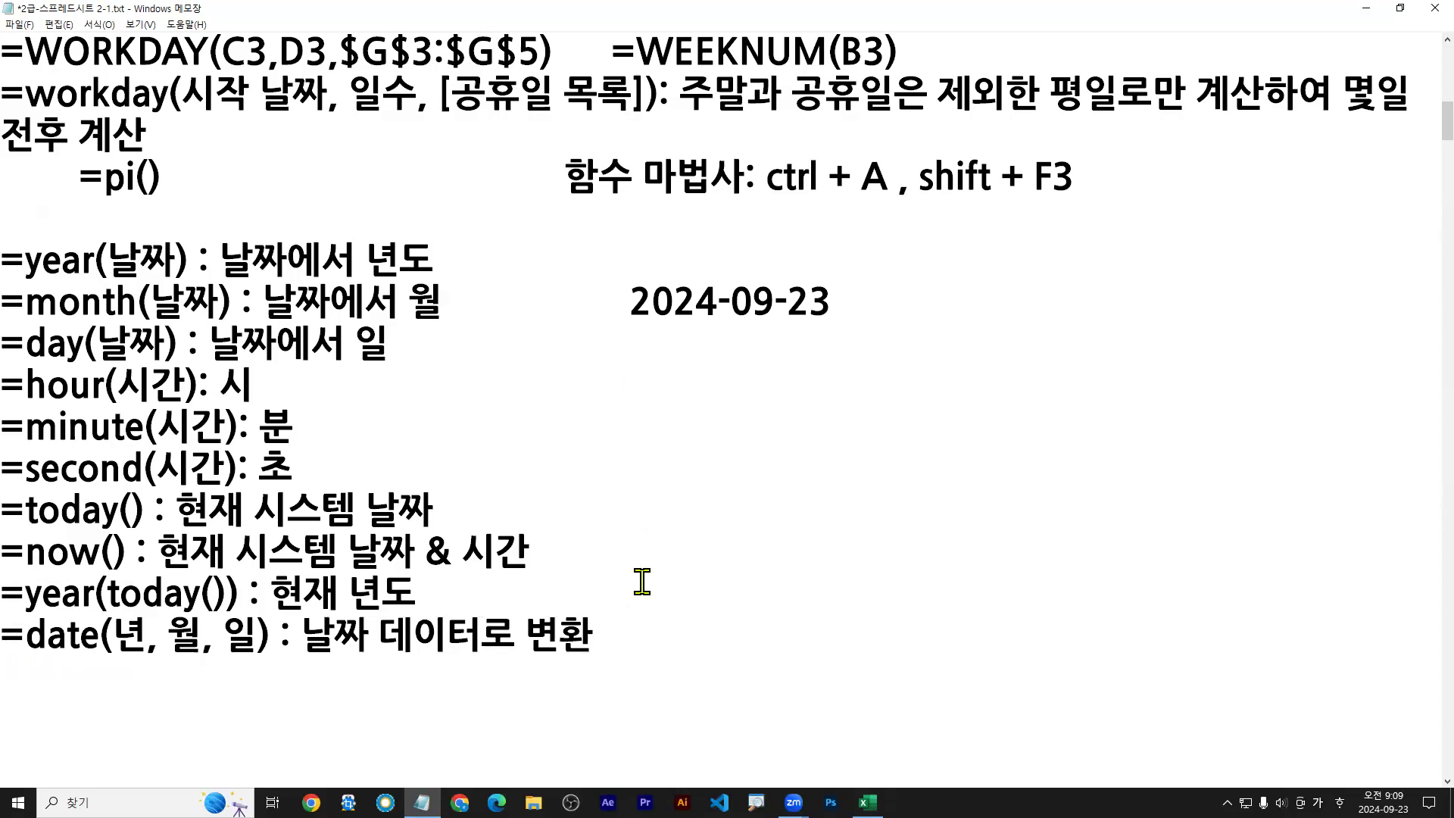
Step: Add the incorrect example "=year(2024-09-30)" marked with an X beside the =date(년, 월, 일) line
click(665, 634)
text(=)
text(ㅡ)
key(BackSpace)
key(Hangul)
text(y)
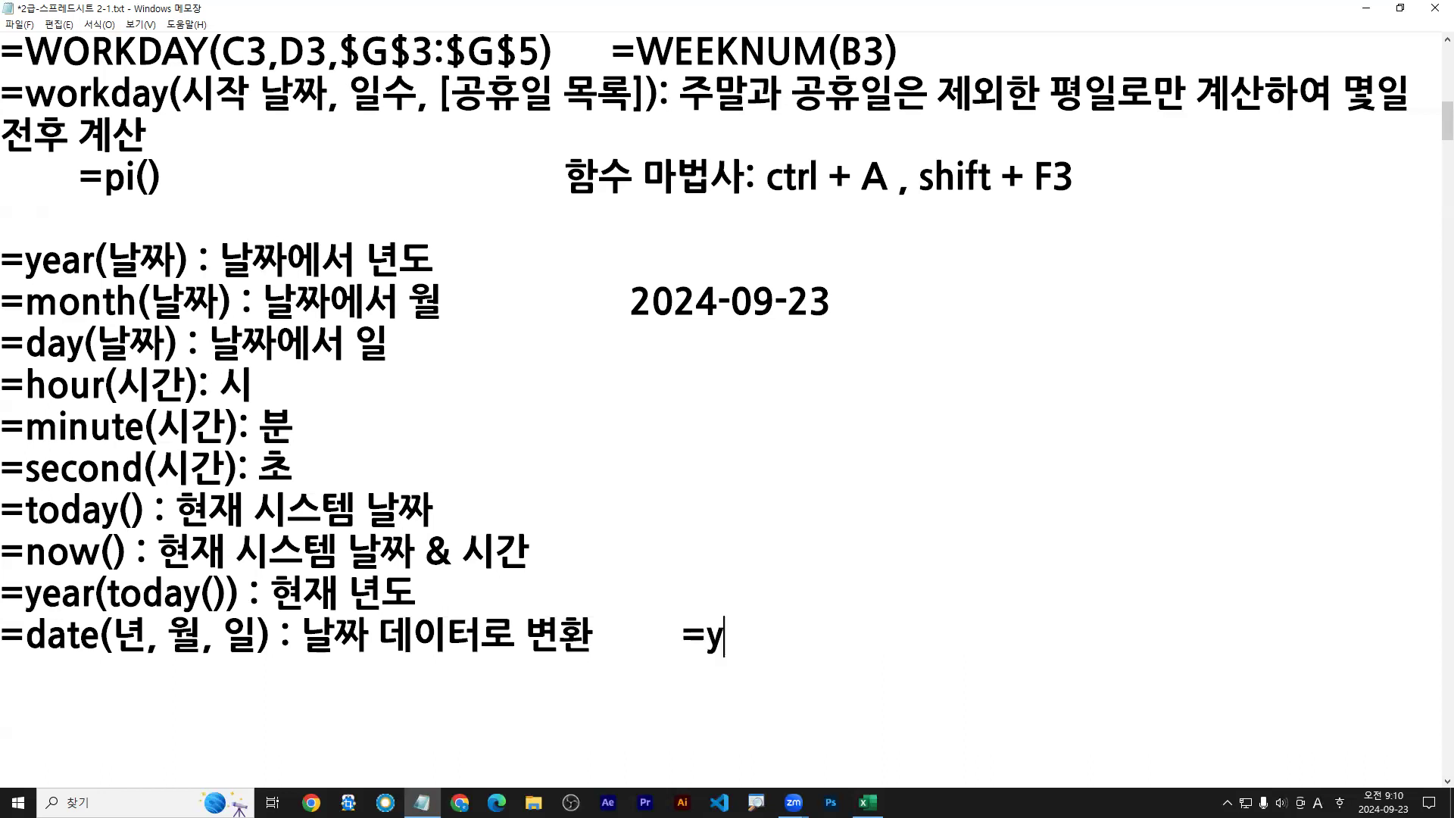
text(ear(2024-0)
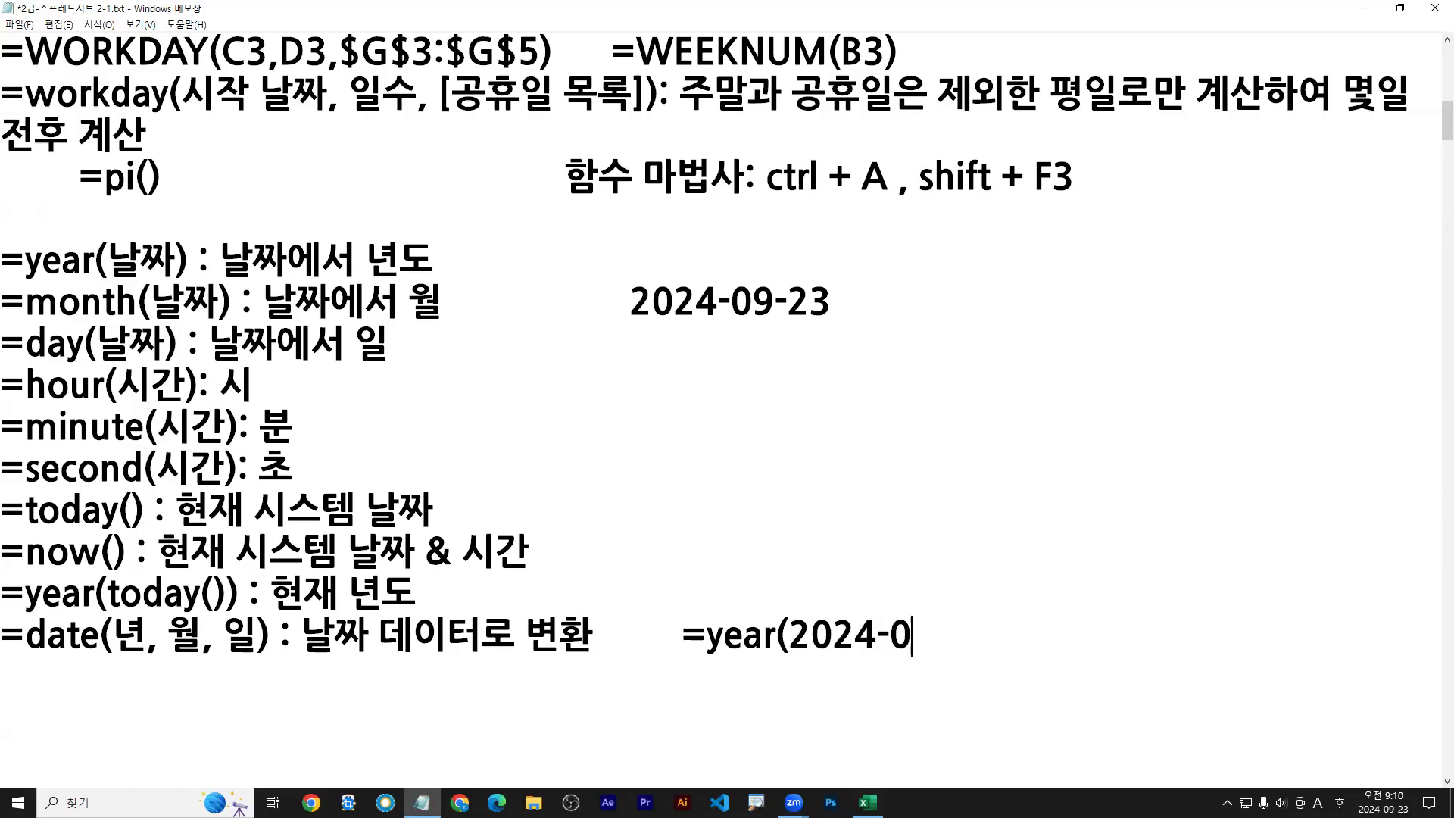
text(9-30))
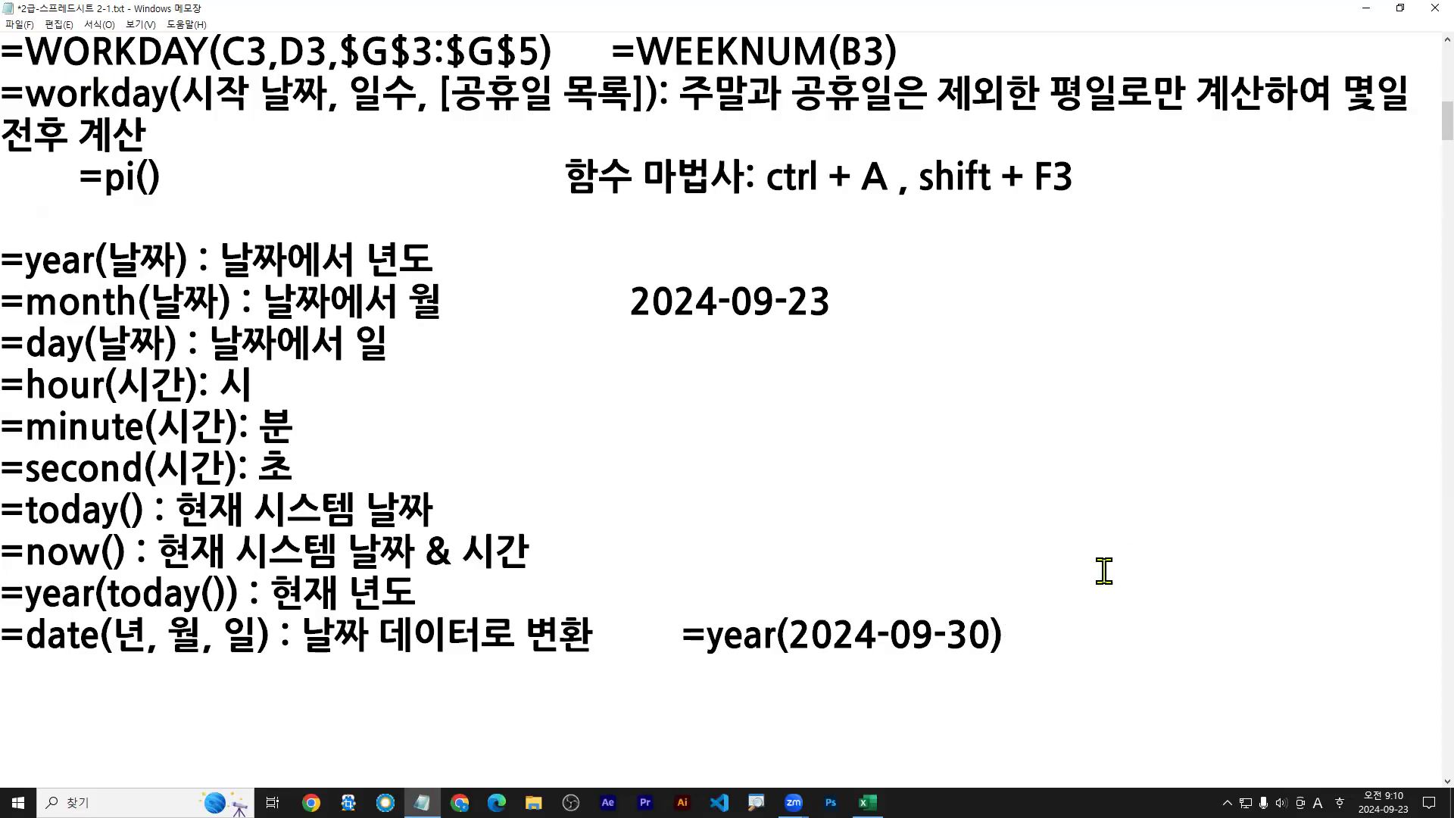
text(   ㅌ)
key(BackSpace)
key(Hangul)
text(X)
drag(795, 661, 875, 660)
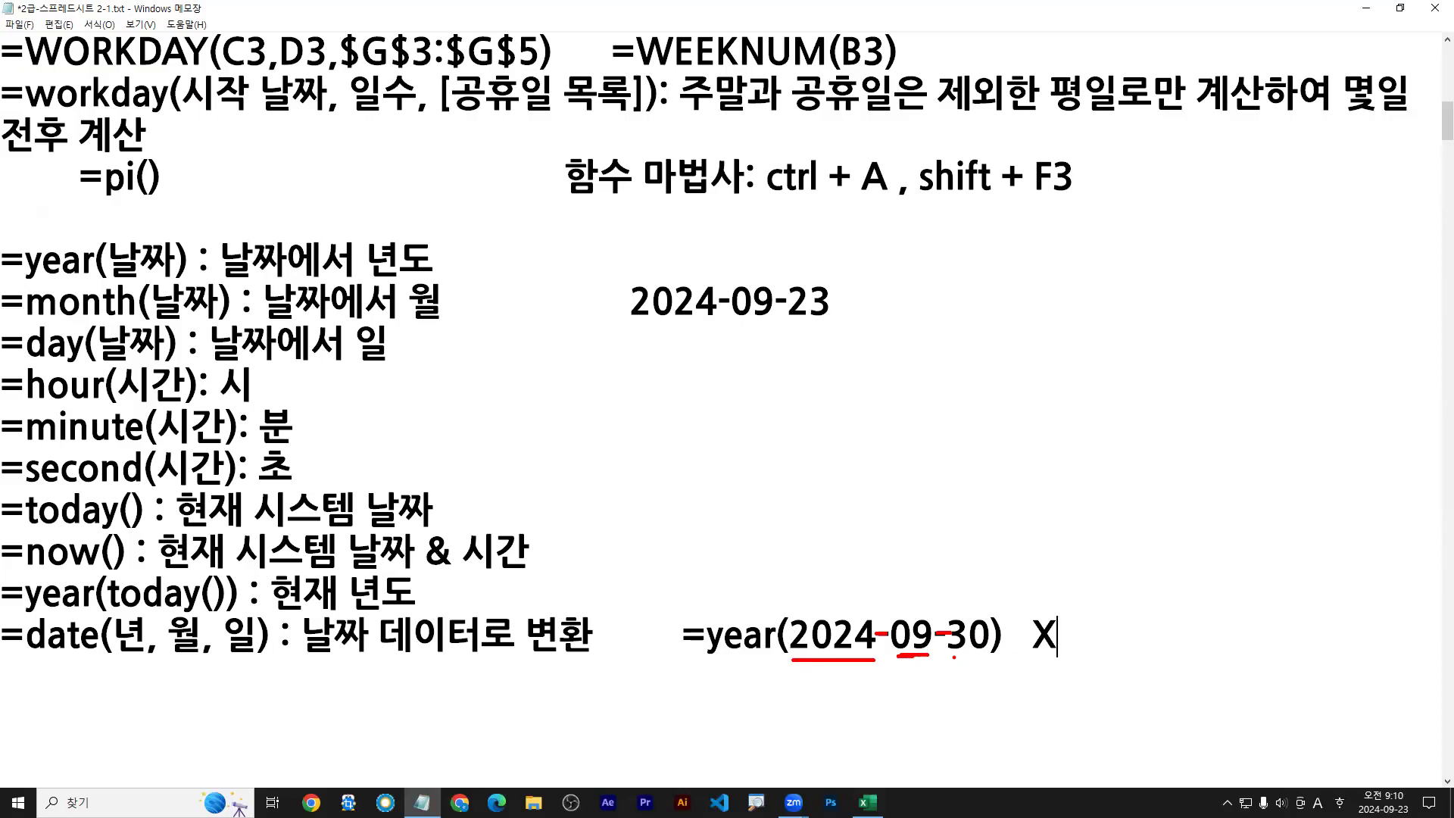
drag(950, 659, 991, 658)
drag(814, 658, 987, 658)
key(g)
drag(893, 620, 885, 639)
drag(875, 634, 939, 643)
key(e)
key(Escape)
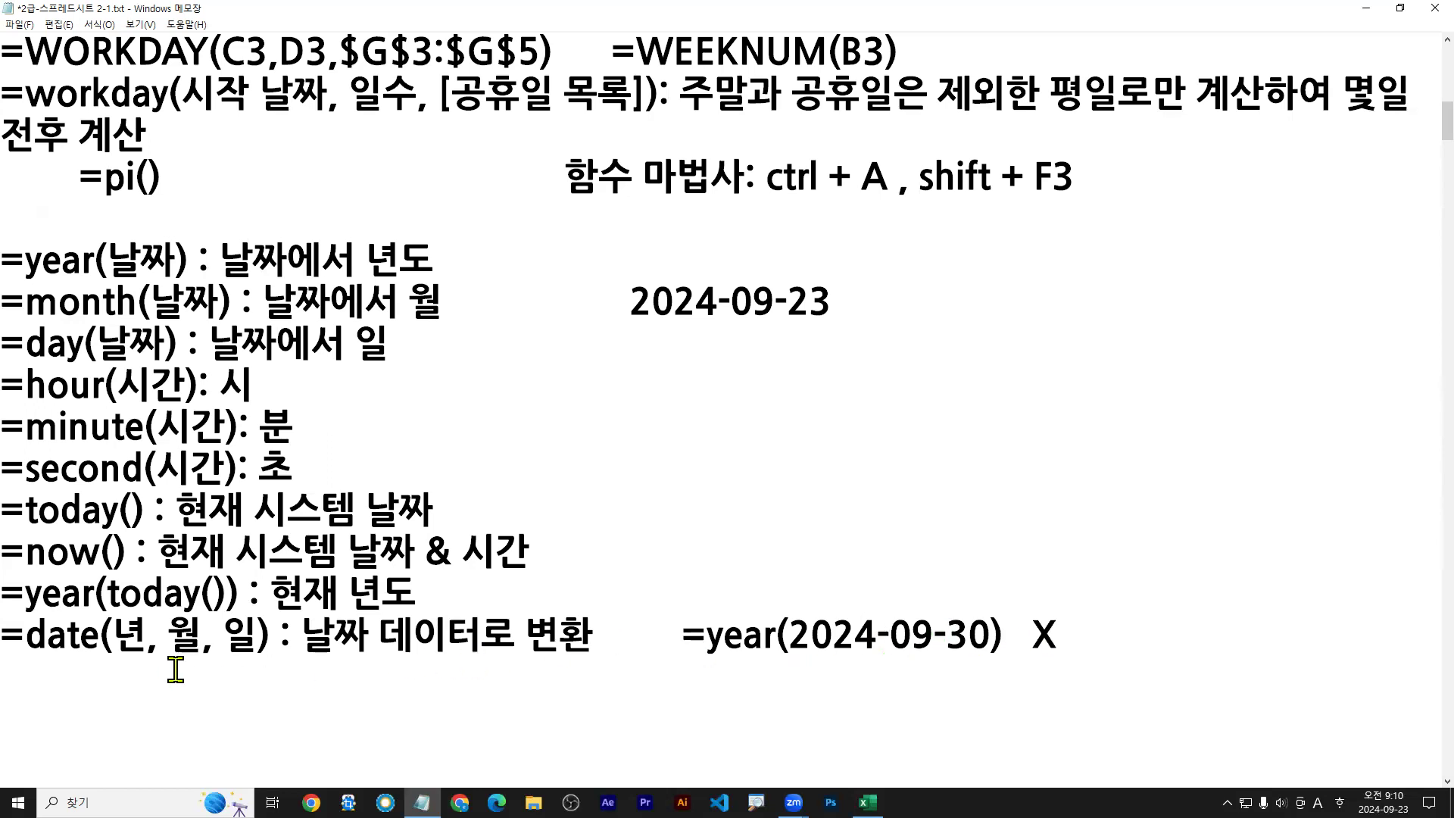
Step: Copy the =year(2024-09-30) example to the line below and rewrite it as "=year(date(2024,9,30))" marked with an O
drag(681, 636, 1004, 640)
key(ctrl+c)
click(284, 693)
key(ctrl+v)
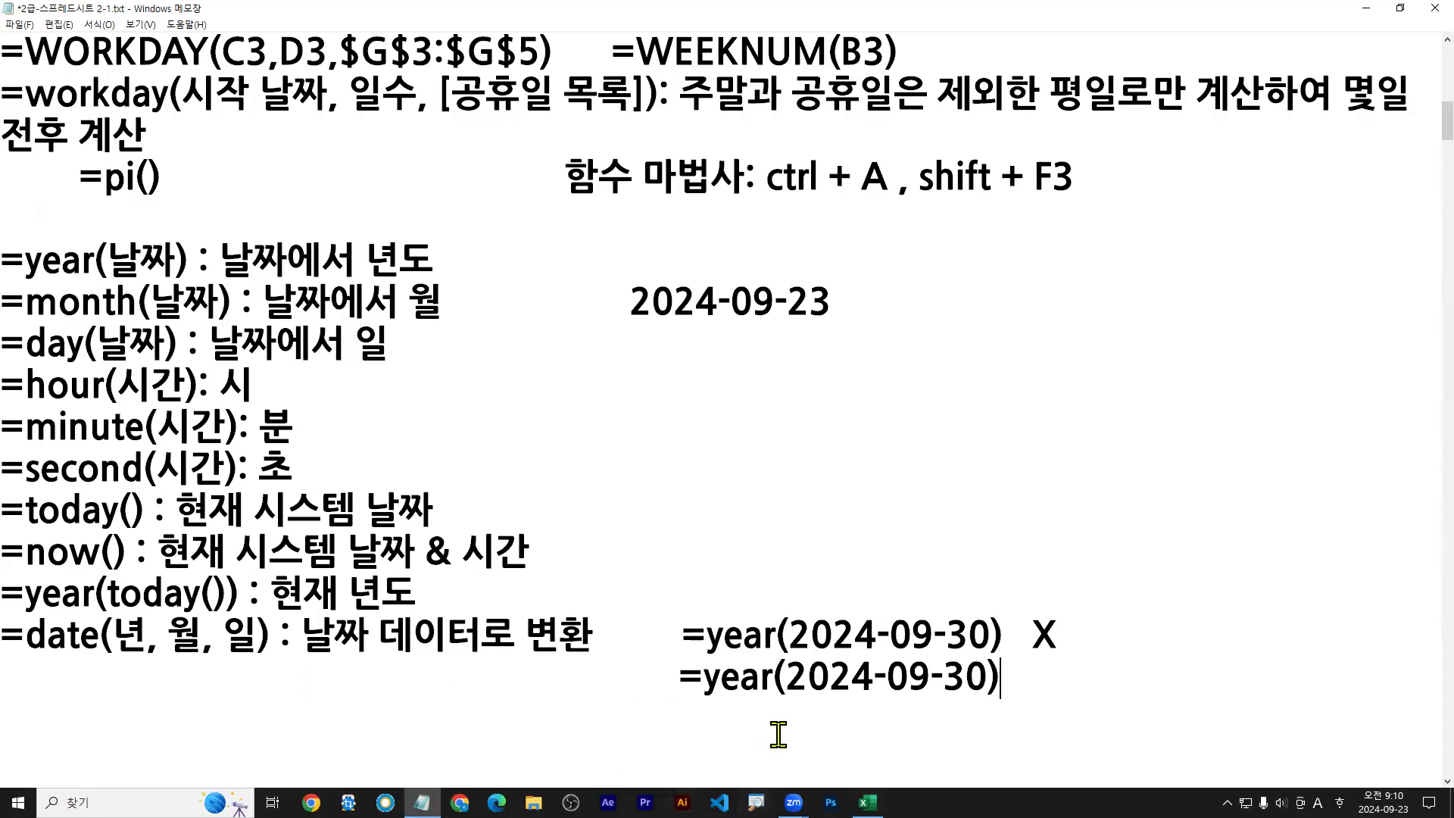
drag(790, 679, 997, 679)
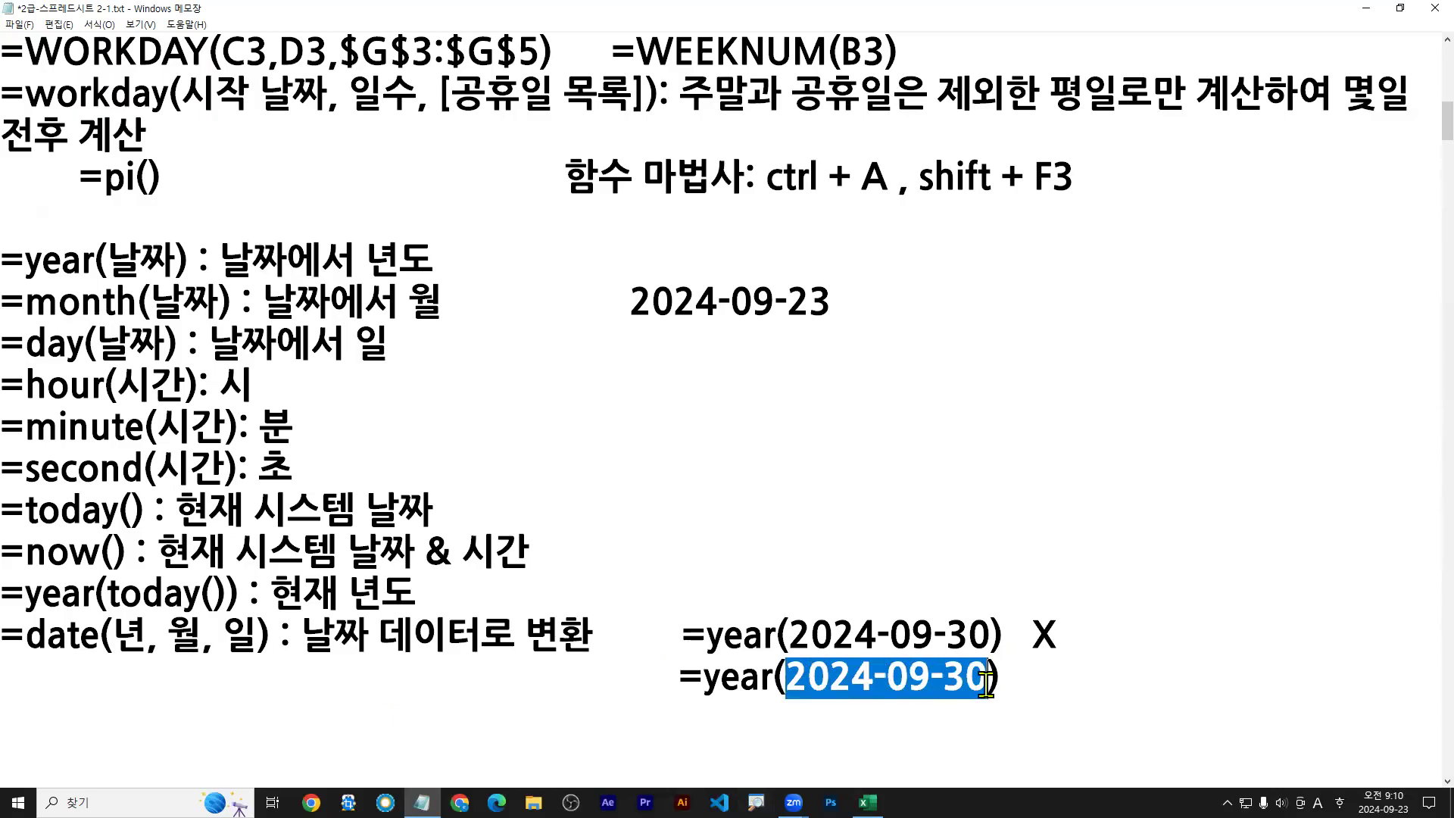
text(date(20)
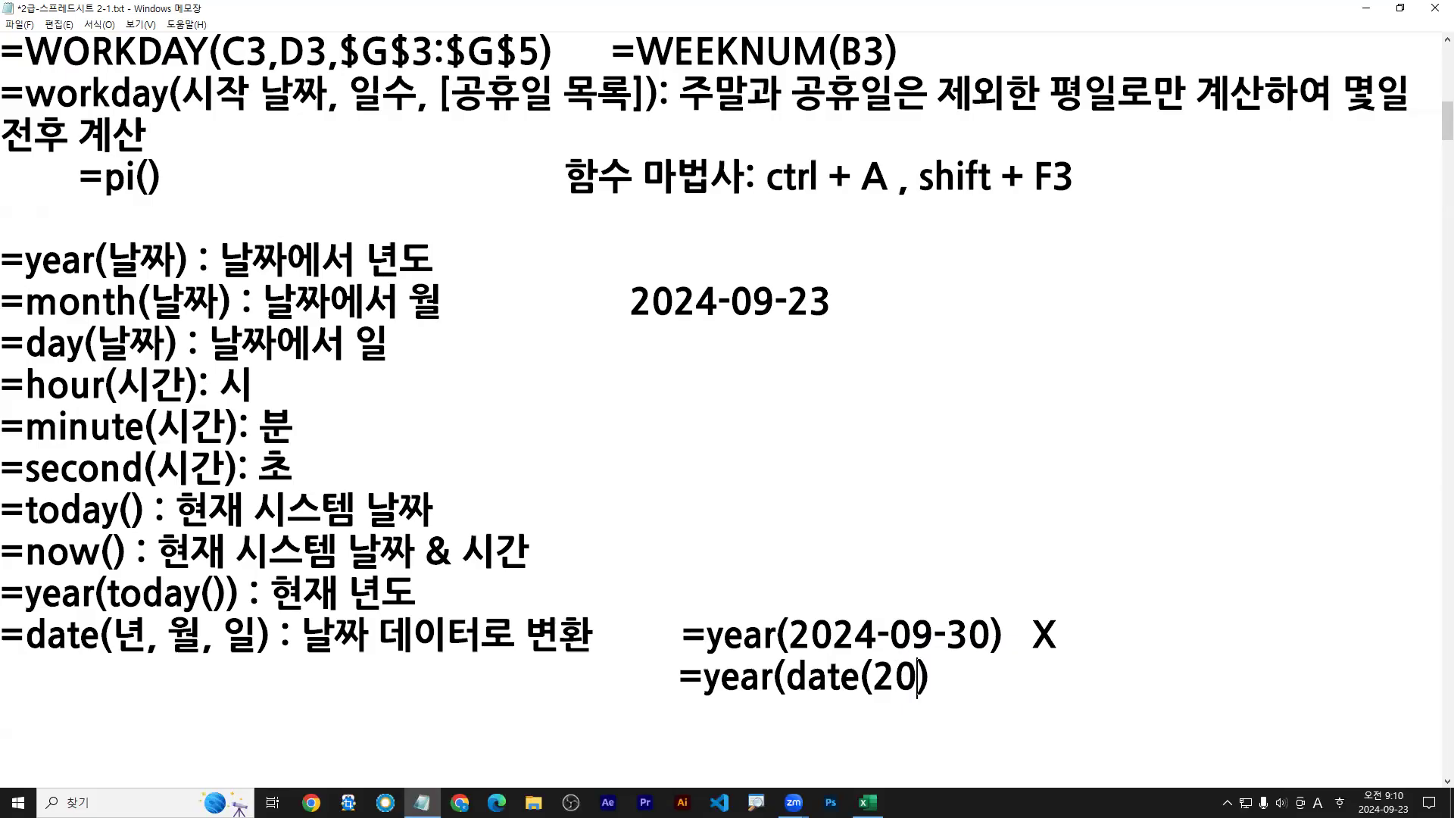
text(24,9,)
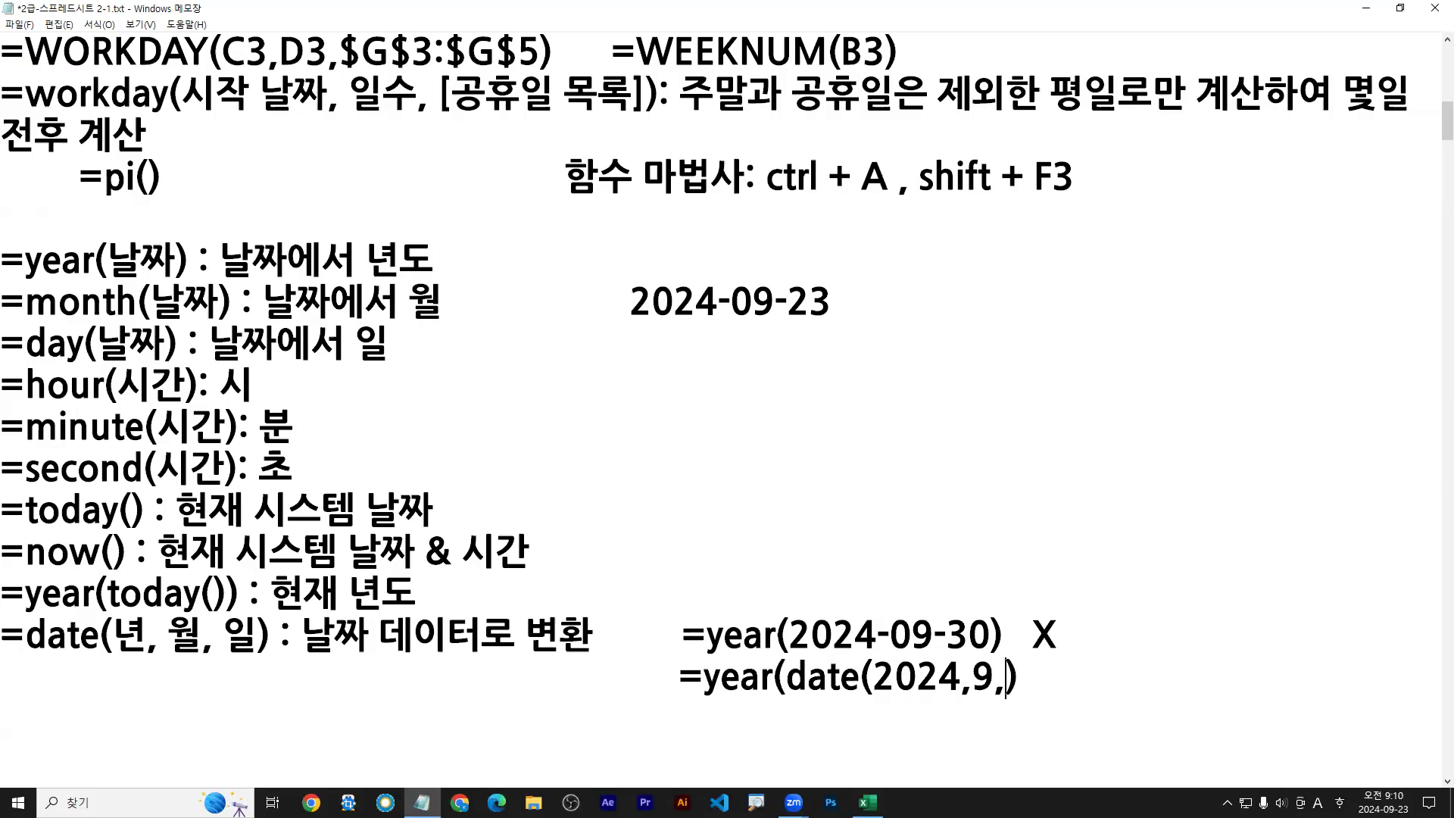
text(30)))
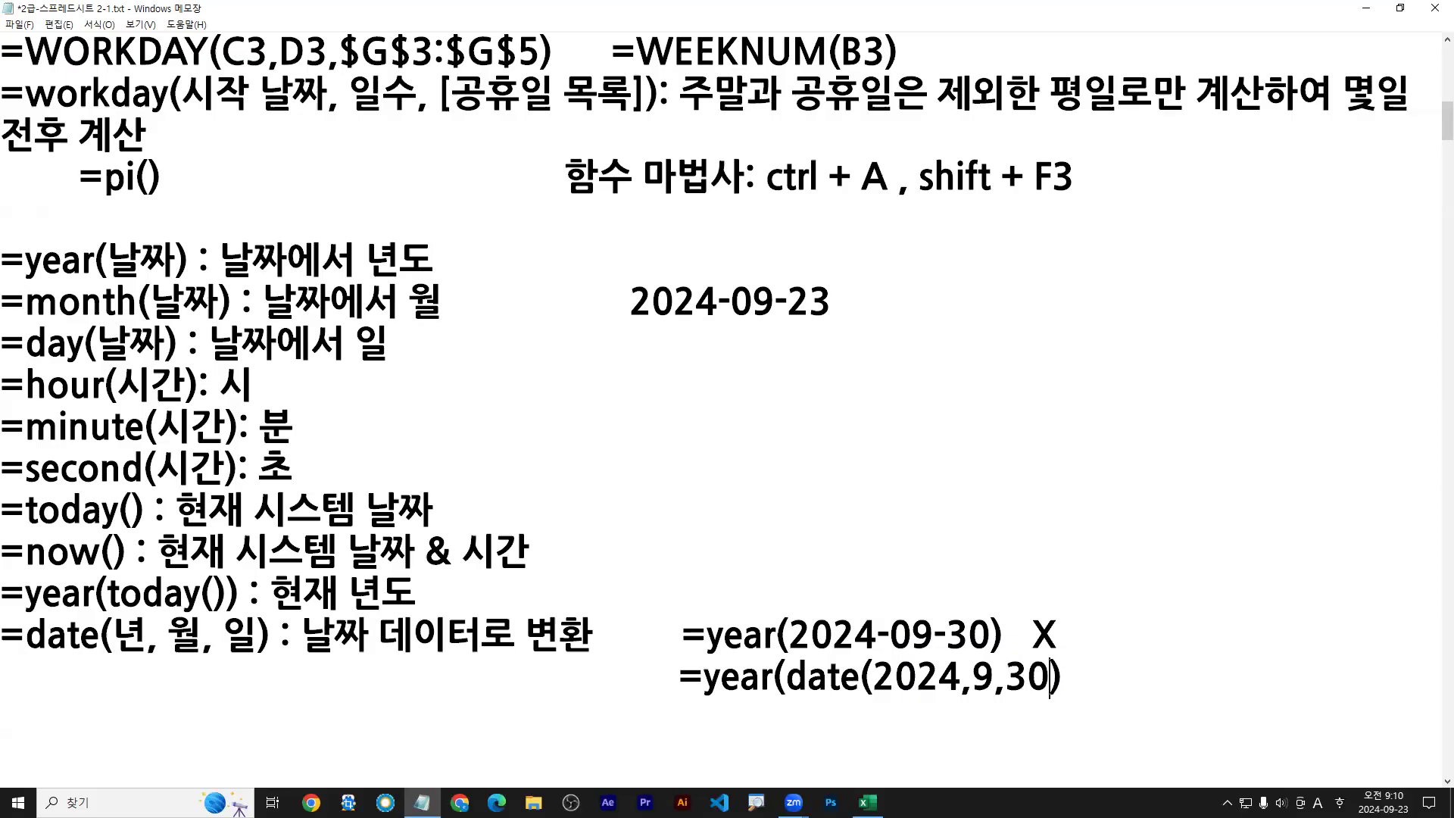
key(Hangul)
key(Hangul)
text(O)
drag(623, 278, 841, 334)
drag(801, 656, 987, 654)
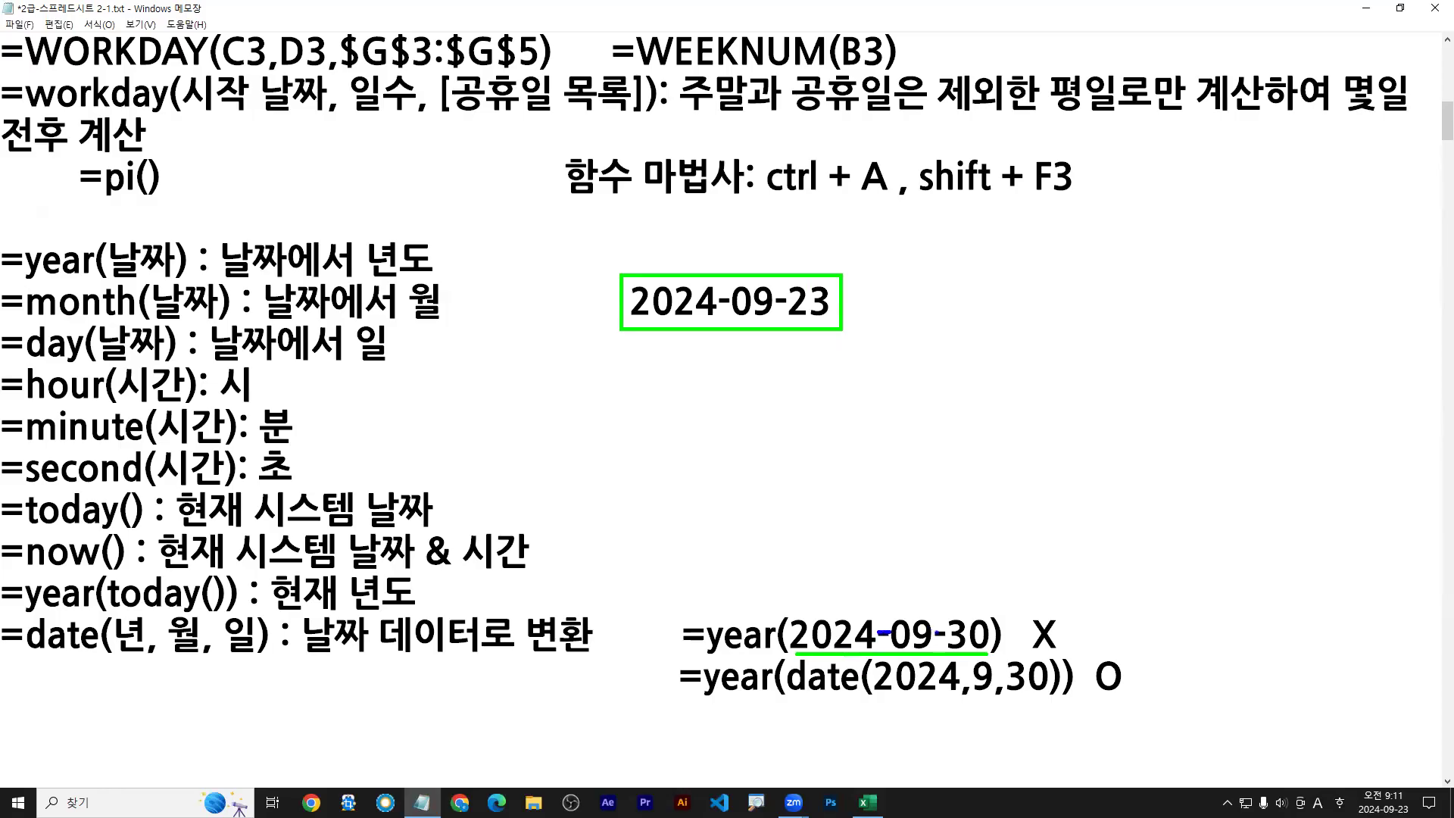
mouse_move(1054, 619)
mouse_down()
mouse_move(1020, 666)
mouse_move(1053, 652)
mouse_up()
drag(790, 698, 1058, 698)
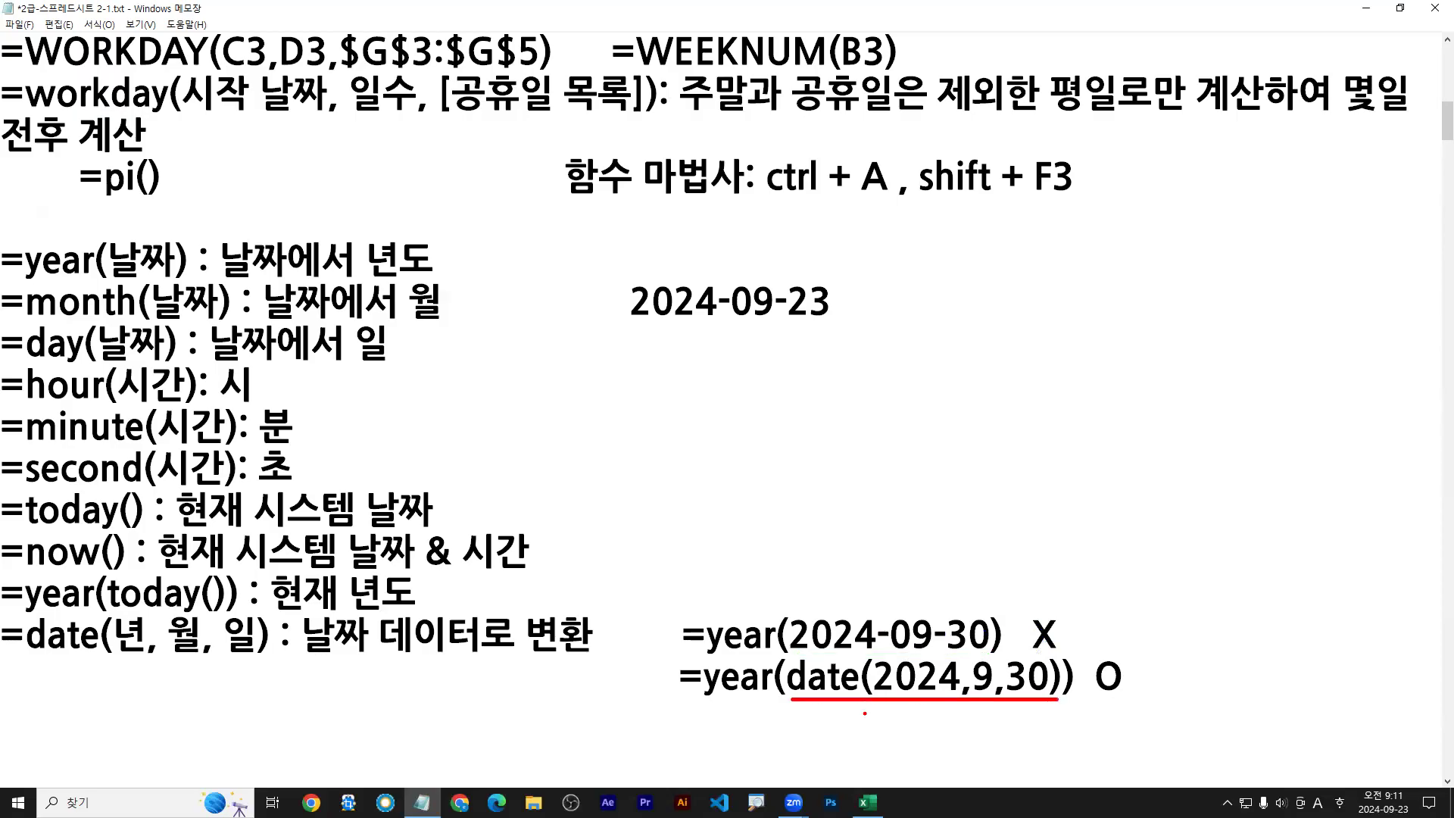
mouse_move(908, 709)
mouse_down()
mouse_move(925, 690)
mouse_move(881, 767)
mouse_up()
text(455)
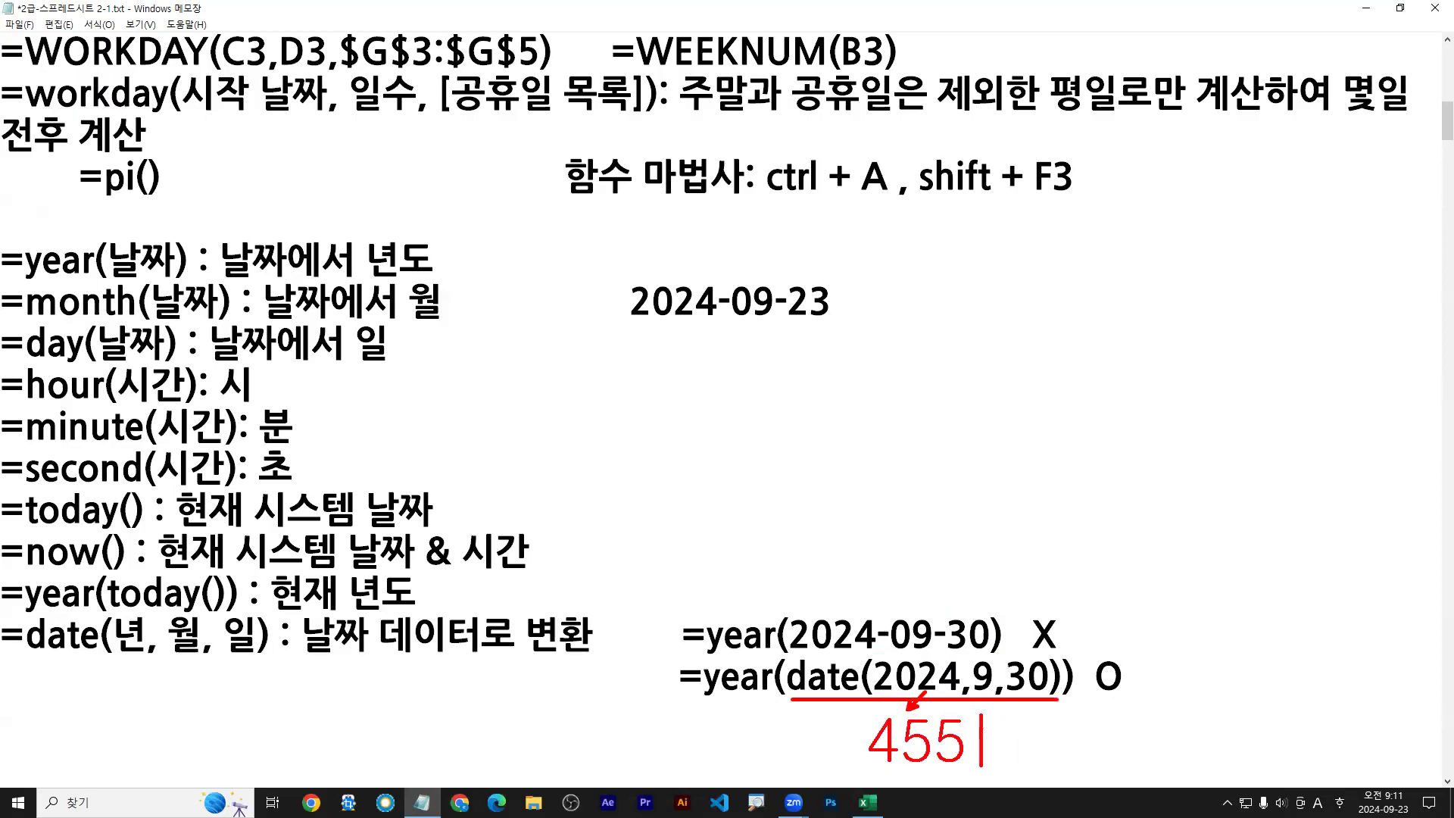
text(58)
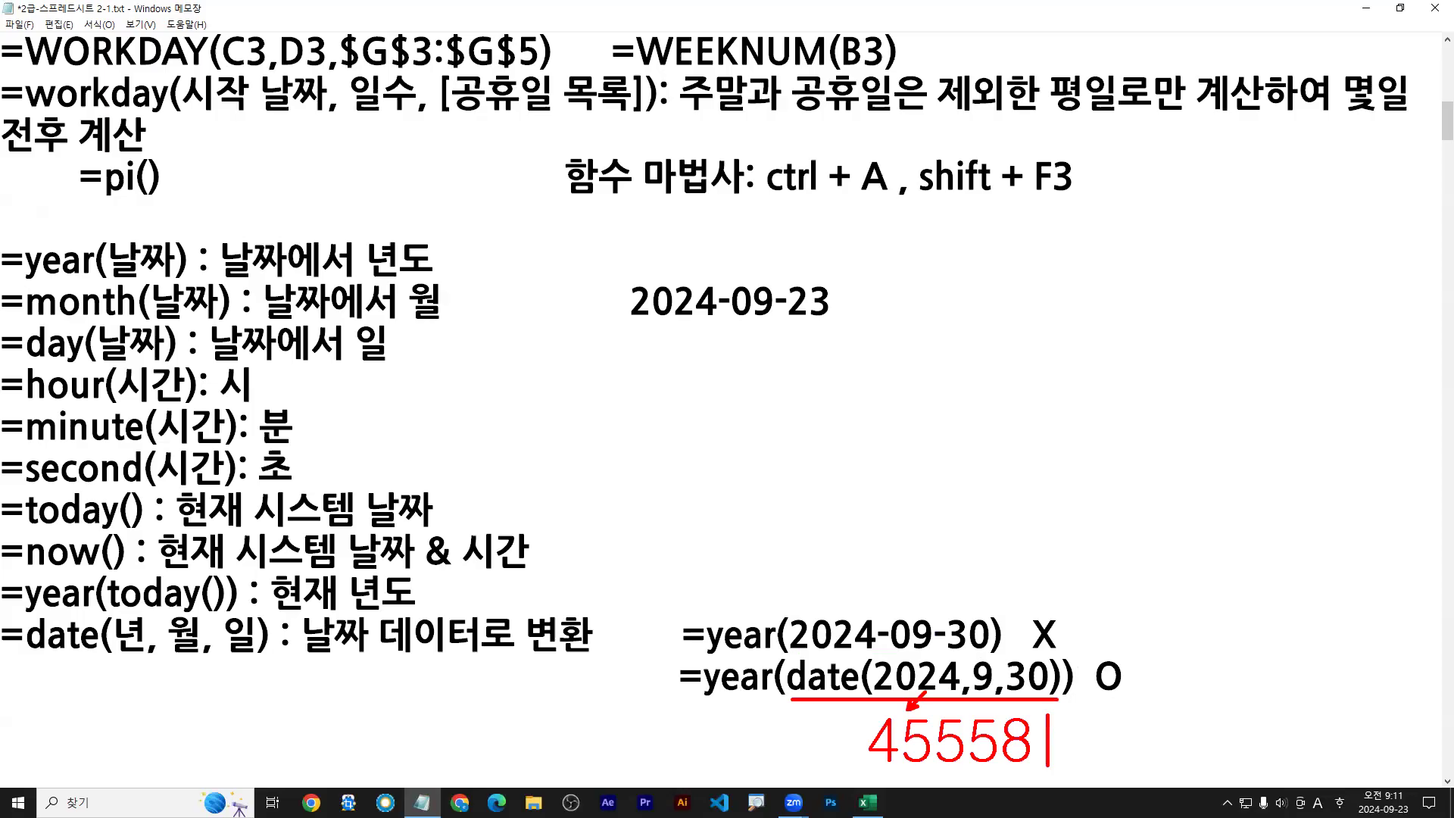
key(BackSpace)
key(BackSpace)
key(BackSpace)
key(BackSpace)
key(BackSpace)
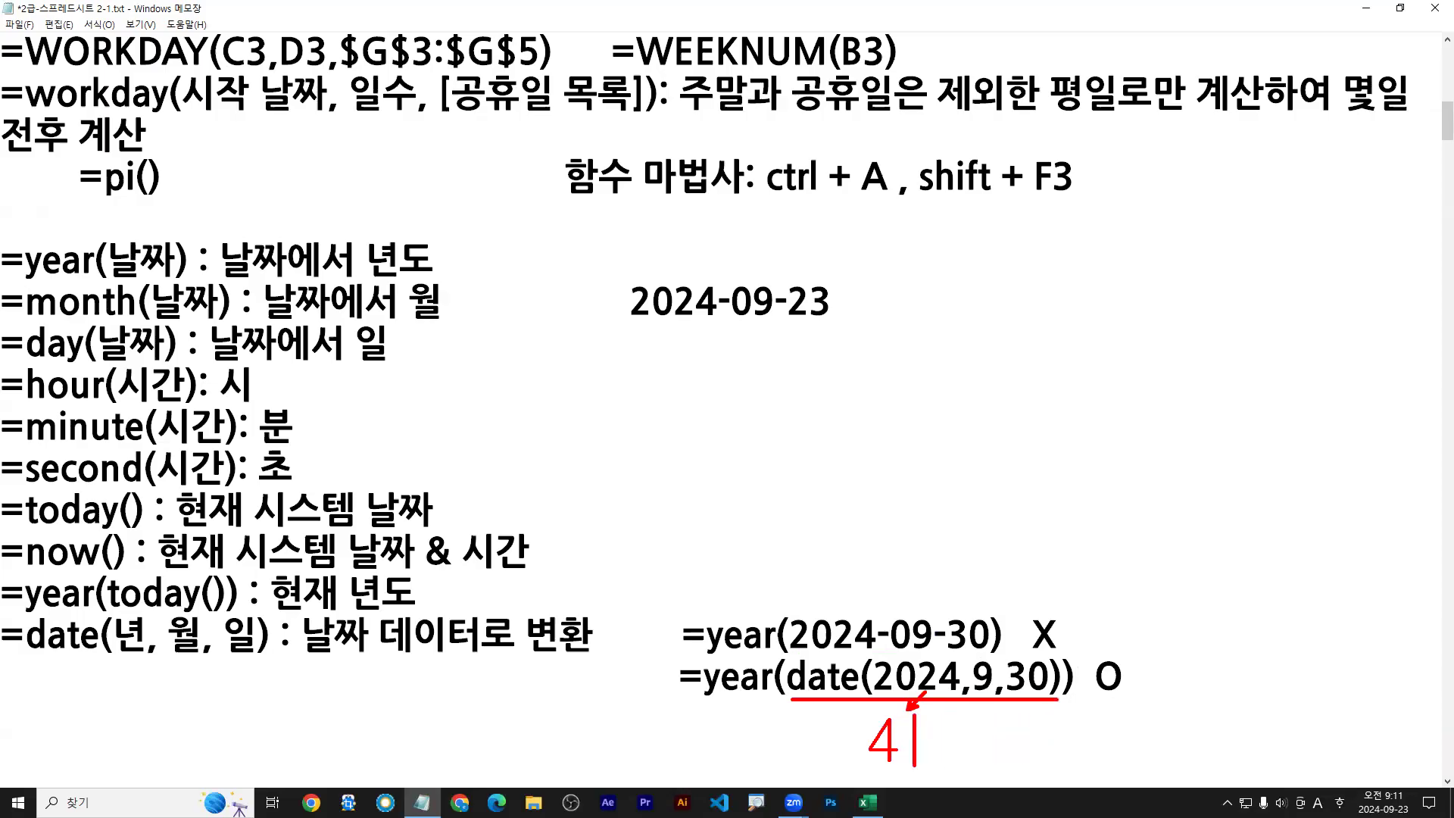
key(Escape)
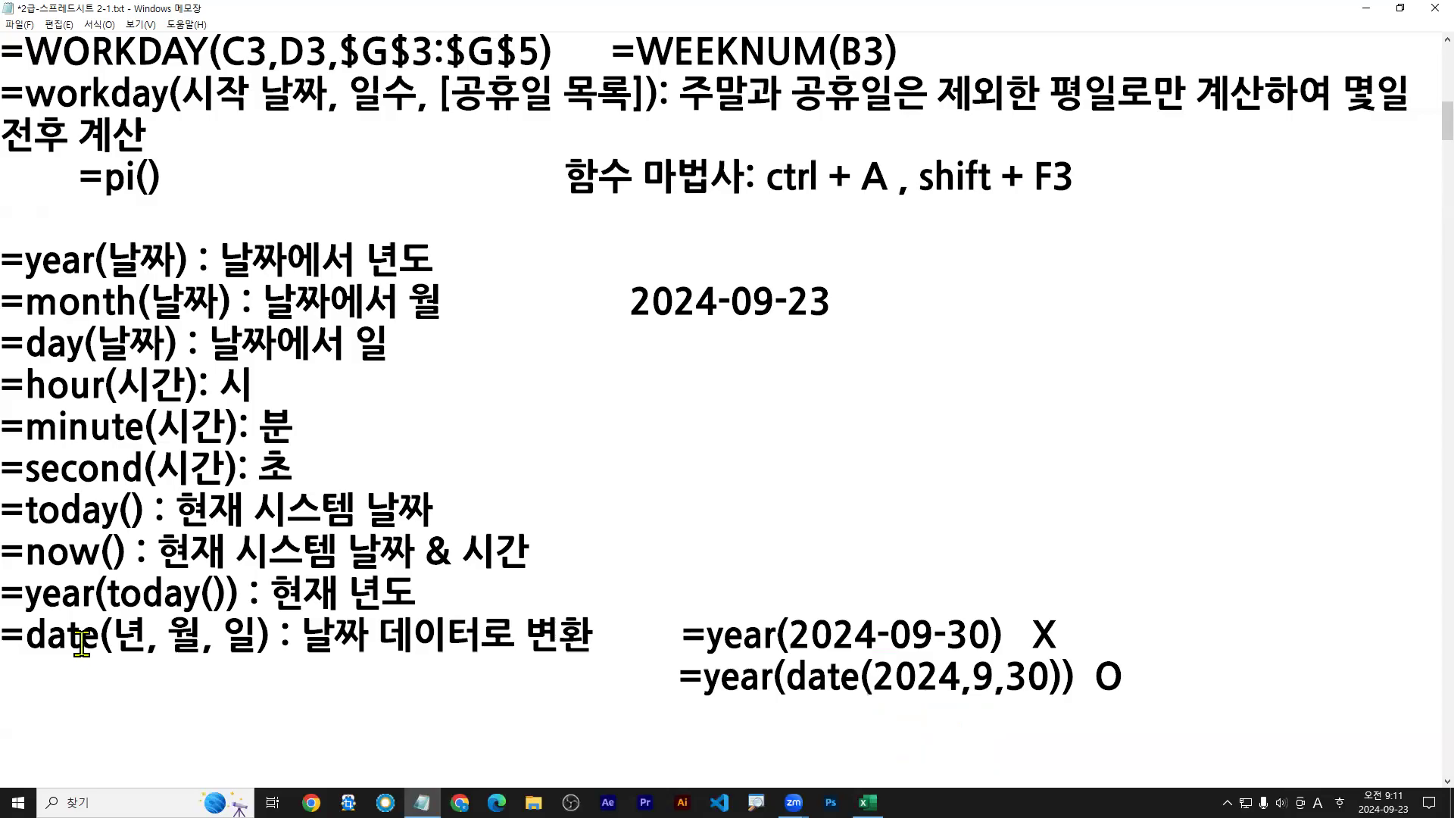
Step: Add "=time(시, 분, 초) : 시간 값으로 변환" below the =date line, remove the surplus spacing before the example, and save the file
text(=time()
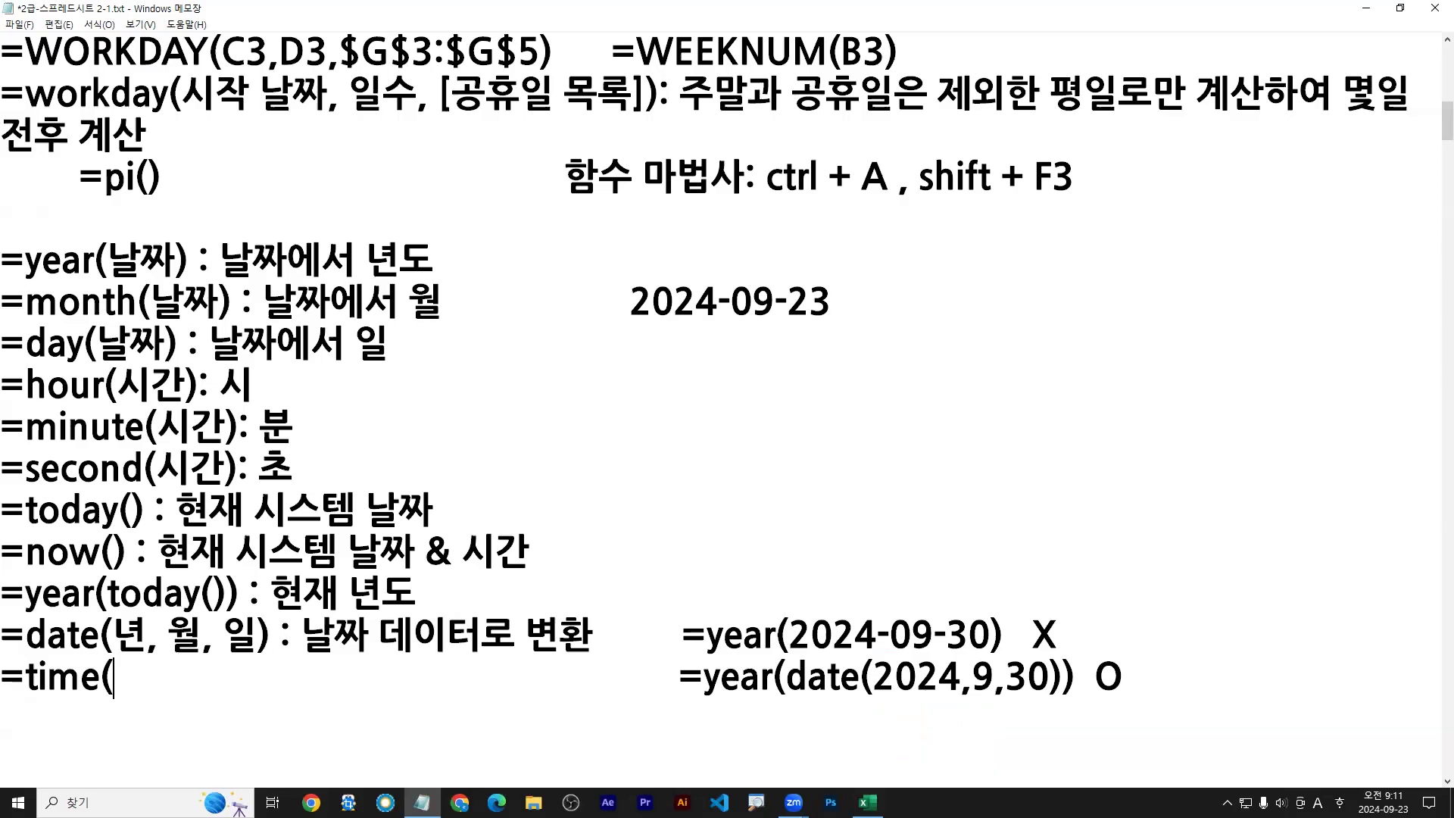
text(s)
key(BackSpace)
key(Hangul)
text(시, 분, 초))
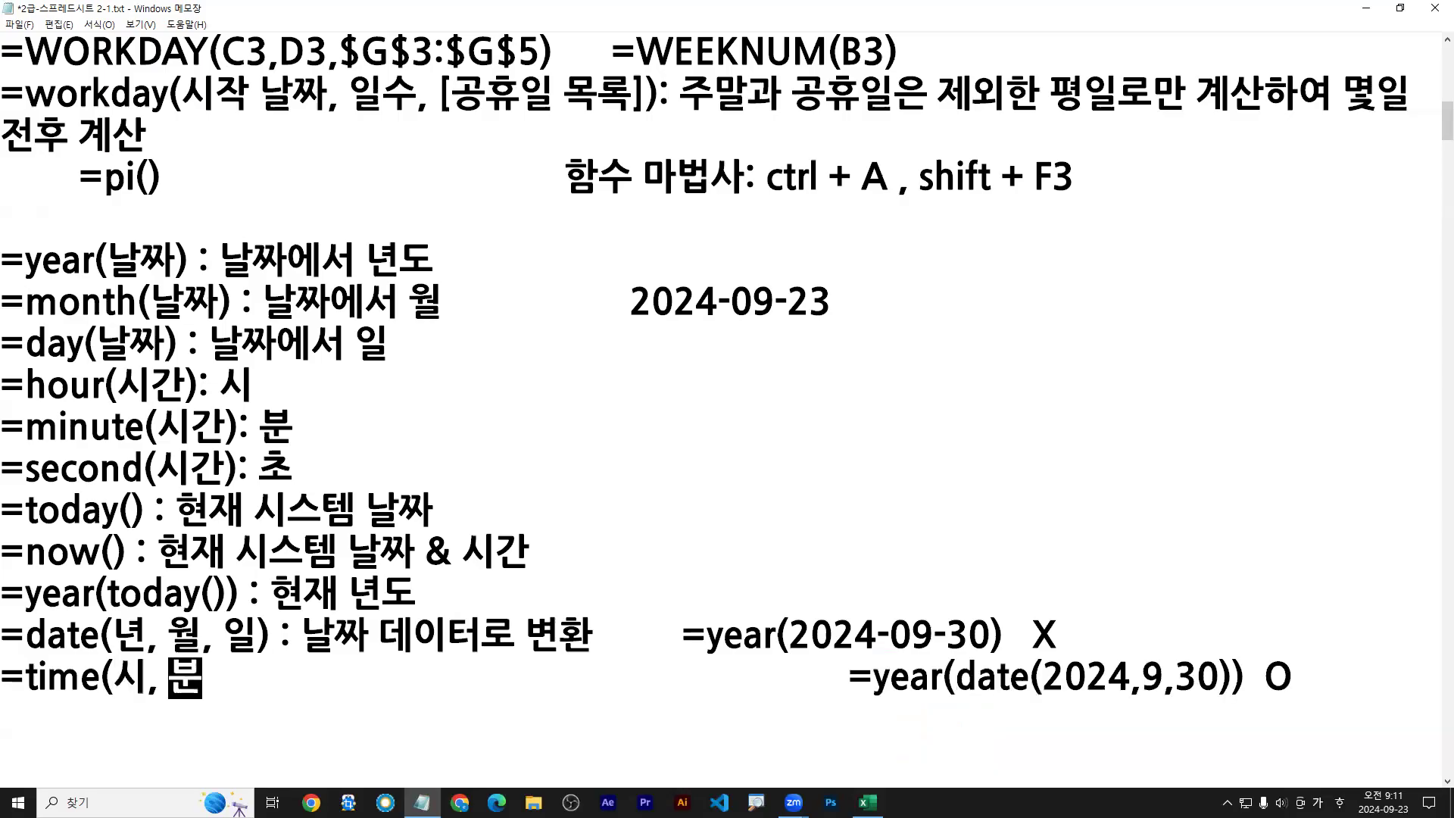
text( : 시간)
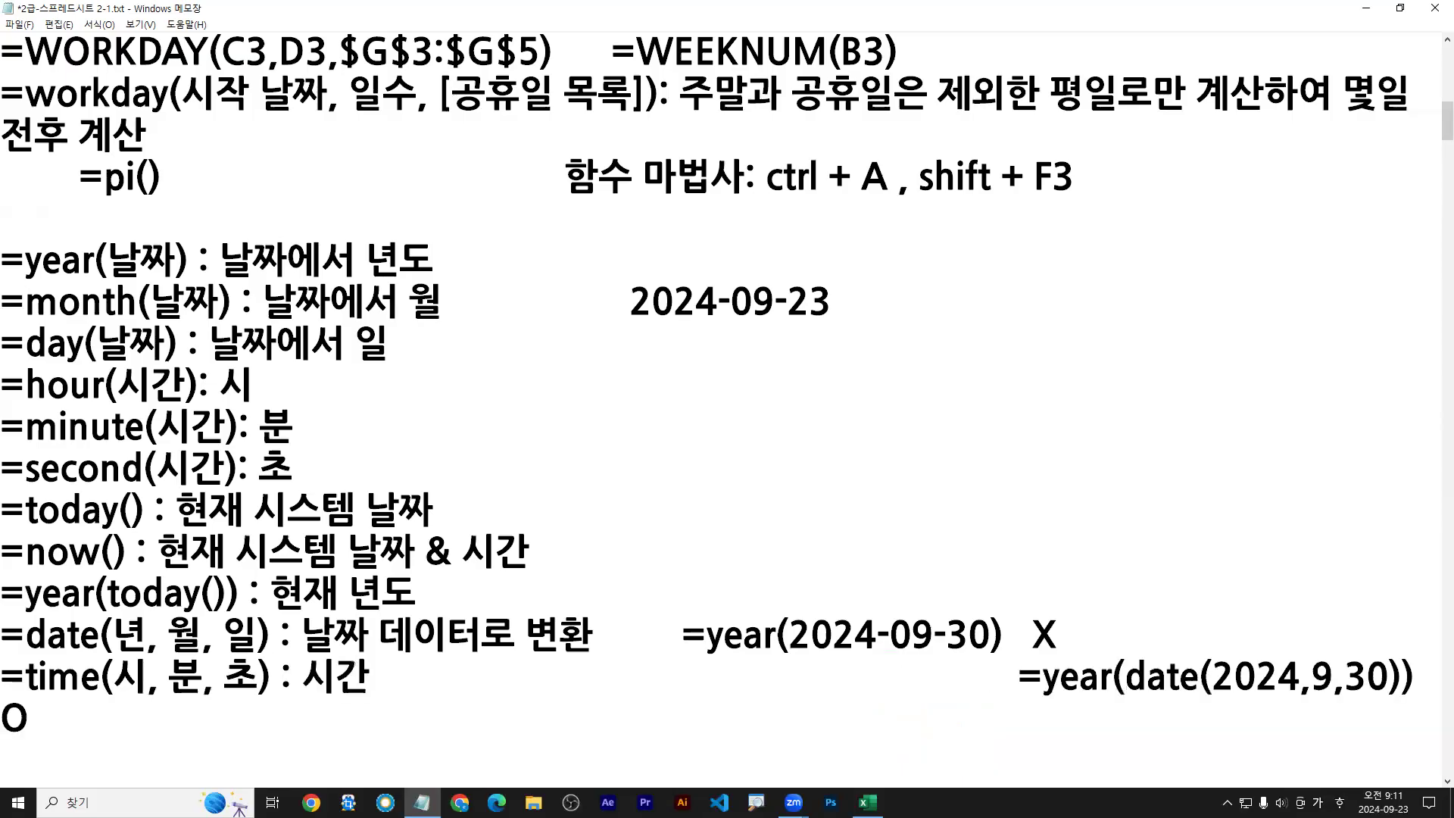
text( 값으로 변환)
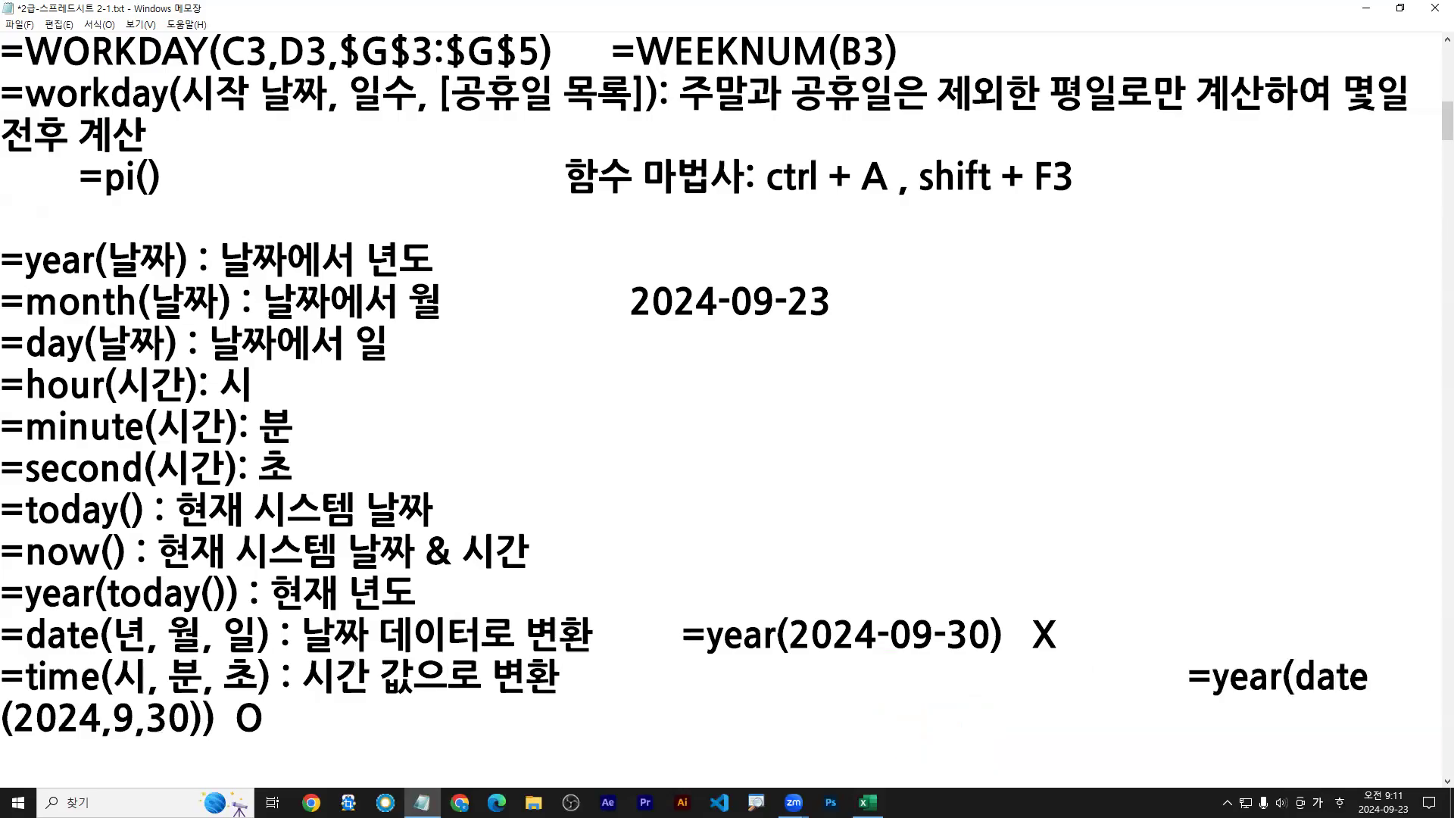
key(ctrl+shift+Right)
key(Delete)
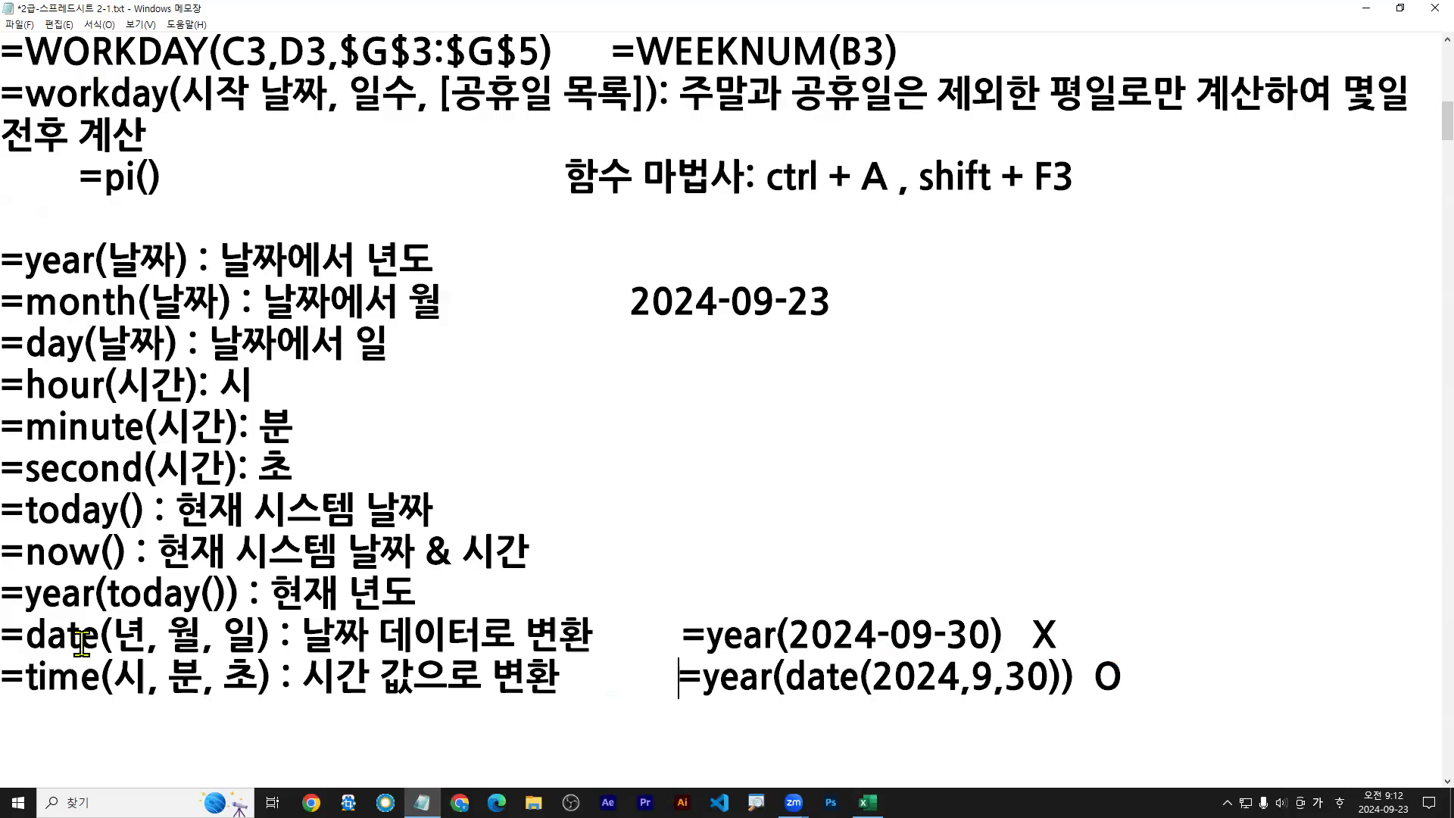
key(ctrl+s)
Step: Add the sample time 10:20:30 beside the sample date 2024-09-23
drag(2, 676, 271, 679)
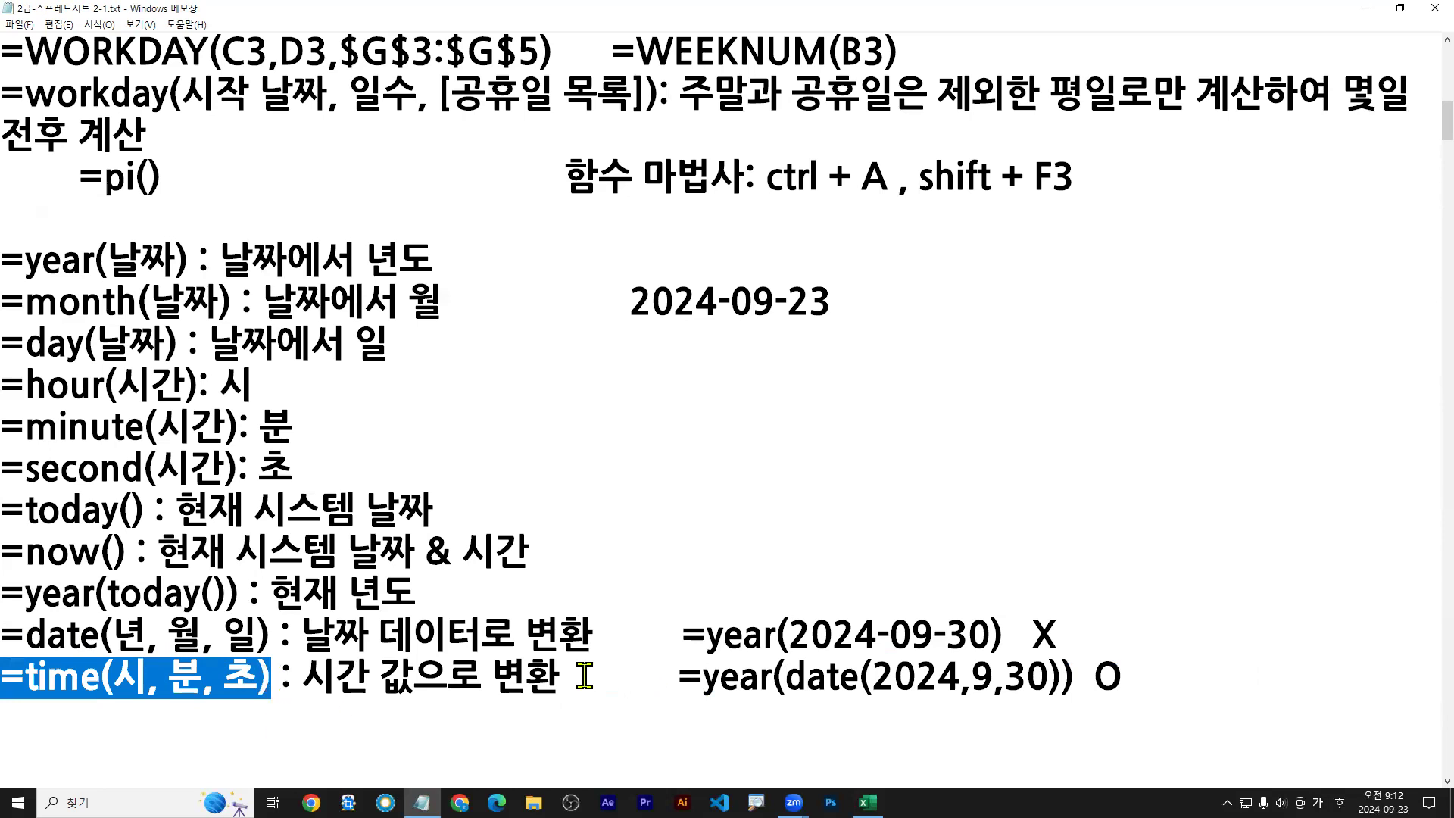
click(875, 307)
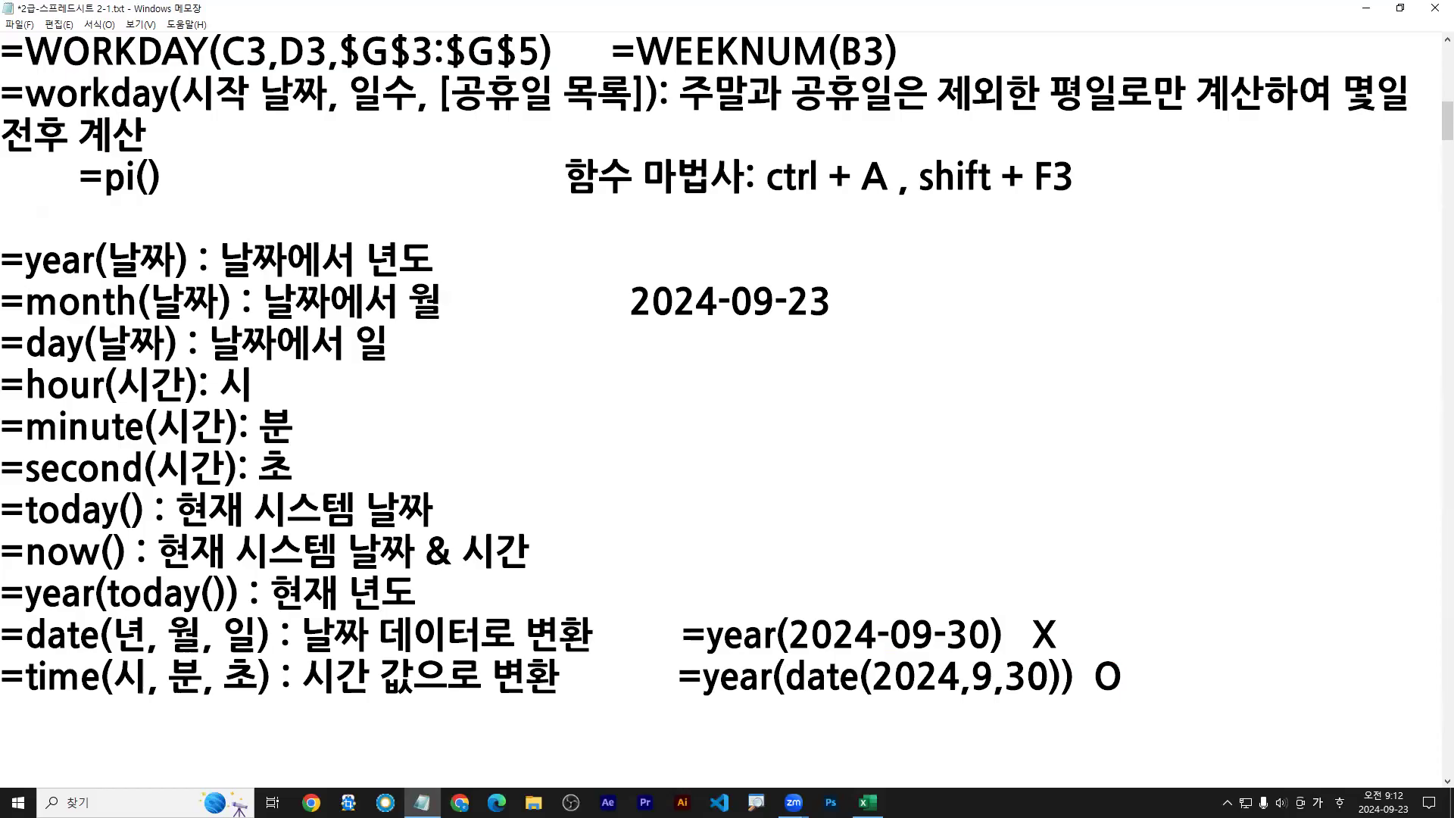
text(10:20:30)
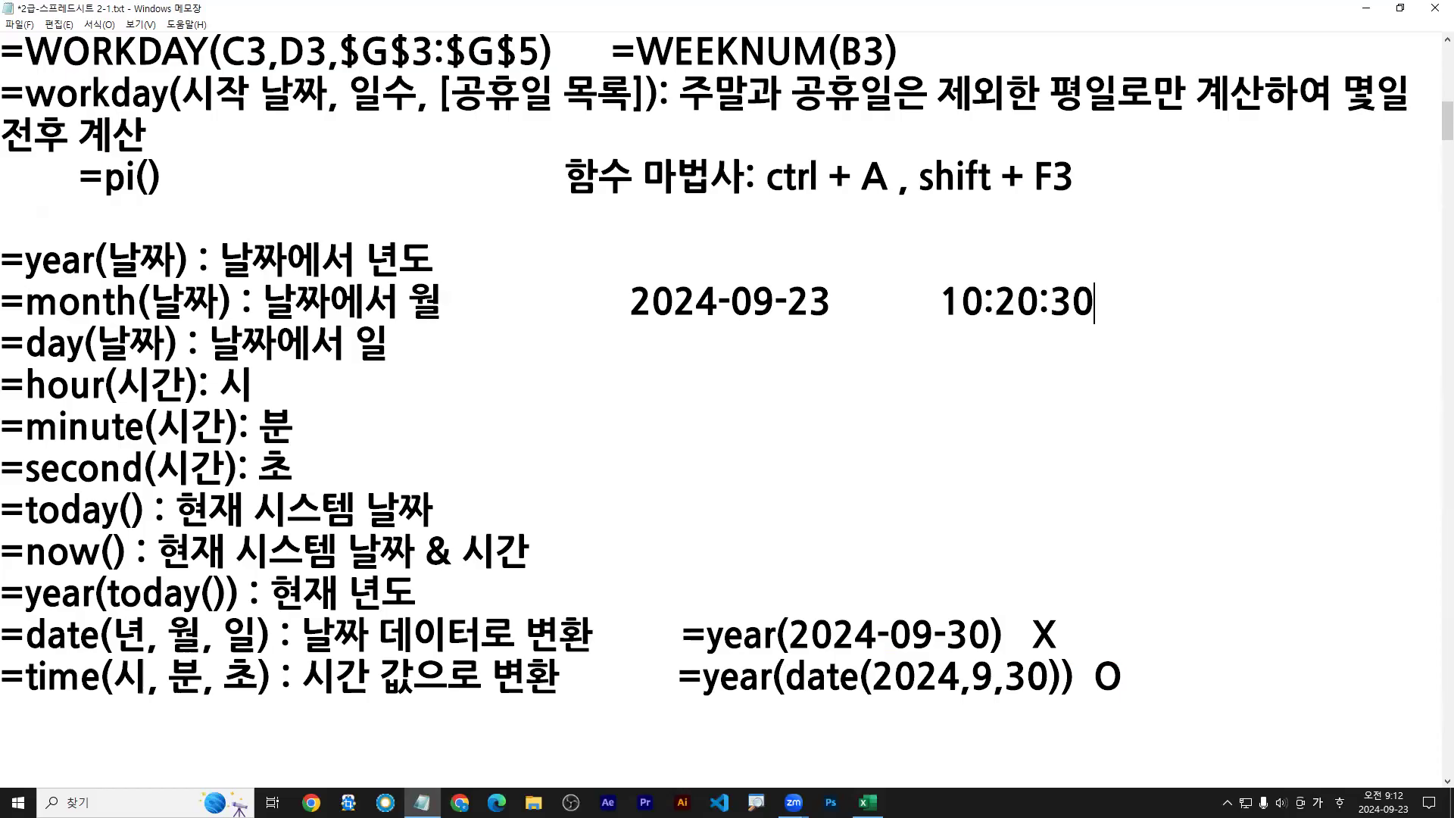
drag(936, 319, 1108, 319)
Step: Copy the sample time 10:20:30 into cell O7 of the 날짜1 sheet in Excel
drag(939, 303, 1111, 301)
key(ctrl+c)
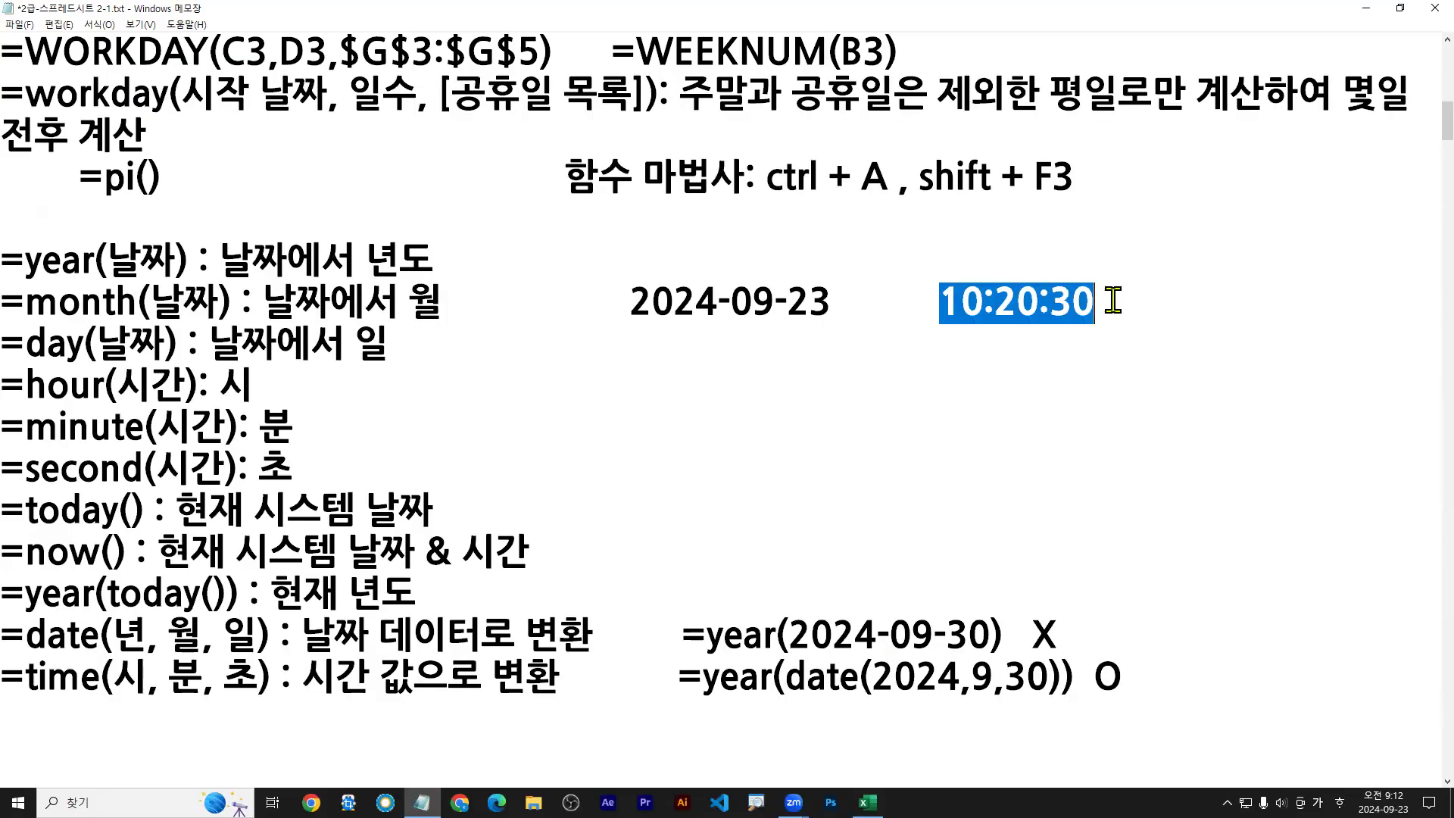
double_click(1060, 17)
scroll(951, 701, down, 1)
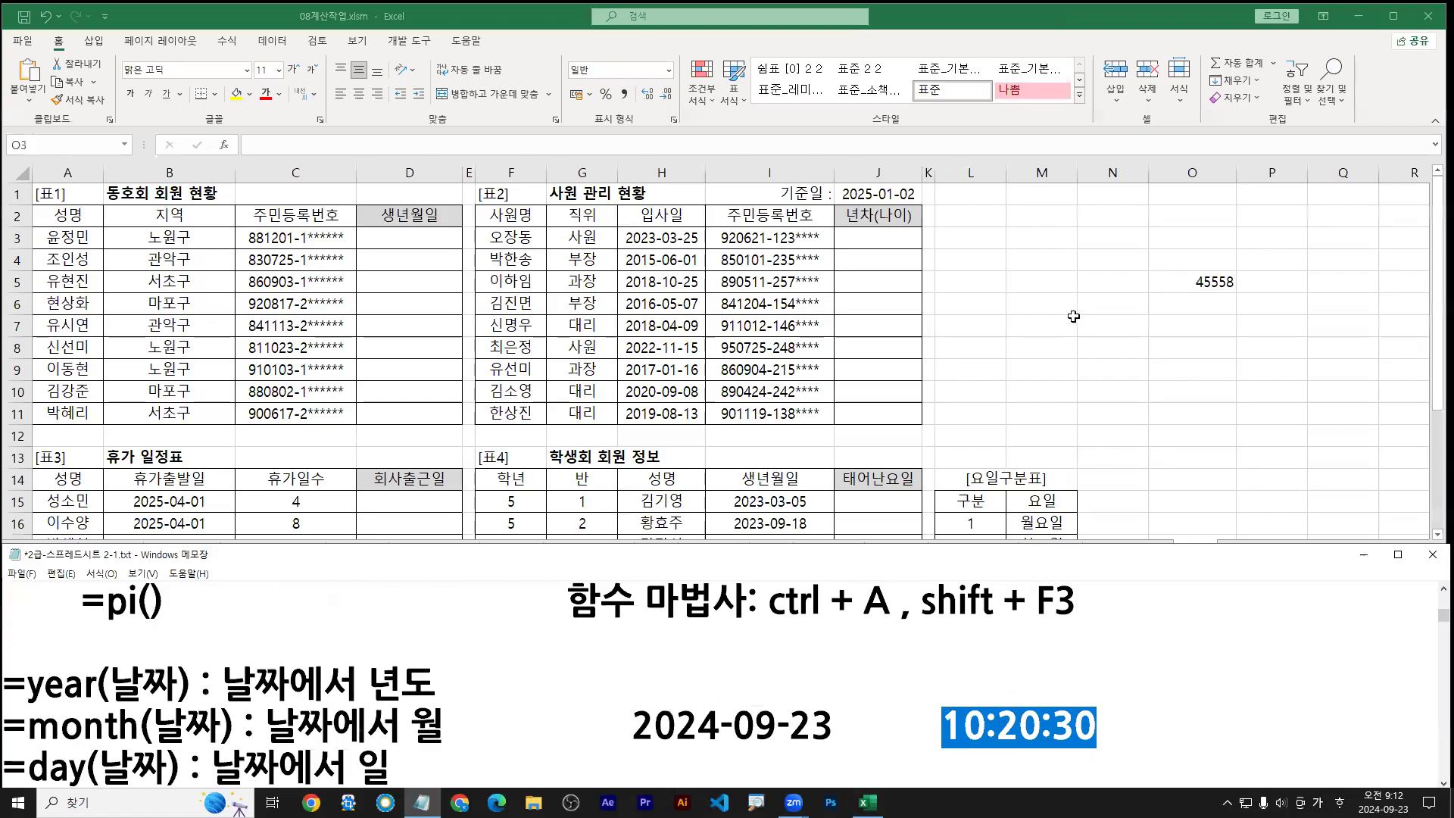
click(1092, 296)
click(1186, 324)
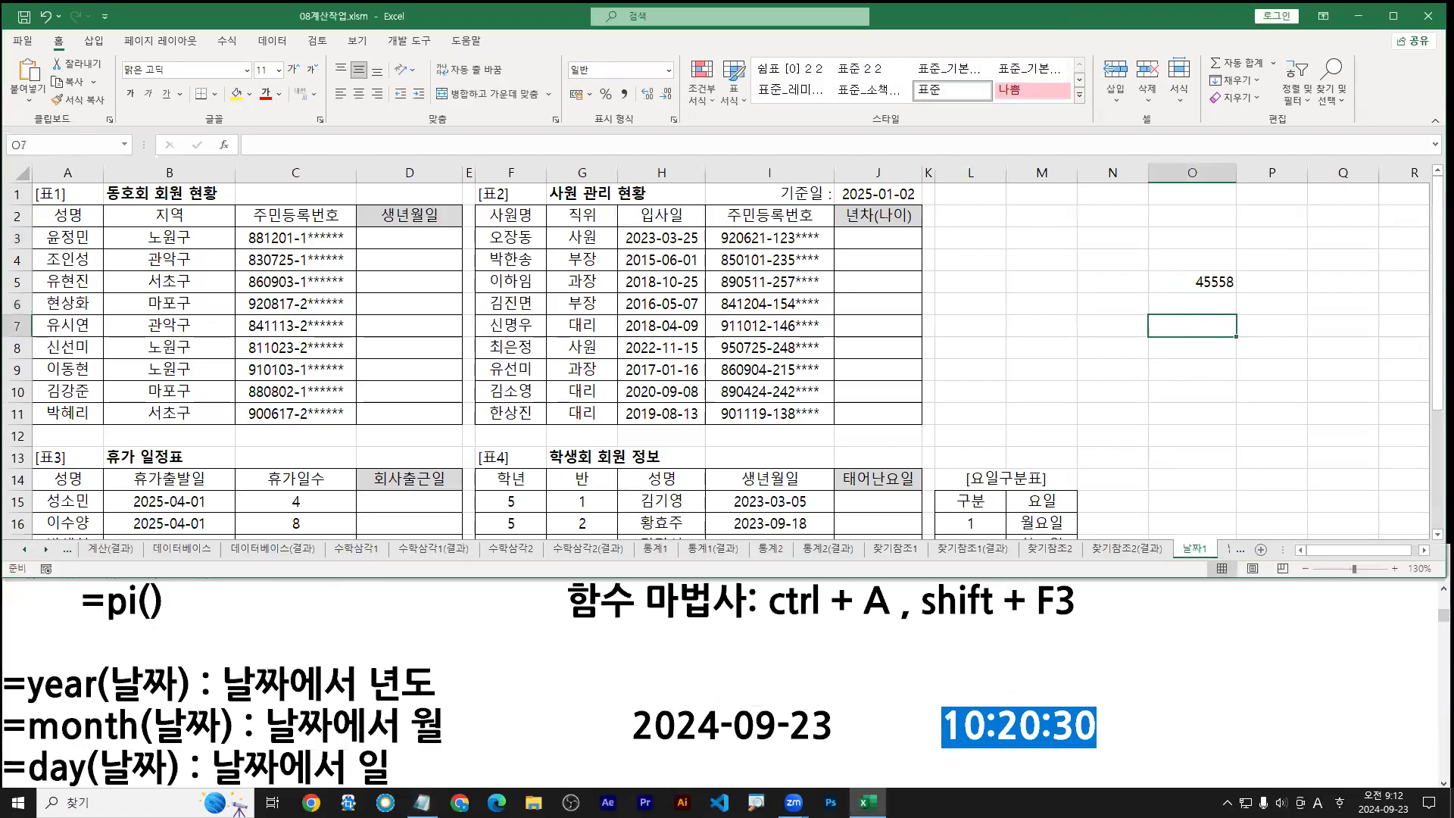
key(ctrl+v)
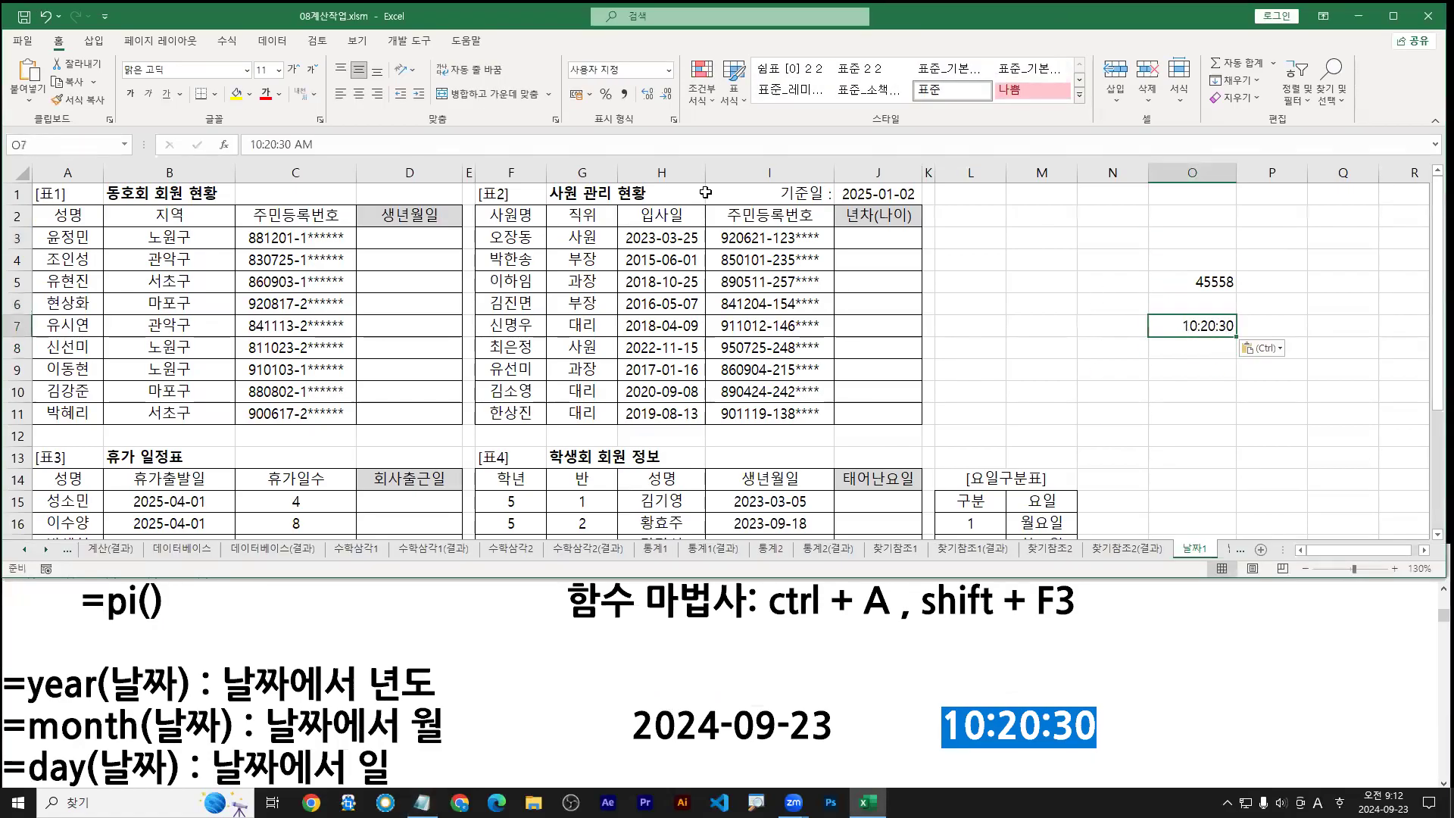
Step: Set the number format of the time in cell O7 to 일반 and undo it, twice in a row
click(666, 70)
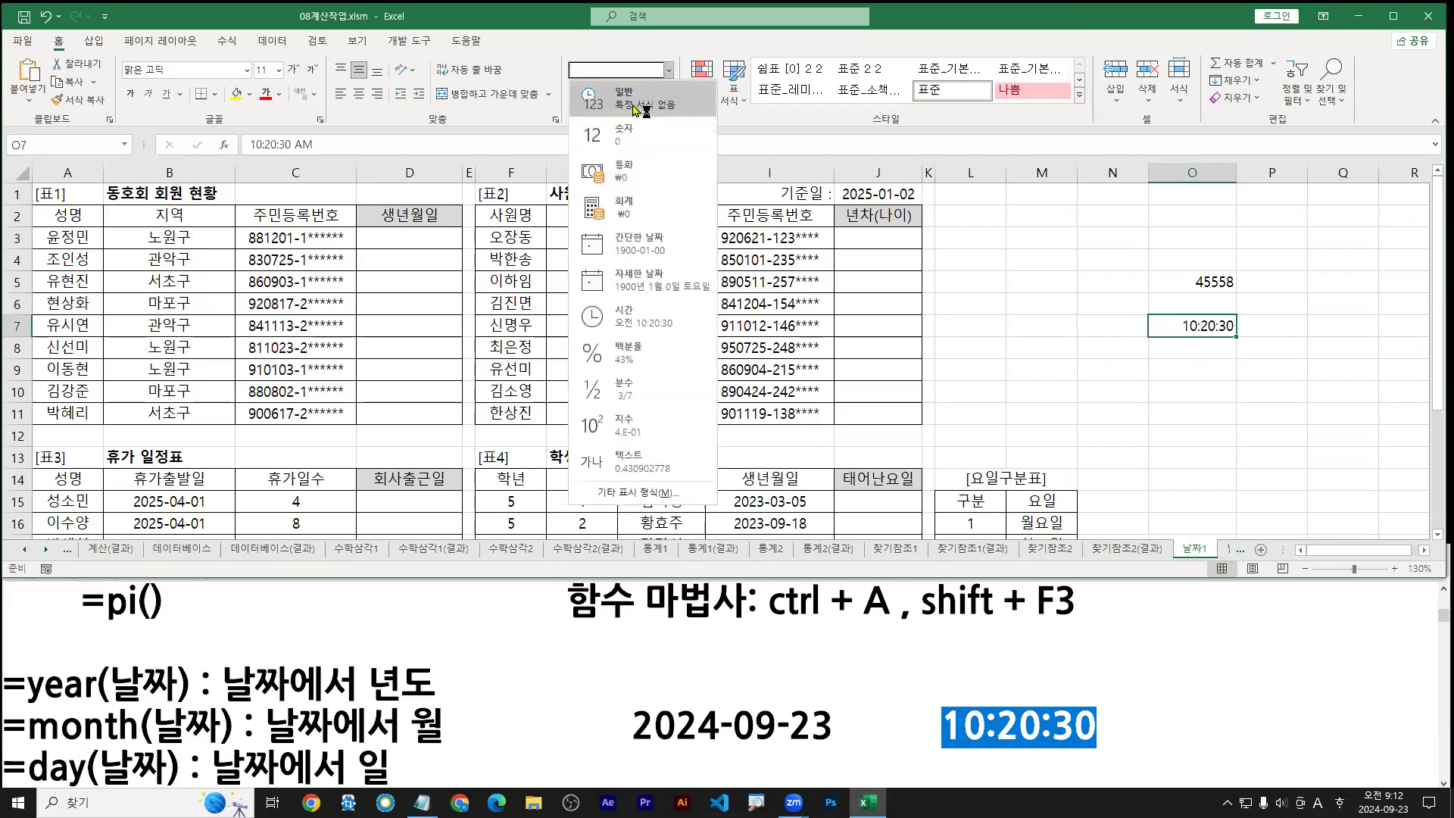
click(644, 107)
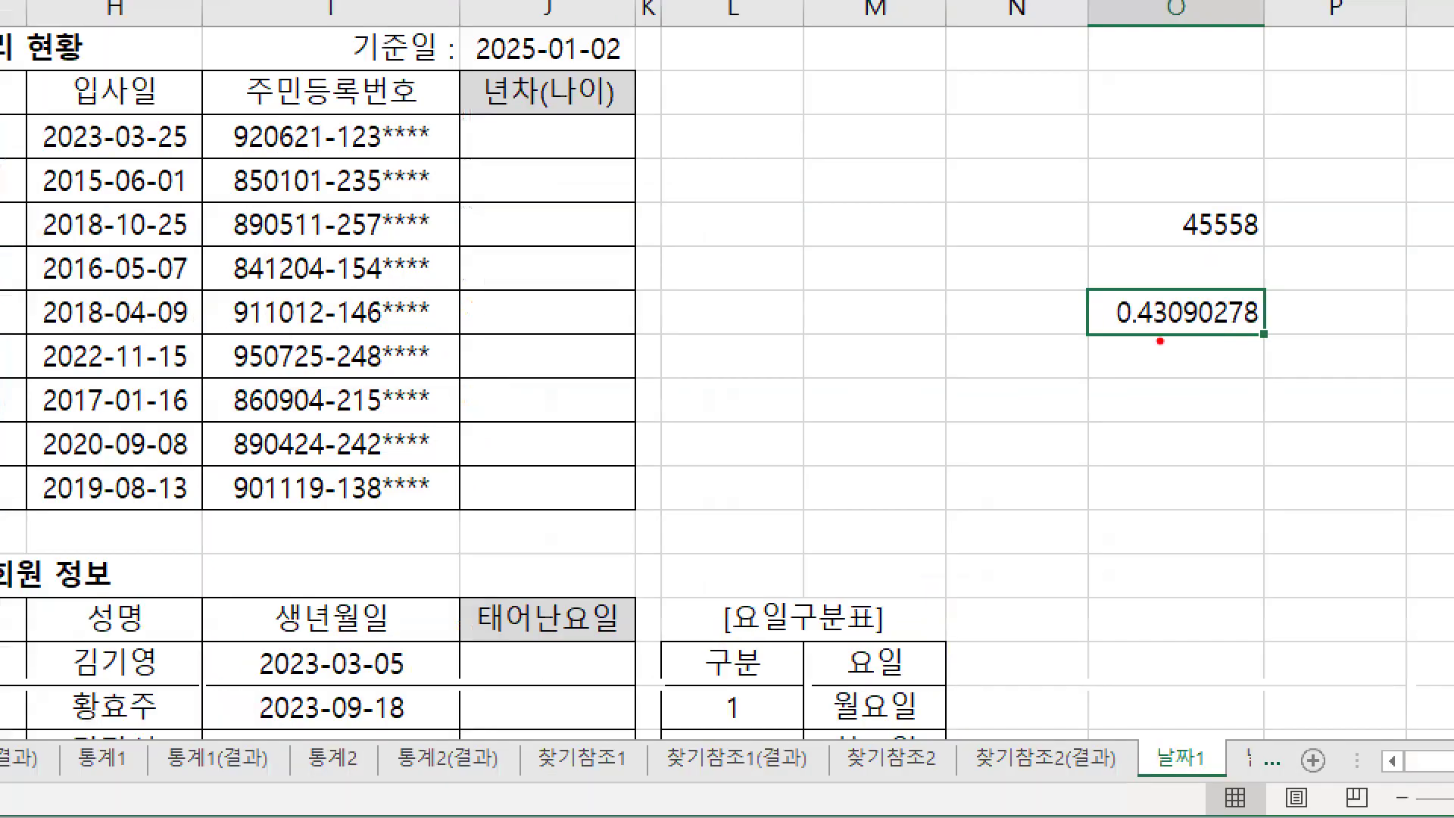
drag(1111, 336, 1272, 334)
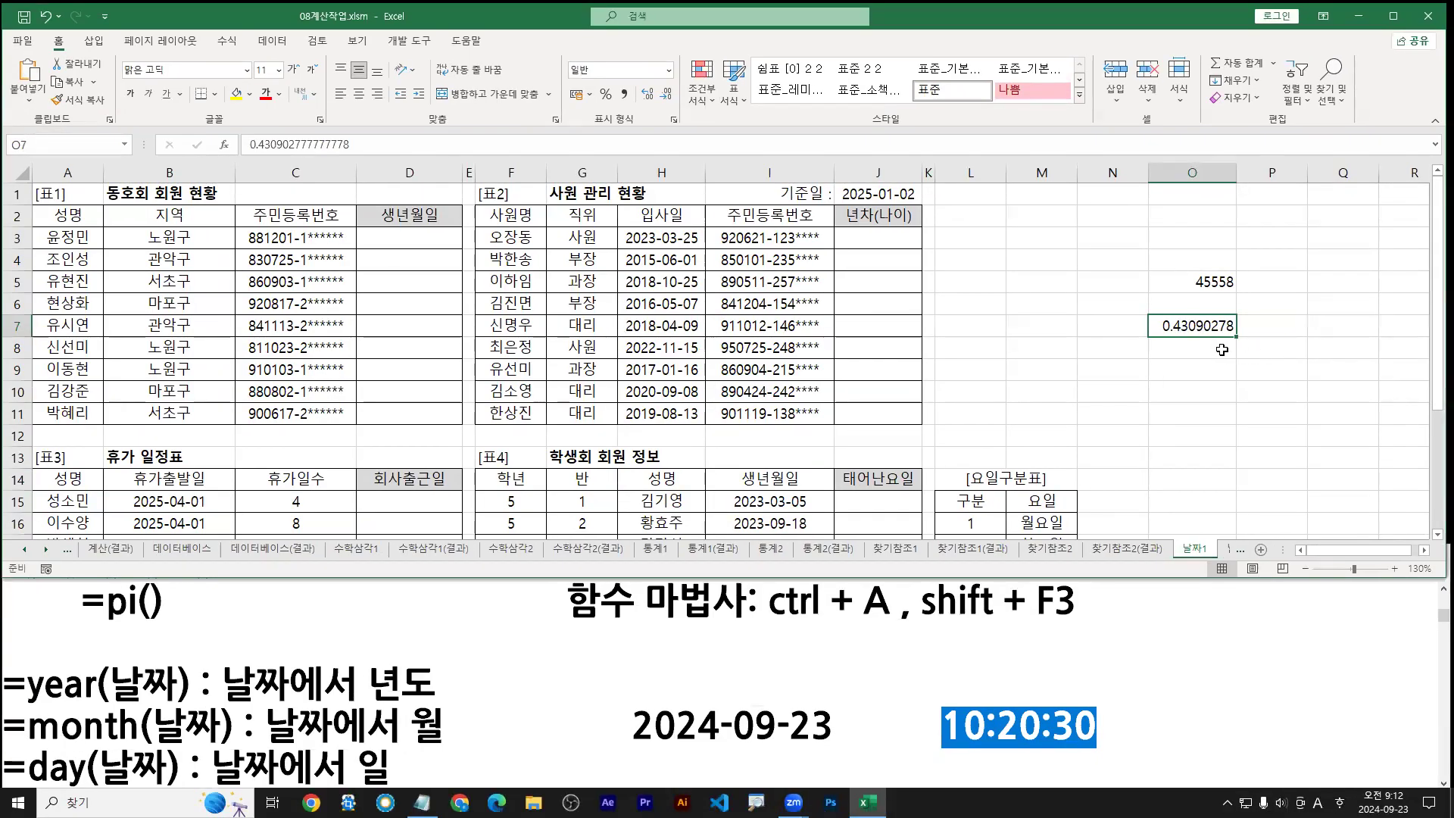
key(ctrl+z)
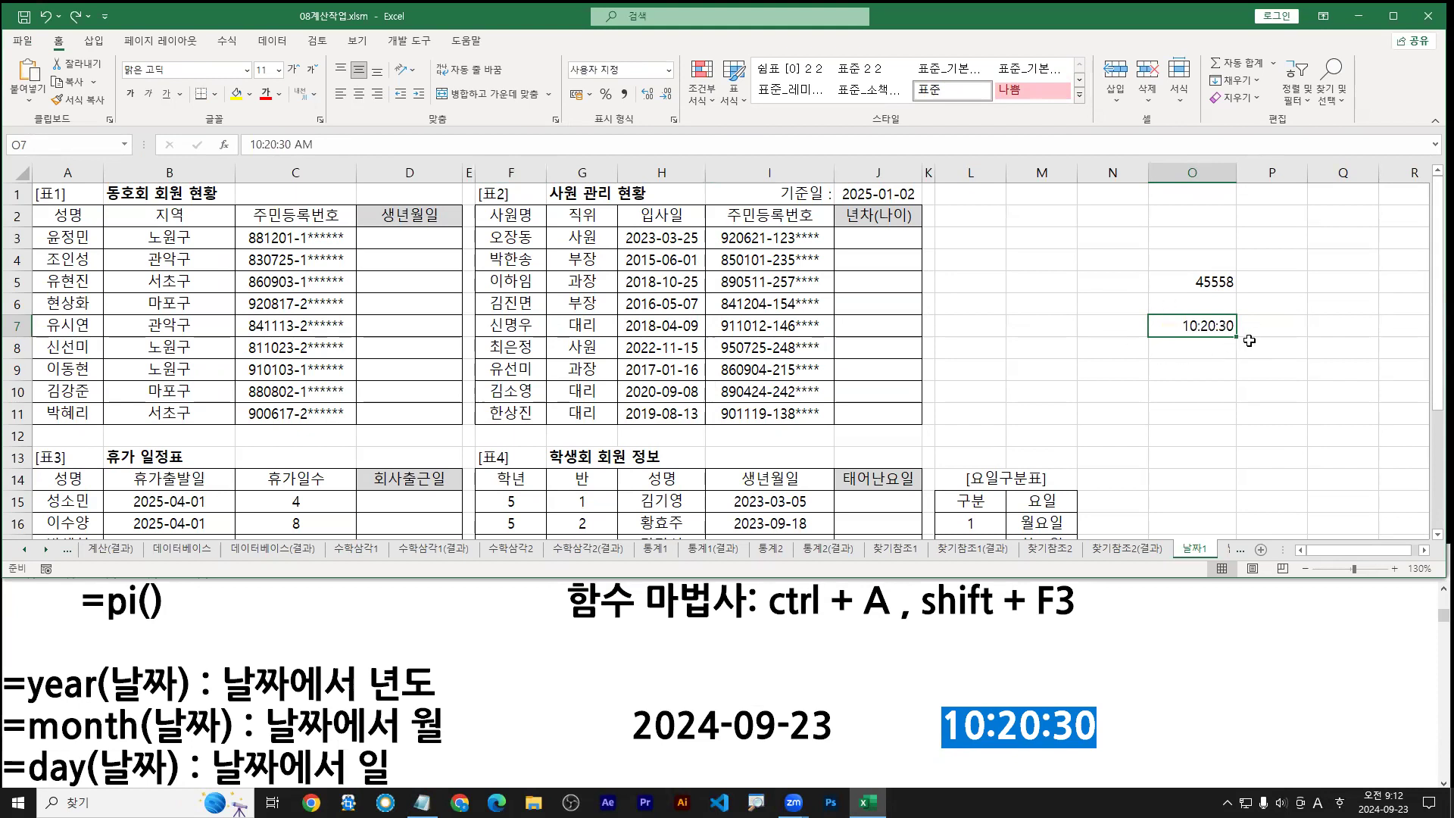
click(669, 70)
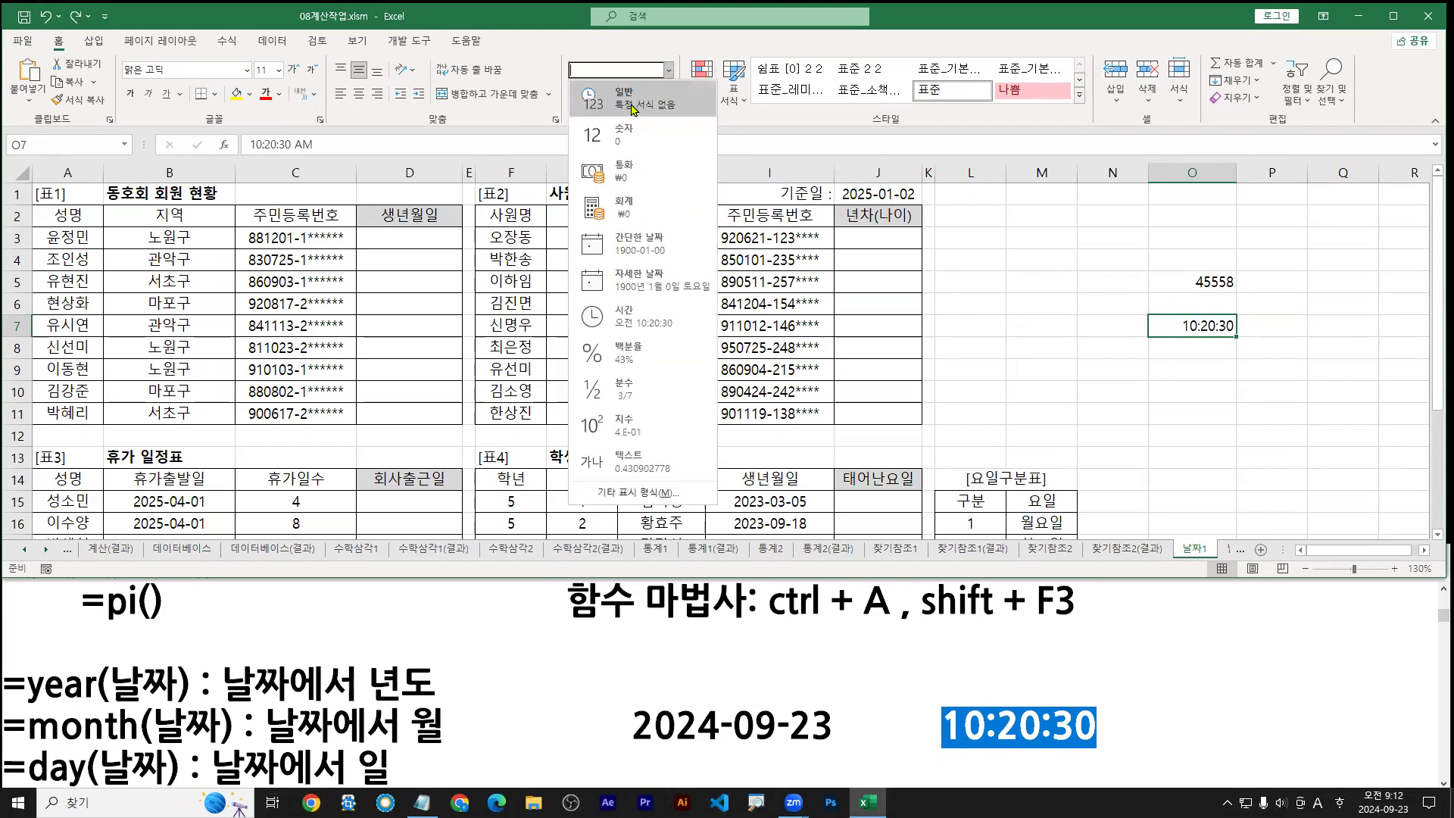
click(635, 106)
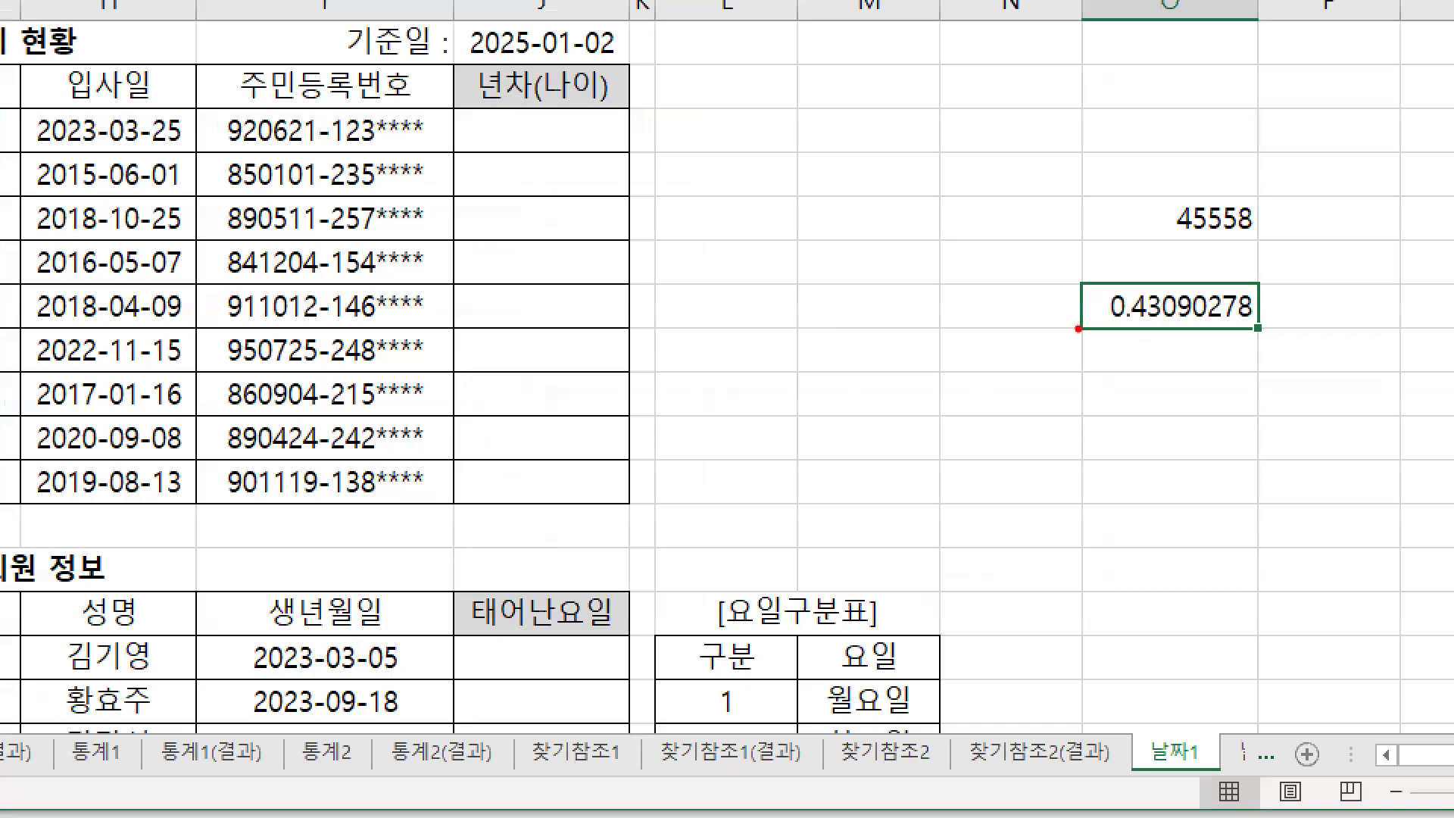
drag(1142, 329, 1289, 334)
key(ctrl+z)
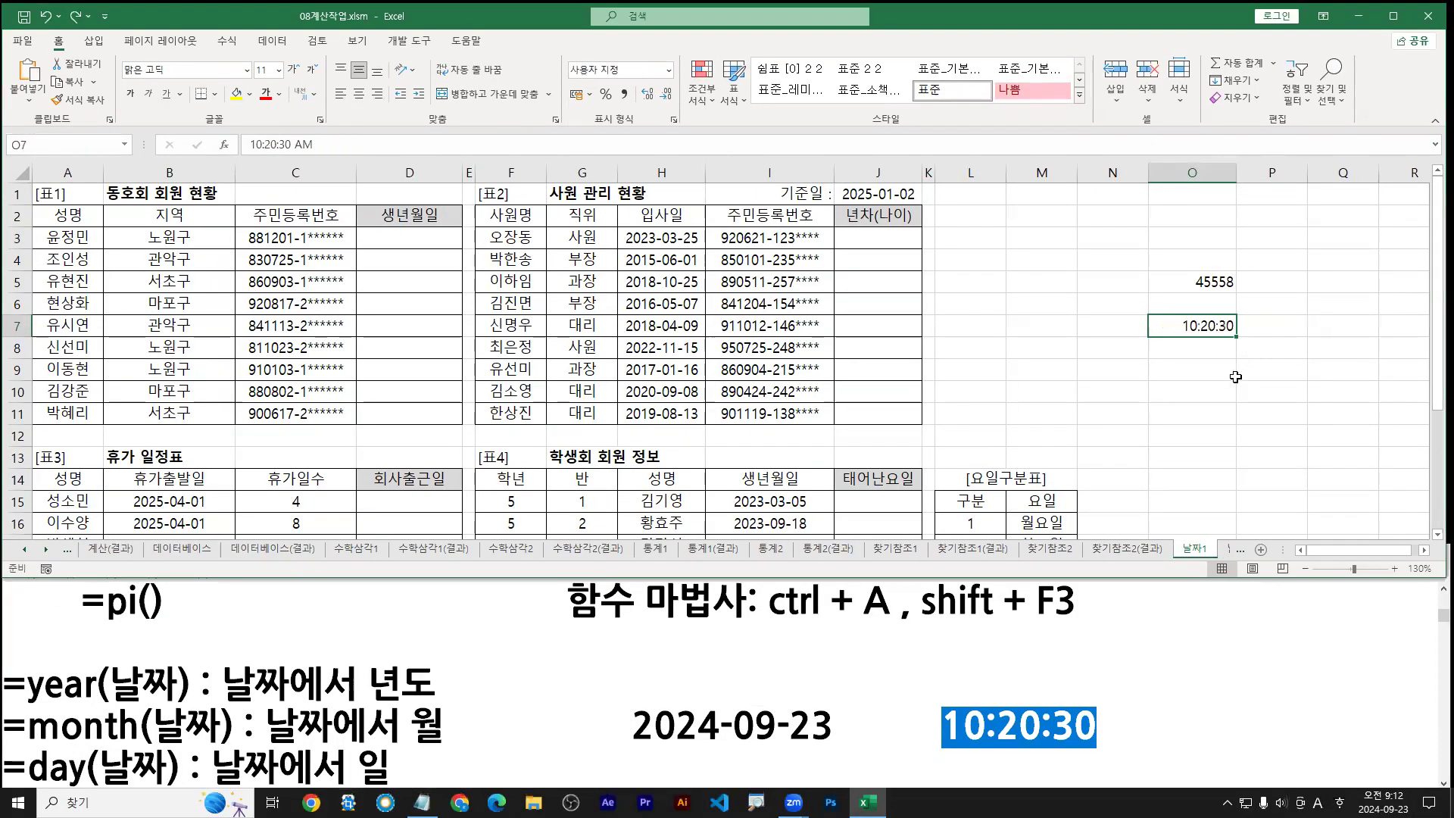
Step: Enter the comparison text >=10:20:30 in cell O9, below the sample time
drag(1184, 340, 1232, 338)
click(1182, 371)
text(>)
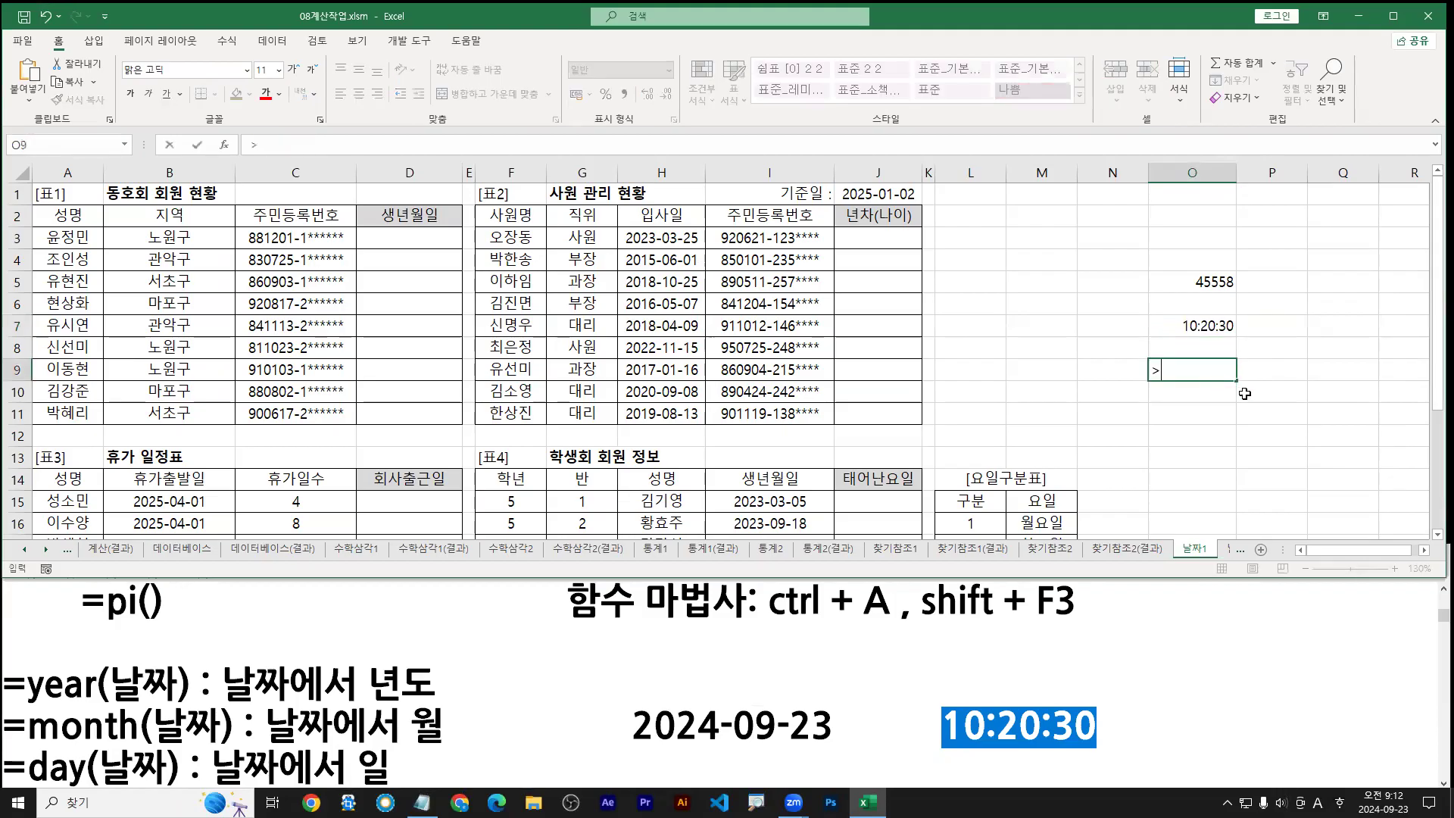
text(=10:20:30)
key(Return)
click(1219, 374)
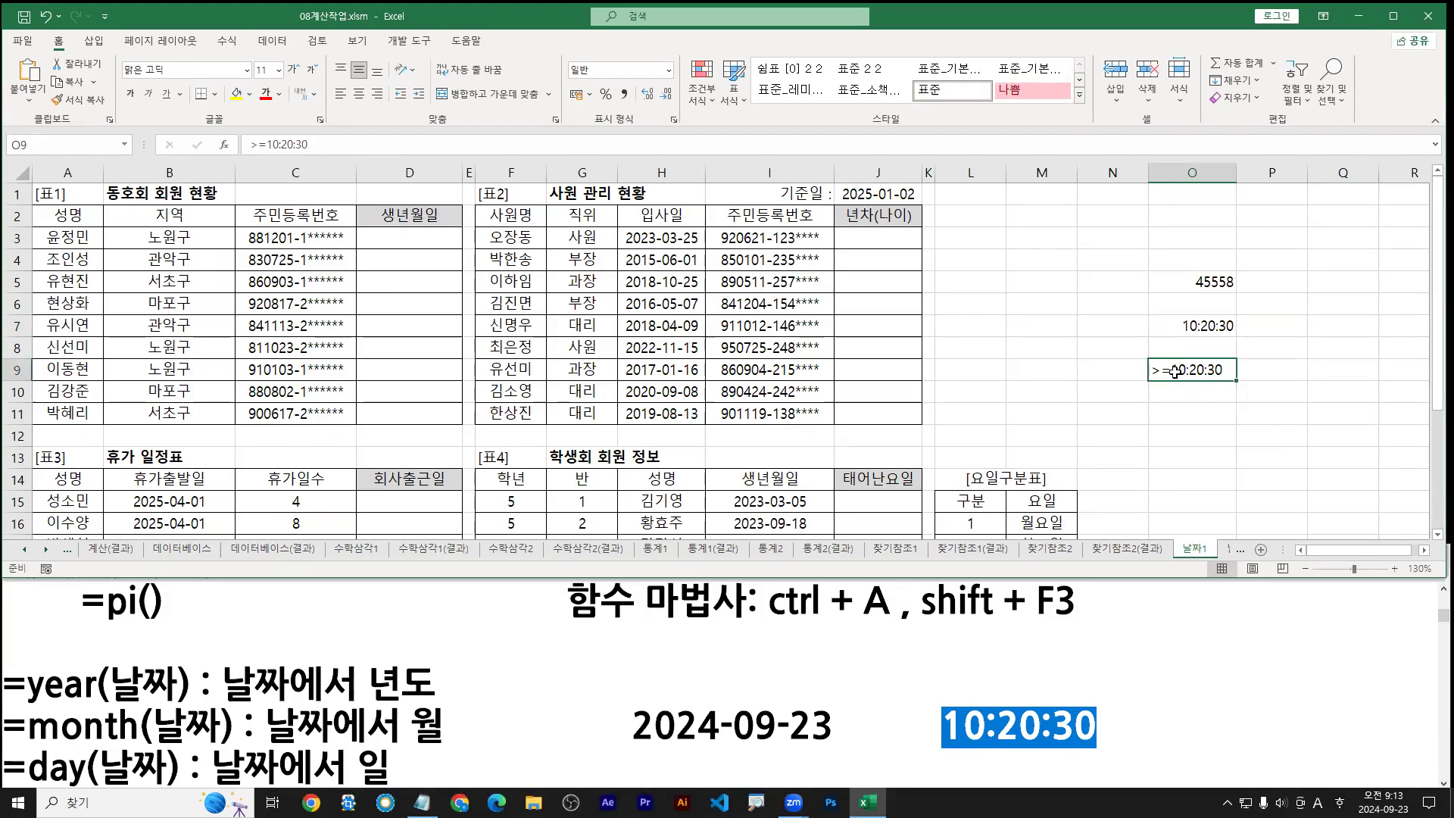
Step: Try to turn the comparison in cell O9 into the formula =J3>=10:20:30
double_click(1150, 368)
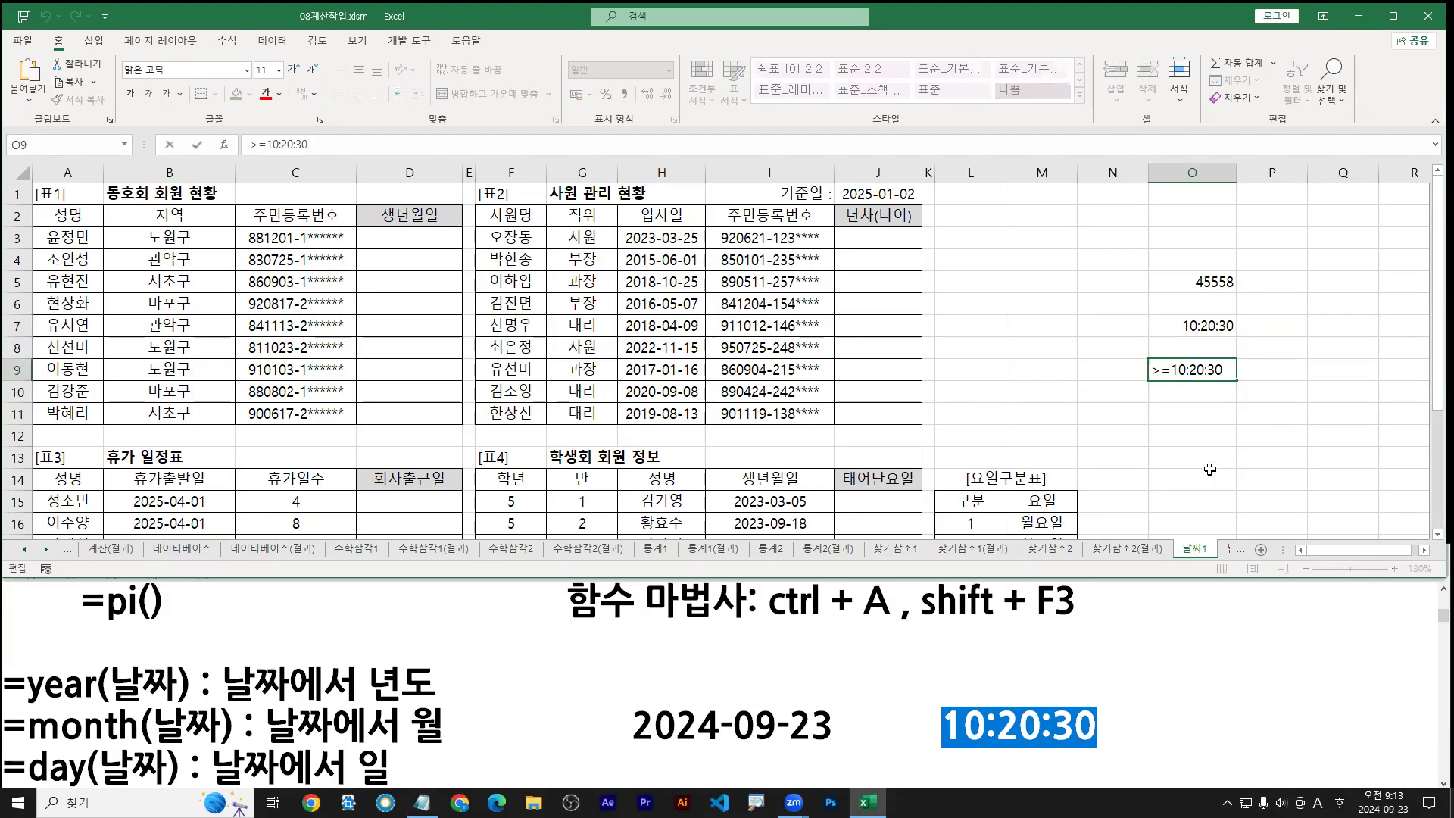
text(=)
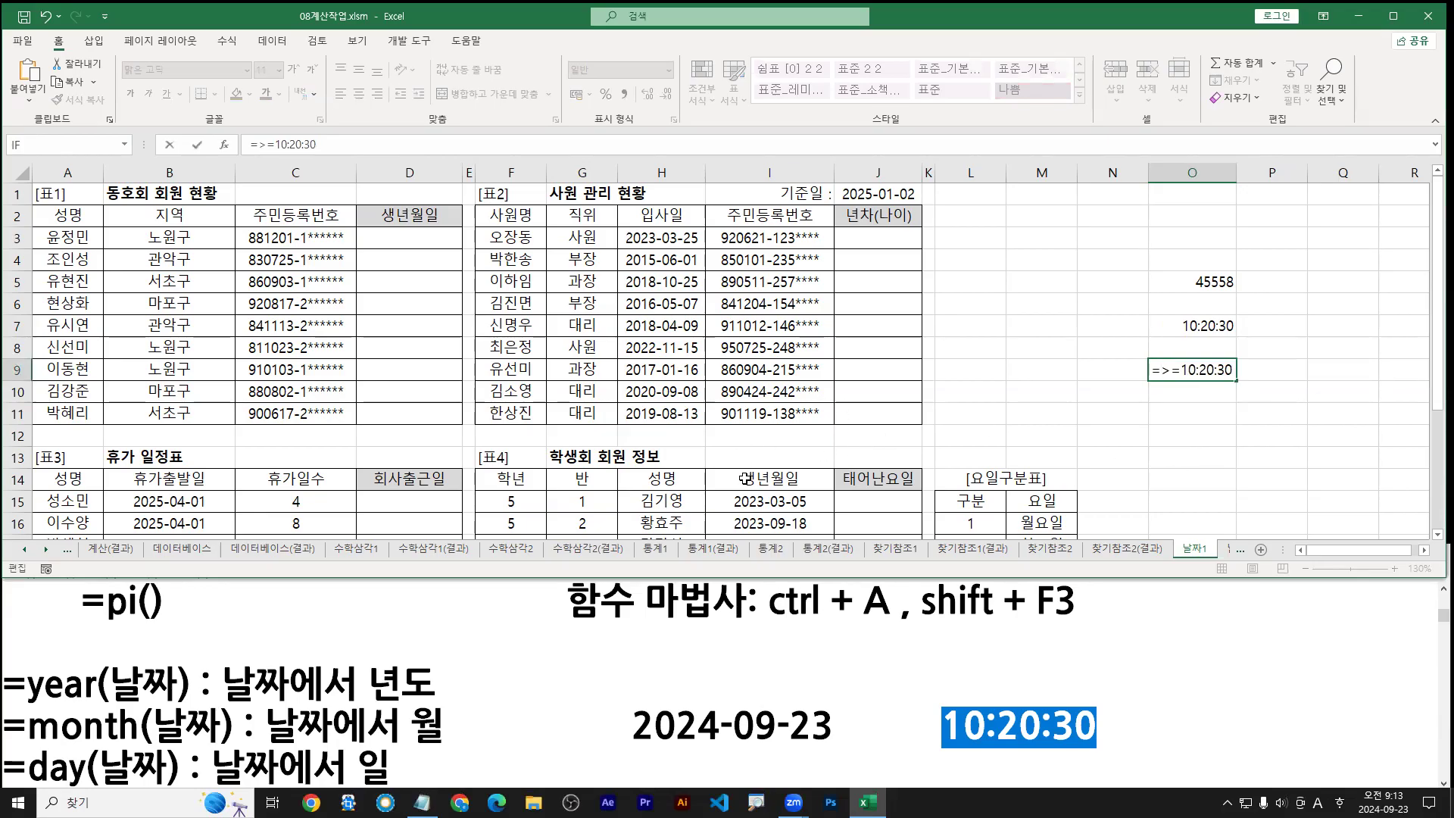
click(867, 236)
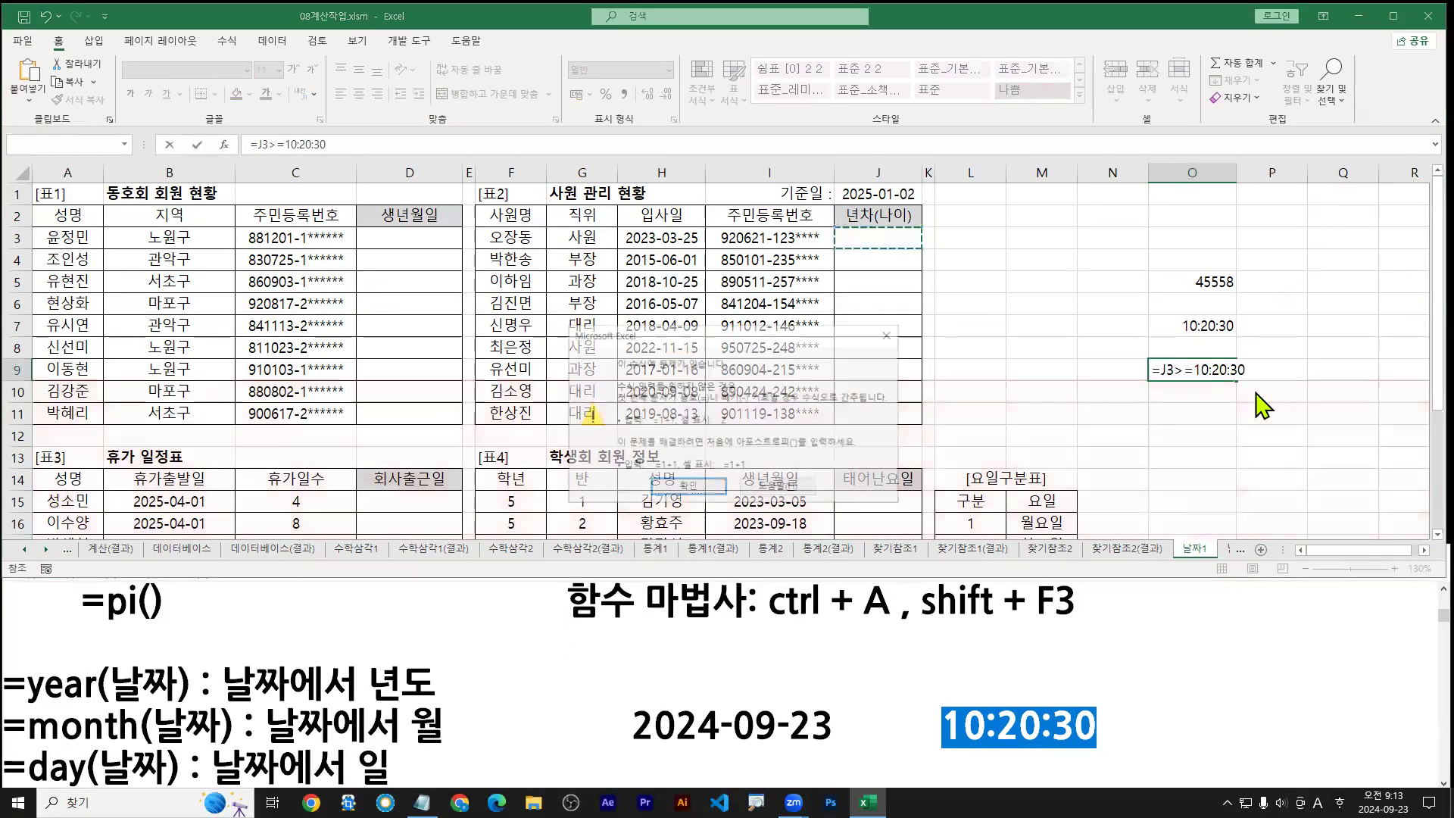
key(Return)
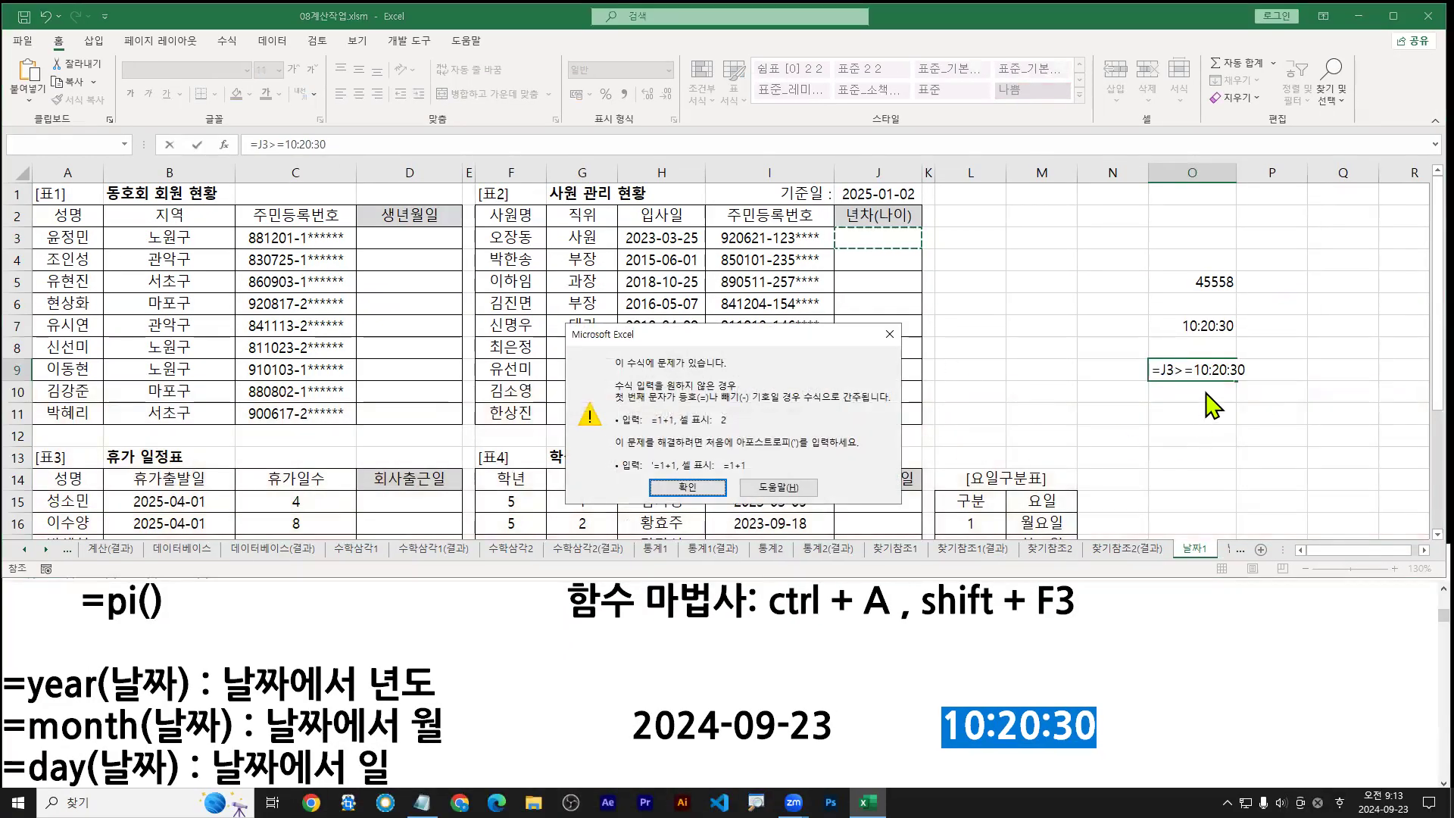
key(Return)
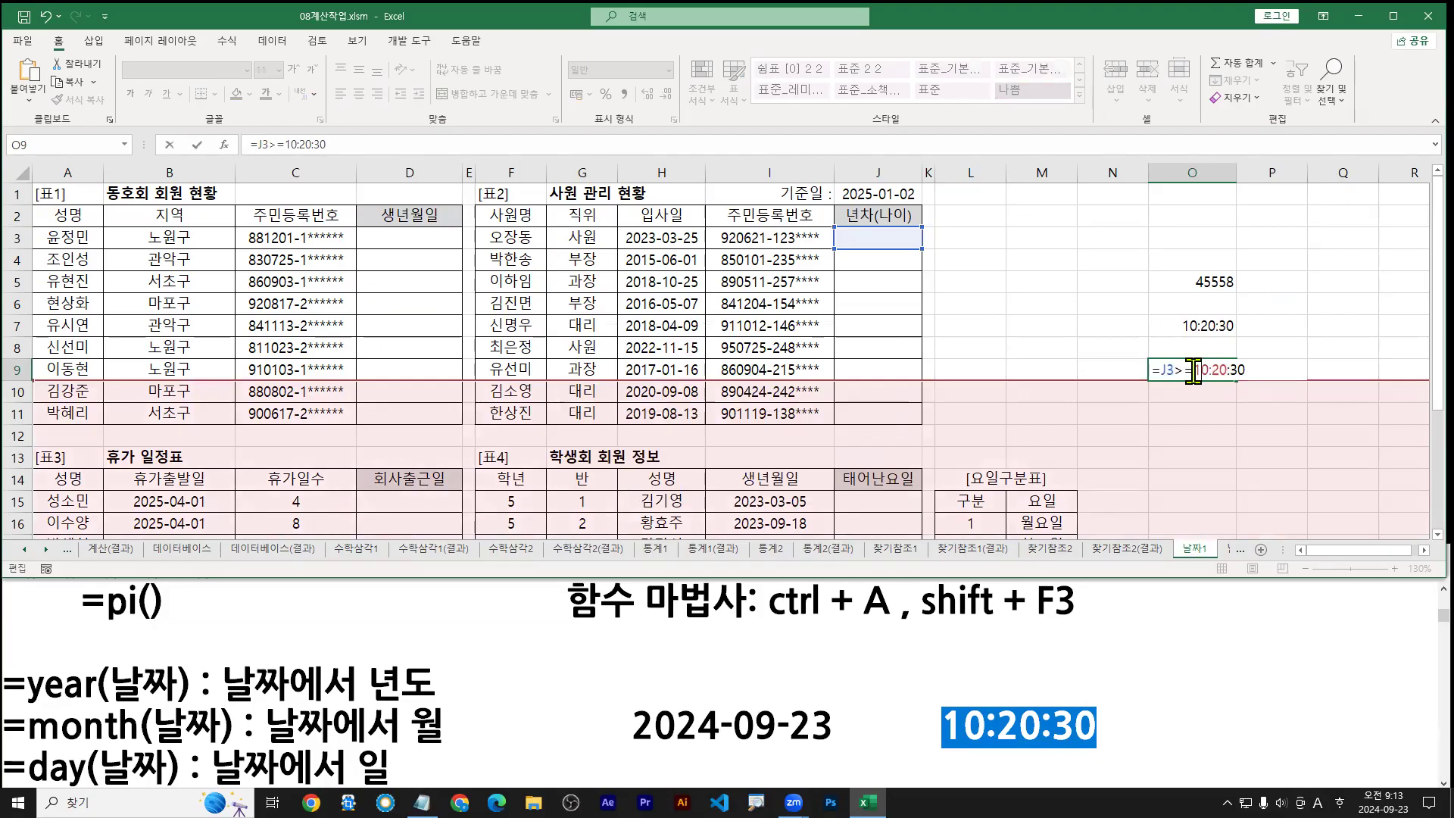
Step: Replace the literal time in cell O9's formula so that it is =J3>=TIME(10,20,30), and review the finished formula
drag(1194, 370, 1353, 379)
text(time)
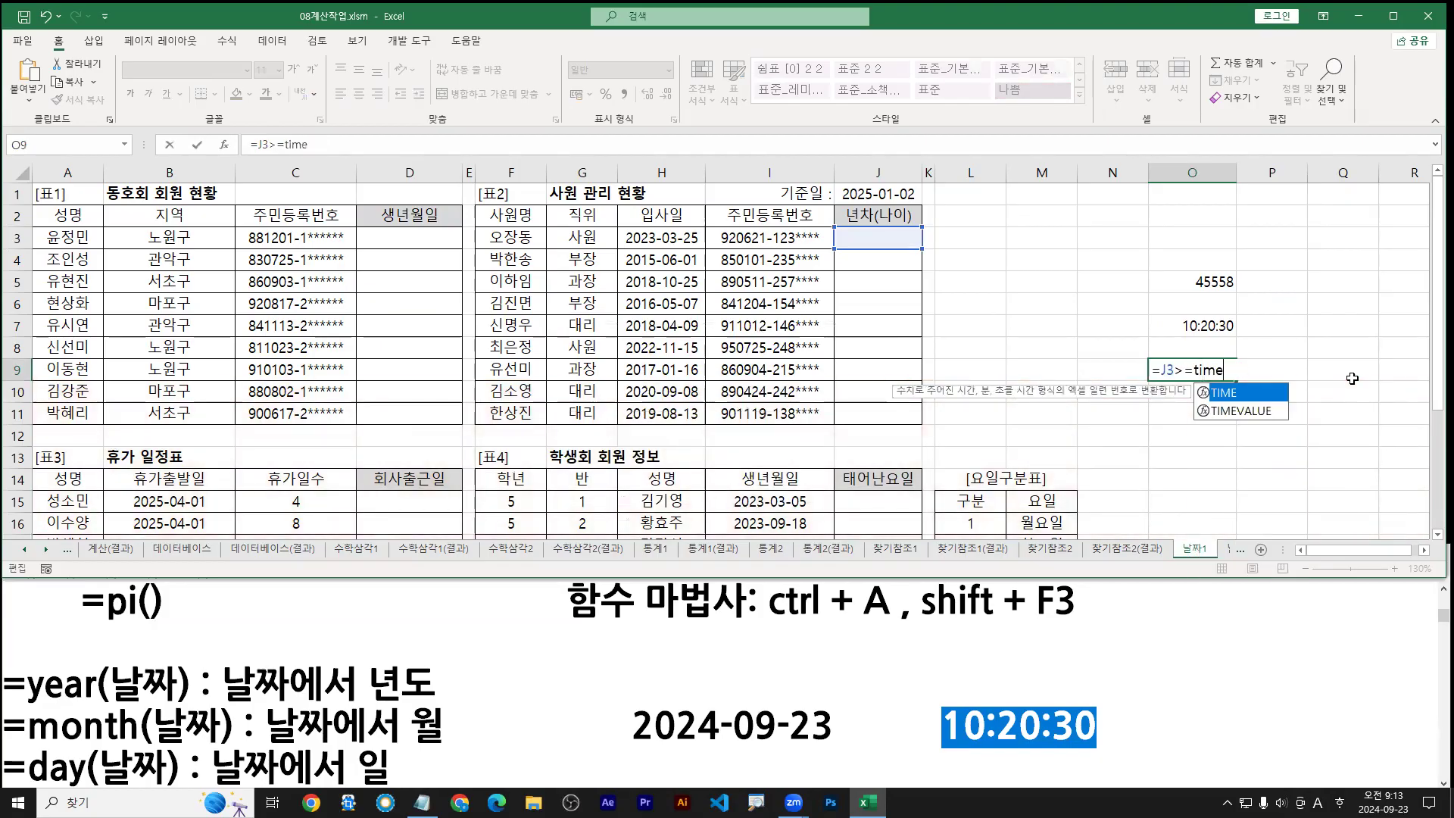
key(Tab)
text(10,20)
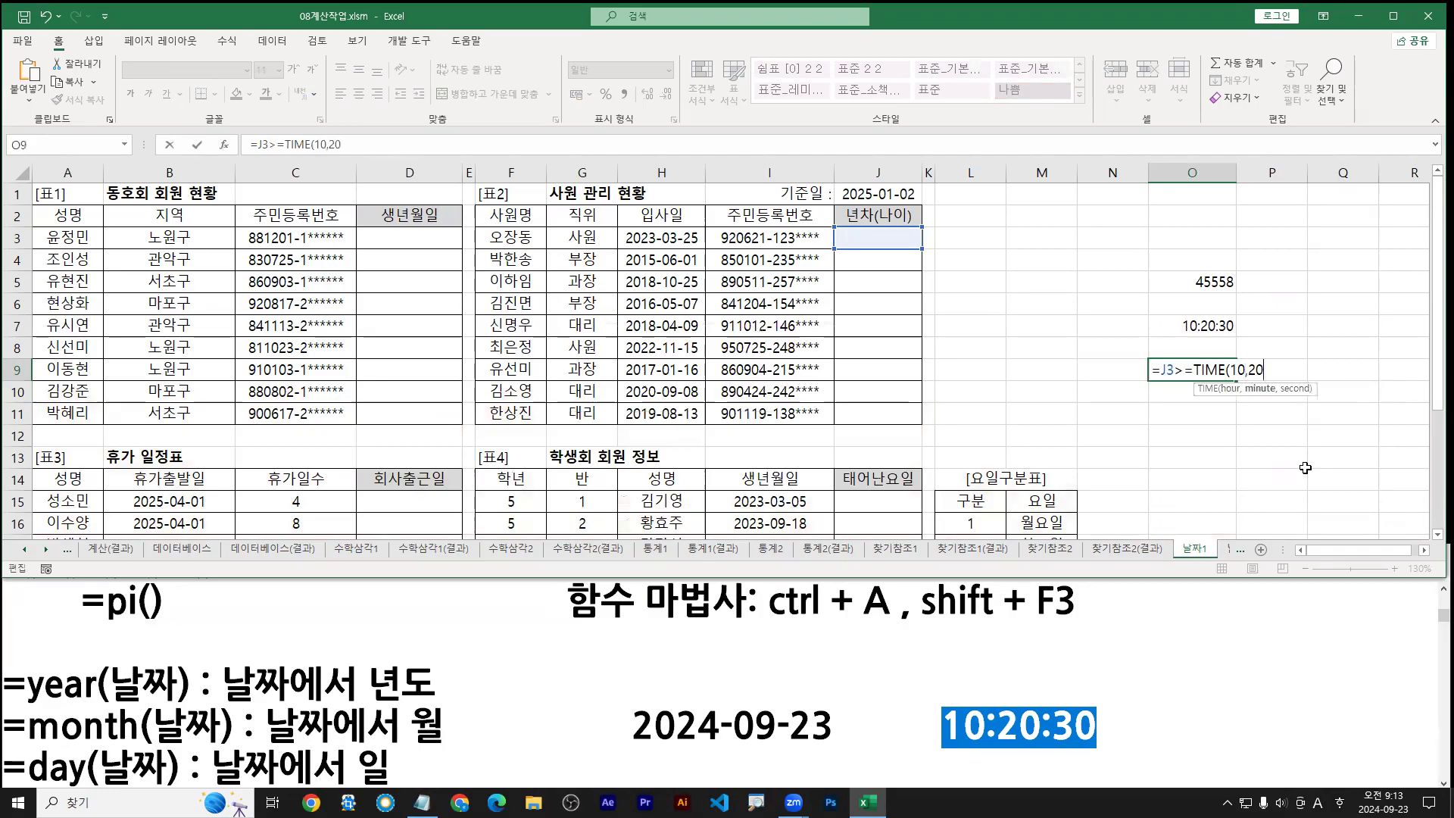
text(,30))
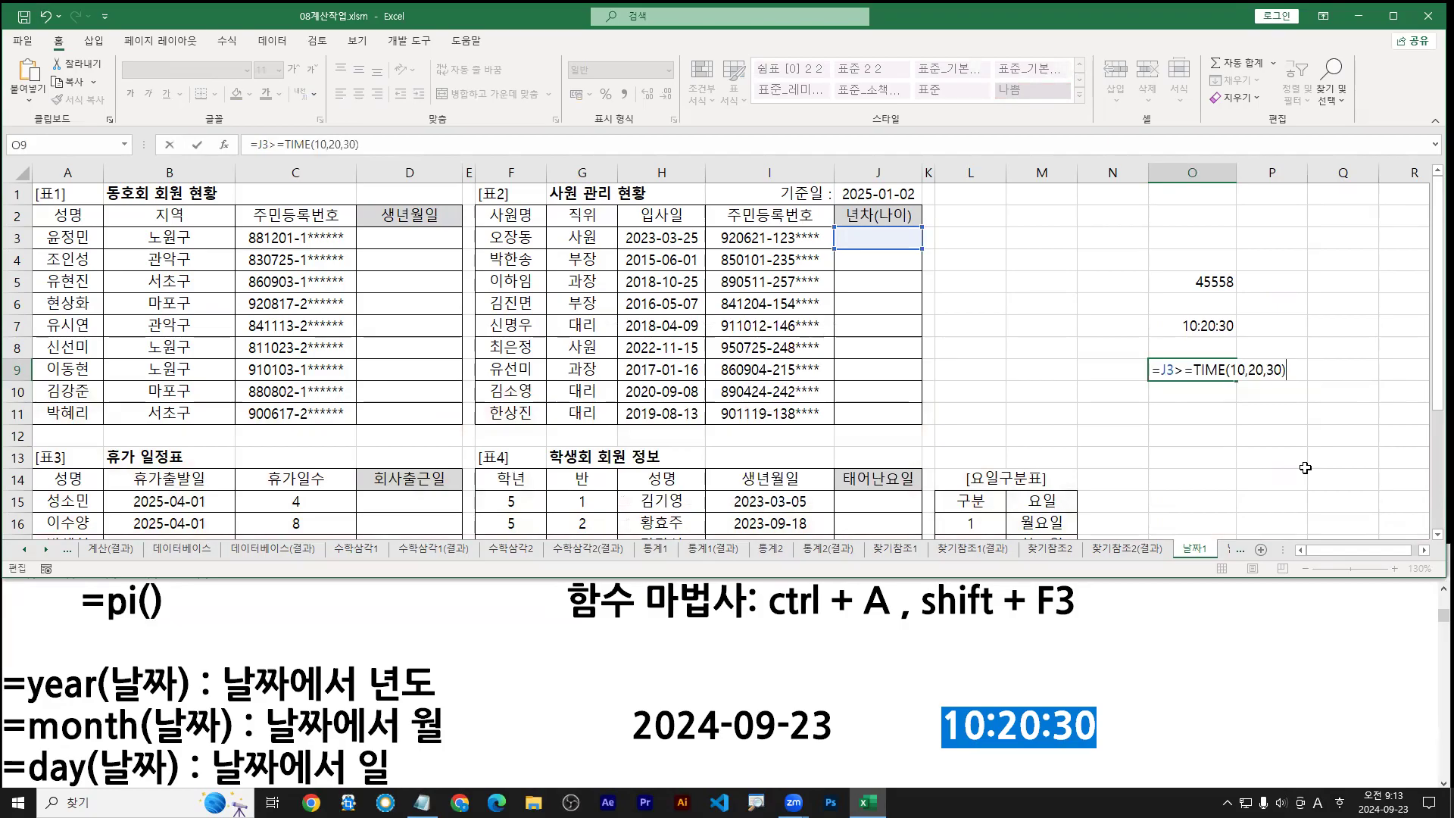
key(Return)
double_click(1227, 369)
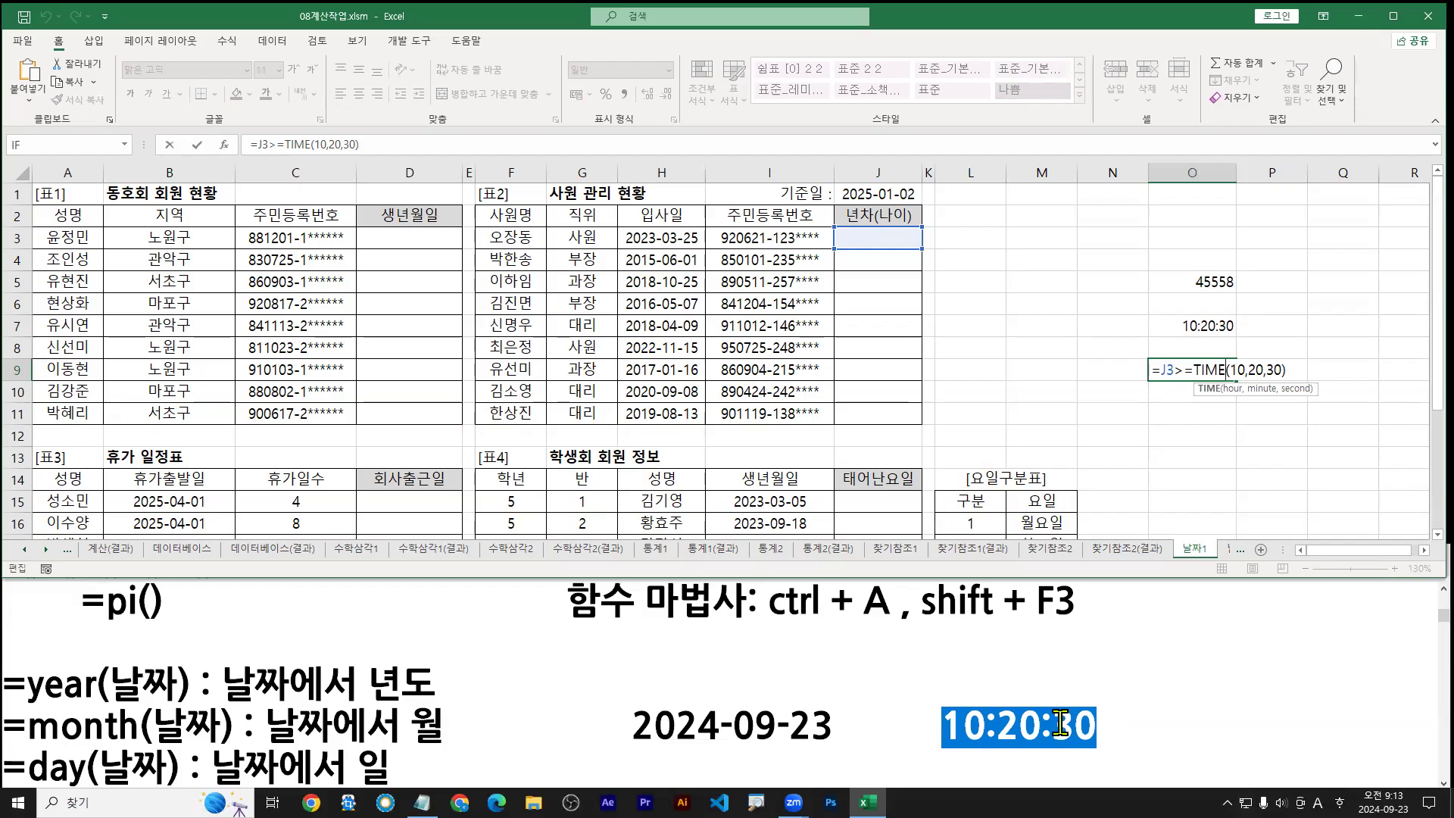
key(ctrl+Return)
Step: Switch to the Notepad notes 2급-스프레드시트 2-1.txt and maximize the window
click(629, 705)
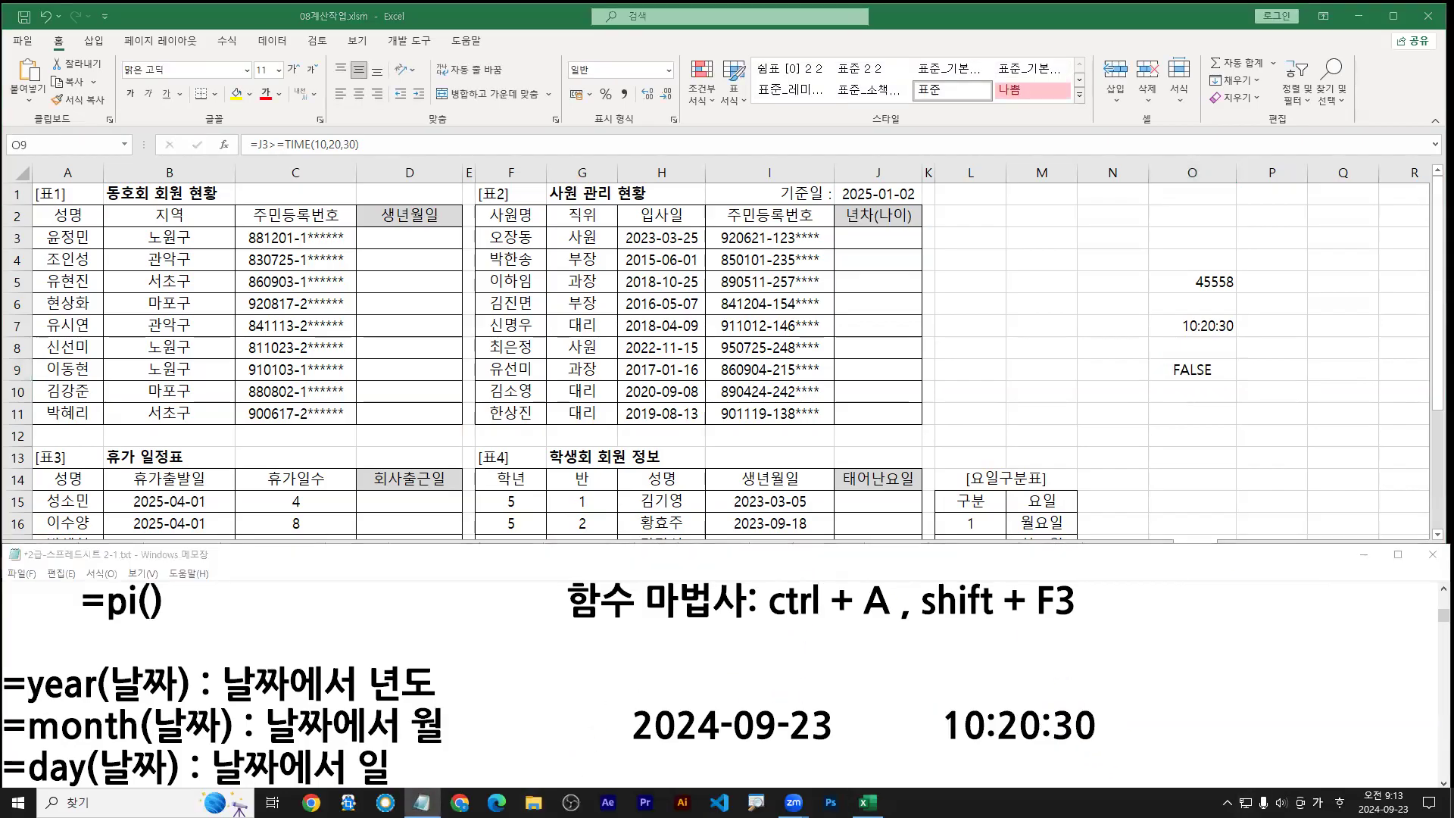
click(693, 656)
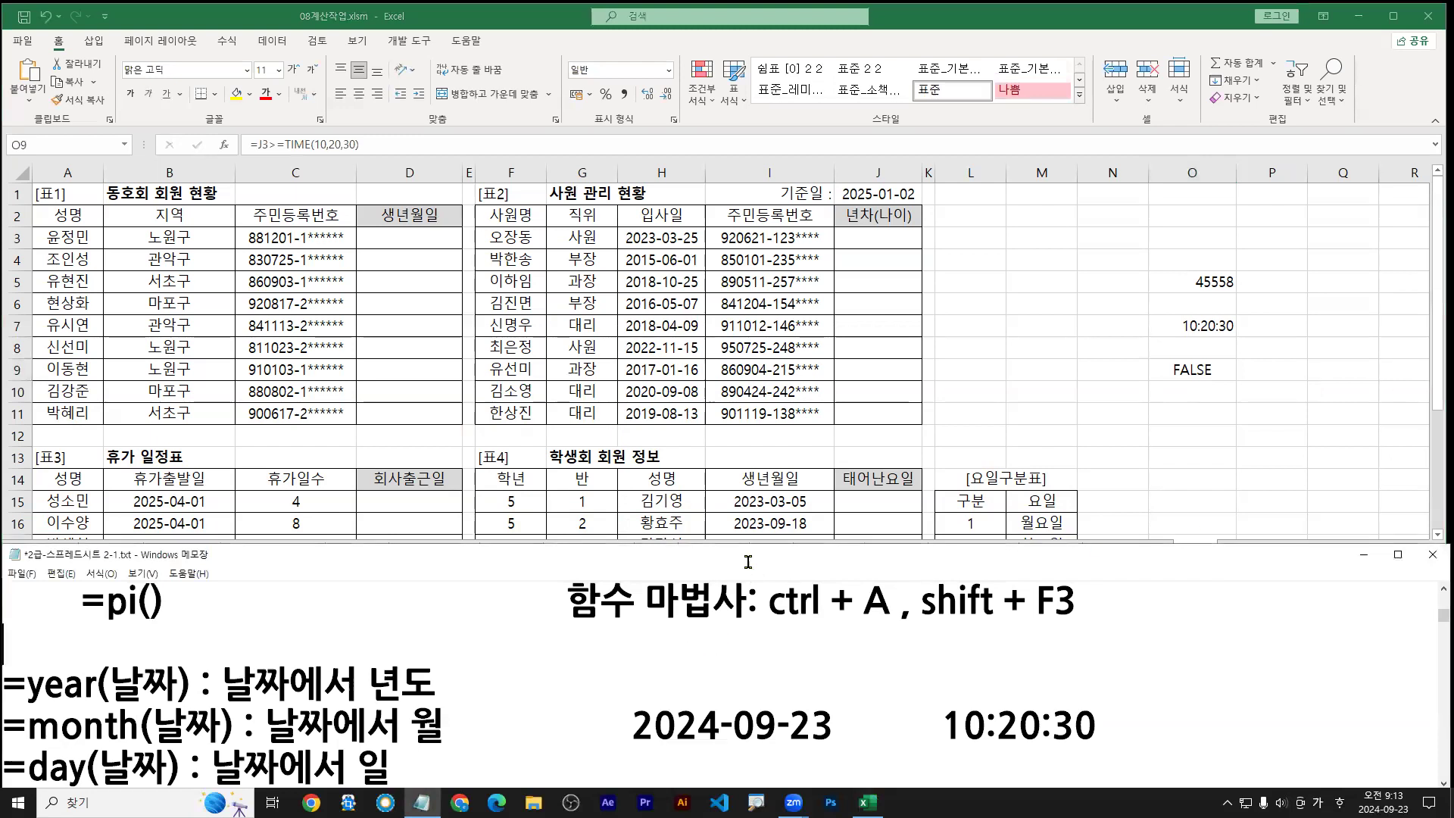
double_click(746, 557)
Step: Move the =weekday(날짜, 옵션[1,2,3]) line and its 옵션 1/옵션 2 line from further down the notes to directly below the =time line
scroll(227, 599, up, 4)
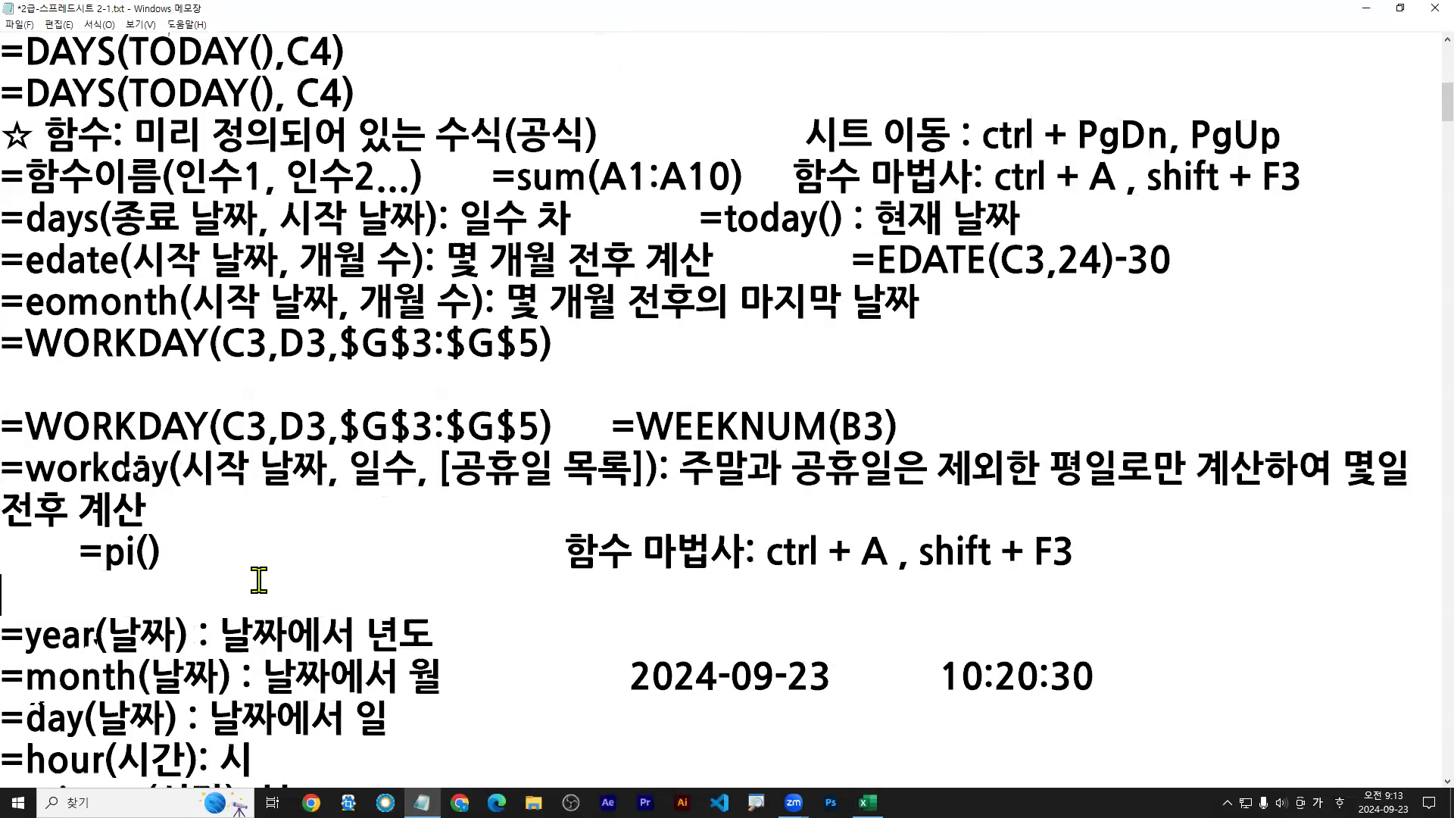
scroll(129, 391, up, 2)
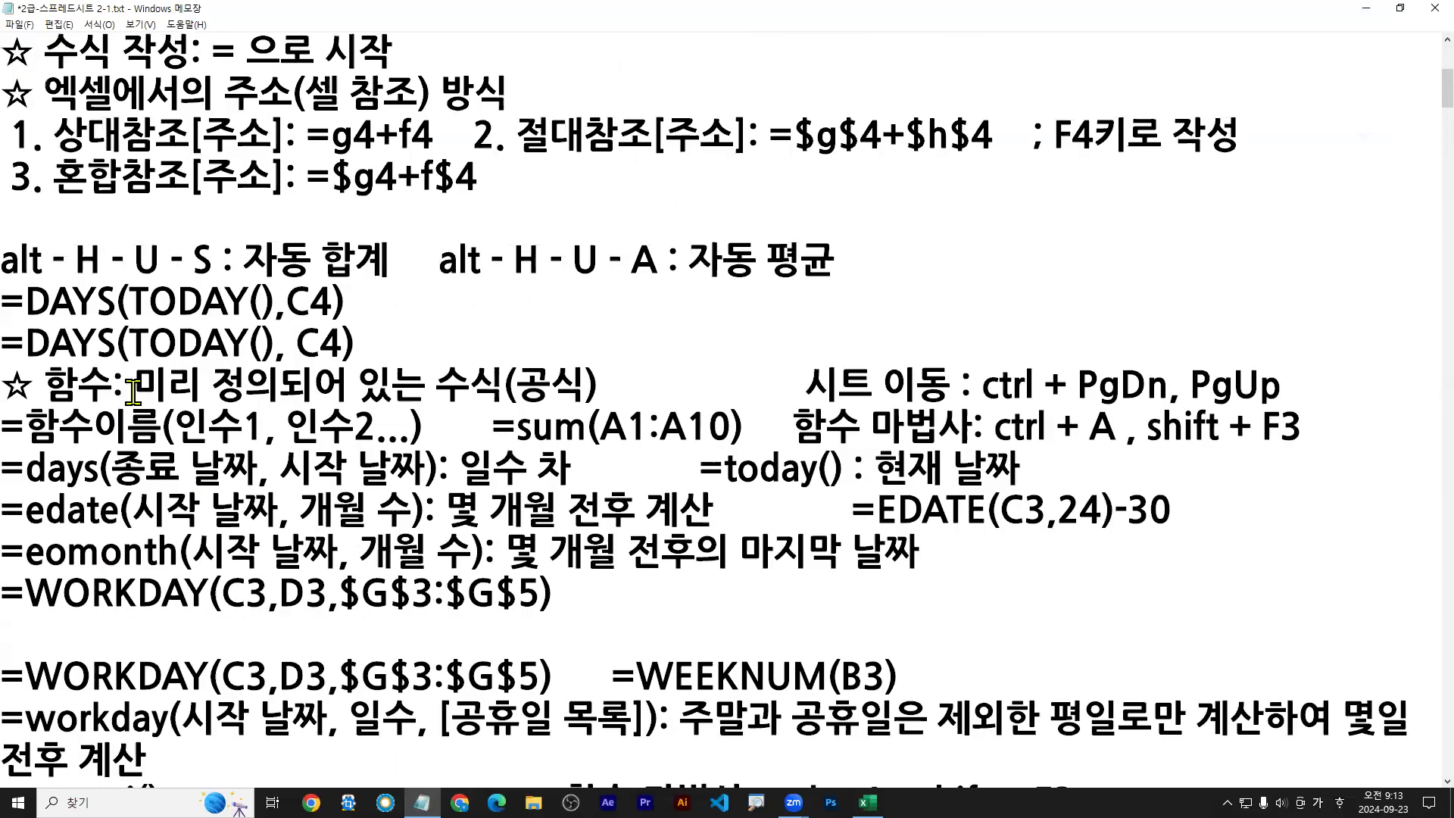
scroll(219, 515, up, 4)
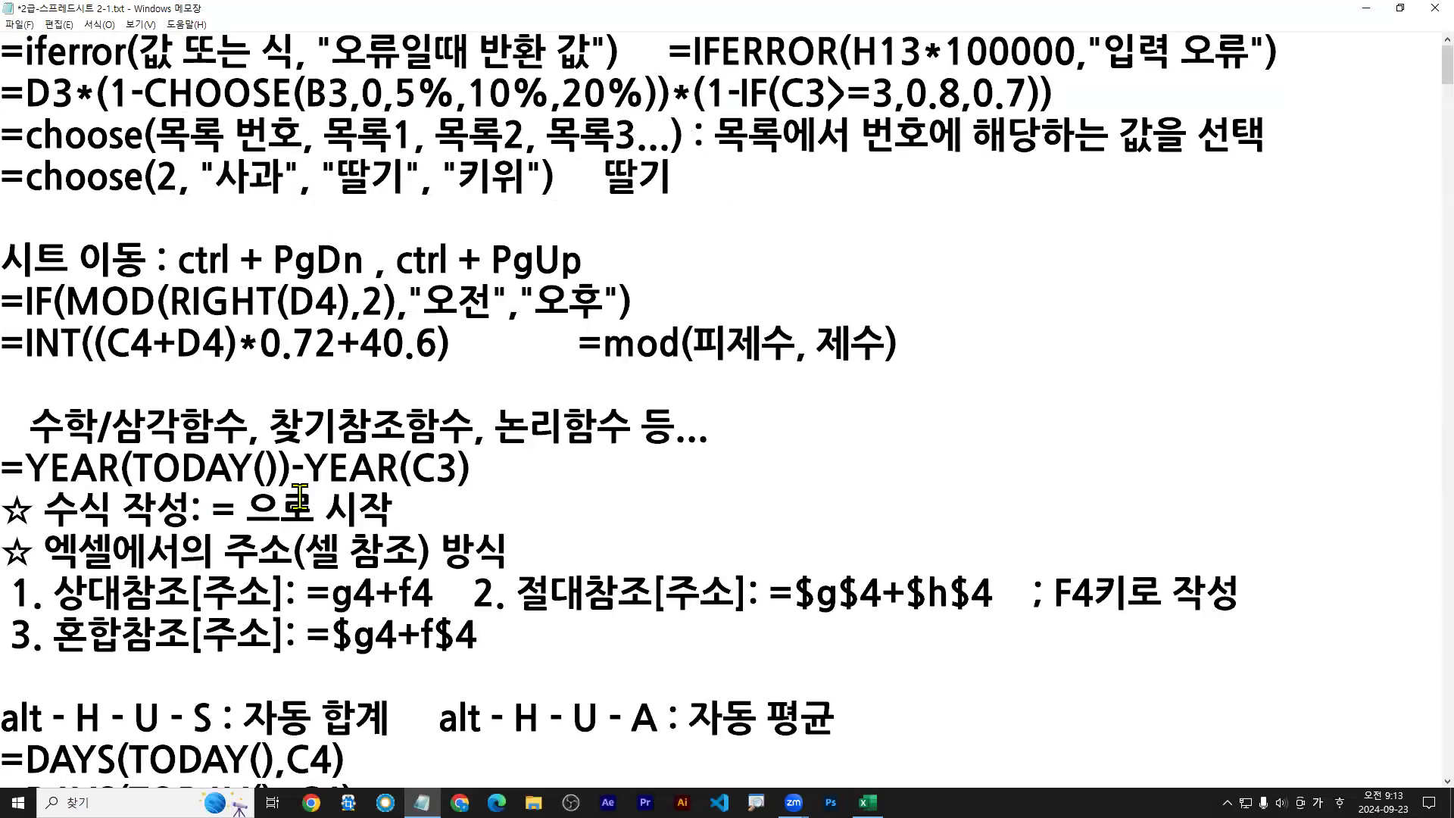
scroll(300, 497, down, 5)
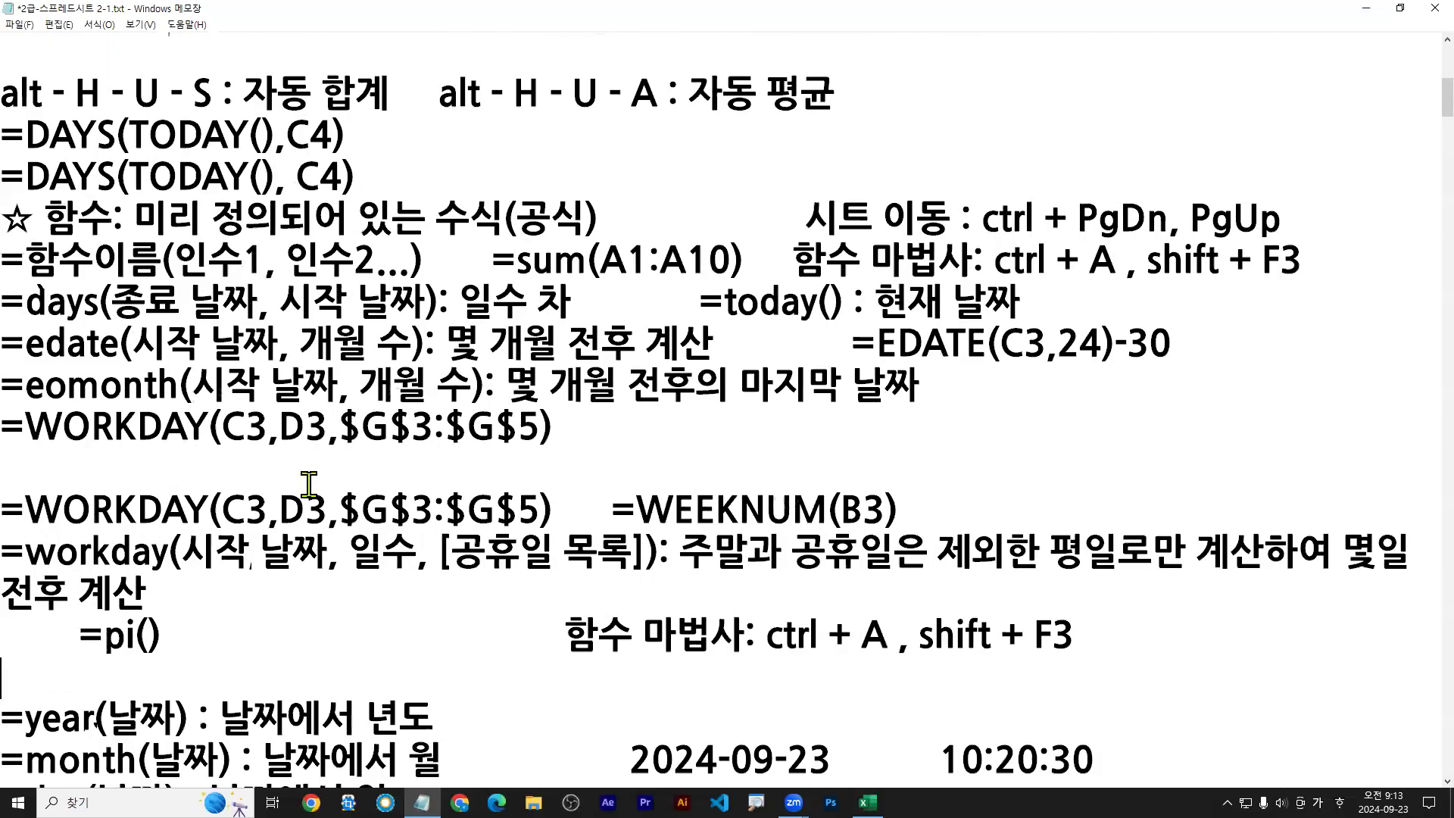
scroll(307, 483, down, 10)
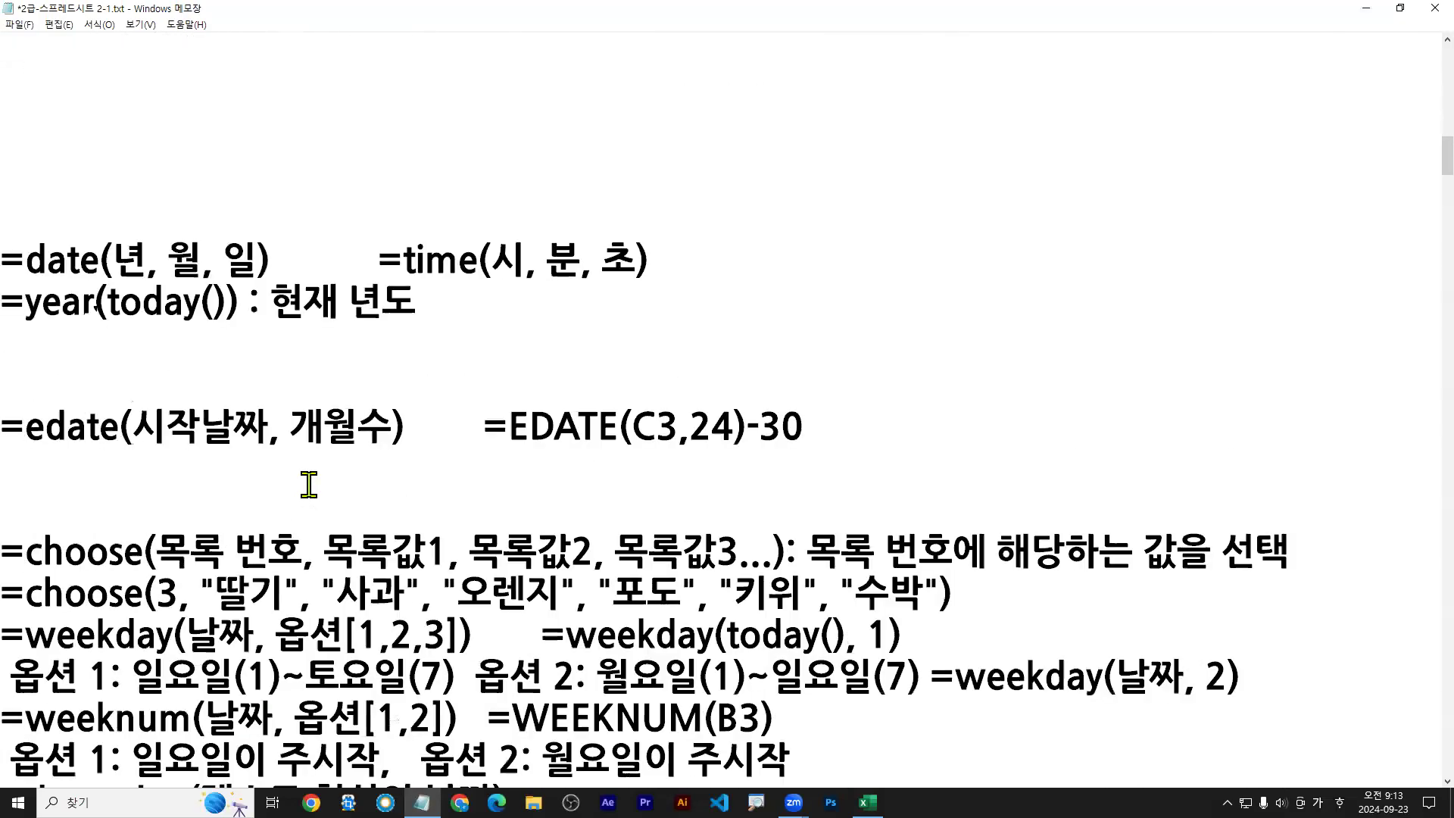
shift+click(1274, 681)
key(ctrl+c)
key(Delete)
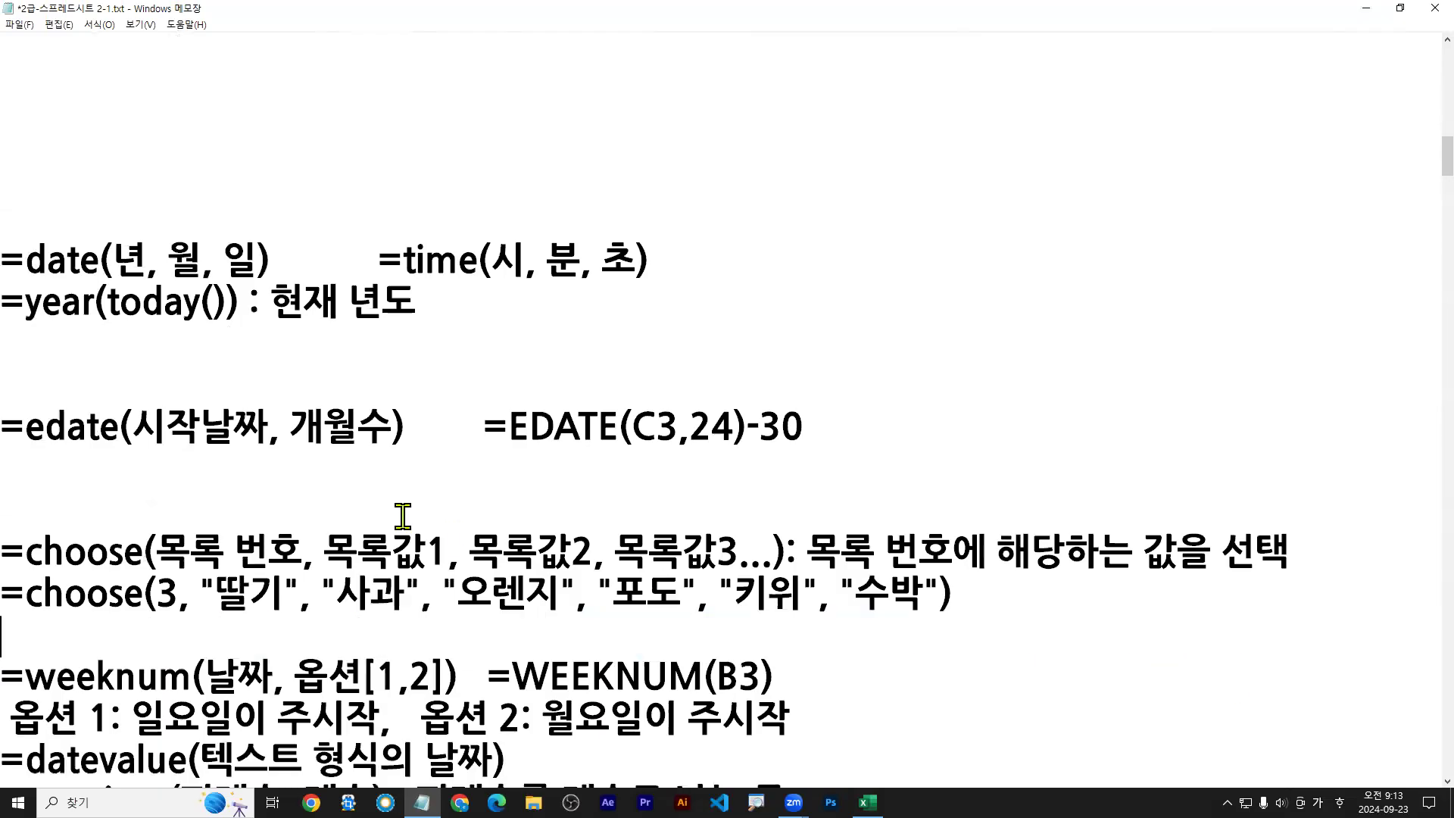
scroll(288, 507, up, 3)
click(66, 444)
key(ctrl+v)
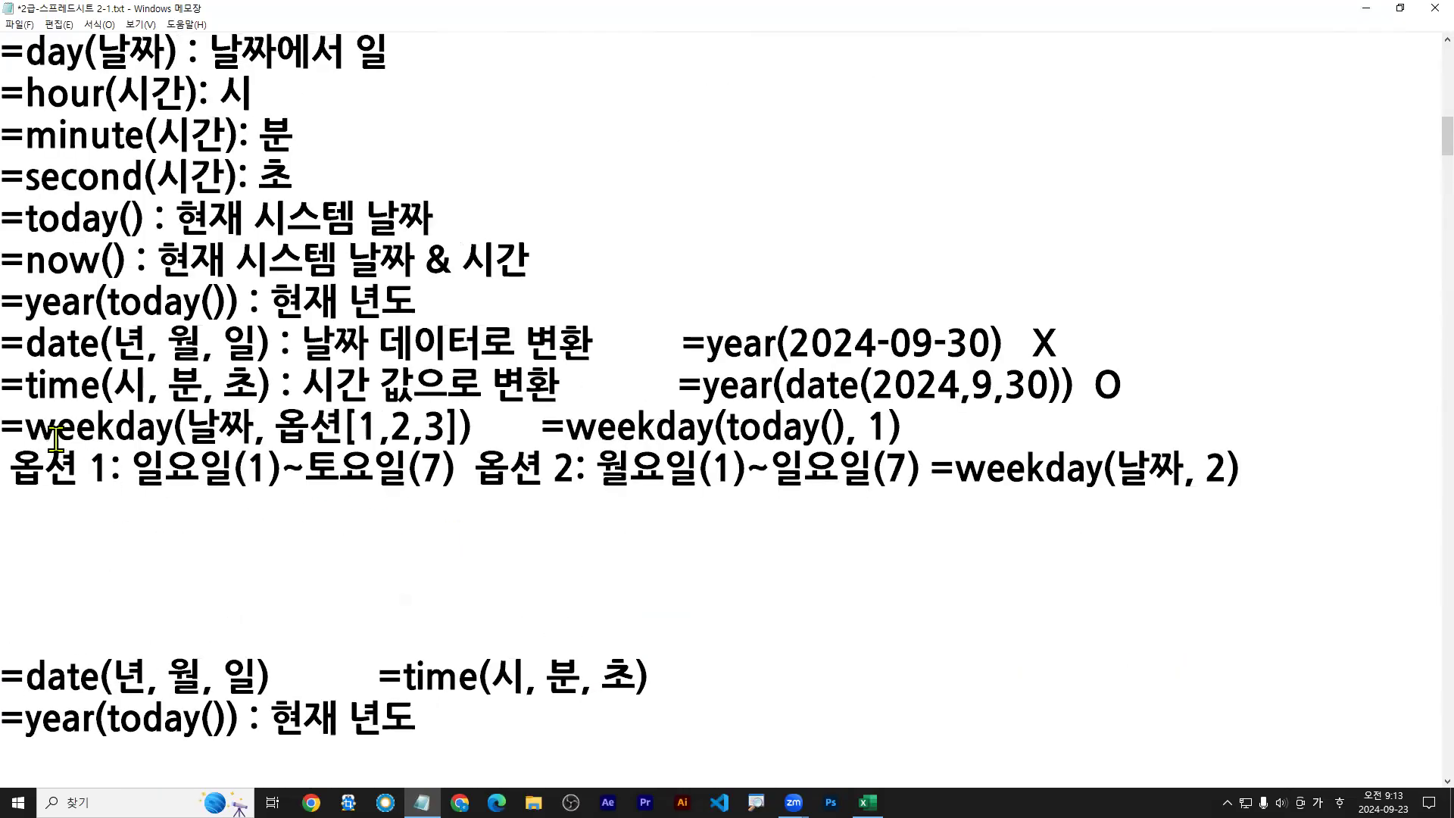
Step: Add the description ": 날짜의 요일코드를 계산" after =weekday(날짜, 옵션[1,2,3])
drag(31, 449, 521, 448)
drag(189, 447, 259, 448)
click(483, 421)
text(: 날짜의 )
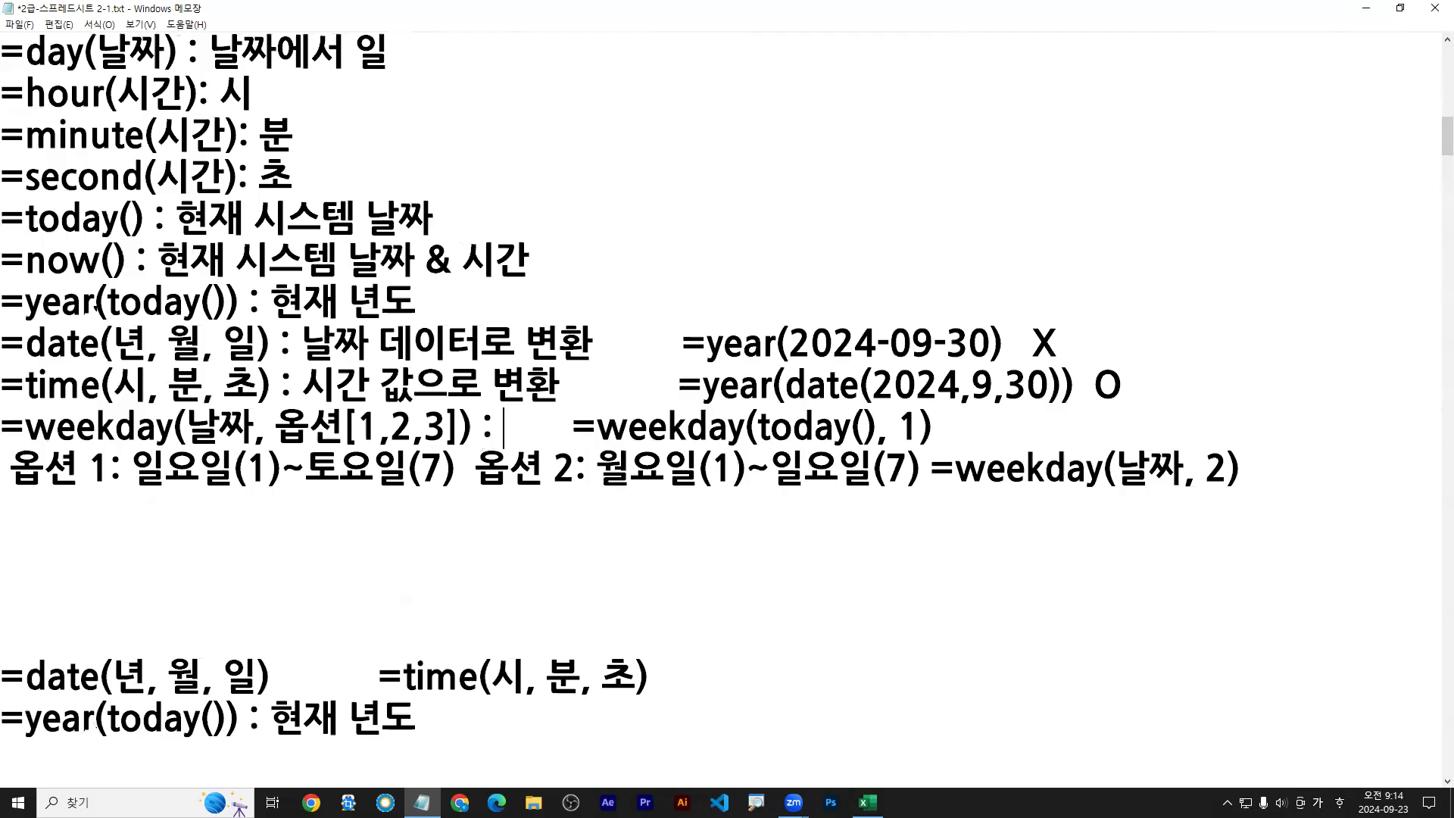
text(요일코드)
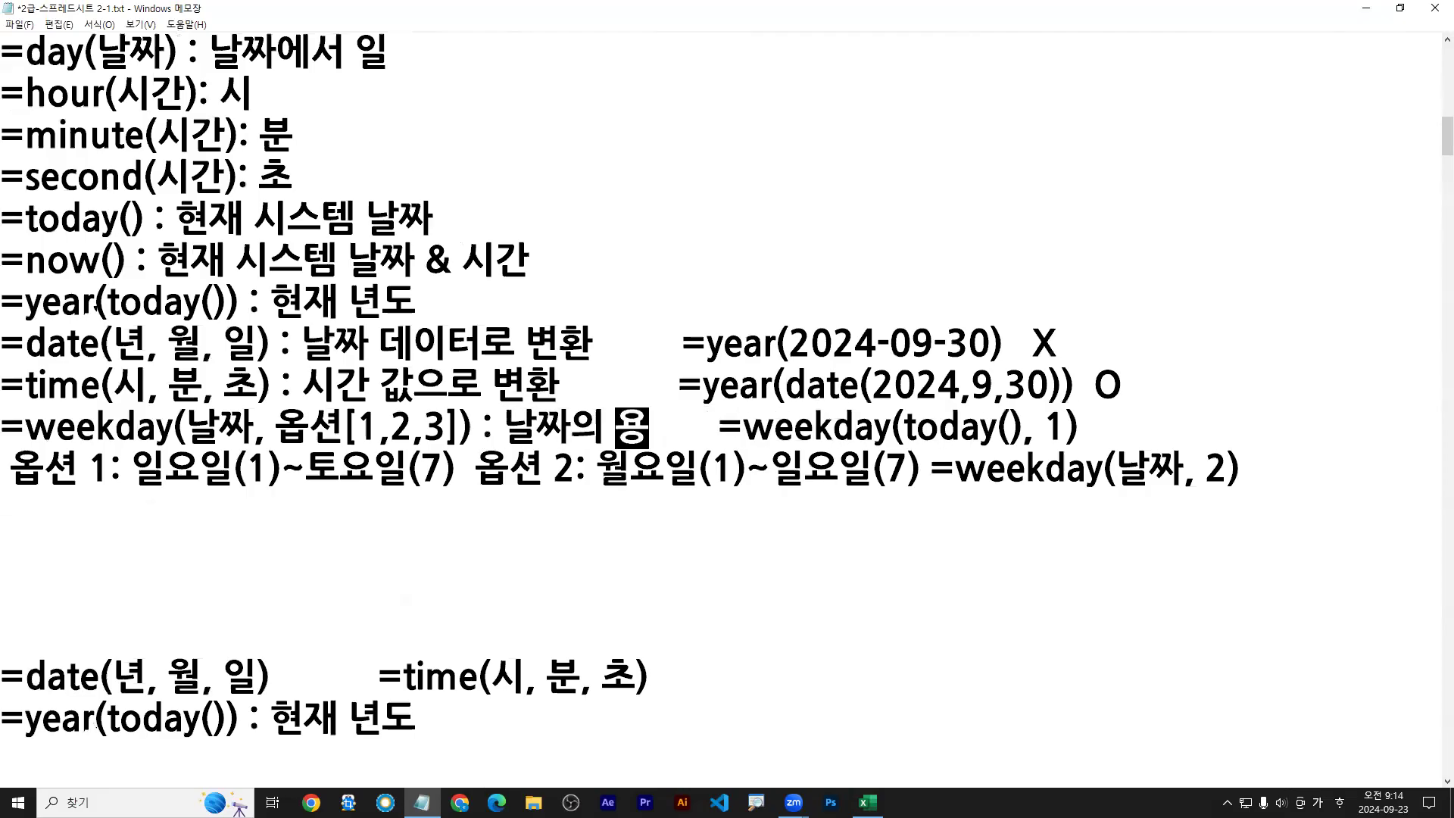
text(를 곗)
text(산)
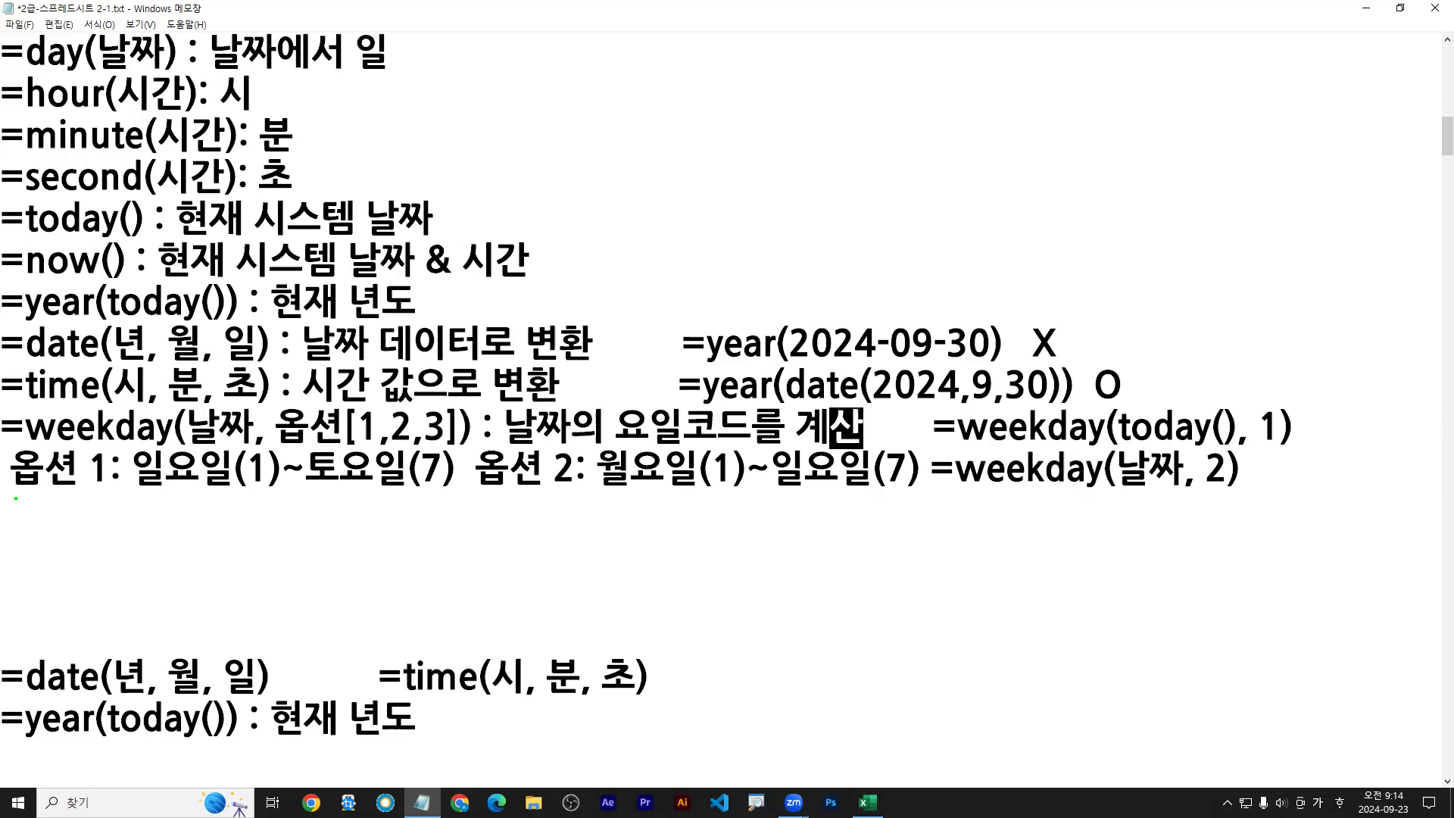
Step: Mark the weekday function's date and option arguments and the 옵션 1 range with coloured screen-pen underlines, and clear the marks
drag(28, 495, 447, 493)
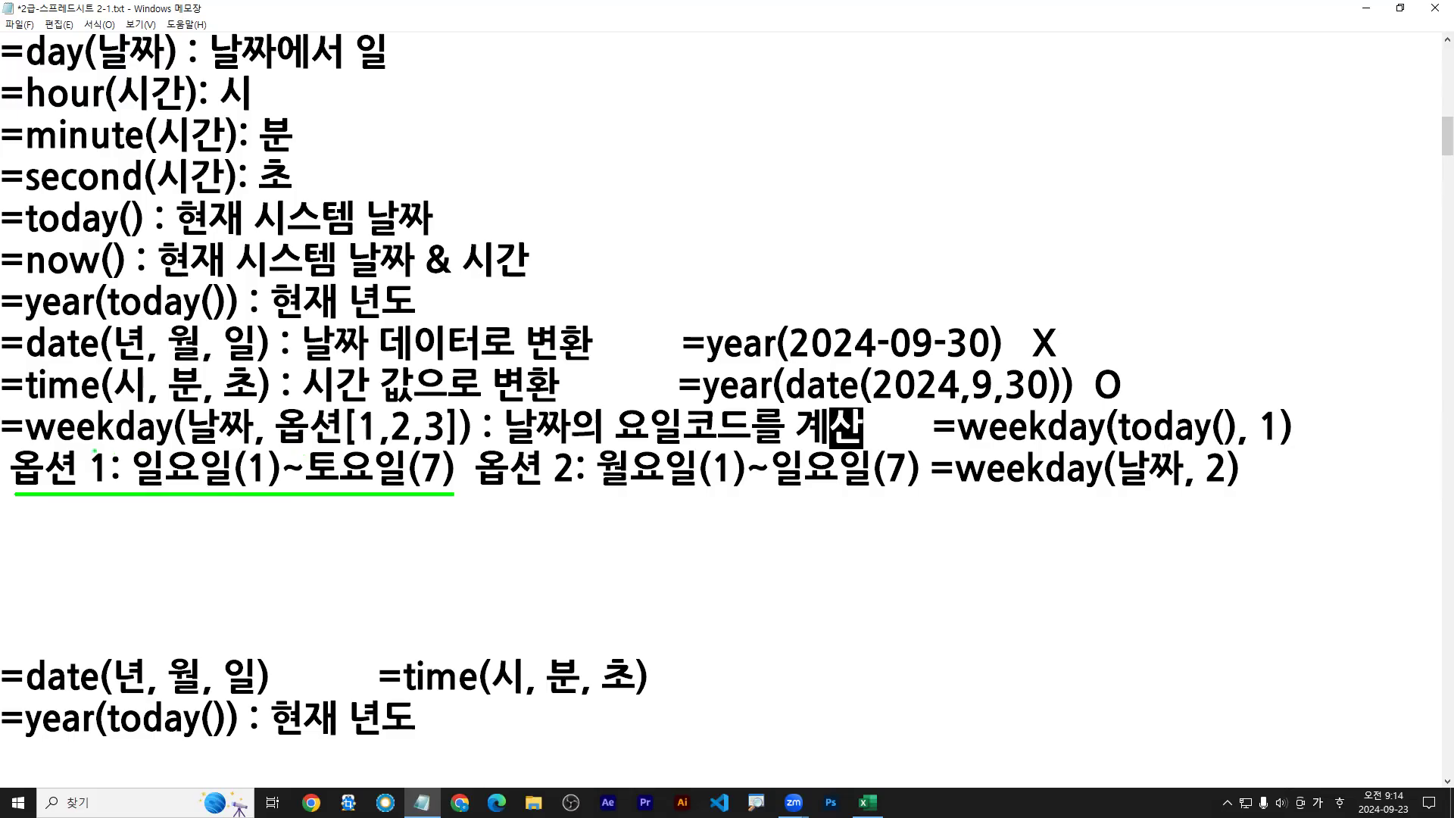
drag(34, 447, 485, 446)
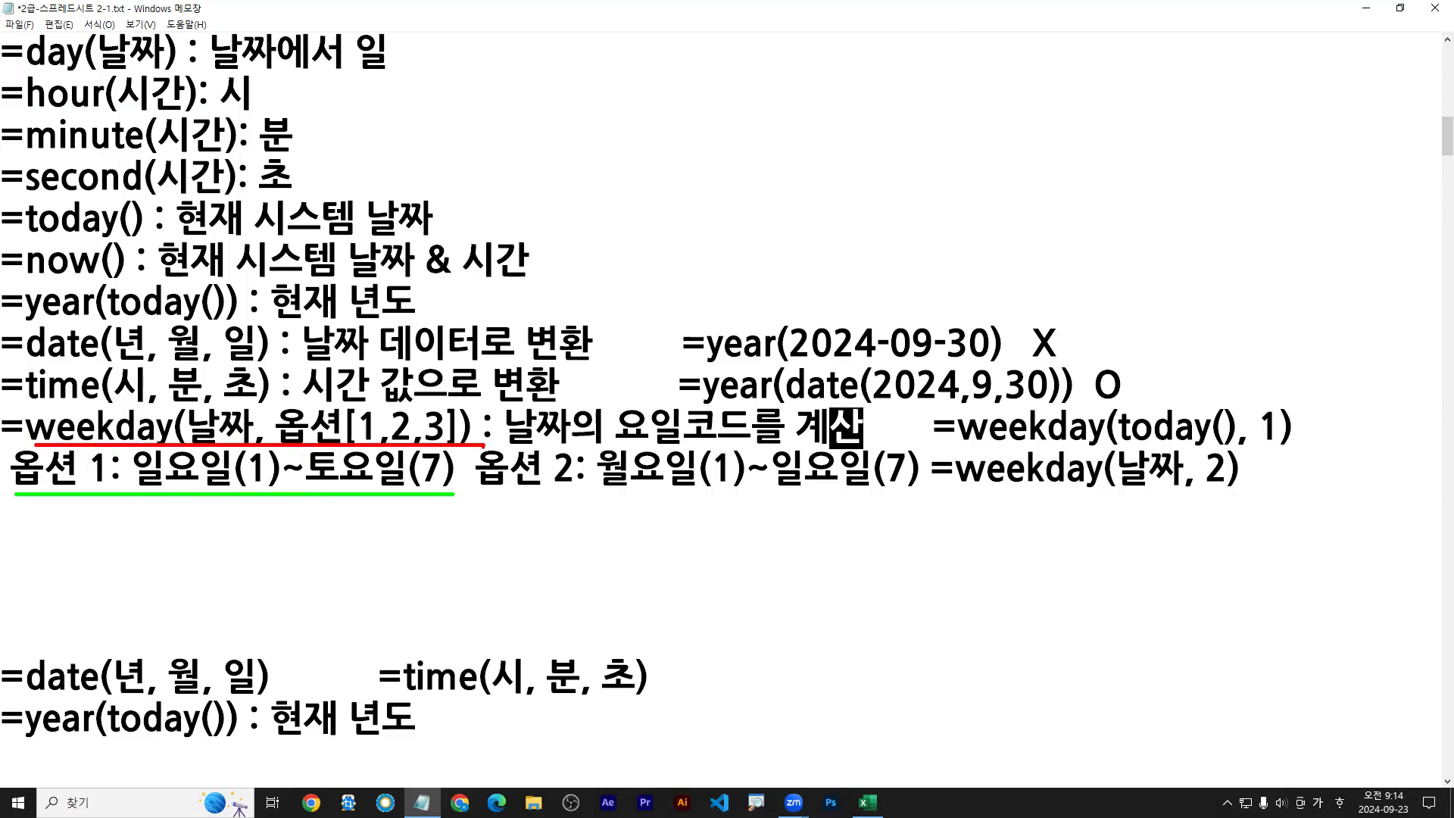
key(e)
key(b)
drag(192, 449, 459, 446)
key(r)
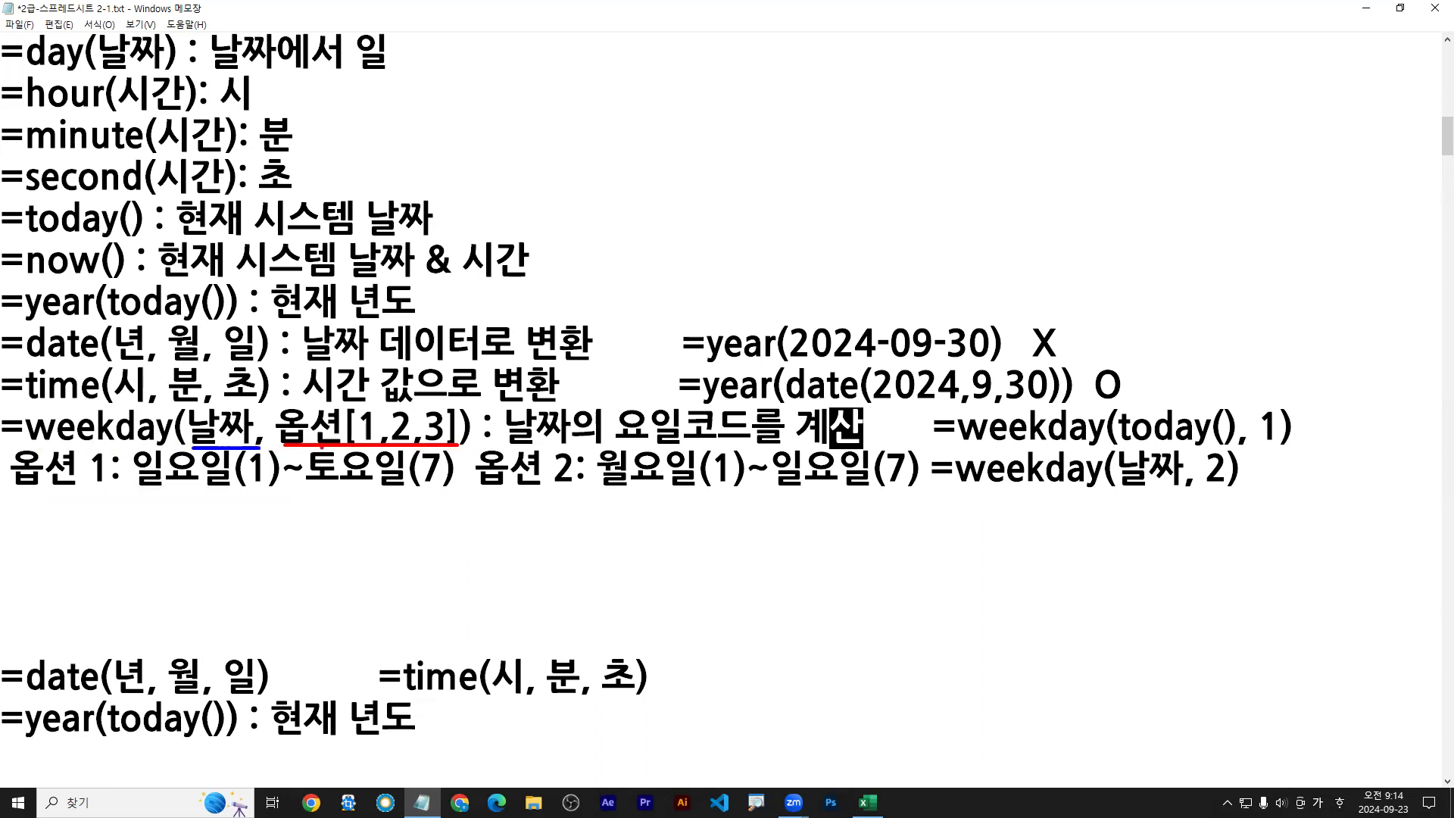
drag(133, 493, 453, 493)
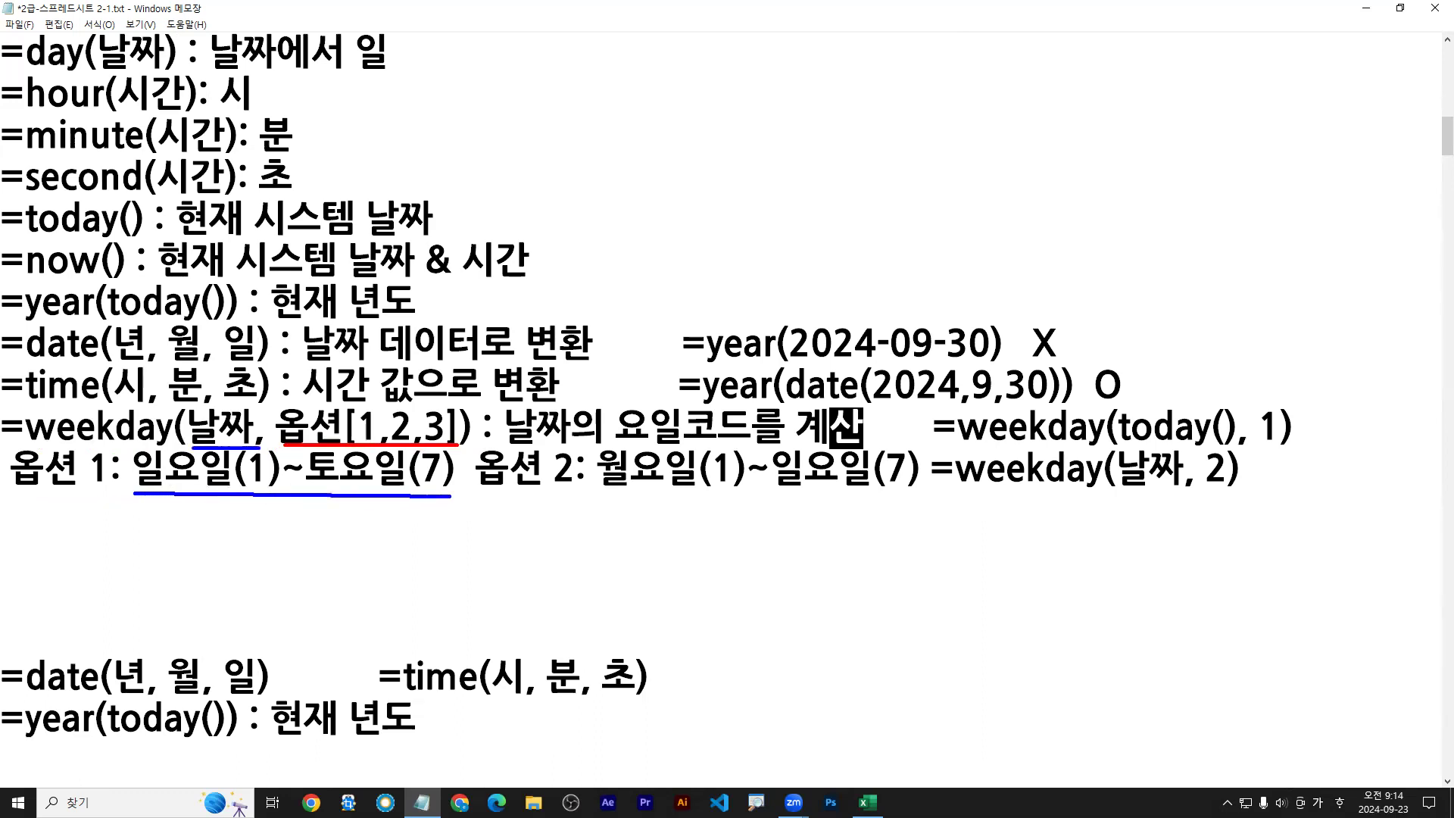
key(Escape)
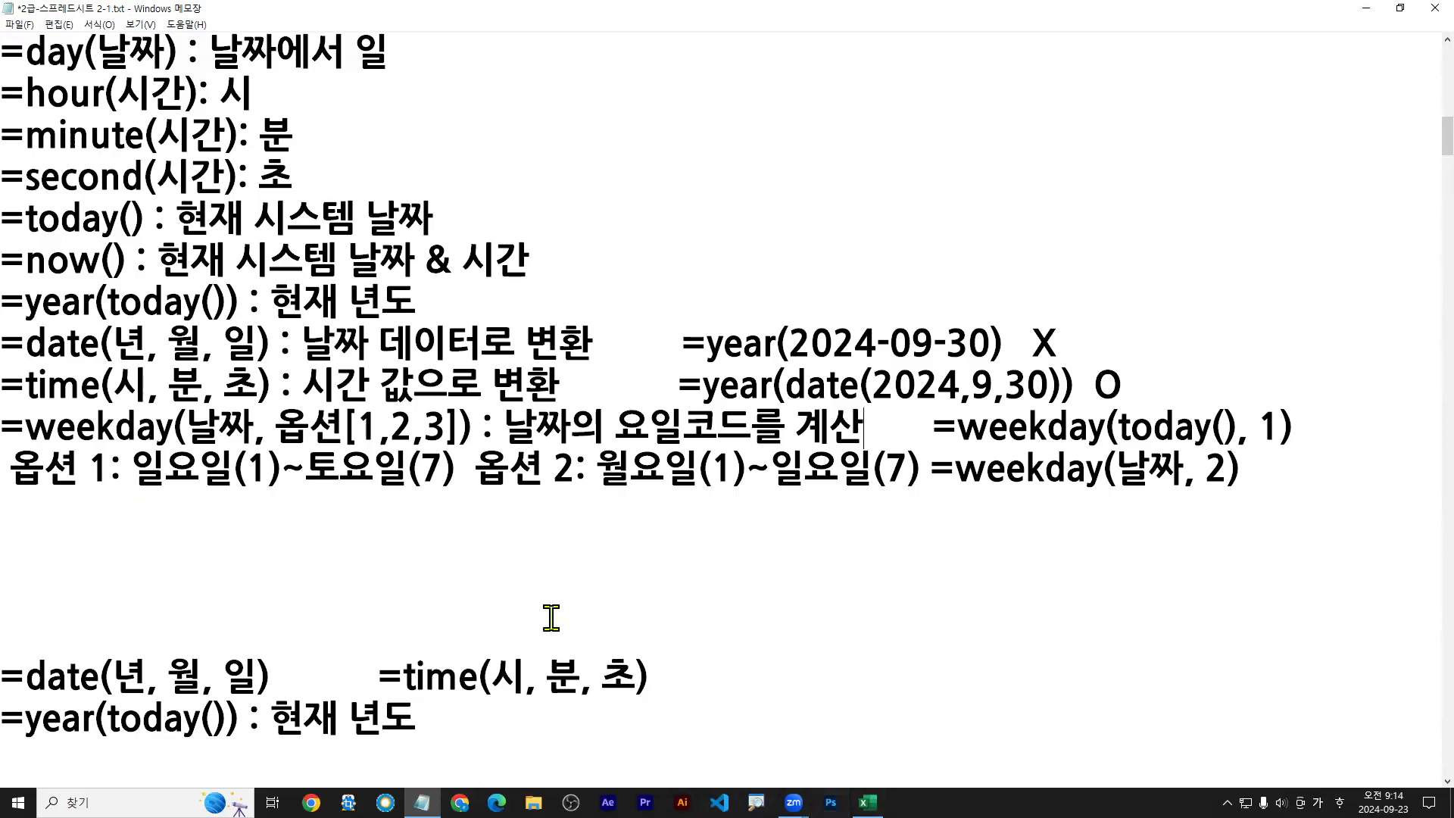
Step: Add the example =weekday(today()) on a new line below the option descriptions
click(61, 519)
text(=ㅈ)
key(BackSpace)
key(Hangul)
text(weekday(today())
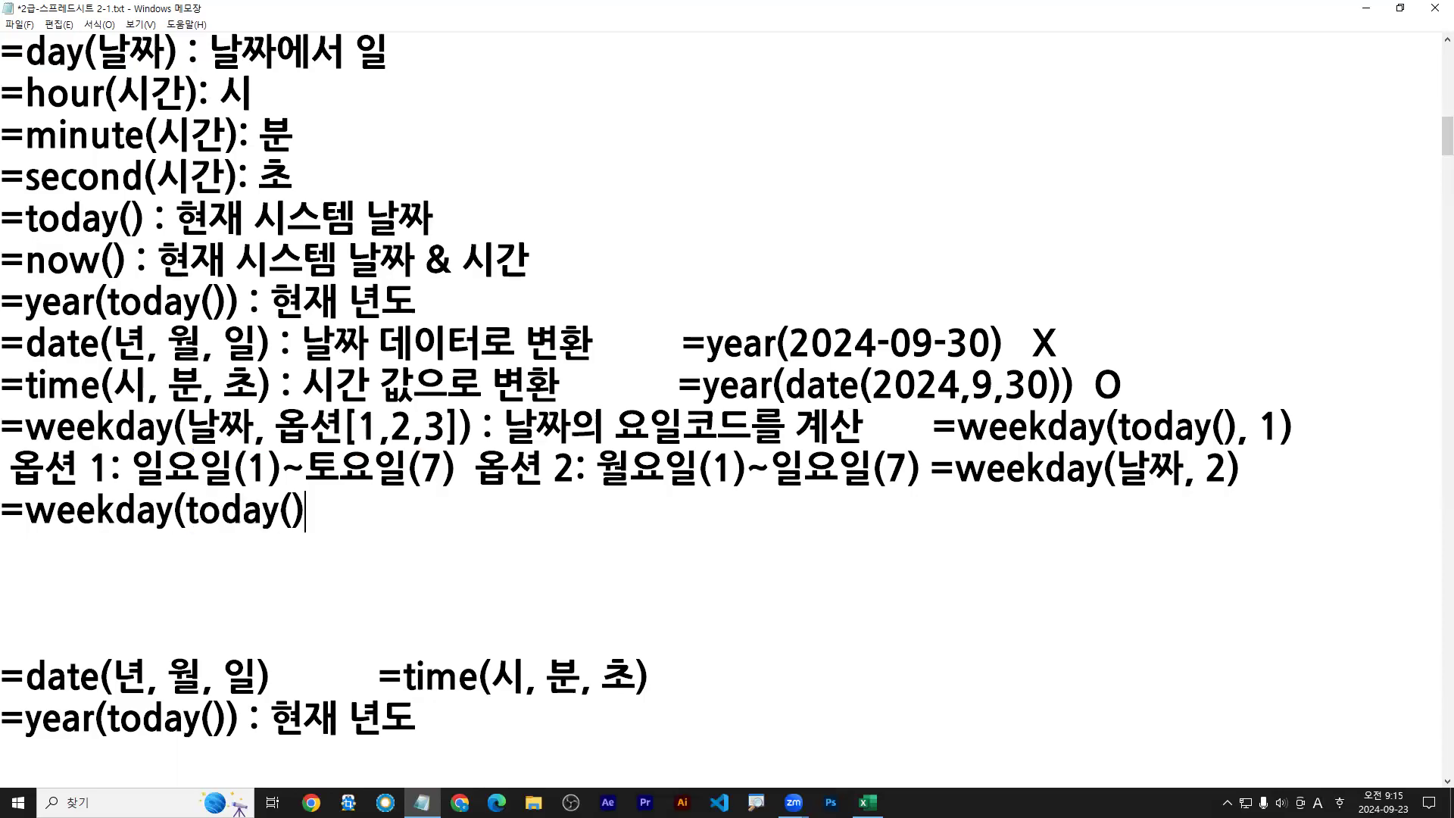
text())
Step: Annotate the =weekday(today()) example with a red 2, underline it and the 옵션 1 range, and clear the annotations
text(t2)
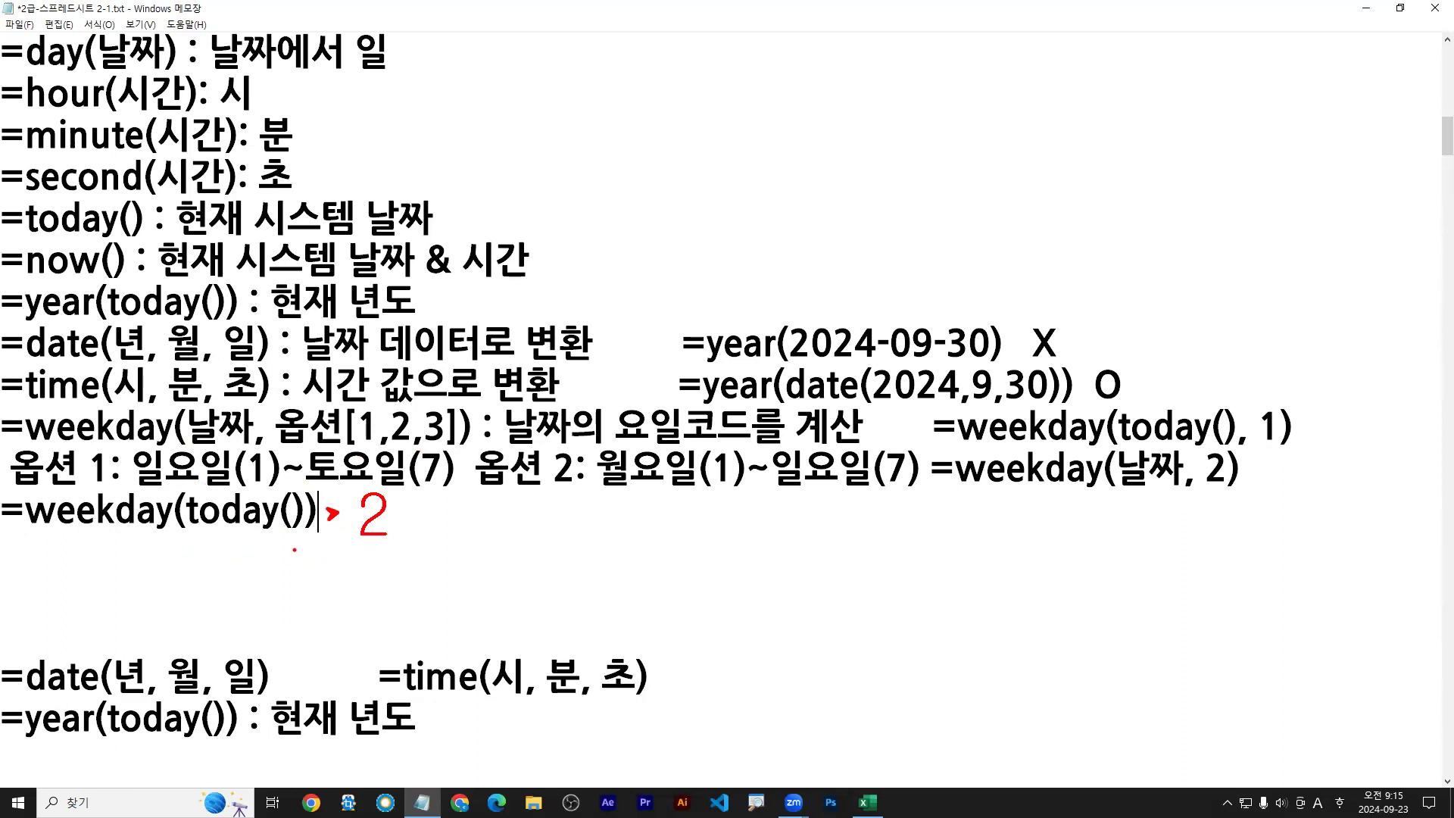
drag(300, 538, 196, 537)
drag(314, 544, 6, 543)
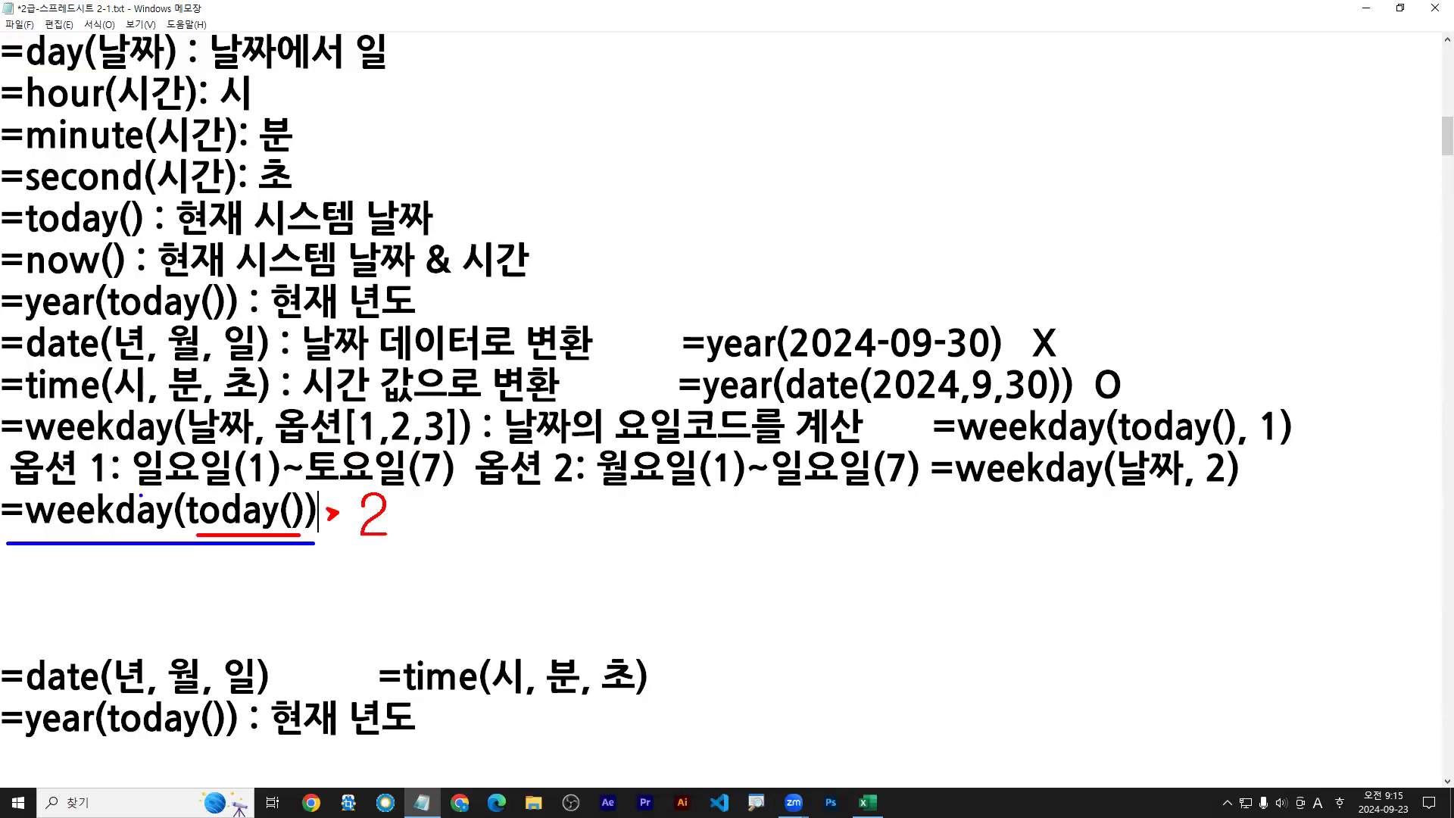
drag(136, 493, 449, 492)
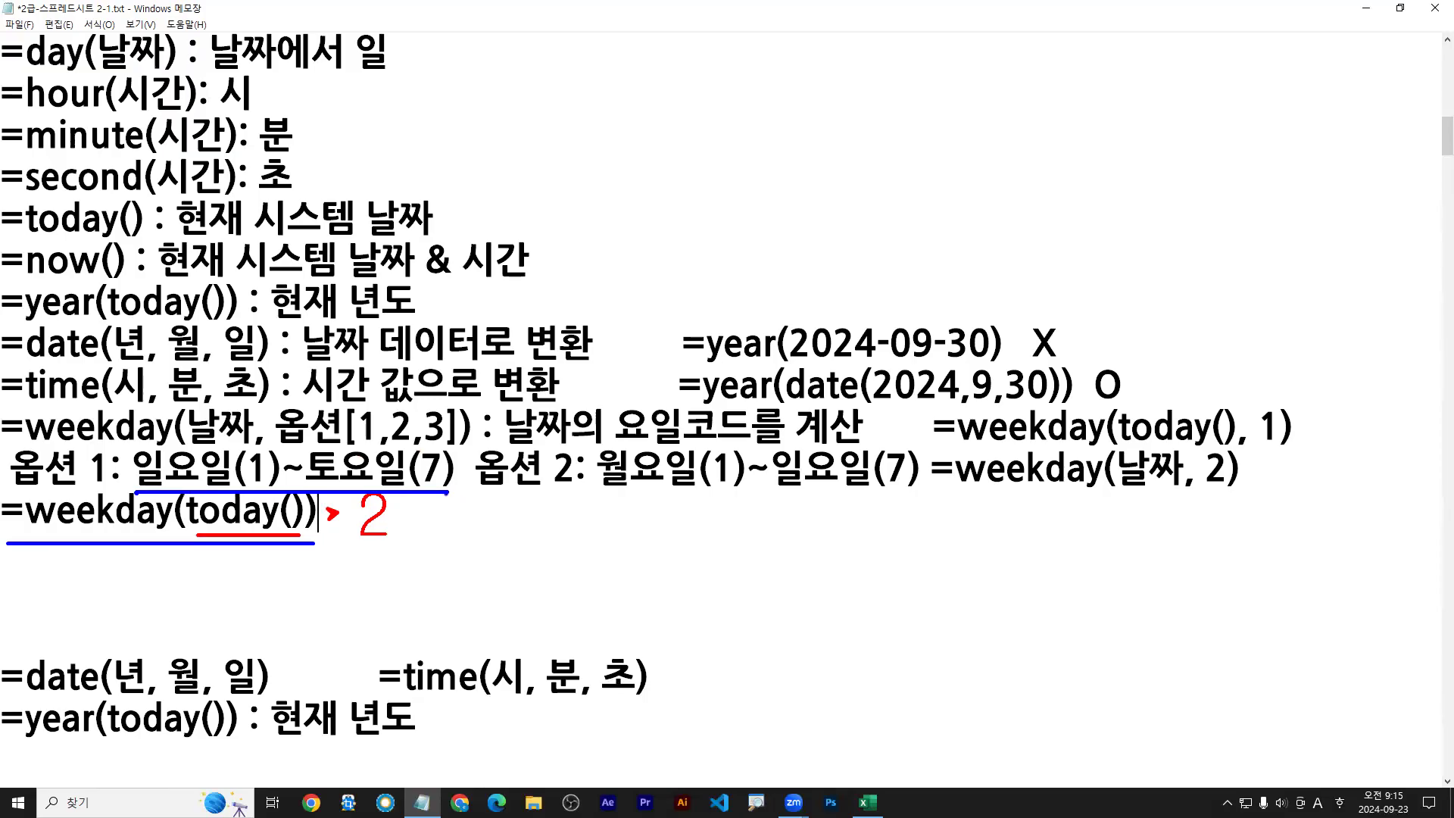
drag(360, 444, 372, 445)
key(Escape)
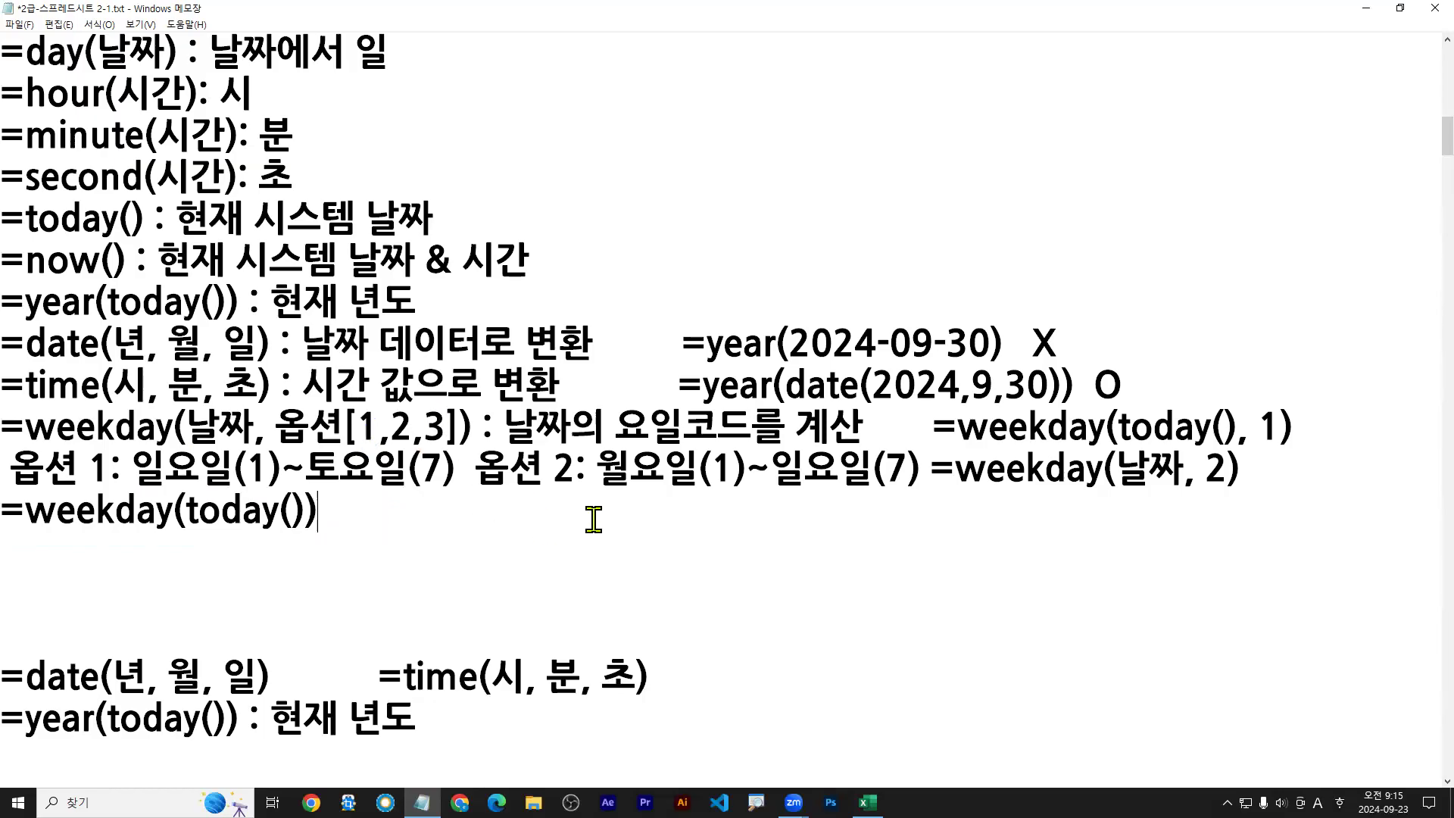
Step: Underline the 옵션 2 range in green, mark the 2 in the weekday option list, and clear the marks
key(g)
drag(481, 493, 912, 493)
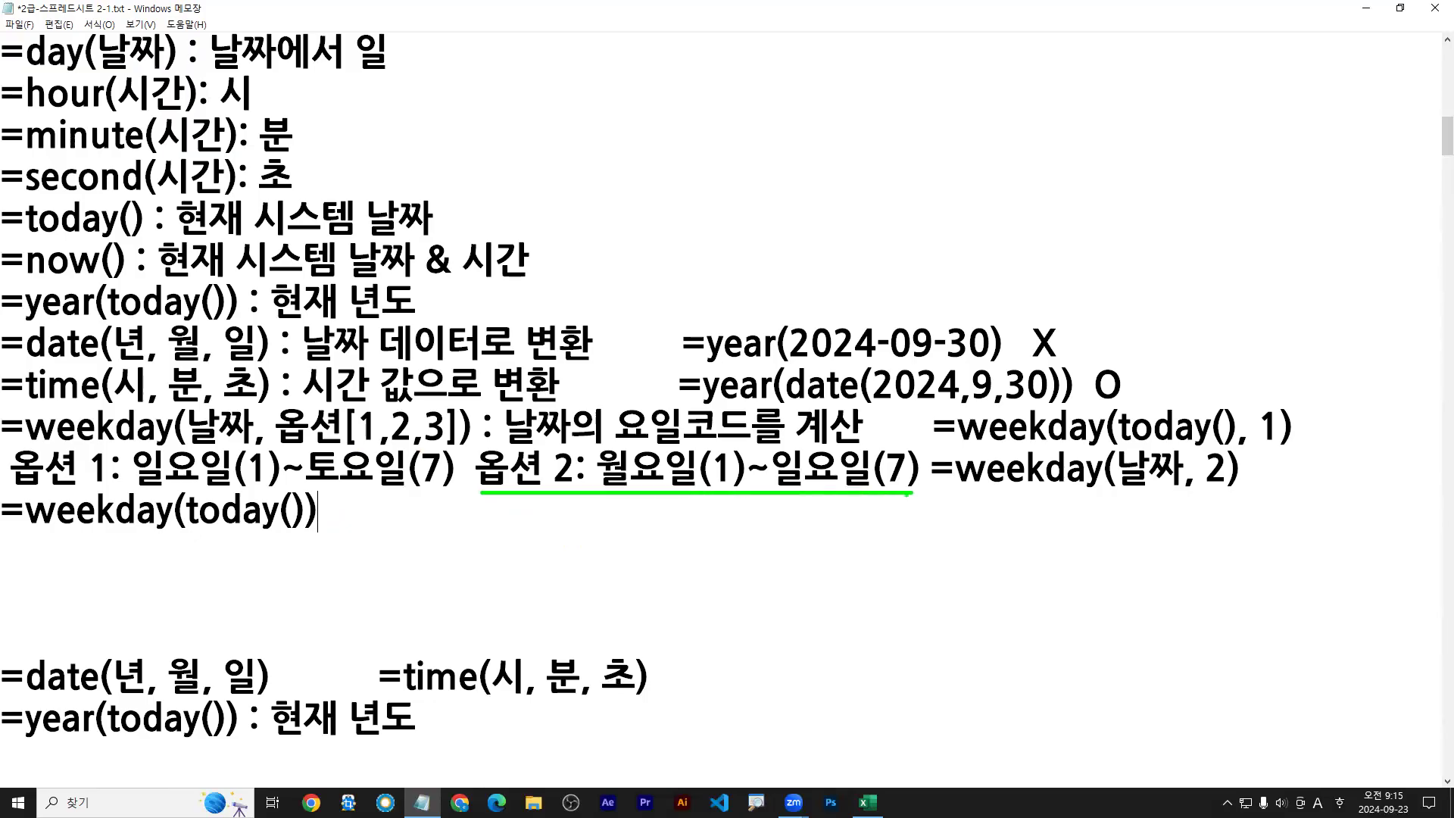
drag(390, 445, 413, 444)
key(Escape)
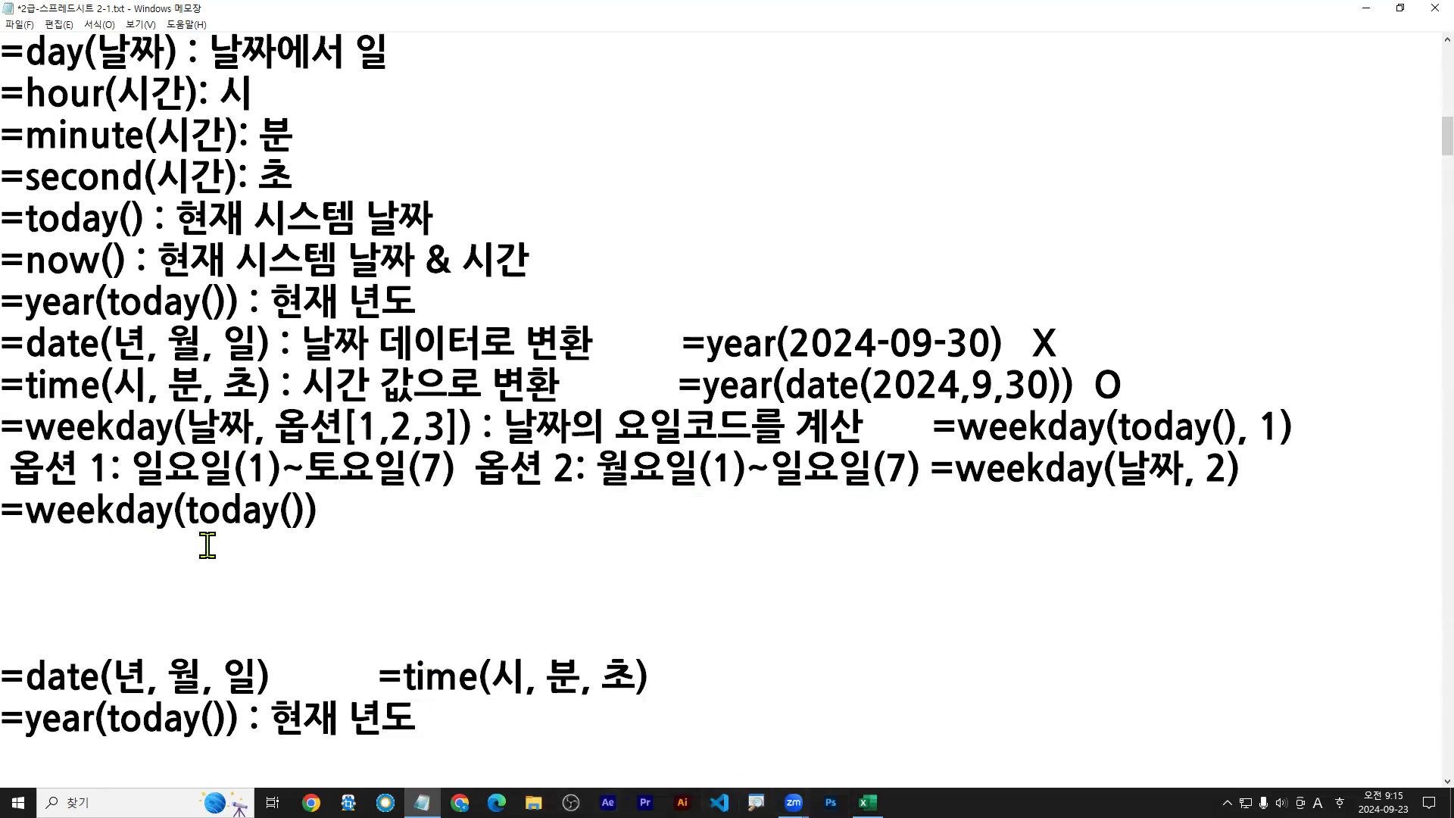
click(333, 516)
text(= 7)
key(BackSpace)
key(BackSpace)
key(BackSpace)
key(BackSpace)
Step: Copy the line =days(종료 날짜, 시작 날짜): 일수 차 to below the =weekday(today()) example, and indent that example slightly
scroll(413, 496, up, 2)
scroll(410, 480, up, 2)
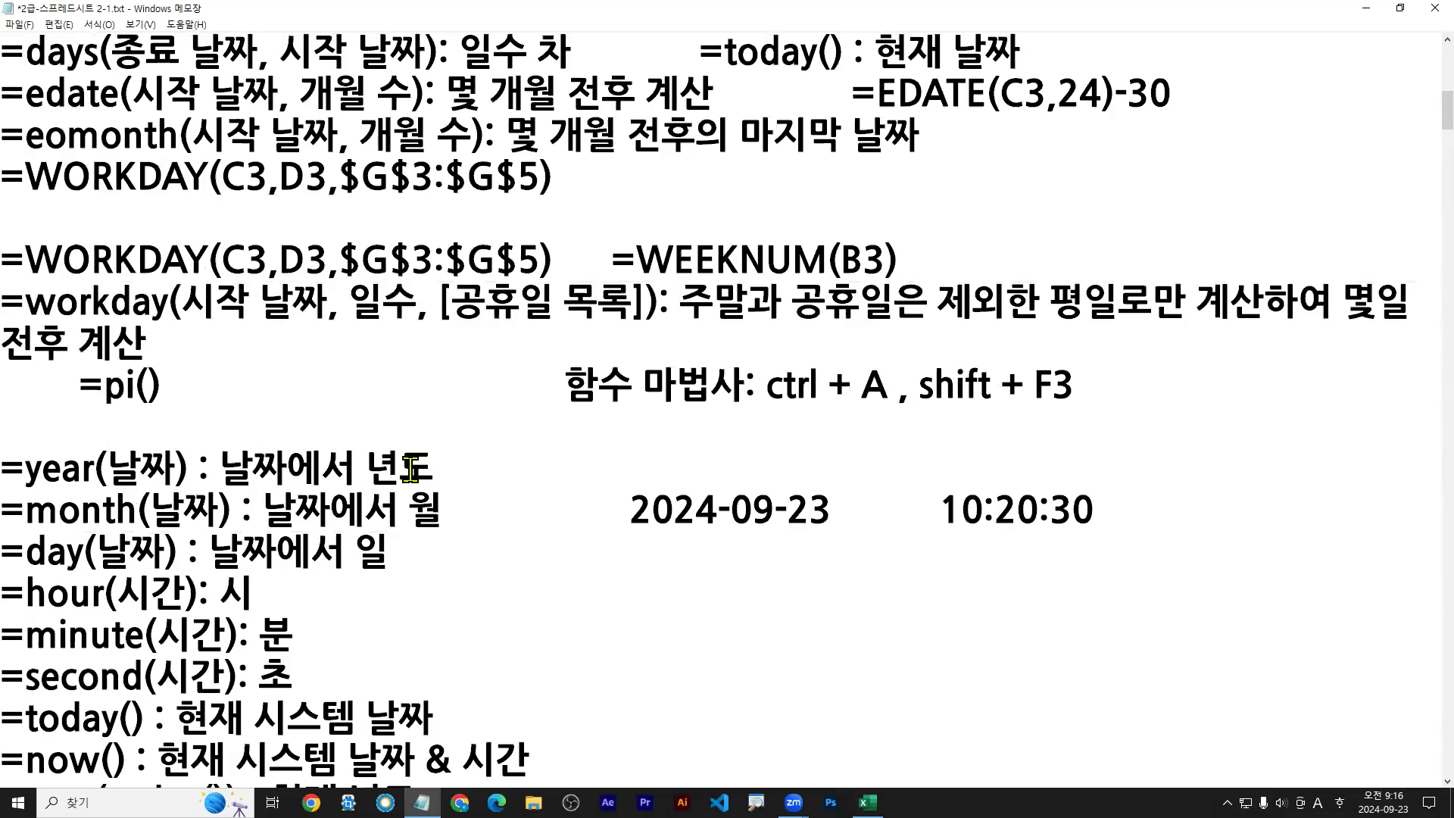
shift+click(573, 58)
key(ctrl+c)
scroll(566, 277, down, 3)
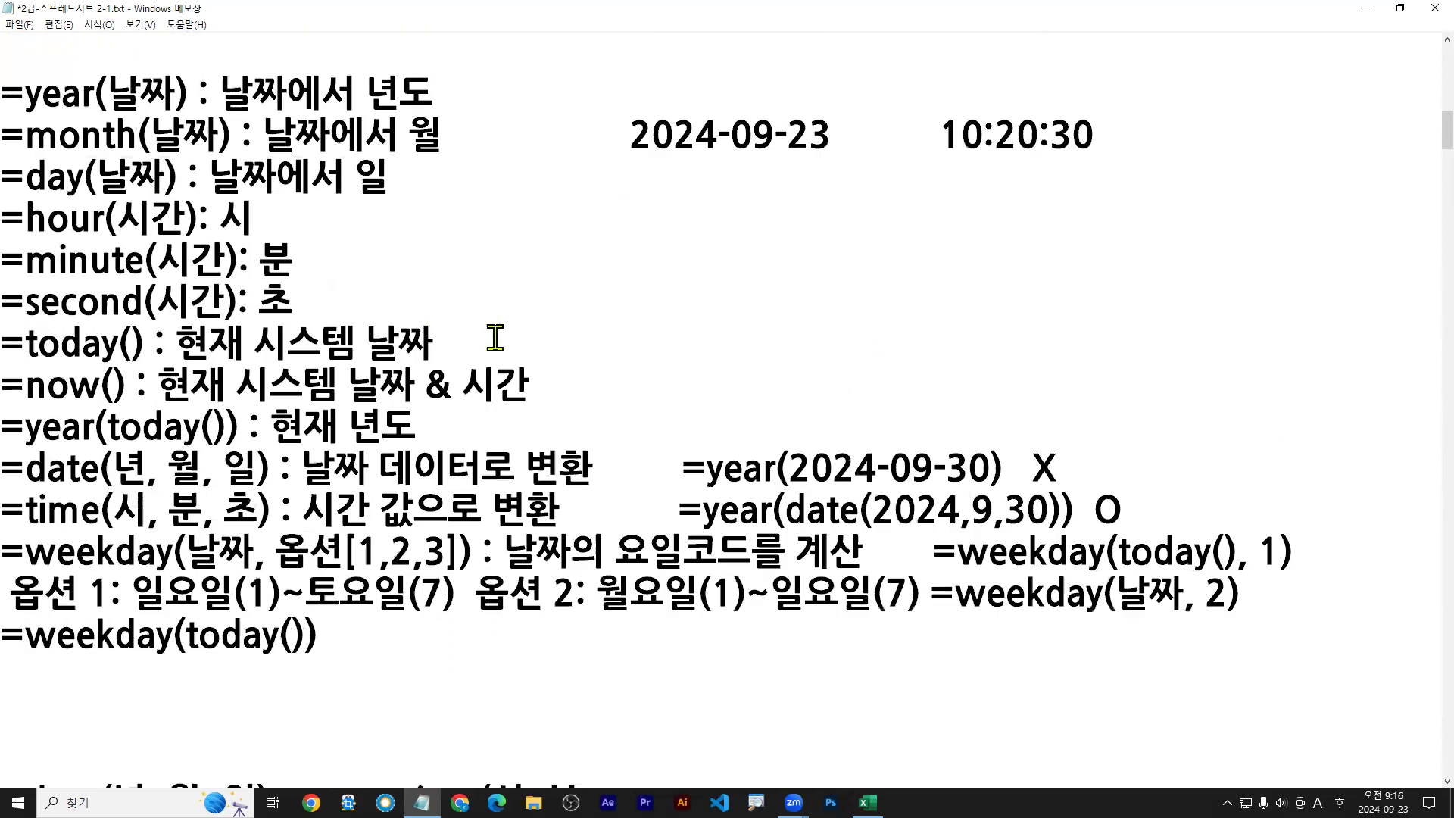
click(111, 686)
key(ctrl+v)
click(11, 639)
Step: Underline the copied days line's 종료 날짜 argument in green and its 시작 날짜 argument in red, and clear the marks
click(595, 679)
drag(118, 703, 425, 697)
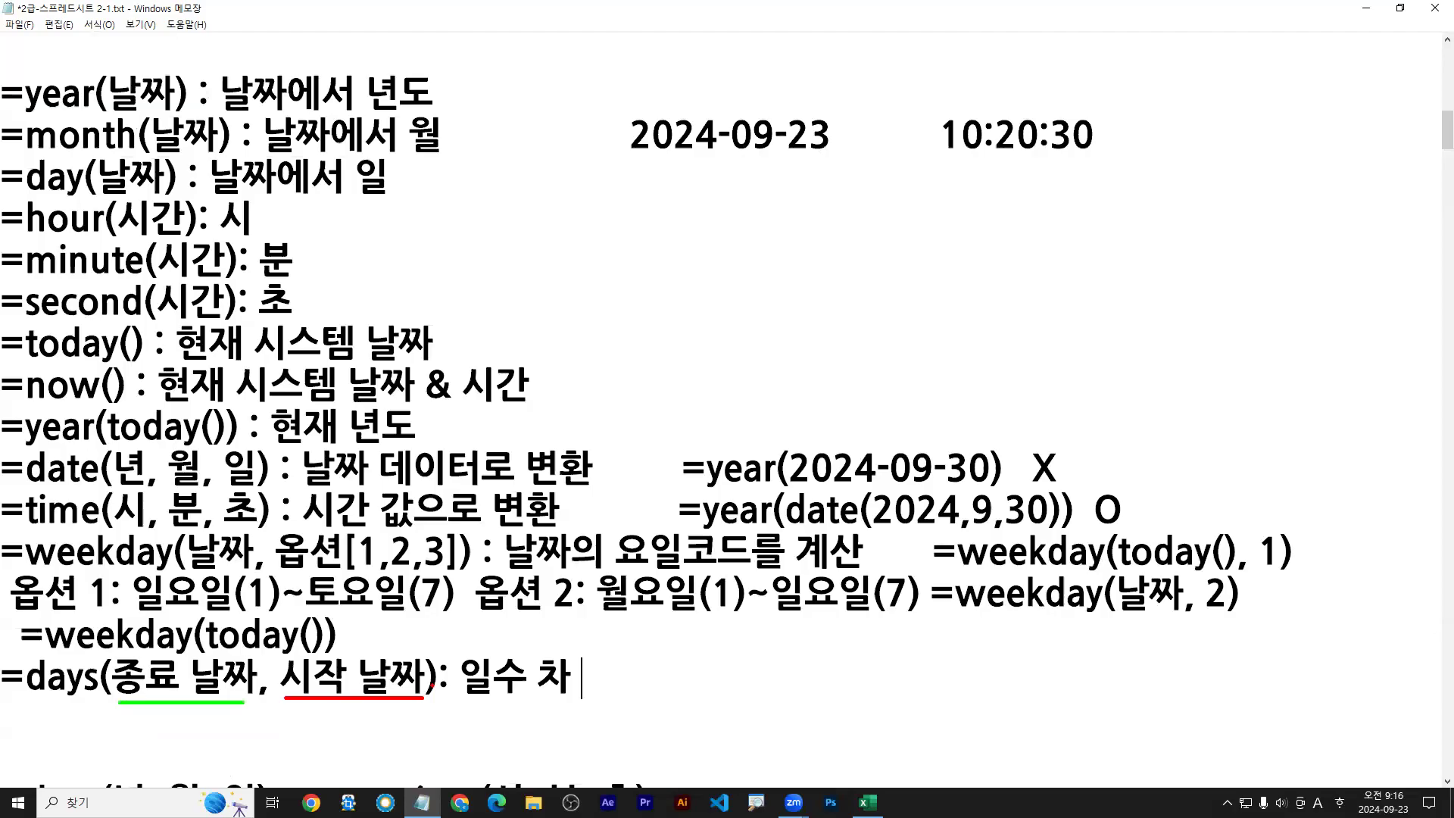
key(Escape)
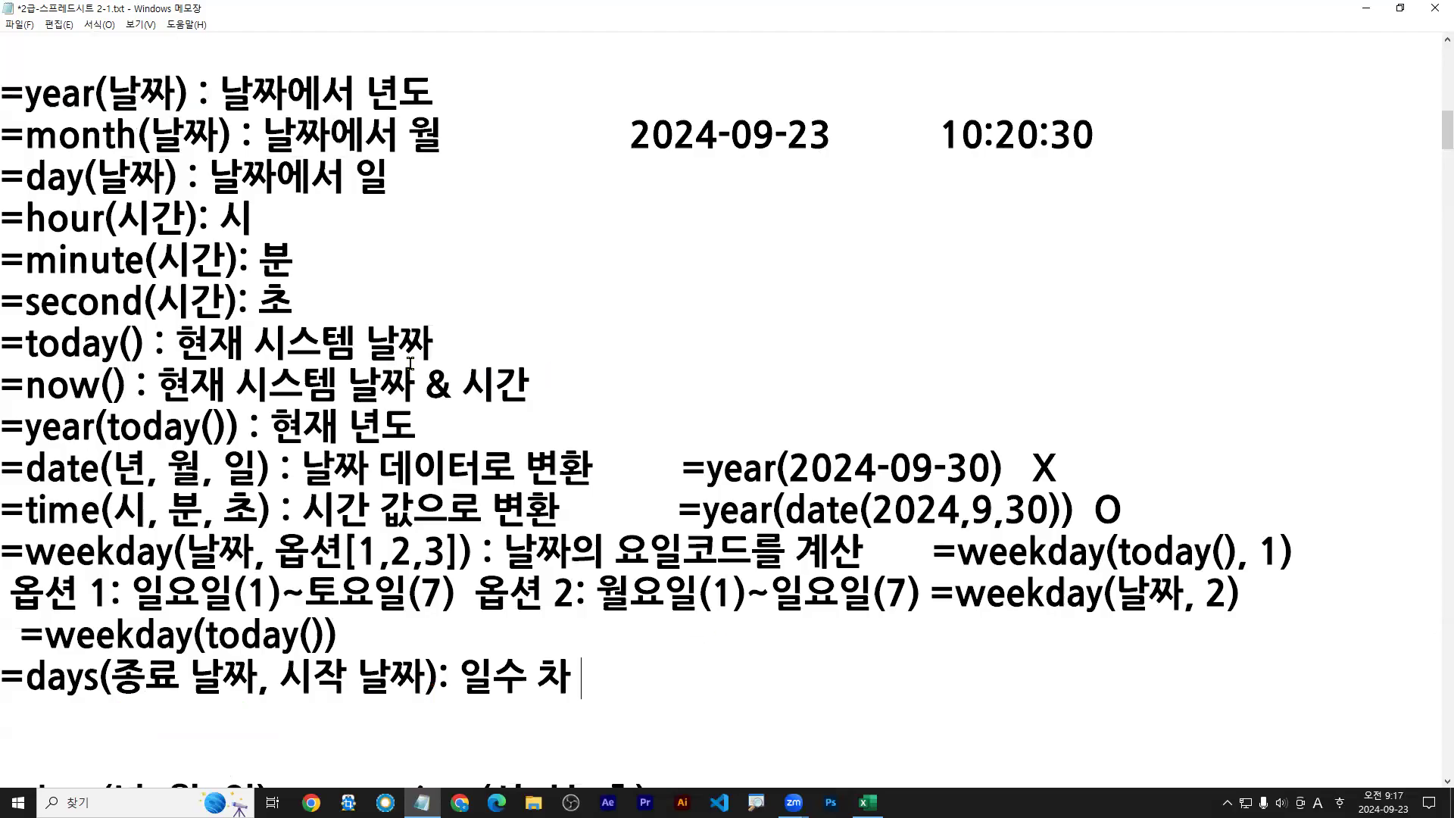
Step: Move the line =edate(시작 날짜, 개월 수): 몇 개월 전후 계산 from the upper notes to directly below the copied days line
scroll(451, 344, up, 1)
scroll(451, 344, up, 1)
scroll(264, 286, up, 2)
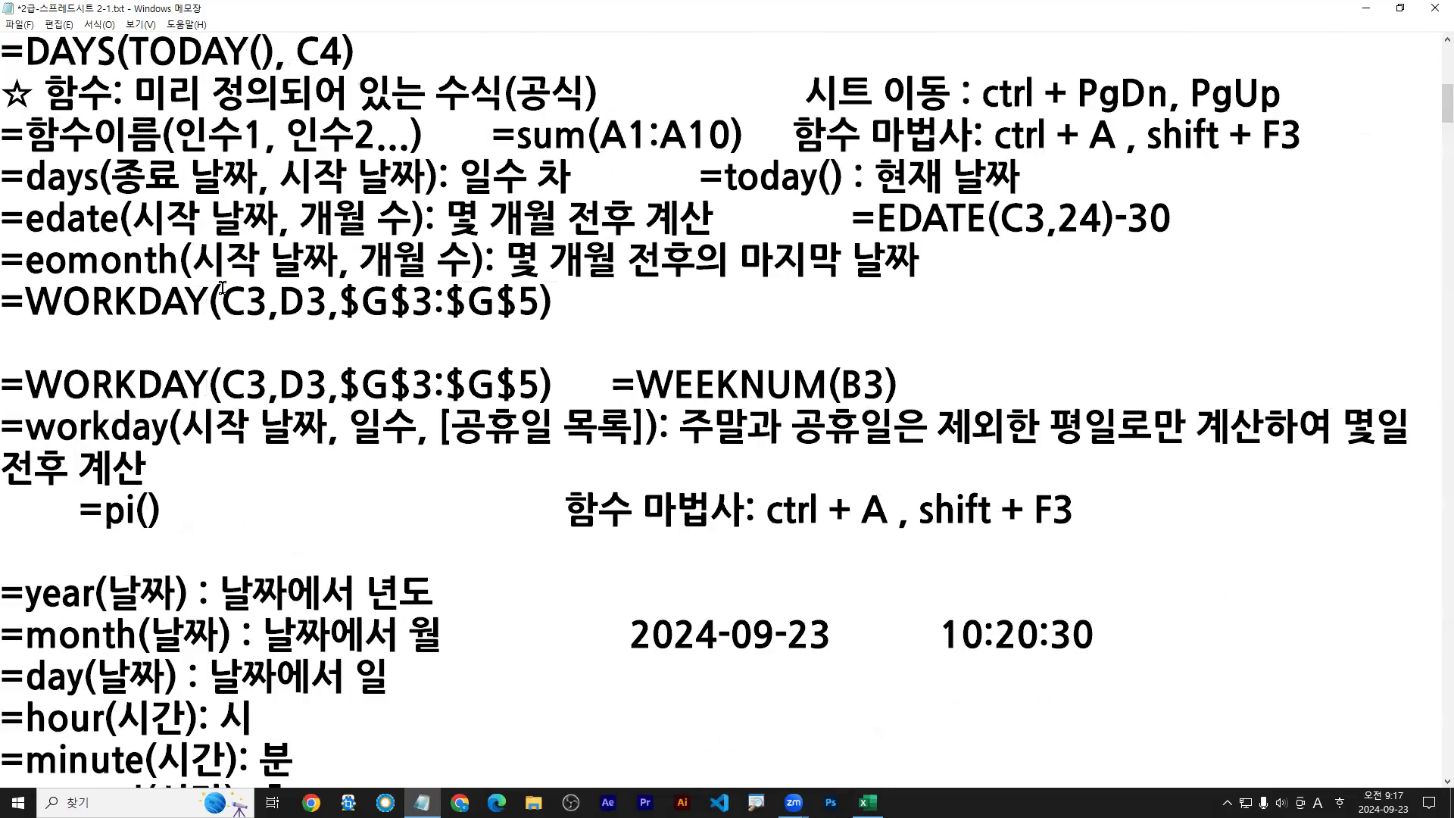
click(11, 219)
shift+click(725, 222)
key(ctrl+c)
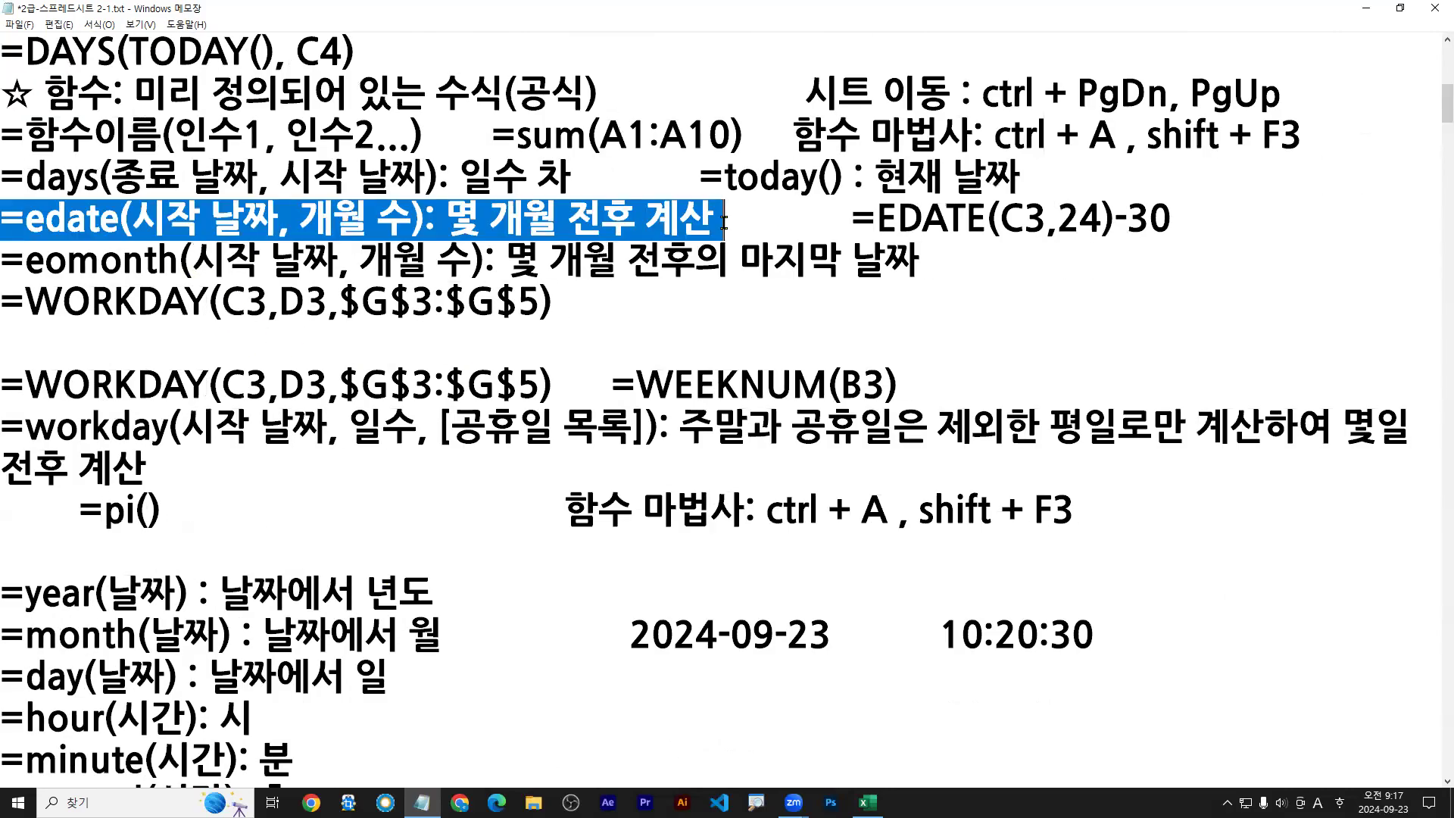
key(Delete)
scroll(667, 369, up, 7)
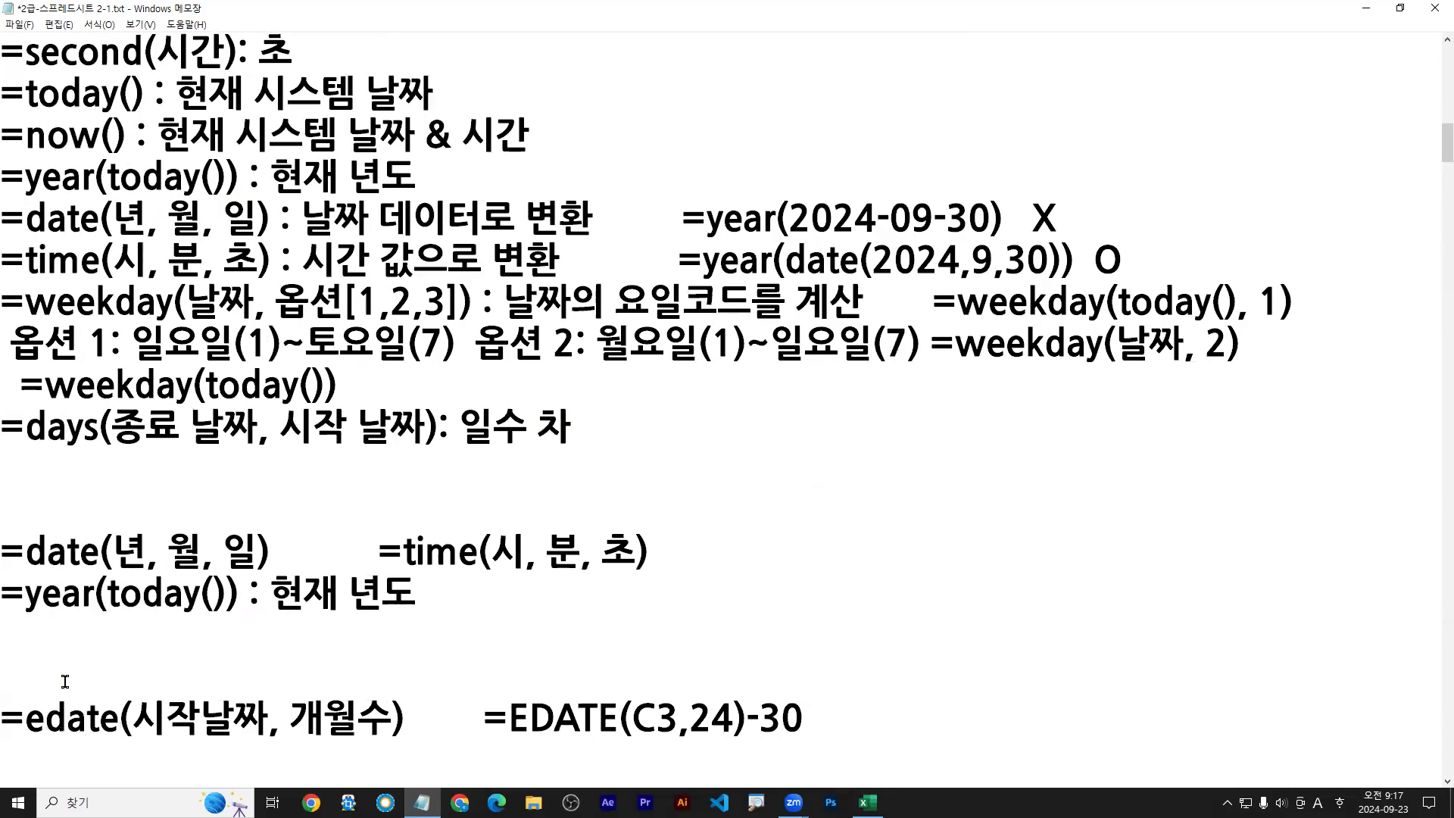
click(11, 458)
key(ctrl+v)
key(Return)
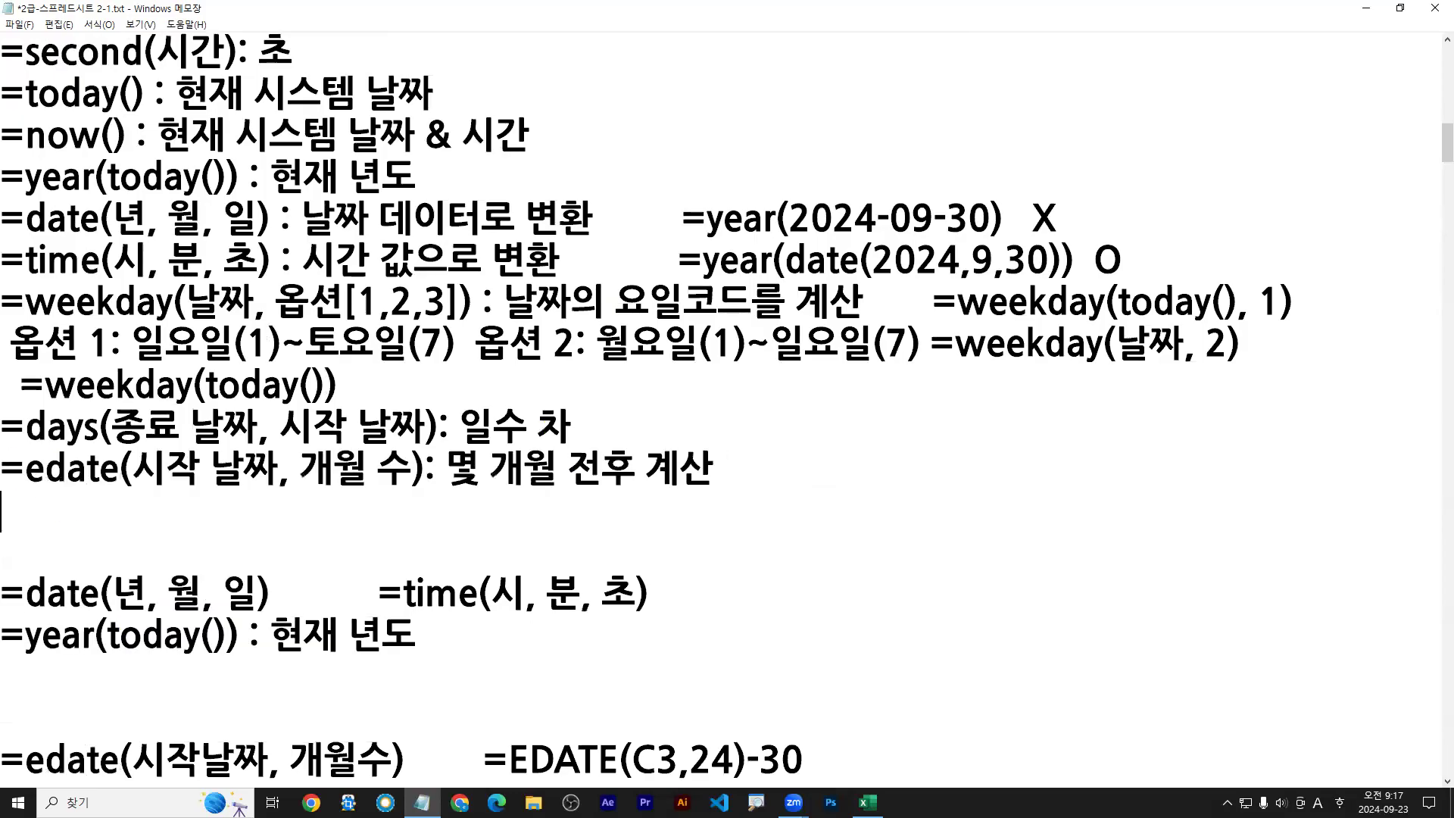
Step: Delete the =weekday(today()) example together with its line
click(23, 387)
key(shift+End)
key(BackSpace)
key(BackSpace)
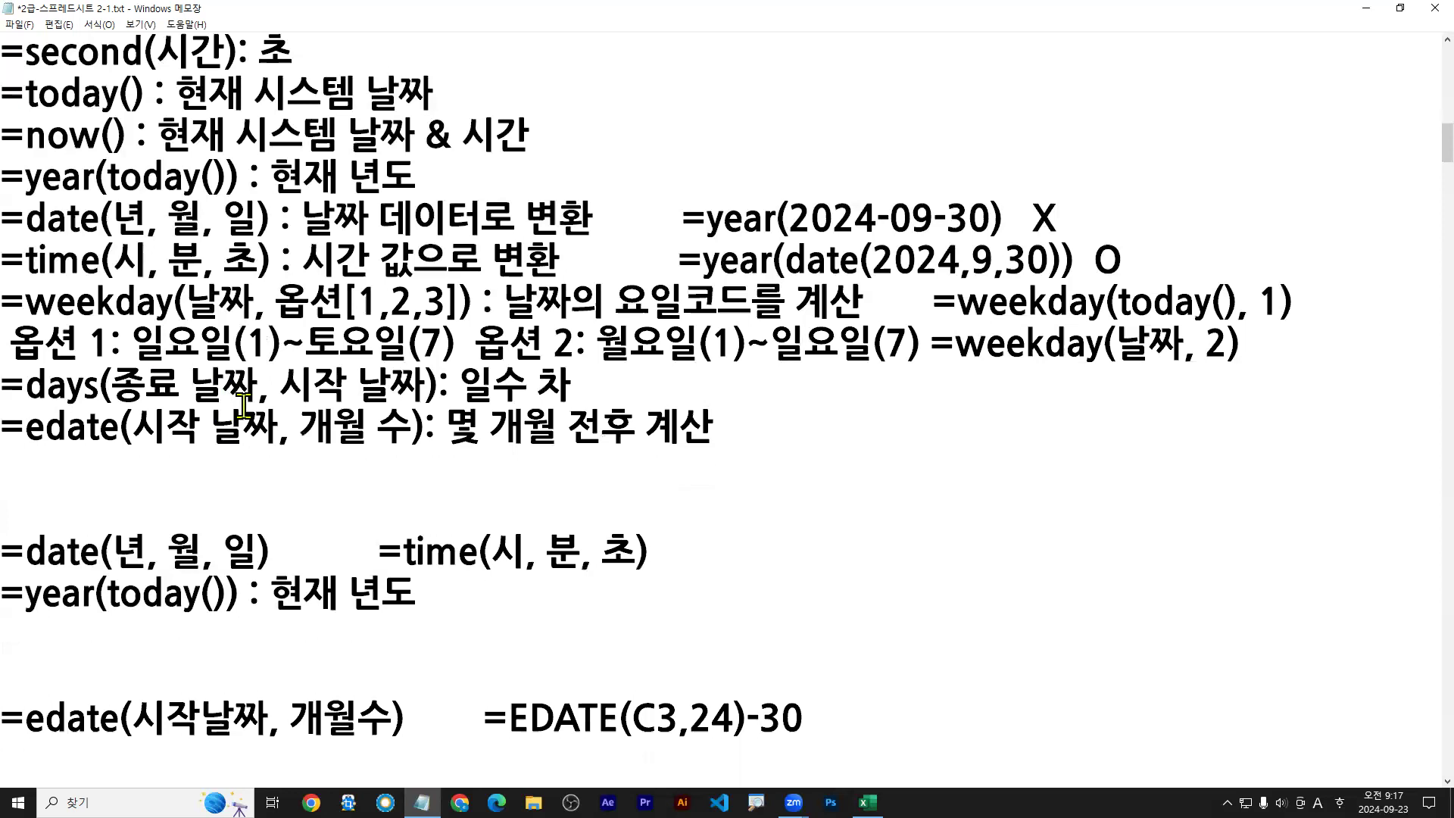
Step: Underline edate's 시작 날짜 in blue, 개월 수 in red and 몇 개월 전후 in green, write a red -3, and clear the annotations
drag(140, 451, 636, 456)
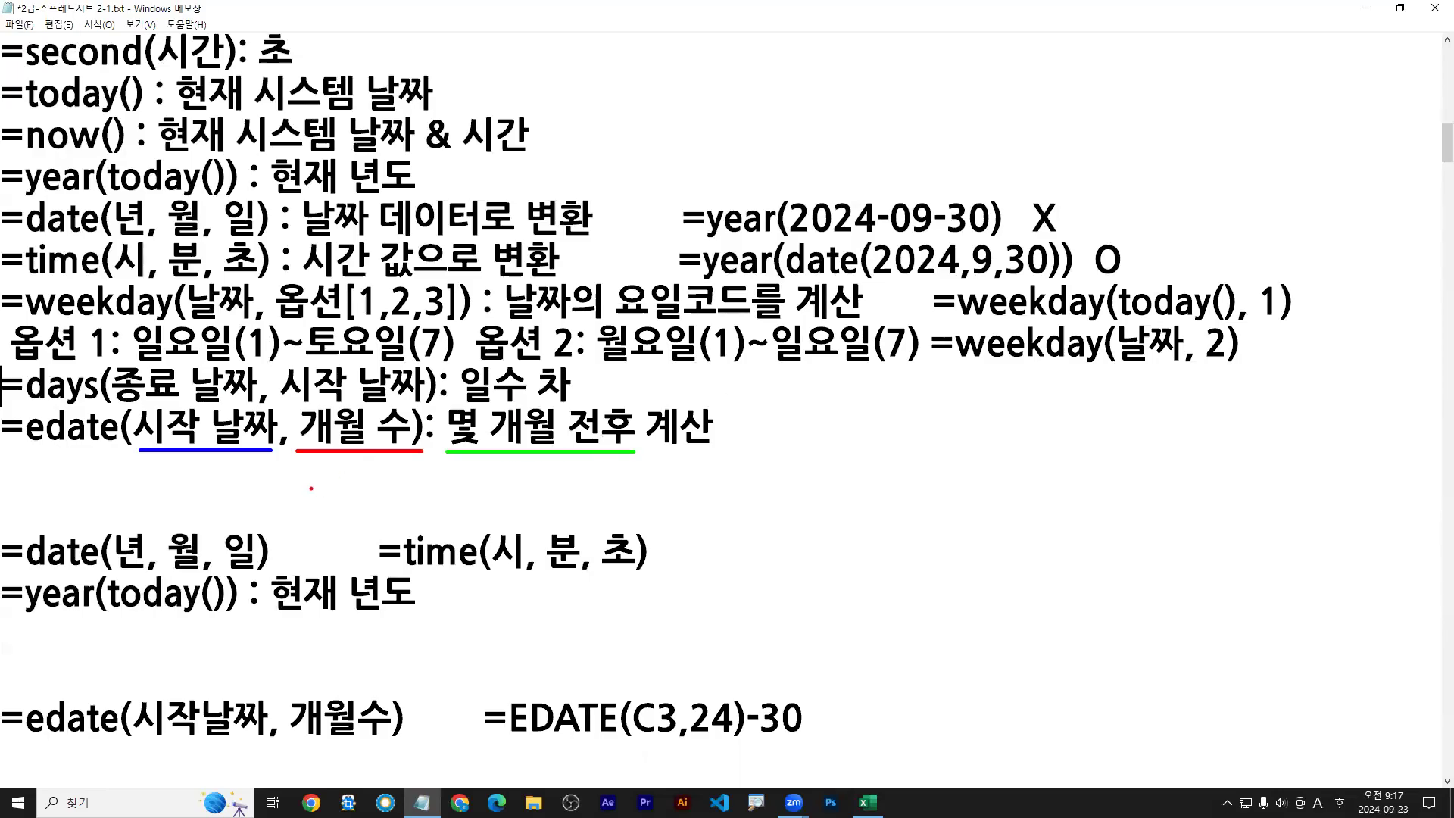
drag(353, 473, 348, 490)
drag(329, 478, 347, 478)
drag(141, 453, 271, 452)
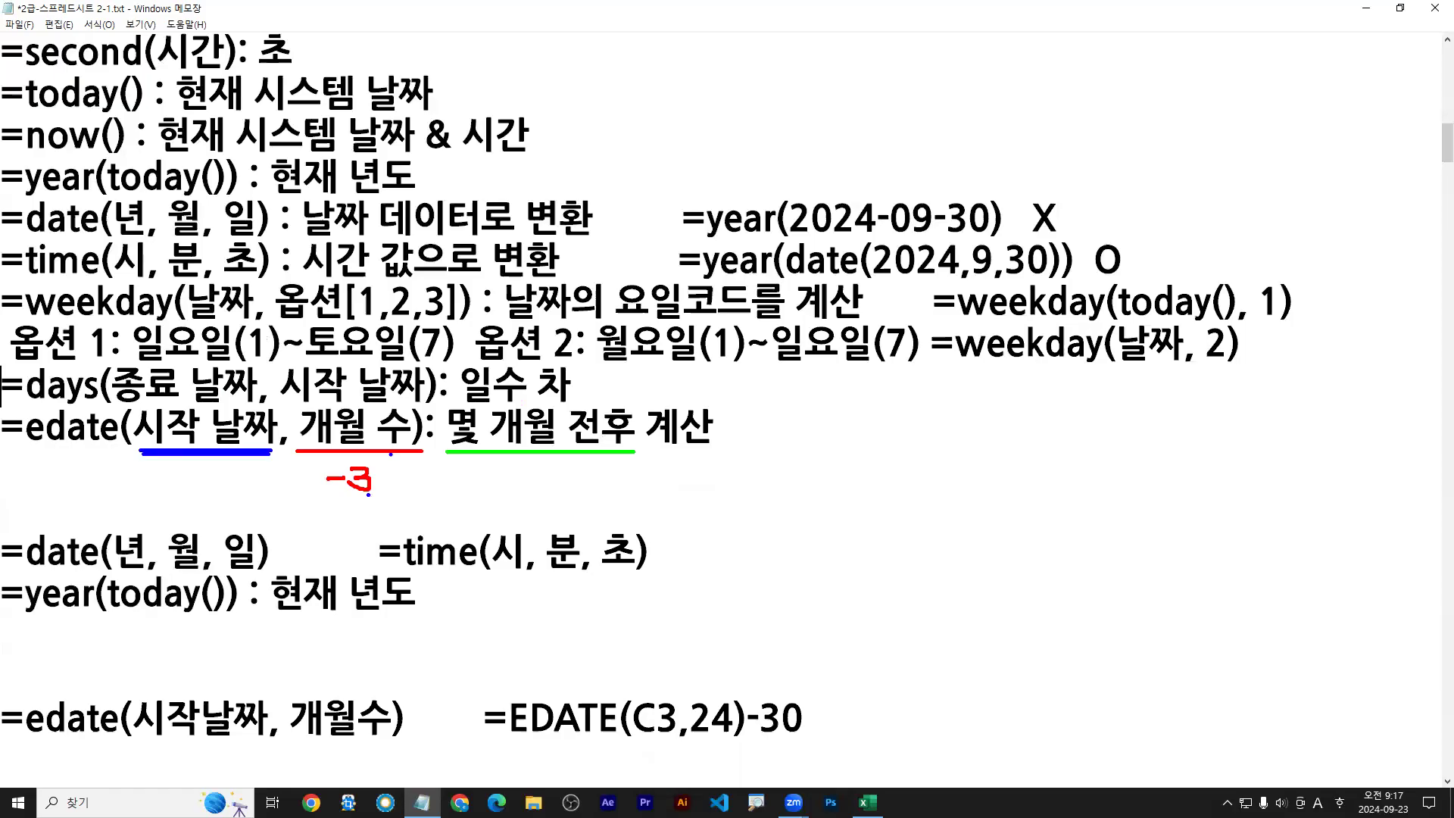
key(Escape)
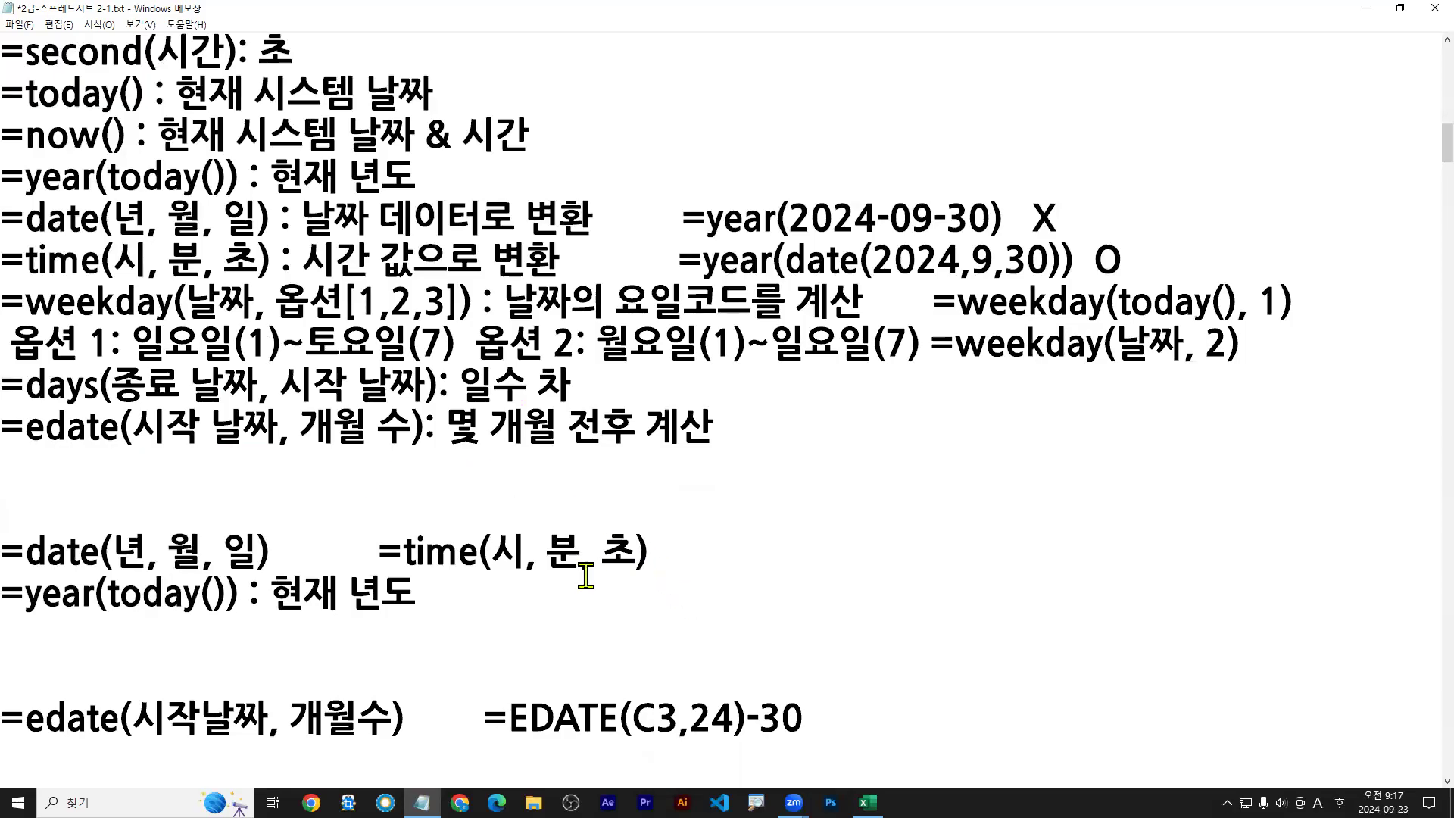
Step: Move the line =eomonth(시작 날짜, 개월 수): 몇 개월 전후의 마지막 날짜 from the upper notes to directly below the edate line
scroll(25, 428, up, 6)
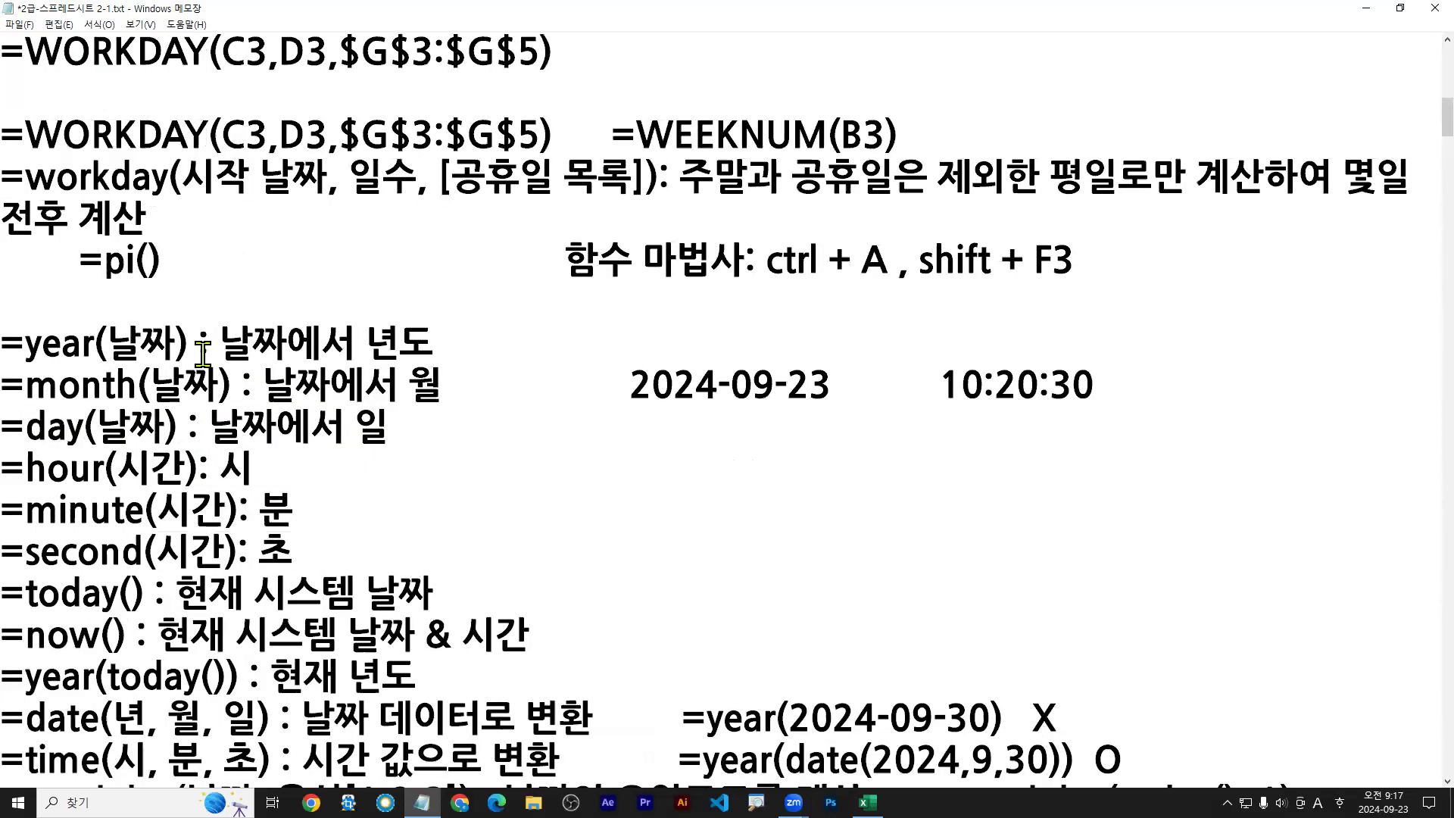
click(25, 259)
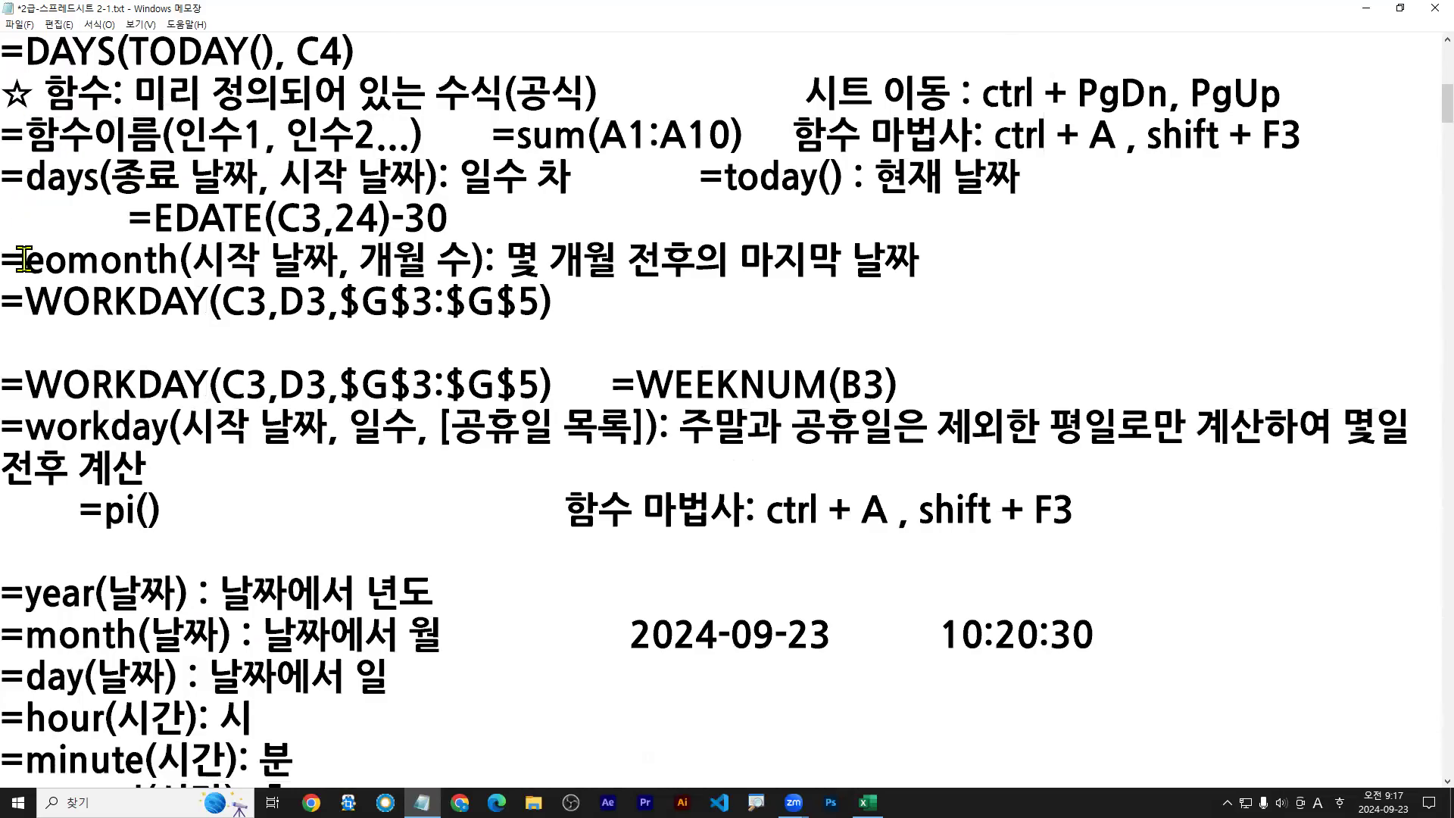
shift+click(939, 256)
key(ctrl+c)
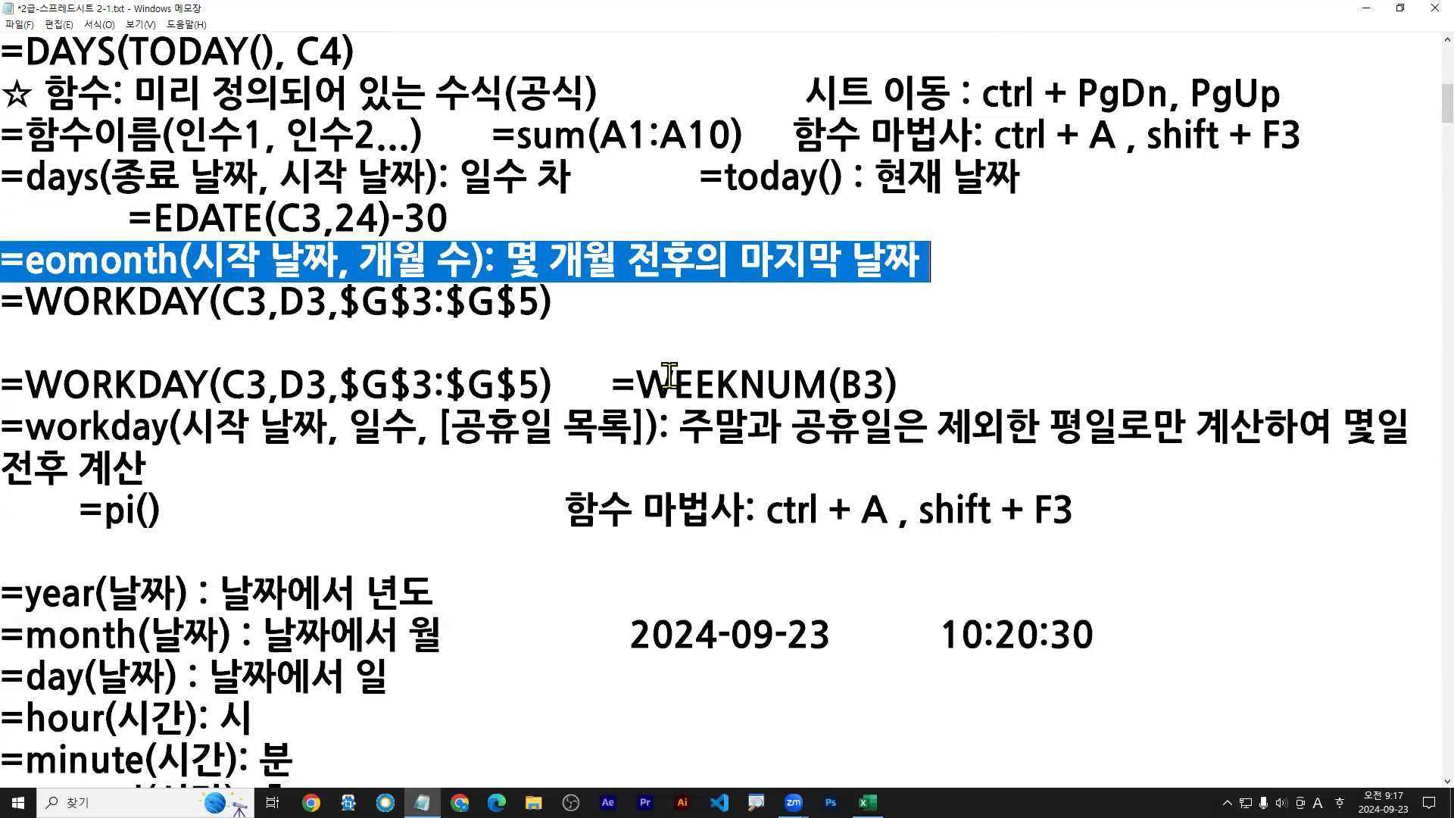
key(Delete)
scroll(441, 460, down, 3)
scroll(440, 460, down, 3)
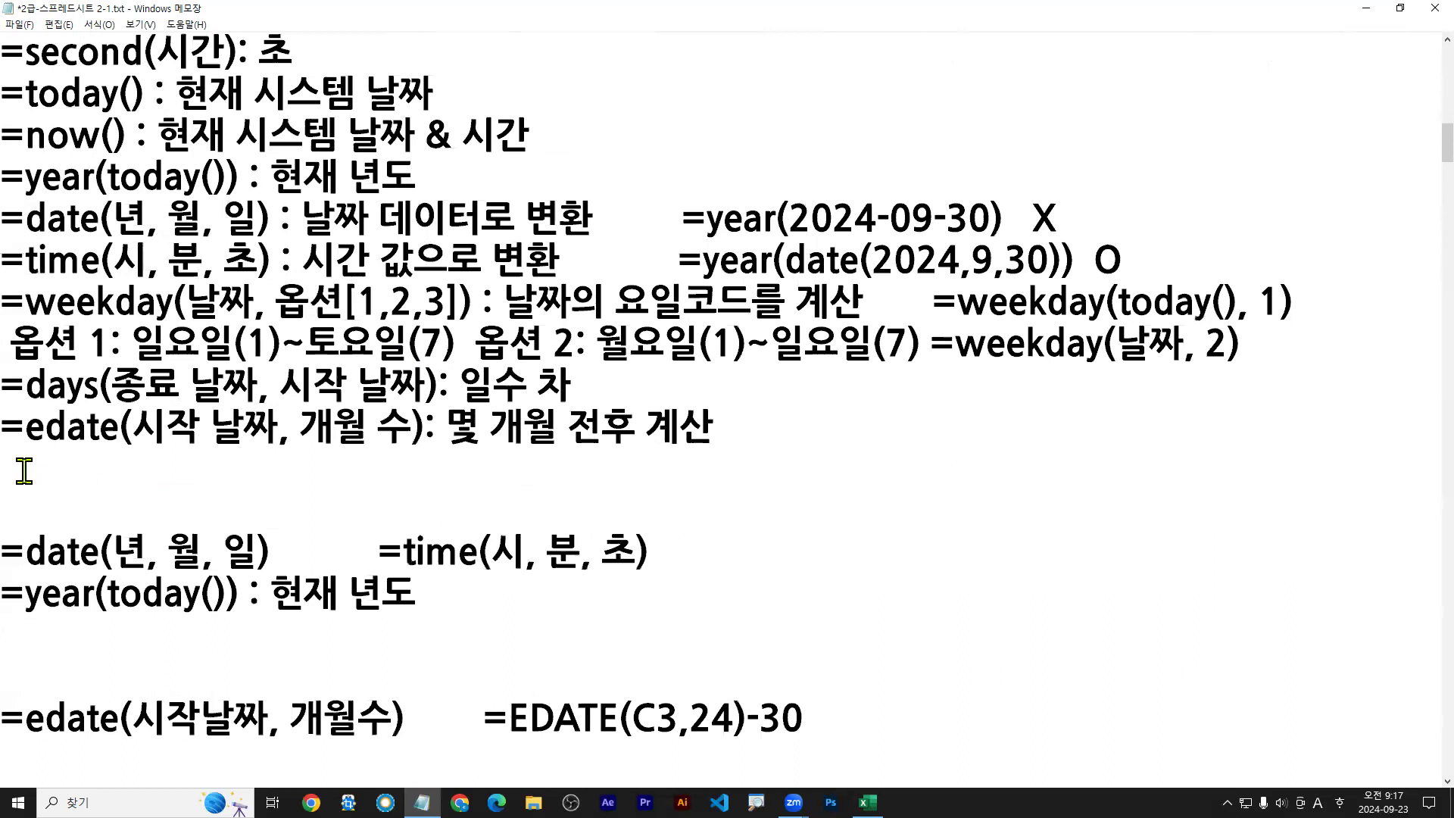
key(ctrl+v)
key(Return)
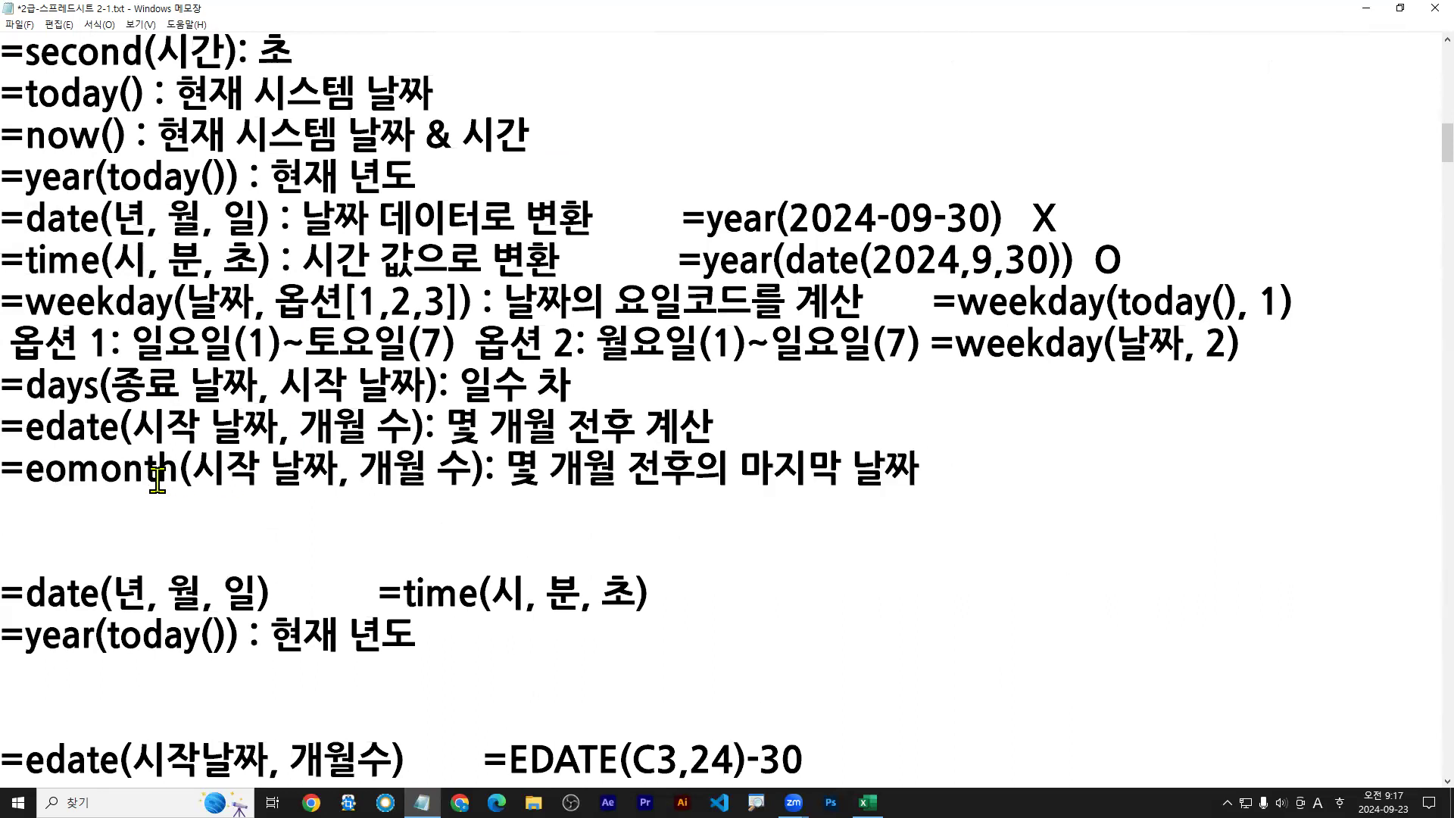
Step: Underline the eomonth syntax with the screen pen, clear the mark, and add the indented note End of Month below it
drag(5, 498, 511, 495)
key(Escape)
text(End )
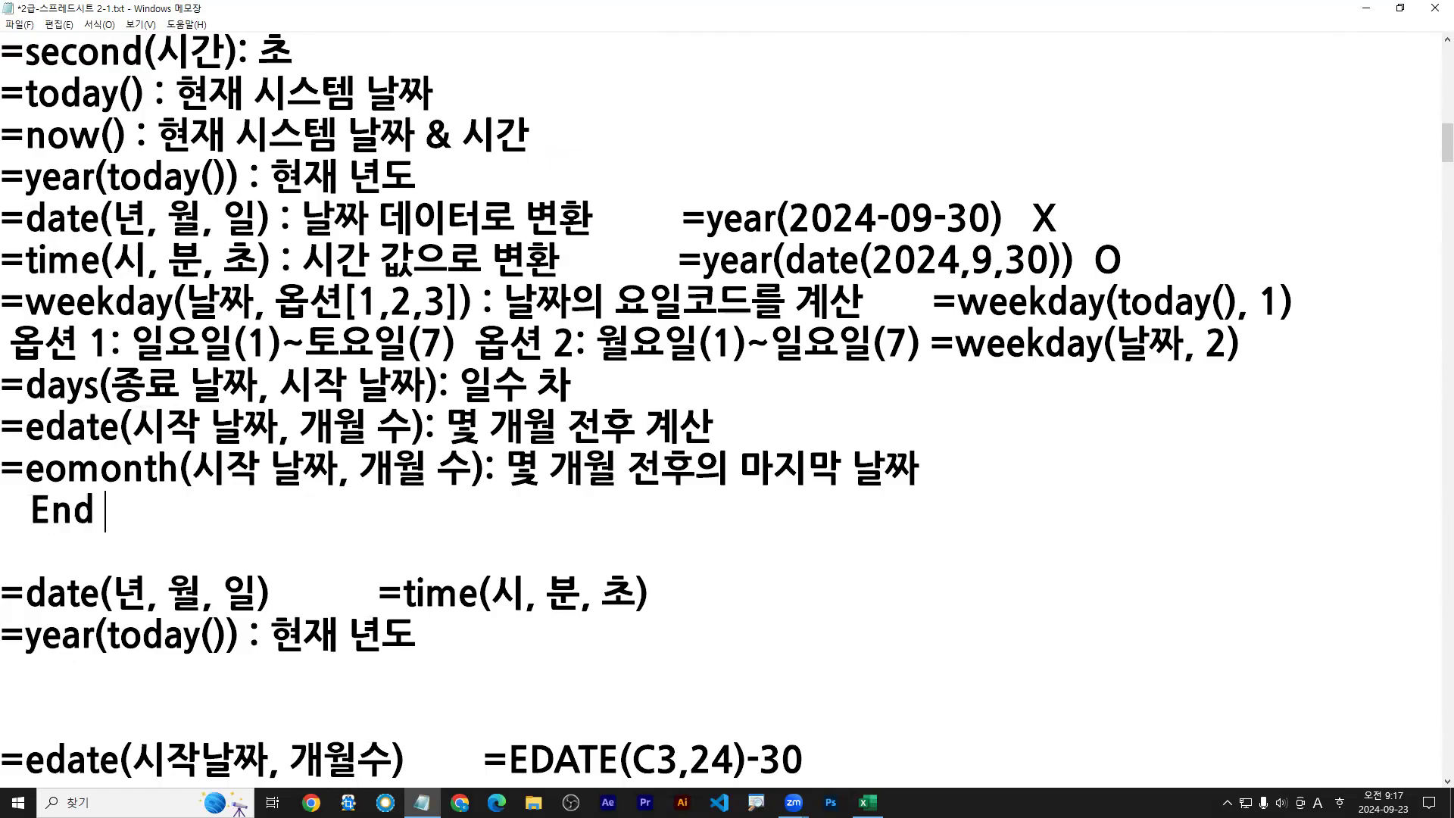
text(of Month)
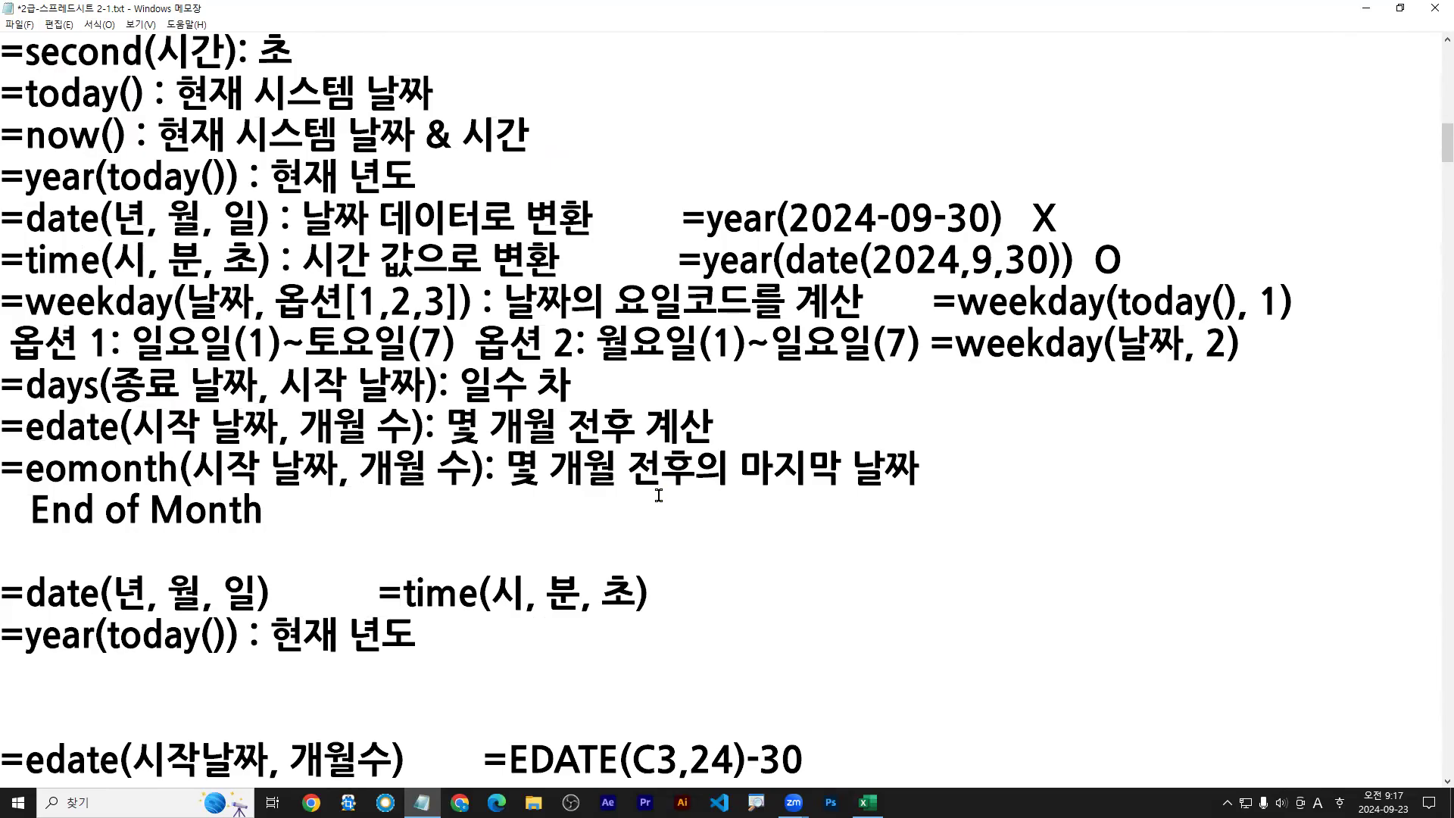
Step: Add the example =edate(today(), 3) after the edate description
click(738, 428)
text(=edate(today())
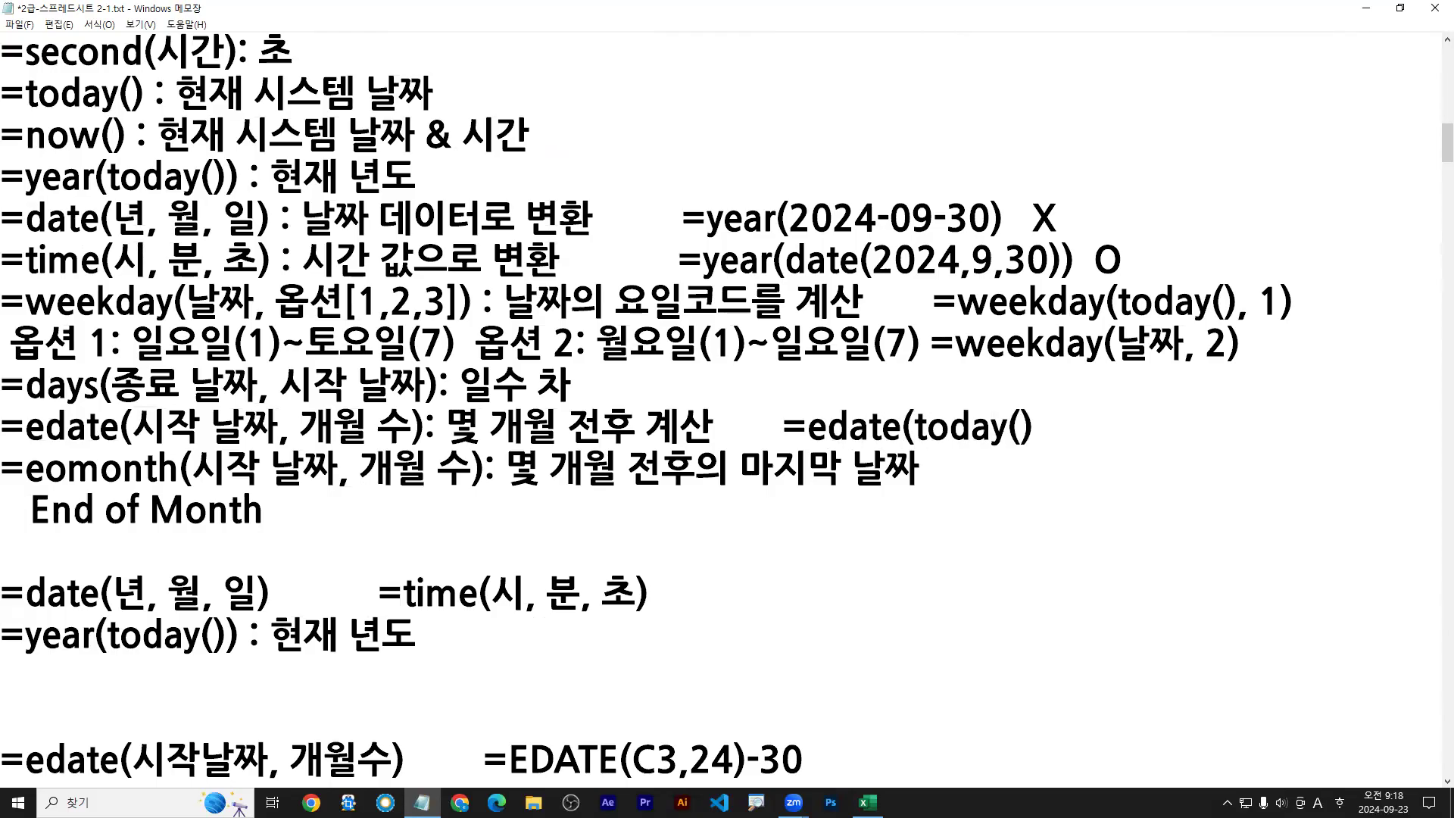
text(, 3))
Step: Mark the edate example with a blue arrow and a red underline under today(), clear the marks, and append -> 2024-12-23 to it
drag(718, 428, 765, 428)
drag(924, 445, 1028, 446)
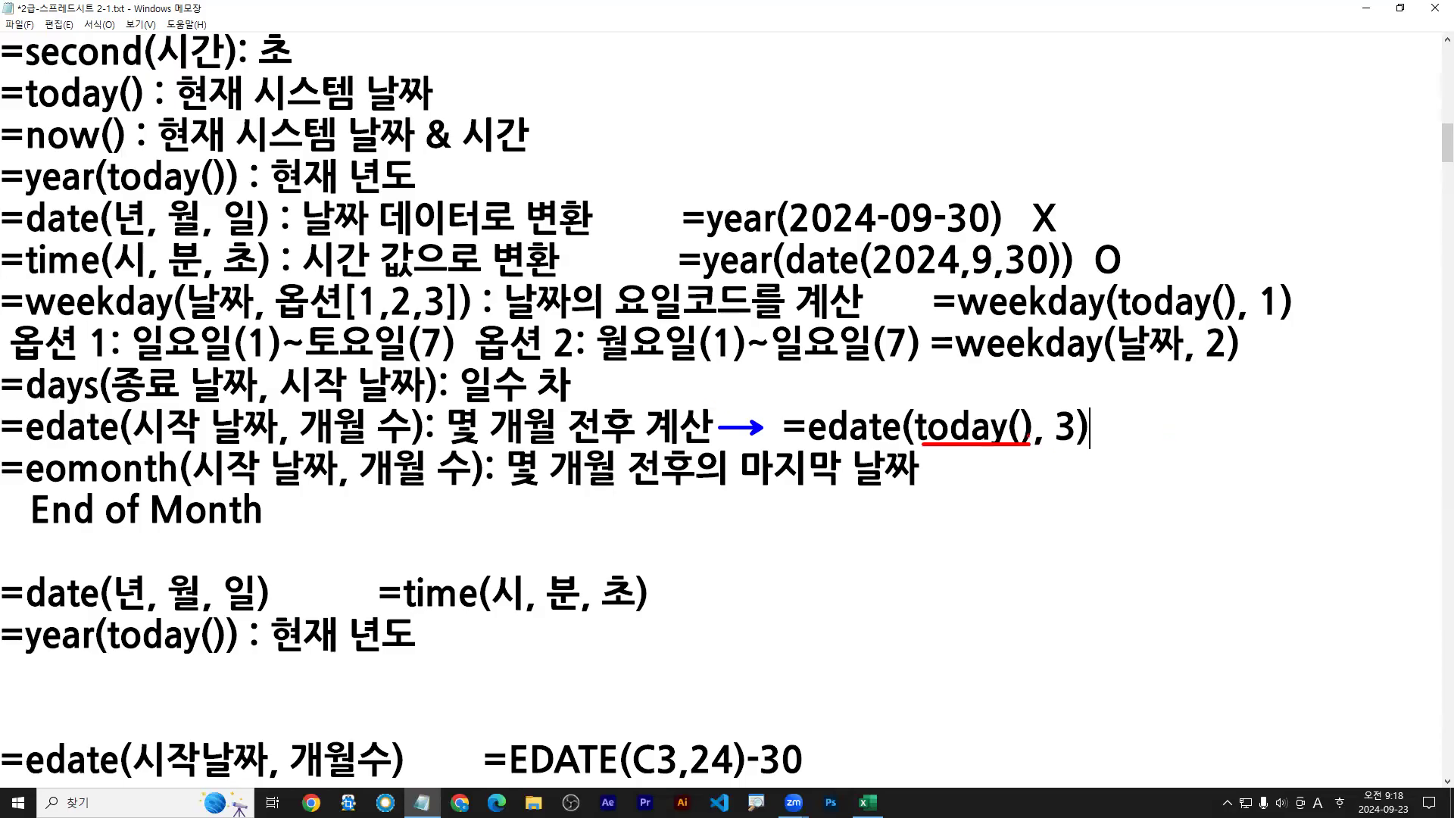
key(Escape)
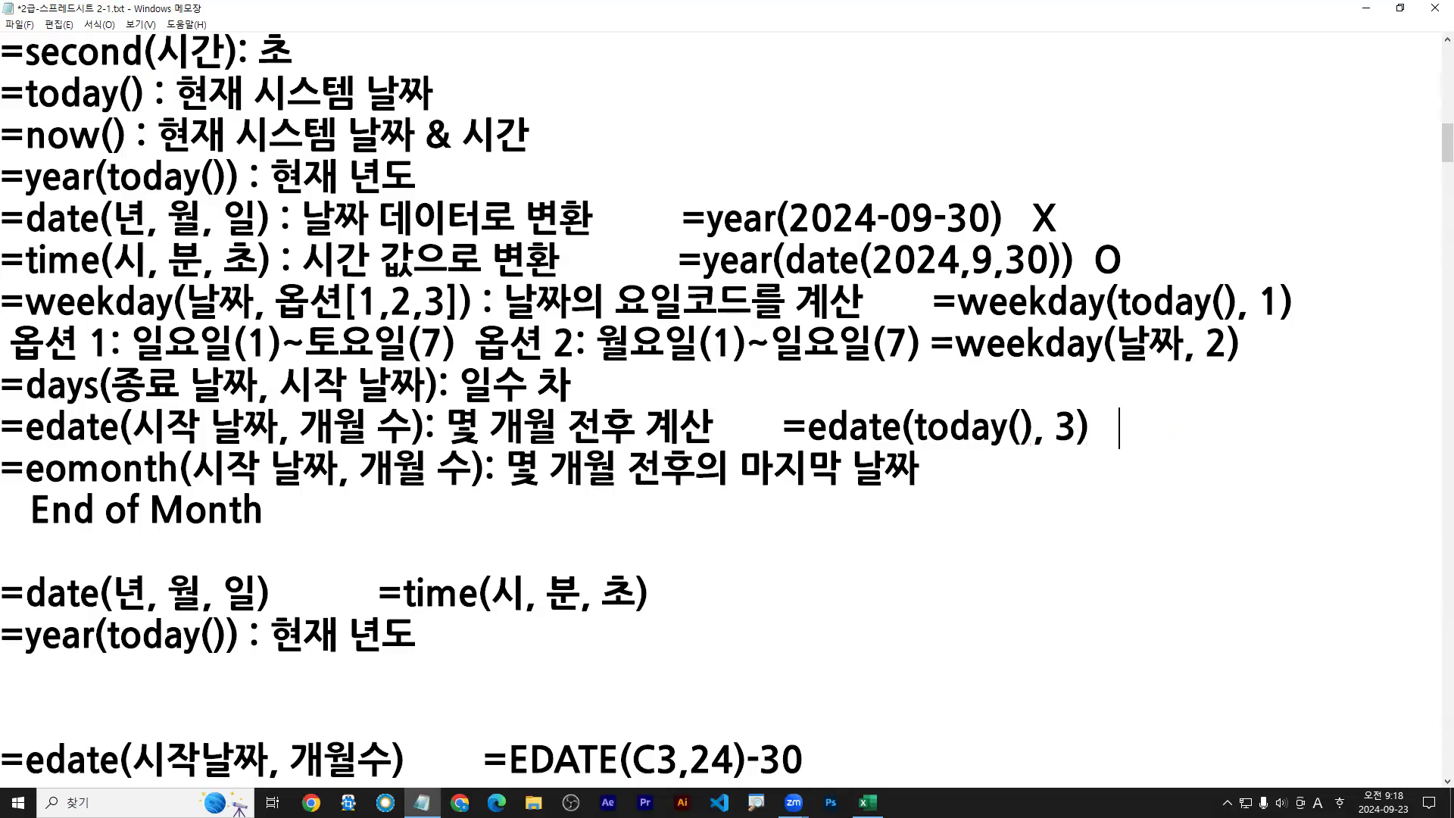
text(->  2024-12-)
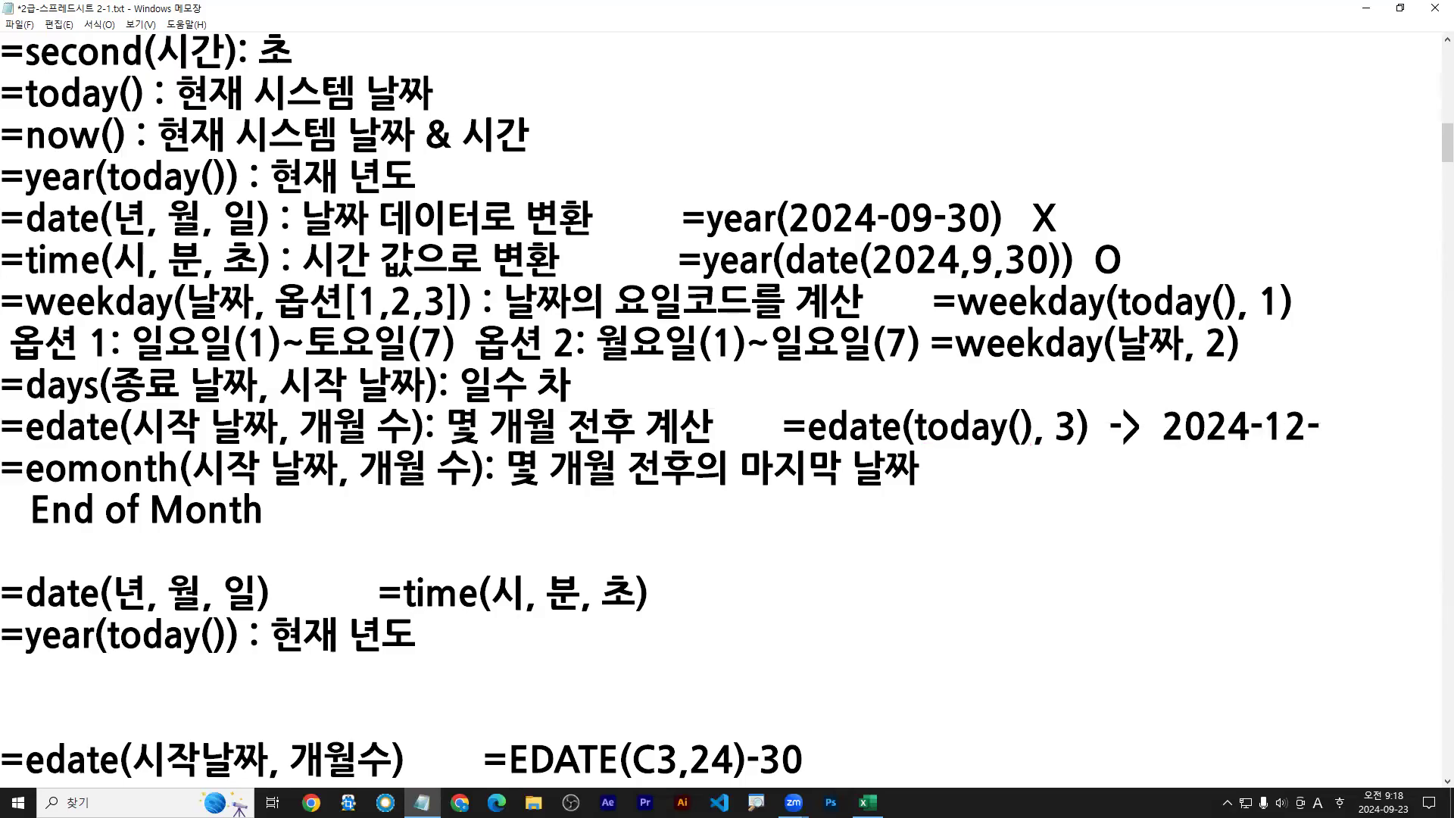
text(23)
Step: Copy the edate example to the end of the eomonth line and change it to =eomonth(today(), 3)
click(936, 476)
drag(777, 428, 1096, 437)
key(ctrl+c)
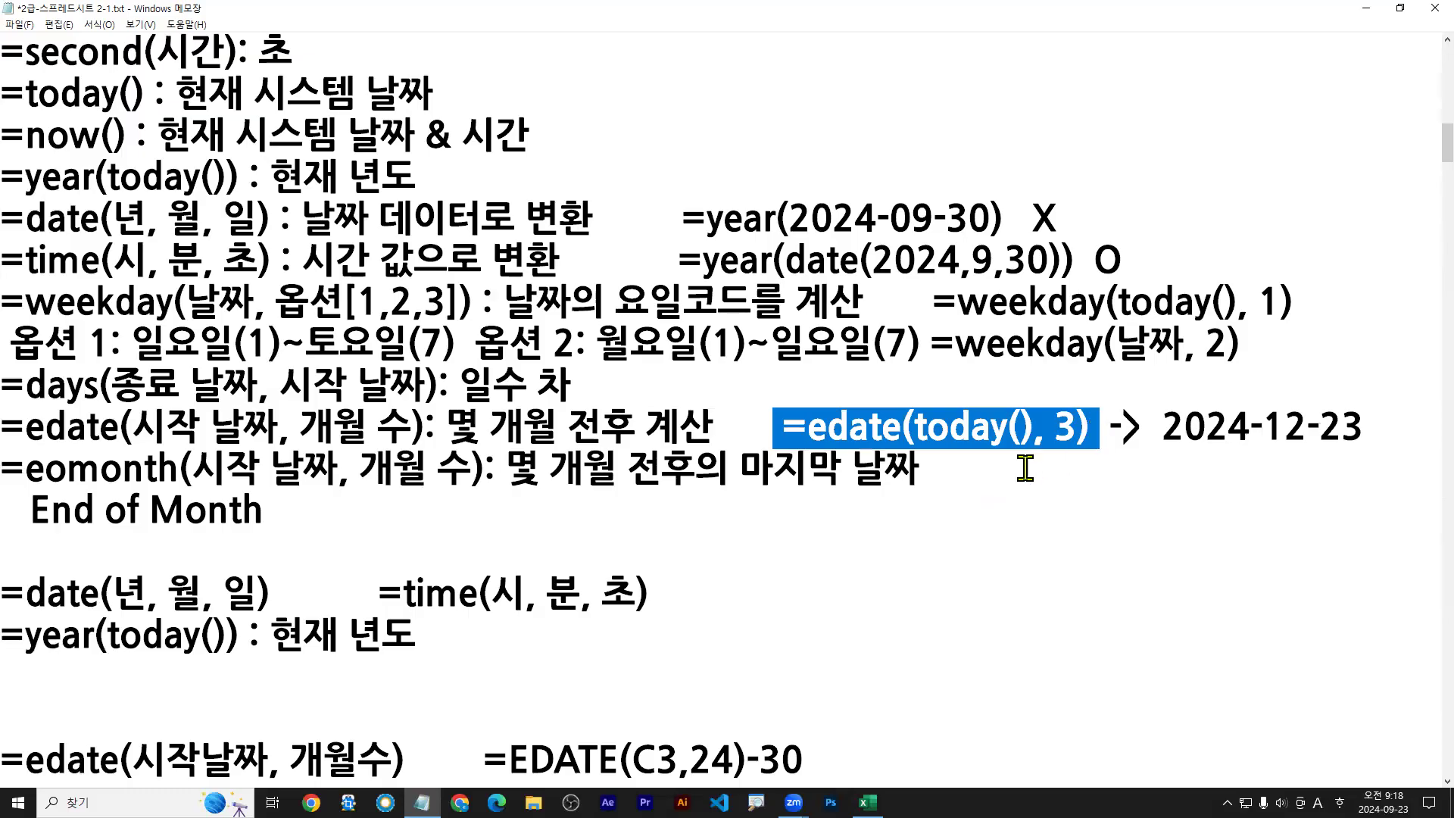
click(964, 470)
key(ctrl+v)
drag(1013, 475, 1091, 481)
text(omon)
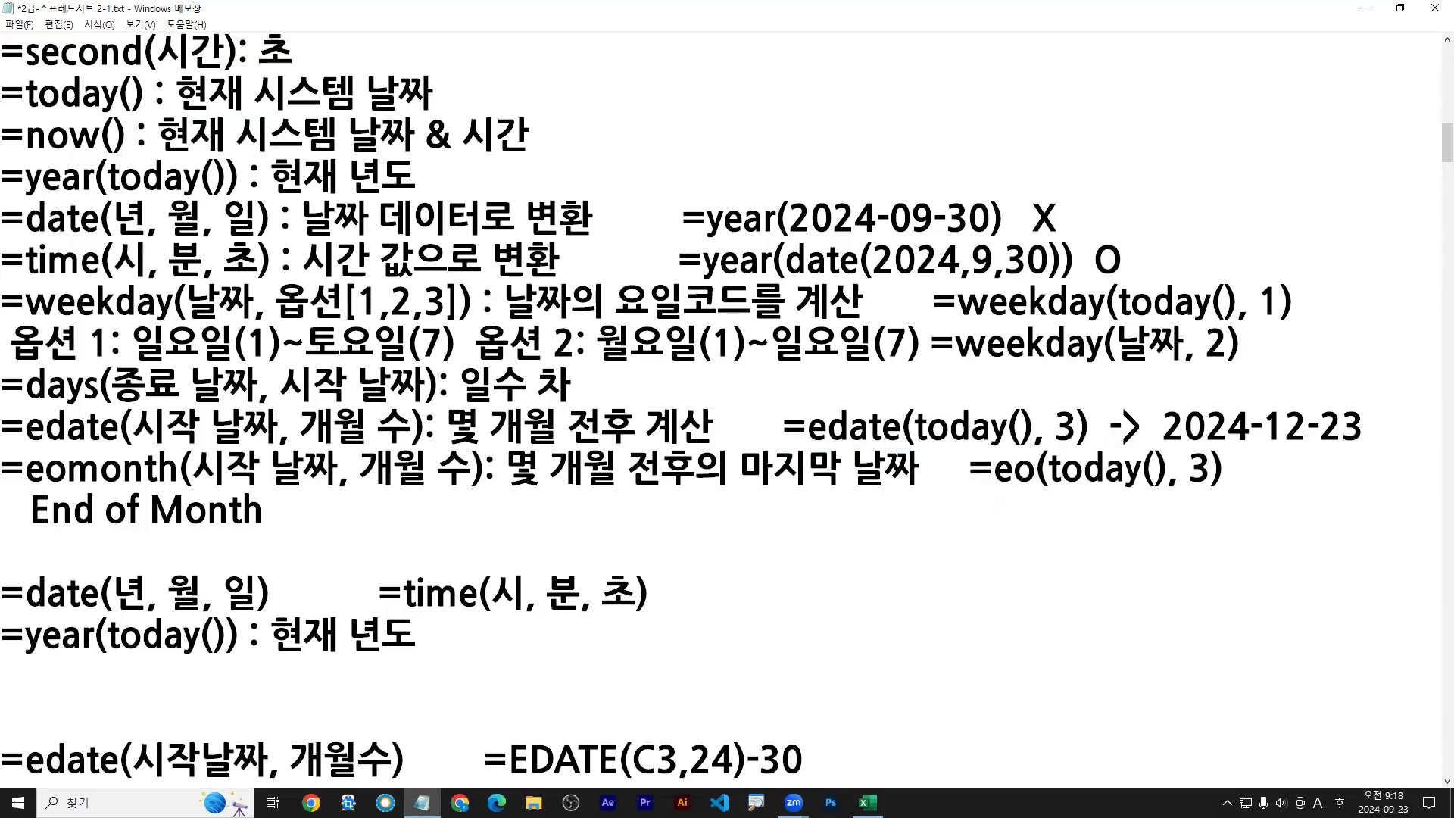
text(th)
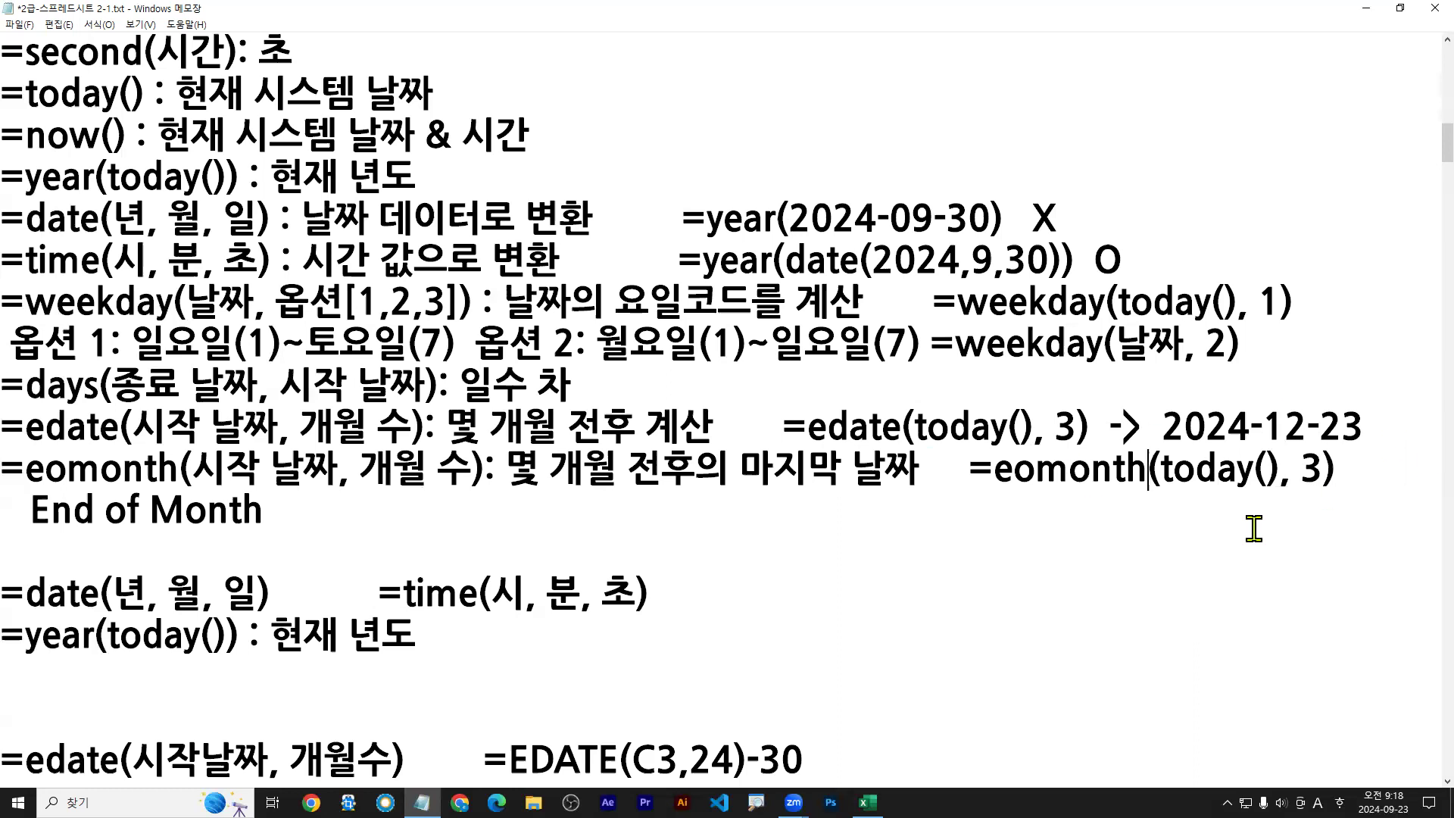
Step: Underline the =eomonth(today(), 3) example in red, write 2024-12-31 below it on screen, and clear the annotations
drag(983, 491, 1333, 489)
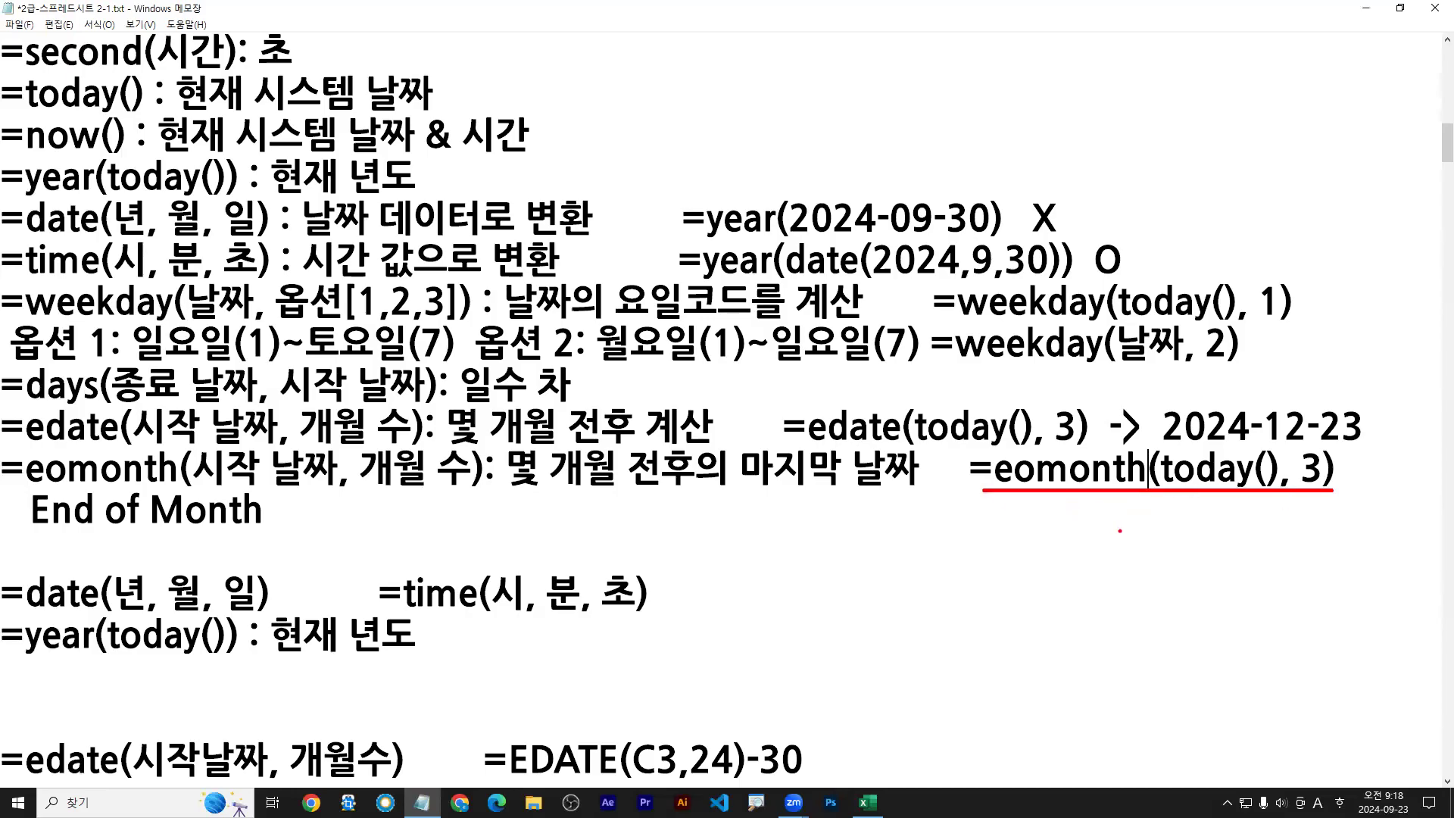
drag(1043, 517, 1069, 552)
text(024-12-31)
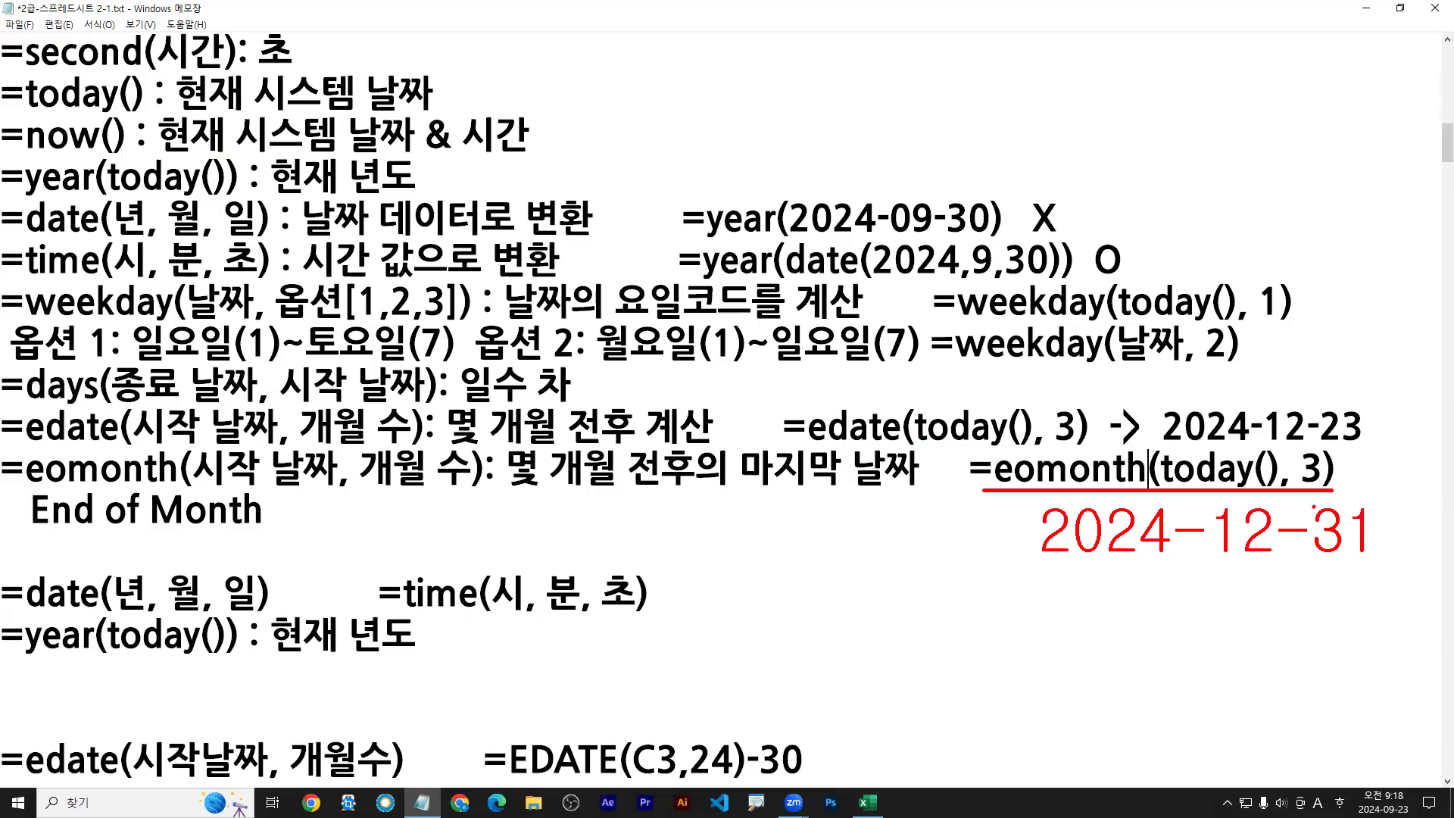
drag(1299, 506, 1298, 493)
key(Escape)
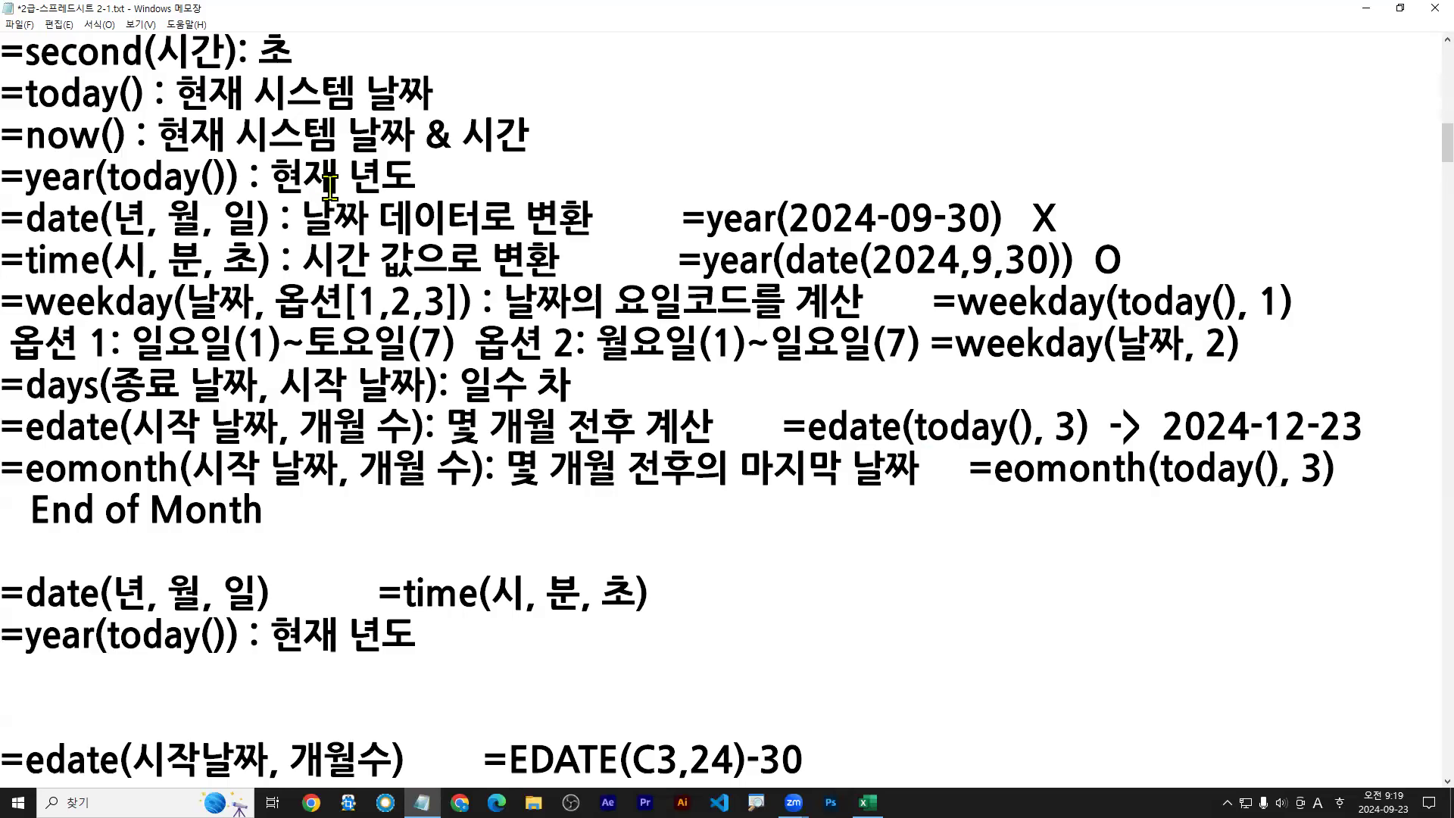
Step: Move the =workday(시작 날짜, 일수, [공휴일 목록]) description from the upper notes to directly below the End of Month note
scroll(325, 242, up, 2)
scroll(303, 236, up, 2)
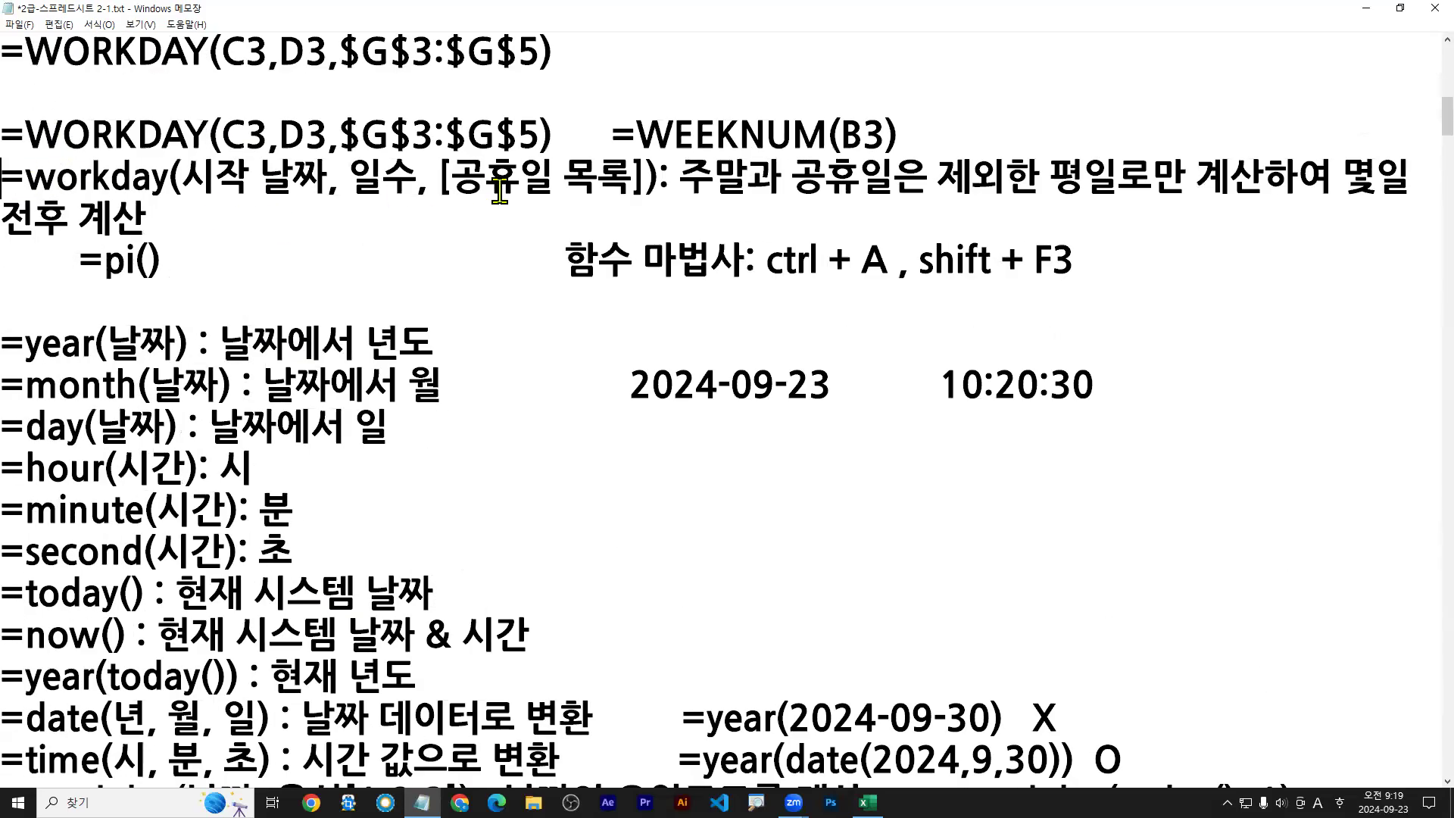
key(ctrl+s)
triple_click(184, 211)
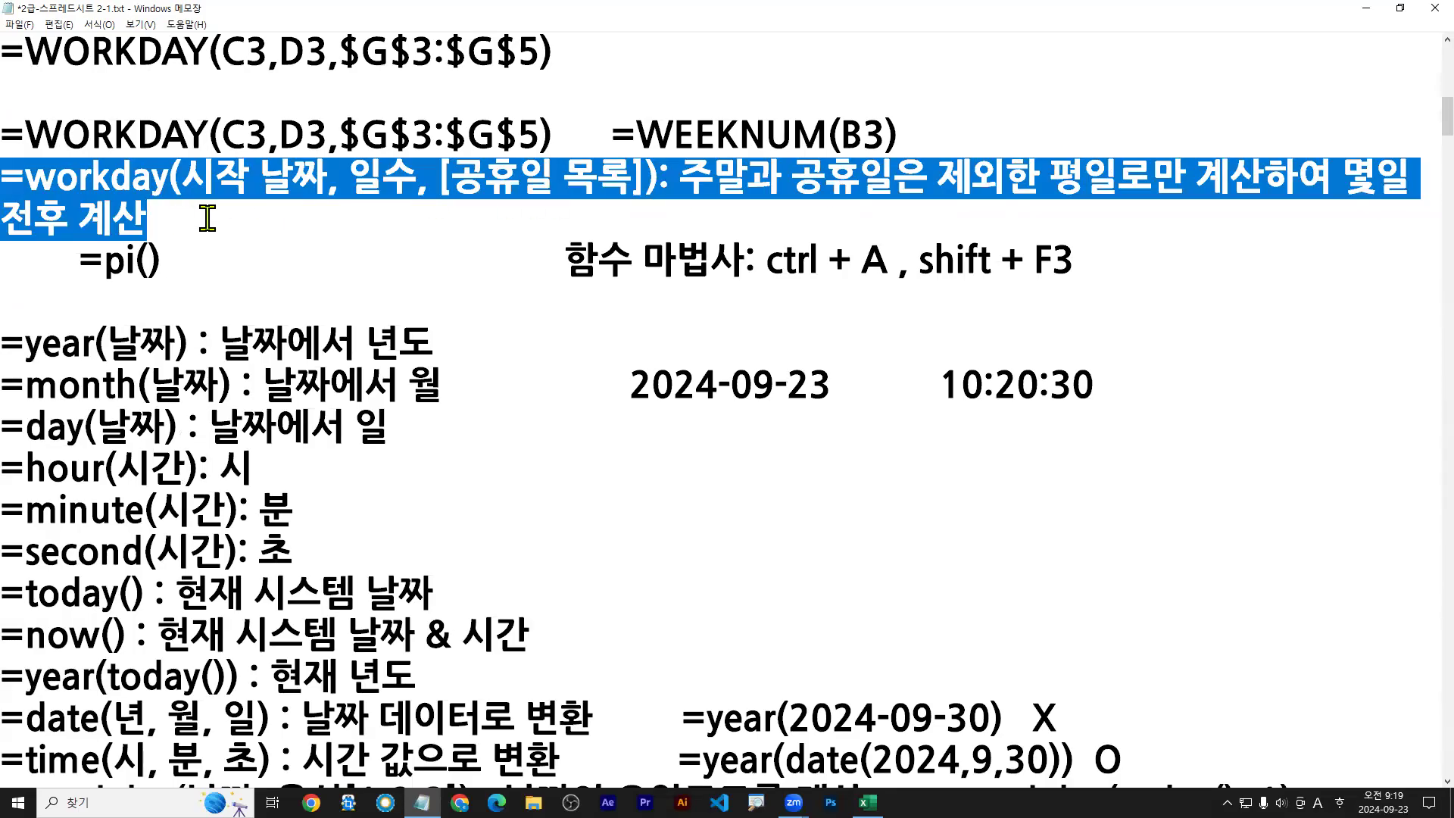
key(Delete)
scroll(557, 371, down, 5)
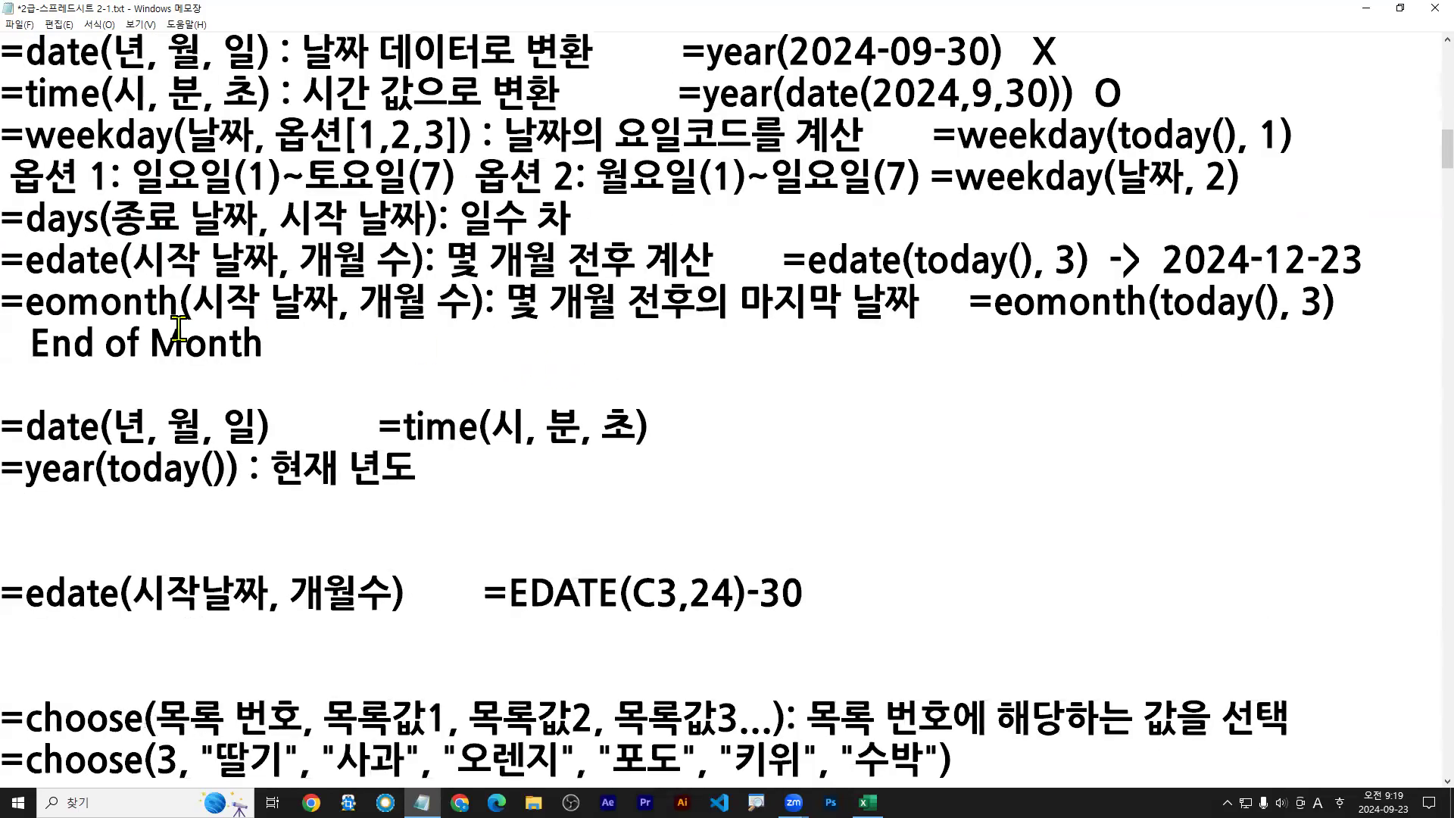
click(303, 337)
key(Return)
key(ctrl+v)
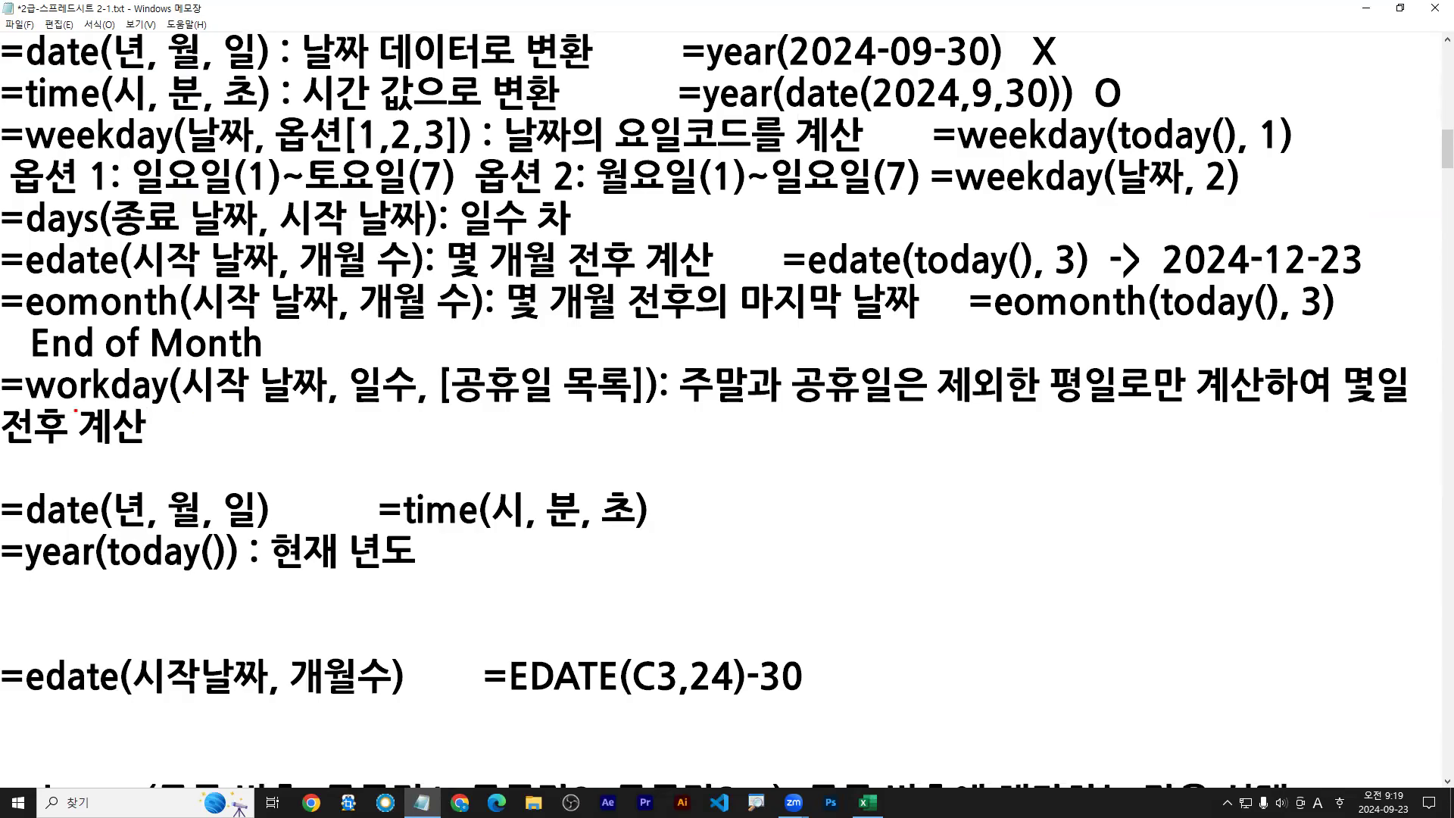
Step: Underline workday's 시작 날짜 in red, 일수 in green and 공휴일 목록 in blue, add a blue mark above the latter, and underline the description in green
drag(32, 408, 412, 409)
drag(447, 408, 631, 408)
drag(546, 363, 553, 359)
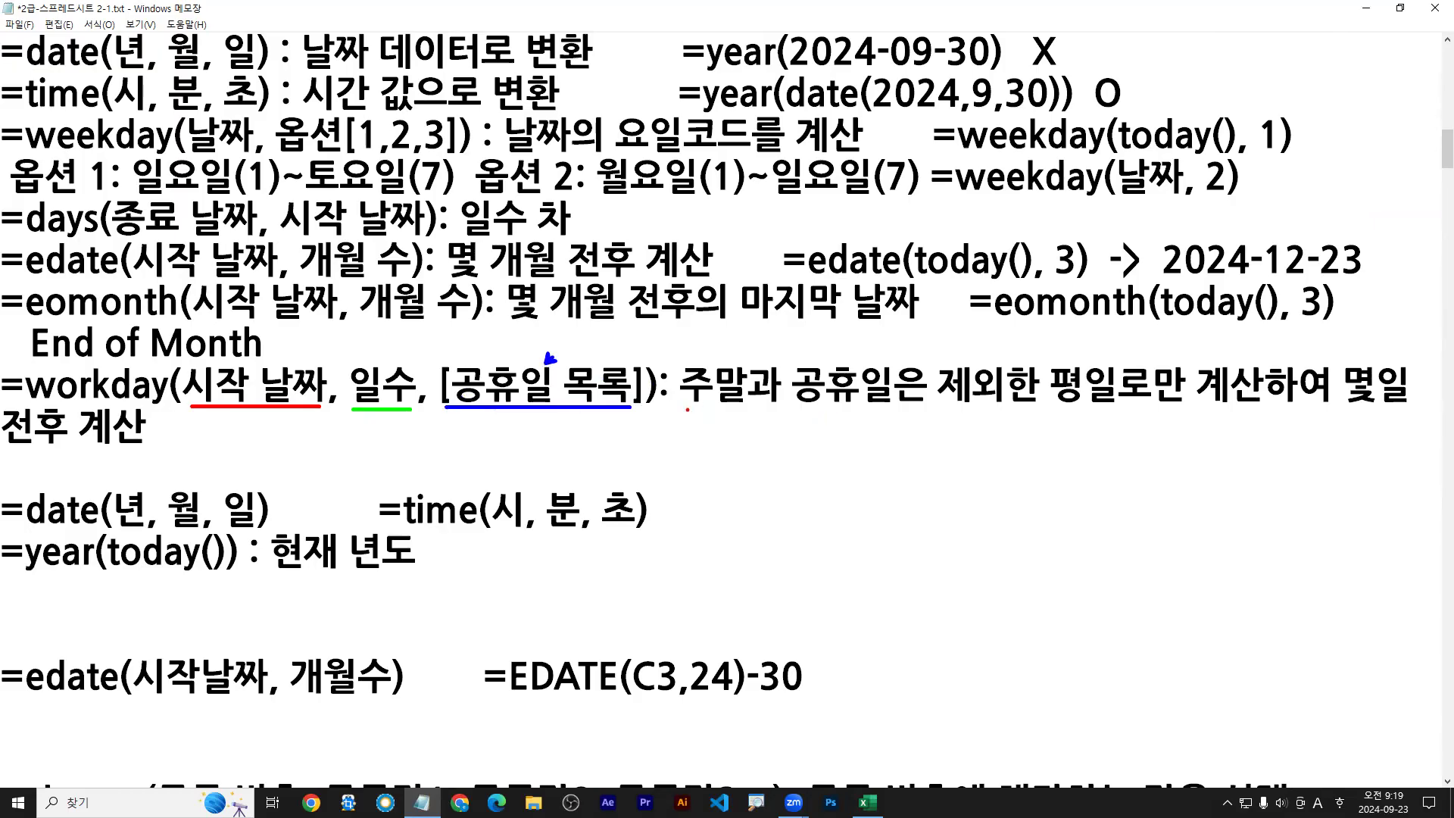
drag(688, 410, 1435, 408)
drag(2, 450, 149, 449)
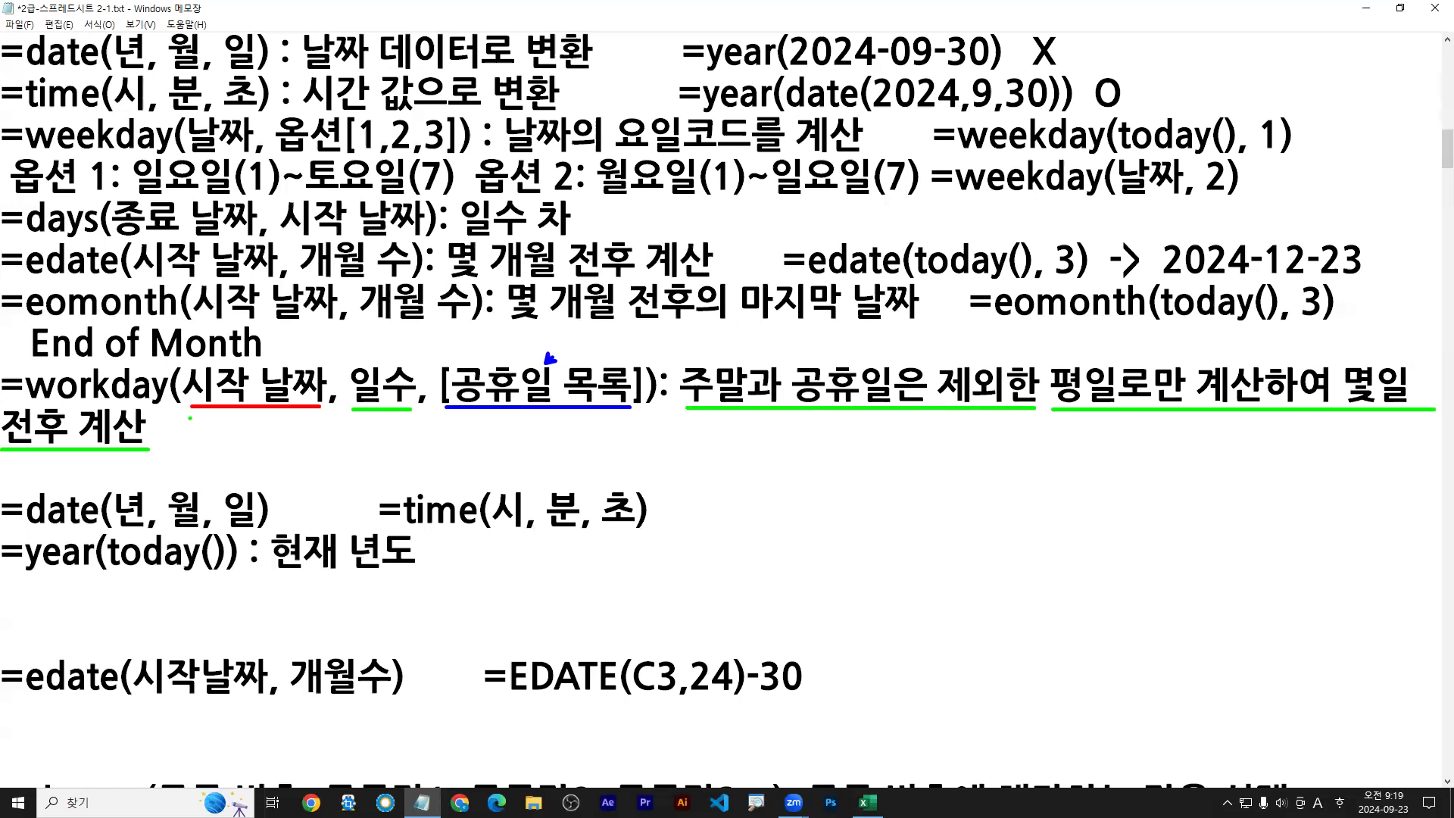
Step: Add a red arrow below workday's 시작 날짜, write -5 below 일수 in green, underline 공휴일 목록 again, clear all marks and save the notes
drag(248, 416, 237, 441)
key(g)
mouse_move(375, 426)
mouse_down()
mouse_move(369, 451)
mouse_move(403, 428)
mouse_up()
drag(349, 438, 366, 436)
drag(442, 413, 637, 411)
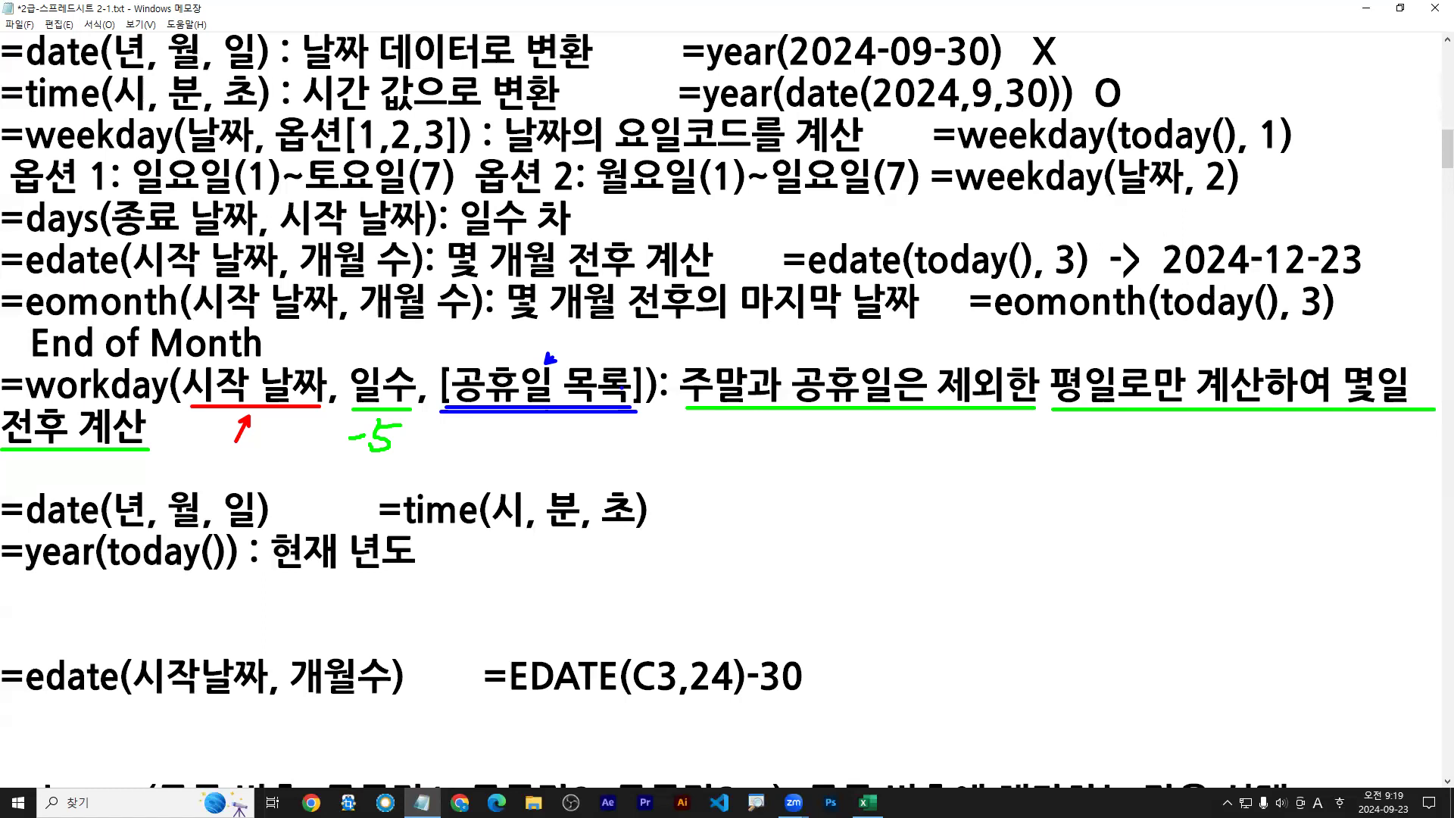
key(Escape)
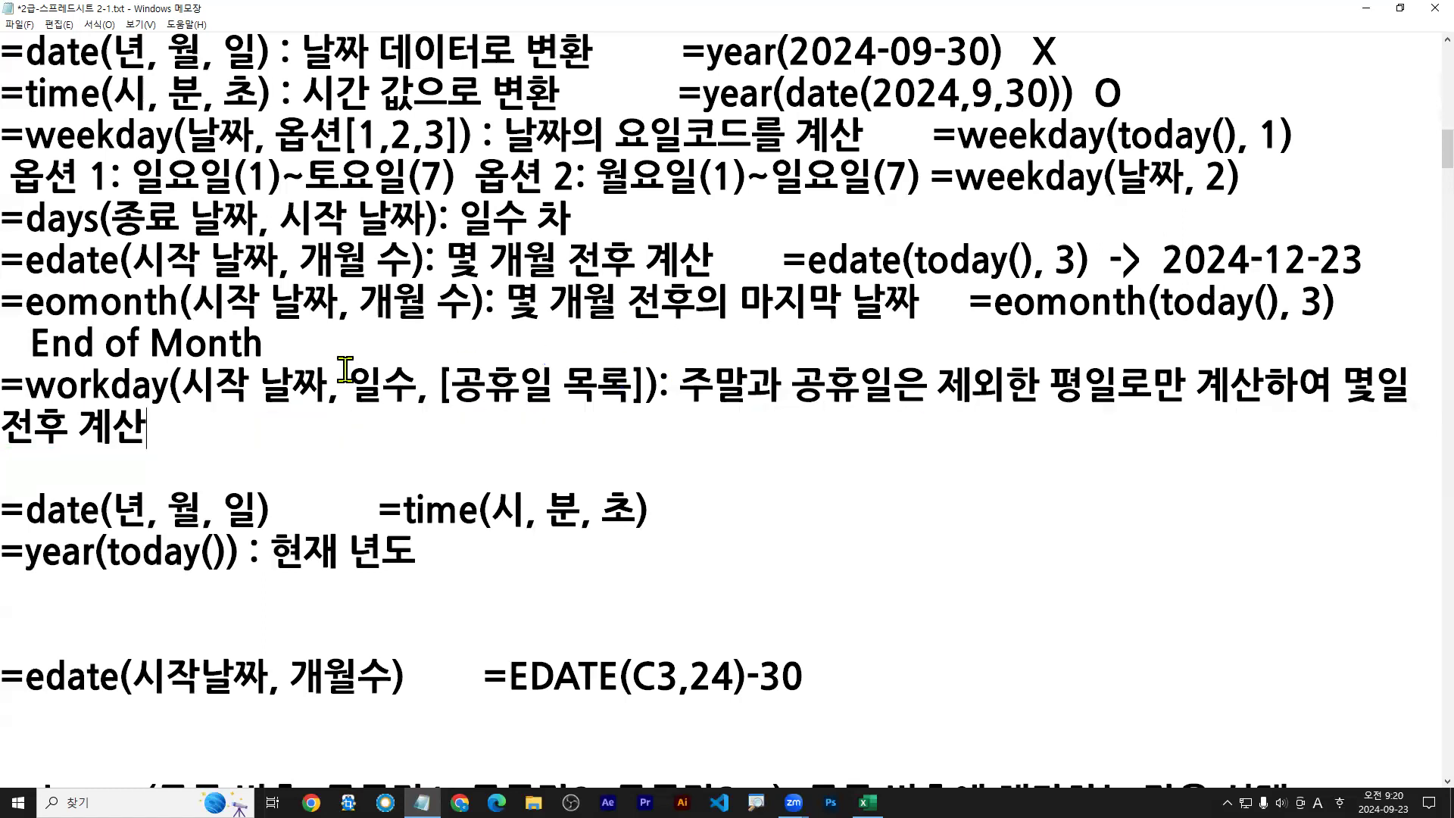
key(ctrl+s)
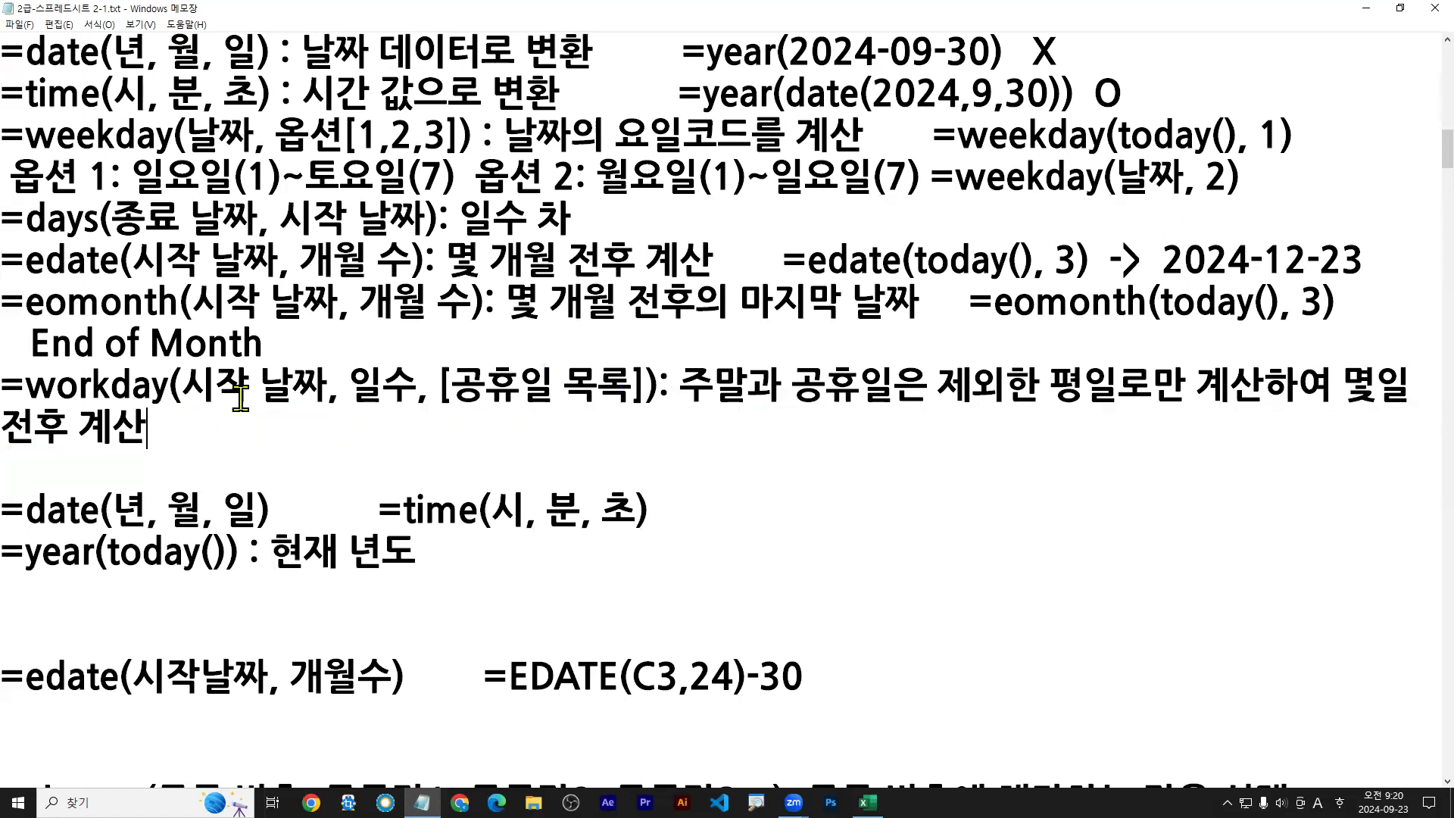
Step: Restore the notes window to its smaller size below the workbook and mark the 날짜1 sheet with a blue box and arrow
scroll(515, 296, up, 2)
double_click(580, 14)
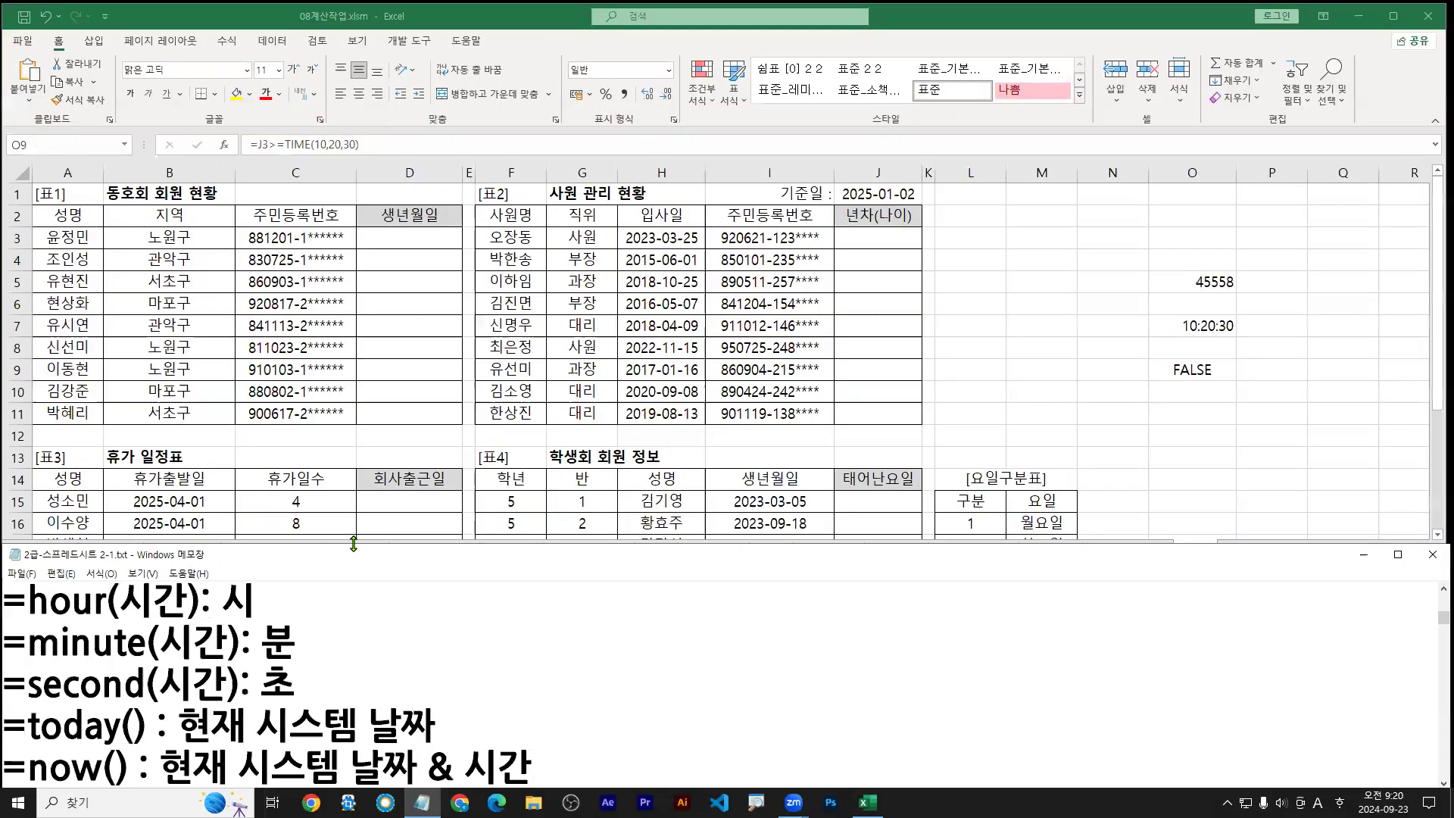
scroll(530, 681, up, 1)
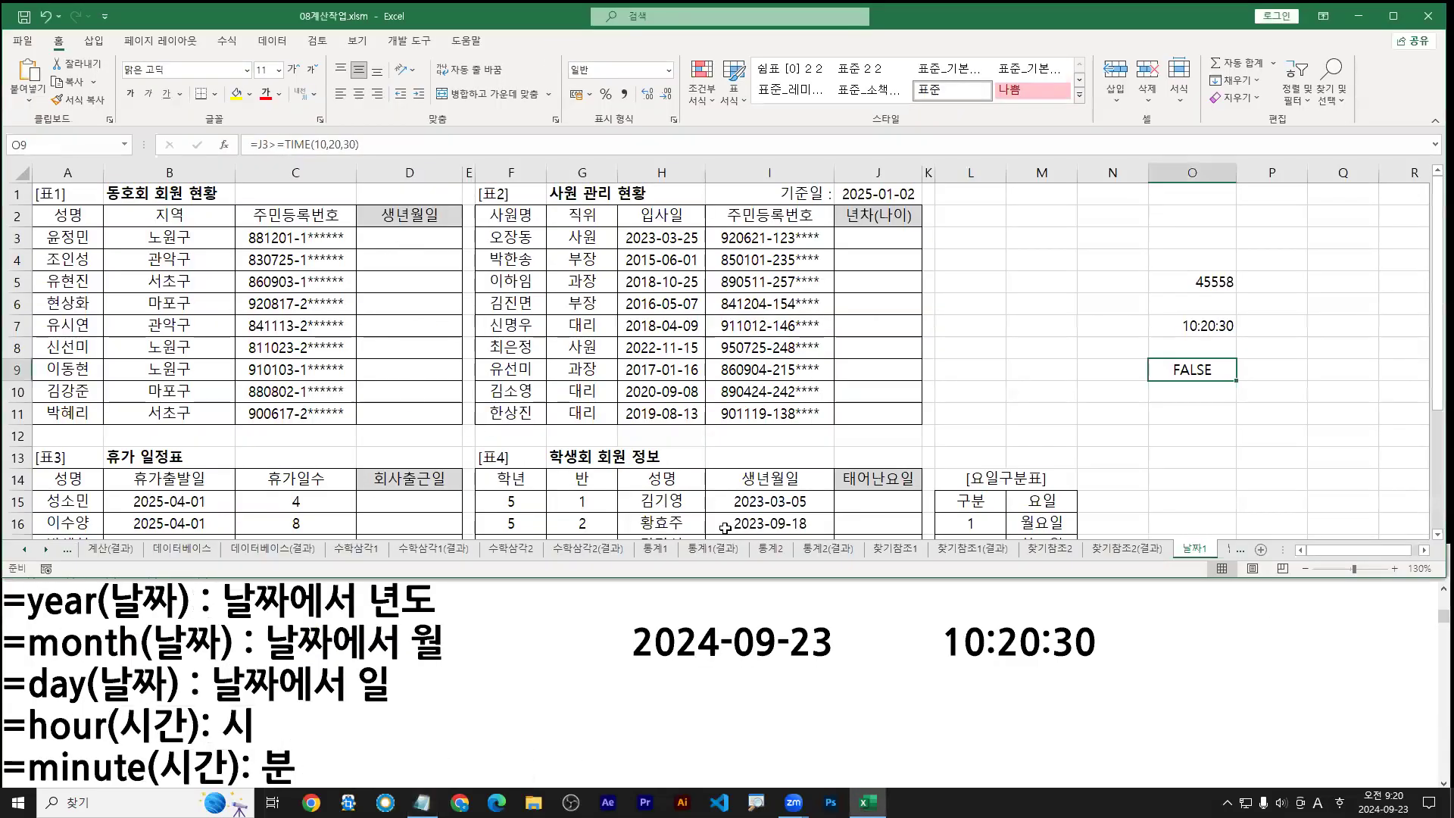
mouse_move(1172, 538)
mouse_down()
mouse_move(1223, 561)
mouse_move(1173, 599)
mouse_up()
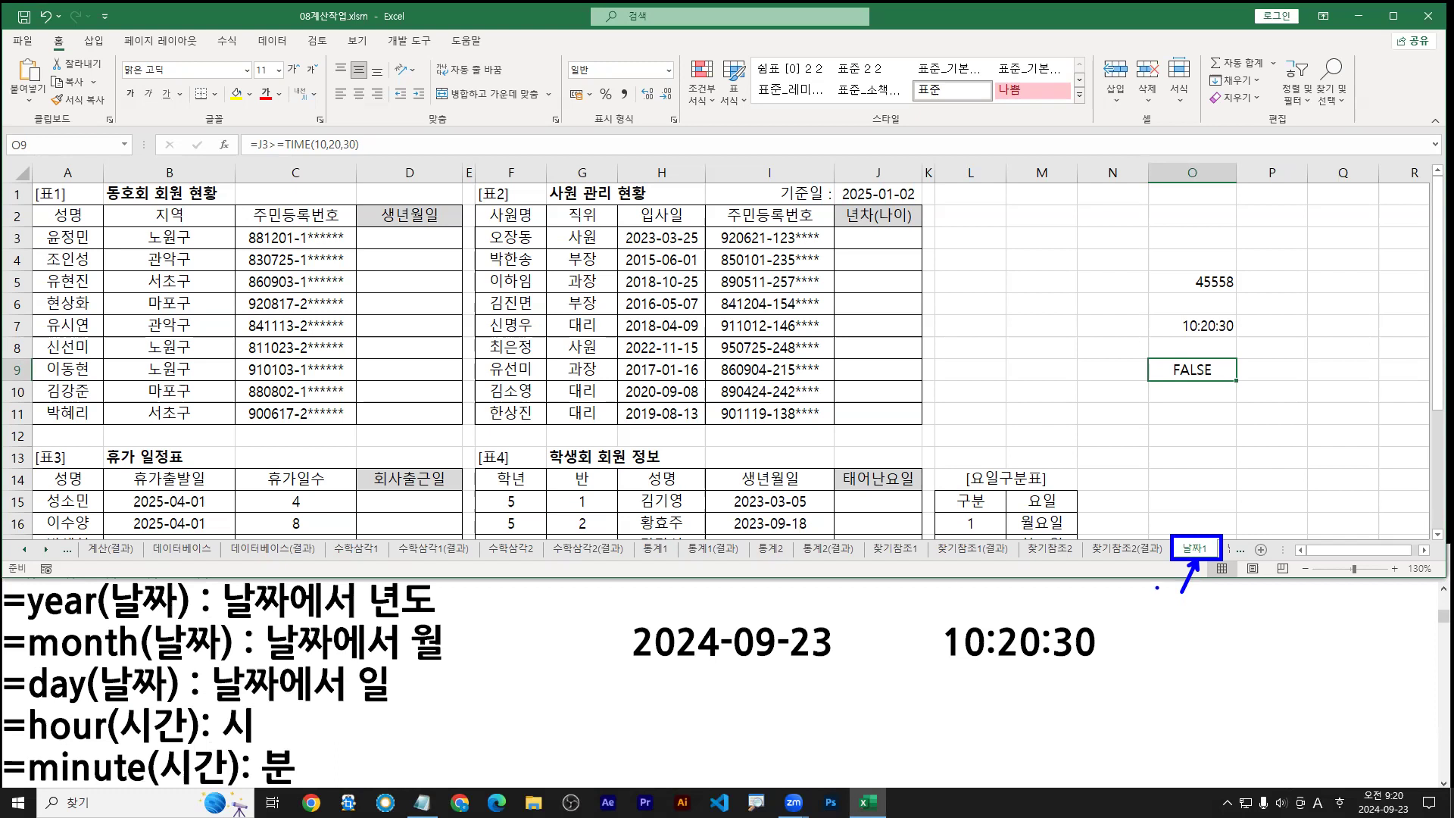
Step: Underline the =date(년, 월, 일) syntax and description in blue, draw a red arrow from the first 주민등록번호 to 생년월일, and clear the annotations
click(346, 682)
scroll(342, 681, up, 1)
scroll(343, 680, down, 1)
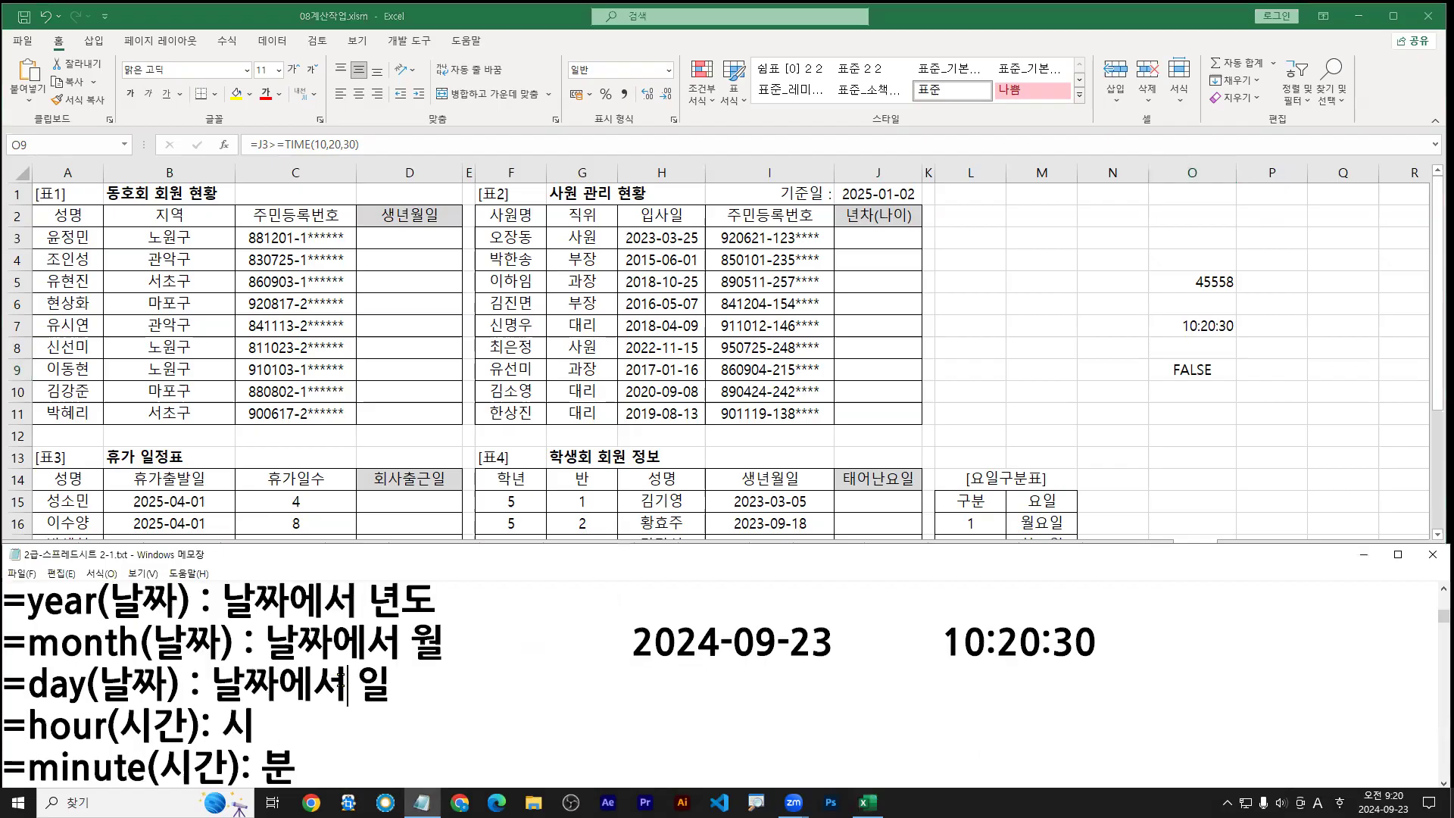
scroll(342, 680, down, 1)
scroll(342, 676, down, 1)
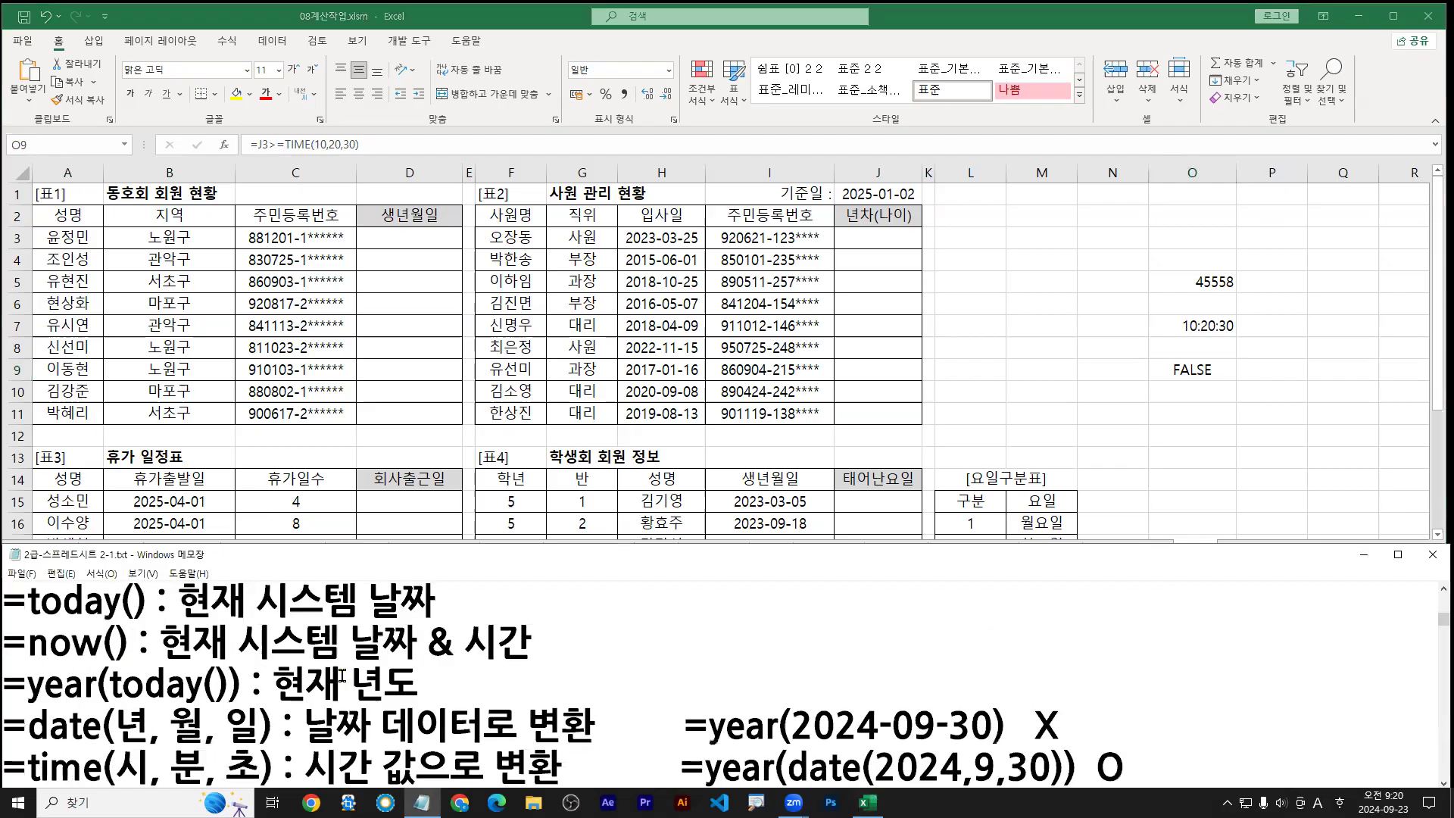
scroll(339, 688, down, 1)
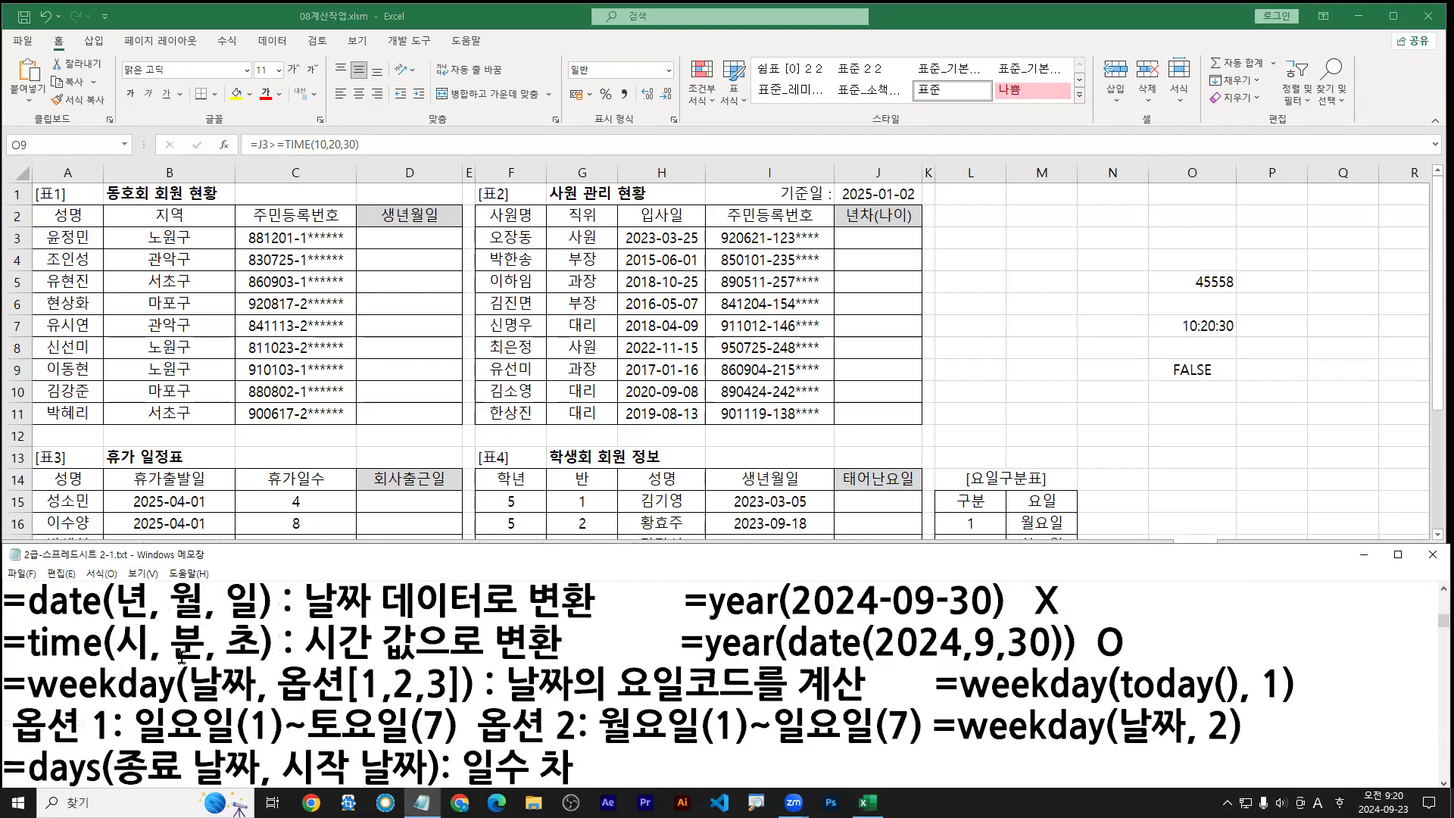
drag(4, 626, 294, 623)
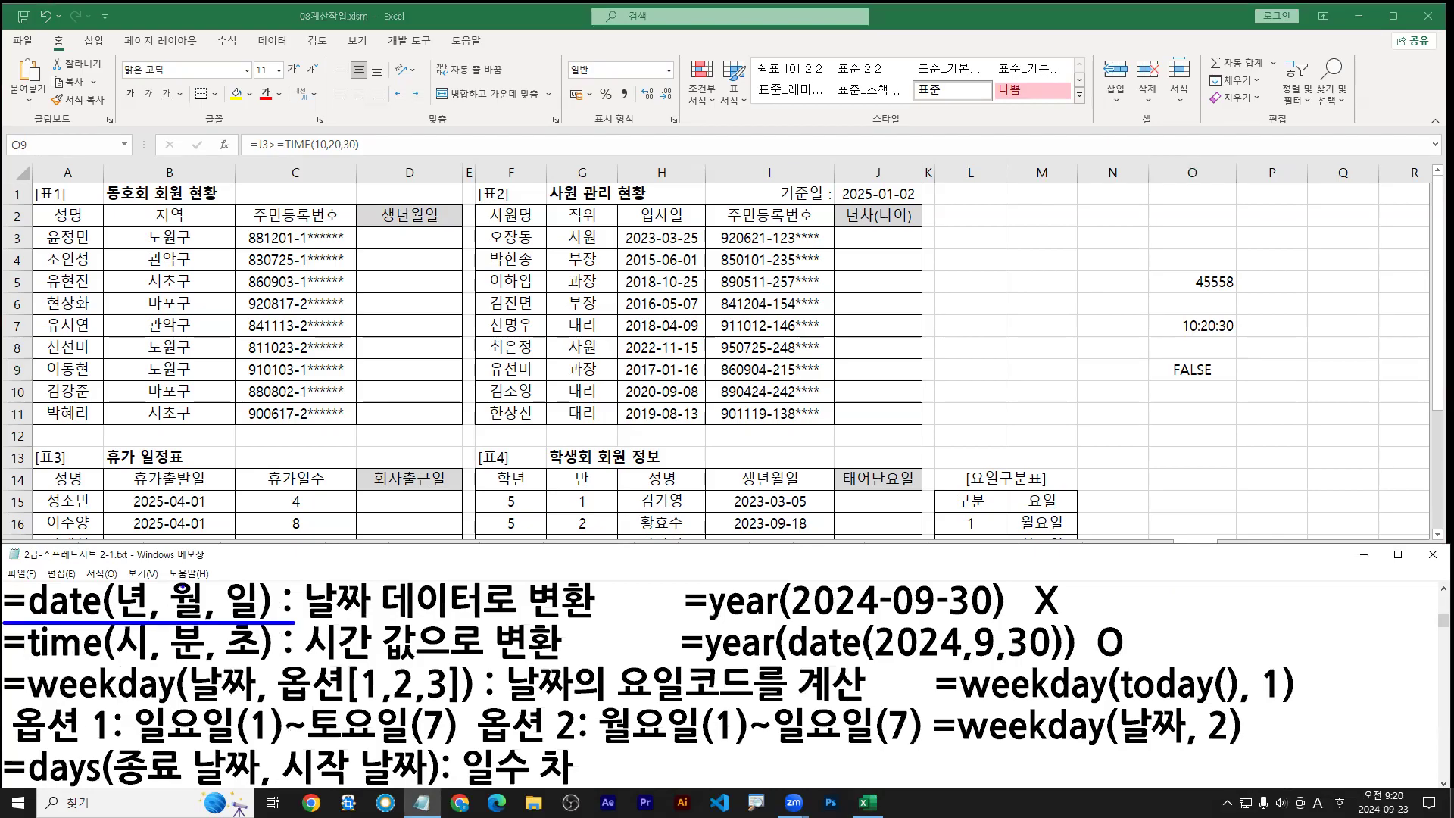
drag(300, 626, 606, 626)
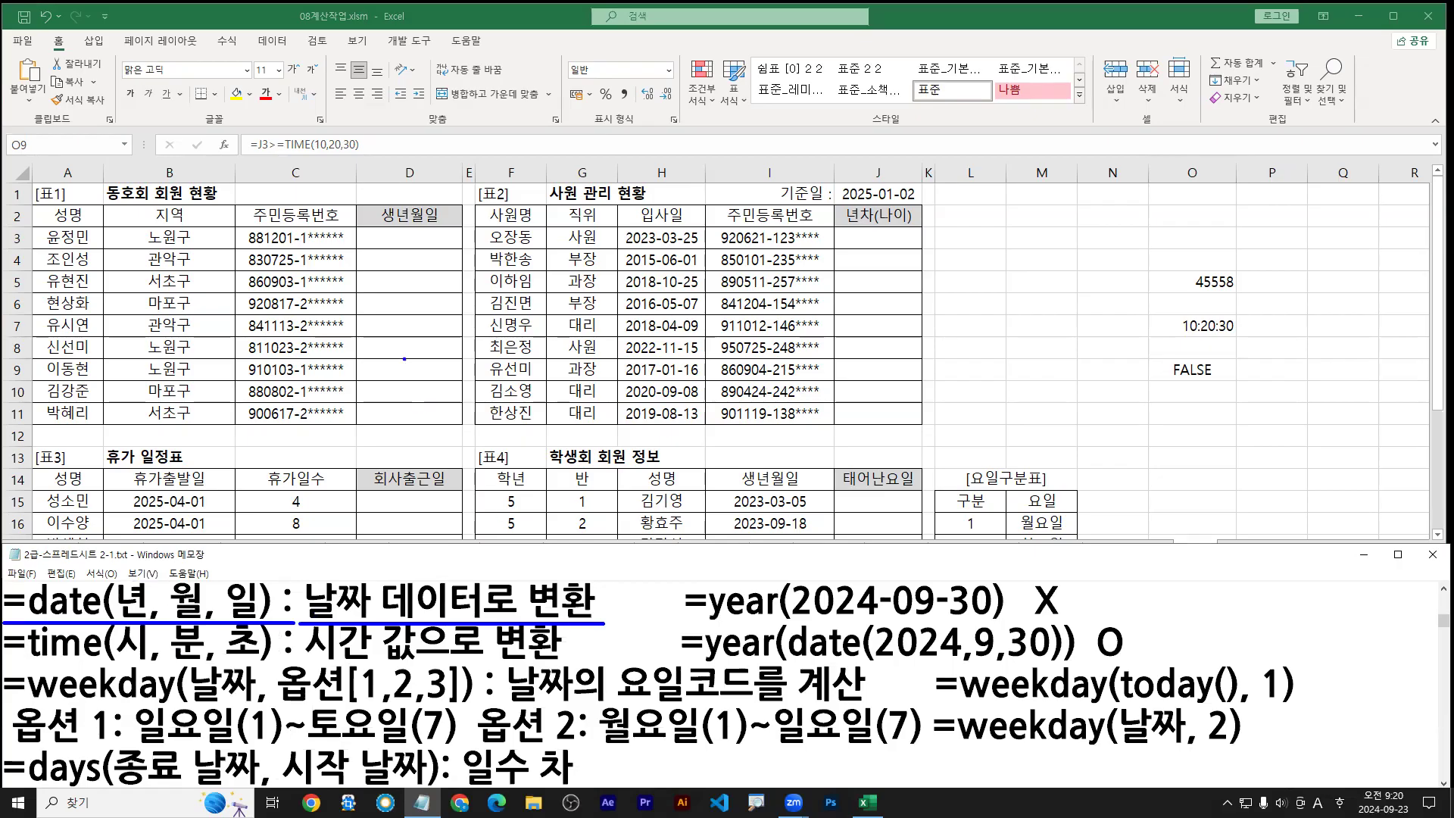
mouse_move(247, 250)
mouse_down()
mouse_move(296, 248)
mouse_move(319, 211)
mouse_move(394, 235)
mouse_move(403, 220)
mouse_up()
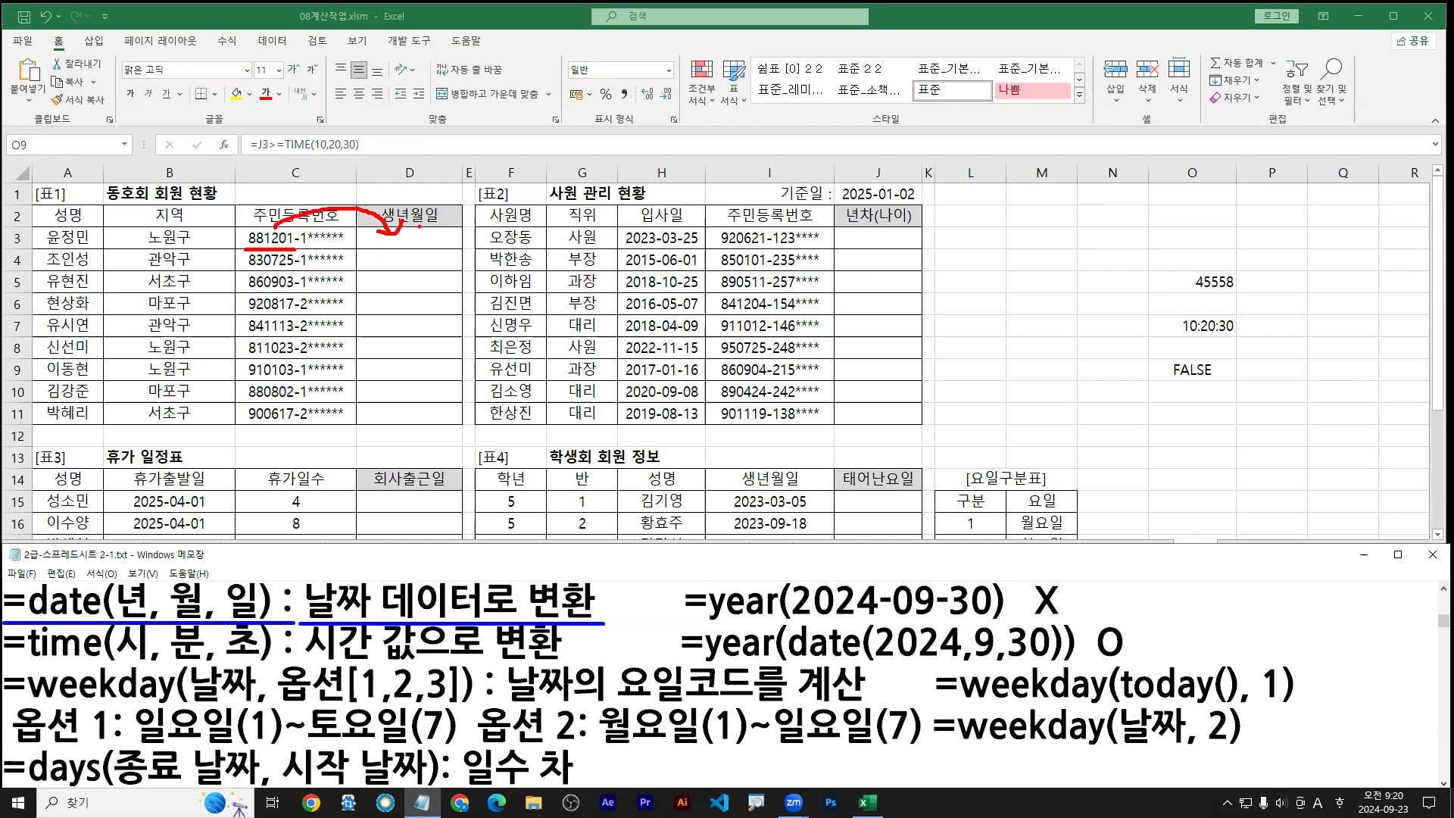
key(Escape)
Step: Replace the =year(2024-09-30) X example on the date line with =mid(텍스트, 시작 위치, 추출할 문자수)
key(shift+End)
text(=mid(xp)
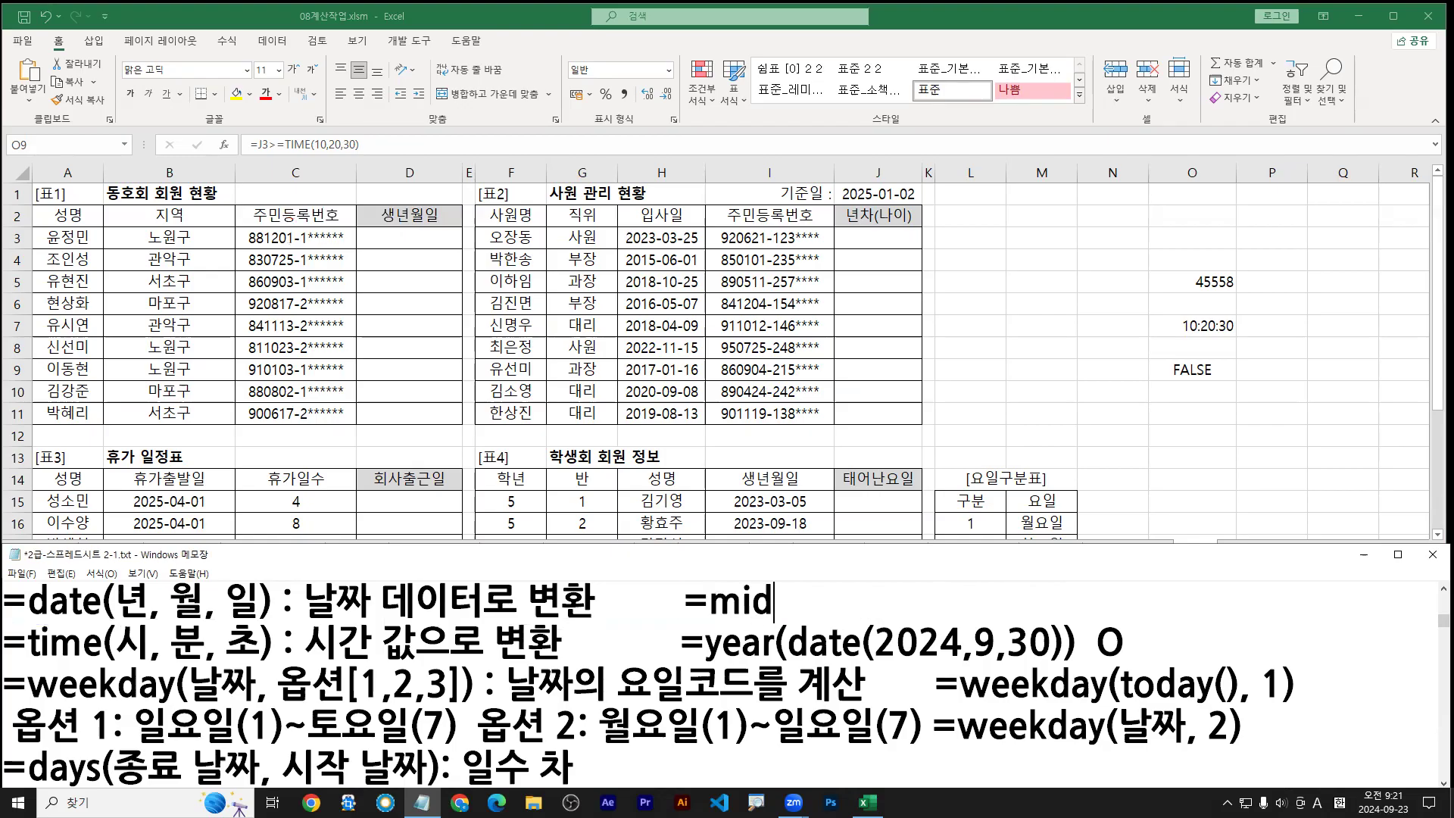
key(BackSpace)
key(BackSpace)
key(Hangul)
text(텍슽트, )
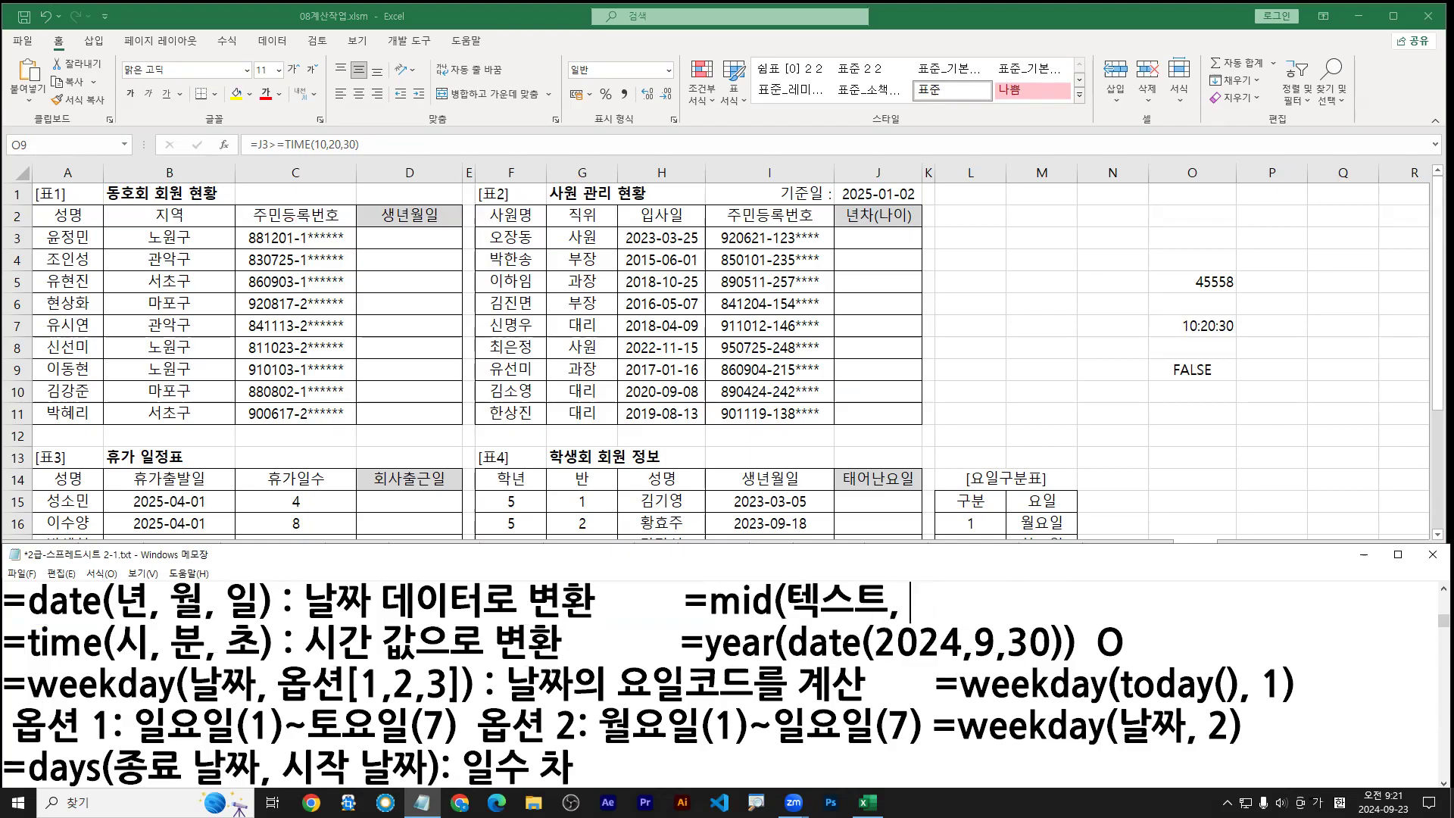
text(싲작)
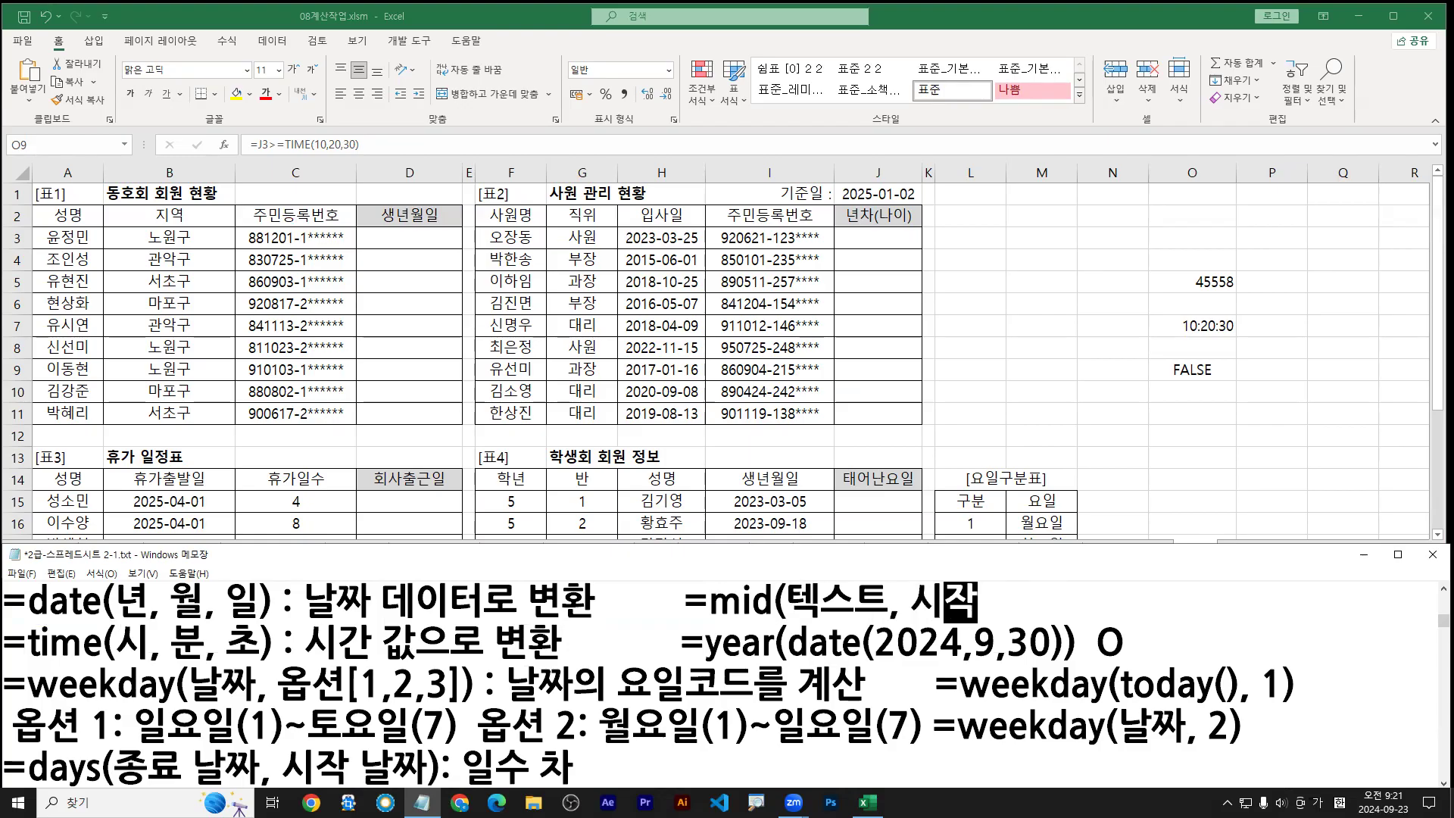
text( 위치, )
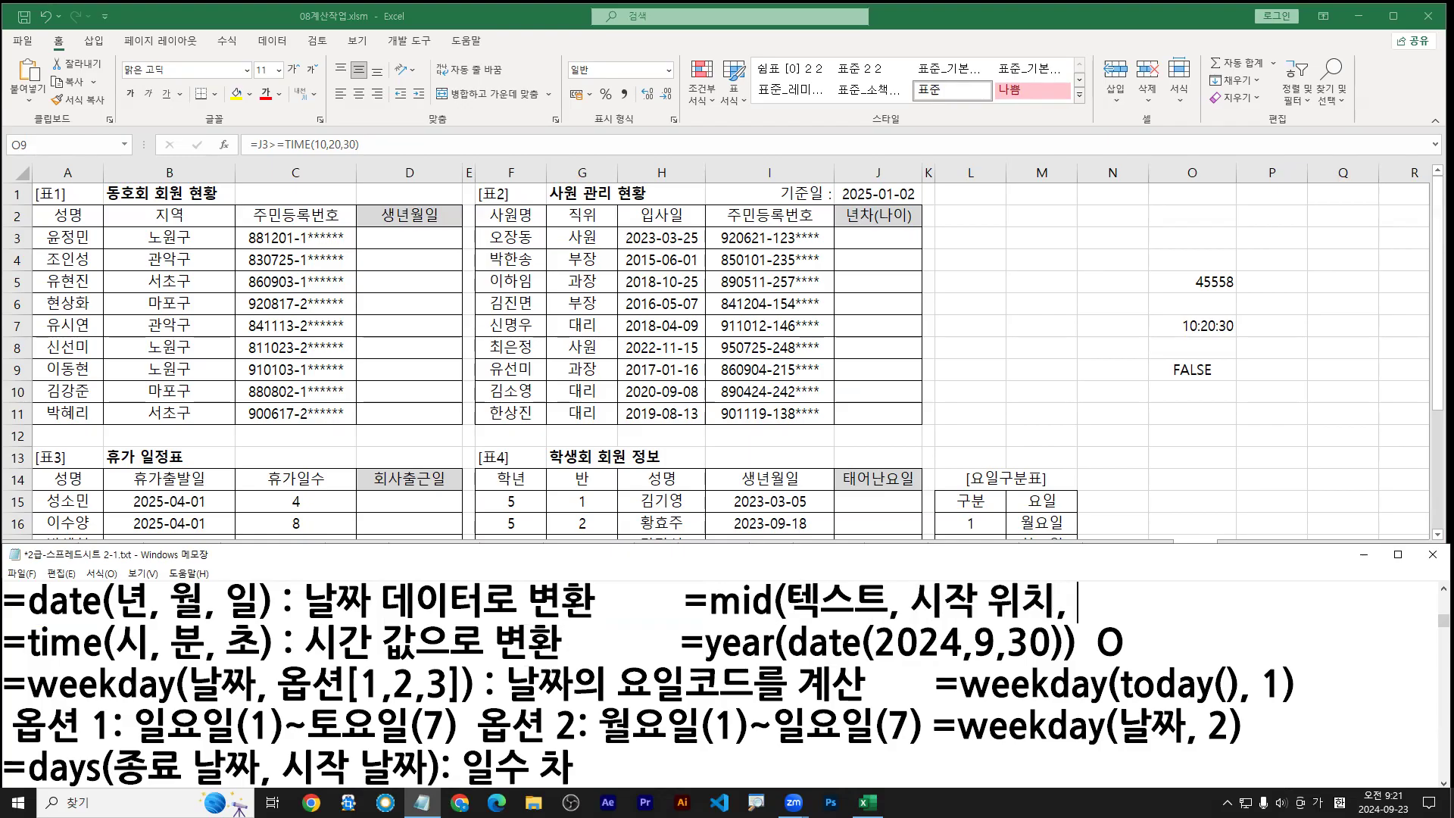
text(추추할 문자수)
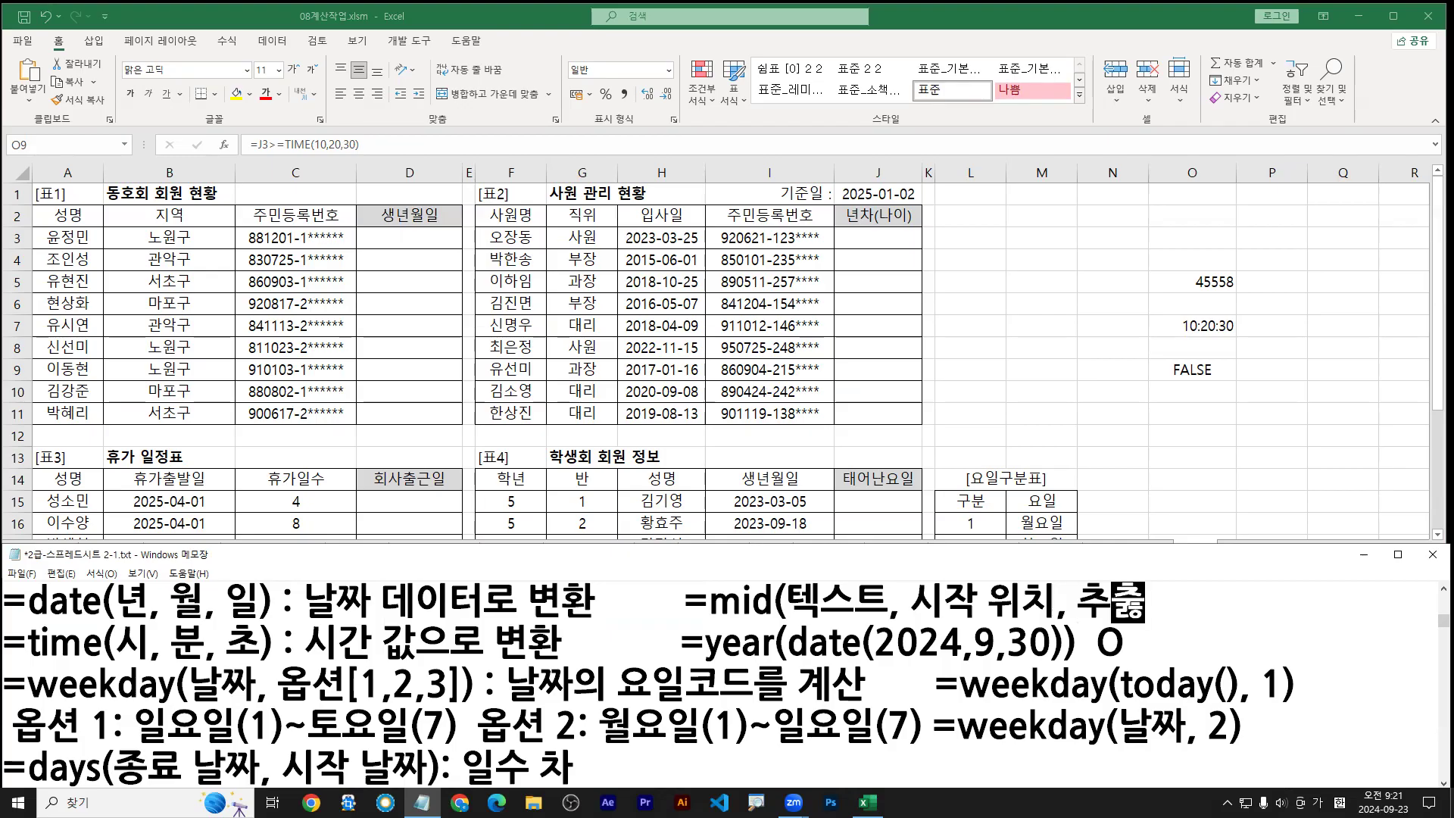
text())
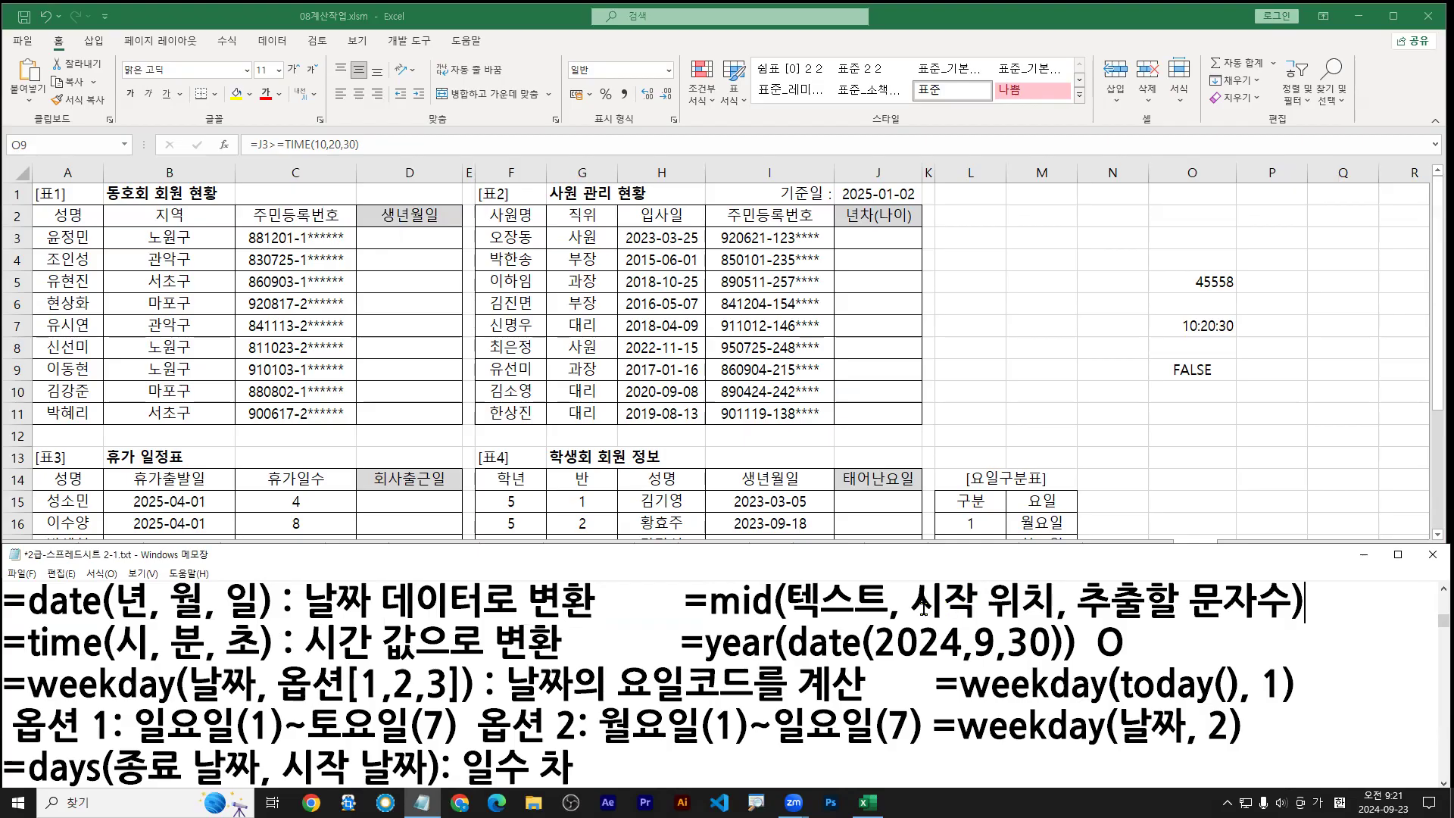
Step: Underline the mid arguments in the notes, mark the first two digits of the first 주민등록번호 in green, and clear the annotations
drag(791, 622, 1288, 623)
key(g)
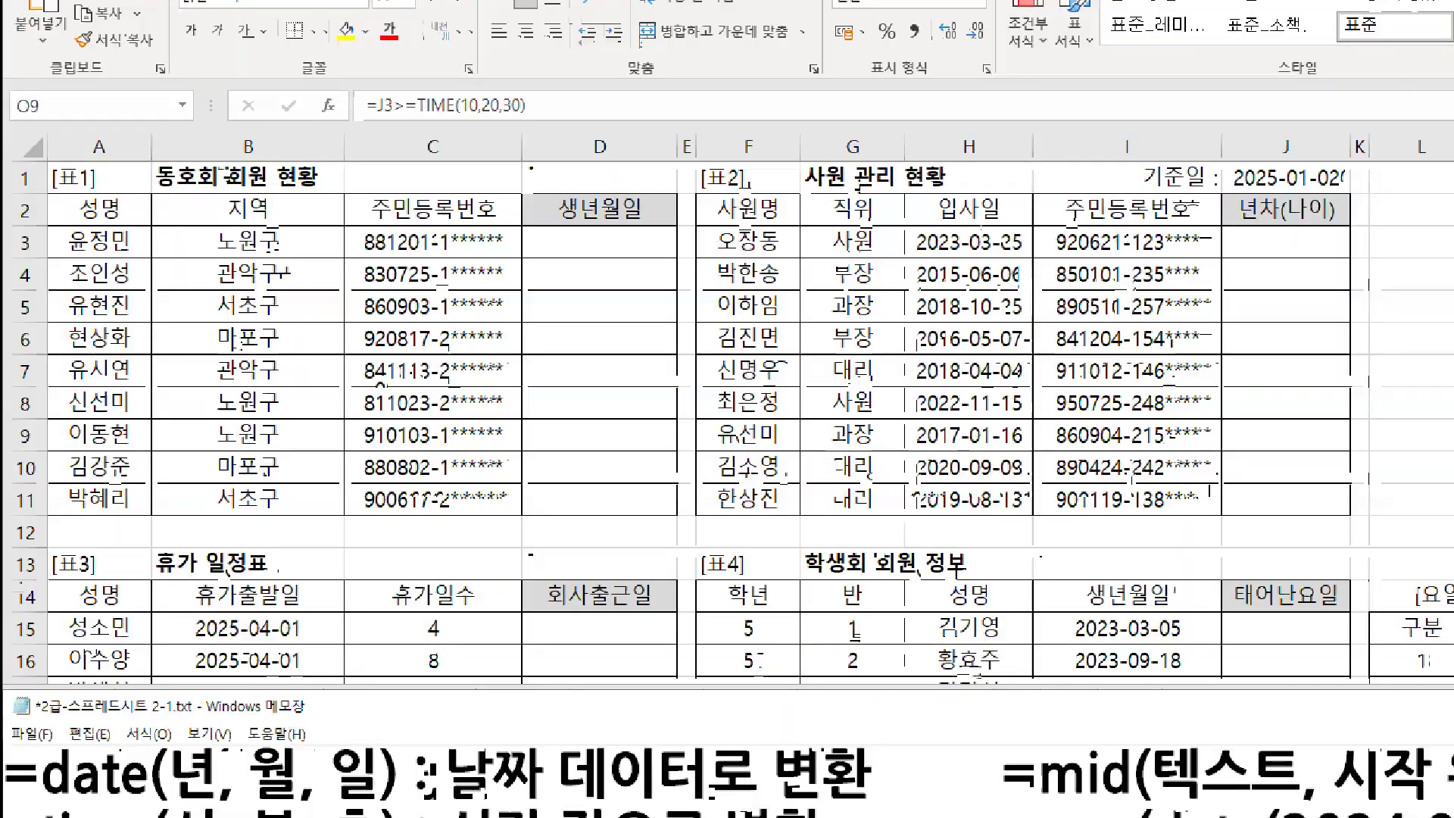
drag(366, 254, 381, 254)
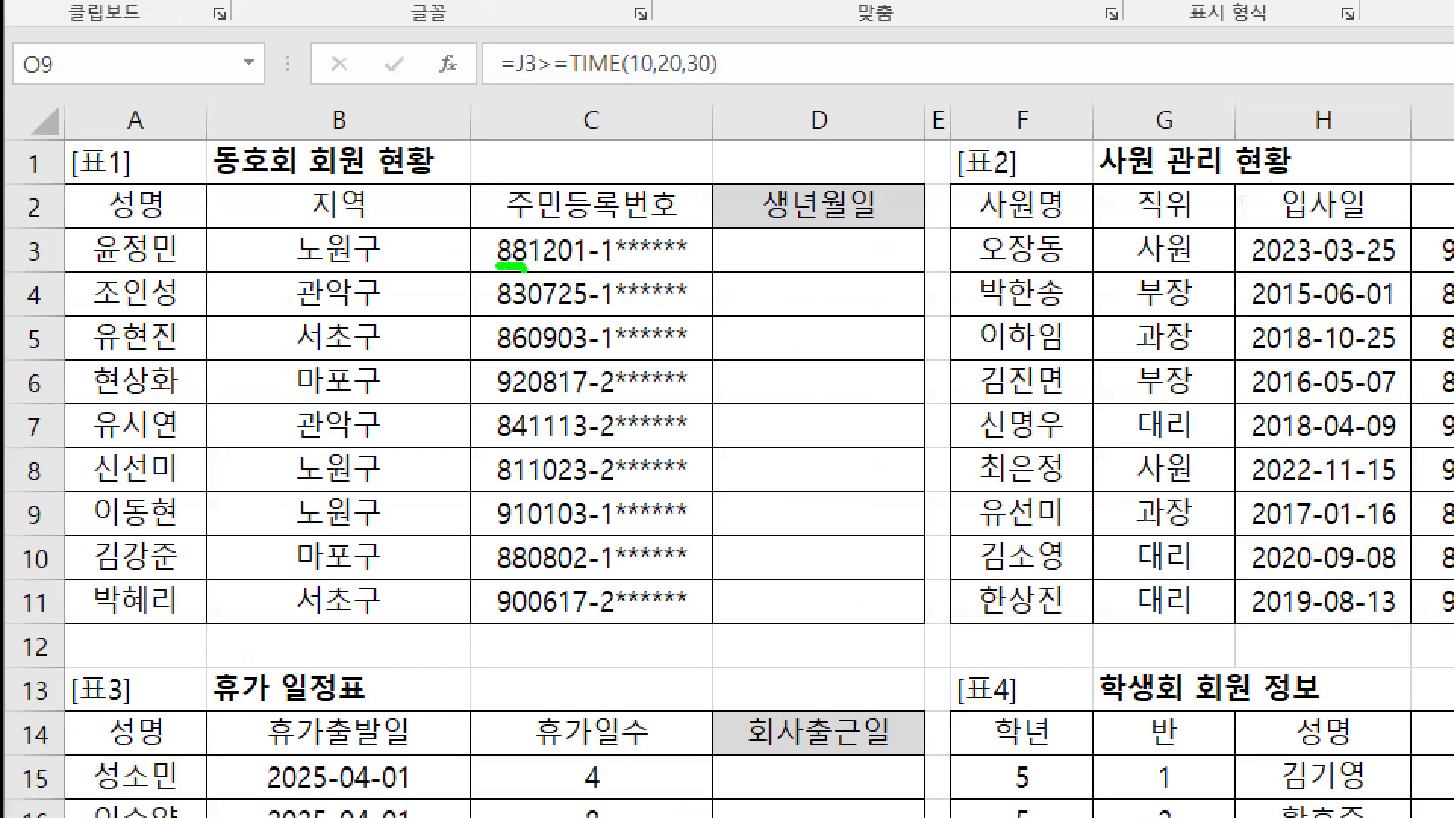
drag(498, 310, 529, 311)
mouse_move(452, 241)
mouse_down()
mouse_move(445, 259)
mouse_move(478, 239)
mouse_move(481, 268)
mouse_move(454, 300)
mouse_move(484, 279)
mouse_move(468, 319)
mouse_up()
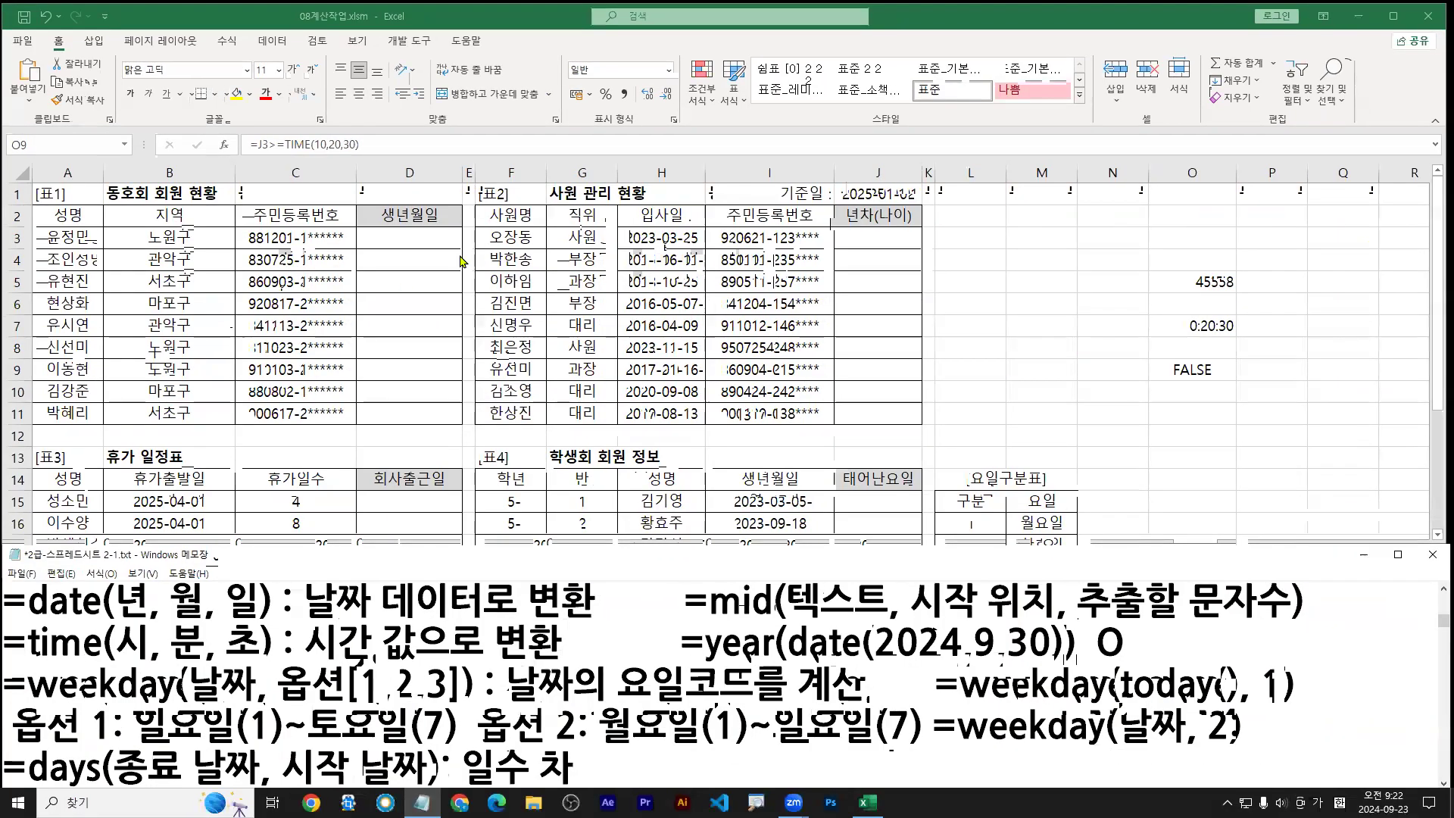
key(F2)
key(Home)
text(=)
click(397, 242)
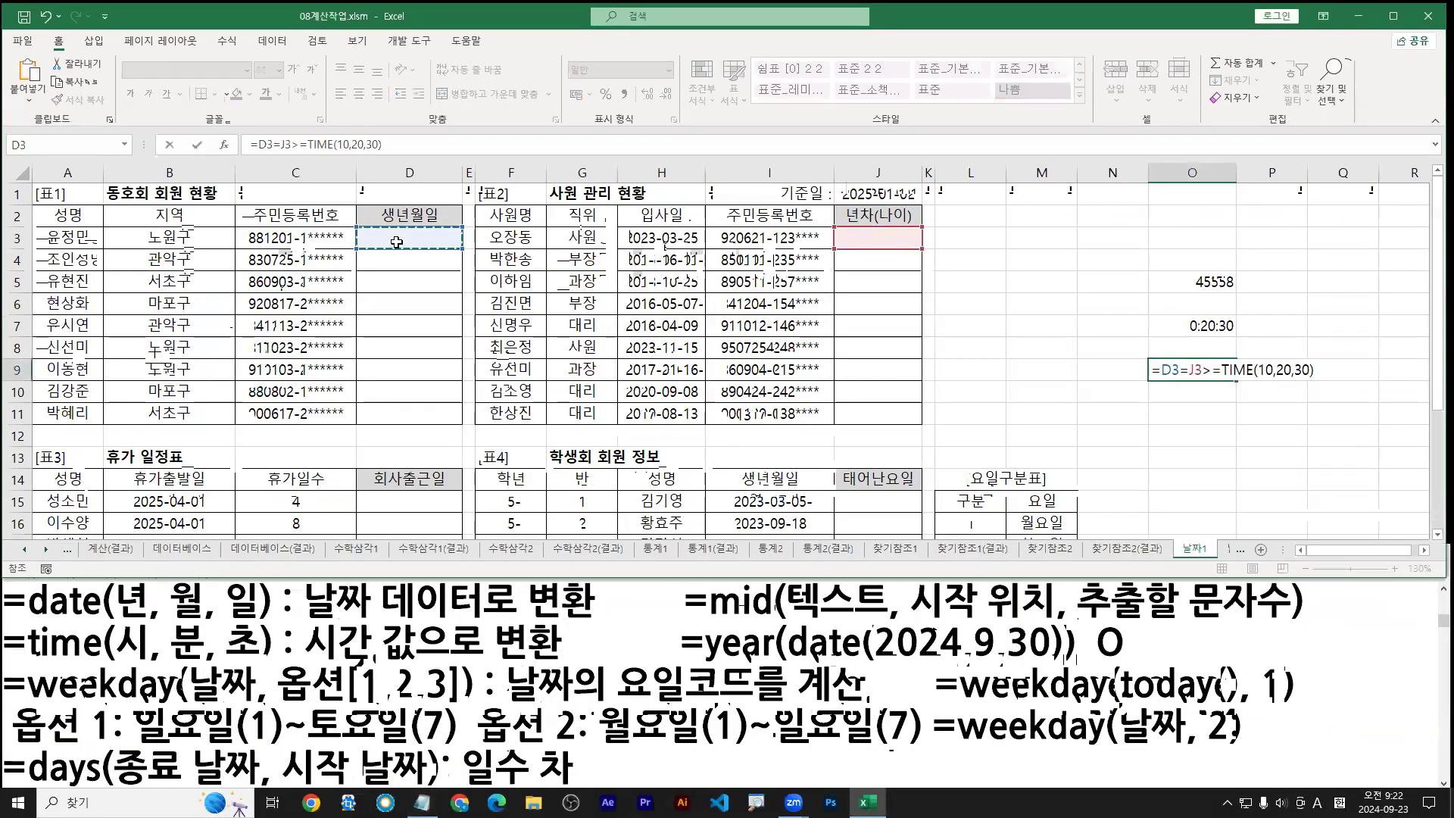
key(Return)
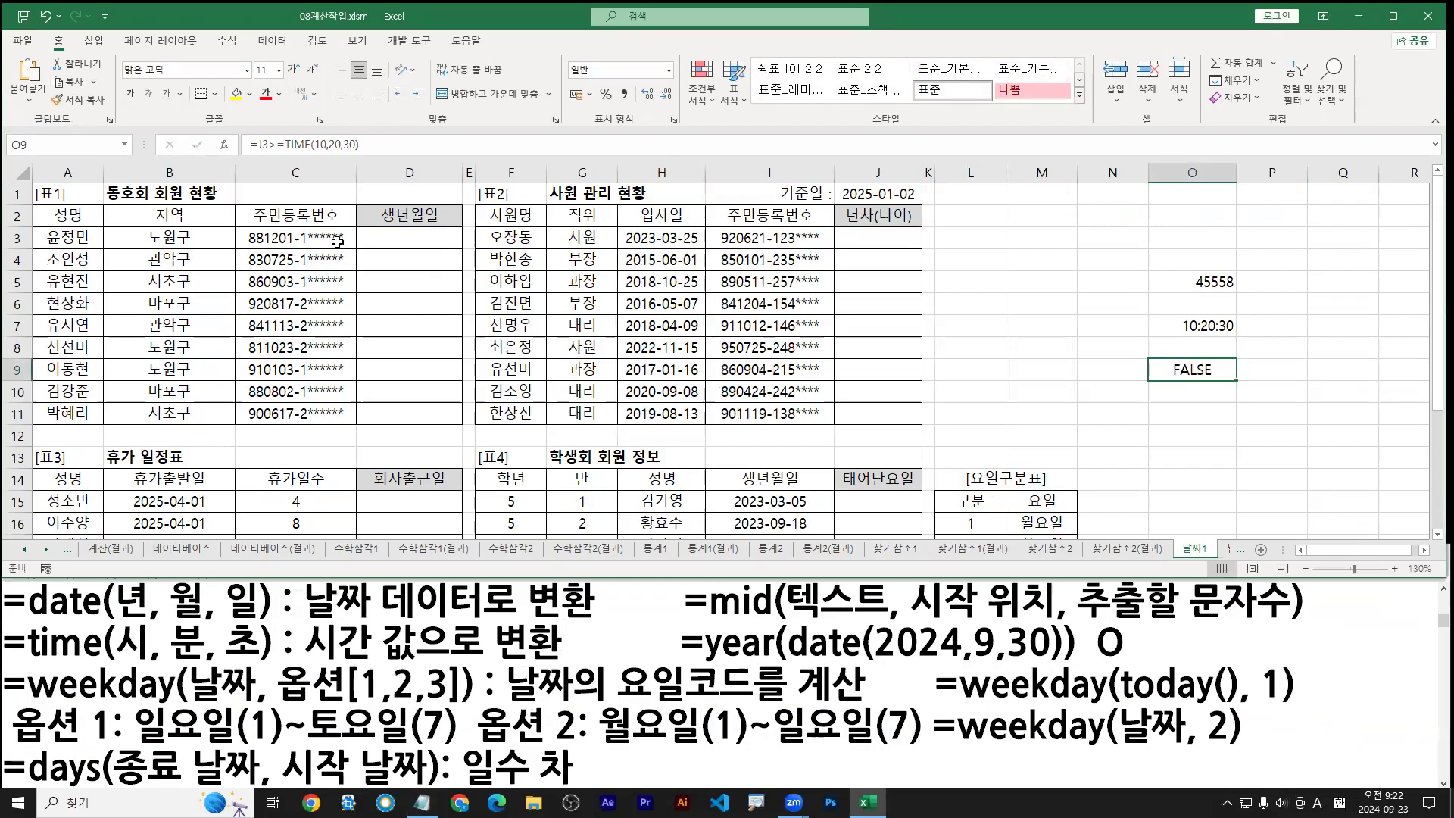
Step: Start a MID formula in cell D3 of the 생년월일 column using the suggested function name
click(410, 239)
drag(247, 247, 266, 257)
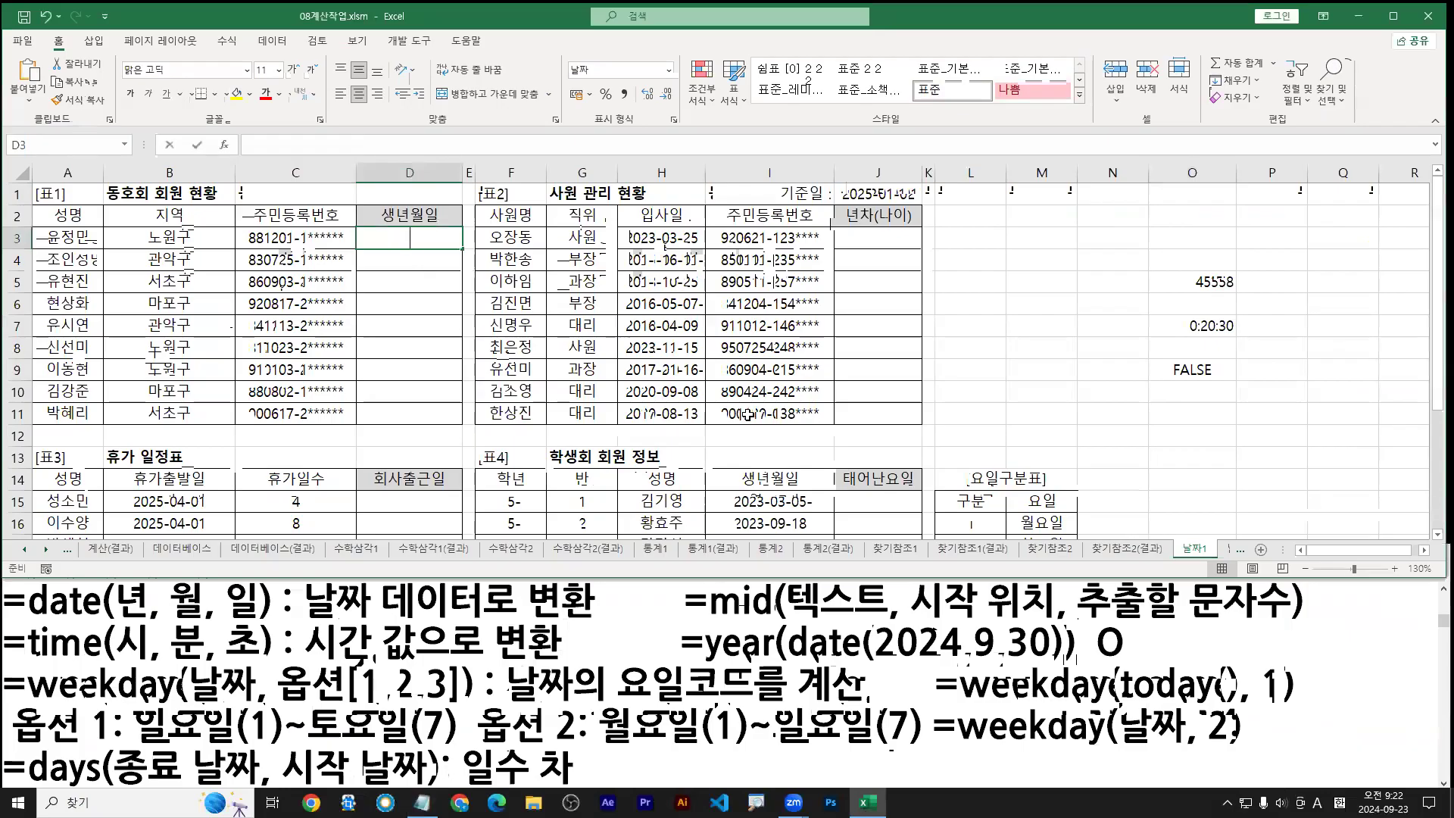
text(=mid)
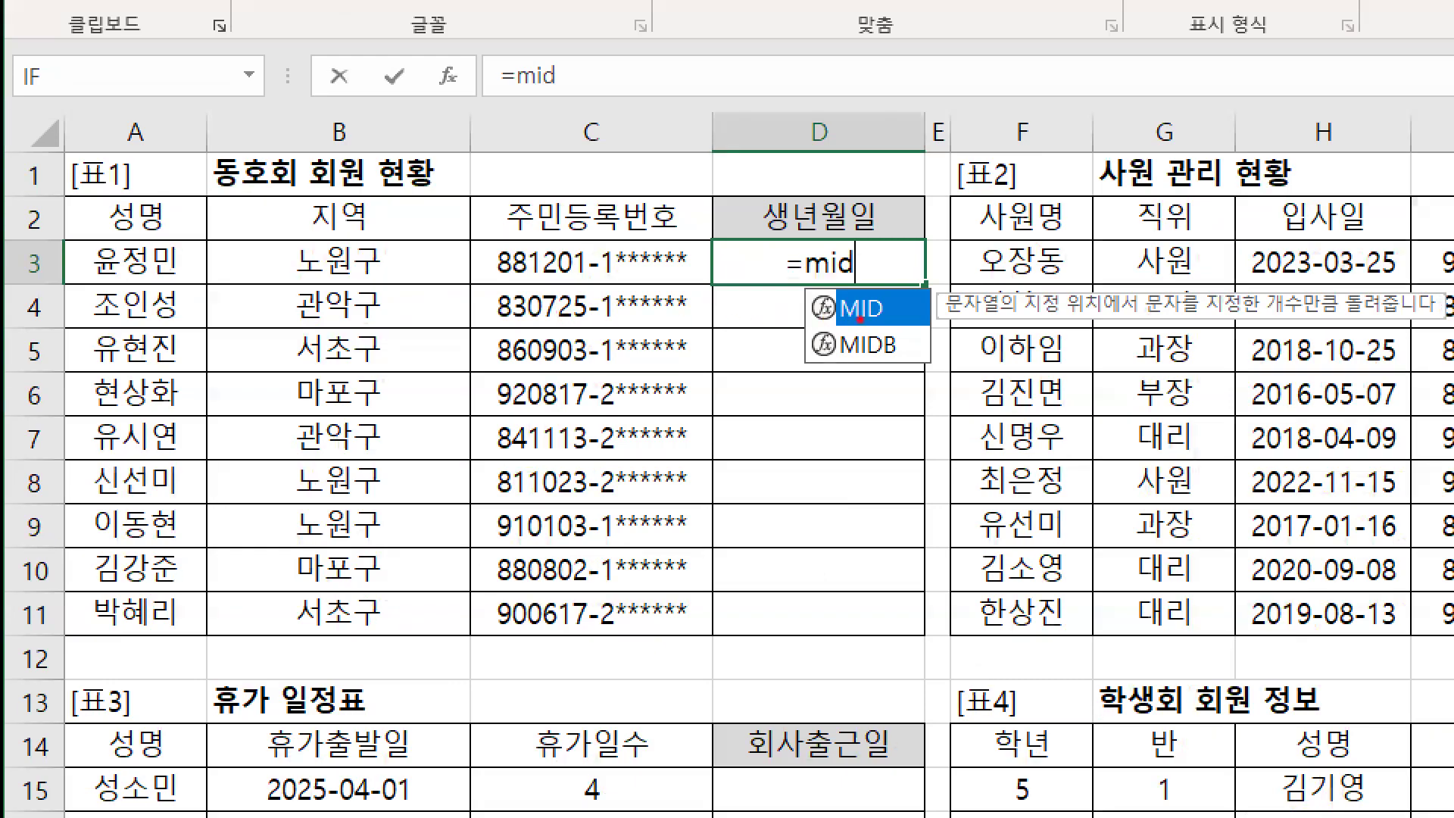
mouse_move(860, 319)
mouse_down()
mouse_move(856, 337)
mouse_move(879, 327)
mouse_up()
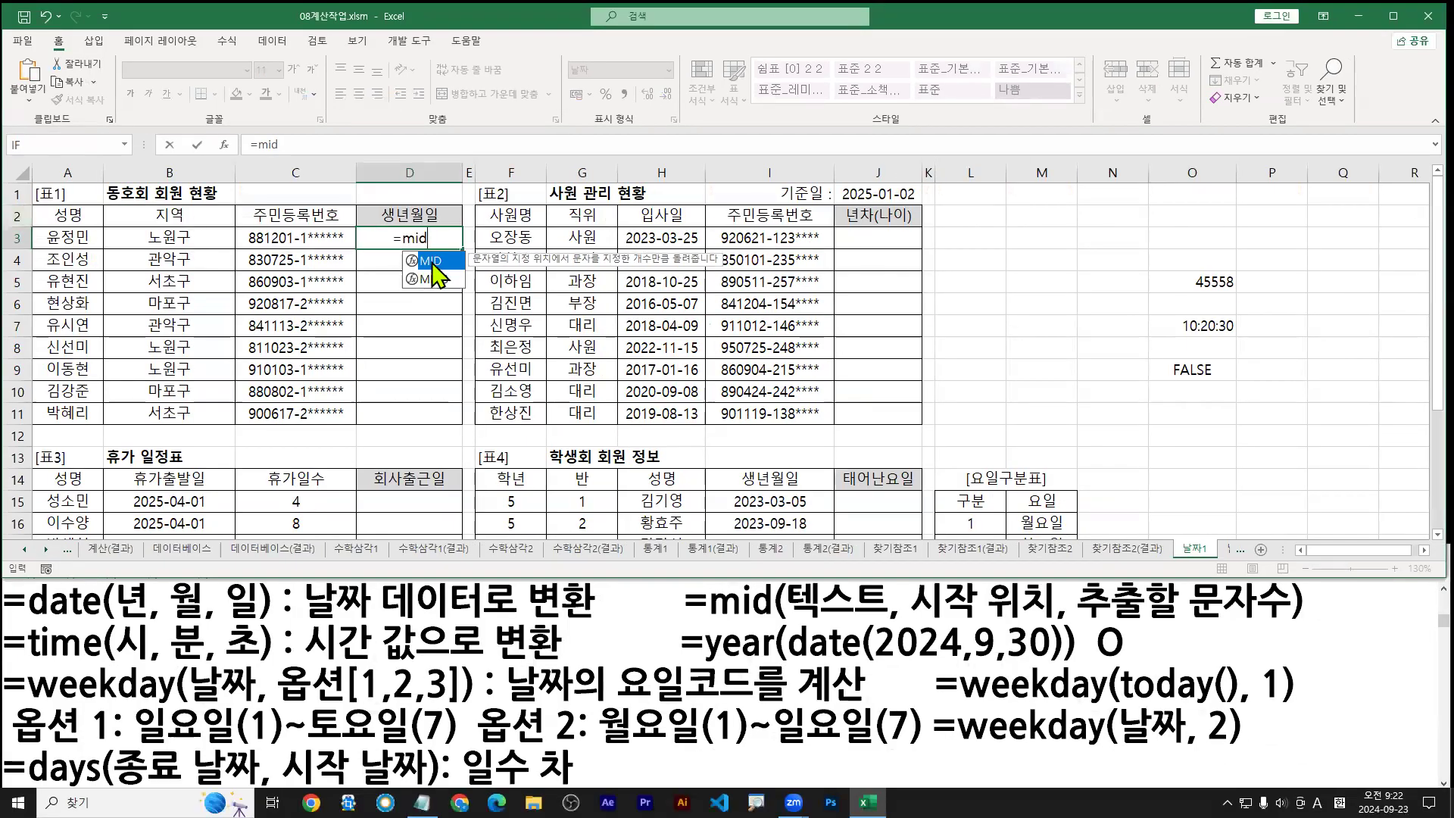
double_click(861, 309)
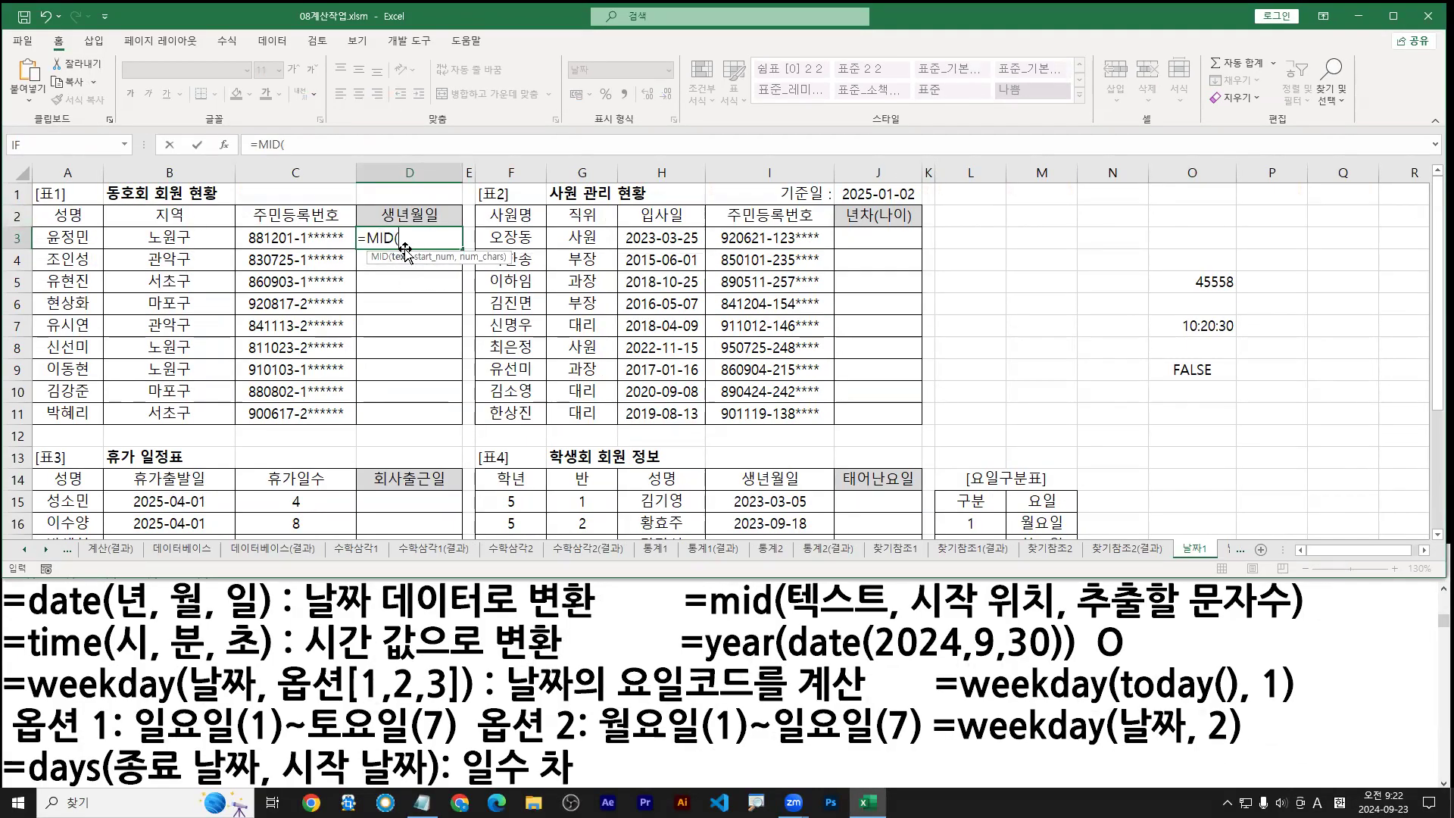
Step: Write "ctrl +A" on screen in red, then open the MID function arguments and move the dialog off cell D3
text(ctrl)
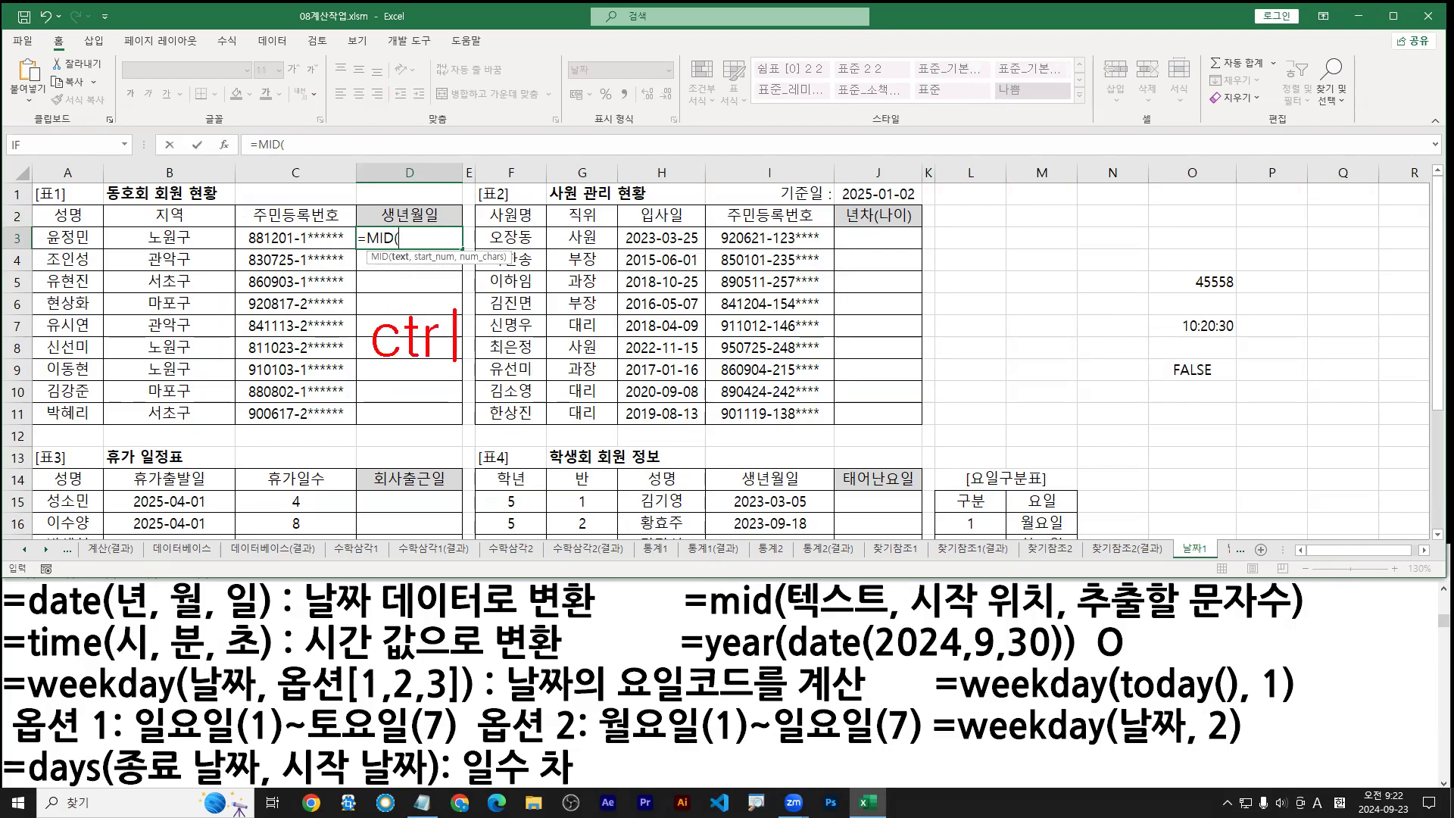
text( +A)
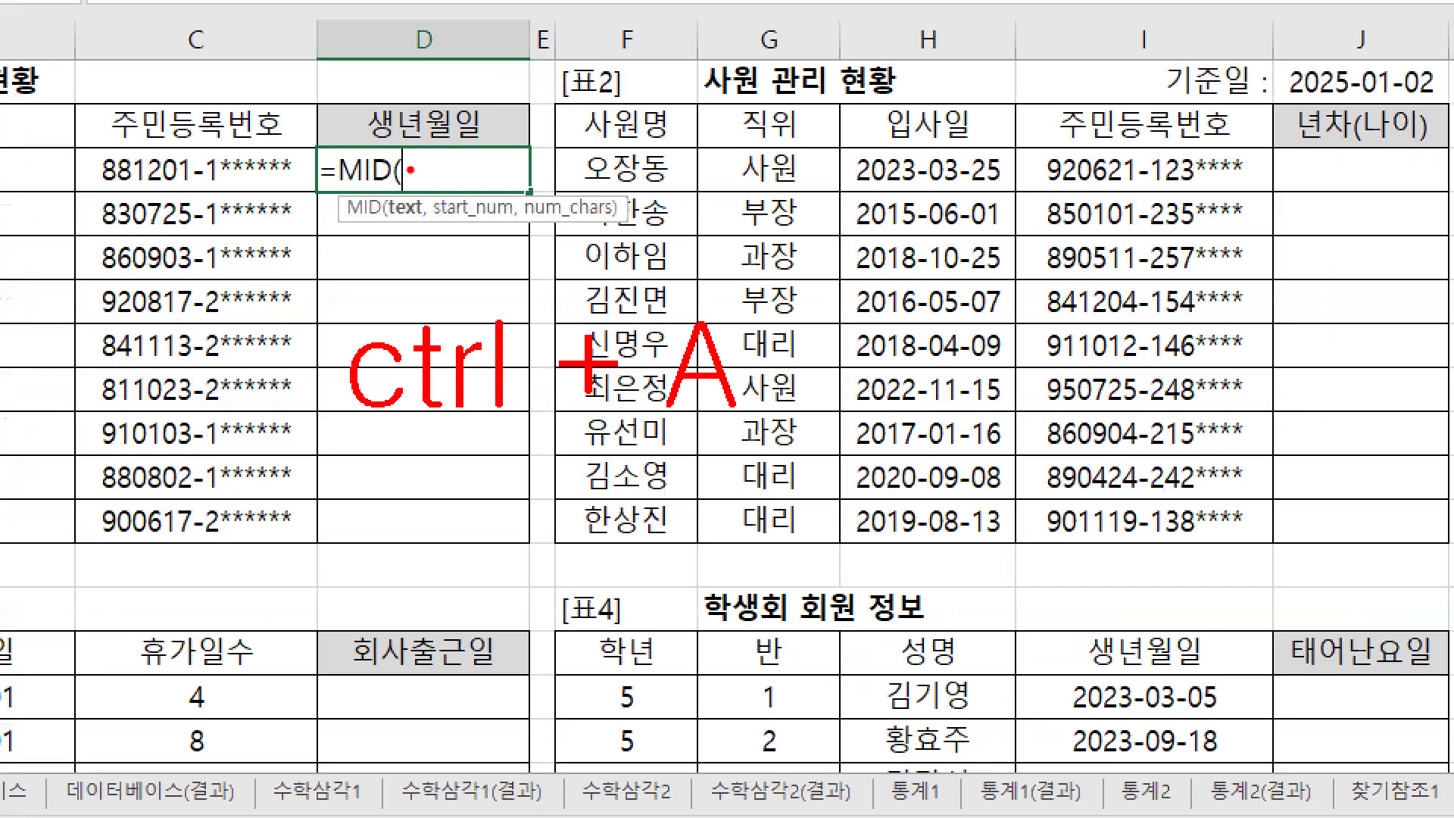
drag(409, 168, 403, 212)
key(ctrl+a)
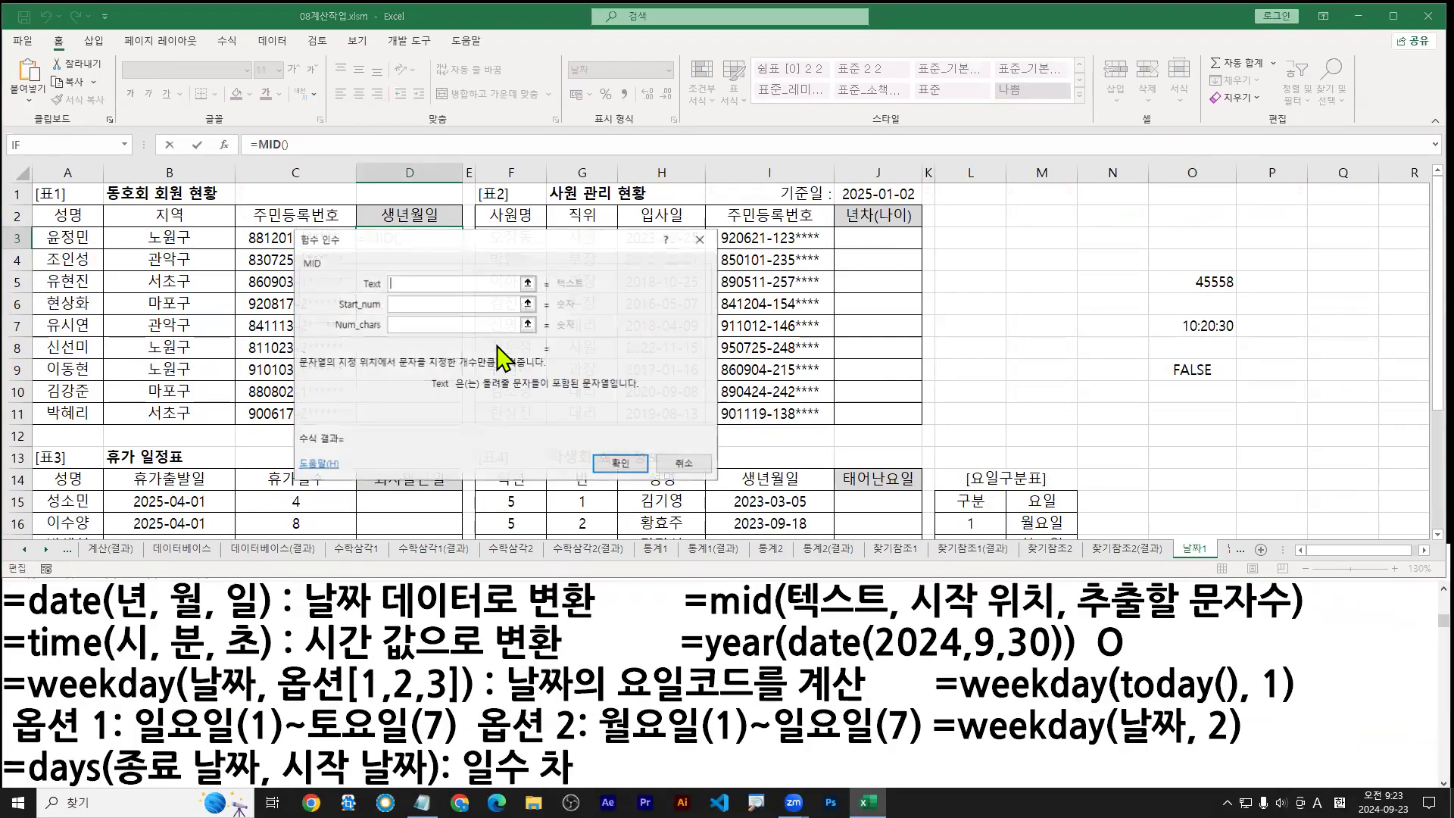
drag(449, 250, 499, 278)
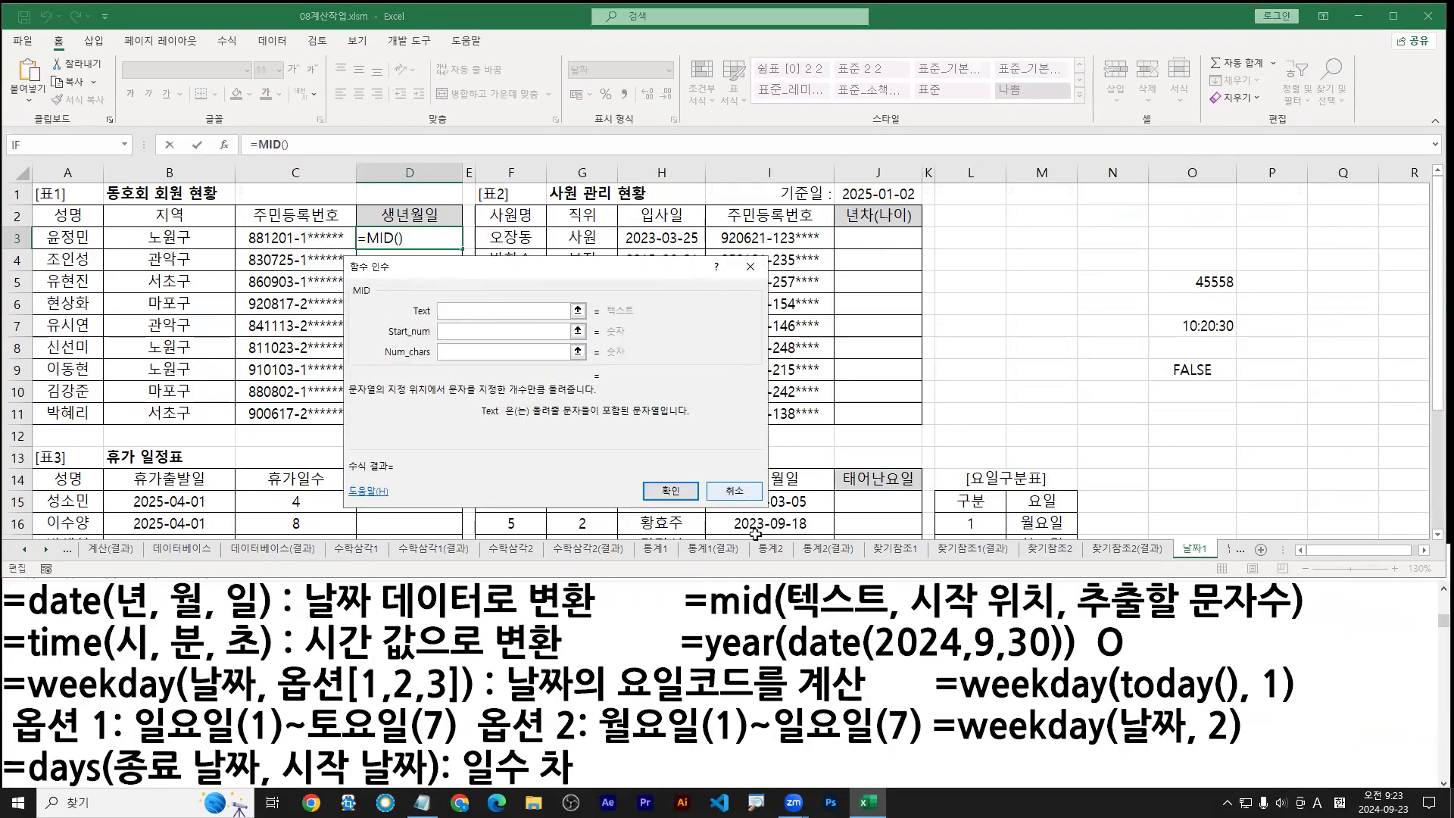
Step: Underline 텍스트 in the mid note, point out the first 주민등록번호, and set MID's Text argument to C3
drag(790, 622, 890, 625)
drag(290, 209, 269, 227)
key(Escape)
click(263, 238)
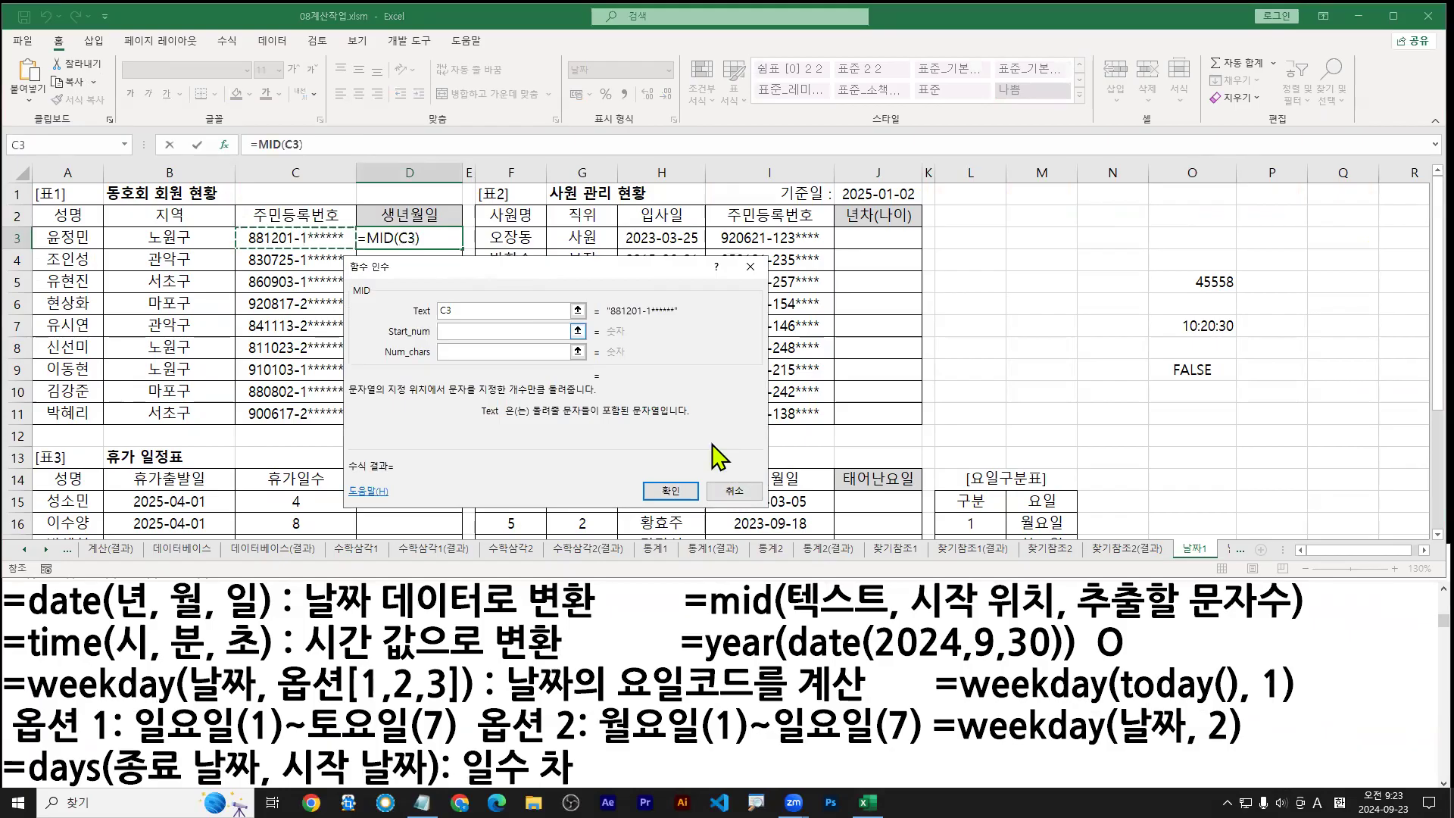
Step: Underline 시작 위치 in red, mark the first character in C3, and set MID's Start_num to 1, underlining that value
drag(917, 627, 1053, 627)
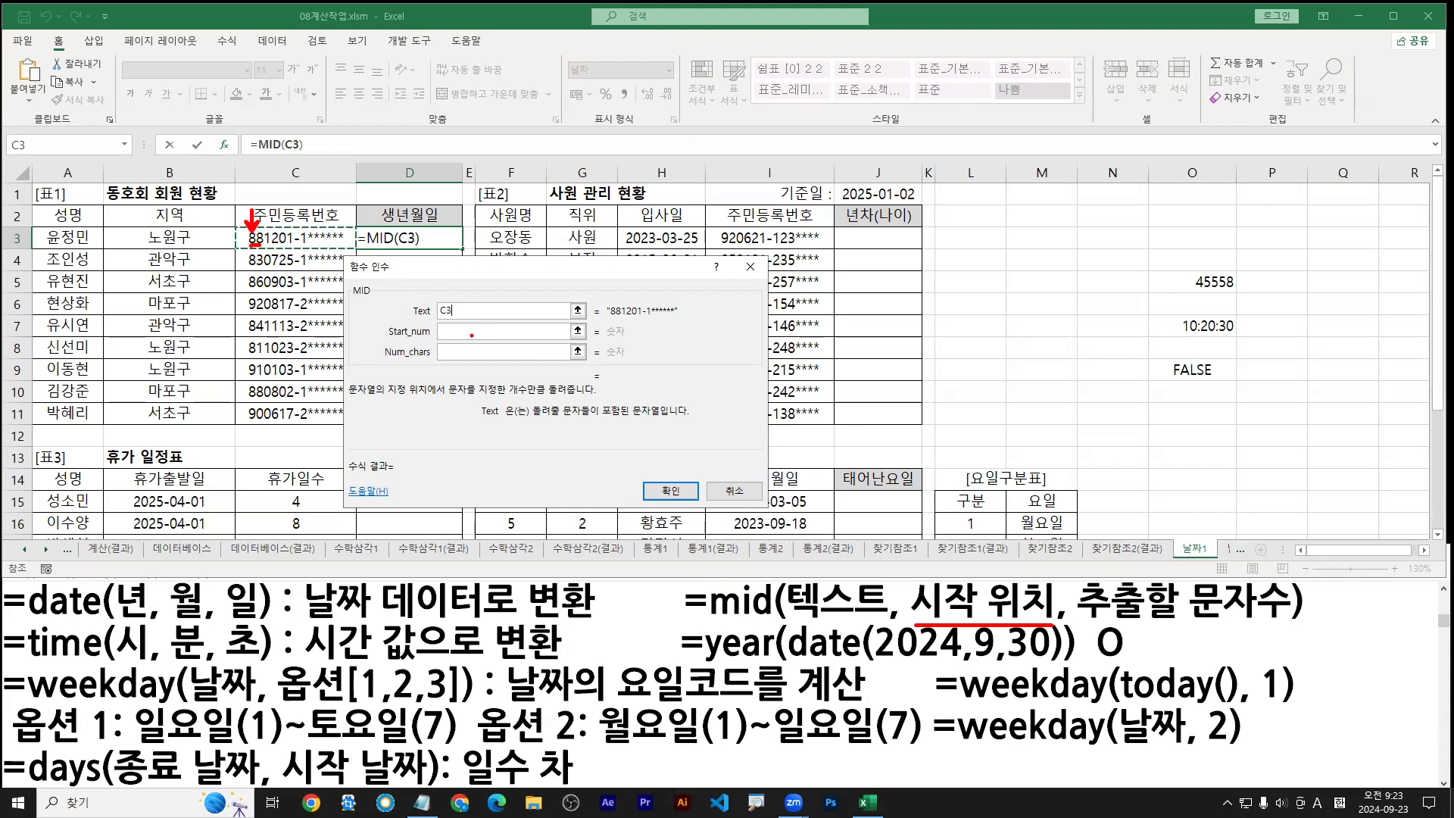
drag(252, 230, 265, 250)
key(Escape)
click(467, 334)
text(1)
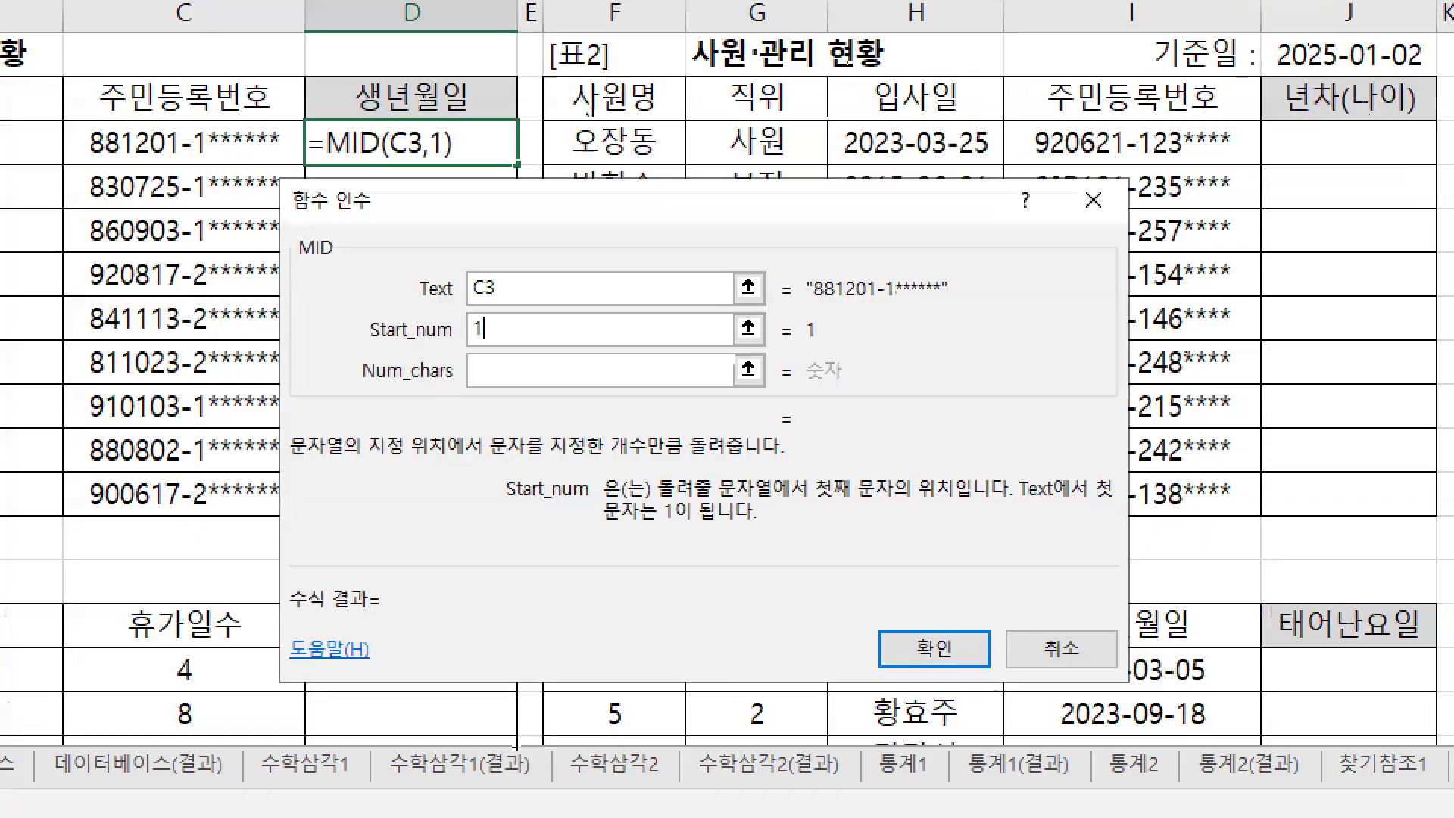
drag(468, 346, 494, 347)
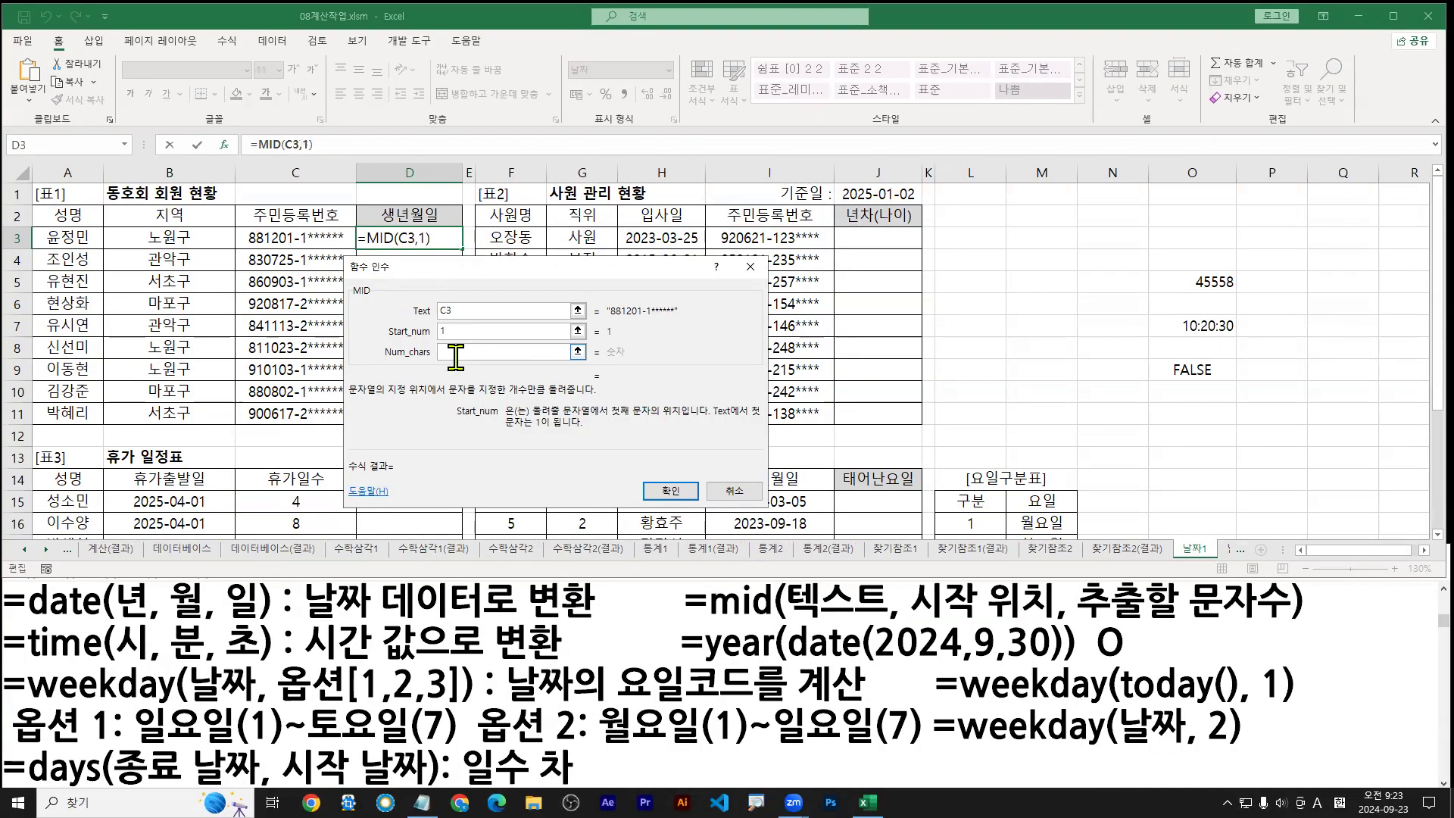
Step: Set MID's Num_chars argument to 2, marking the first characters of C3 in red, and confirm the formula in D3
click(453, 352)
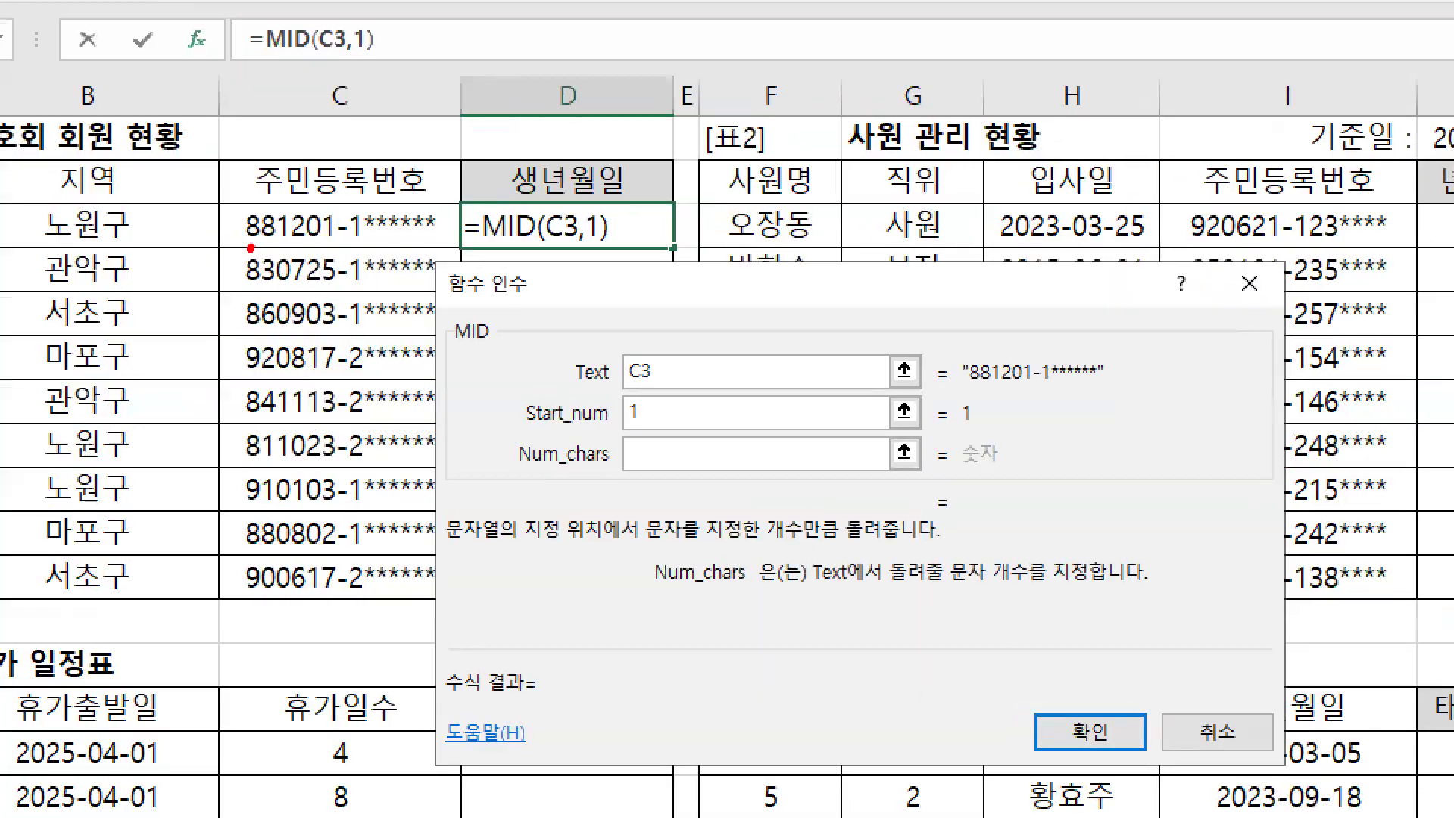
drag(248, 248, 281, 265)
text(2)
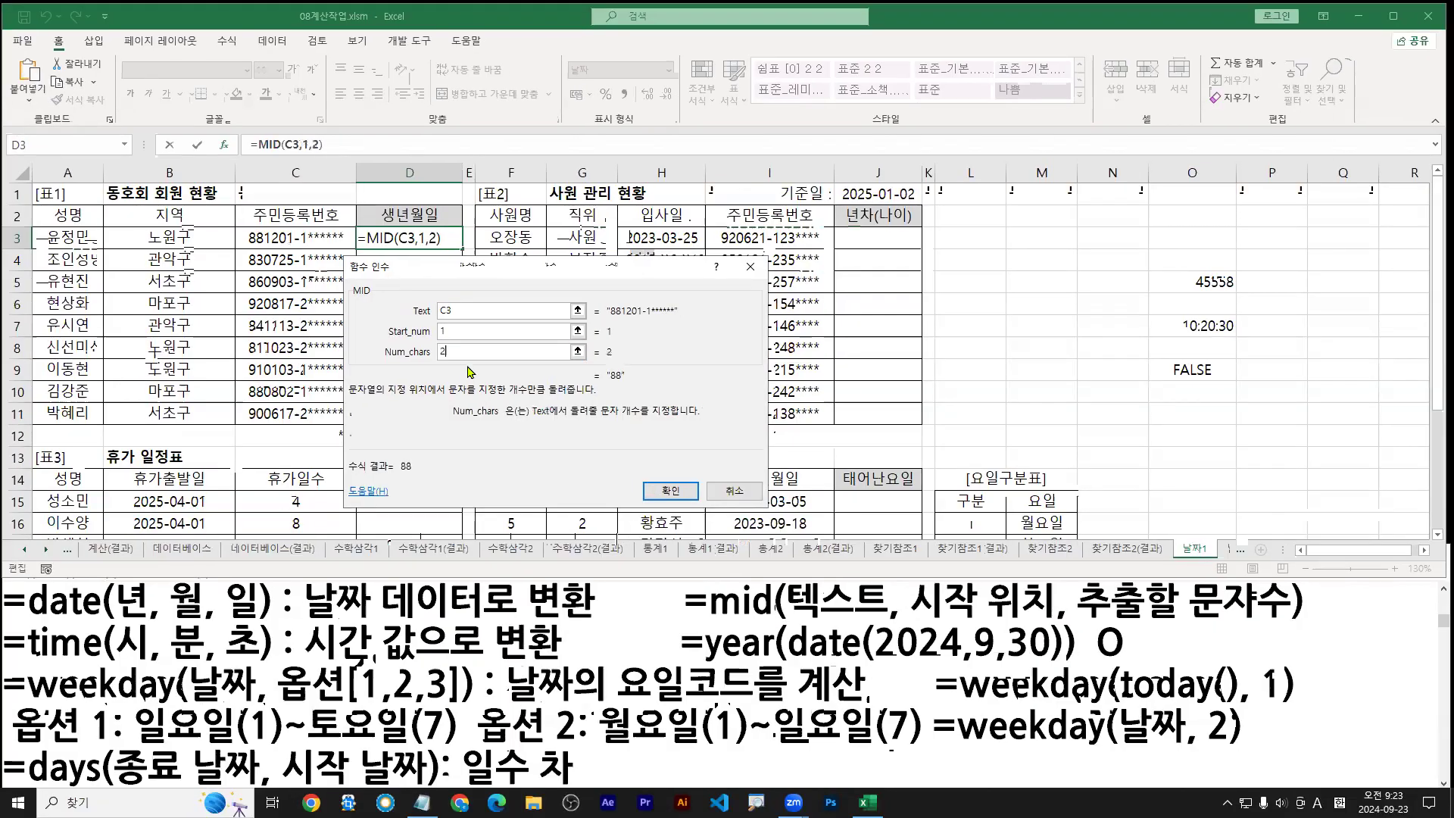
drag(668, 521, 664, 492)
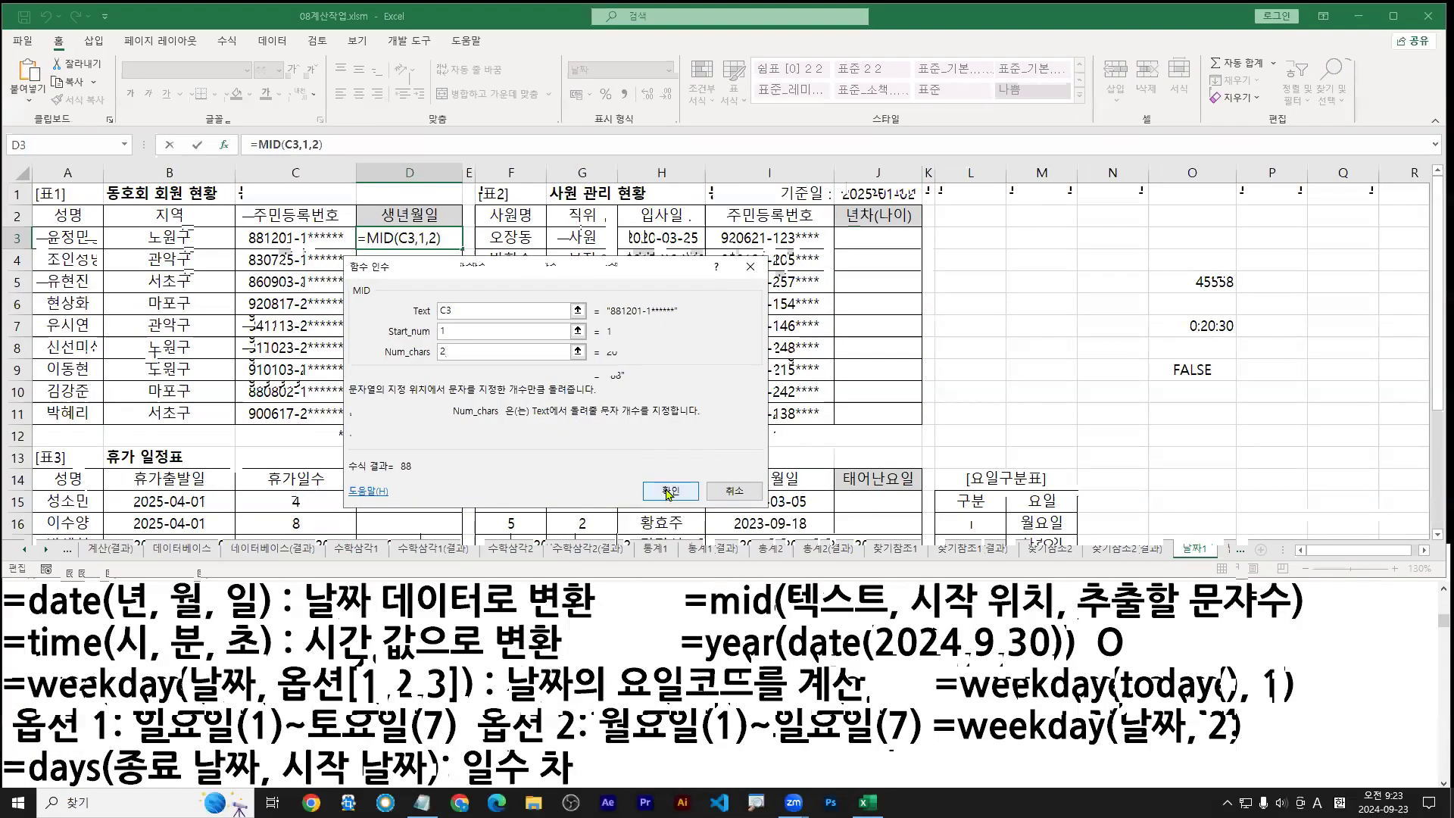
click(669, 491)
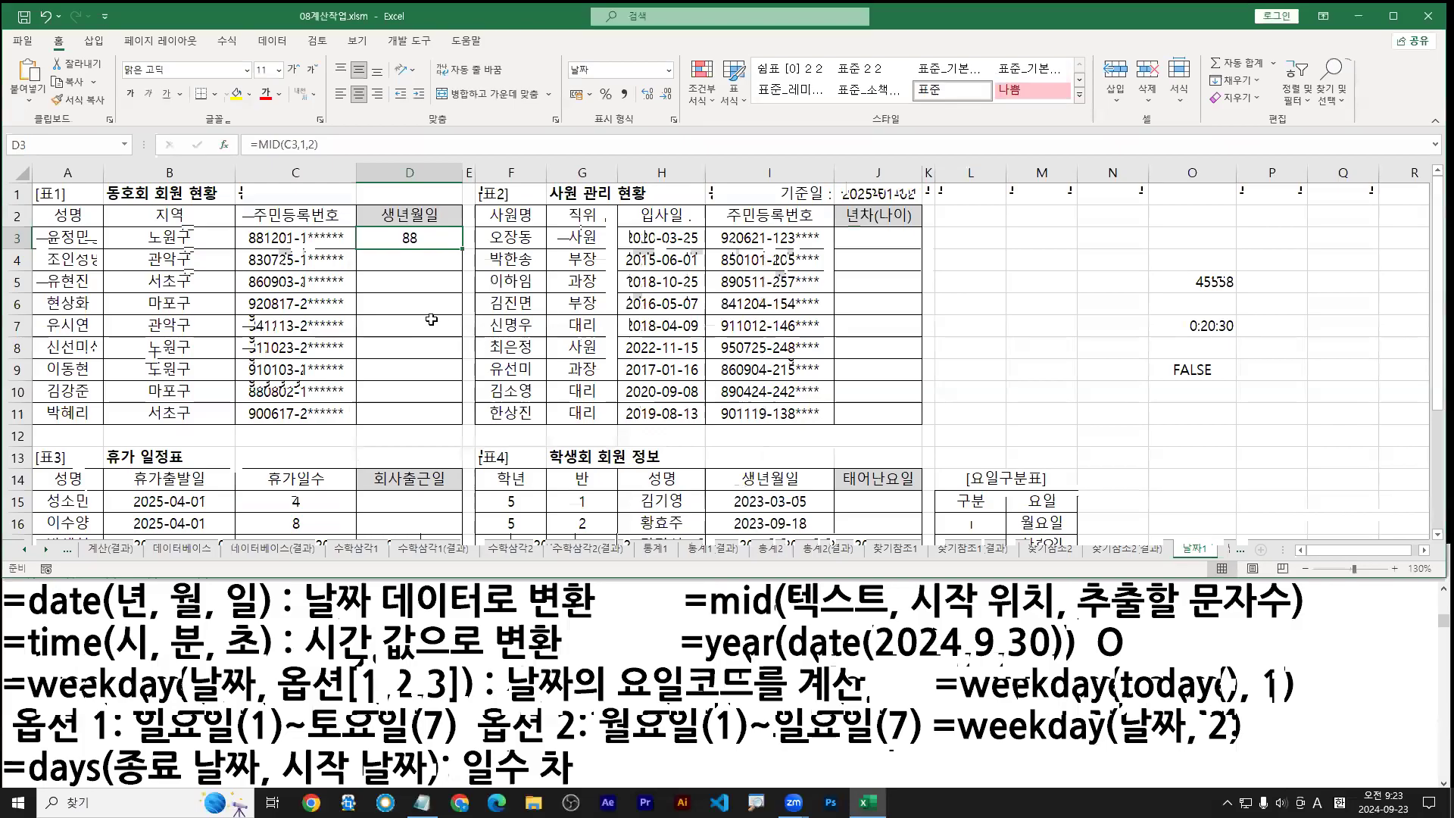
double_click(387, 241)
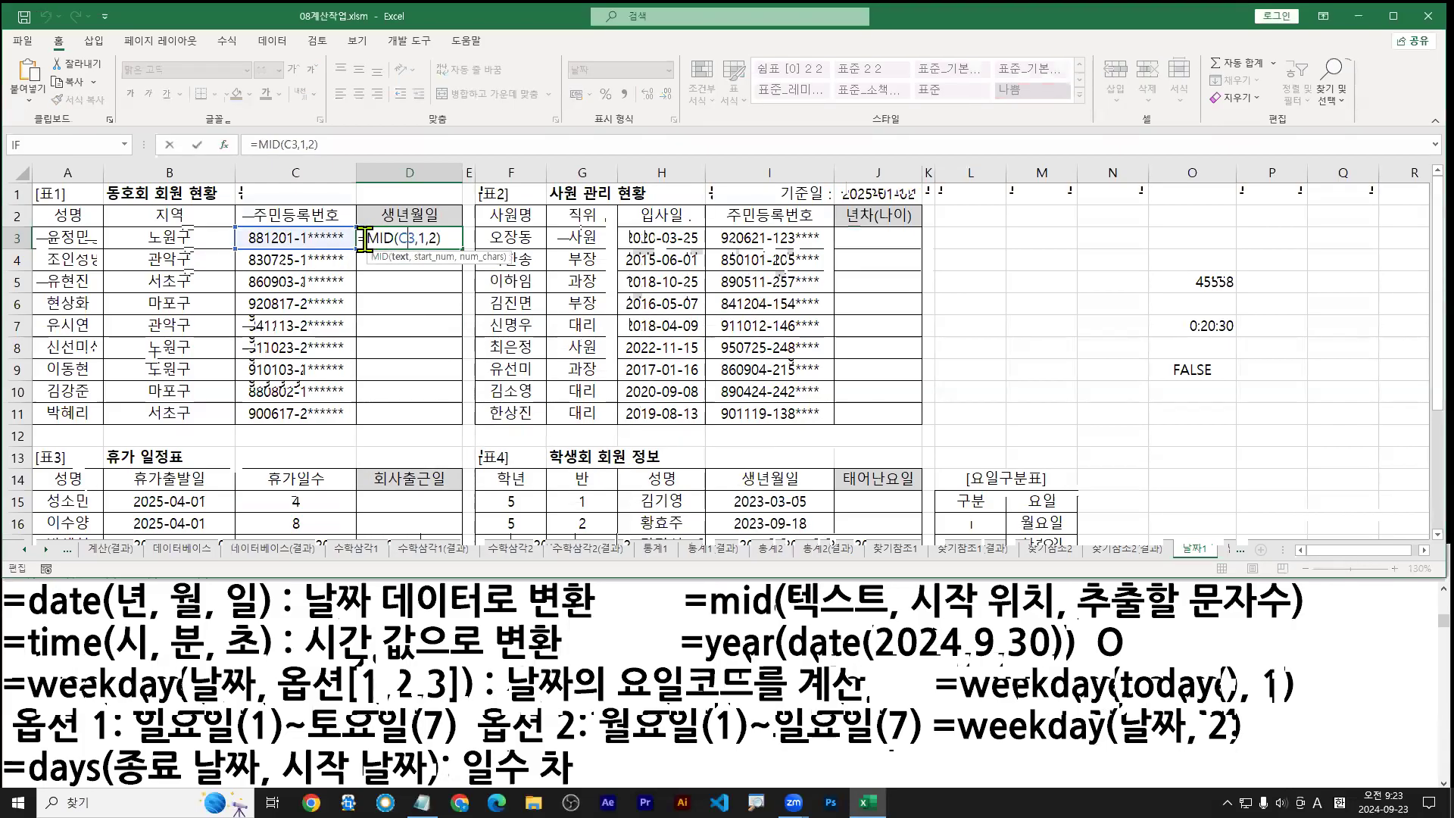
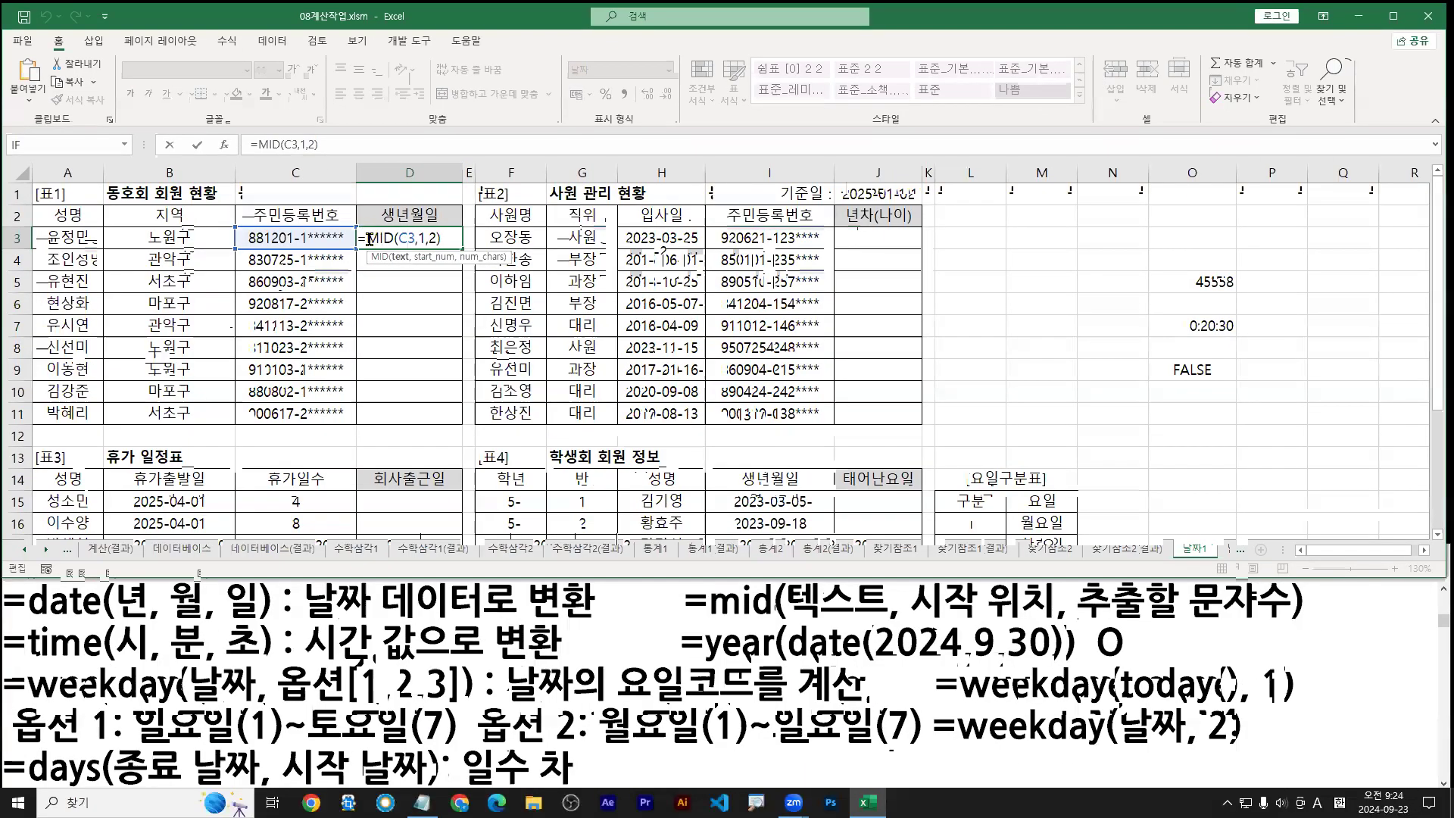
drag(500, 304, 604, 307)
drag(419, 240, 438, 239)
key(Escape)
double_click(381, 239)
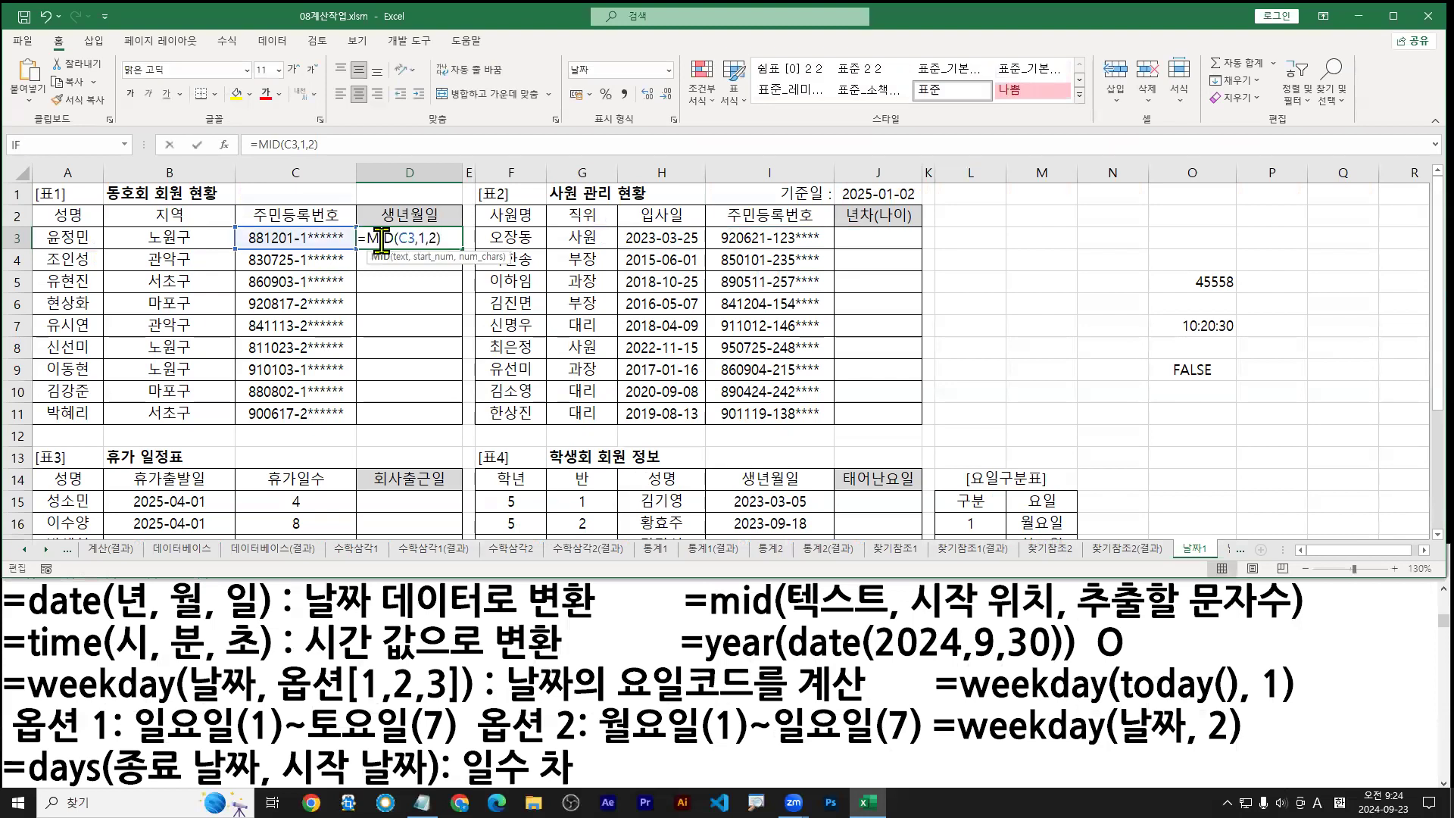
key(Escape)
Step: Underline MID(C3,1,2) in D3, write "ctrl + X" on screen, and cut that part so only the equals sign is left
double_click(383, 239)
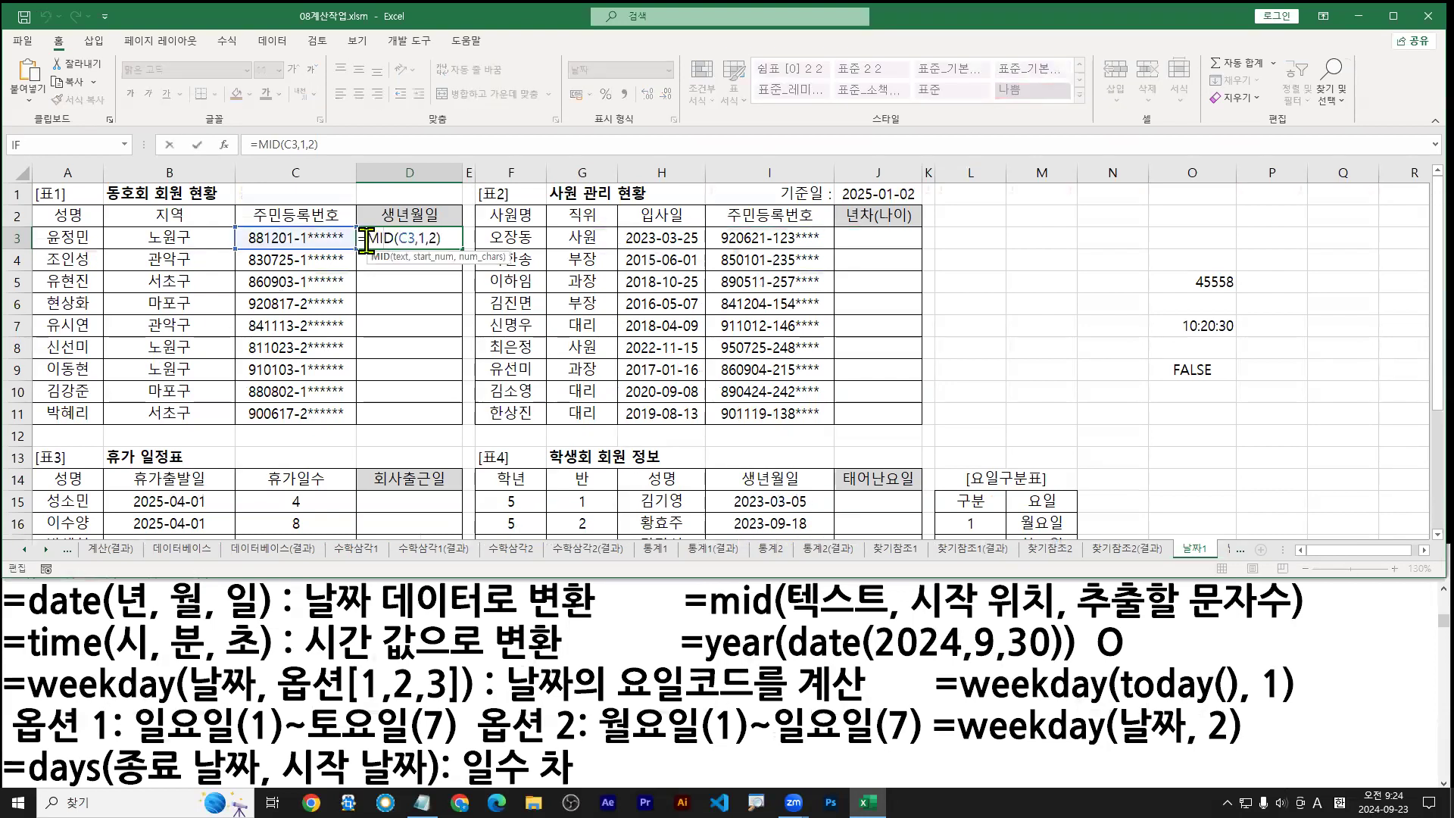
drag(367, 239, 460, 240)
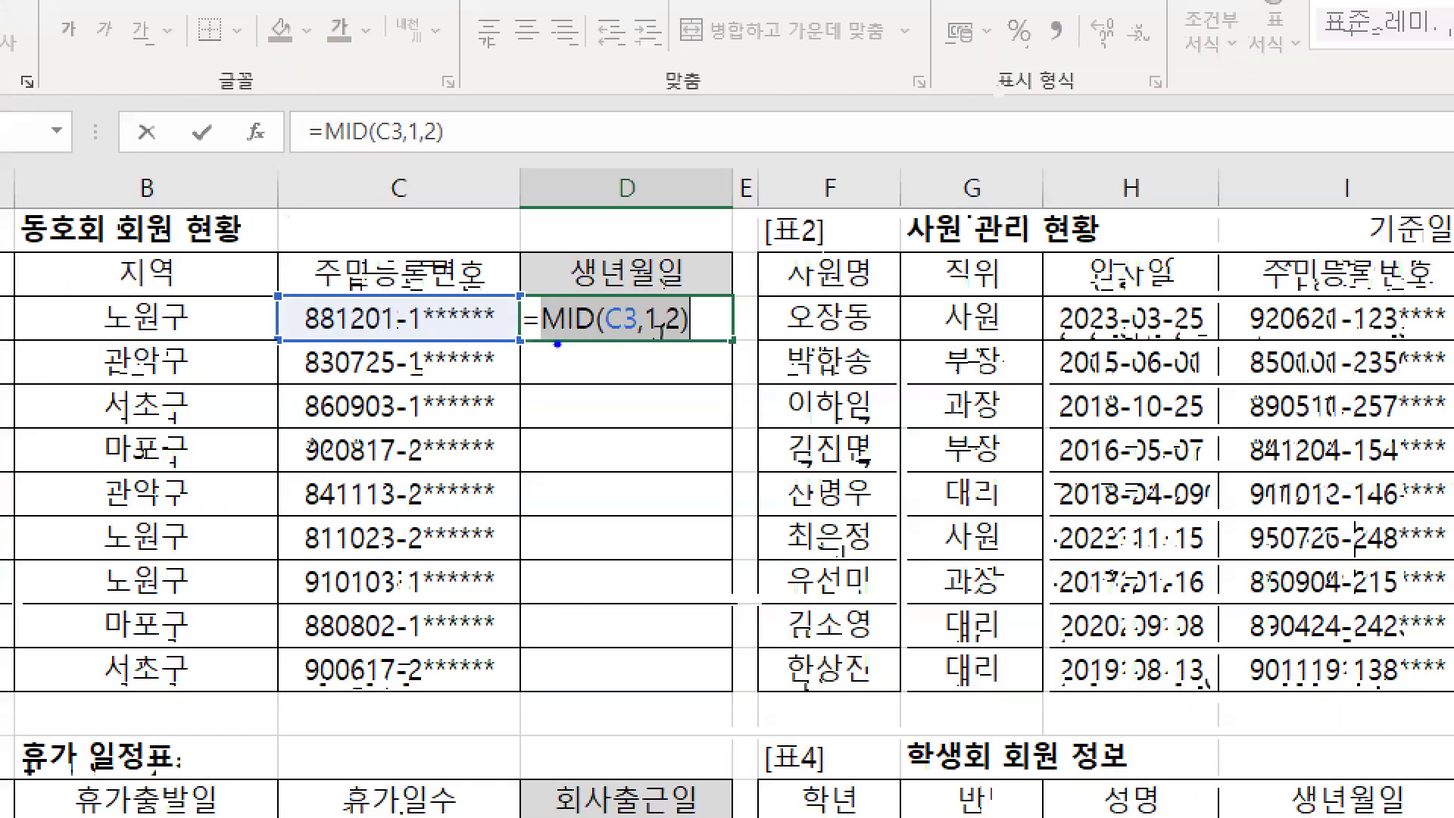
mouse_move(552, 351)
mouse_down()
mouse_move(700, 350)
mouse_move(686, 365)
mouse_up()
drag(550, 404, 550, 455)
text(ctrl + X)
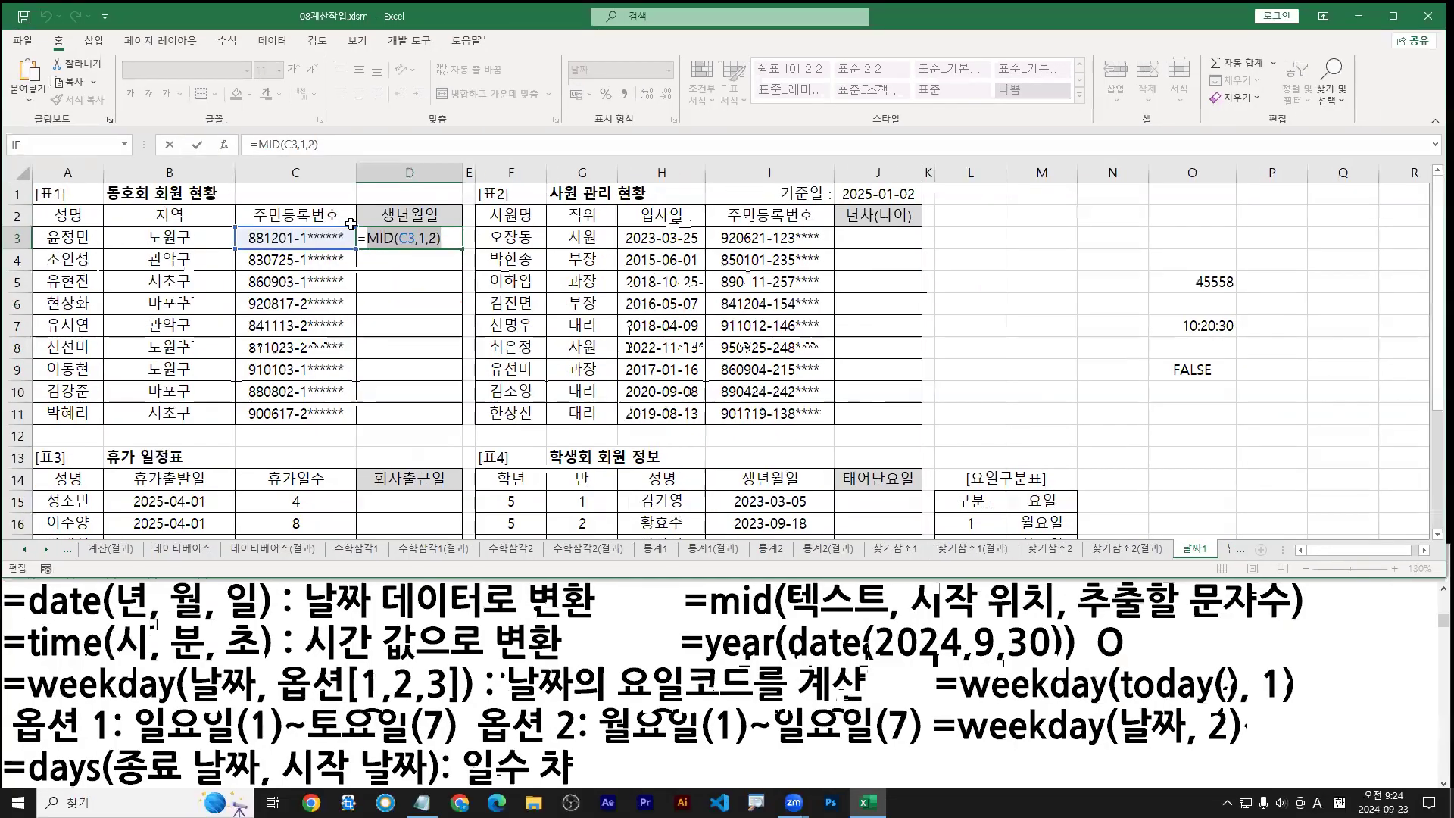
right_click(668, 325)
click(449, 255)
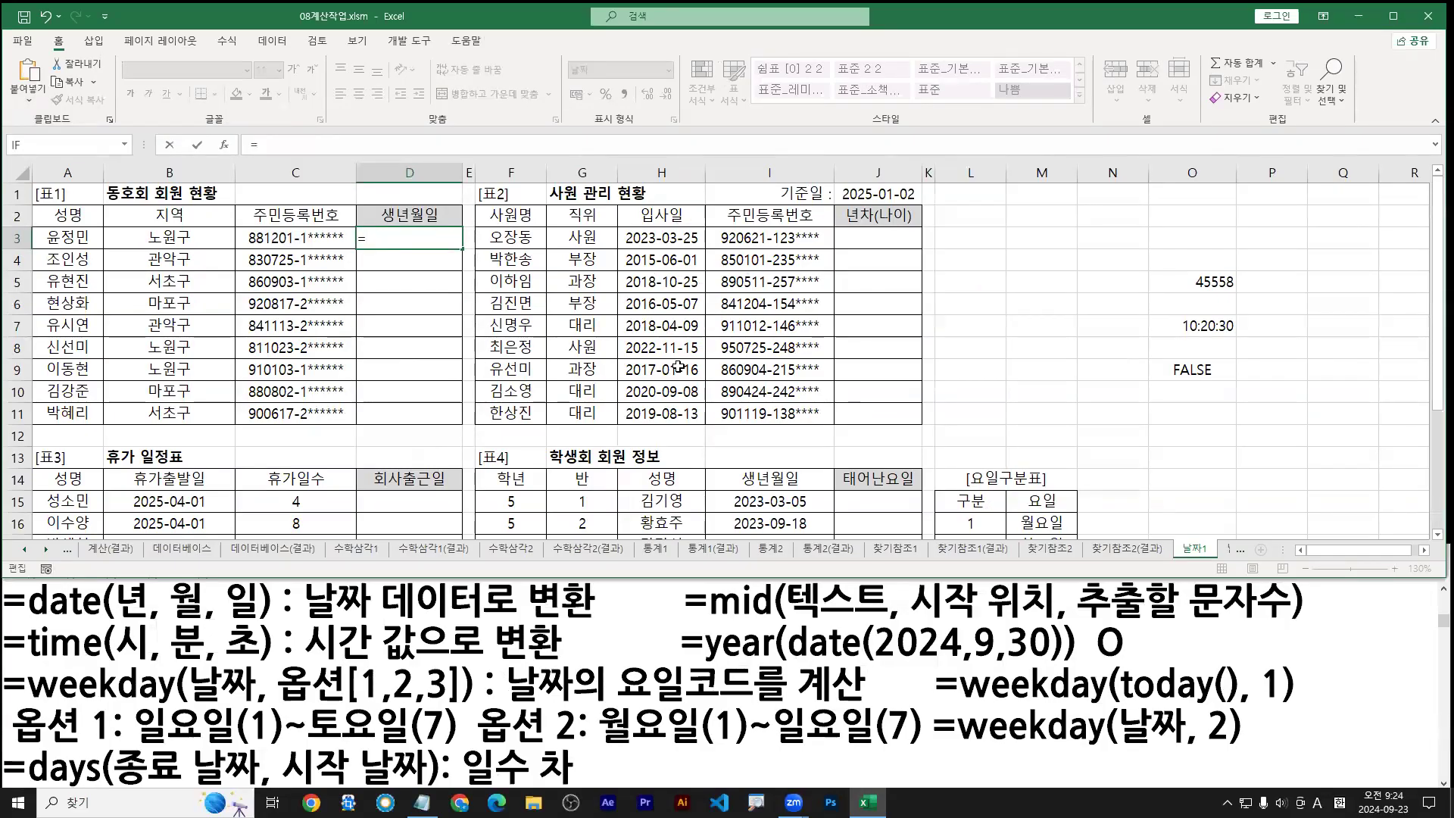
Step: Start a DATE formula in D3 from the suggested function name, marking it in red, and open its function arguments
text(da)
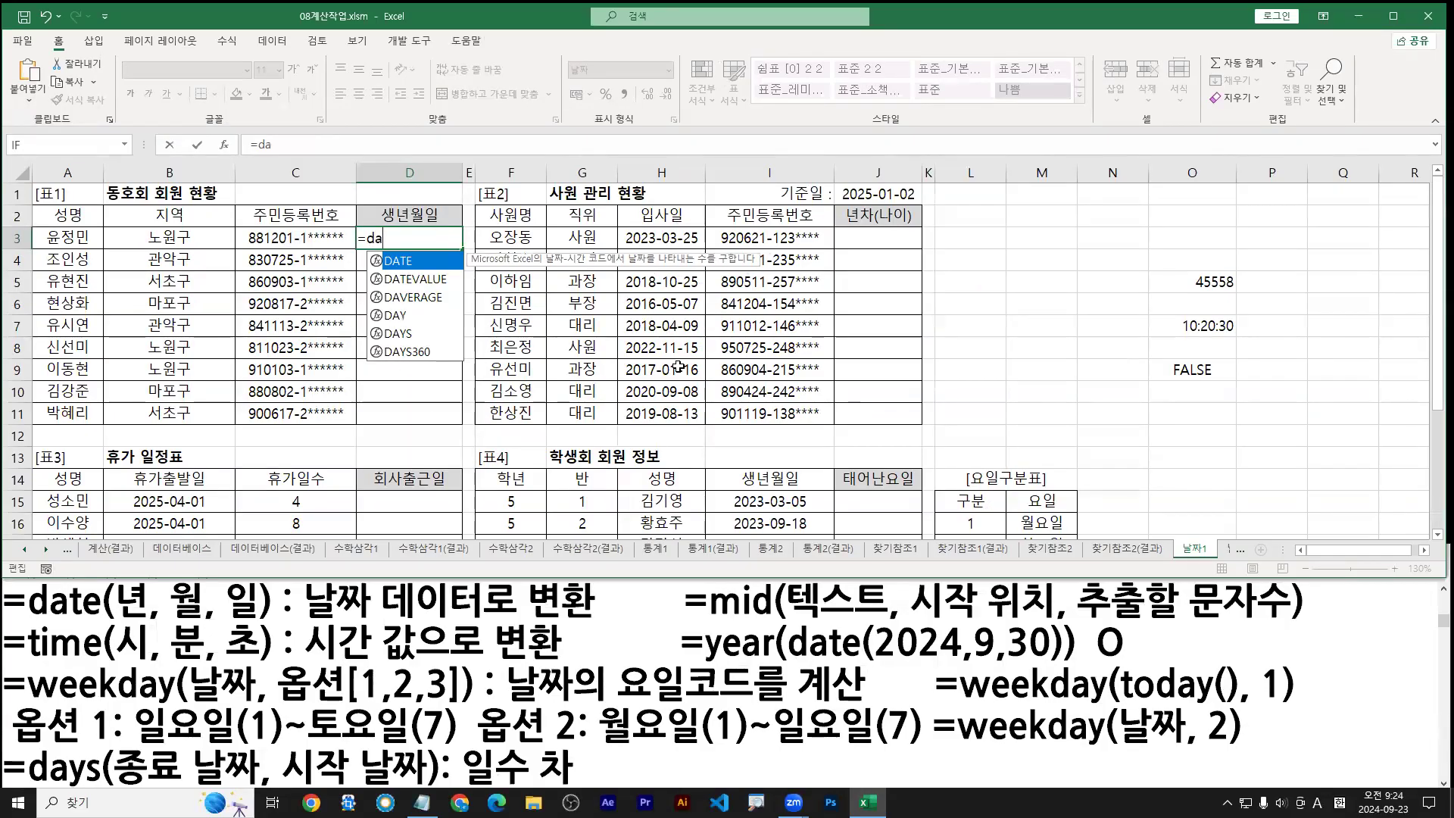
drag(19, 620, 275, 619)
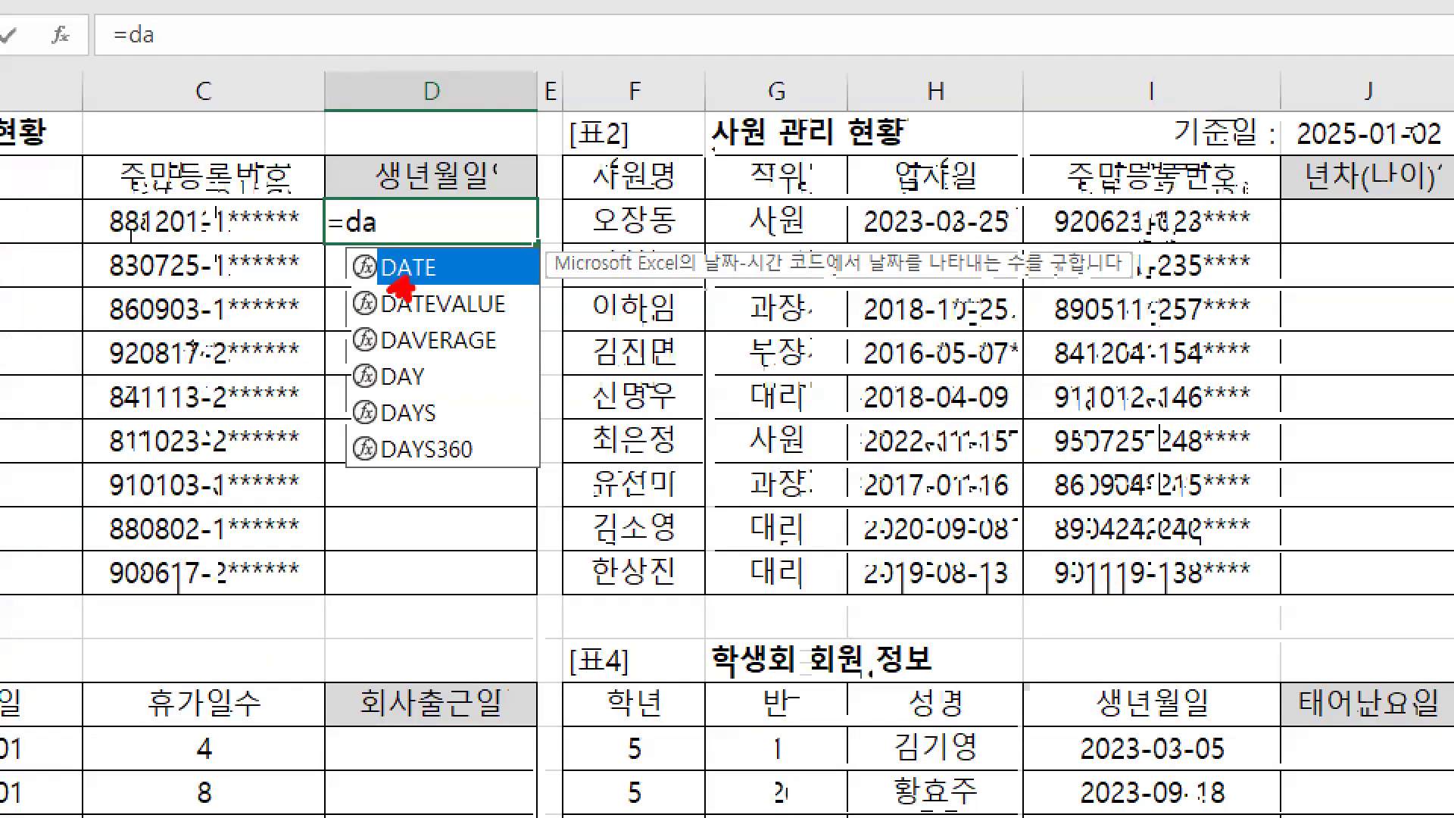
drag(401, 286, 428, 295)
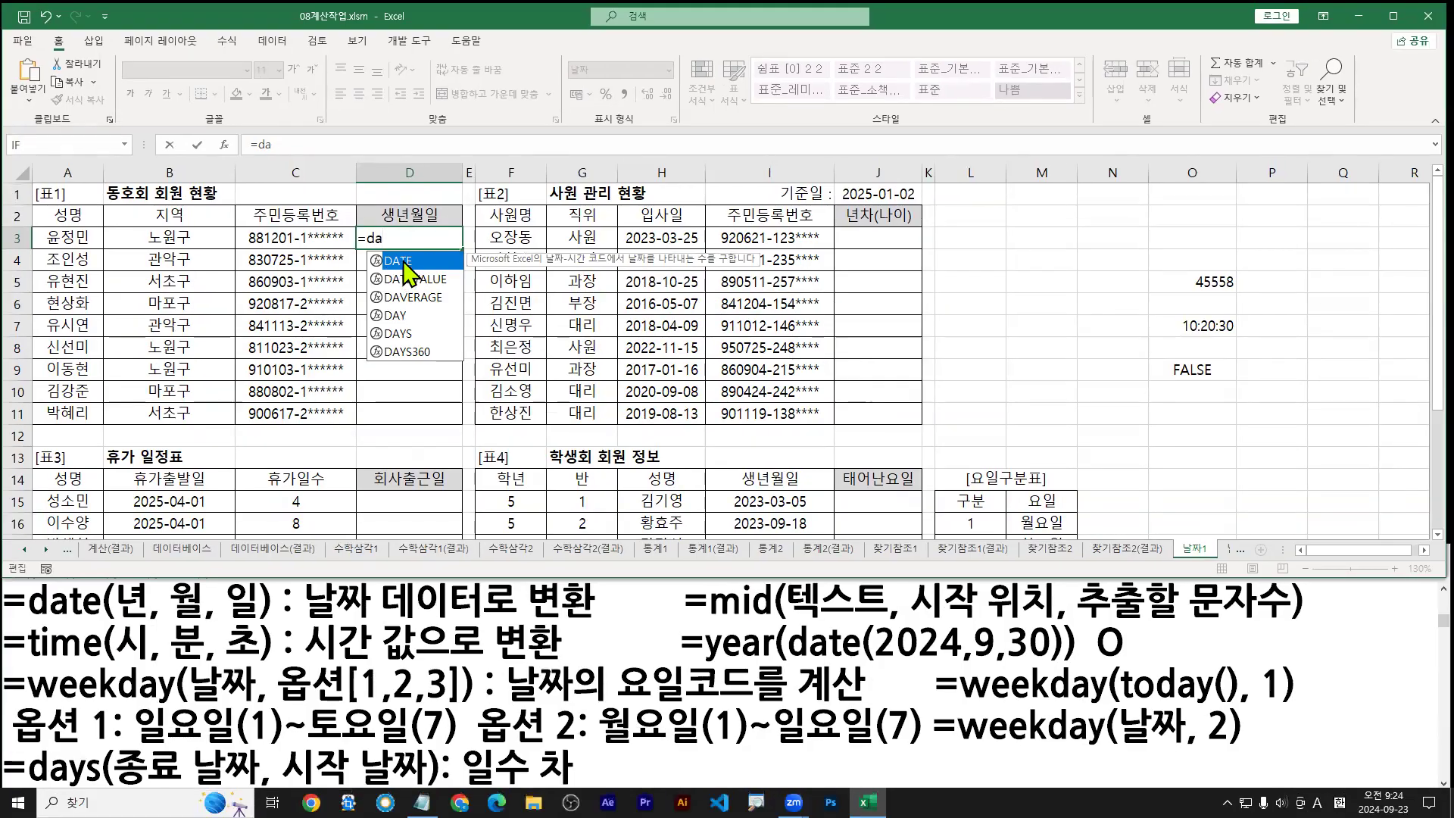
double_click(417, 275)
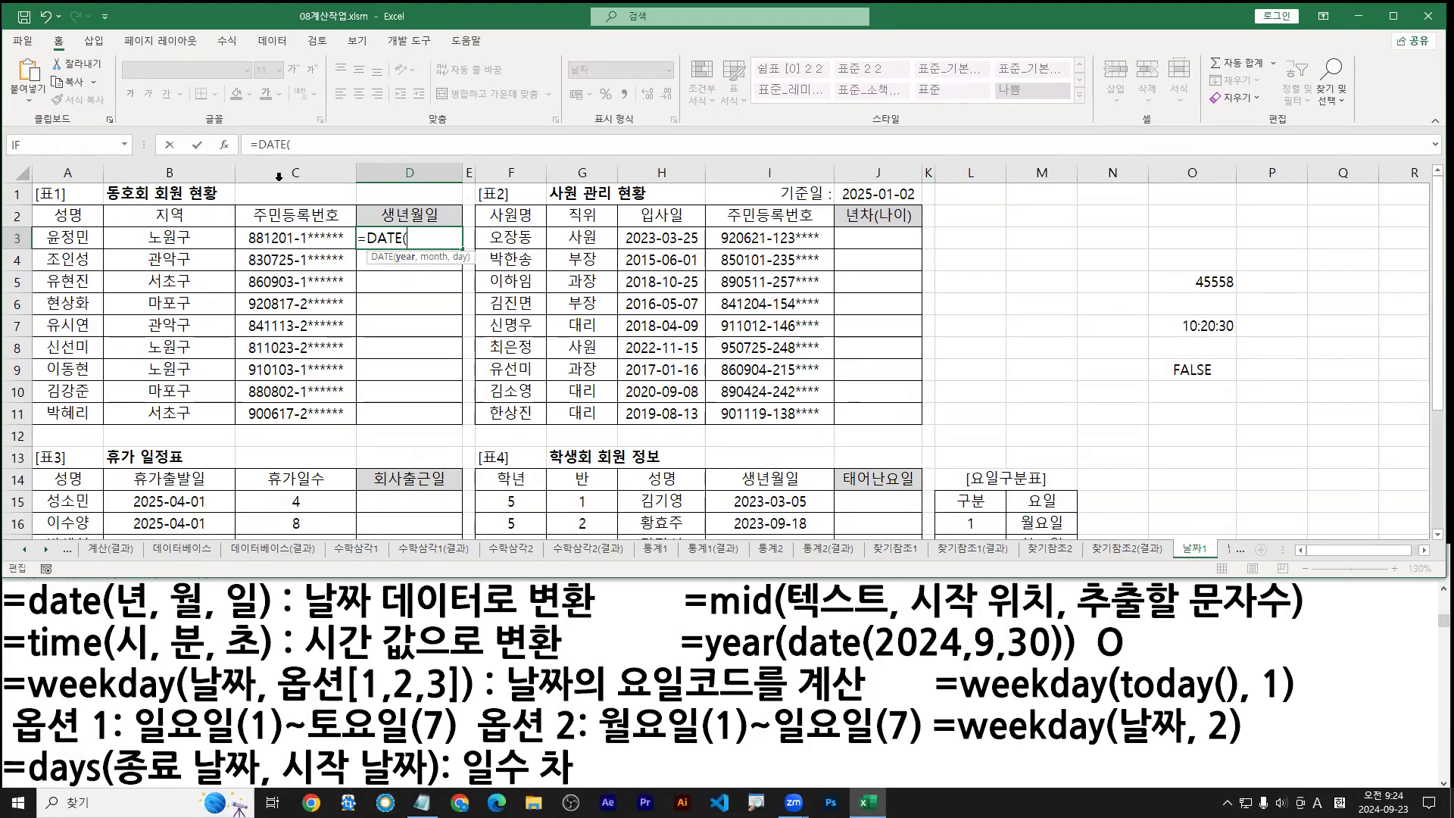
click(225, 147)
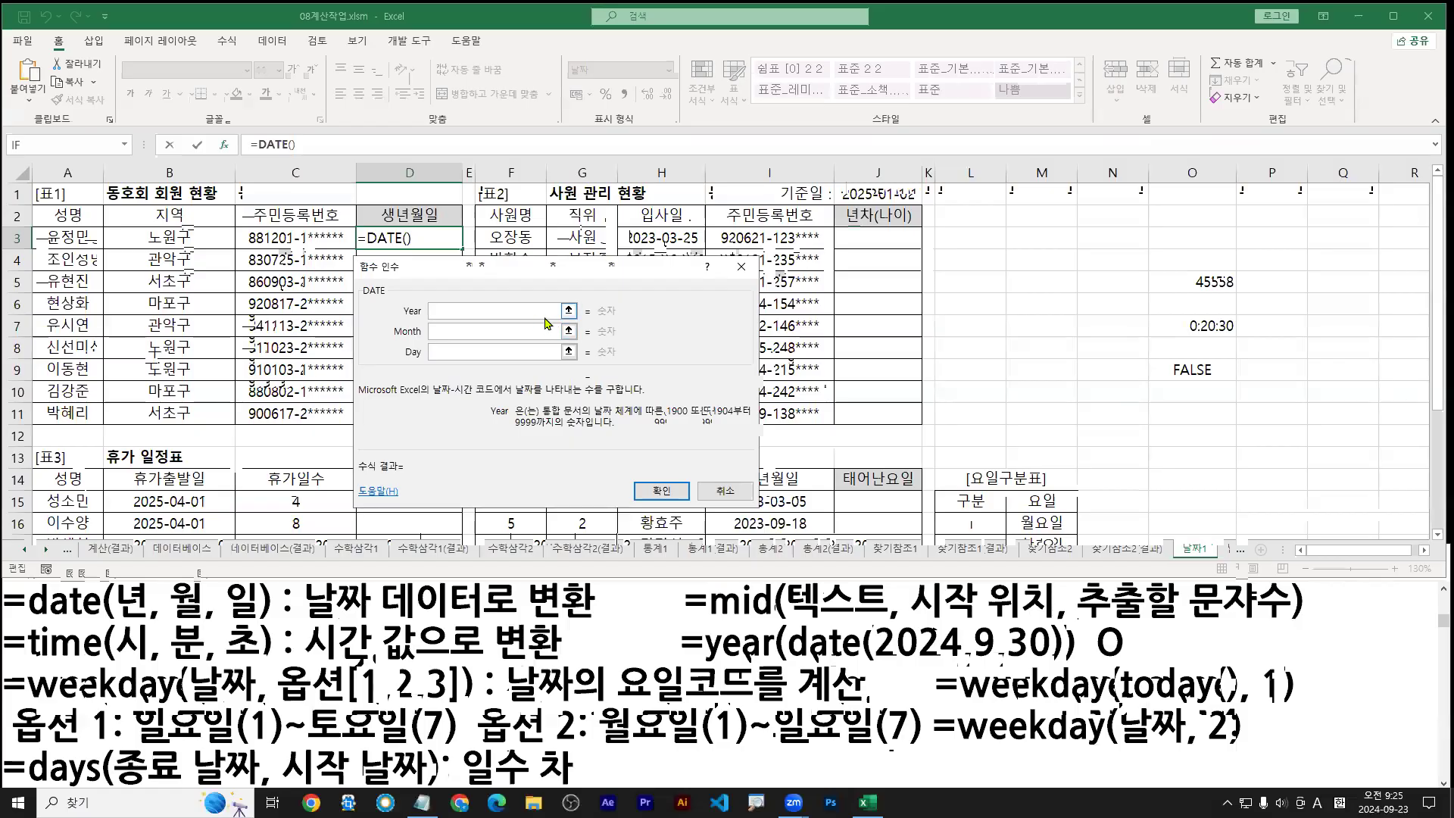
Step: Paste the cut MID expression into DATE's Year and Month arguments, making Year MID(C3,1,2) and Month MID(C3,3,2)
key(ctrl+v)
click(736, 425)
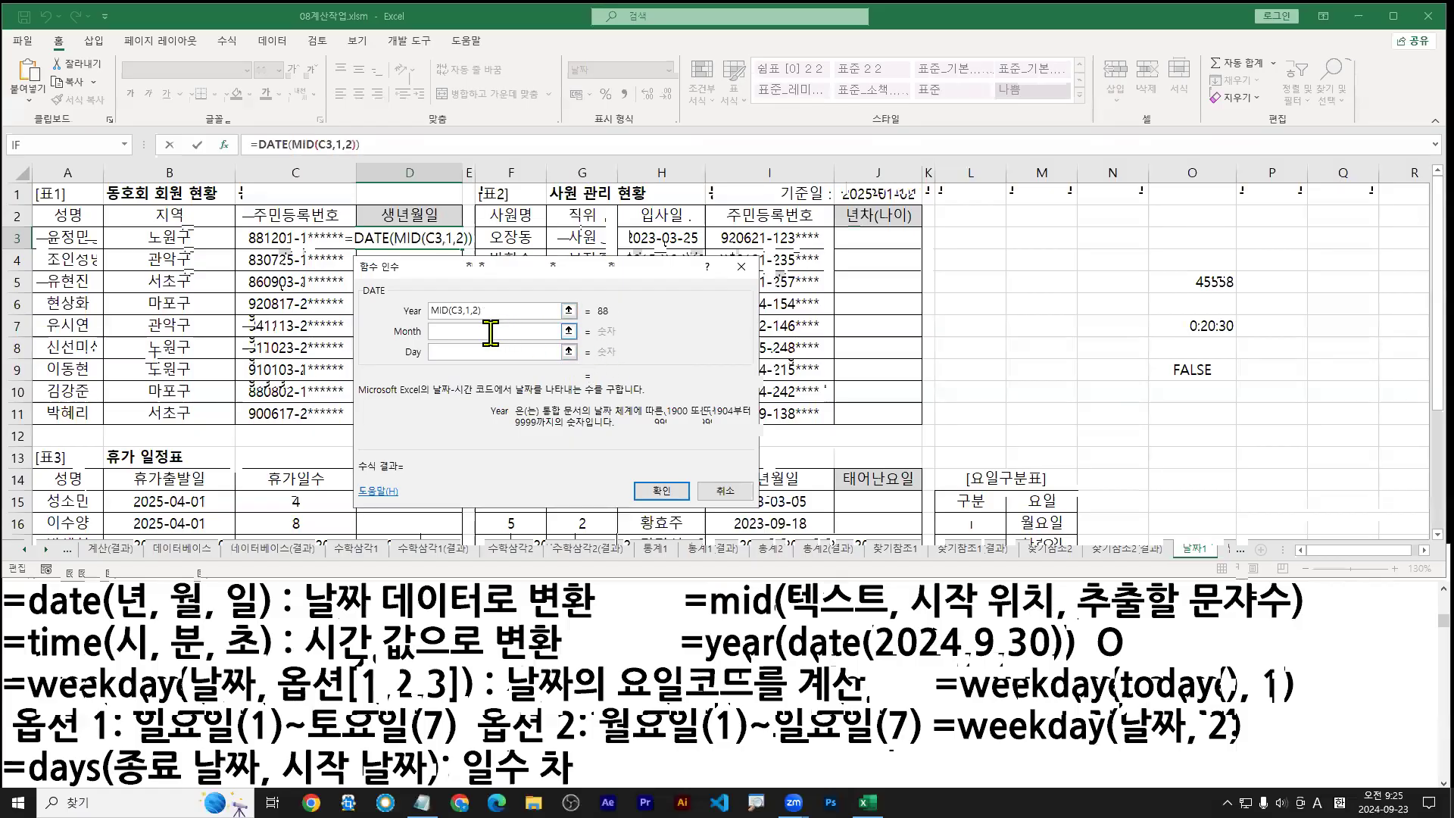
key(shift+Tab)
click(444, 327)
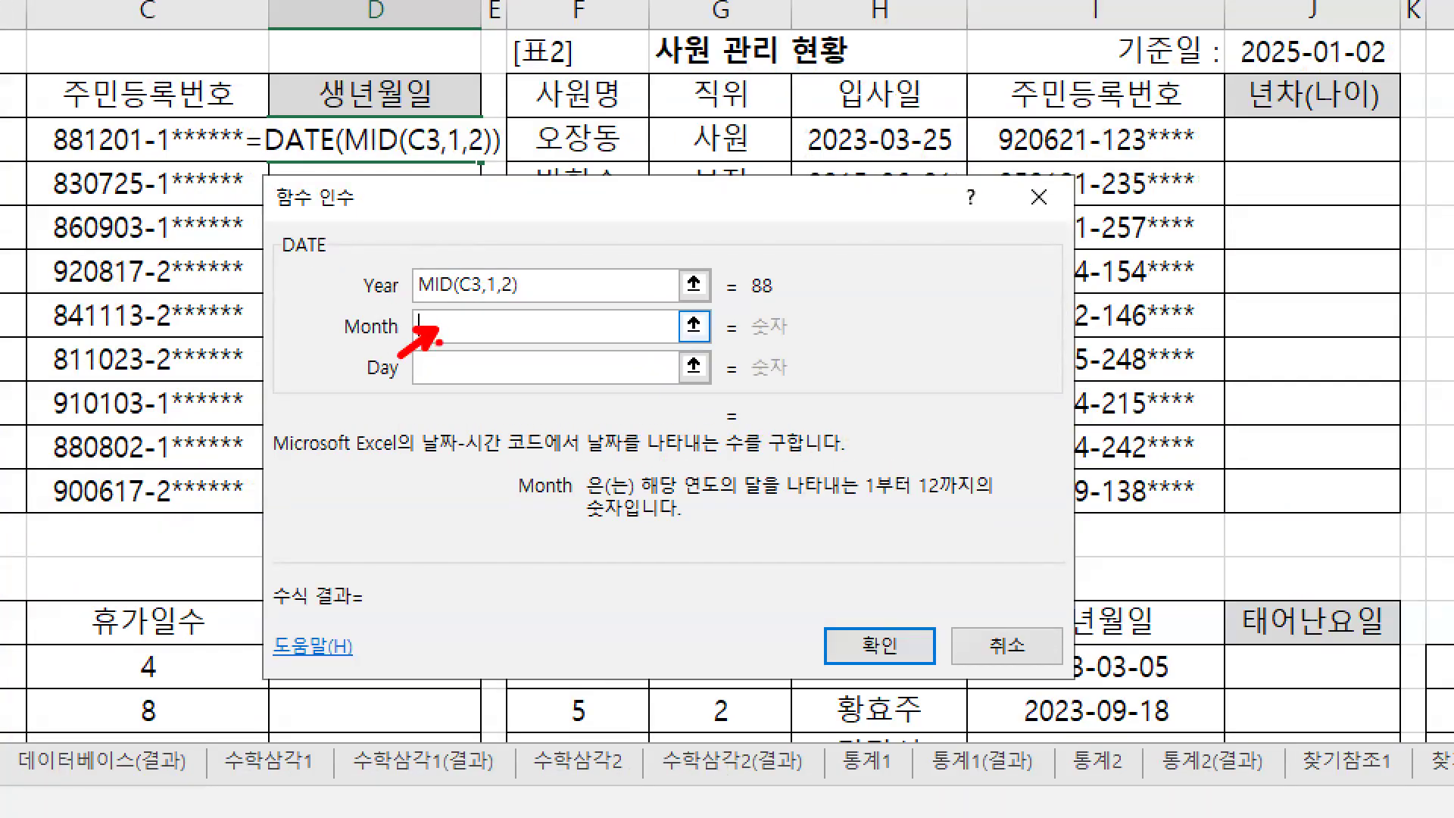
key(ctrl+v)
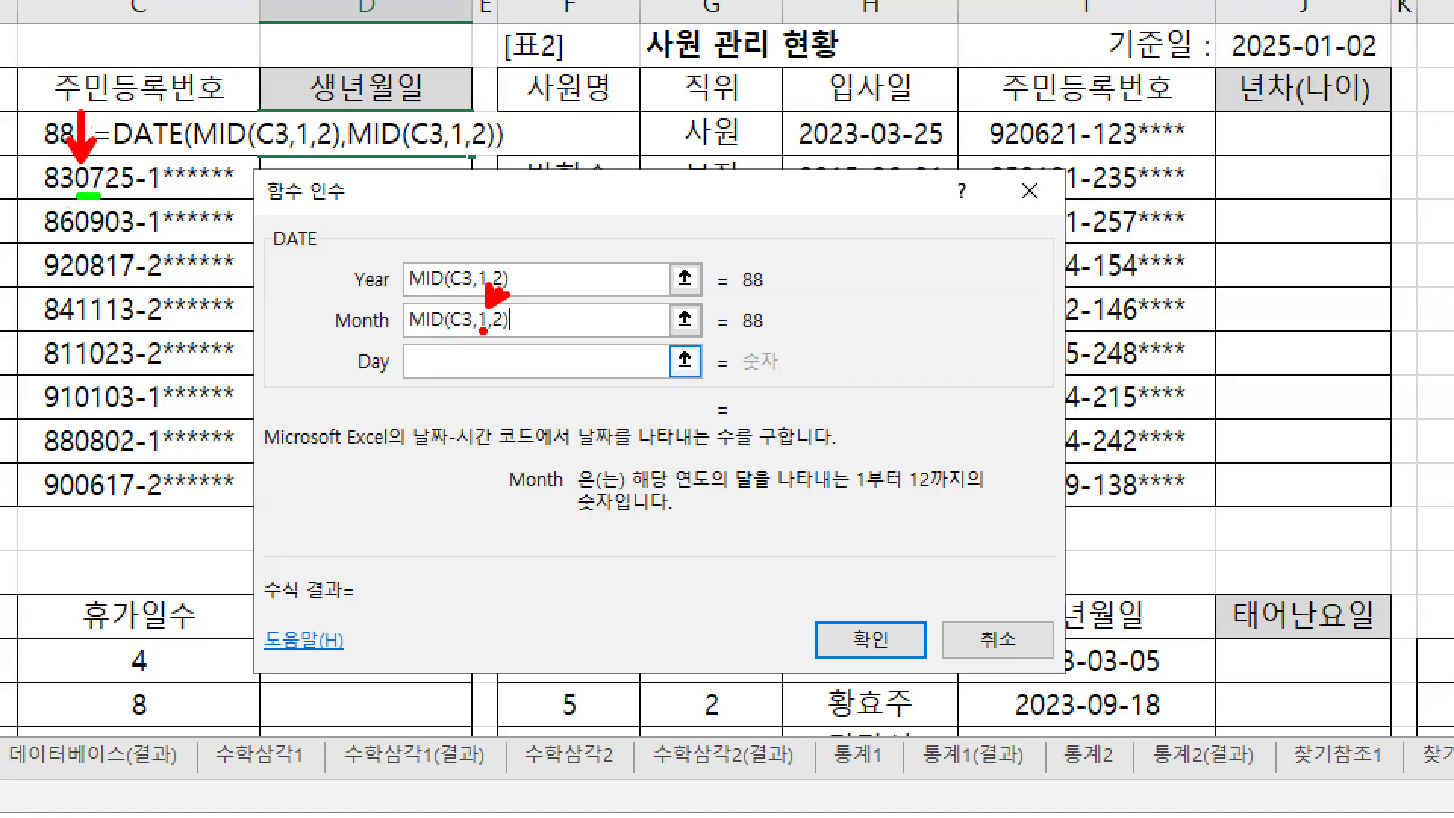
key(Tab)
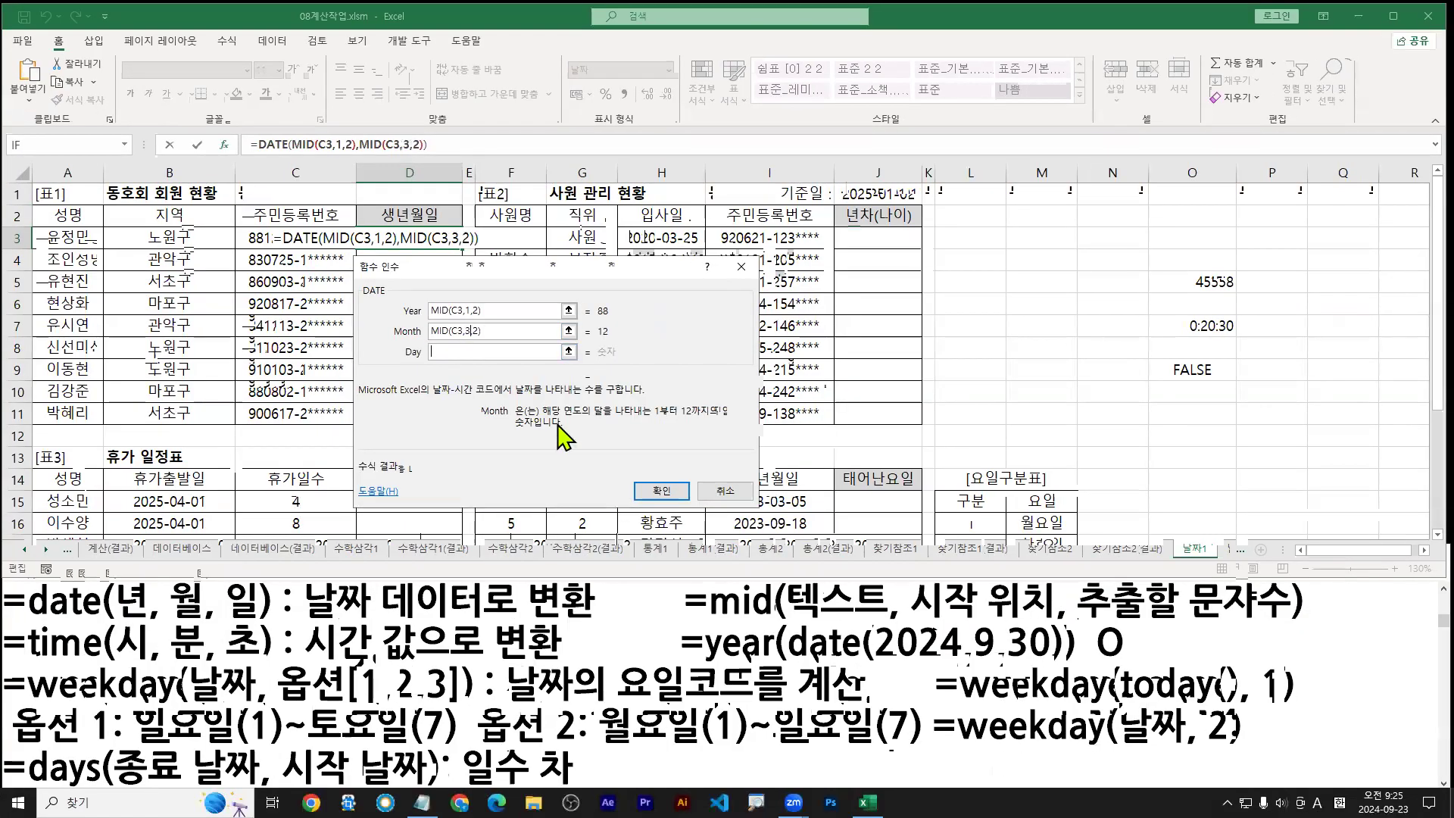
Step: Write "ctrl + V" in green beside DATE's Day argument, paste the MID expression there, and change it to MID(C3,5,2)
click(435, 352)
drag(436, 360, 387, 397)
text(tctrl + V)
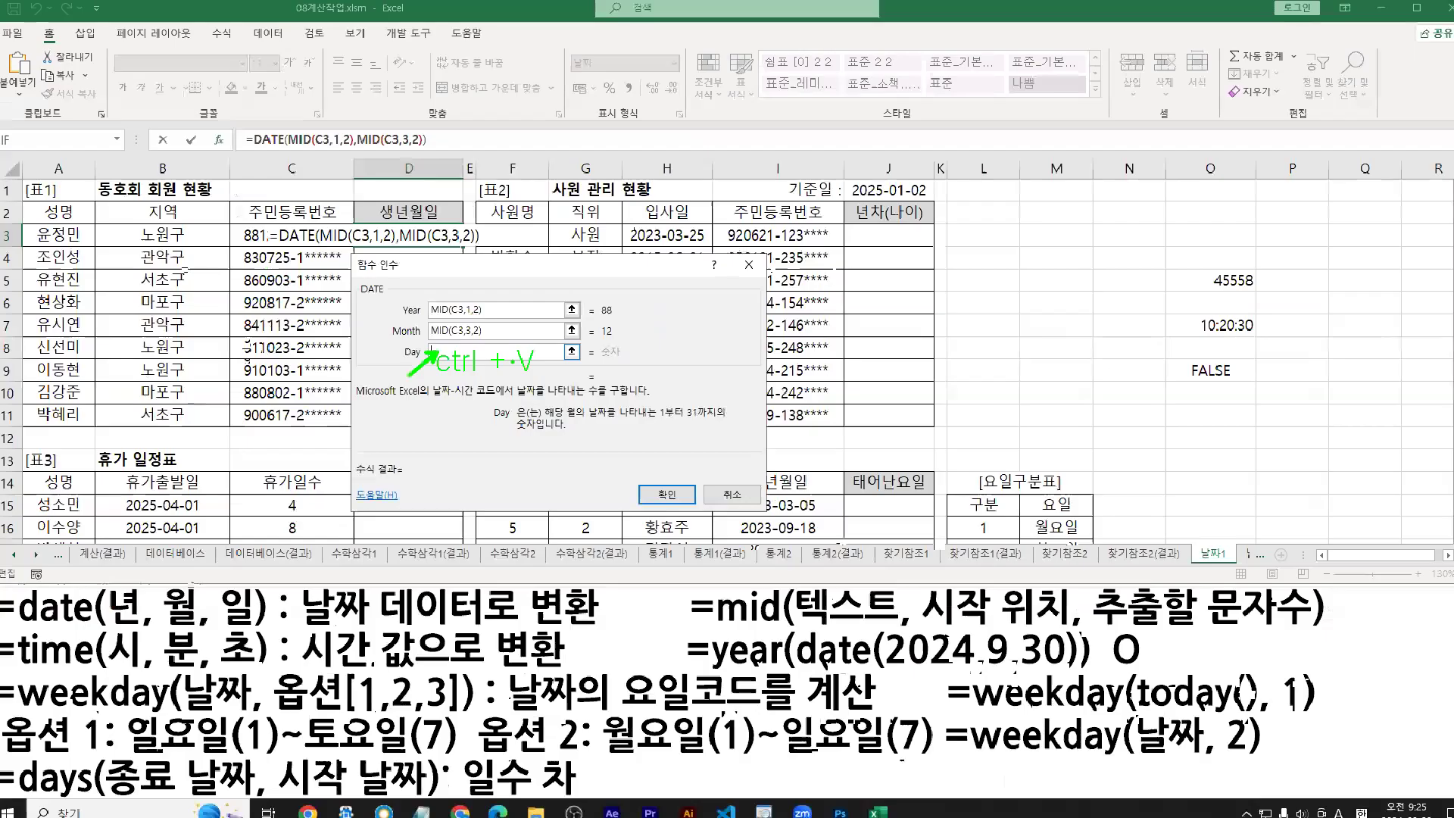
key(ctrl+v)
double_click(467, 352)
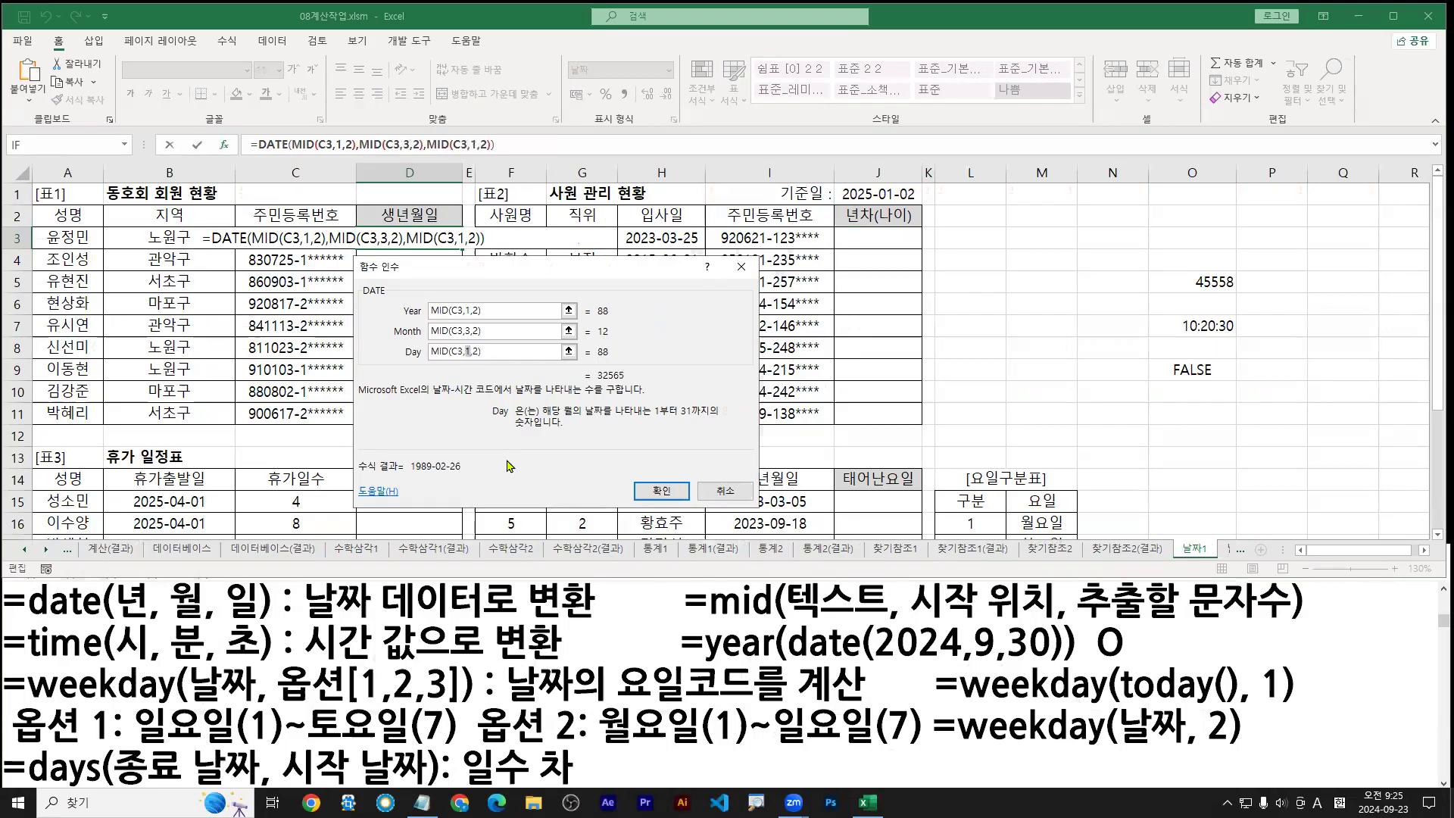
text(5)
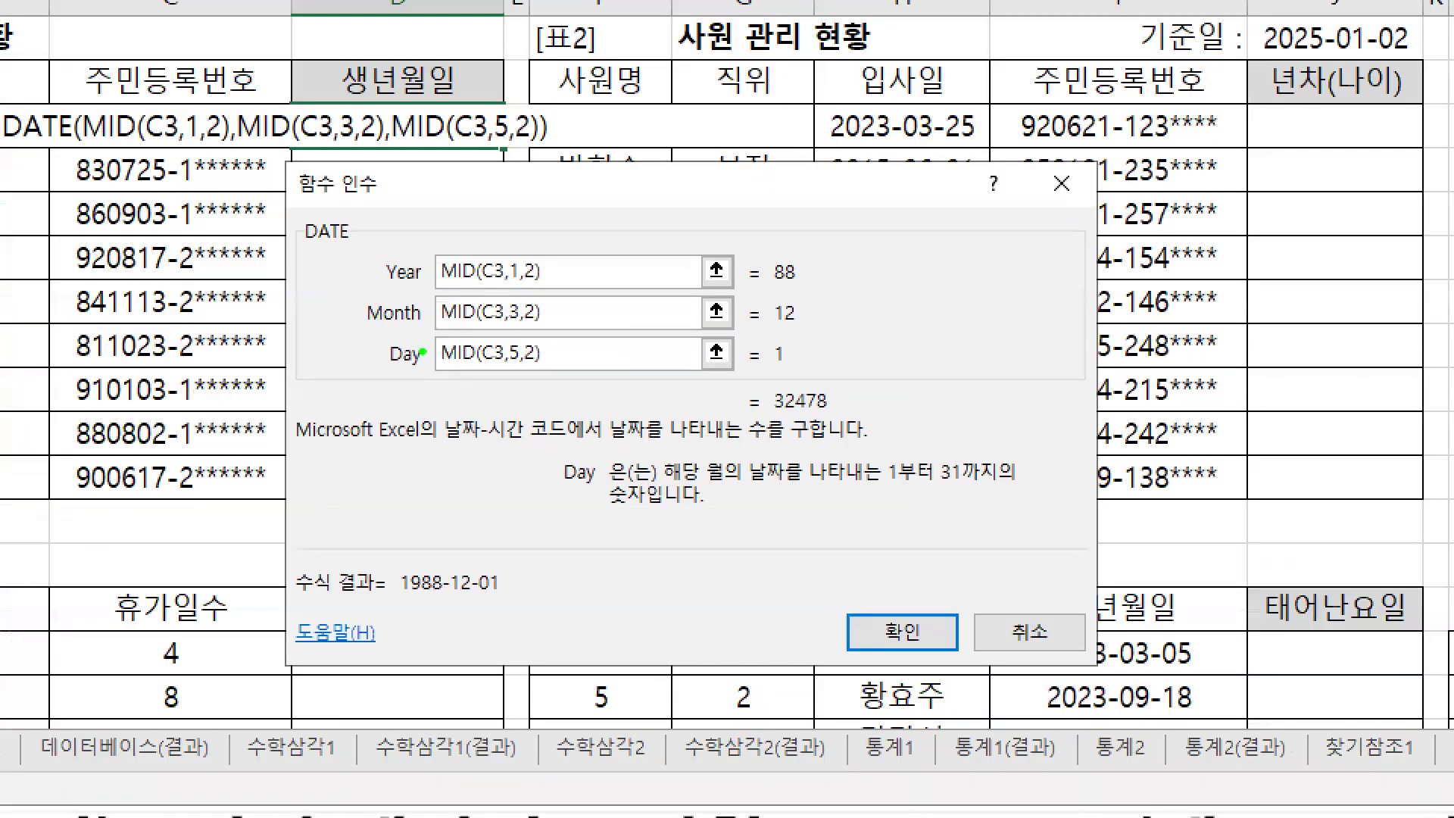
Step: Try adding +1900 to MID(C3,1,2) in DATE's Year argument, and remove it again
click(517, 367)
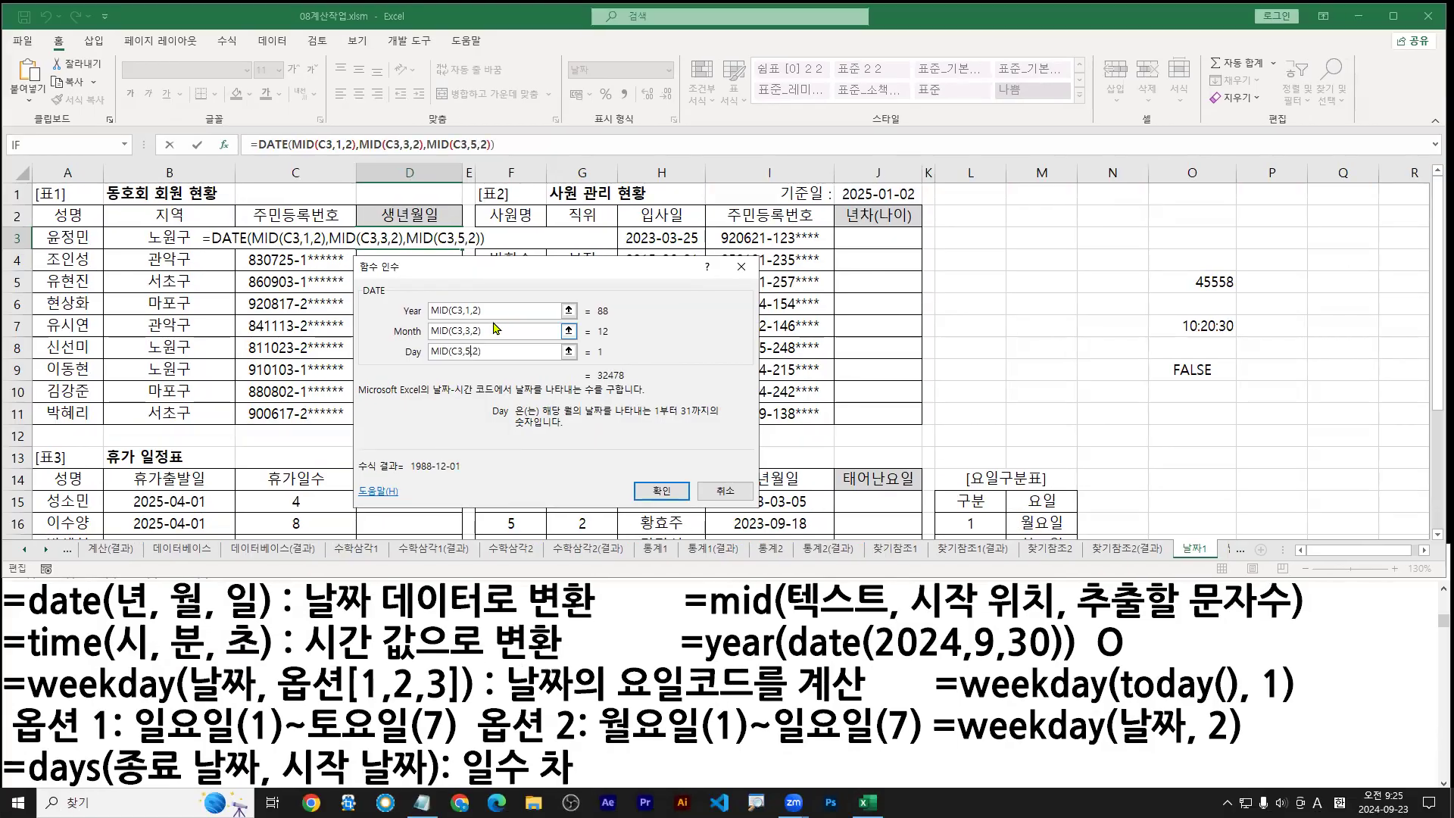
click(608, 276)
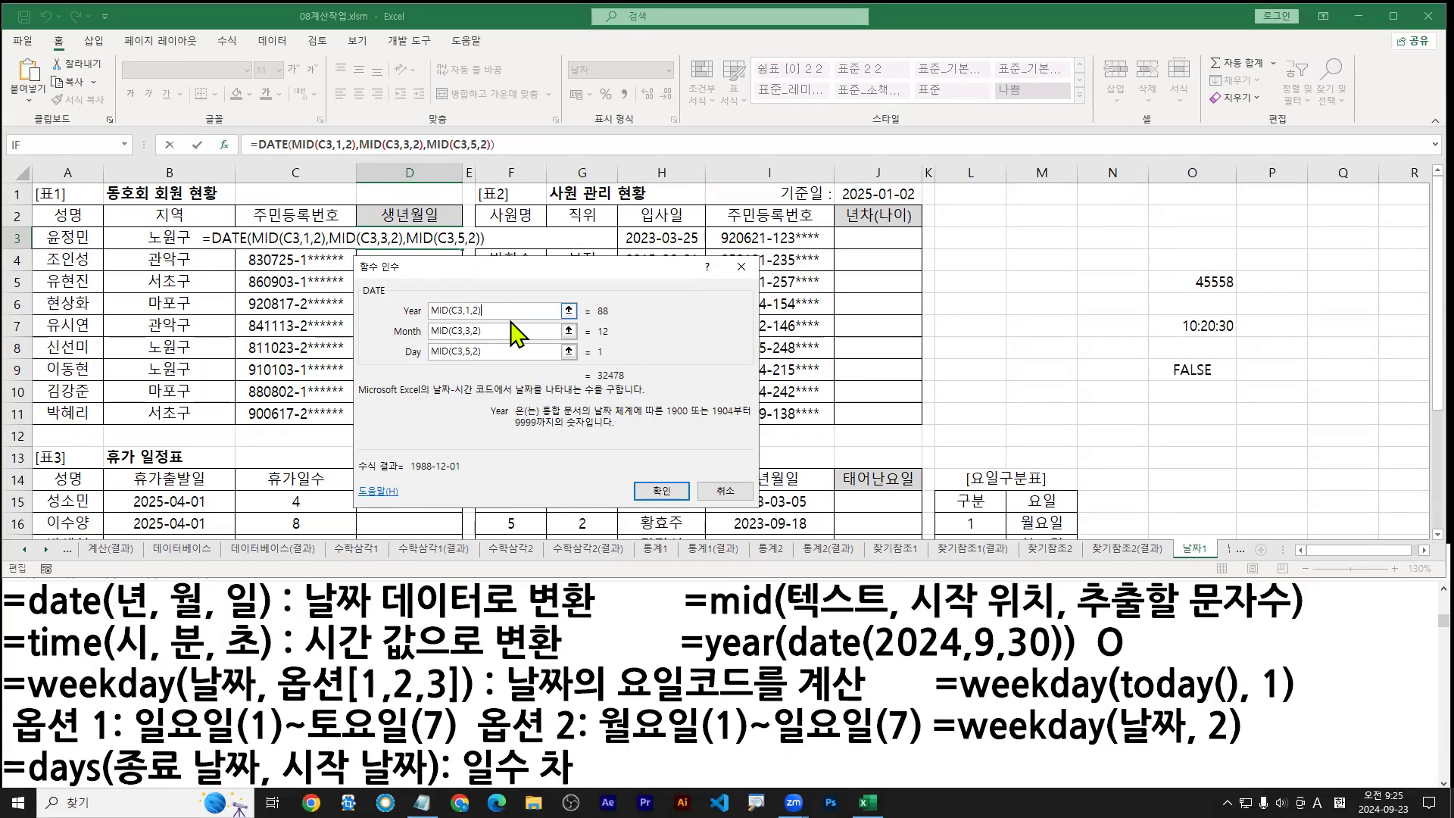
text(+1900)
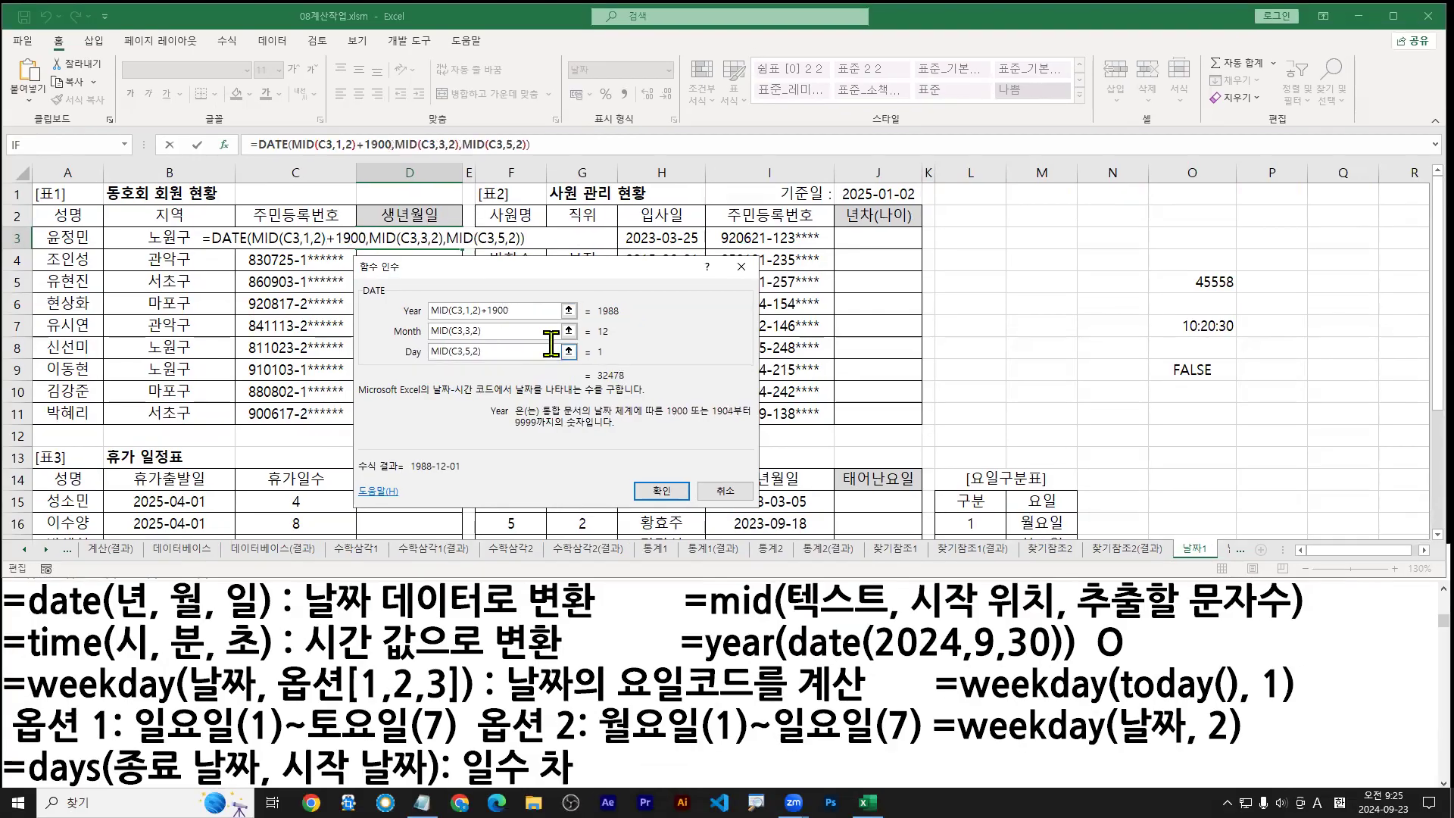
key(BackSpace)
key(BackSpace)
key(BackSpace)
key(BackSpace)
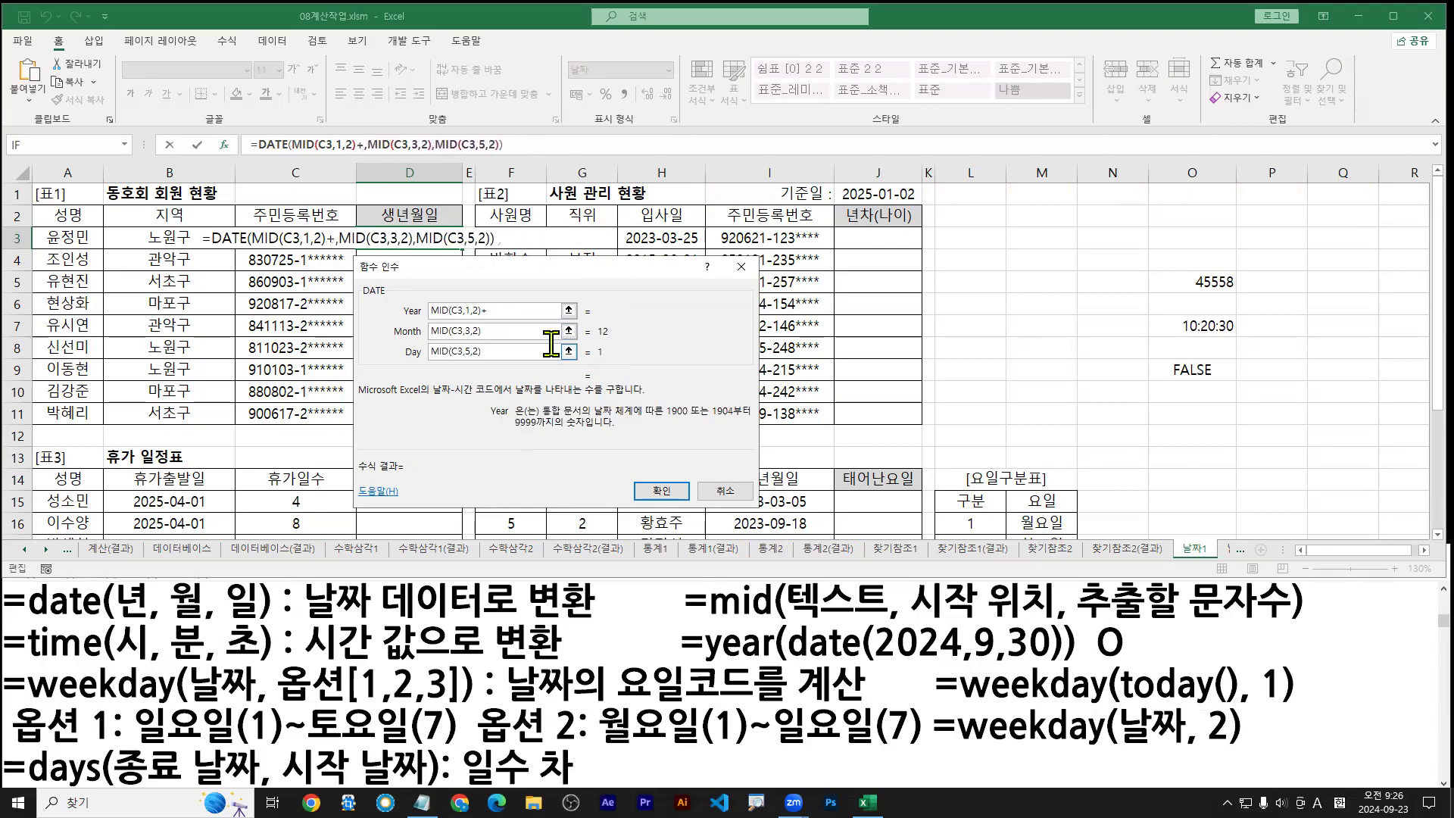
key(BackSpace)
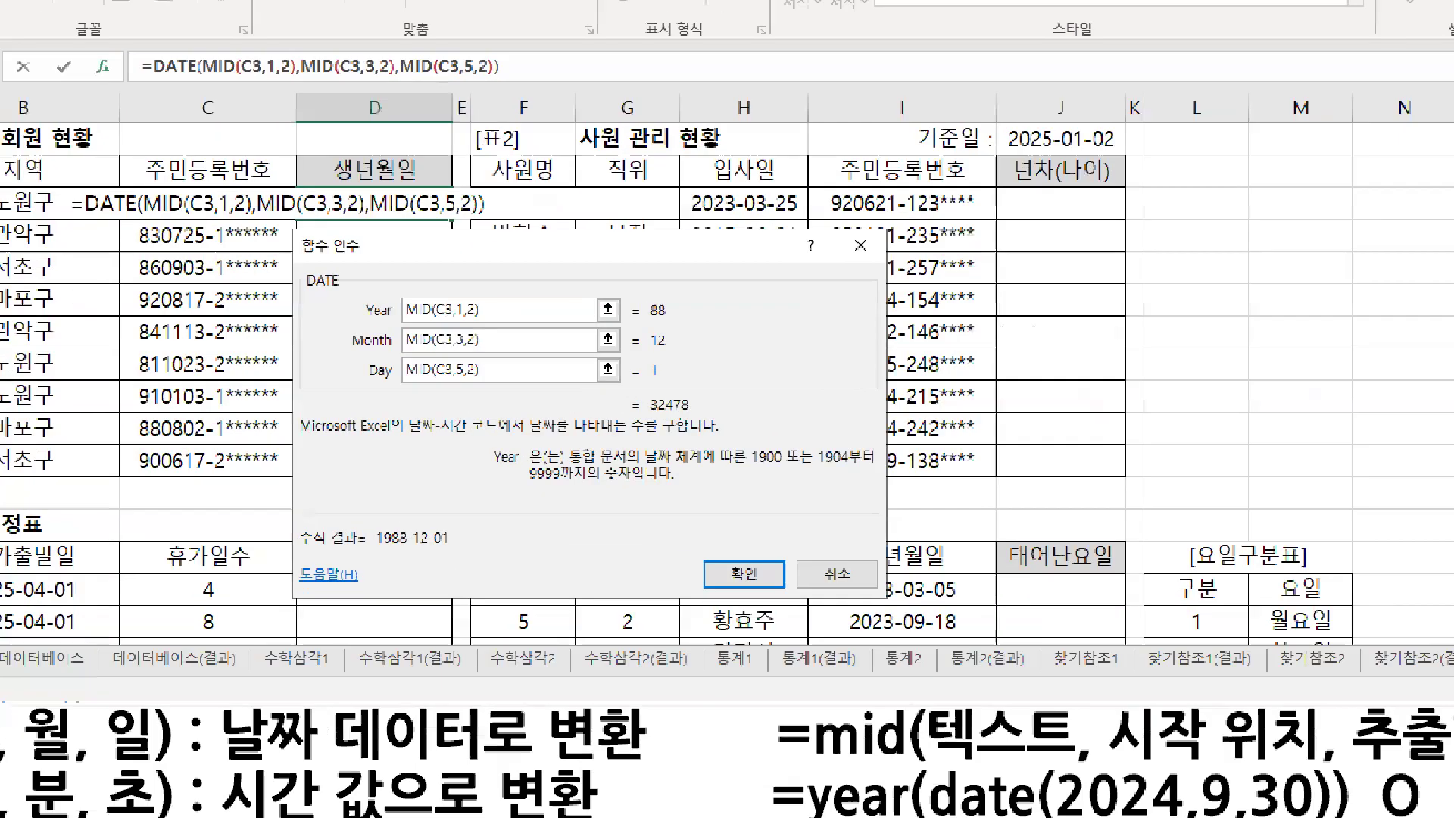
Step: Point out the Year argument in red, underlining 1900 in its description, the MID(C3,1,2) expression and its result
drag(488, 302, 497, 297)
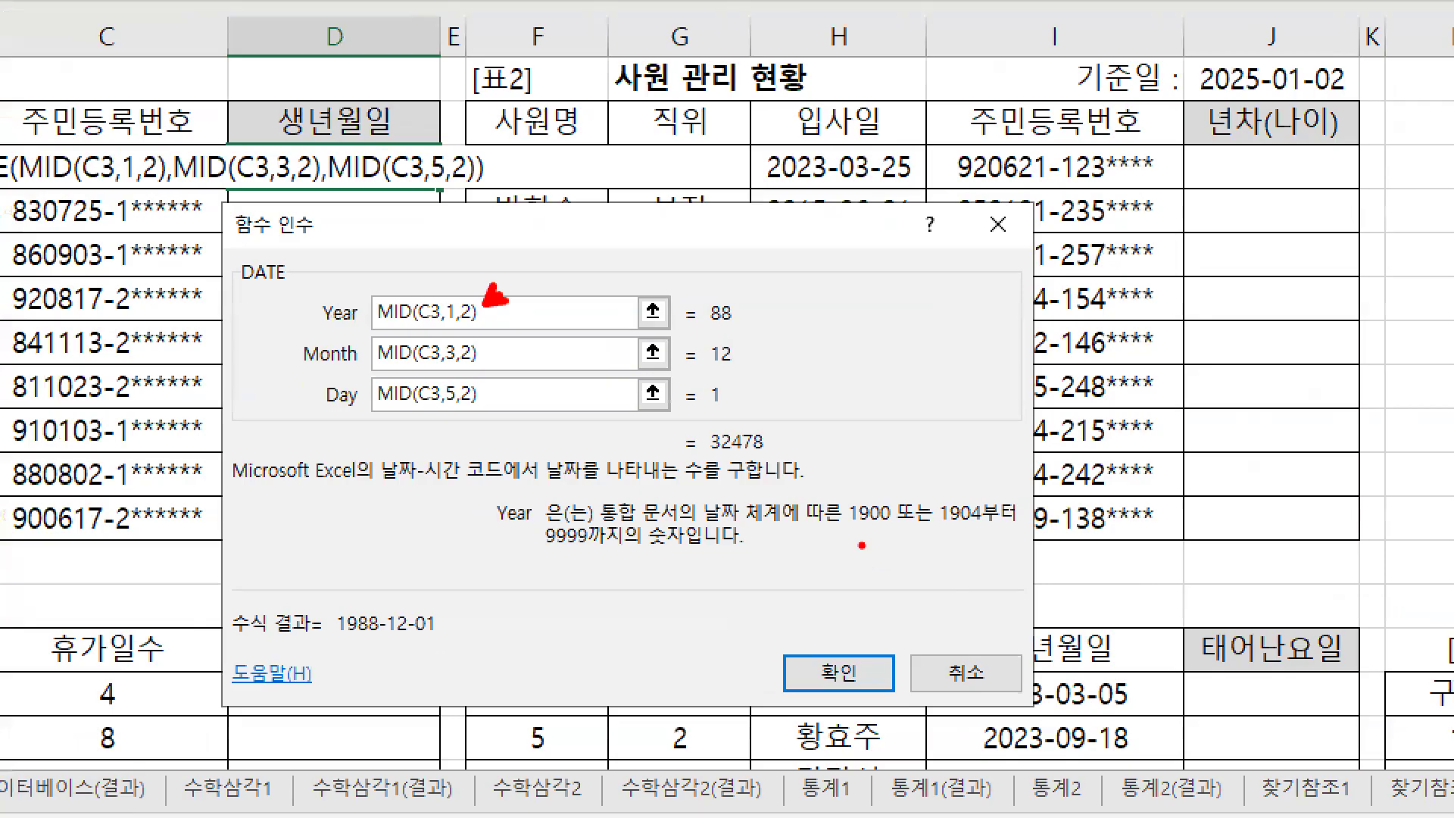
drag(751, 464, 778, 464)
drag(885, 523, 902, 522)
drag(378, 332, 489, 331)
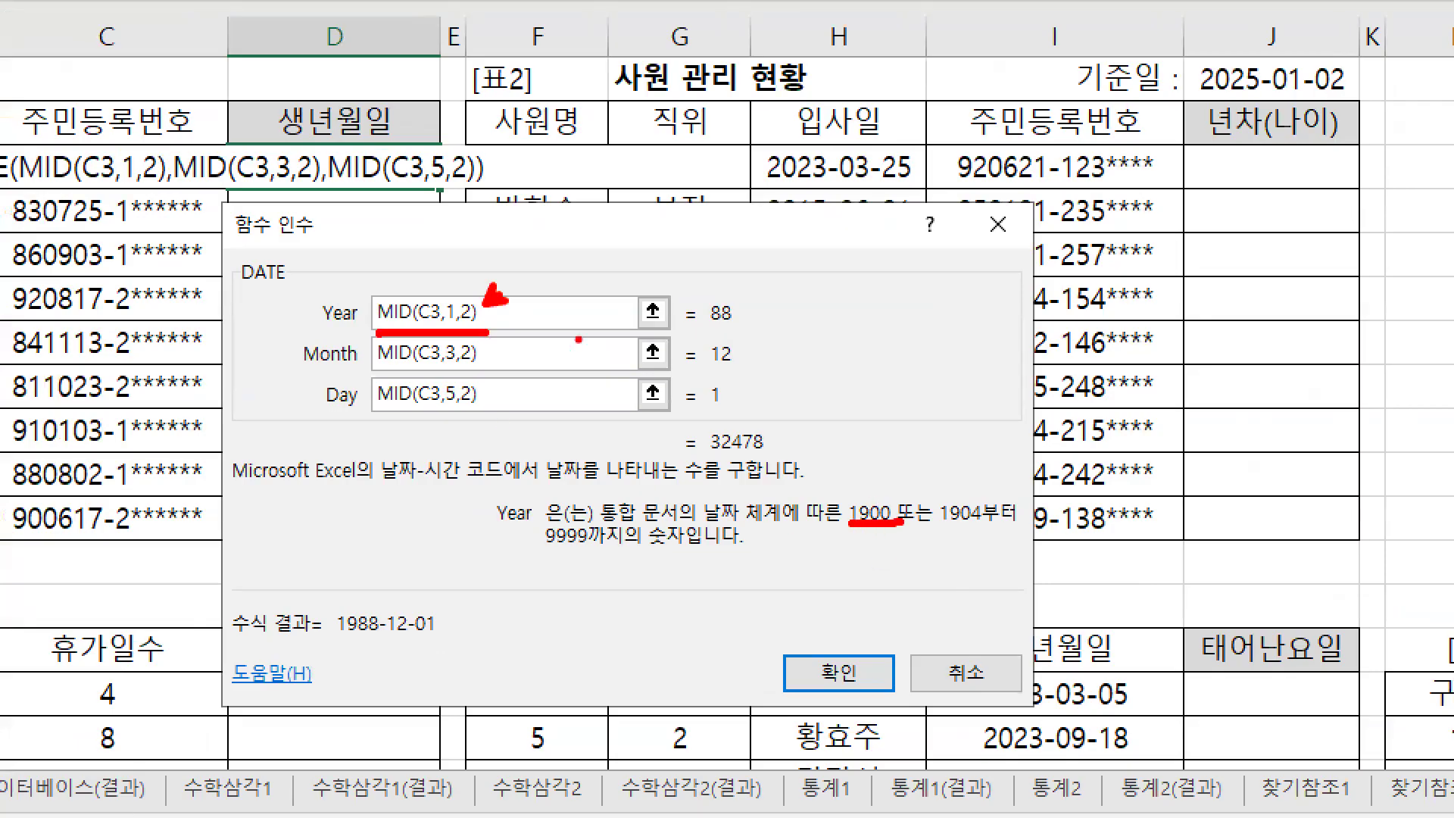
drag(706, 330, 731, 328)
key(Escape)
Step: Demonstrate the Year argument once more with +1900, underline it and the formula result in red, and delete the addition
text(+1900)
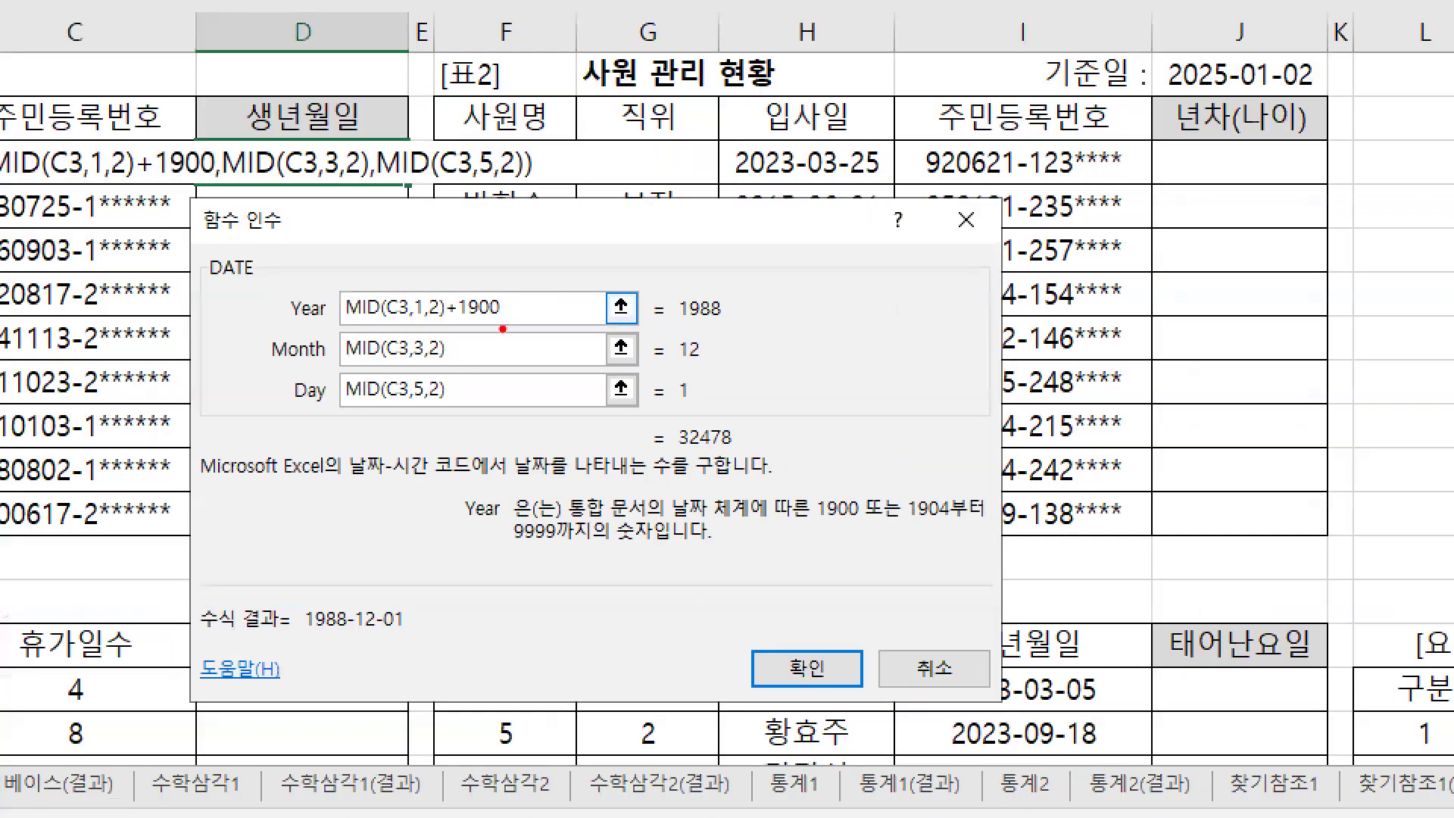
drag(503, 323, 455, 319)
drag(674, 456, 750, 455)
key(Escape)
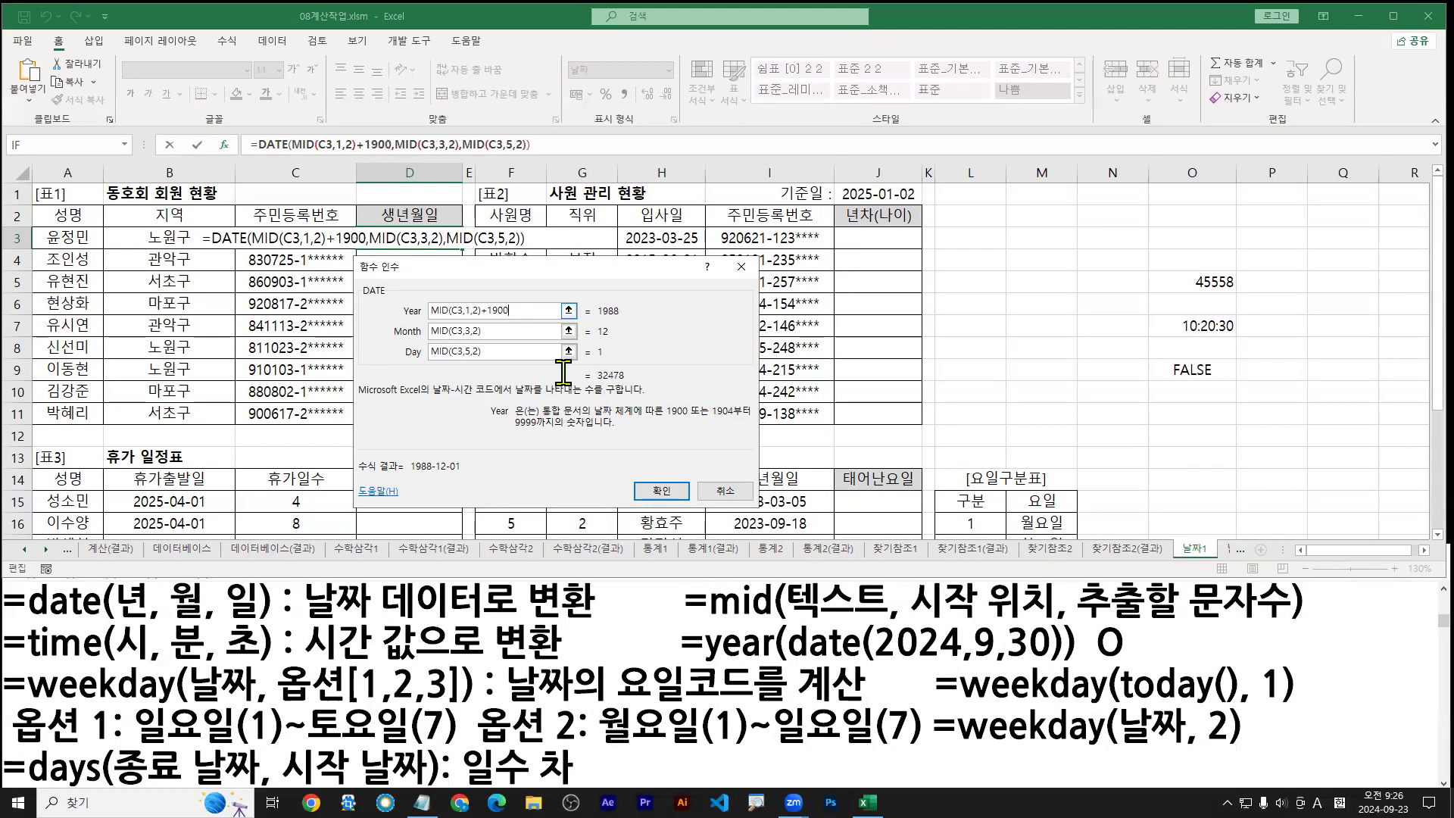
key(BackSpace)
key(BackSpace)
key(BackSpace)
key(BackSpace)
key(BackSpace)
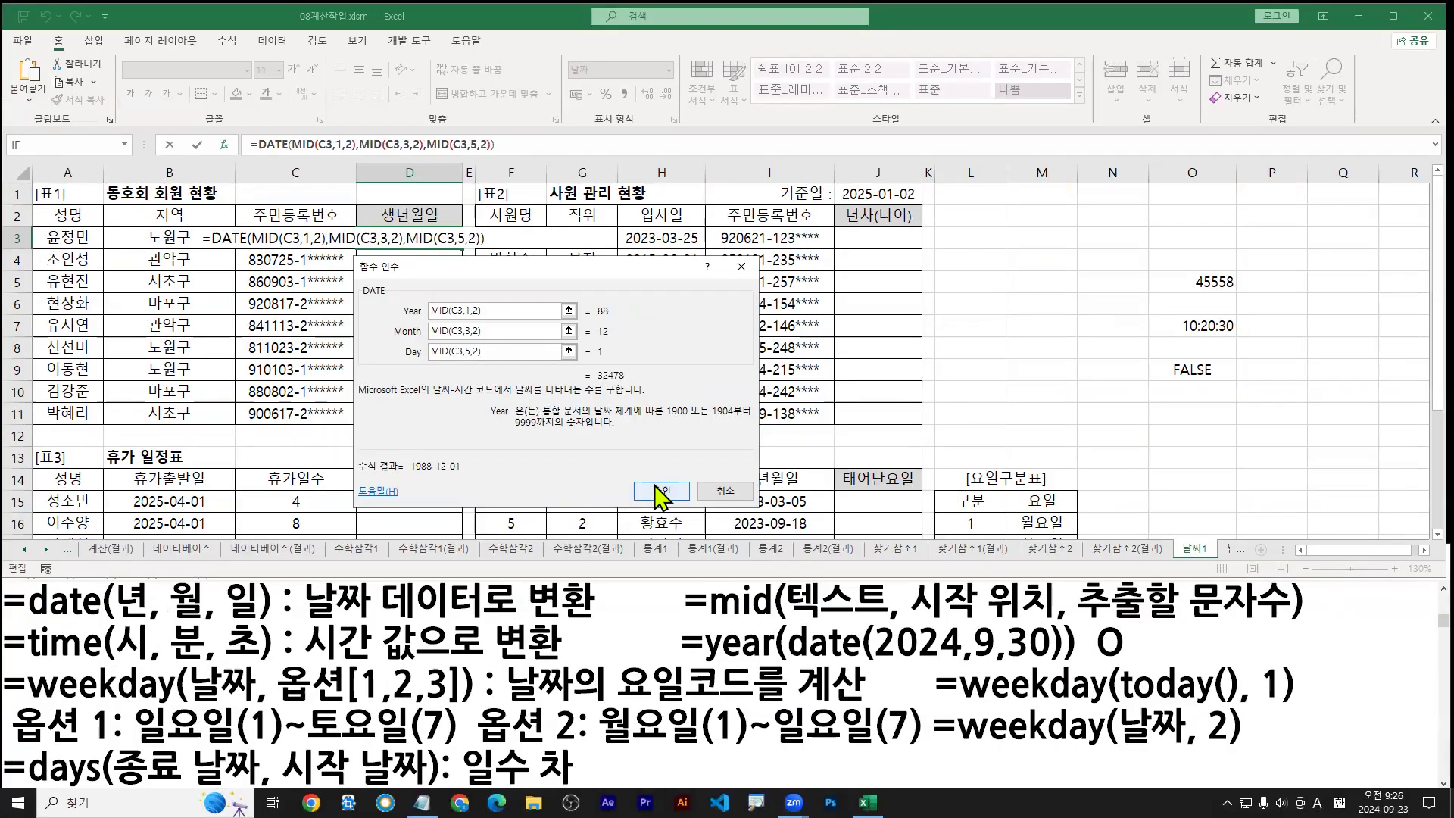
Step: Confirm the DATE formula in D3 and fill it down the 생년월일 column through D11
click(769, 628)
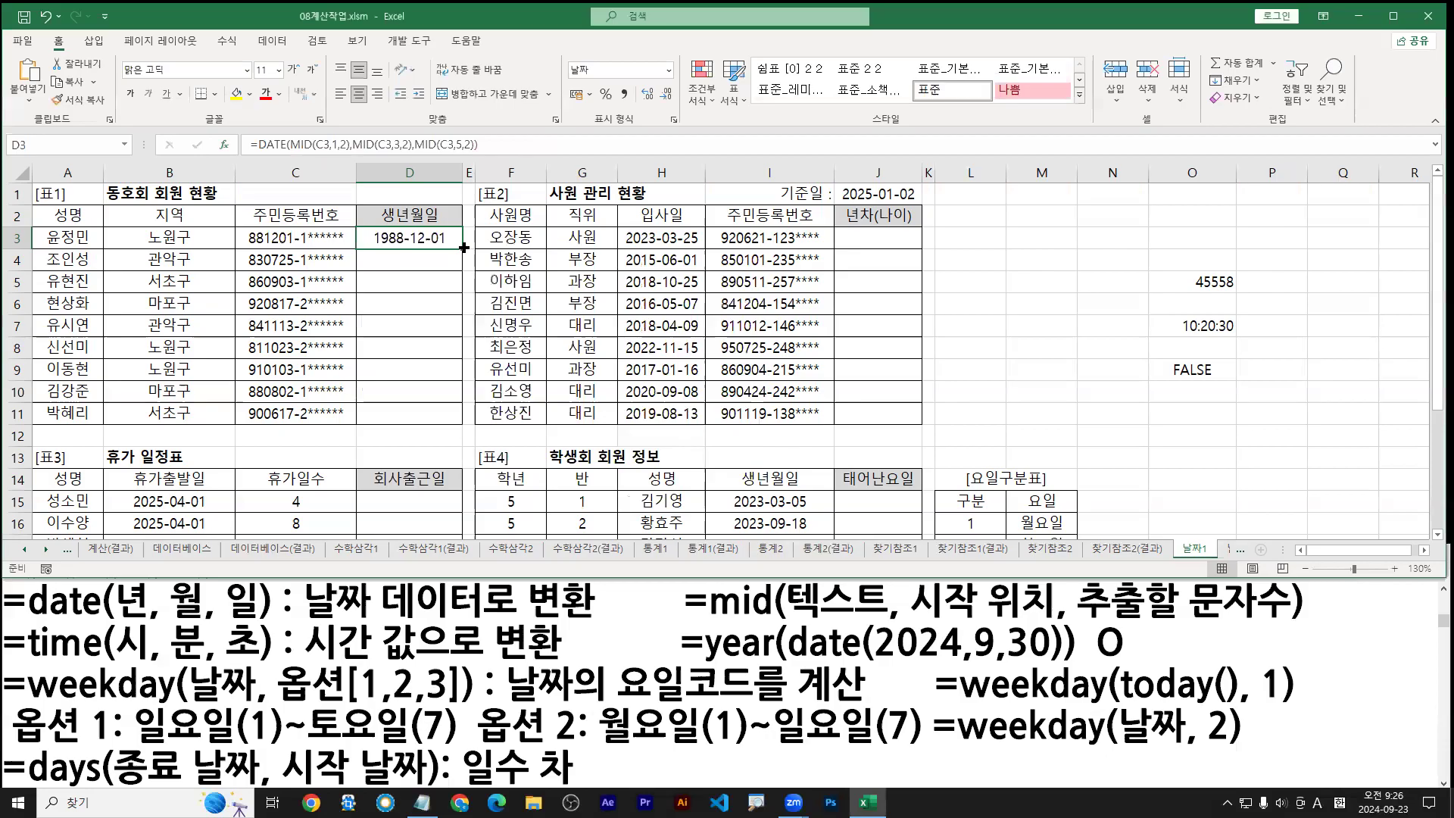
double_click(464, 247)
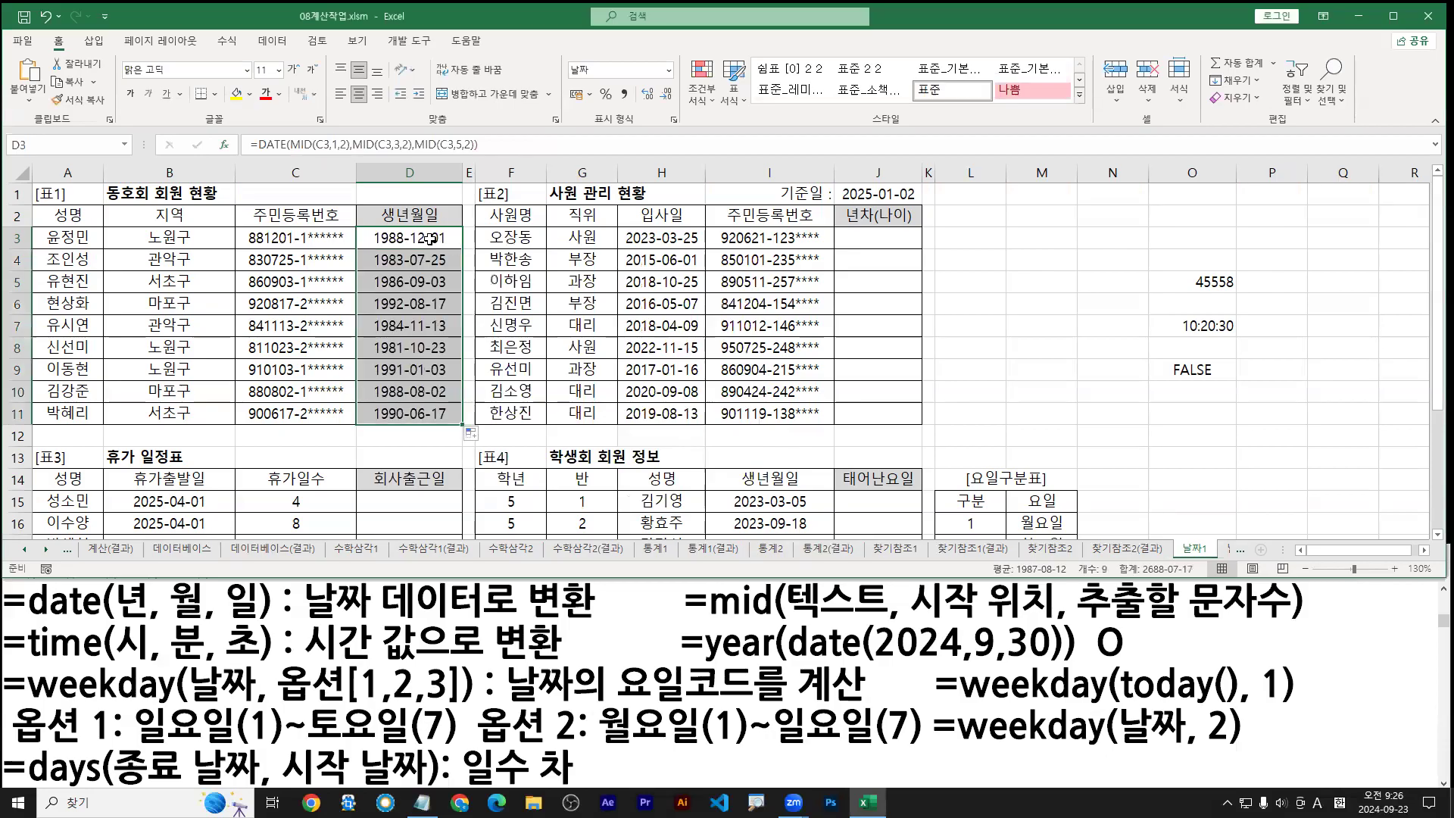
Step: Review the DATE arguments of D3, marking 1900 in the Year description and the MID(C3,1,2) argument, and refill the 생년월일 column
double_click(432, 239)
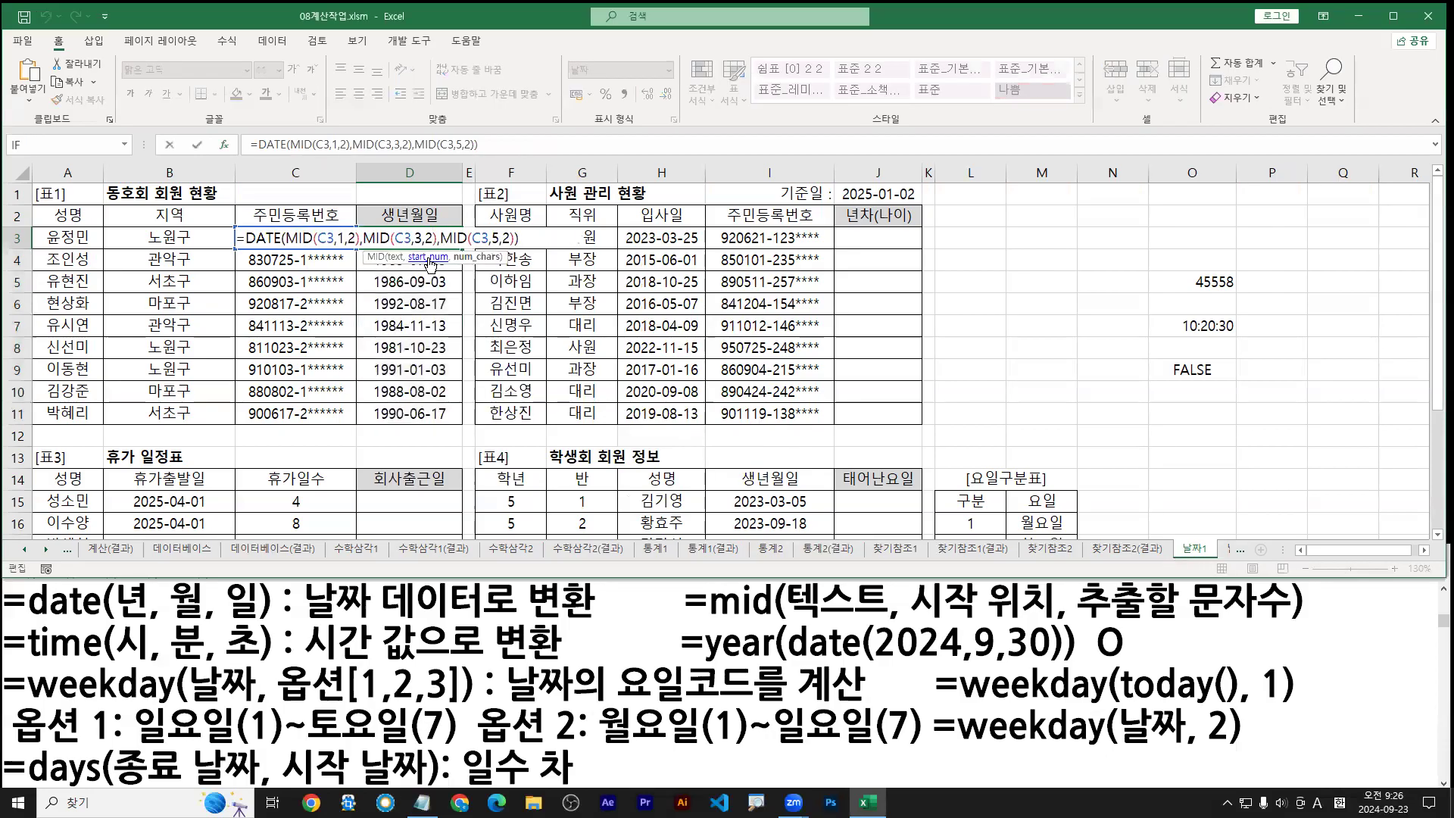
key(Escape)
click(224, 145)
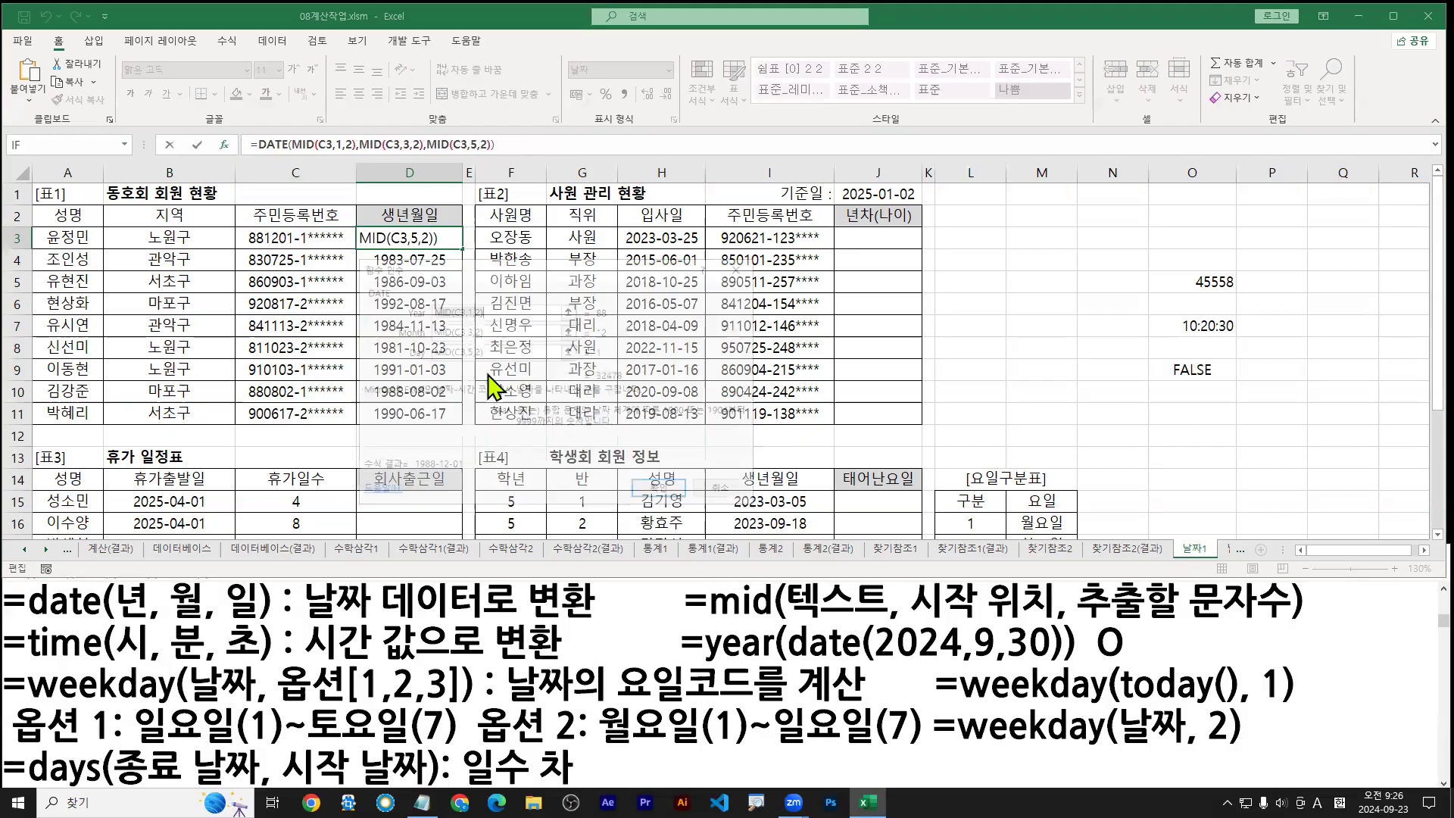
click(487, 310)
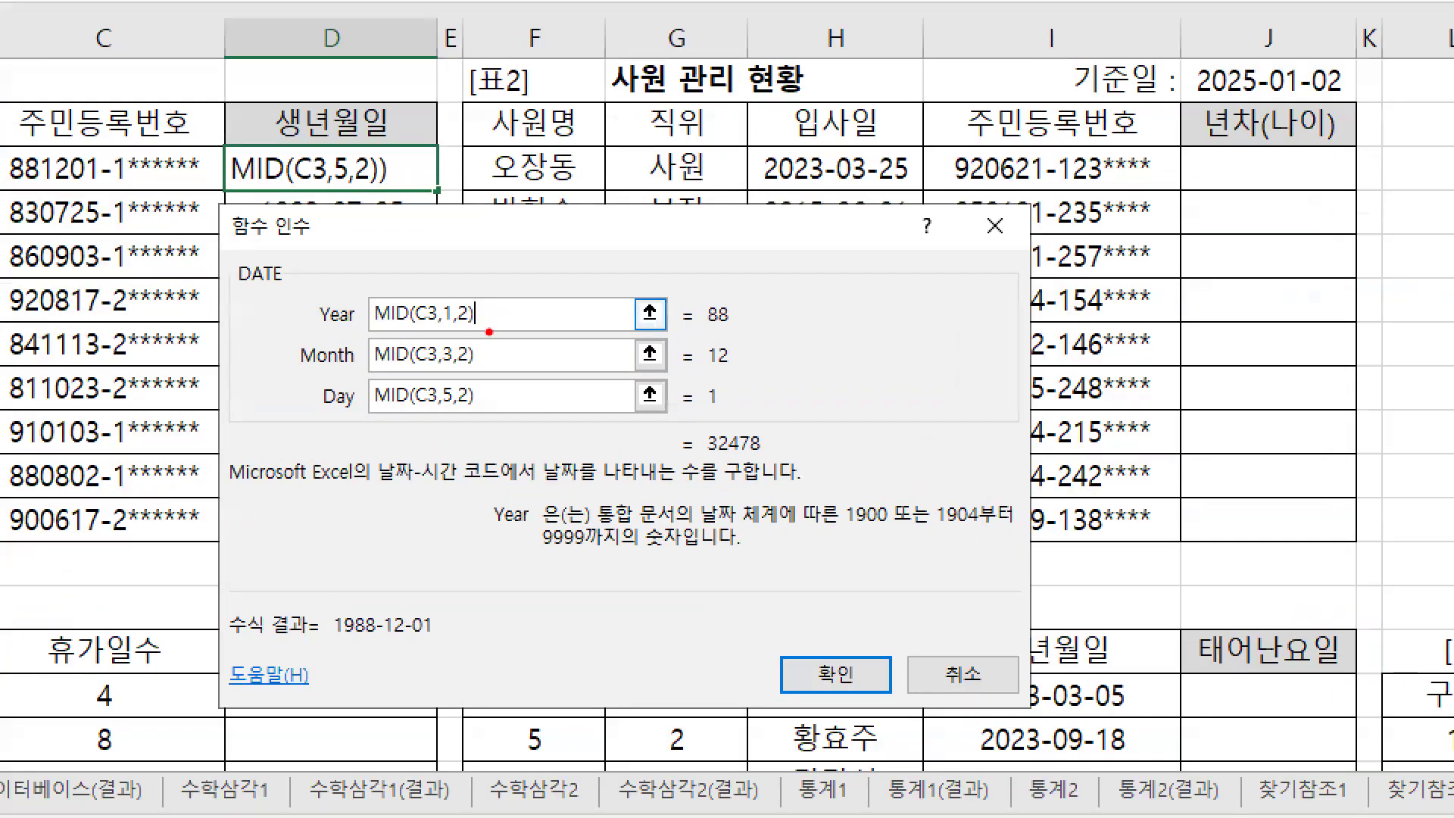
drag(854, 529, 893, 530)
mouse_move(489, 314)
mouse_down()
mouse_move(538, 312)
mouse_move(514, 331)
mouse_move(589, 305)
mouse_move(651, 322)
mouse_move(656, 338)
mouse_up()
key(Return)
double_click(438, 190)
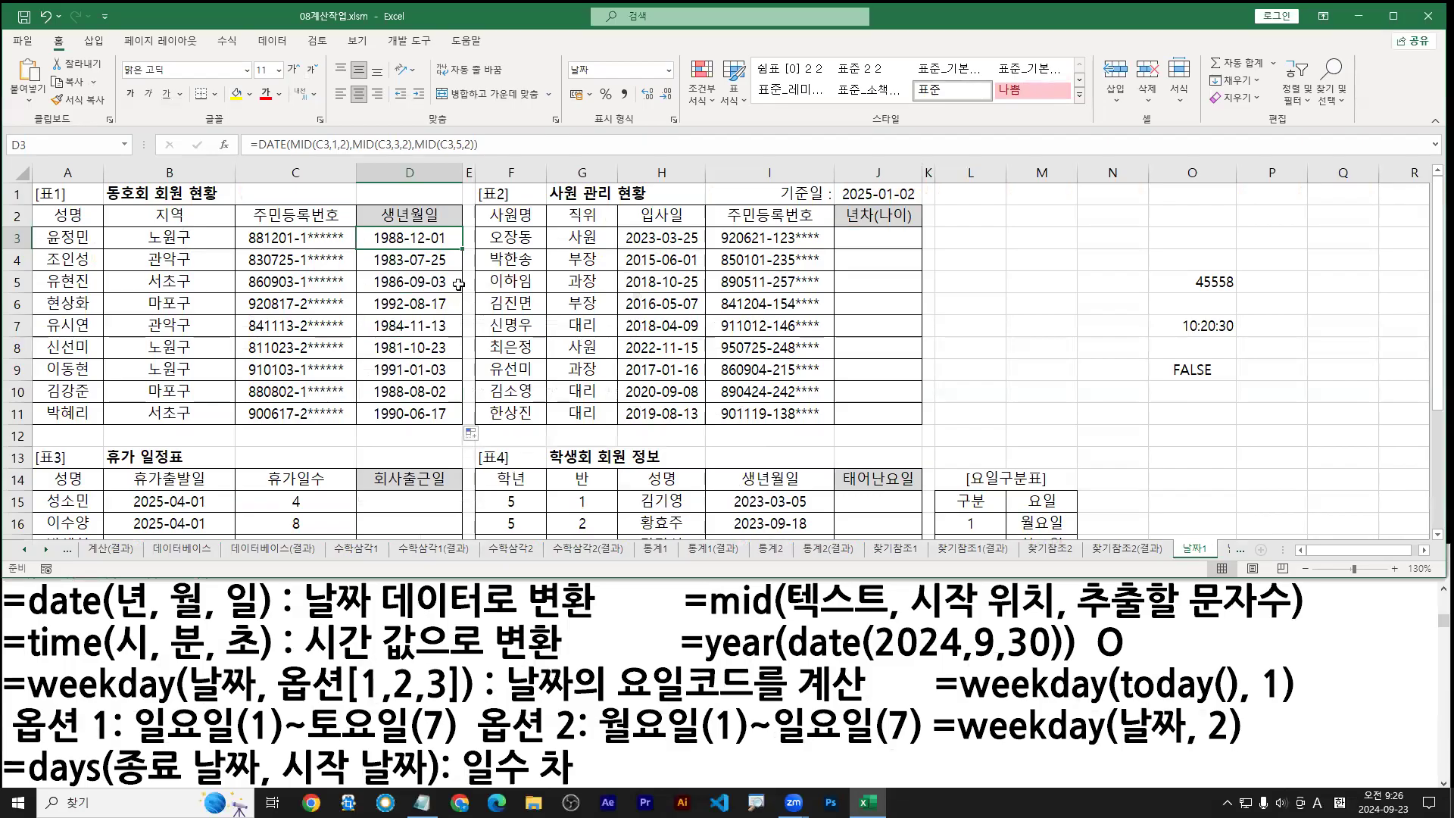
Step: Copy D3's DATE formula into the Notepad notes above the =date line, leave a blank line below it and add spaces between its MID arguments
double_click(438, 238)
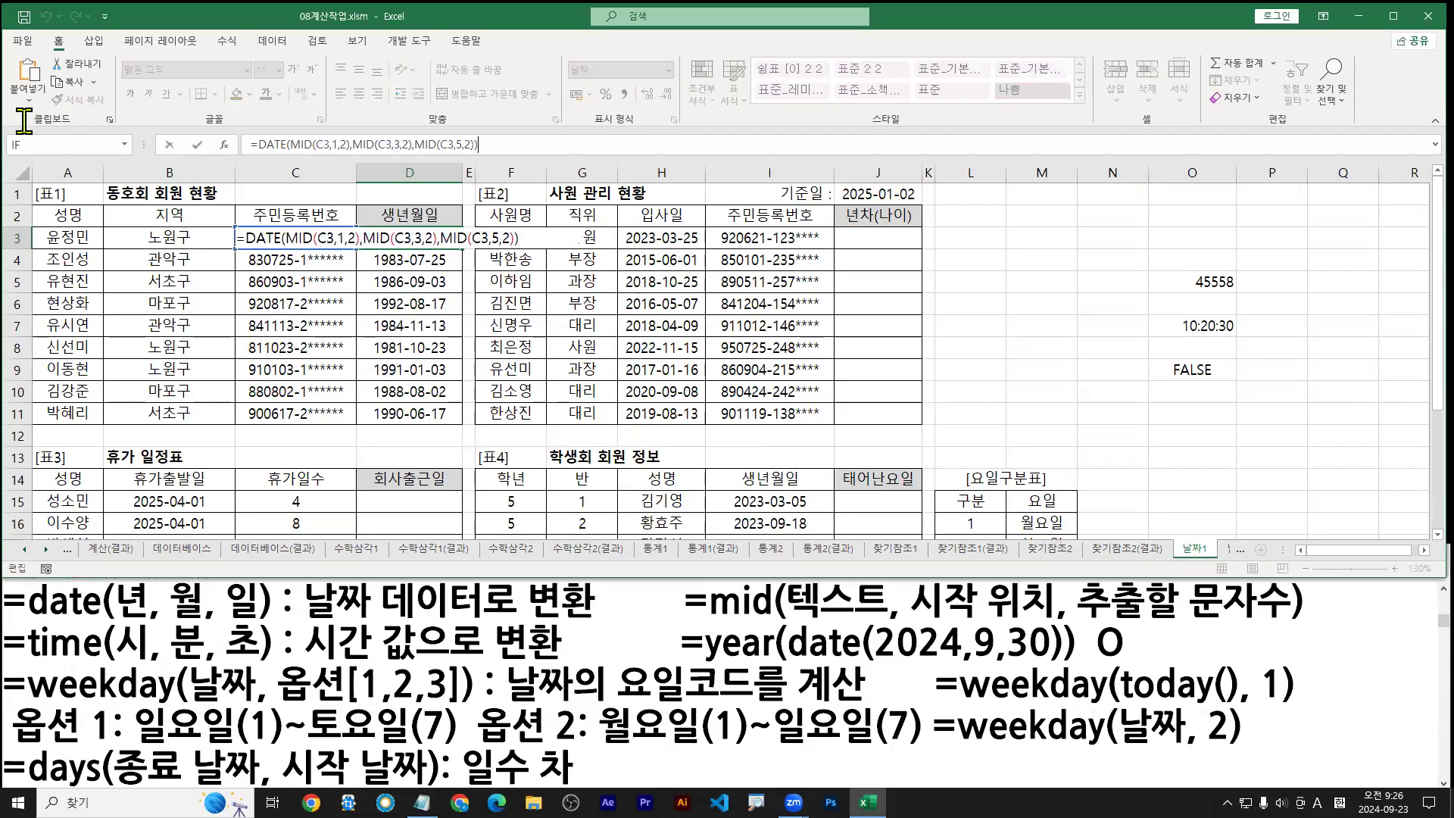
drag(478, 144, 250, 144)
key(ctrl+c)
click(15, 600)
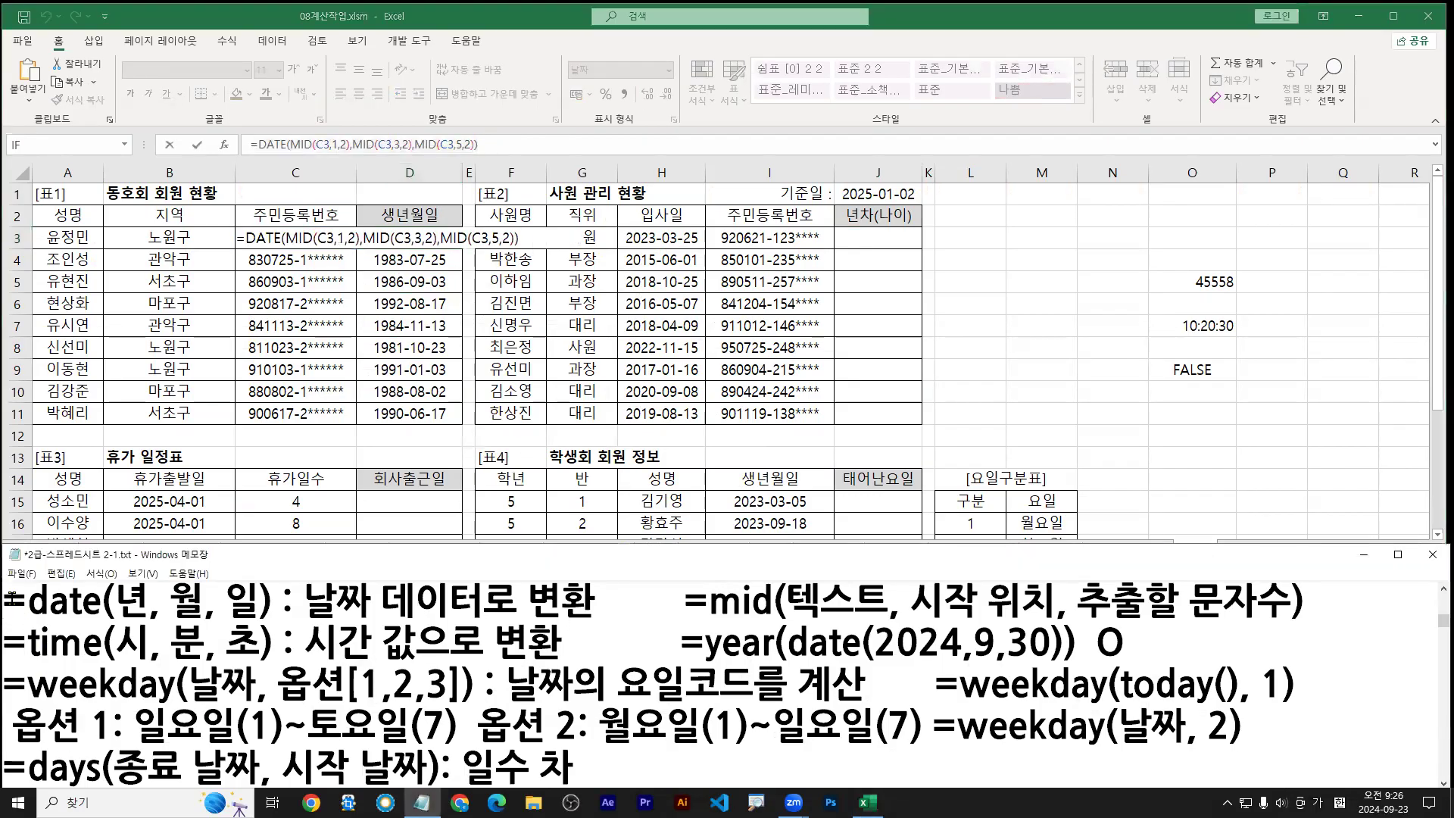
key(Return)
key(Up)
key(ctrl+v)
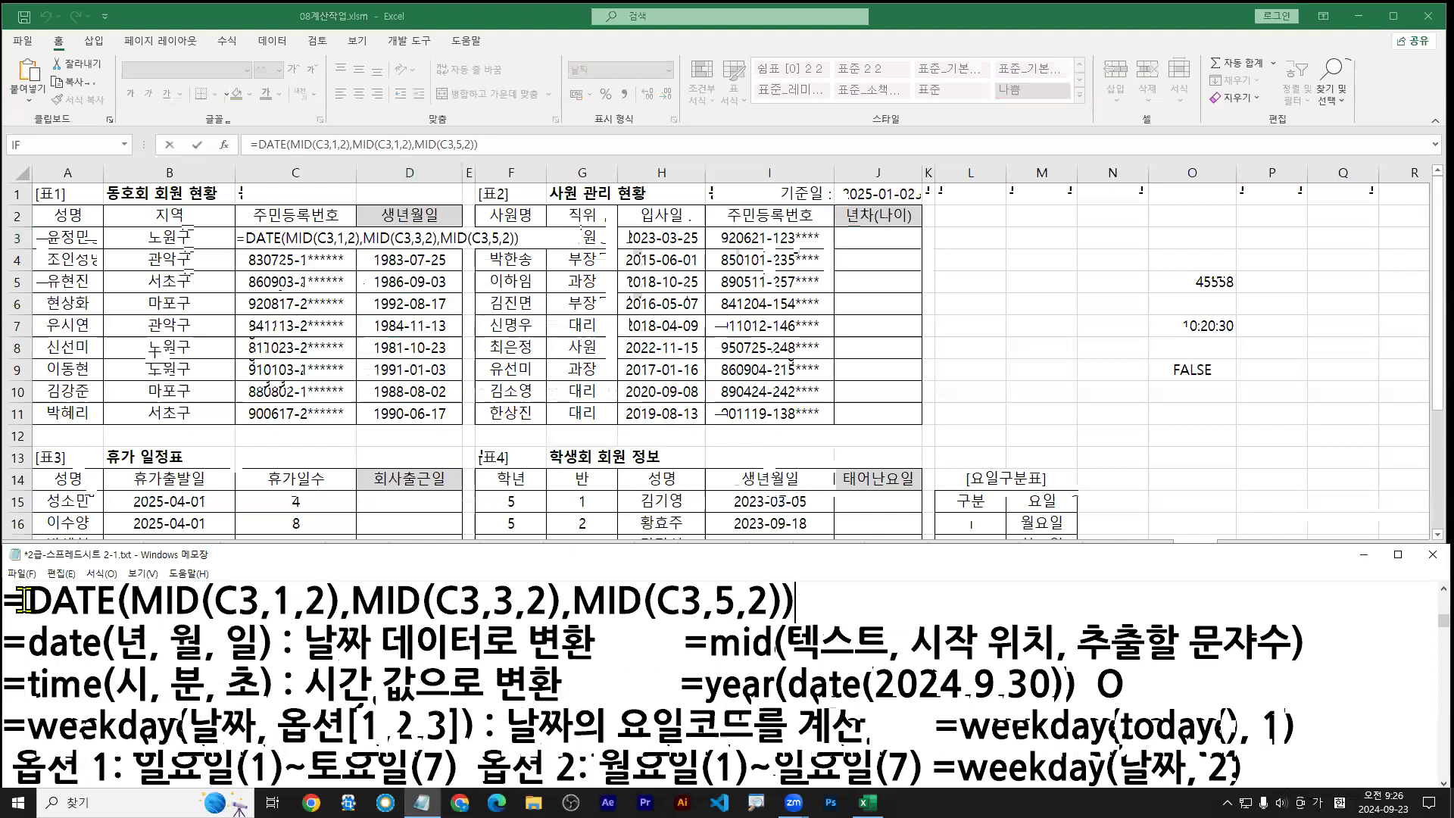
key(Return)
click(351, 600)
click(583, 600)
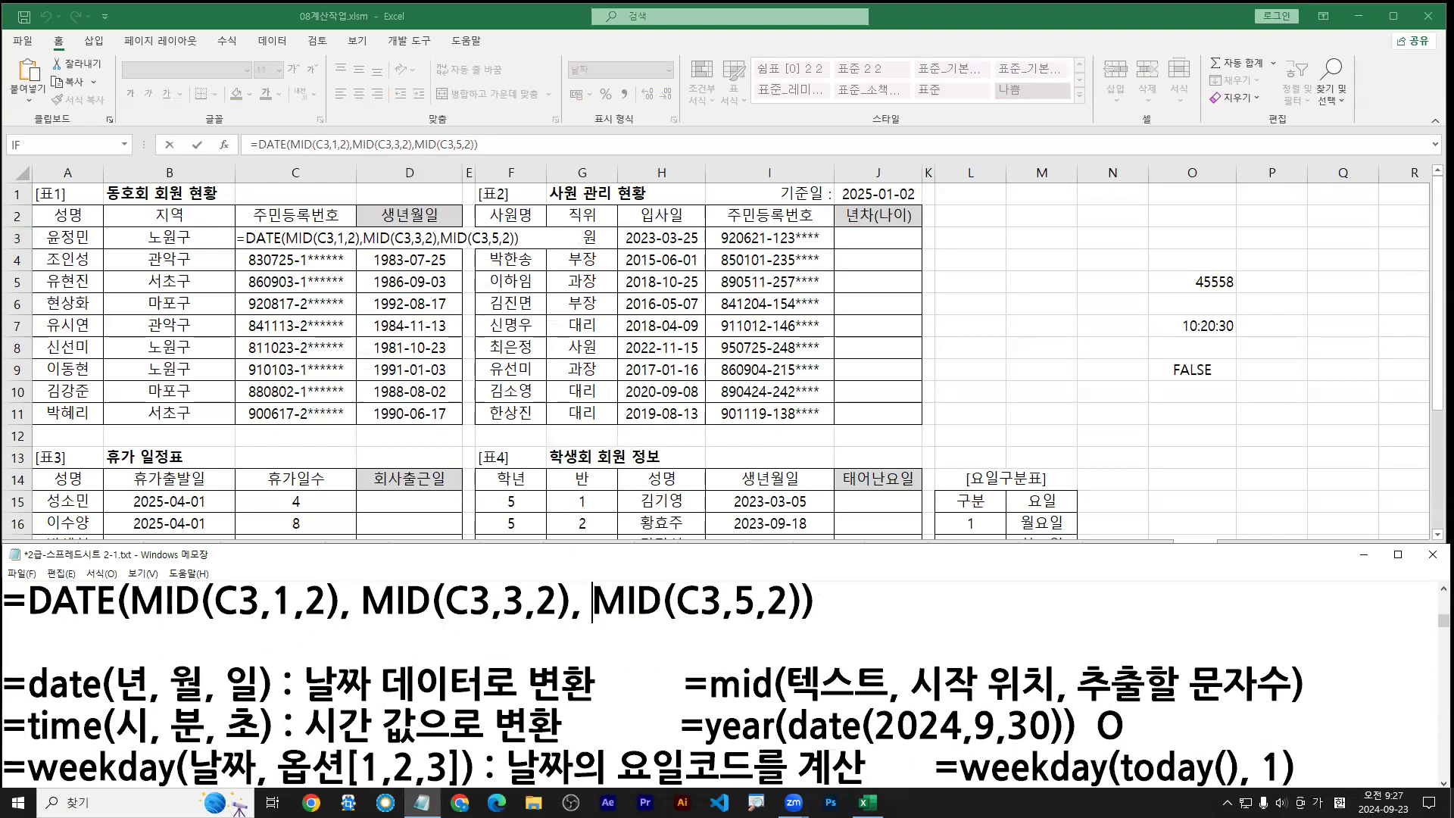
Step: Return to Excel and point out J3, the 기준일 date in J1 and the first 입사일 in H3 with an arrow and boxes
key(alt+Tab)
key(Hangul)
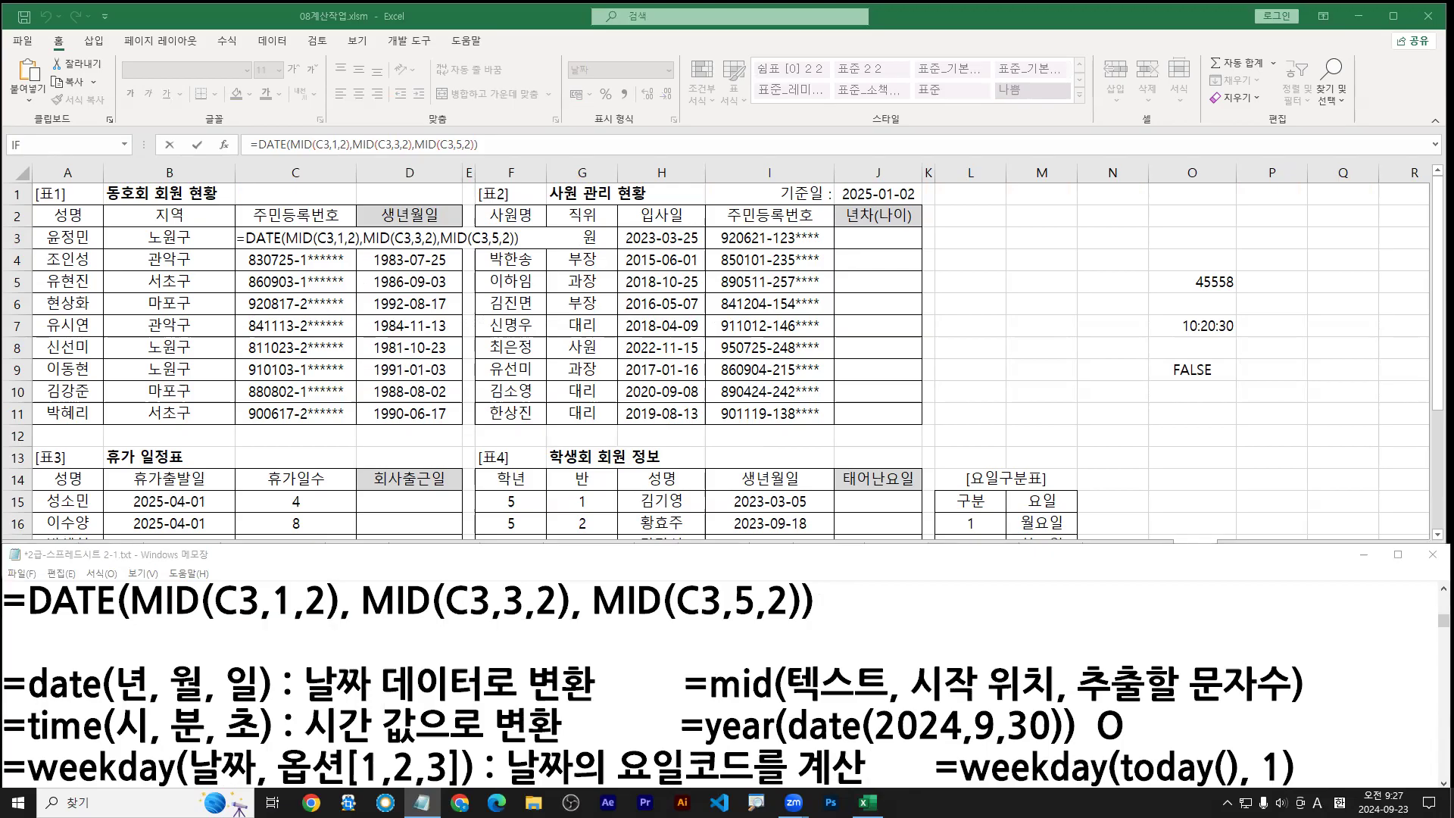
click(867, 802)
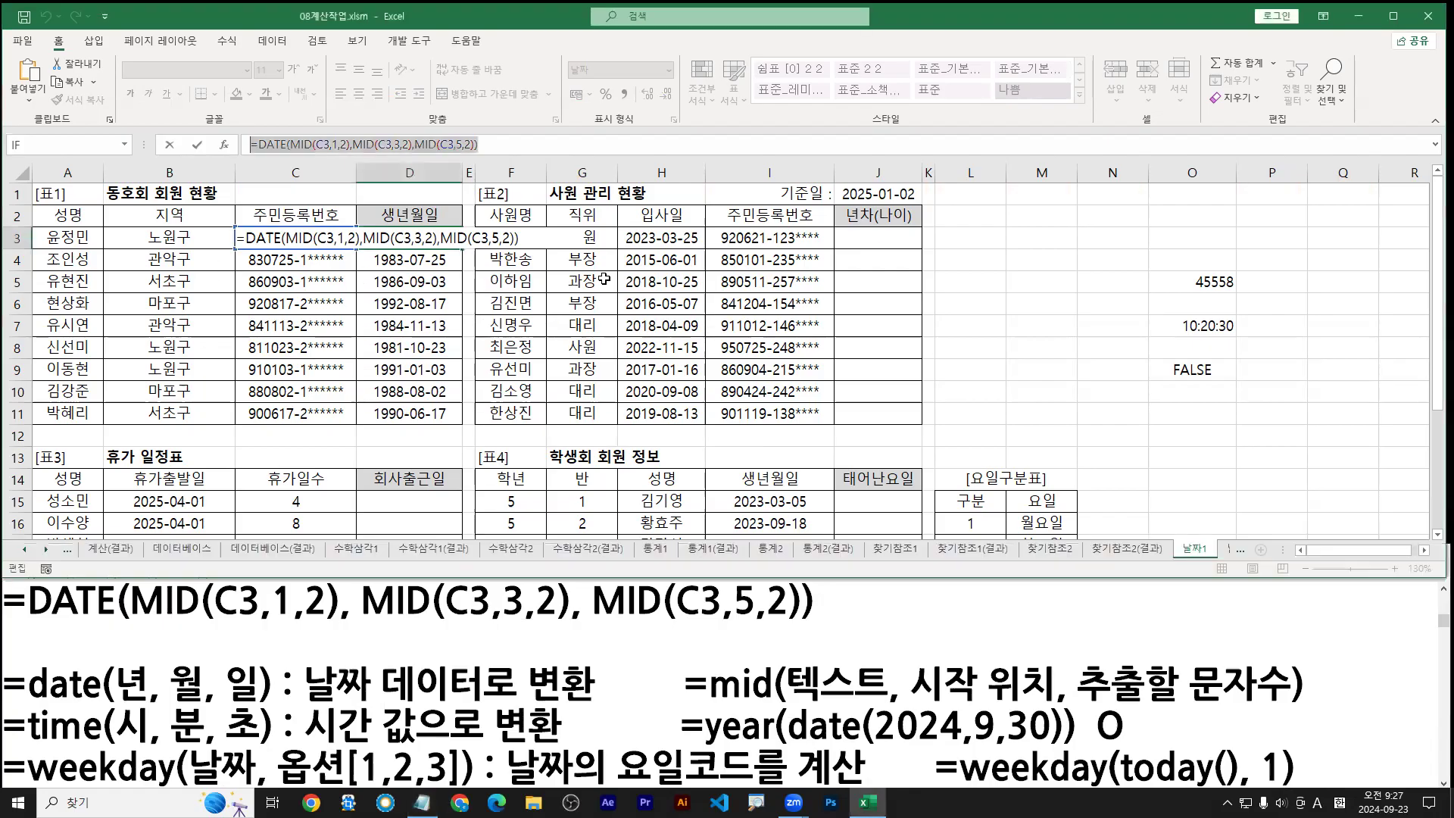
key(ctrl+Return)
click(869, 240)
drag(883, 270, 880, 242)
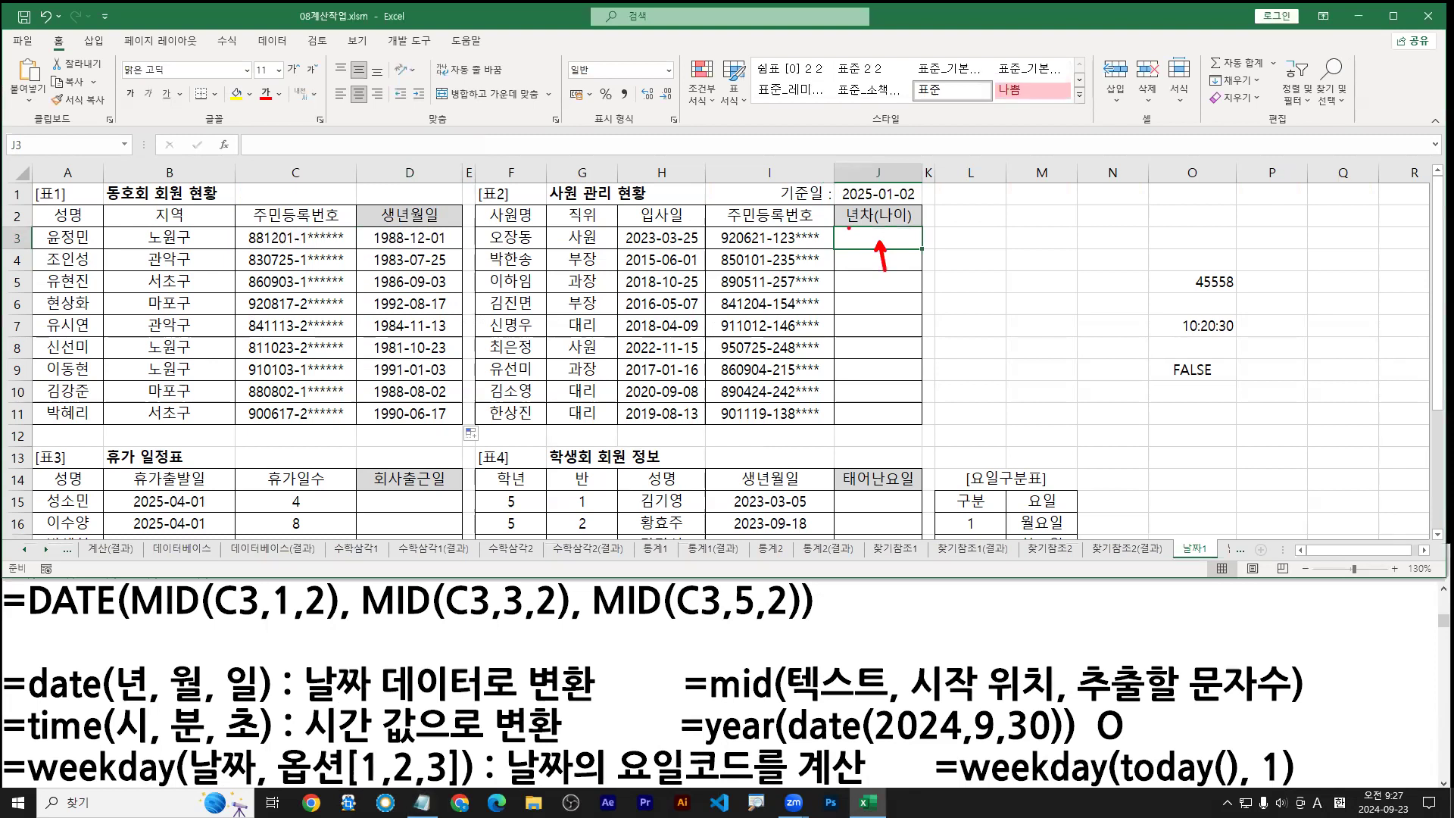
drag(840, 180, 924, 206)
drag(624, 227, 699, 248)
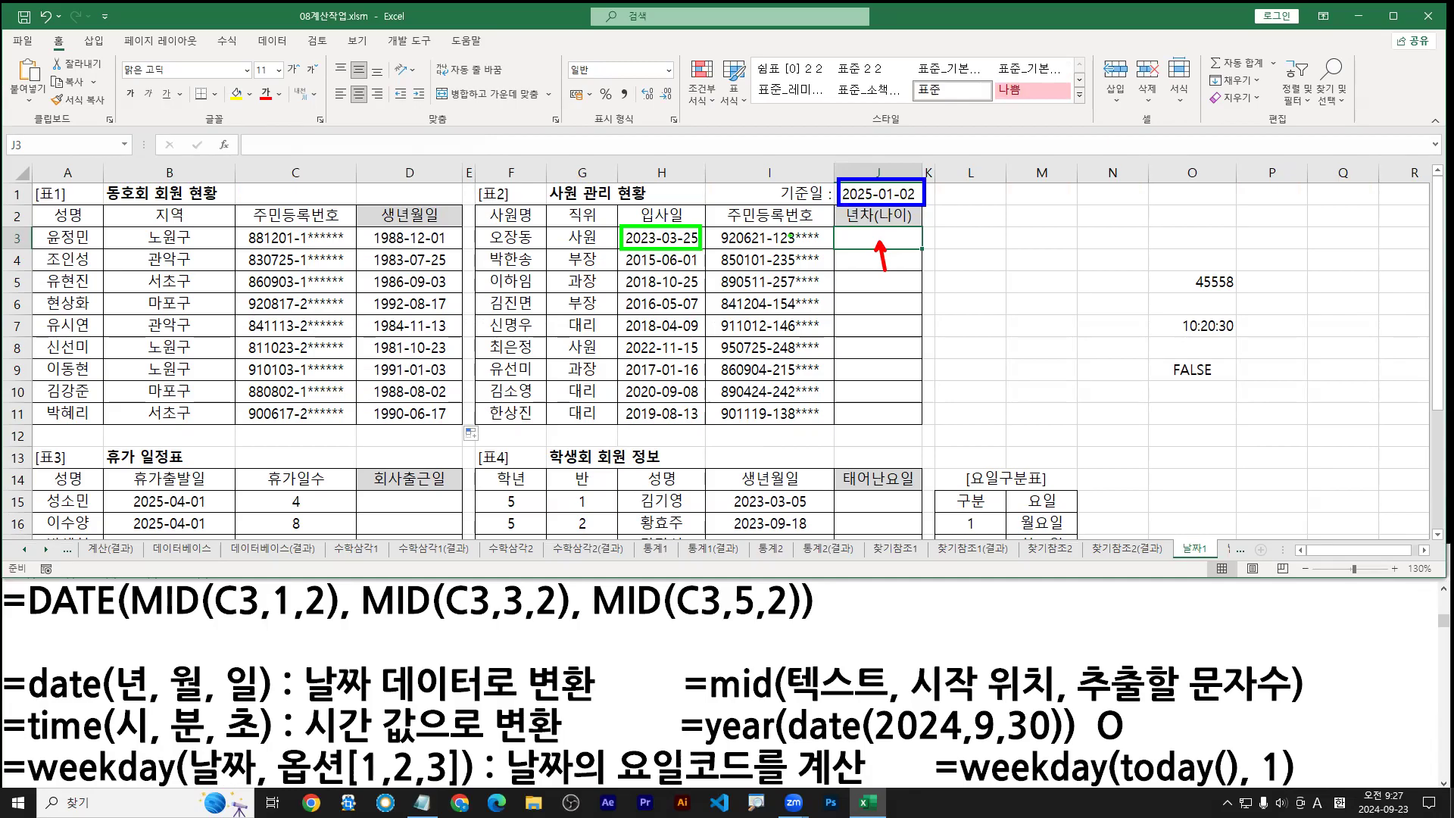
drag(859, 204, 859, 199)
key(Escape)
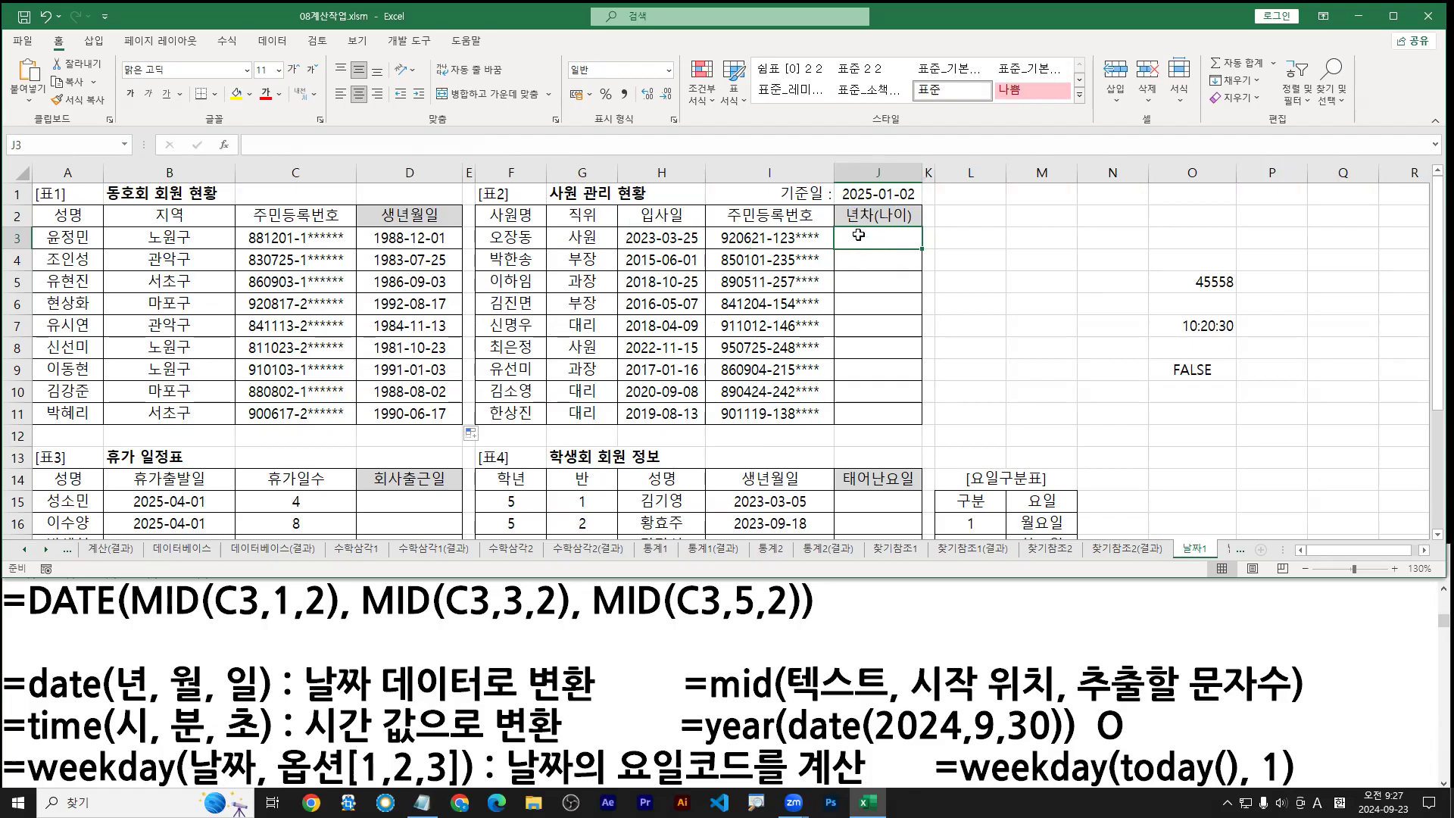
Step: Delete the blank line below the pasted DATE formula in the Notepad notes
key(ctrl+2)
key(Escape)
click(91, 640)
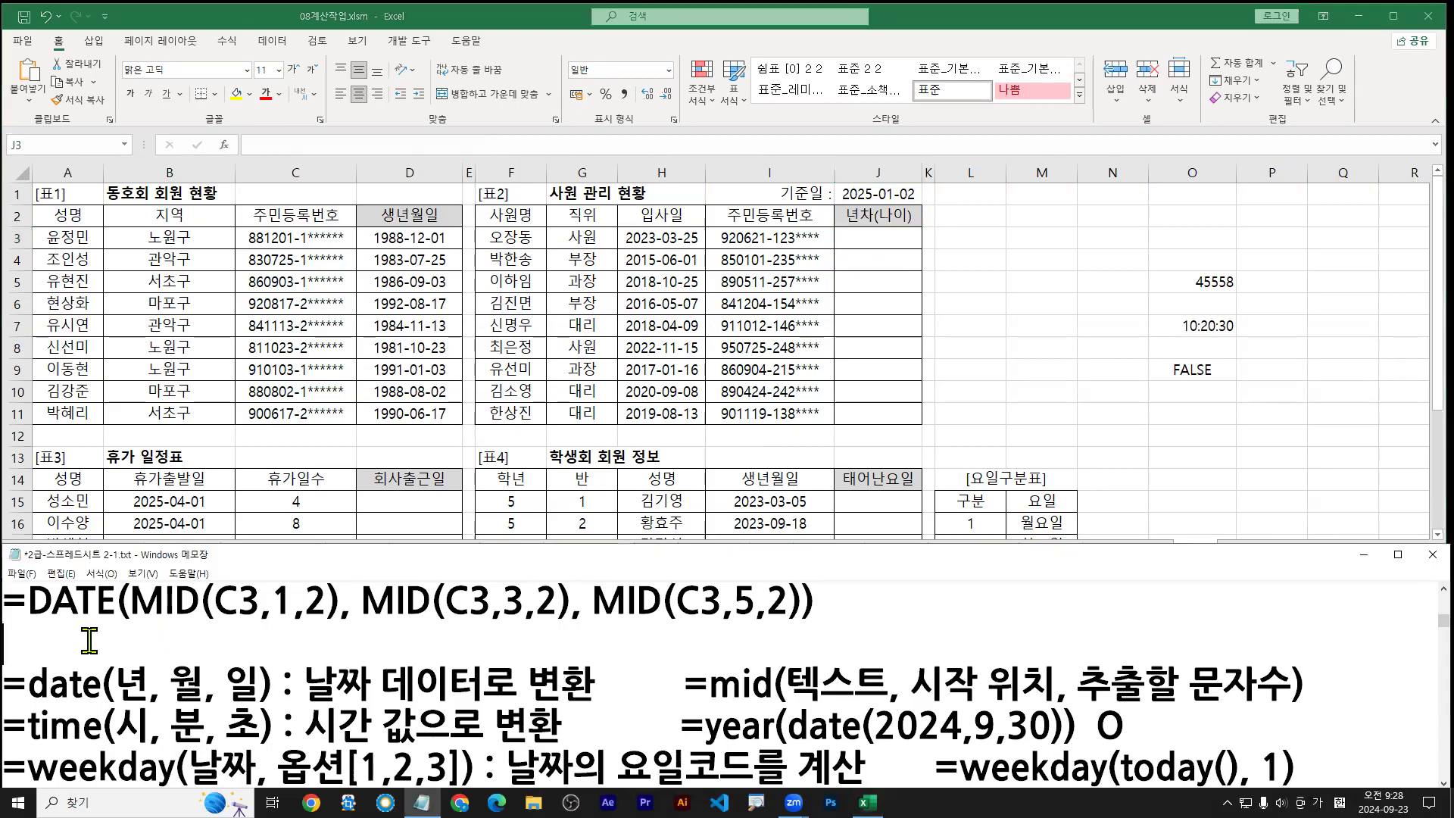
key(Delete)
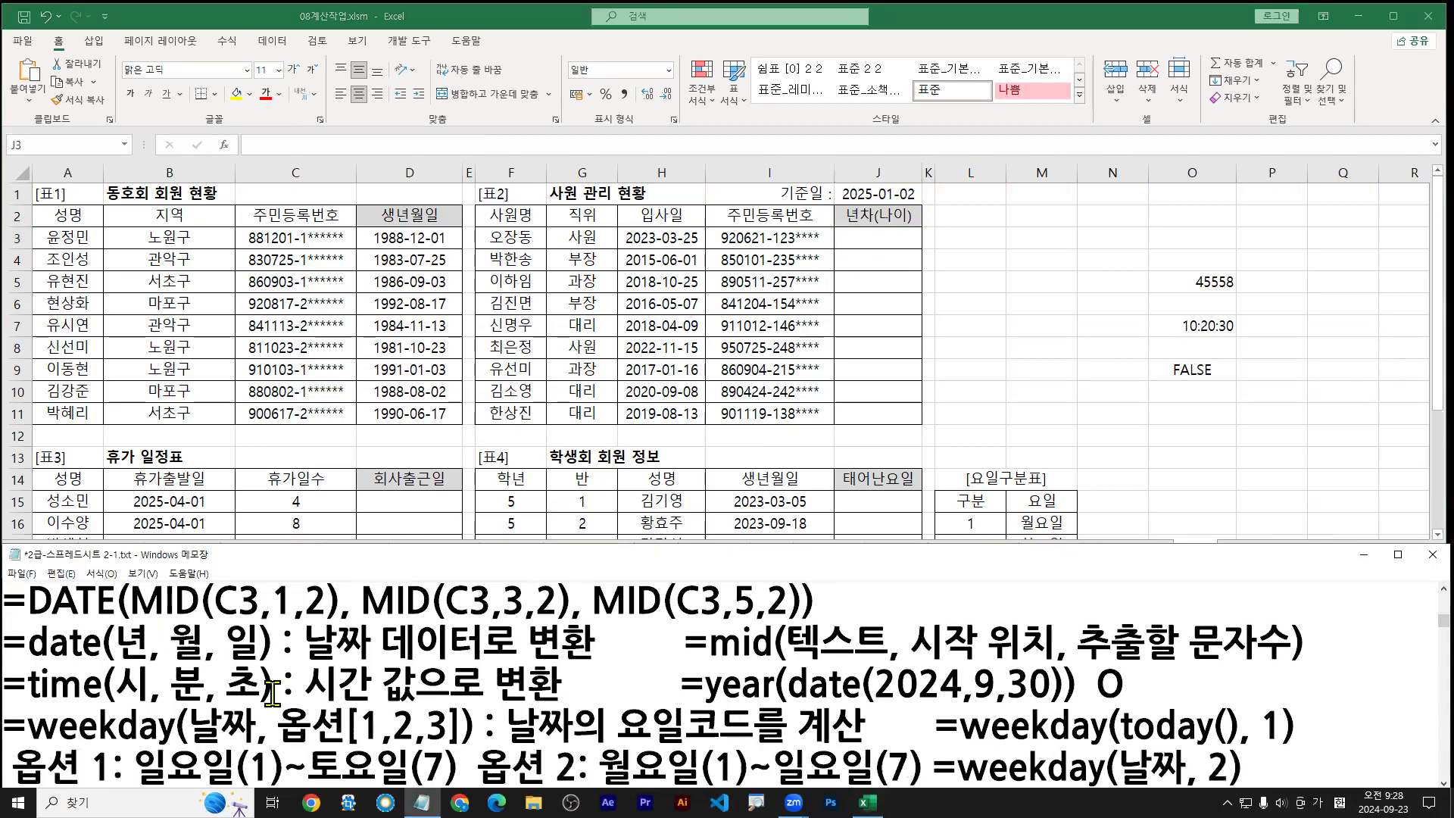
Step: Paste the DATE formula on a new line above the =year(날짜) note in Notepad
scroll(277, 693, down, 5)
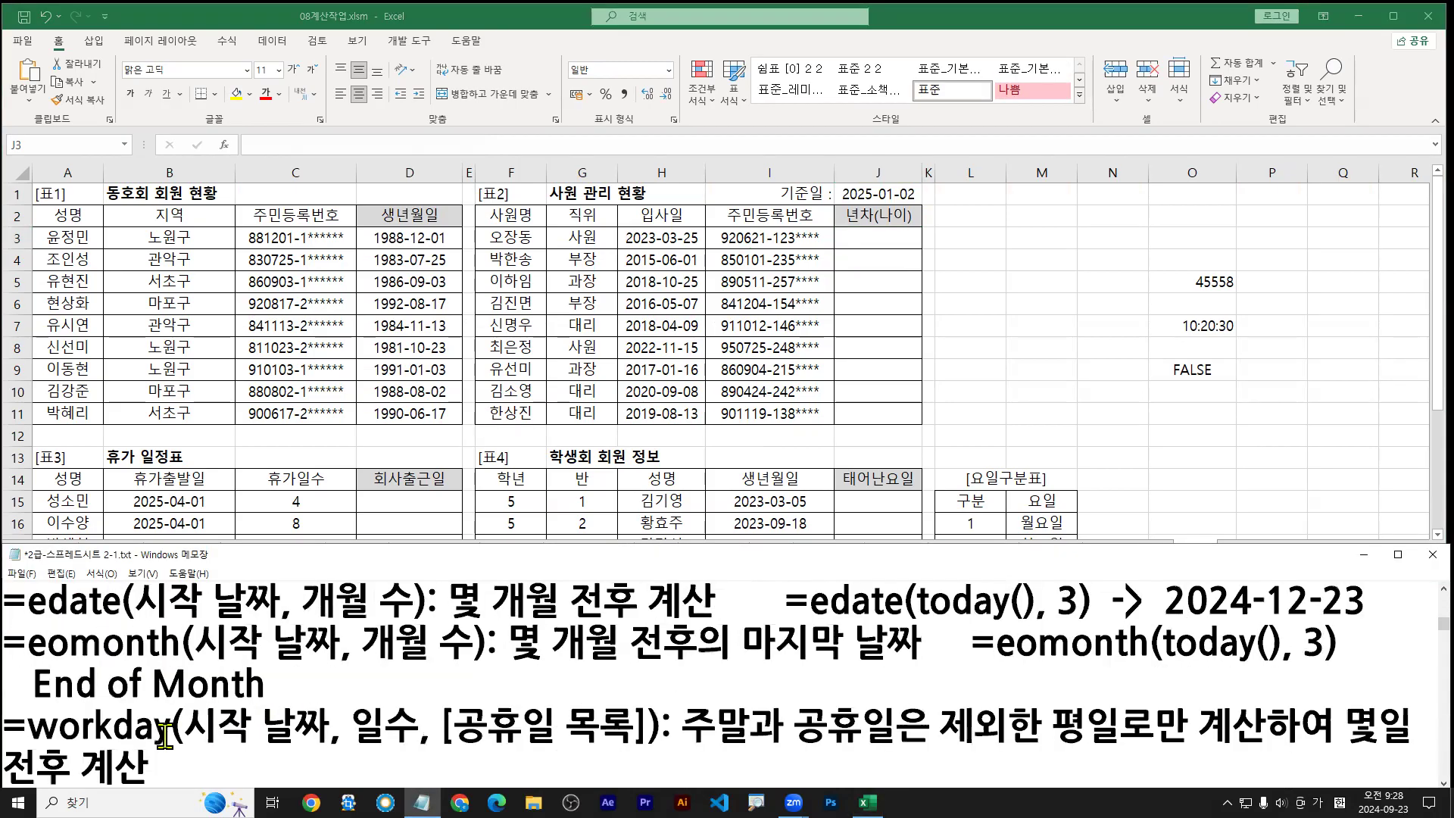
scroll(165, 735, down, 3)
scroll(171, 738, up, 5)
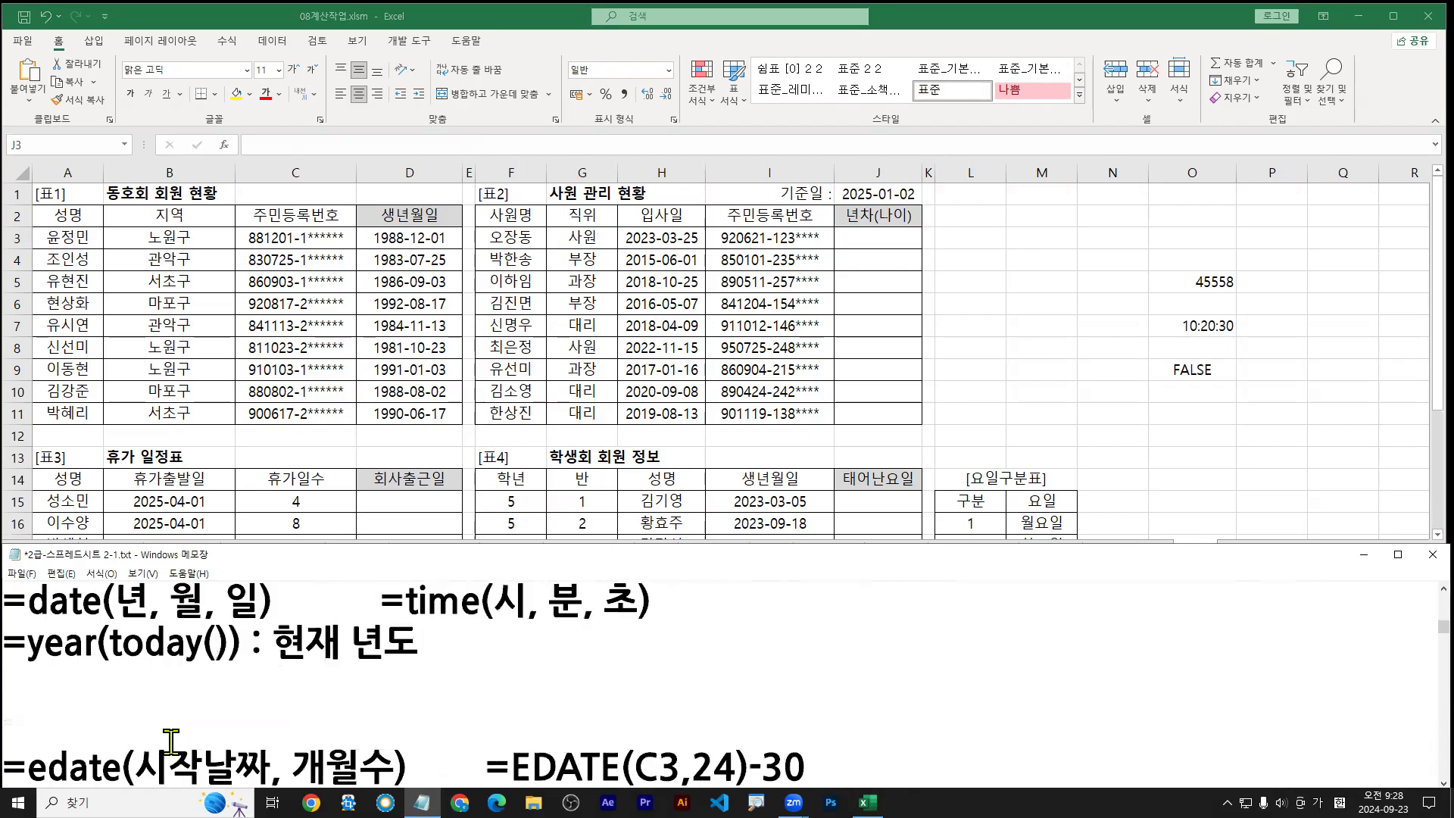
scroll(173, 741, down, 1)
scroll(178, 741, up, 4)
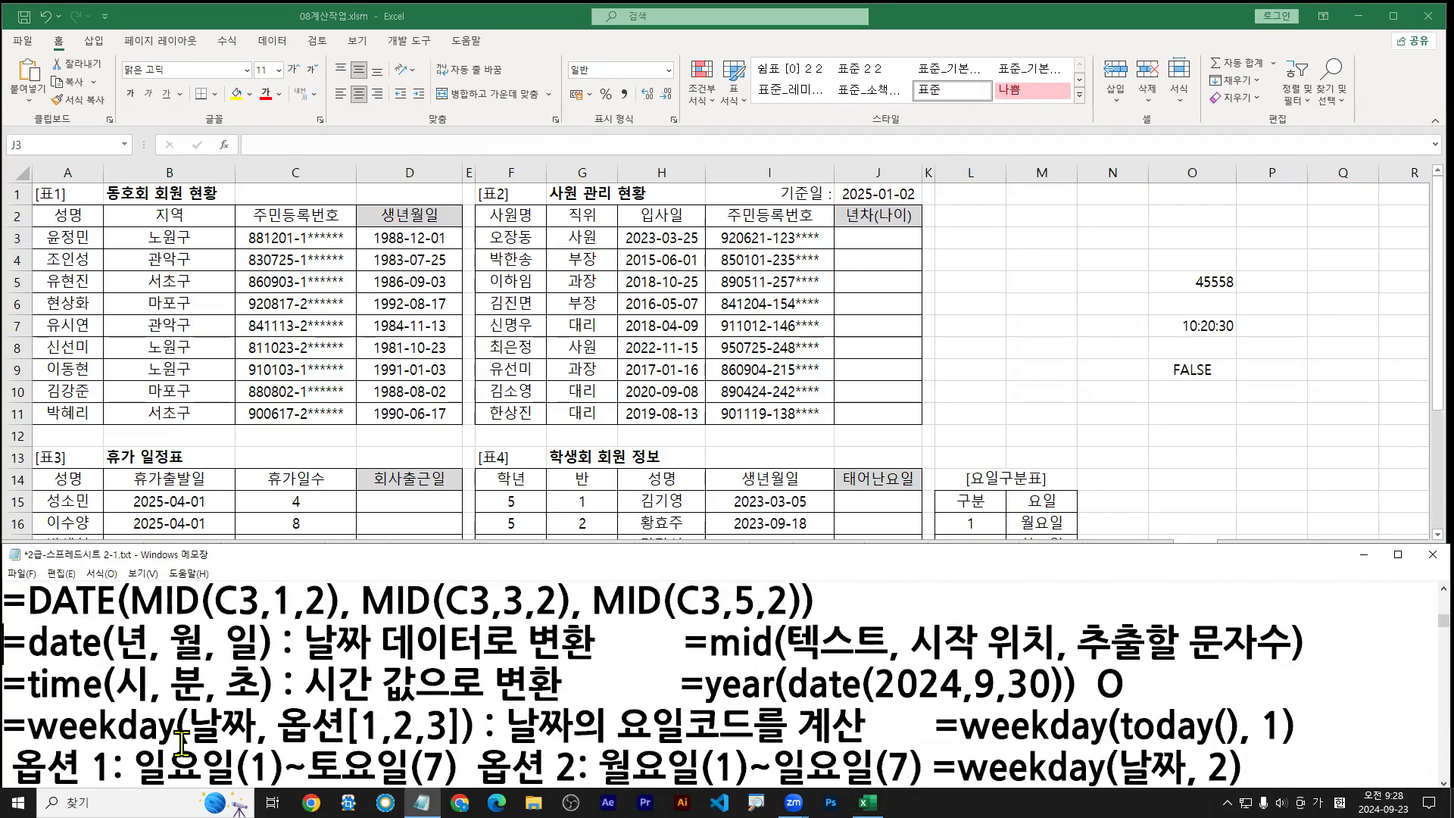
scroll(183, 743, up, 1)
drag(2, 623, 467, 621)
key(Escape)
click(24, 602)
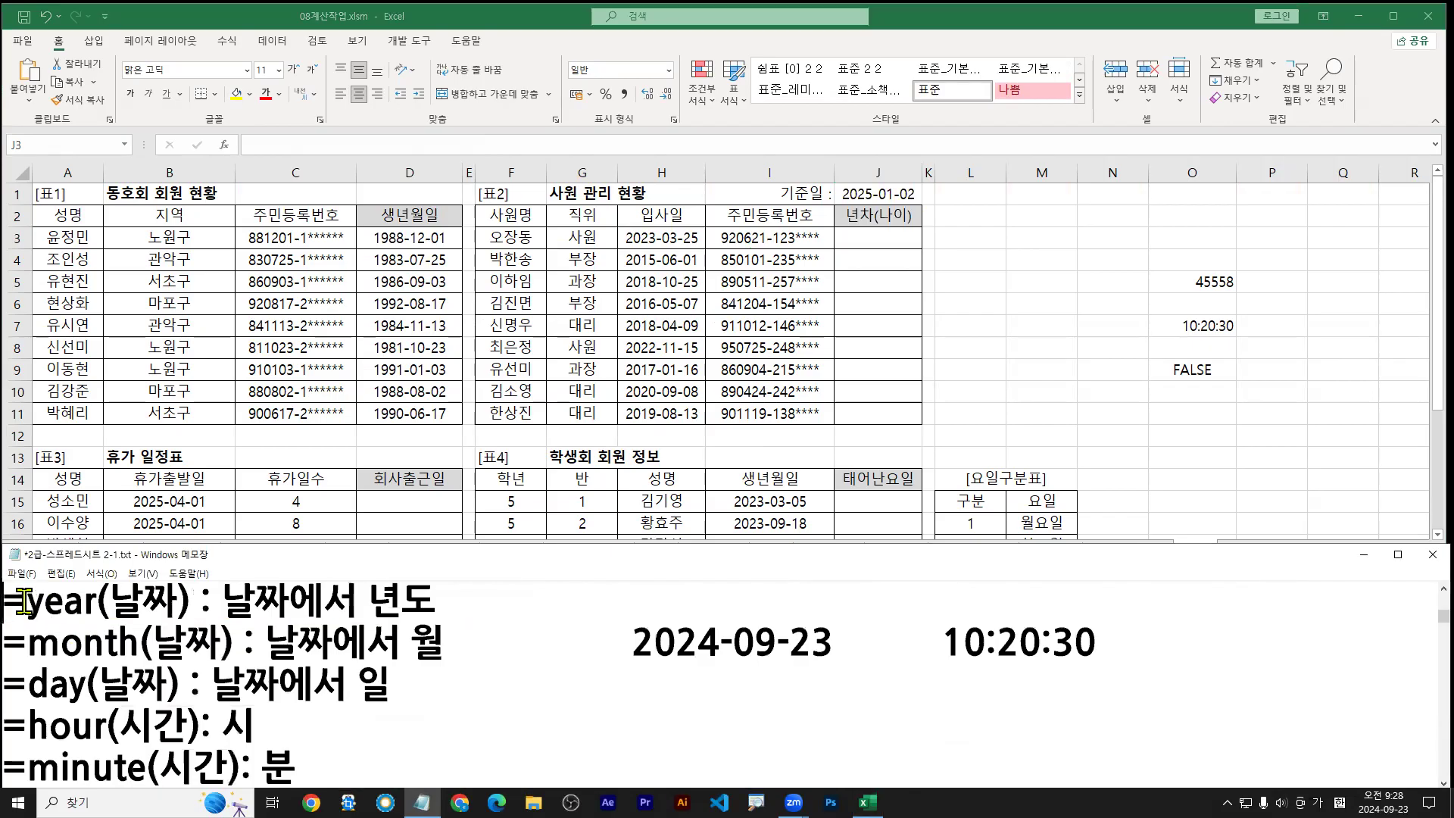
key(Home)
key(Return)
key(Up)
key(ctrl+v)
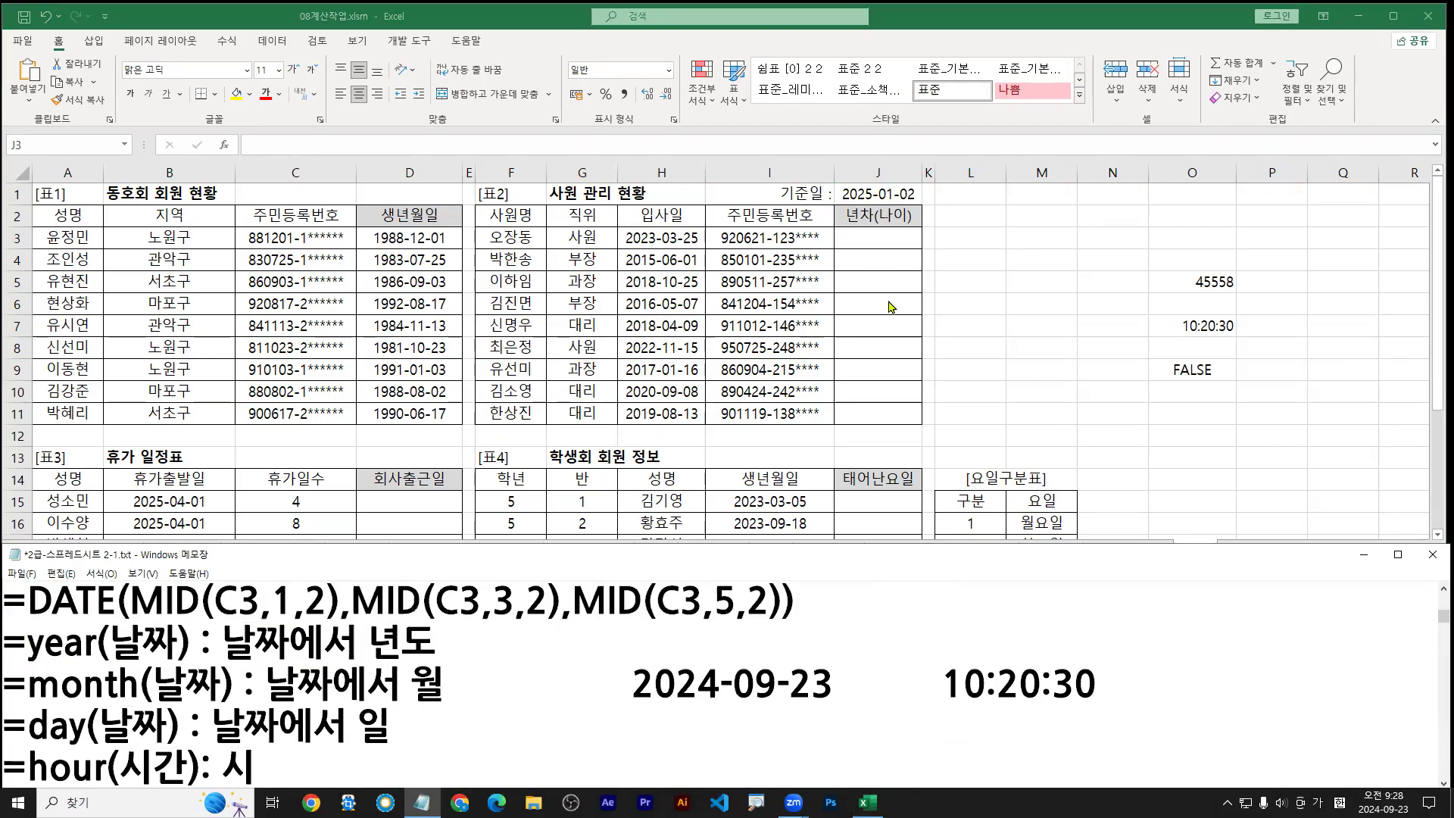
Step: Select J3 in Excel, point to it with a red arrow and underline the =year(날짜) note
click(869, 236)
drag(866, 239, 804, 279)
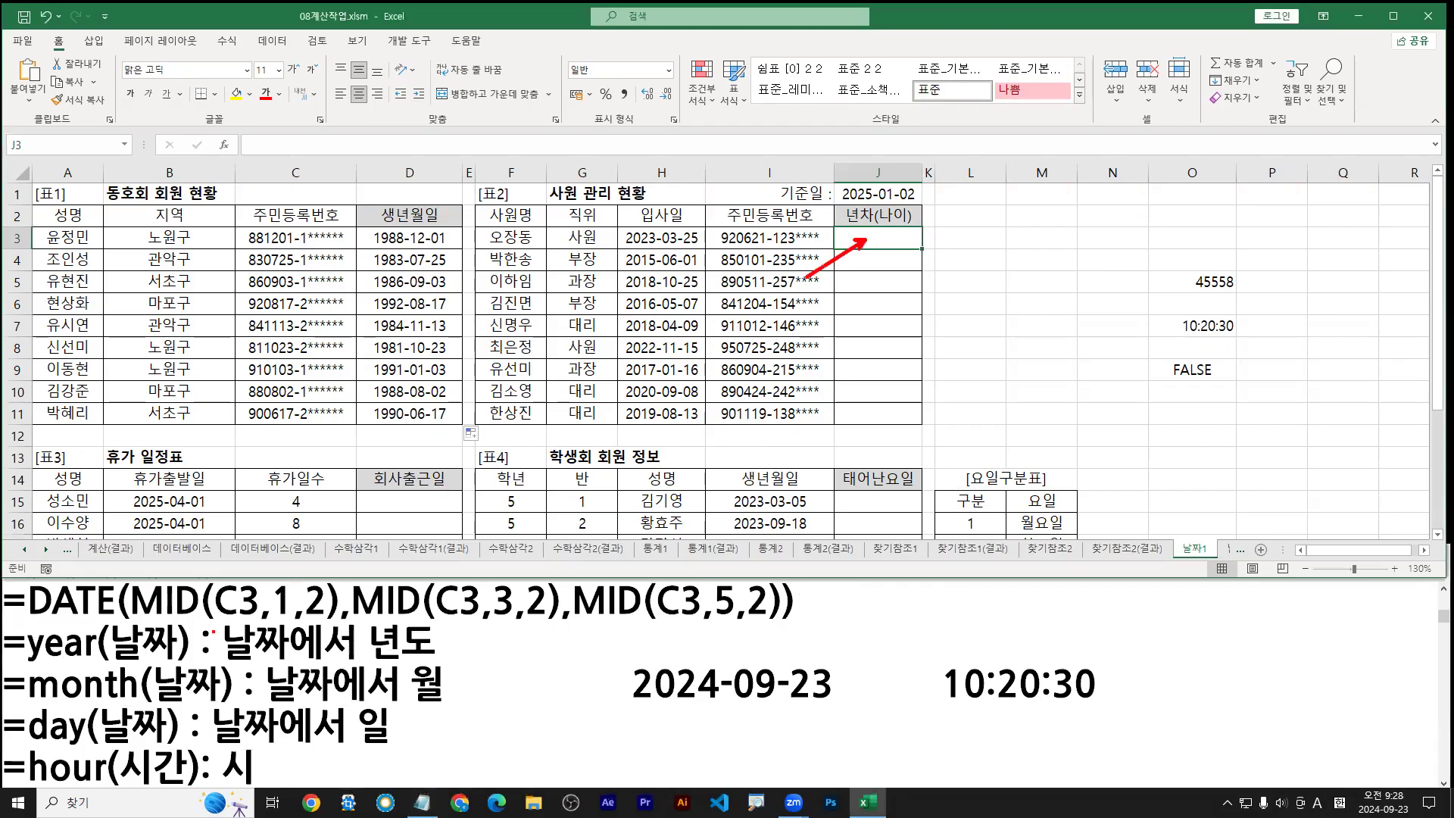
drag(15, 666, 211, 670)
key(Escape)
Step: Start a YEAR formula in J3 that refers to the 기준일 date in J1
text(=year)
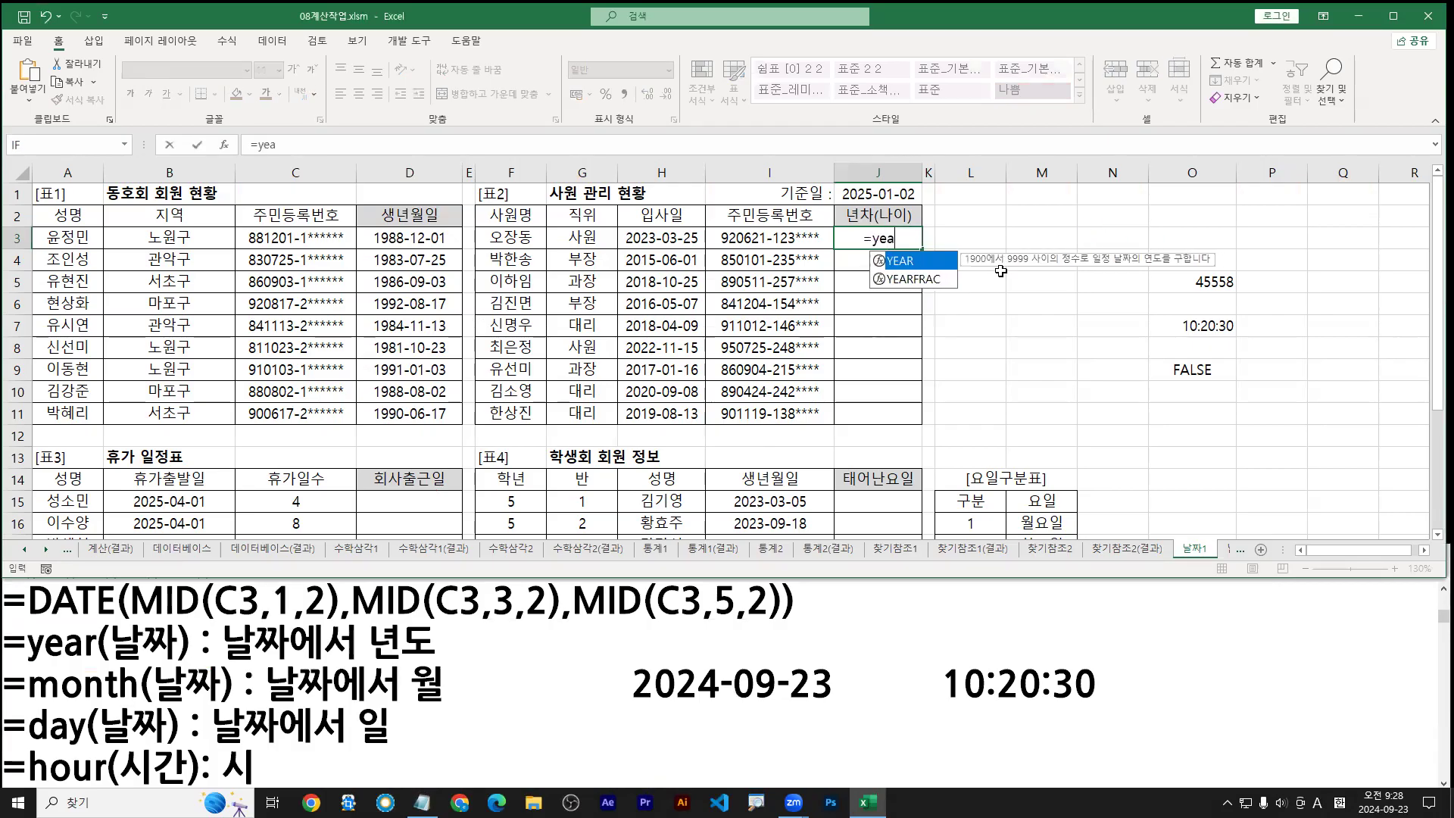
double_click(906, 261)
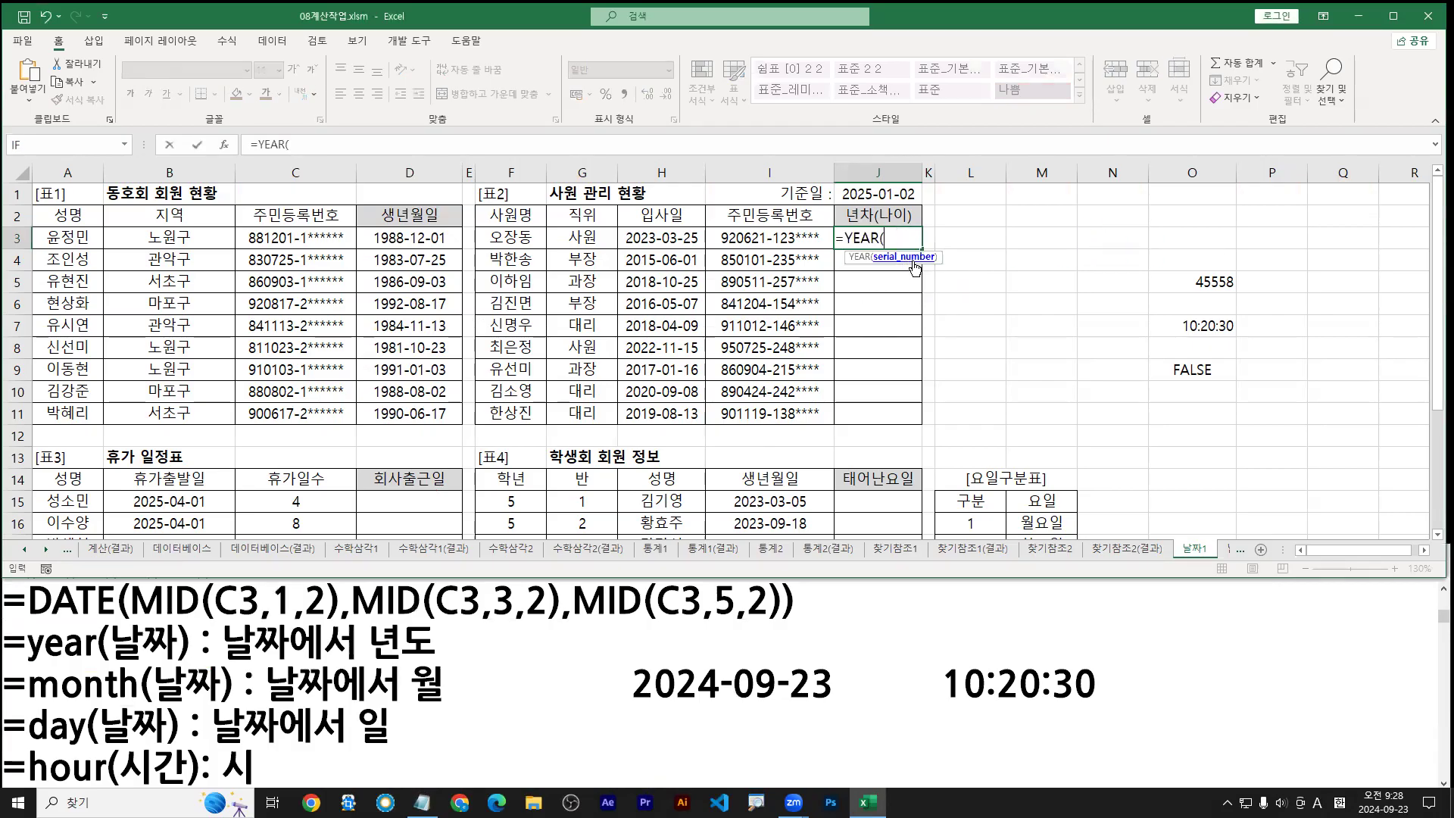
click(862, 195)
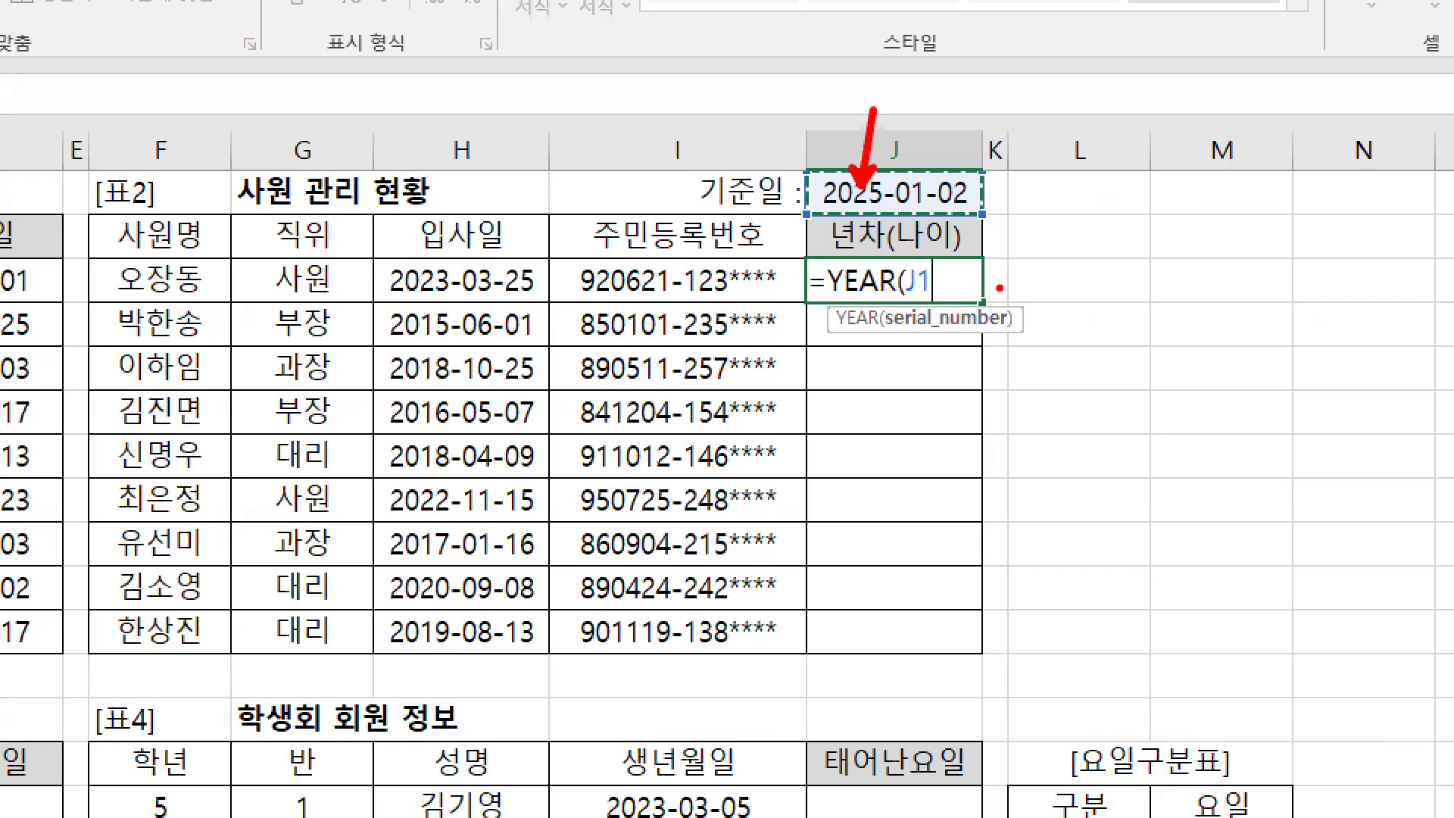
Step: Illustrate with drawn arrows how filling J3 down the 년차(나이) column would shift the J1 reference
drag(984, 309, 981, 723)
drag(961, 615, 1005, 625)
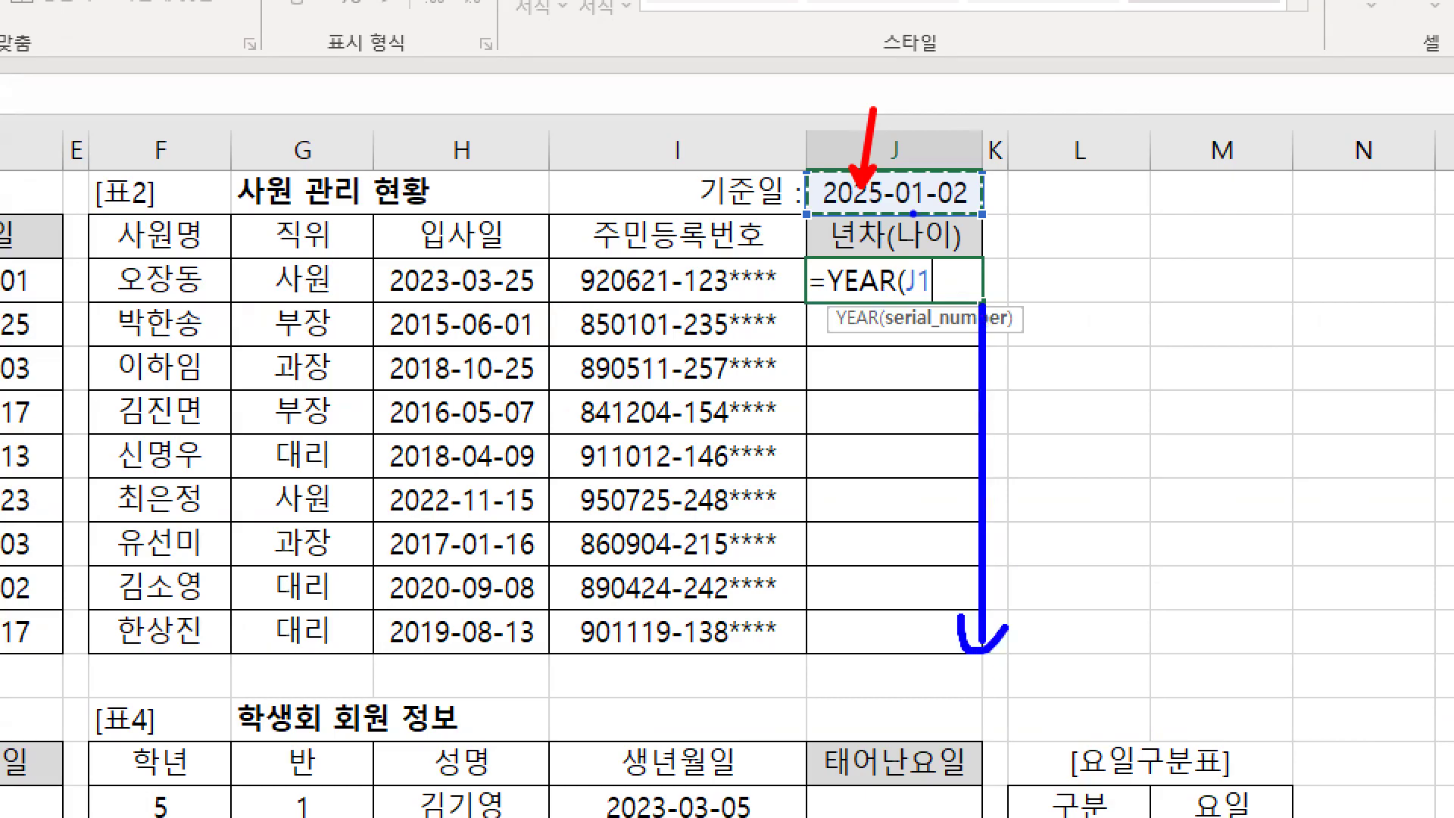
mouse_move(909, 202)
mouse_down()
mouse_move(911, 232)
mouse_move(926, 221)
mouse_move(909, 280)
mouse_move(931, 288)
mouse_move(956, 244)
mouse_move(943, 279)
mouse_up()
drag(889, 206, 927, 189)
key(Escape)
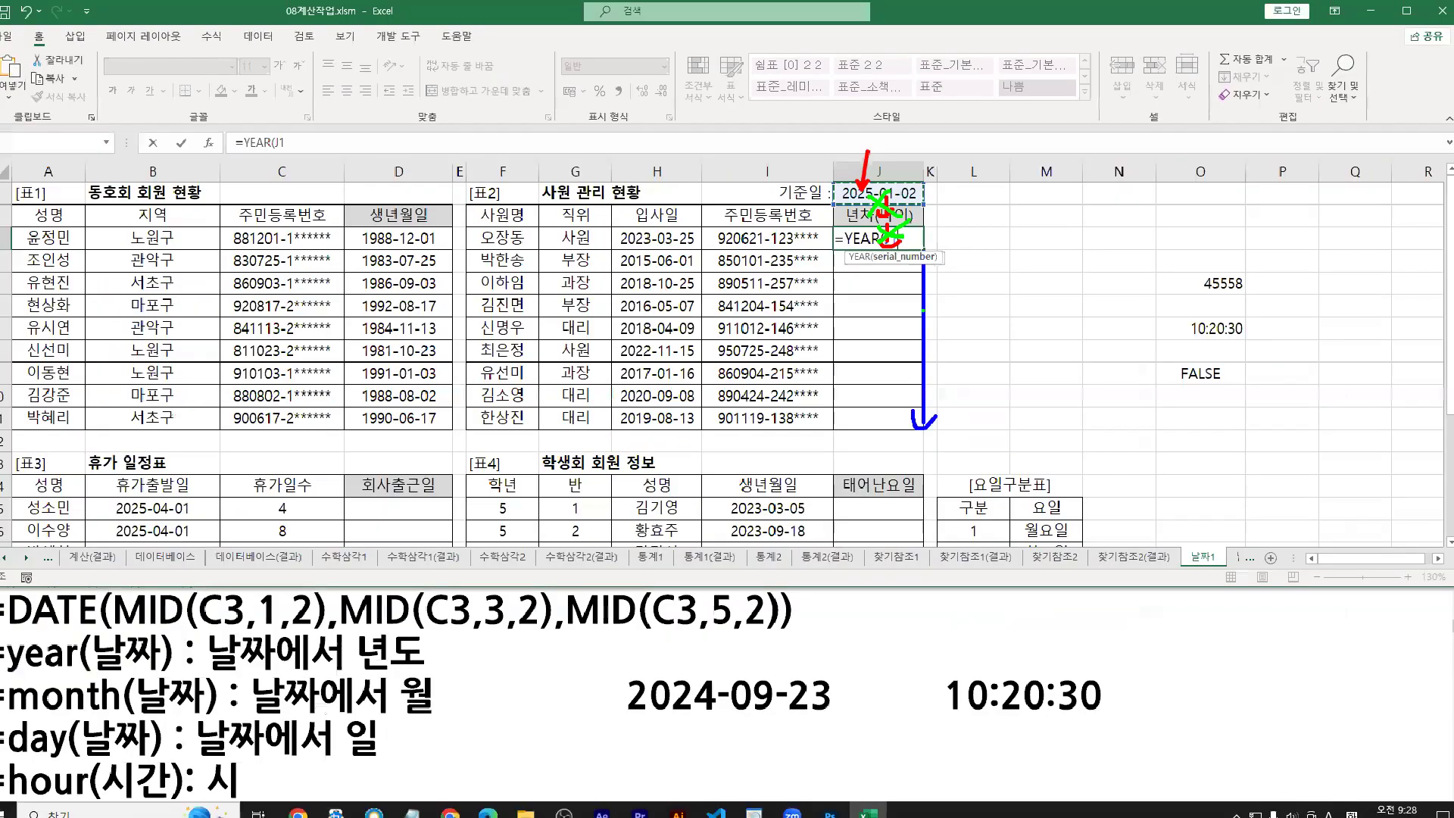
Step: Make the reference absolute and complete J3's formula as =YEAR($J$1)
key(F4)
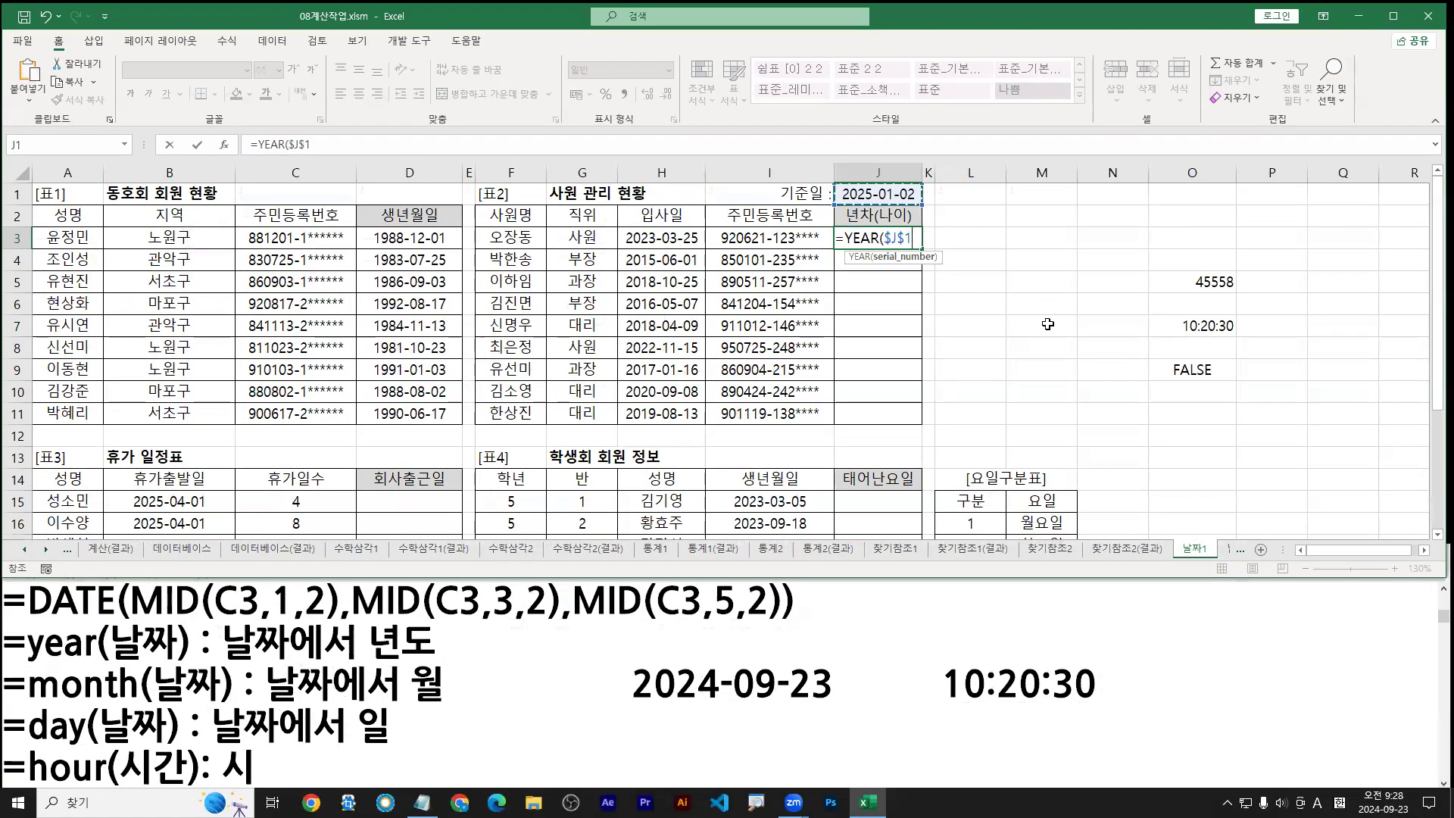
text(_)
key(Return)
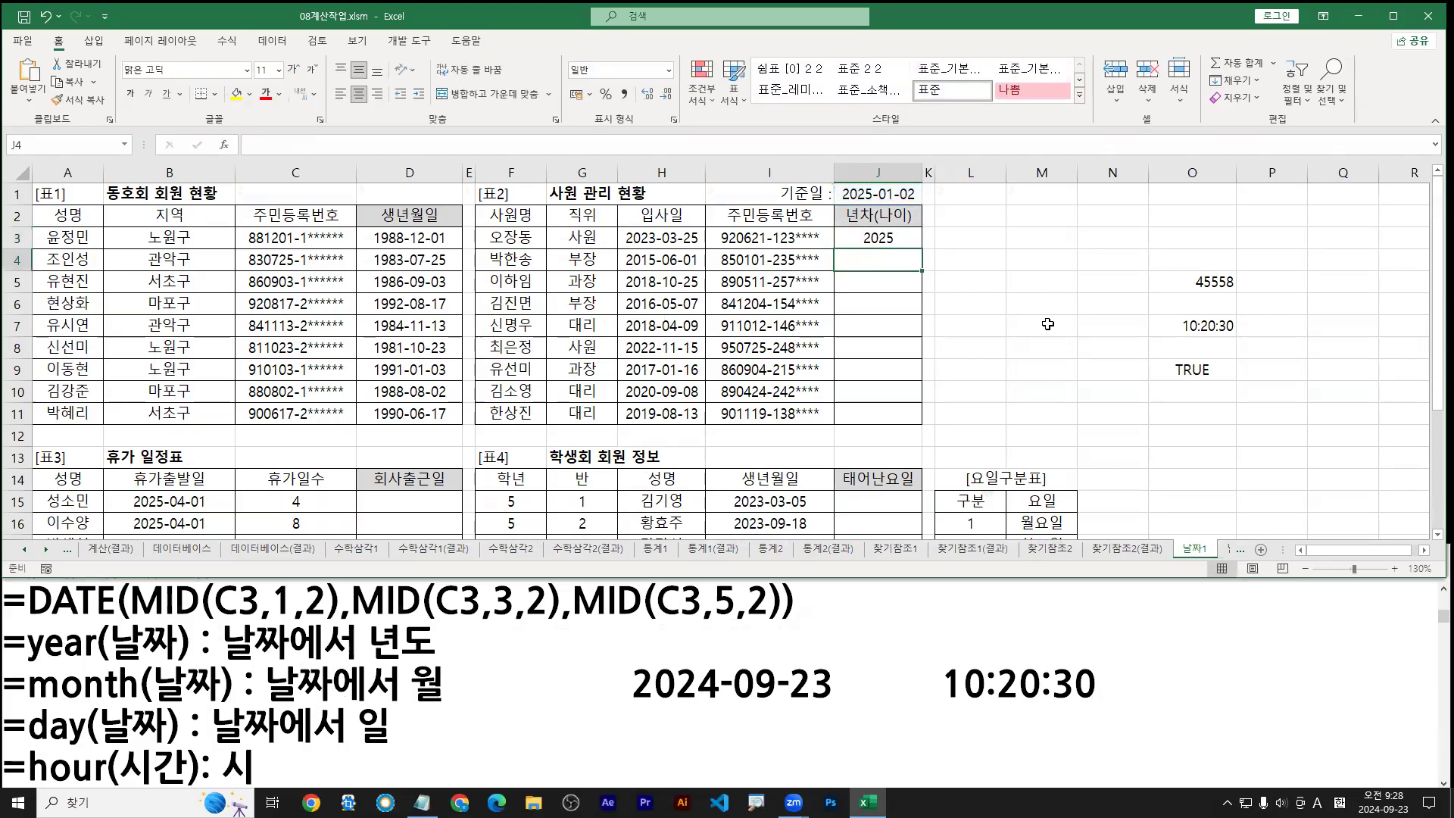
Step: Try MONTH in place of YEAR in J3's formula as =MONTH($J$1), and undo the replacement
double_click(881, 238)
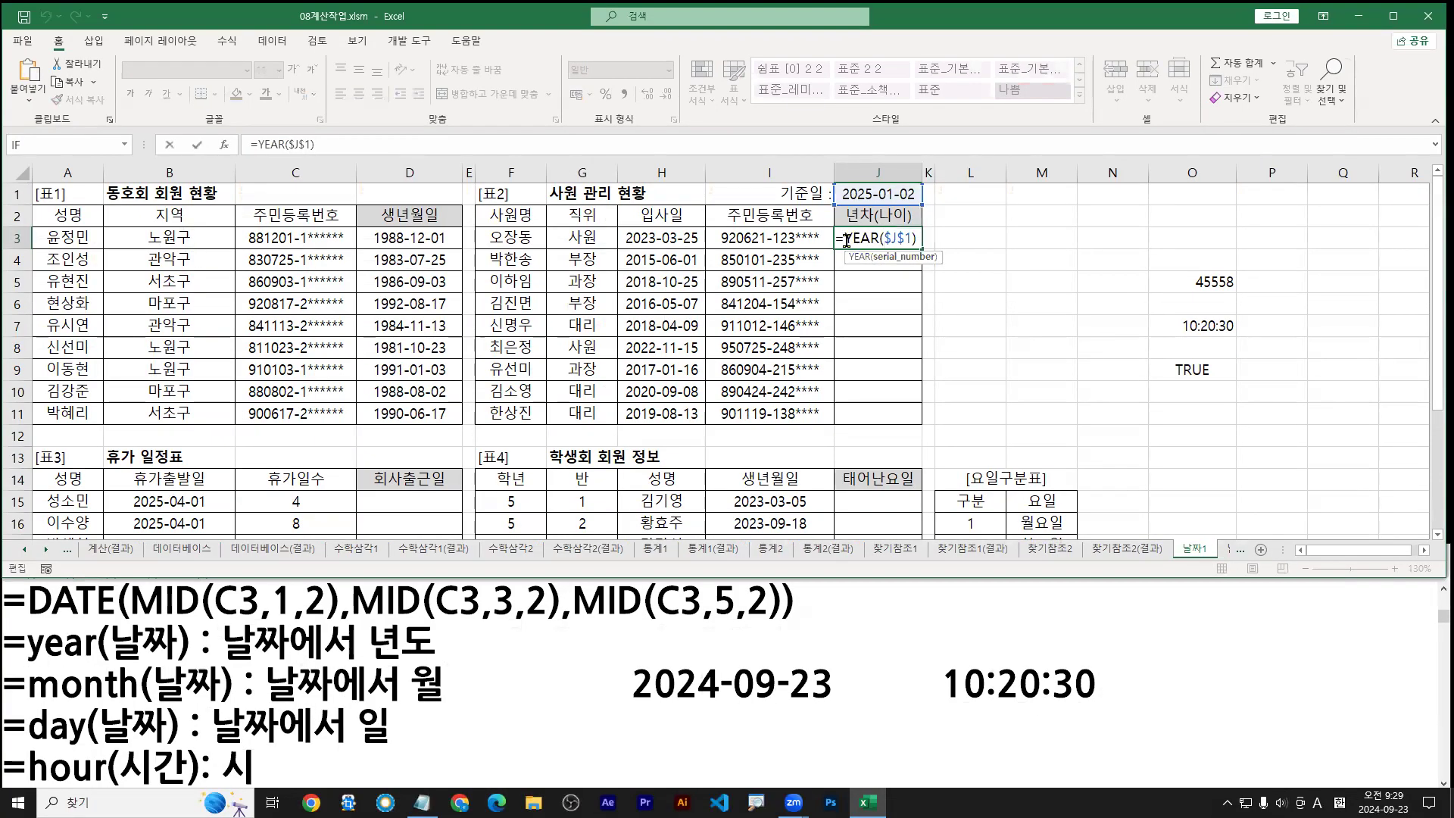
drag(826, 254, 880, 241)
text(mon)
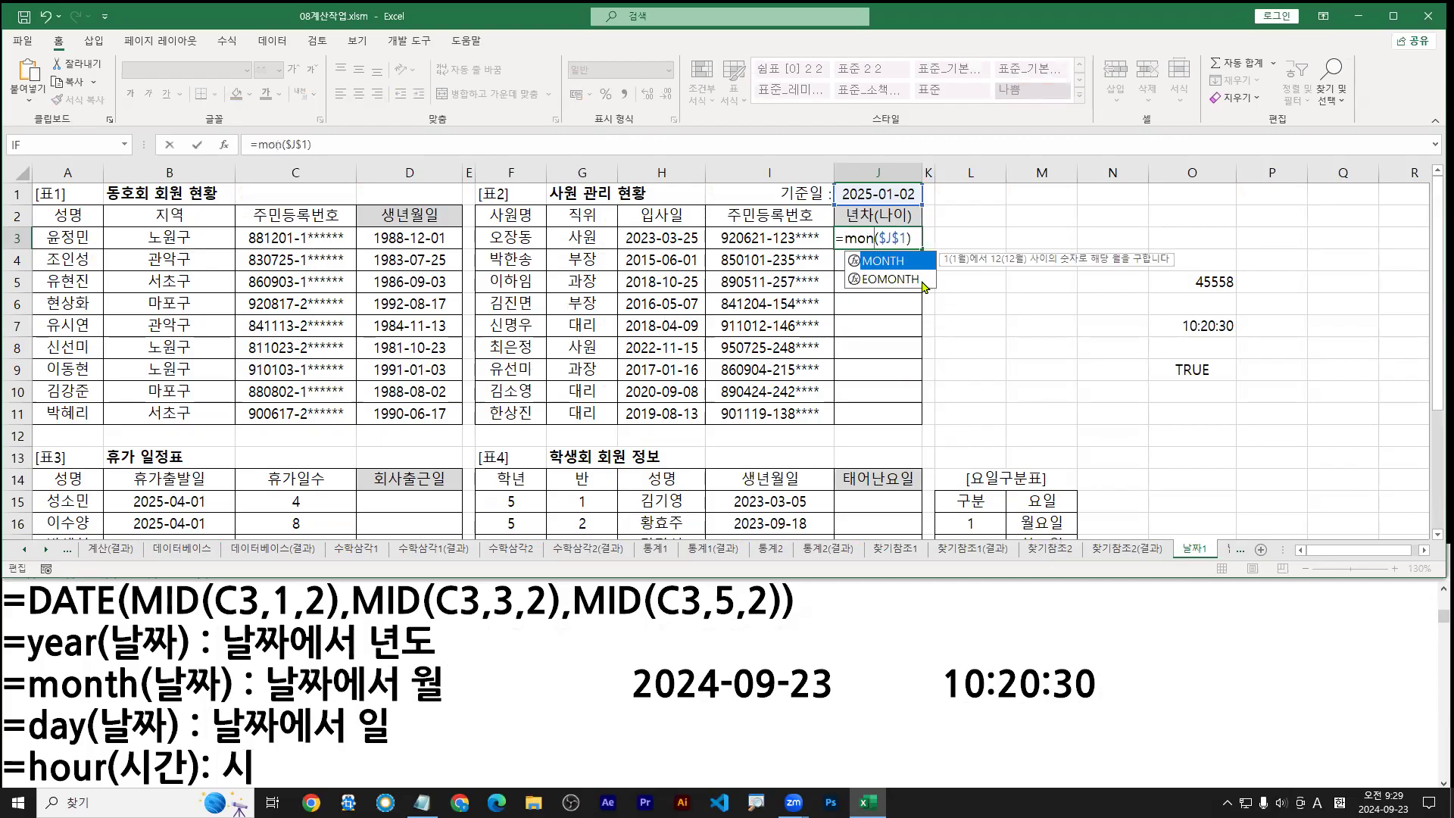
double_click(890, 262)
drag(861, 204, 886, 203)
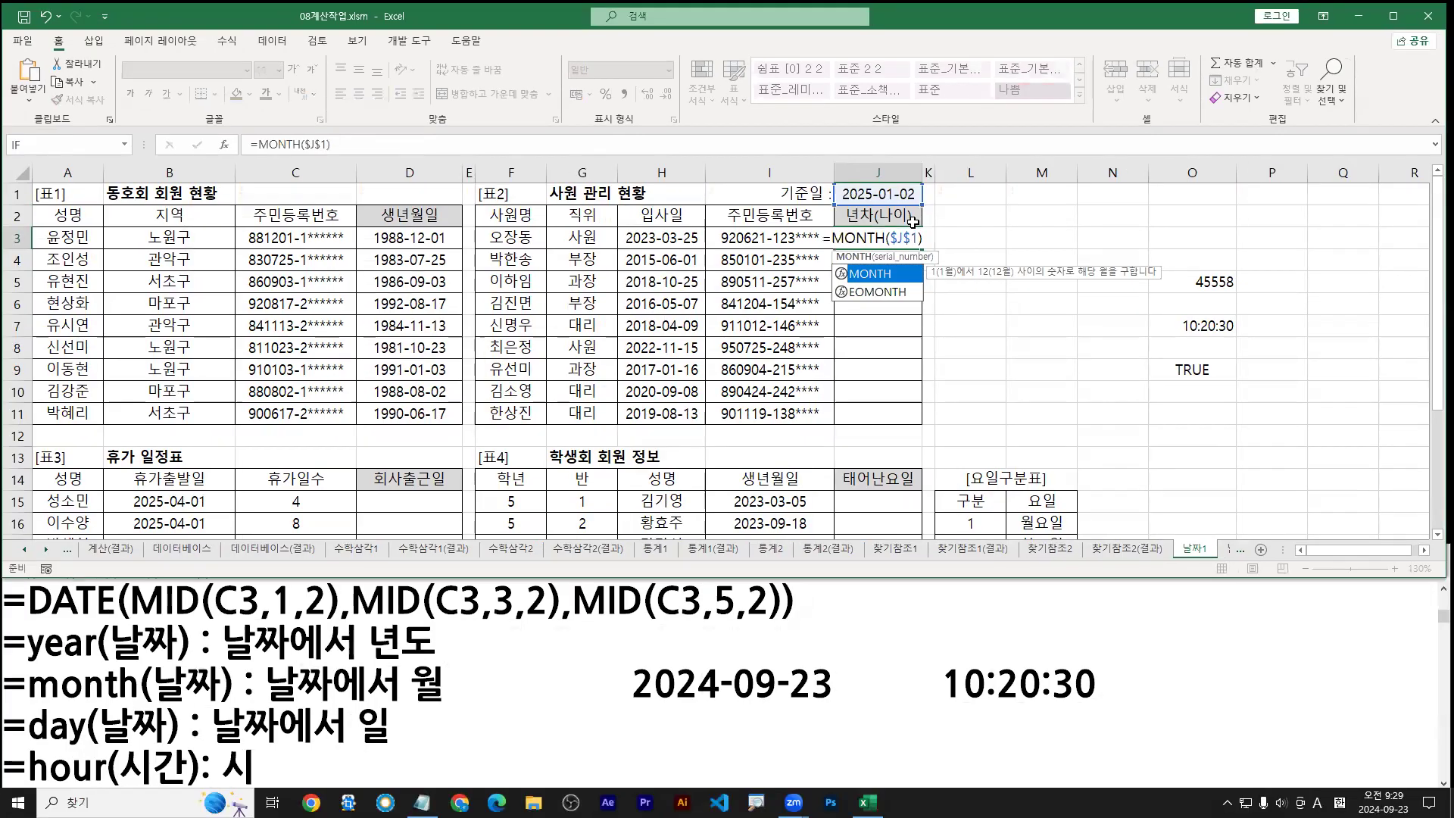
key(Return)
double_click(872, 235)
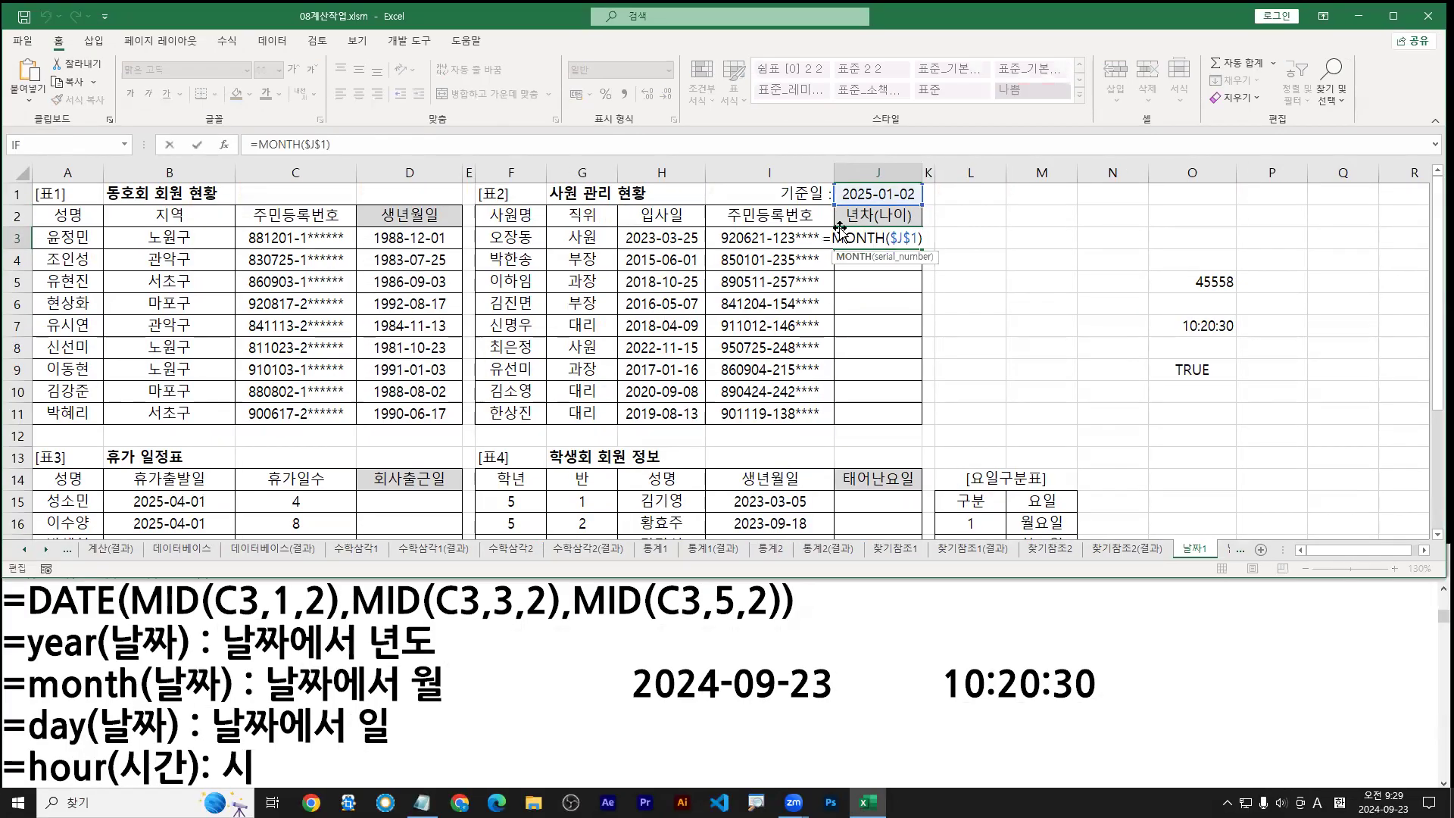
key(Escape)
key(ctrl+z)
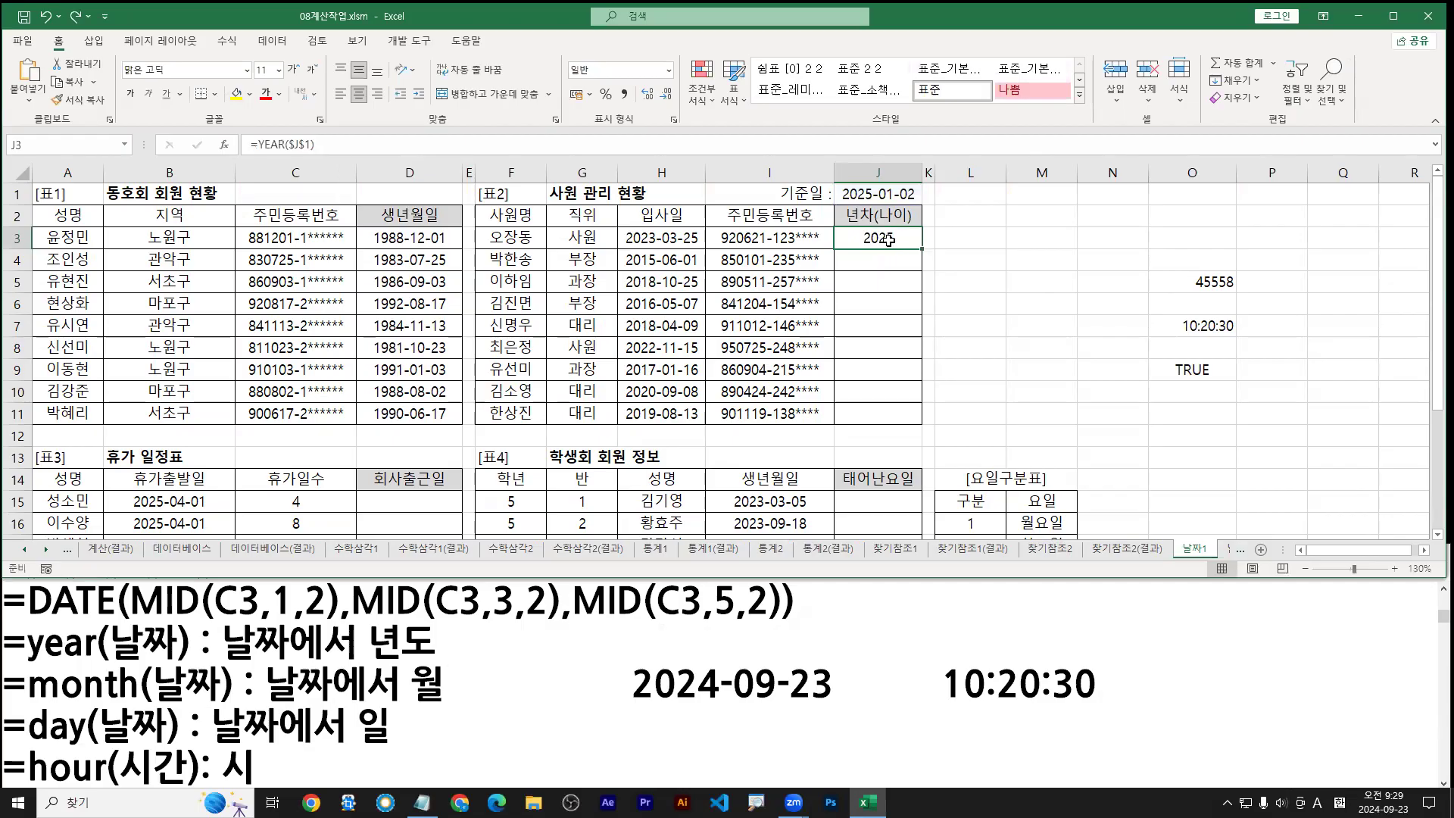
Step: Open J3's formula and underline the year of the 기준일 date in J1 with a drawn mark
double_click(877, 238)
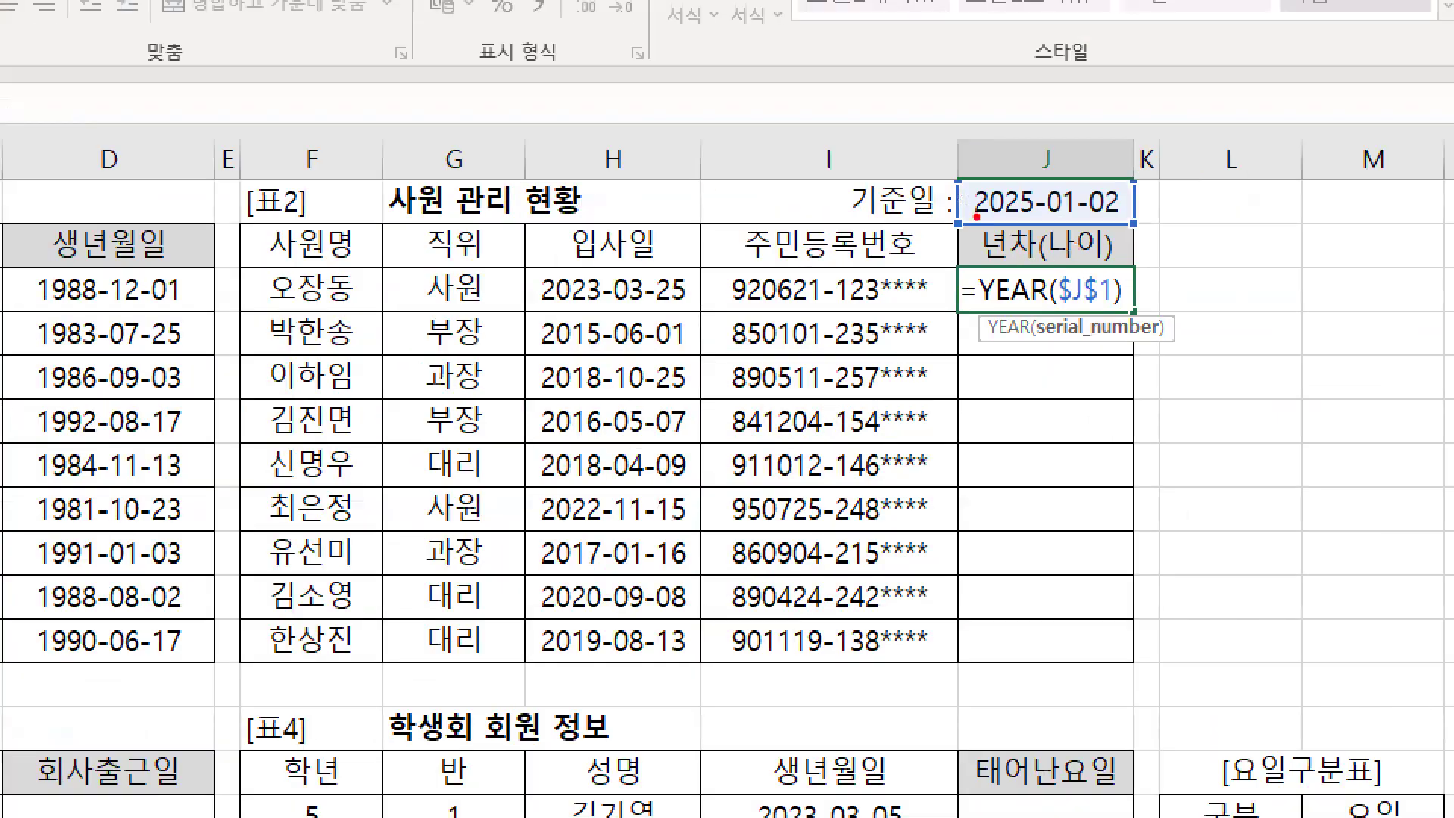
drag(973, 220, 1033, 219)
key(Escape)
key(Escape)
Step: Extend J3's formula to subtract the hire year from the base year, as =YEAR($J$1)-YEAR(H3)
double_click(896, 235)
text(-)
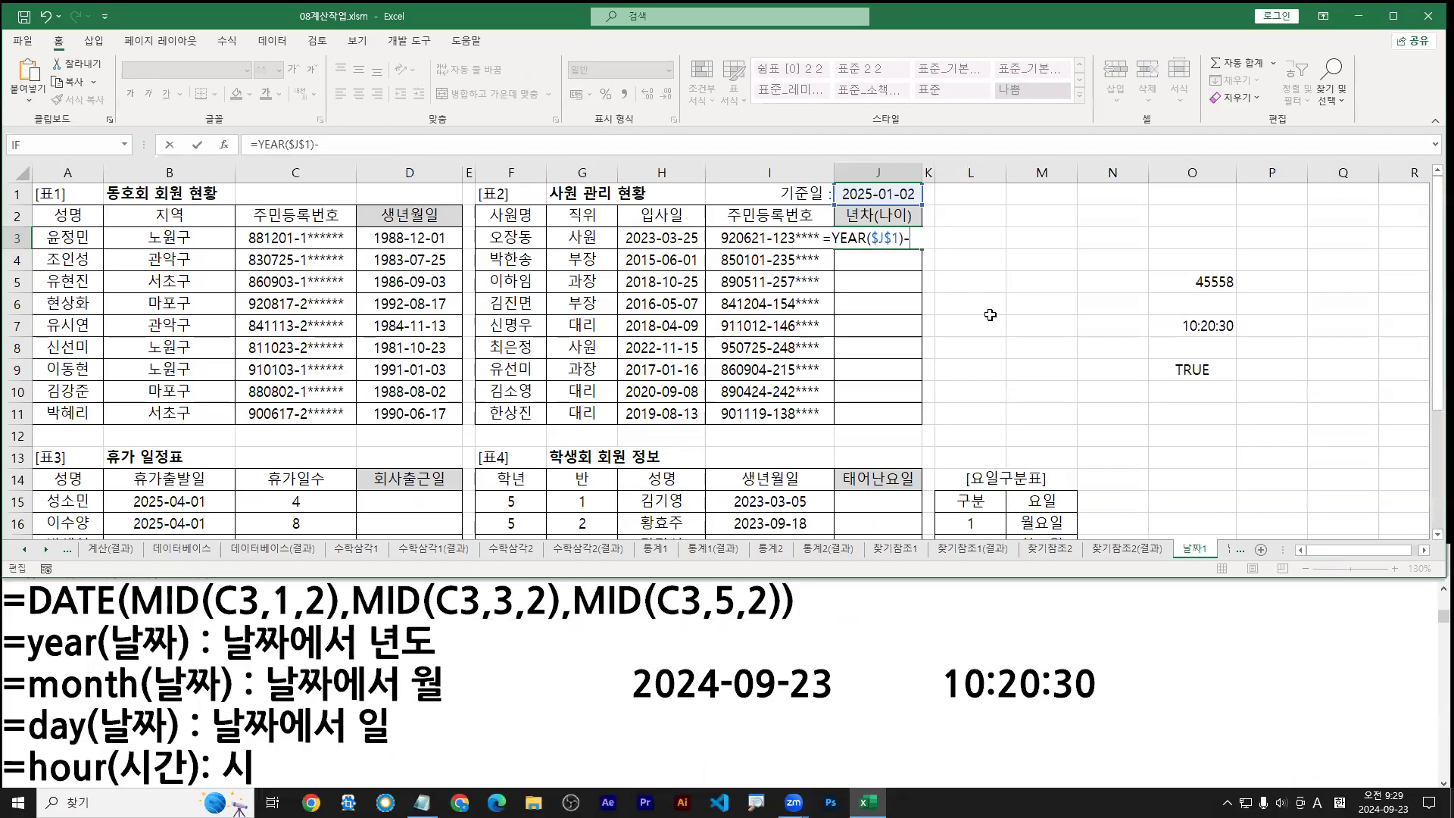
text(yea)
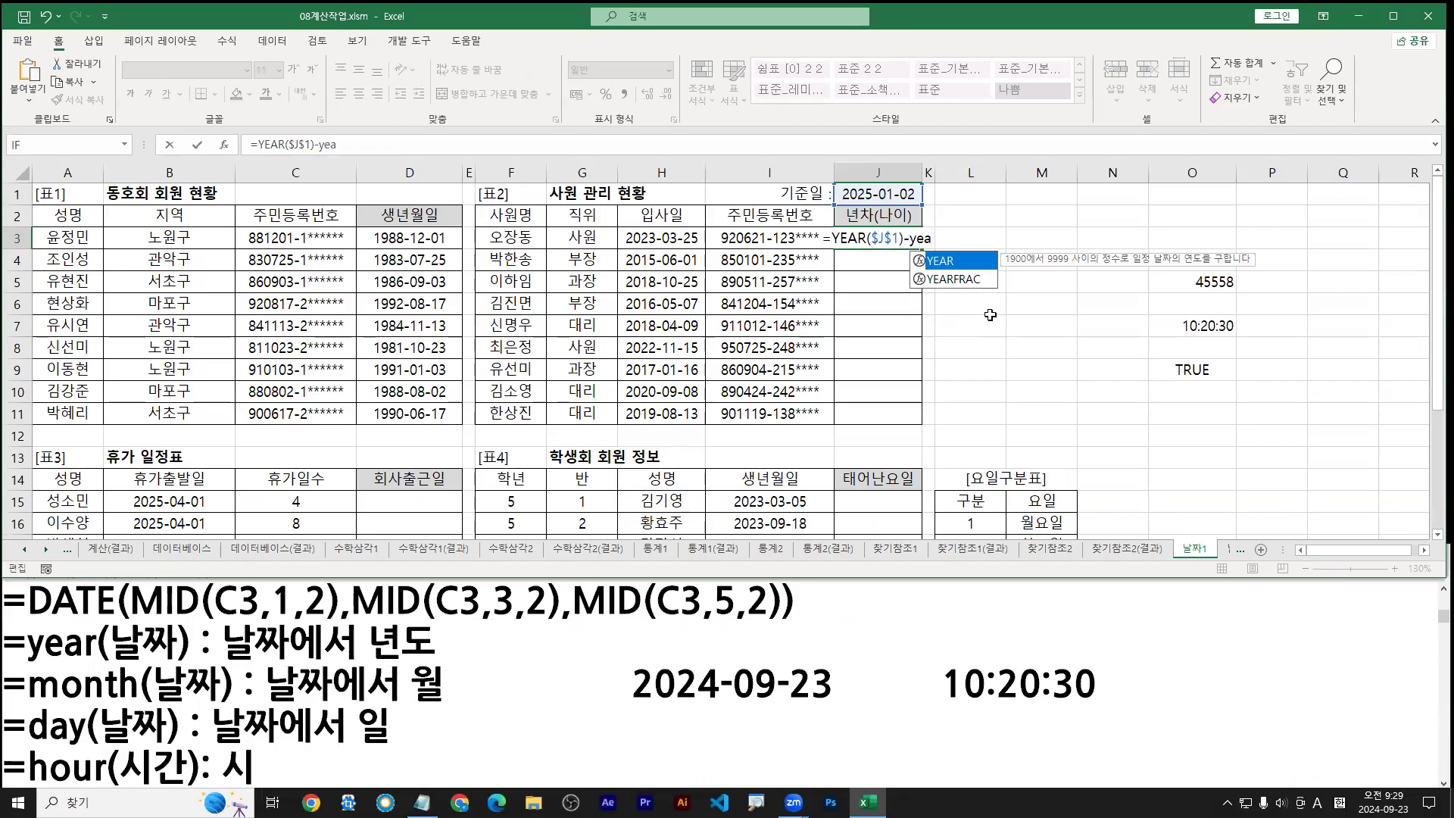
double_click(951, 262)
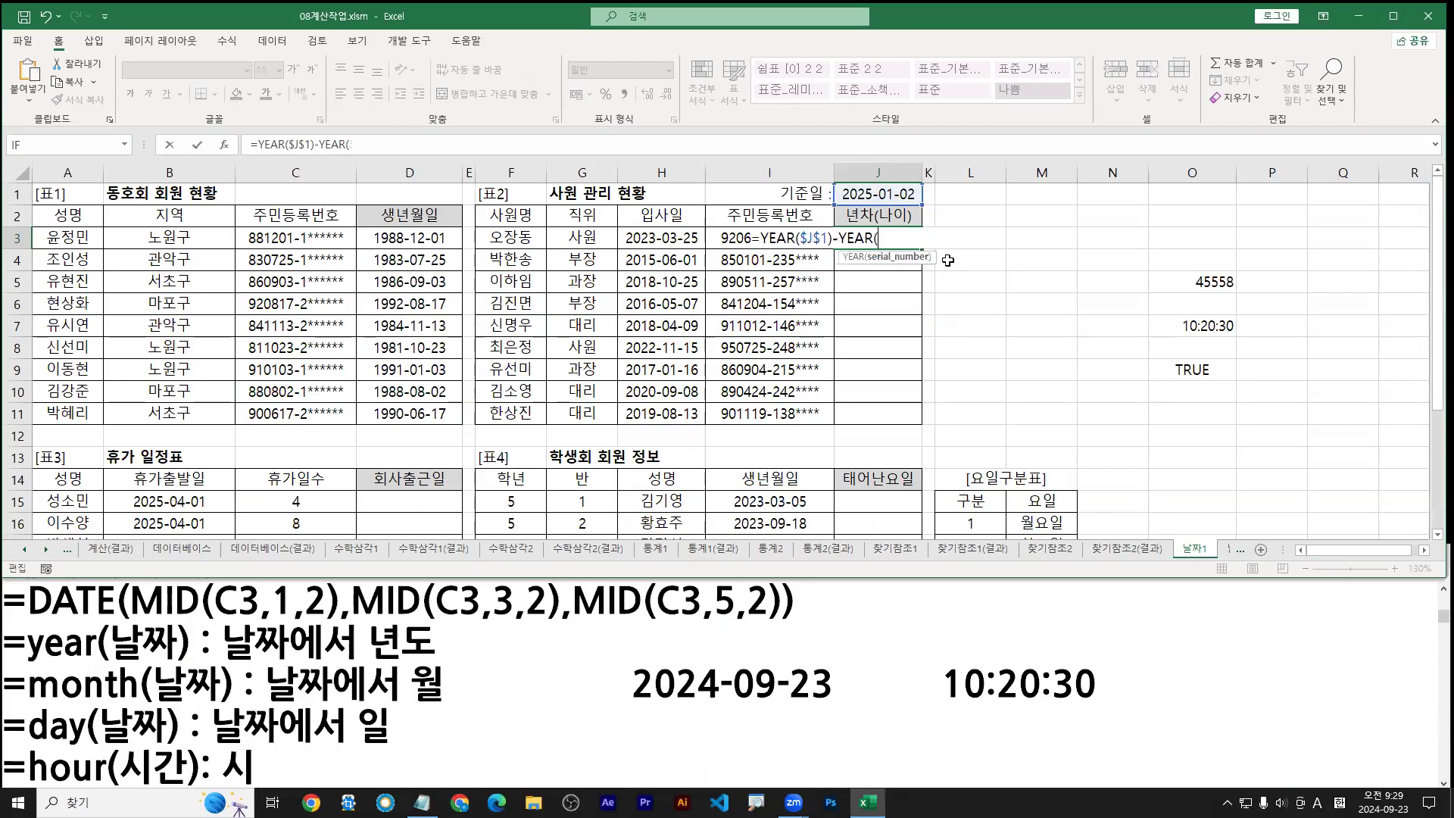
click(648, 238)
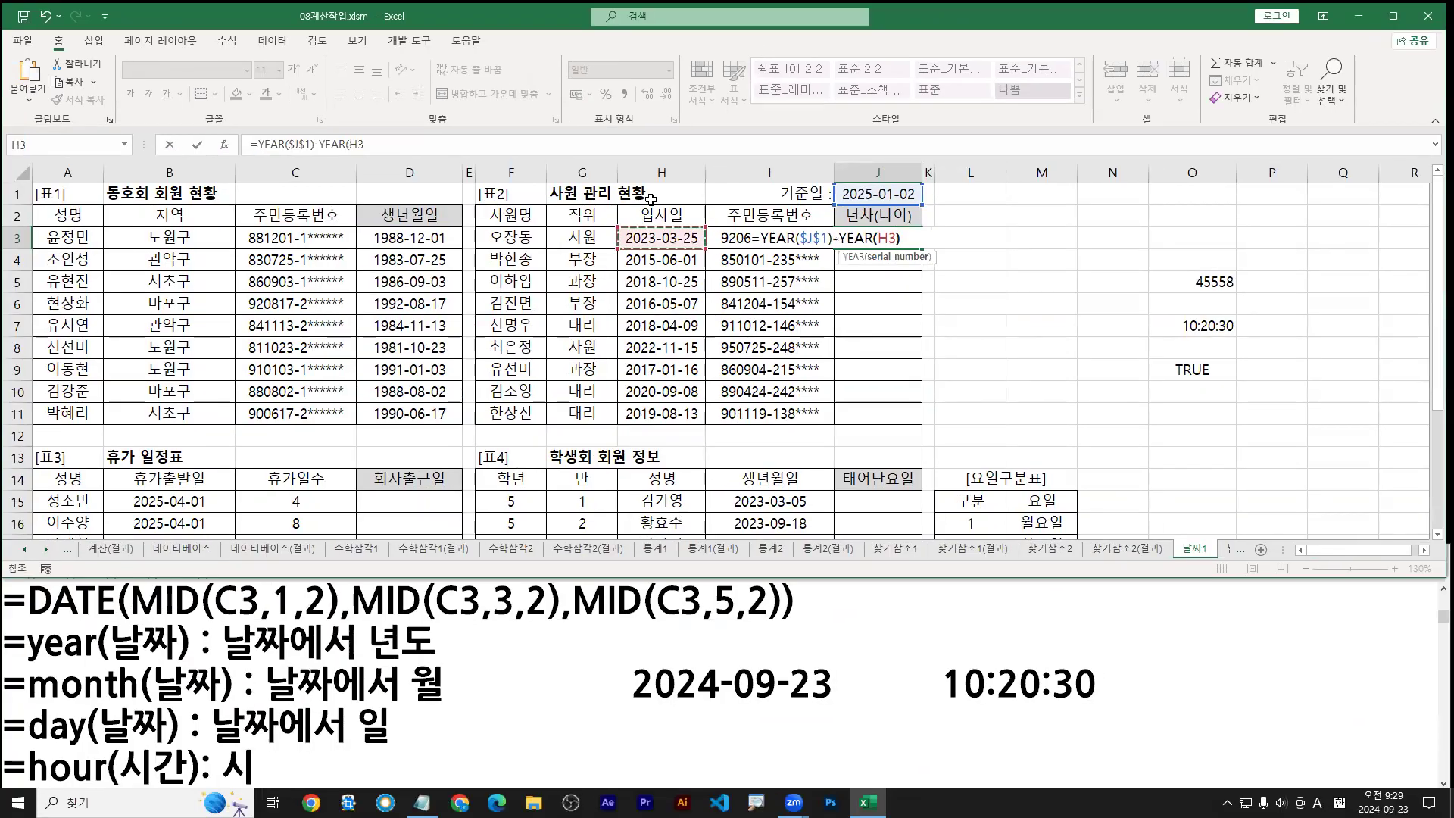
key(Return)
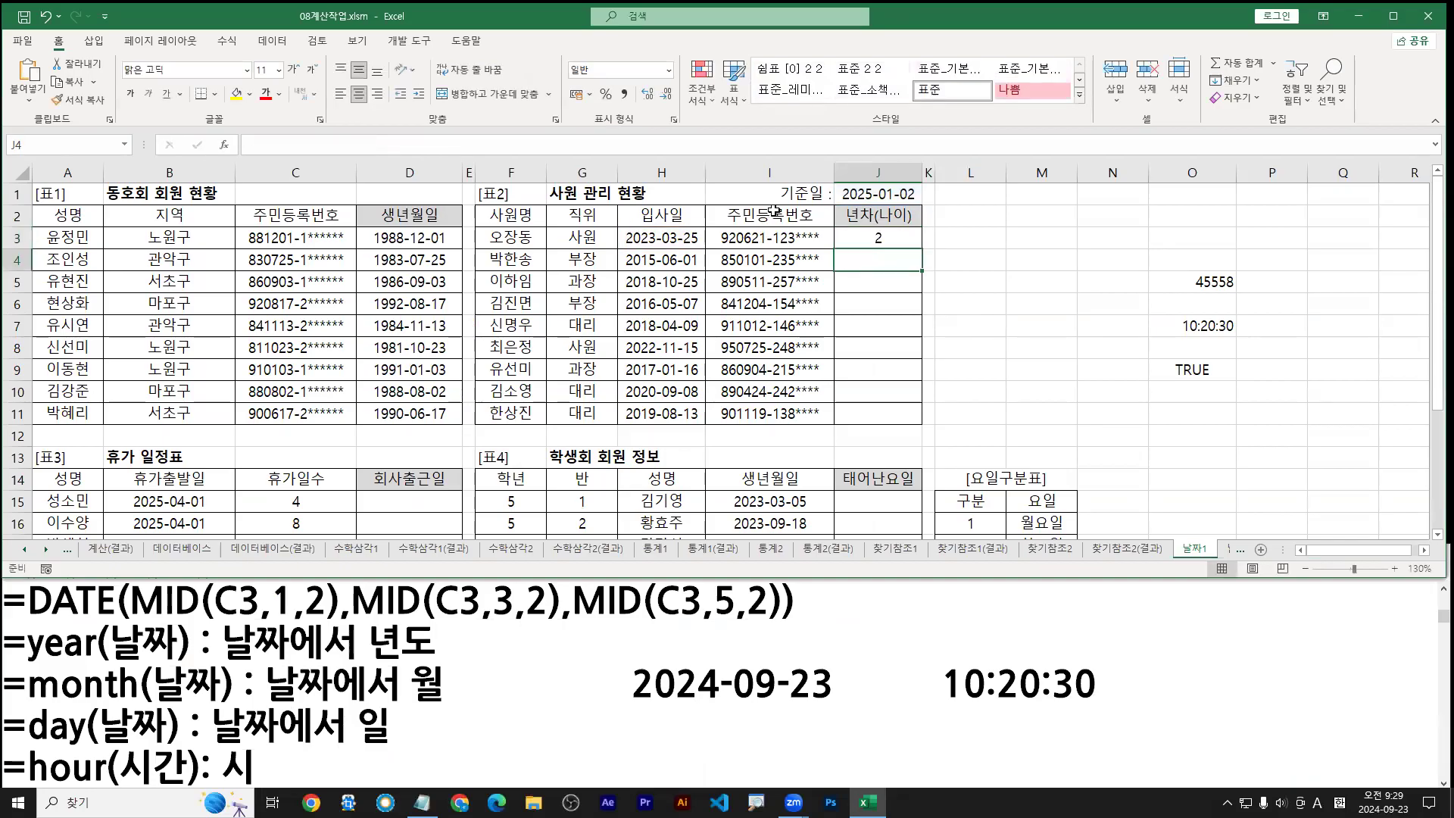
Step: Open J3's formula and underline YEAR($J$1), YEAR(H3) and the year of the 입사일 date in different colours
click(881, 238)
double_click(881, 238)
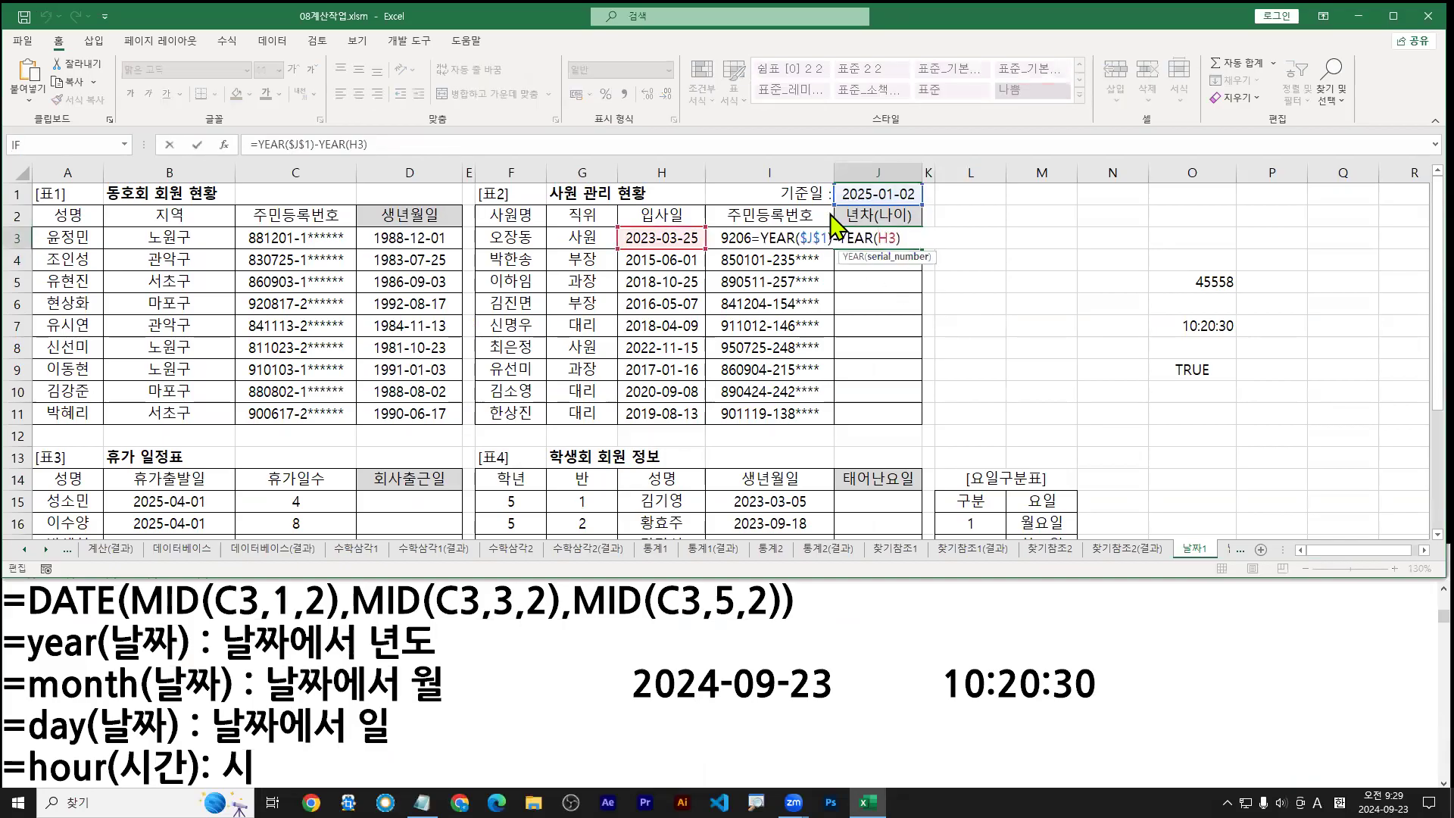
drag(428, 292, 483, 286)
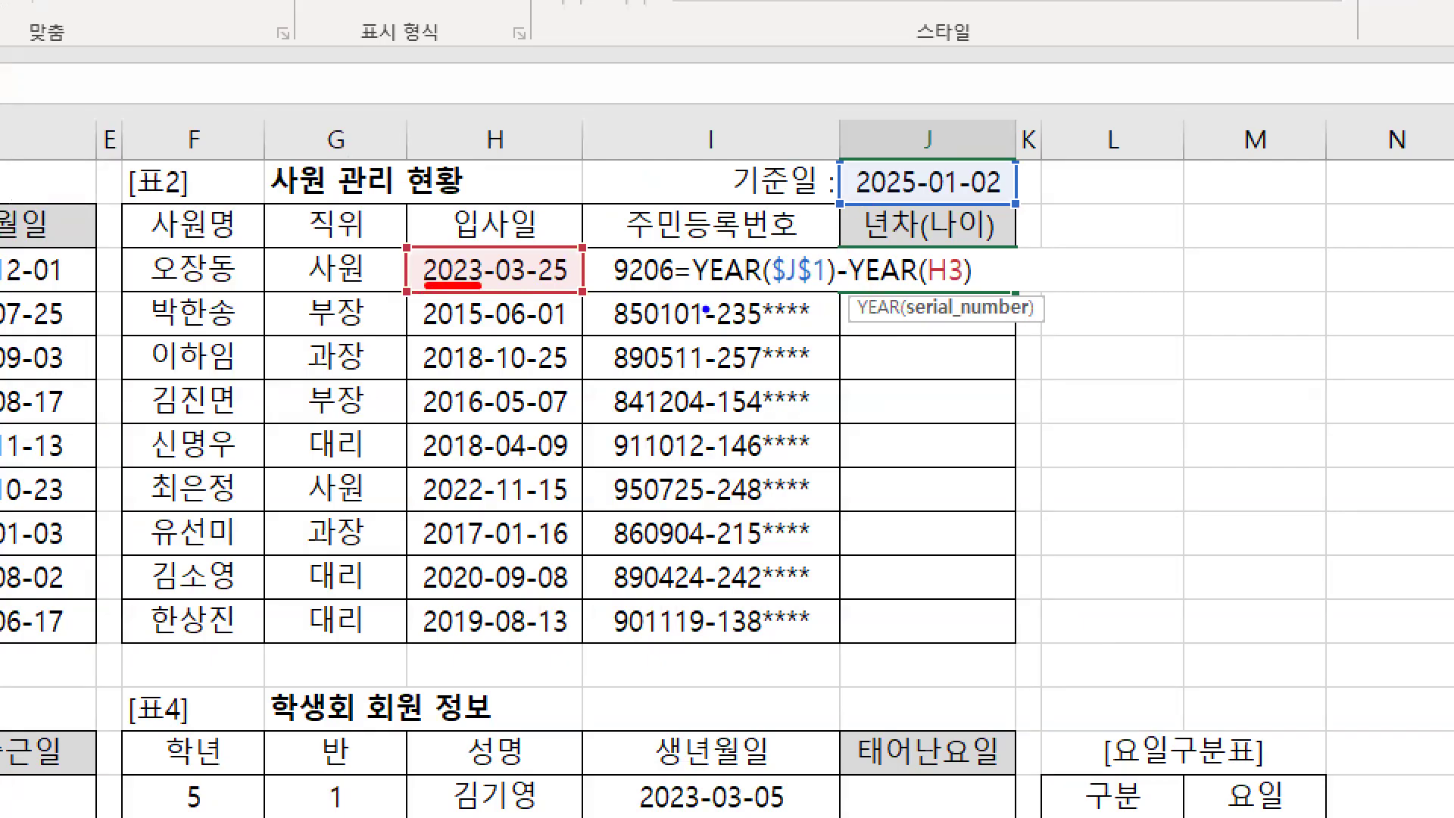
drag(691, 295, 994, 294)
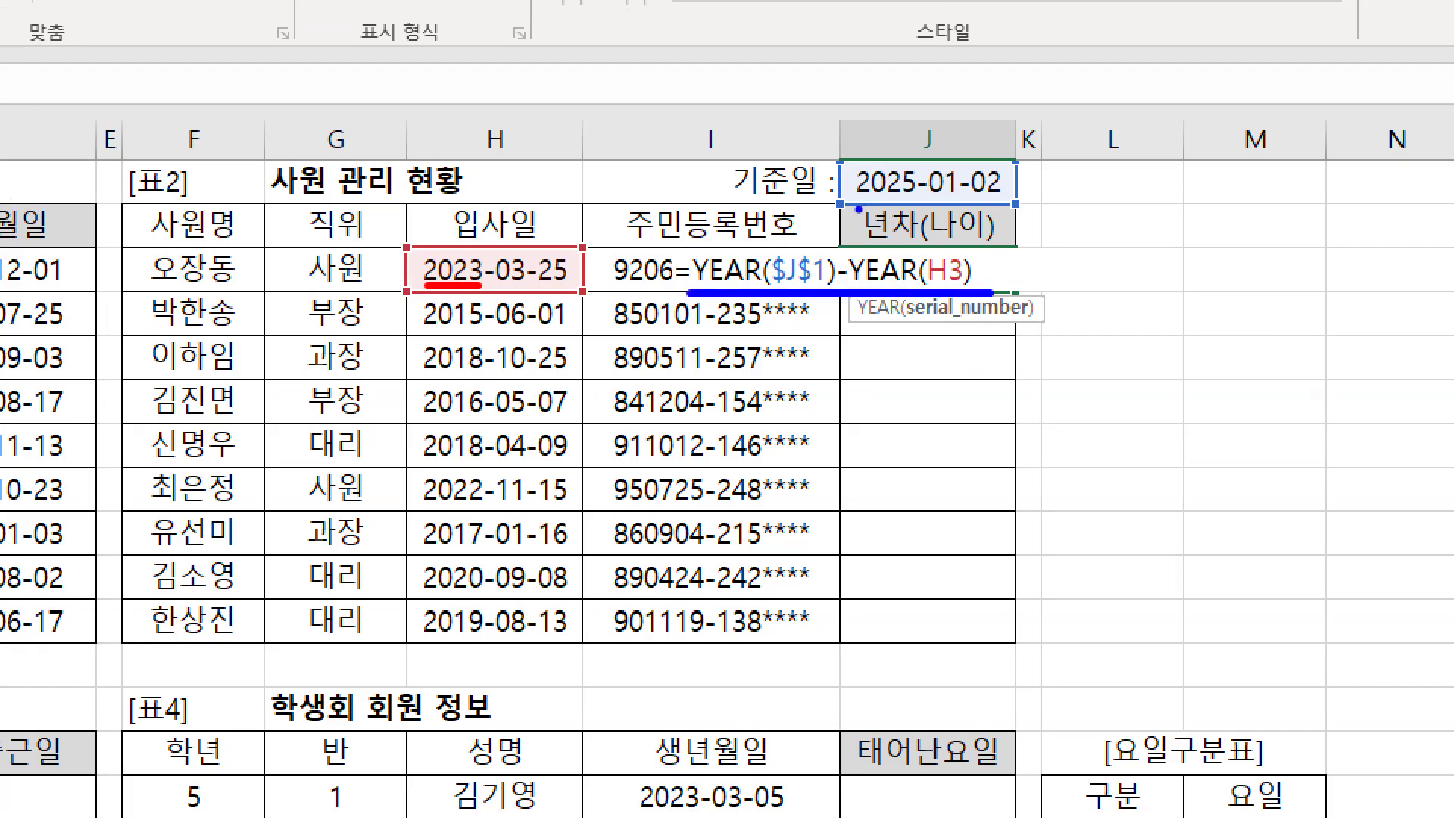
drag(693, 291, 834, 292)
drag(725, 290, 973, 292)
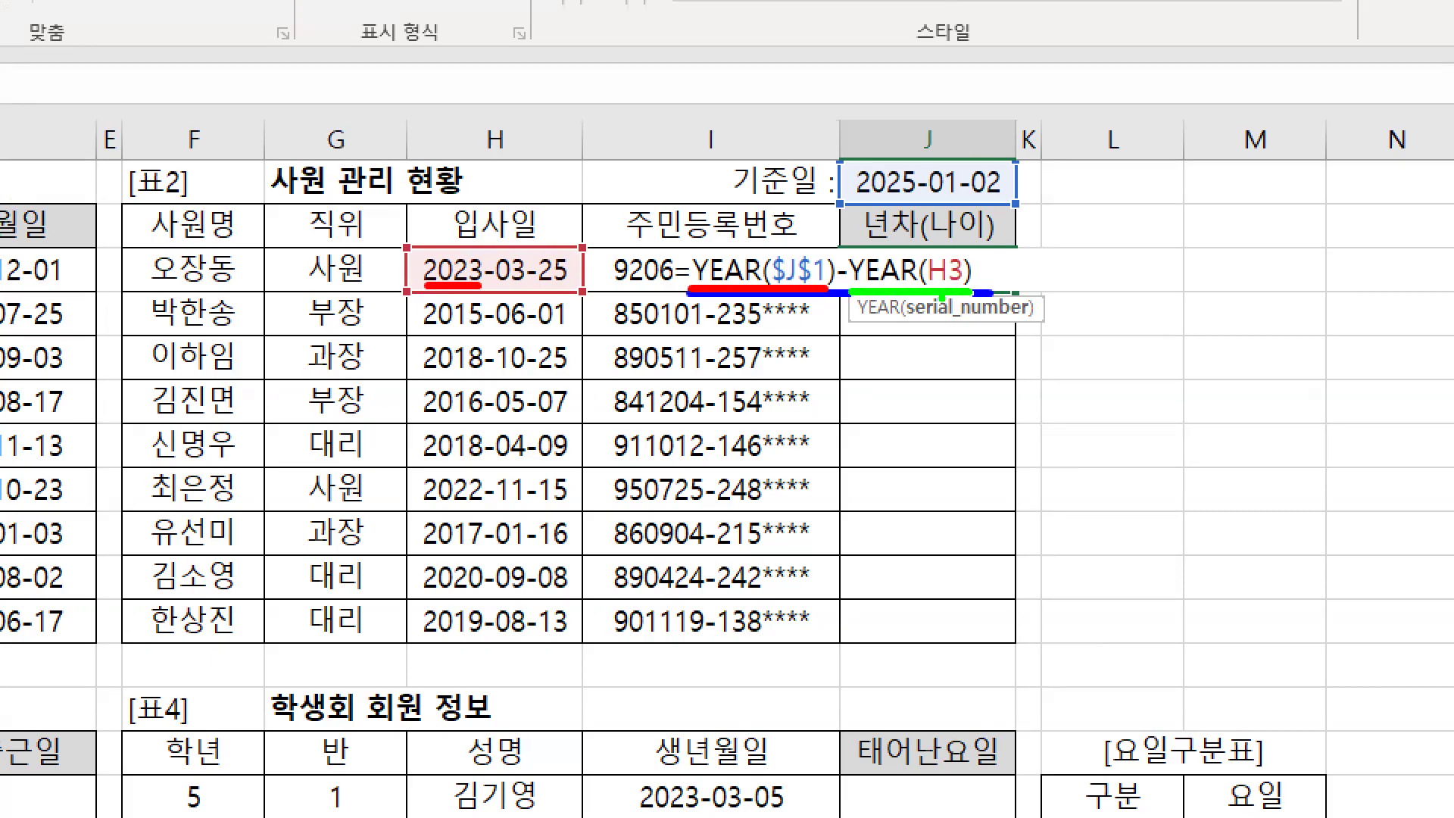
drag(418, 288, 489, 289)
drag(939, 241, 962, 241)
key(Escape)
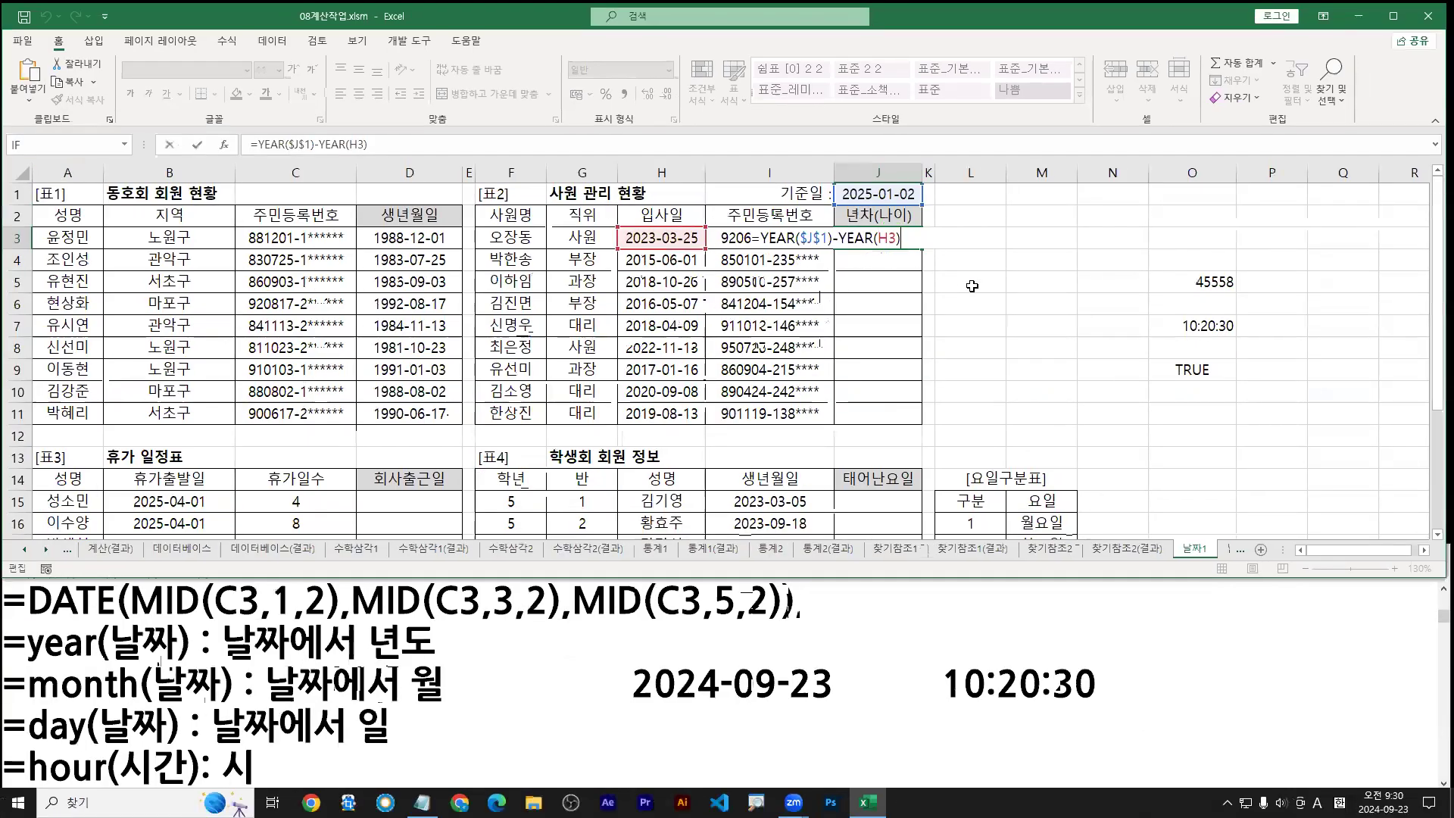
Step: Append & "(" to J3's formula after YEAR($J$1)-YEAR(H3)
key(ctrl+1)
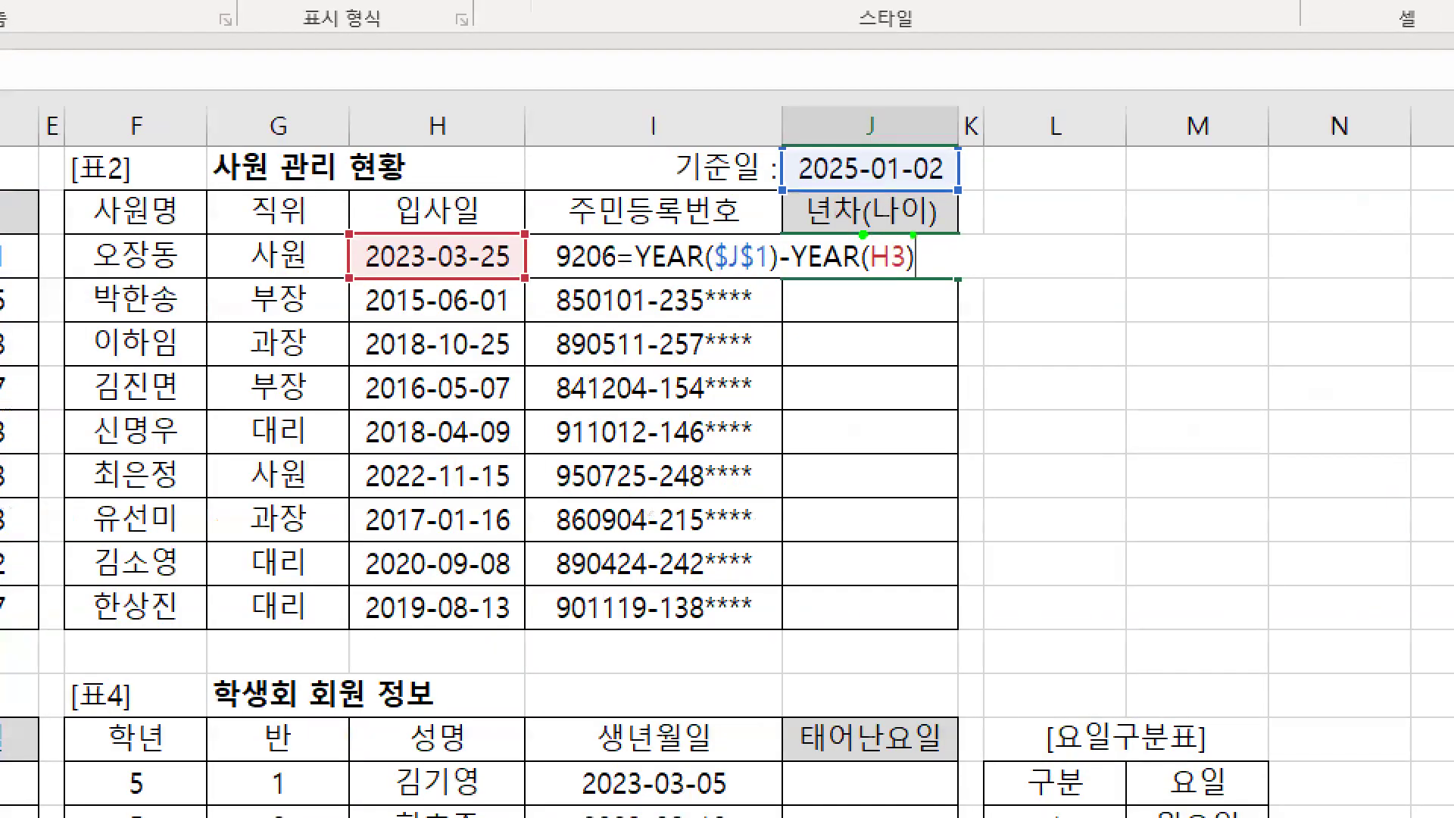
key(Escape)
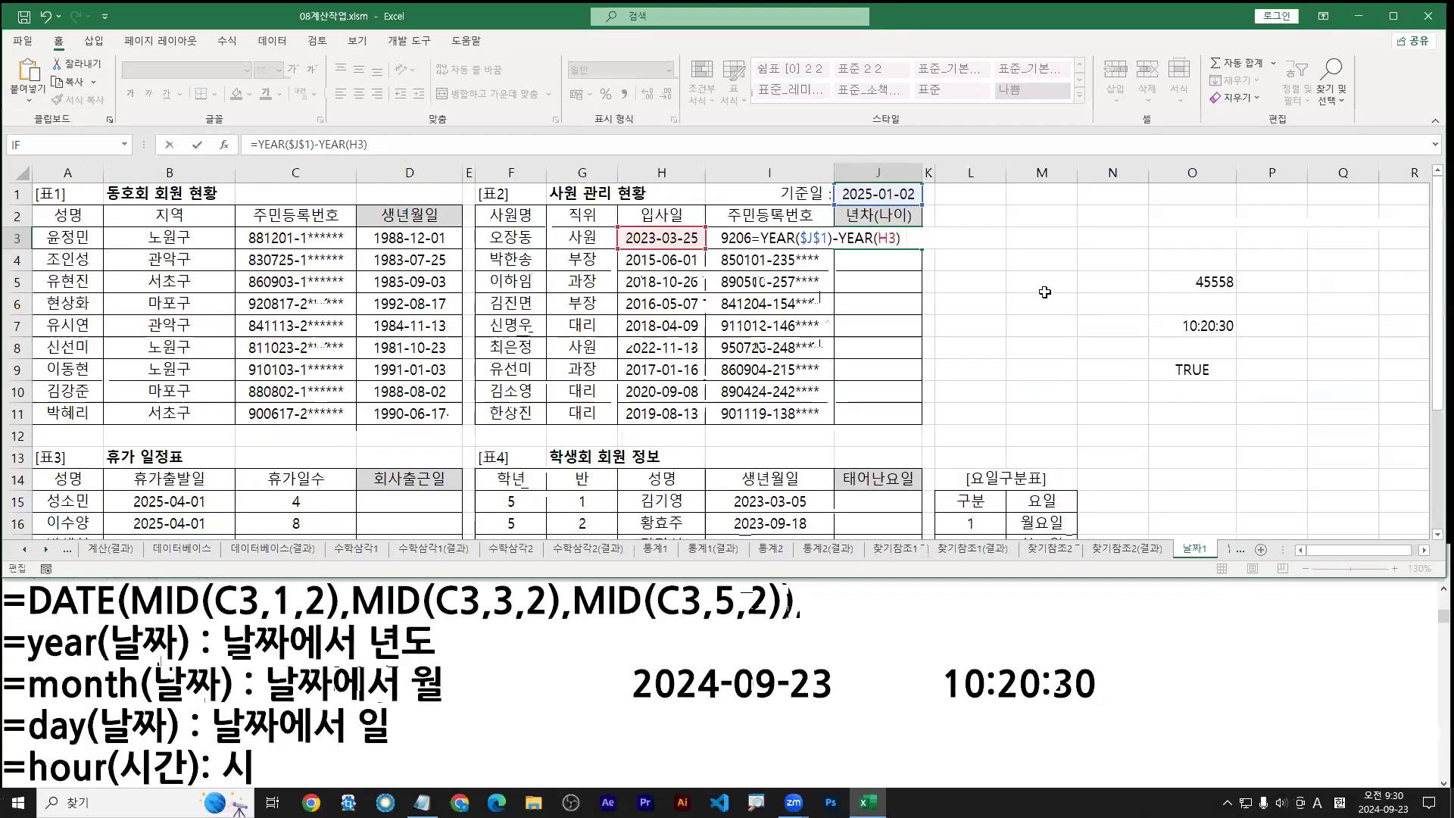
text(& "()
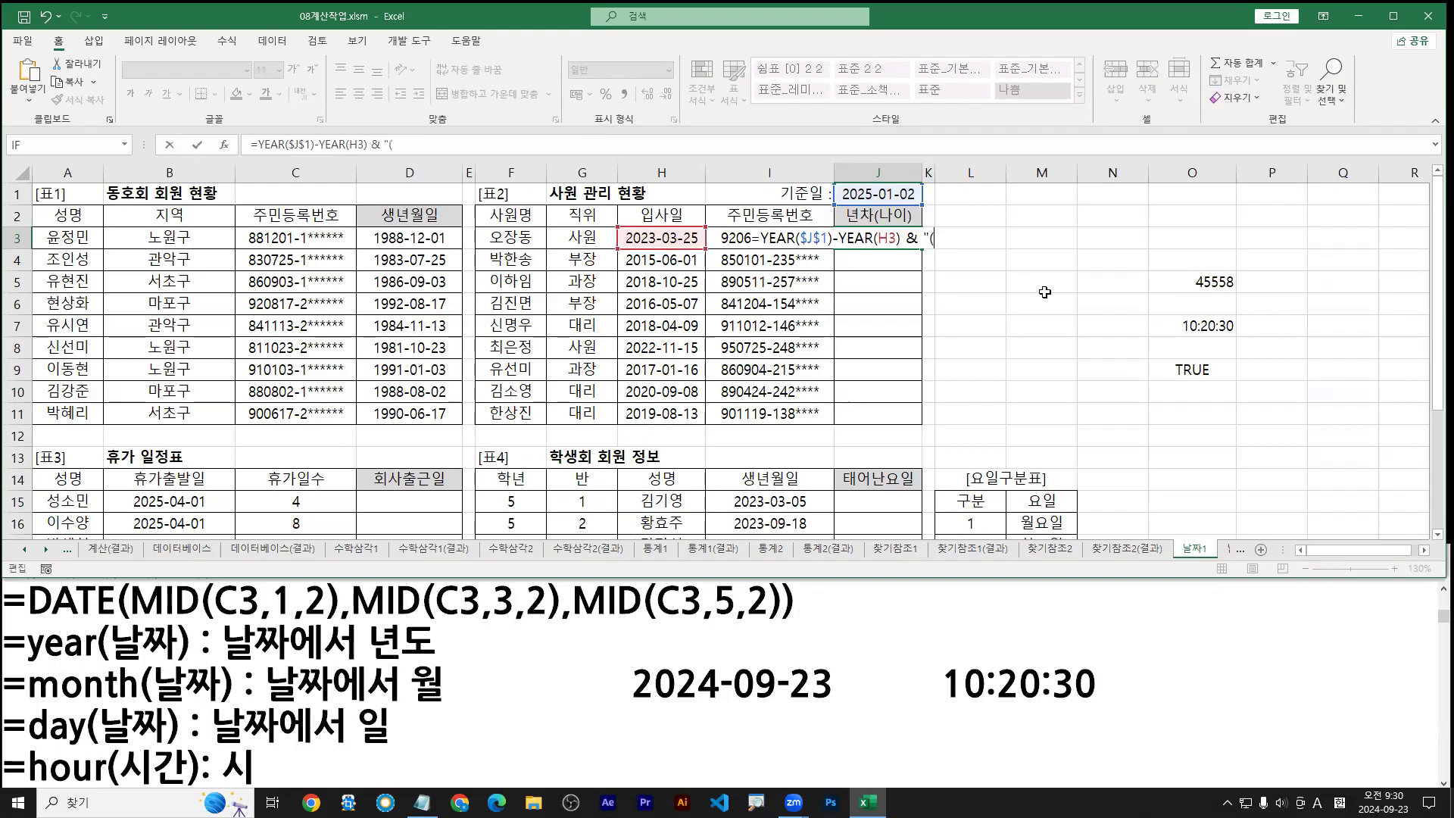
text(")
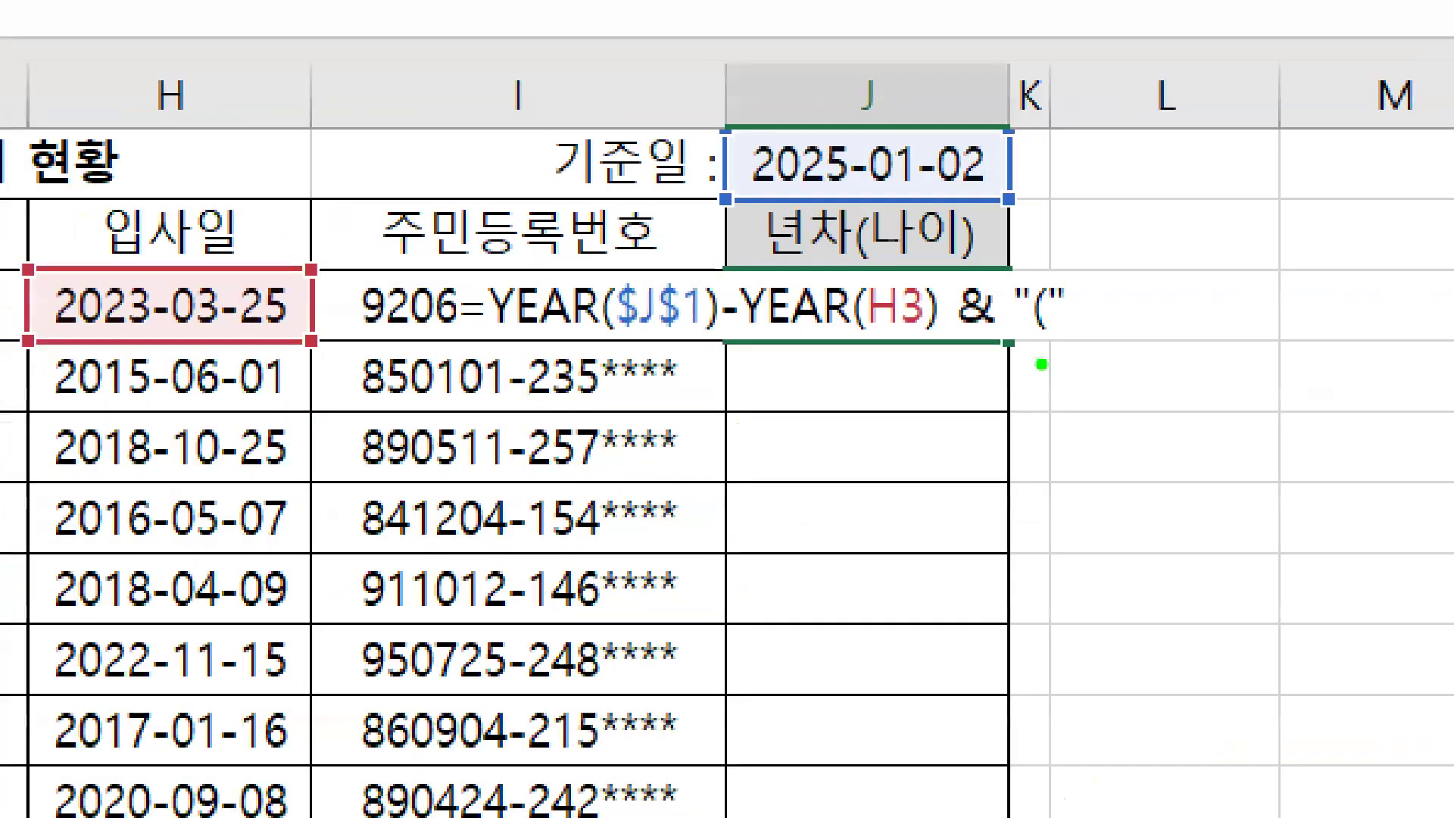
Step: Illustrate with coloured underlines and a drawn 2( how & joins the year difference to the parenthesis text, and commit J3's formula
text(r)
drag(491, 338, 964, 339)
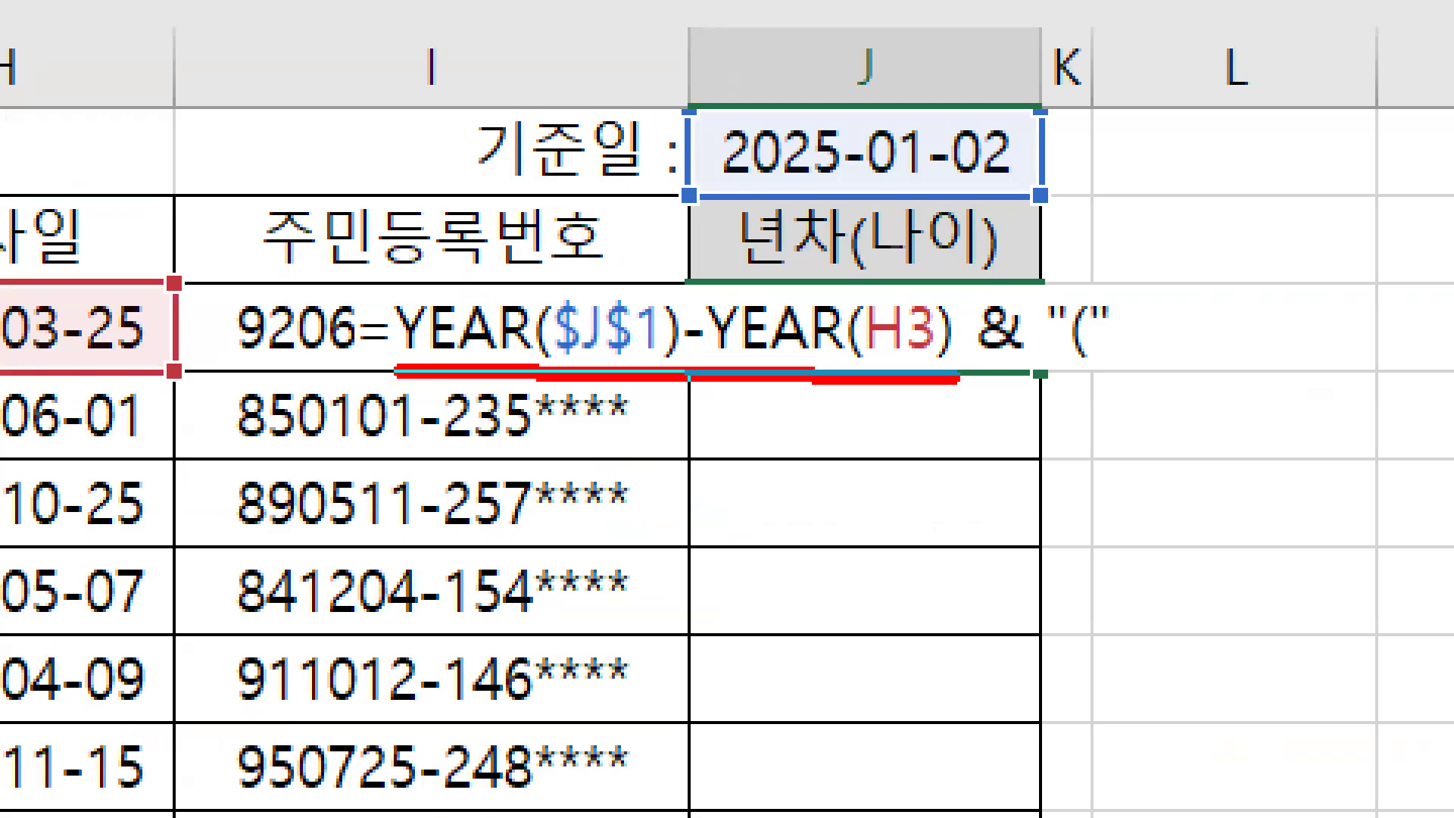
mouse_move(694, 419)
mouse_down()
mouse_move(698, 480)
mouse_move(803, 492)
mouse_up()
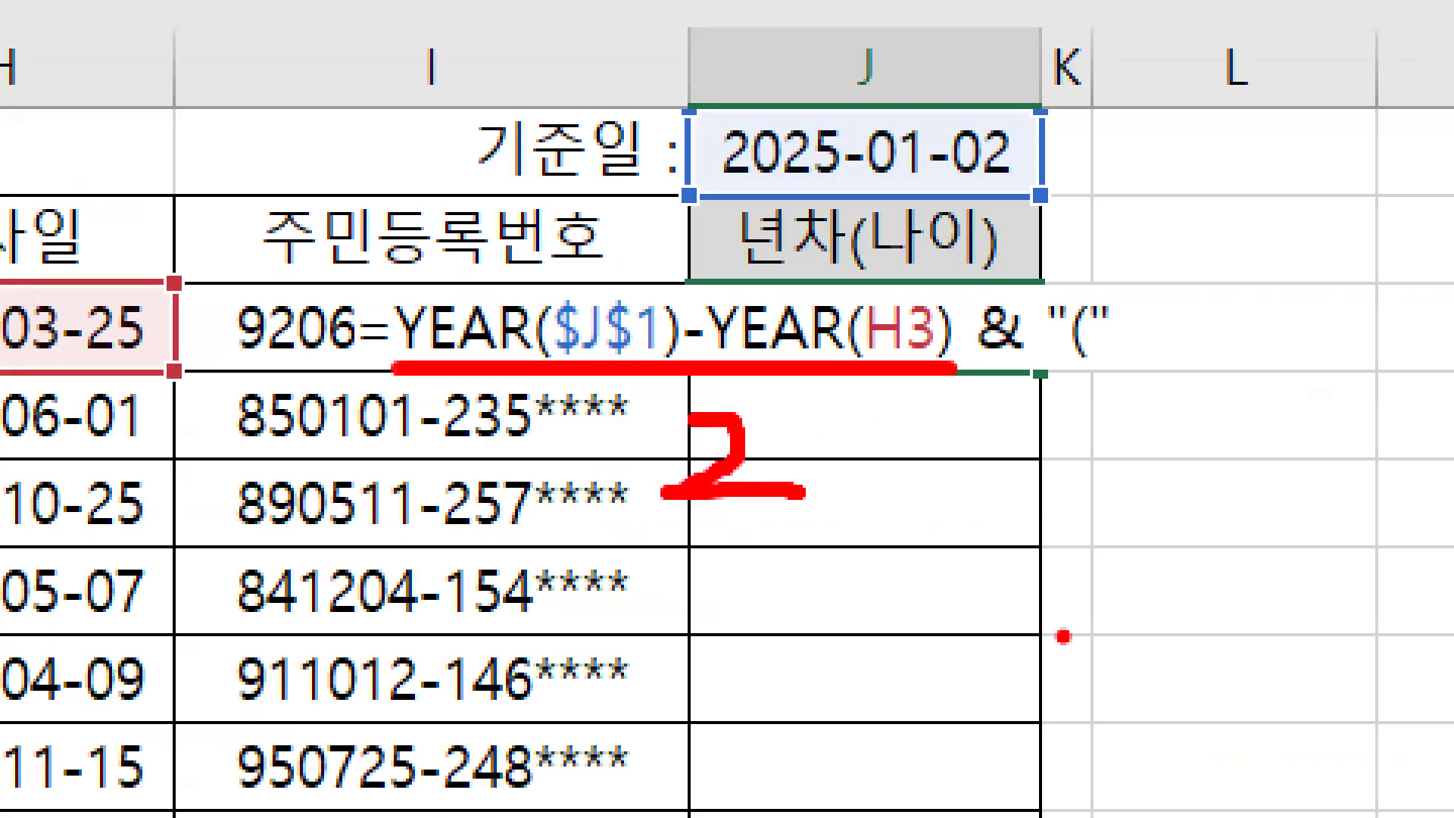
key(g)
key(b)
mouse_move(844, 396)
mouse_down()
mouse_move(817, 470)
mouse_move(848, 514)
mouse_up()
drag(1058, 365, 1117, 365)
key(g)
drag(978, 365, 1014, 366)
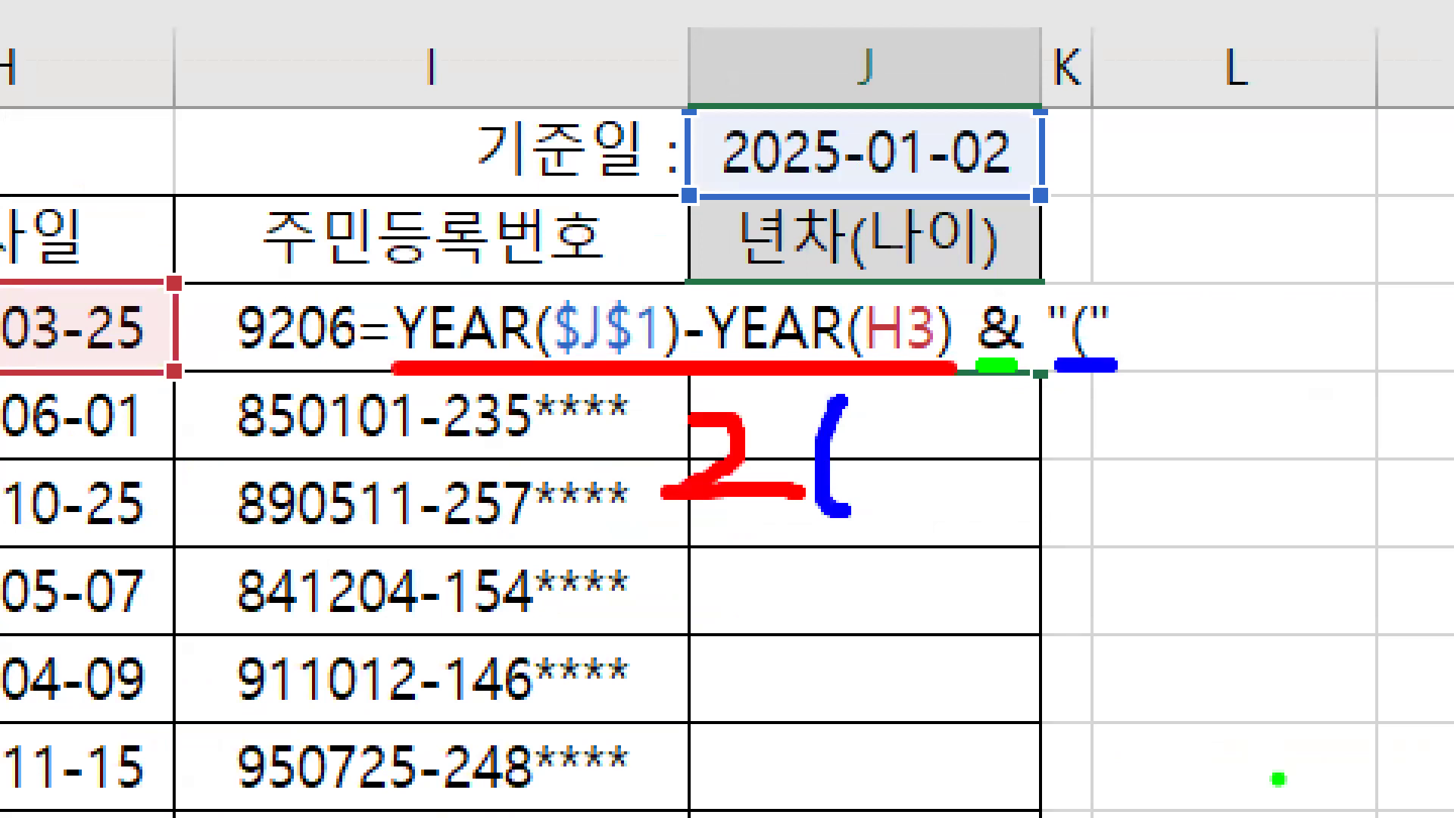
key(Escape)
key(Return)
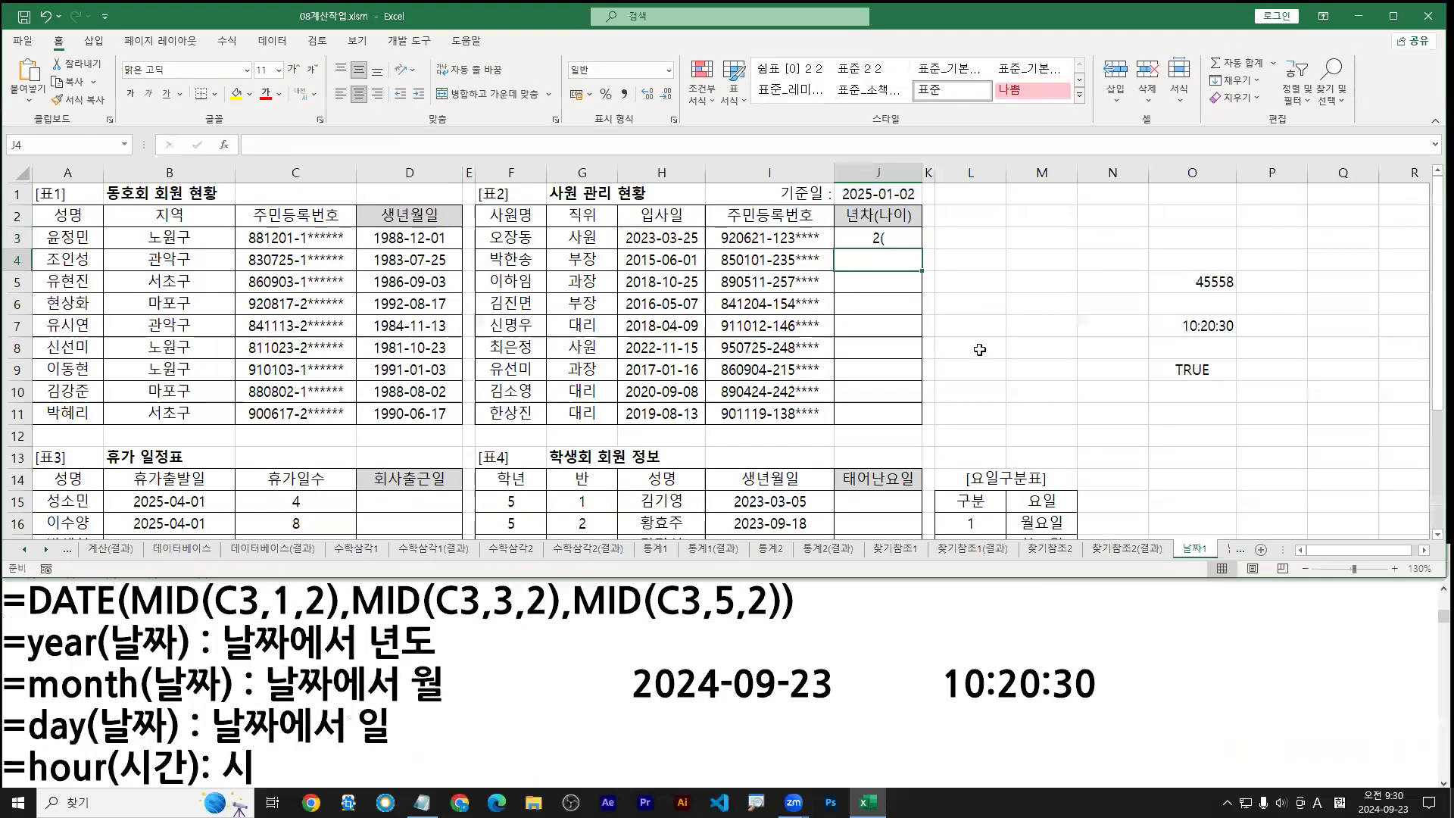
Step: Change the text joined in J3's formula to "년차(", giving =YEAR($J$1)-YEAR(H3) & "년차("
double_click(915, 240)
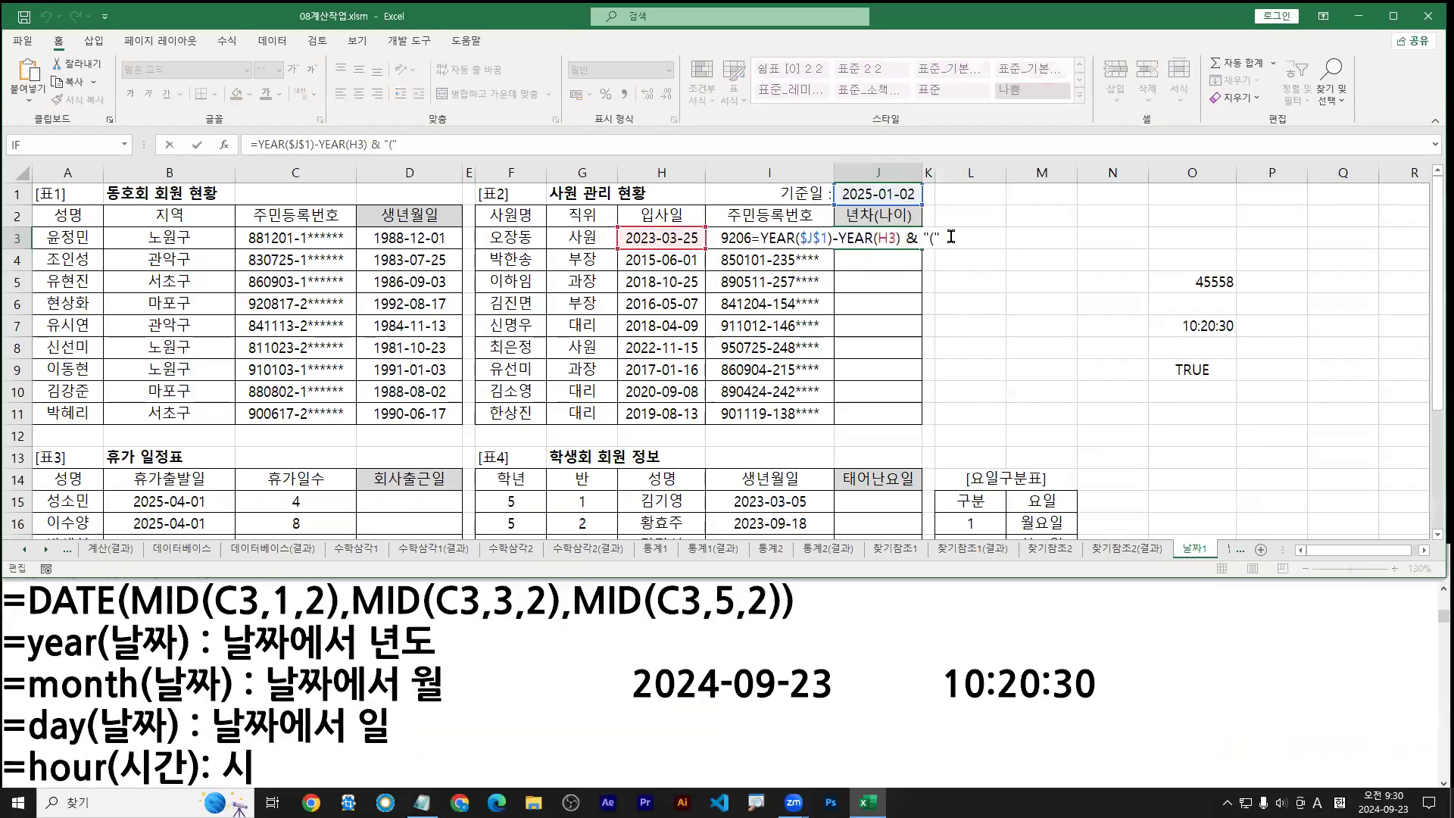
text(&)
key(Hangul)
text(년ㅊ)
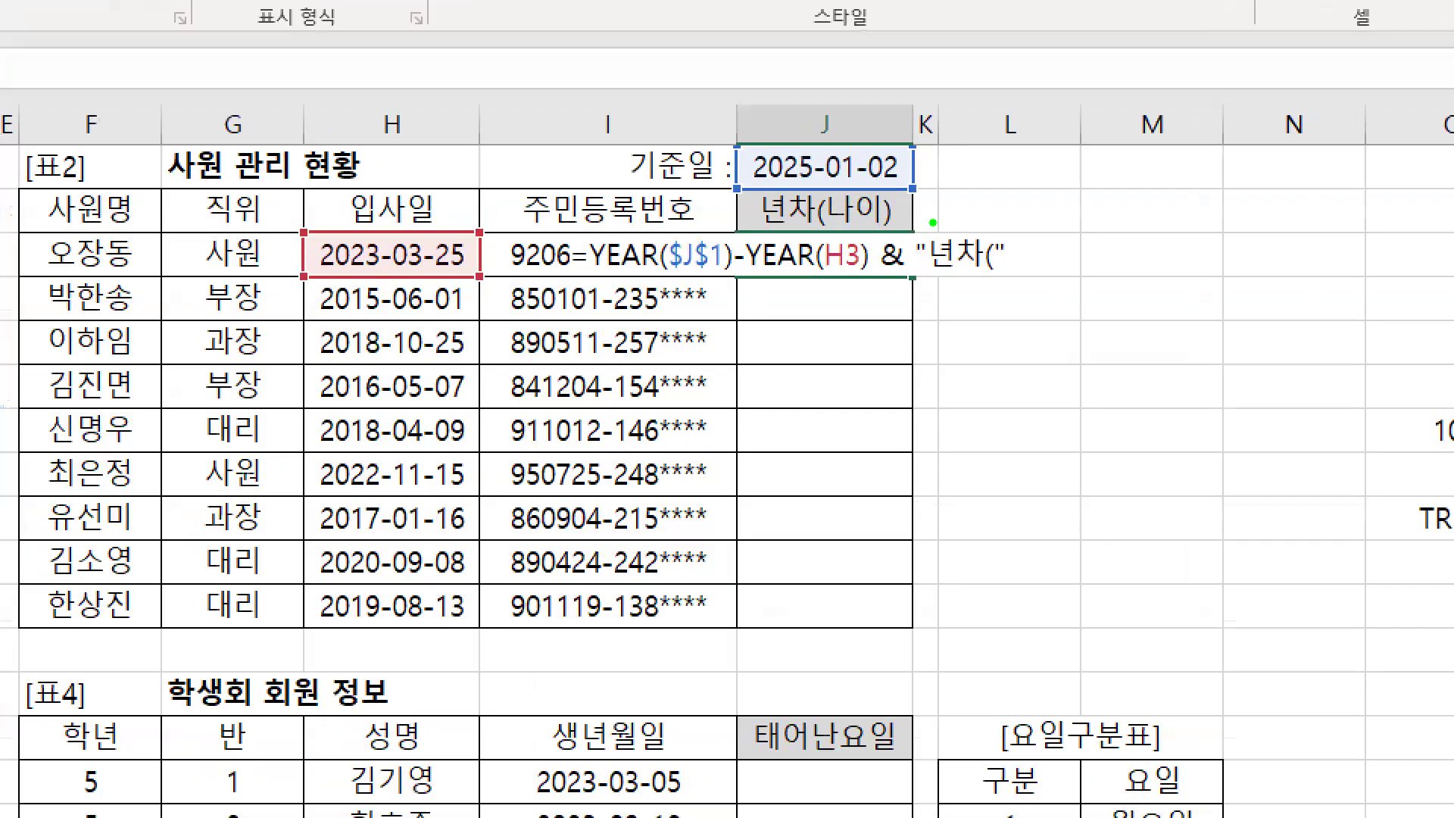
Step: Mark the 년차( text in J3's formula with an underline and arrow, and draw a 2 in front of it
drag(932, 252, 998, 279)
key(r)
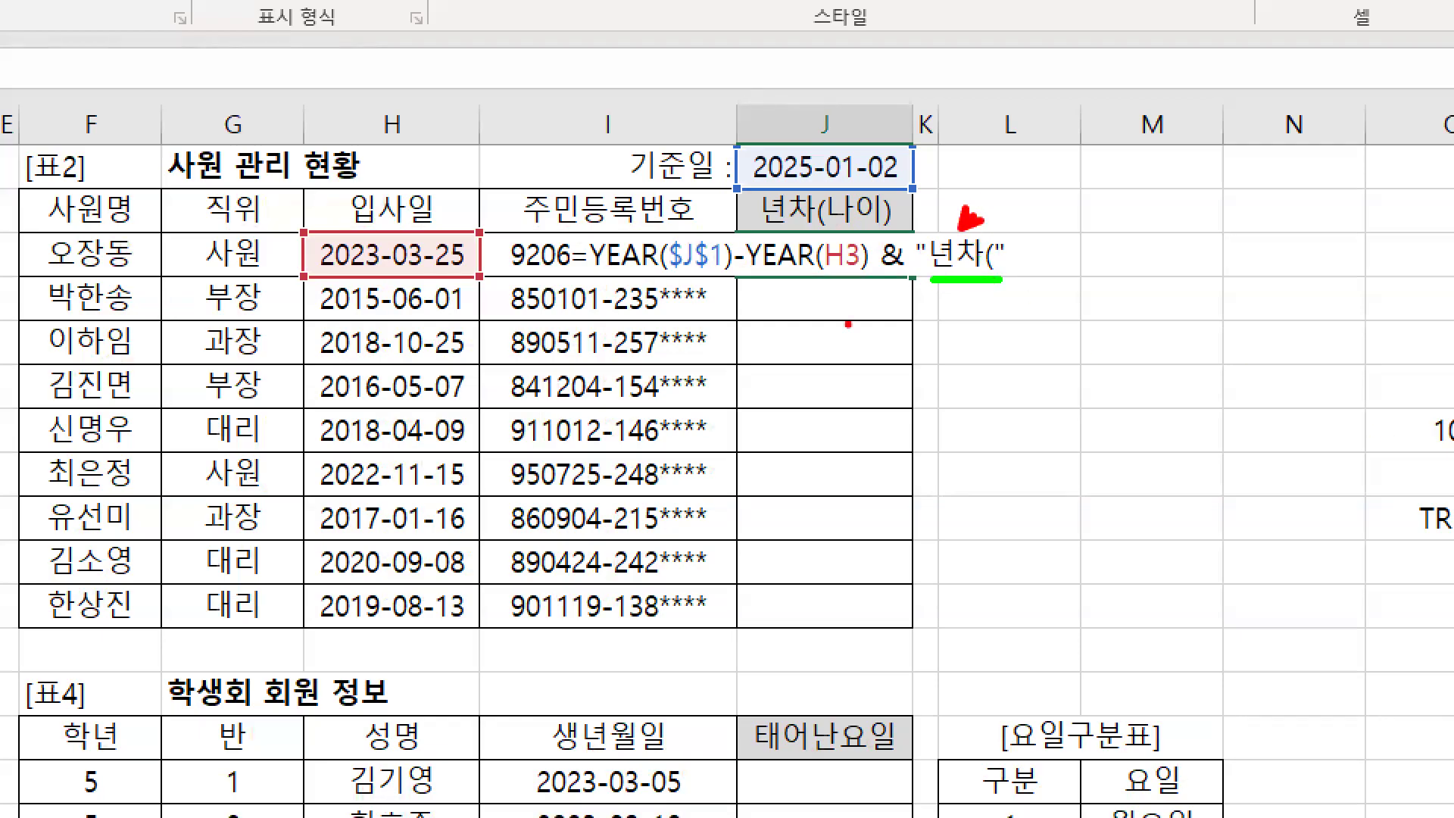
drag(868, 239, 923, 274)
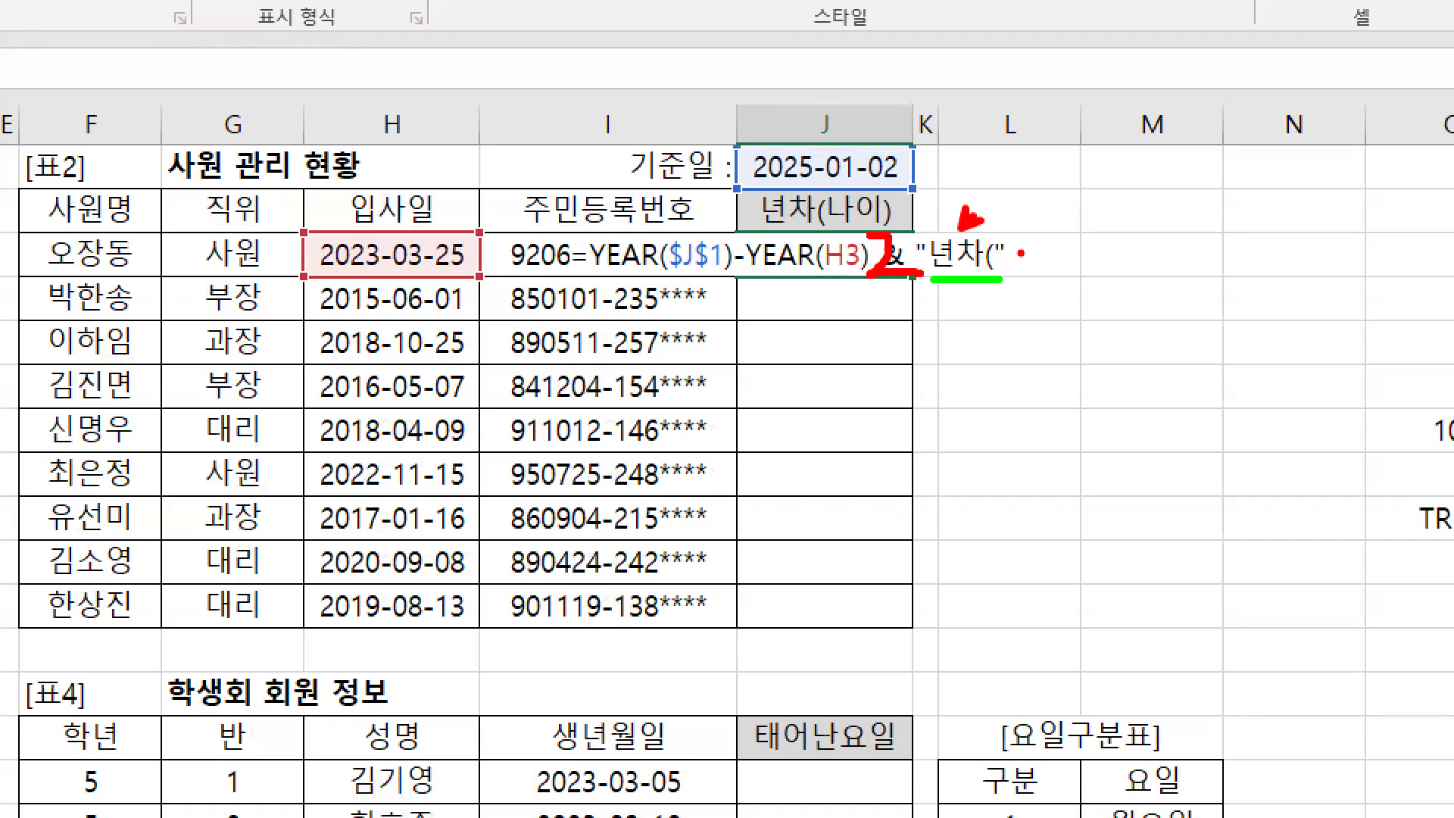
key(Escape)
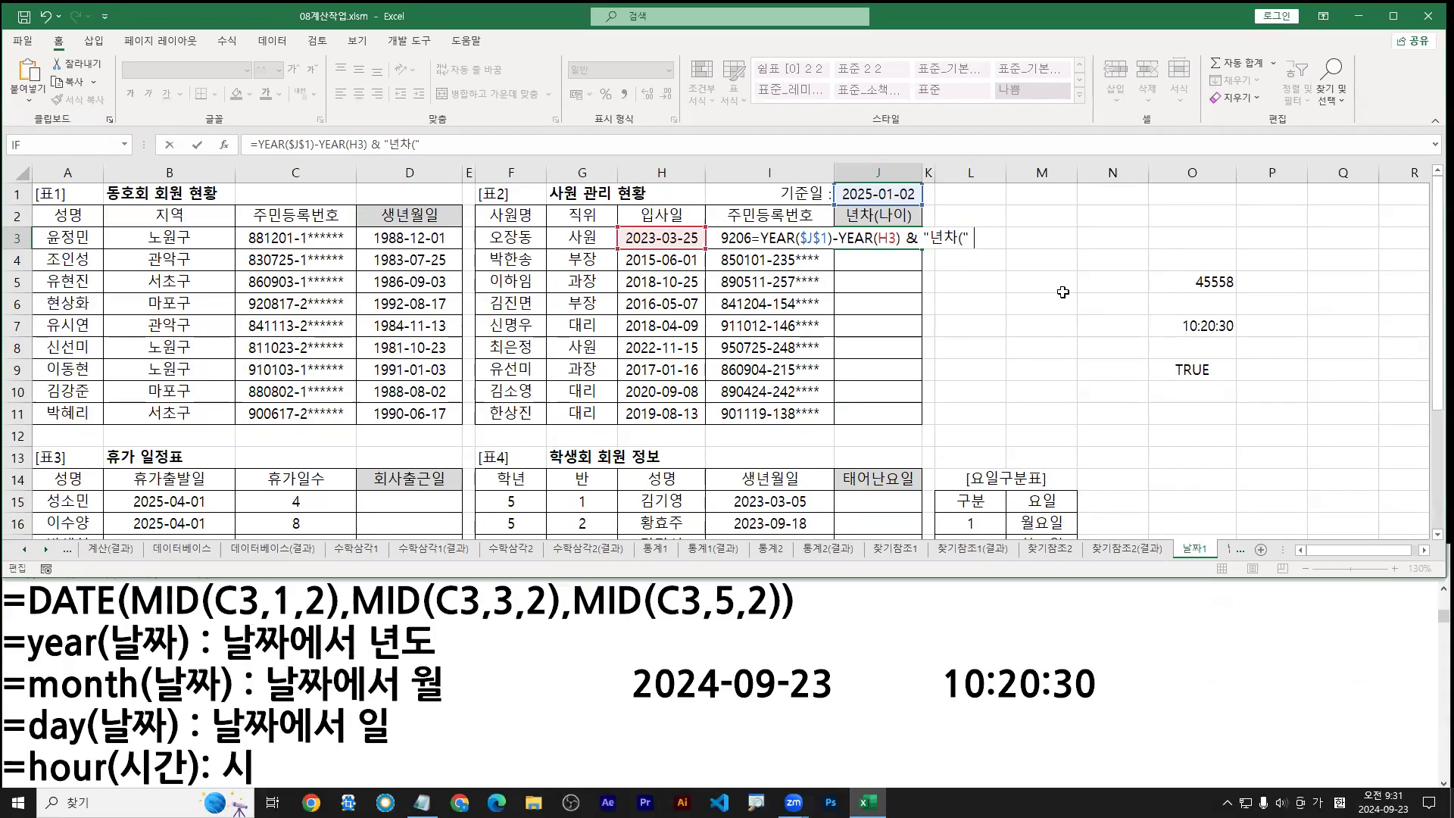
Step: Append & YEAR($J$1)-(1900+ to J3's formula after the "년차(" text, keeping the J1 reference absolute
text(&)
text(y)
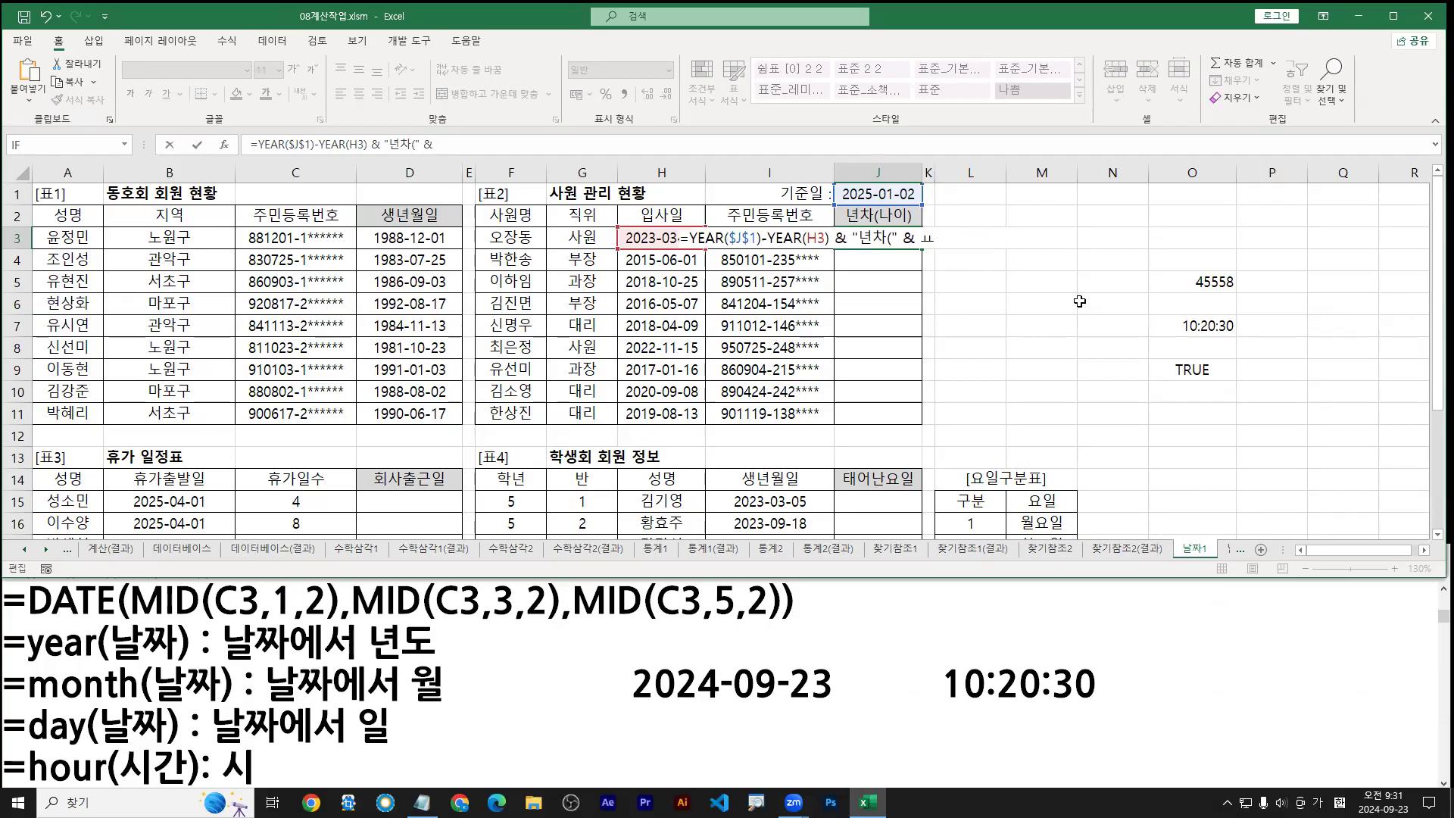
key(Hangul)
text(ear)
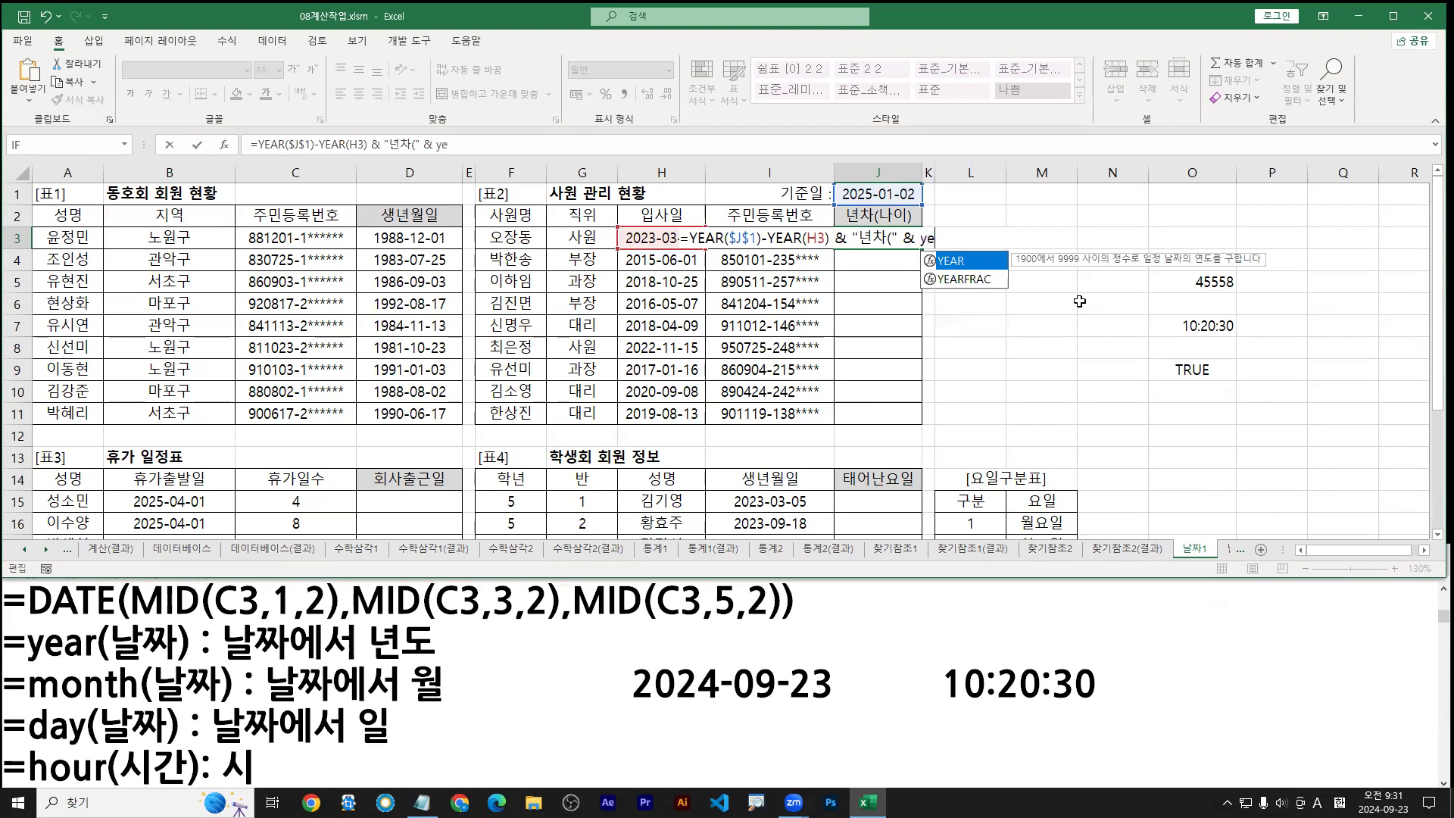
double_click(957, 263)
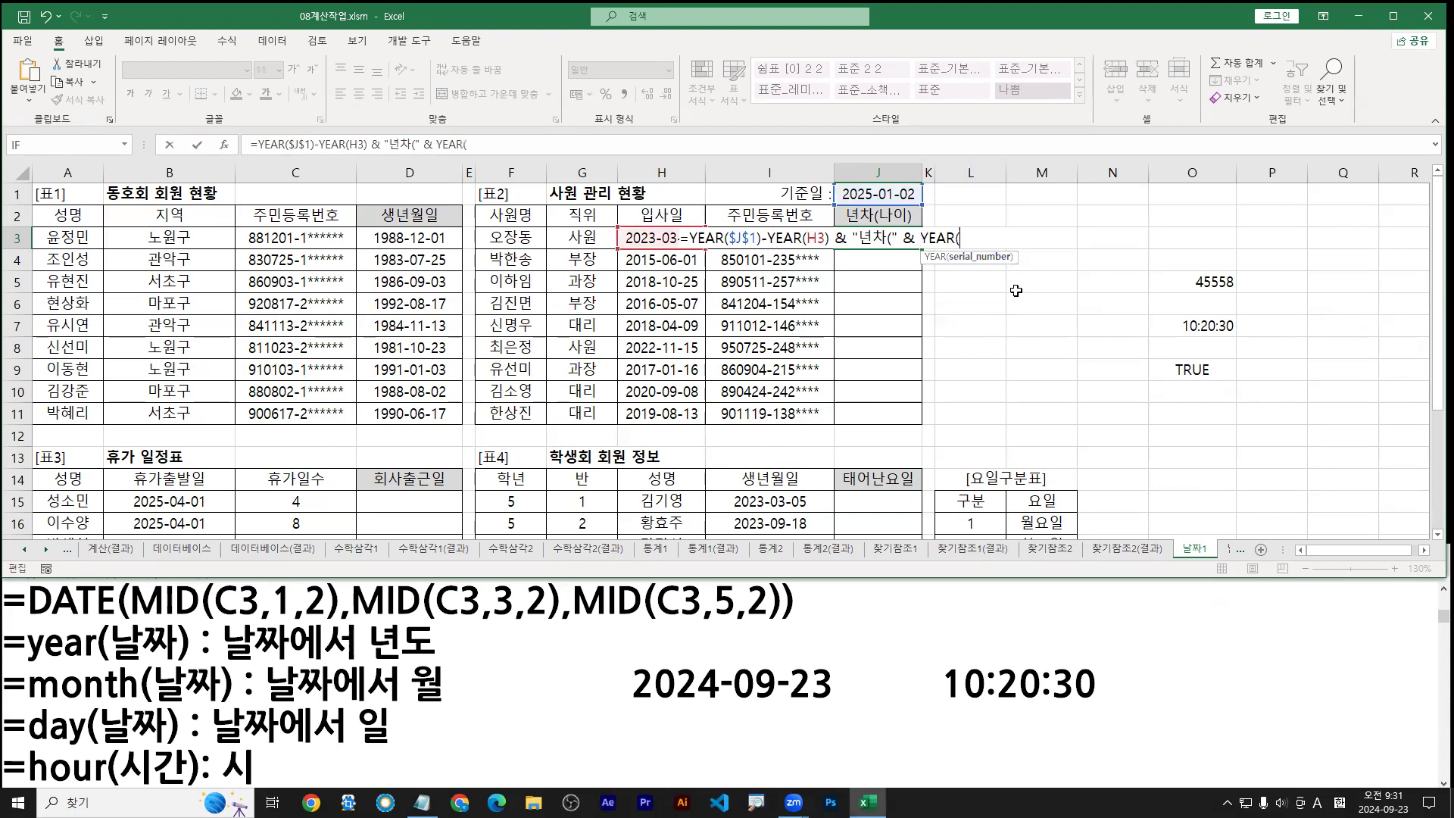
click(864, 196)
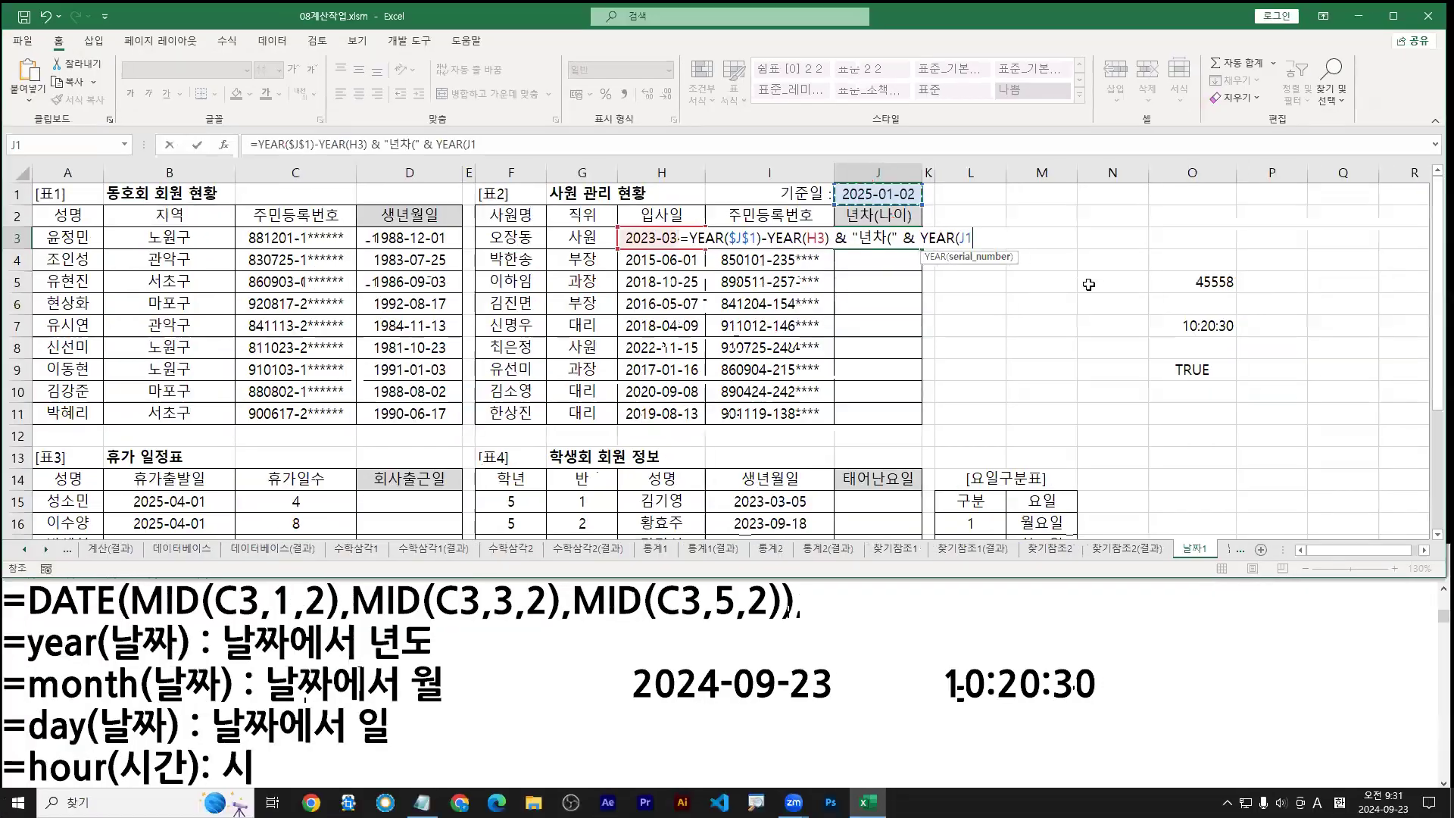
key(F4)
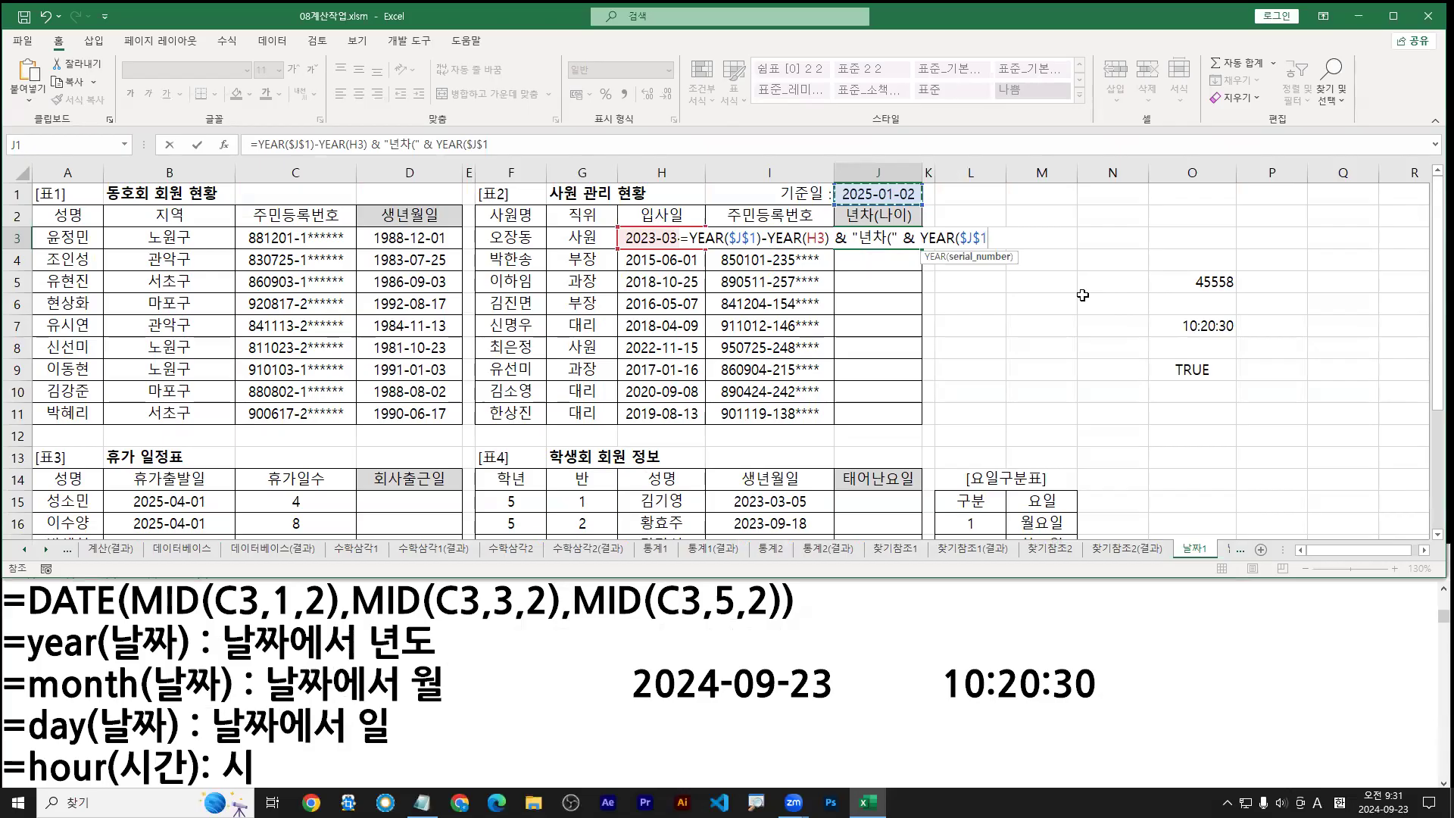
text())
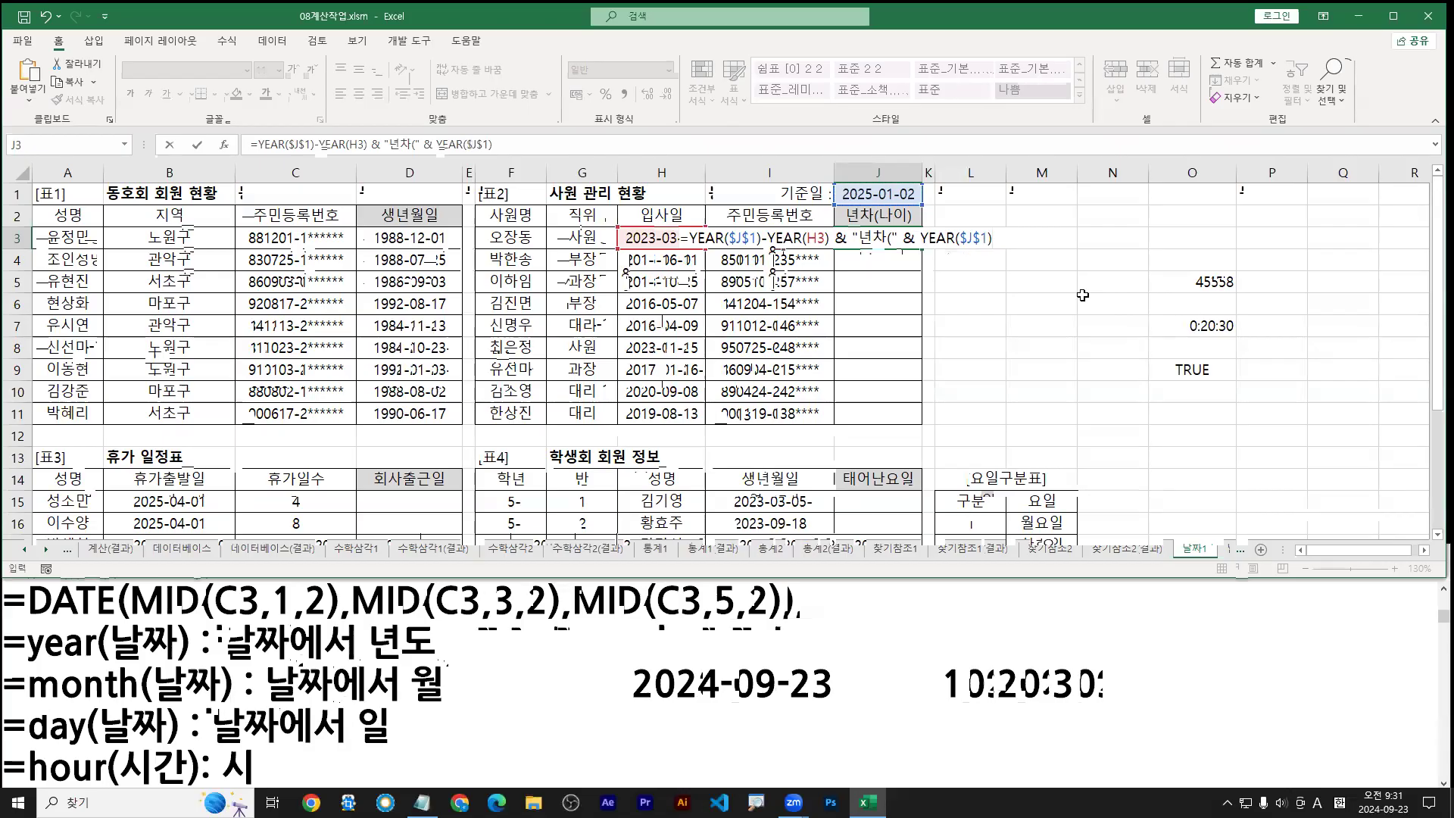
text(-)
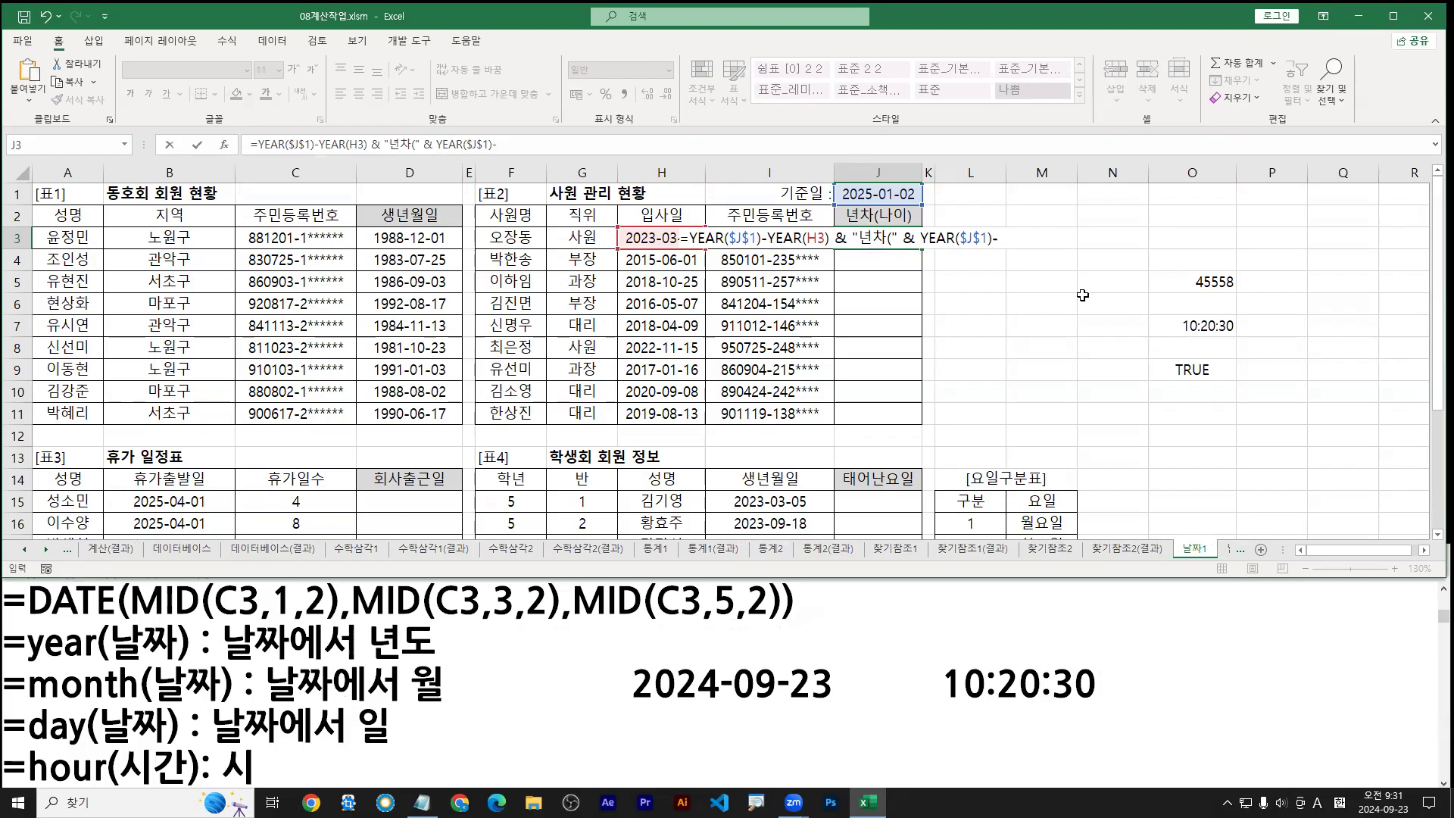
text((1900+)
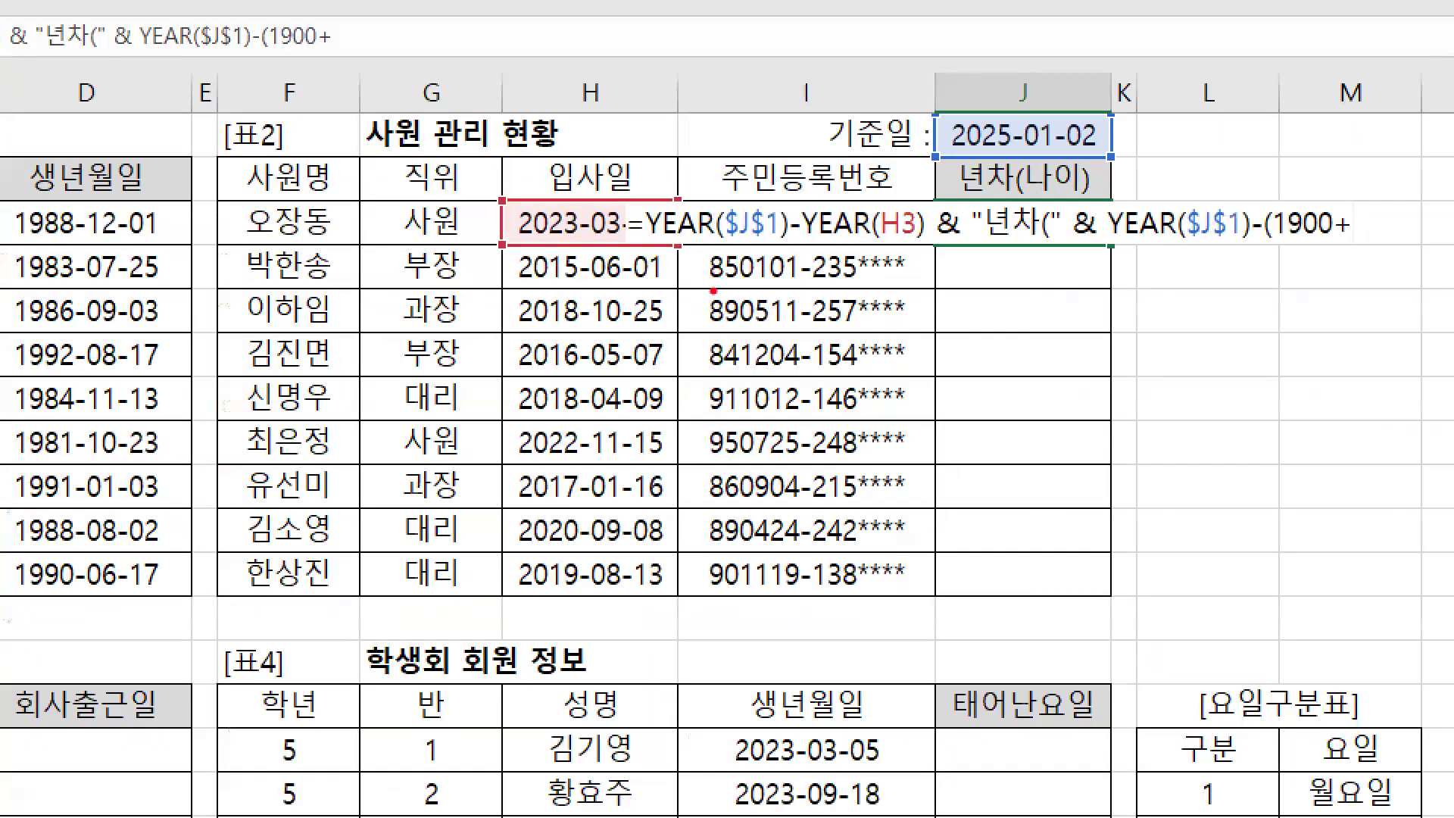
Step: Illustrate with a drawn arrow how the 주민등록번호 birth-year digits go after 1900+ in J3's formula, and mark the 1900
mouse_move(706, 286)
mouse_down()
mouse_move(1045, 373)
mouse_move(1288, 307)
mouse_move(1309, 258)
mouse_move(1339, 288)
mouse_up()
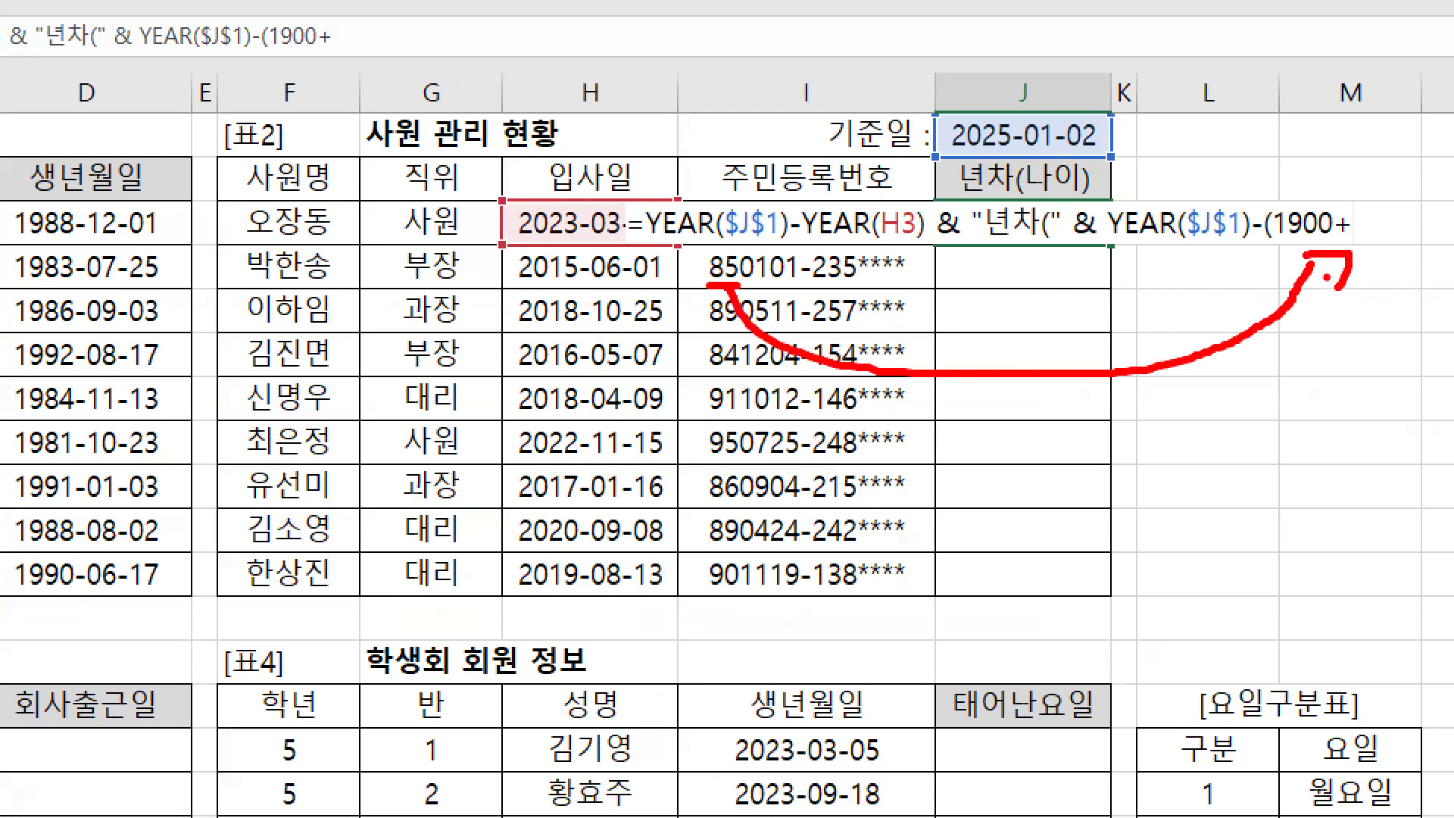
key(b)
drag(1282, 246, 1331, 246)
key(r)
mouse_move(1274, 204)
mouse_down()
mouse_move(1267, 231)
mouse_move(1322, 248)
mouse_up()
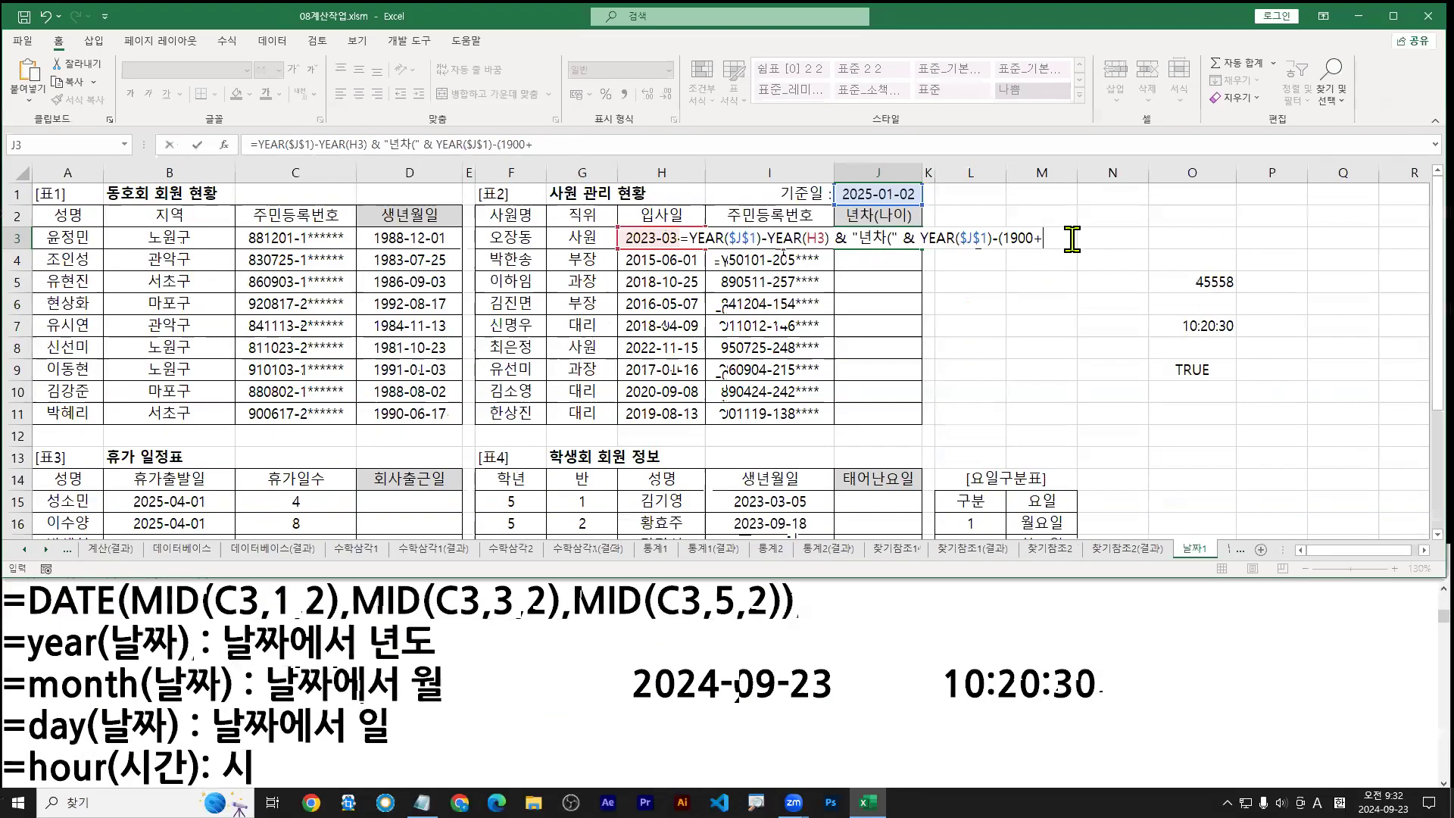
Step: Start a LEFT function after 1900+ in J3's formula
text(y)
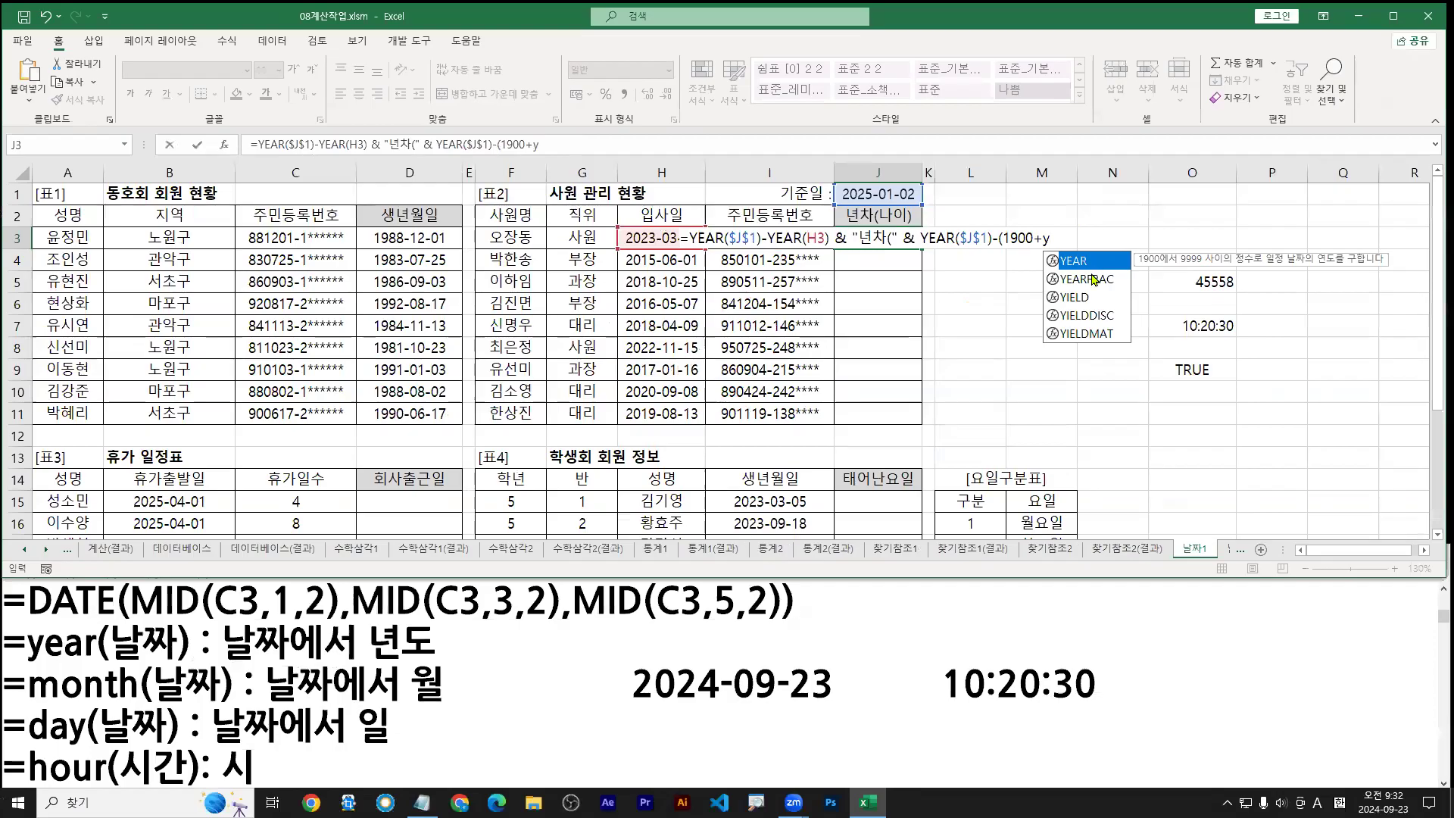
key(BackSpace)
text(left)
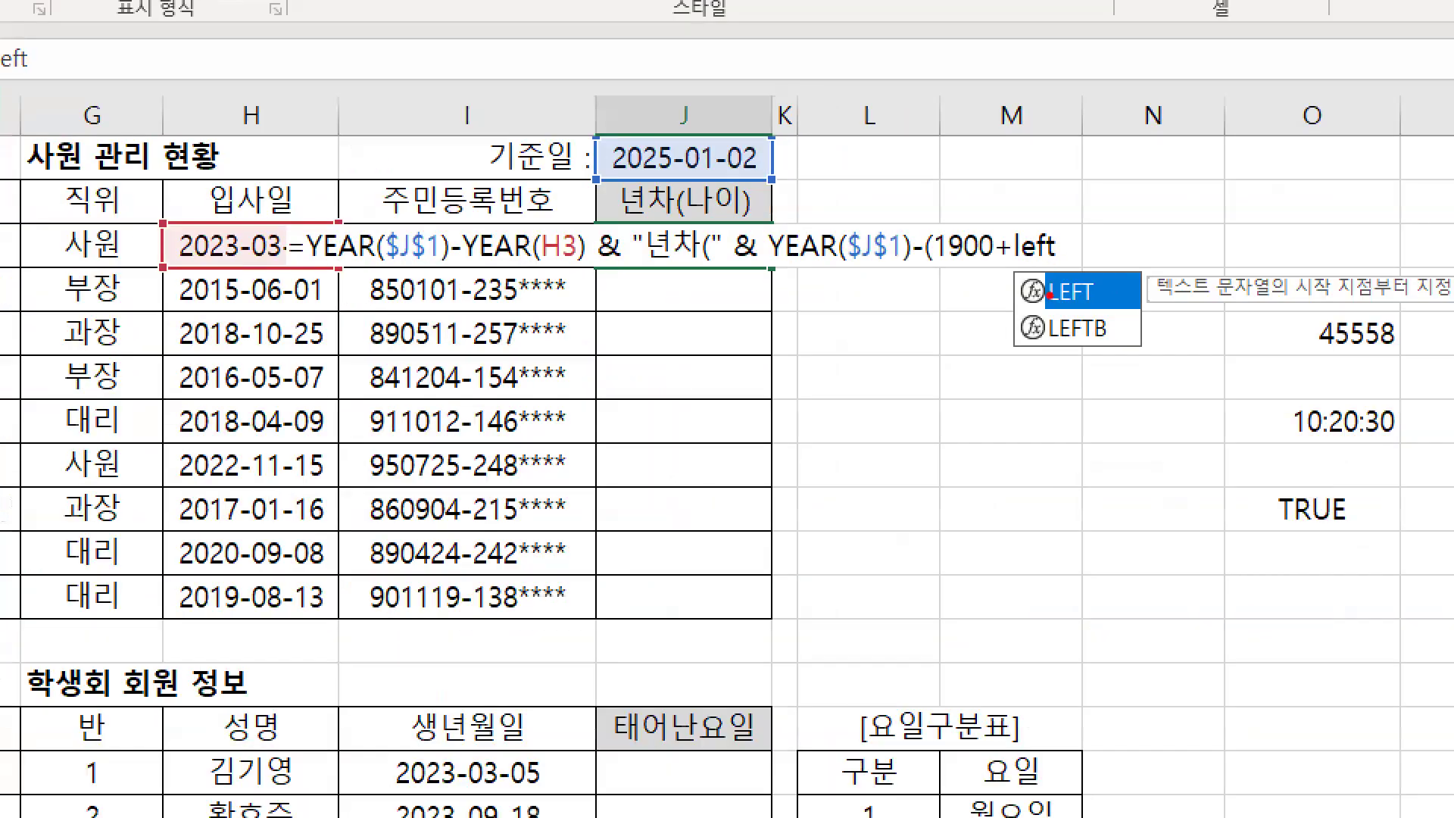
drag(1068, 298, 1093, 324)
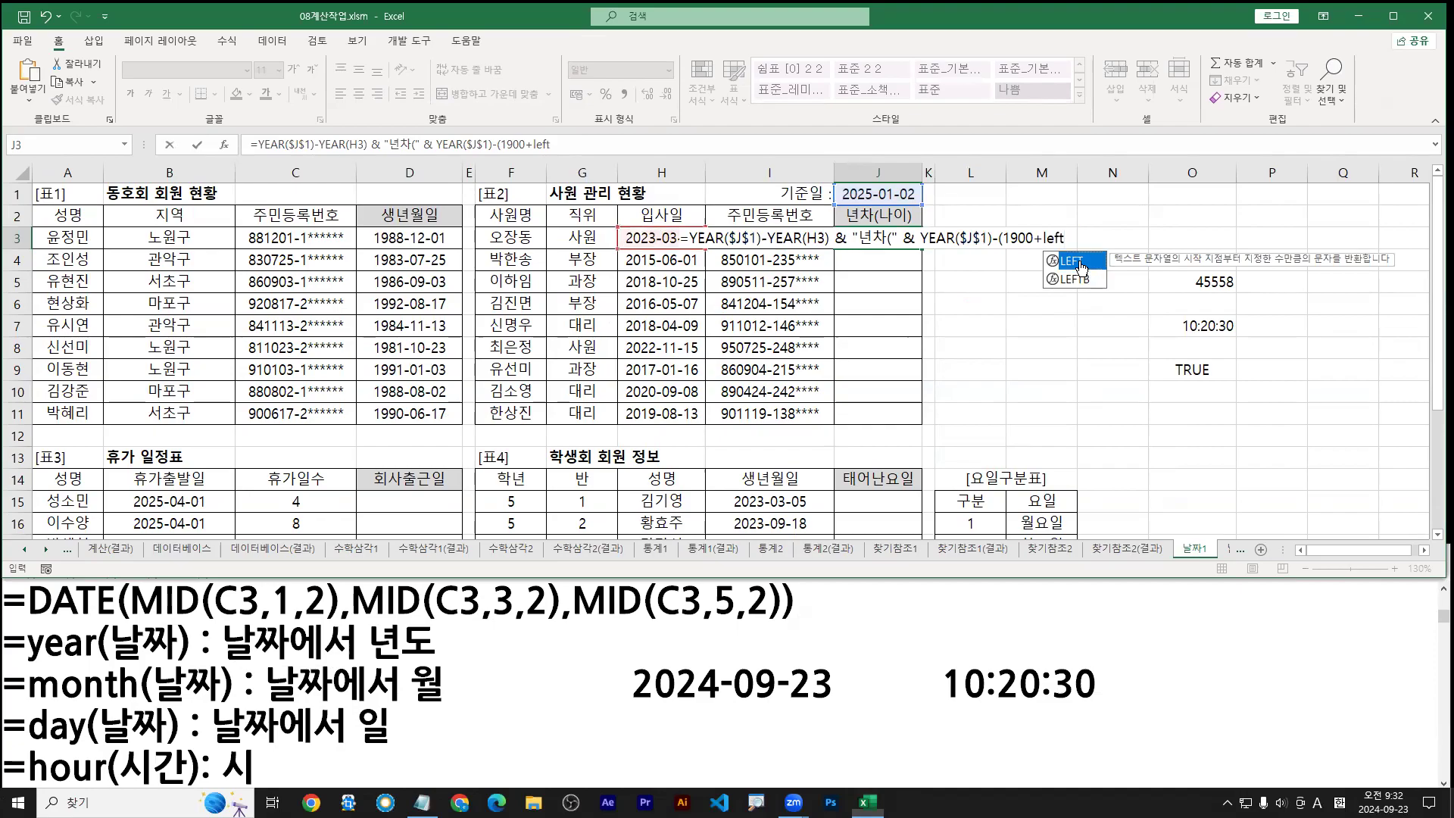
double_click(1079, 263)
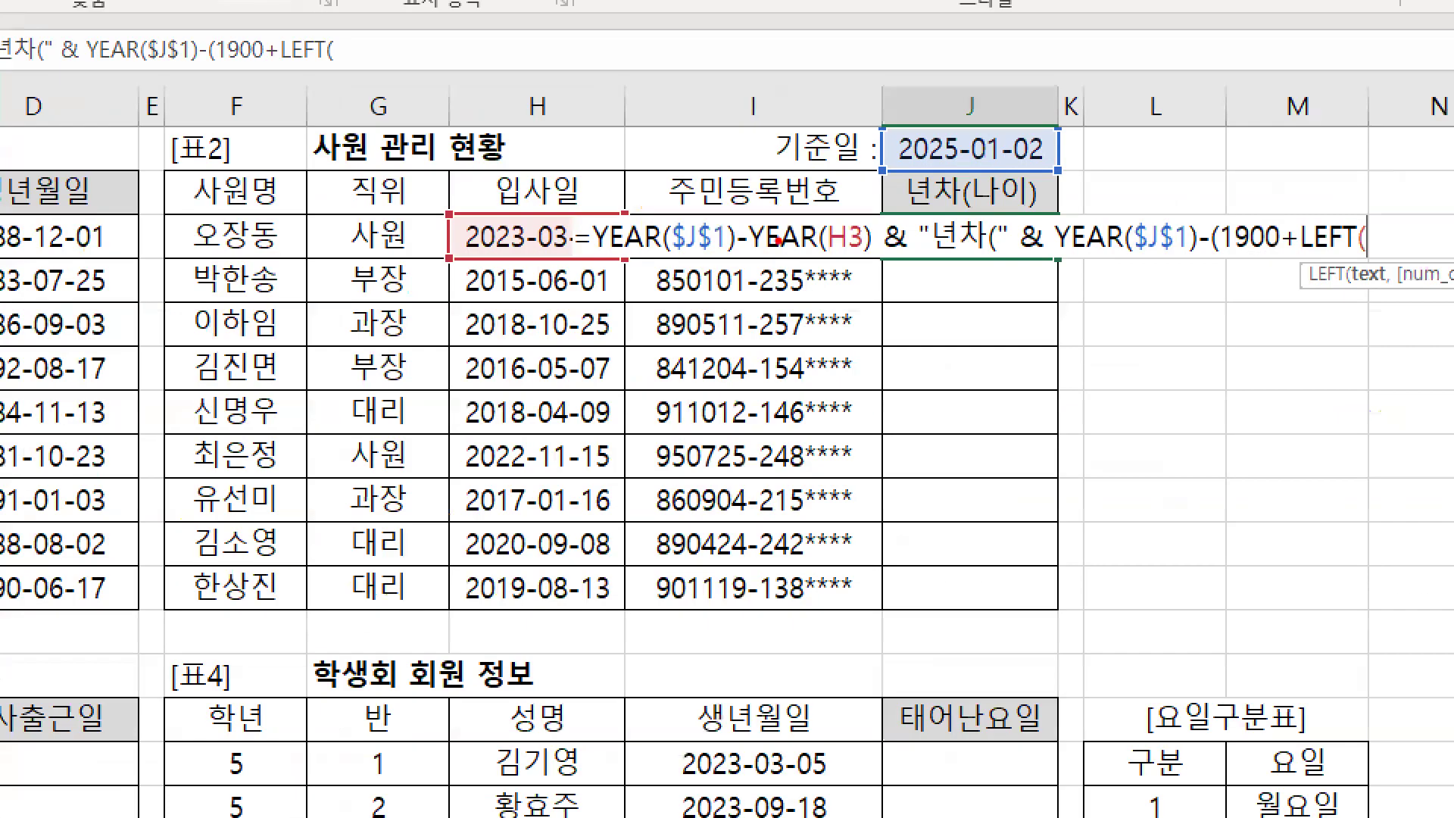
drag(792, 218, 762, 246)
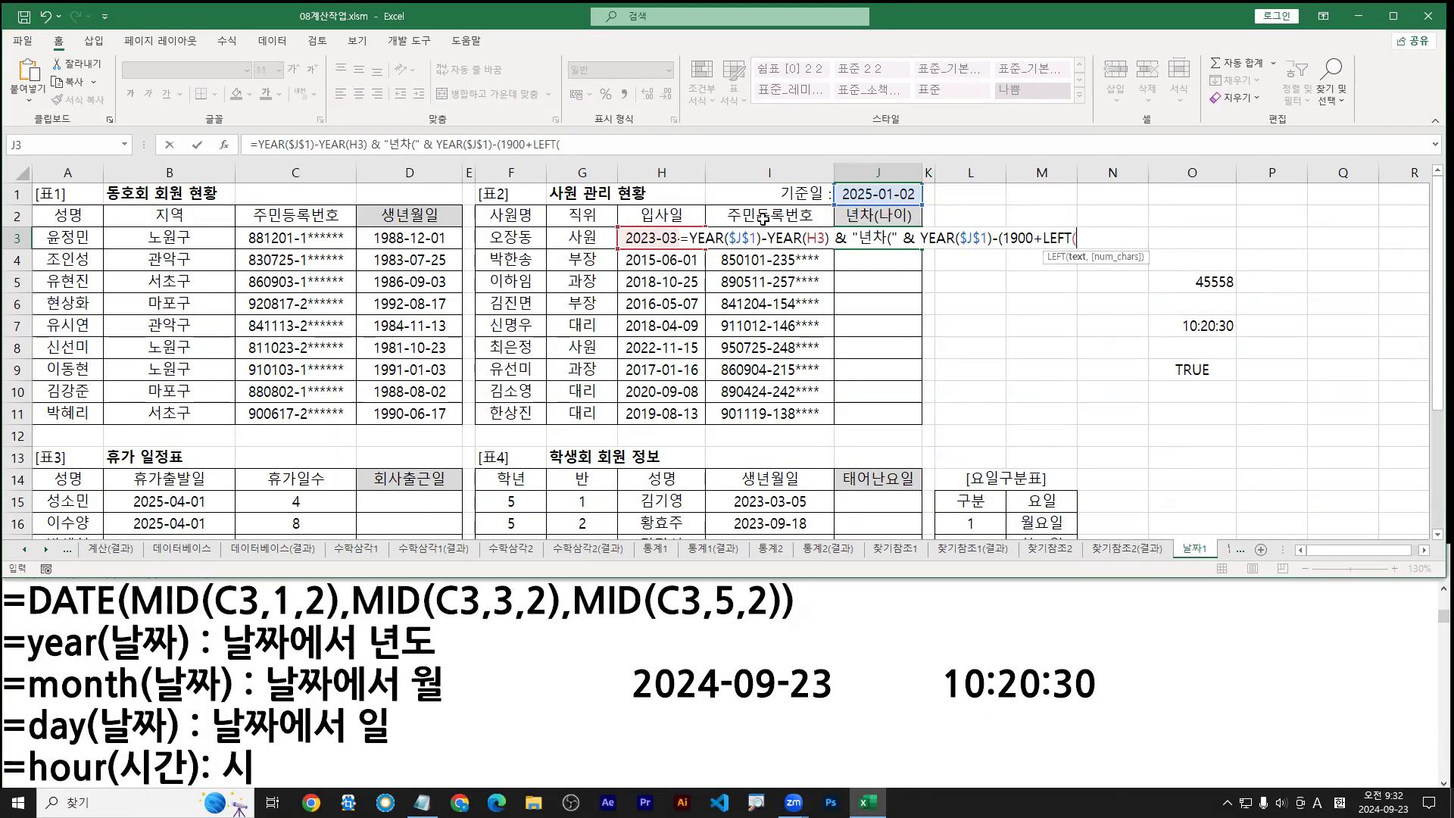
Step: Complete the formula in J3 with LEFT(I3,2)) to take the birth year from the 주민등록번호, and enter it
click(763, 219)
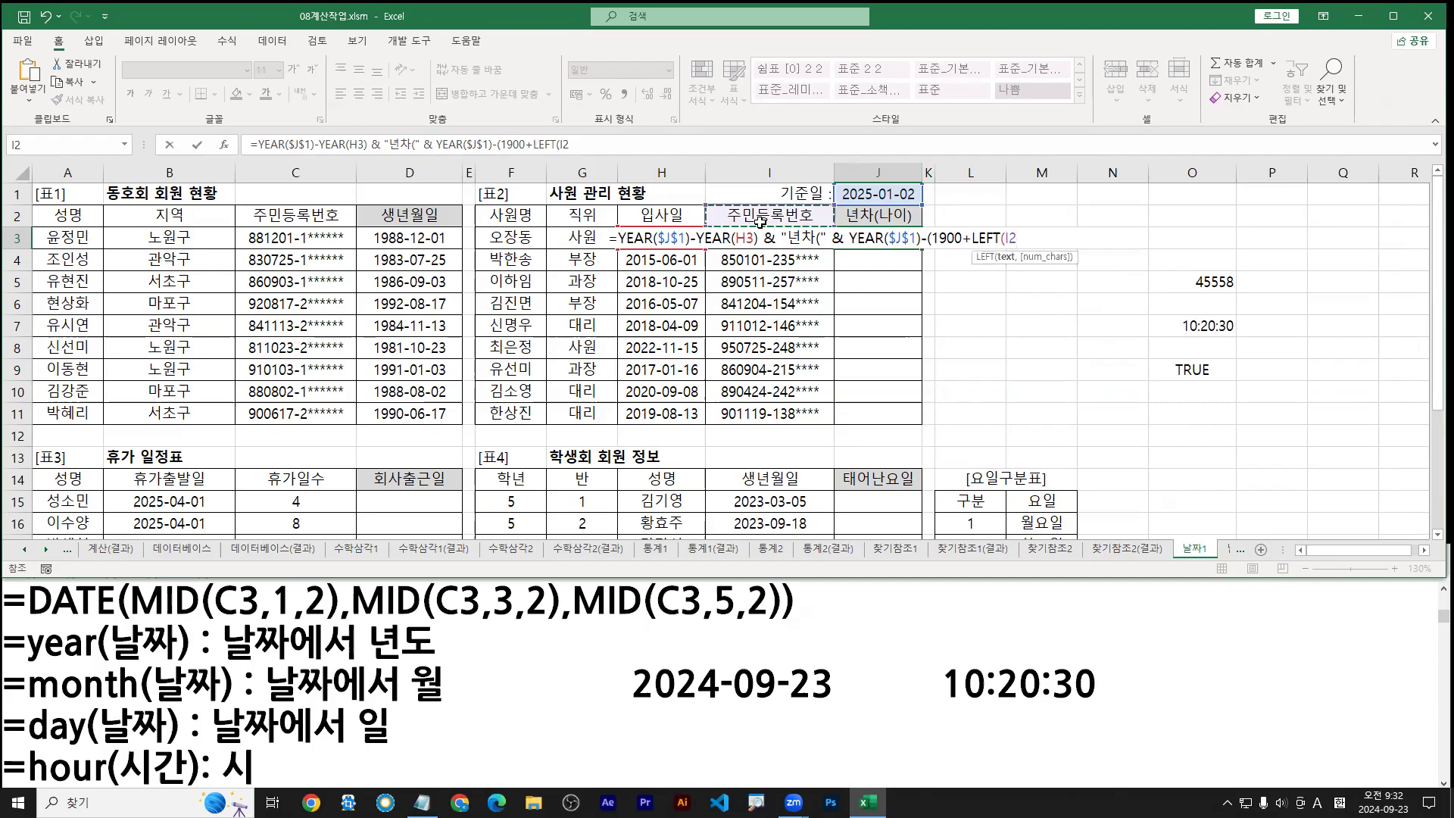
key(Down)
click(766, 212)
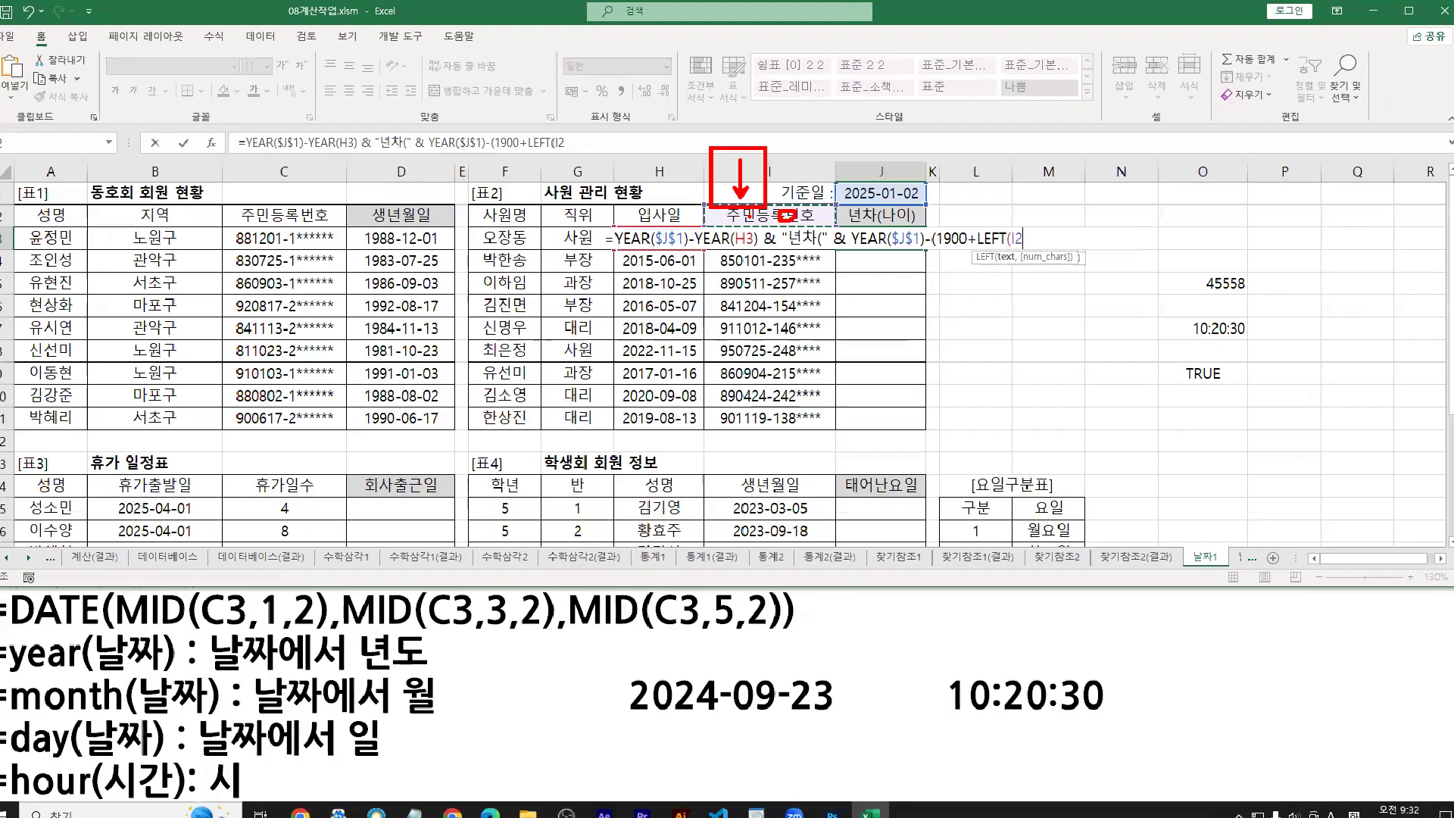
key(Up)
key(Down)
key(Down)
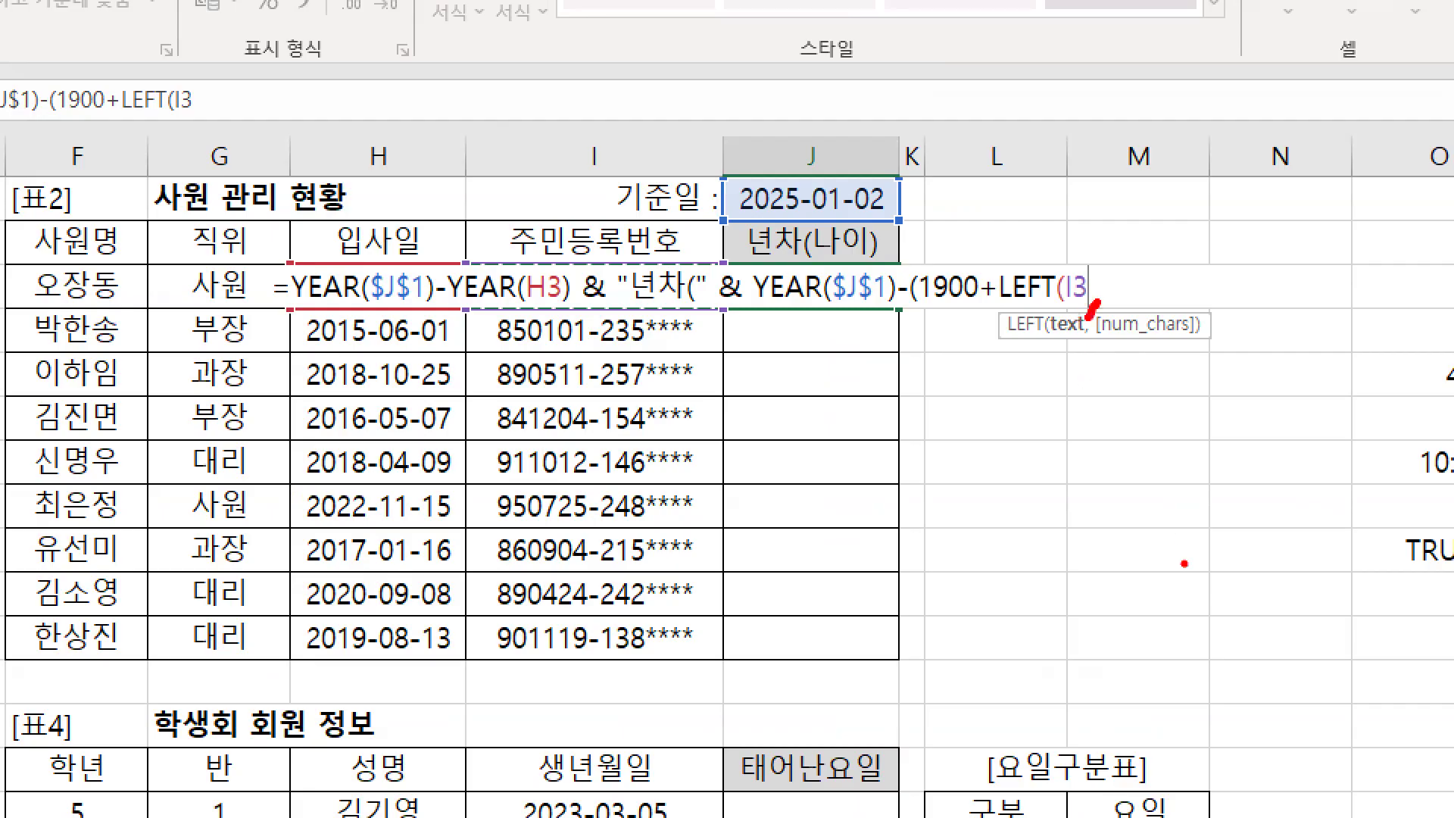
mouse_move(492, 354)
mouse_down()
mouse_move(519, 355)
mouse_move(529, 372)
mouse_up()
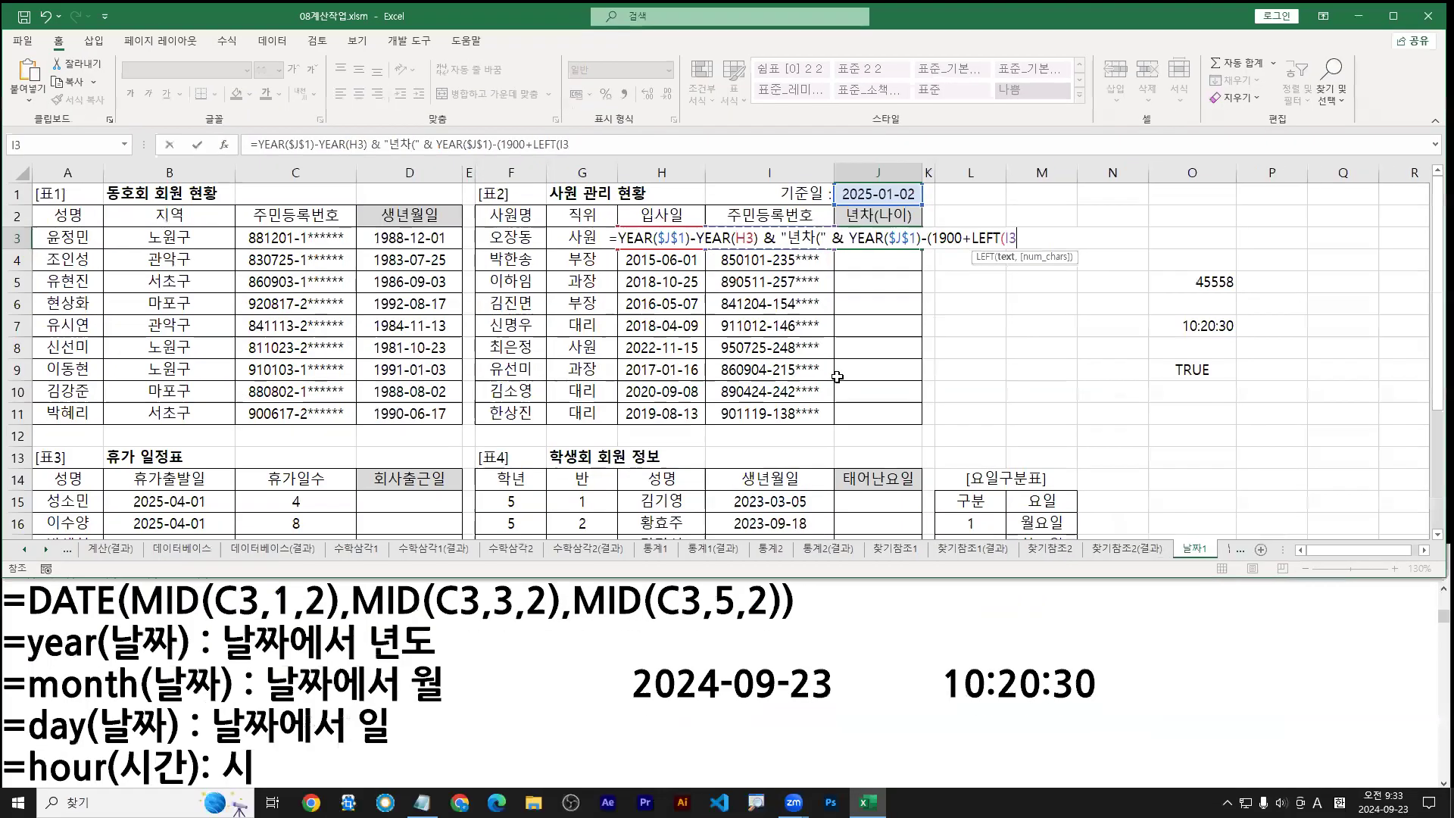
text(,2)
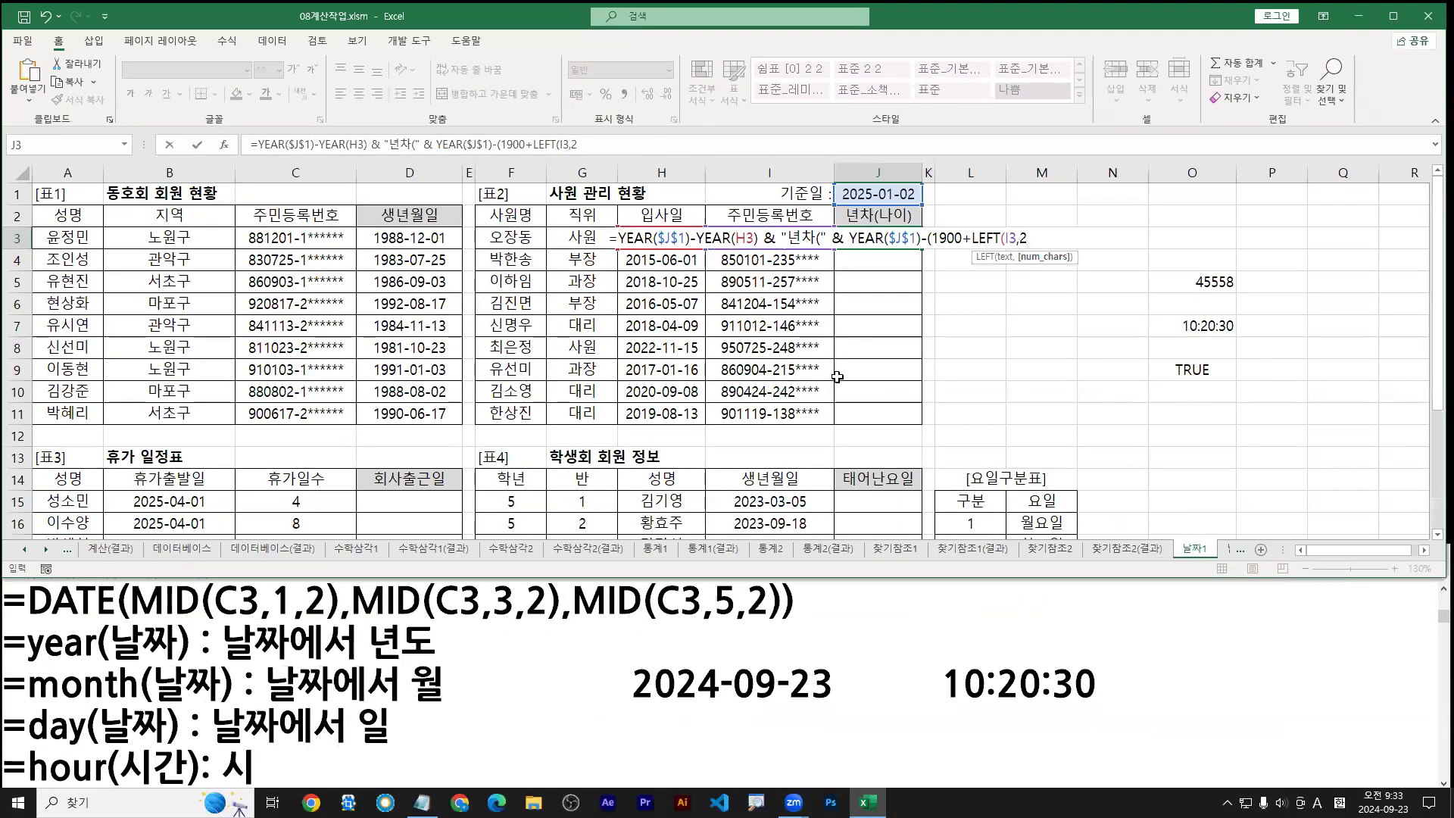
text())
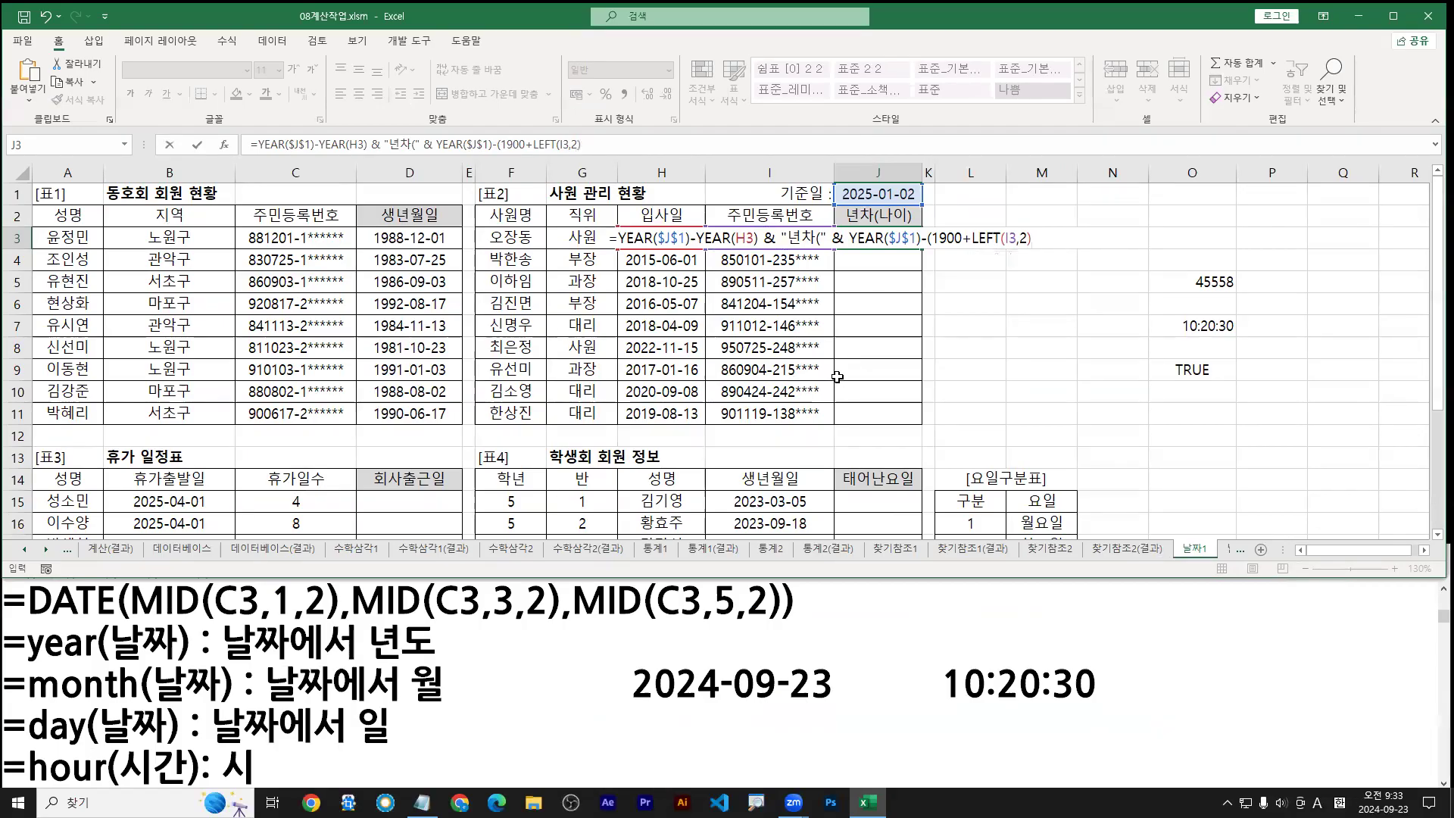
text())
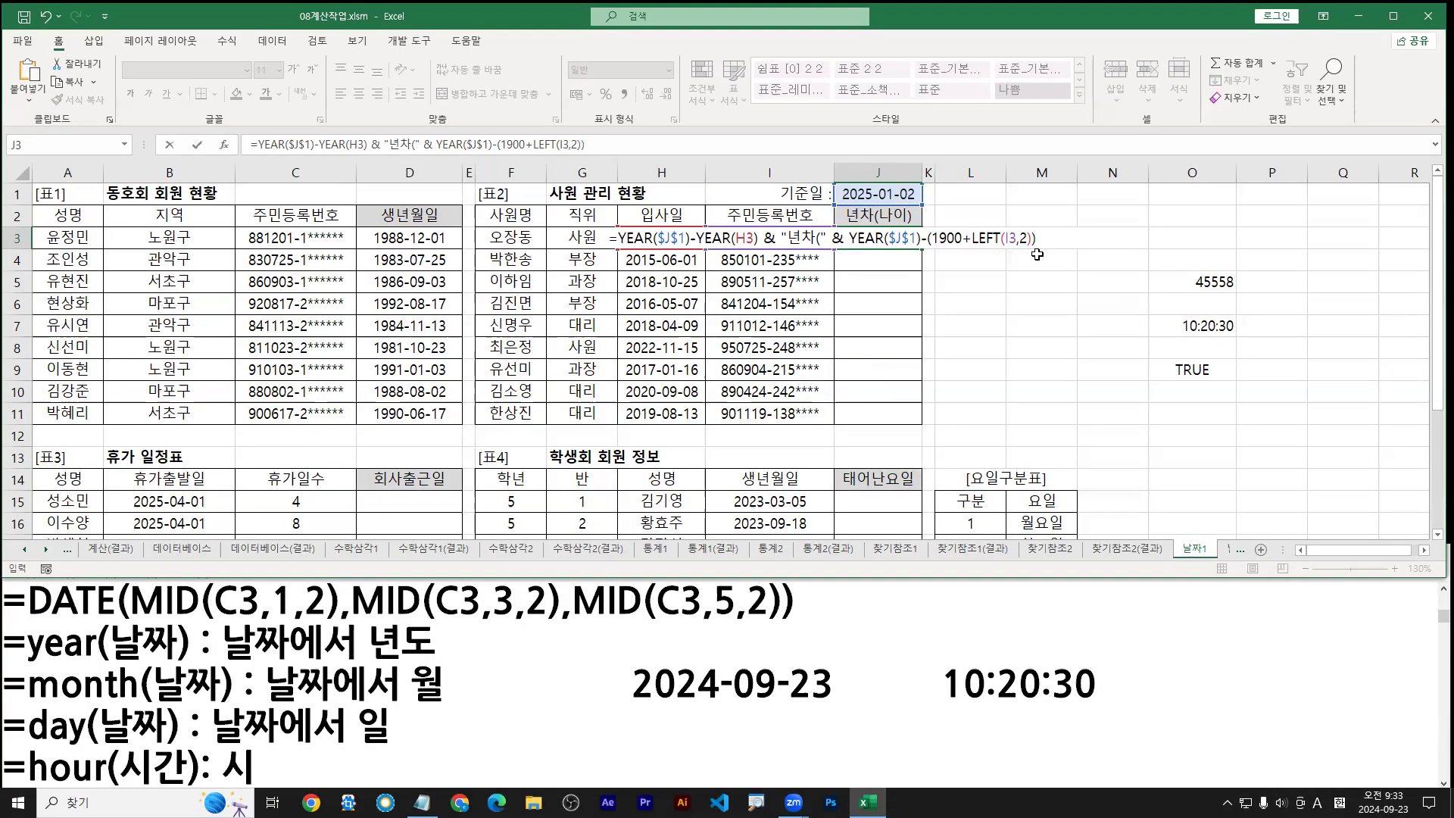
key(Return)
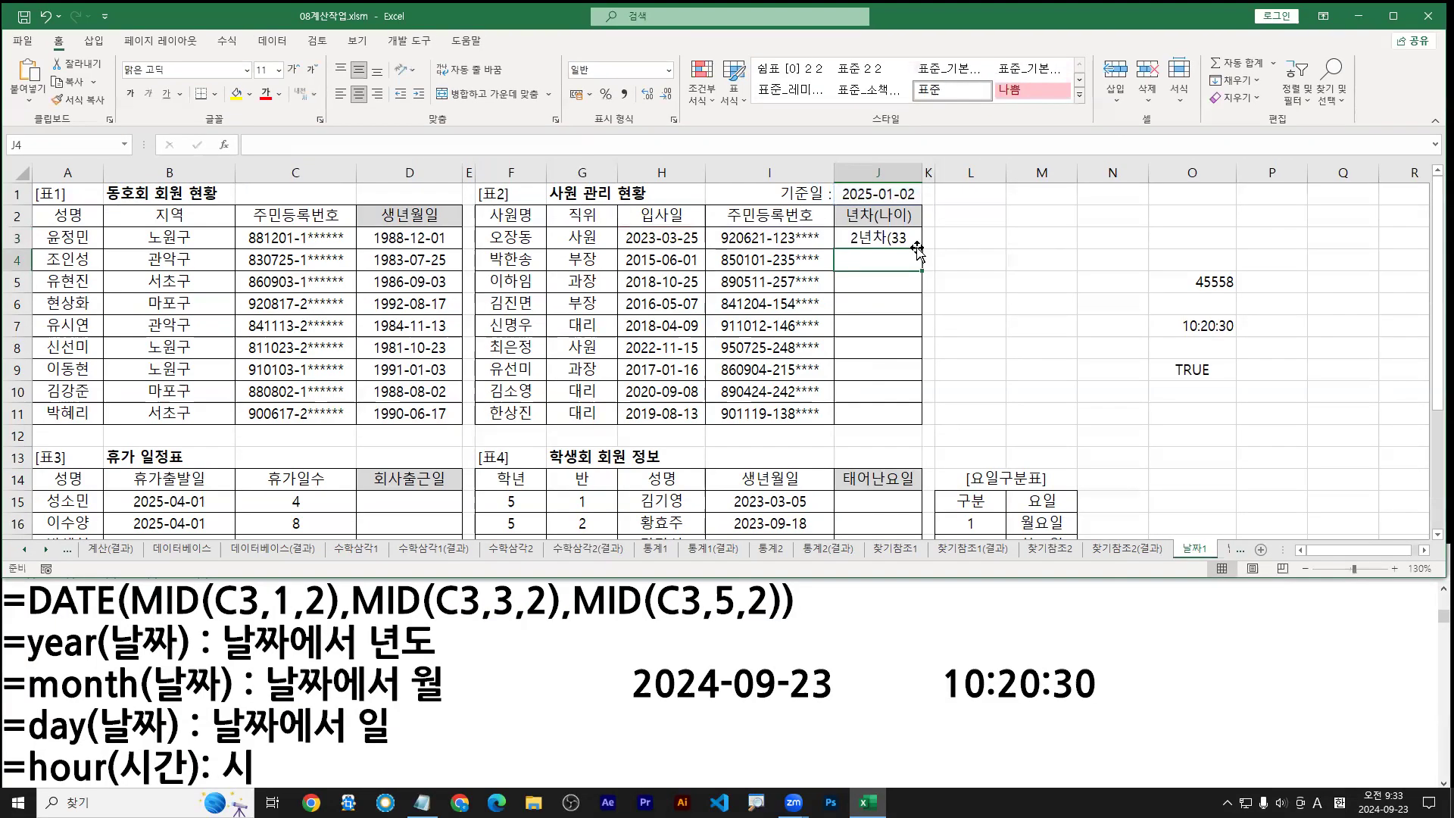
Step: Append & ")" to the end of the J3 formula to close the age text
double_click(894, 231)
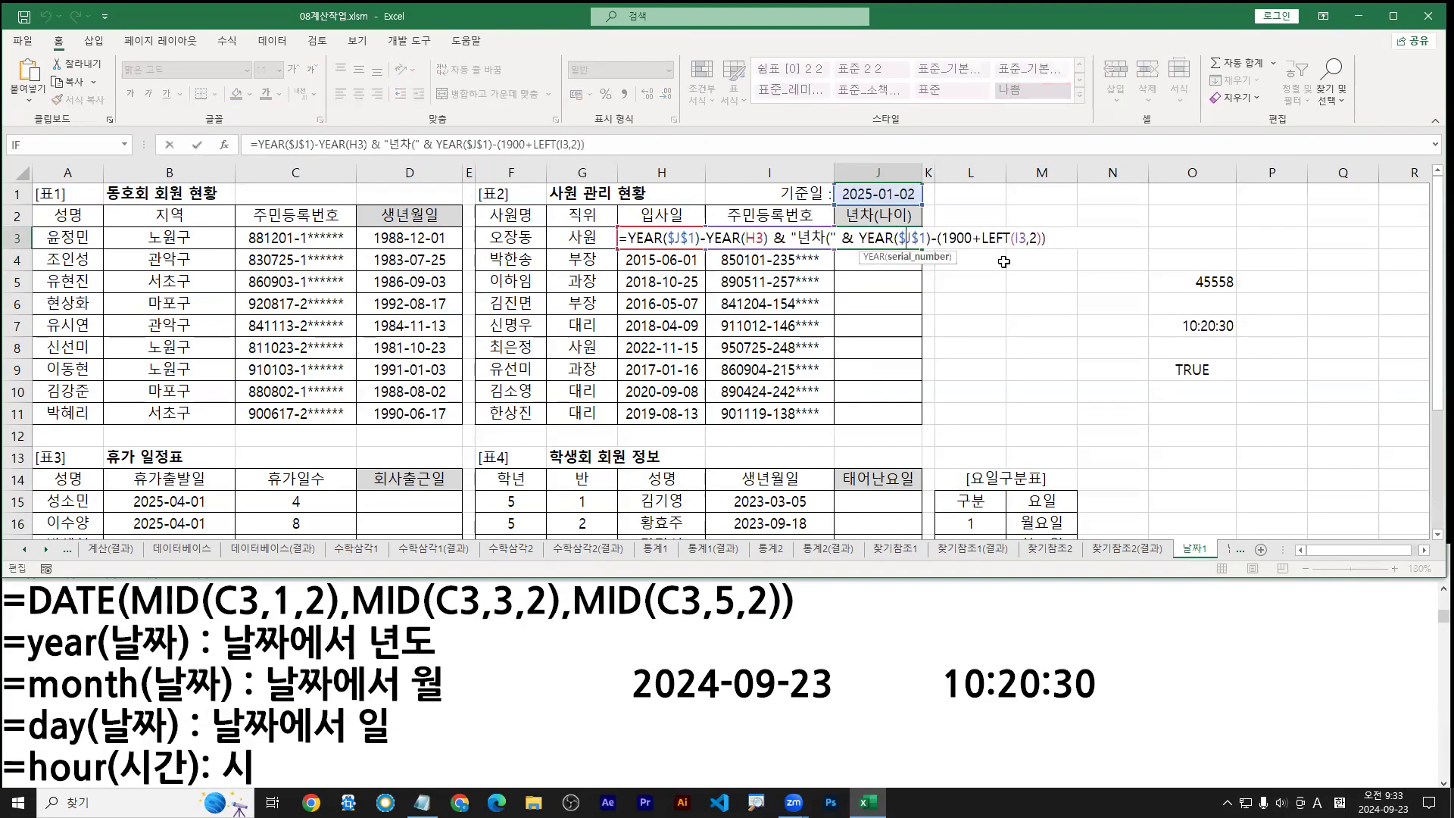
text(&)
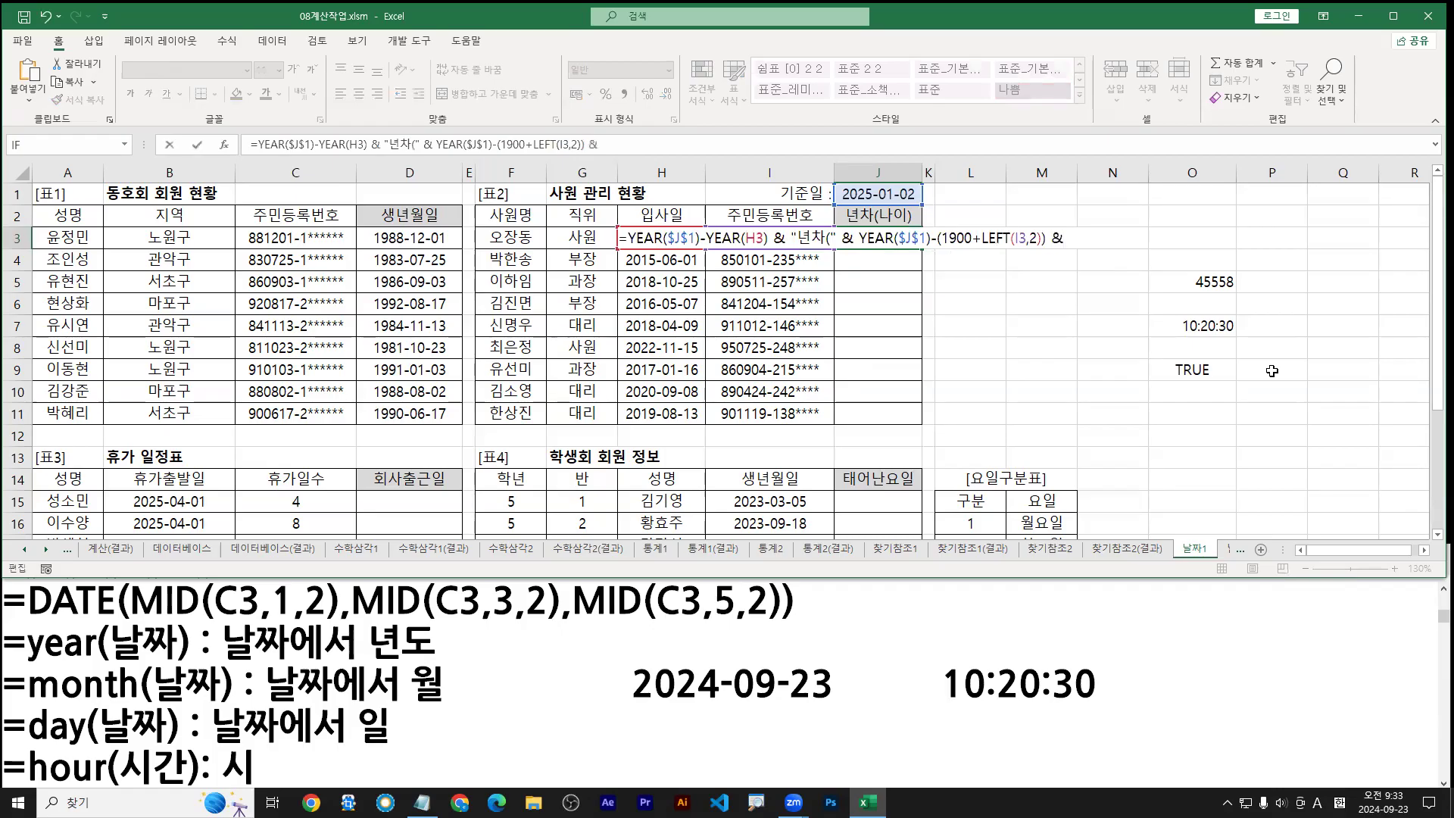
text( "))
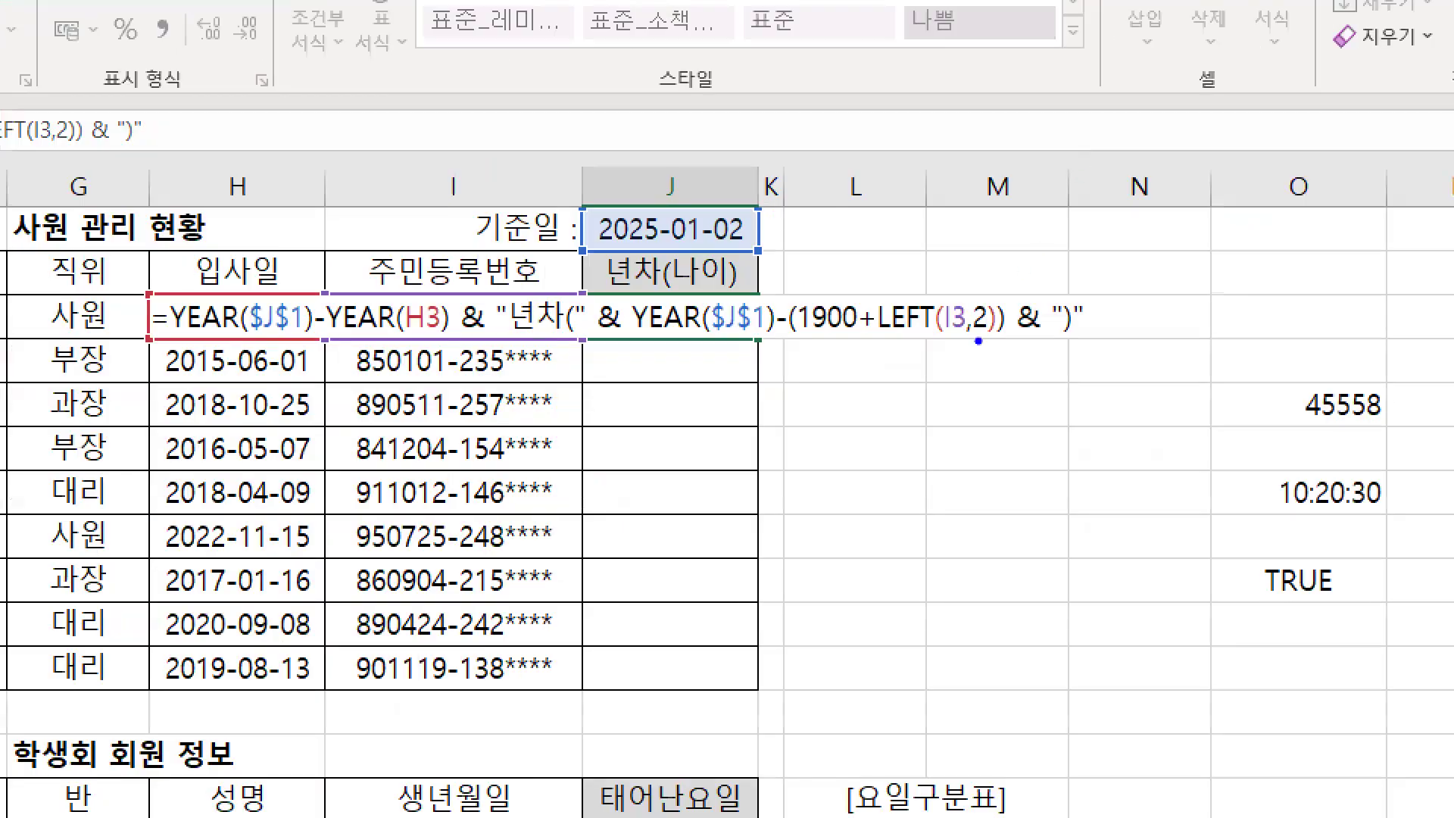
drag(459, 335, 484, 334)
drag(602, 333, 612, 334)
drag(1017, 337, 1096, 342)
key(b)
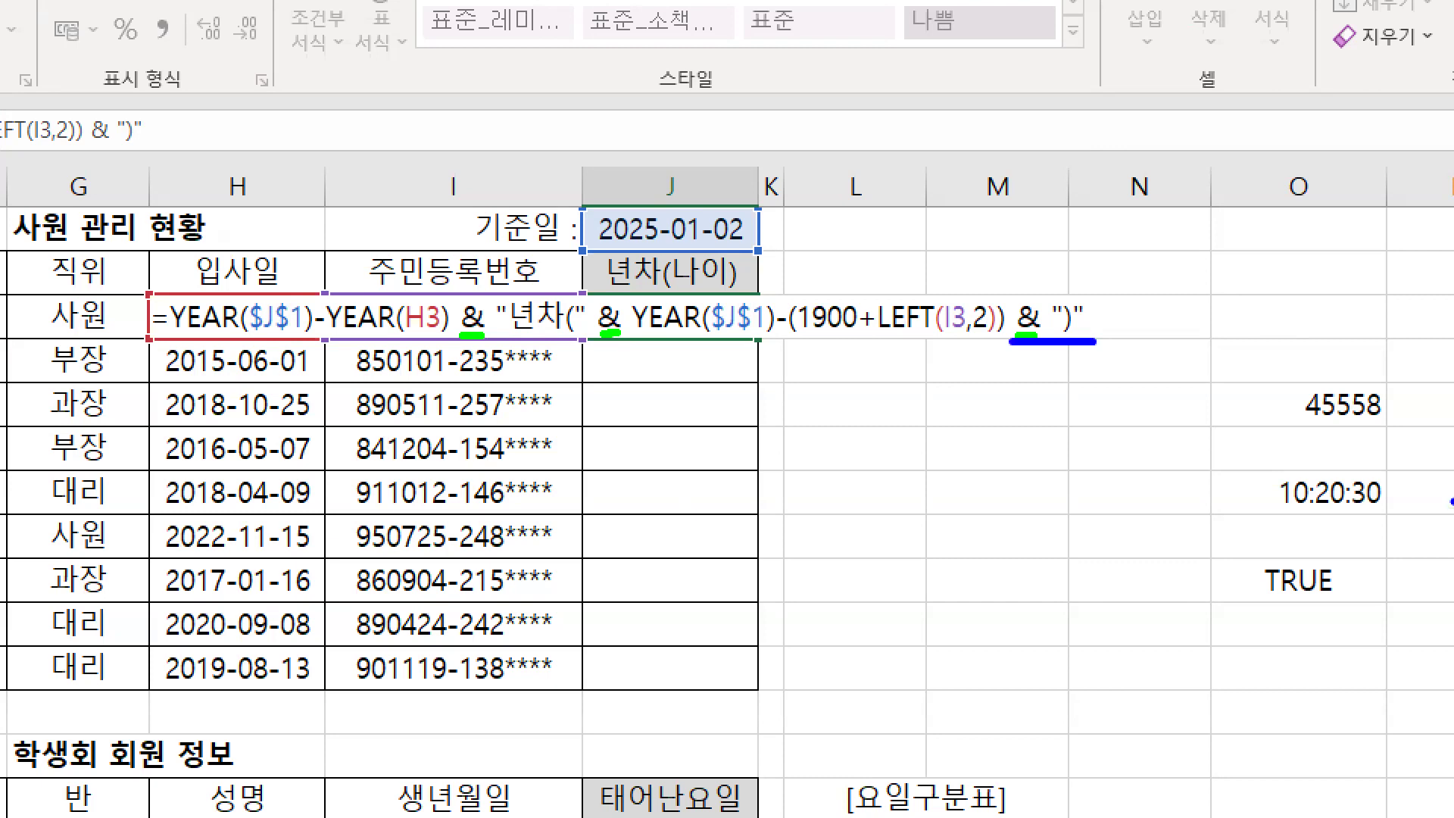
key(g)
drag(471, 300, 470, 236)
drag(614, 307, 628, 263)
key(r)
mouse_move(505, 297)
mouse_down()
mouse_move(509, 275)
mouse_move(583, 276)
mouse_up()
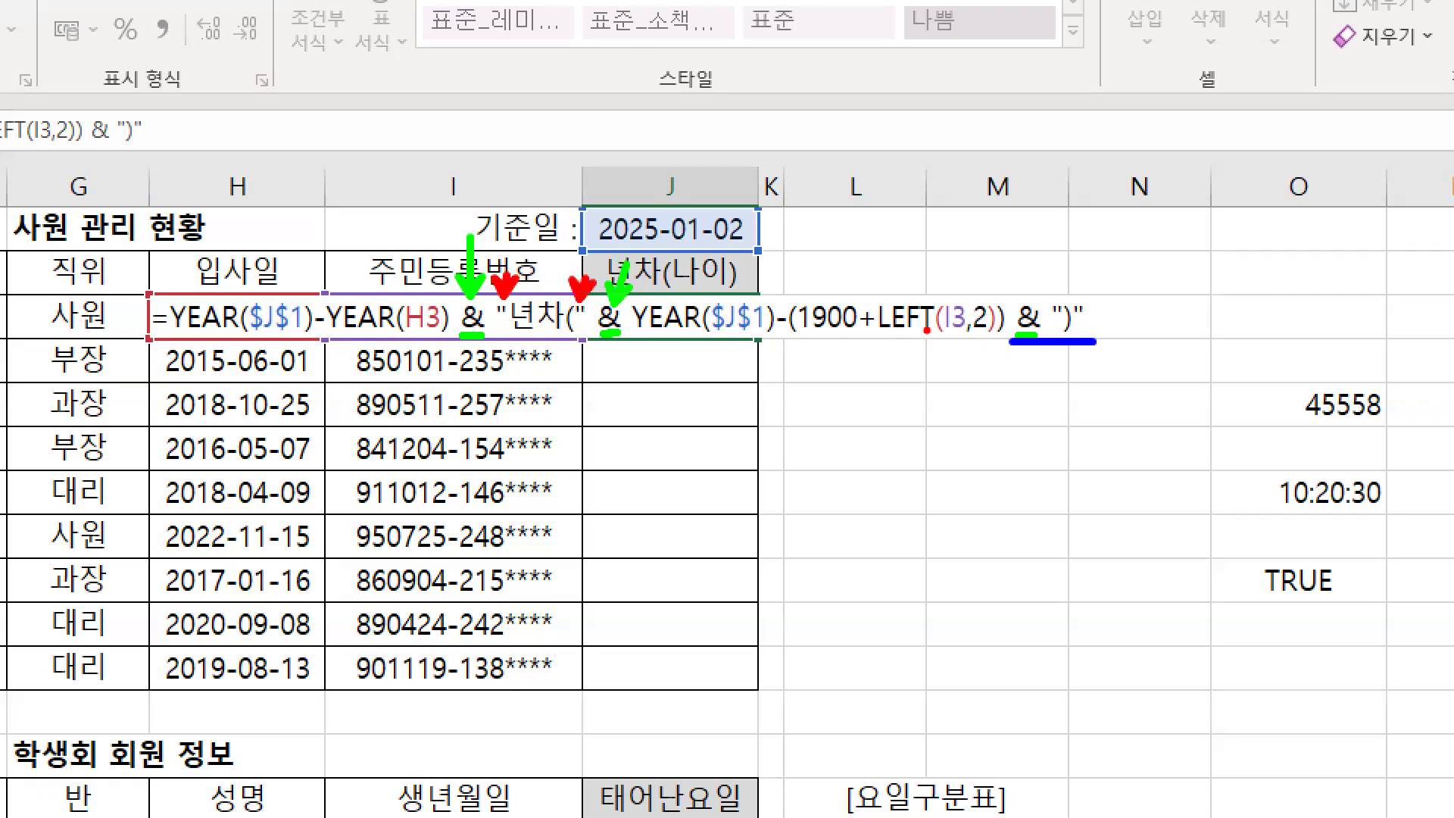
drag(1055, 296, 1089, 263)
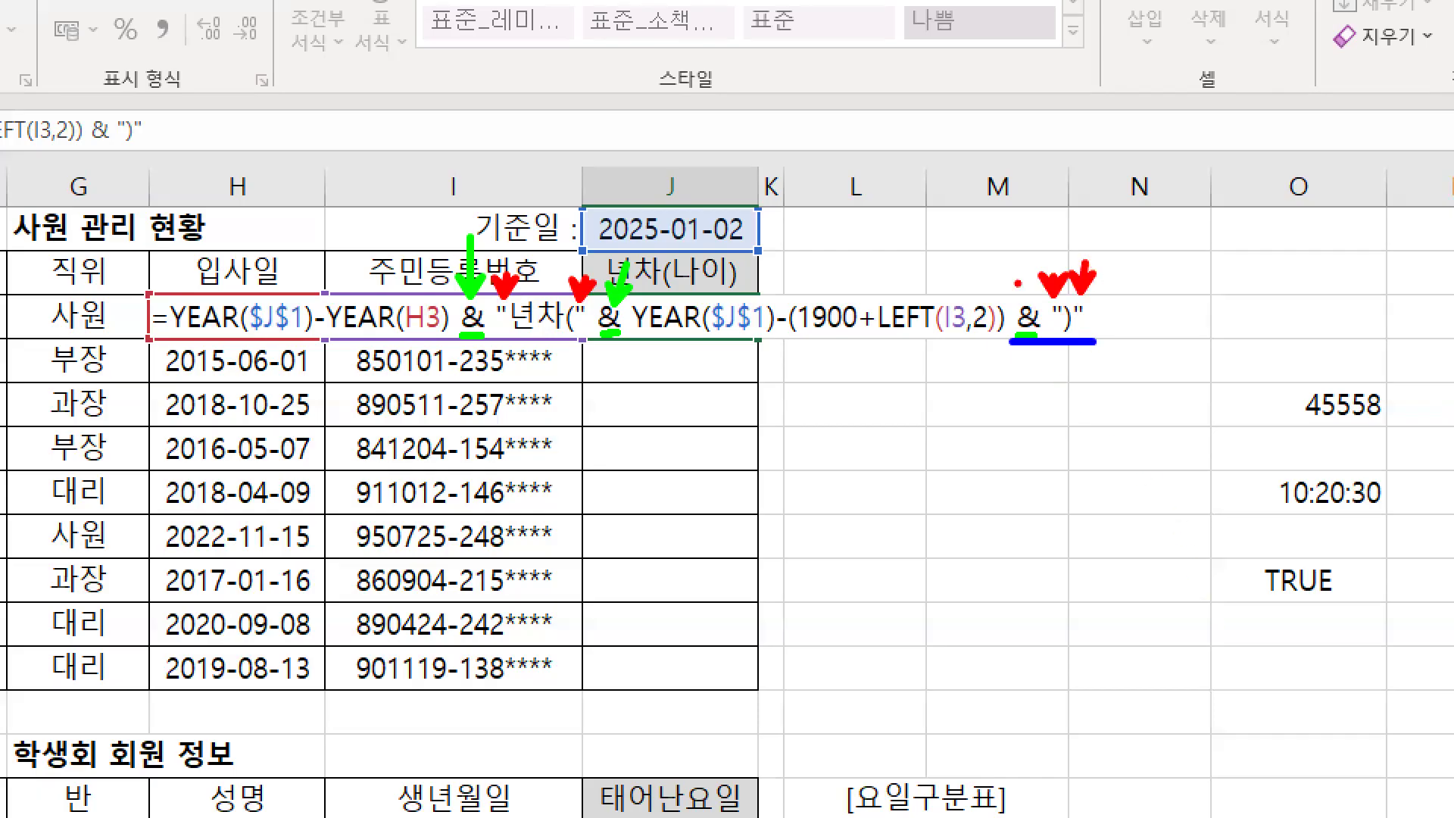
key(g)
drag(1023, 297, 1022, 216)
key(r)
mouse_move(940, 304)
mouse_down()
mouse_move(947, 341)
mouse_move(989, 306)
mouse_move(983, 343)
mouse_up()
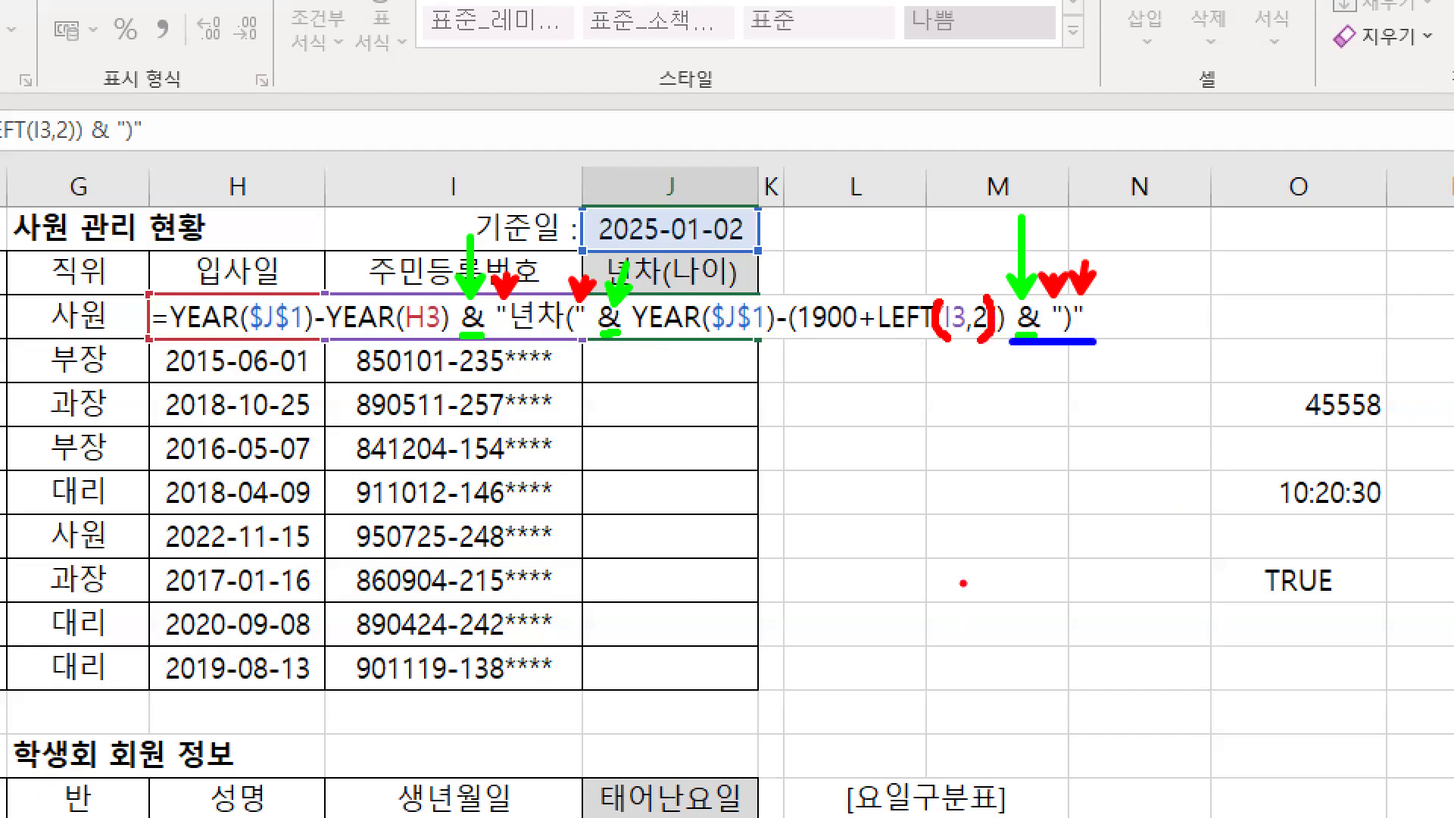
key(e)
mouse_move(941, 305)
mouse_down()
mouse_move(943, 332)
mouse_move(992, 312)
mouse_move(987, 338)
mouse_up()
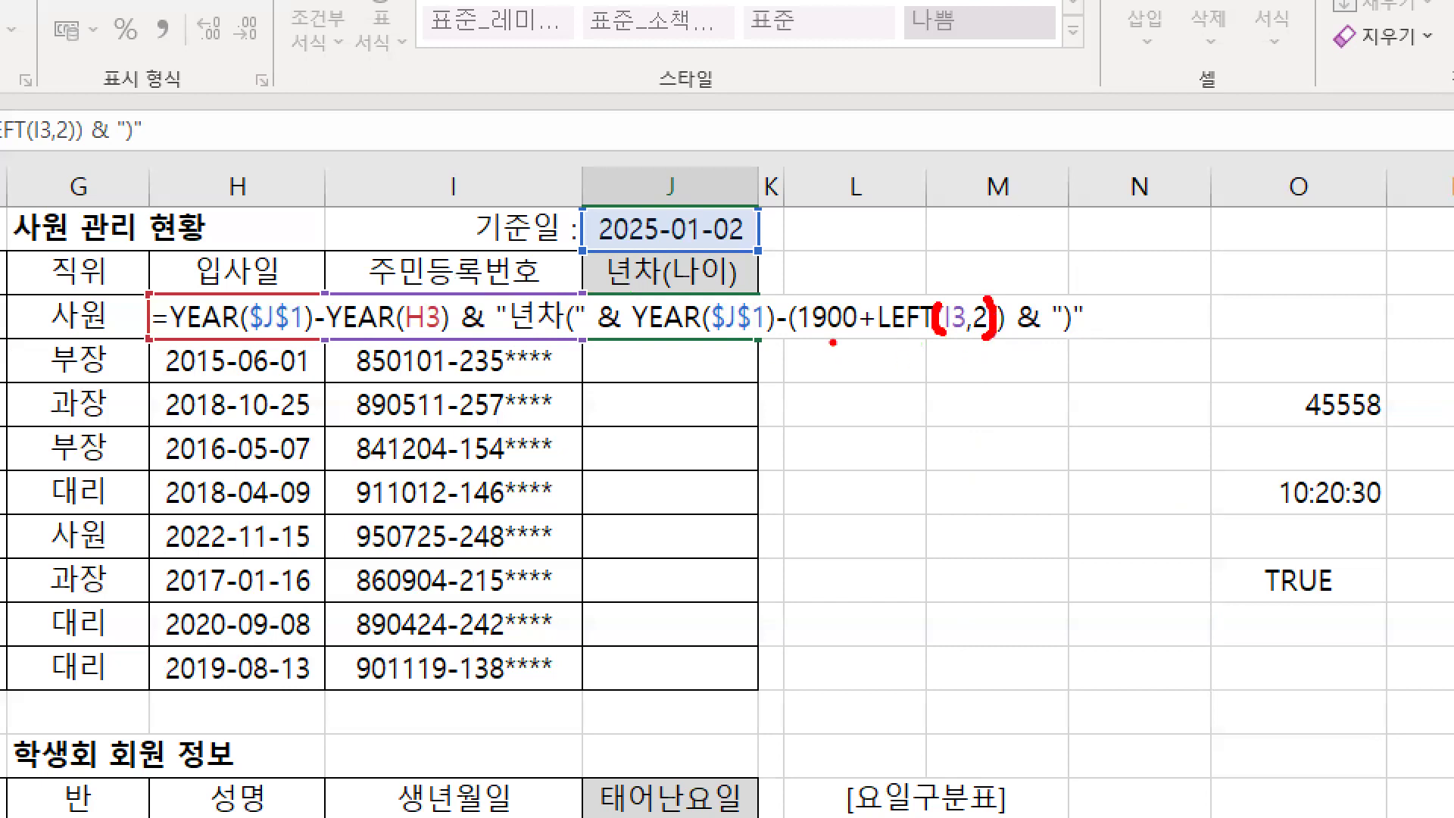
key(g)
drag(804, 294, 800, 340)
drag(993, 294, 998, 342)
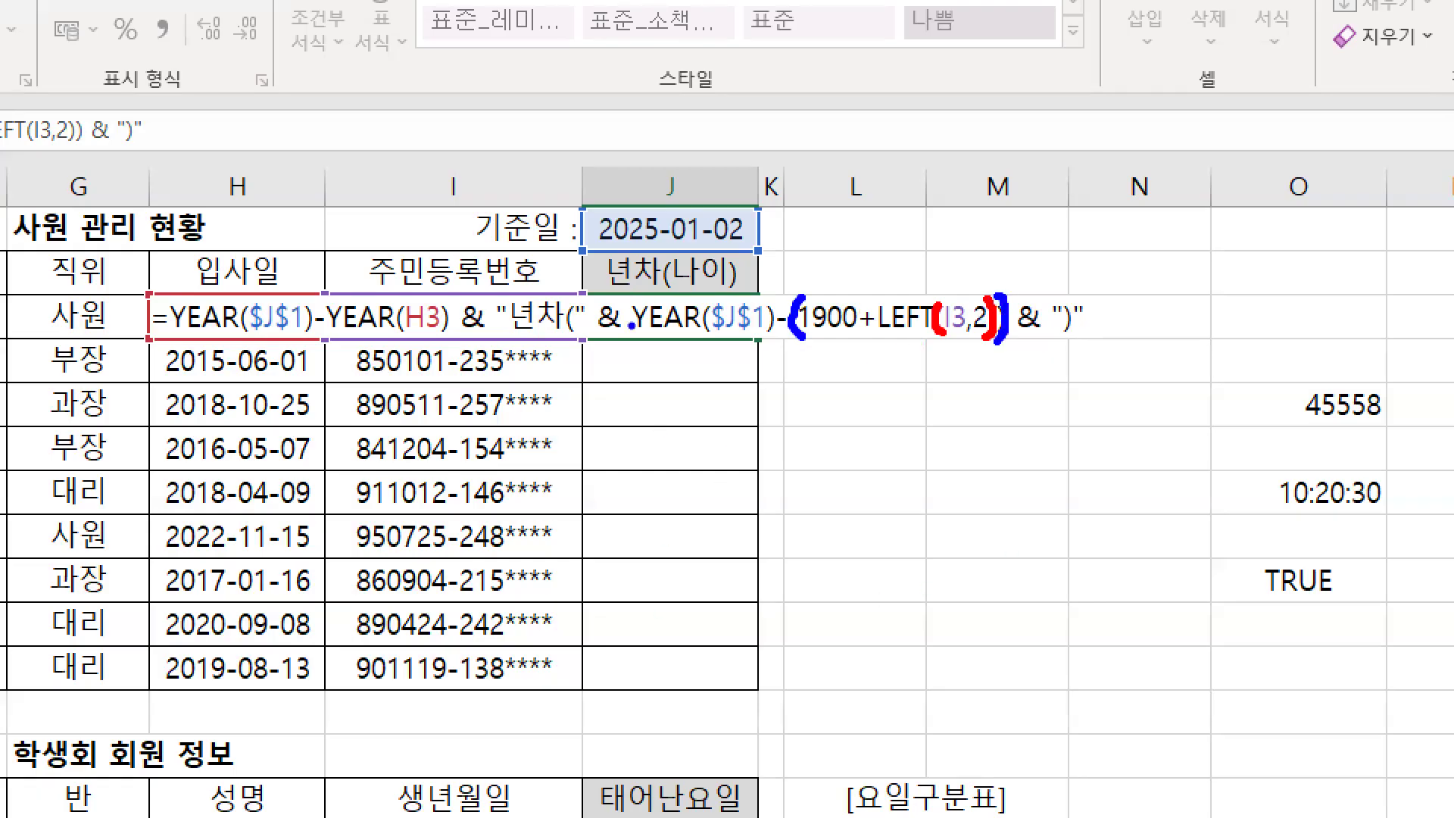
key(g)
drag(1044, 277, 1103, 275)
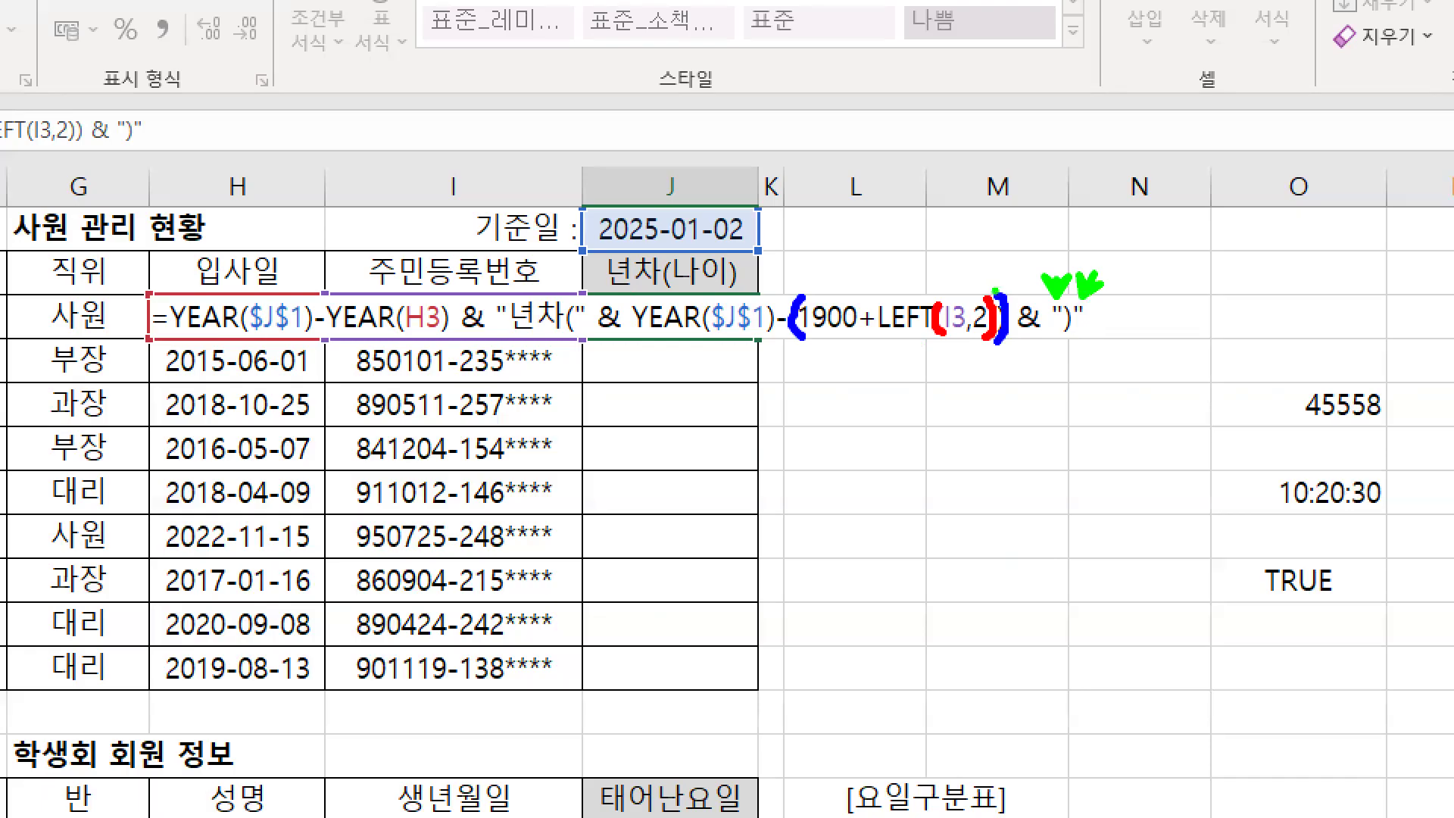
drag(500, 277, 600, 286)
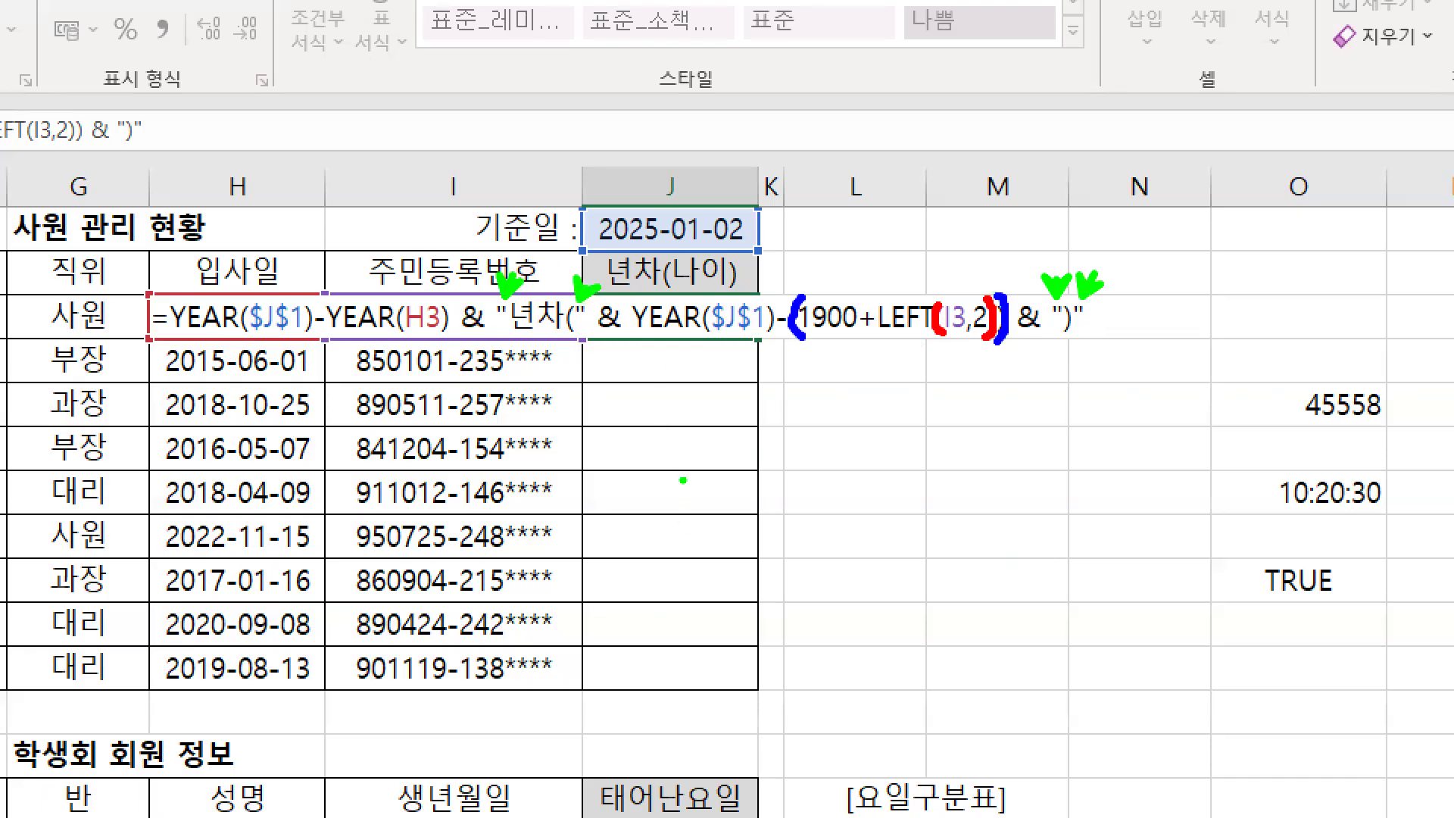
key(r)
drag(458, 341, 494, 341)
drag(599, 336, 619, 335)
drag(1019, 337, 1032, 338)
key(Escape)
Step: Enter the J3 formula and fill it down the 년차(나이) column to J11
key(ctrl+Return)
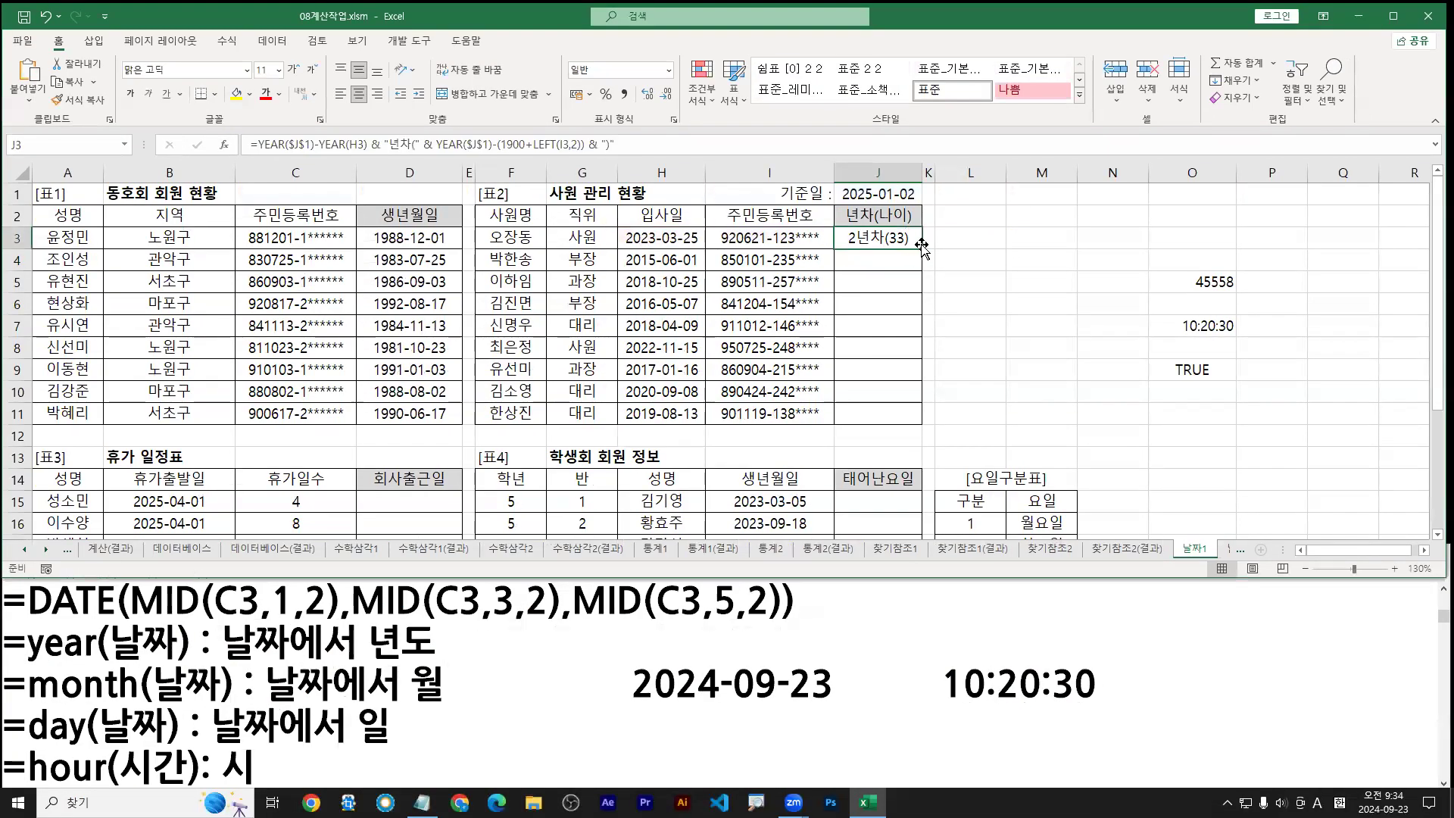
double_click(921, 246)
Step: Copy the full J3 formula into the Notepad notes on a new line above the =DATE(MID(...)) formula
double_click(878, 237)
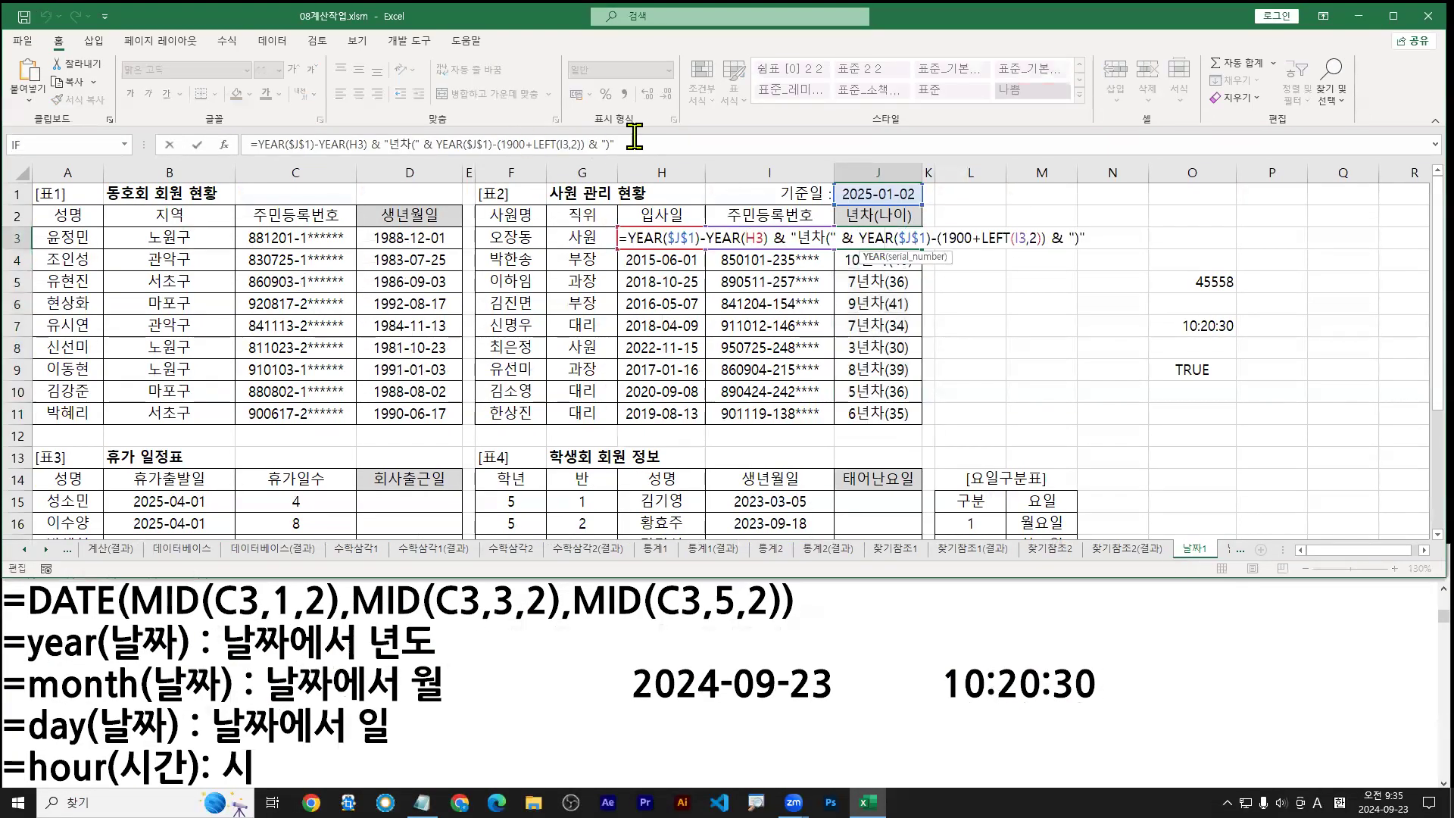
click(25, 596)
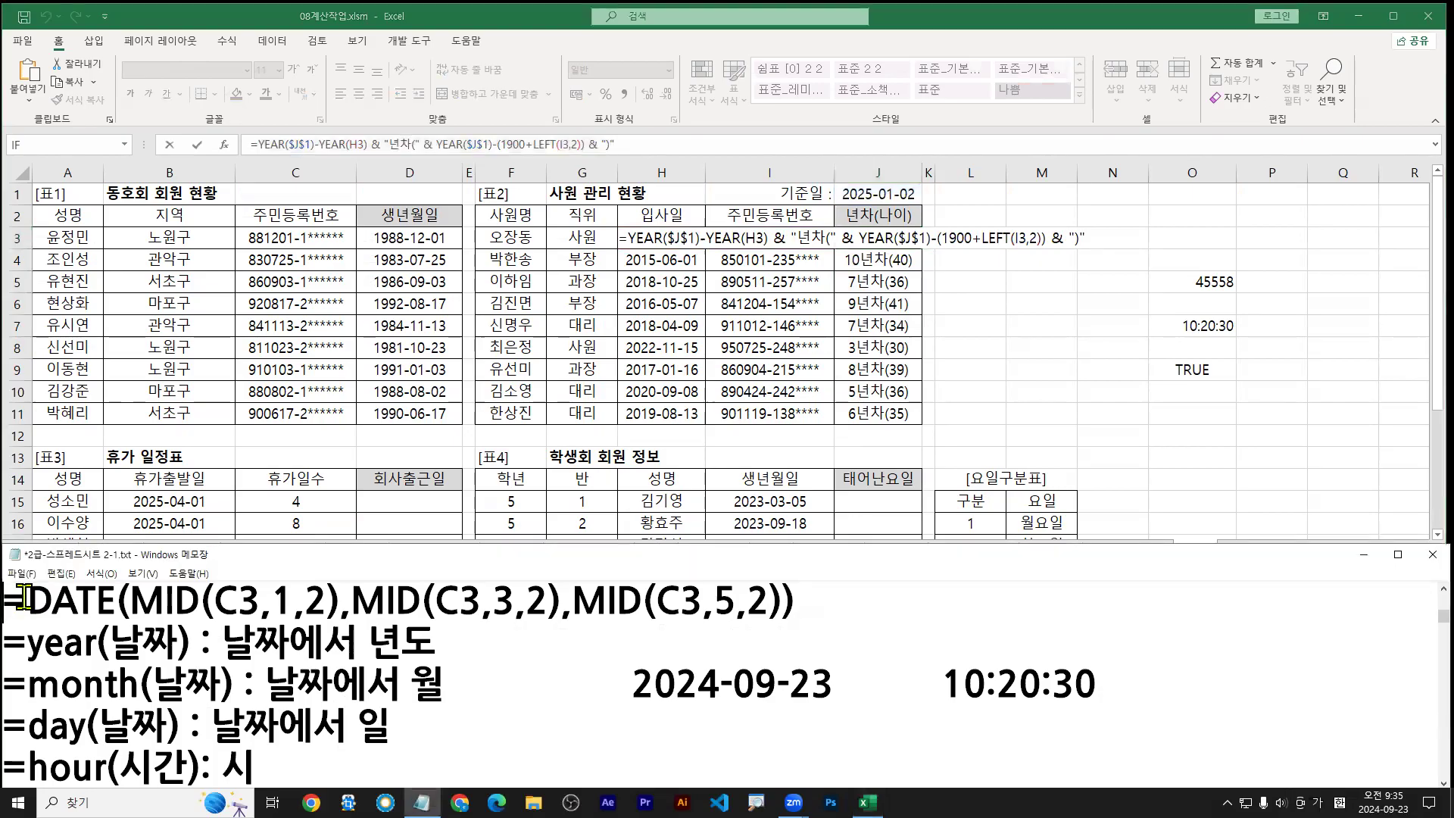
key(Return)
key(Up)
text(=YEAR($J$1)-YEAR(H3) & "년차(" & YEAR($J$1)-(1900+LEFT(I3,2)) & ")")
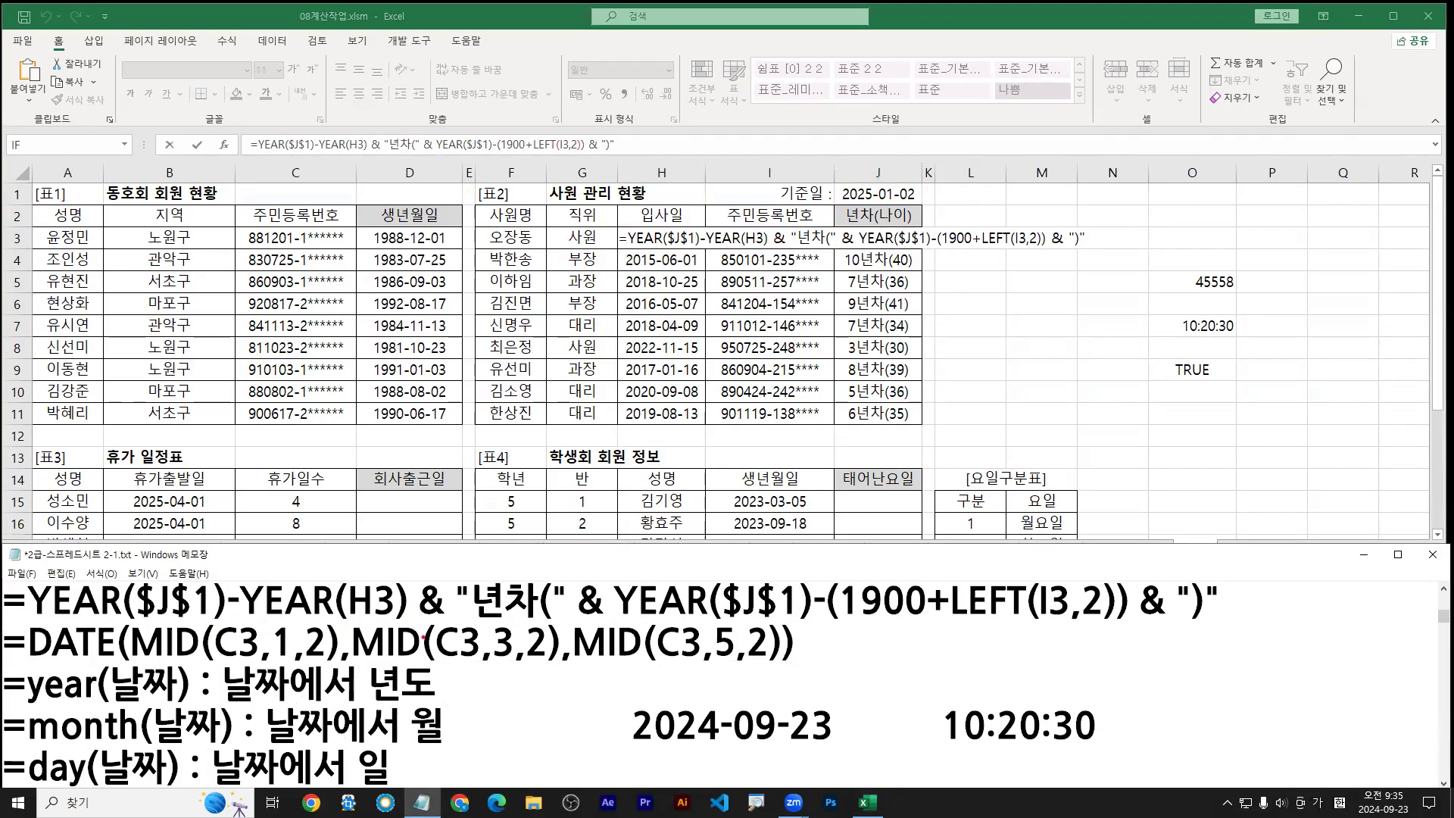
drag(466, 624, 566, 624)
drag(476, 569, 468, 582)
drag(568, 570, 560, 582)
drag(1197, 626, 1210, 623)
mouse_move(1188, 570)
mouse_down()
mouse_move(1178, 581)
mouse_move(1218, 584)
mouse_up()
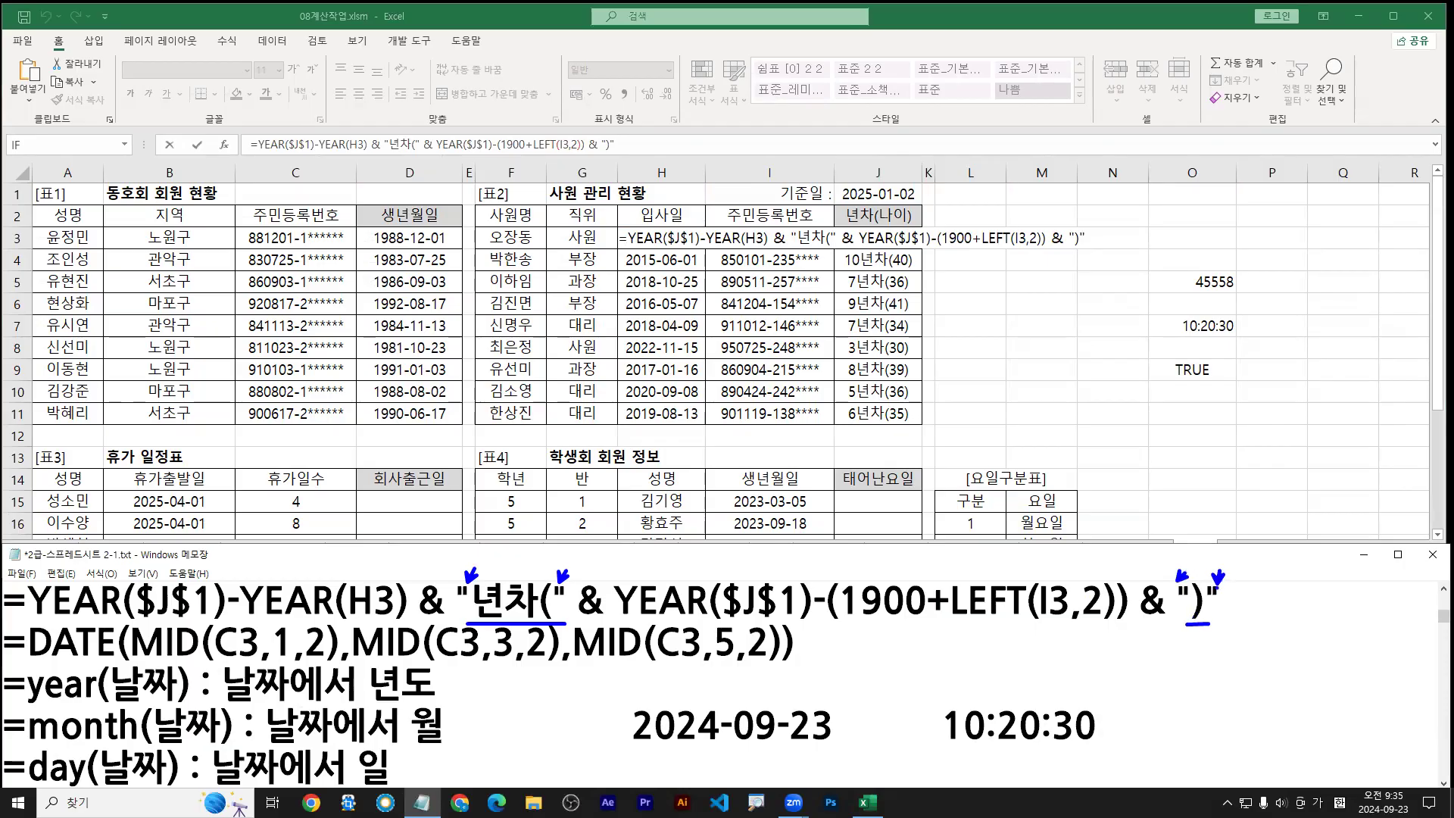
drag(1033, 589, 1045, 620)
drag(835, 582, 835, 619)
drag(1119, 582, 1122, 625)
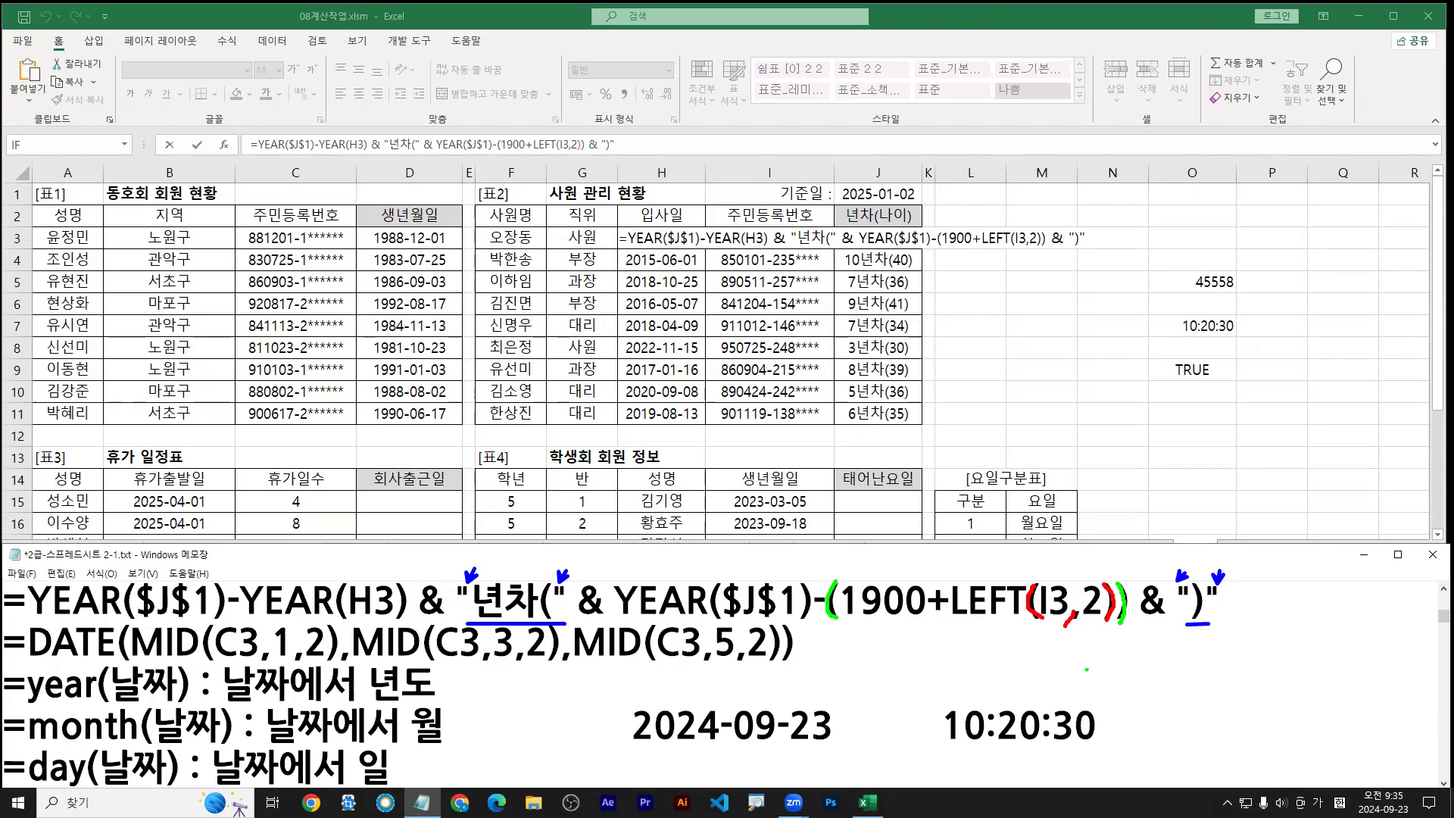
key(Escape)
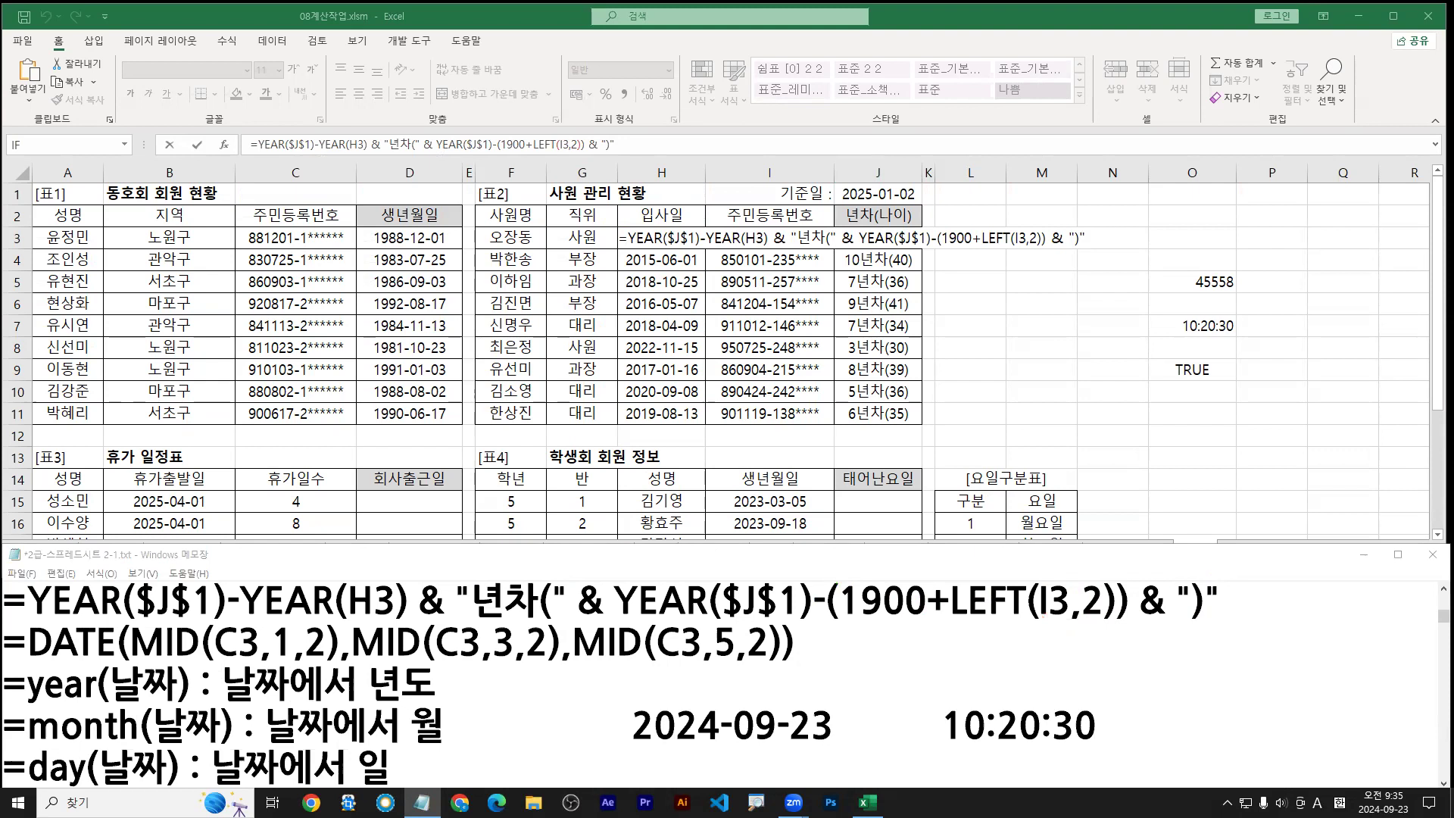
Step: Return to Excel, close the J3 formula and select D15, the first 회사출근일 cell of the 휴가 일정표 table
key(ctrl+Return)
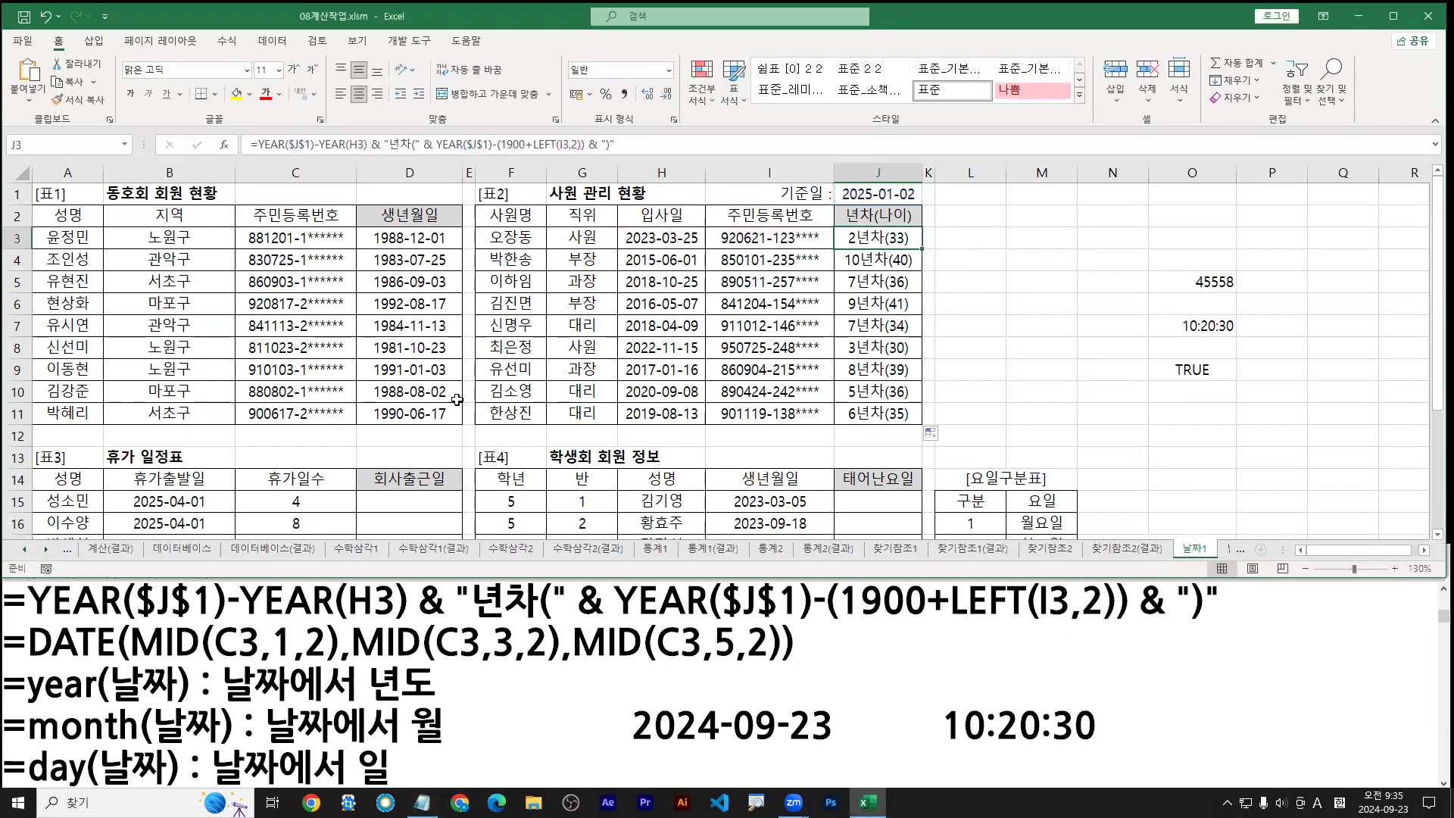
scroll(456, 400, down, 3)
click(402, 306)
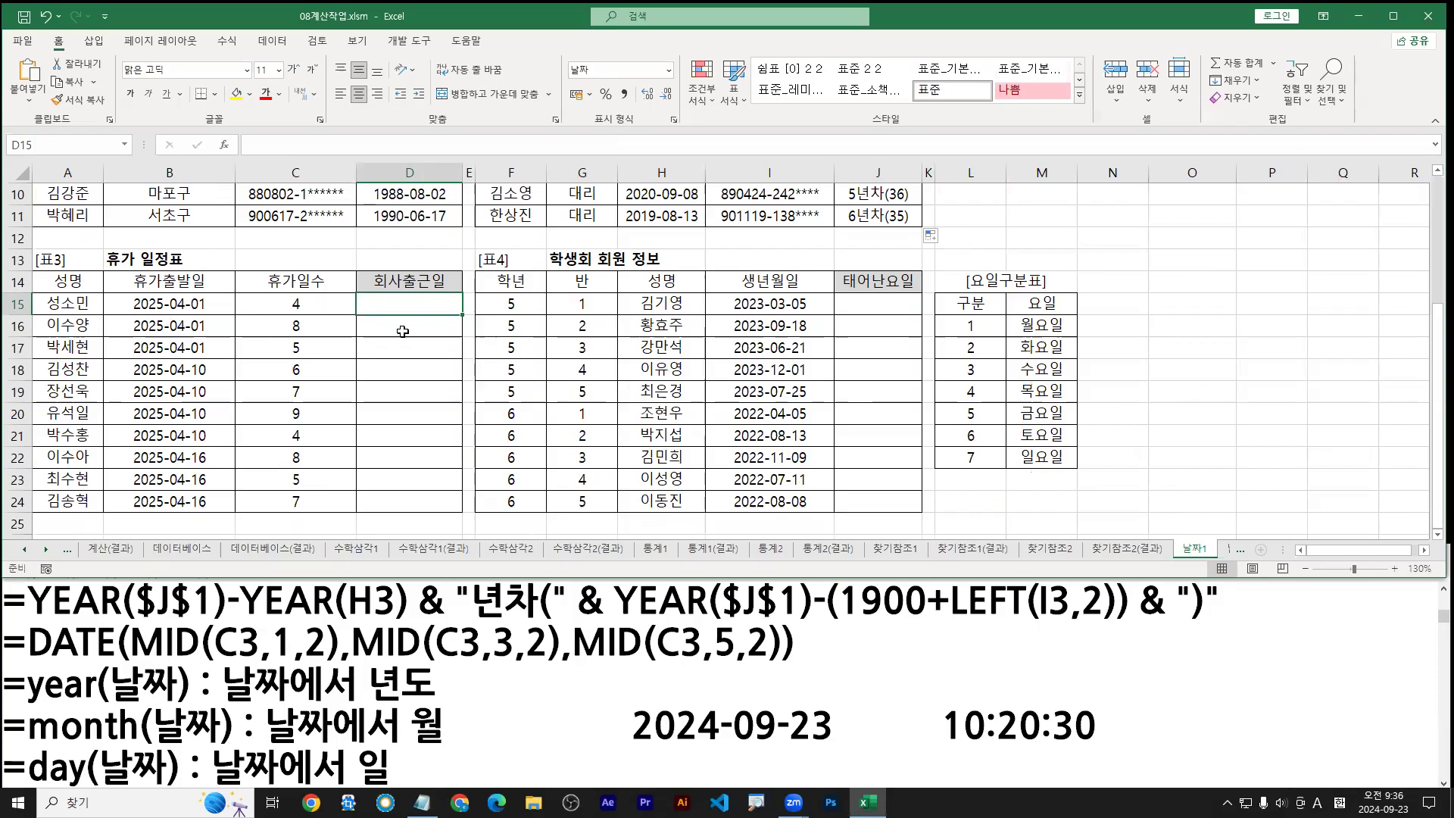
click(292, 642)
click(408, 305)
Step: Paste the copied 년차 and age formula into the Notepad notes on its own line beneath the =workday description
scroll(425, 685, down, 2)
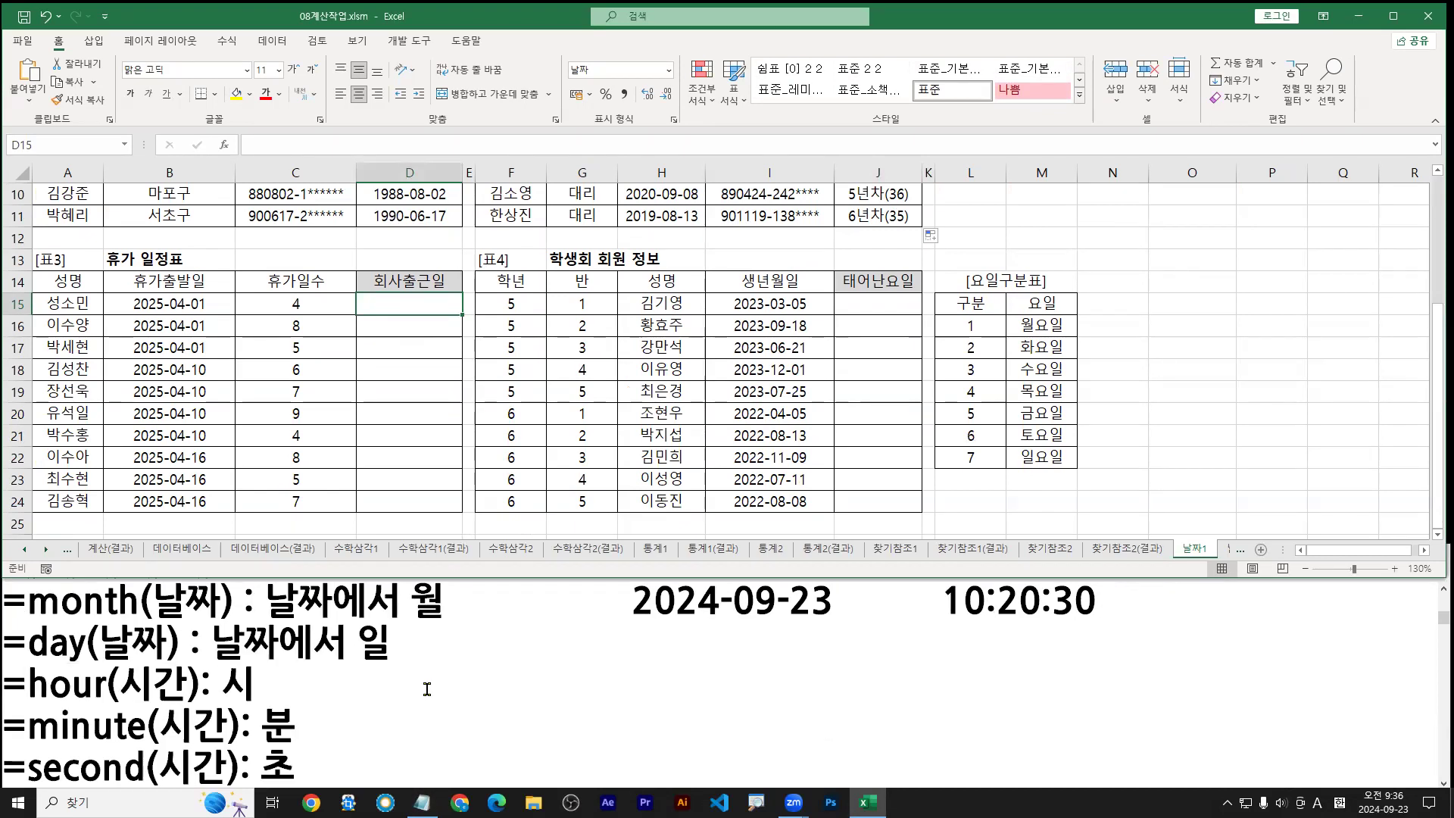
scroll(428, 689, down, 3)
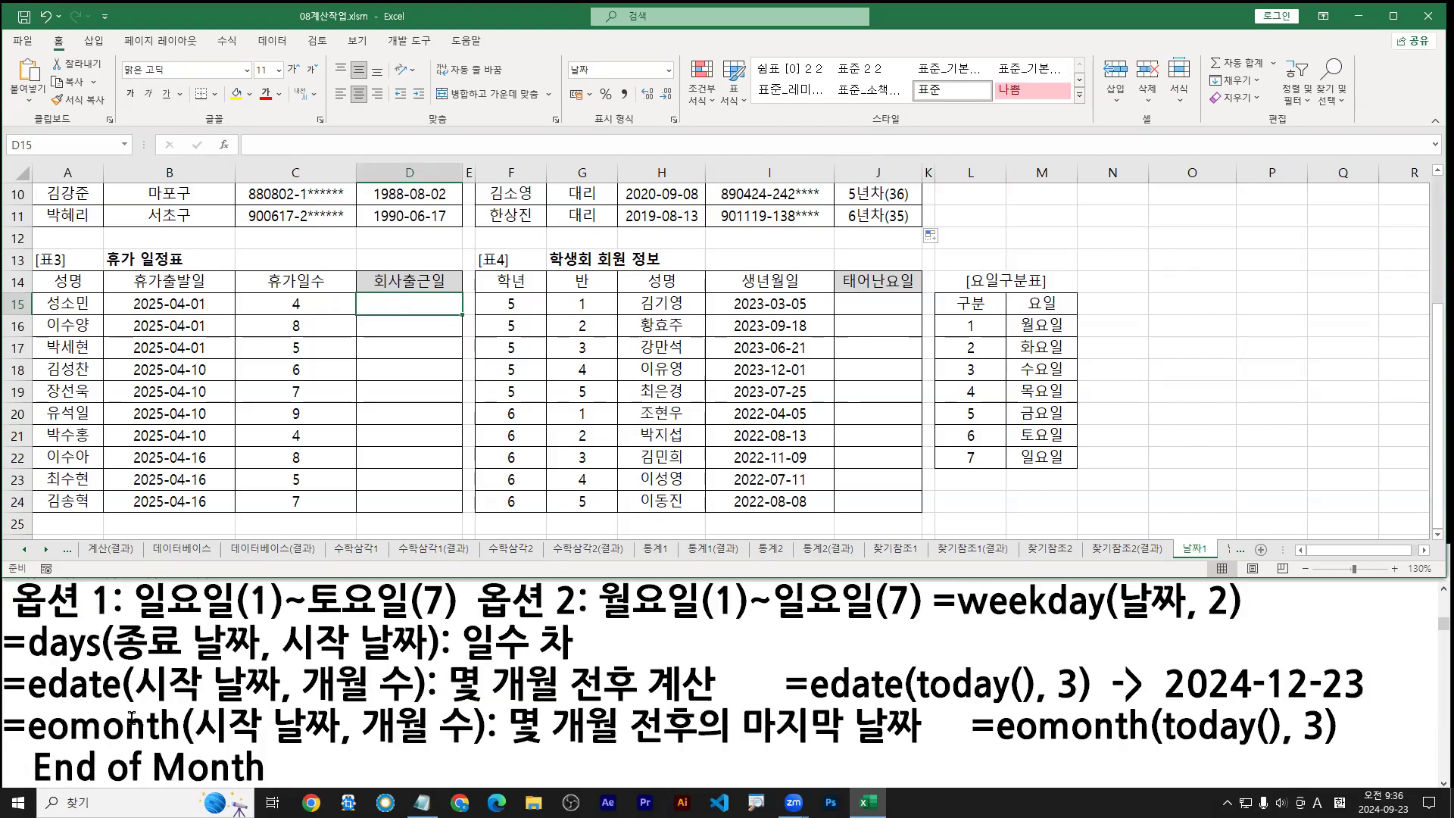
drag(150, 707, 409, 706)
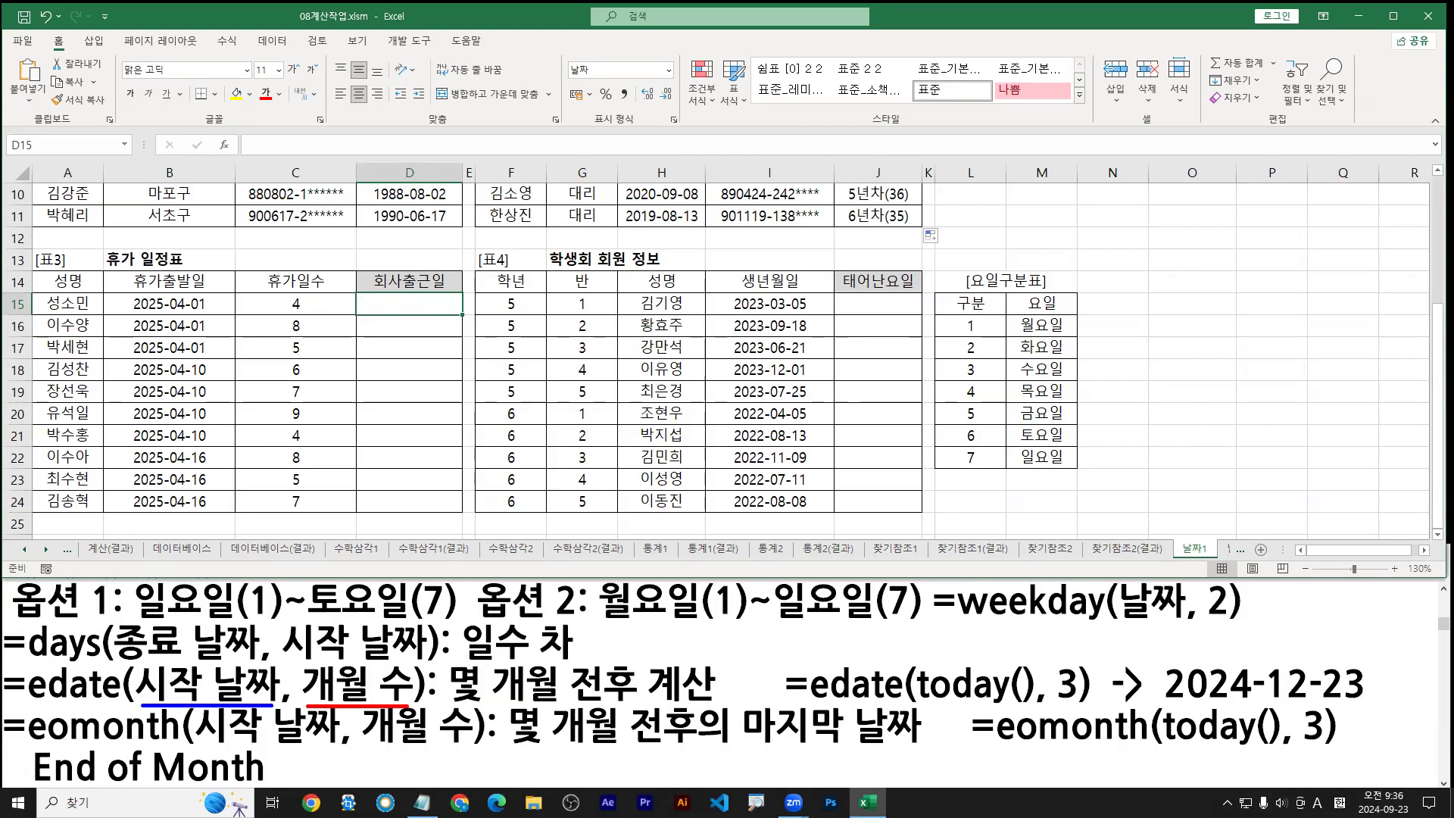
scroll(91, 708, down, 1)
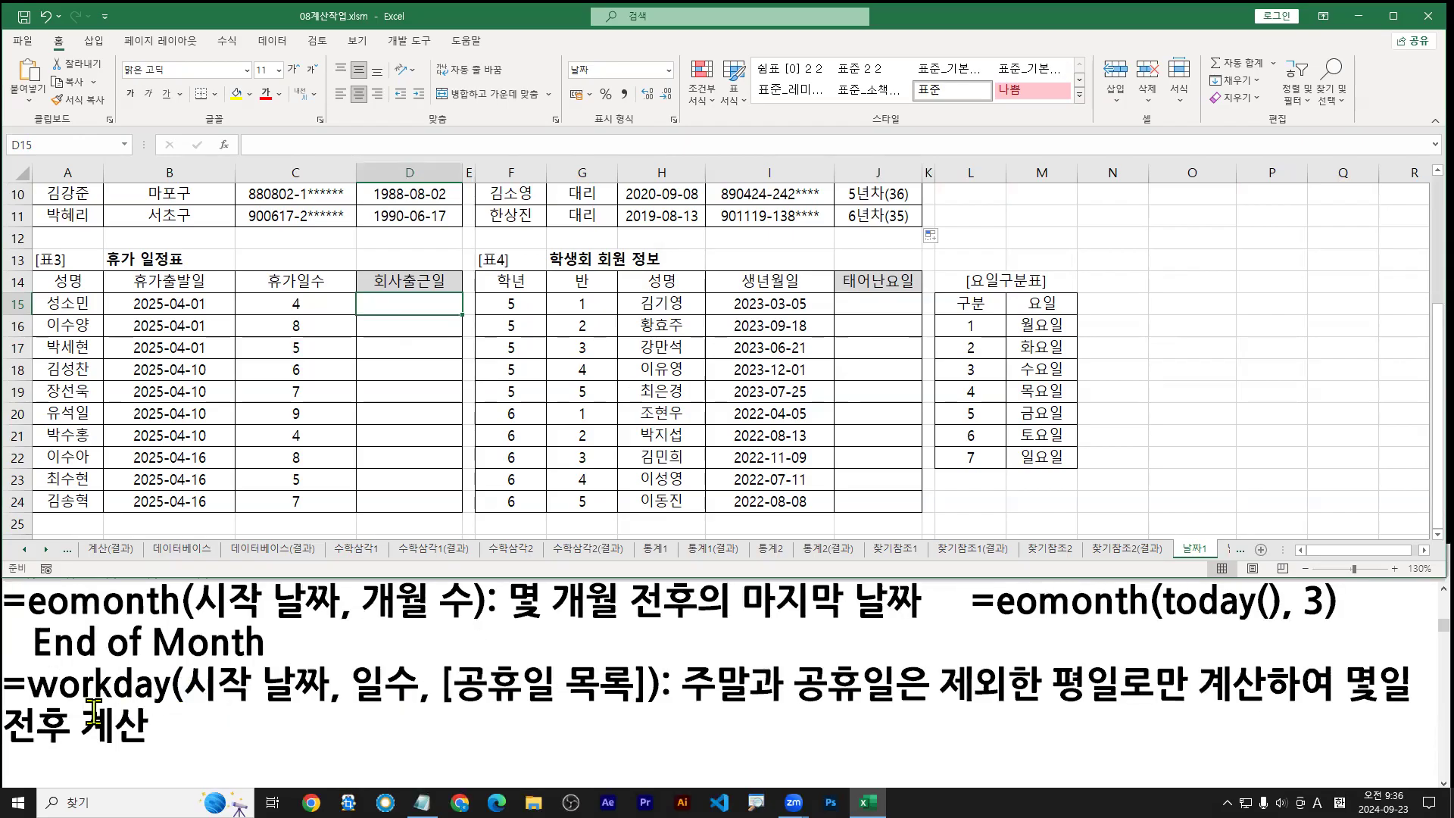
key(Down)
key(Down)
key(Down)
key(Down)
key(Up)
key(Up)
key(Down)
key(Down)
key(Down)
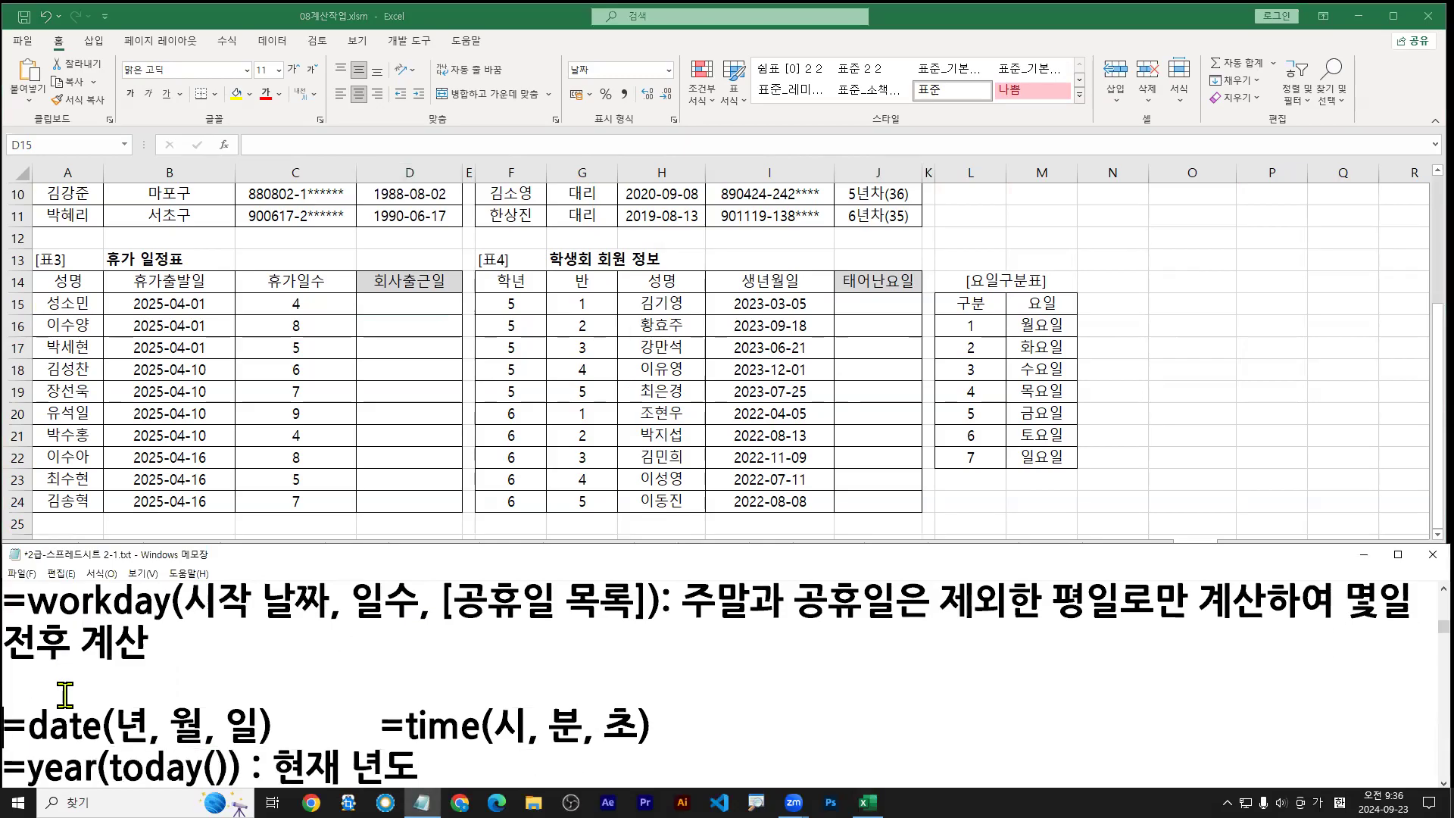
key(Up)
key(Return)
key(Up)
text(=YEAR($J$1)-YEAR(H3) & "년차(" & YEAR($J$1)-(1900+LEFT(I3,2)) & ")")
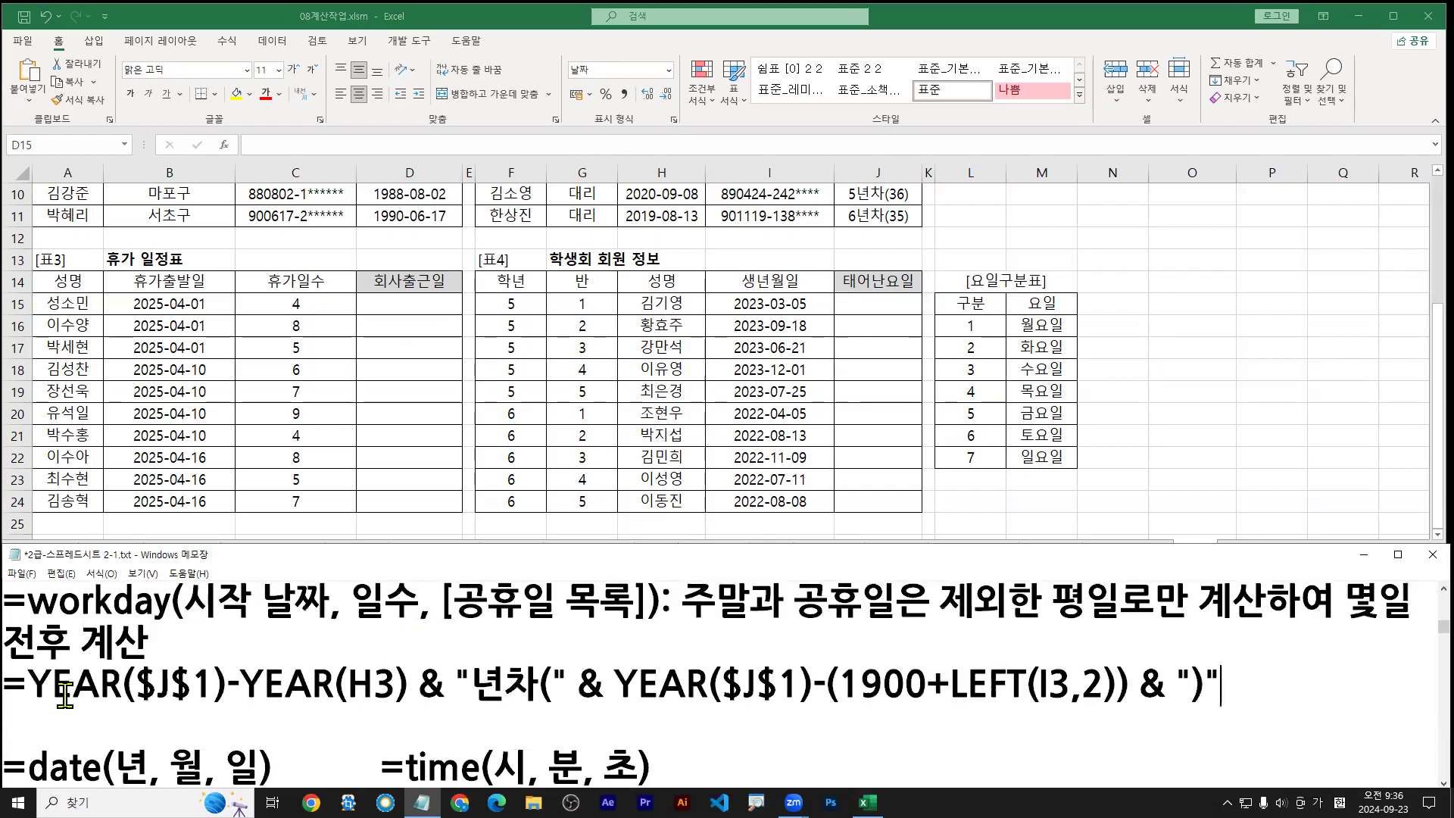
mouse_move(2, 626)
mouse_down()
mouse_move(725, 627)
mouse_move(675, 625)
mouse_up()
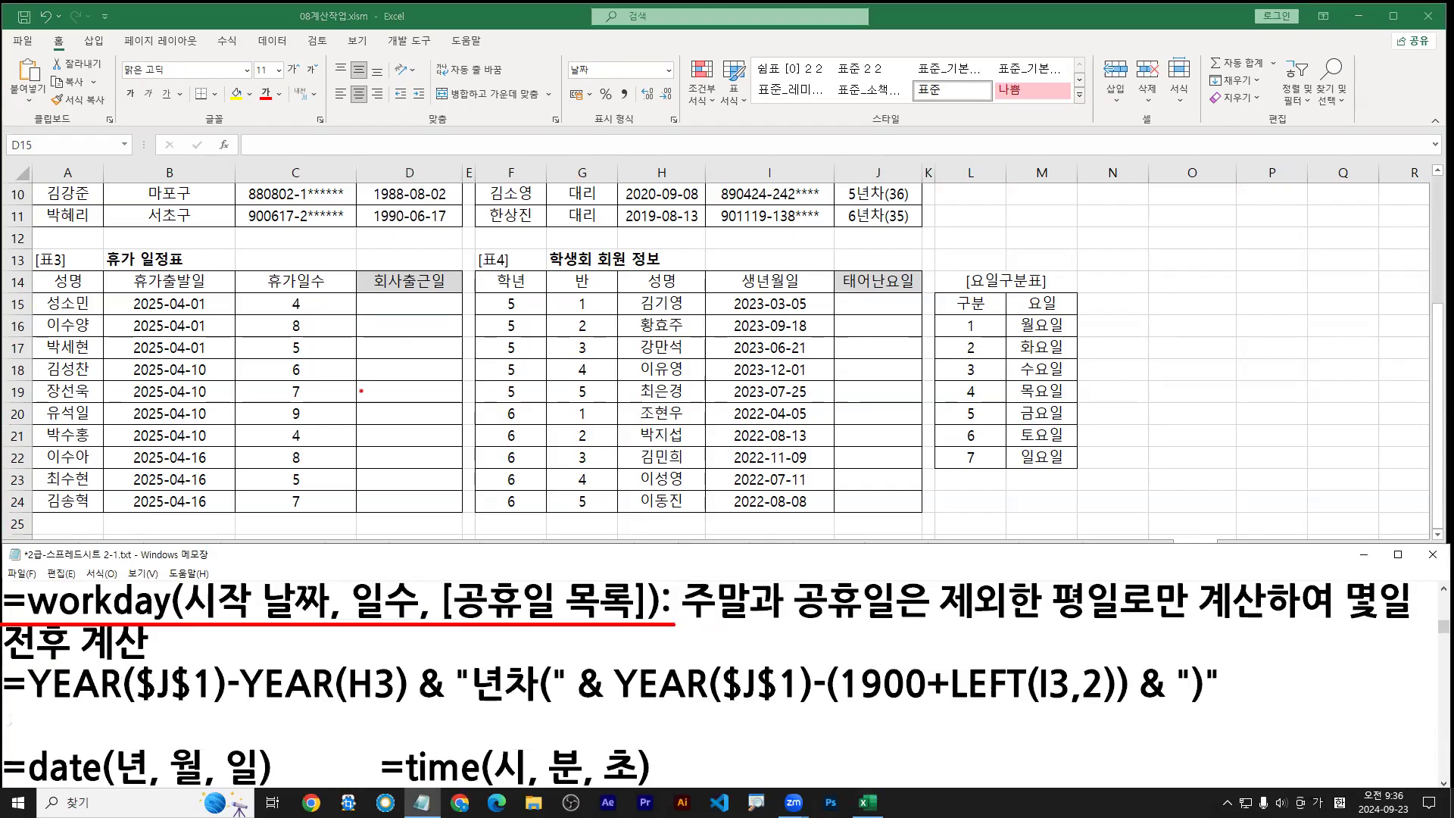
Step: Start a WORKDAY formula in D15 and open its function arguments for editing
drag(396, 306, 381, 320)
key(Escape)
click(413, 307)
text(=w)
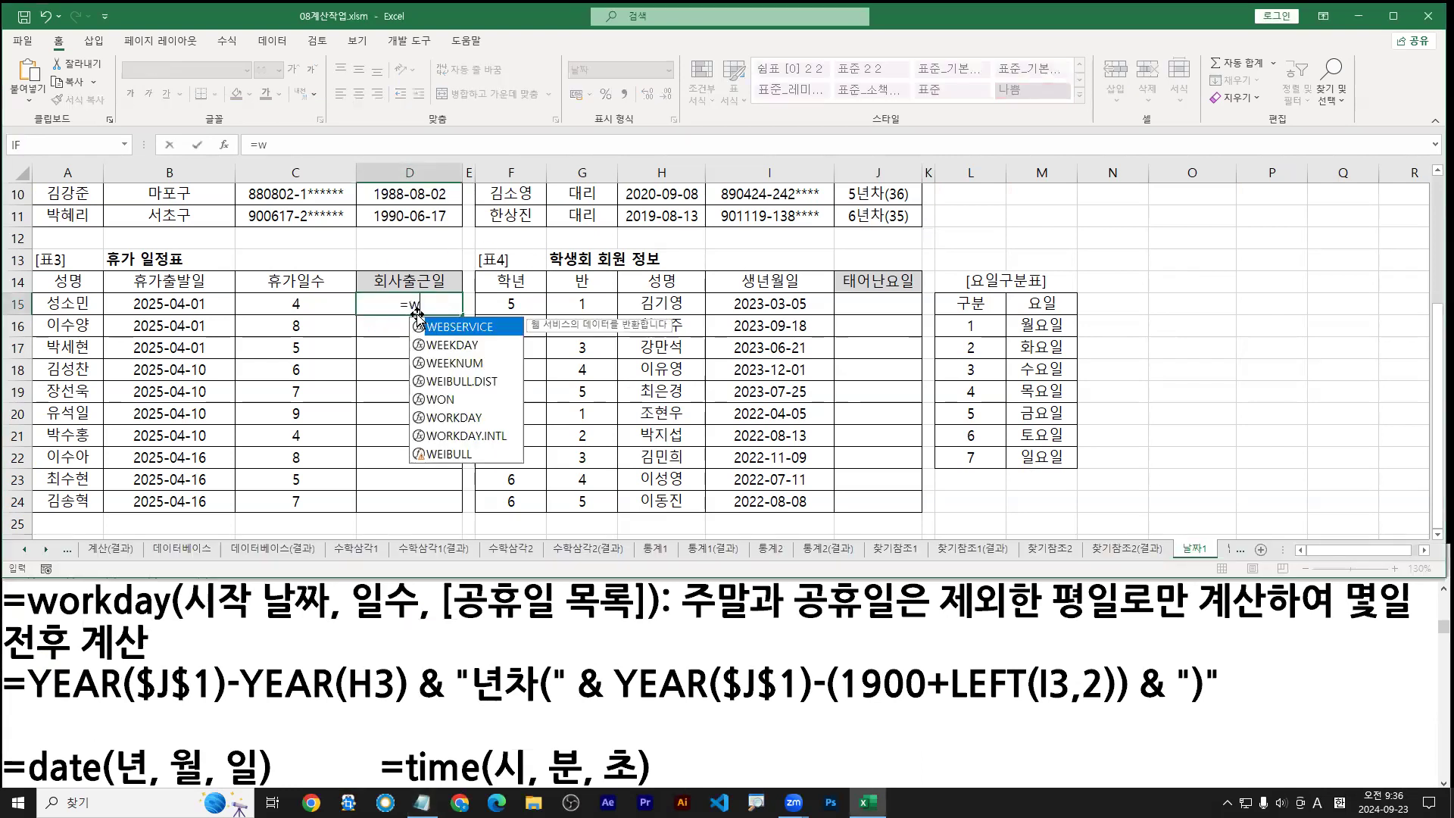
text(or)
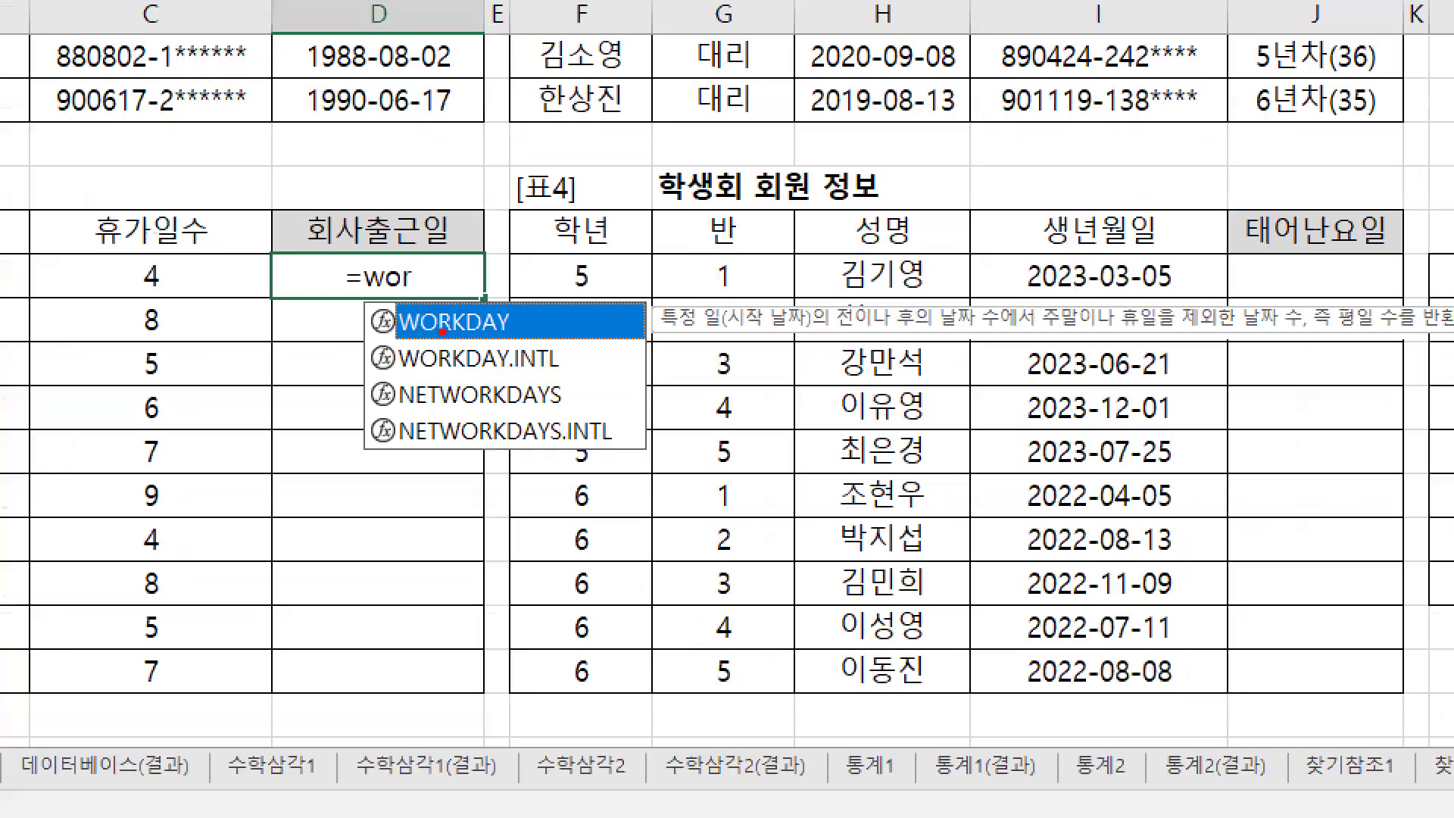
drag(437, 342, 458, 341)
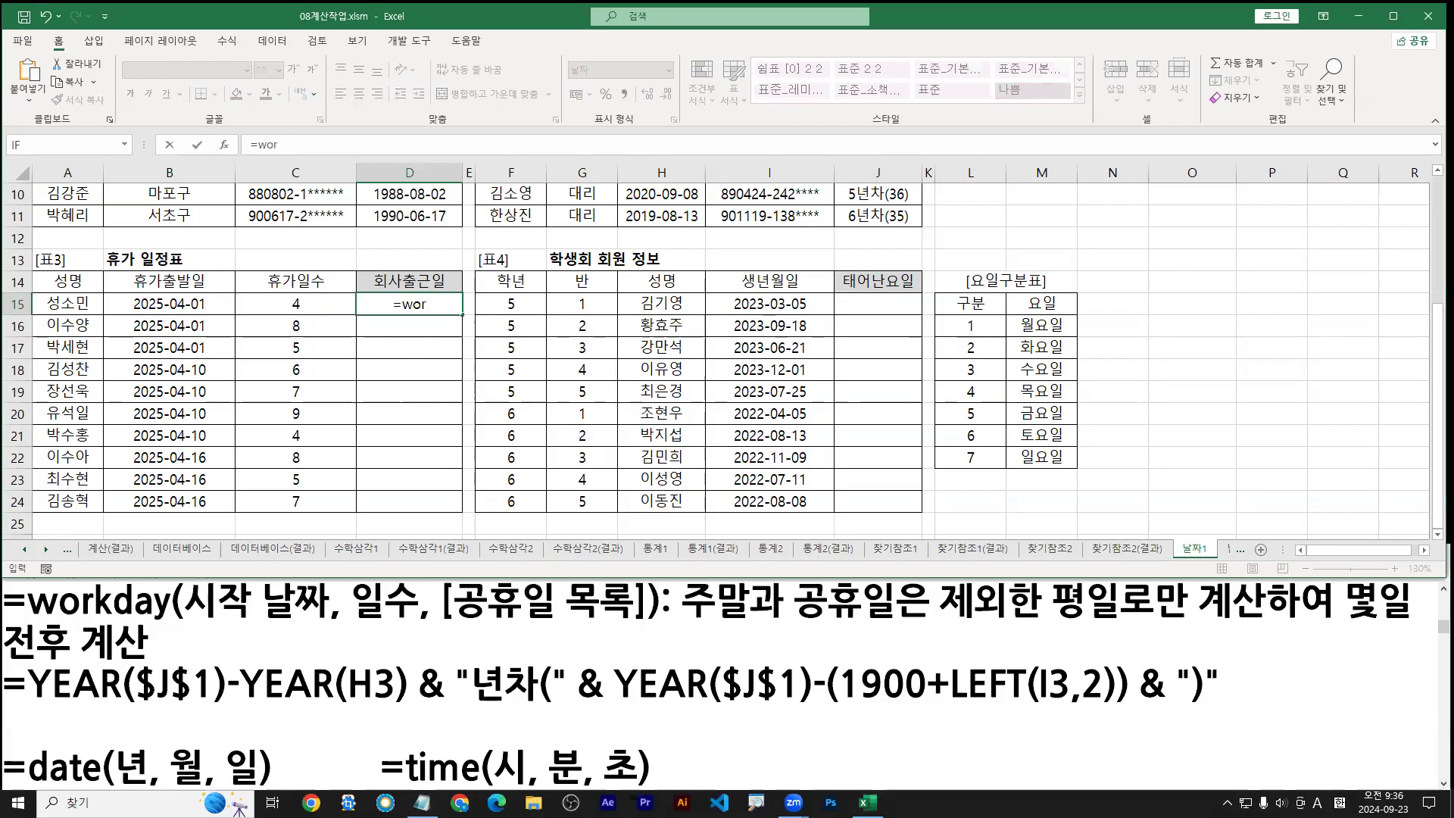
drag(4, 627, 682, 626)
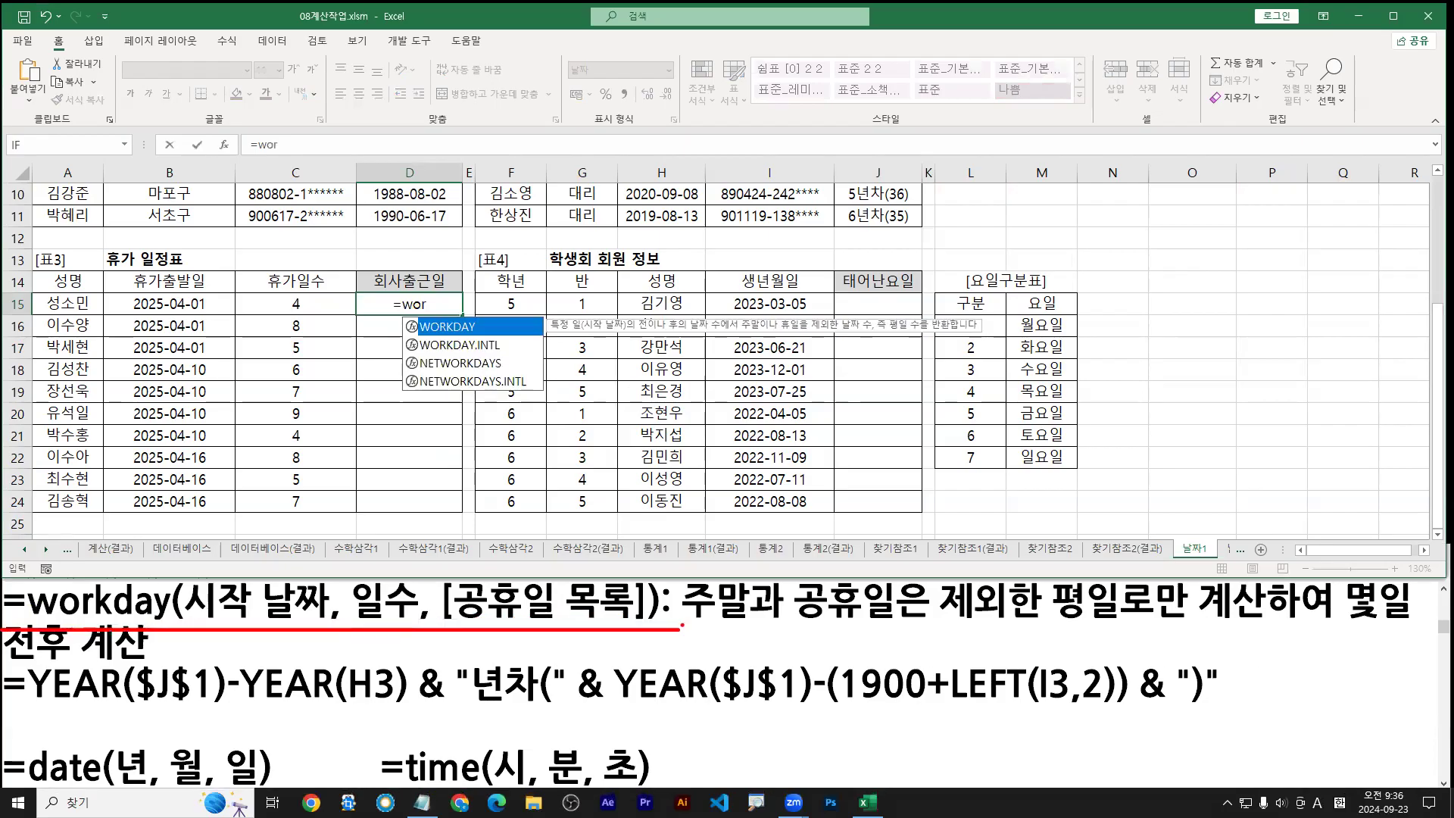
double_click(448, 326)
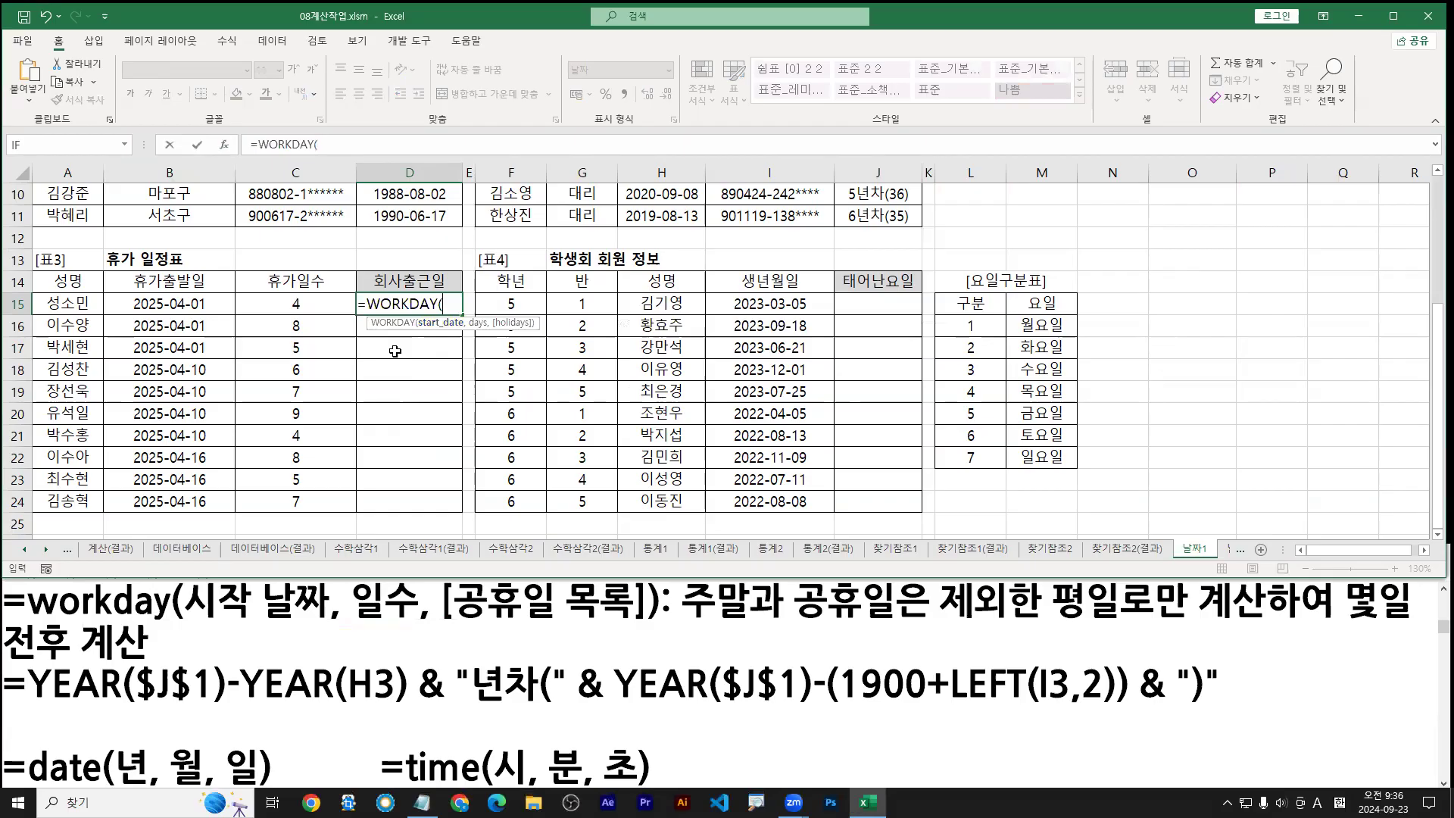
click(223, 143)
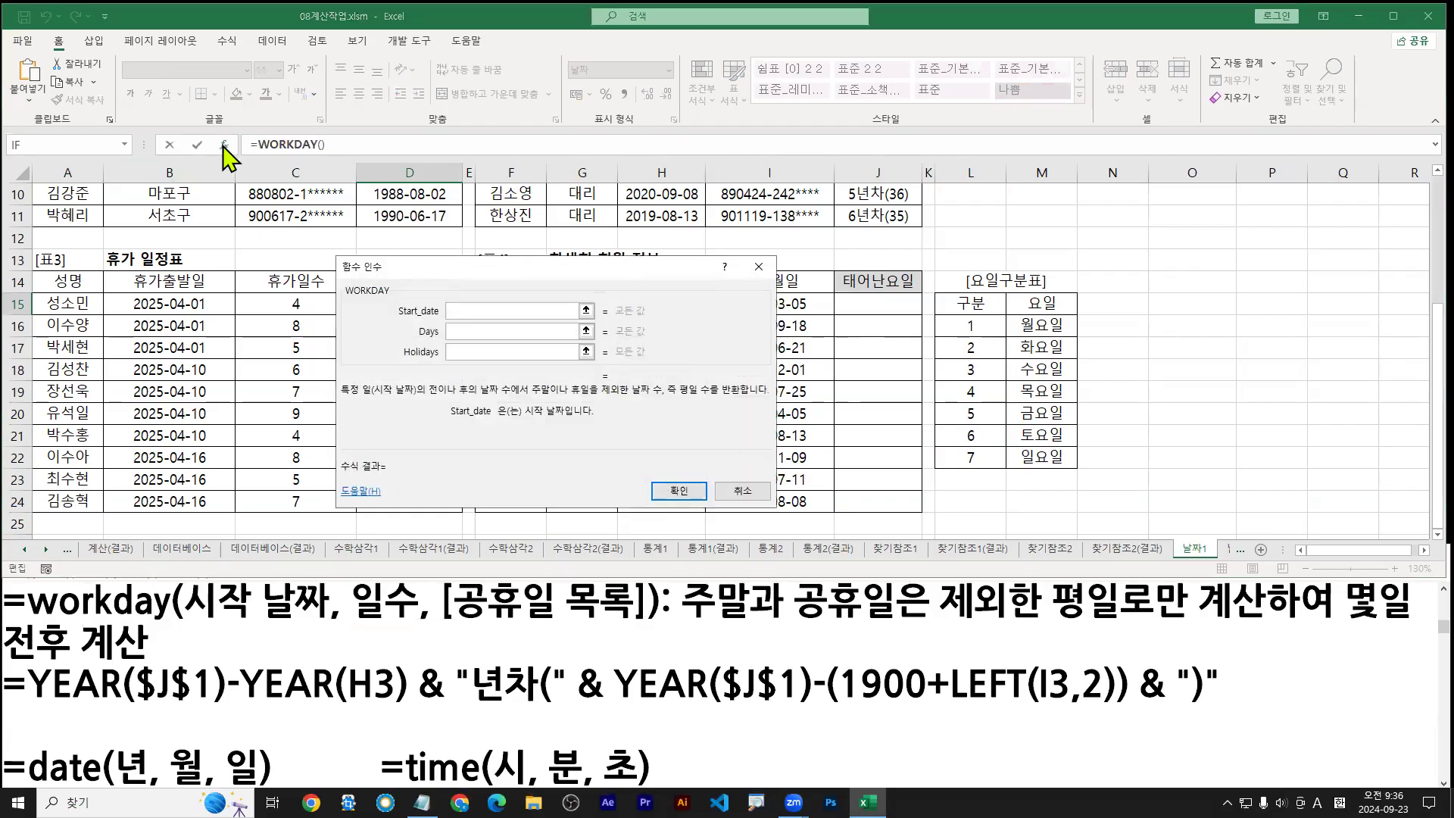
Step: Set the WORKDAY Start_date argument to B15 and the Days argument to C15
drag(452, 278, 465, 345)
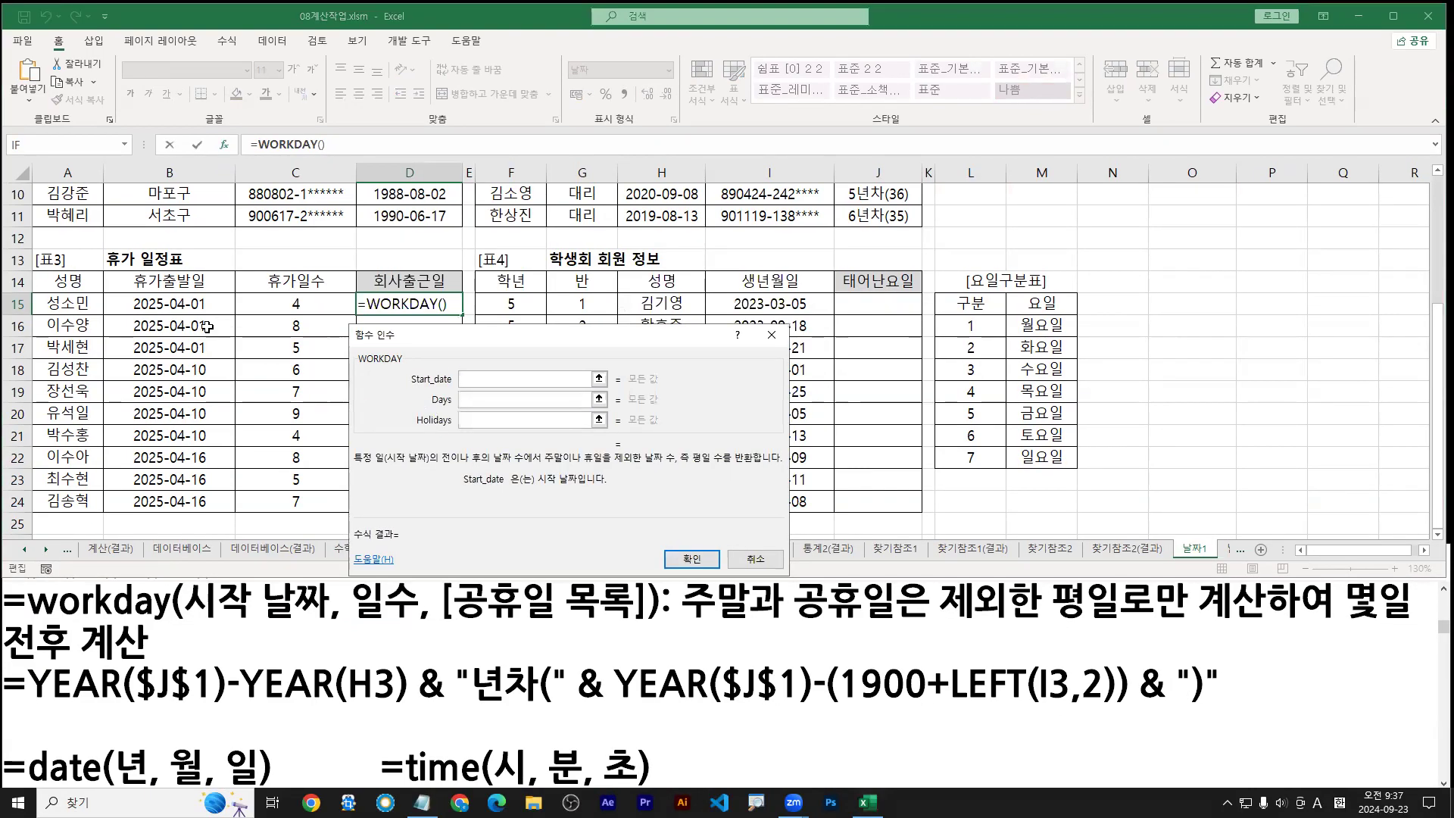
click(339, 304)
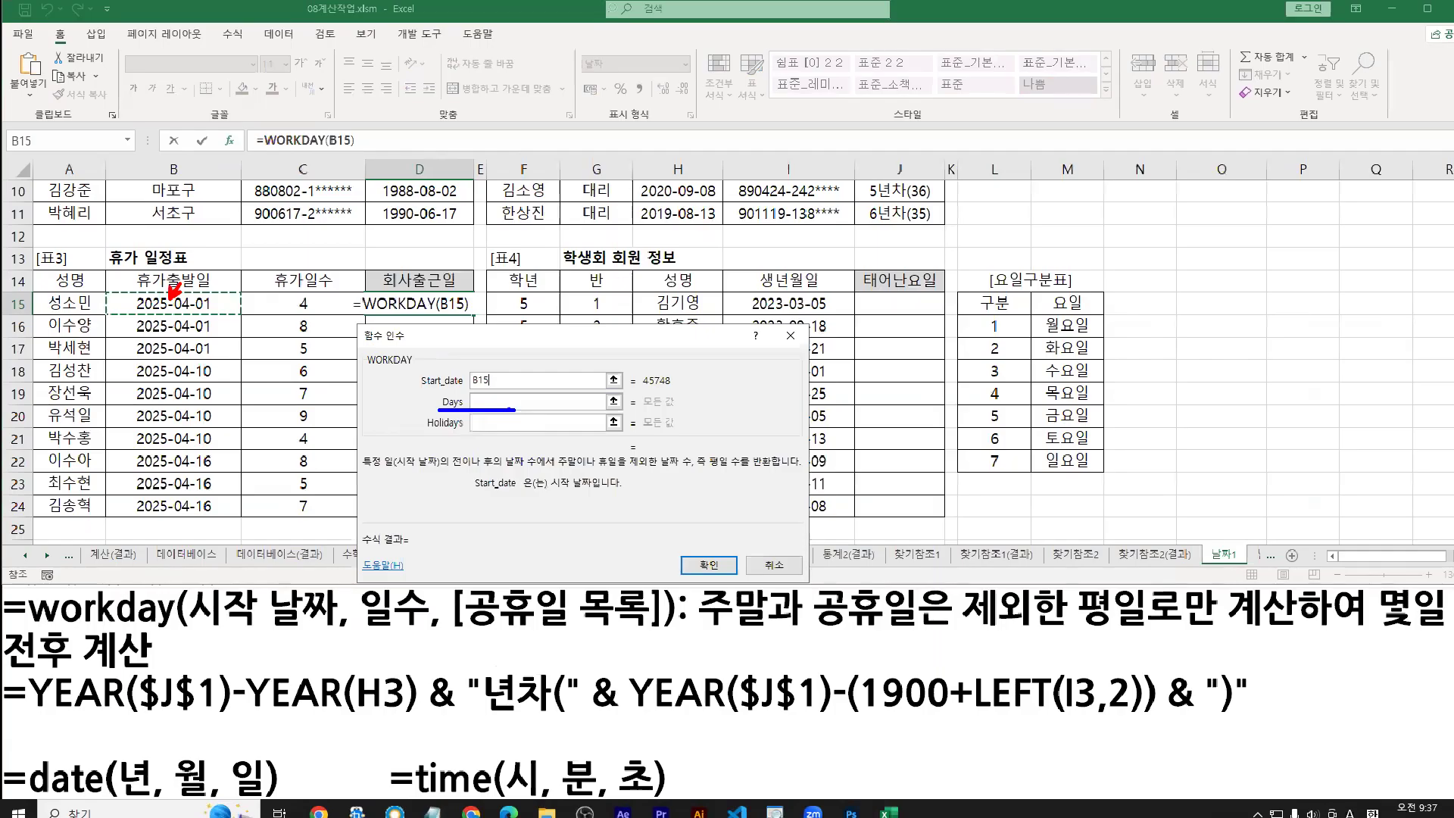
click(857, 505)
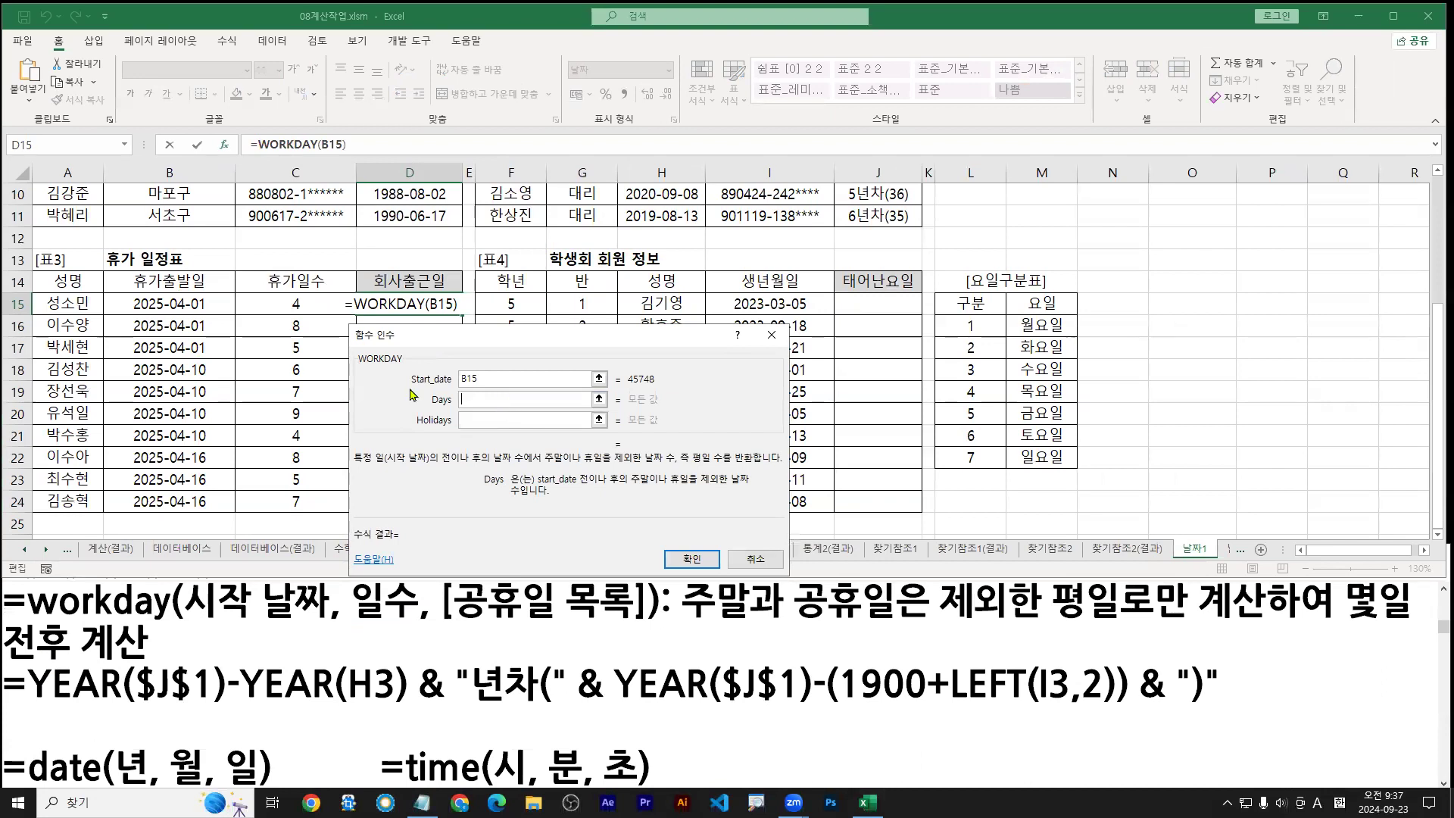
click(302, 307)
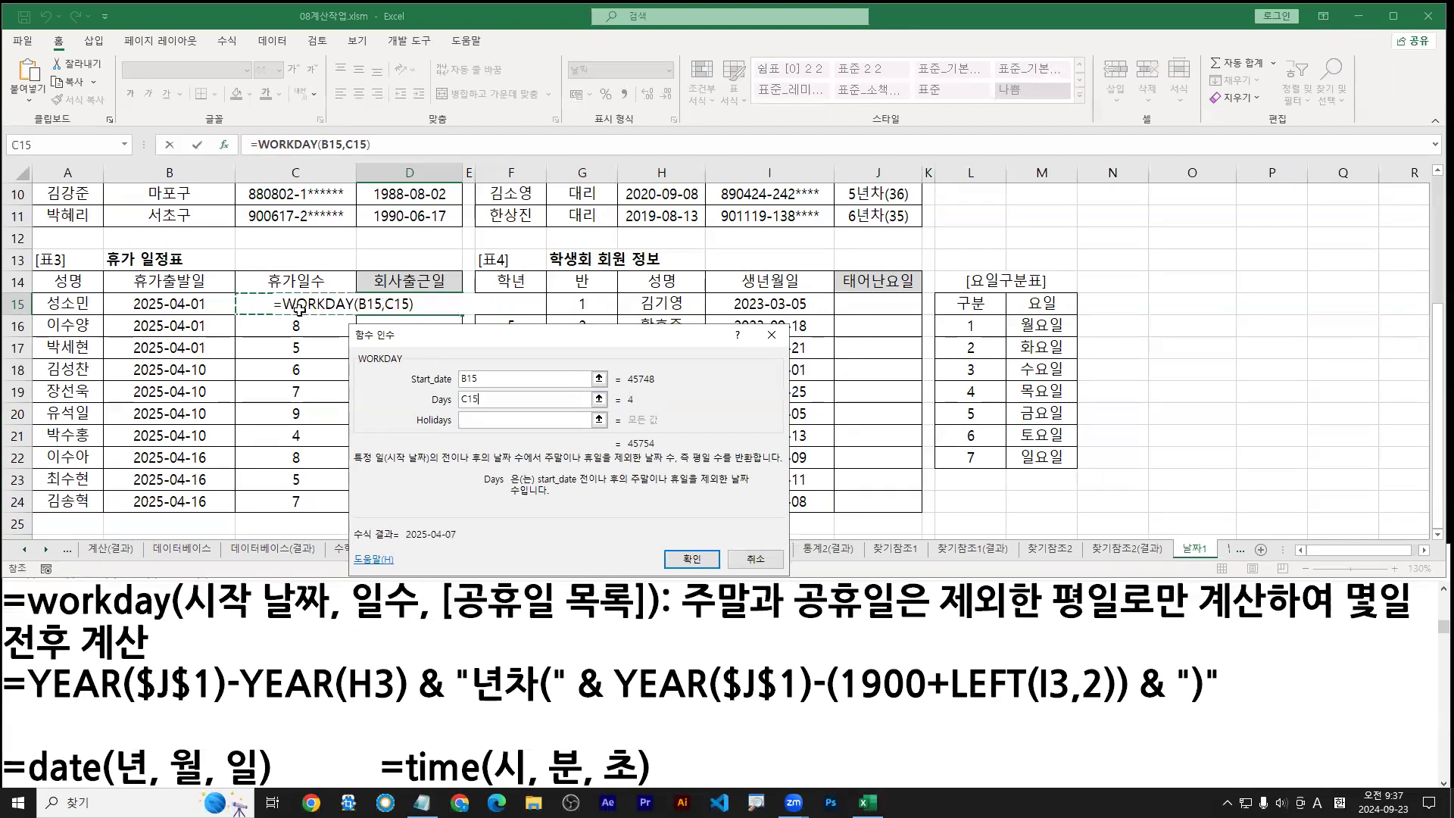
drag(353, 627, 406, 627)
drag(288, 272, 265, 297)
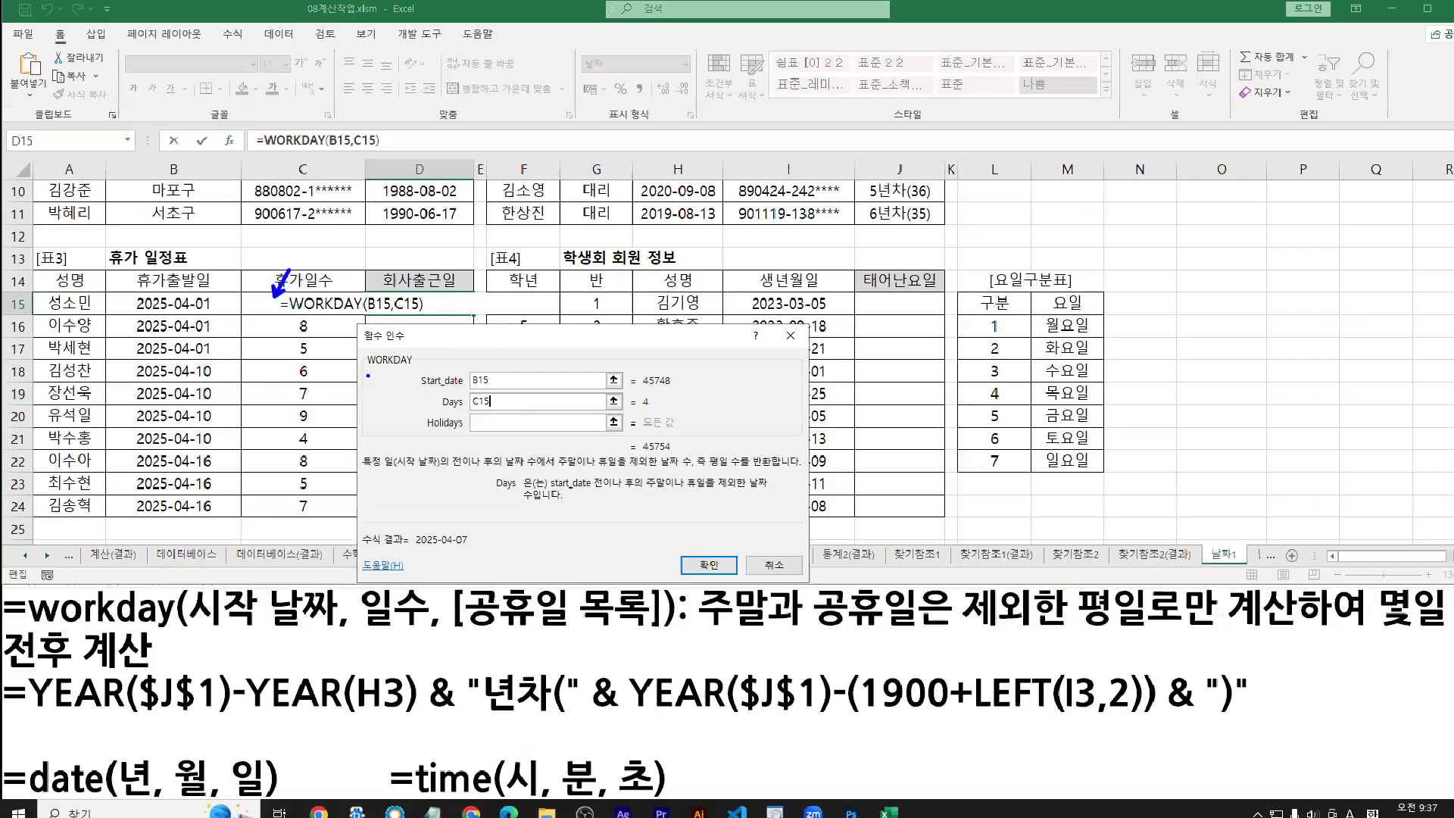
click(909, 523)
drag(405, 421, 370, 452)
drag(550, 560, 1024, 560)
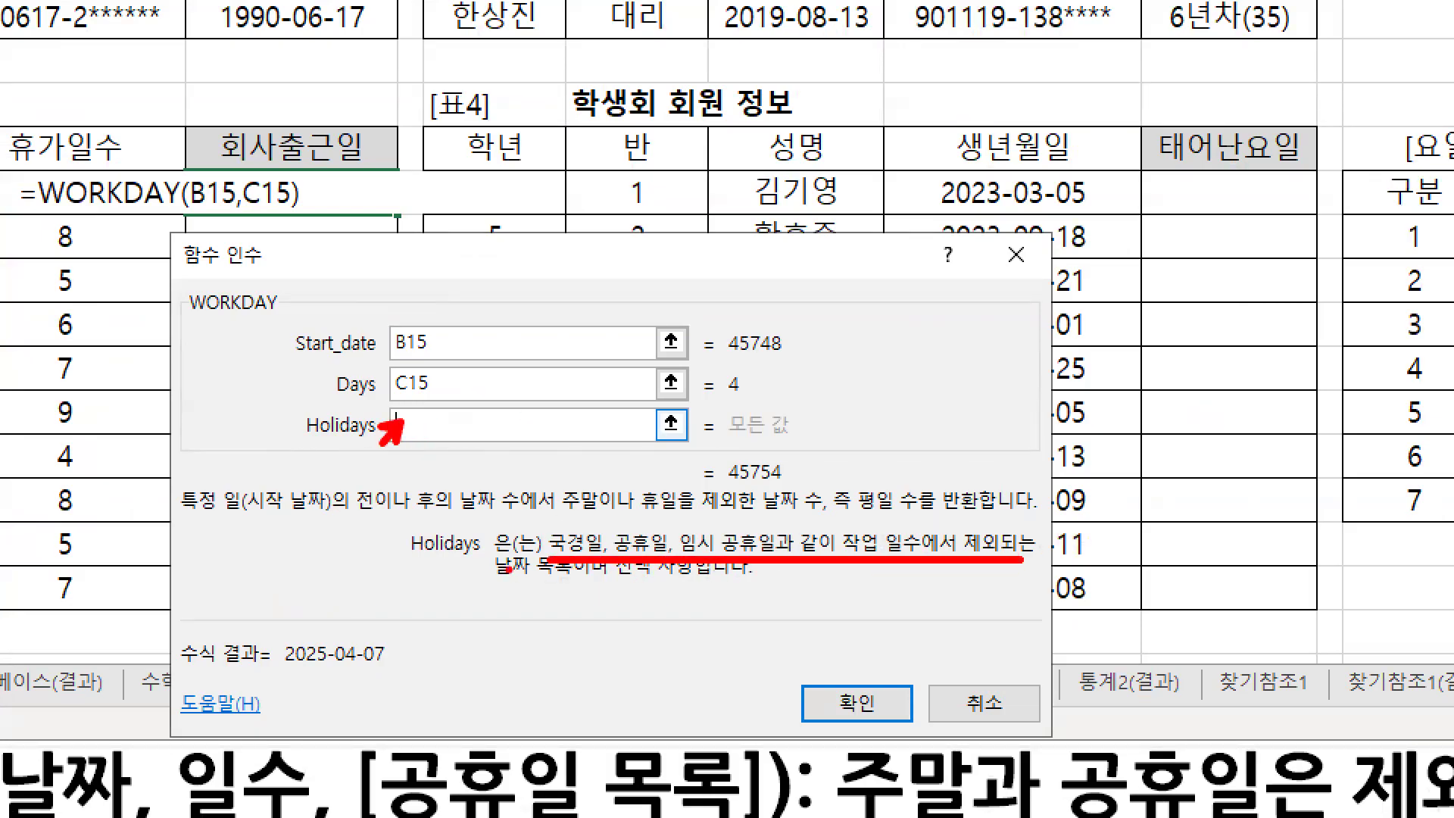
drag(489, 581, 582, 585)
key(Escape)
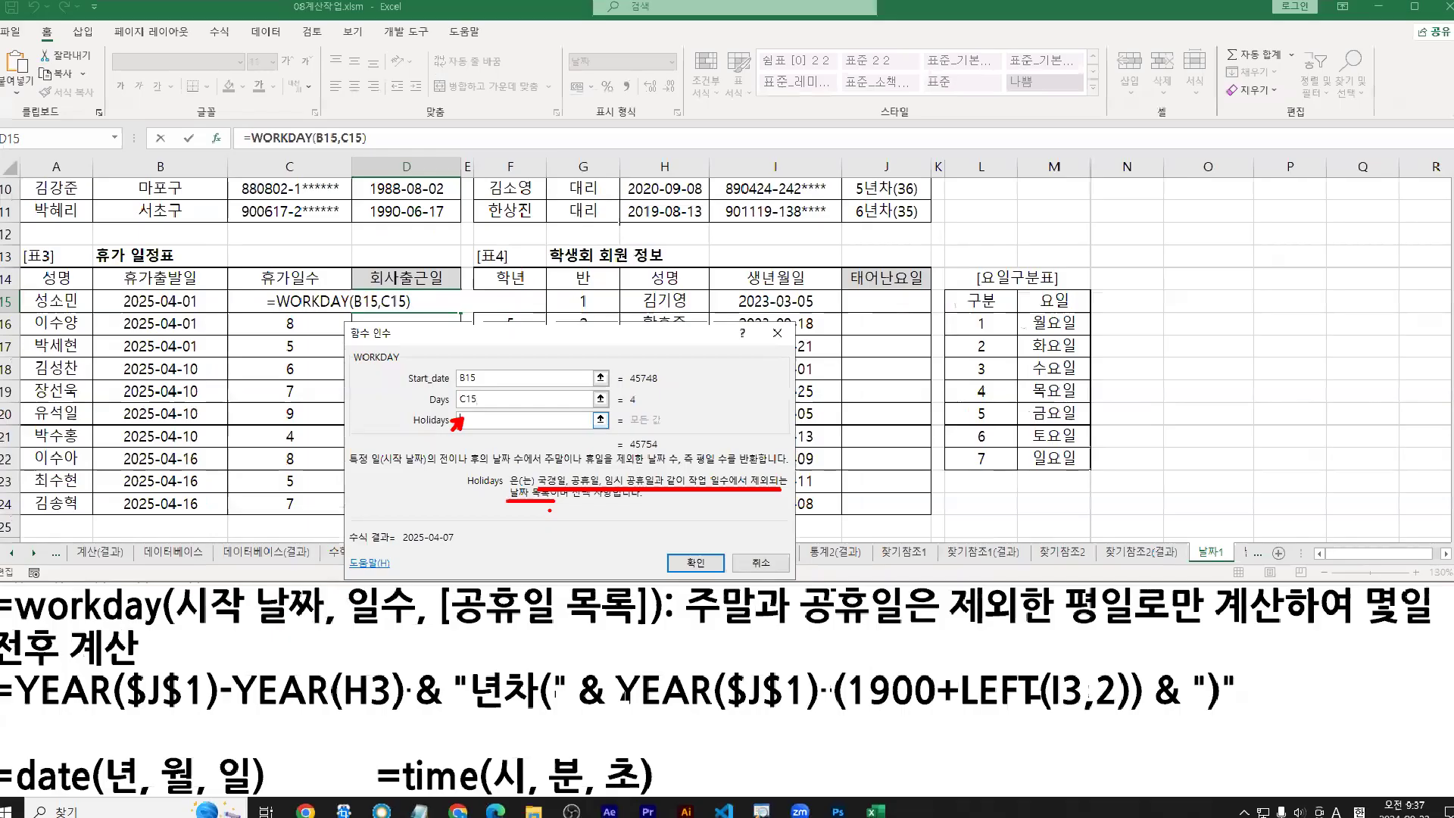
Step: Try the absolute range $I$15:$I$17 as the WORKDAY Holidays argument and clear it again
drag(627, 331, 1157, 316)
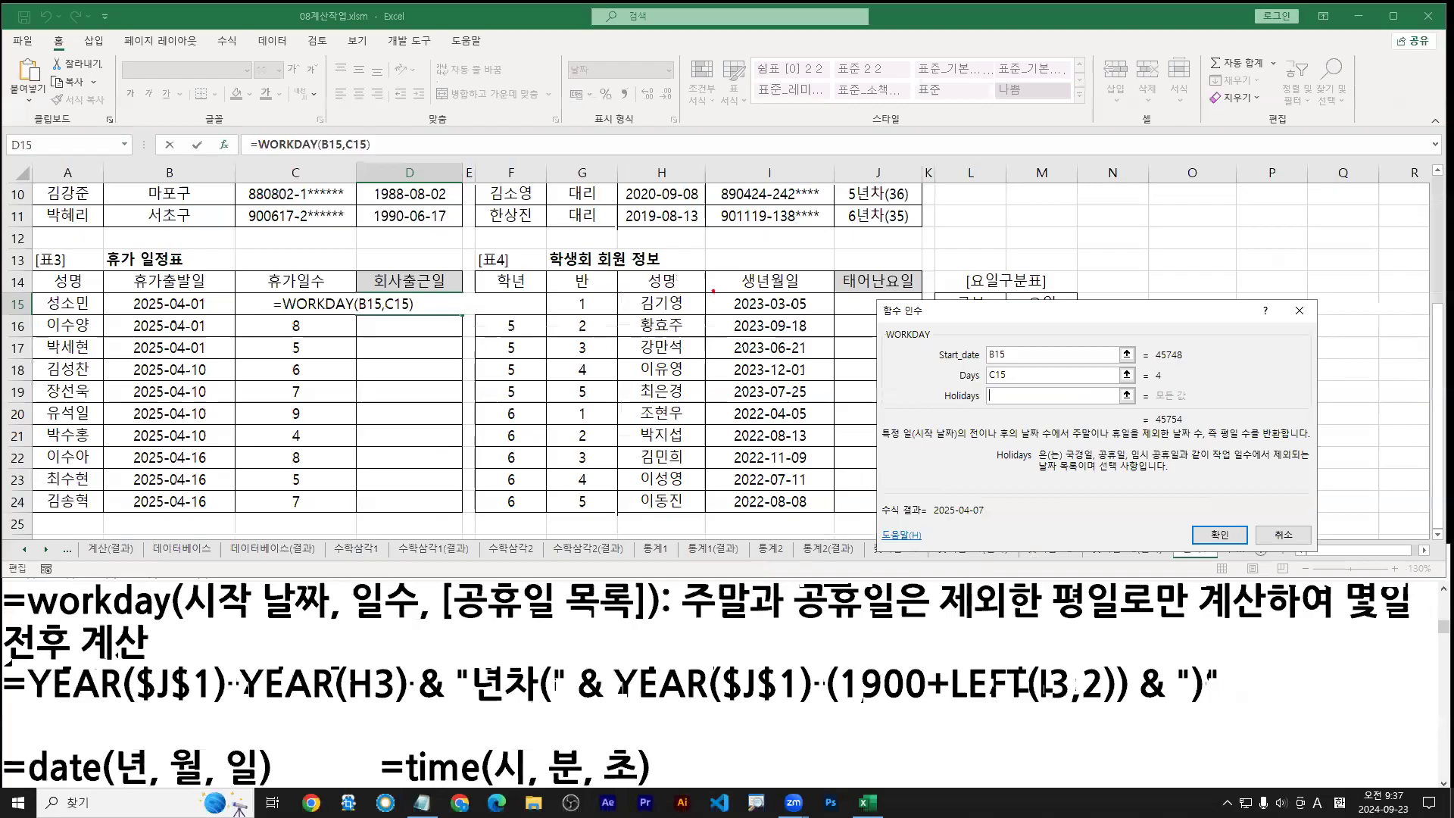
drag(706, 290, 833, 357)
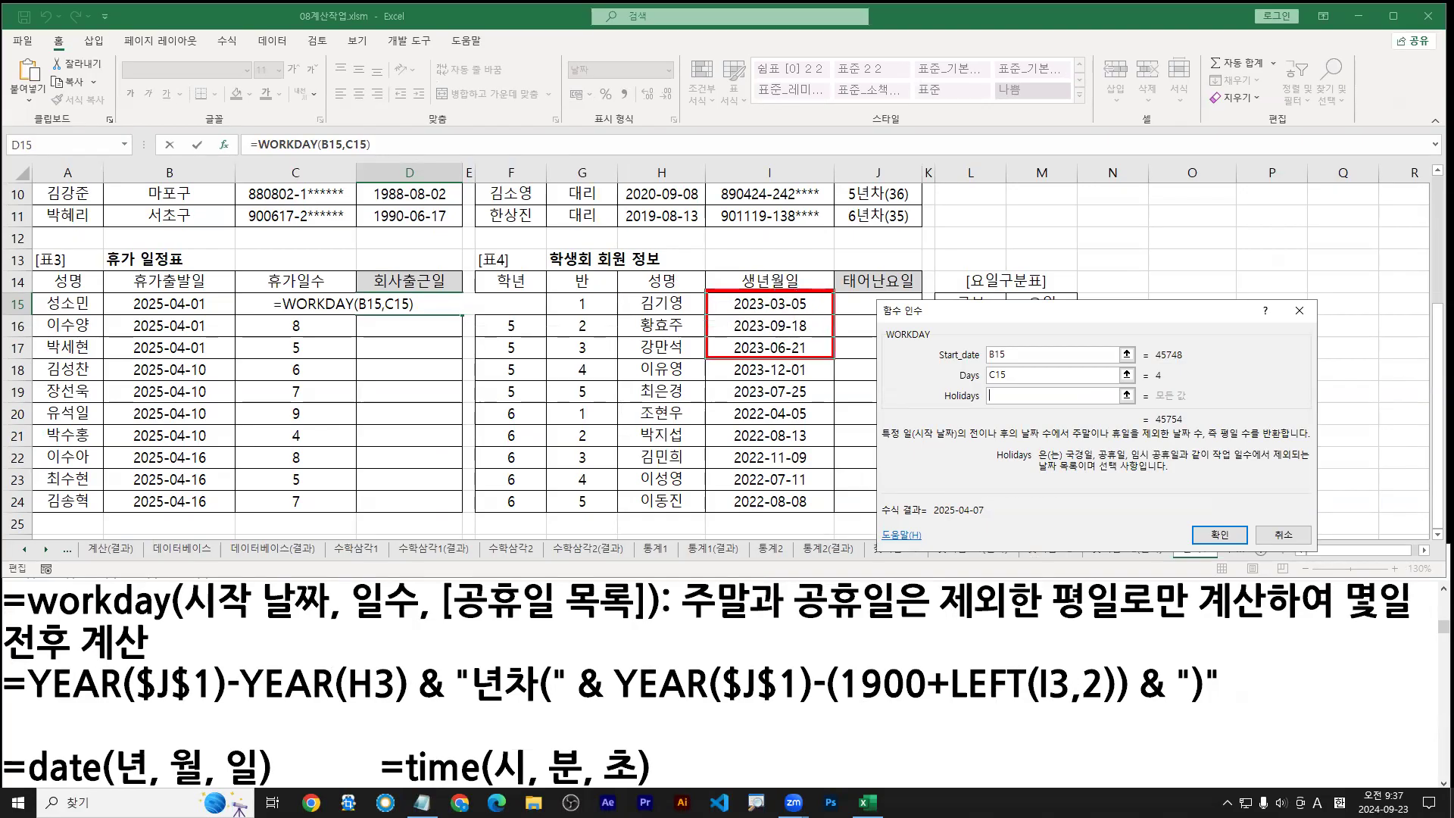
key(Escape)
drag(787, 305, 811, 353)
key(F4)
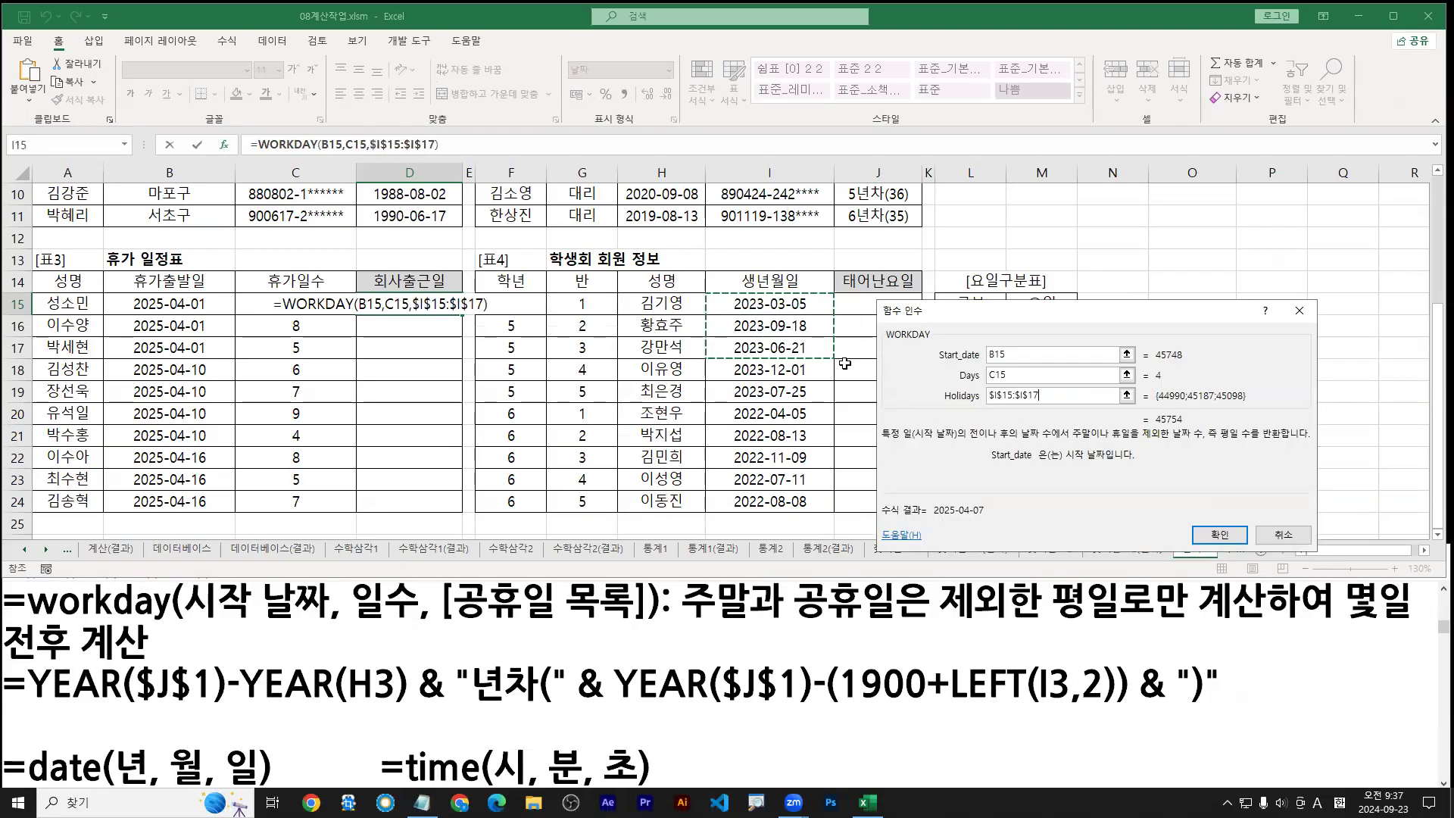
drag(706, 294, 836, 361)
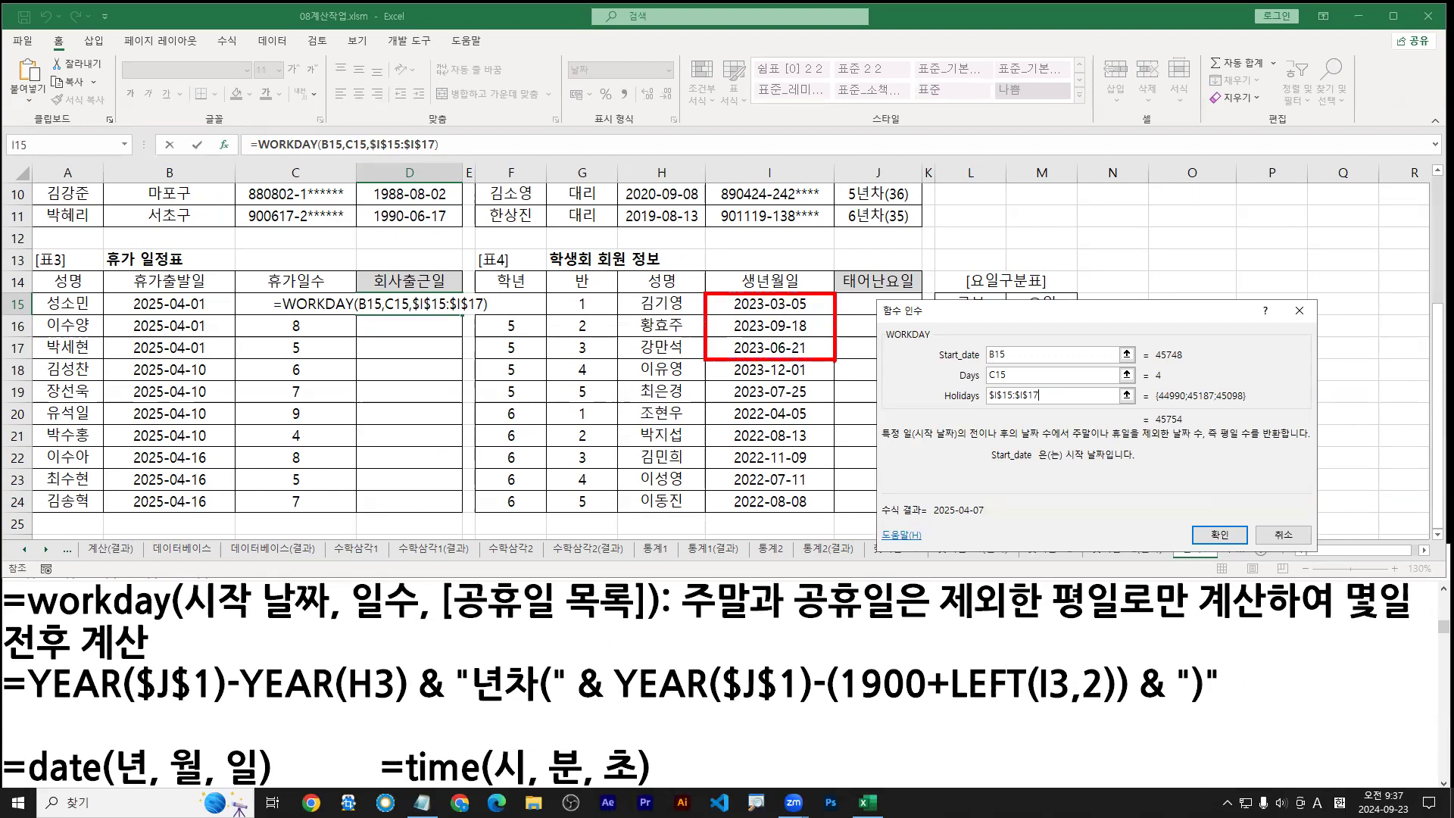
key(Escape)
drag(1049, 395, 856, 376)
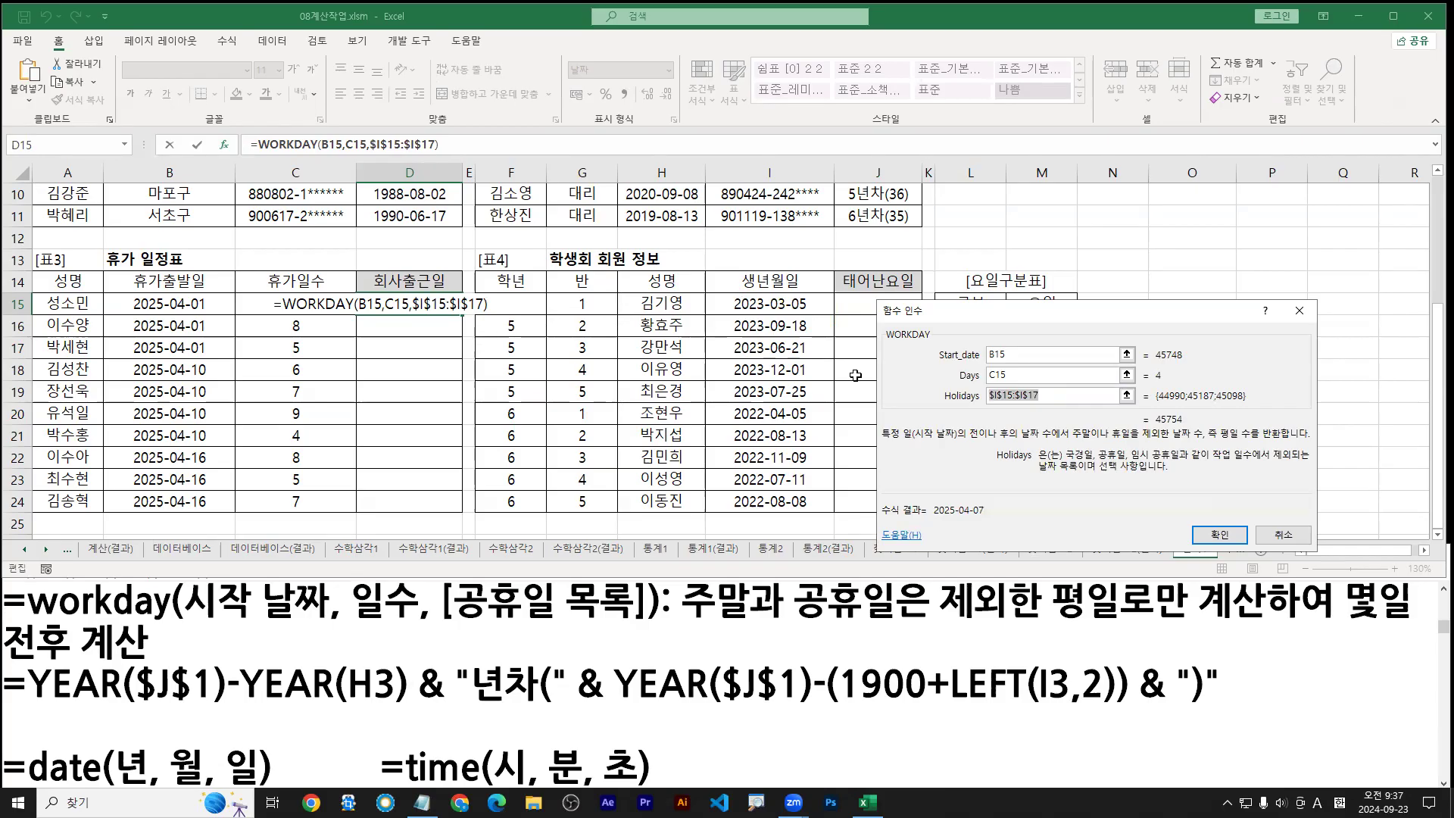
key(Delete)
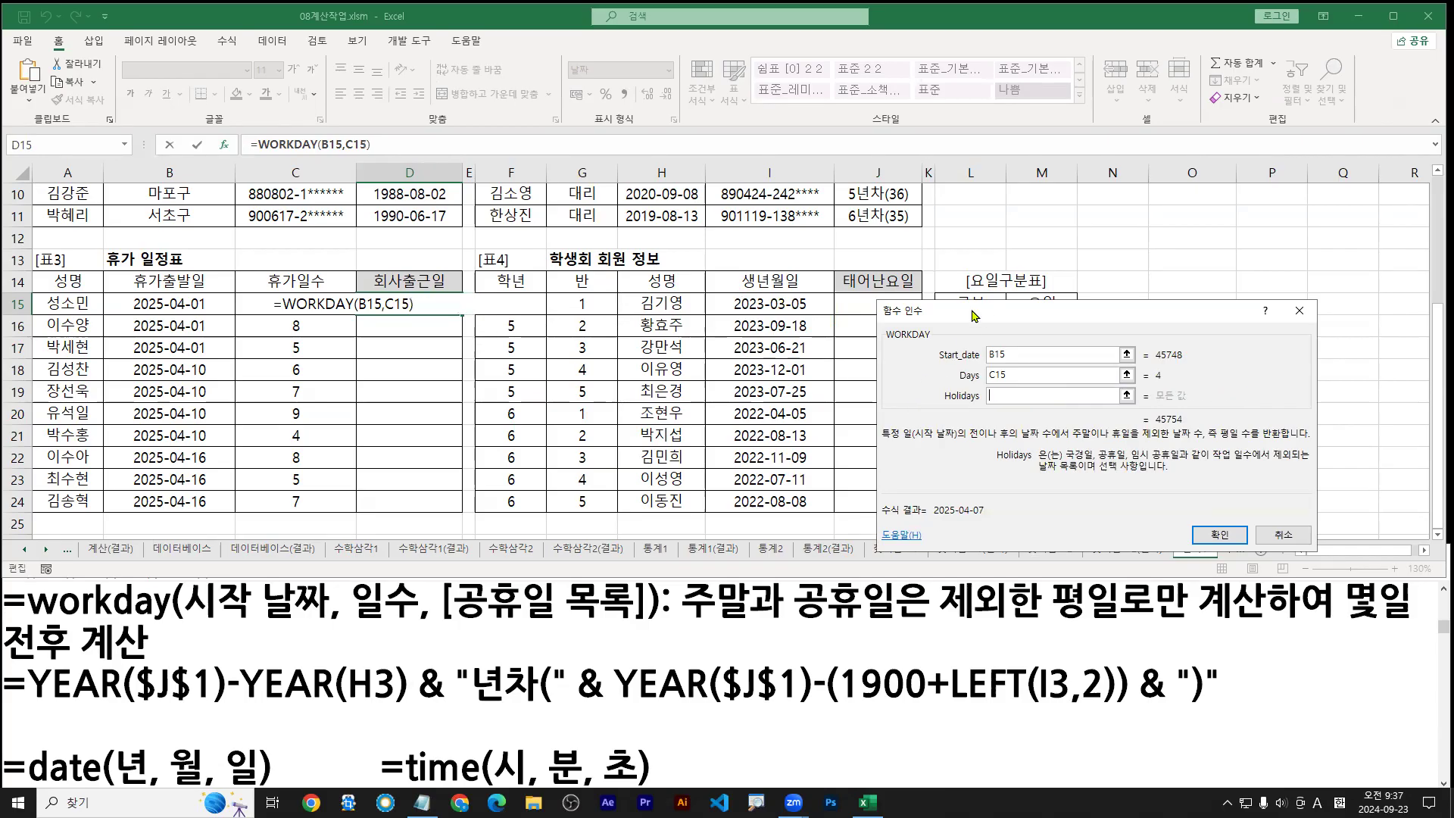
Step: Confirm the D15 formula without a Holidays argument and fill it down the 회사출근일 column to D24
drag(979, 315, 452, 350)
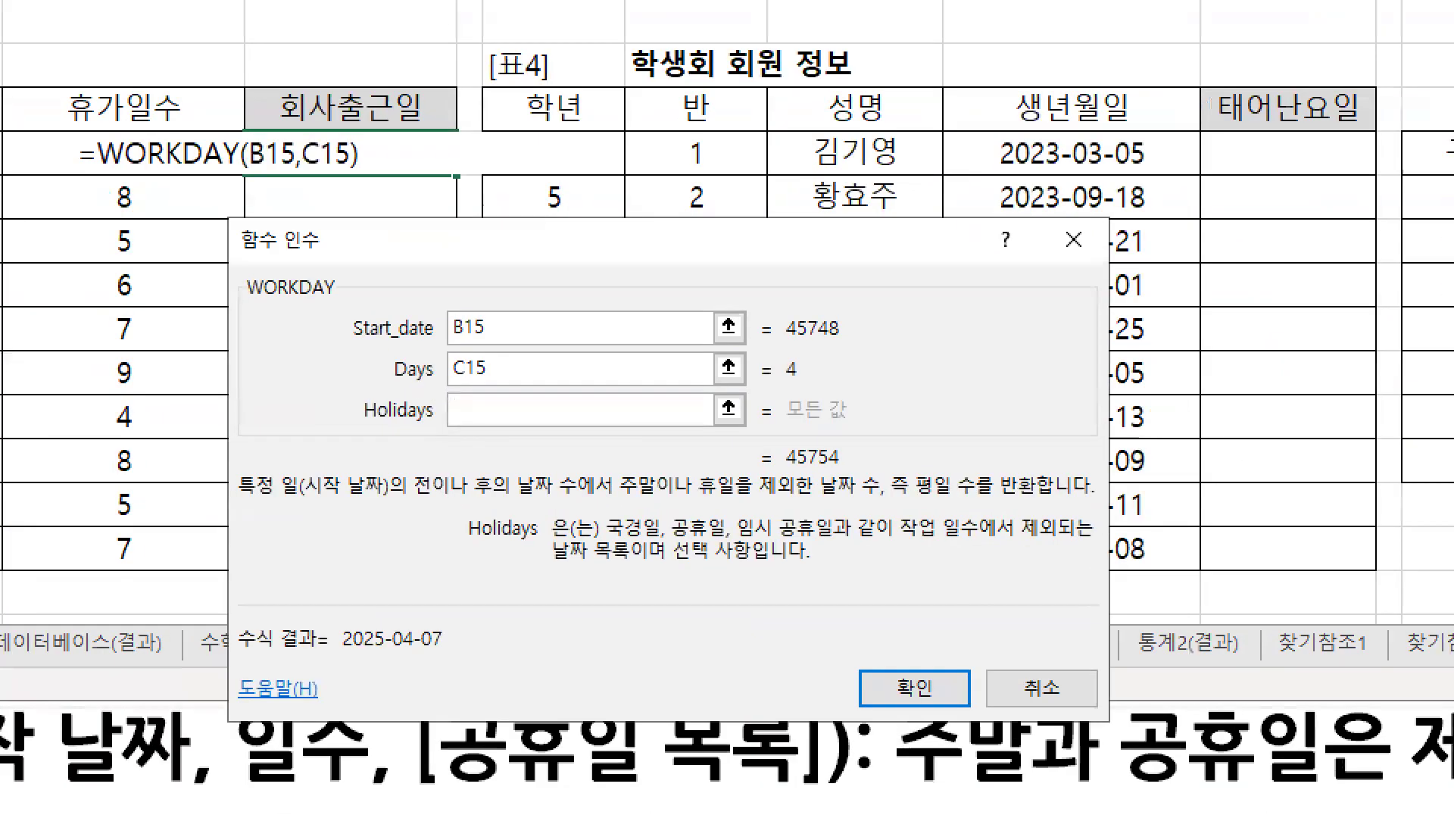
drag(374, 429, 503, 422)
drag(672, 568, 757, 568)
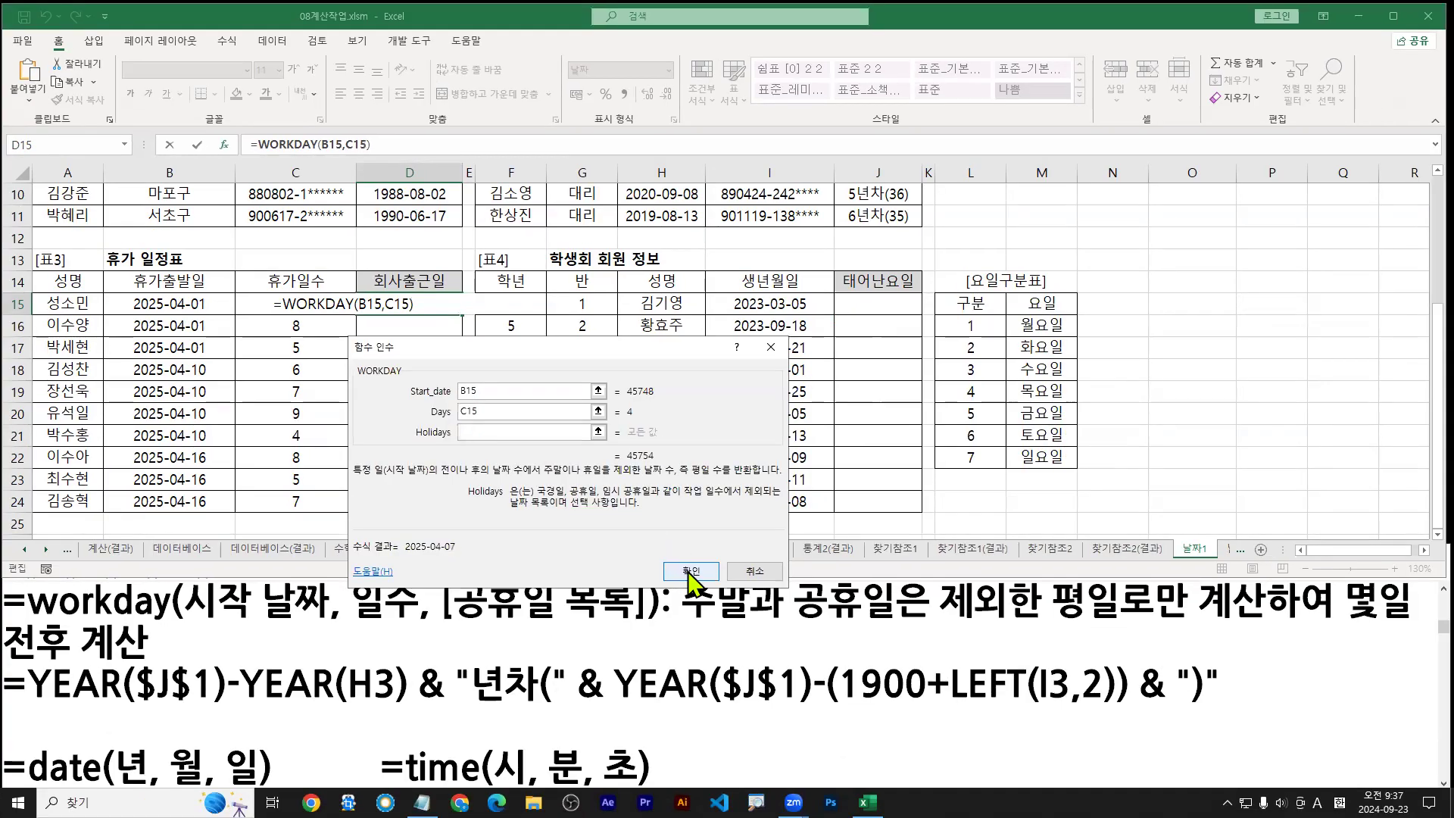
key(Return)
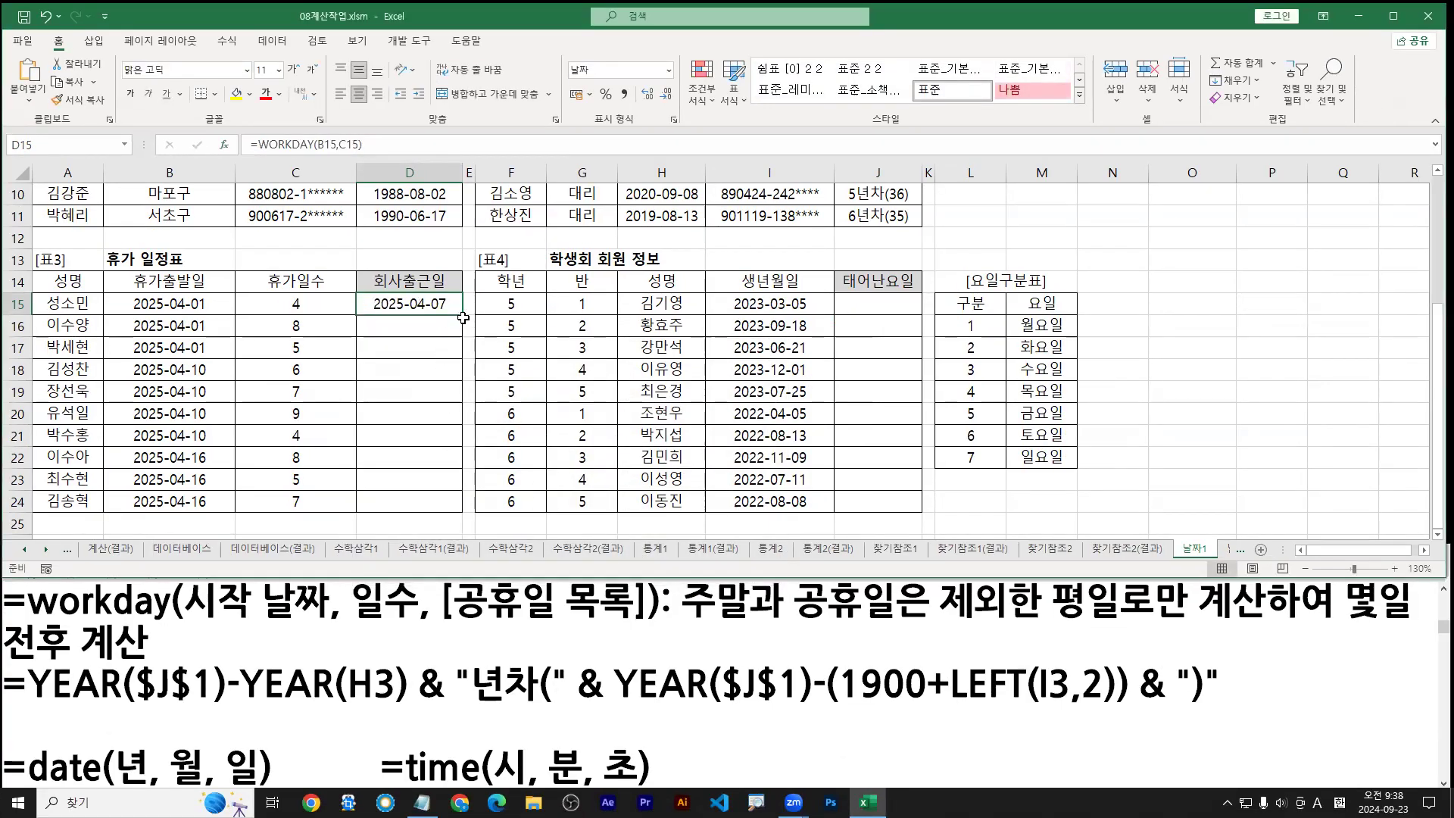
drag(462, 316, 463, 514)
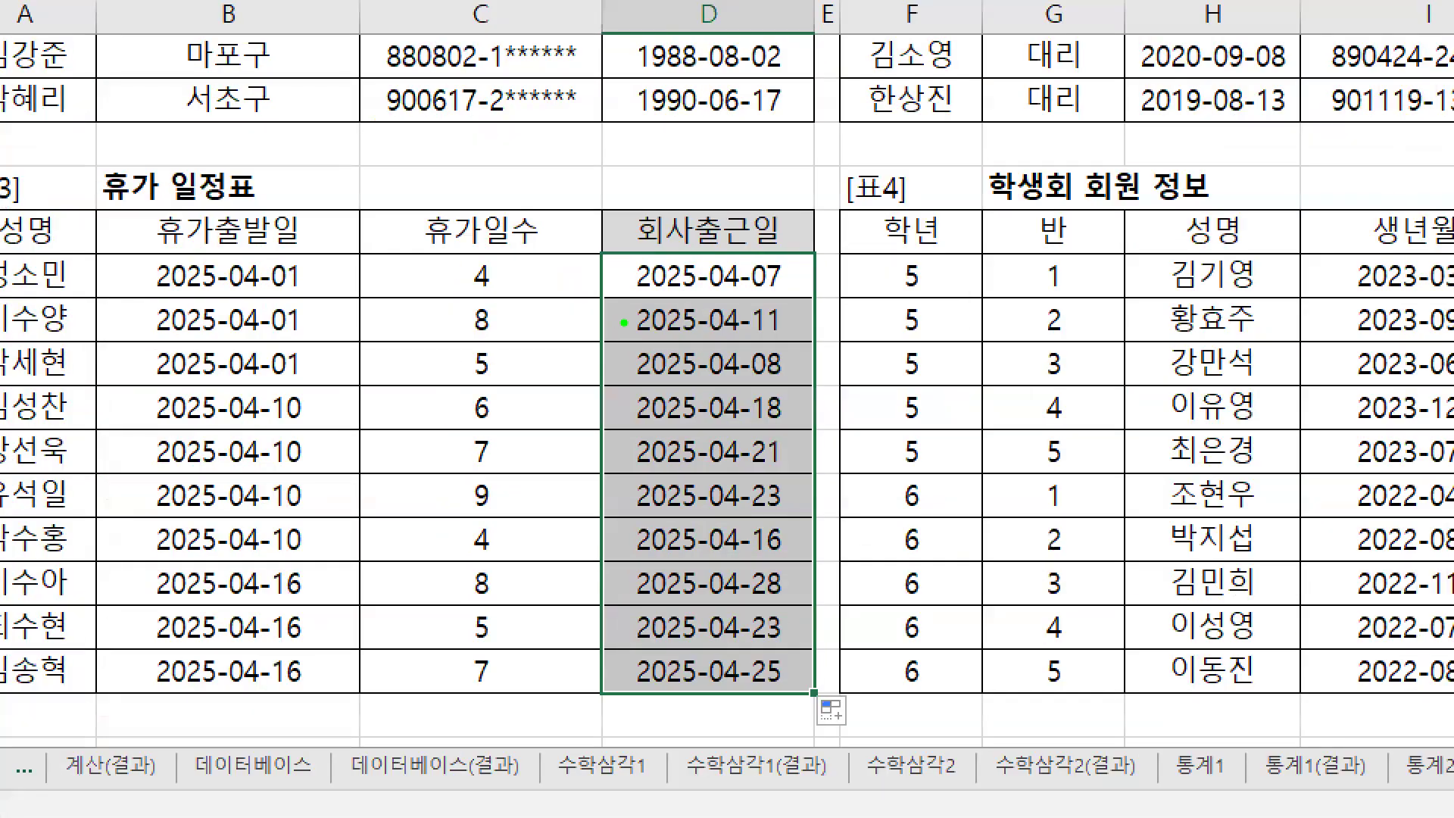
Step: Examine how the first row's 휴가출발일 and 휴가일수 lead to its 회사출근일 date
drag(631, 295, 790, 294)
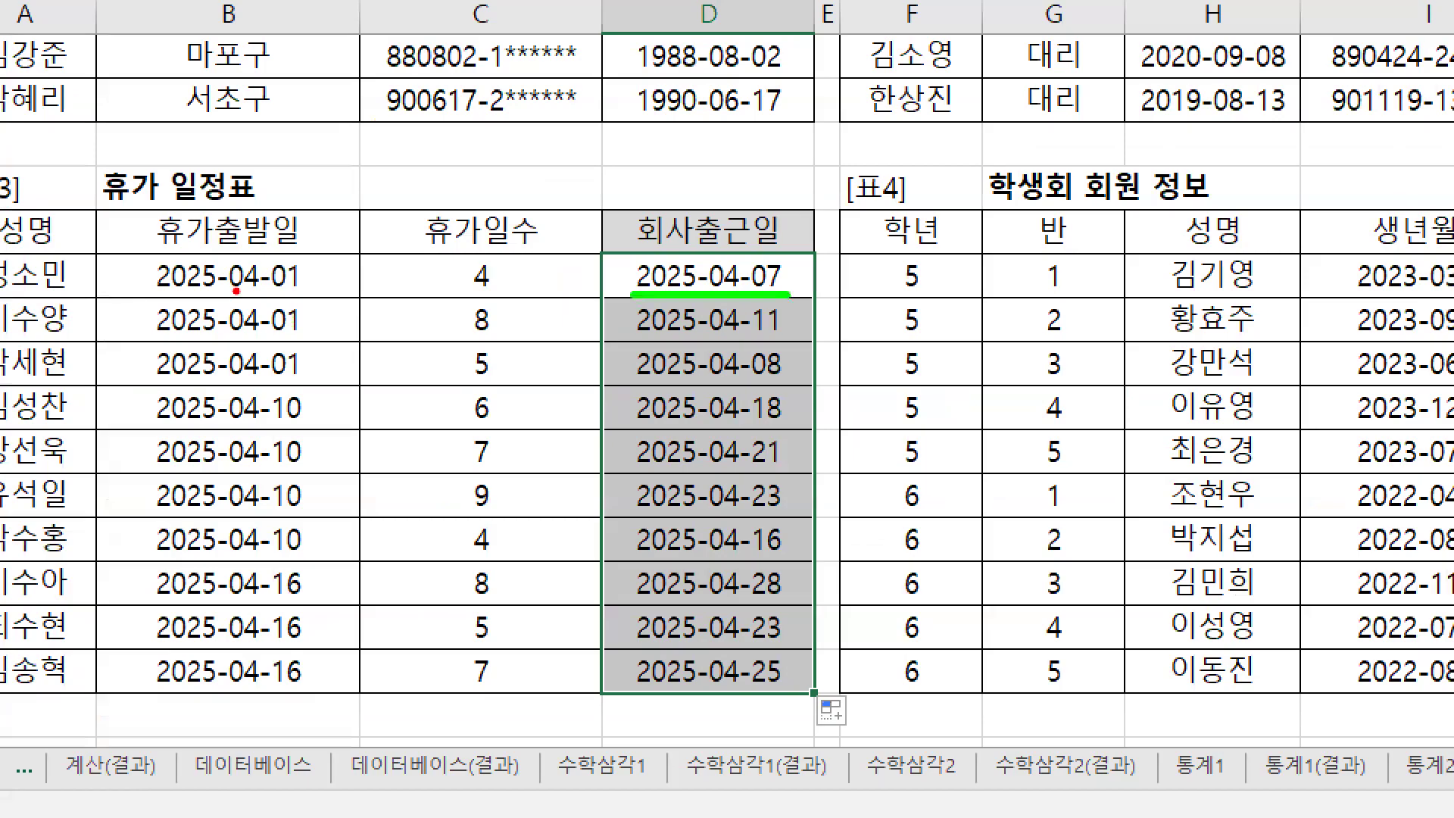
drag(229, 292, 305, 293)
drag(465, 292, 493, 292)
drag(470, 301, 499, 301)
mouse_move(297, 255)
mouse_down()
mouse_move(306, 282)
mouse_move(292, 290)
mouse_up()
drag(298, 256, 329, 256)
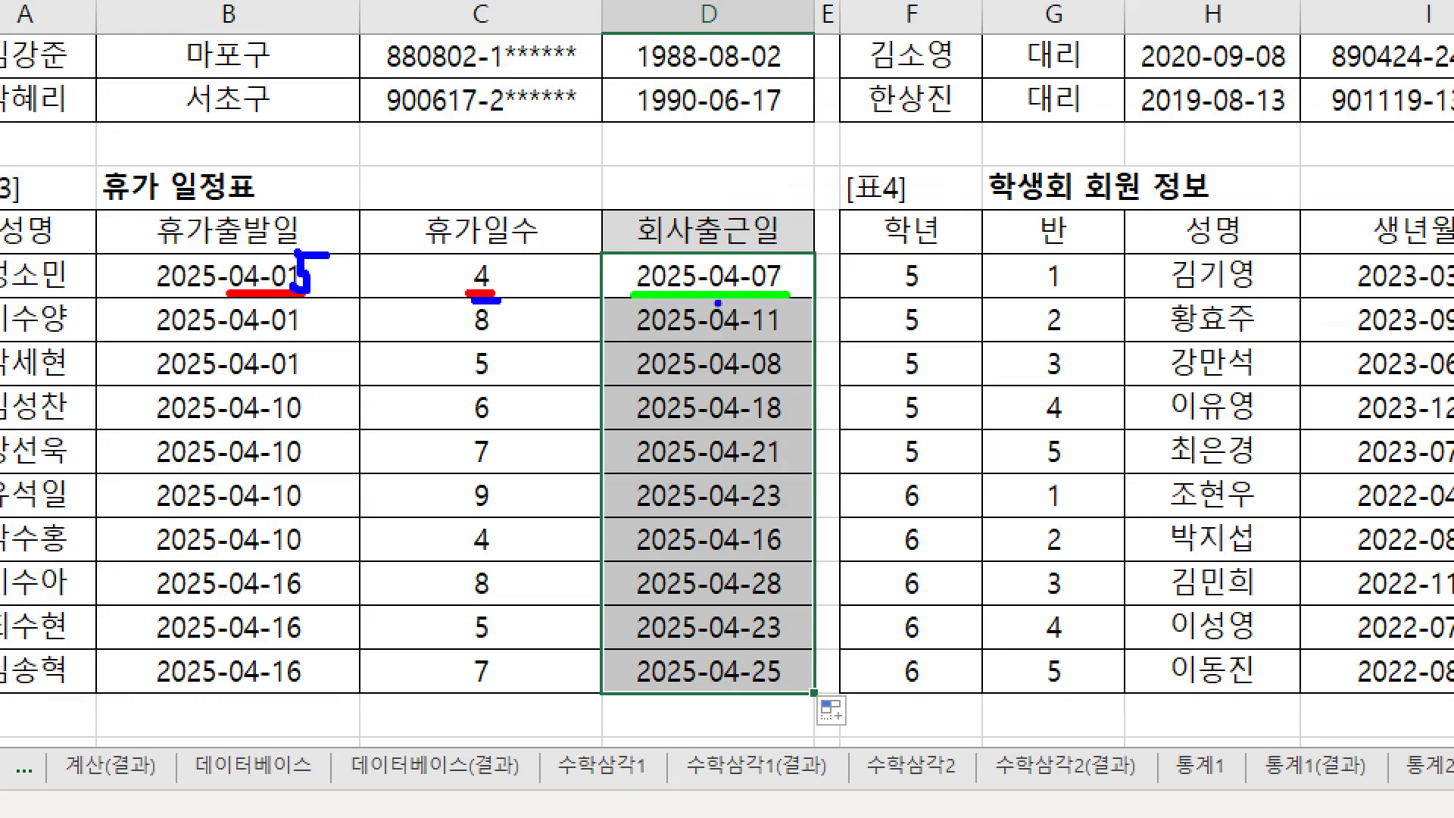
drag(784, 291, 767, 290)
key(e)
key(Escape)
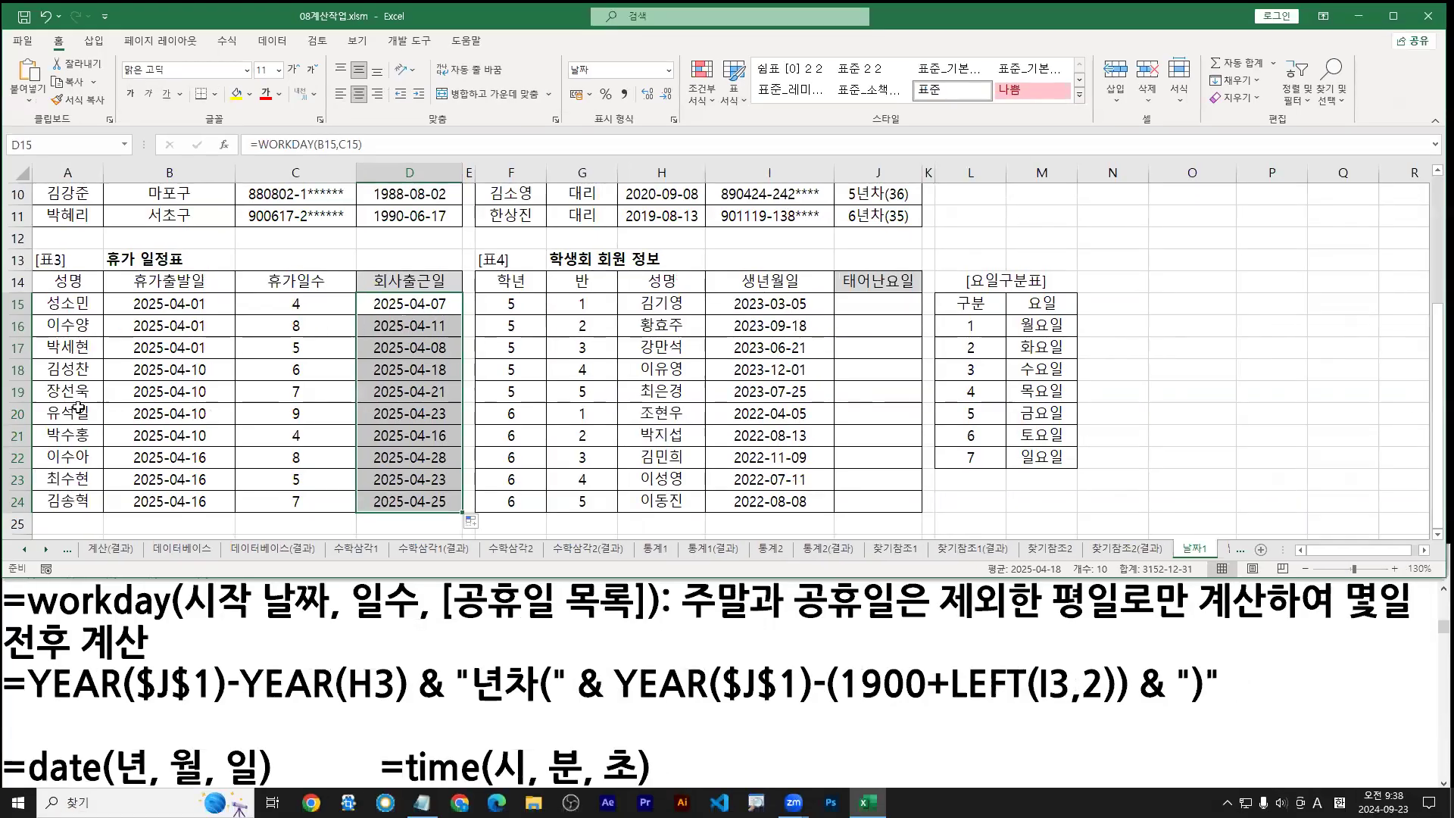
Step: Copy the D15 formula =WORKDAY(B15,C15) into the Notepad notes on a new line above the =workday description, and close the cell in Excel
double_click(416, 303)
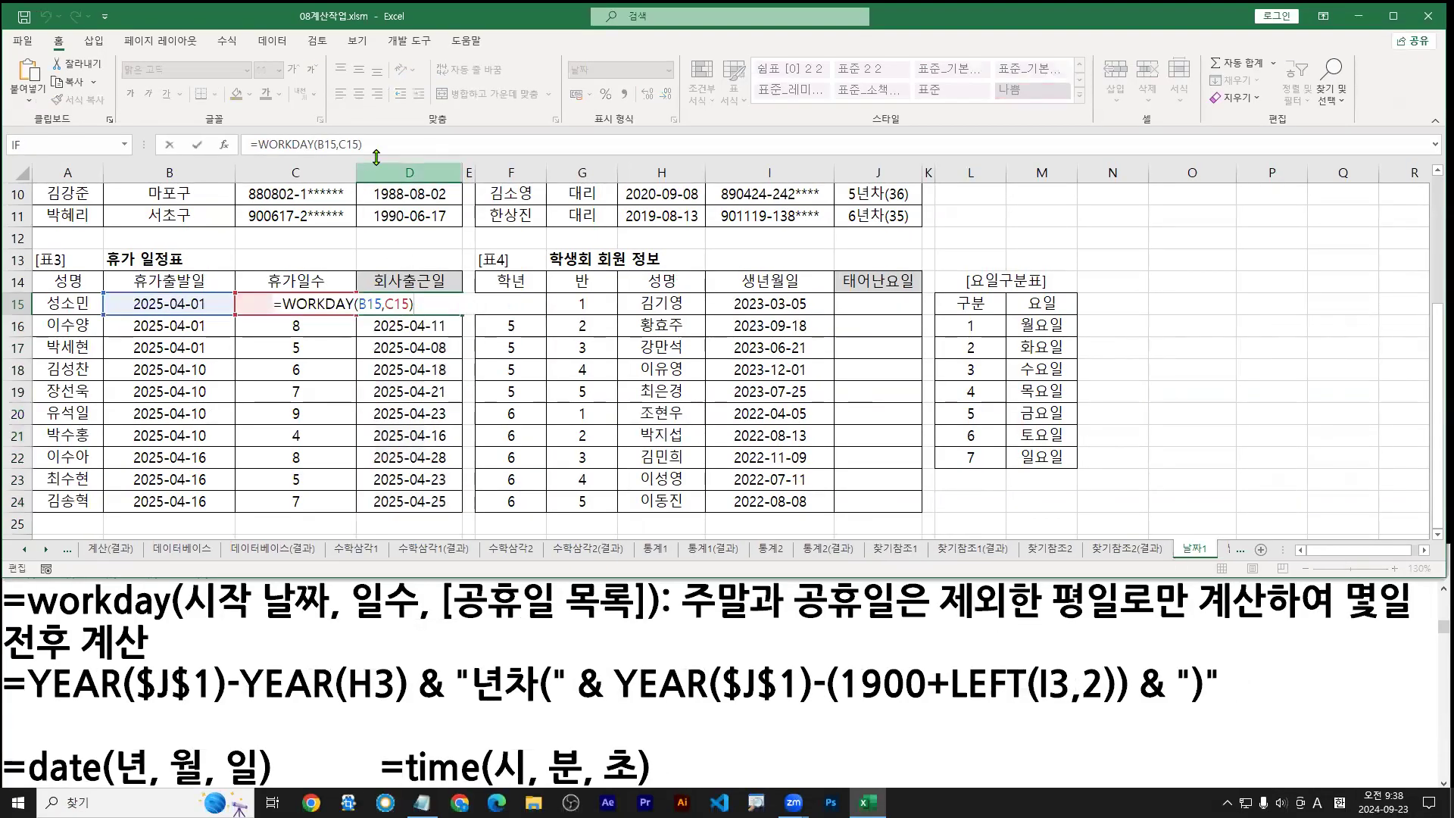
drag(362, 144, 107, 144)
key(ctrl+c)
click(25, 600)
key(Home)
key(Return)
key(Up)
key(ctrl+v)
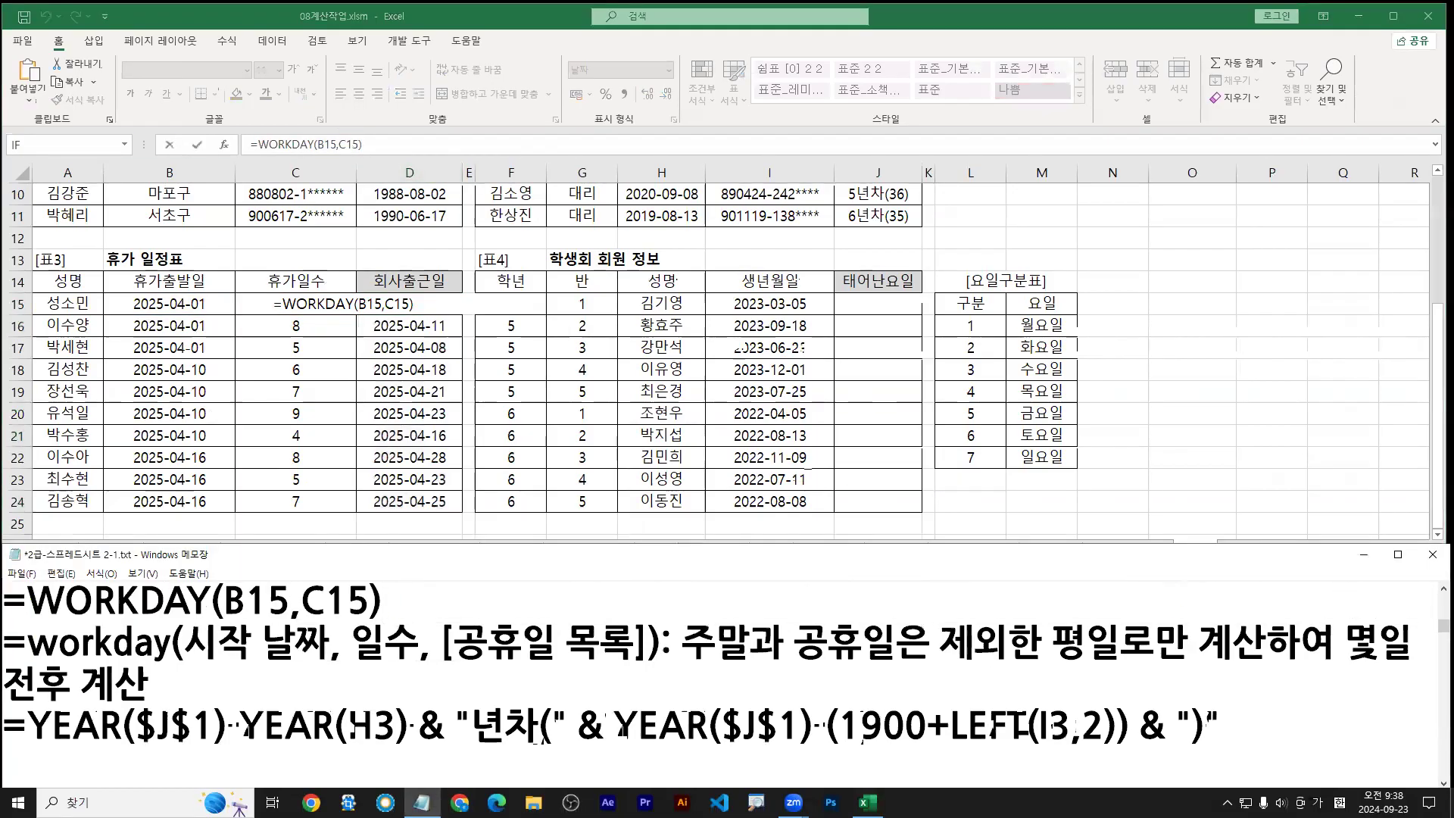
key(alt+Tab)
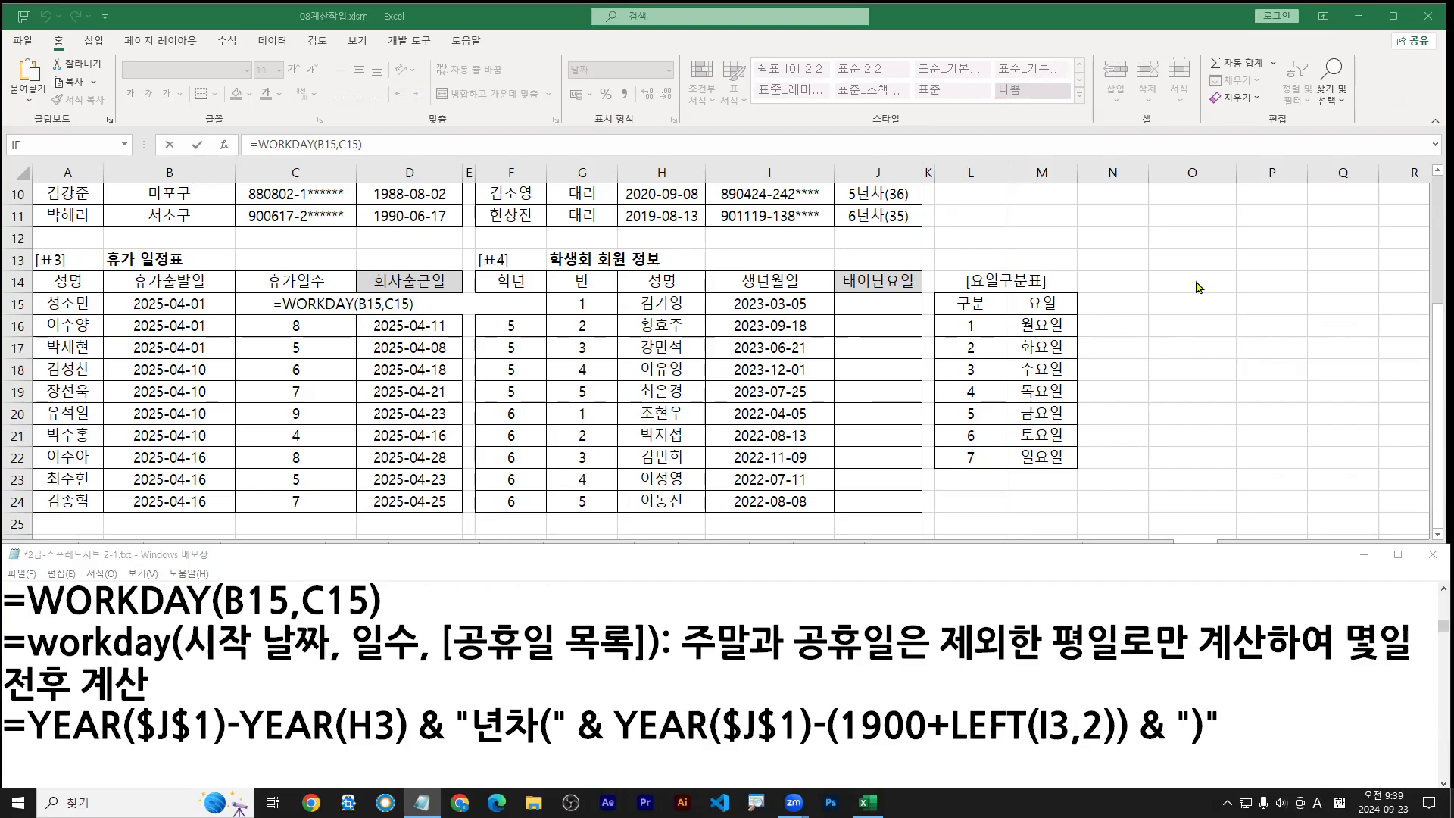
key(ctrl+Return)
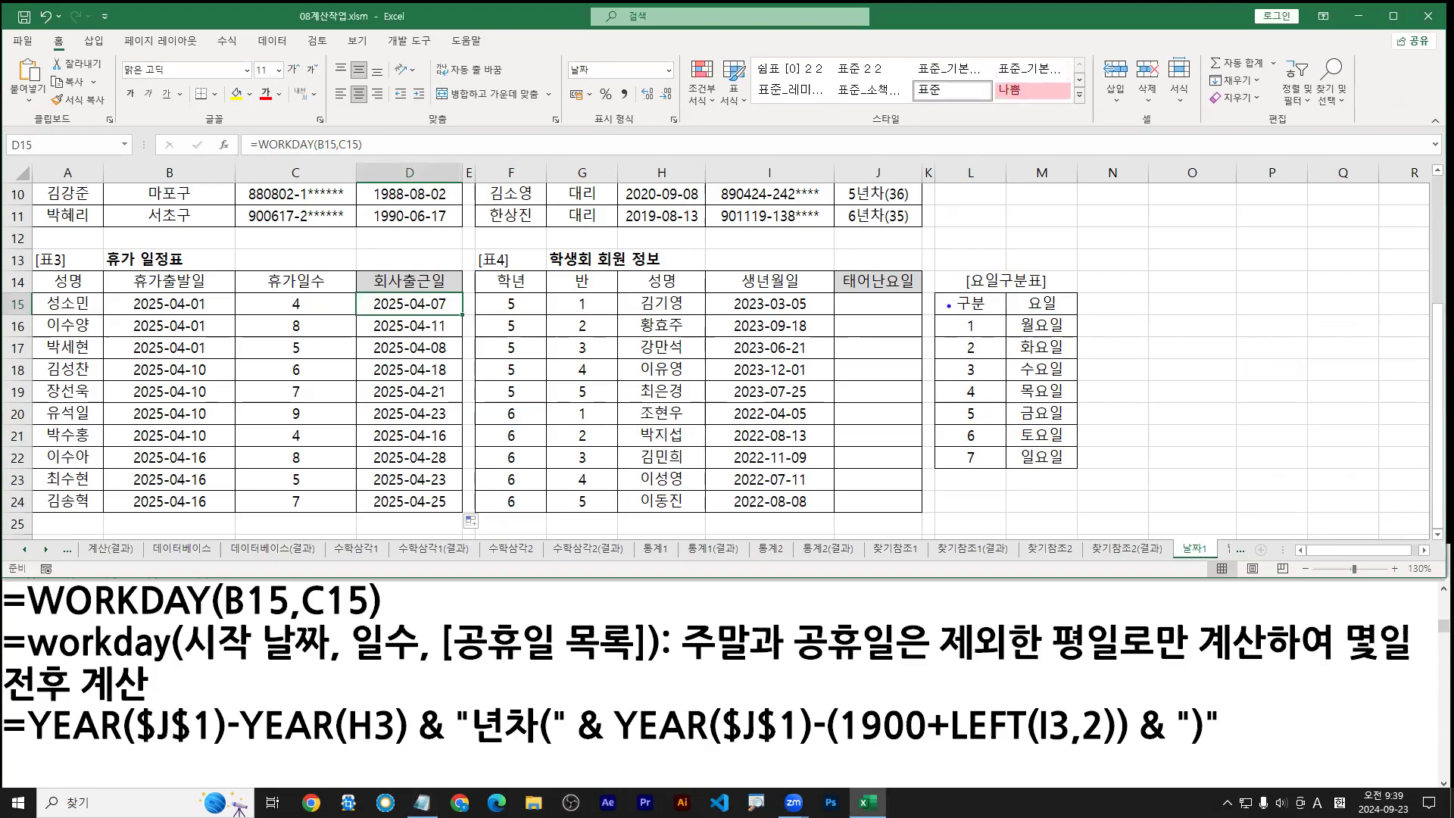
Step: Examine the codes and weekdays in the 요일구분표 table, and find the =weekday description in the Notepad notes
mouse_move(934, 293)
mouse_down()
mouse_move(1005, 362)
mouse_move(1081, 474)
mouse_move(893, 409)
mouse_move(890, 310)
mouse_move(879, 324)
mouse_up()
mouse_move(973, 287)
mouse_down()
mouse_move(968, 303)
mouse_move(1053, 294)
mouse_move(1066, 303)
mouse_move(1055, 308)
mouse_up()
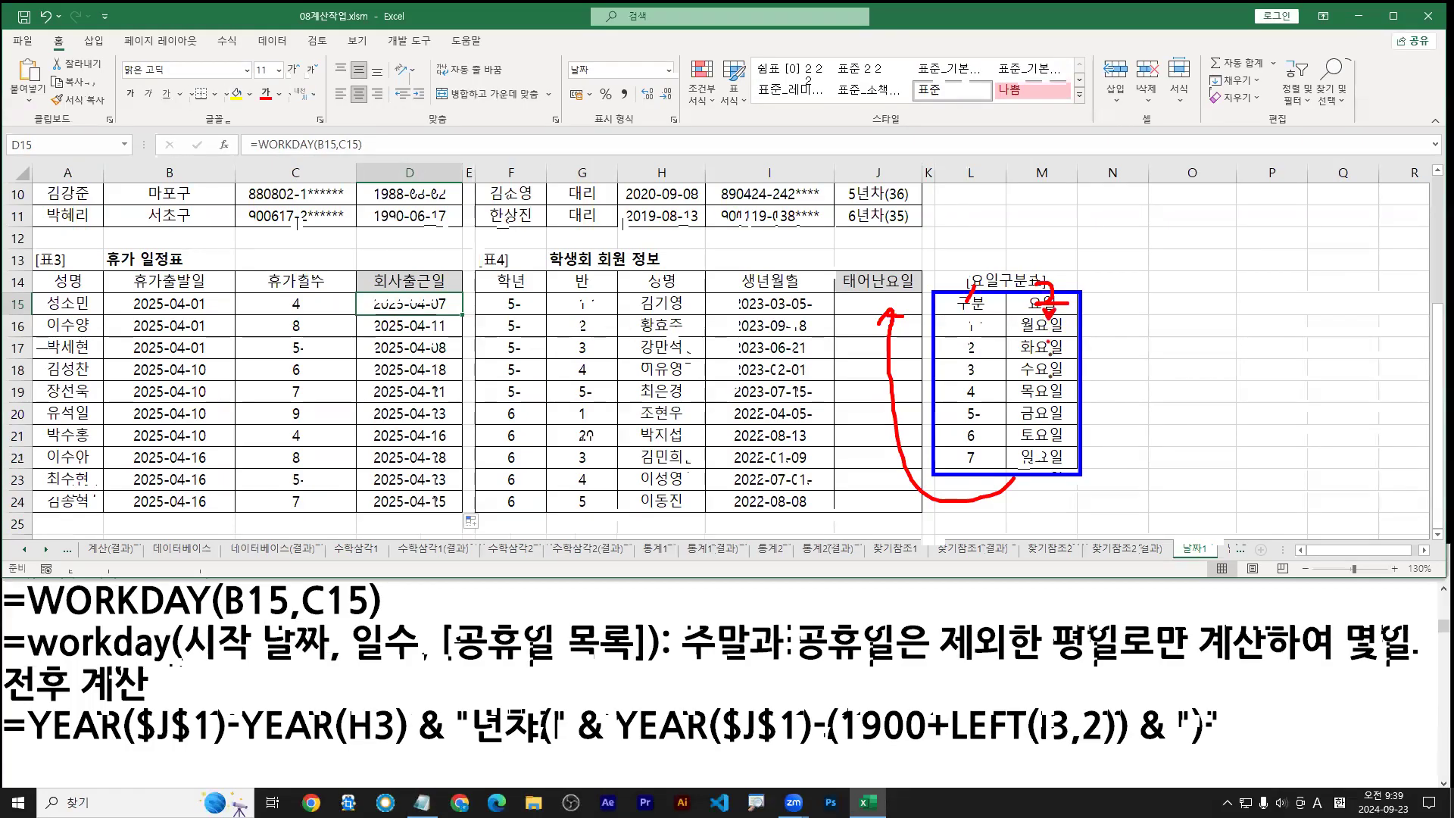
drag(943, 312, 997, 471)
key(o)
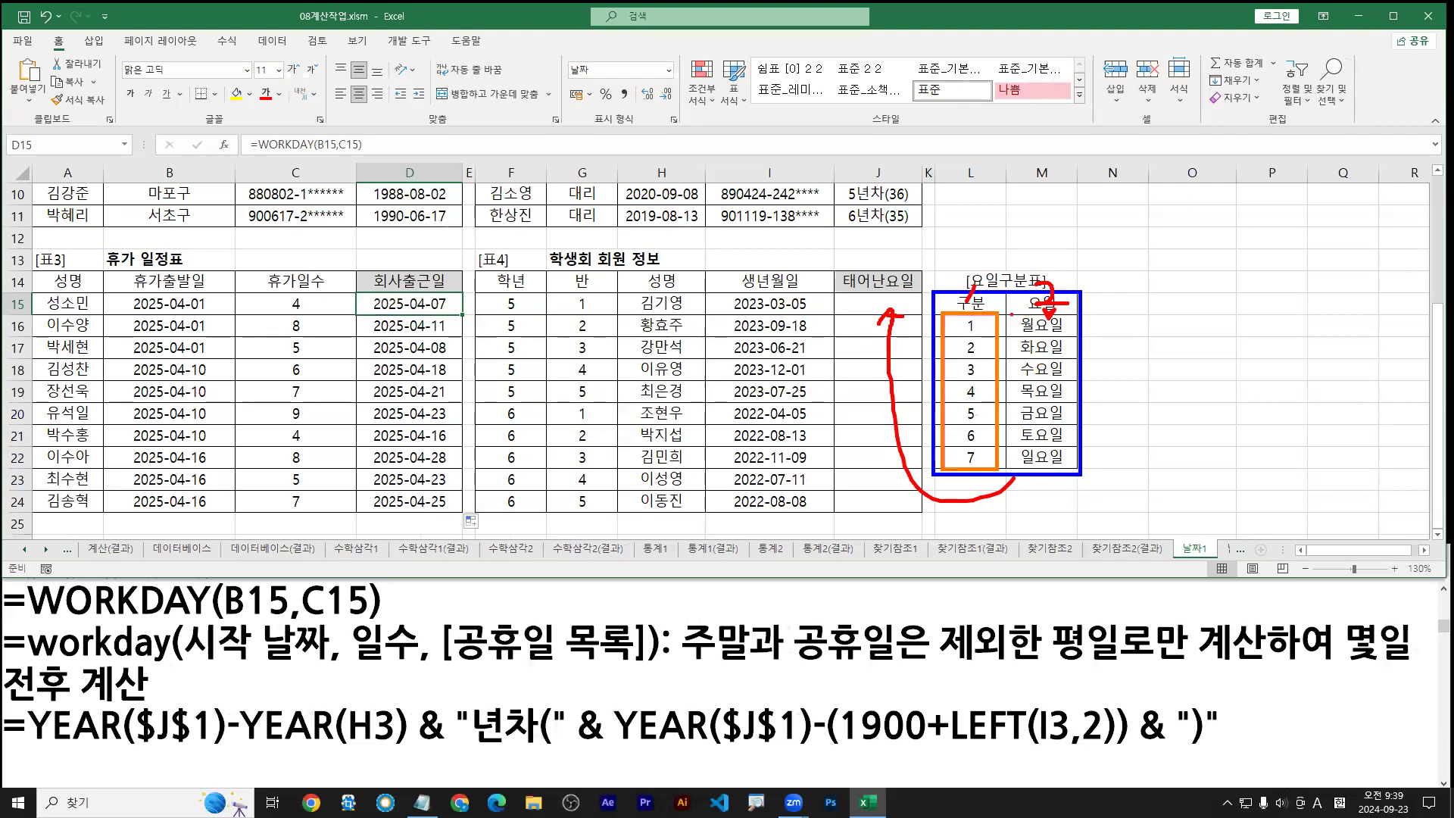
drag(1011, 312, 1073, 471)
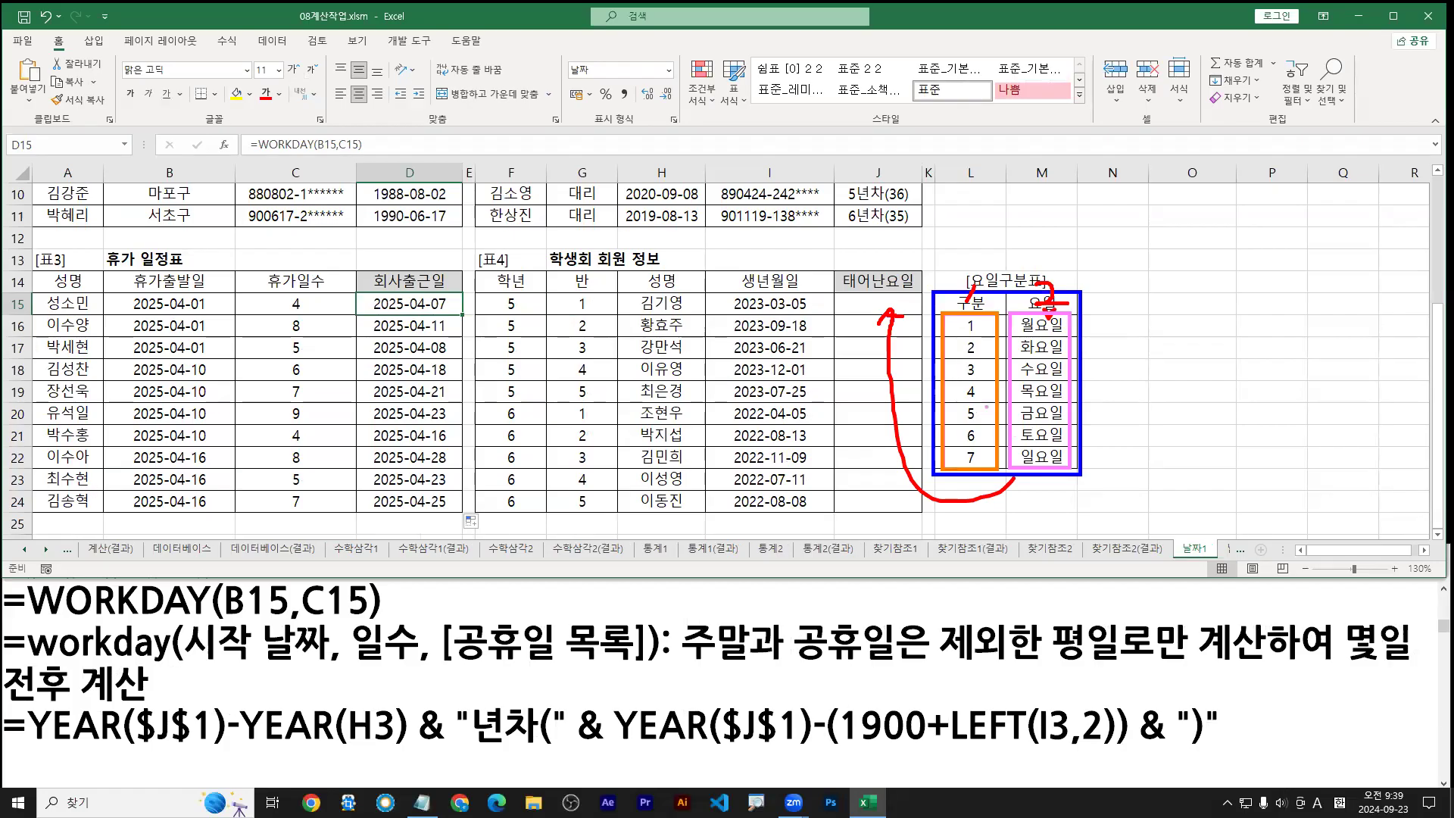
key(Escape)
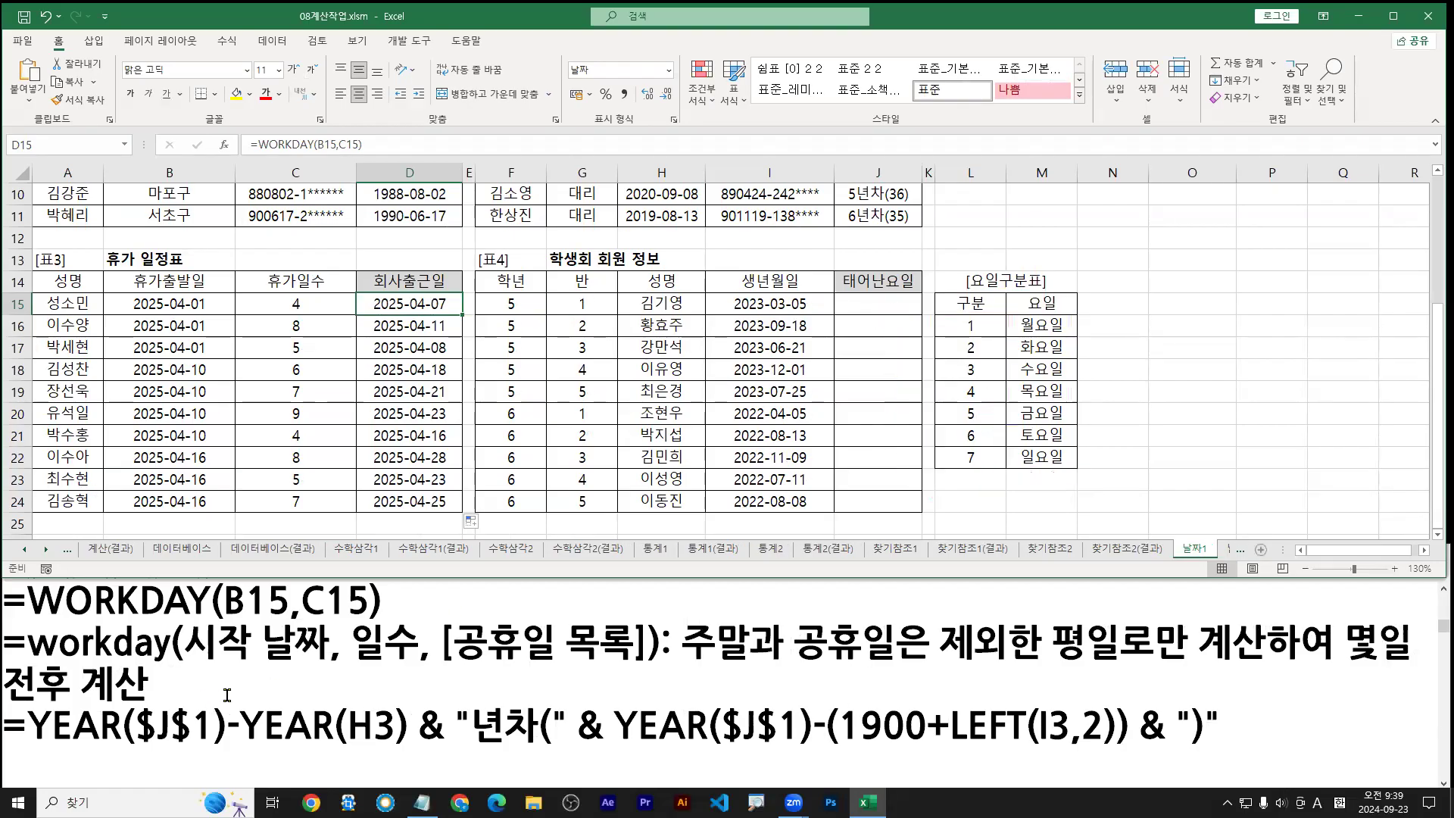
click(256, 650)
scroll(258, 654, up, 3)
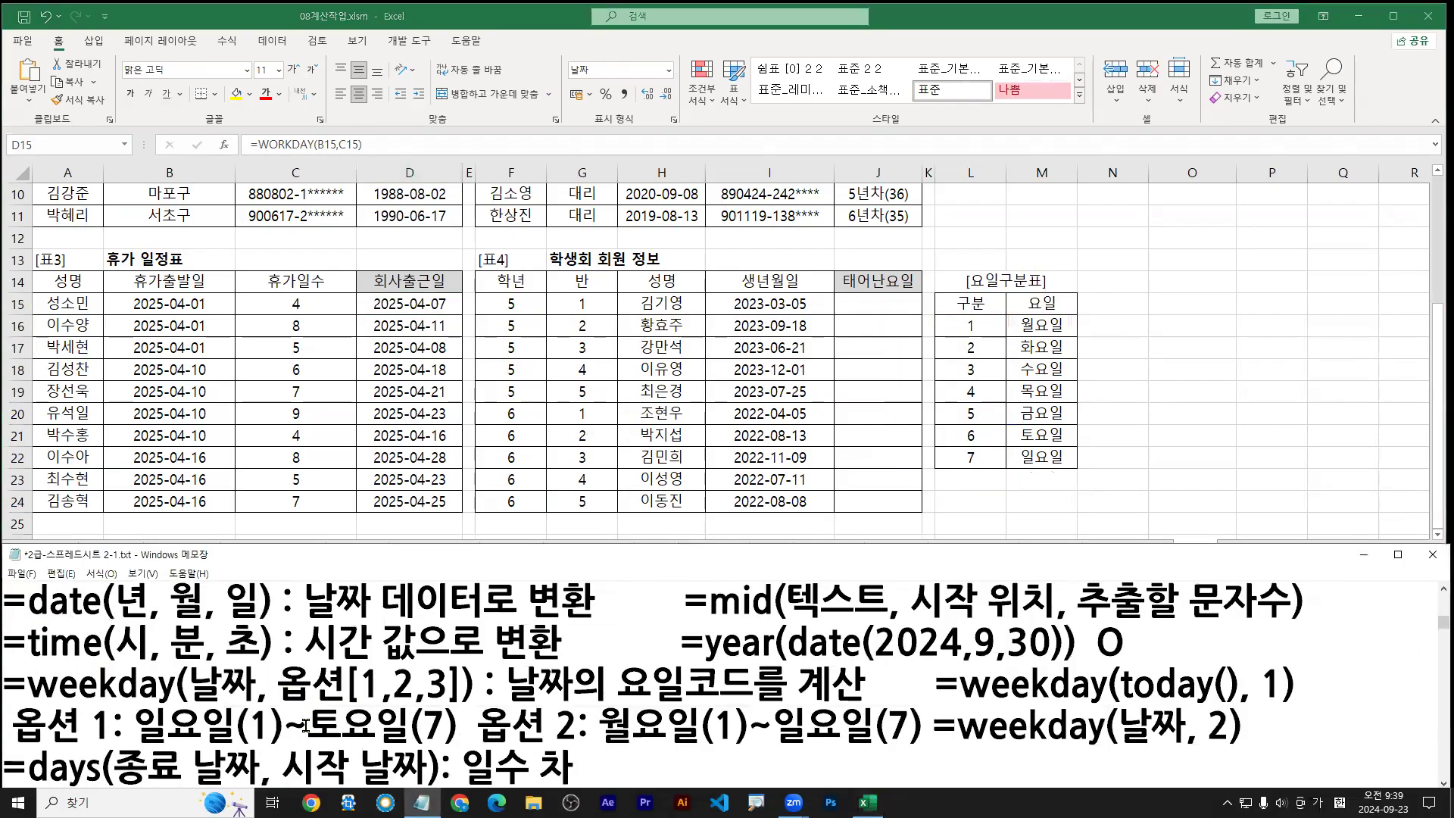
Step: Start a WEEKDAY formula in J15 under 태어난요일 and open its function arguments, keeping the birth dates uncovered
scroll(152, 716, down, 1)
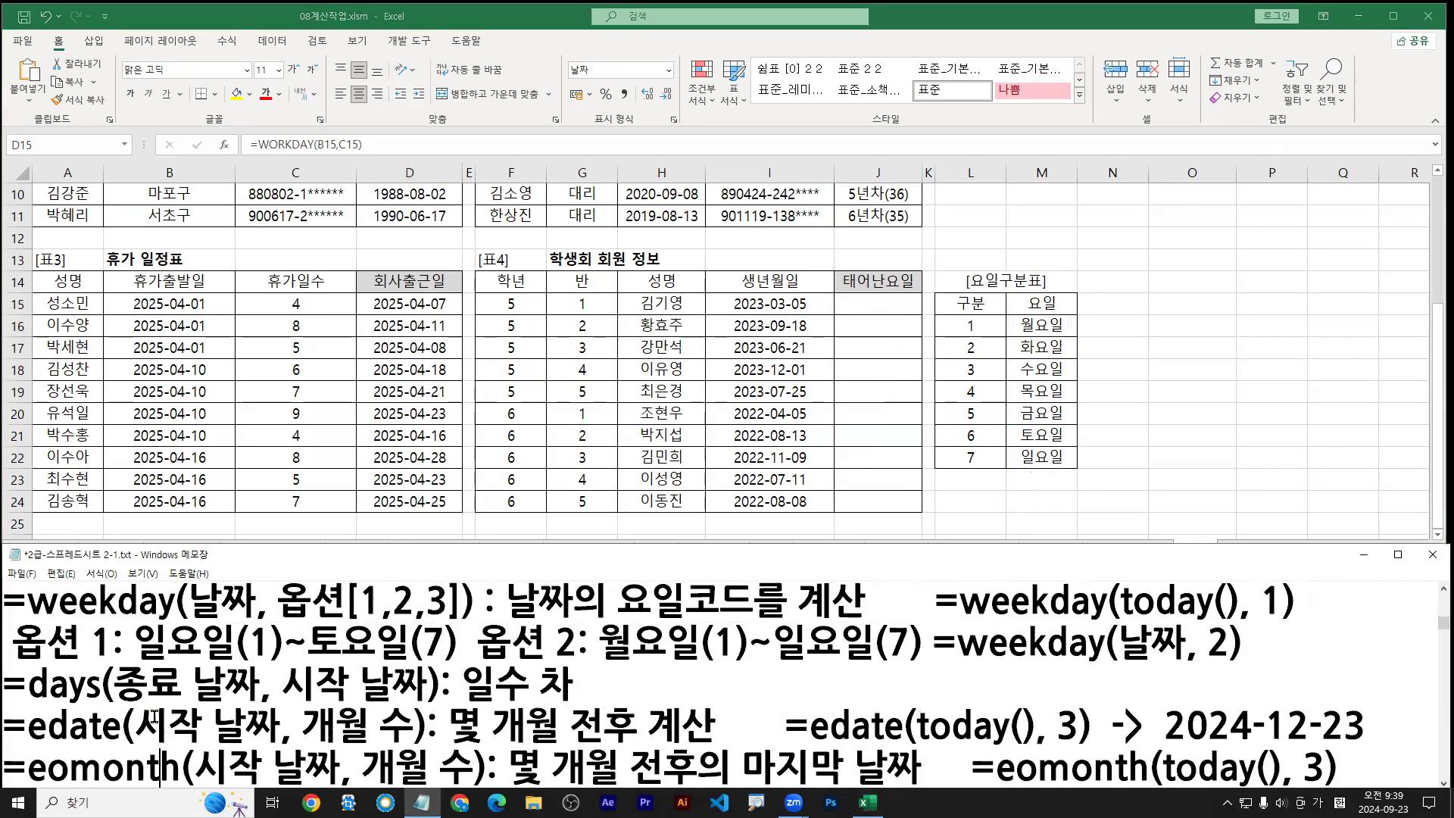
drag(3, 623, 479, 623)
drag(865, 310, 243, 586)
click(890, 311)
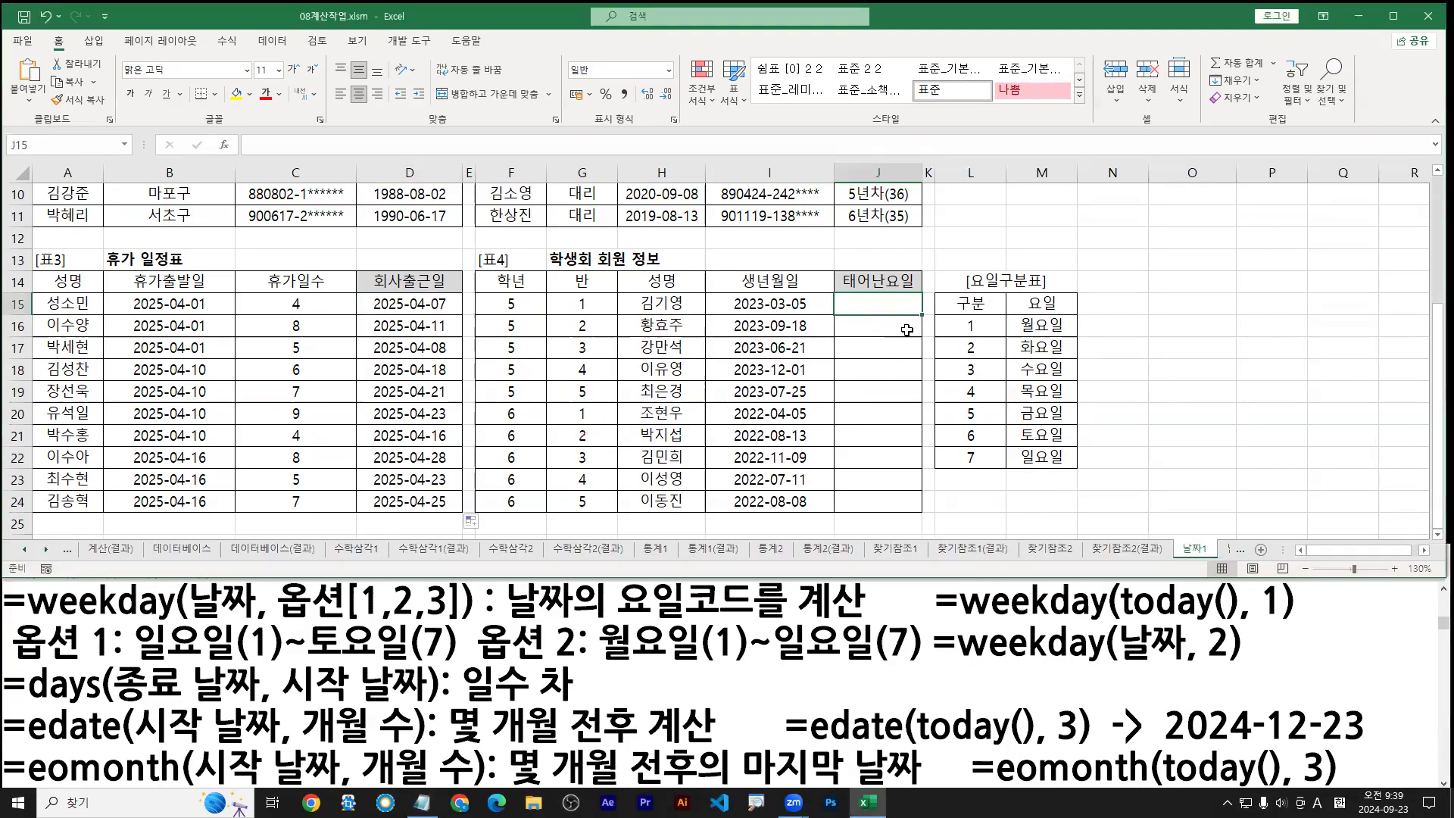
text(=wee)
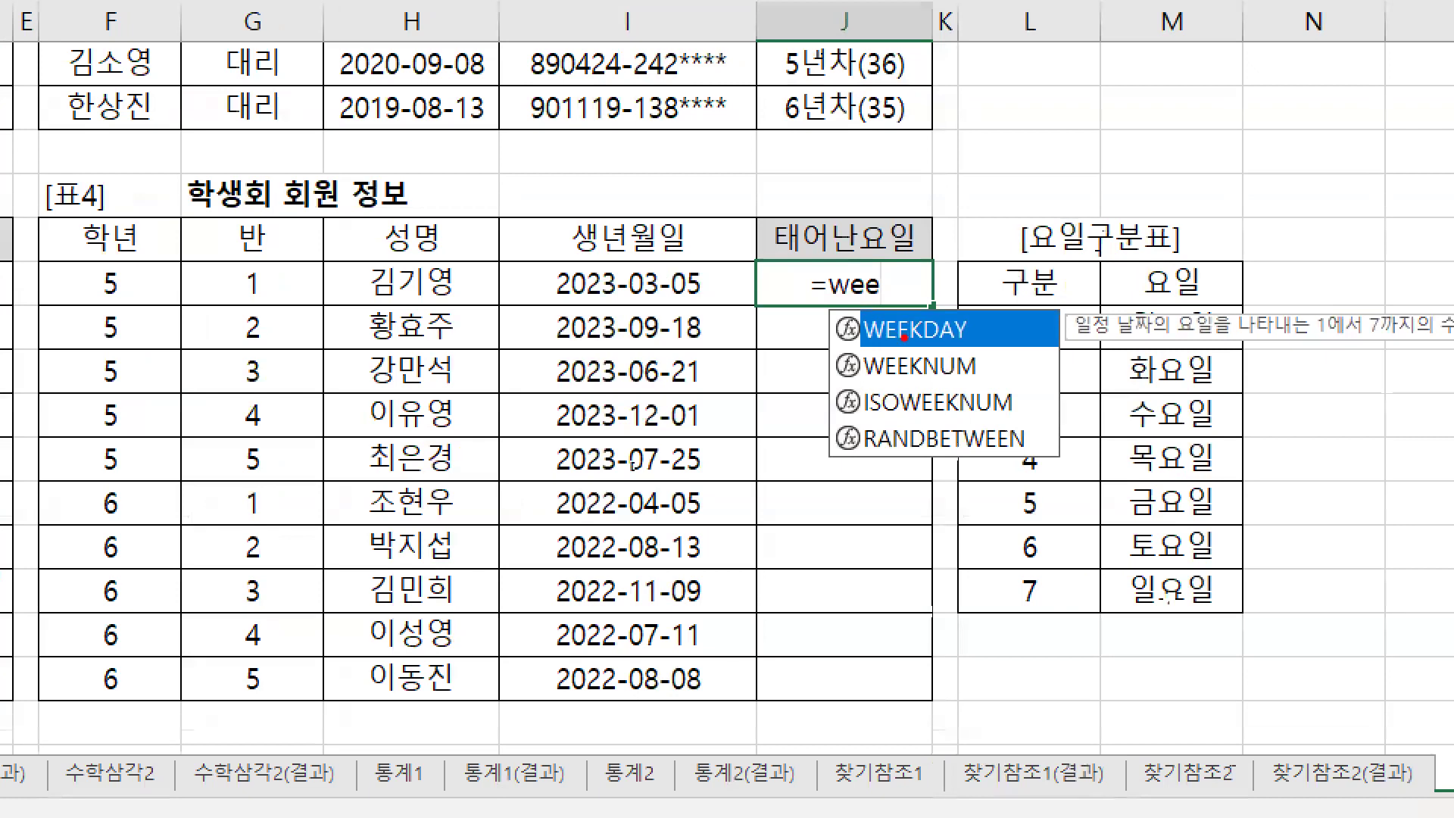
mouse_move(903, 368)
mouse_down()
mouse_move(902, 338)
mouse_move(929, 339)
mouse_up()
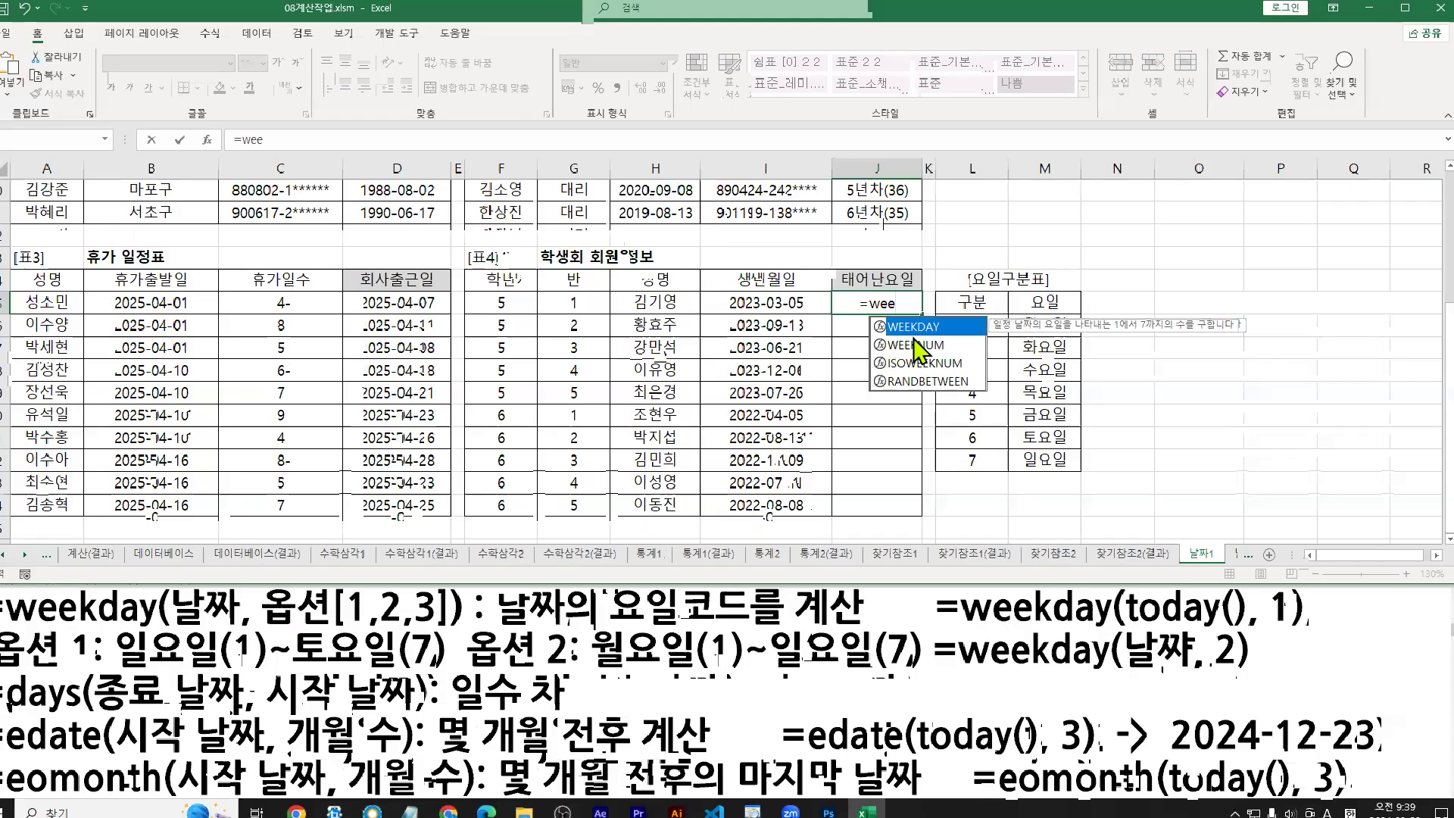
key(Tab)
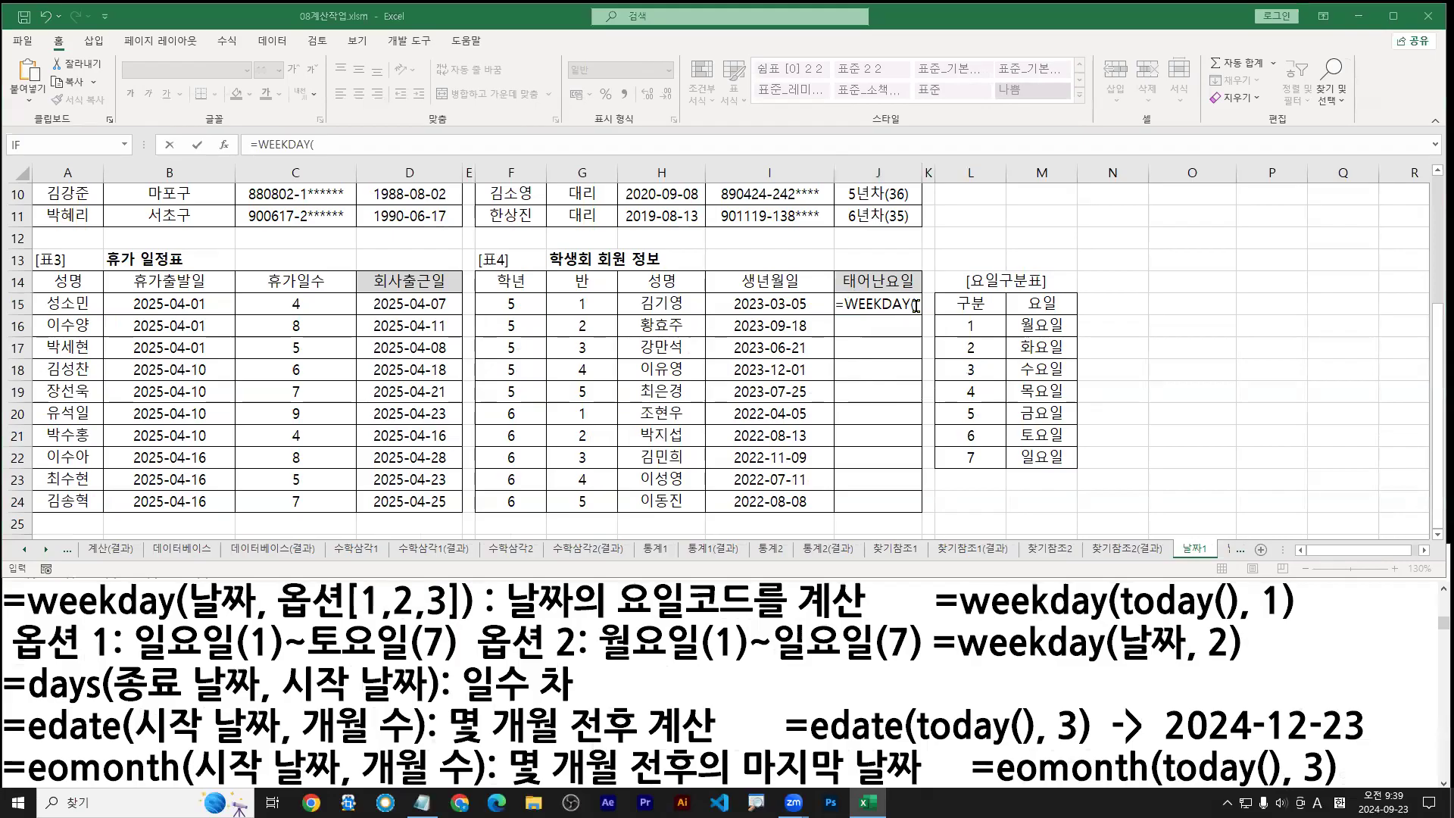
click(225, 144)
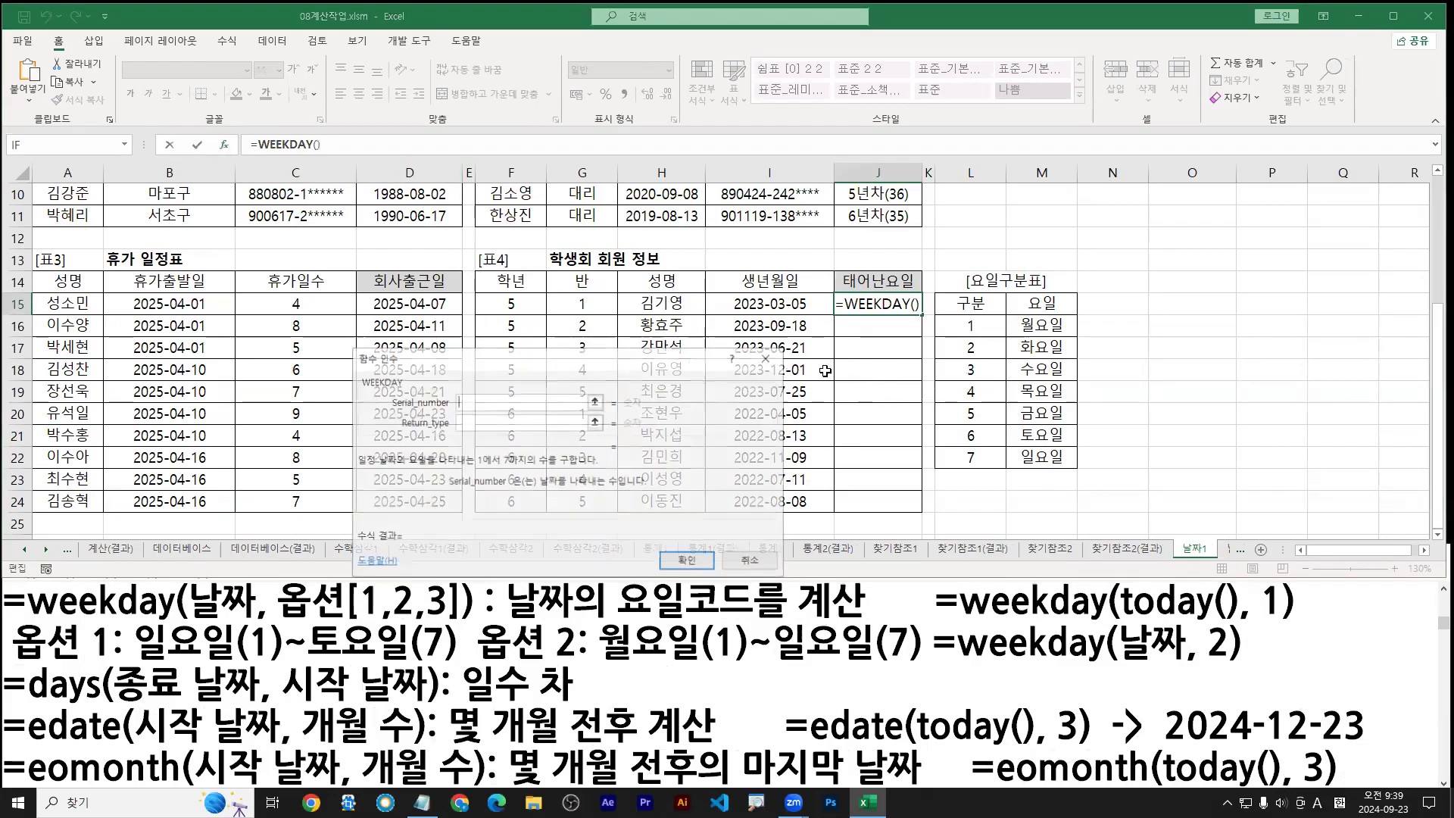
drag(618, 362, 1079, 348)
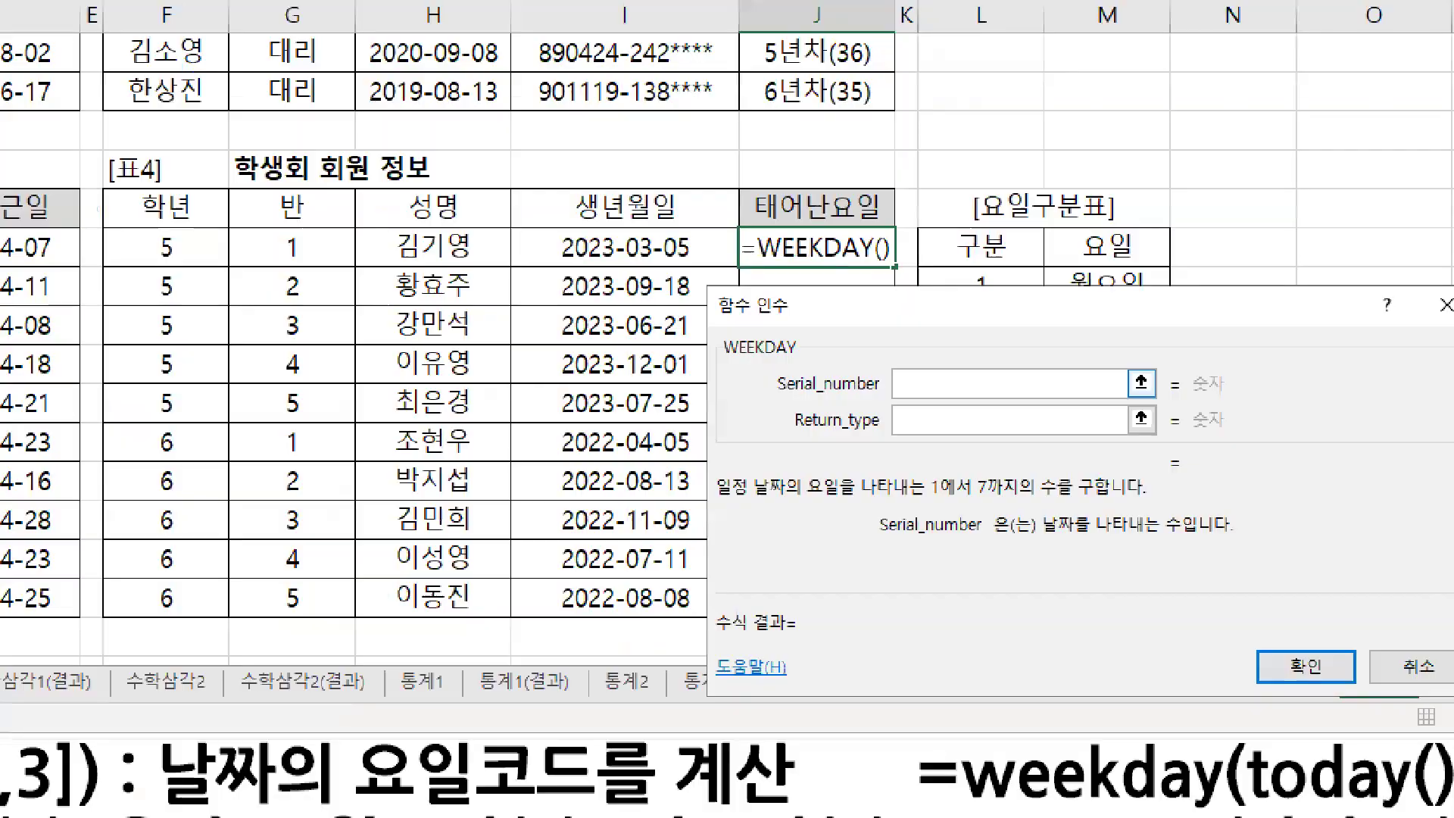
Step: Set WEEKDAY's Serial_number argument to the birth date in I15 and check the serial number it evaluates to
click(911, 385)
drag(906, 385, 928, 371)
drag(790, 436, 980, 437)
key(e)
drag(905, 378, 953, 347)
drag(1053, 564, 1217, 564)
mouse_move(585, 226)
mouse_down()
mouse_move(630, 149)
mouse_move(606, 261)
mouse_move(605, 211)
mouse_up()
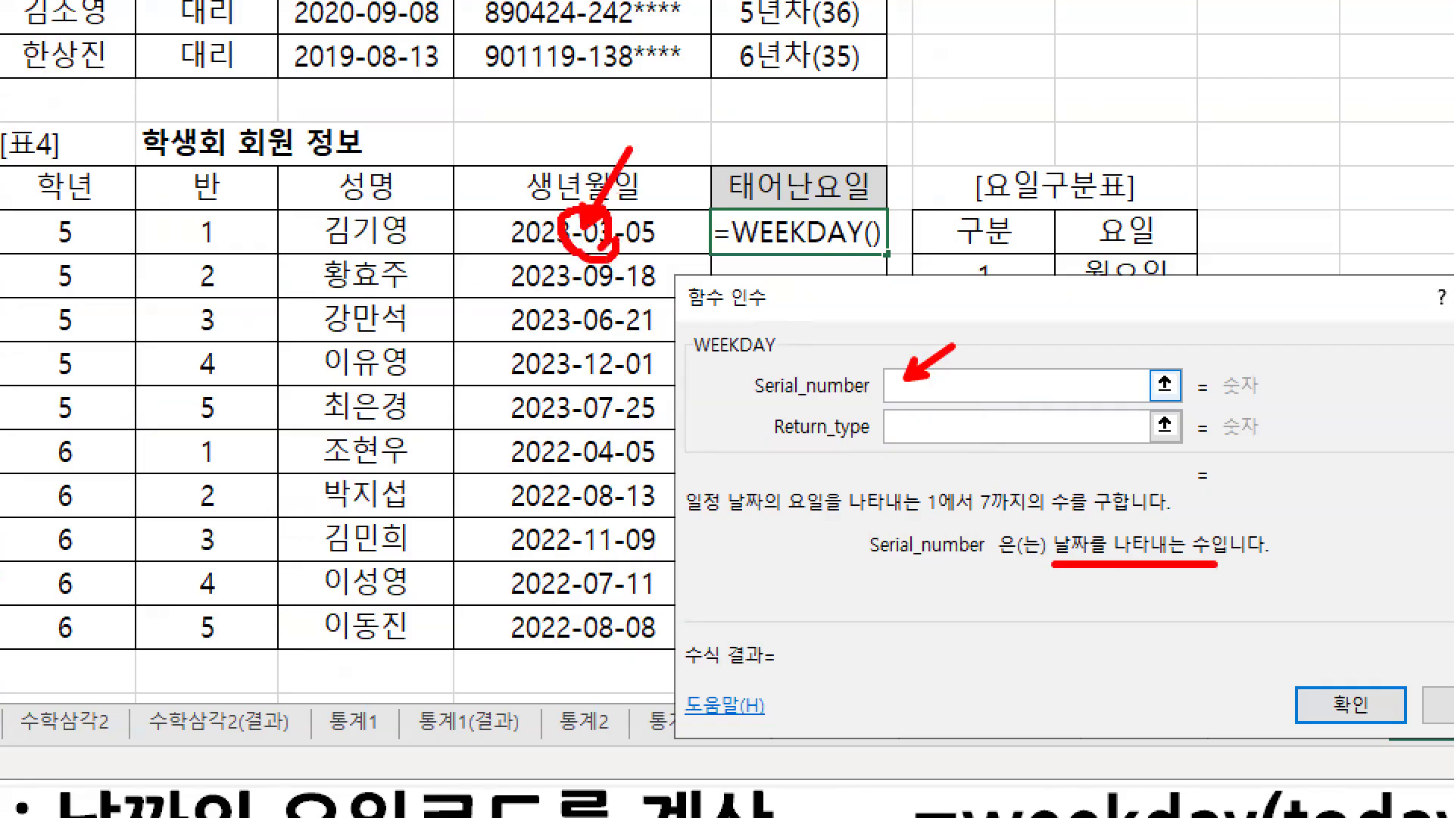
key(Escape)
click(769, 306)
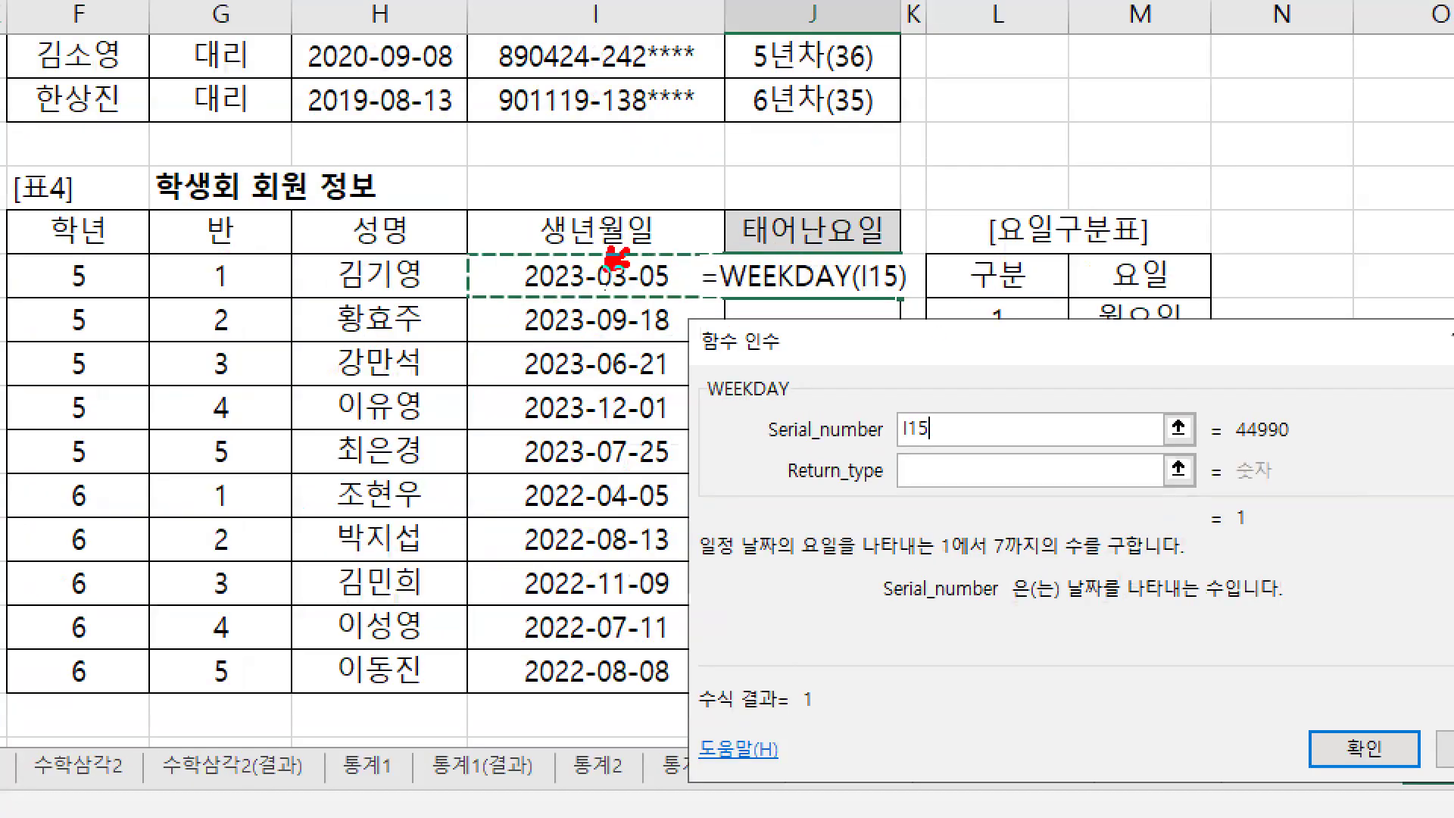
drag(617, 260, 648, 227)
drag(1234, 443, 1293, 446)
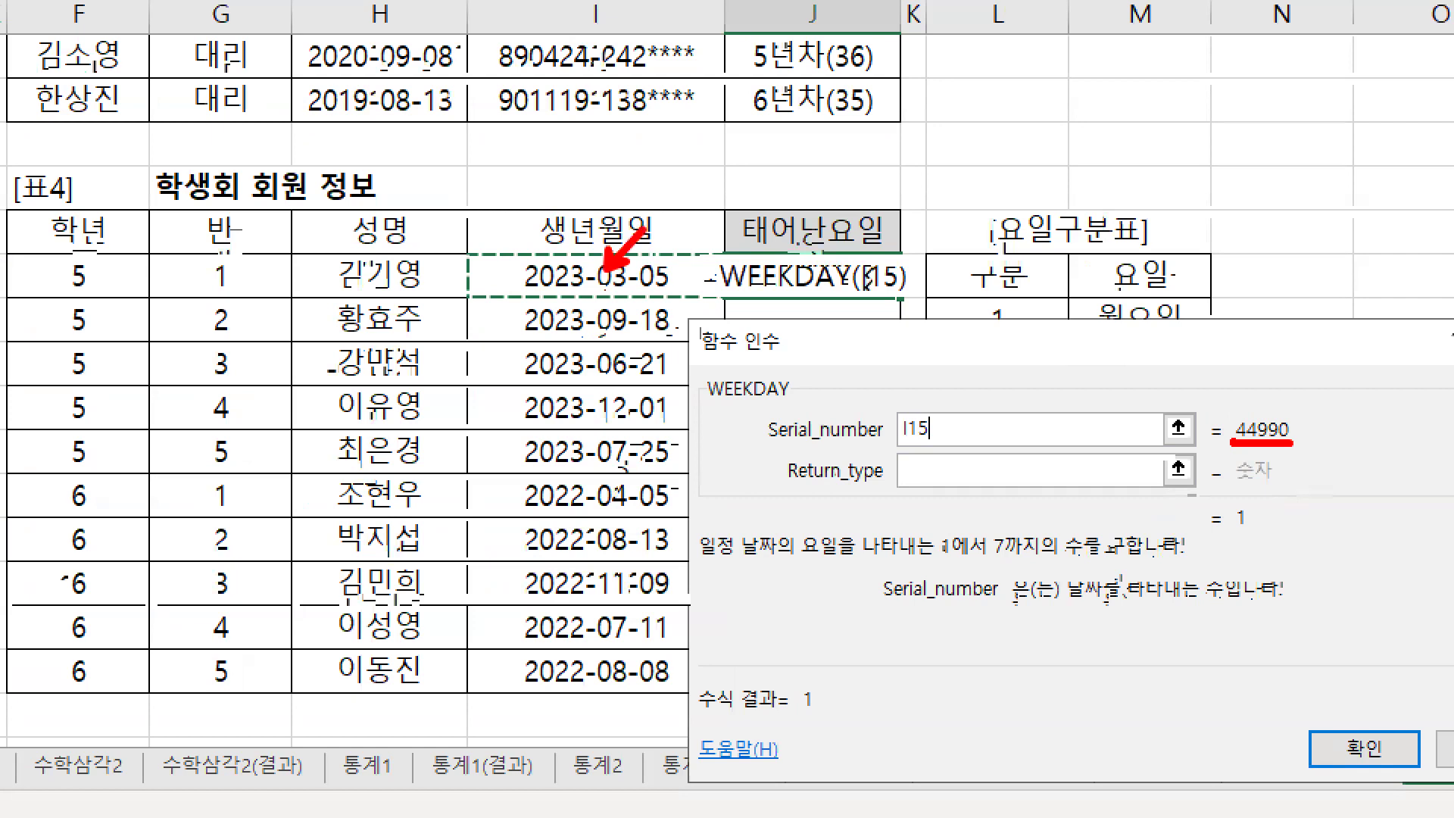
mouse_move(651, 287)
mouse_down()
mouse_move(612, 290)
mouse_move(606, 262)
mouse_move(640, 301)
mouse_up()
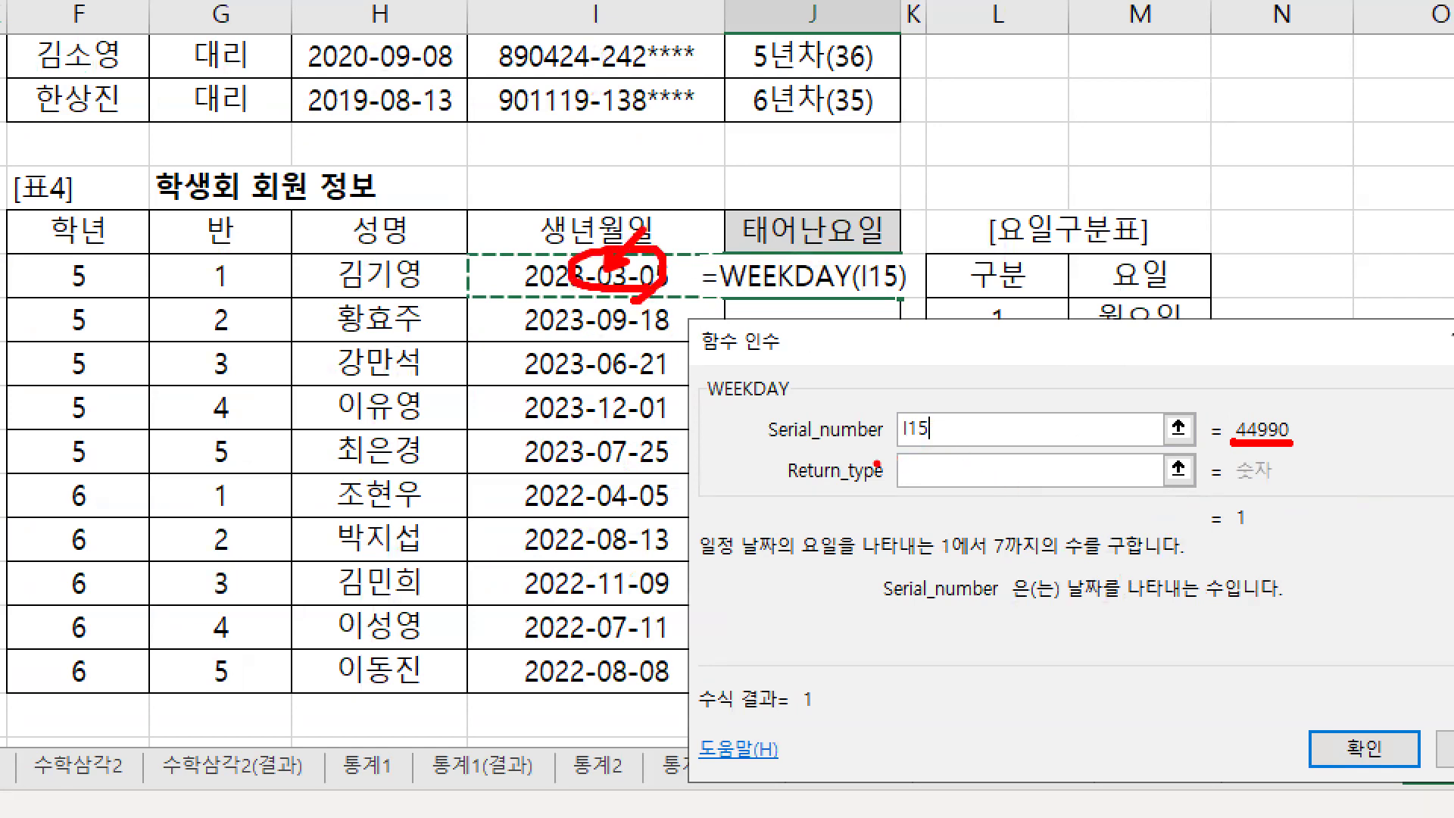
key(e)
drag(612, 268, 667, 217)
key(g)
Step: Examine the Return_type description and the option note in Notepad to see how type 1 numbers the weekdays
drag(907, 480, 874, 505)
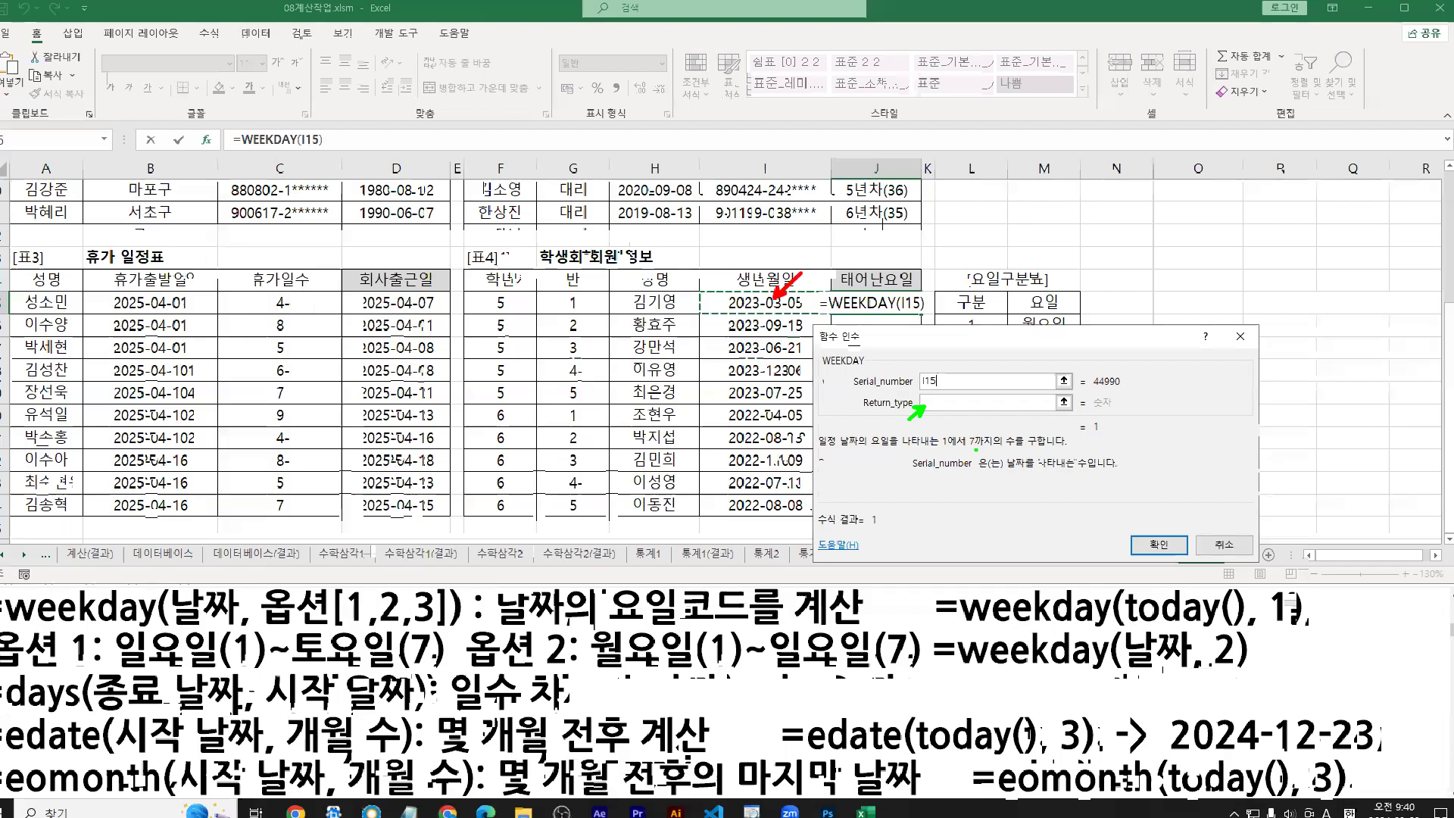
click(977, 470)
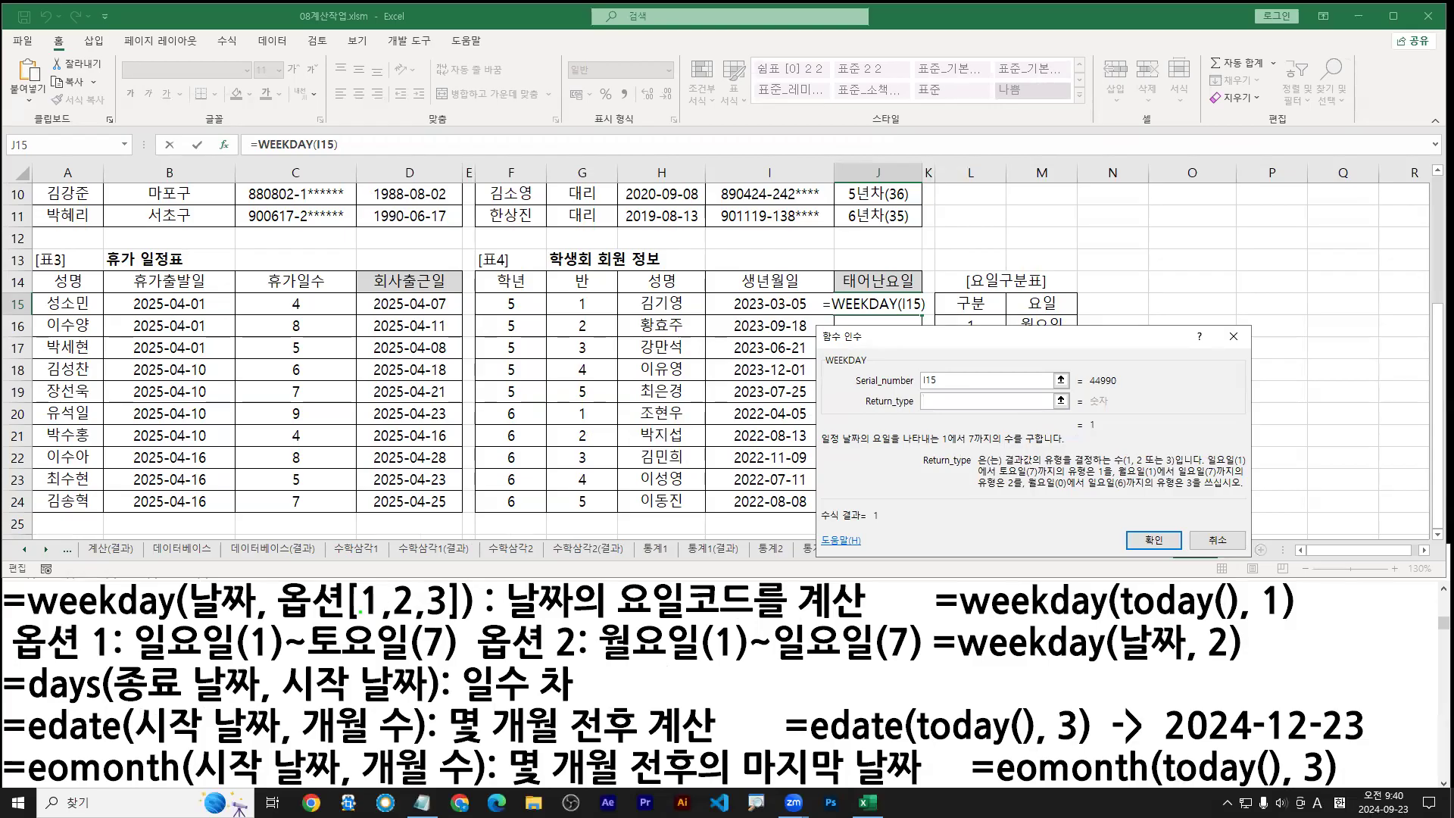
drag(286, 627, 464, 620)
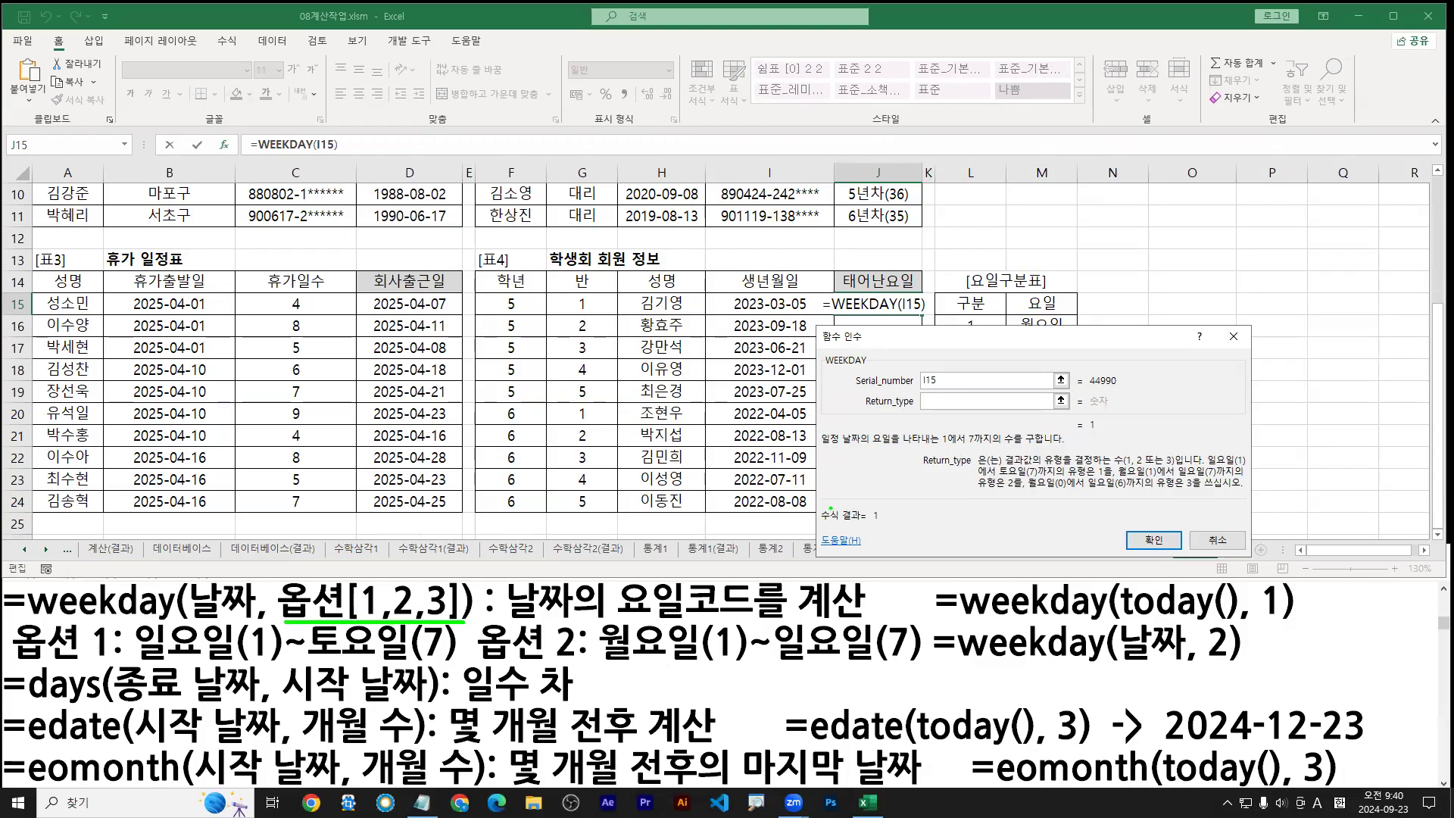
drag(935, 394, 917, 410)
key(e)
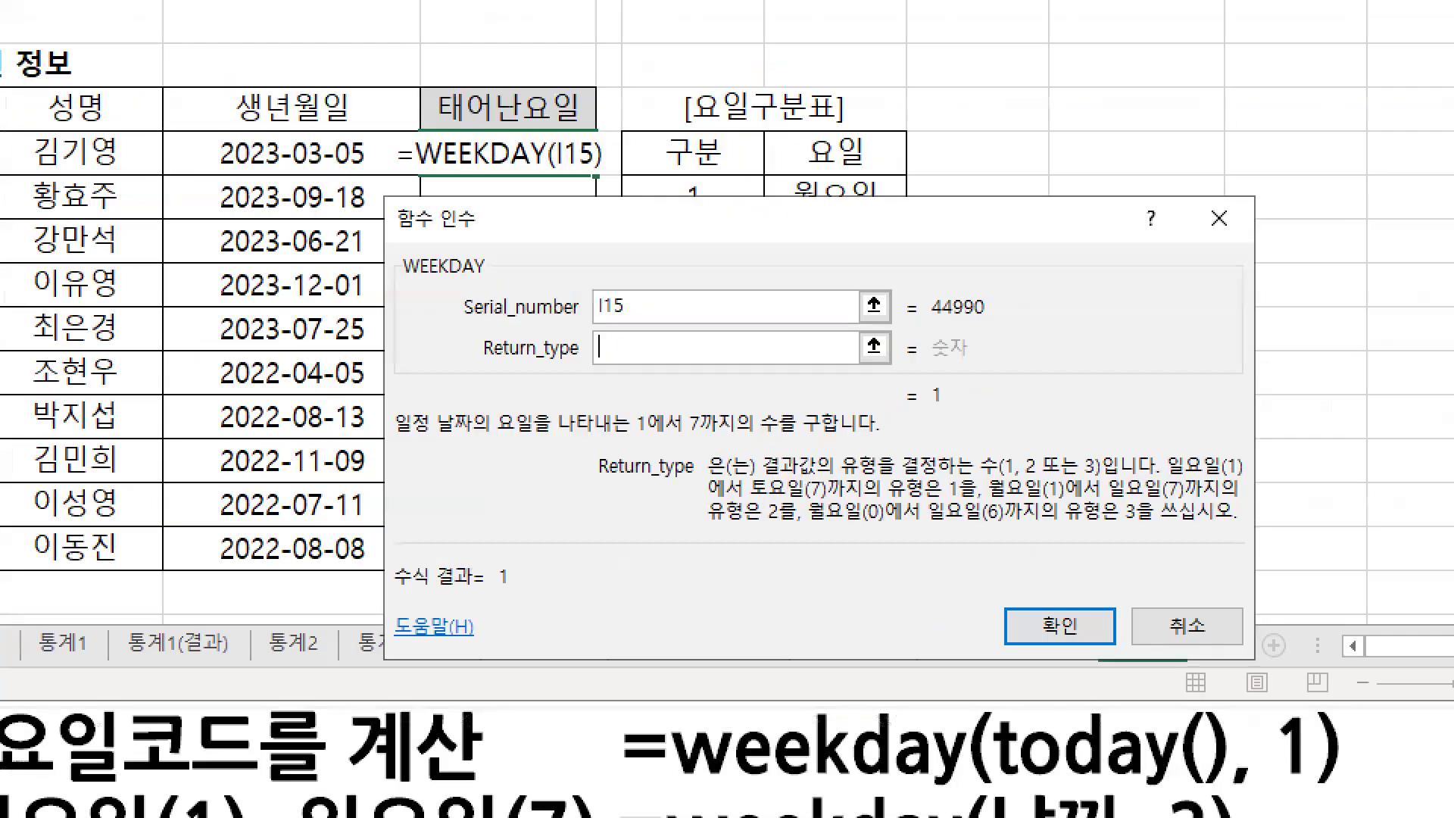
drag(1167, 476, 1264, 477)
key(e)
drag(705, 502, 976, 500)
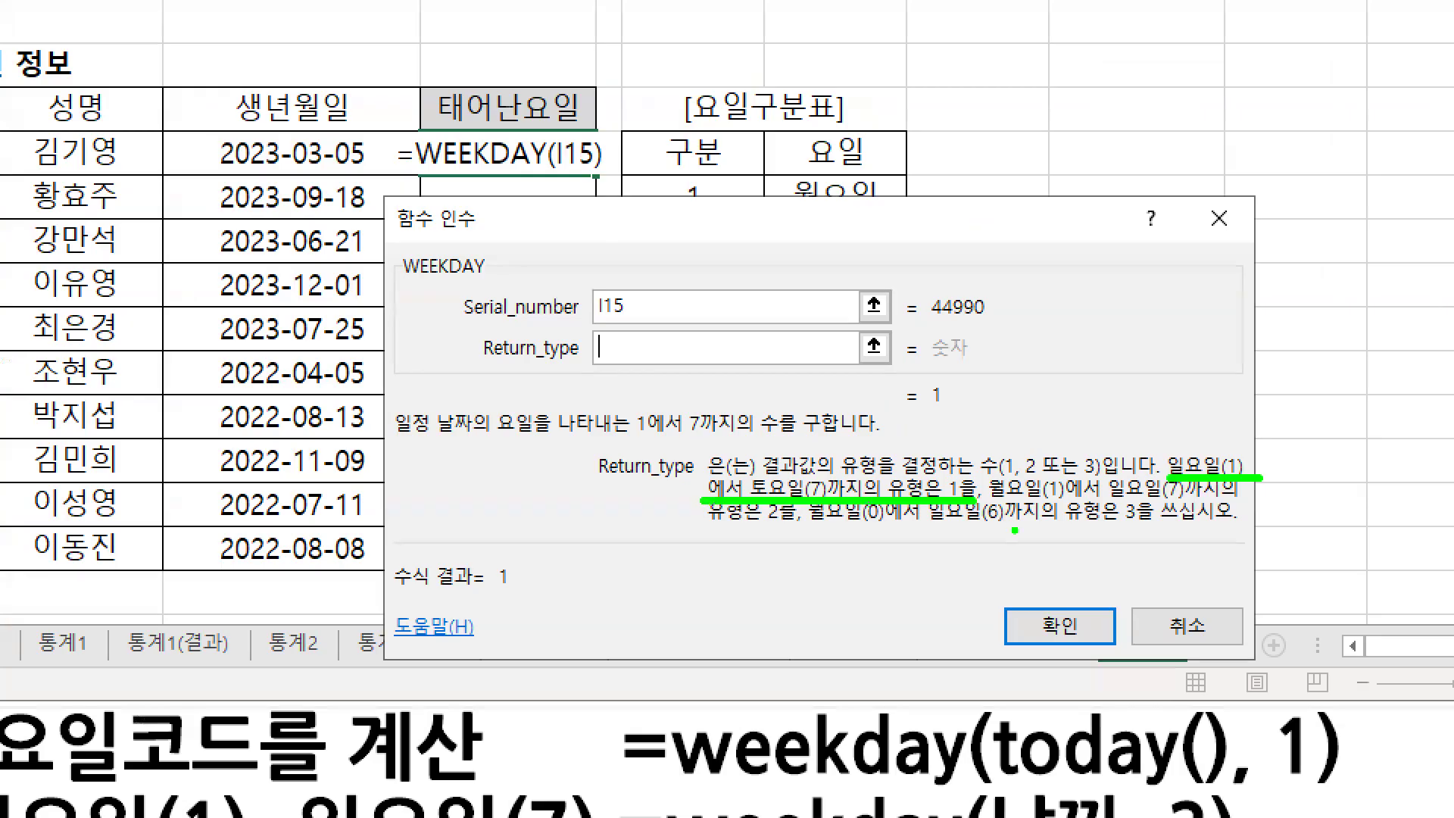
key(r)
mouse_move(957, 409)
mouse_down()
mouse_move(912, 413)
mouse_move(962, 393)
mouse_move(955, 417)
mouse_up()
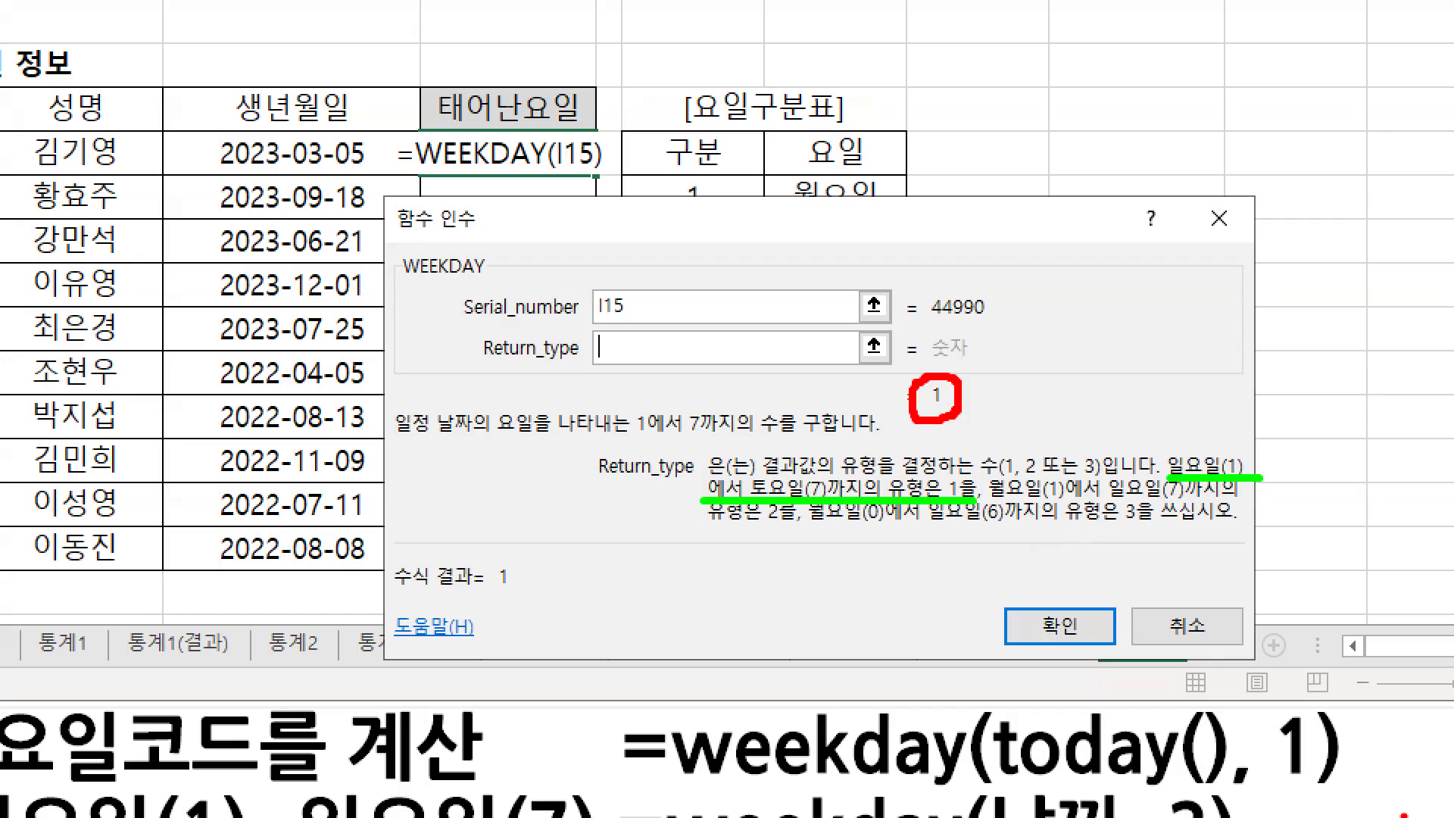
drag(596, 351, 546, 382)
drag(1167, 479, 1255, 486)
drag(700, 506, 973, 506)
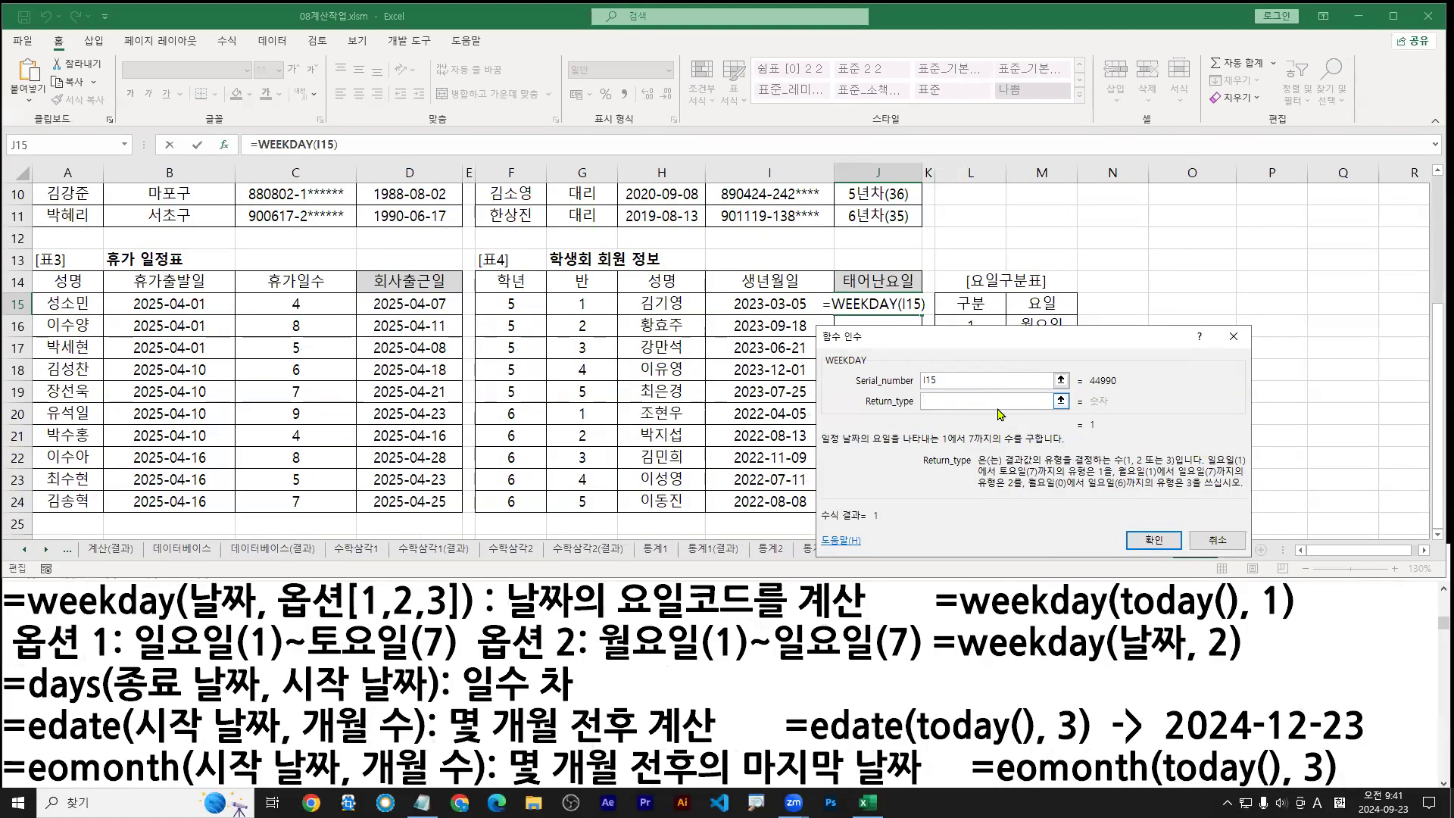
Step: Try Return_type 2 and compare how types 1 and 2 number the weekend days, including the >=6 weekend condition
text(2)
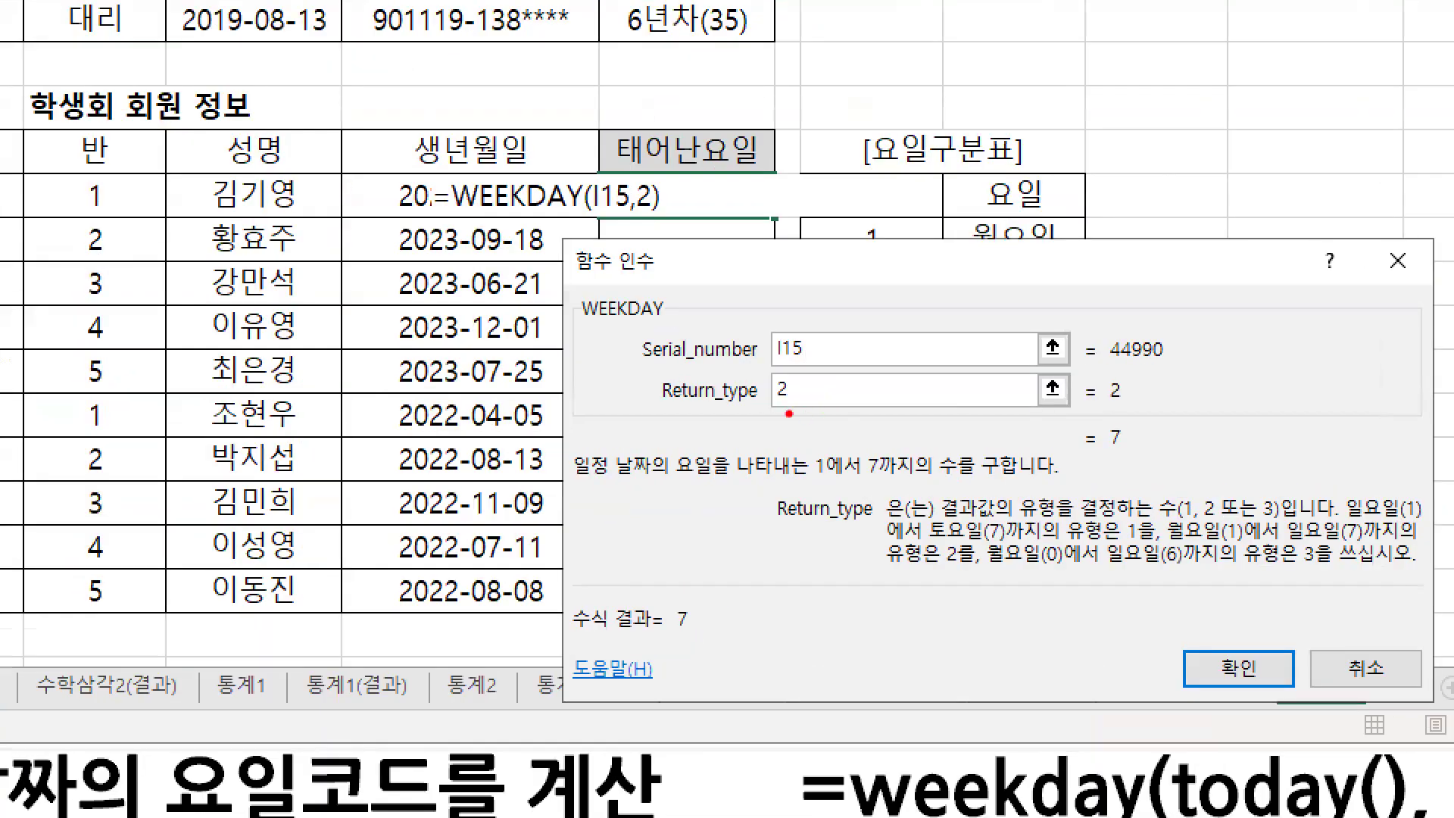
drag(775, 409, 799, 408)
drag(1166, 544, 1422, 547)
drag(884, 571, 975, 571)
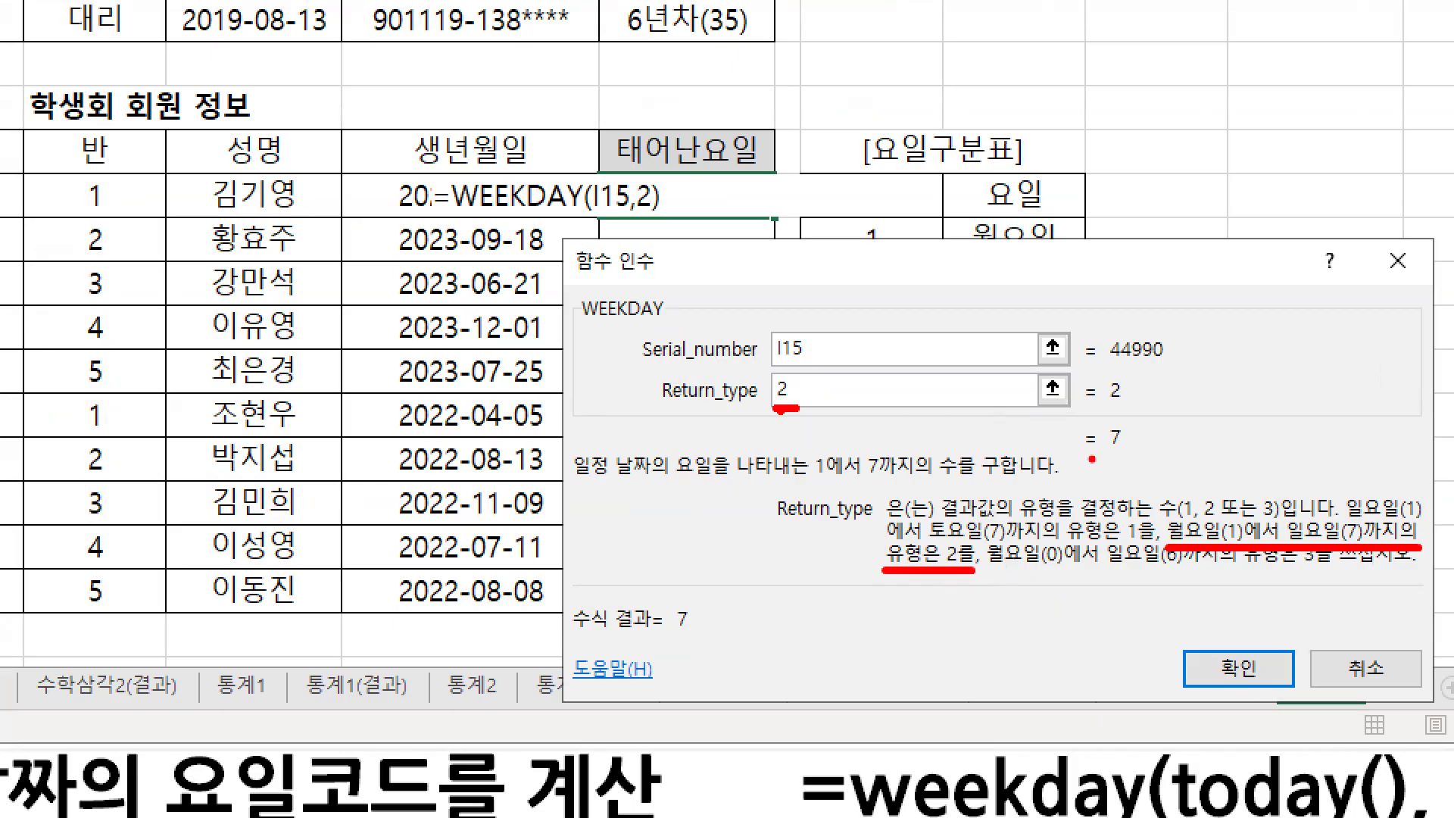
drag(1044, 417, 1046, 453)
drag(1118, 418, 1122, 474)
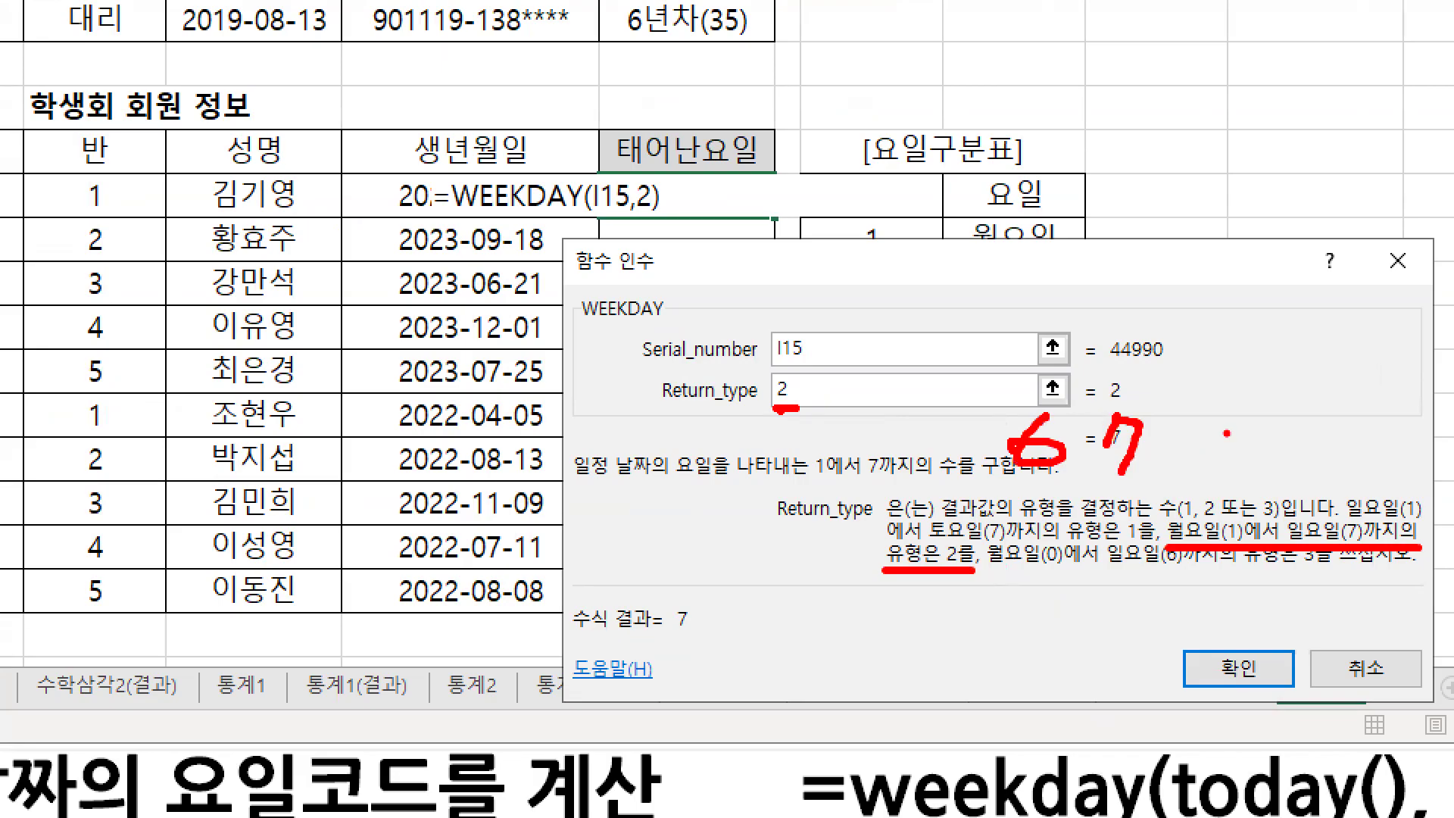
mouse_move(1195, 324)
mouse_down()
mouse_move(1216, 382)
mouse_move(1294, 335)
mouse_move(1299, 353)
mouse_up()
drag(1341, 315, 1319, 372)
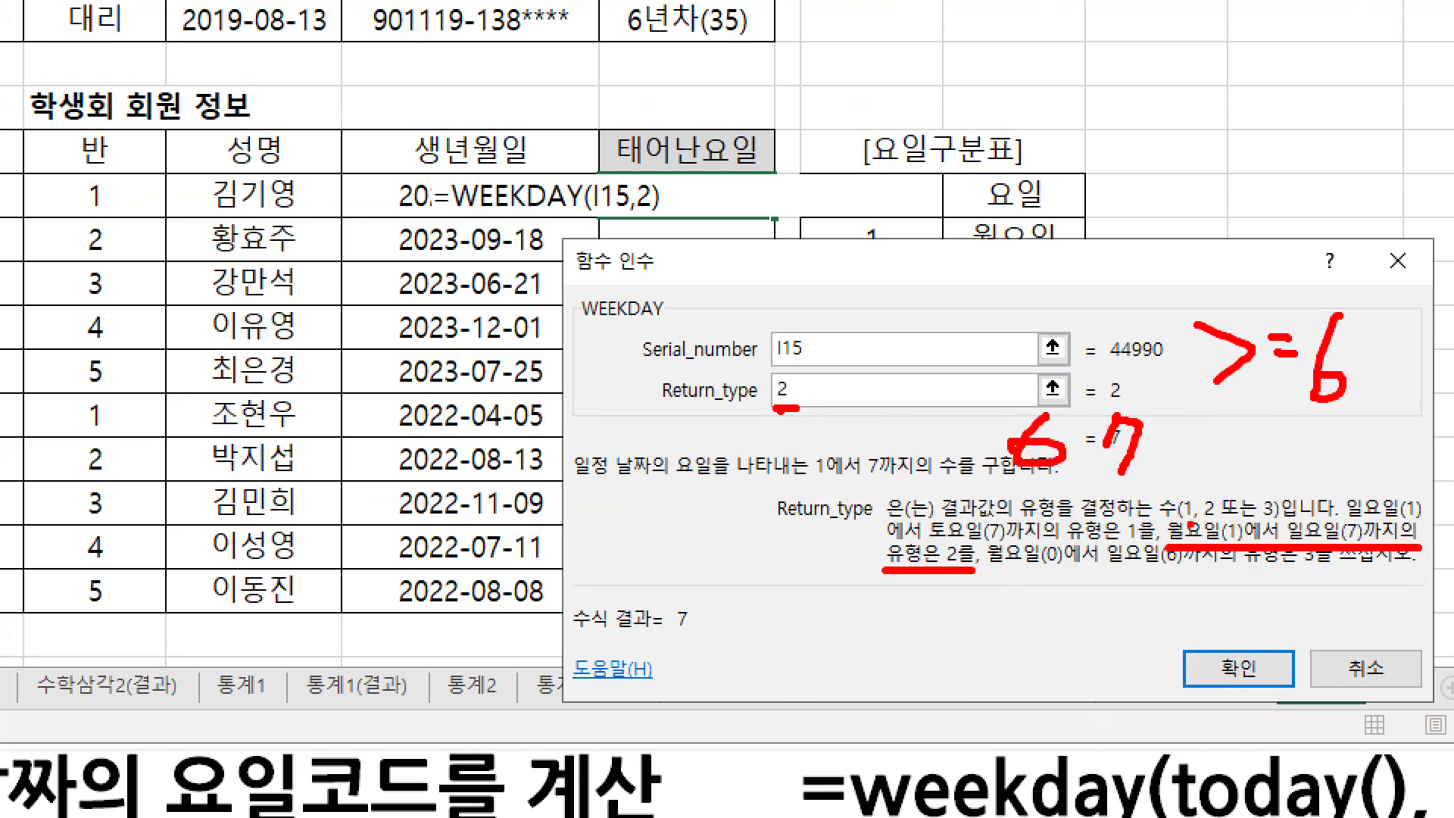
key(e)
drag(1406, 522, 1426, 522)
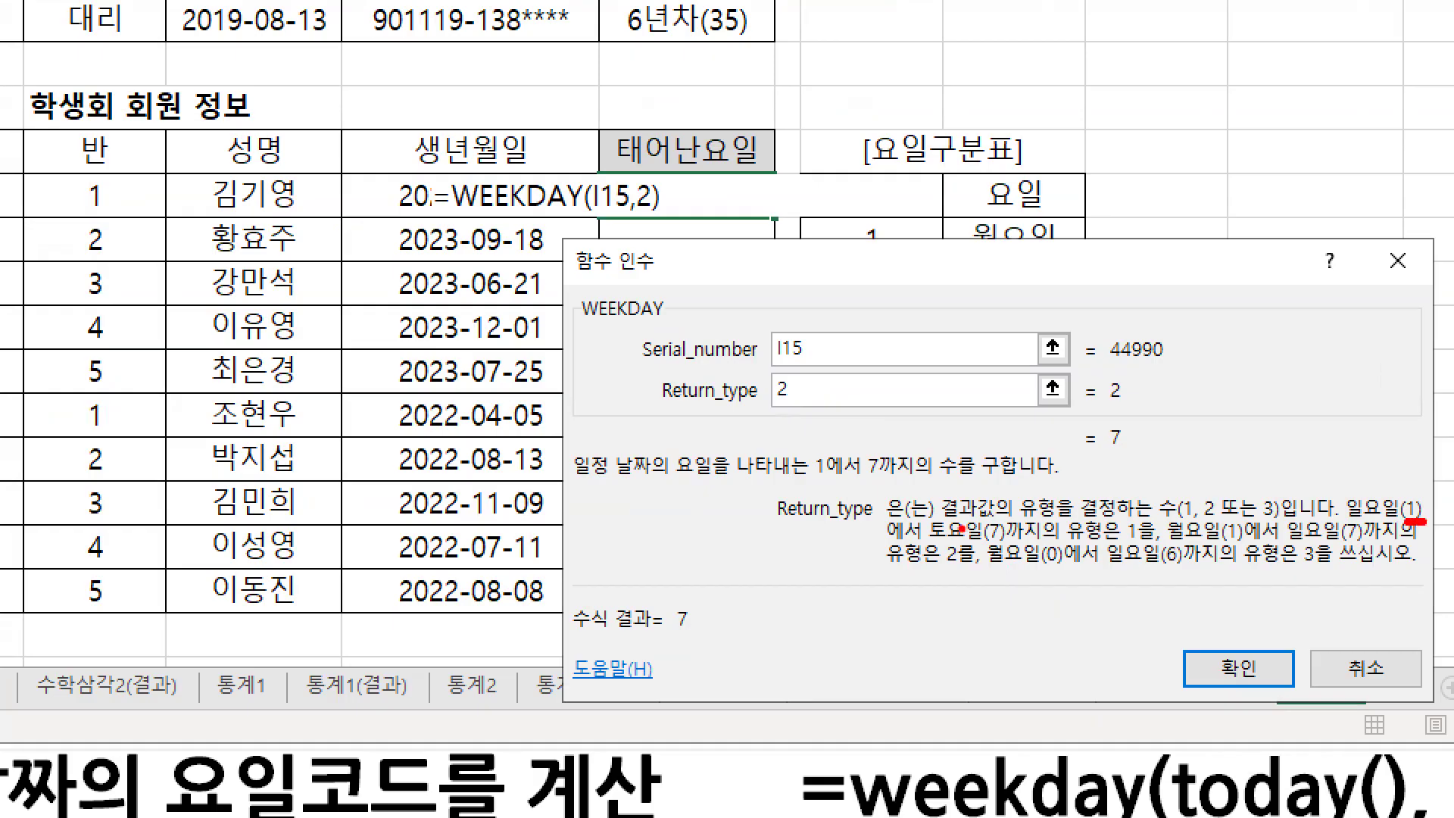
drag(983, 545, 1012, 543)
drag(1177, 544, 1375, 542)
mouse_move(1297, 498)
mouse_down()
mouse_move(1284, 530)
mouse_move(1327, 519)
mouse_move(1341, 544)
mouse_up()
drag(1290, 381, 1313, 438)
drag(1361, 402, 1404, 403)
drag(1373, 417, 1407, 418)
click(1422, 416)
mouse_move(1435, 371)
mouse_down()
mouse_move(1430, 458)
mouse_move(1405, 447)
mouse_up()
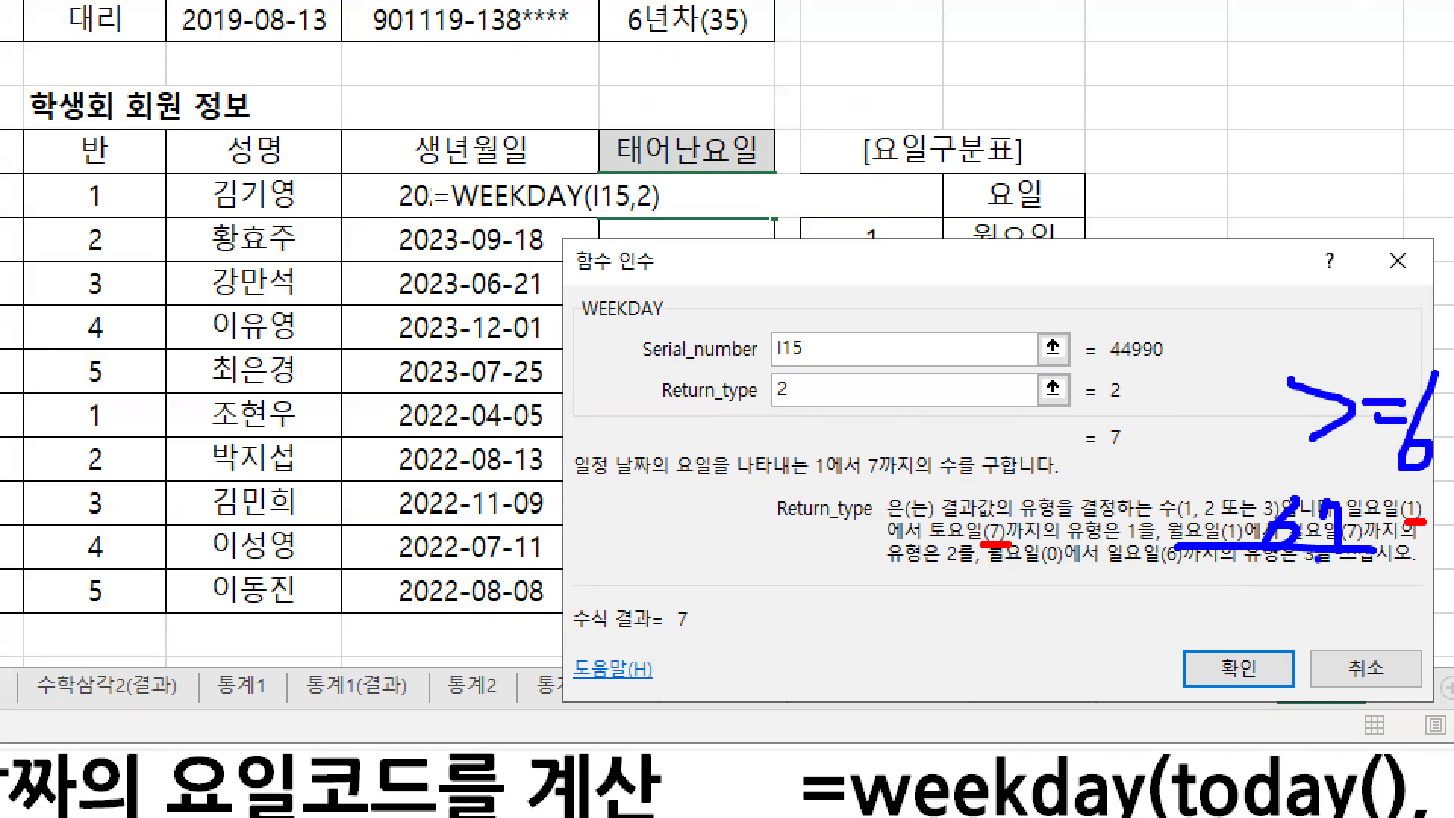
key(e)
key(g)
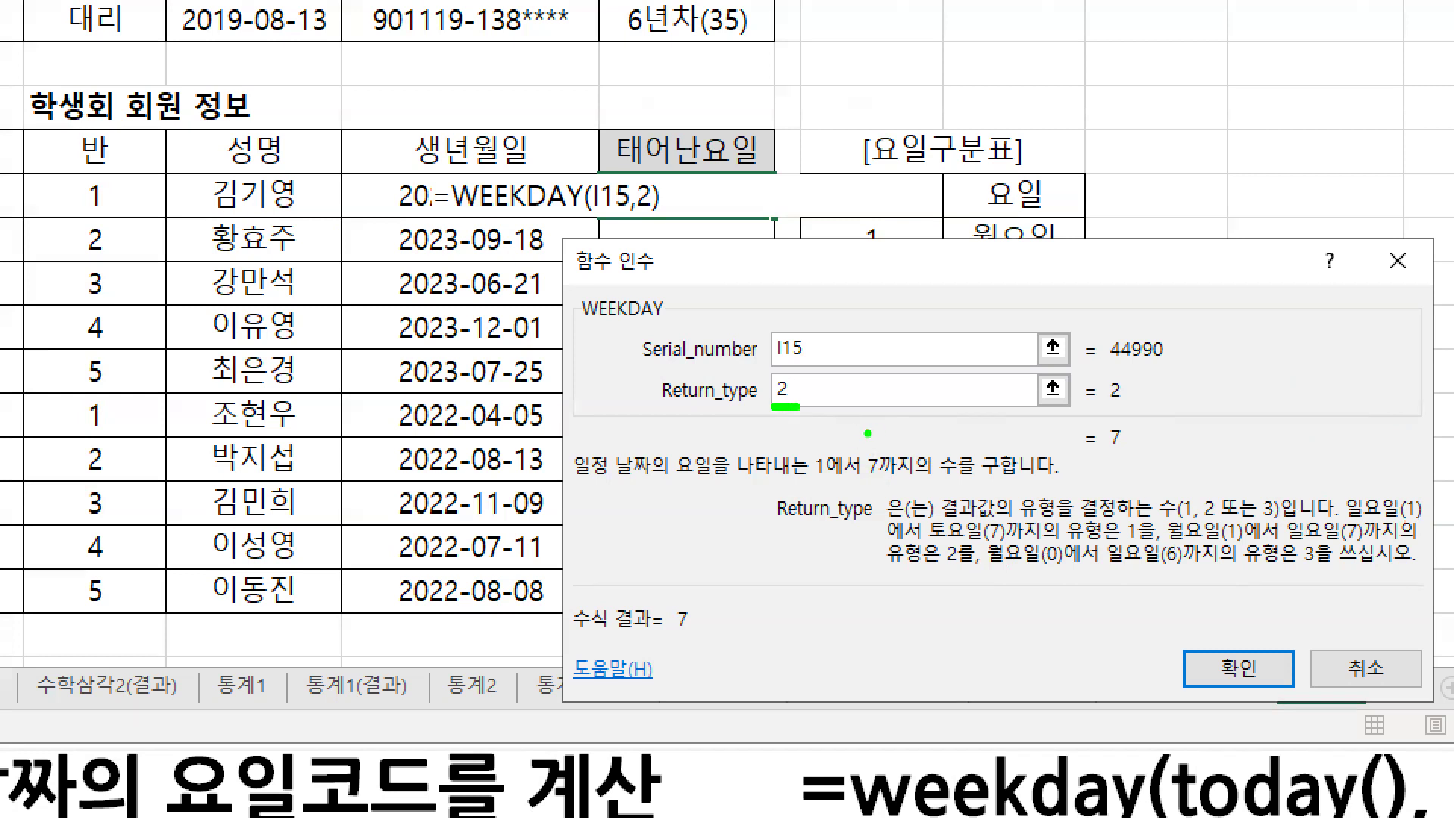
Step: Clear the Return_type argument, confirm =WEEKDAY(I15), and fill it down the 태어난요일 column to J24
key(BackSpace)
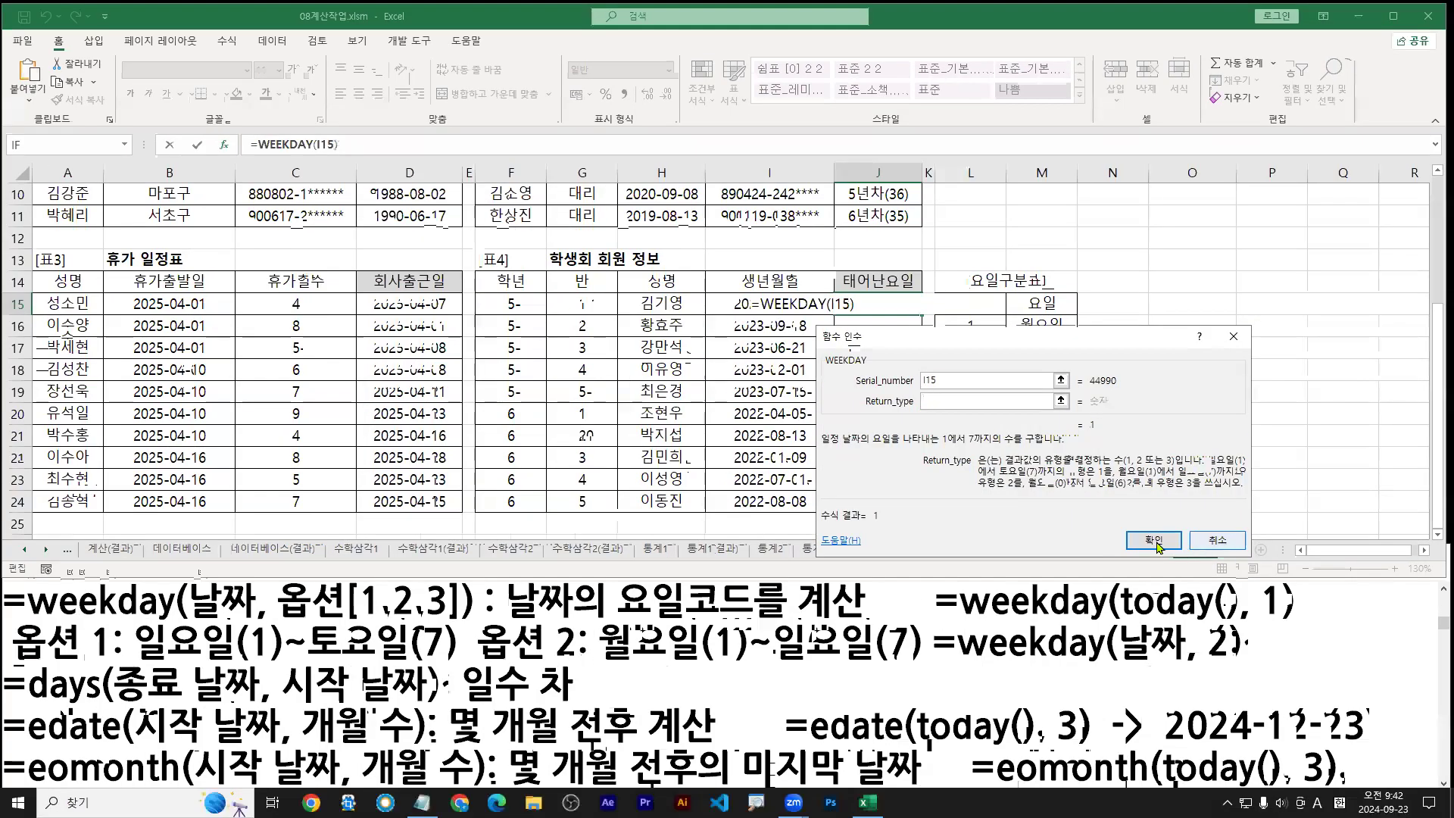
click(1263, 704)
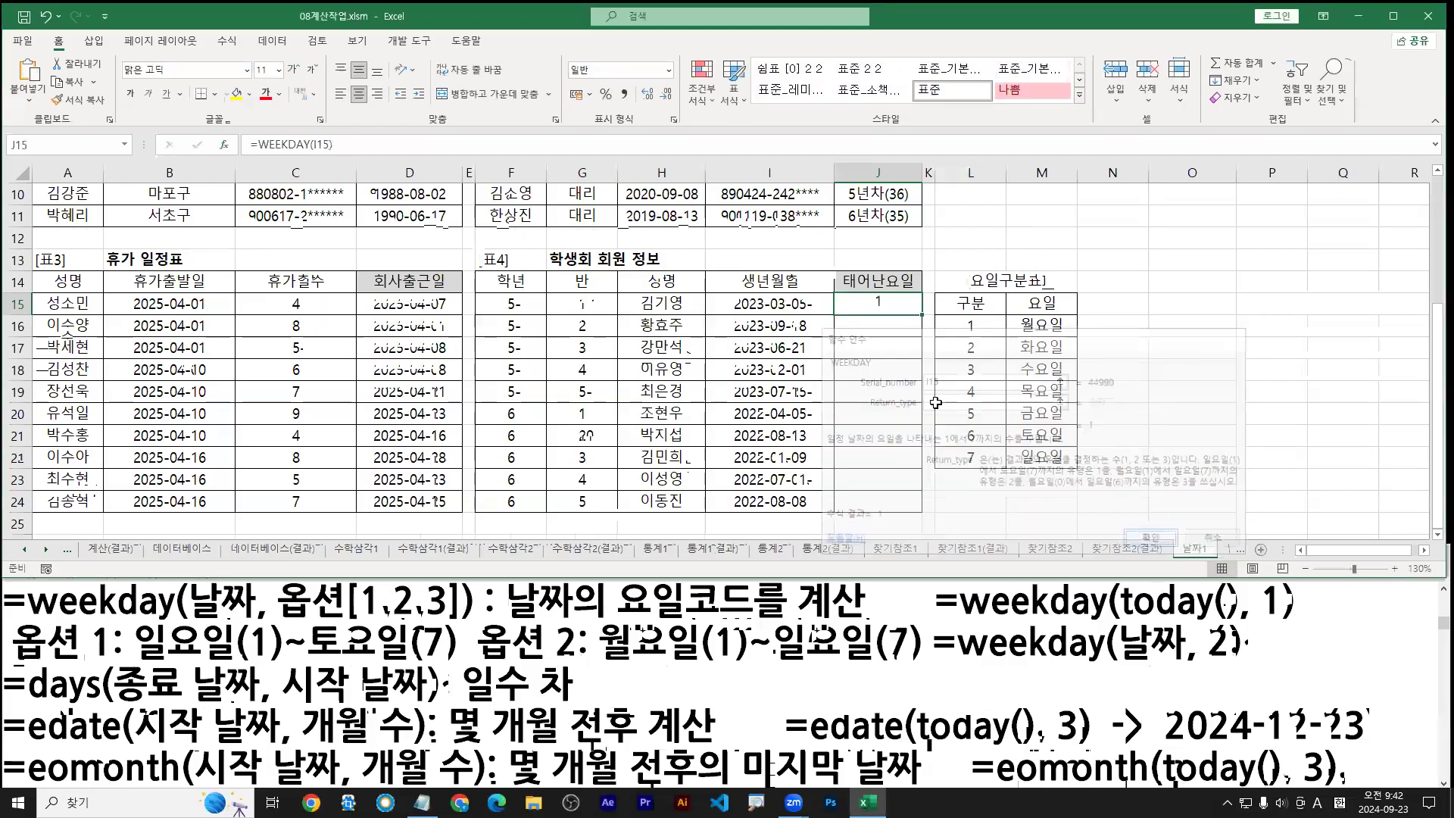
double_click(922, 316)
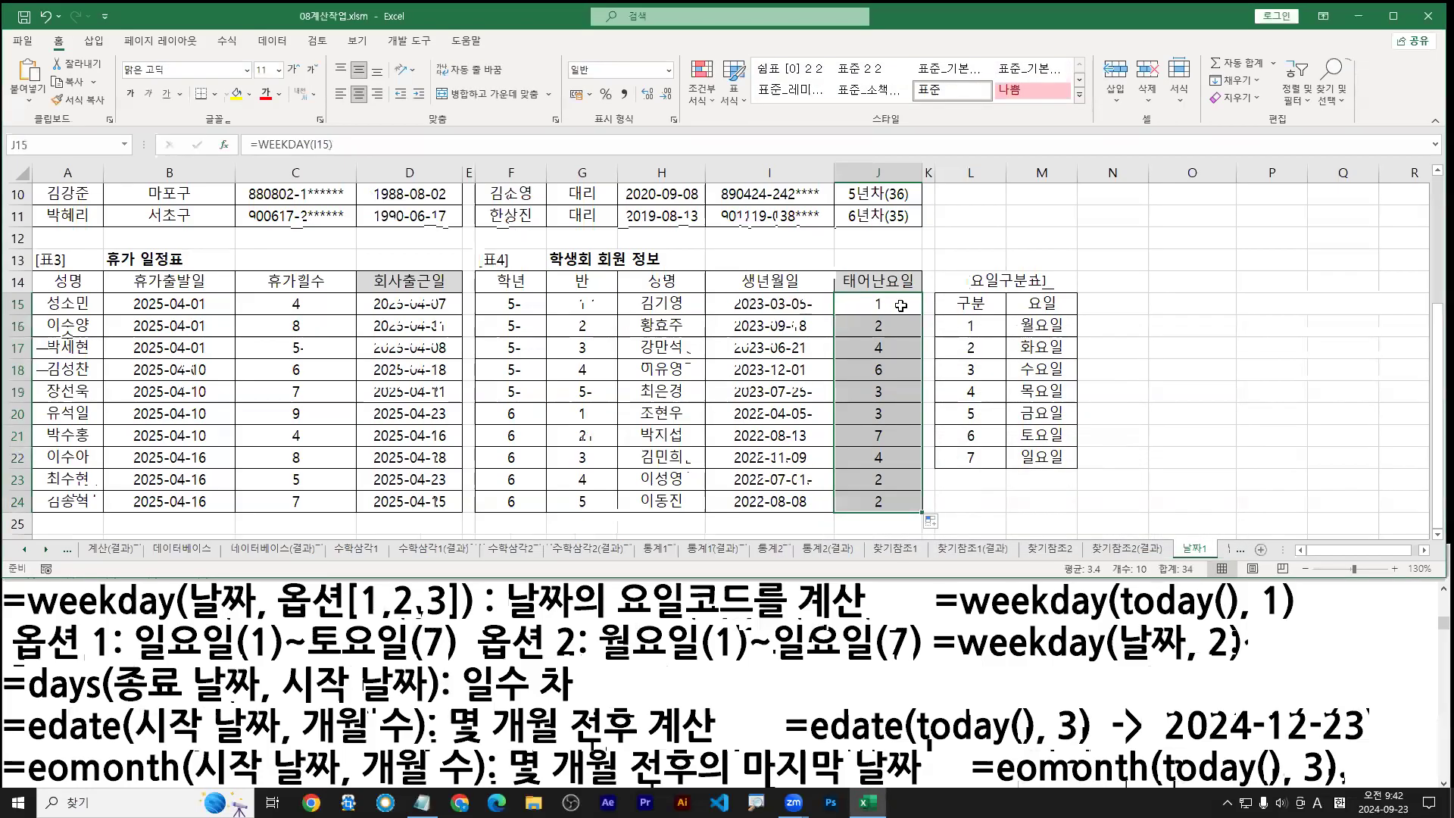
Step: Examine the J15 formula and how its weekday code corresponds to a 구분 number and 요일 name in the 요일구분표 table
double_click(896, 309)
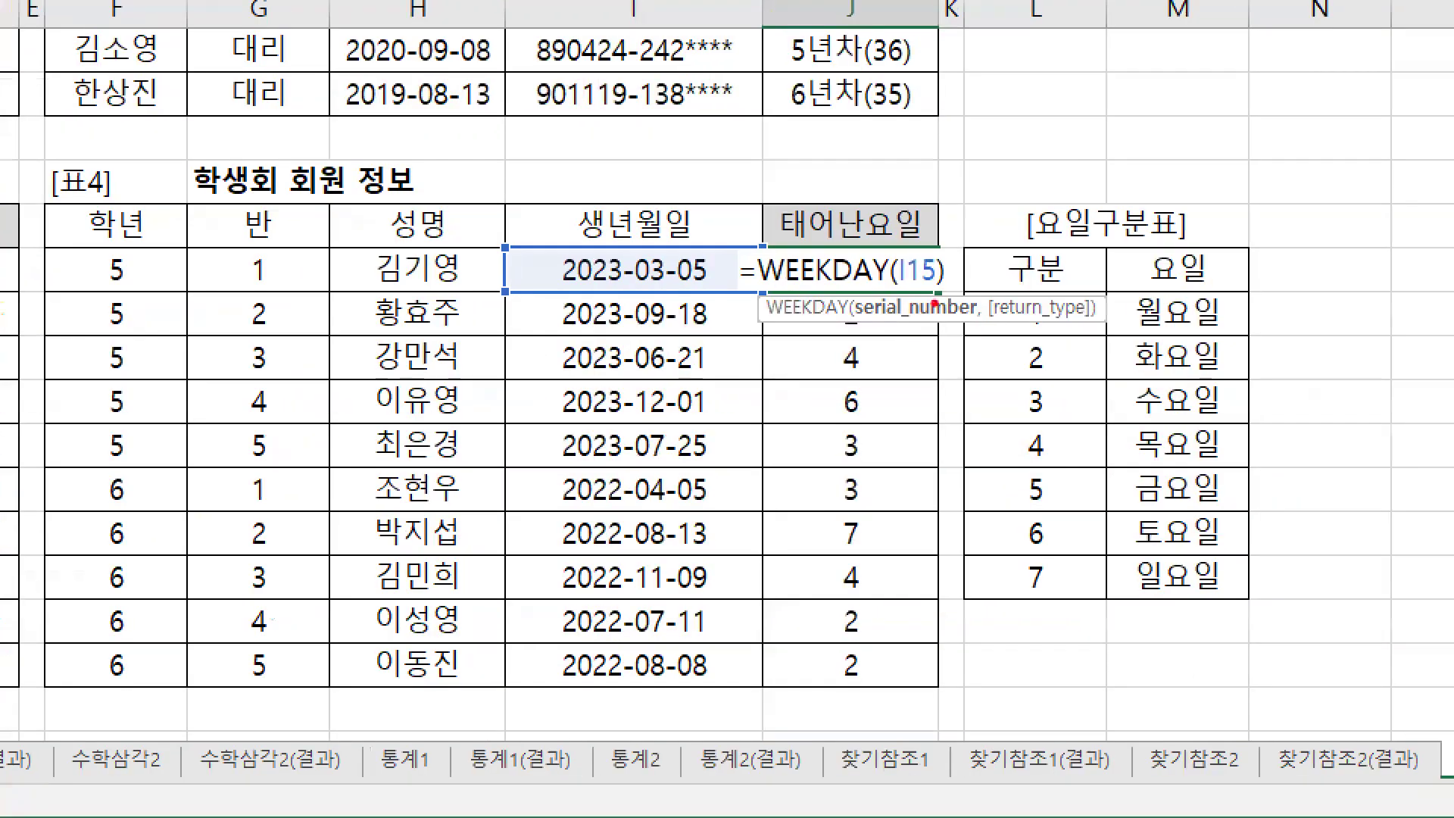
mouse_move(930, 301)
mouse_down()
mouse_move(930, 612)
mouse_move(950, 620)
mouse_up()
drag(960, 689, 979, 661)
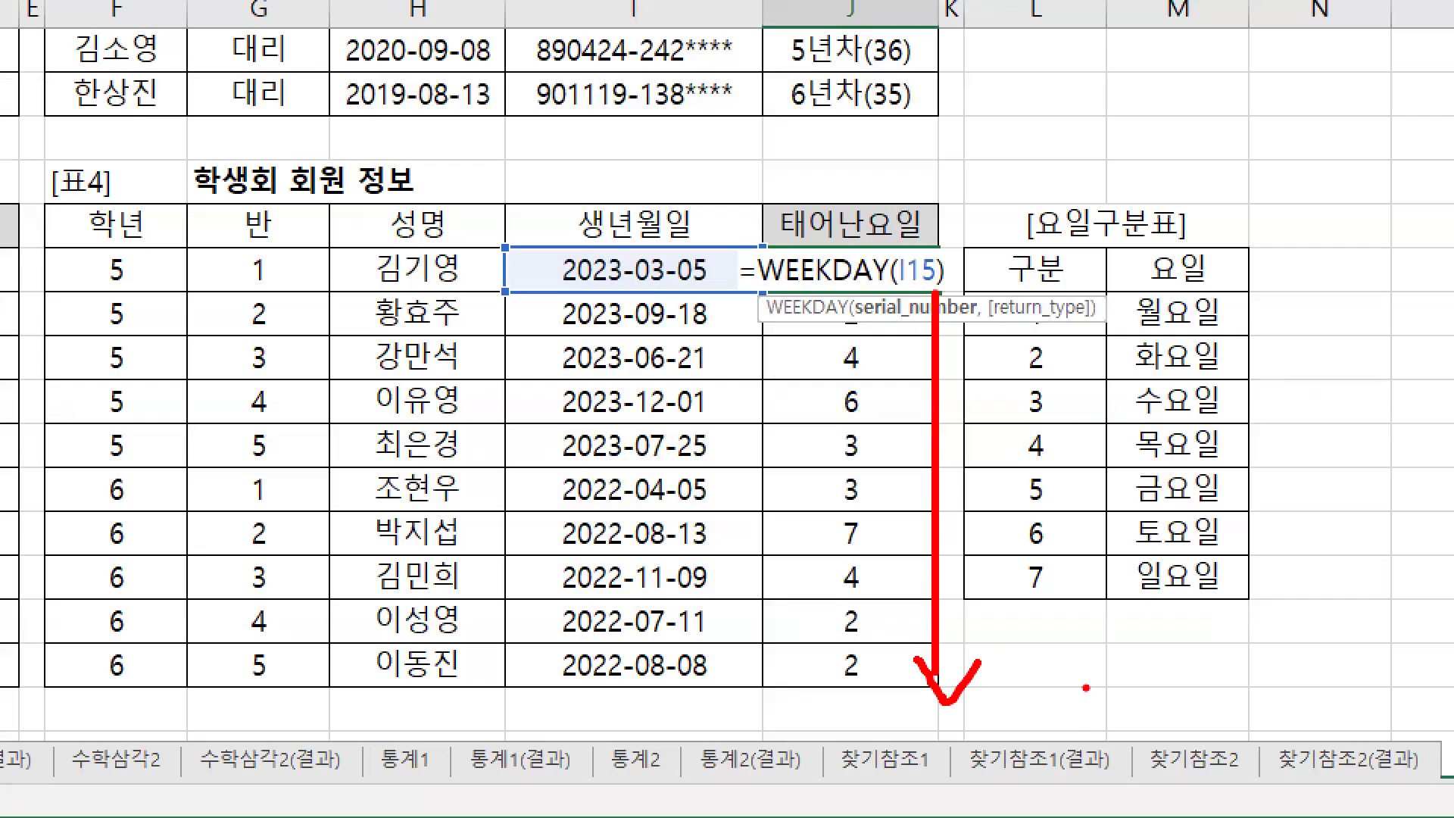
drag(1143, 336, 1233, 333)
drag(1140, 384, 1223, 379)
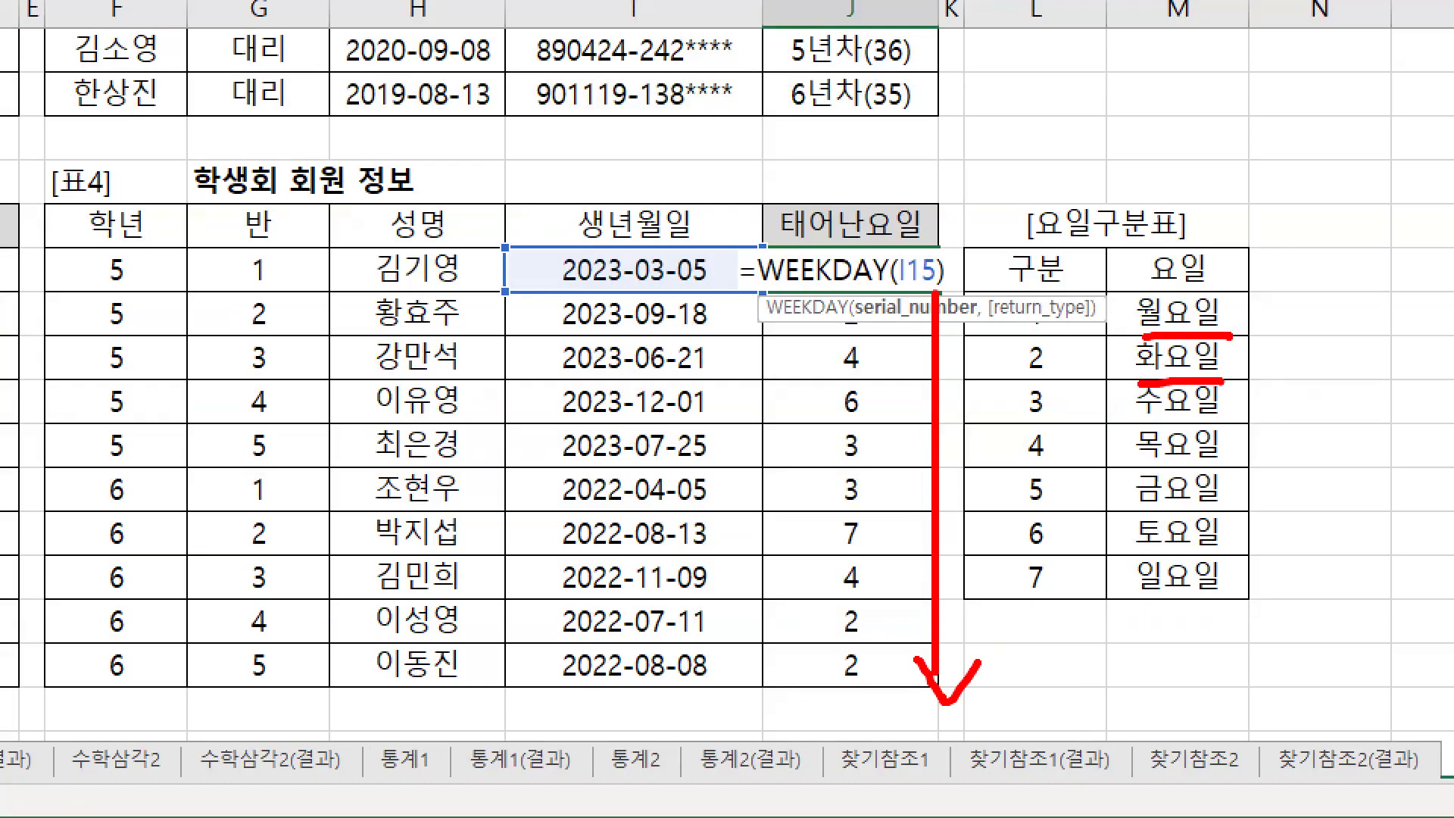
drag(1130, 425, 1212, 429)
key(ctrl+Return)
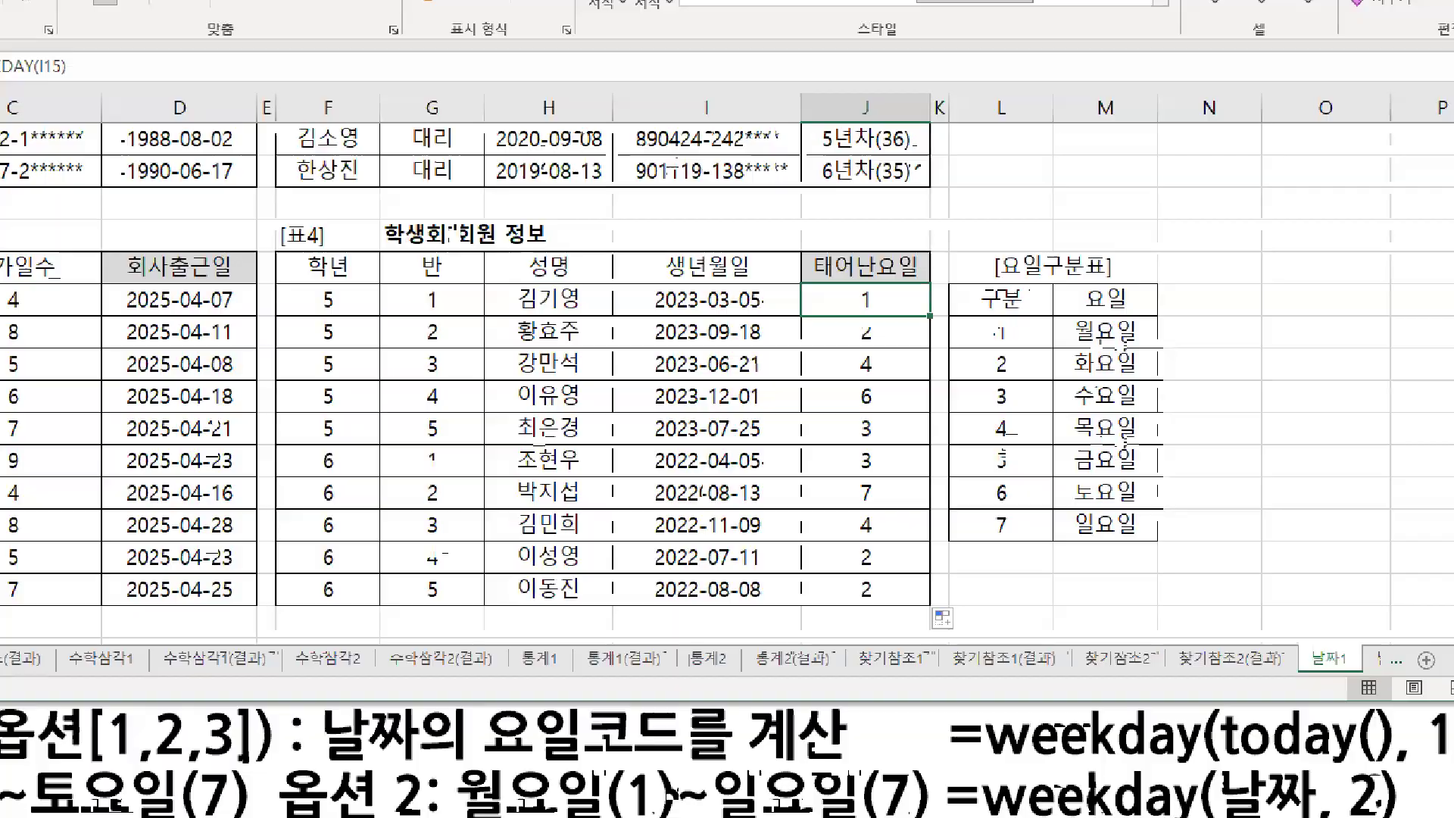
mouse_move(899, 308)
mouse_down()
mouse_move(842, 298)
mouse_move(886, 330)
mouse_move(981, 336)
mouse_move(995, 369)
mouse_up()
drag(966, 320, 1251, 366)
key(g)
drag(1066, 259, 1037, 314)
mouse_move(1146, 262)
mouse_down()
mouse_move(1159, 303)
mouse_move(1207, 302)
mouse_up()
mouse_move(1229, 371)
mouse_down()
mouse_move(1142, 377)
mouse_move(1171, 324)
mouse_move(1220, 367)
mouse_move(1068, 451)
mouse_move(856, 310)
mouse_move(918, 308)
mouse_up()
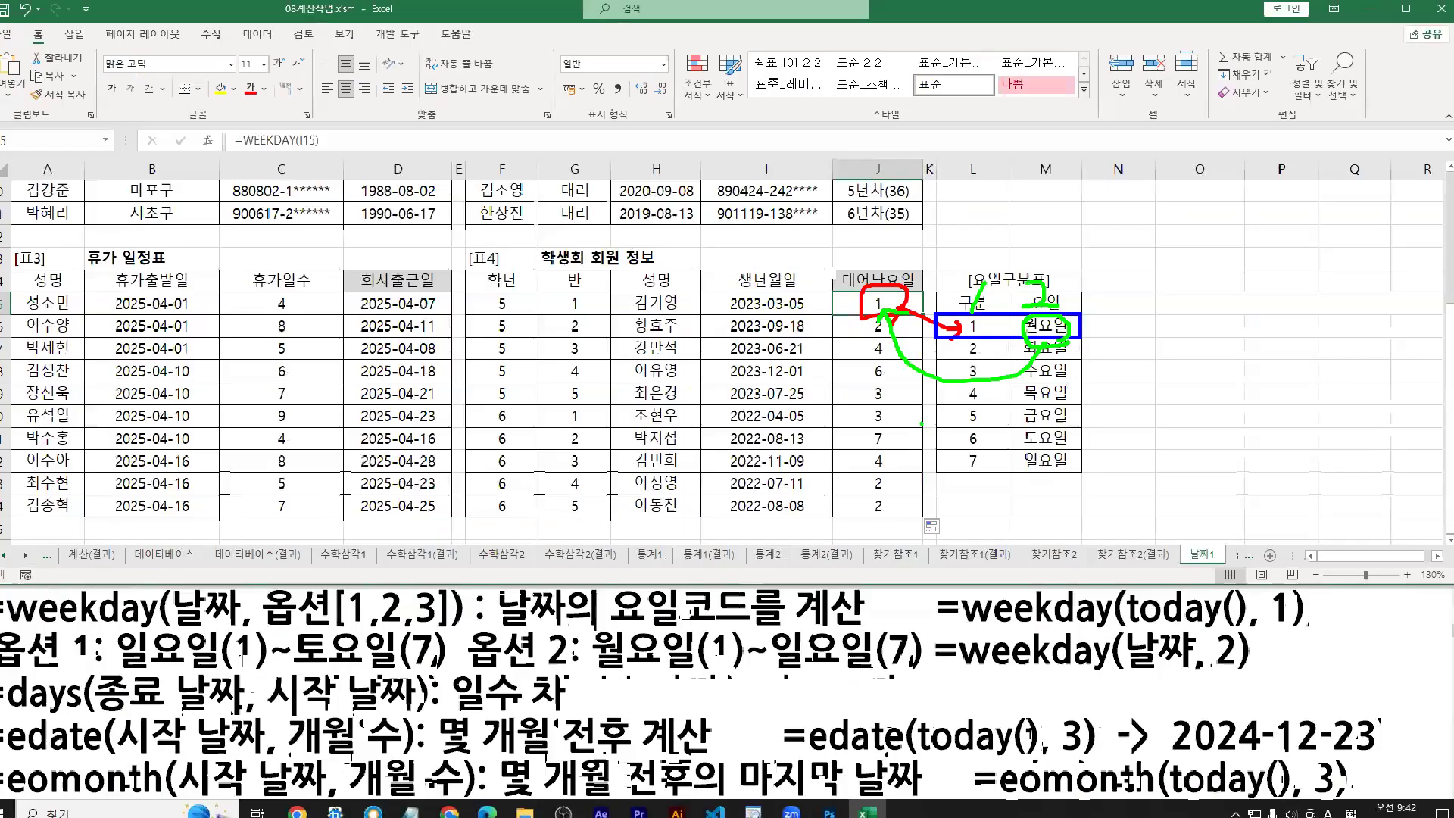
Step: In Notepad, find the Hlookup and Vlookup notes and delete the line holding the two VLOOKUP example formulas
scroll(541, 687, down, 3)
scroll(542, 687, down, 10)
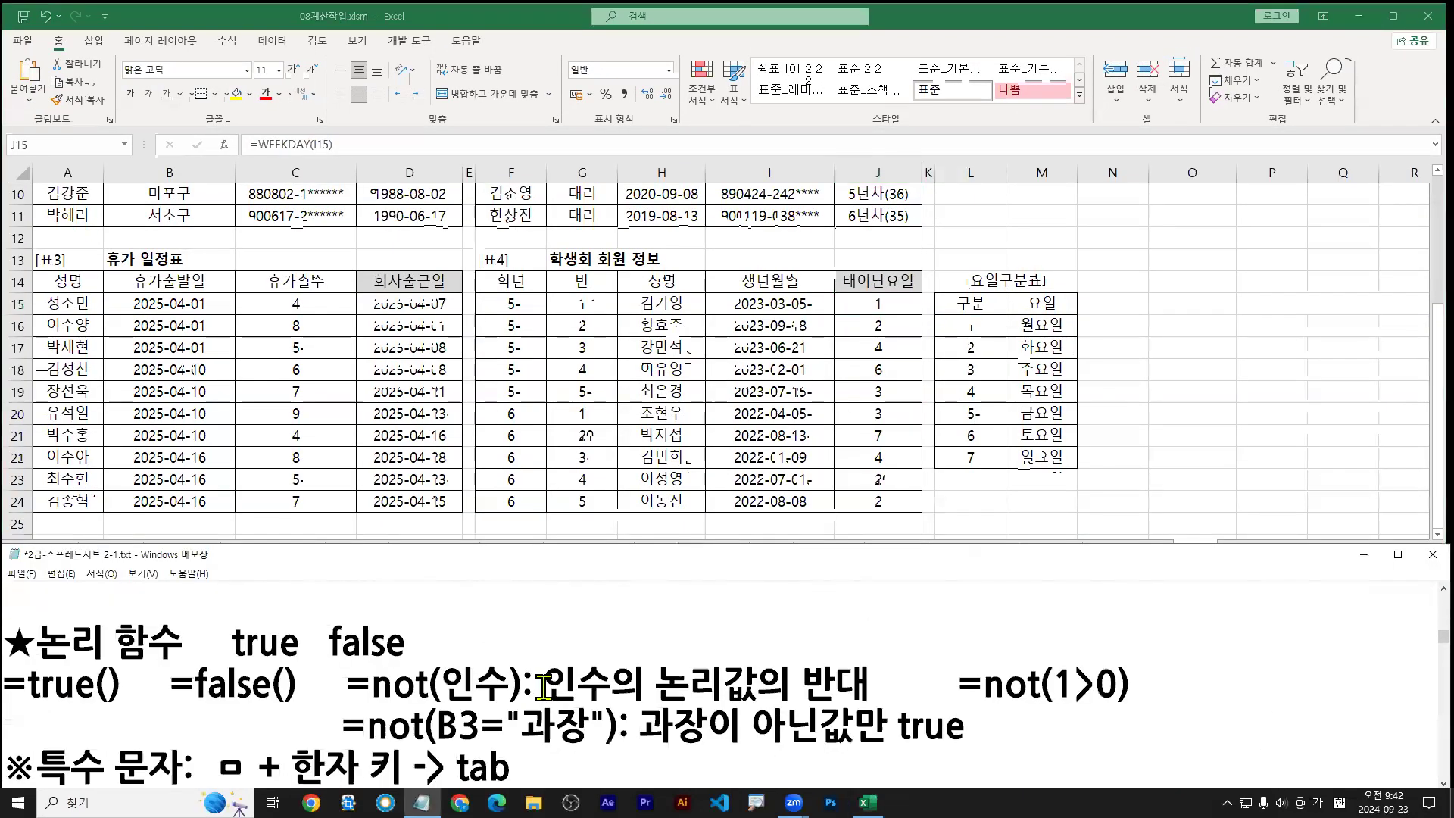
scroll(547, 684, down, 15)
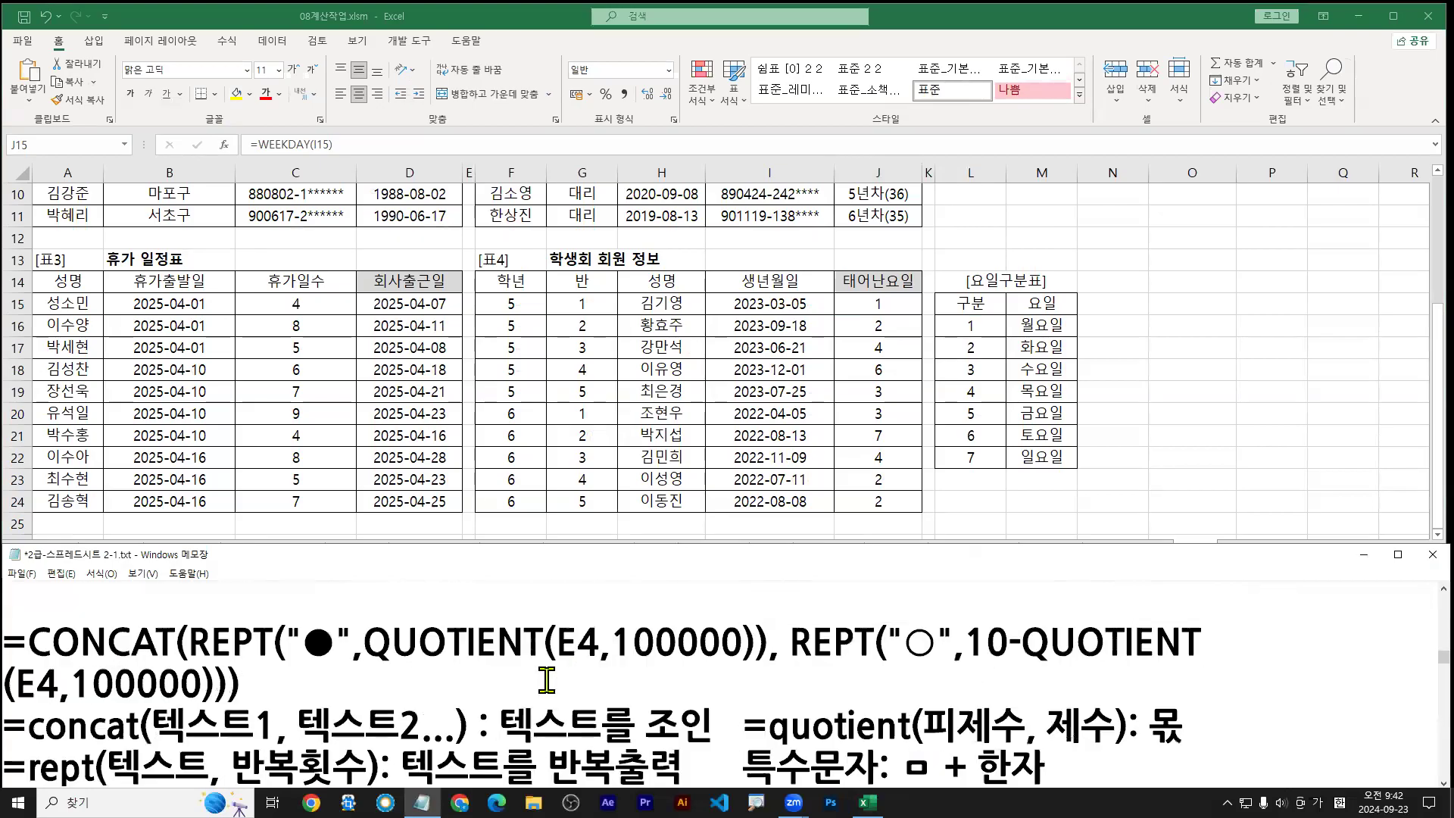
scroll(547, 684, down, 15)
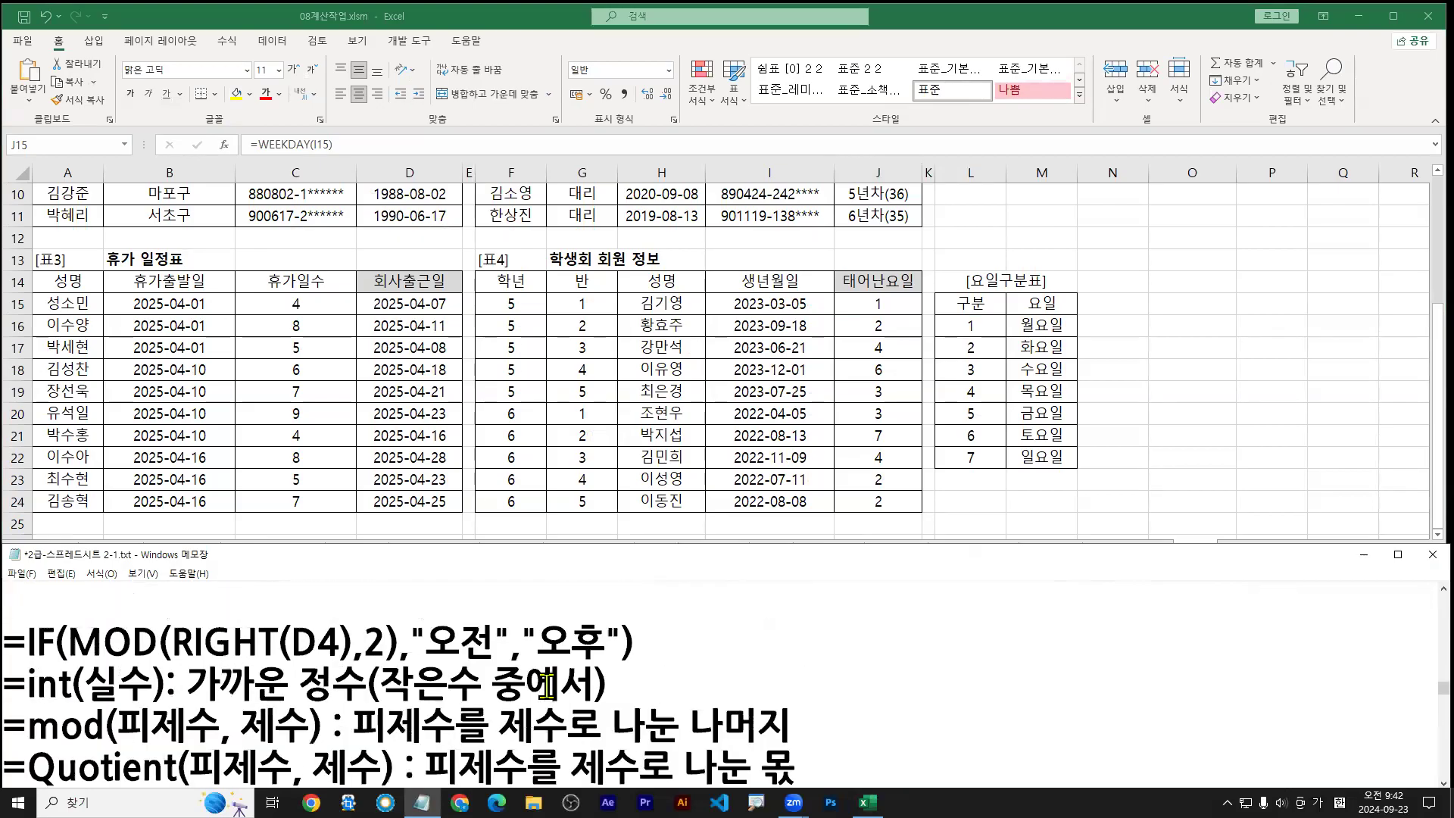
double_click(625, 570)
scroll(616, 568, down, 15)
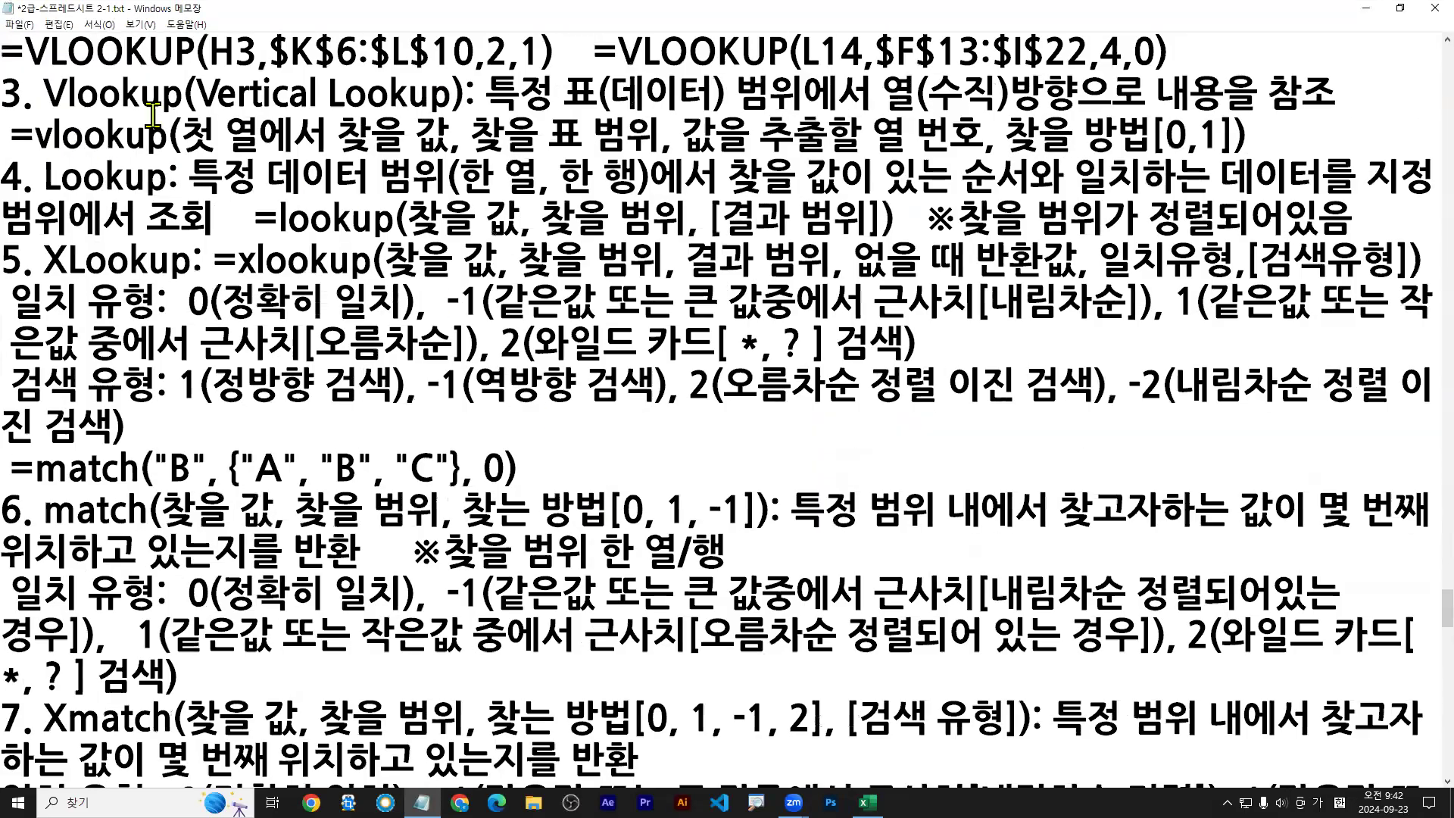
double_click(335, 11)
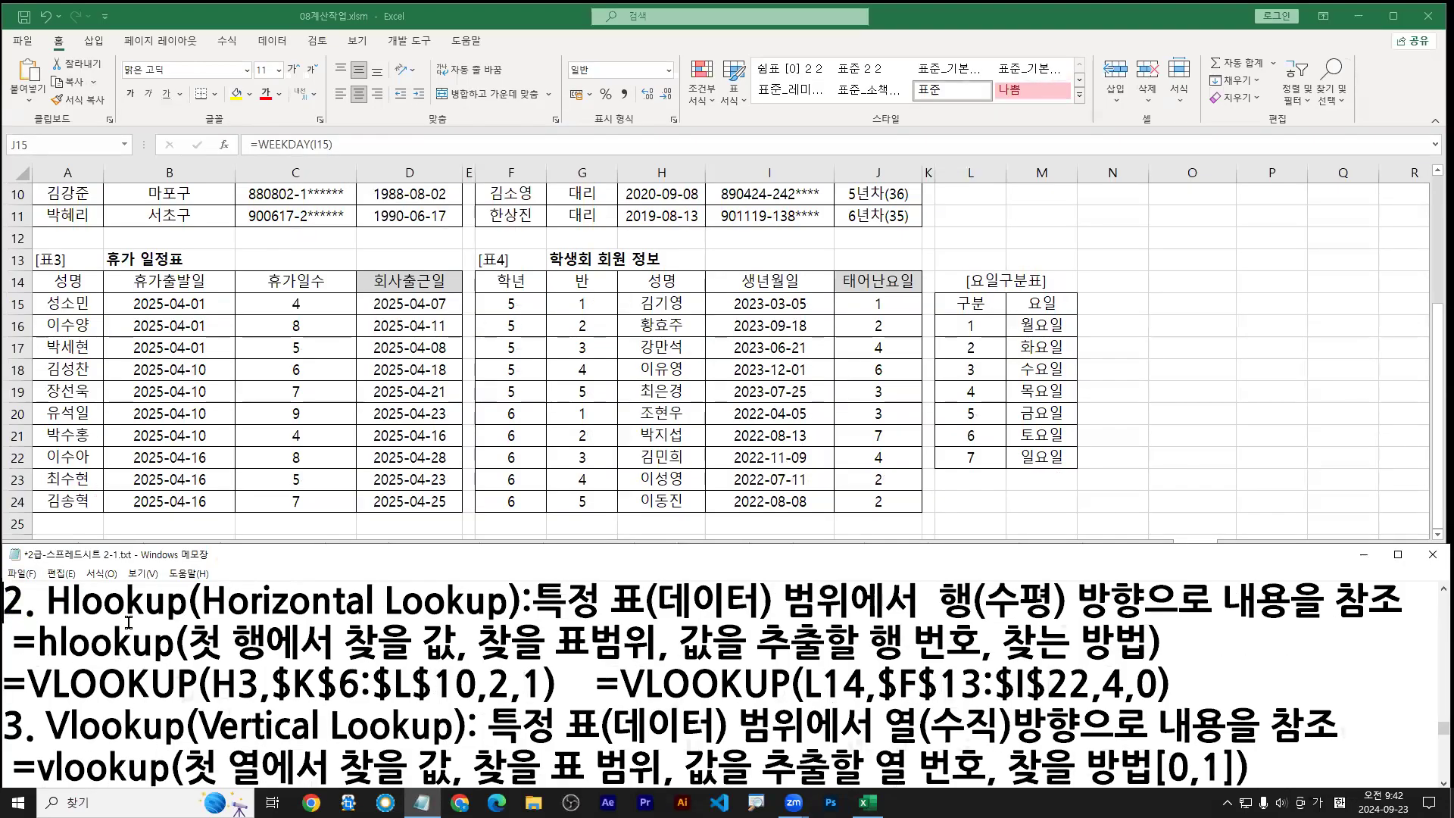
click(15, 682)
key(shift+End)
key(Delete)
key(Delete)
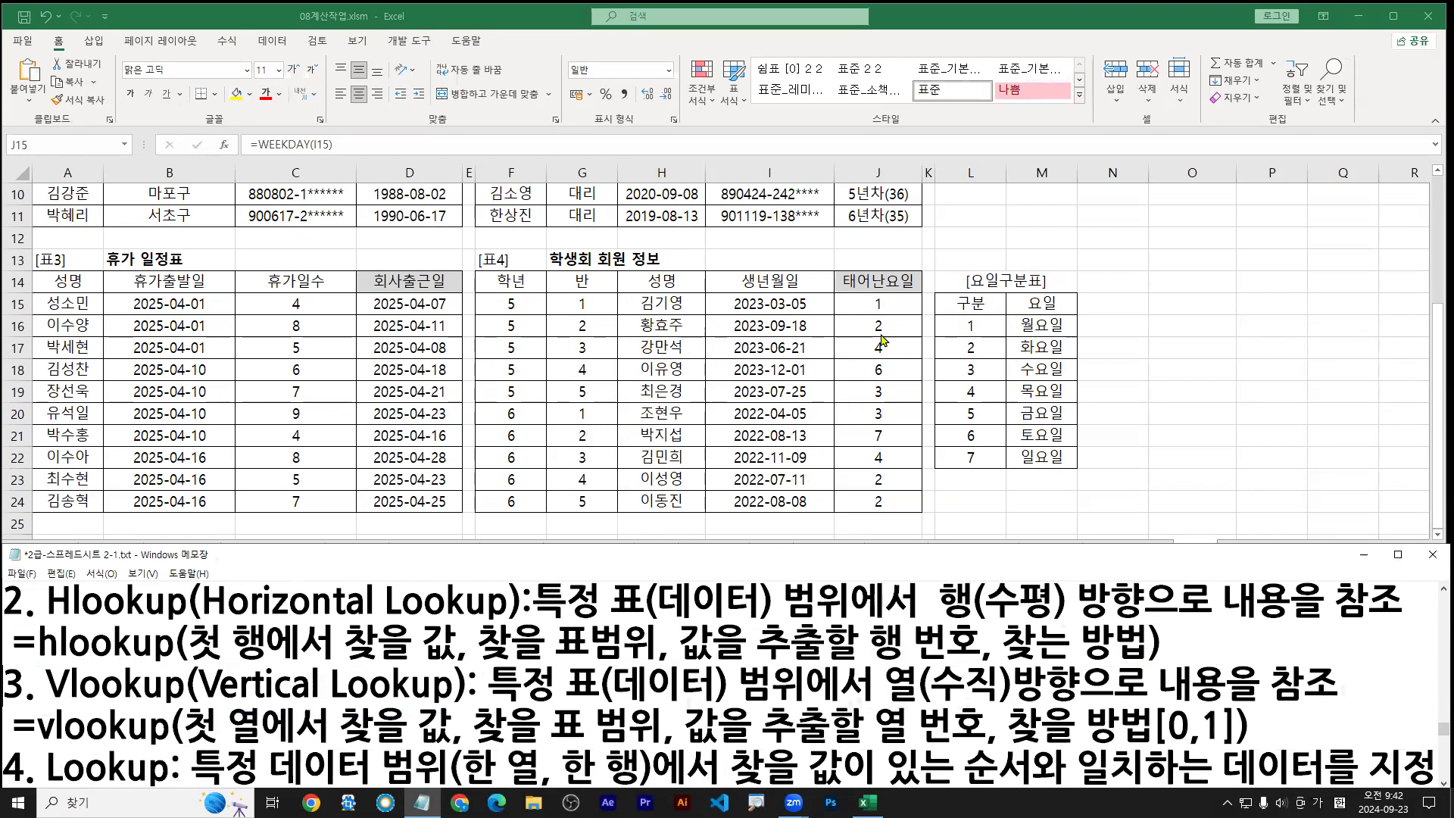
Step: In Excel, open cell J15's formula for editing and cut WEEKDAY(I15), keeping the equals sign
click(871, 314)
double_click(871, 312)
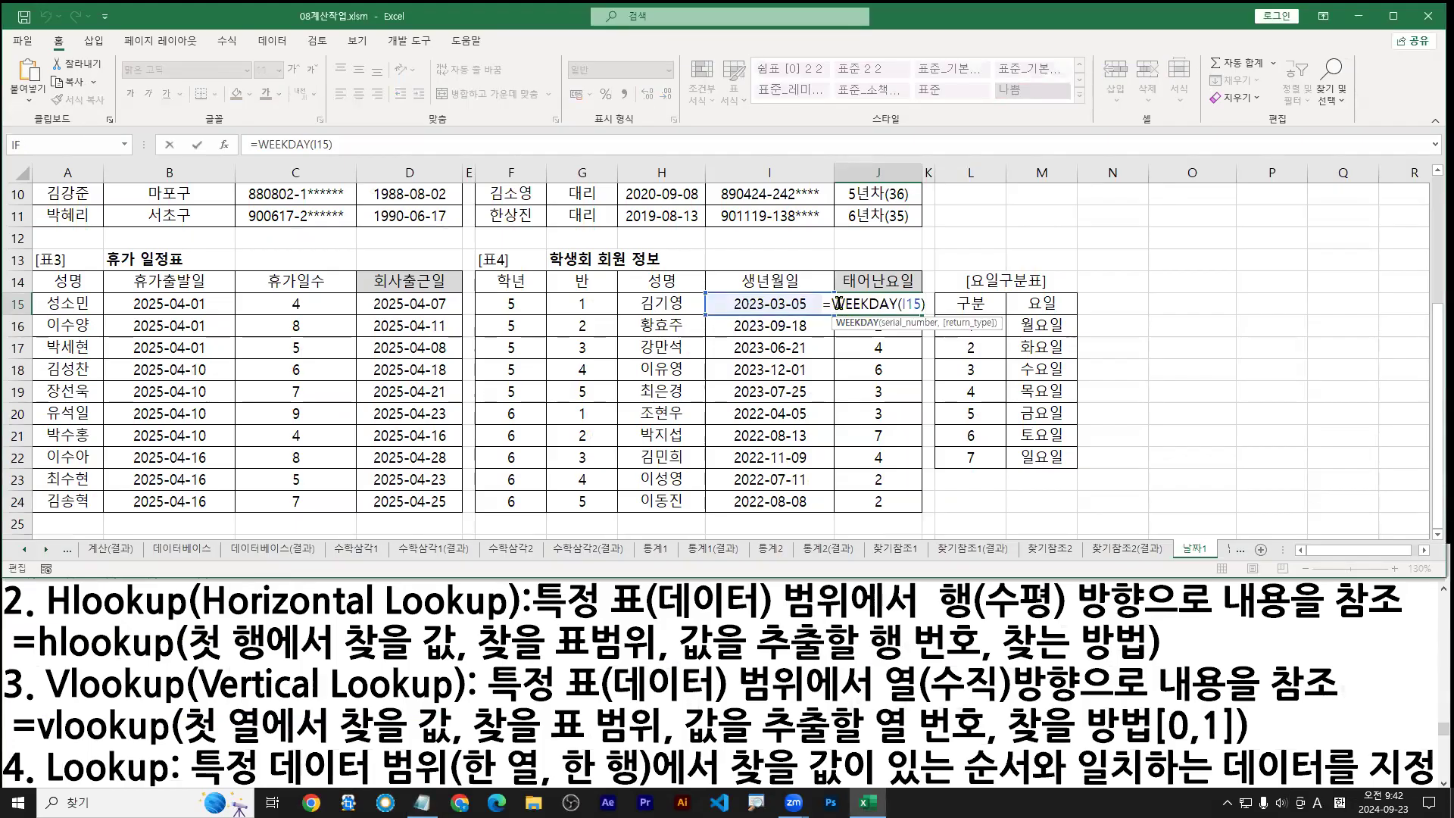
drag(833, 303, 926, 303)
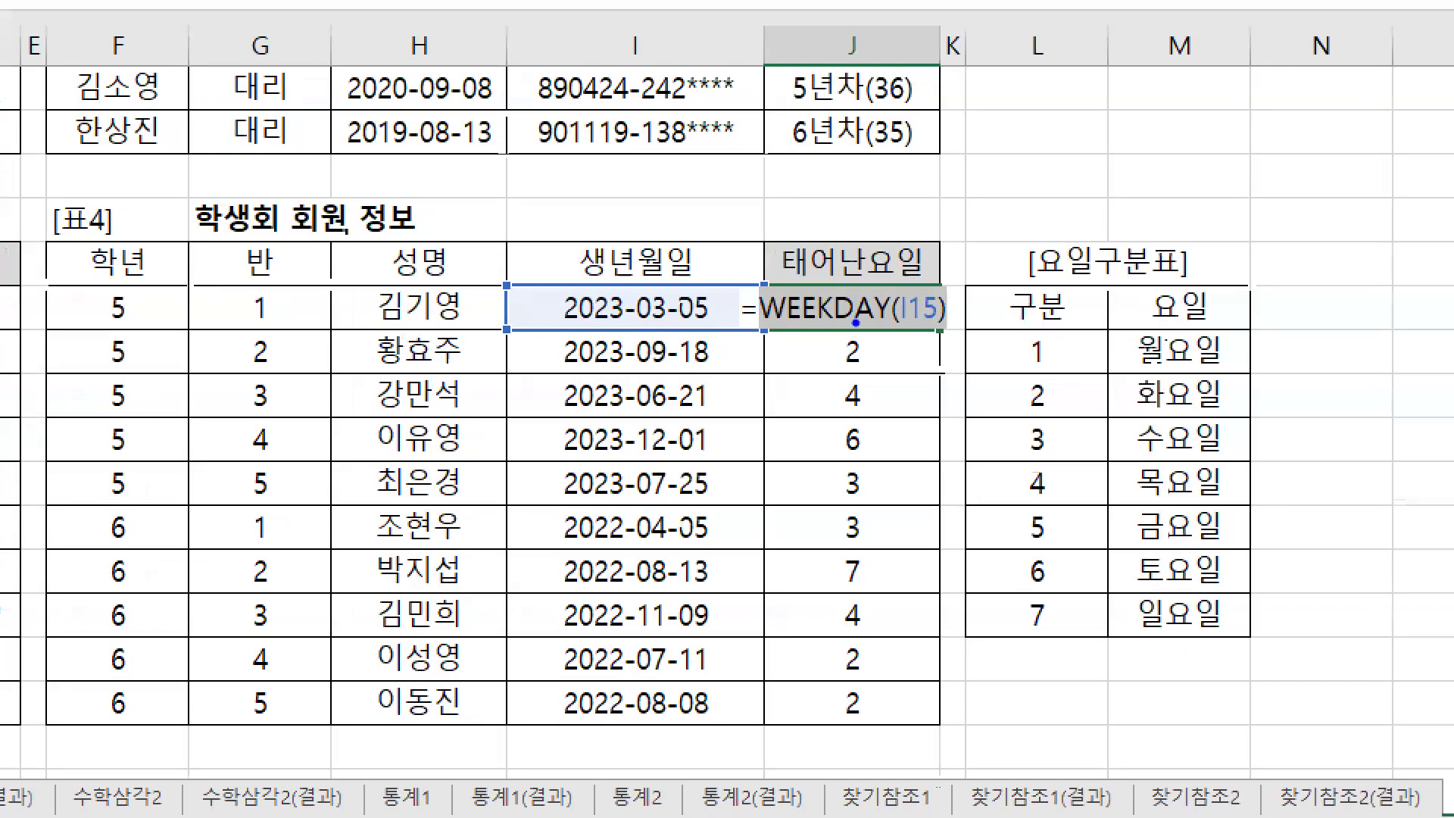
mouse_move(771, 333)
mouse_down()
mouse_move(940, 332)
mouse_move(934, 352)
mouse_up()
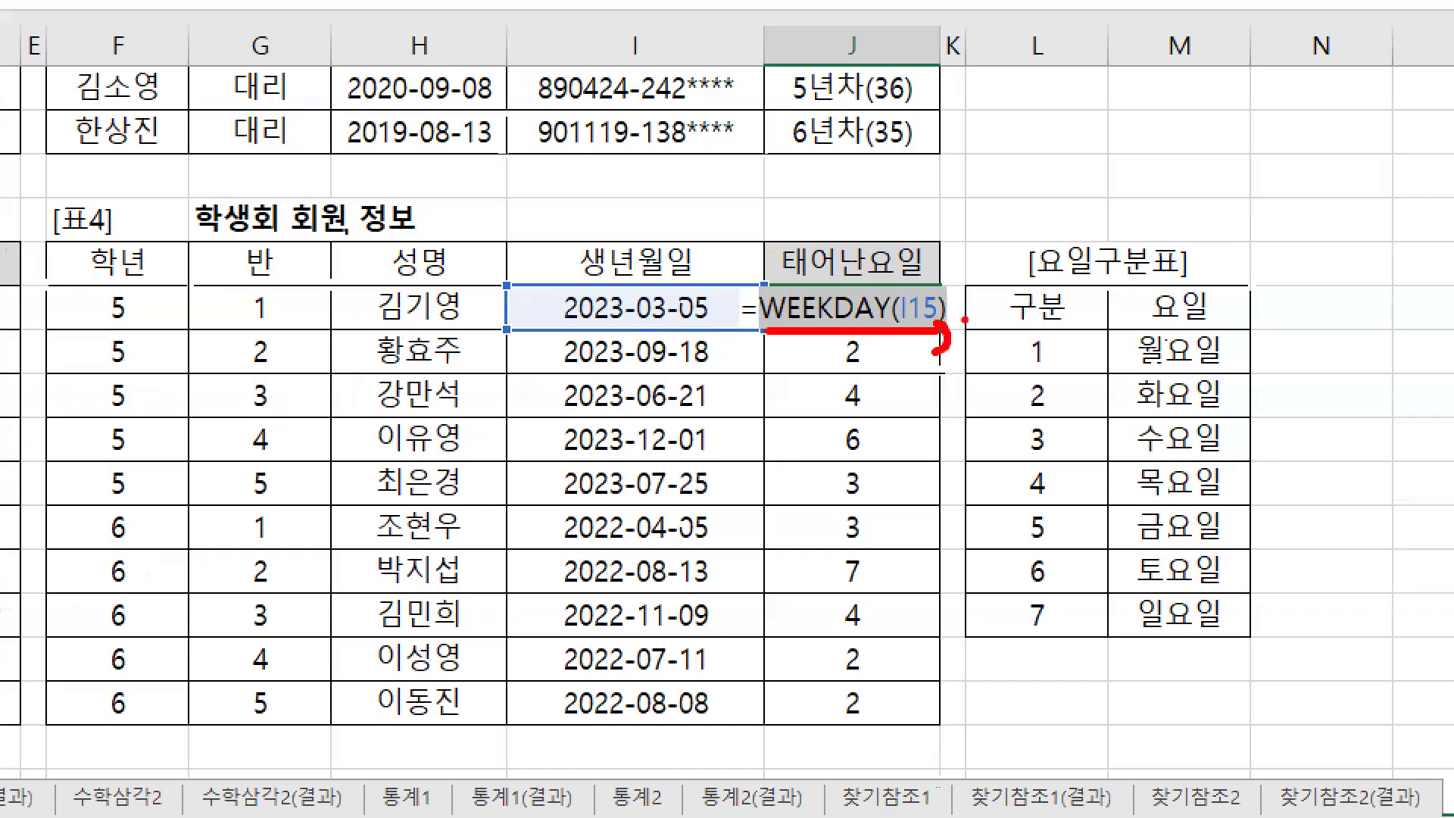
text(ctrl +)
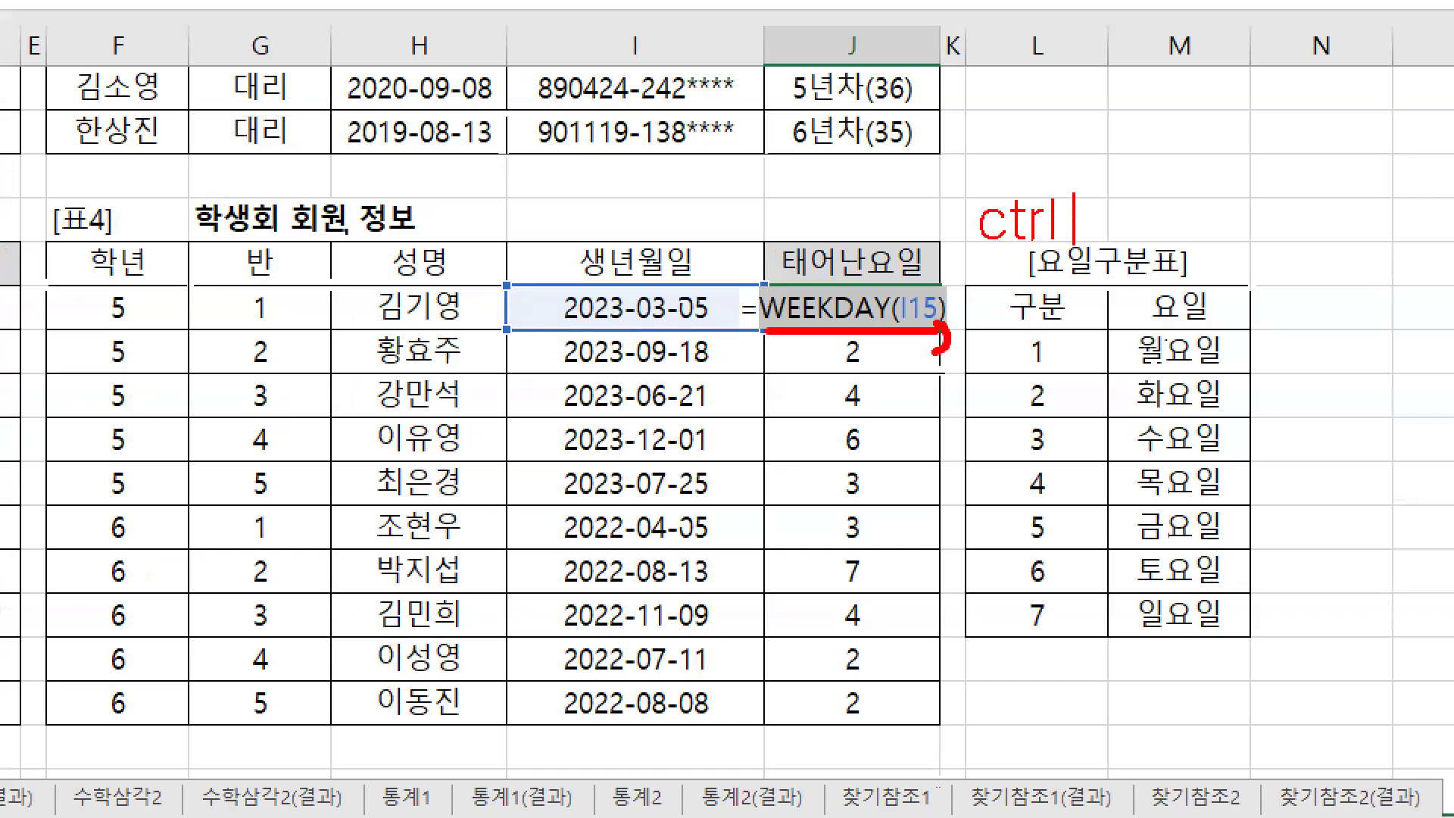
text( X)
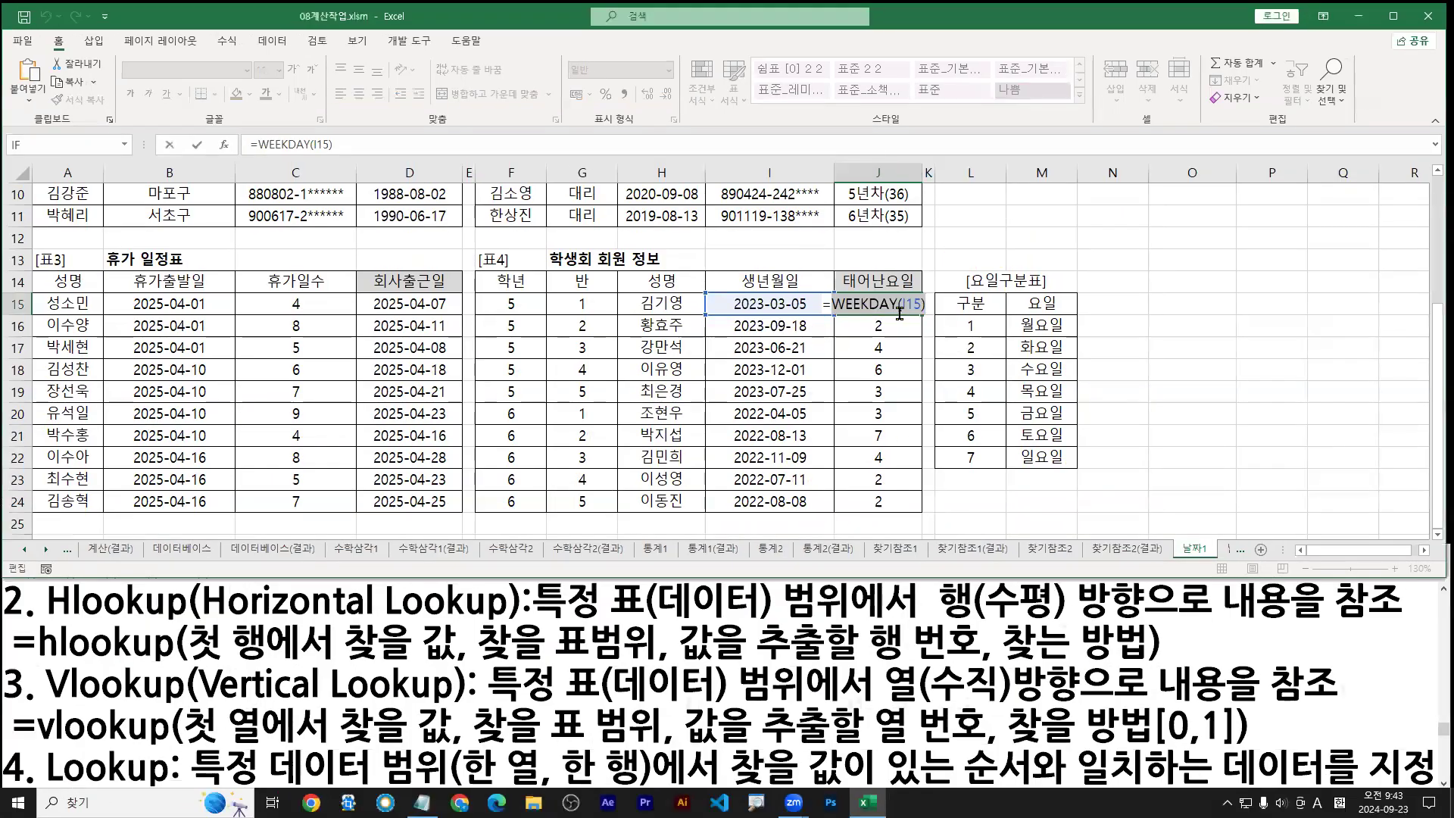
right_click(889, 310)
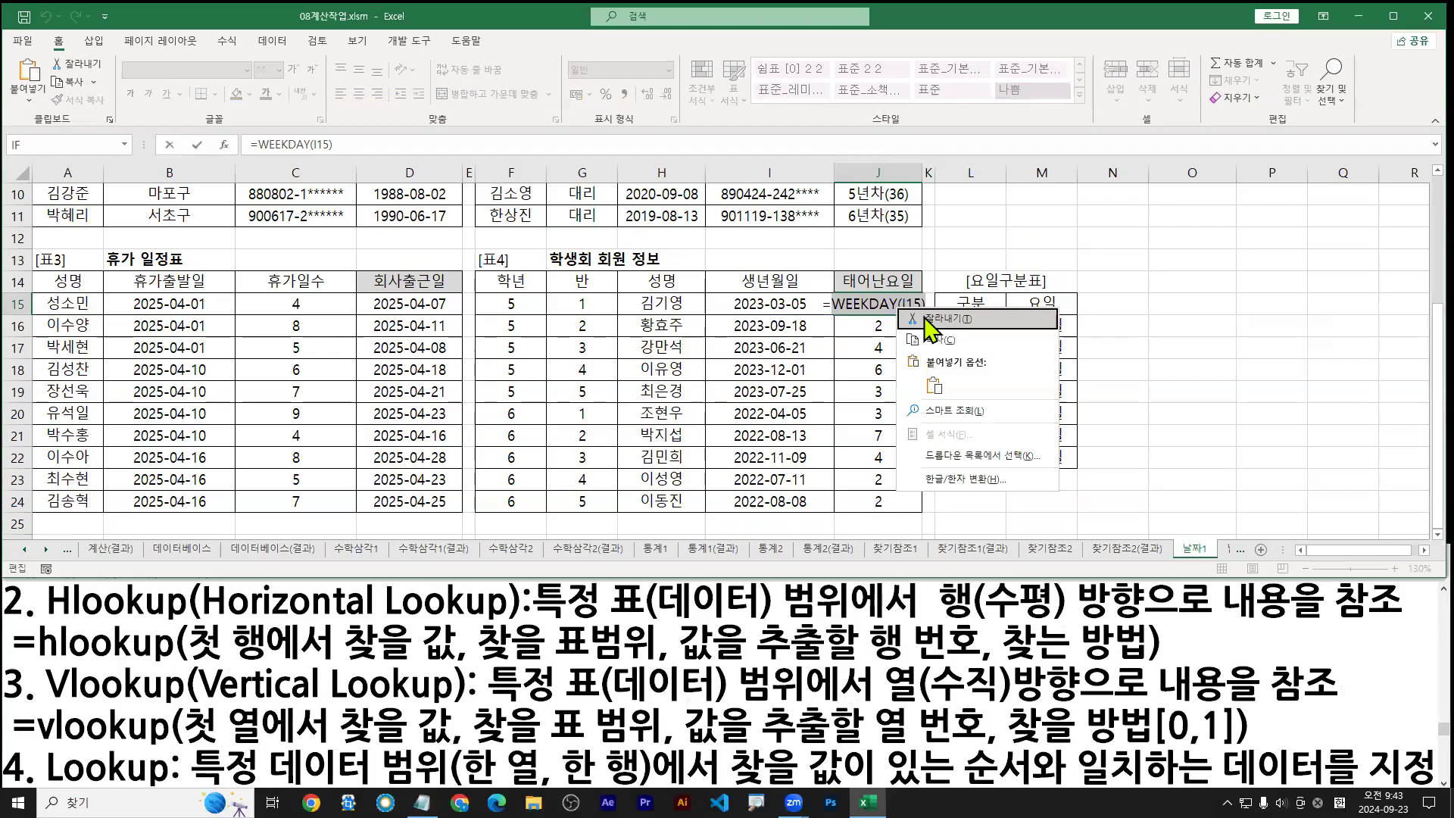
click(925, 319)
Step: Insert the VLOOKUP function after the equals sign in J15 and open its function arguments dialog clear of the 요일구분표 table
text(v)
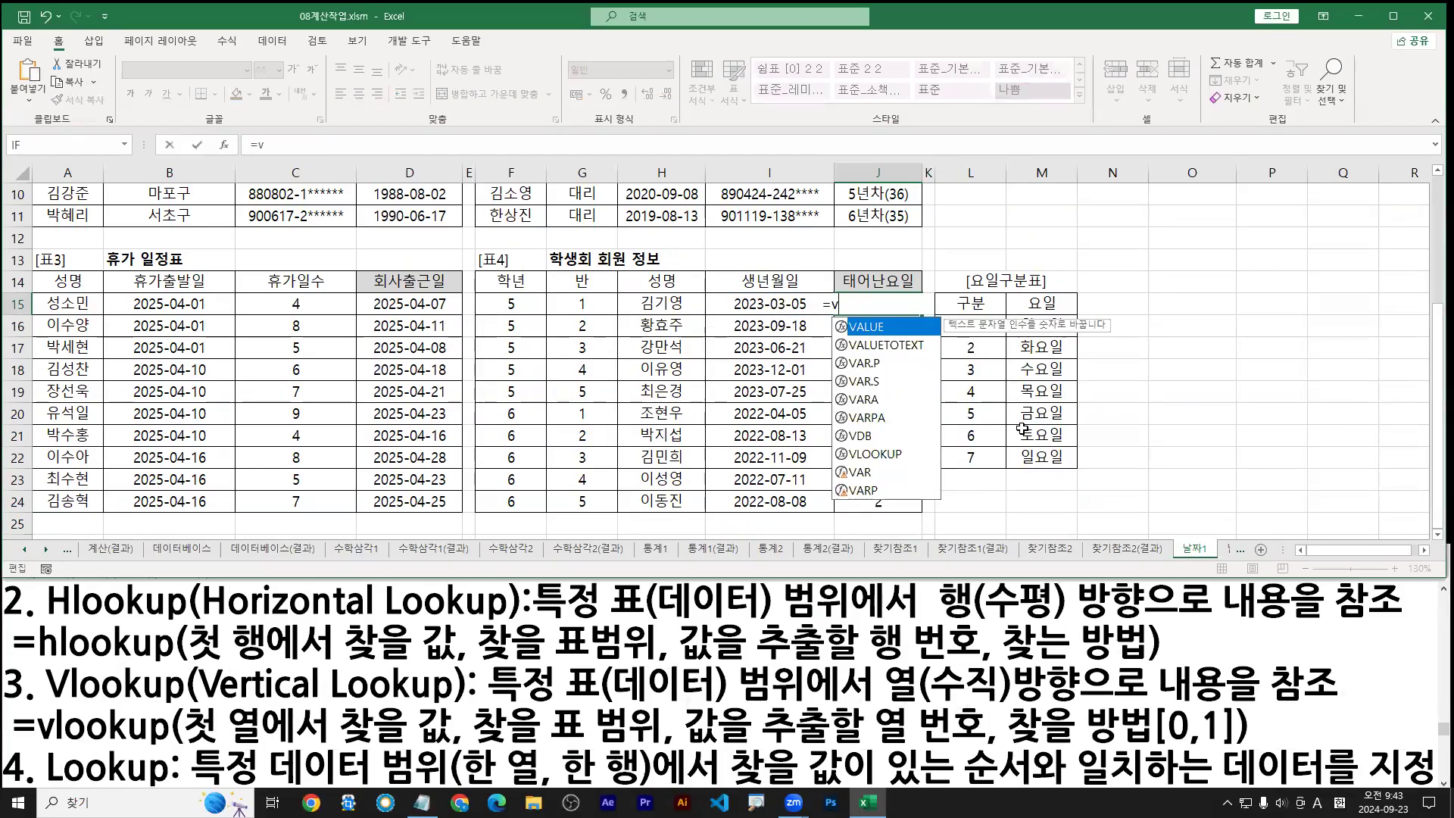
text(lo)
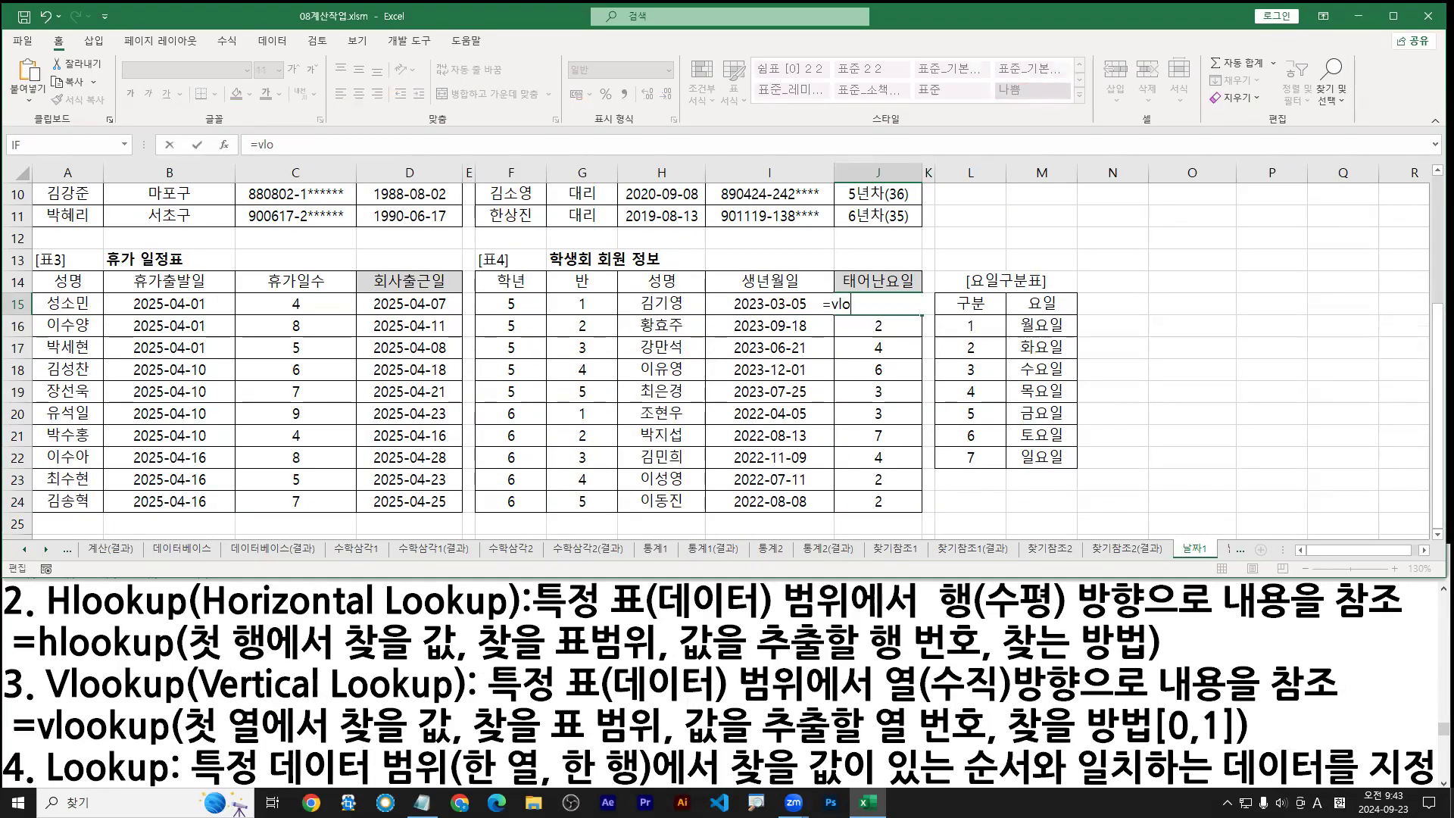
drag(48, 703, 191, 703)
drag(48, 747, 195, 746)
key(Escape)
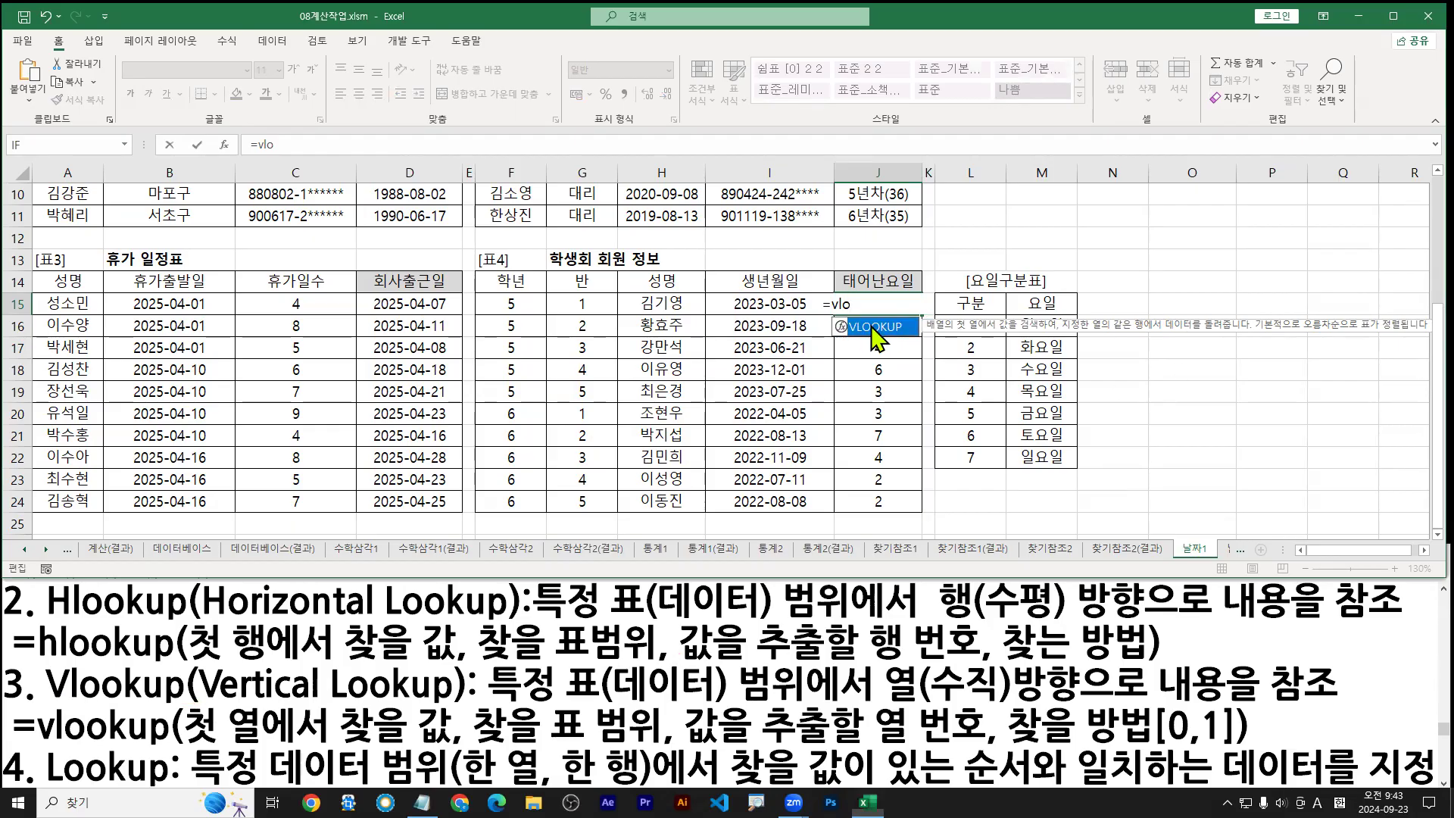
double_click(872, 328)
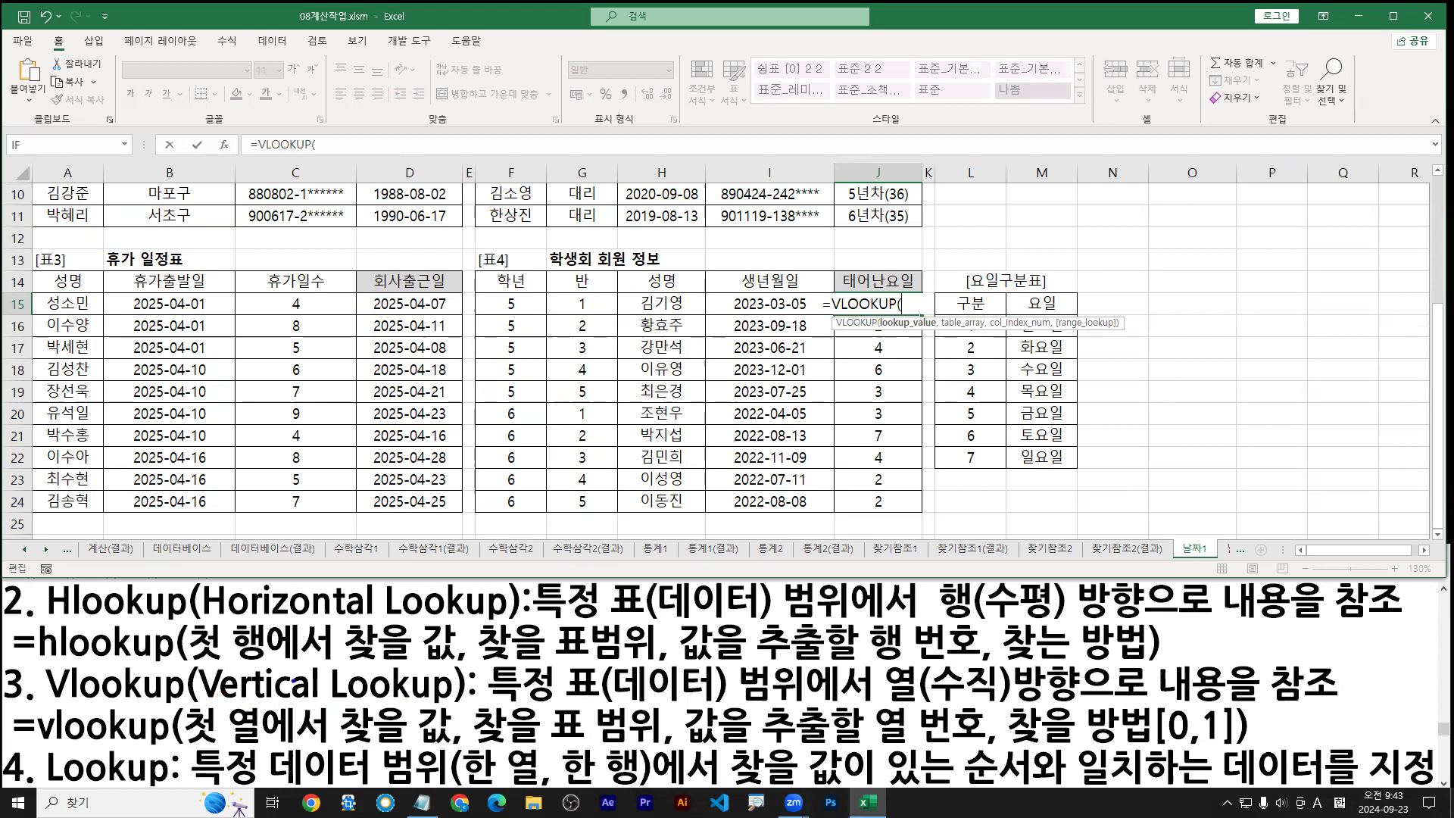
mouse_move(330, 657)
mouse_down()
mouse_move(330, 702)
mouse_move(347, 679)
mouse_up()
key(Escape)
click(225, 148)
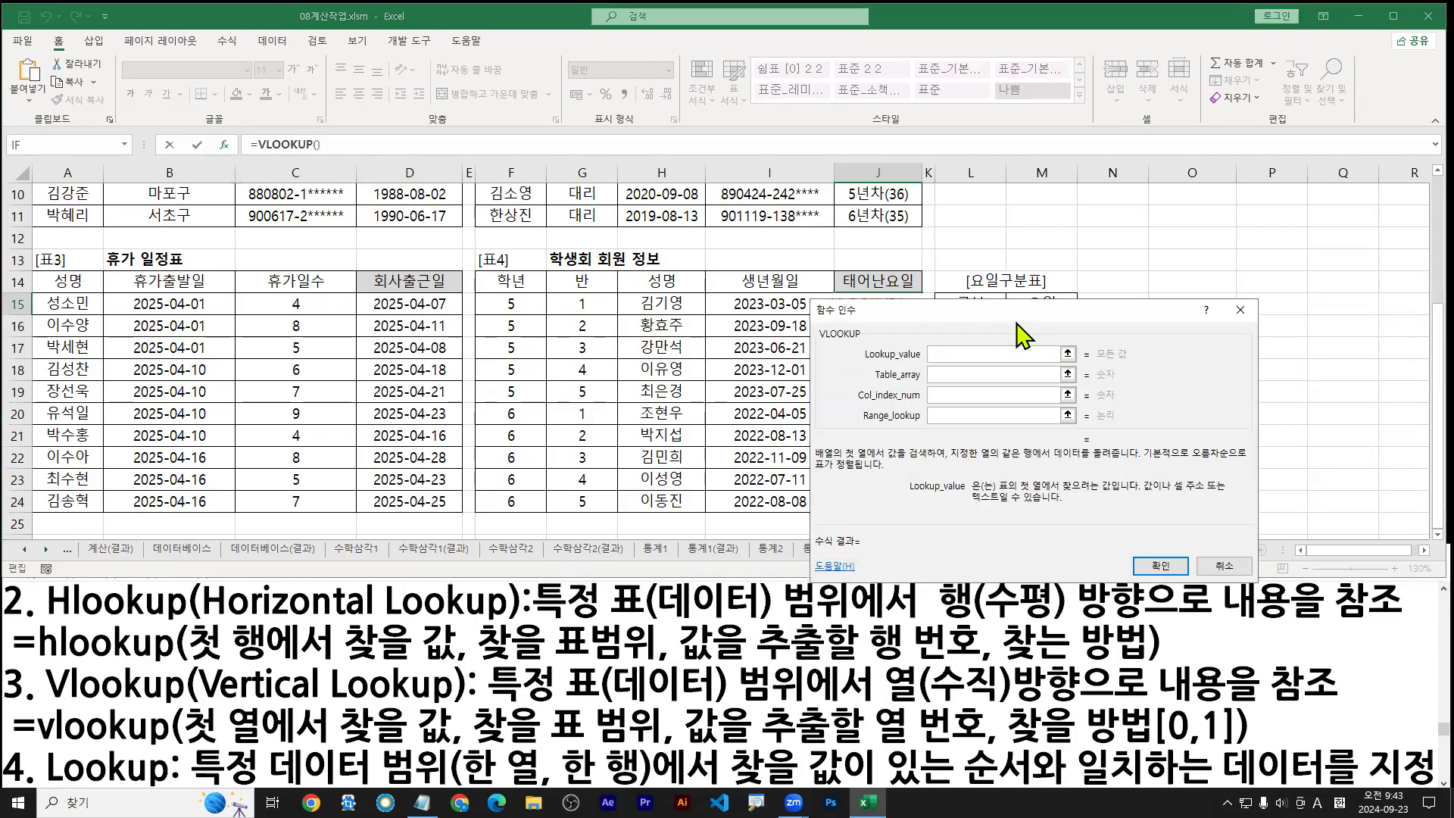
mouse_move(1018, 324)
mouse_down()
mouse_move(586, 324)
mouse_move(481, 352)
mouse_up()
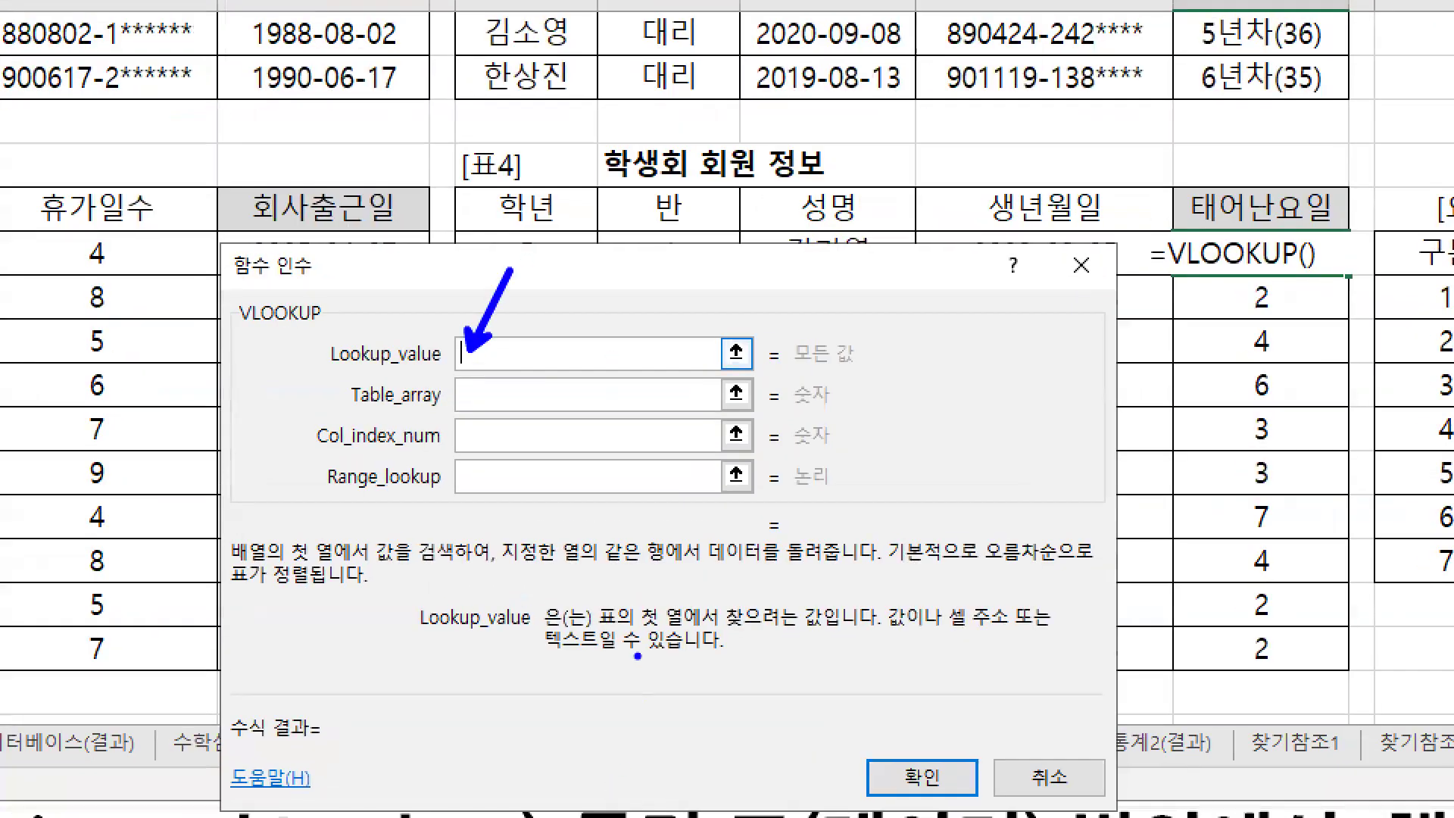
Step: Examine the Lookup_value description and how it relates to Table_array and the 구분 column of the 요일구분표 table
drag(597, 632, 828, 630)
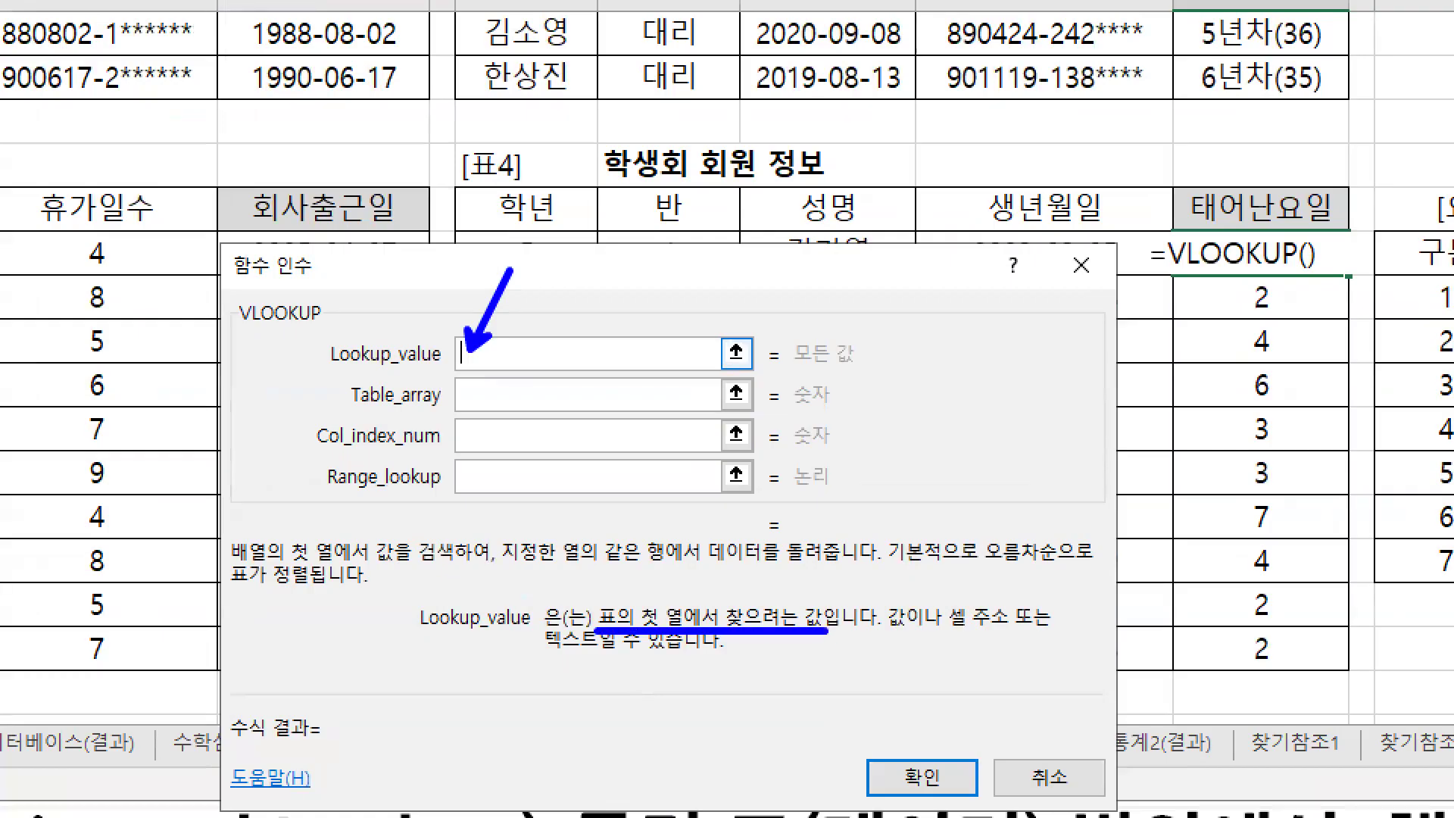
click(480, 355)
drag(598, 635, 686, 630)
drag(347, 410, 606, 412)
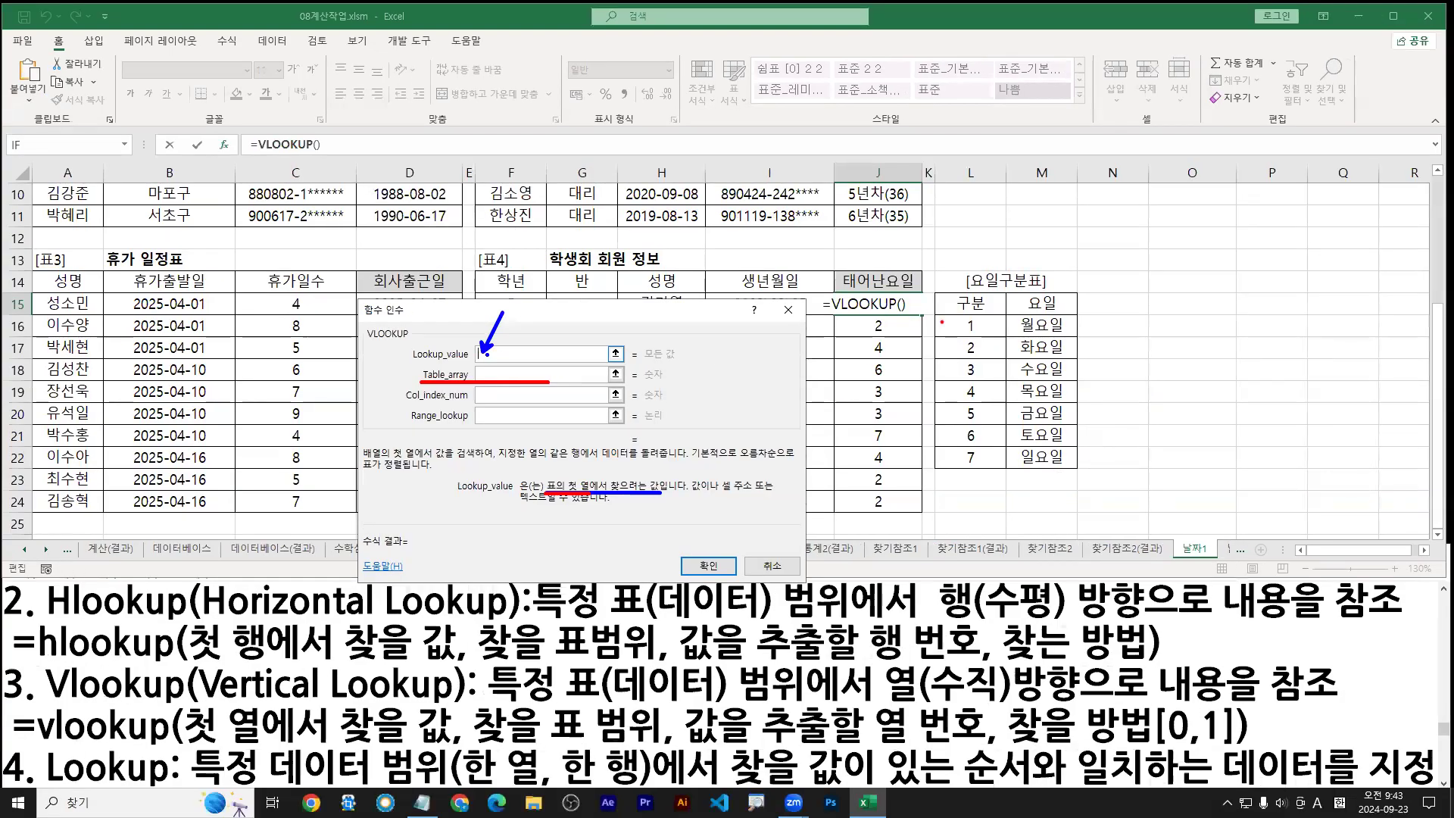
mouse_move(933, 313)
mouse_down()
mouse_move(1052, 389)
mouse_move(1077, 470)
mouse_up()
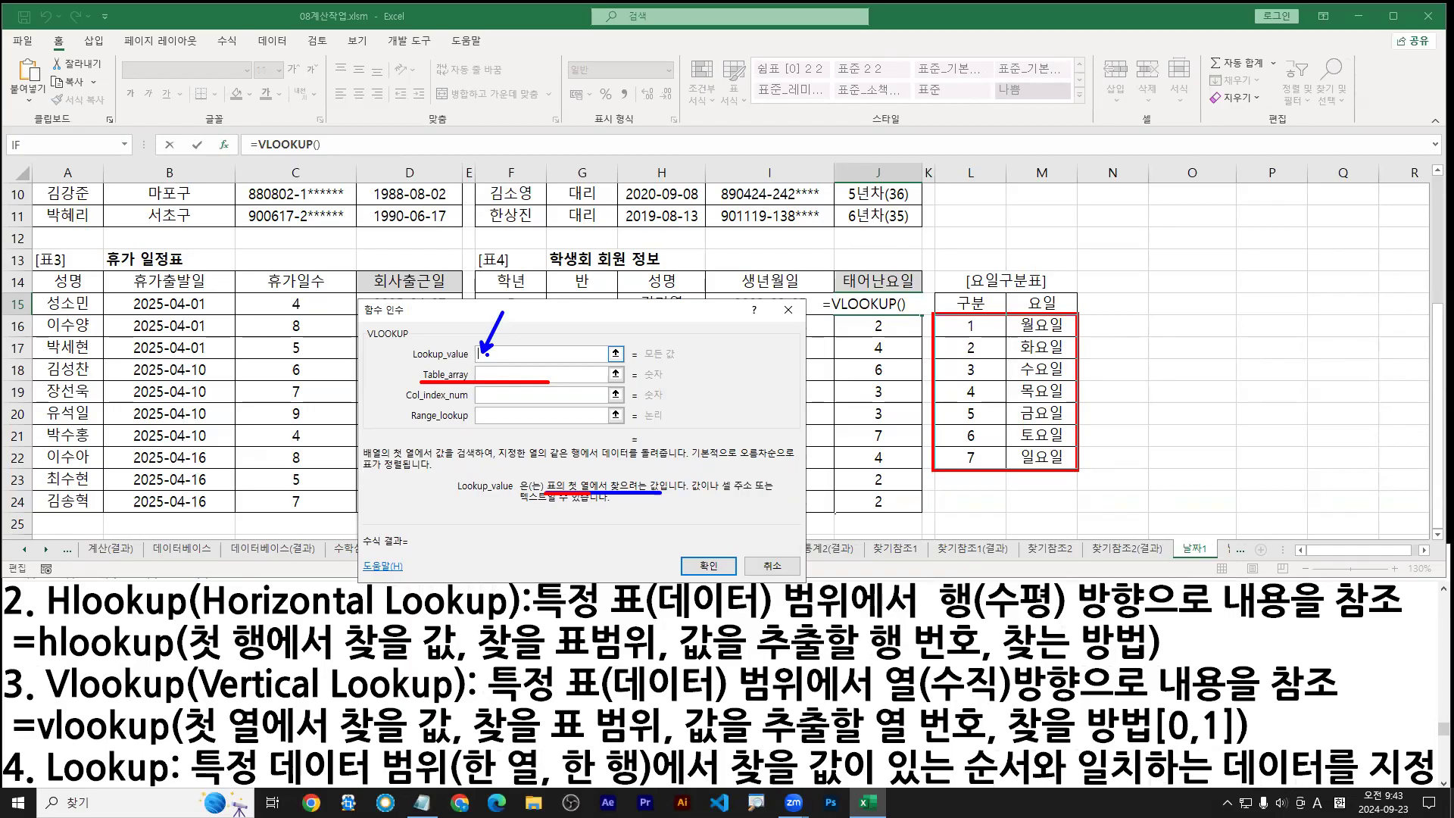
drag(1077, 470, 1004, 466)
drag(951, 276, 950, 310)
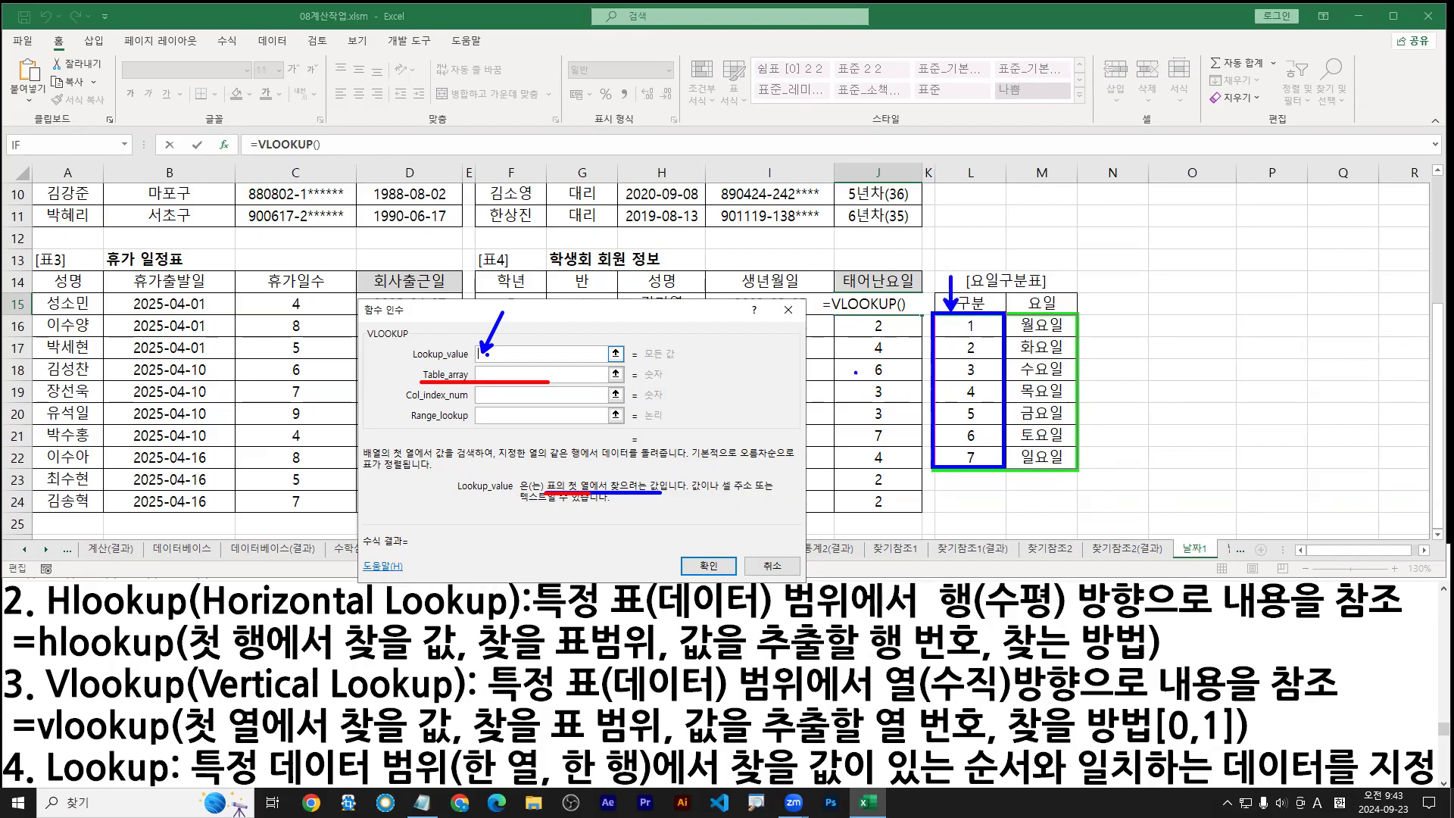
key(Escape)
drag(619, 319, 743, 357)
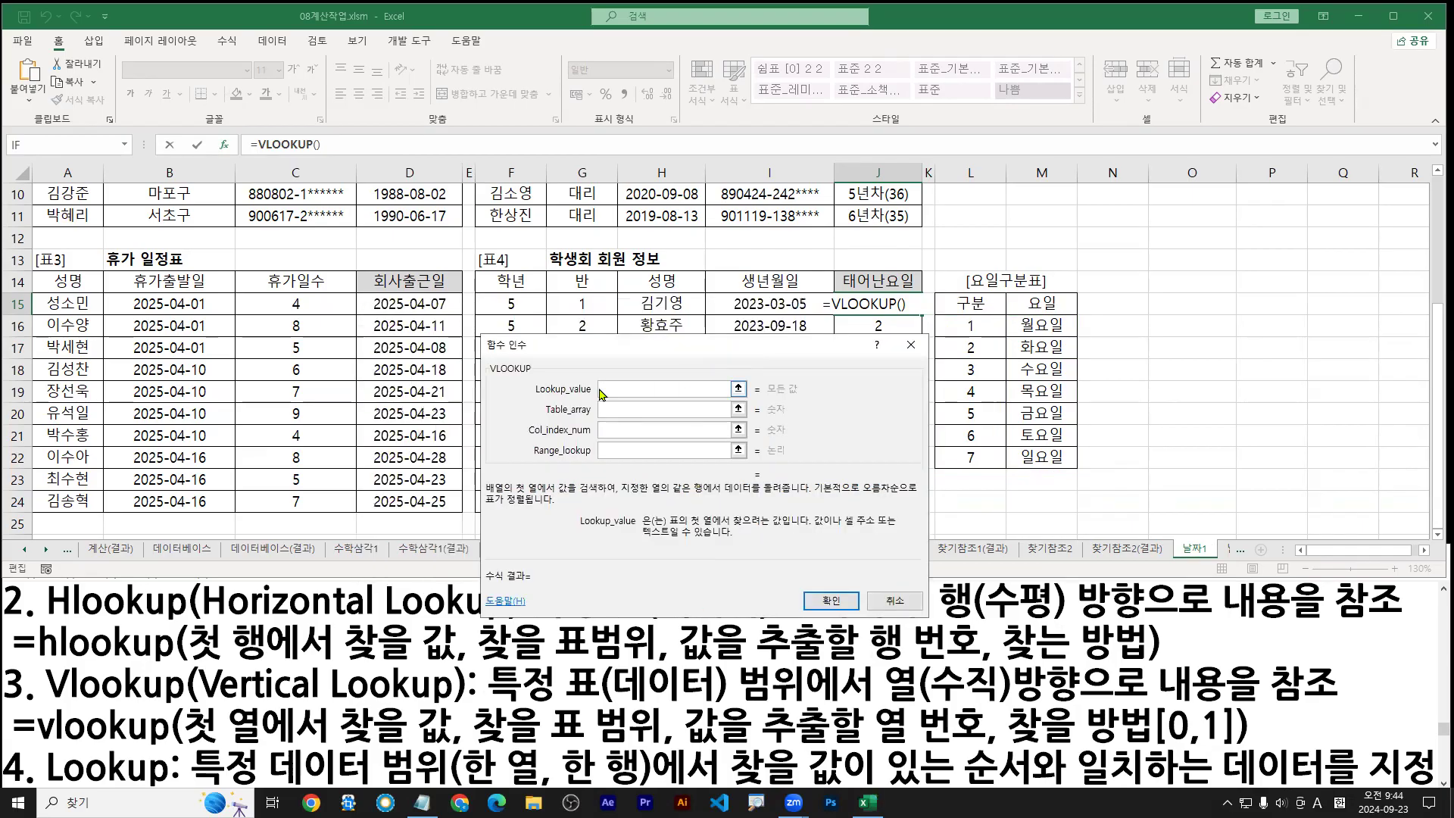
Step: Paste the cut WEEKDAY(I15) as the Lookup_value argument of VLOOKUP
key(ctrl+1)
click(608, 393)
drag(598, 395, 647, 366)
text(tctrl + V)
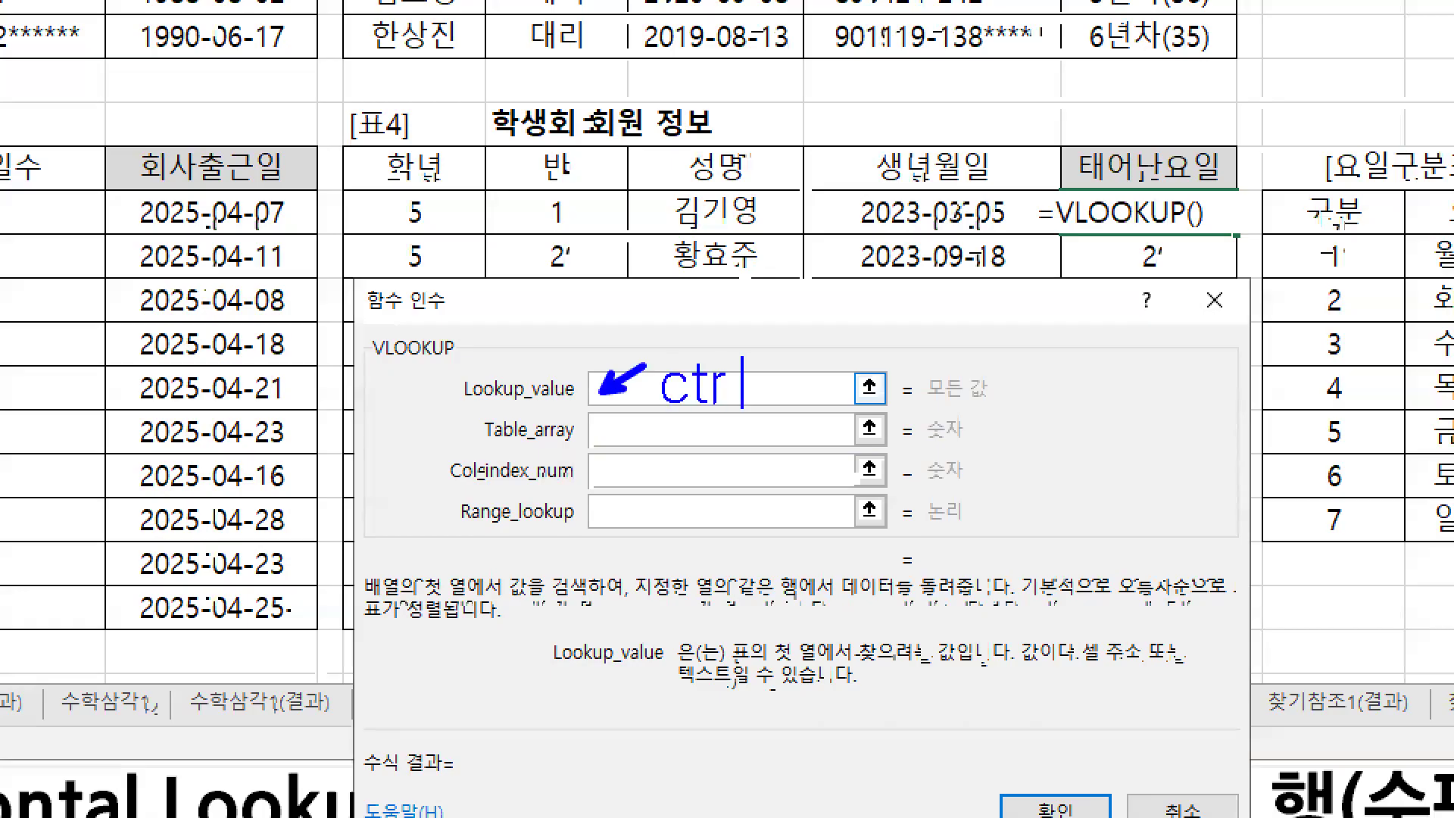
key(Escape)
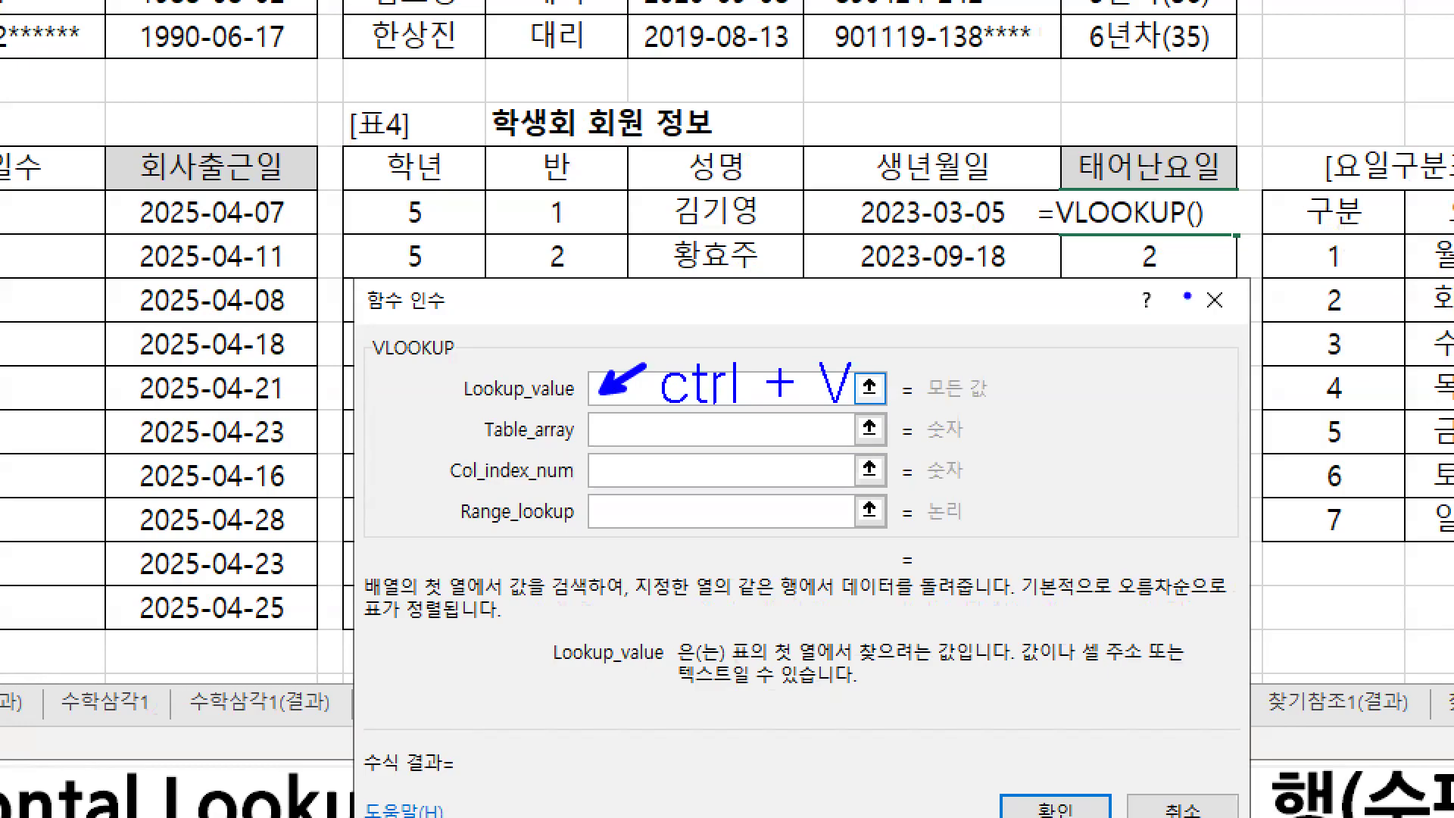
drag(455, 407, 628, 409)
key(Escape)
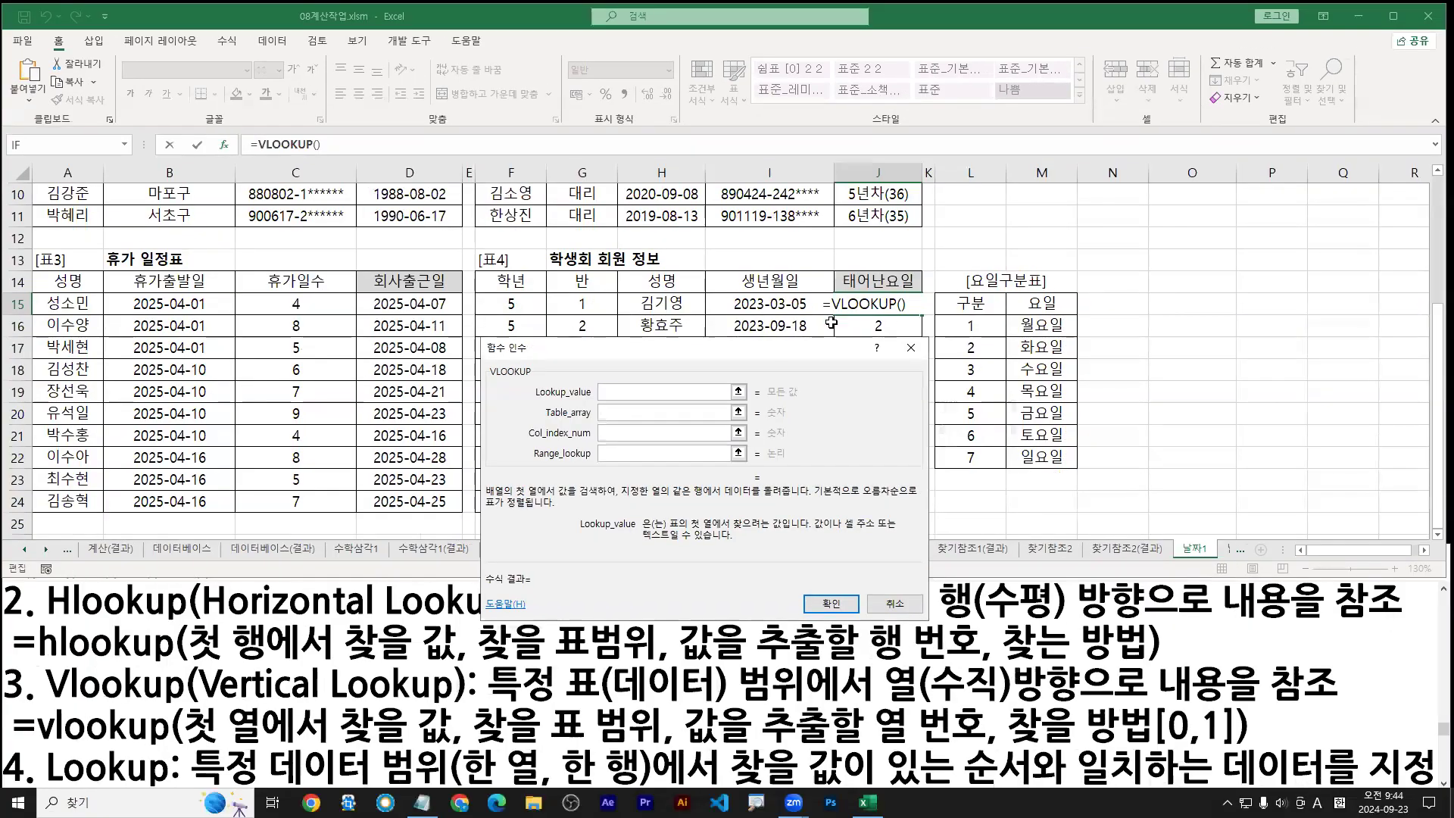
drag(753, 354, 534, 350)
mouse_move(936, 313)
mouse_down()
mouse_move(1080, 475)
mouse_move(1008, 470)
mouse_up()
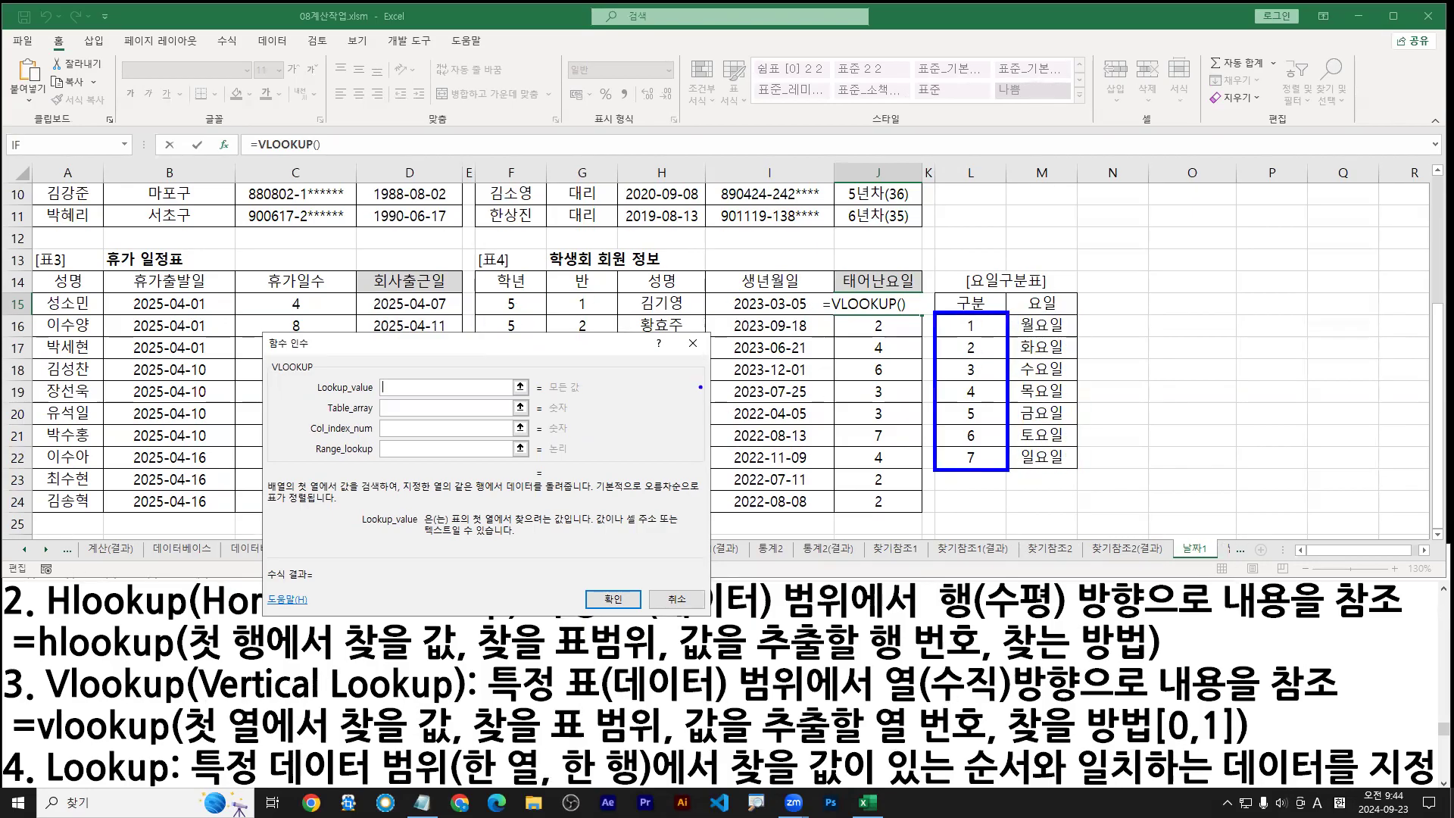
drag(499, 312, 919, 316)
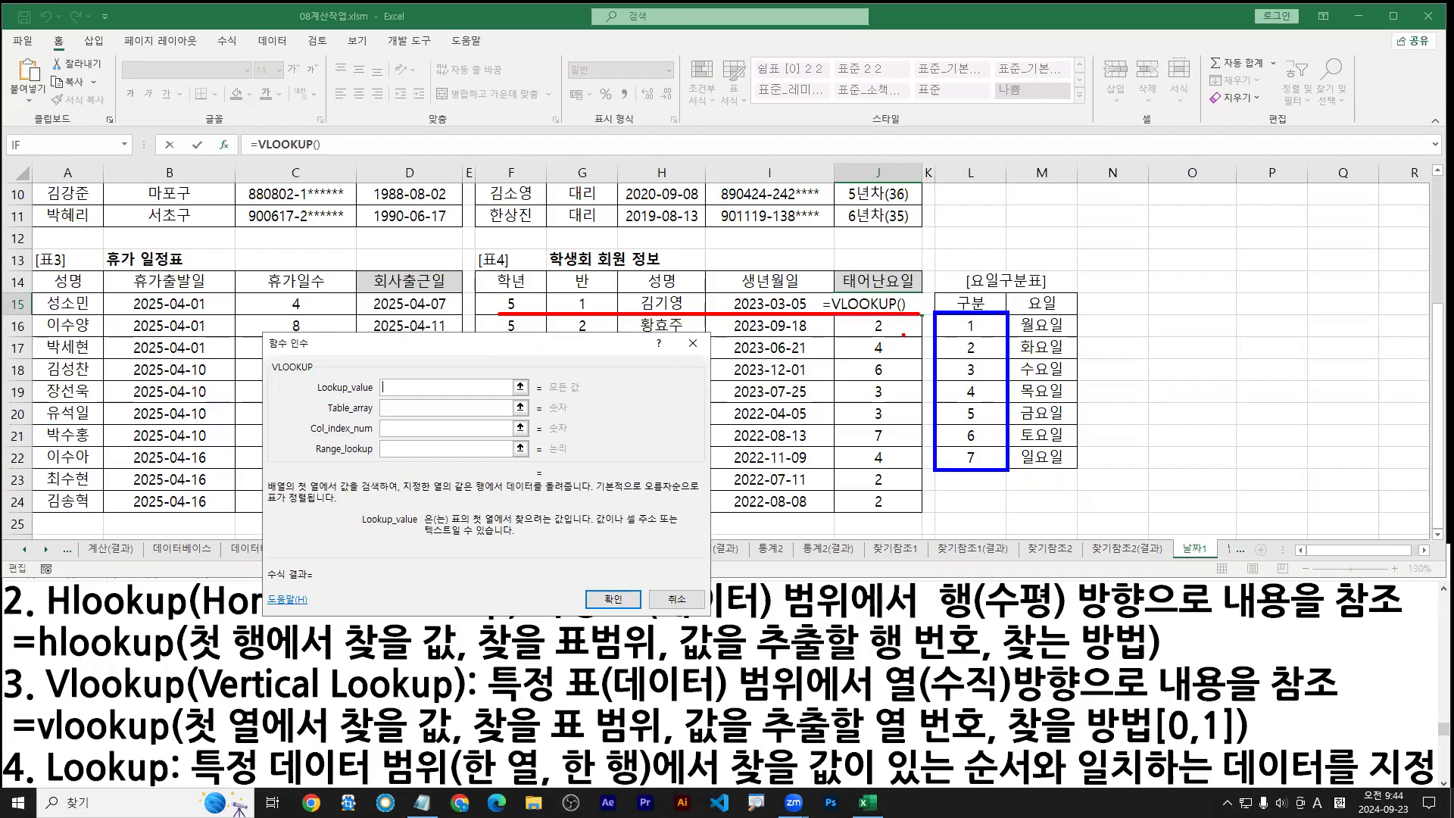
drag(389, 384, 415, 367)
text(t)
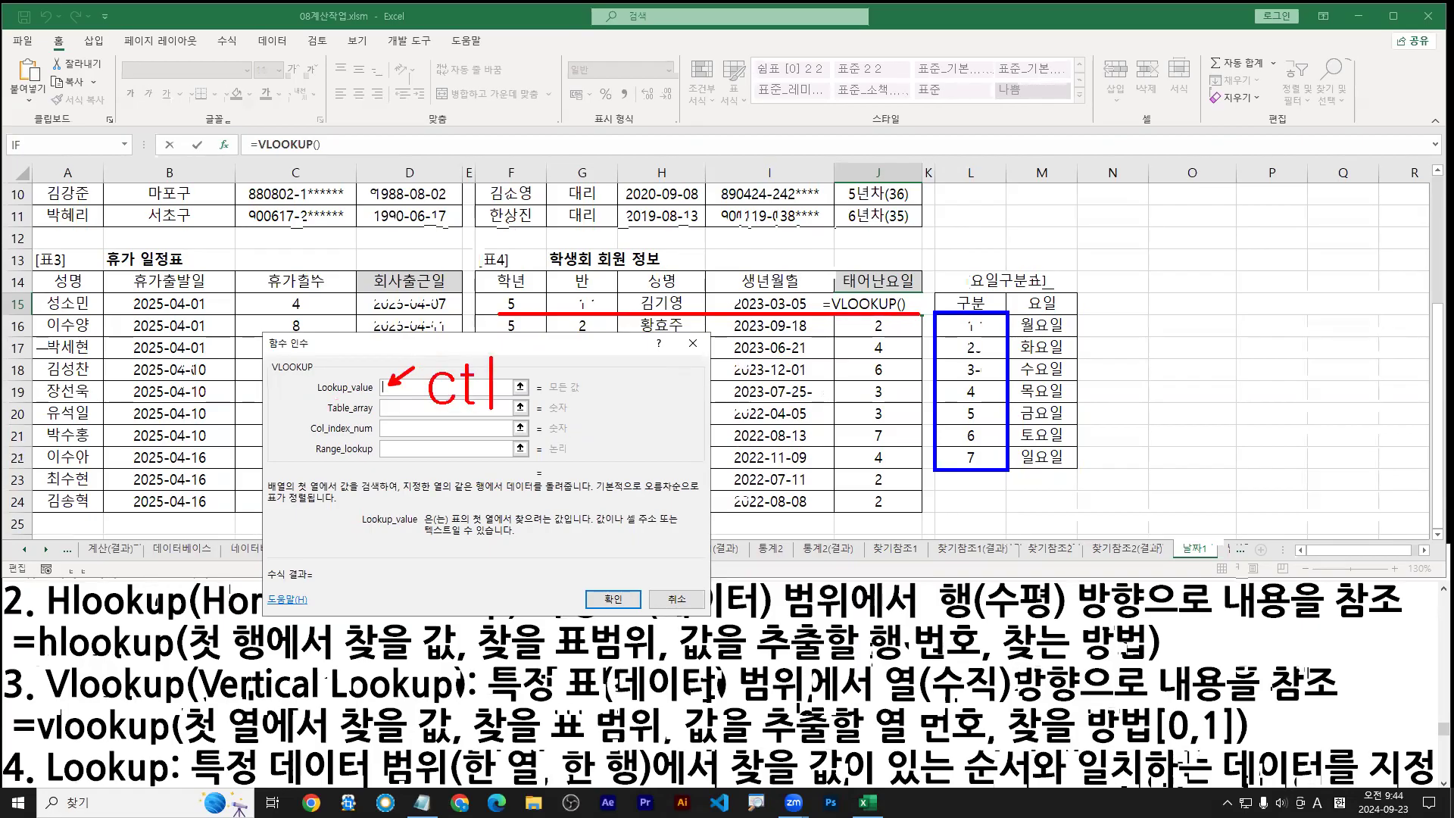
text(rl + V)
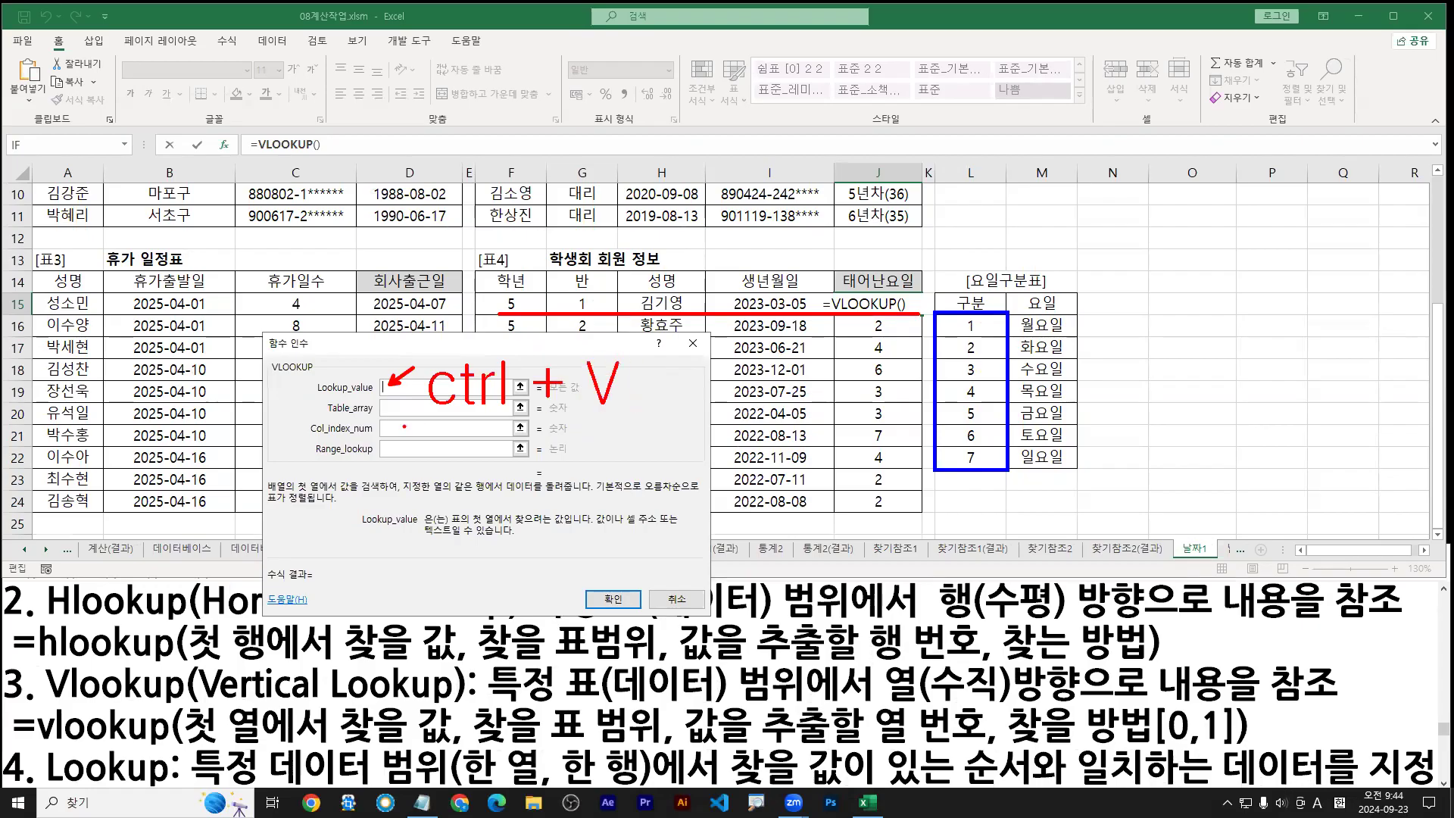
key(Escape)
text(WEEKDAY(I15))
Step: Set Table_array to the 요일구분표 data without its header row, as the absolute range $L$16:$M$22
click(428, 409)
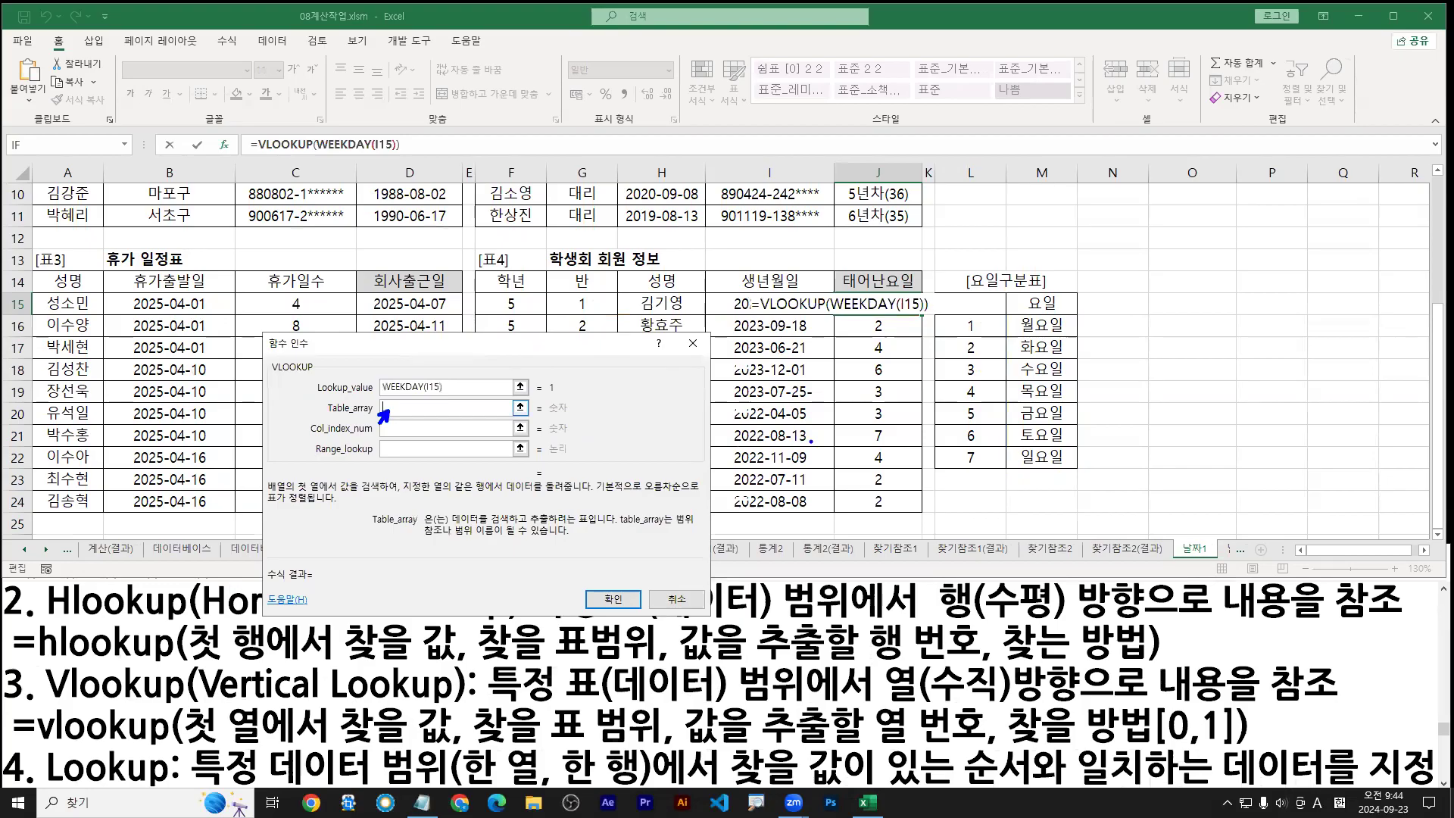
drag(933, 313, 1080, 472)
mouse_move(934, 291)
mouse_down()
mouse_move(1064, 477)
mouse_move(1081, 477)
mouse_up()
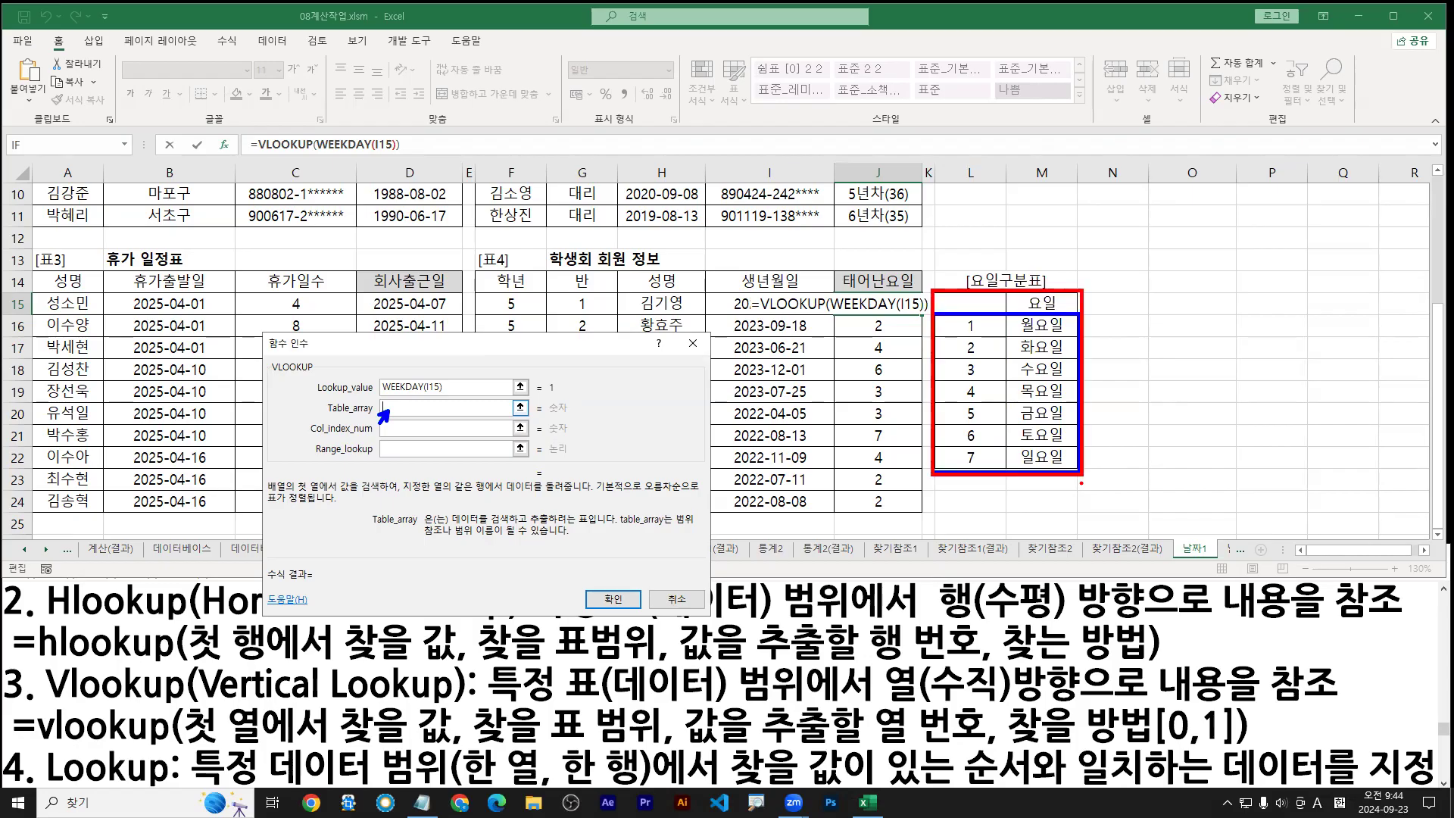
mouse_move(923, 322)
mouse_down()
mouse_move(914, 437)
mouse_move(946, 436)
mouse_up()
drag(1014, 475, 1010, 517)
mouse_move(999, 521)
mouse_down()
mouse_move(1035, 507)
mouse_move(980, 514)
mouse_up()
key(g)
drag(992, 482, 1052, 521)
key(Escape)
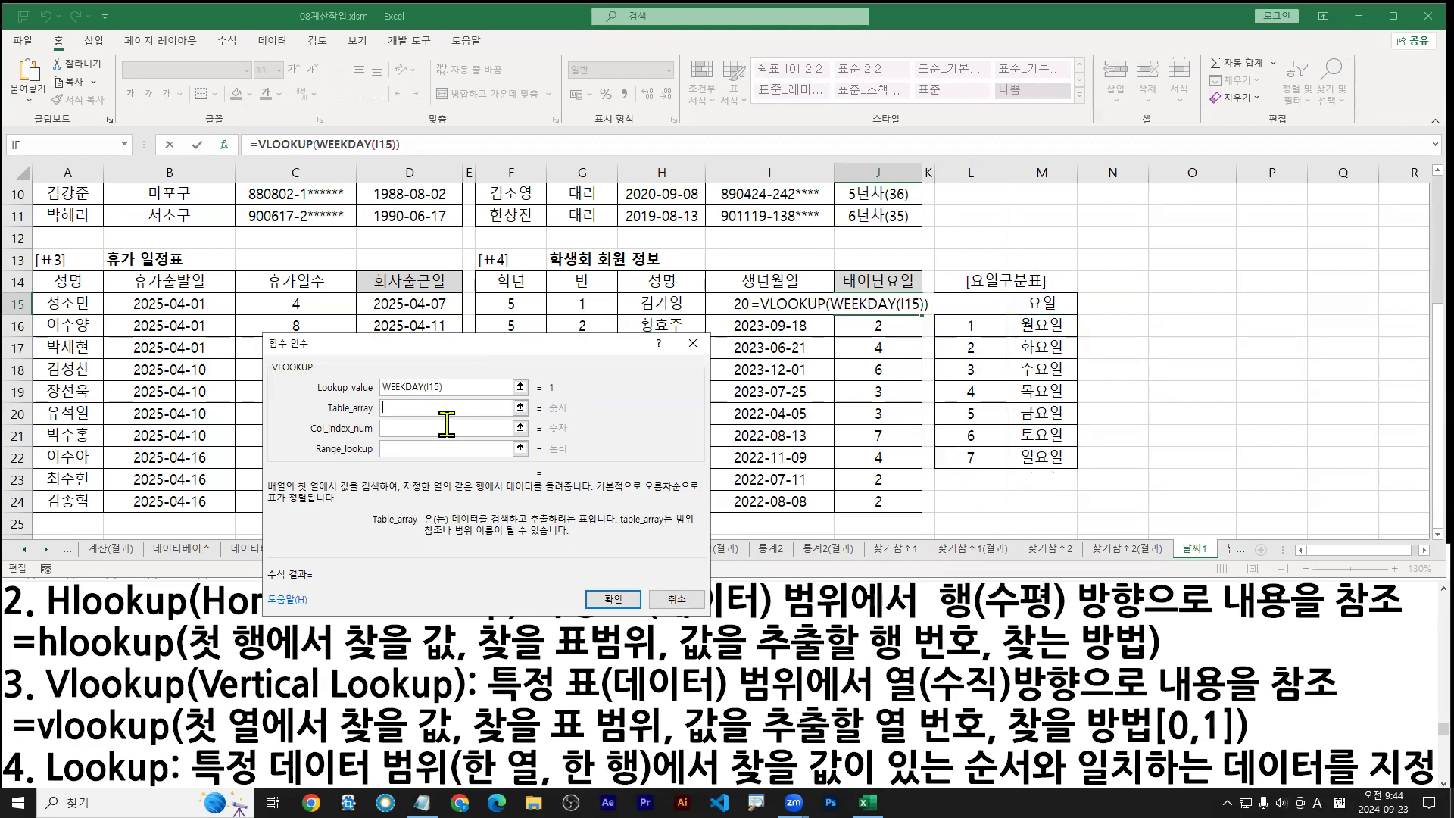
drag(957, 327, 1033, 458)
key(F4)
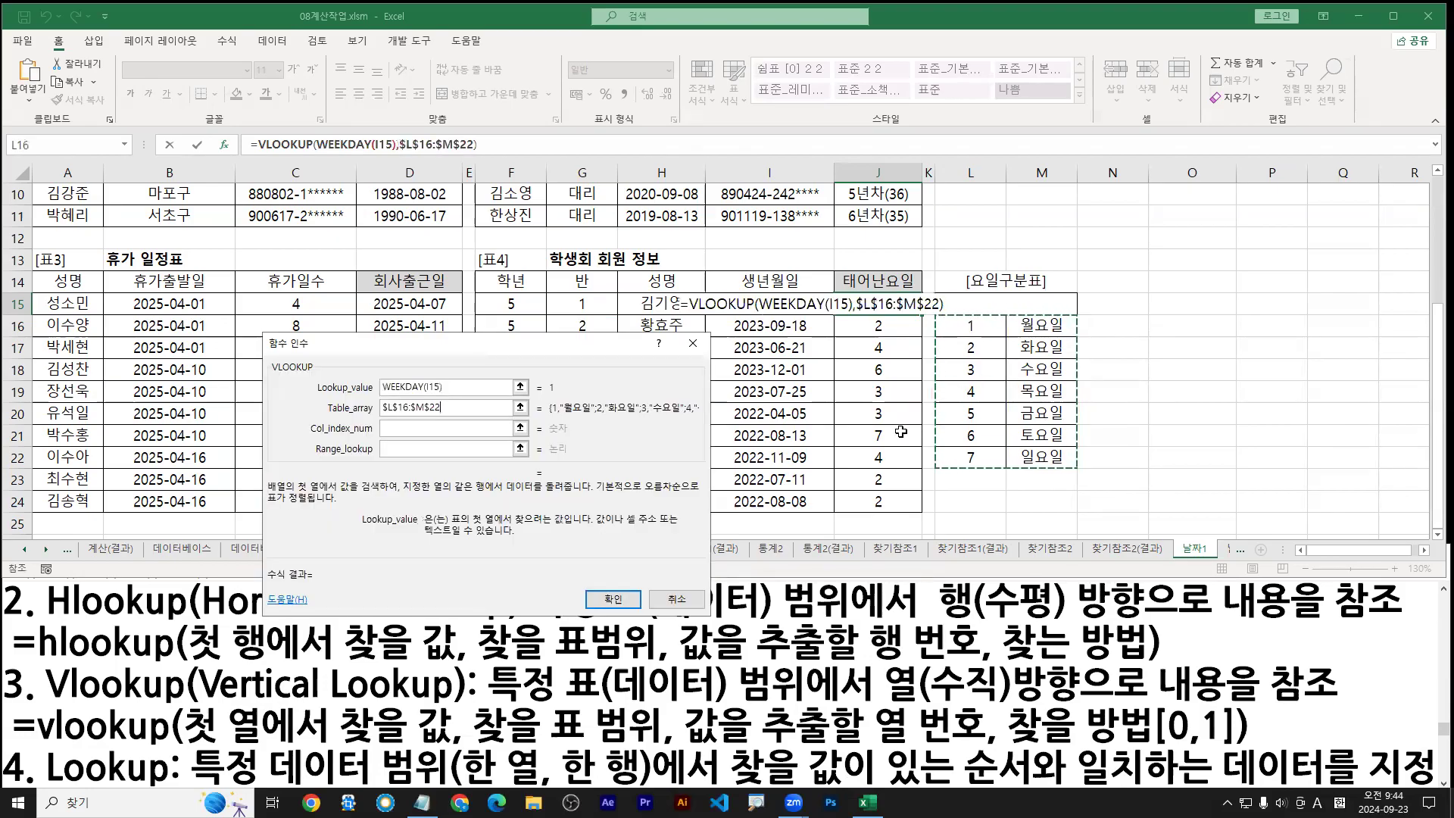
drag(509, 345, 681, 366)
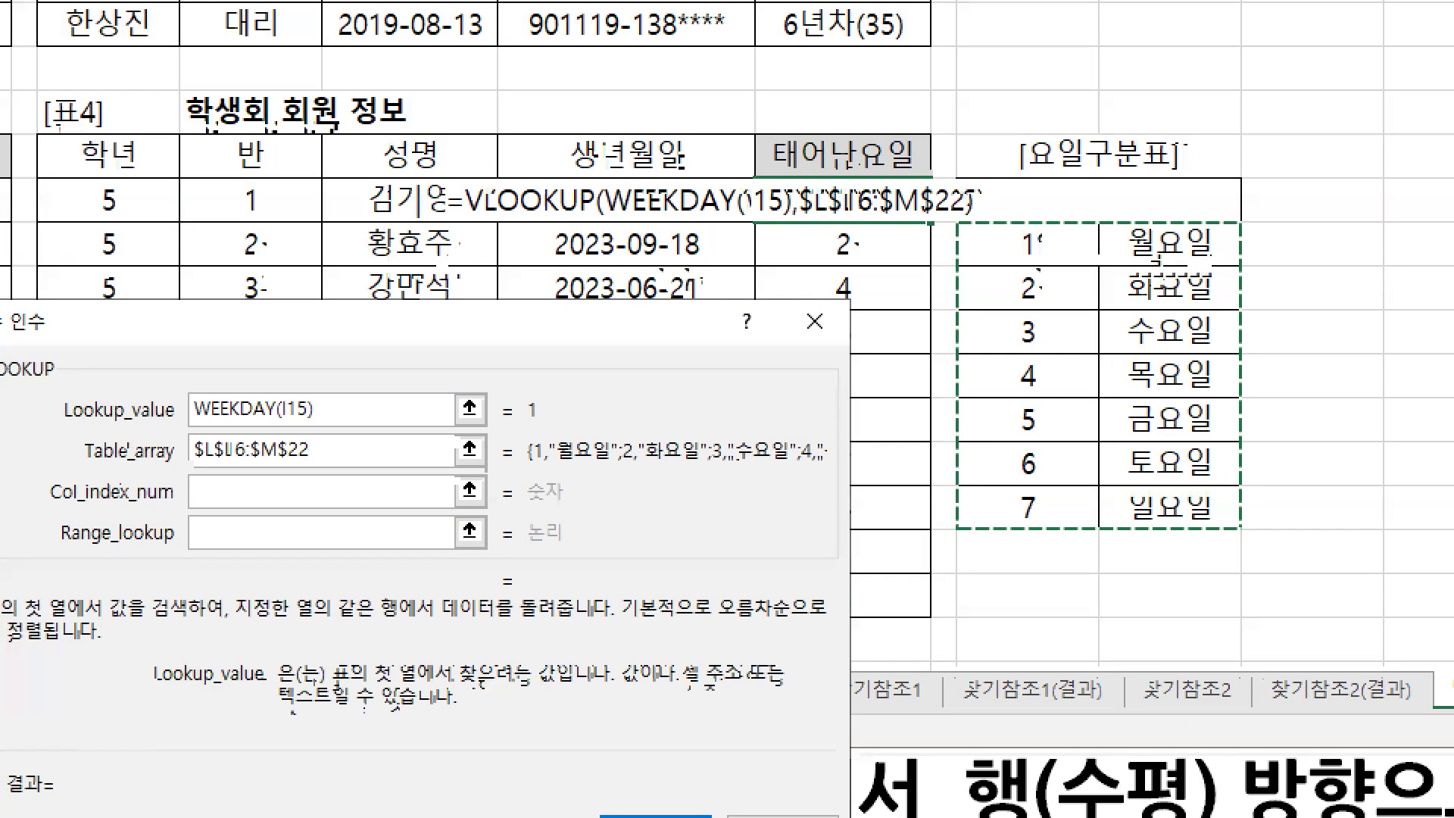
Step: Review the Table_array range $L$16:$M$22 against the data rows and columns of the 요일구분표 table
drag(935, 316, 1040, 443)
drag(1164, 479, 1244, 528)
drag(180, 470, 322, 468)
key(r)
drag(204, 496, 173, 541)
key(Escape)
Step: Set the VLOOKUP Col_index_num to 2 to return the weekday name from the second column of 요일구분표
click(204, 501)
drag(525, 459, 505, 480)
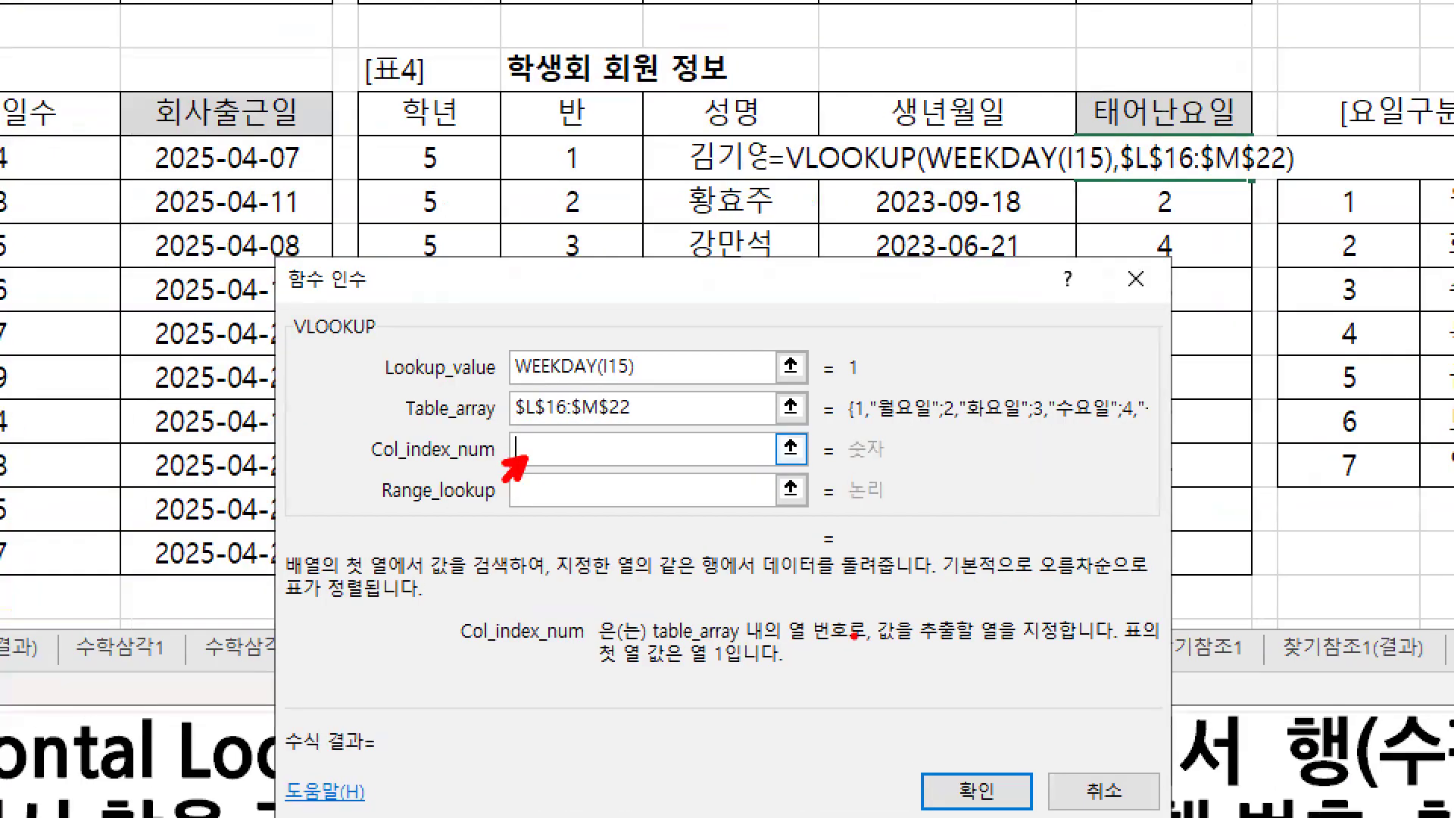
drag(783, 643, 1008, 644)
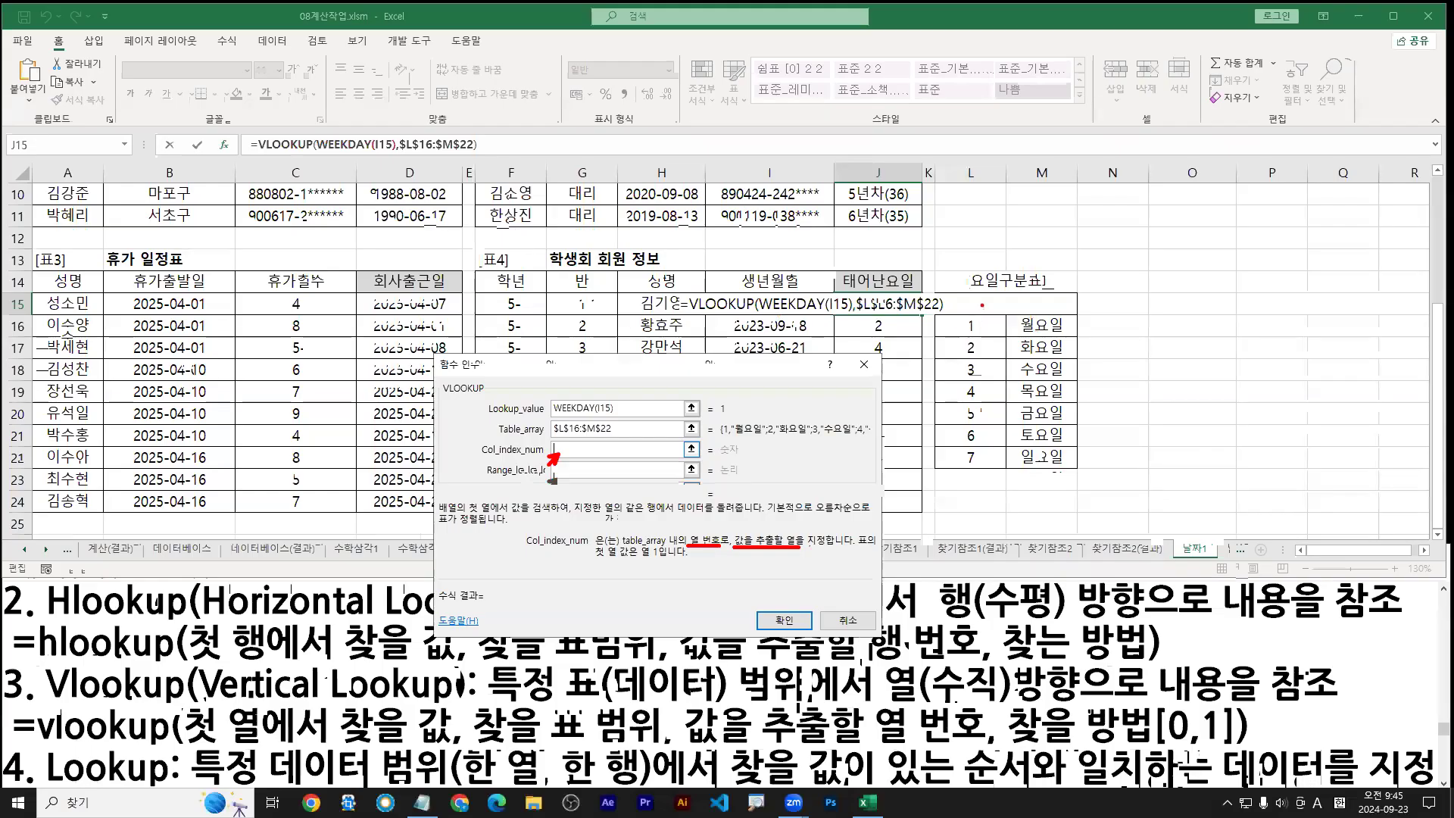
drag(1360, 145, 1328, 199)
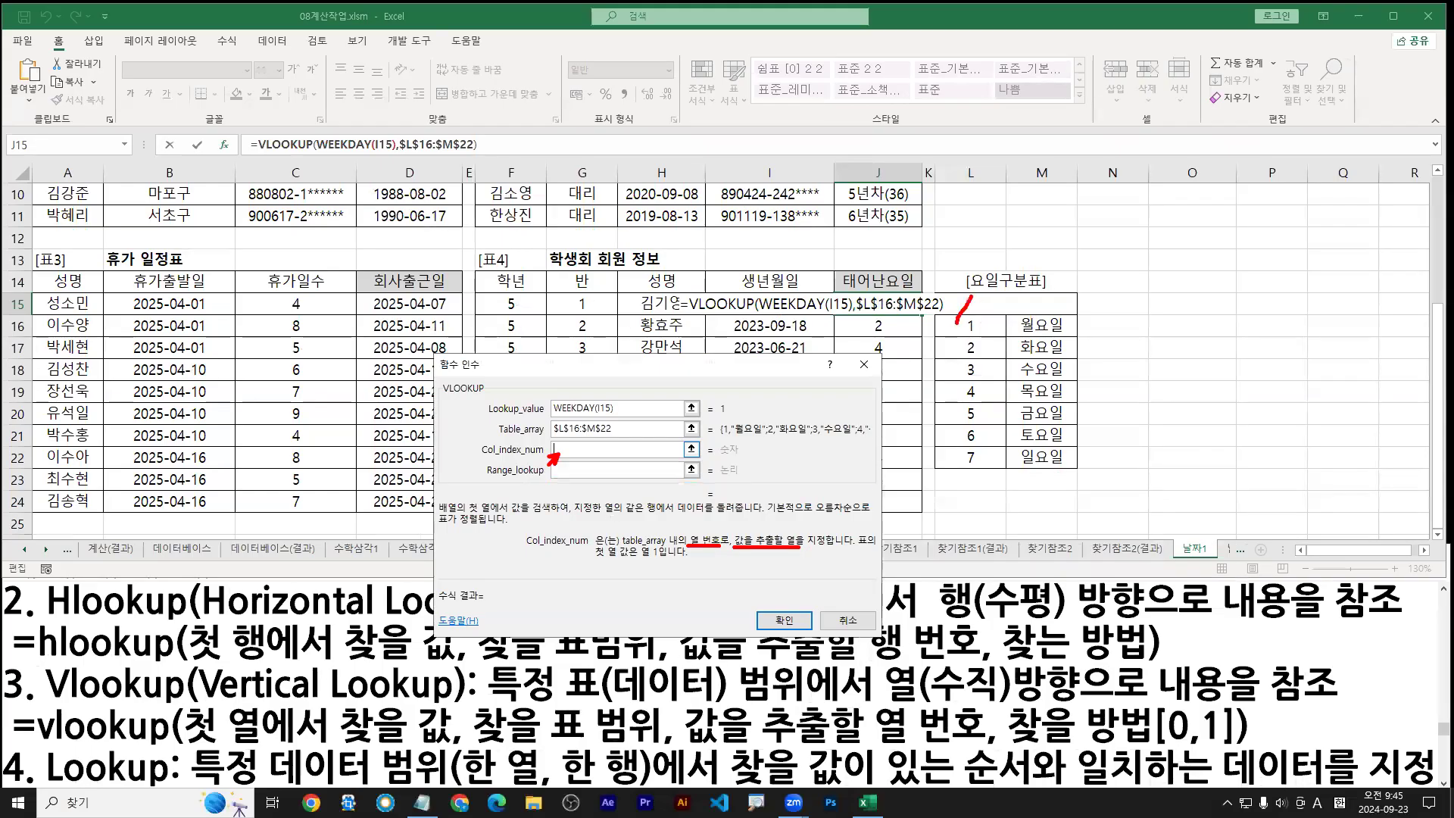
drag(1044, 307, 1053, 314)
drag(489, 416, 644, 415)
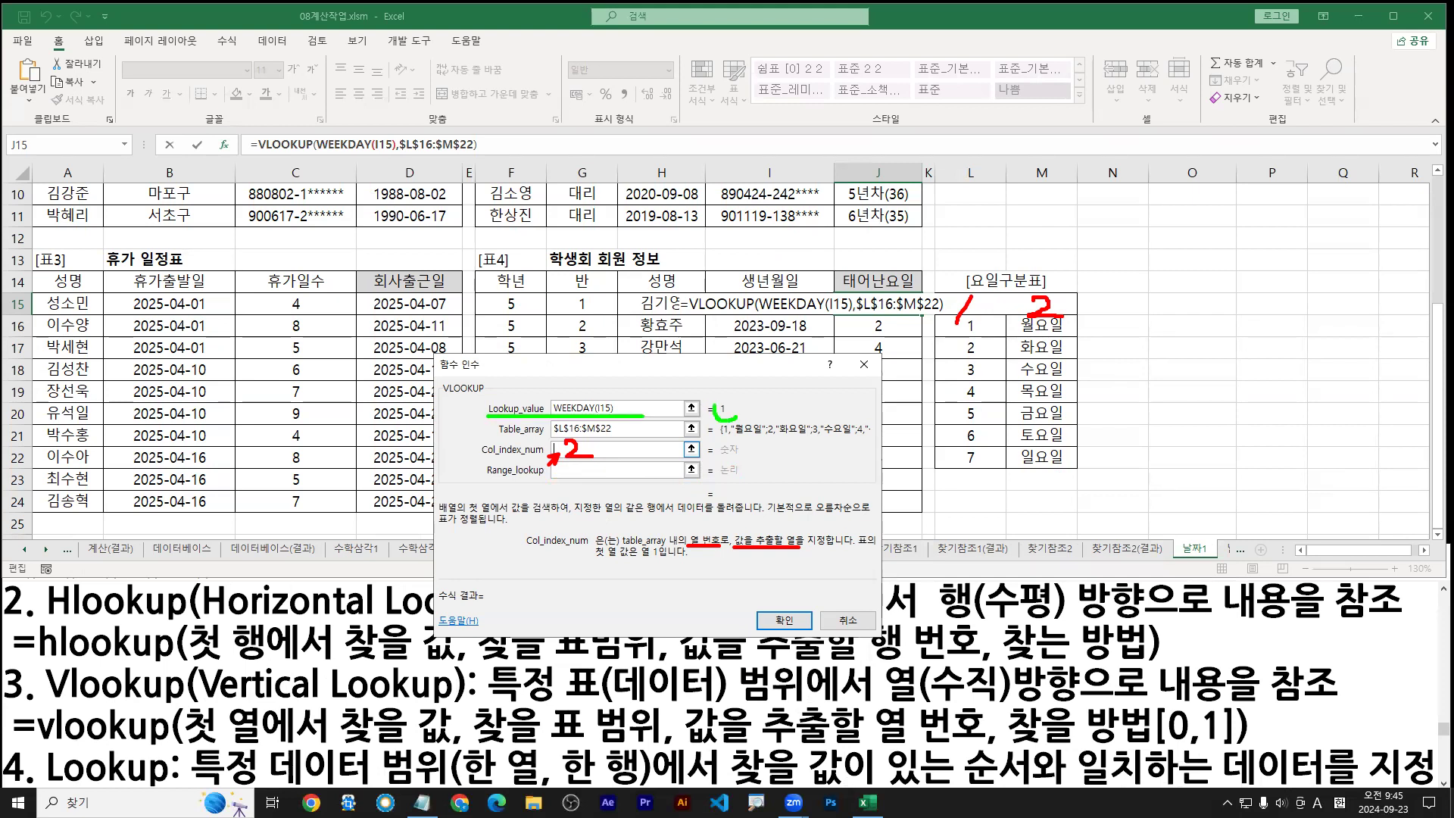
mouse_move(735, 409)
mouse_down()
mouse_move(780, 365)
mouse_move(917, 329)
mouse_move(1081, 340)
mouse_up()
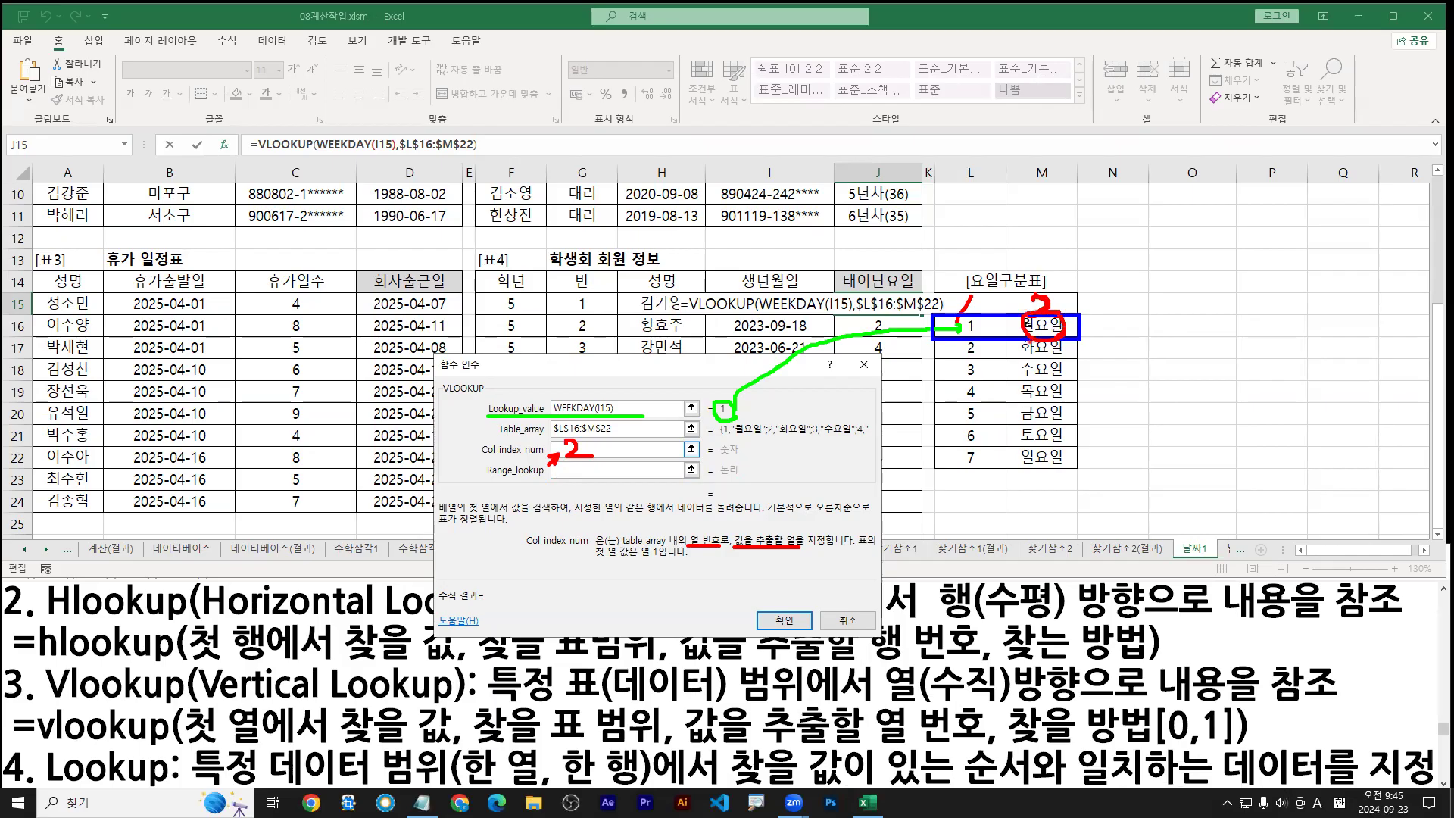
key(Escape)
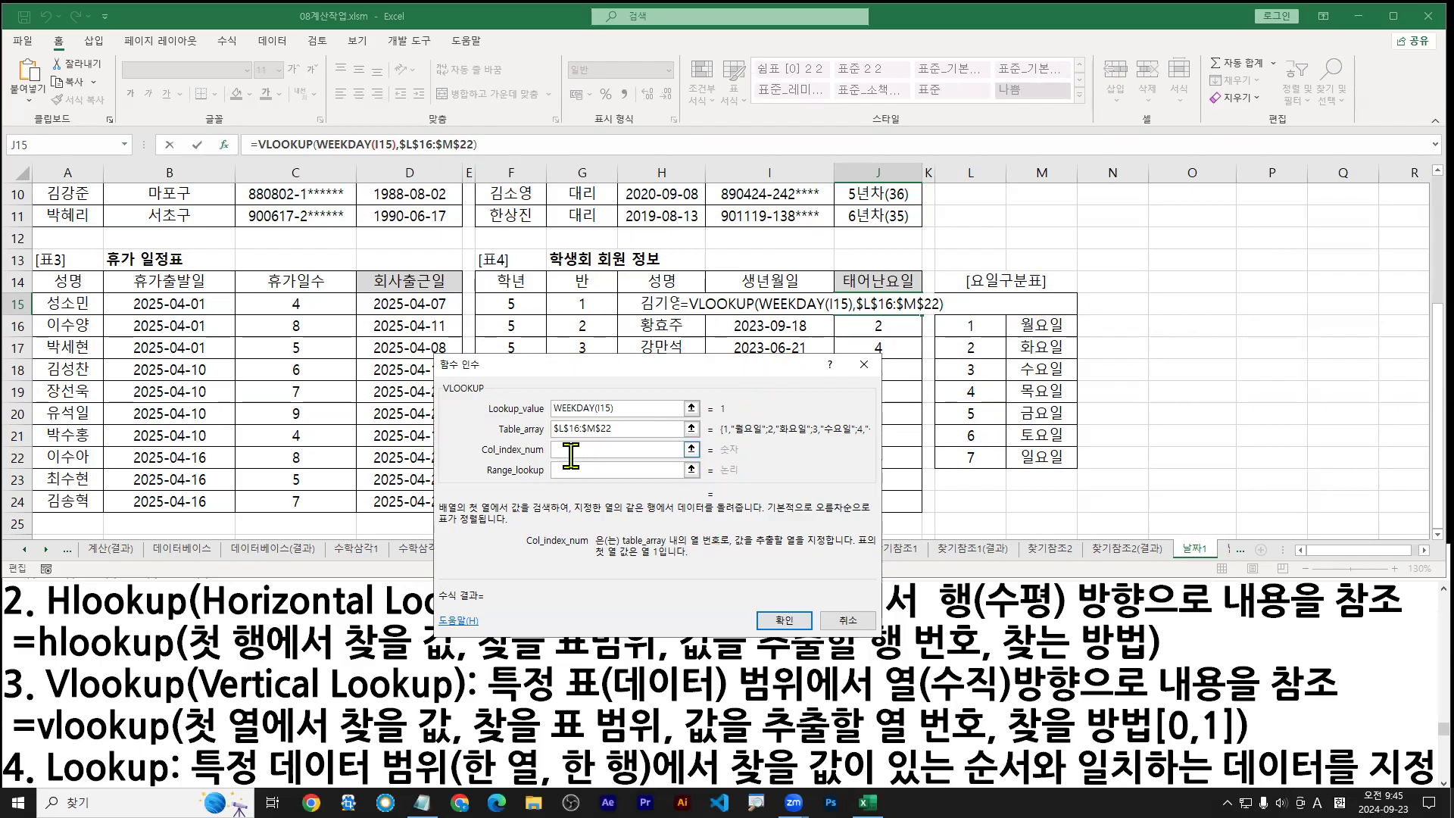
text(2)
Step: Trace how the Lookup_value result is matched in the first column of 요일구분표 and returned from column 2
drag(690, 373, 946, 413)
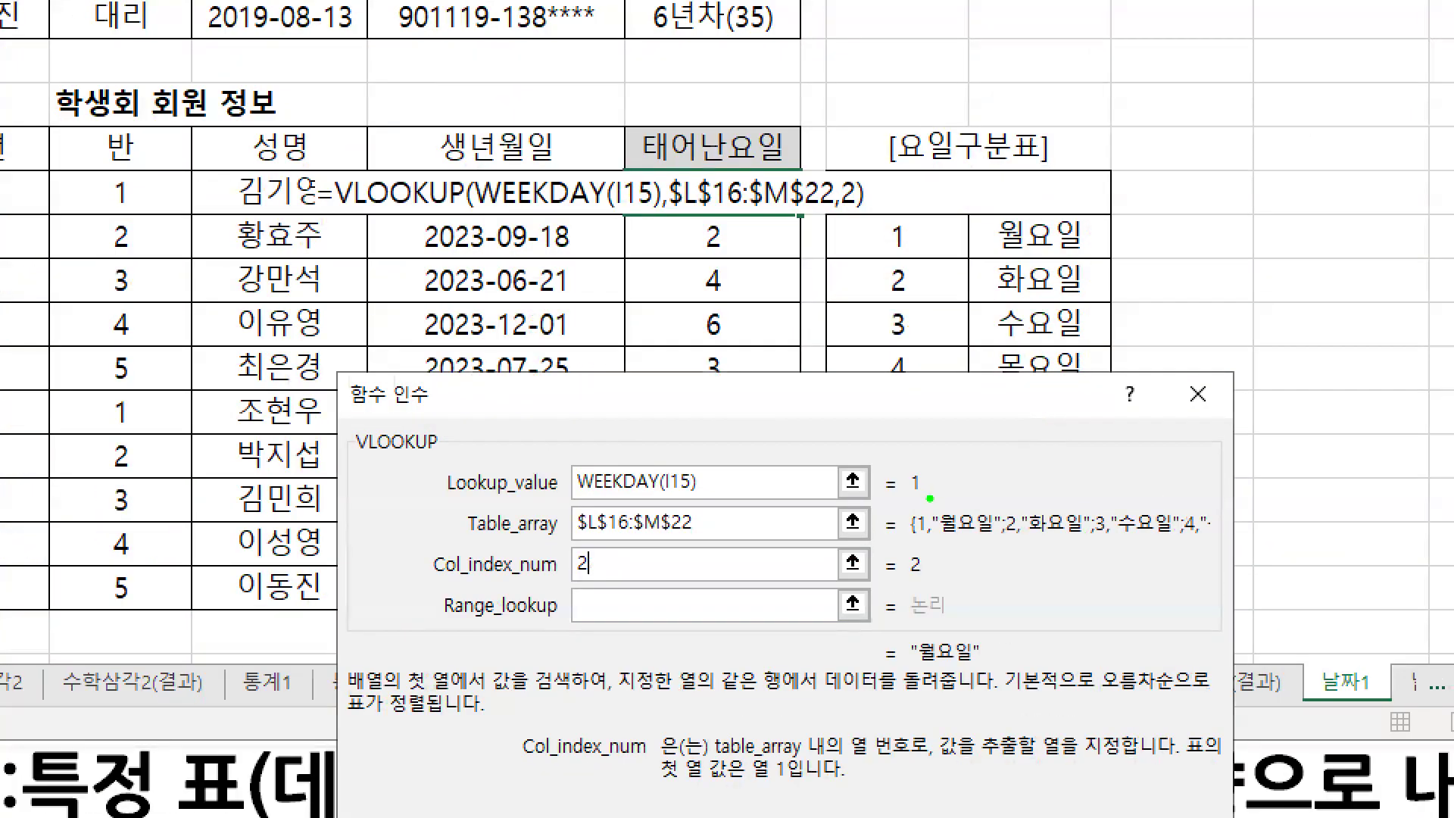
mouse_move(929, 499)
mouse_down()
mouse_move(794, 297)
mouse_move(844, 259)
mouse_move(838, 273)
mouse_up()
key(b)
drag(824, 211, 1113, 263)
key(r)
drag(885, 214, 927, 178)
mouse_move(1015, 176)
mouse_down()
mouse_move(1005, 196)
mouse_move(1079, 203)
mouse_up()
mouse_move(1083, 247)
mouse_down()
mouse_move(977, 254)
mouse_move(1076, 259)
mouse_move(1054, 279)
mouse_up()
drag(582, 567, 600, 565)
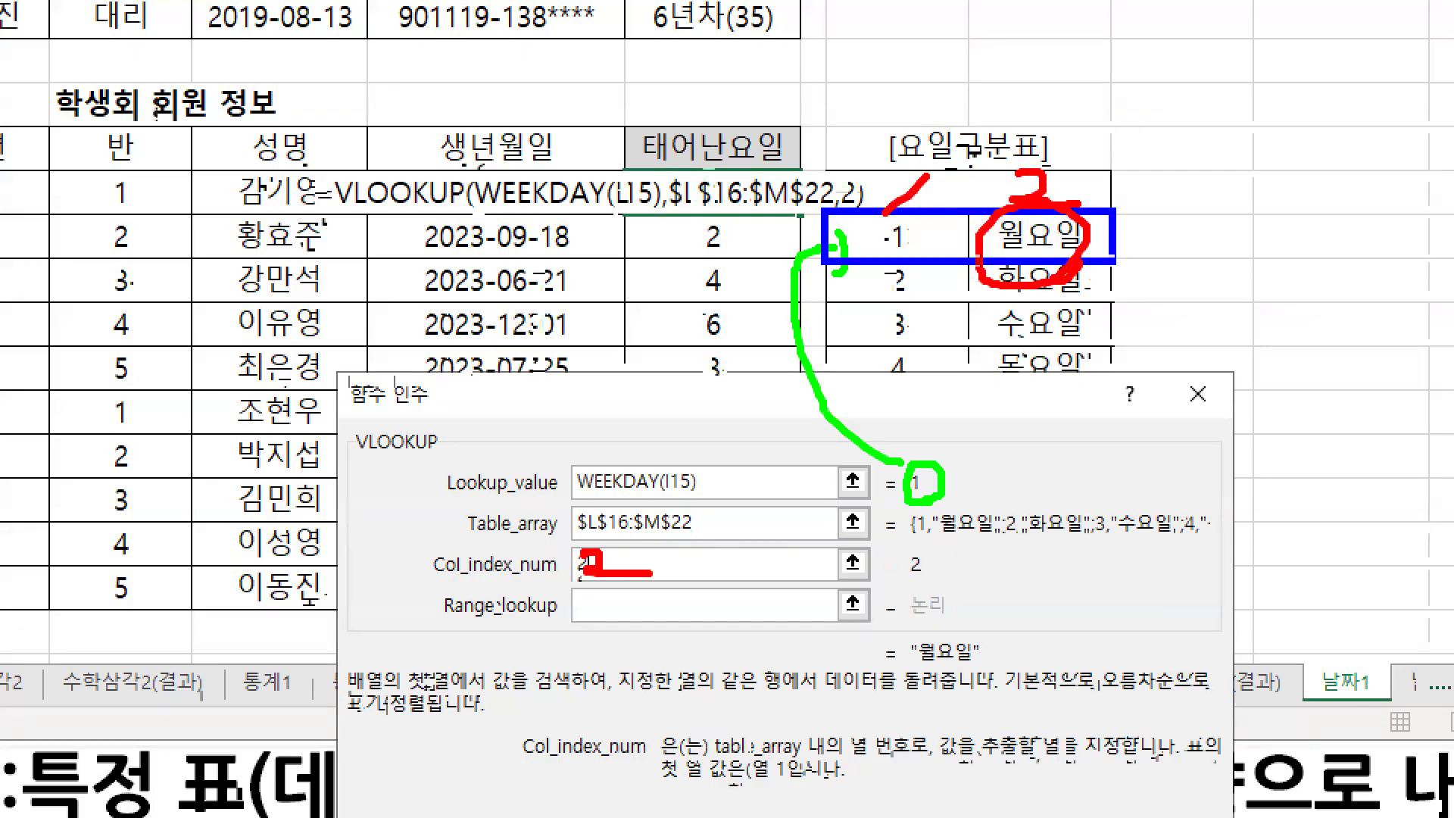
Step: Go to the Range_lookup argument and examine its description of exact and approximate matching
key(Tab)
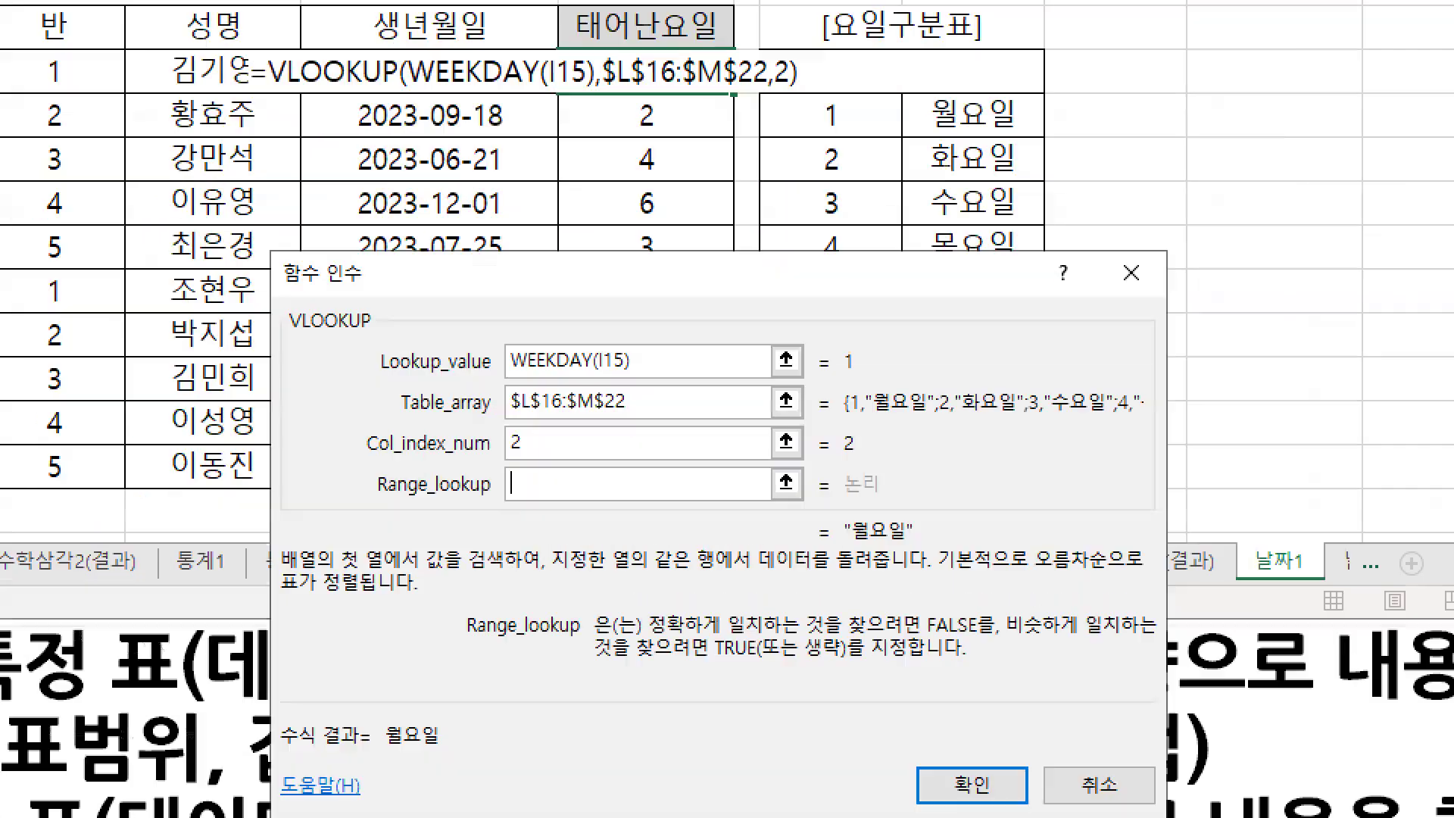
drag(518, 490, 506, 526)
drag(660, 639, 989, 640)
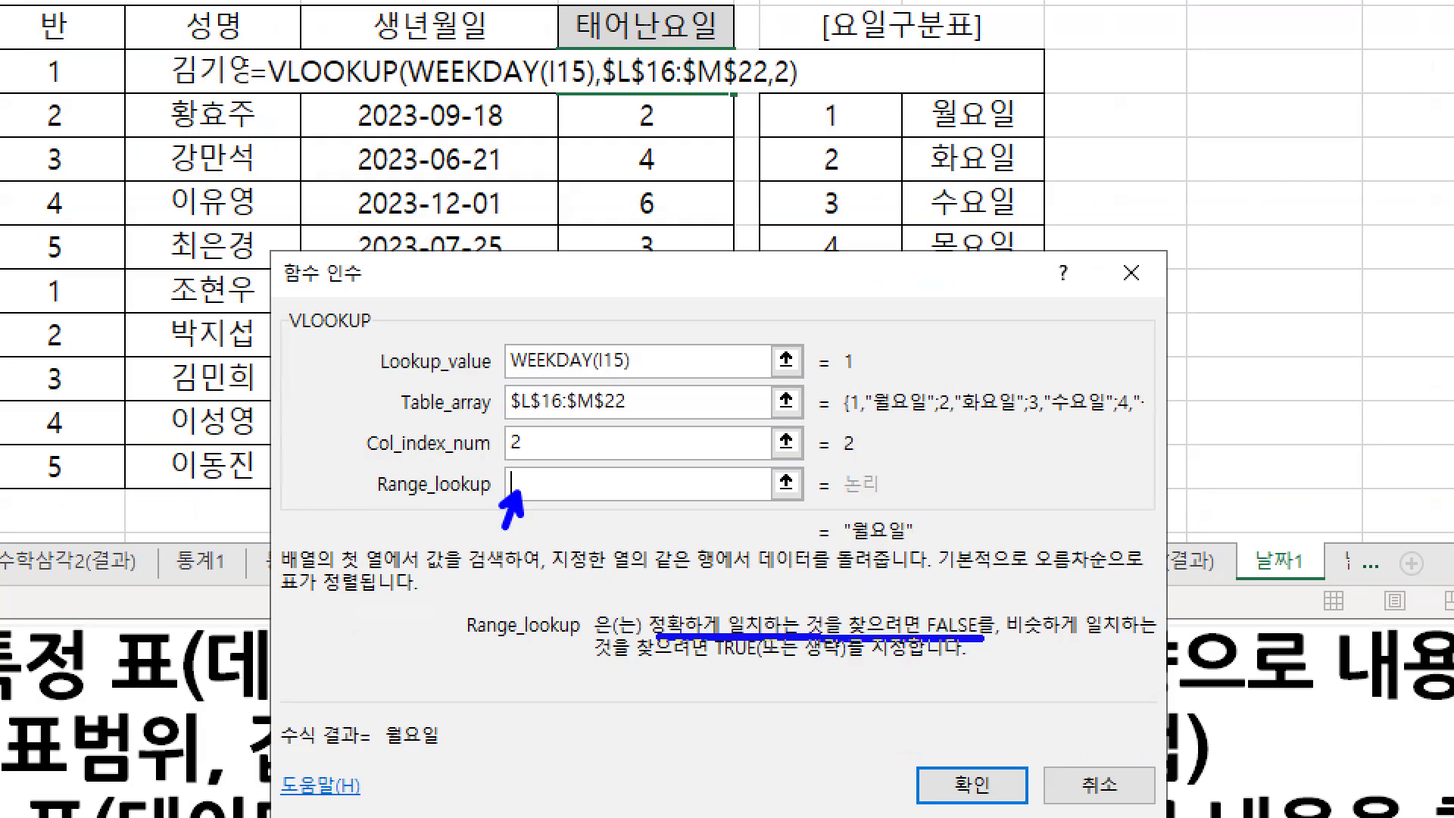
mouse_move(943, 583)
mouse_down()
mouse_move(935, 604)
mouse_move(936, 584)
mouse_up()
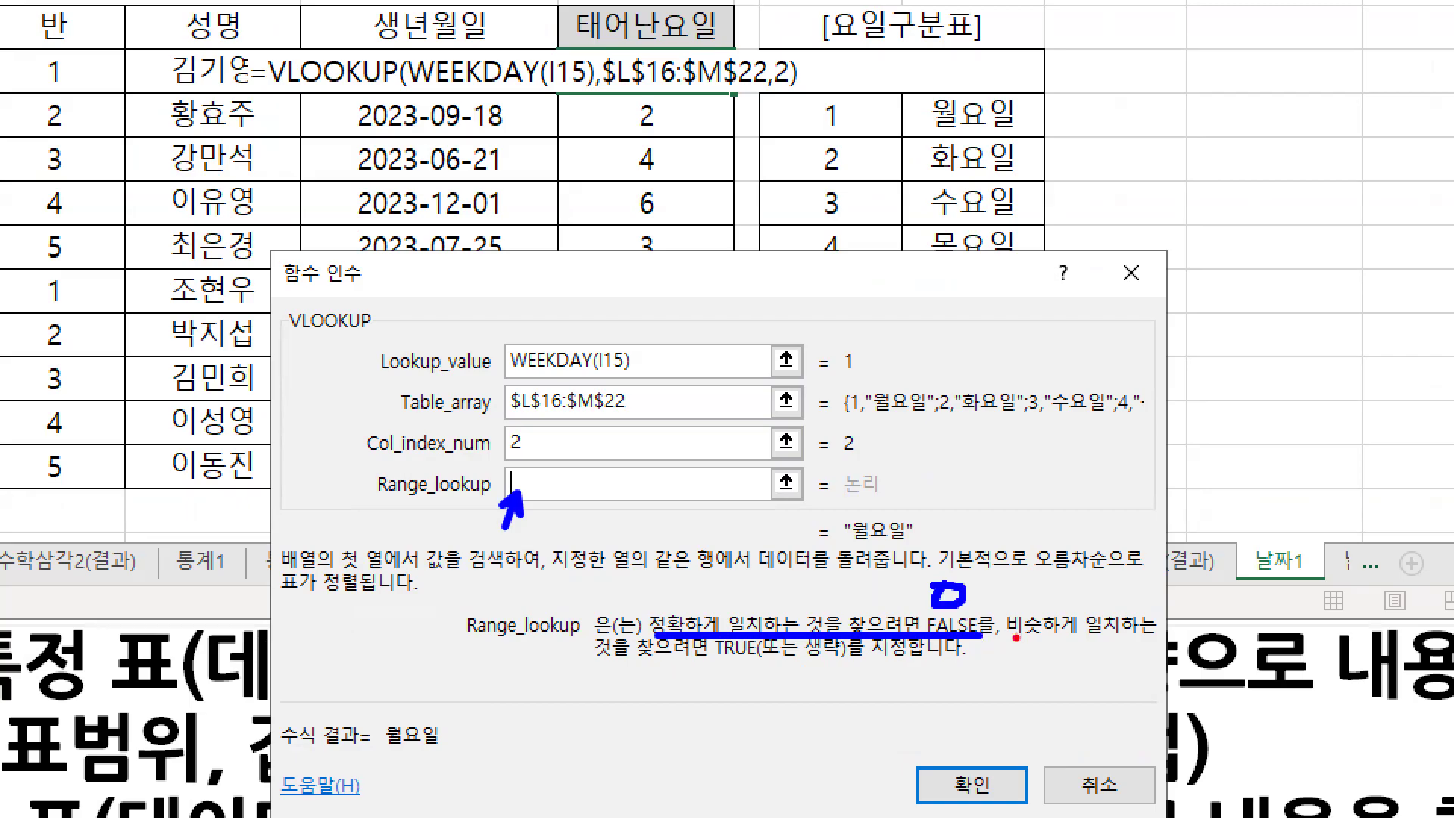
drag(1010, 642, 1163, 641)
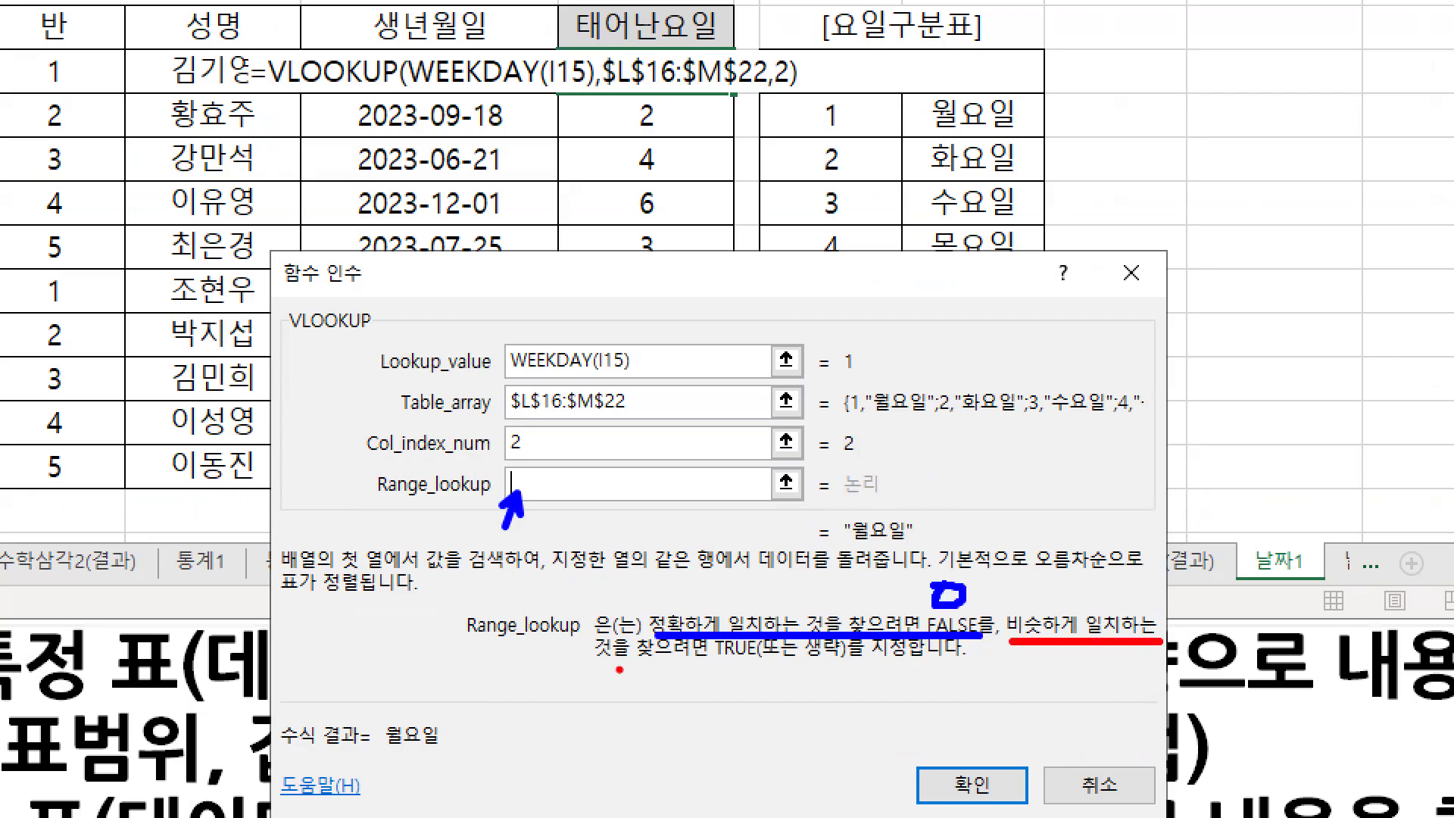
drag(601, 668, 854, 666)
drag(729, 685, 738, 718)
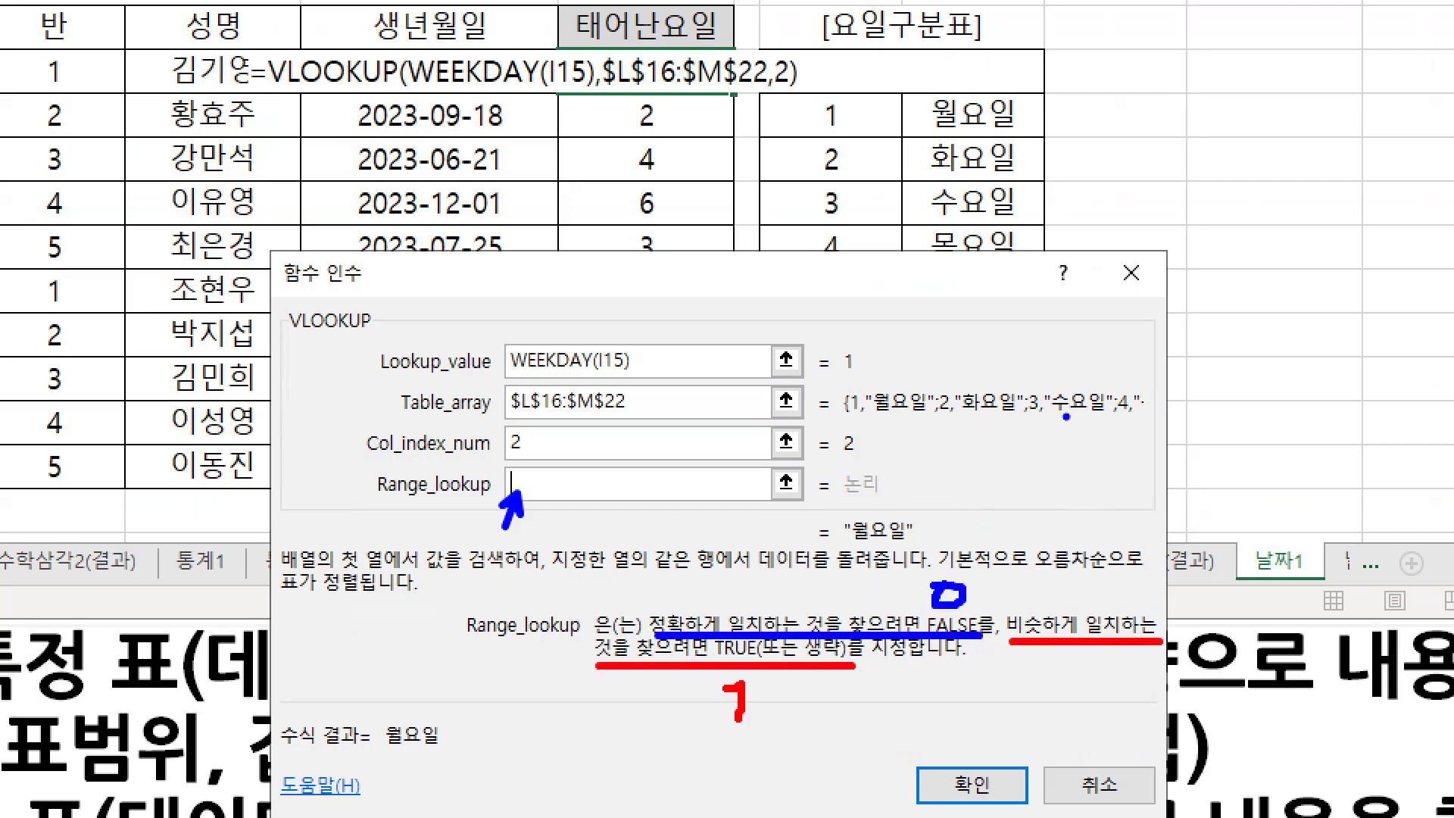
mouse_move(1281, 310)
mouse_down()
mouse_move(1250, 318)
mouse_move(1269, 368)
mouse_move(1360, 349)
mouse_move(1330, 308)
mouse_move(1293, 311)
mouse_move(1292, 339)
mouse_up()
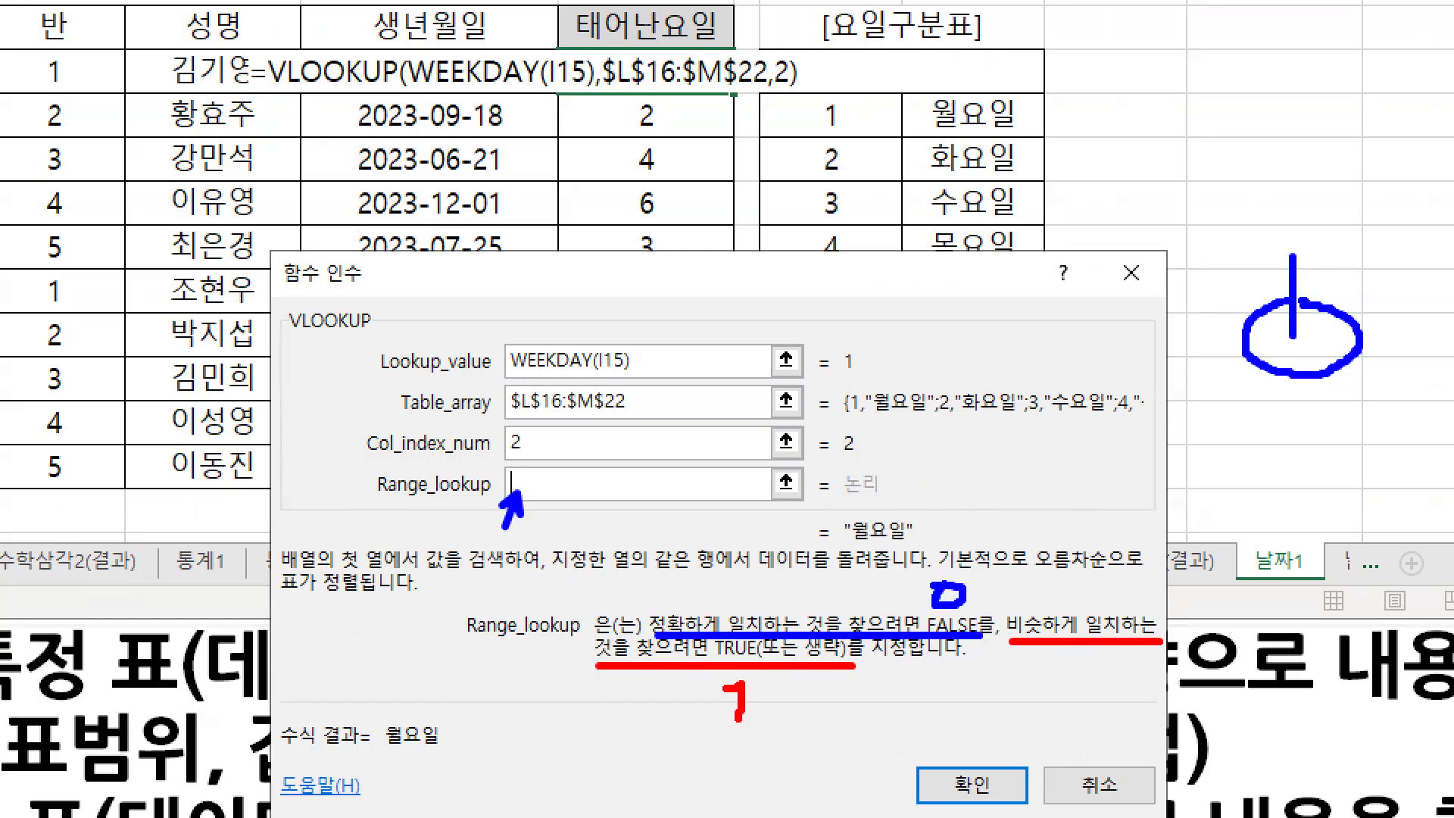
mouse_move(1089, 233)
mouse_down()
mouse_move(1089, 321)
mouse_move(1064, 294)
mouse_move(1050, 347)
mouse_move(1133, 350)
mouse_move(1127, 297)
mouse_move(1101, 280)
mouse_up()
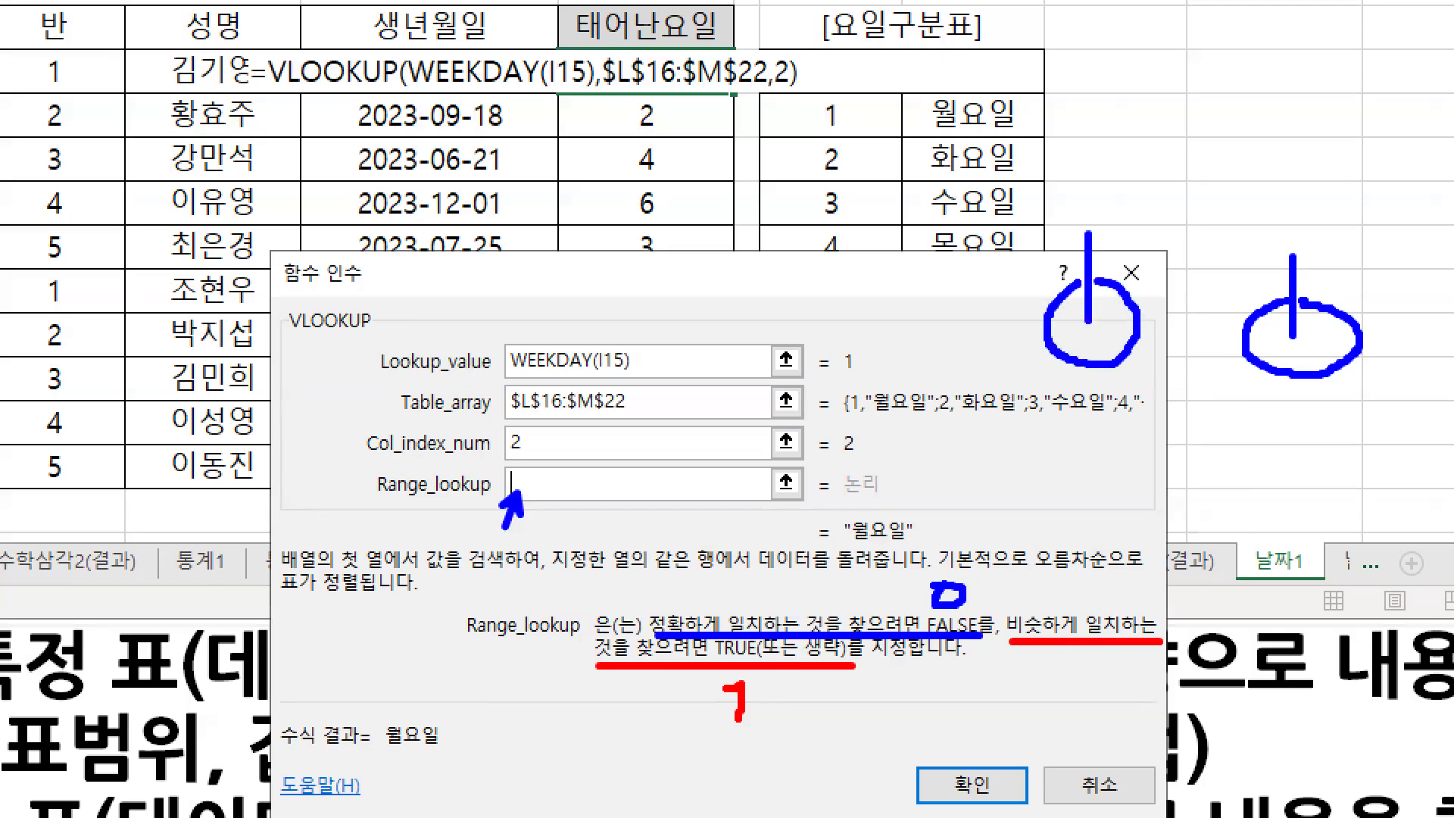
mouse_move(1087, 230)
mouse_down()
mouse_move(1087, 325)
mouse_move(1044, 328)
mouse_up()
mouse_move(1115, 367)
mouse_down()
mouse_move(1145, 302)
mouse_move(1125, 285)
mouse_up()
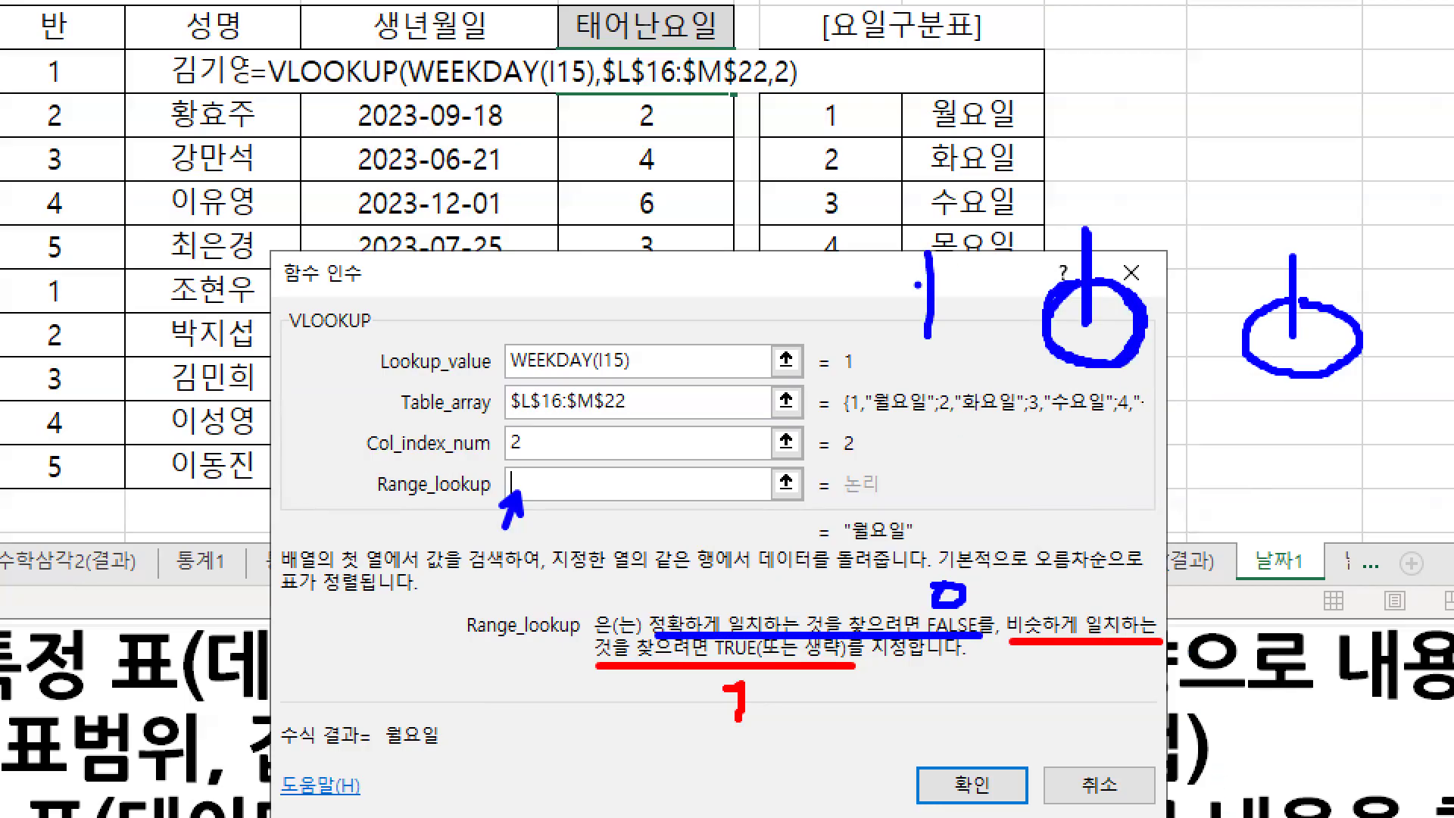
Step: Compare 0 and 1 with FALSE and TRUE as possible values for the Range_lookup argument
key(e)
drag(691, 258, 880, 323)
drag(849, 270, 841, 314)
mouse_move(724, 271)
mouse_down()
mouse_move(709, 299)
mouse_move(740, 274)
mouse_move(724, 289)
mouse_up()
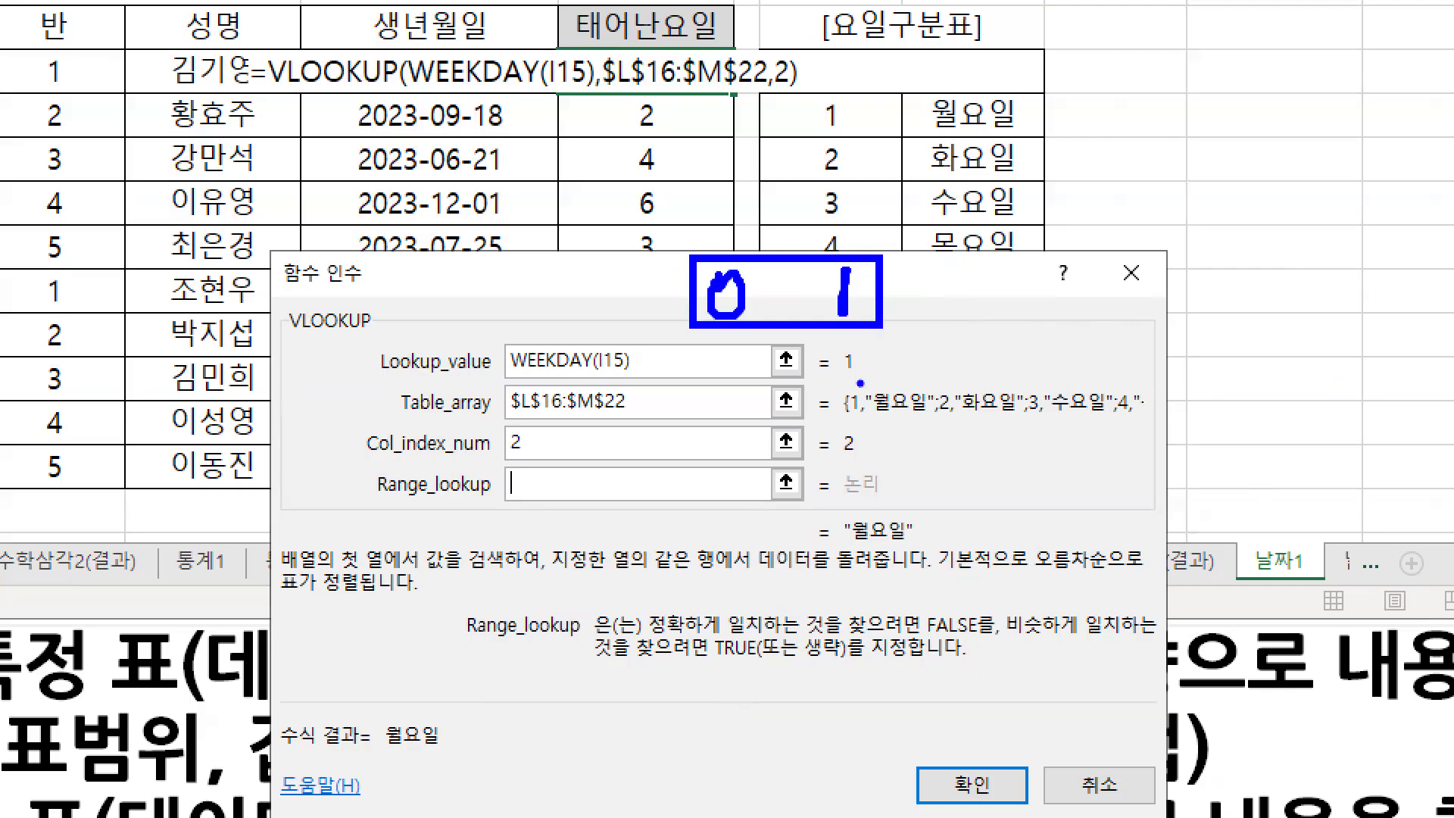
drag(864, 339, 881, 362)
drag(871, 394, 930, 385)
drag(909, 387, 909, 430)
drag(715, 361, 739, 359)
mouse_move(727, 340)
mouse_down()
mouse_move(745, 382)
mouse_move(712, 428)
mouse_up()
drag(724, 400, 758, 395)
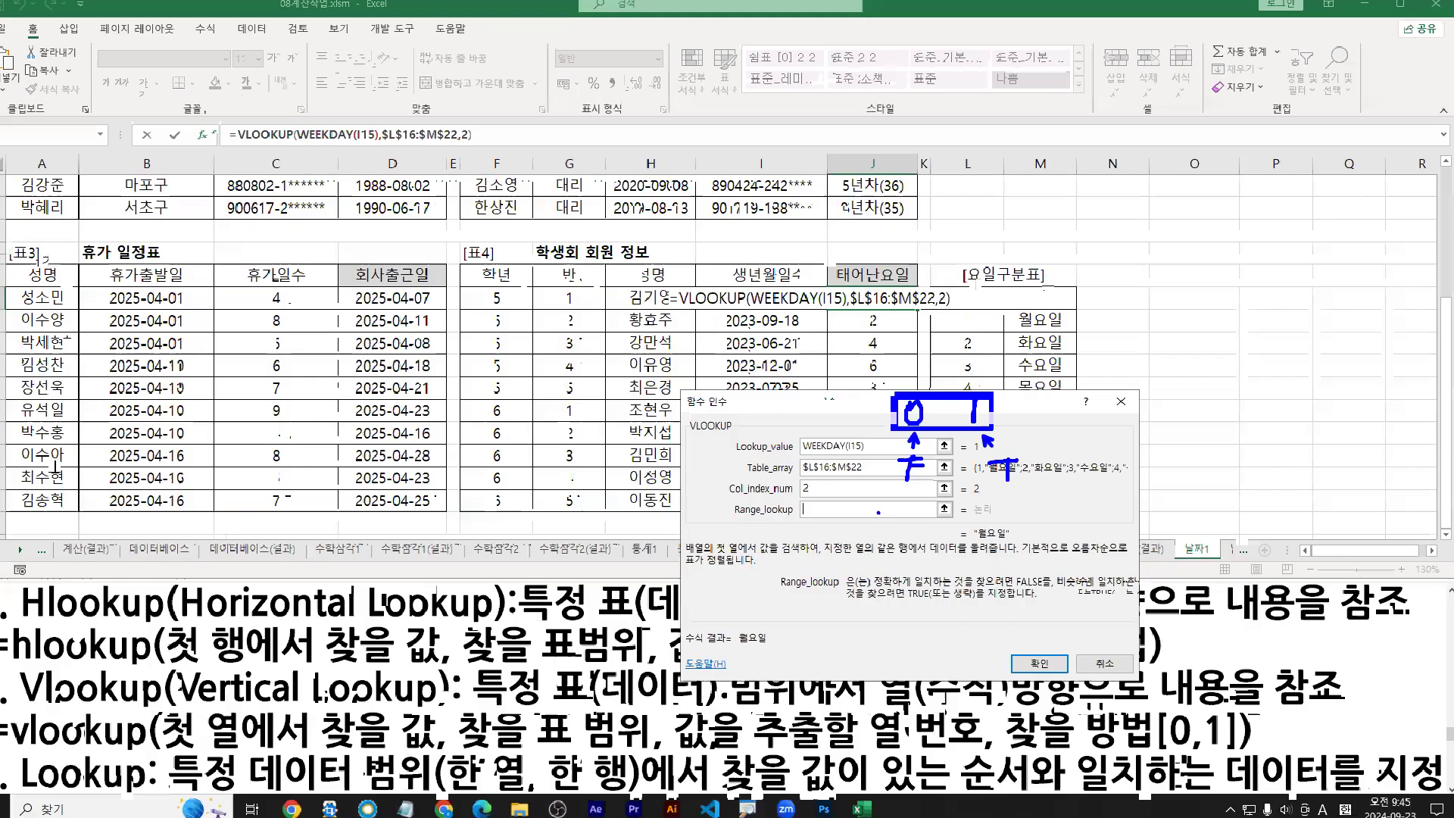
key(e)
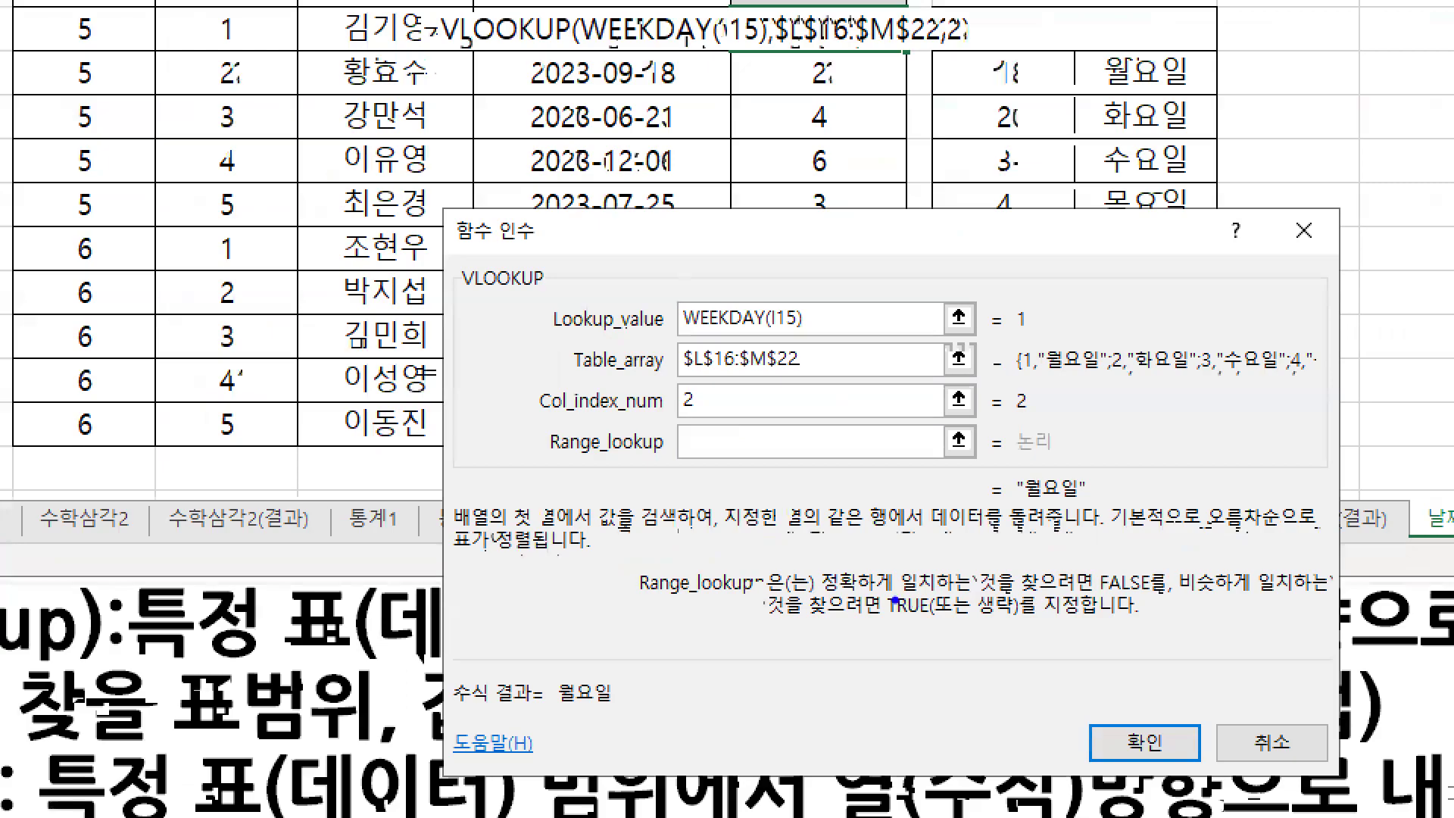
Step: Set the VLOOKUP Range_lookup to 0 for an exact match
drag(818, 599, 1163, 598)
mouse_move(687, 437)
mouse_down()
mouse_move(702, 456)
mouse_move(668, 451)
mouse_up()
drag(1005, 453, 1081, 453)
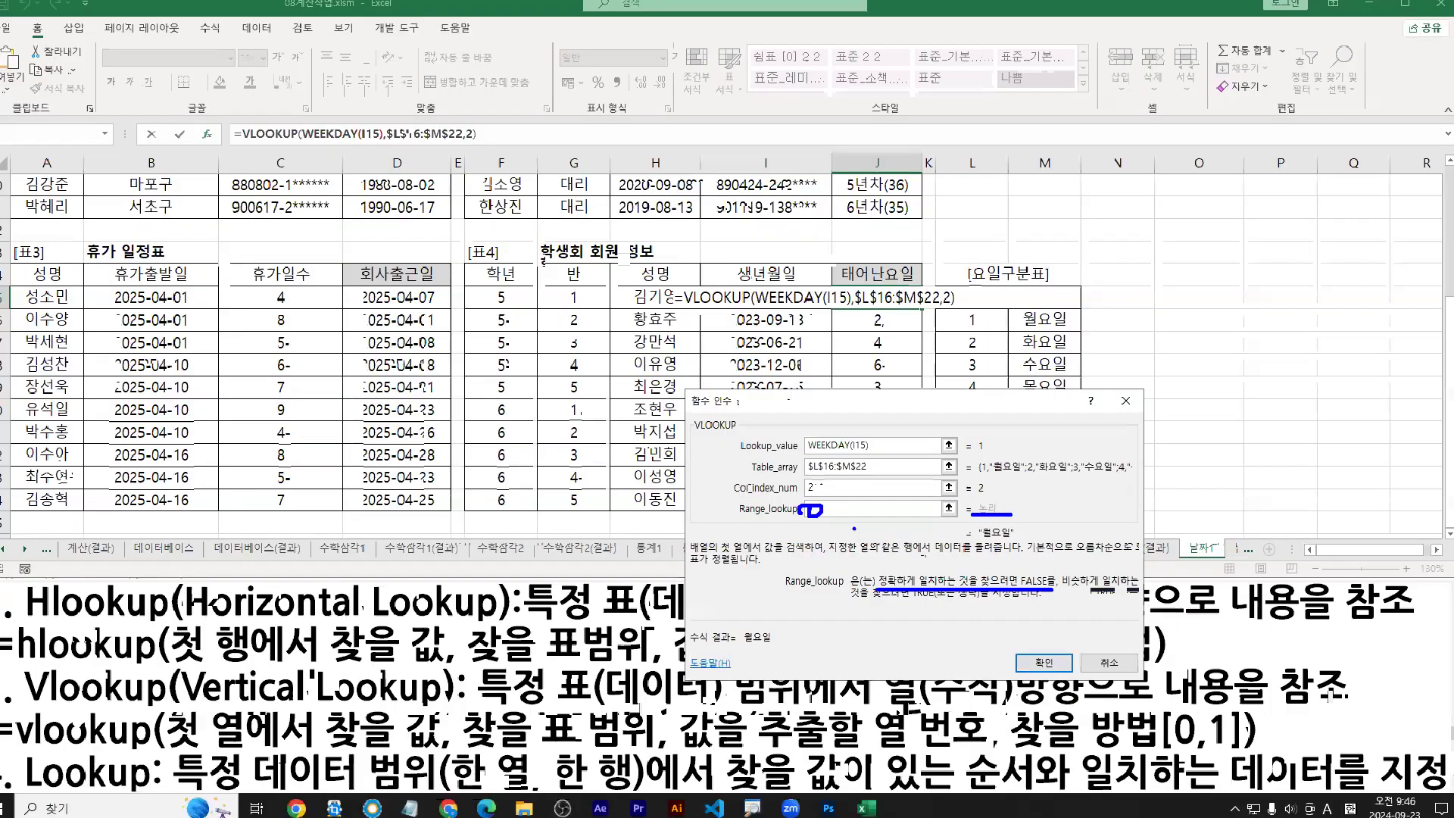
key(Escape)
text(0)
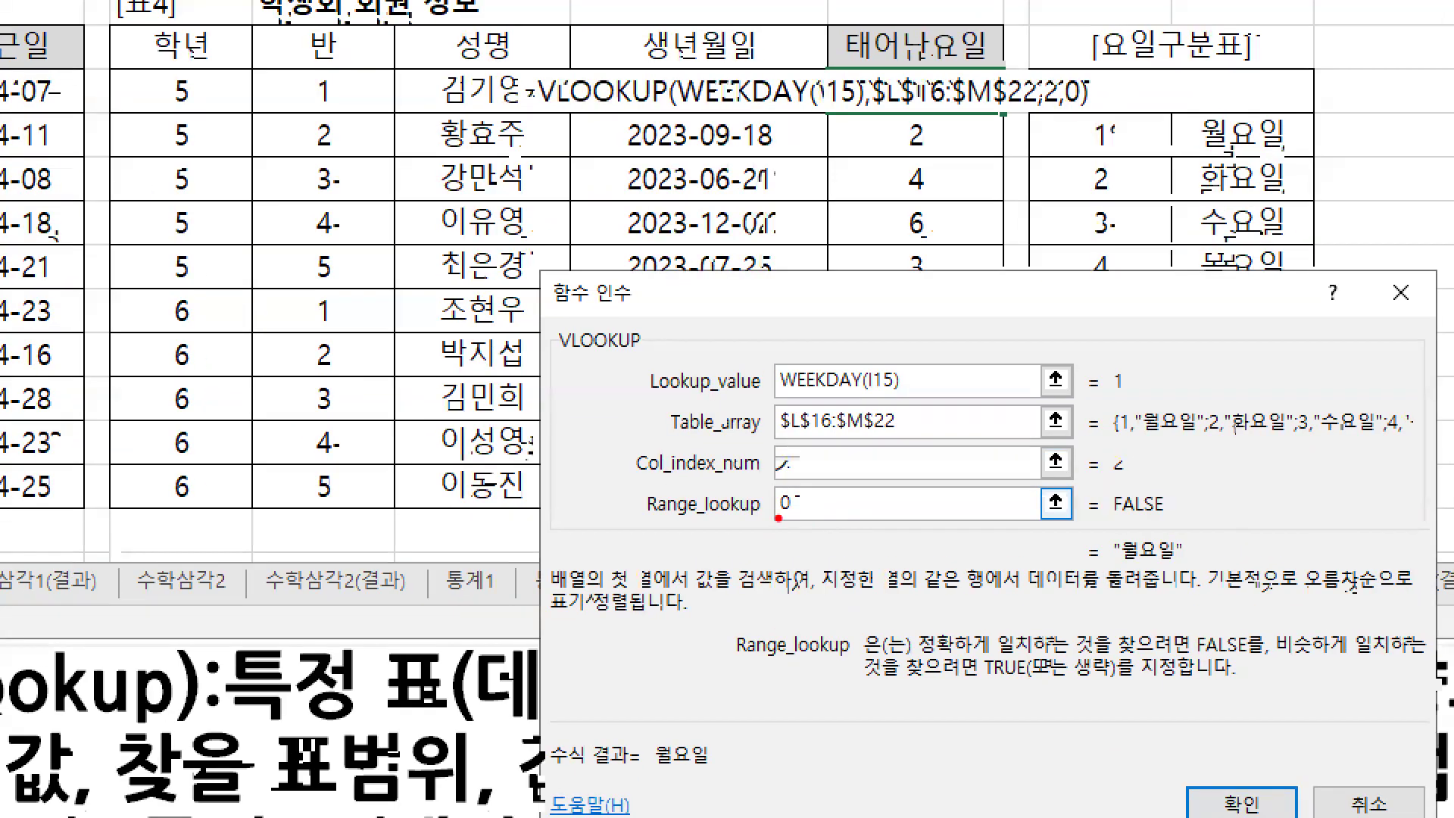
Step: Check how the Range_lookup value is evaluated against the exact-match rule in the argument description
drag(775, 519, 792, 520)
drag(1110, 521, 1176, 523)
drag(787, 531, 796, 563)
mouse_move(1122, 541)
mouse_down()
mouse_move(1164, 540)
mouse_move(1146, 566)
mouse_up()
key(e)
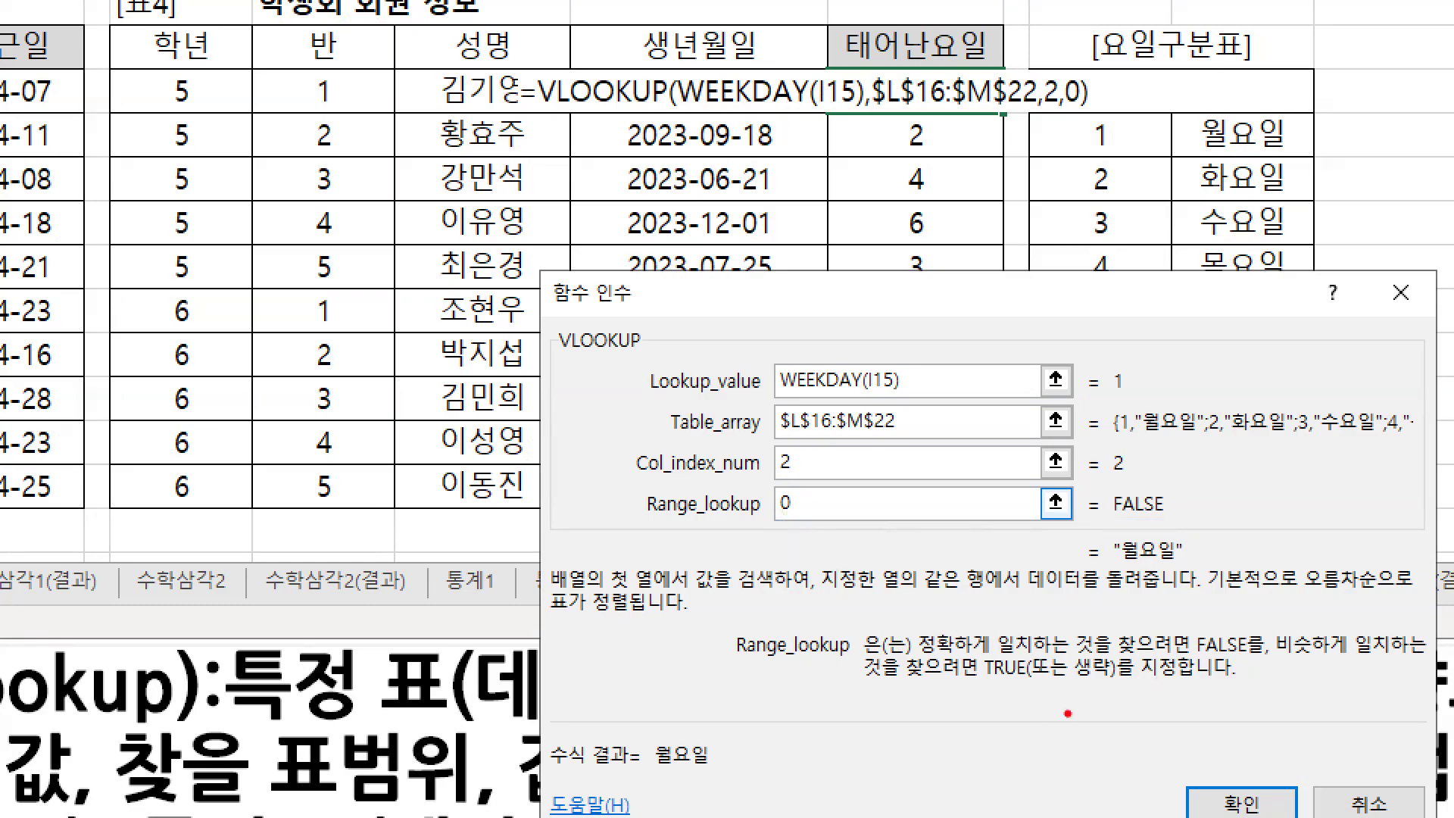
drag(918, 662, 1274, 660)
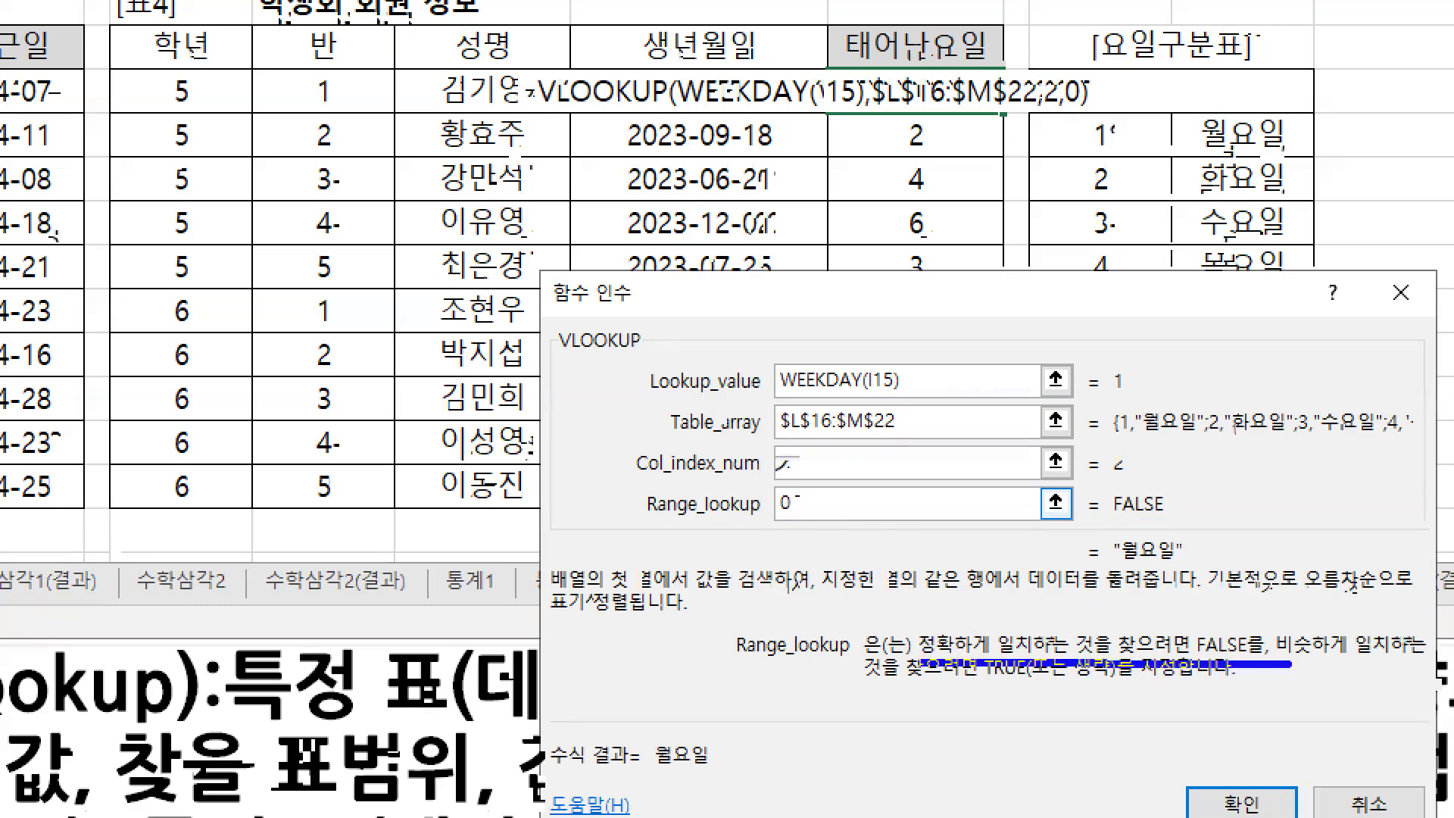
drag(757, 523, 1191, 521)
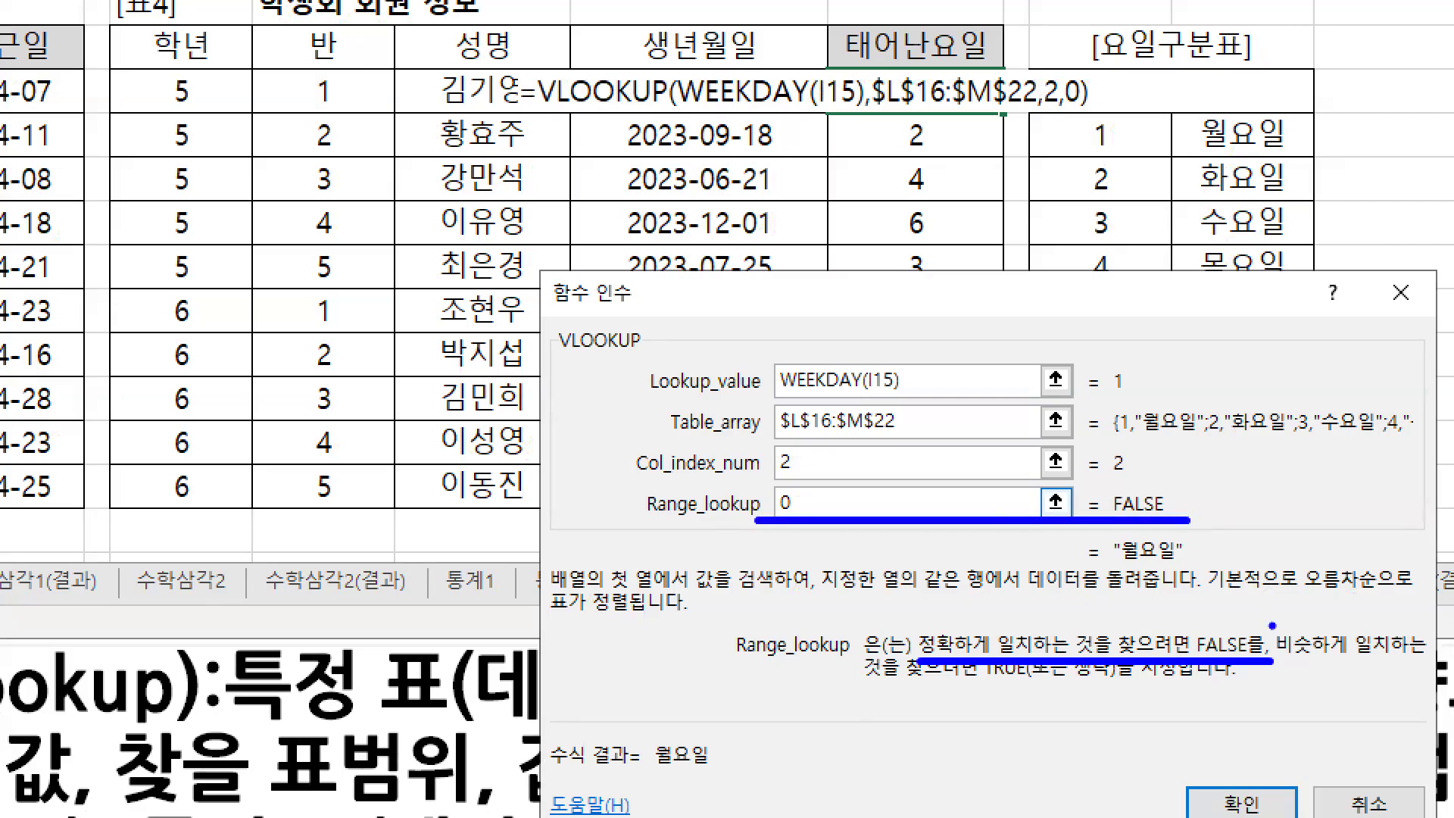
Step: Confirm the VLOOKUP arguments in J15 and fill the formula down the 태어난요일 column to J24
drag(1268, 750, 1244, 786)
drag(1240, 763, 1261, 775)
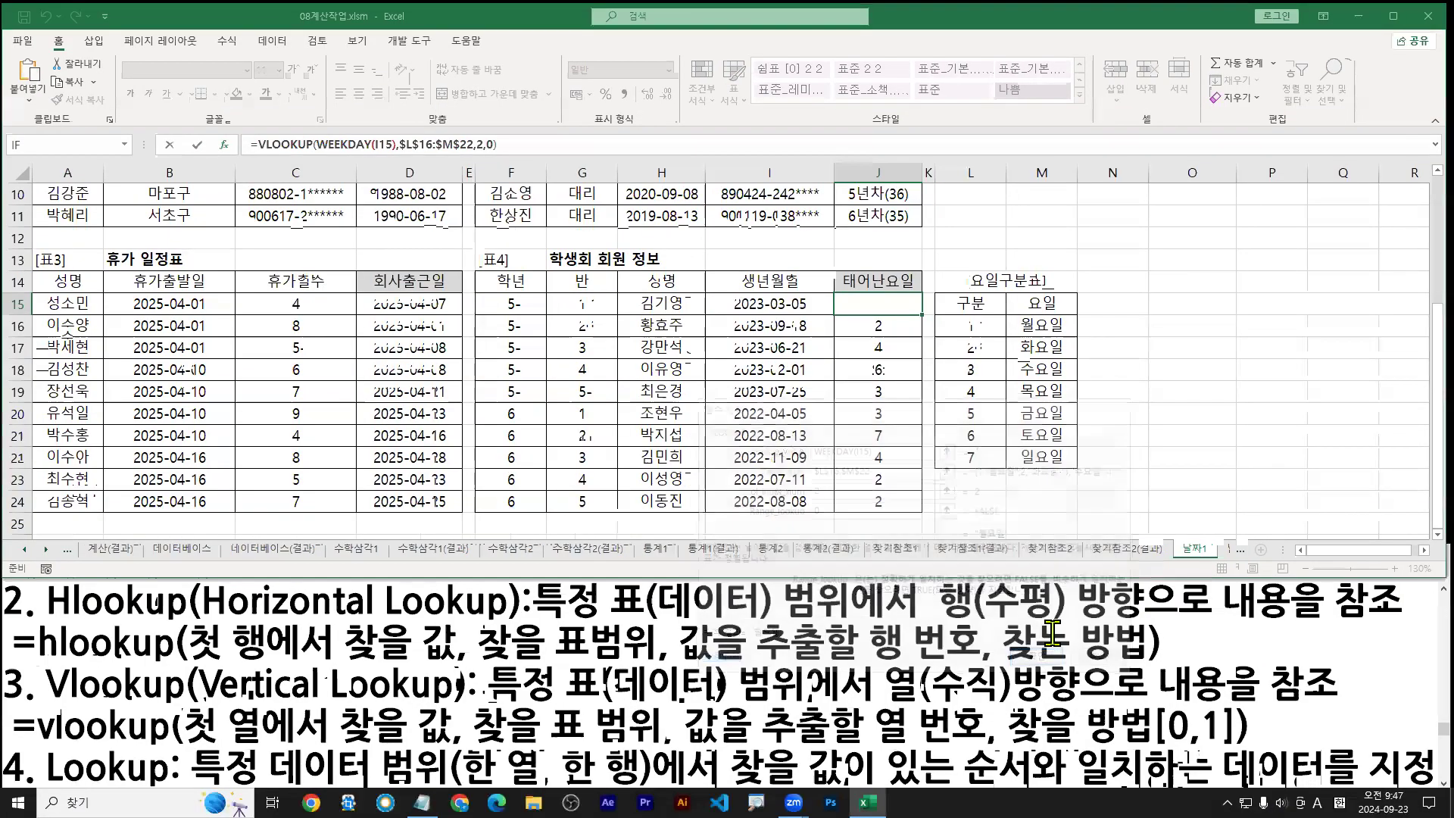
key(Return)
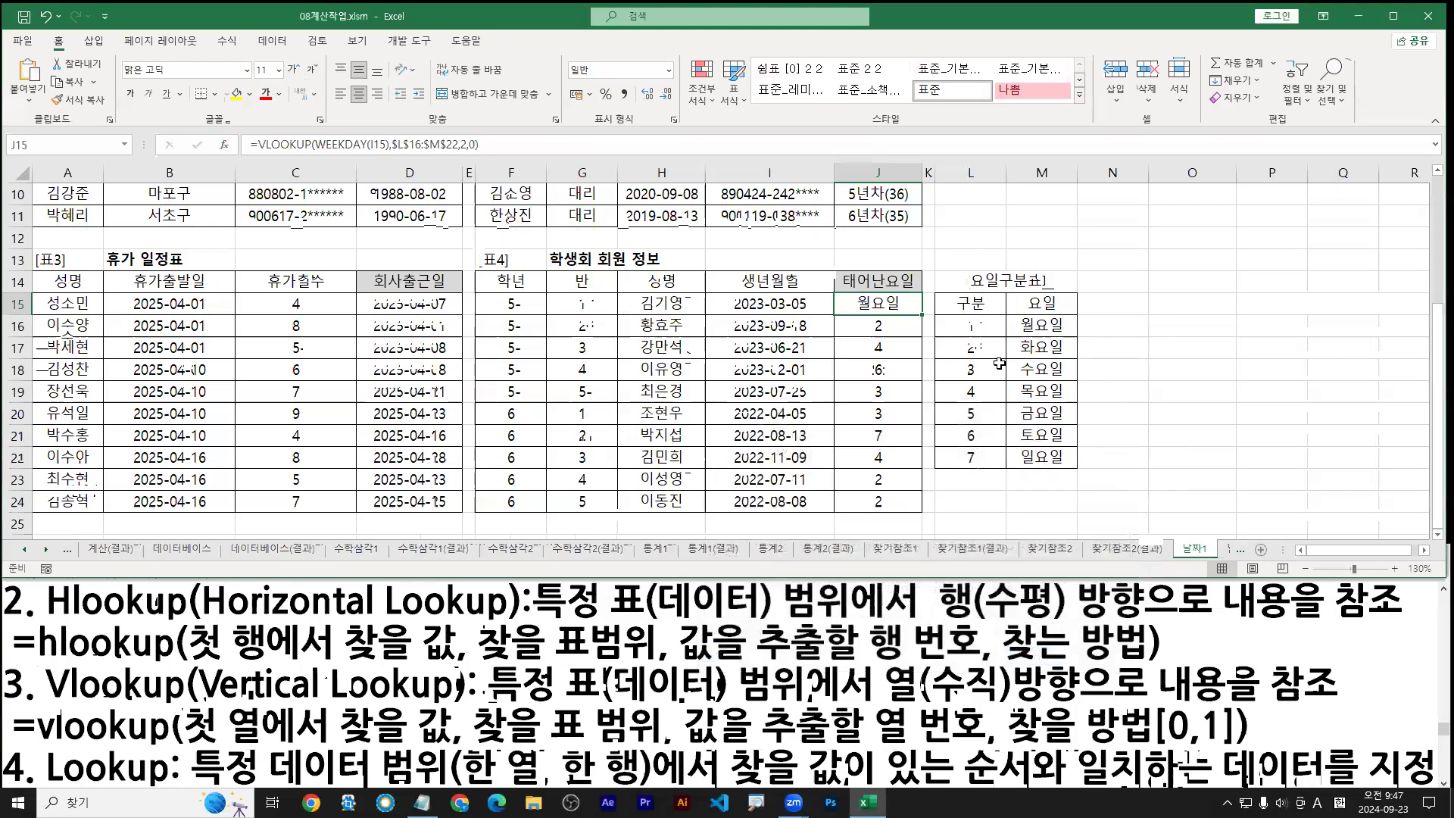
double_click(921, 315)
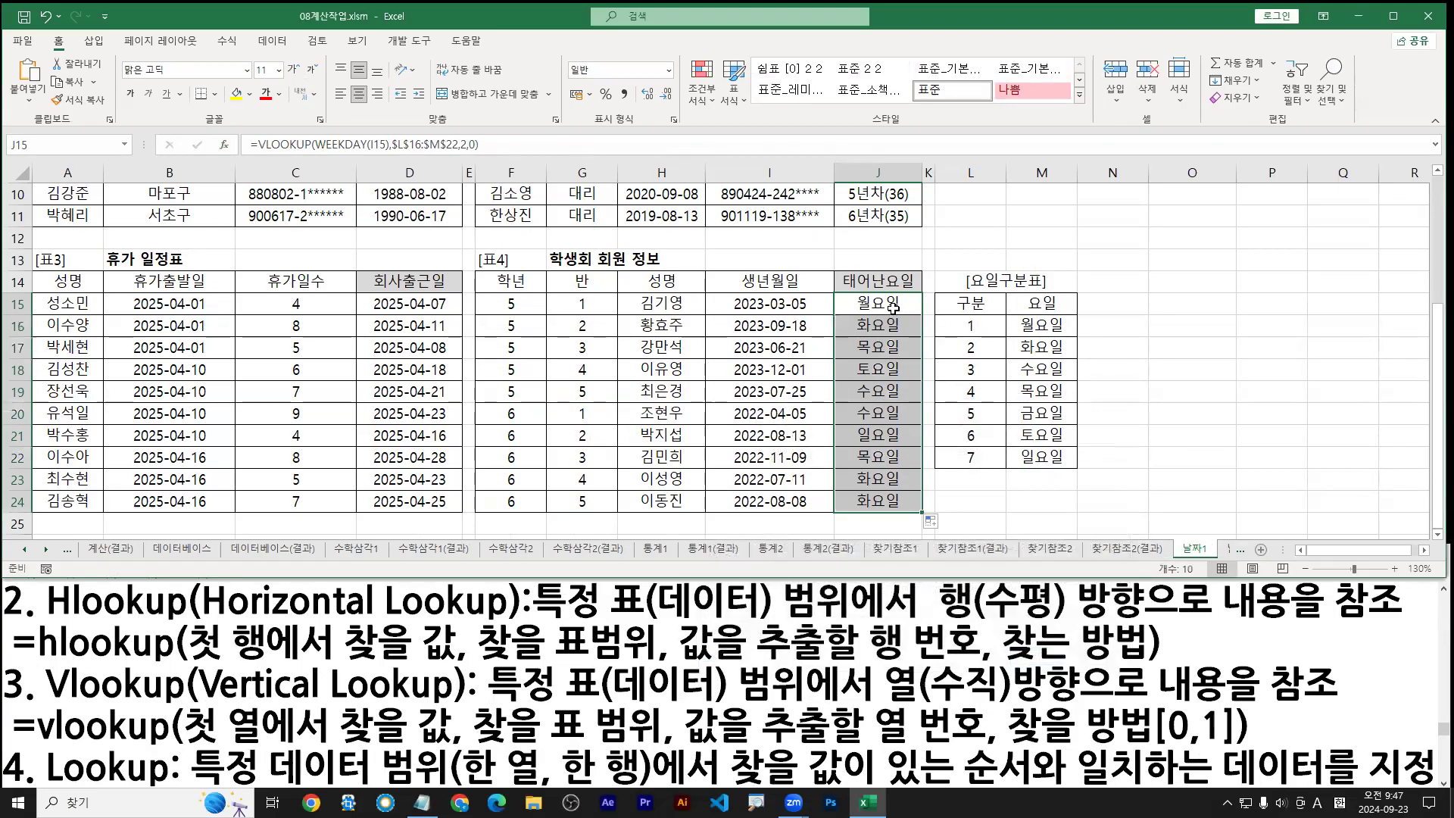
Step: Copy the J15 formula =VLOOKUP(WEEKDAY(I15),$L$16:$M$22,2,0) onto a new line above the Hlookup entry in the Notepad notes, and return to Excel
double_click(892, 305)
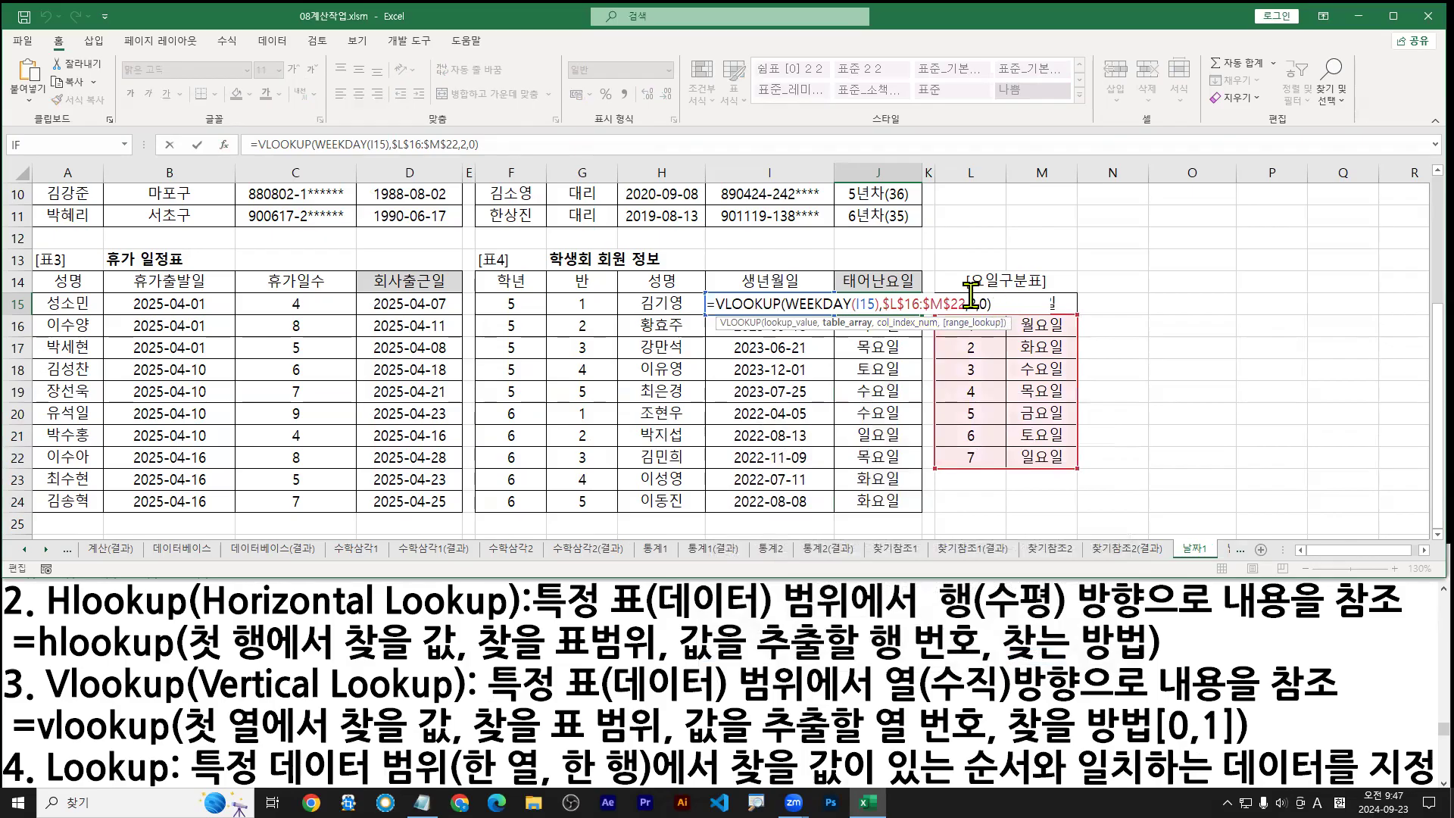
click(440, 598)
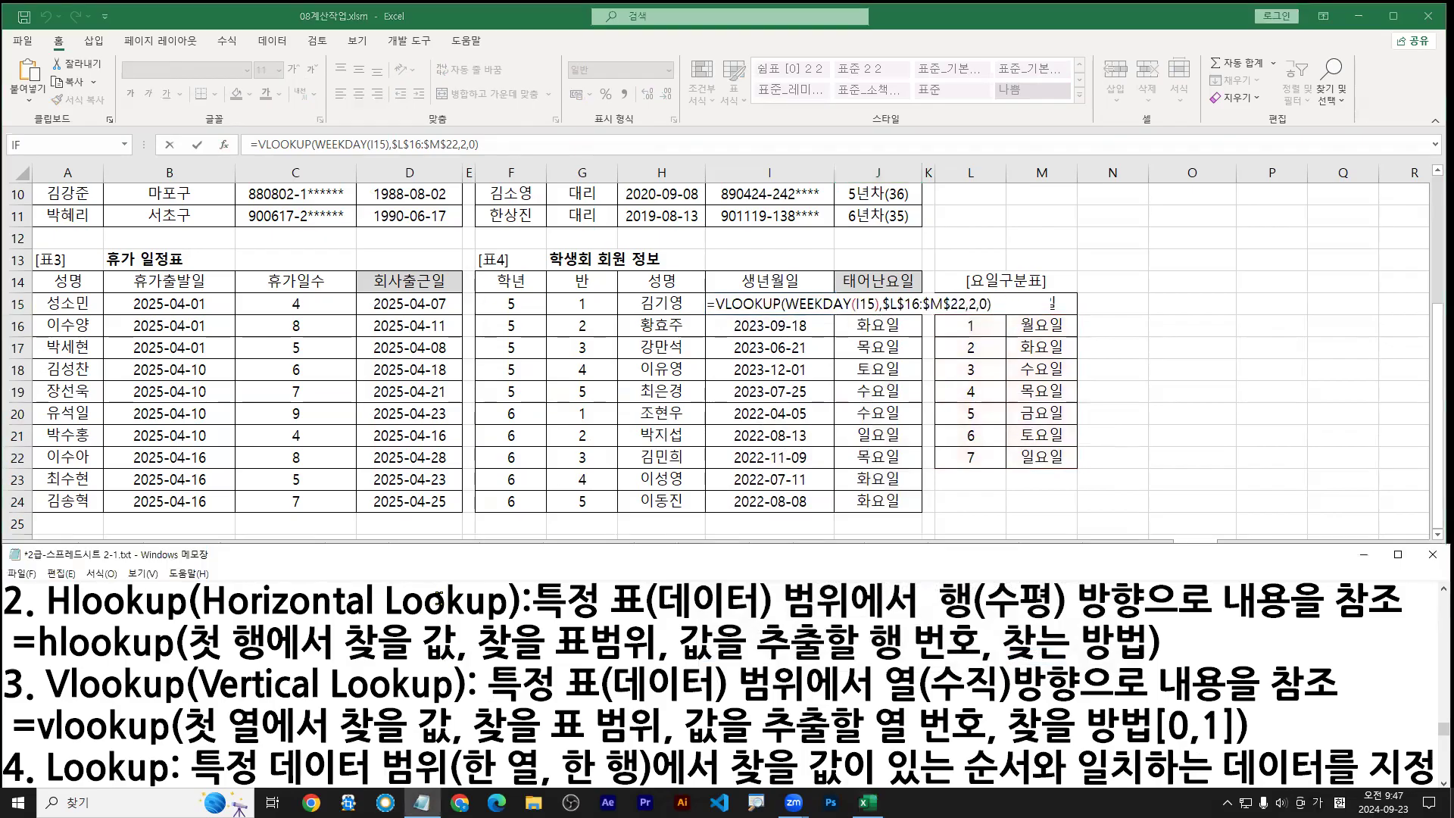
key(Return)
text(=VLOOKUP(WEEKDAY(I15),$L$16:$M$22,2,0))
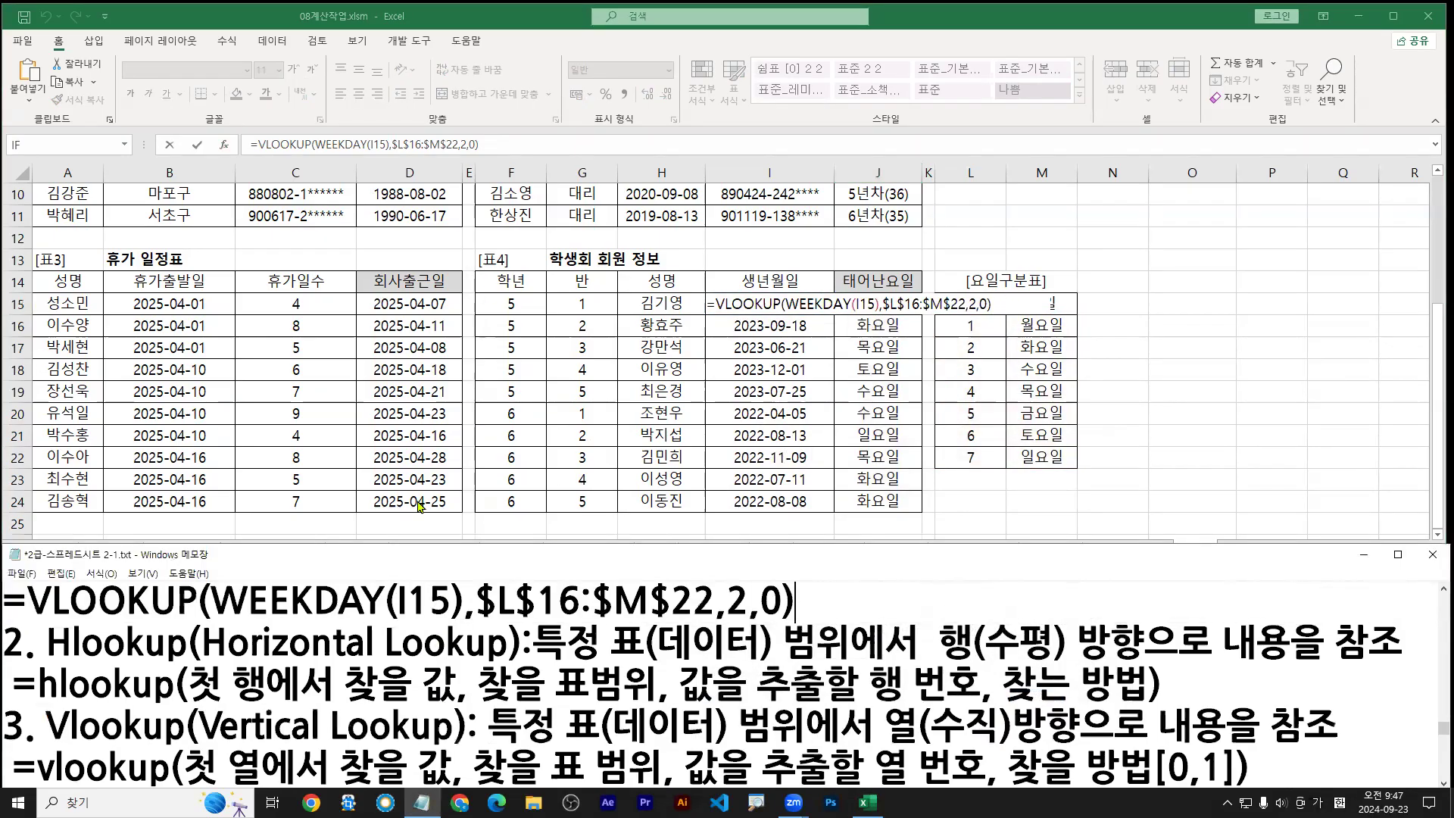
key(alt+Tab)
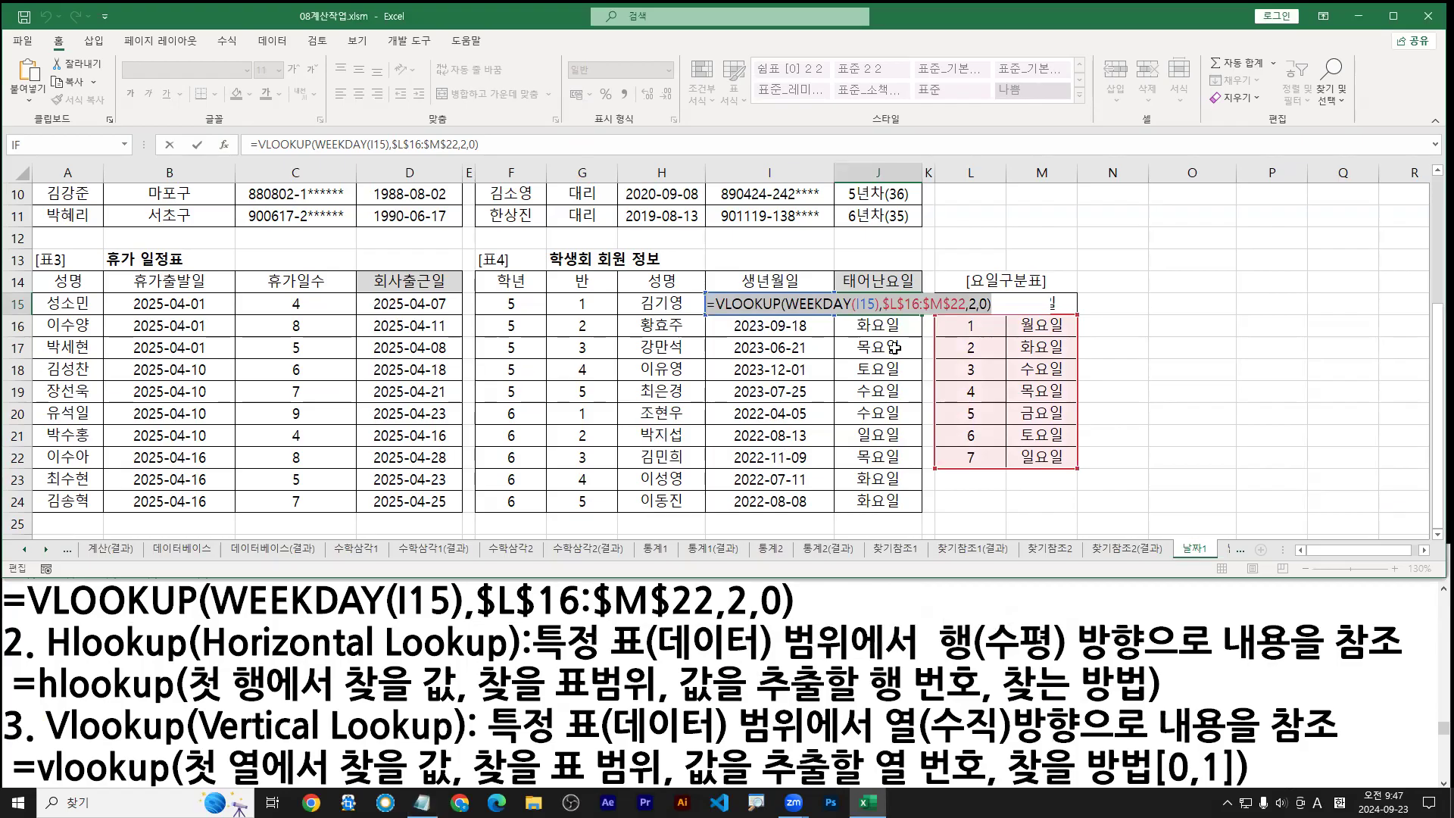
Step: View the 날짜1(결과) sheet and the following sheet tabs, cancel the open J15 edit, and return to the 날짜1 sheet
click(1232, 550)
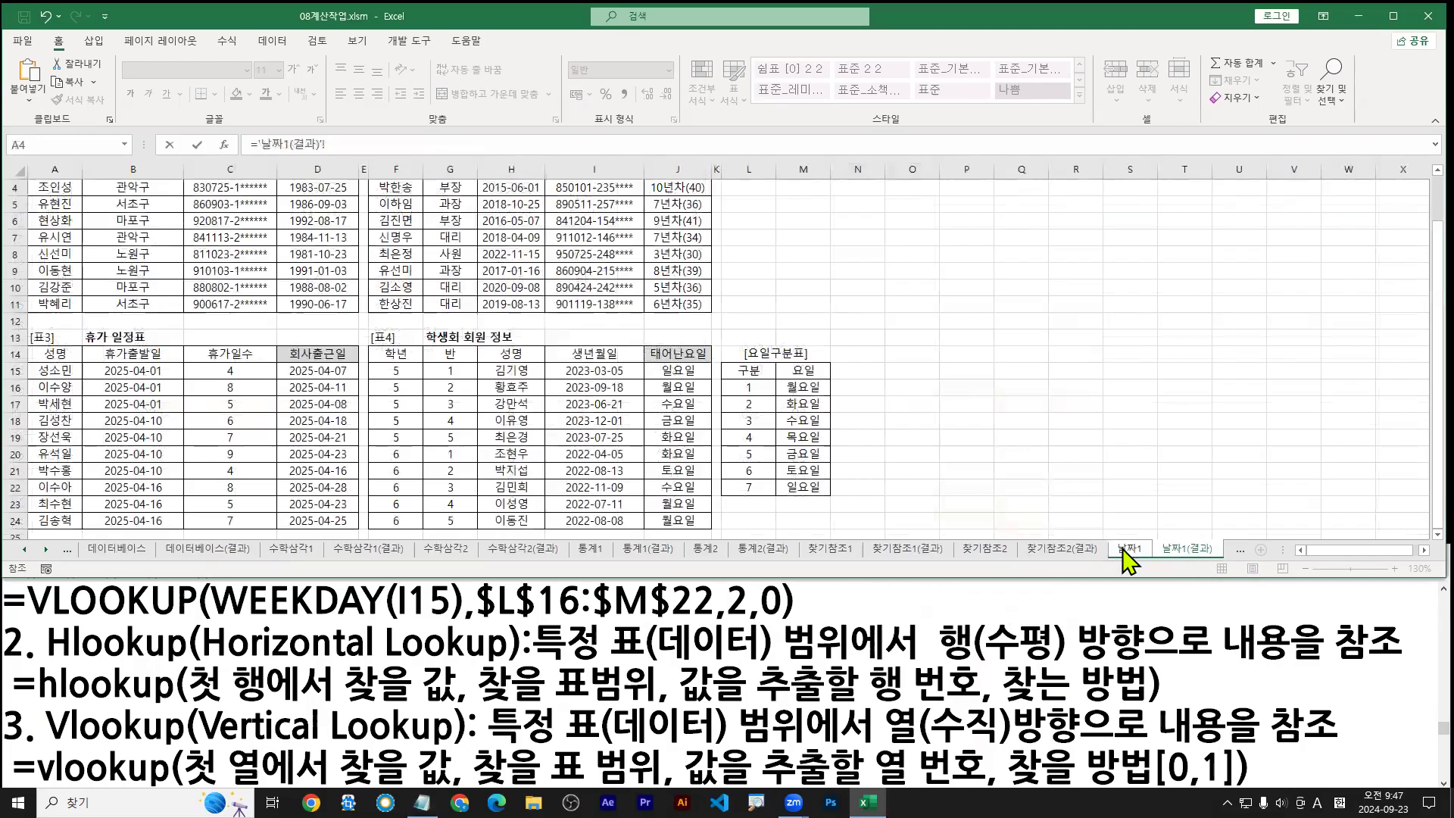
click(1240, 551)
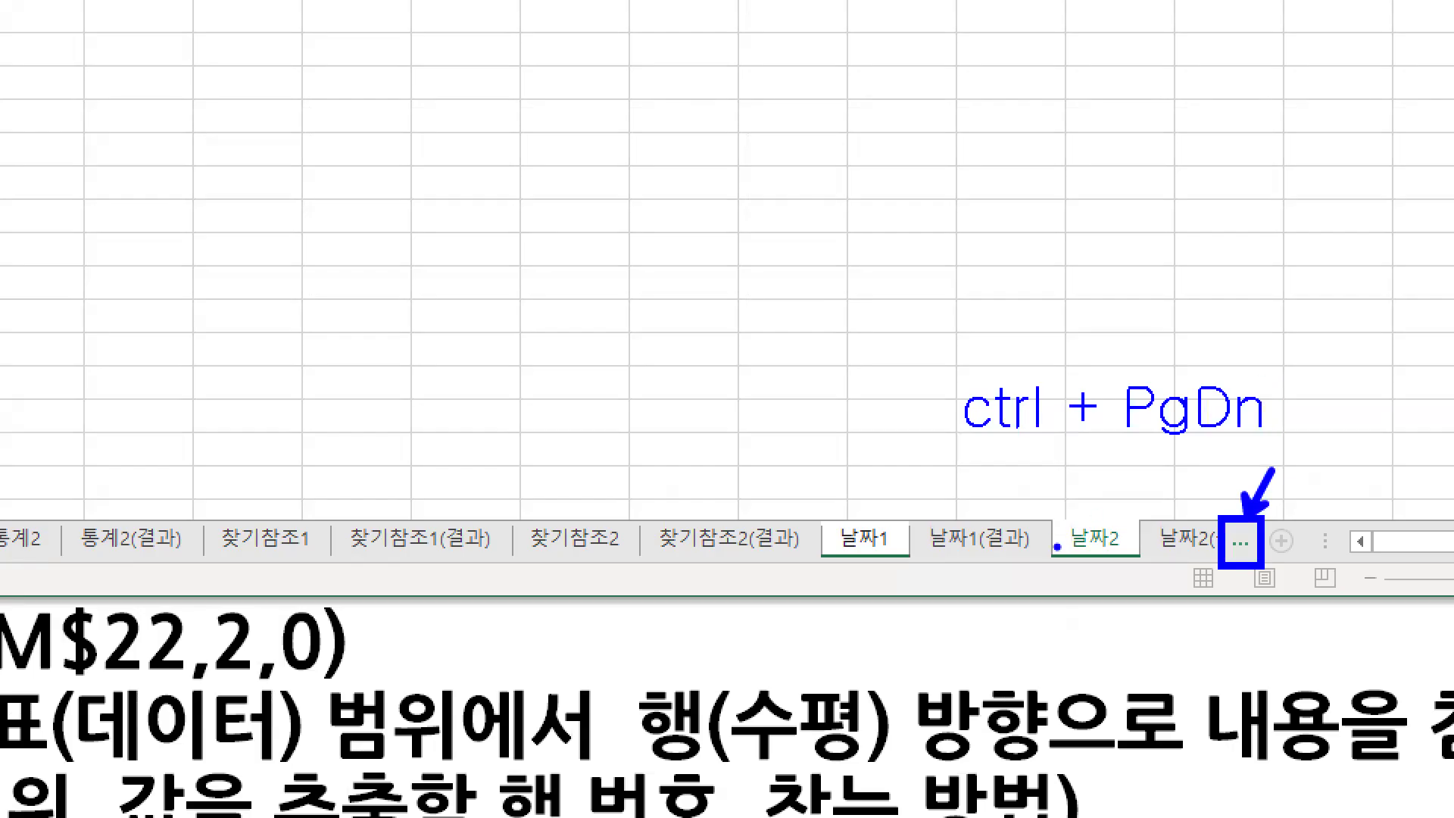
drag(1046, 516, 1146, 556)
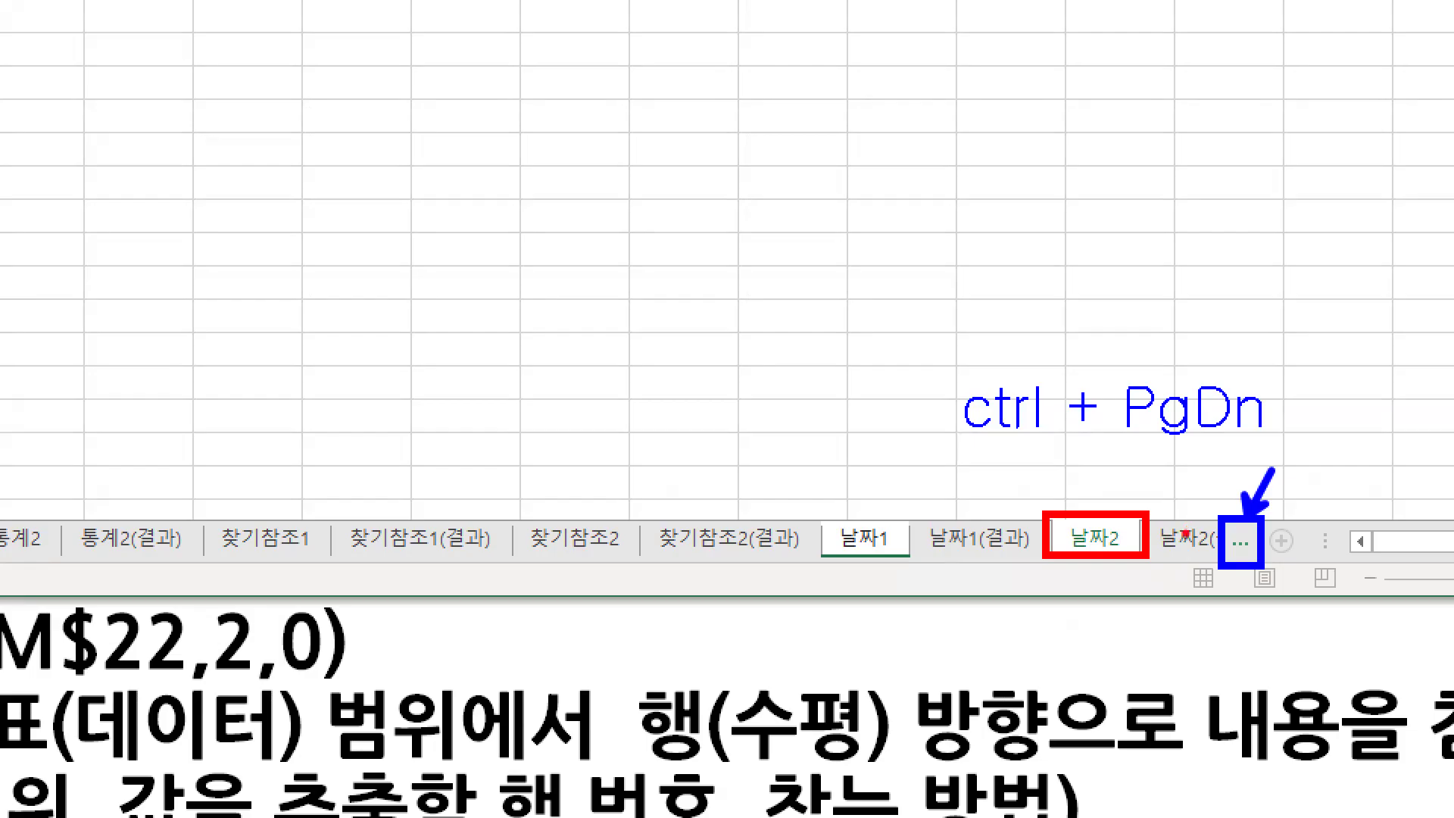
key(Escape)
key(ctrl+Page_Up)
key(ctrl+Page_Up)
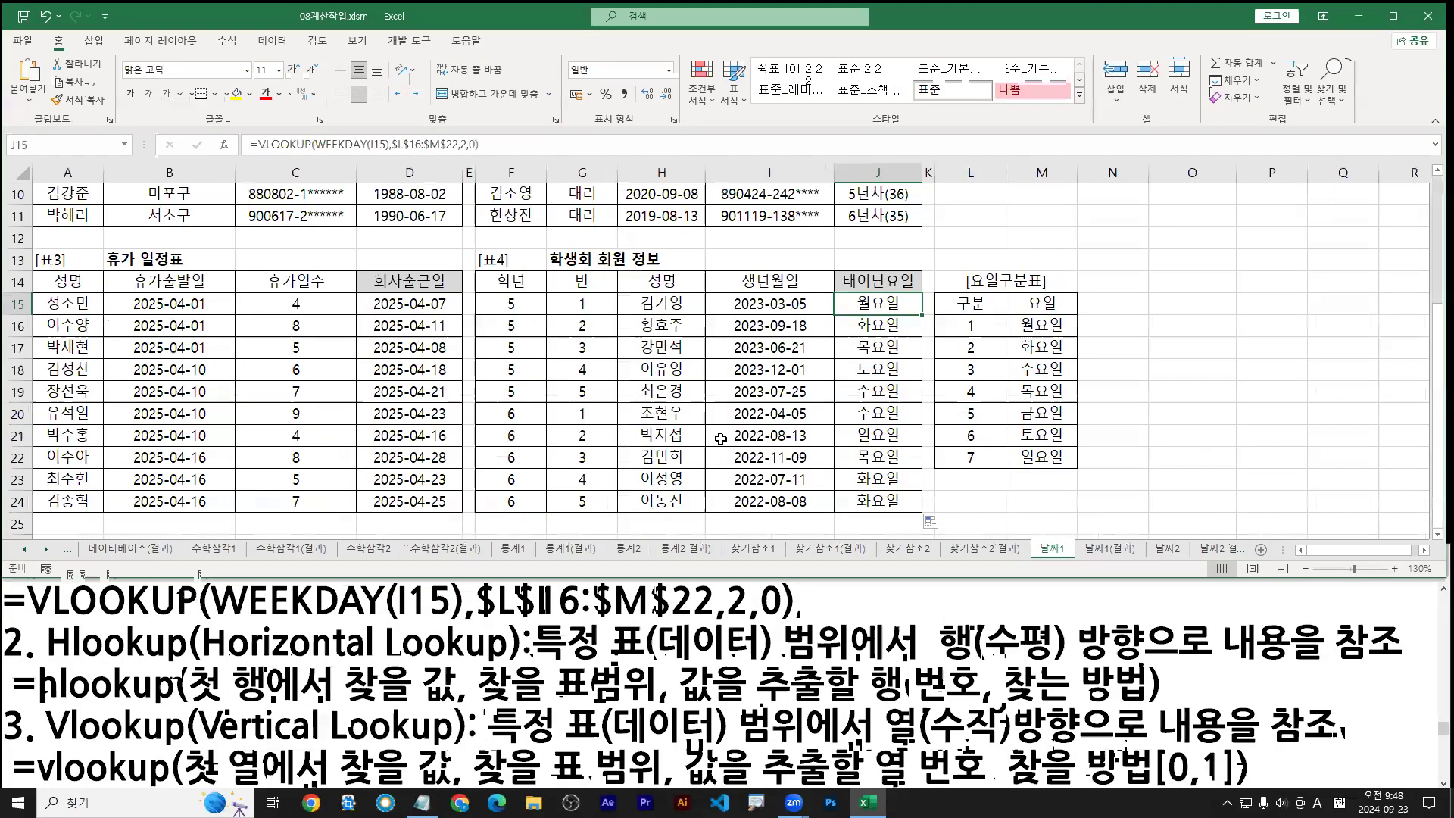
Step: Switch to the 날짜2 sheet and select D3, the first 요일 cell of [표1]
key(ctrl+Page_Down)
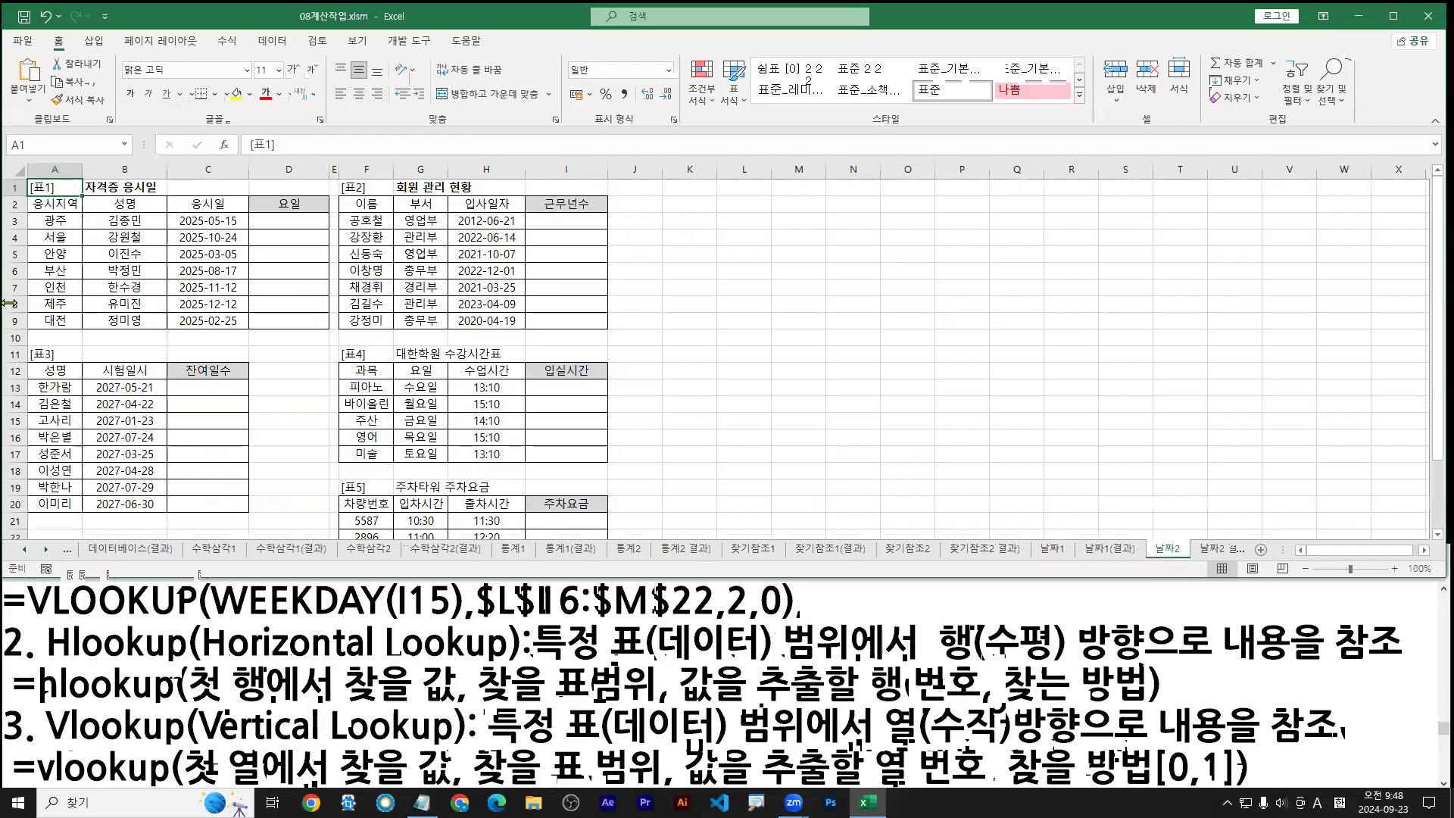
key(ctrl+Page_Down)
click(356, 242)
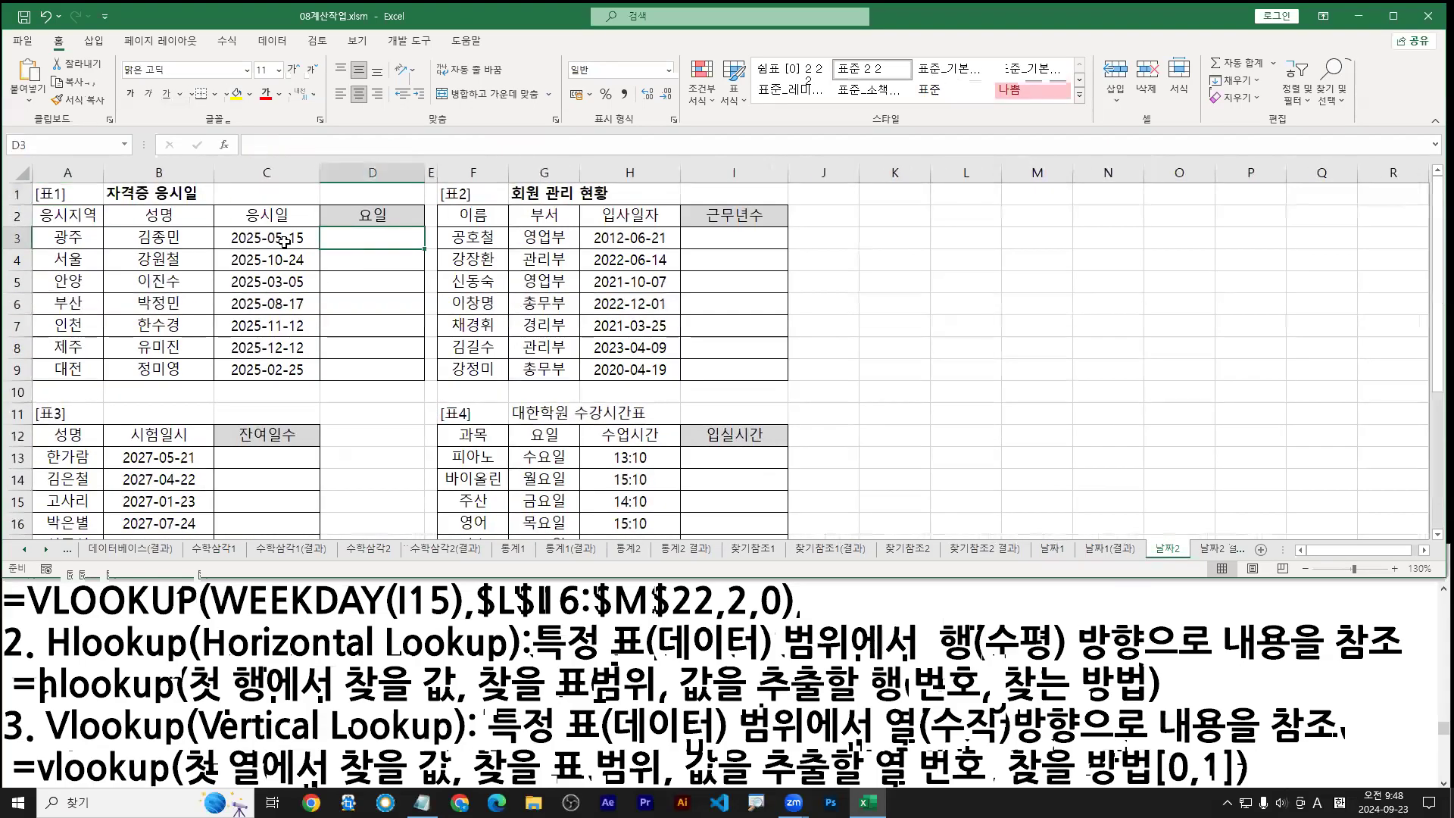
drag(232, 249, 335, 249)
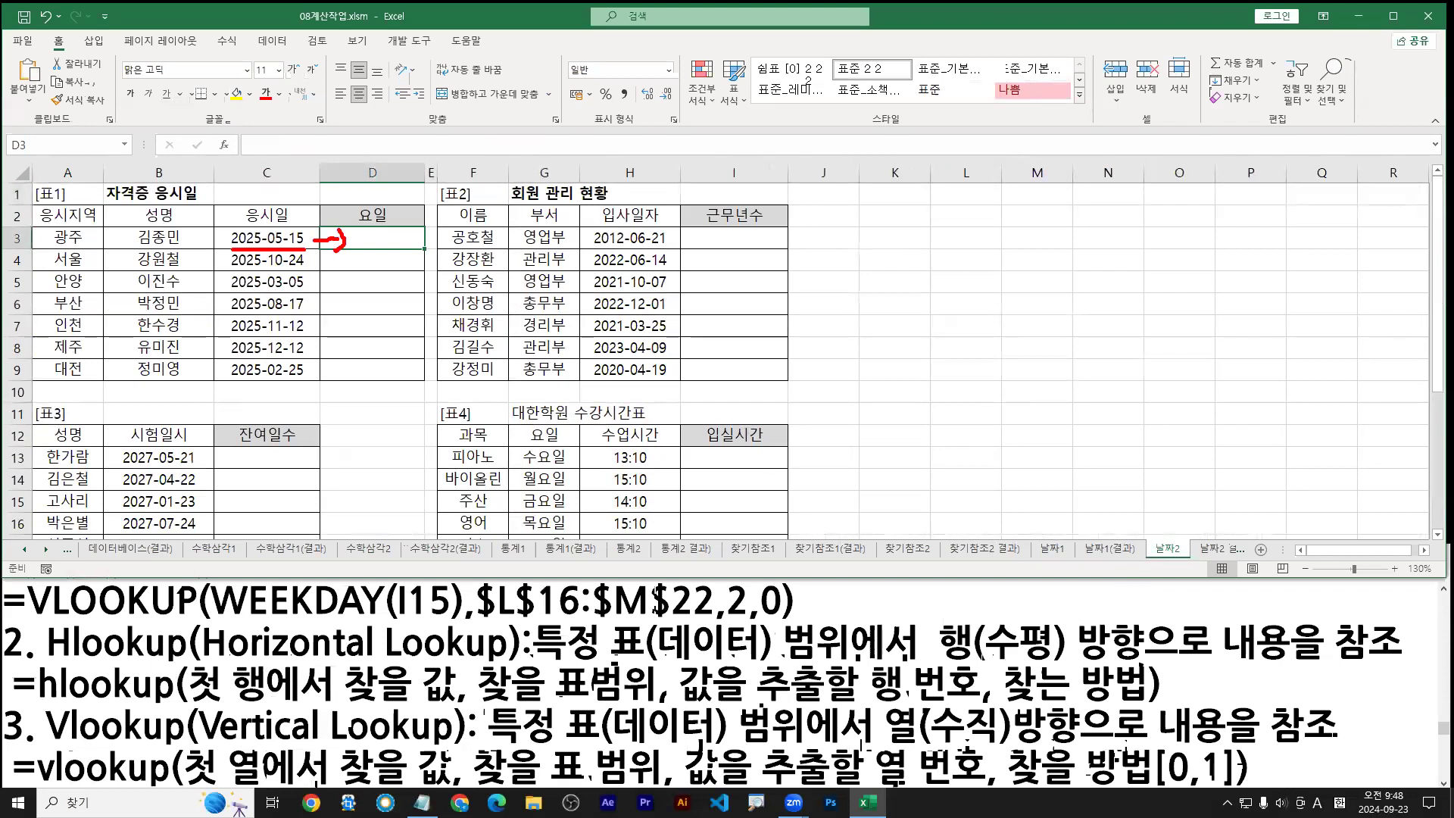
key(Escape)
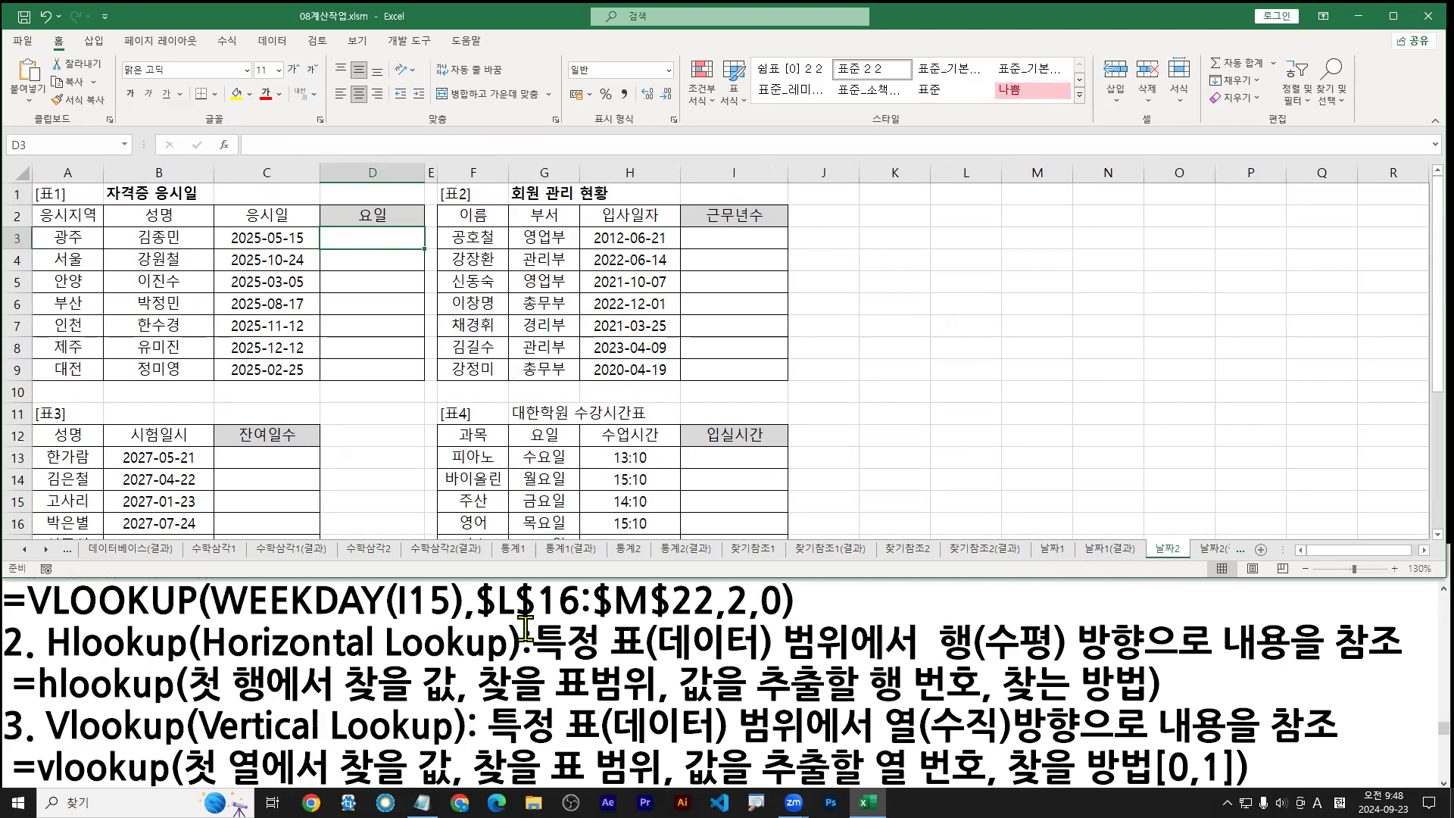
Step: Find the weekday function syntax and its option descriptions in the Notepad notes
scroll(517, 649, up, 1)
scroll(517, 649, down, 15)
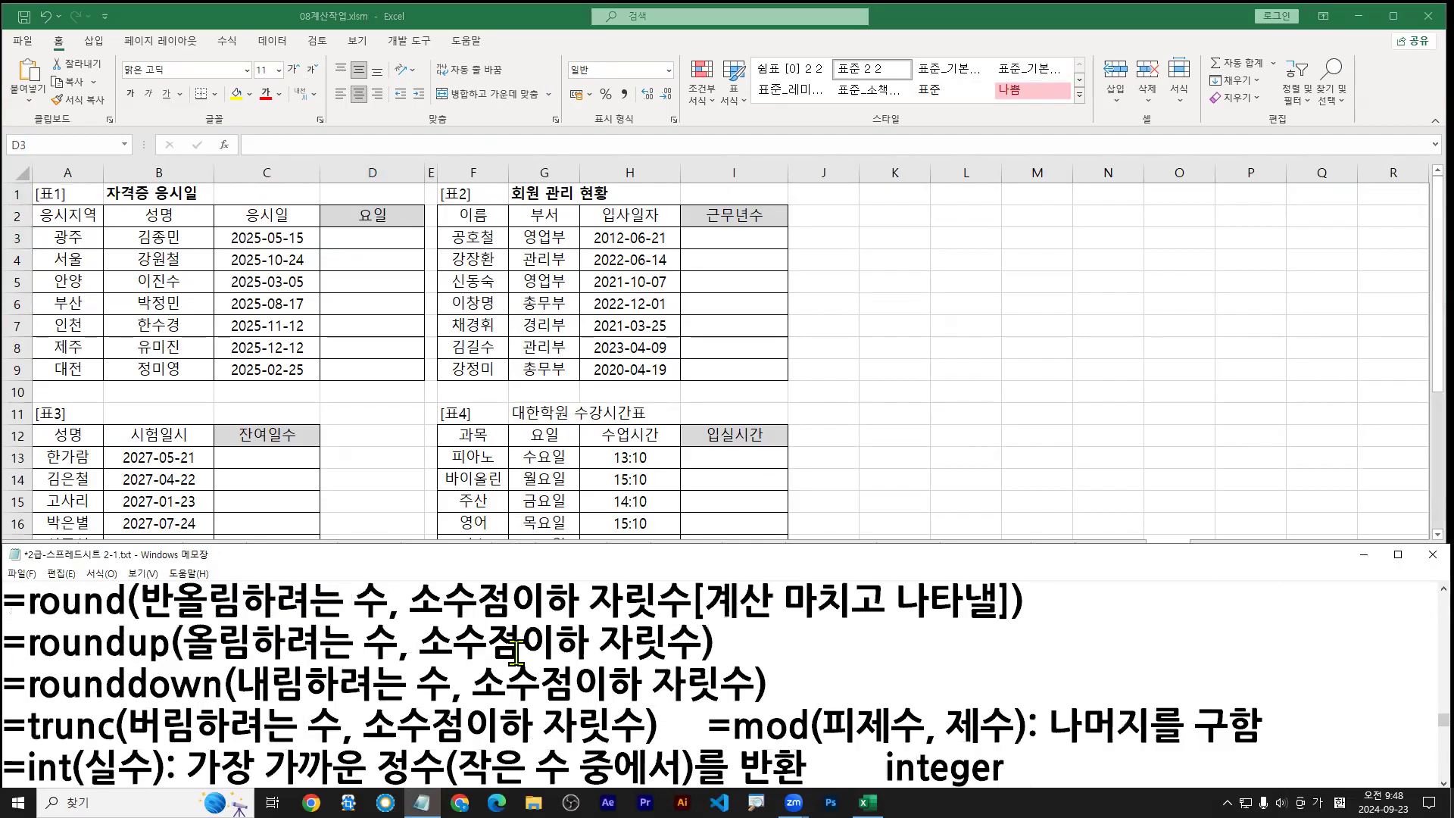
scroll(517, 649, down, 15)
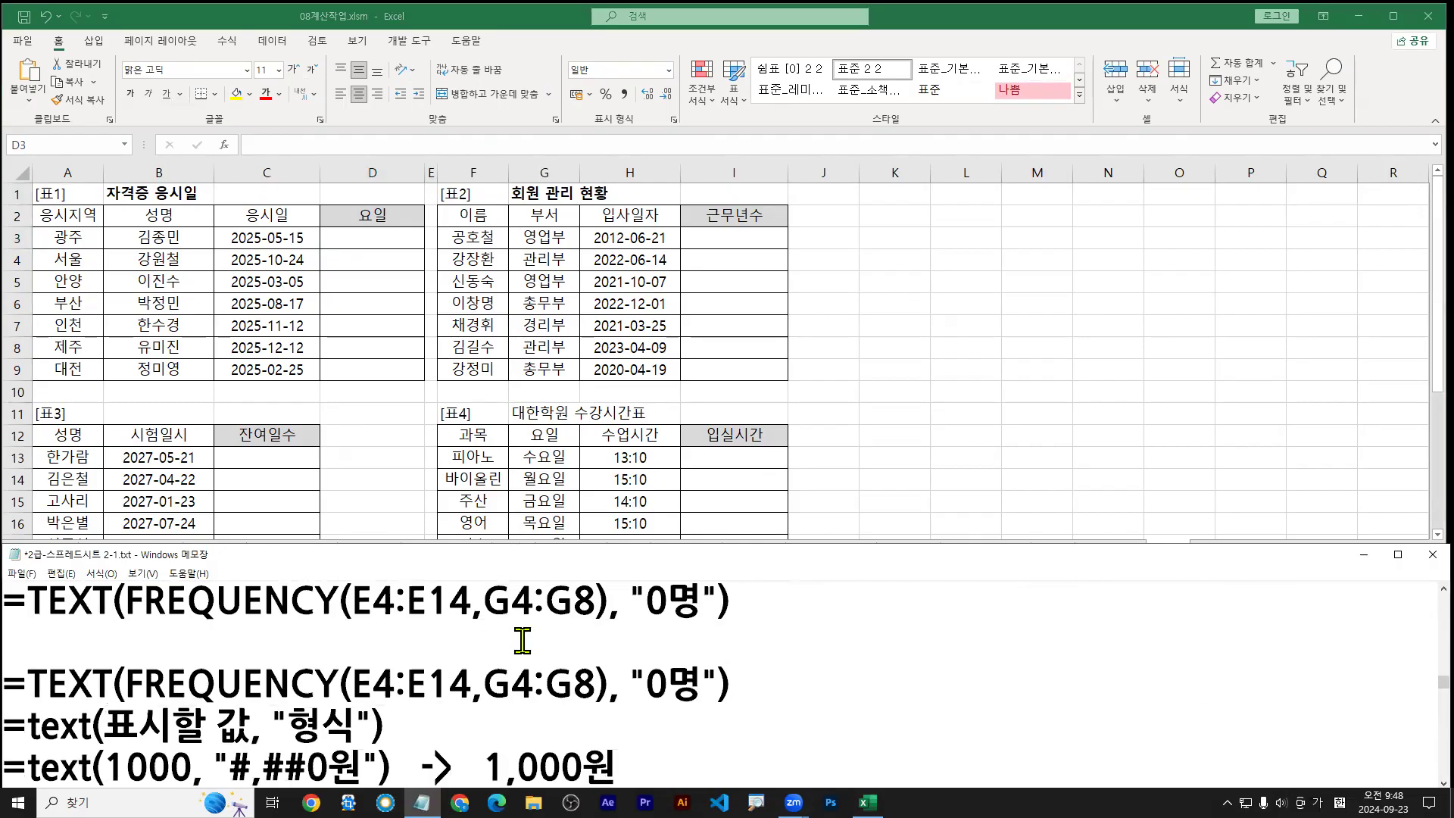
scroll(522, 641, down, 15)
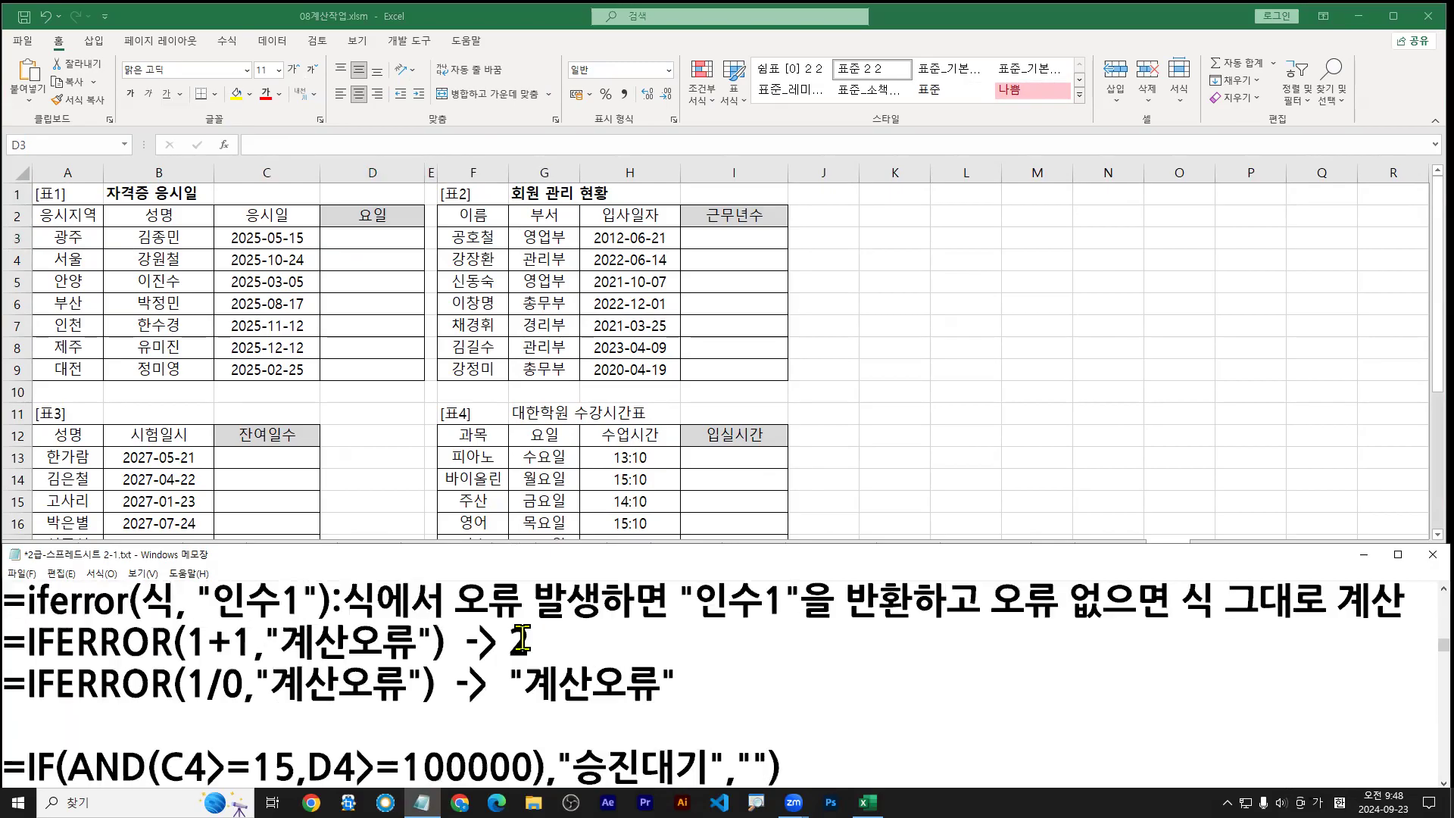
scroll(523, 640, down, 5)
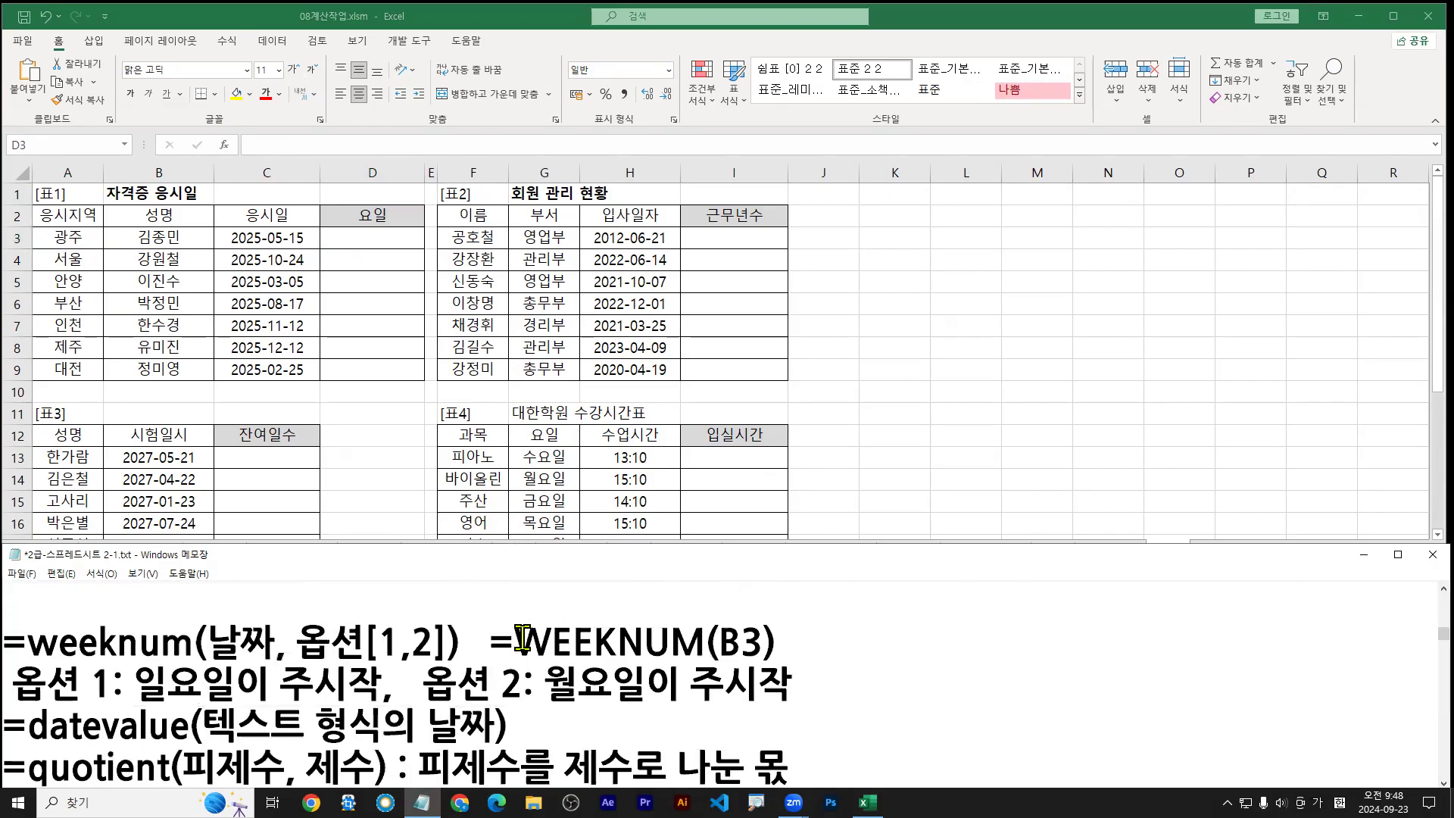
scroll(526, 651, down, 3)
scroll(528, 659, up, 3)
scroll(528, 659, down, 5)
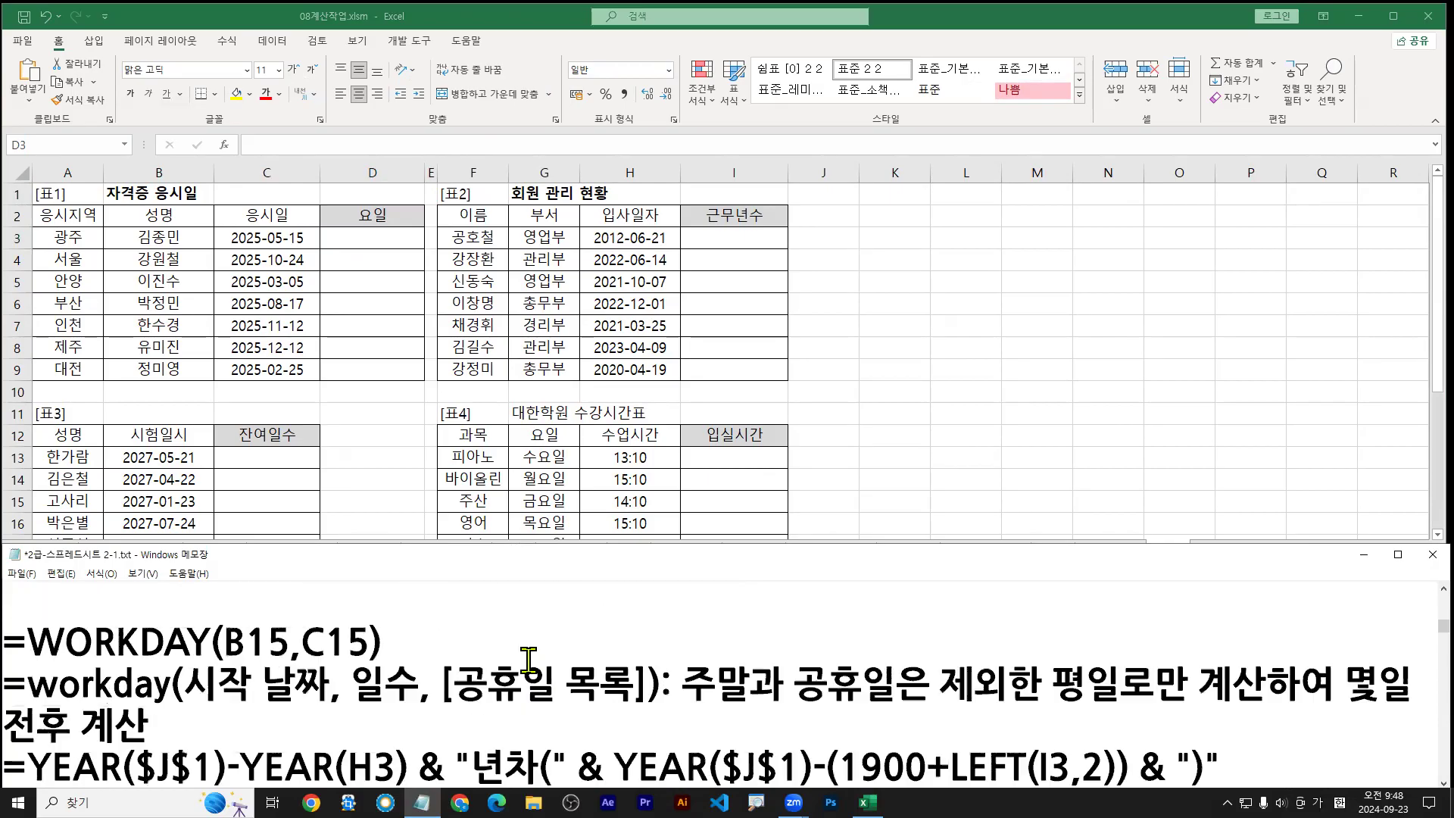
scroll(528, 659, up, 1)
scroll(527, 659, up, 1)
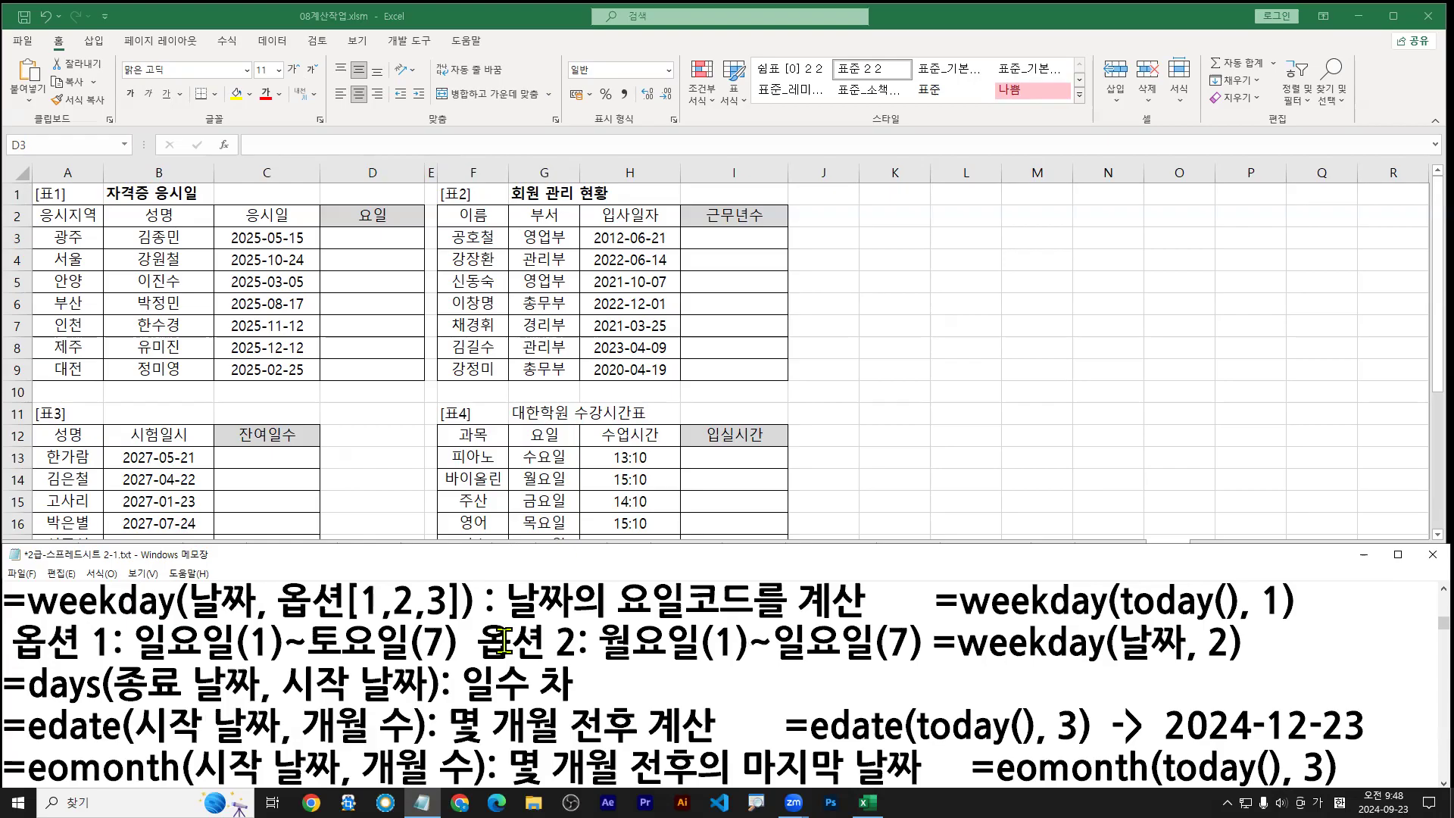
Step: Examine how weekday options 1 and 2 number the days in the notes, and return to D3 in Excel
mouse_move(278, 602)
mouse_down()
mouse_move(463, 606)
mouse_move(411, 520)
mouse_up()
key(ctrl+2)
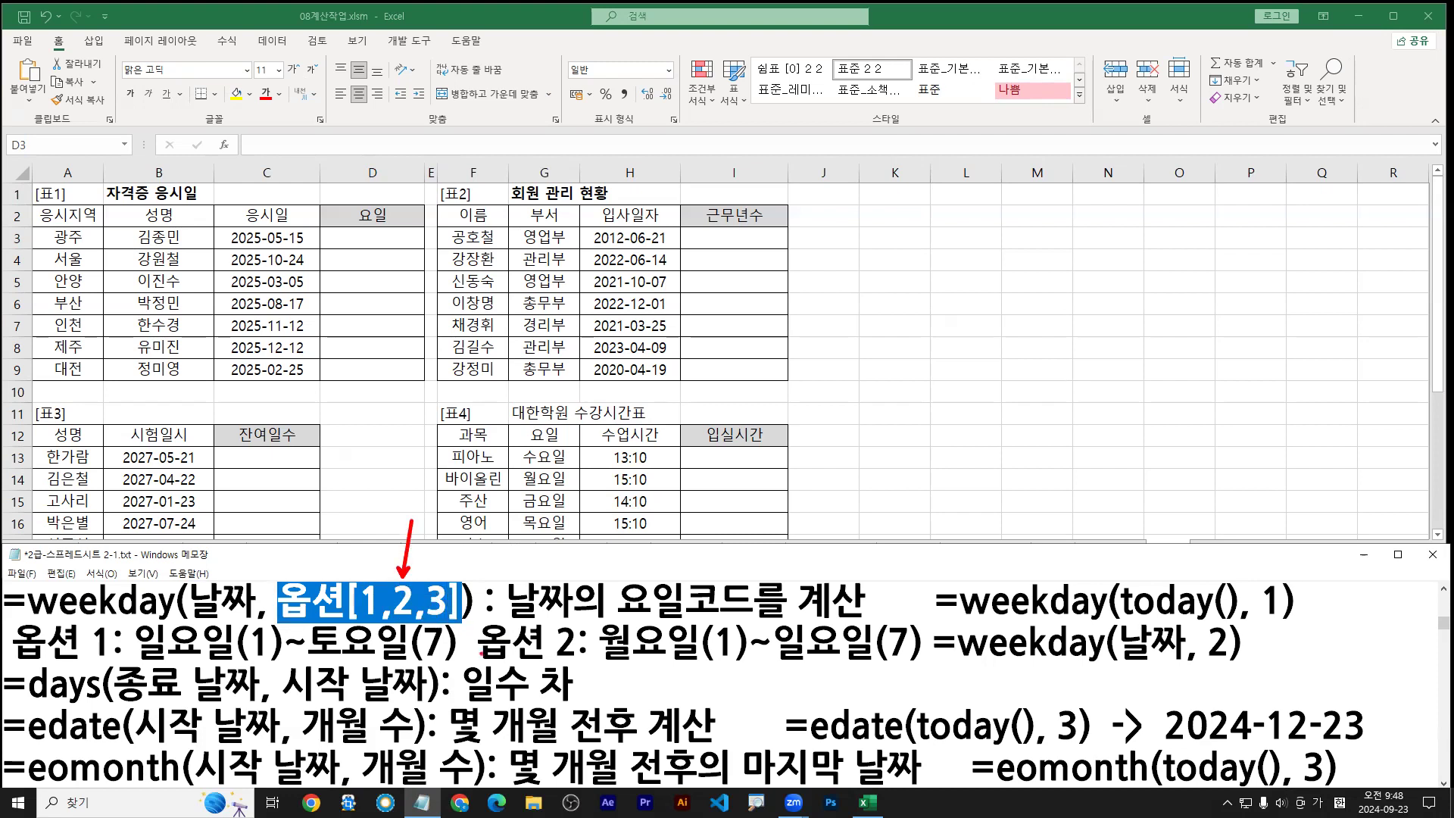
drag(483, 666, 922, 664)
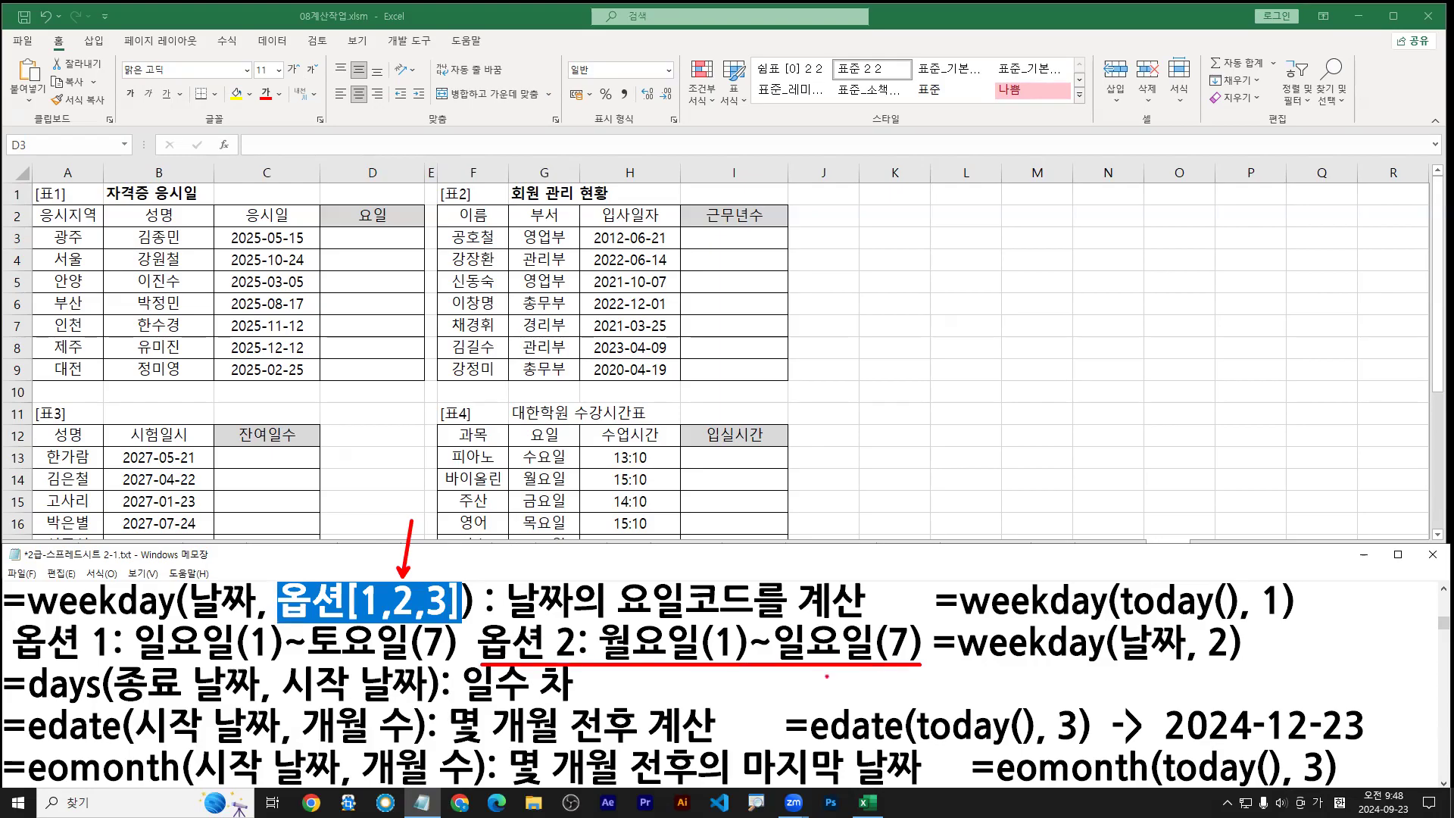
mouse_move(779, 674)
mouse_down()
mouse_move(770, 691)
mouse_move(843, 700)
mouse_up()
key(e)
mouse_move(132, 669)
mouse_down()
mouse_move(350, 650)
mouse_move(459, 668)
mouse_move(439, 664)
mouse_up()
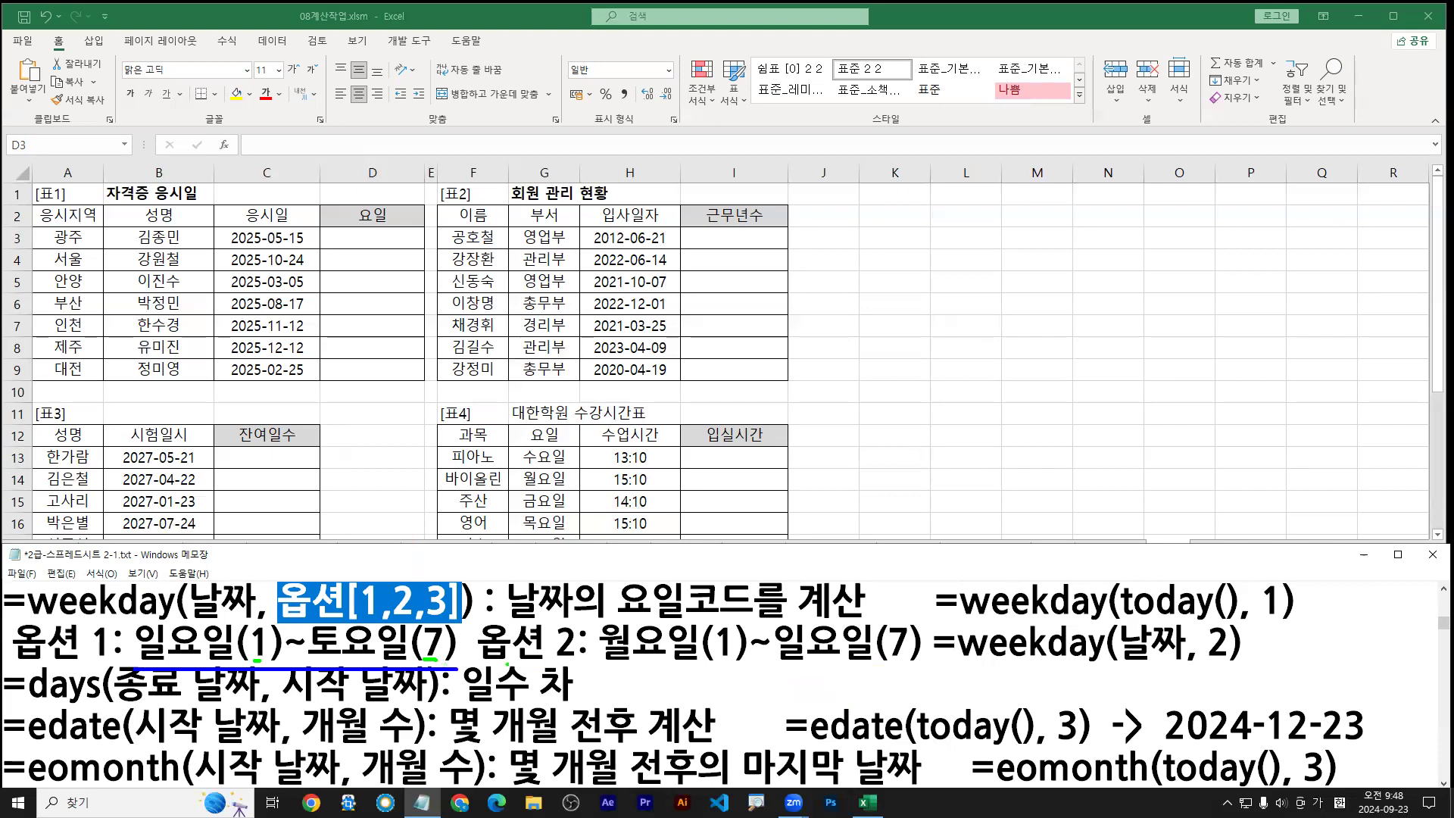
key(e)
drag(488, 667, 918, 666)
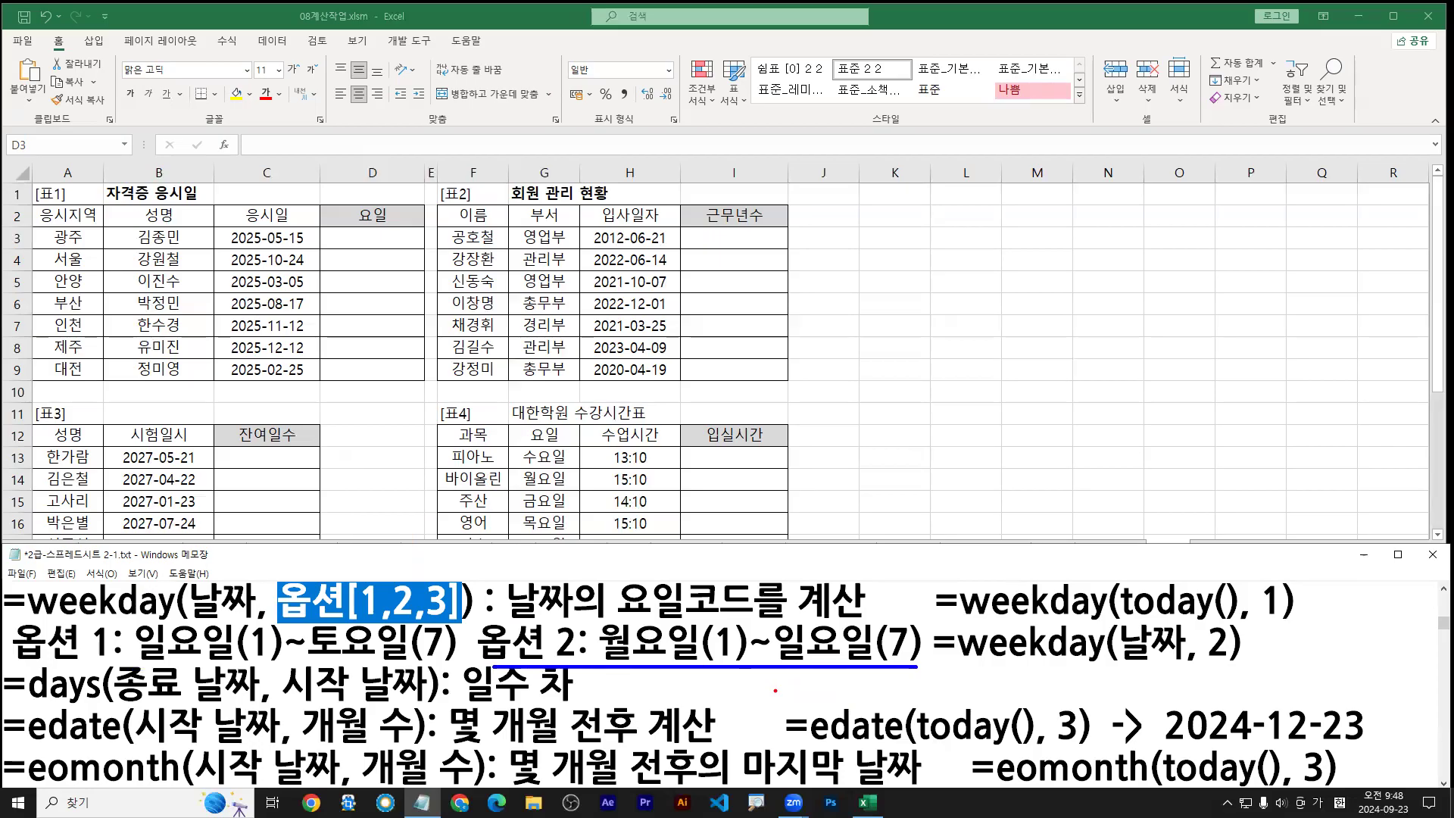
drag(793, 669, 784, 692)
mouse_move(863, 668)
mouse_down()
mouse_move(888, 671)
mouse_move(878, 718)
mouse_up()
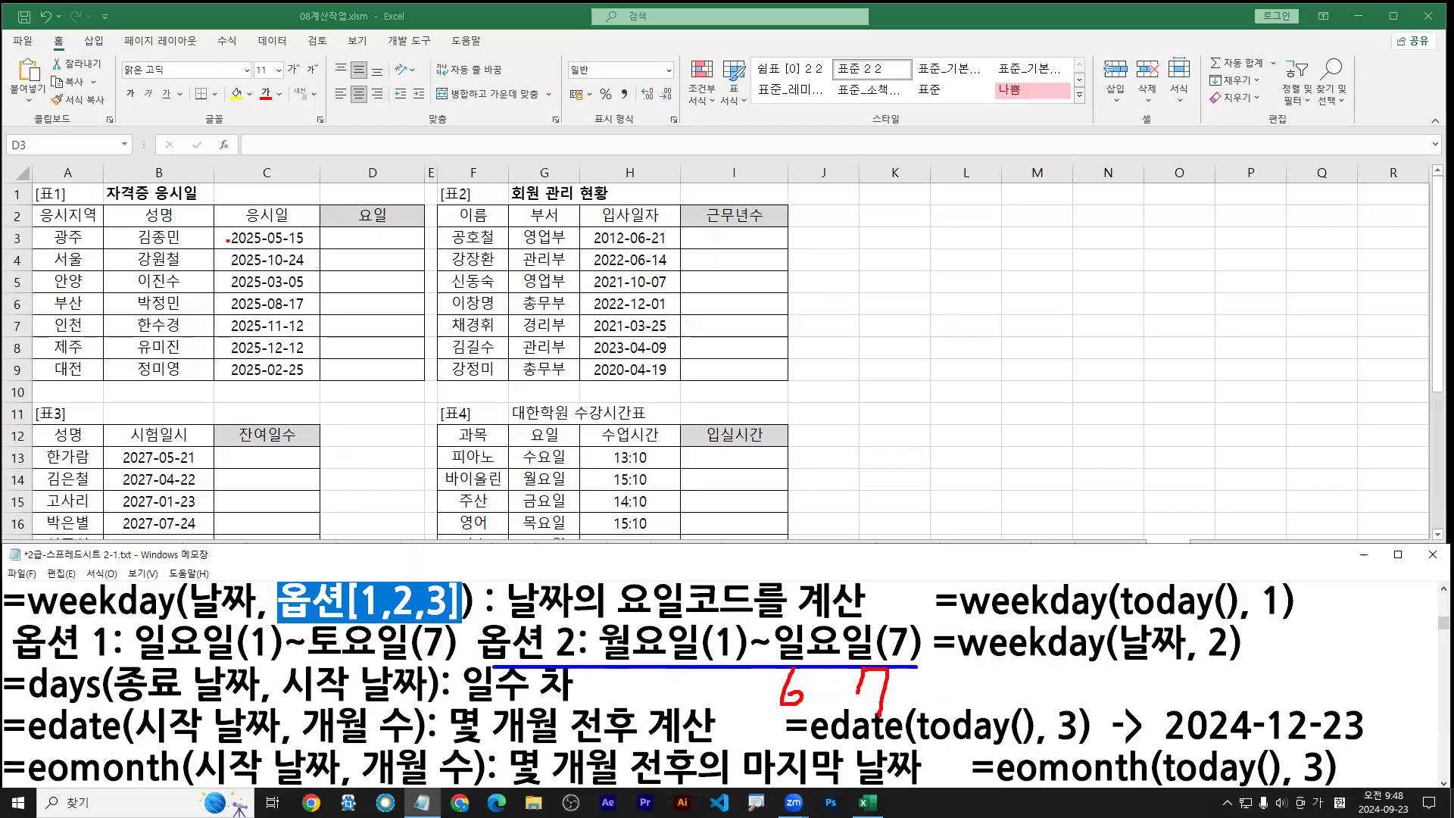
mouse_move(325, 231)
mouse_down()
mouse_move(344, 241)
mouse_move(324, 259)
mouse_up()
drag(349, 240, 371, 259)
drag(481, 643, 409, 618)
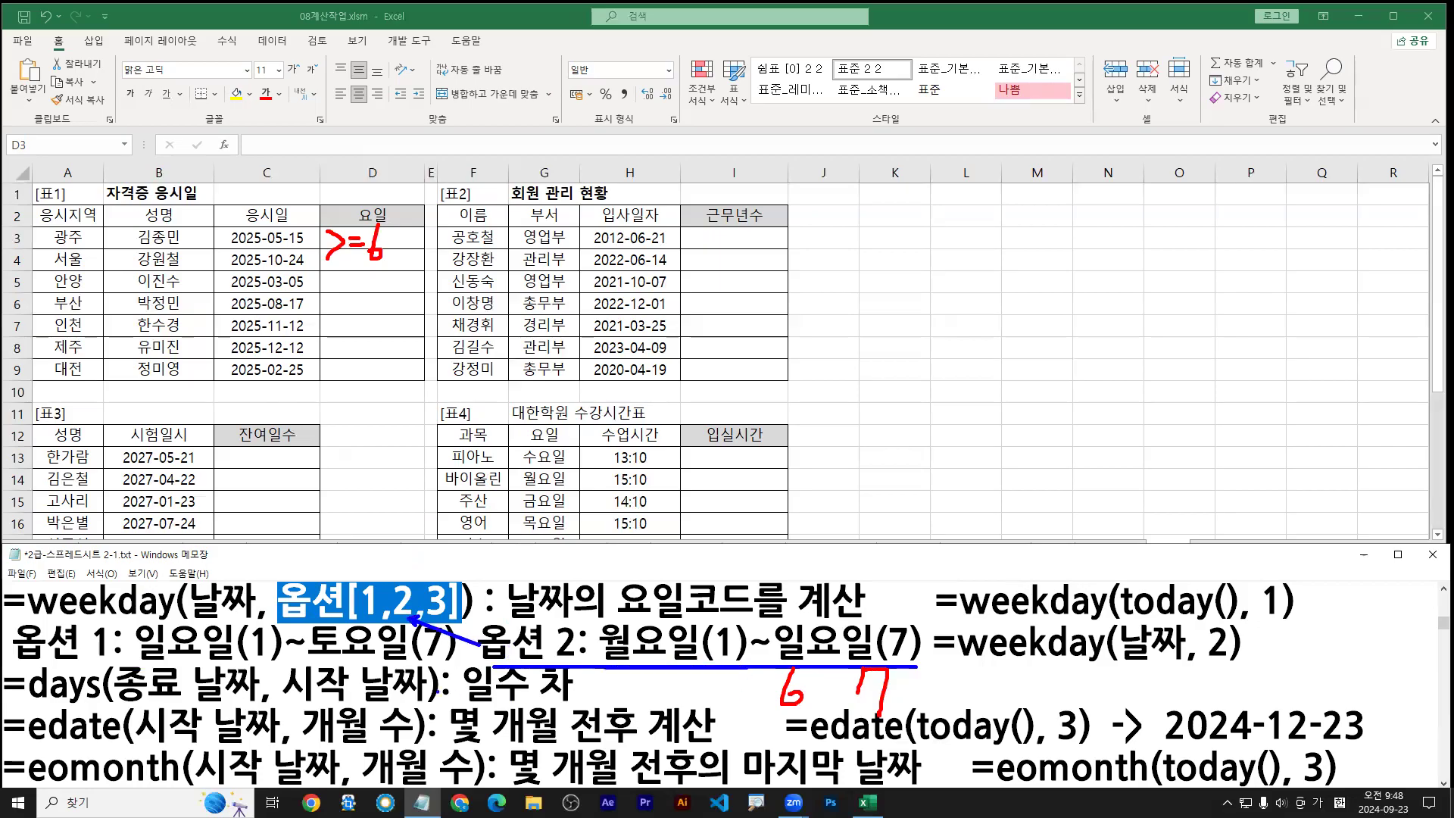
drag(6, 666, 451, 666)
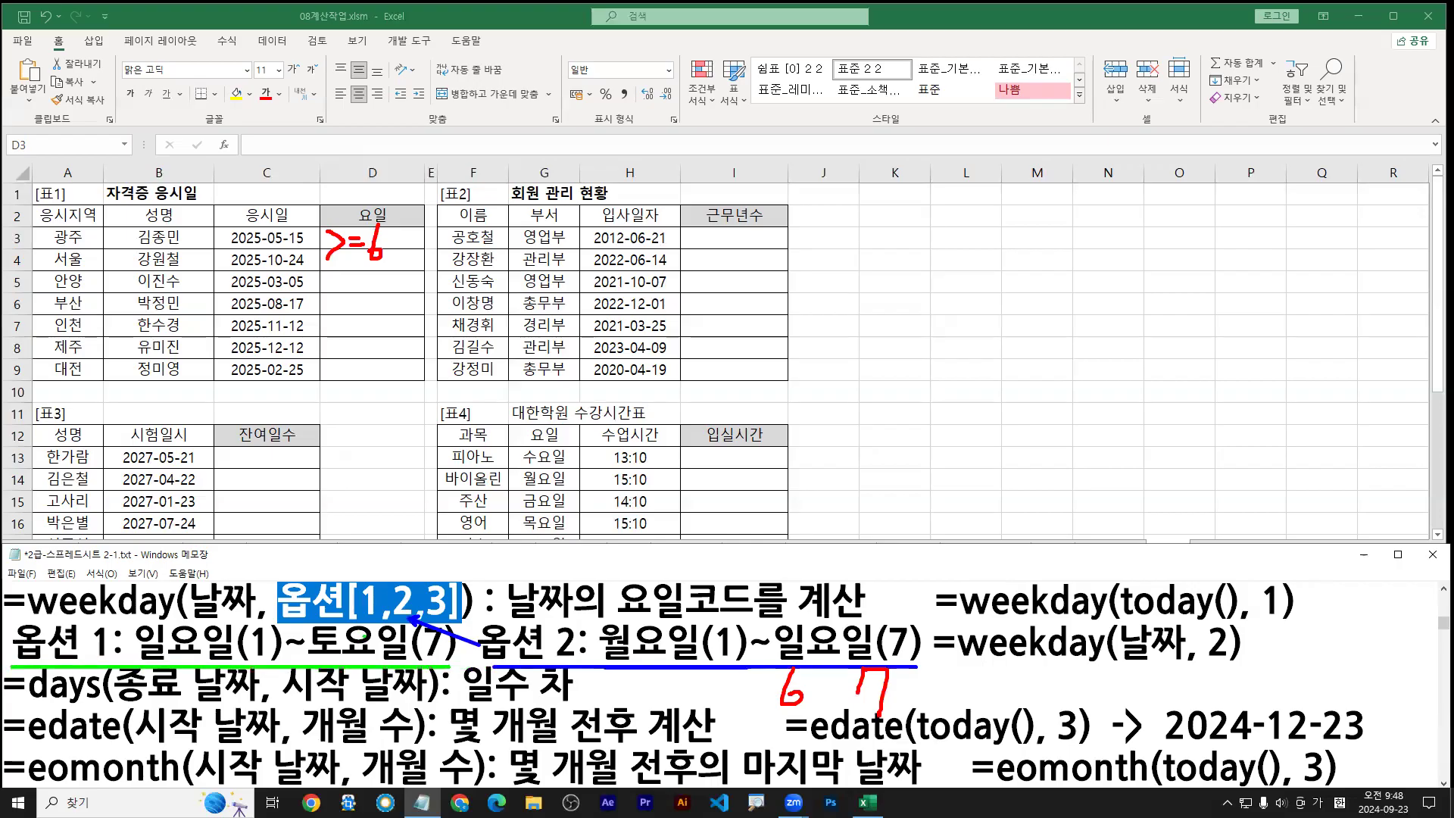
key(Escape)
click(347, 241)
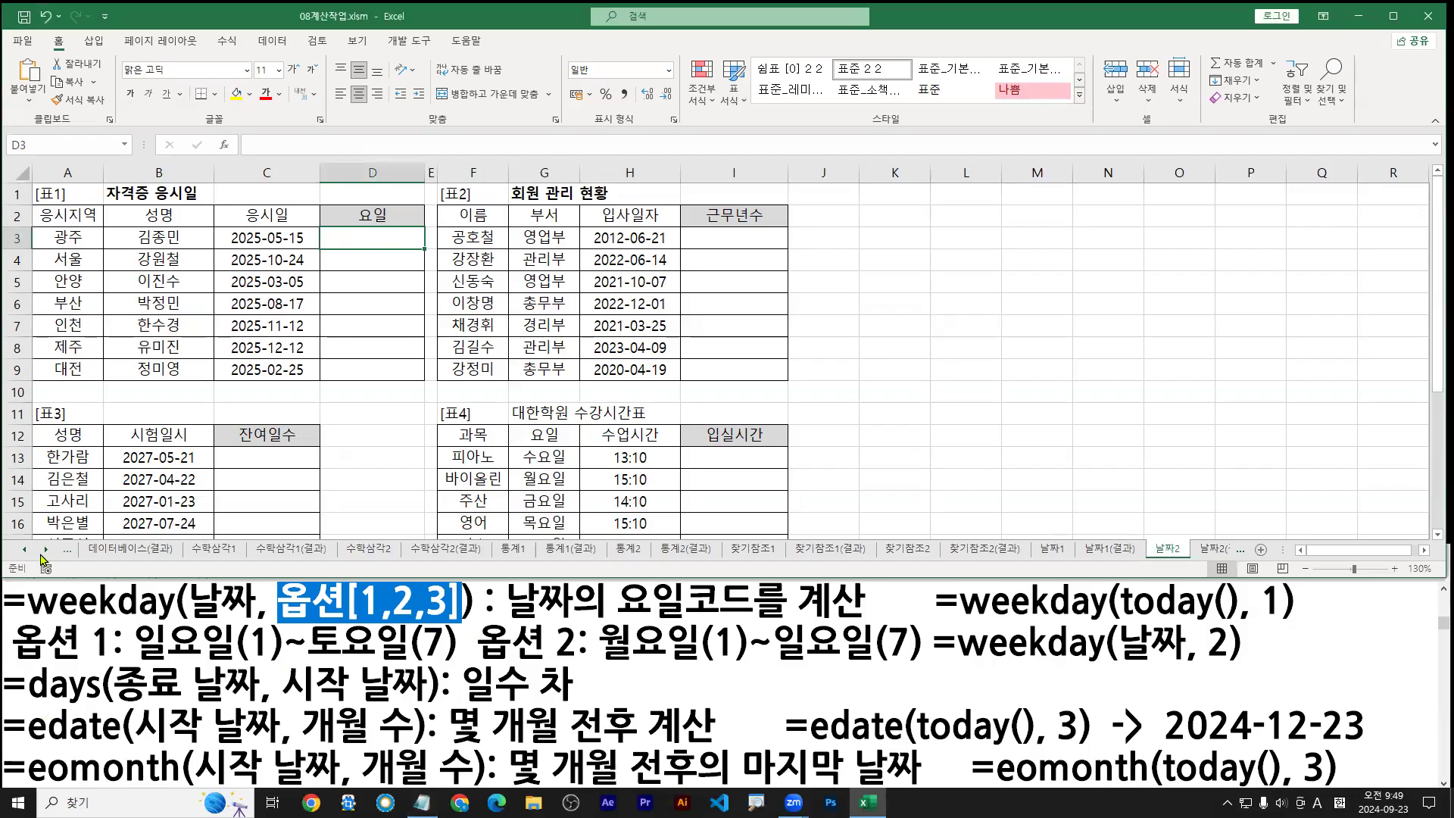
Step: Add the line =if(조건식, 참일때, 거짓일때) above the weekday entry in the Notepad notes
click(22, 598)
key(Up)
text(=ㅈ)
key(BackSpace)
key(Hangul)
key(BackSpace)
text(iof)
key(BackSpace)
key(BackSpace)
text(f()
key(Hangul)
text(조건식, 참일때, 거짓일때))
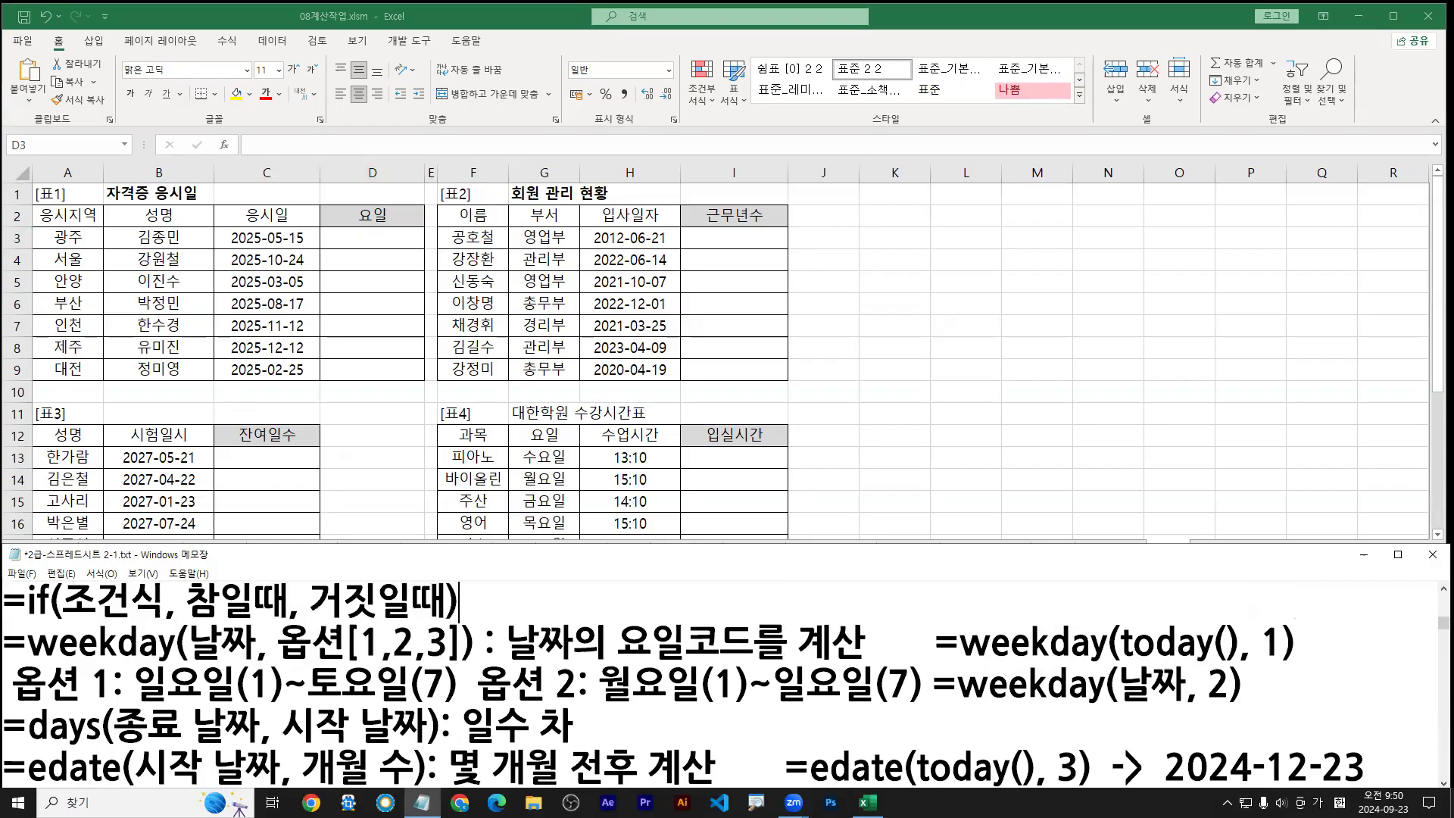
Step: Return to Excel, begin an IF formula in D3 and open its function arguments
click(374, 236)
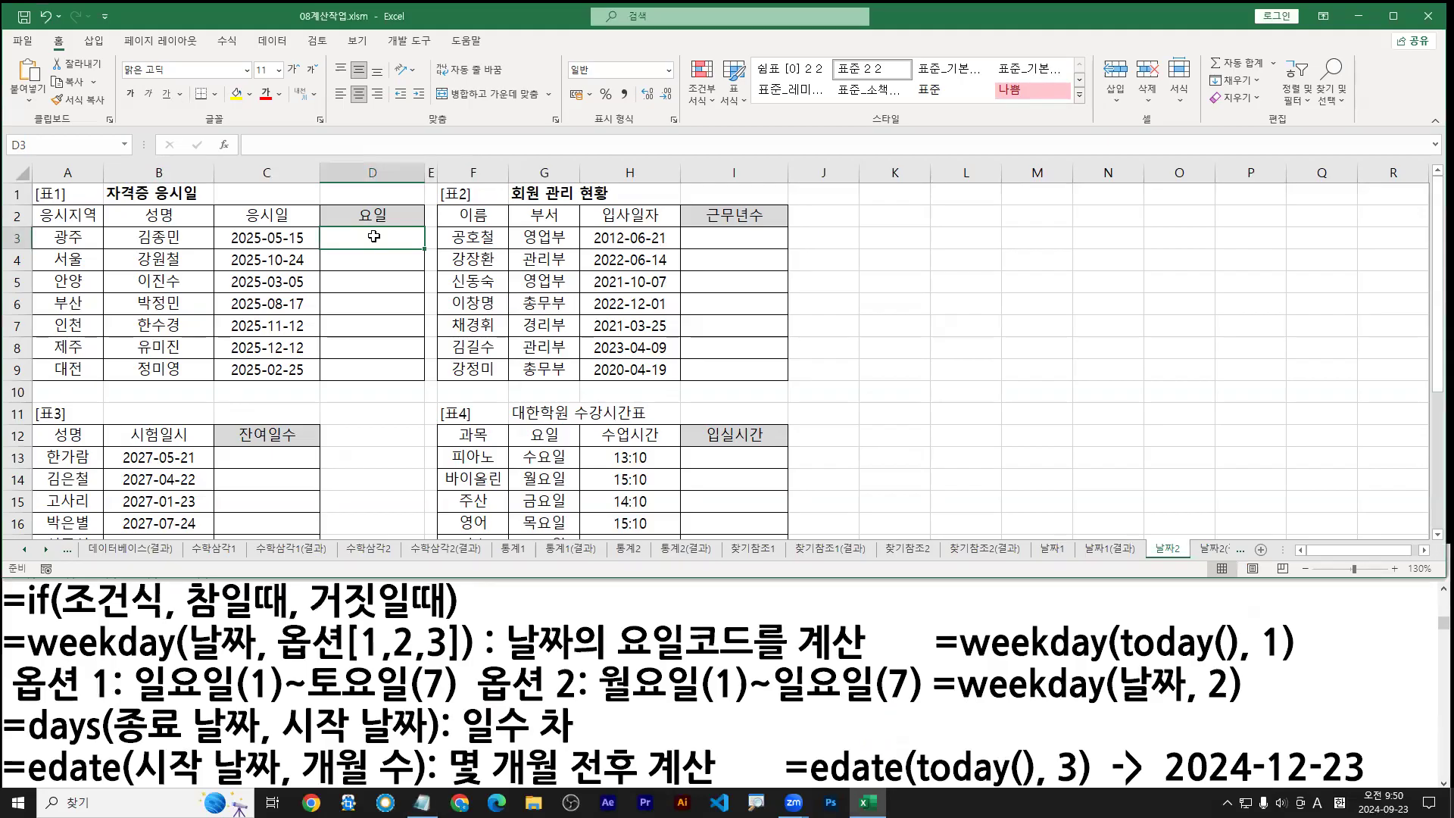
text(=if)
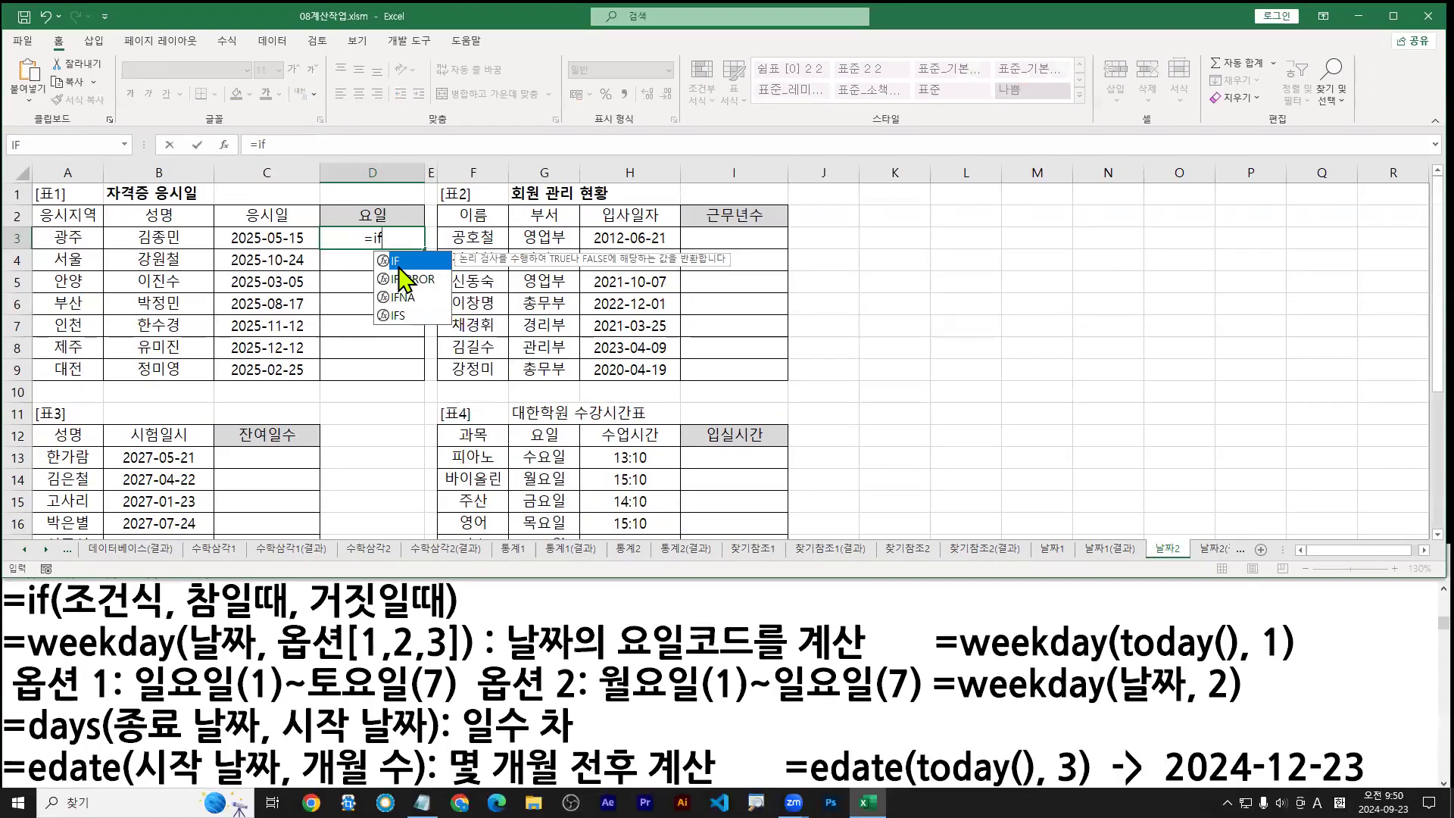
double_click(586, 253)
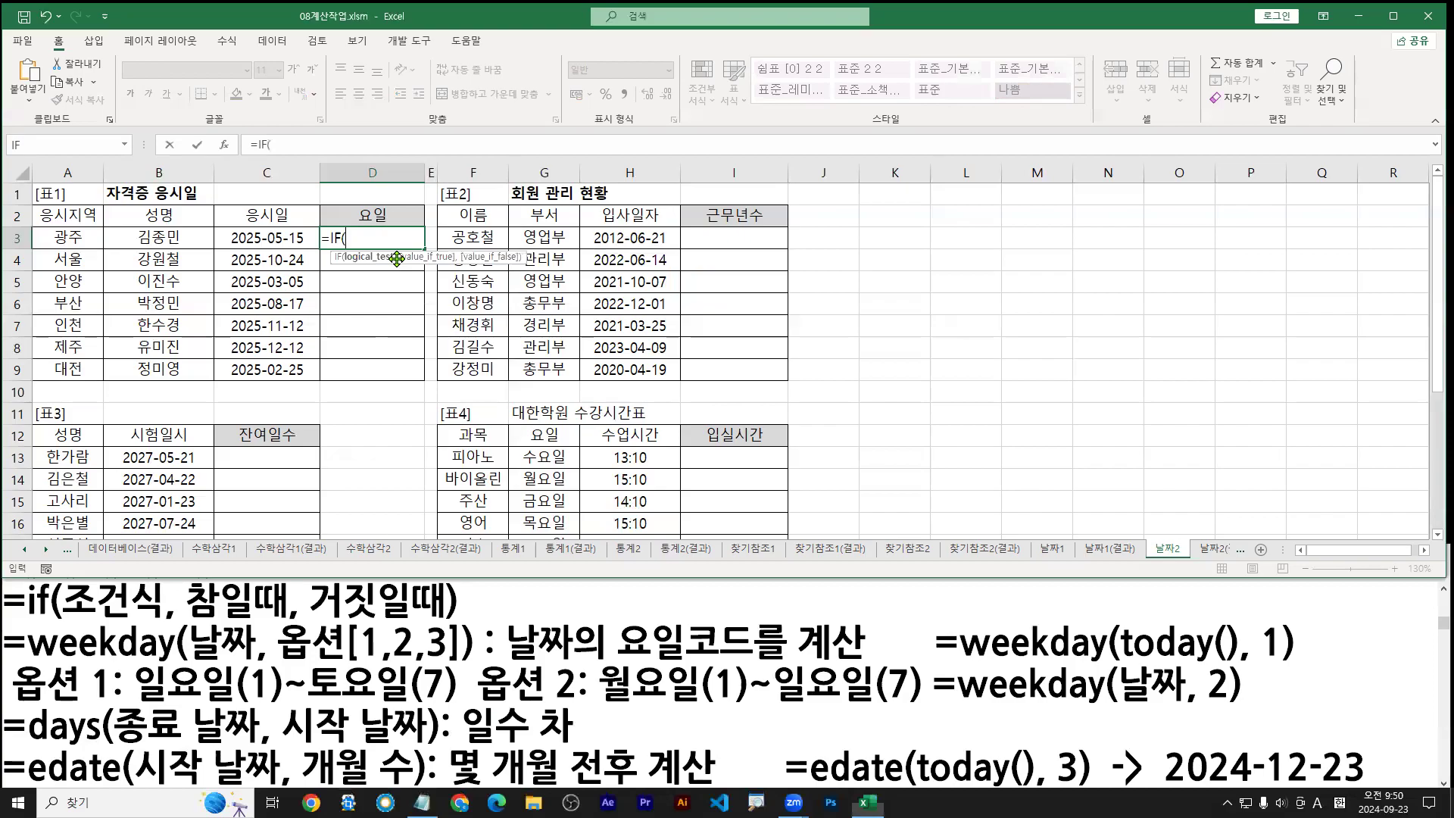
click(225, 145)
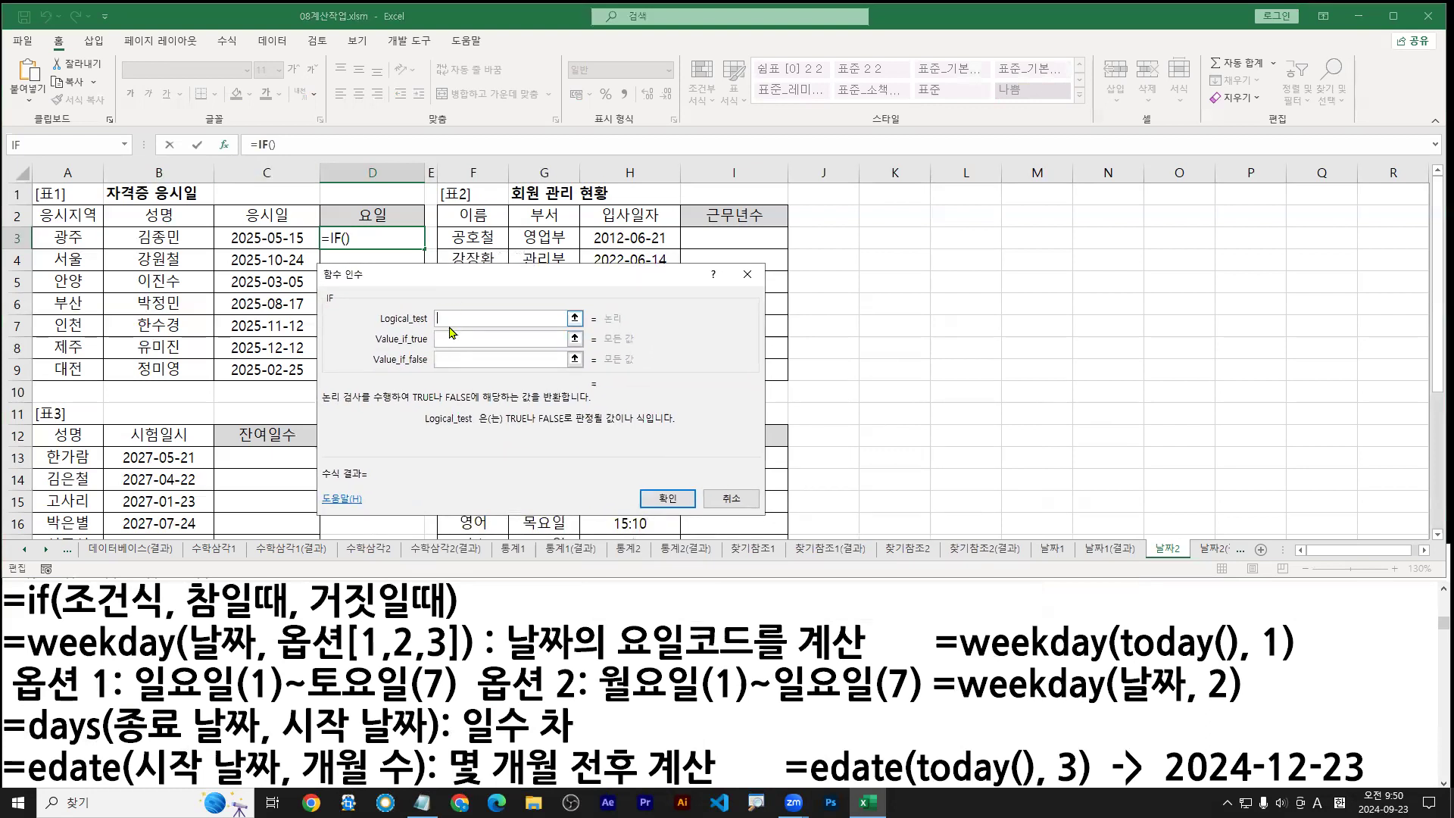
Step: Enter weekday(C3,2) as the IF logical test, taking the 응시일 date in C3
text(weekday)
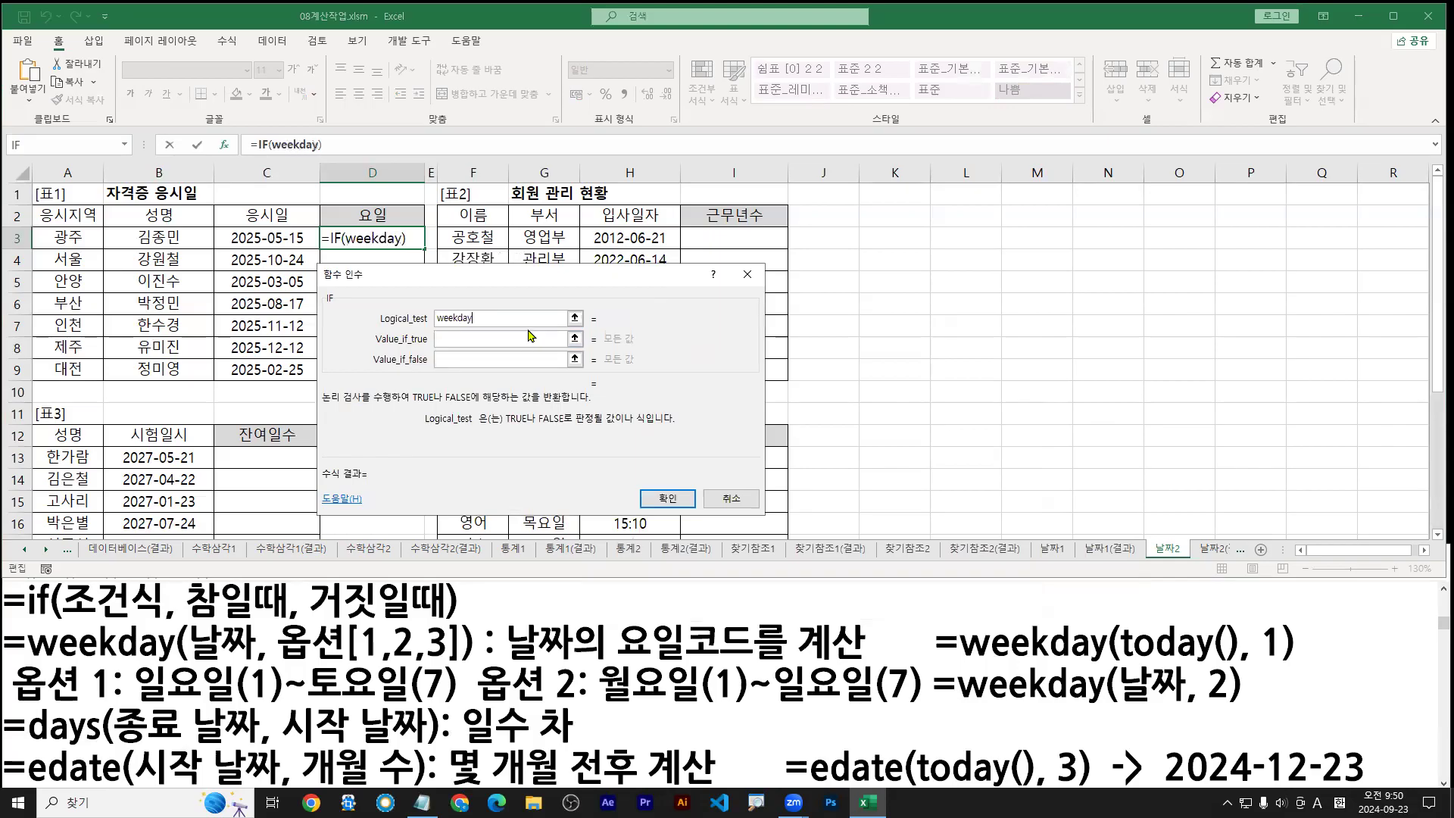
drag(63, 621, 157, 620)
key(Escape)
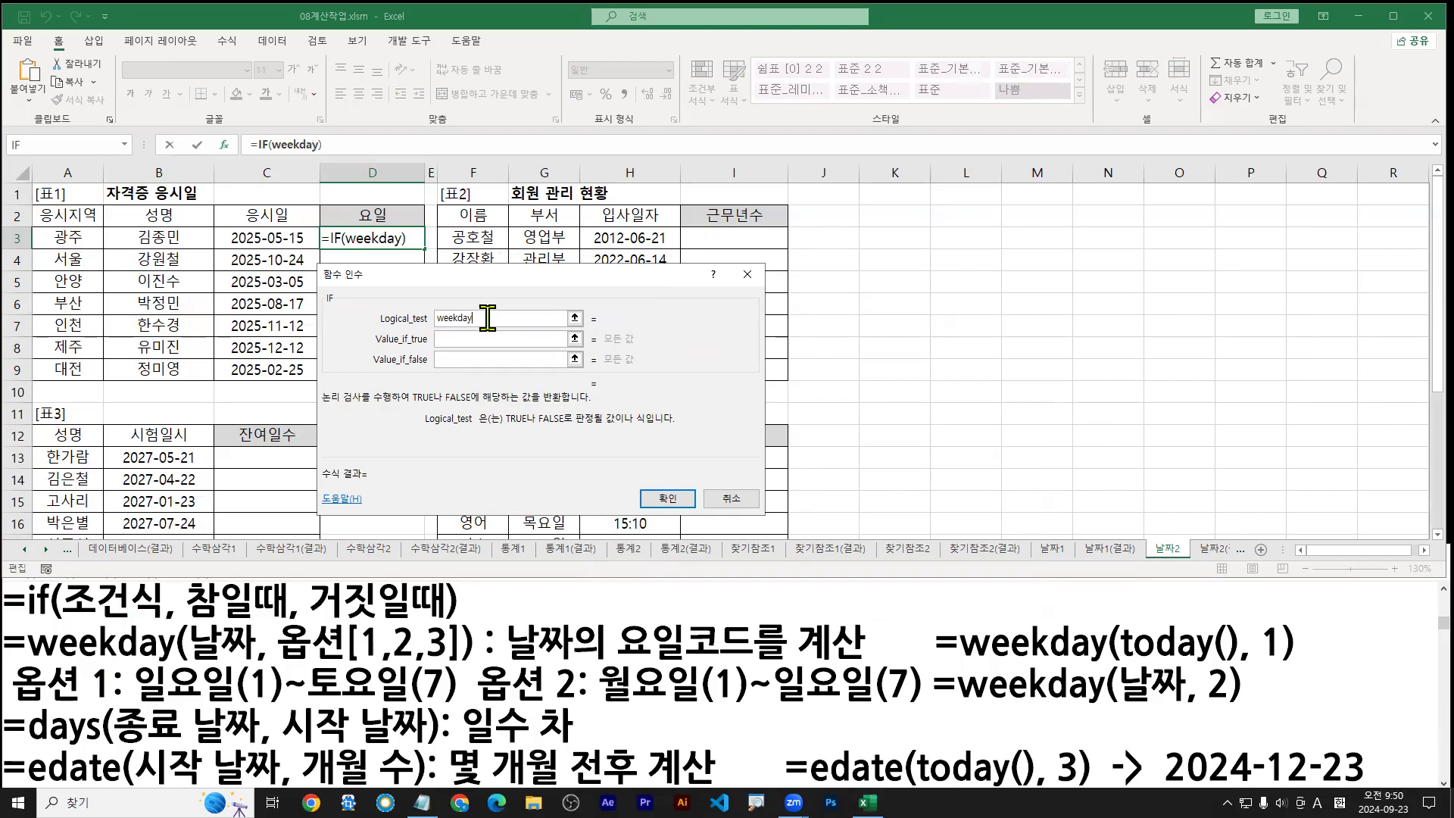
text(()
click(261, 238)
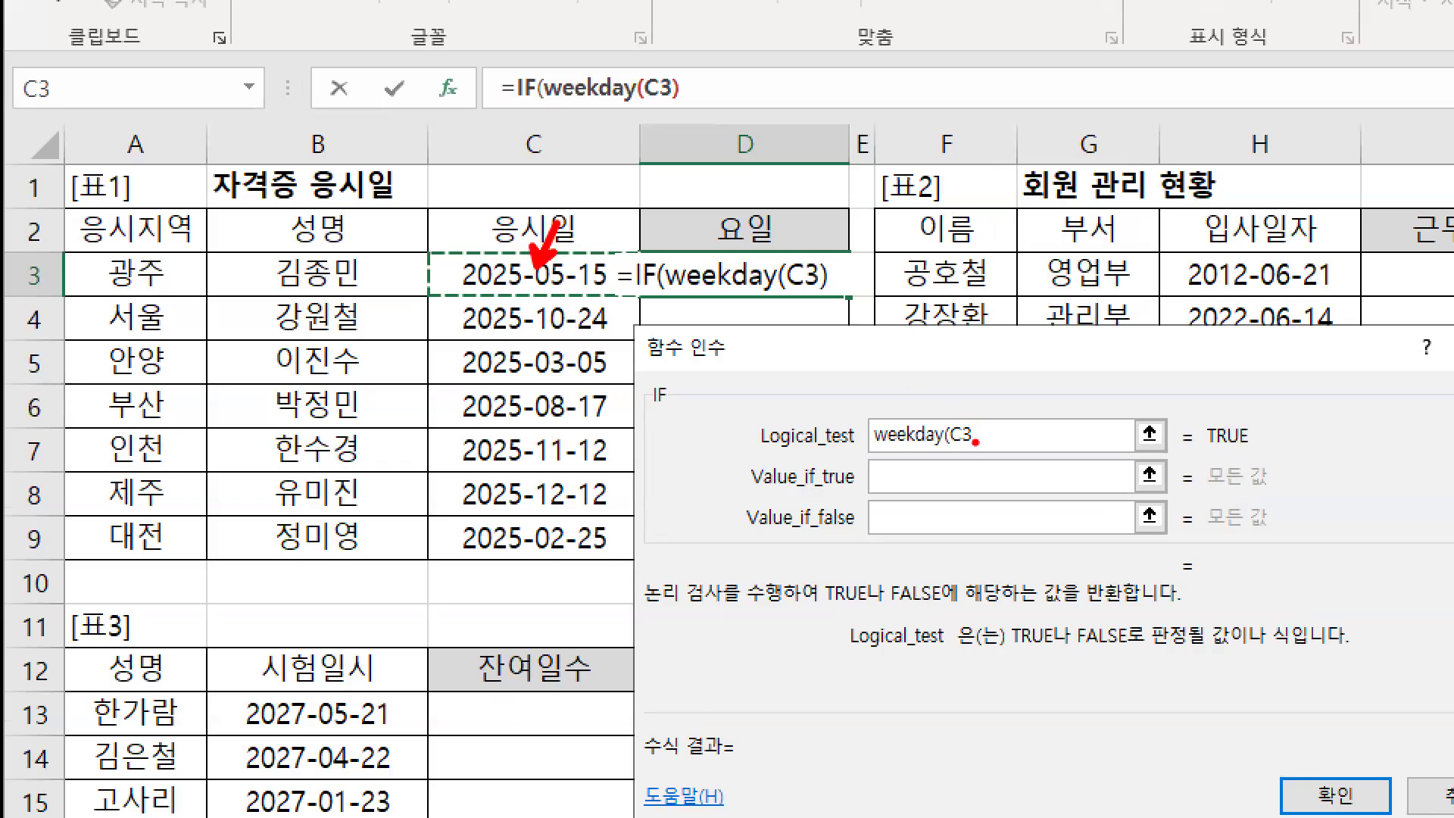
mouse_move(977, 440)
mouse_down()
mouse_move(968, 456)
mouse_move(994, 427)
mouse_move(1018, 445)
mouse_move(1018, 422)
mouse_move(1016, 453)
mouse_up()
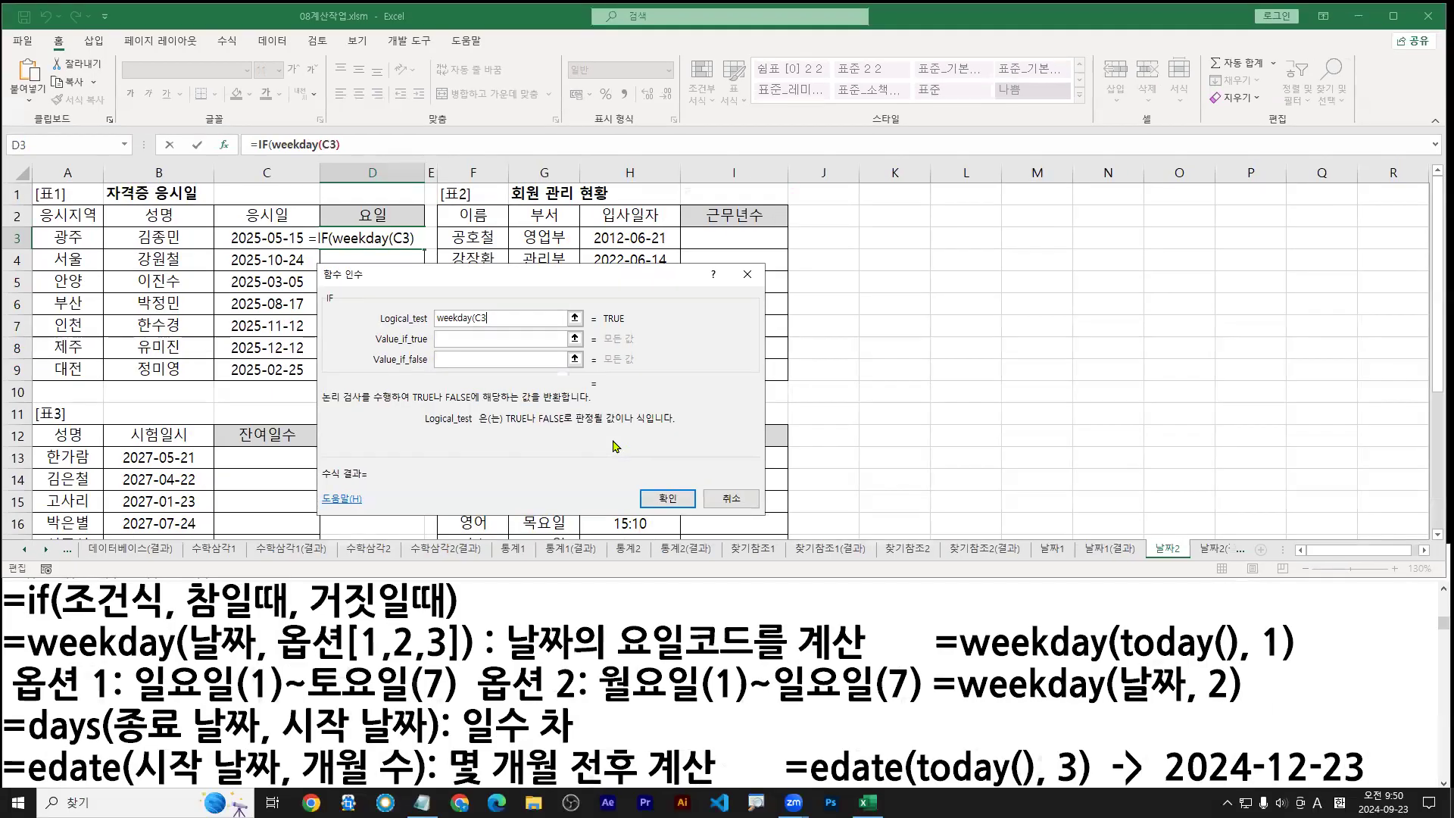
text(,2)
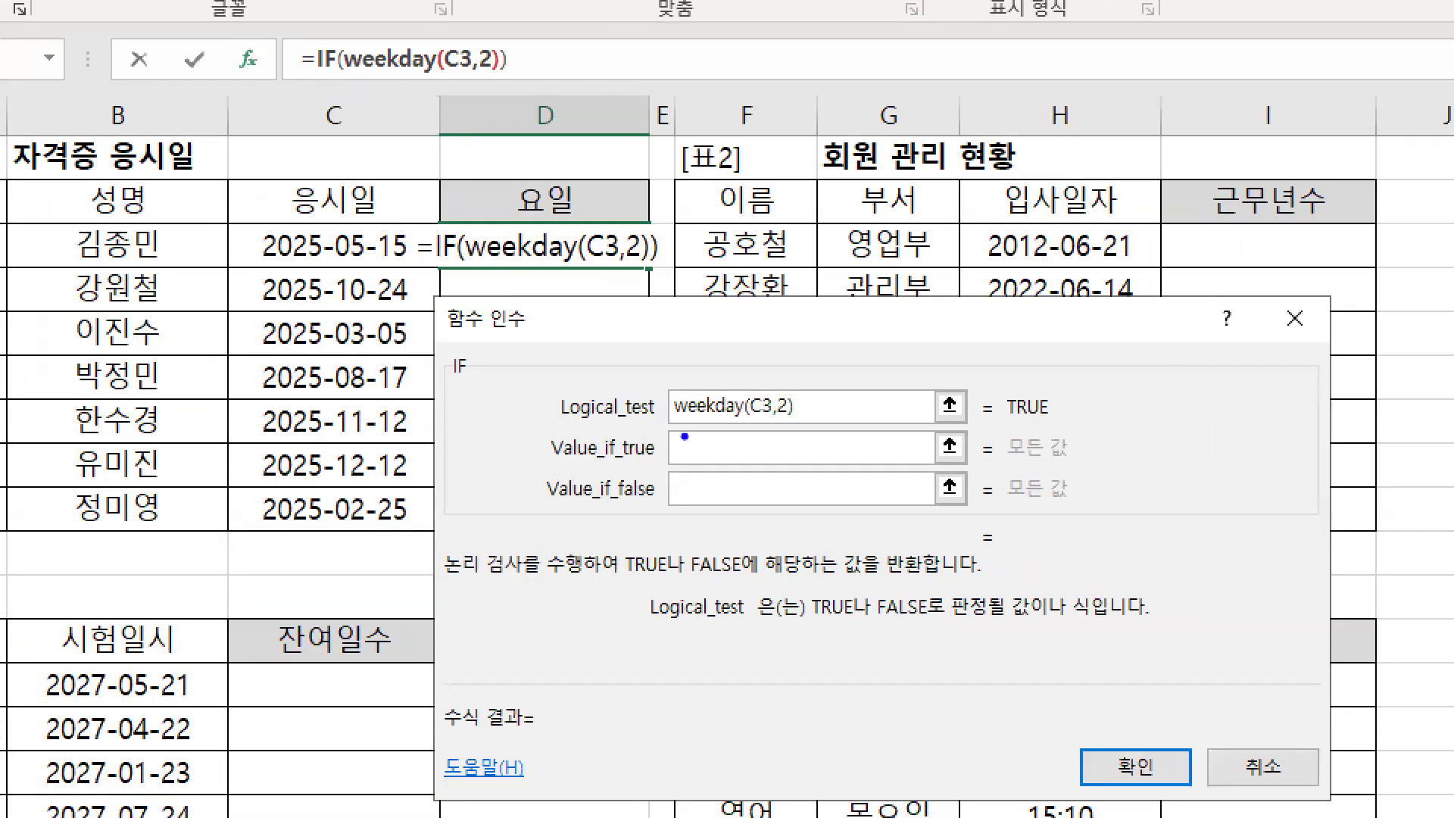
Step: Extend the logical test to weekday(C3,2)>=6 to pick out Saturdays and Sundays
drag(673, 426, 798, 425)
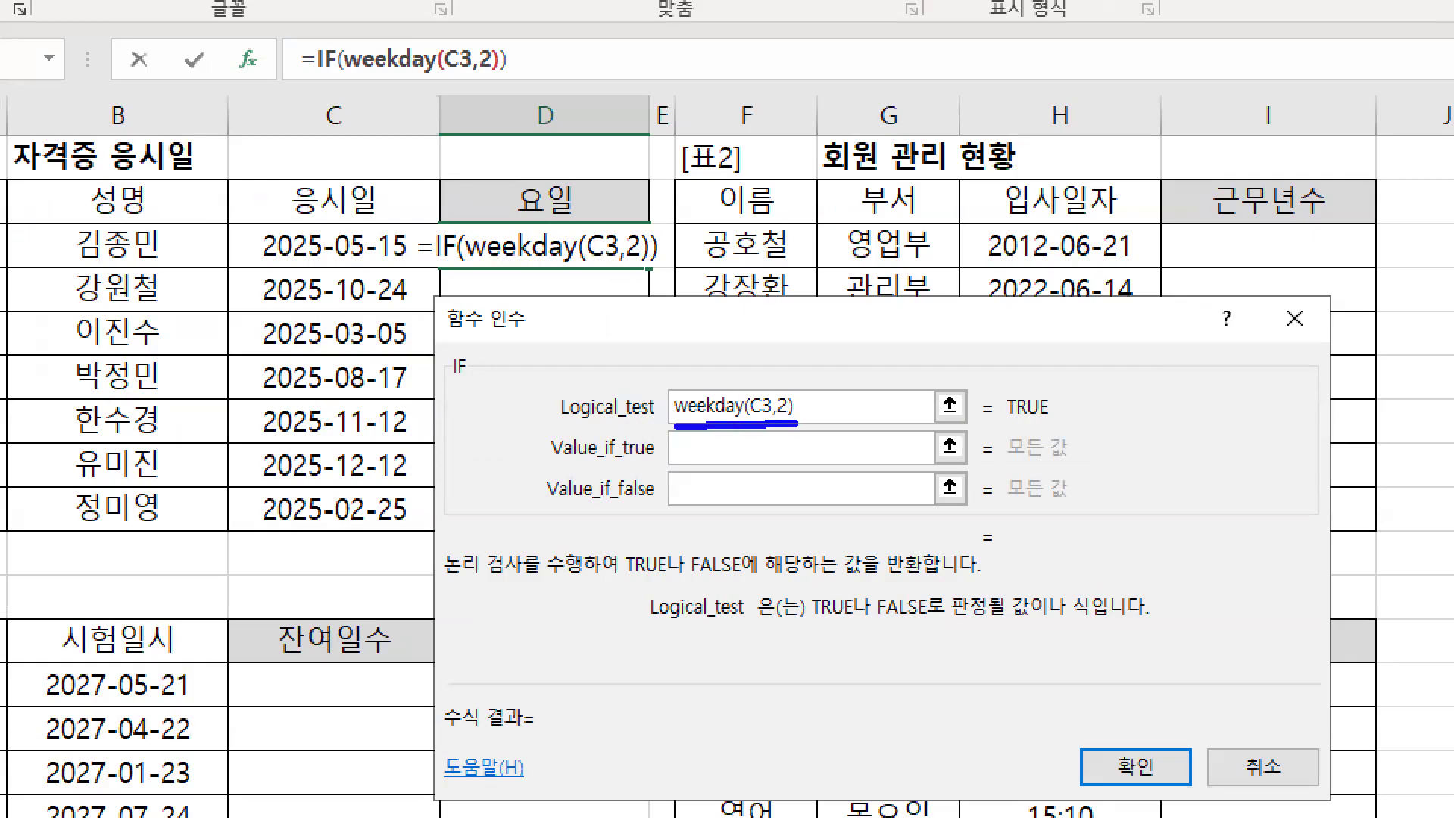
key(r)
mouse_move(656, 328)
mouse_down()
mouse_move(642, 359)
mouse_move(799, 353)
mouse_move(787, 346)
mouse_move(845, 385)
mouse_up()
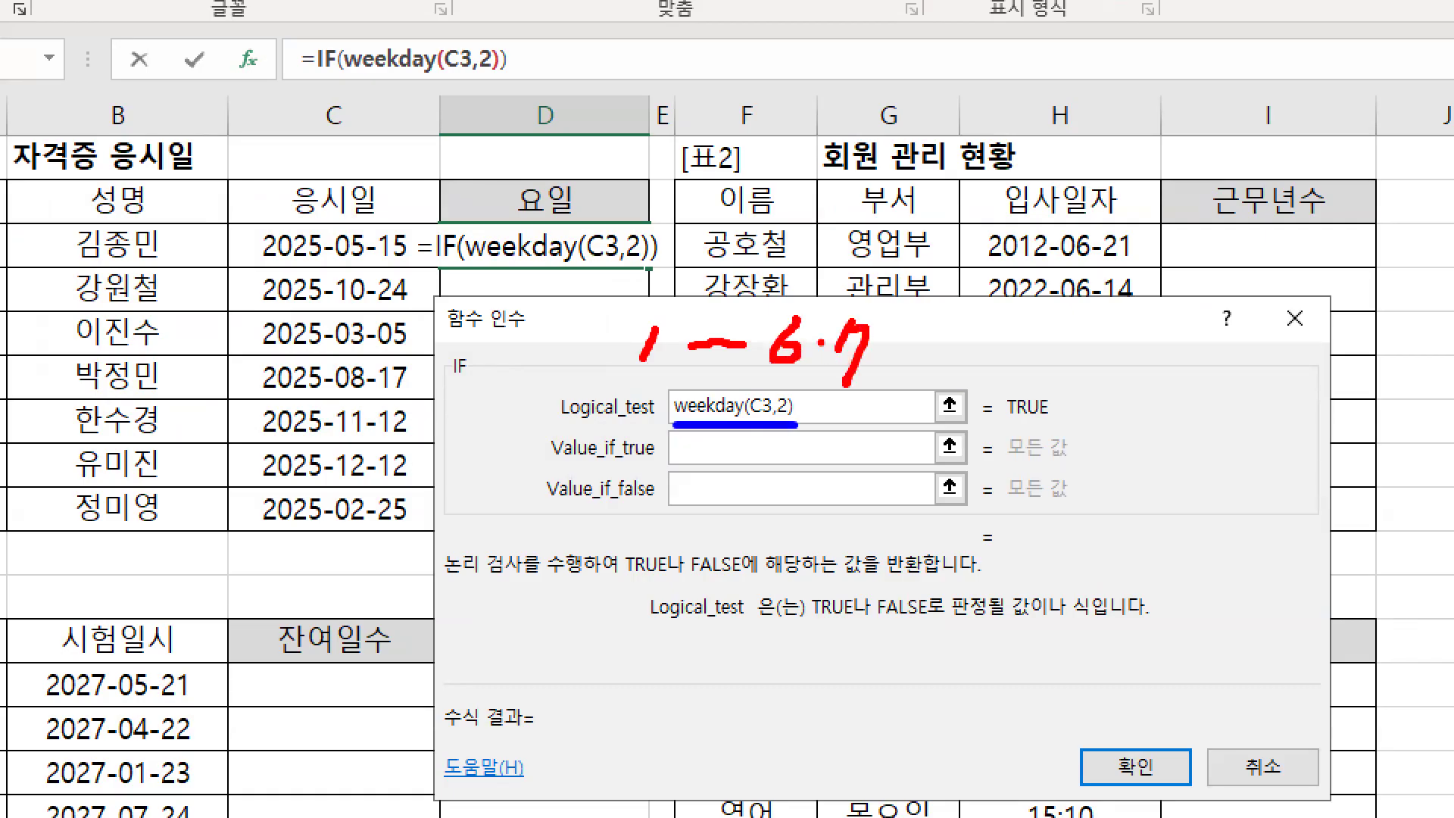
drag(780, 269, 801, 265)
drag(814, 286, 870, 290)
mouse_move(849, 271)
mouse_down()
mouse_move(865, 271)
mouse_move(850, 295)
mouse_move(873, 293)
mouse_up()
mouse_move(804, 394)
mouse_down()
mouse_move(833, 396)
mouse_move(815, 422)
mouse_move(862, 395)
mouse_move(879, 419)
mouse_up()
click(848, 410)
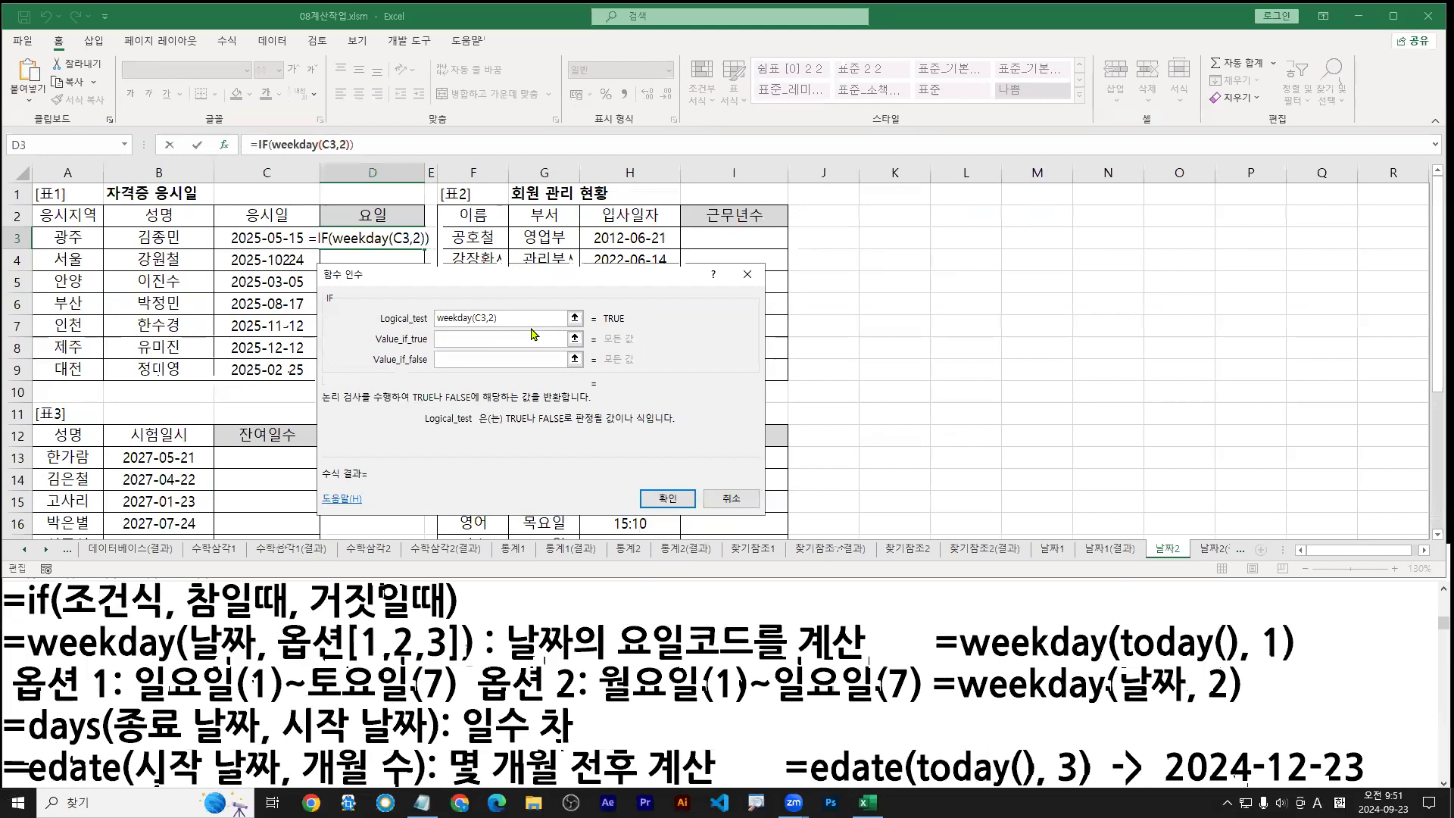
text(>=6)
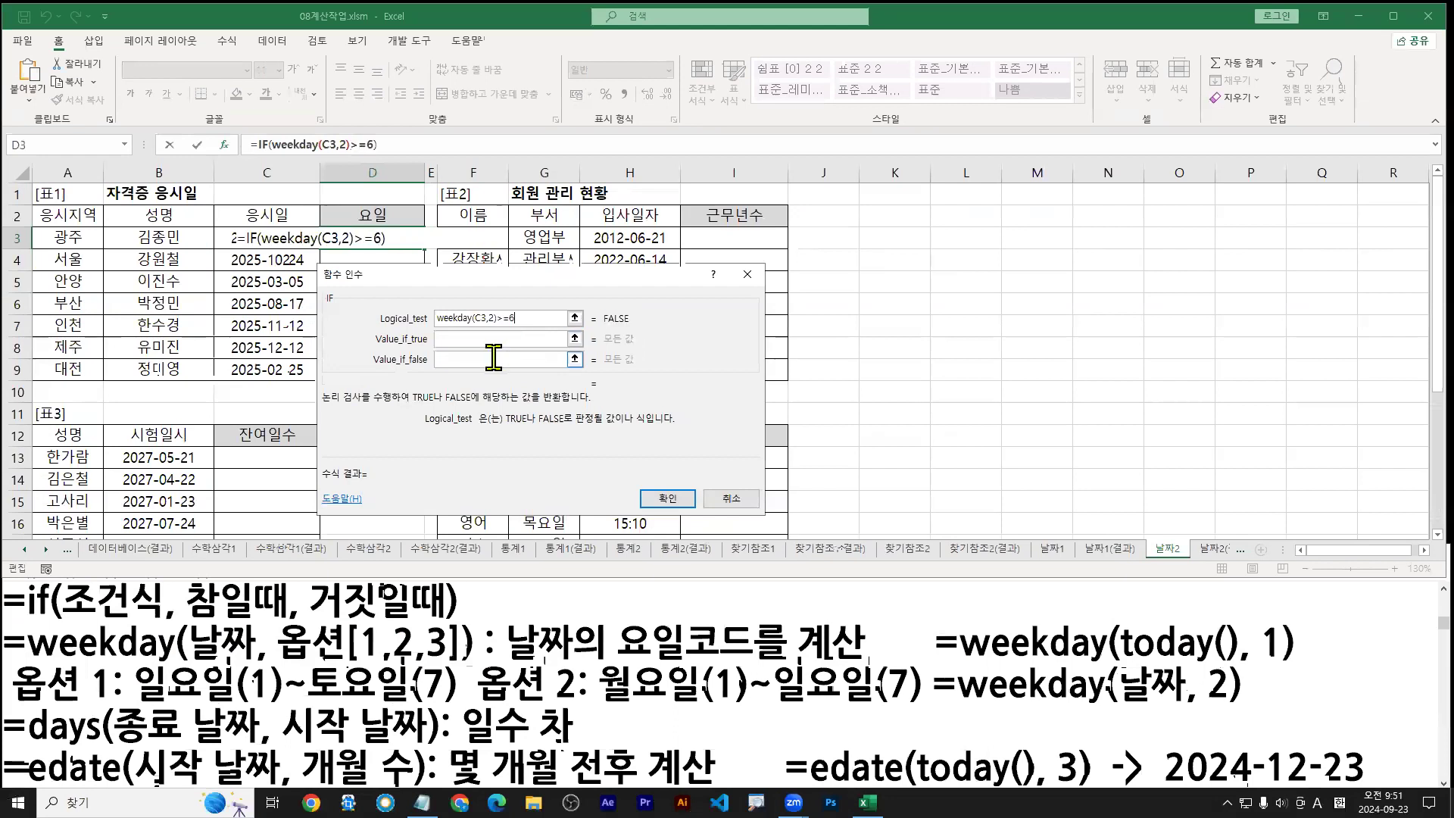
Step: Set the IF value if true to "주말" and the value if false to "평일"
mouse_move(487, 345)
mouse_down()
mouse_move(667, 345)
mouse_move(650, 342)
mouse_up()
drag(502, 375, 448, 410)
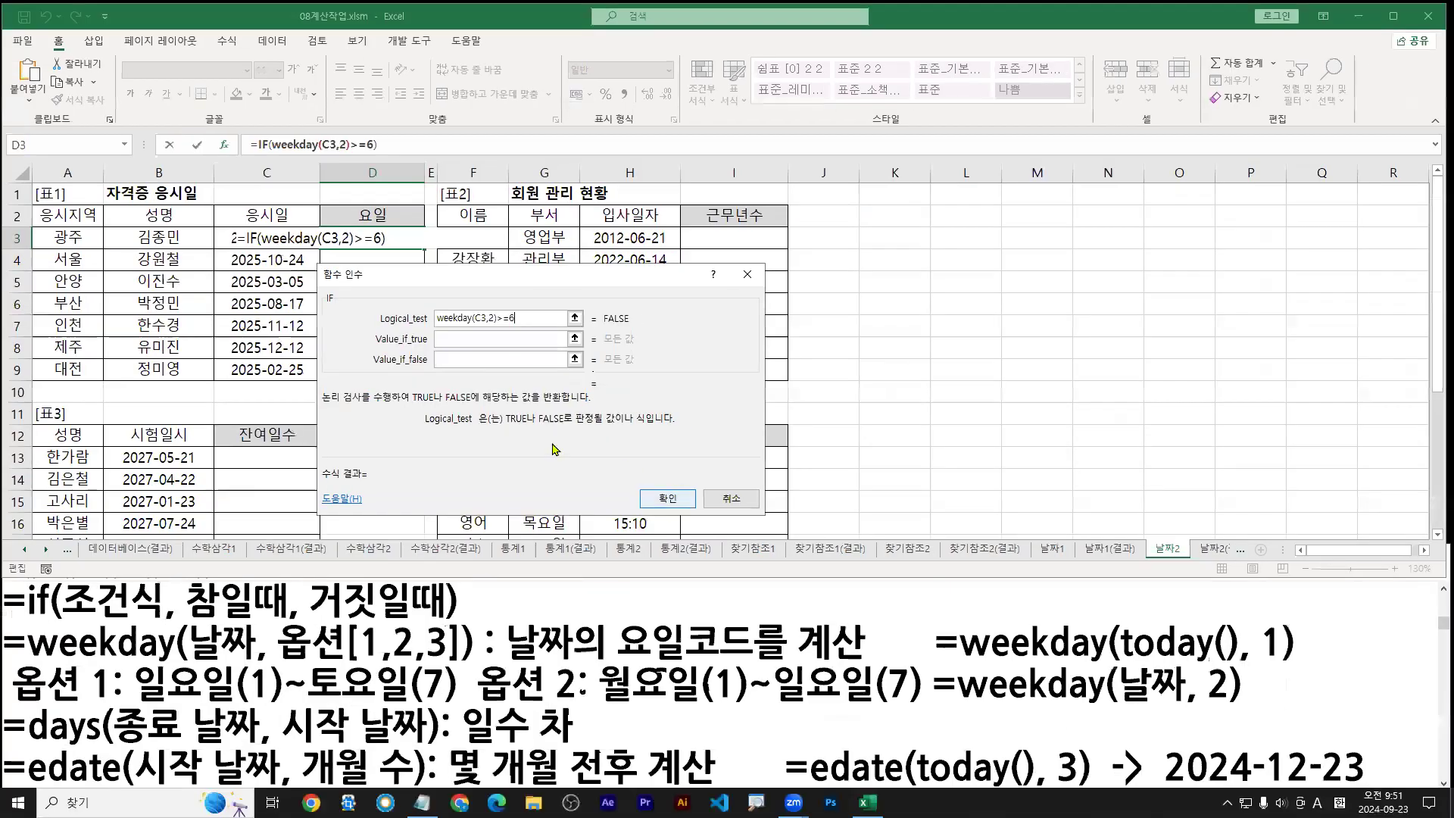
click(751, 434)
key(Hangul)
text("주말")
key(Tab)
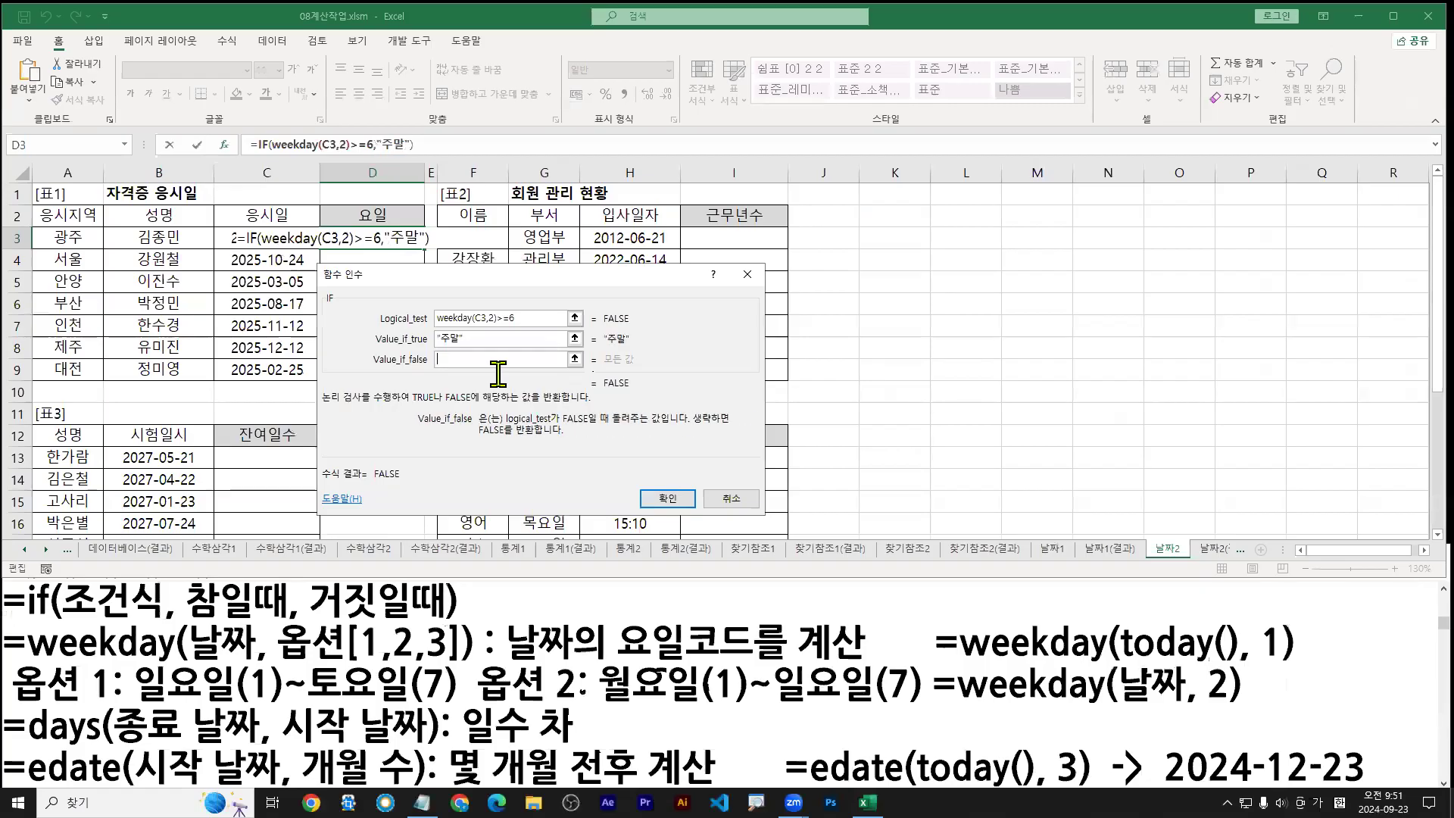
text(평일)
key(Tab)
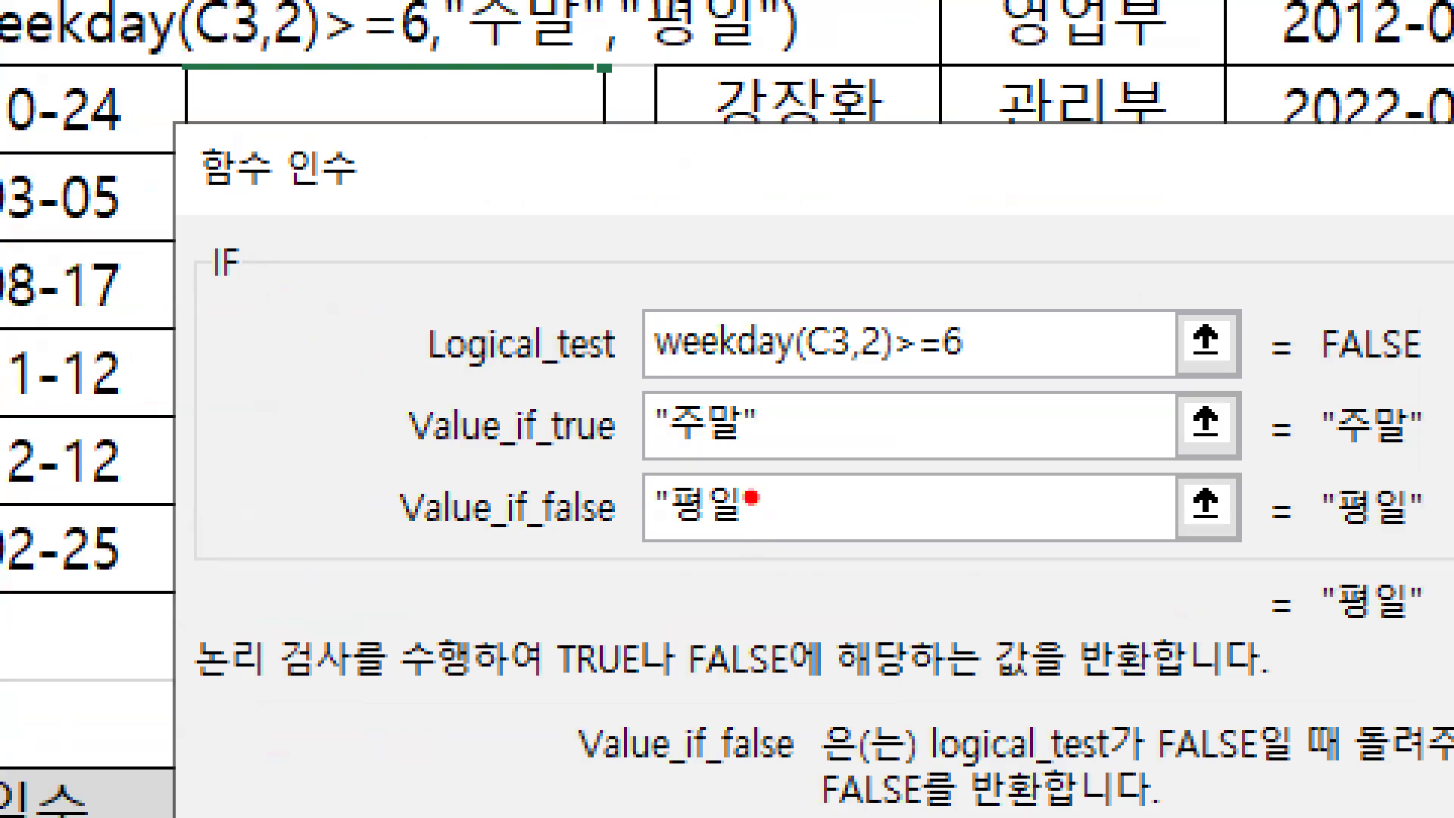
drag(652, 378, 927, 386)
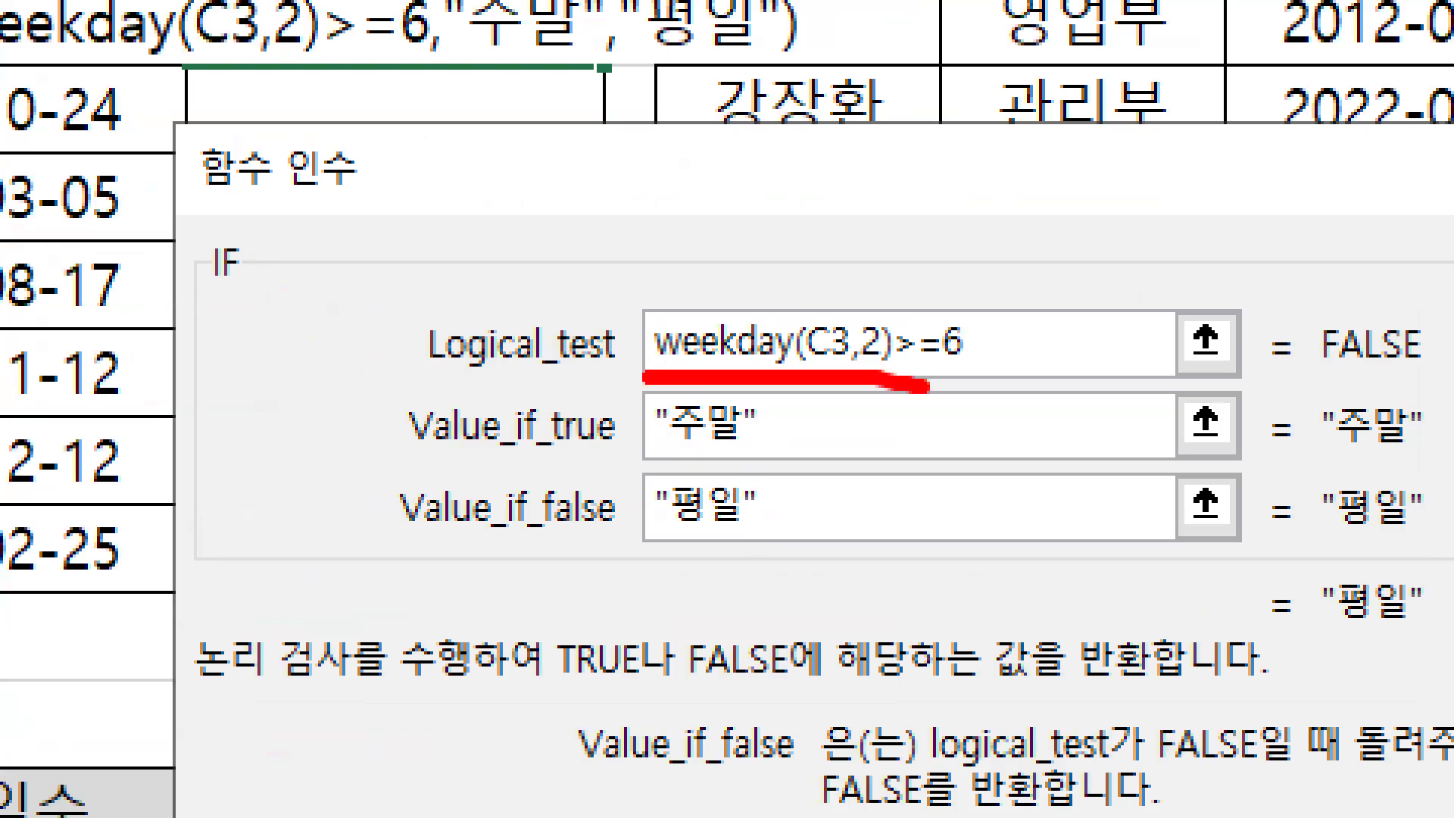
key(b)
drag(561, 198, 530, 252)
mouse_move(640, 199)
mouse_down()
mouse_move(651, 238)
mouse_move(719, 233)
mouse_up()
mouse_move(761, 173)
mouse_down()
mouse_move(803, 212)
mouse_move(762, 239)
mouse_up()
mouse_move(909, 159)
mouse_down()
mouse_move(960, 224)
mouse_move(909, 265)
mouse_up()
mouse_move(1036, 161)
mouse_down()
mouse_move(1031, 250)
mouse_move(1015, 262)
mouse_up()
drag(1044, 182, 1102, 186)
drag(1193, 165, 1170, 250)
mouse_move(1322, 163)
mouse_down()
mouse_move(1287, 226)
mouse_move(1312, 336)
mouse_up()
key(g)
drag(859, 373, 886, 372)
mouse_move(518, 70)
mouse_down()
mouse_move(515, 167)
mouse_move(557, 67)
mouse_move(544, 155)
mouse_move(534, 89)
mouse_up()
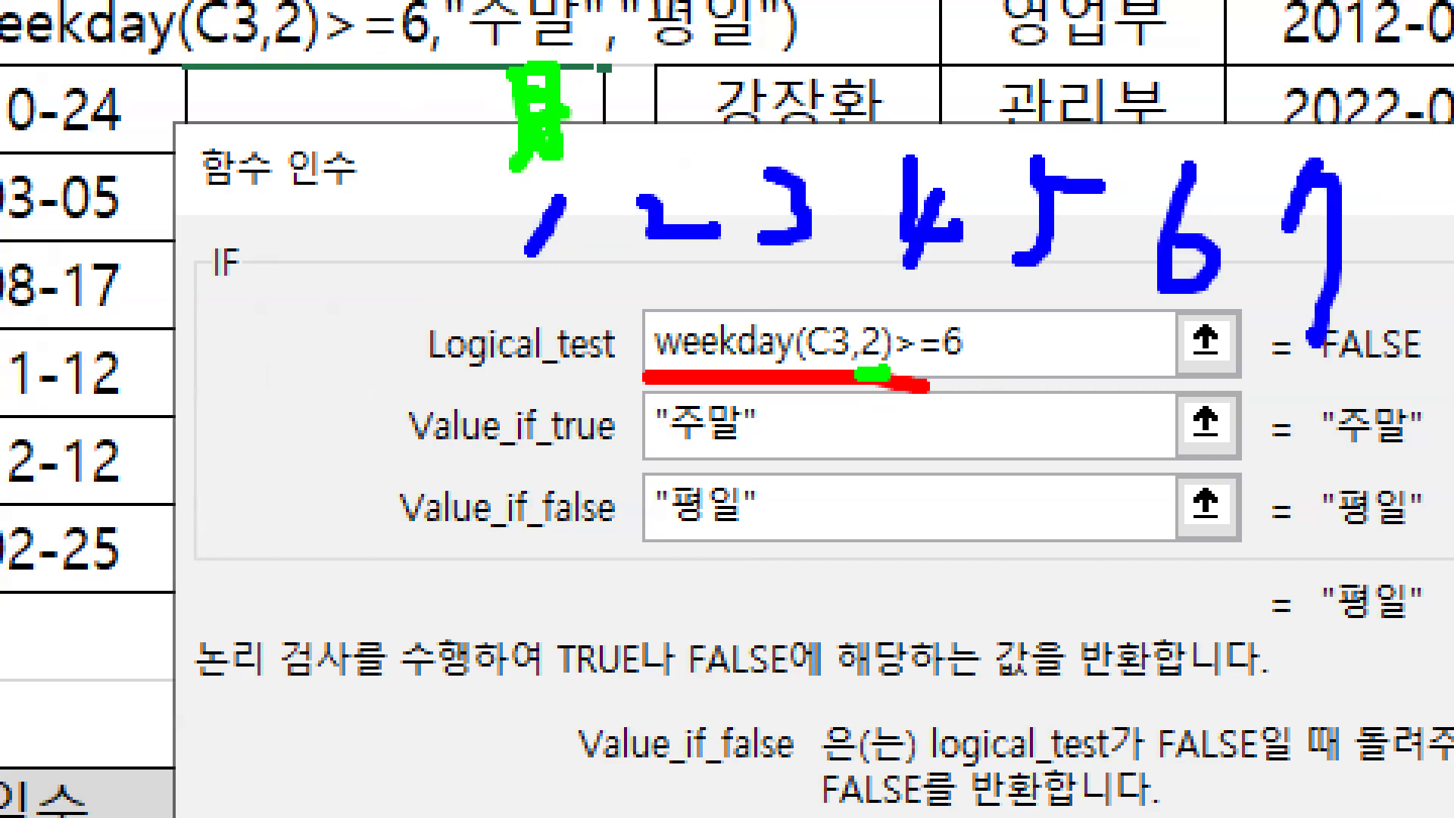
key(e)
drag(985, 376, 625, 380)
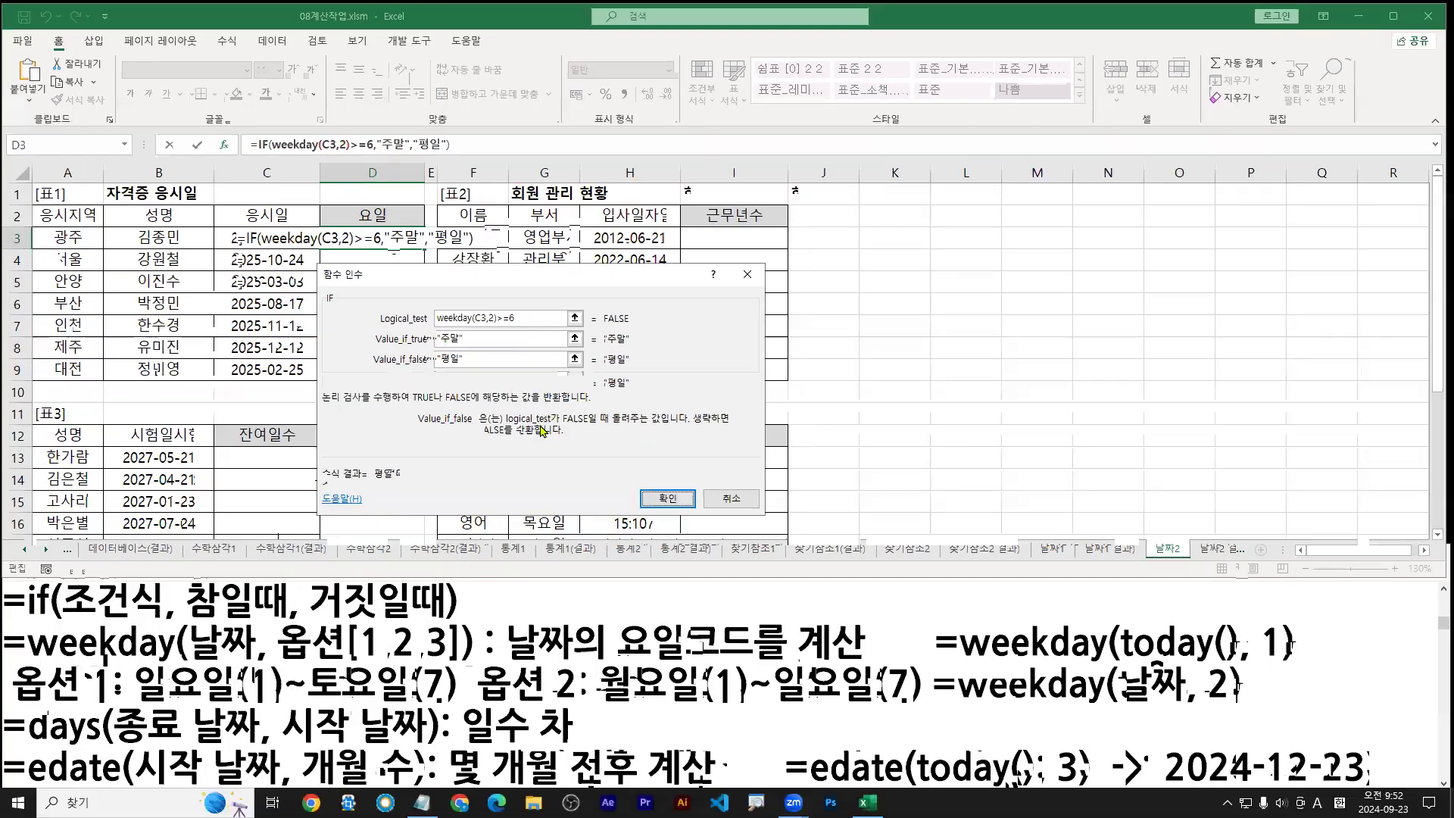
Step: Confirm the IF formula in D3 and fill it down the 요일 column to D9
key(Return)
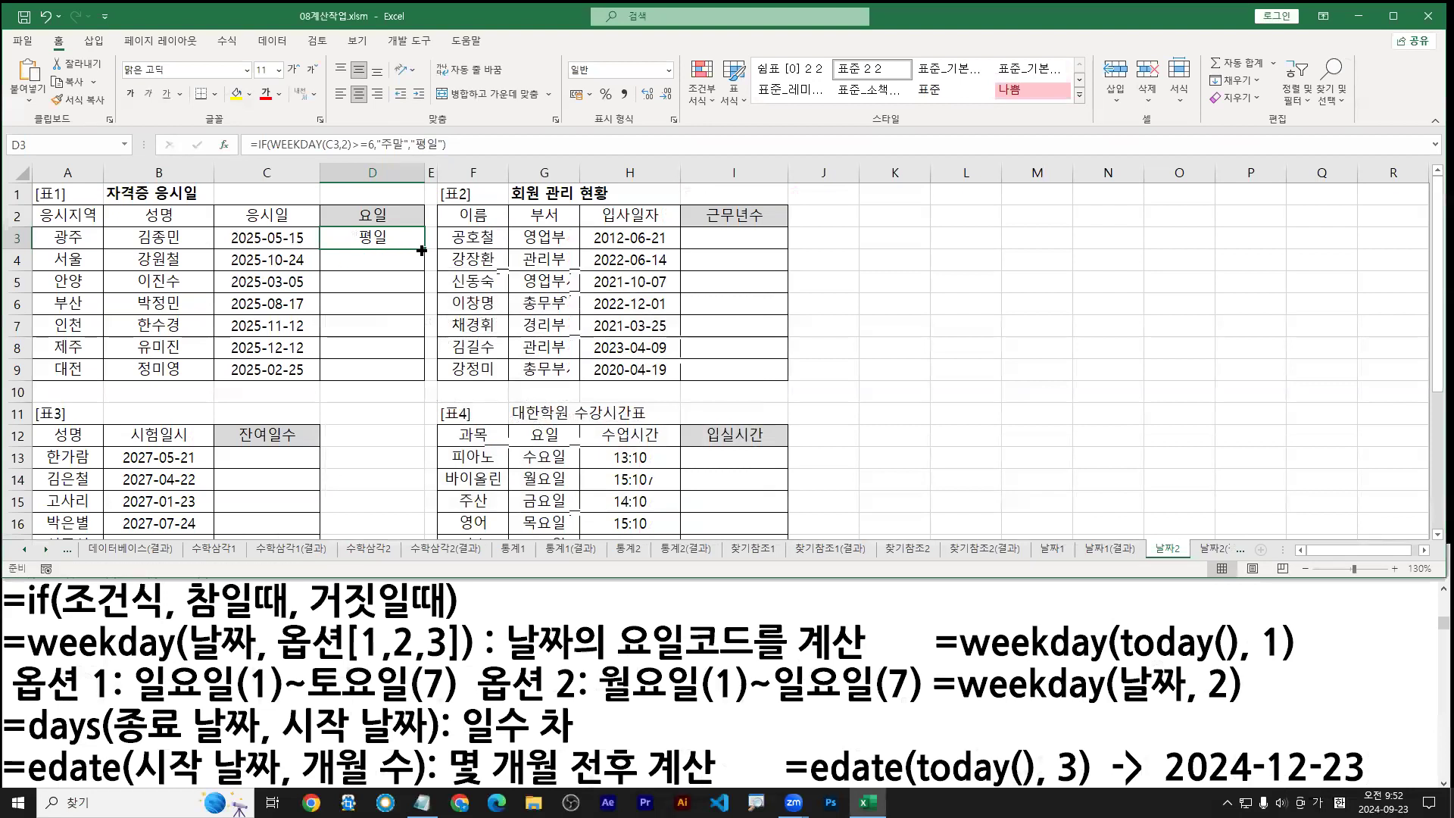
double_click(421, 249)
Step: Copy D3's formula =IF(WEEKDAY(C3,2)>=6,"주말","평일") into Notepad on a new line above the =if(조건식, 참일때, 거짓일때) note
double_click(390, 239)
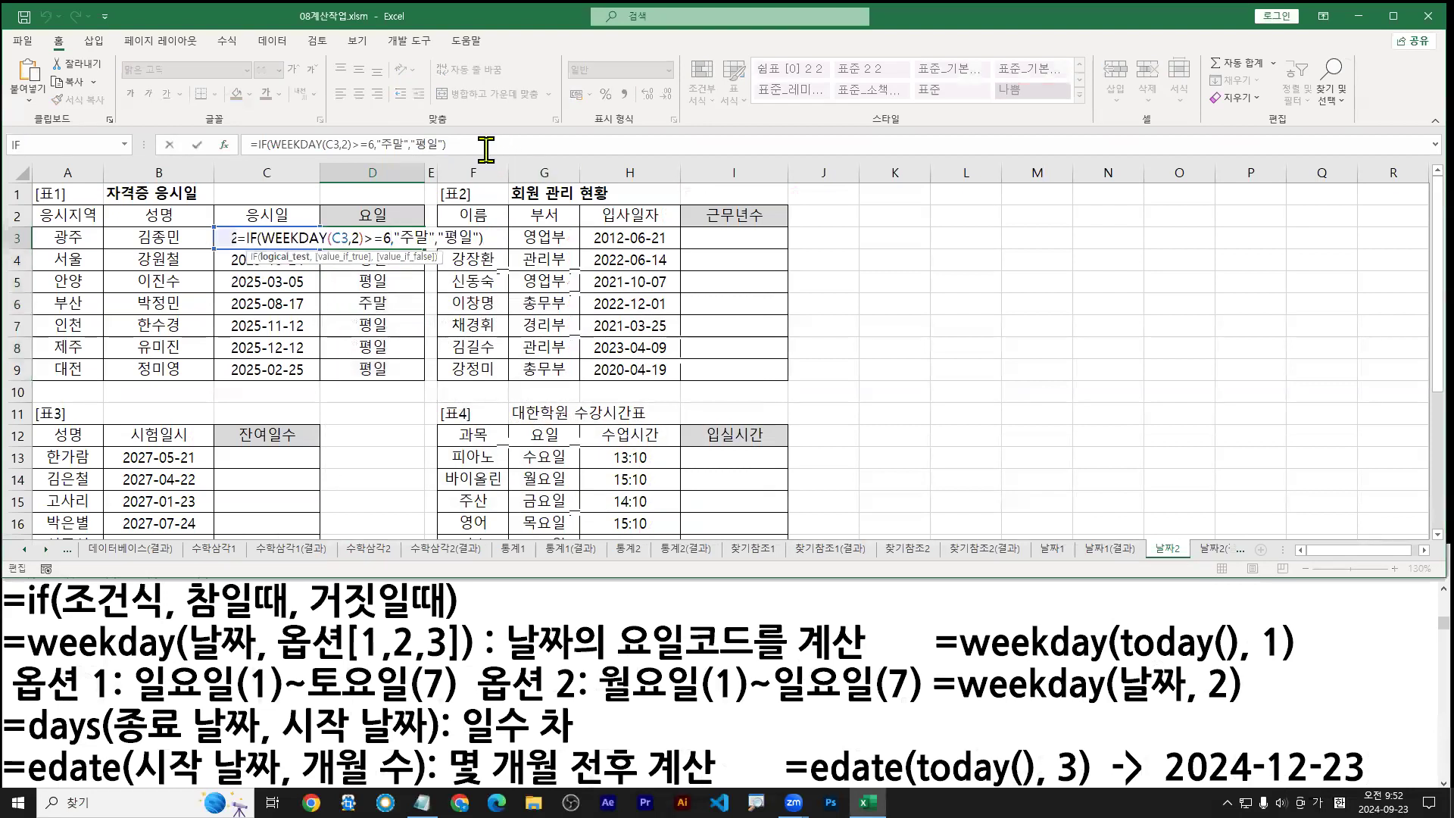
drag(480, 146, 106, 111)
click(462, 595)
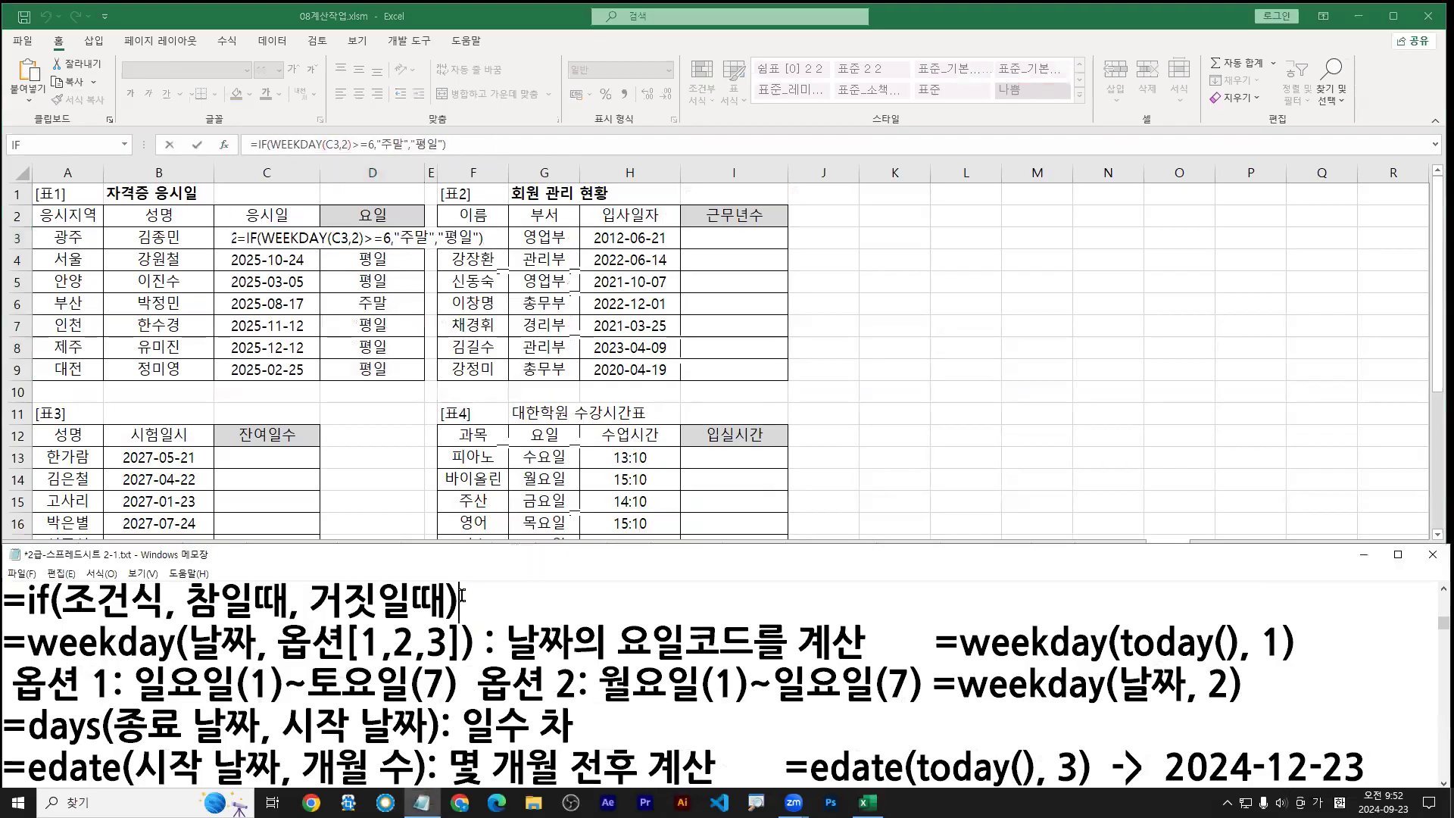
key(Home)
key(Return)
key(Up)
key(ctrl+v)
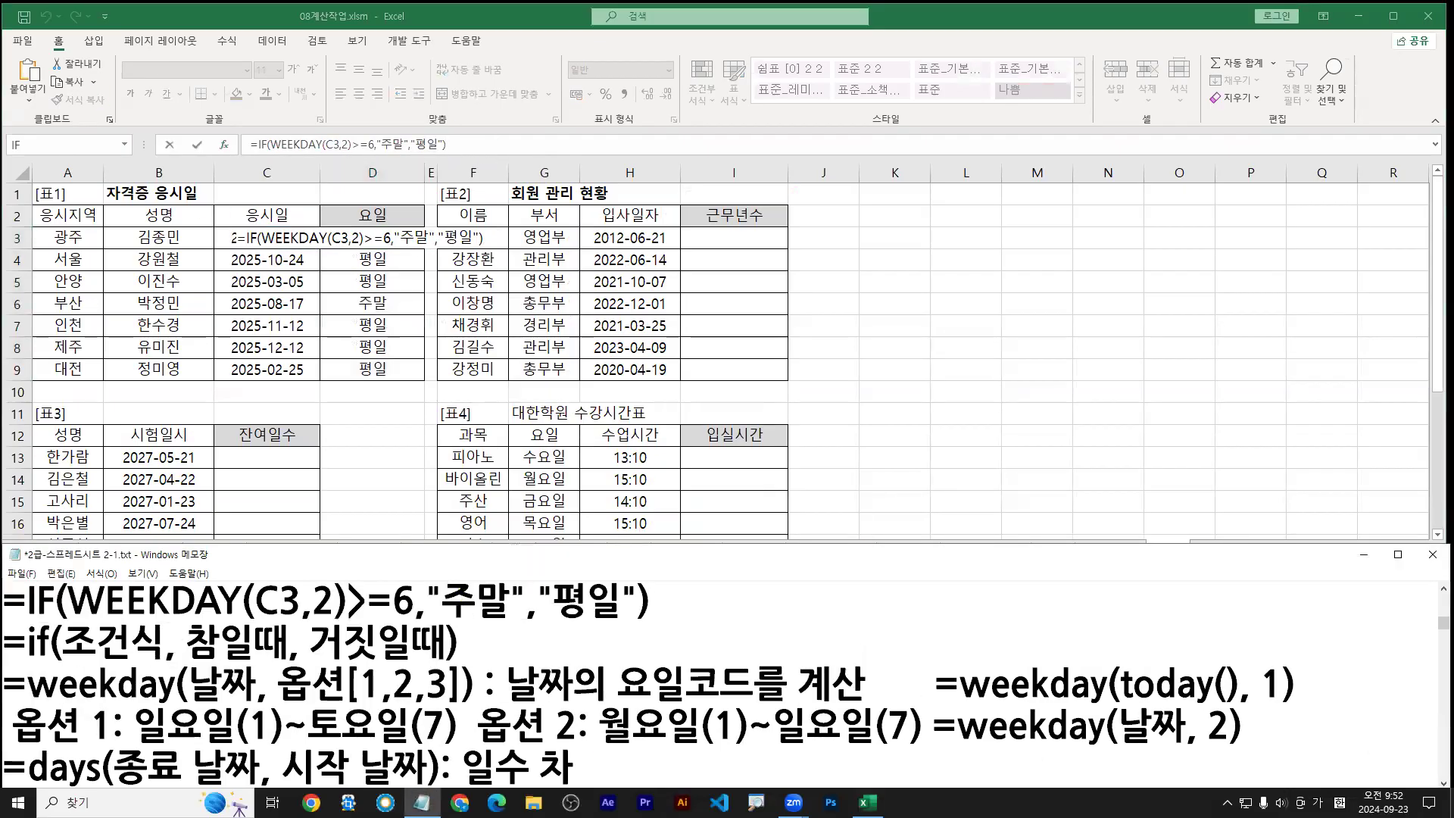
key(Hangul)
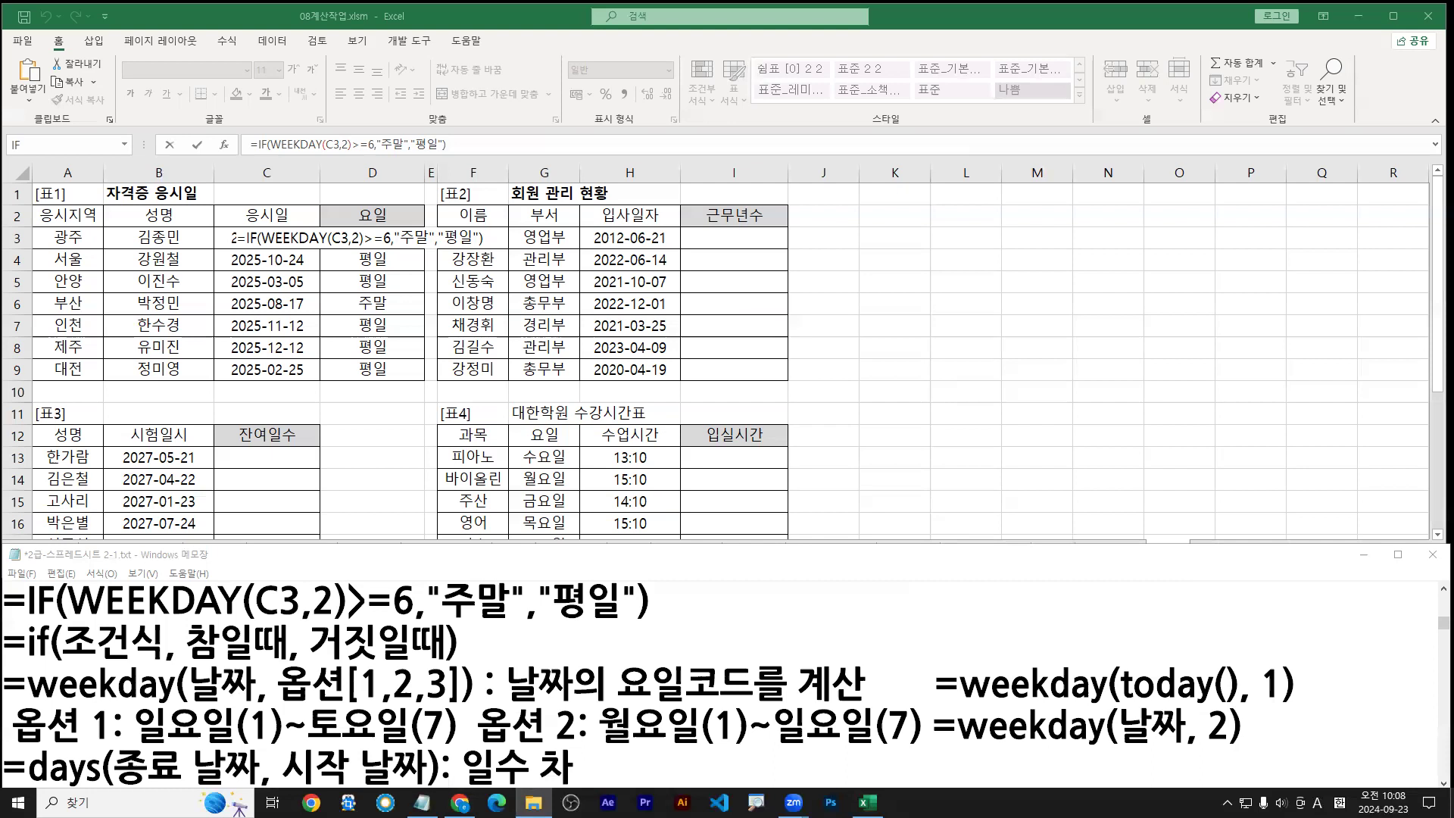
click(413, 267)
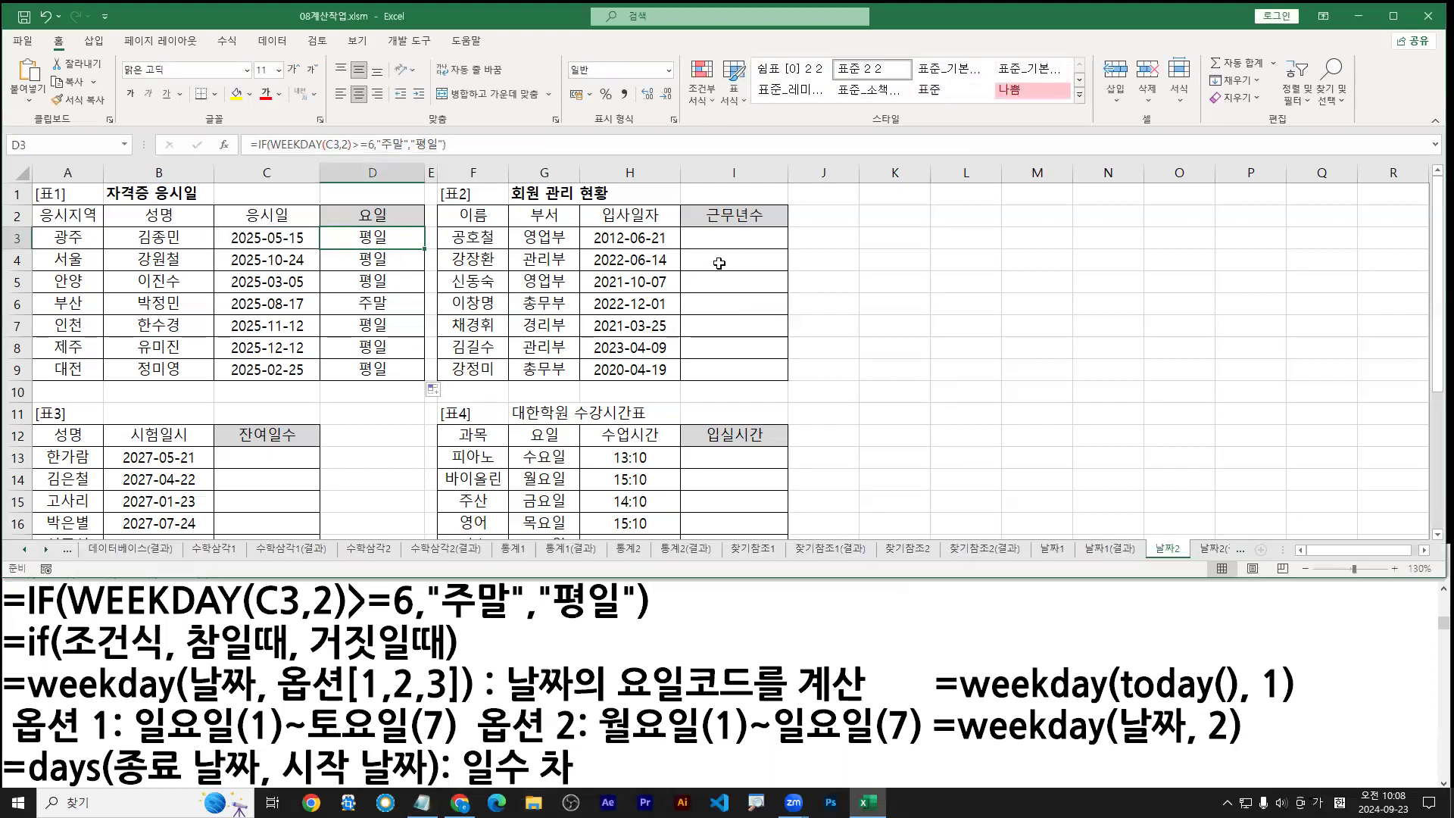
click(730, 239)
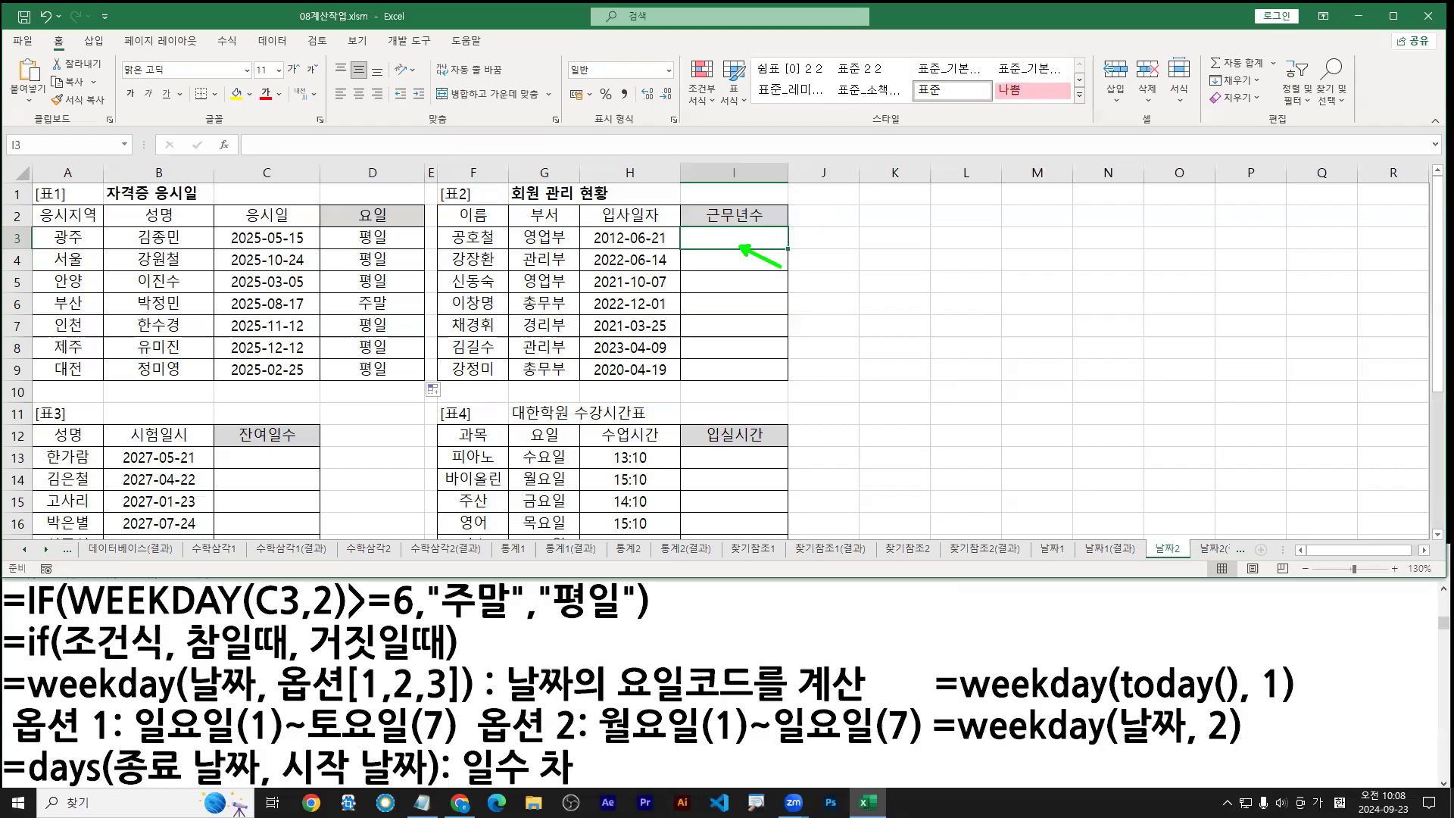
text(=ㅛ)
key(BackSpace)
key(Hangul)
text(year)
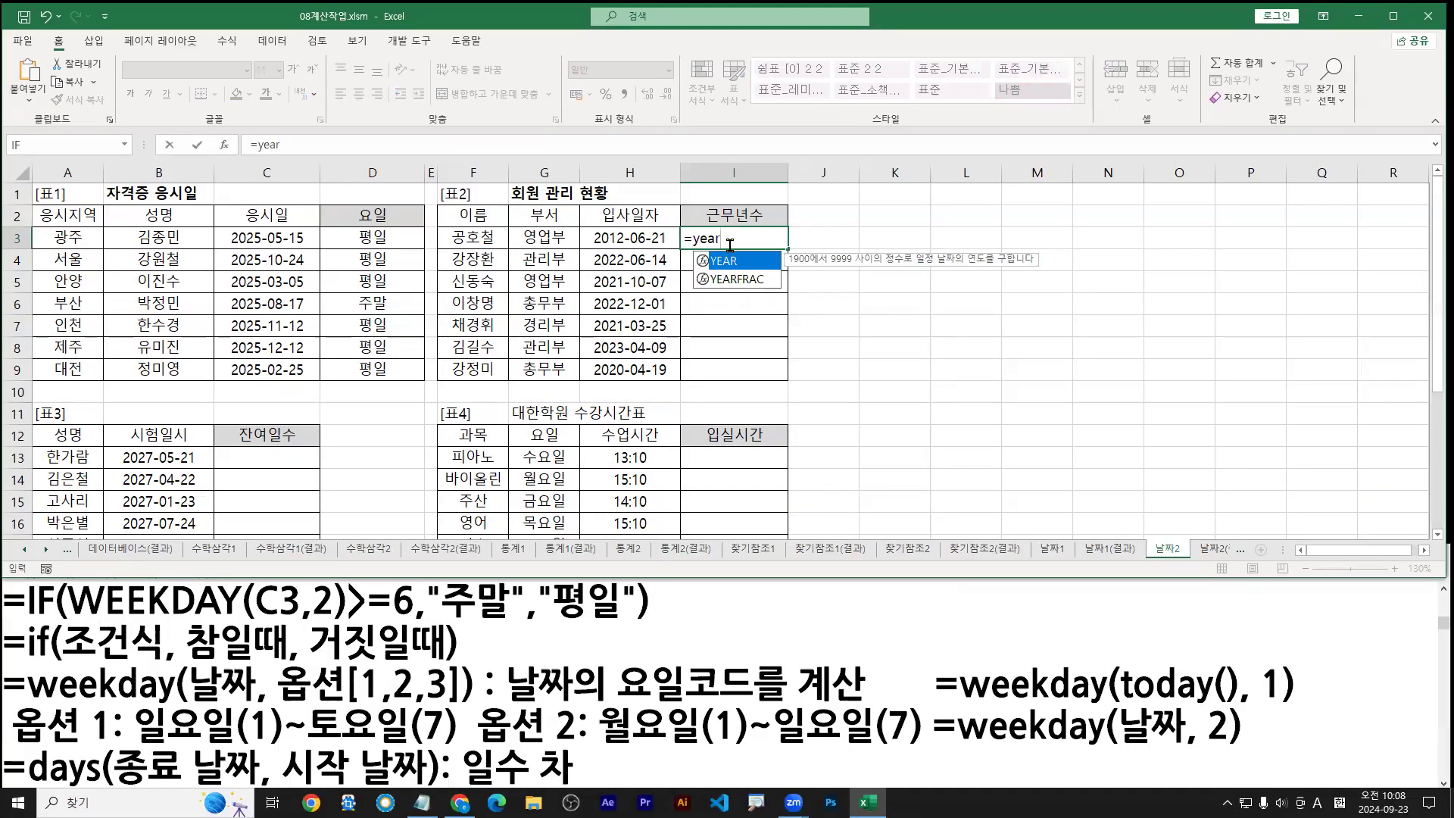
key(Escape)
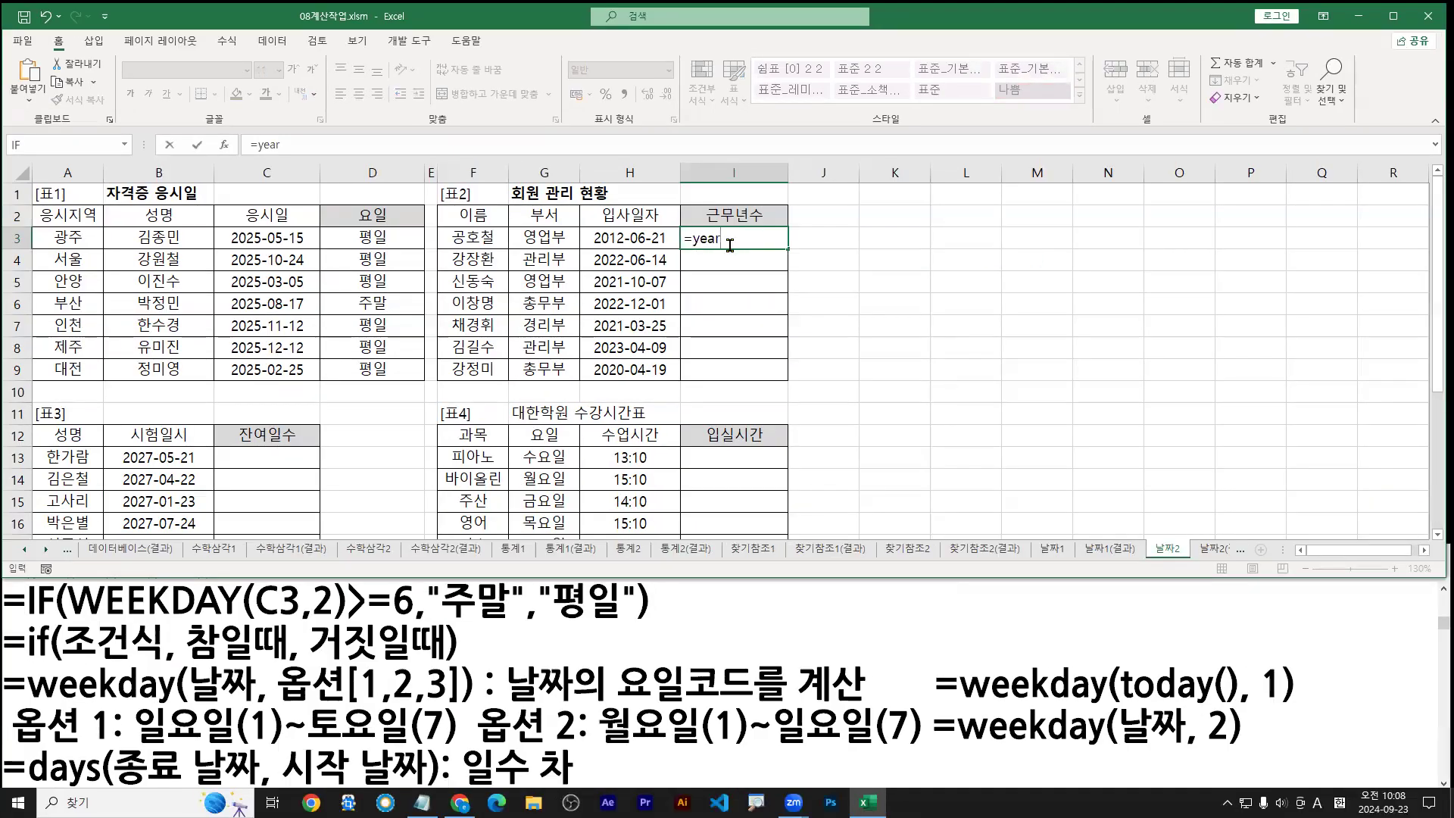
key(Escape)
Step: Look up the notes on today(), now() and year(today()) in the Notepad function list
click(523, 678)
scroll(523, 673, down, 1)
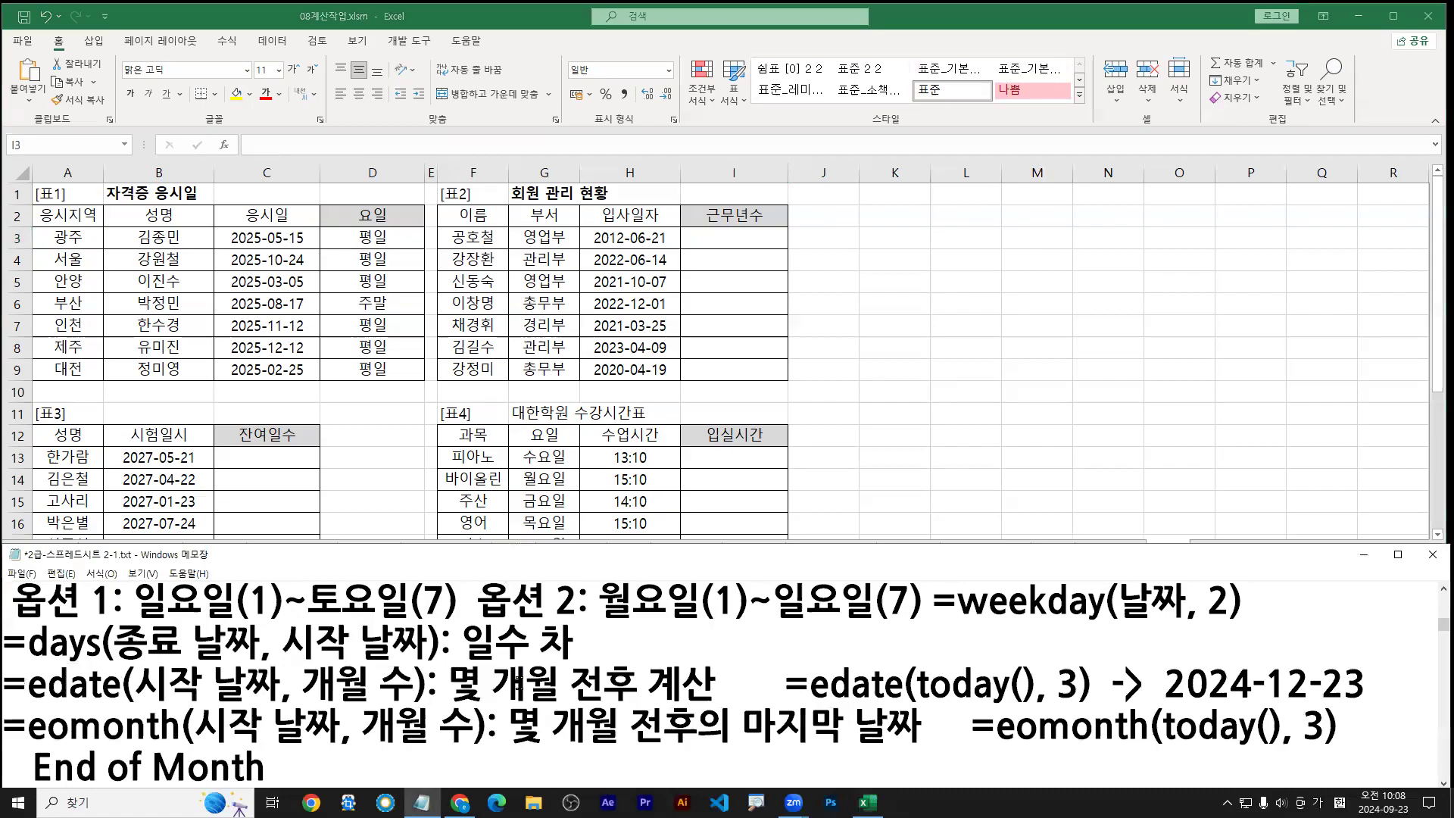
scroll(520, 680, down, 1)
scroll(519, 680, up, 3)
scroll(520, 682, down, 4)
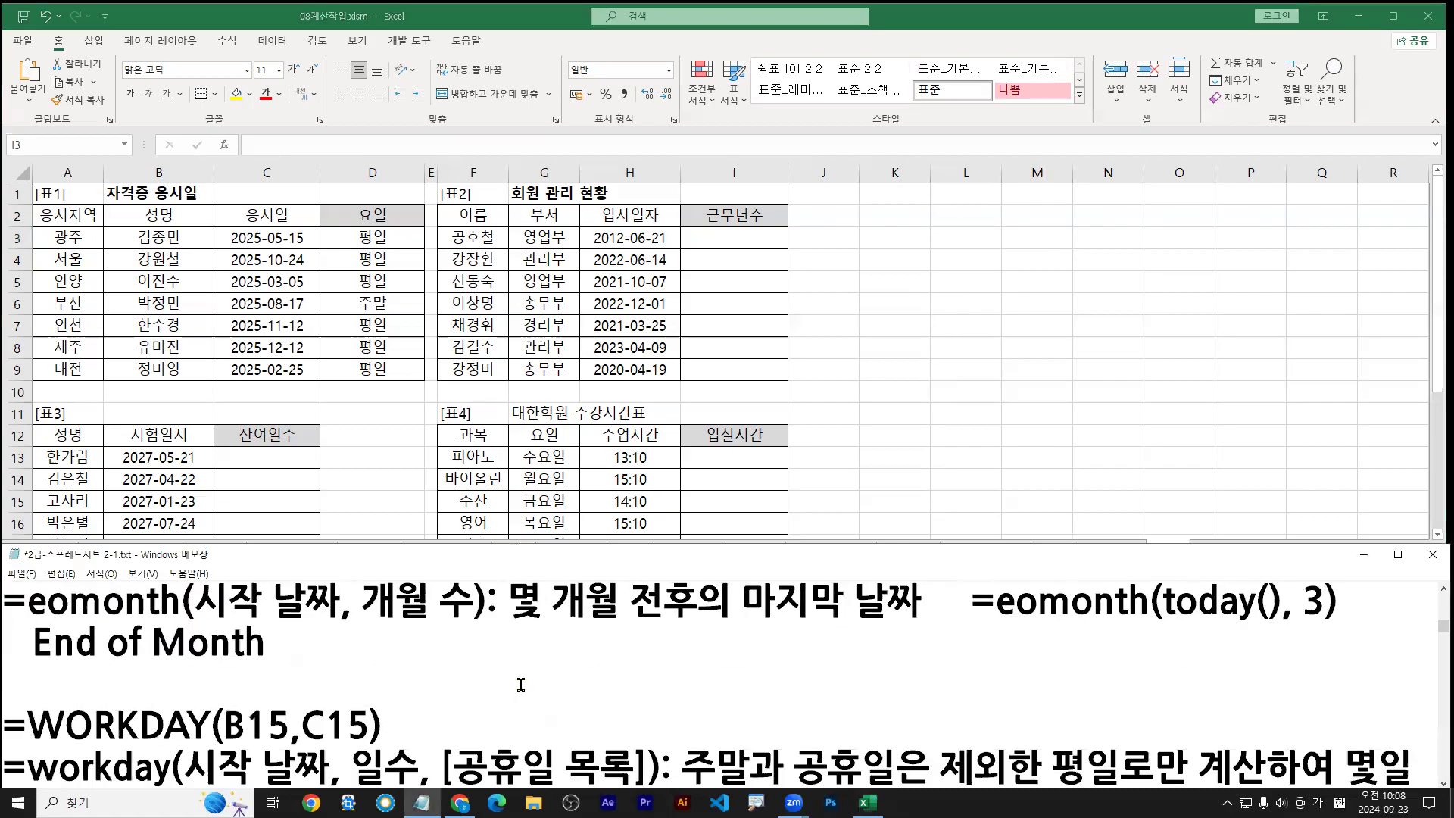
scroll(522, 684, up, 2)
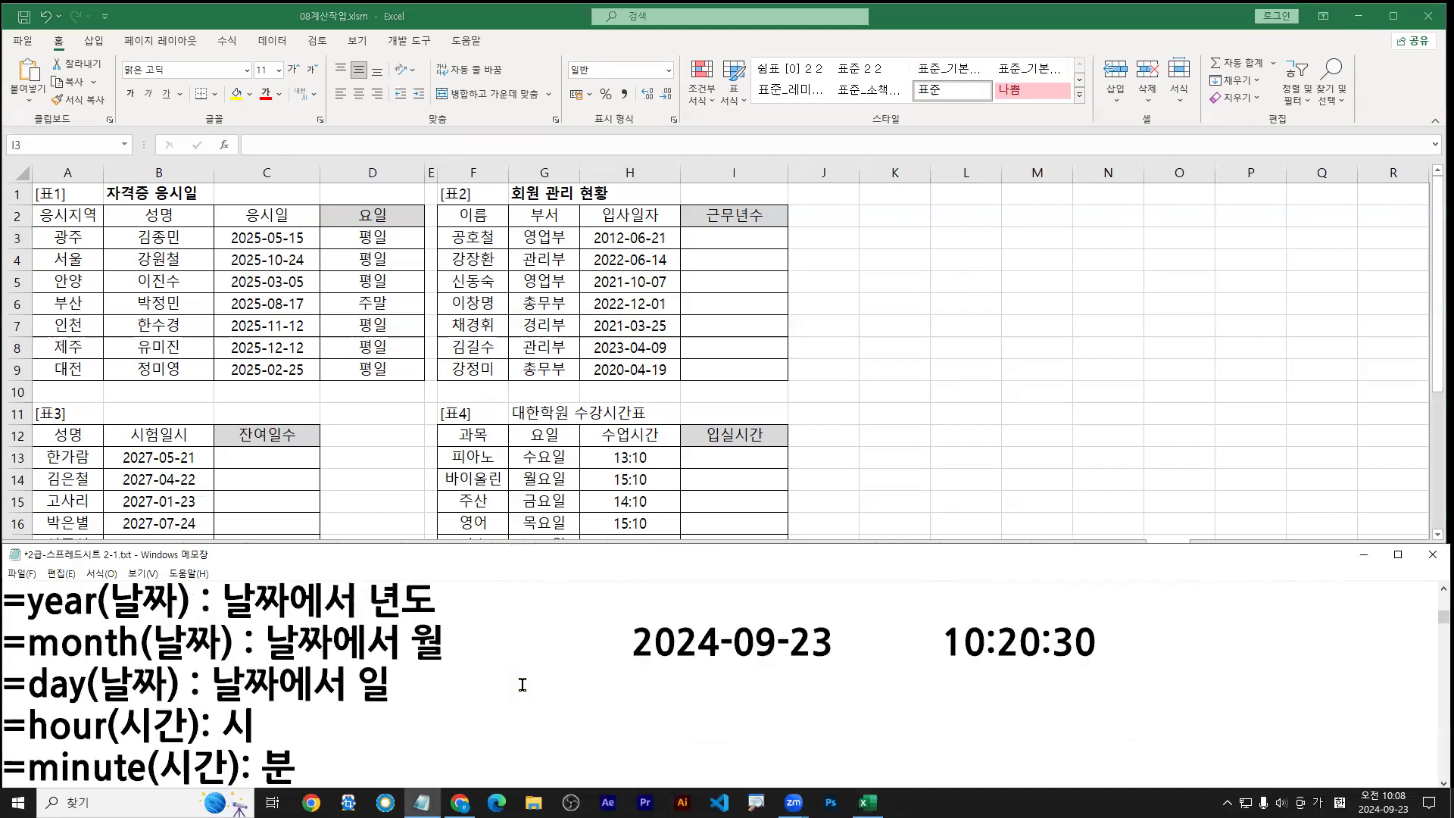
scroll(522, 684, up, 2)
scroll(521, 685, down, 8)
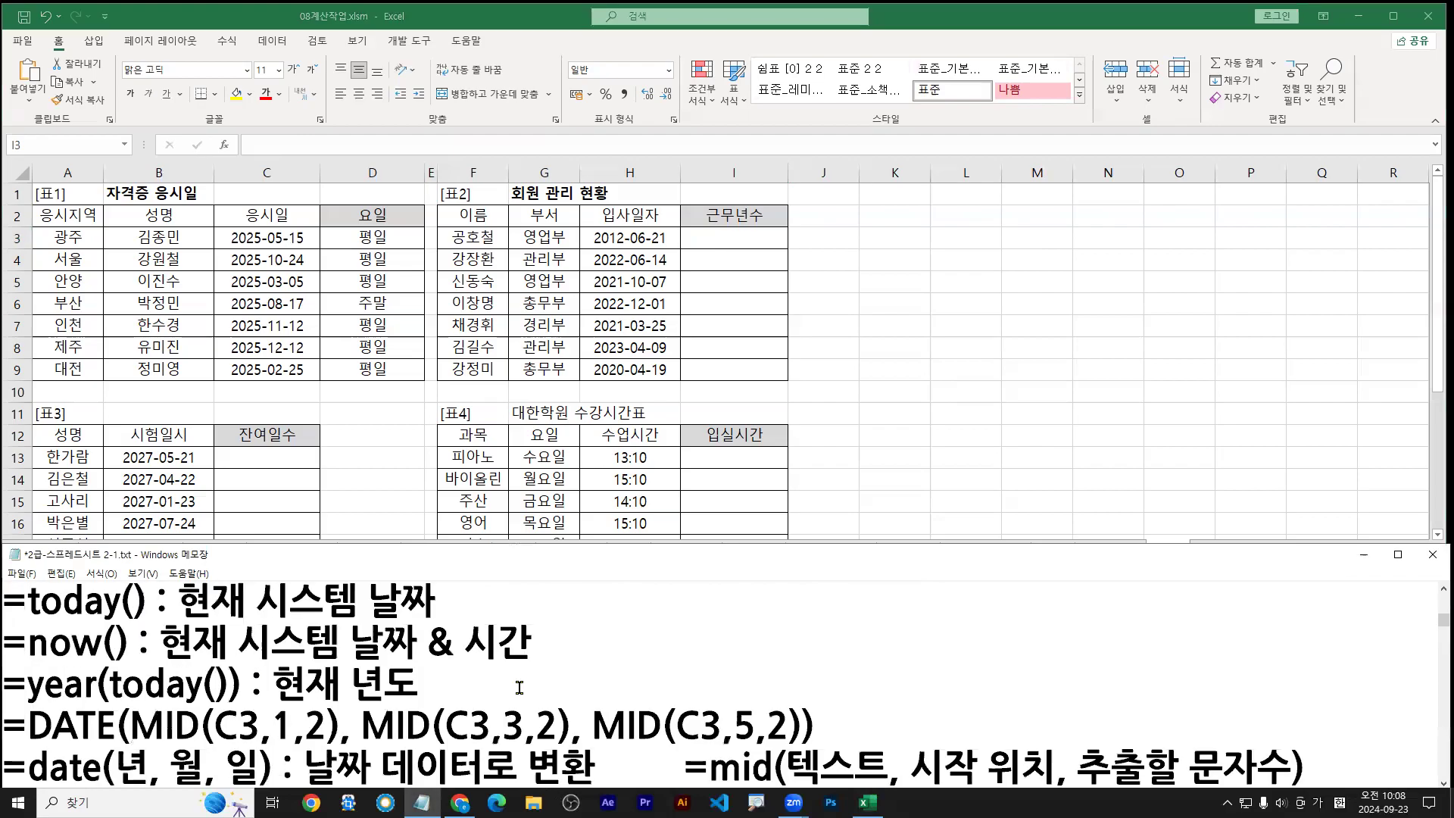
drag(11, 627, 464, 622)
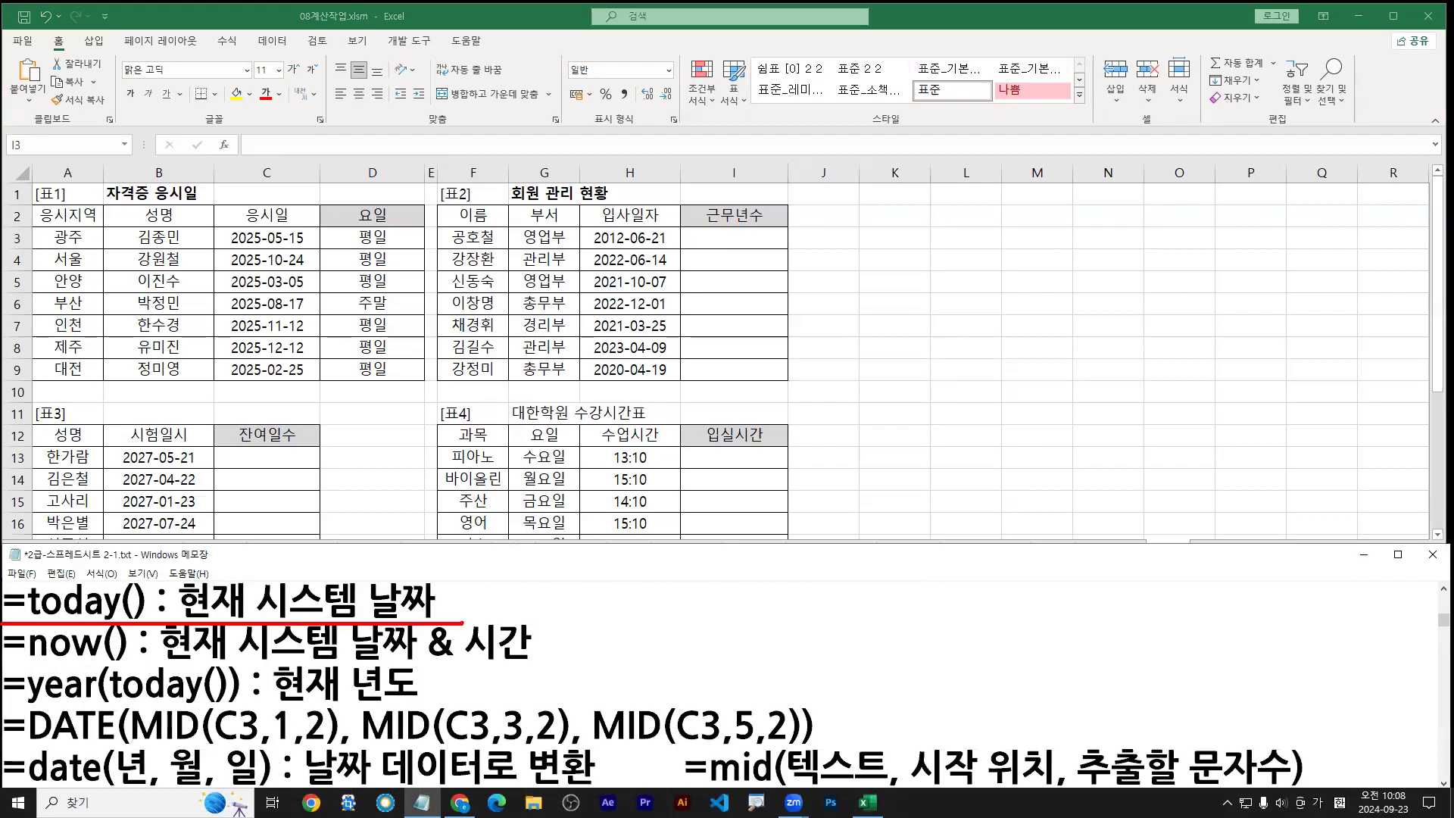
drag(732, 242, 735, 250)
key(Escape)
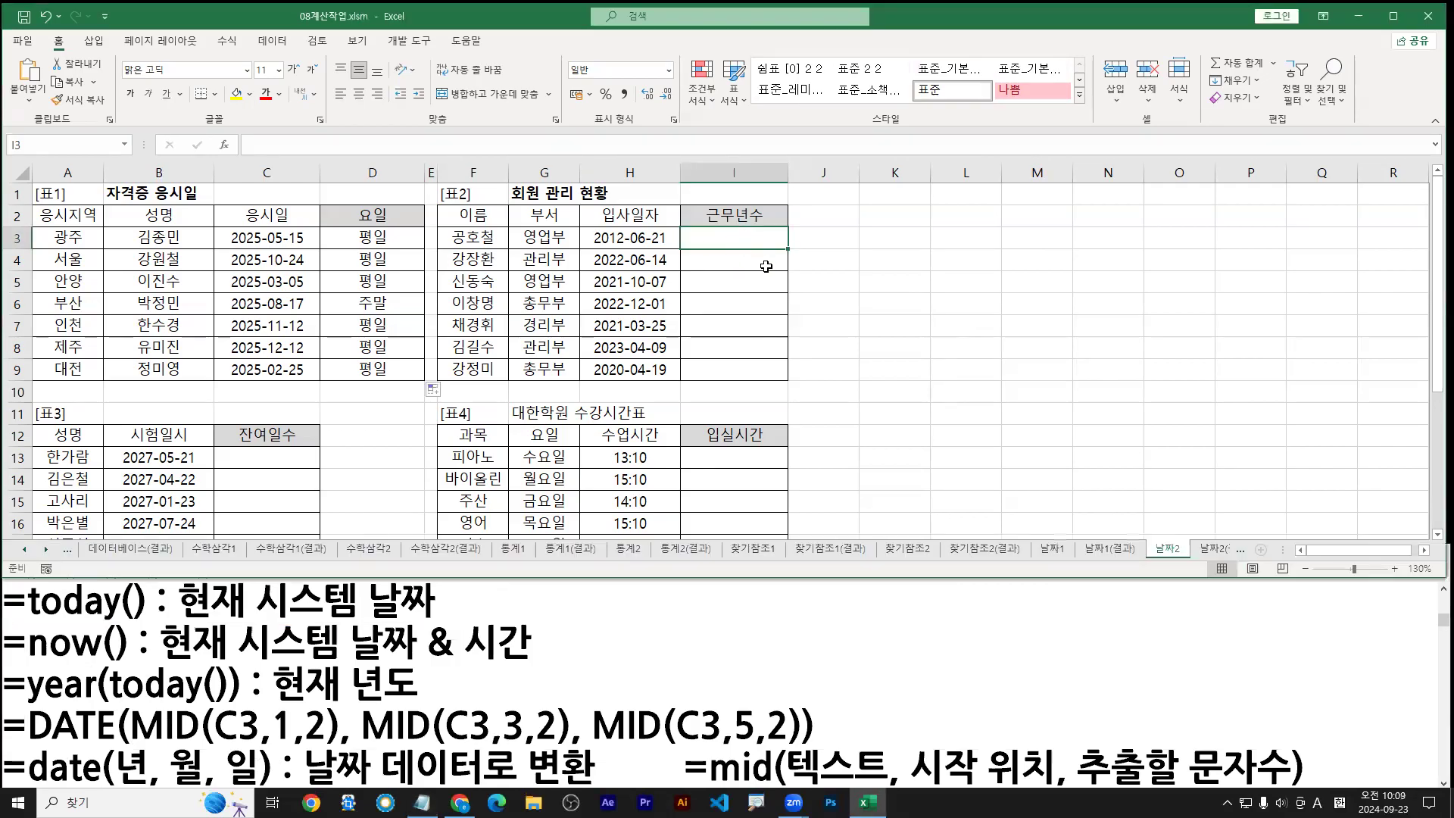
Step: Enter =TODAY() in I3, the first 근무년수 cell of 표2
text(=to)
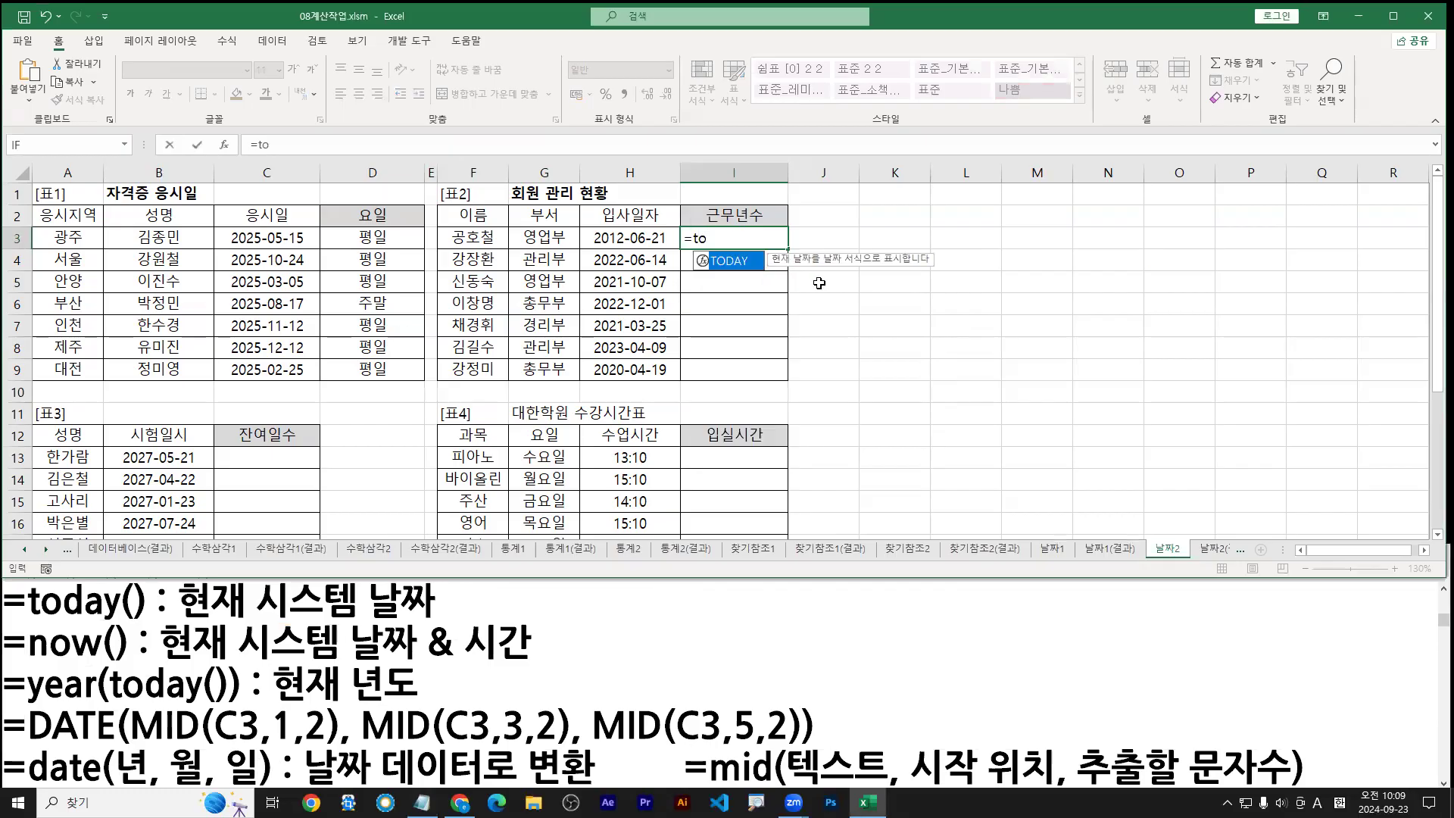
double_click(728, 265)
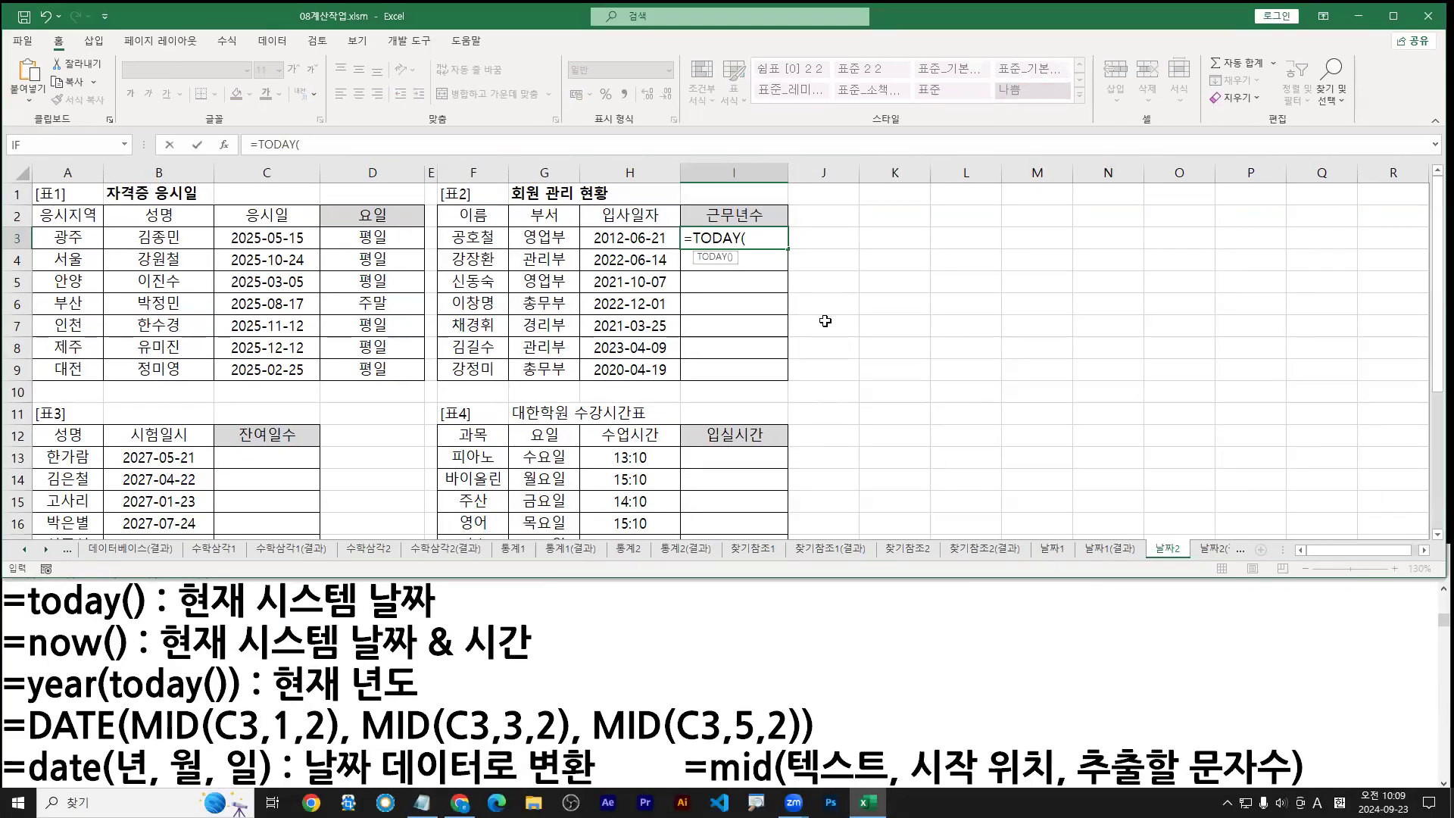
key(Return)
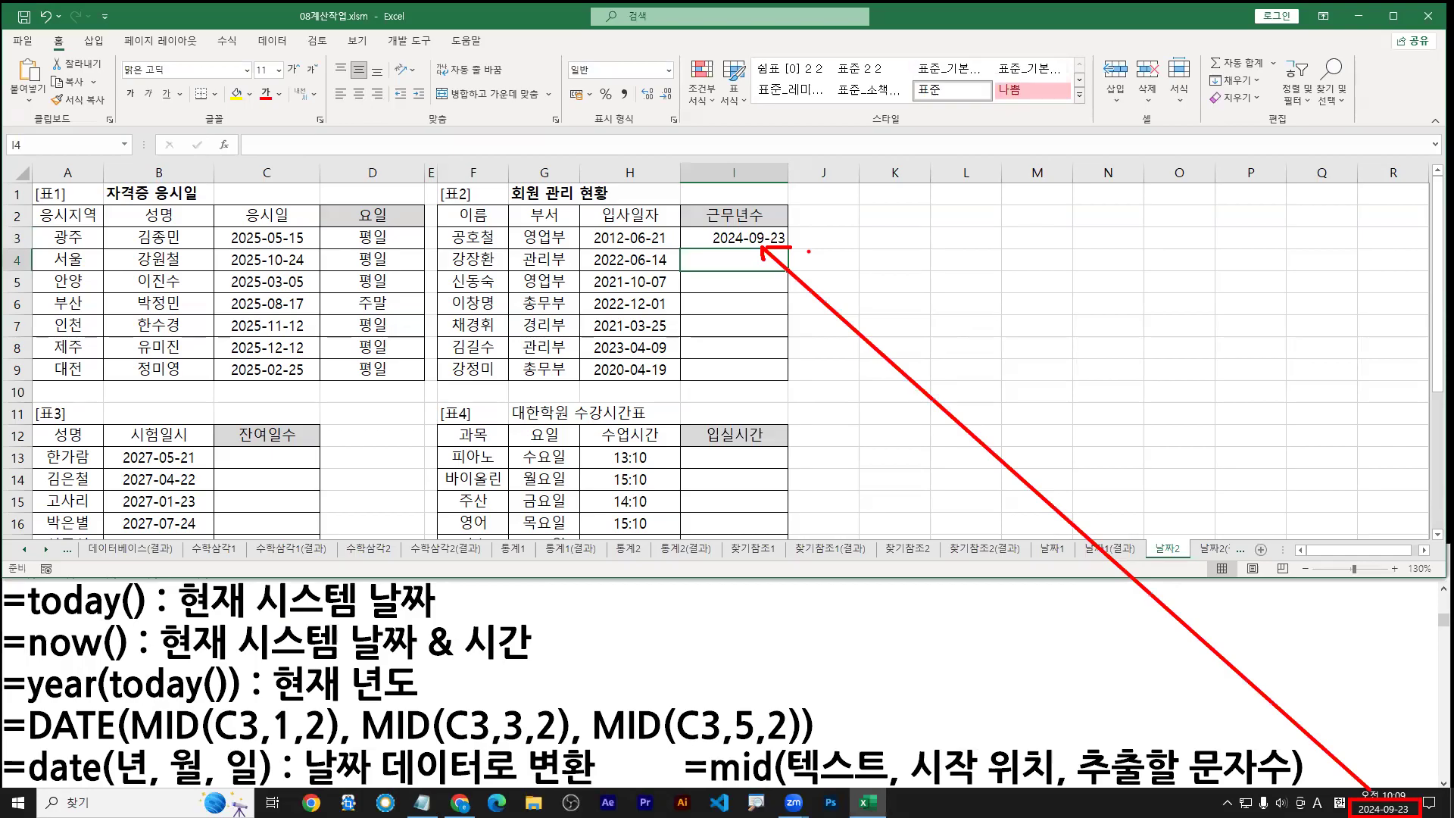
Step: Enter =NOW() in J3, beside the TODAY formula
click(818, 241)
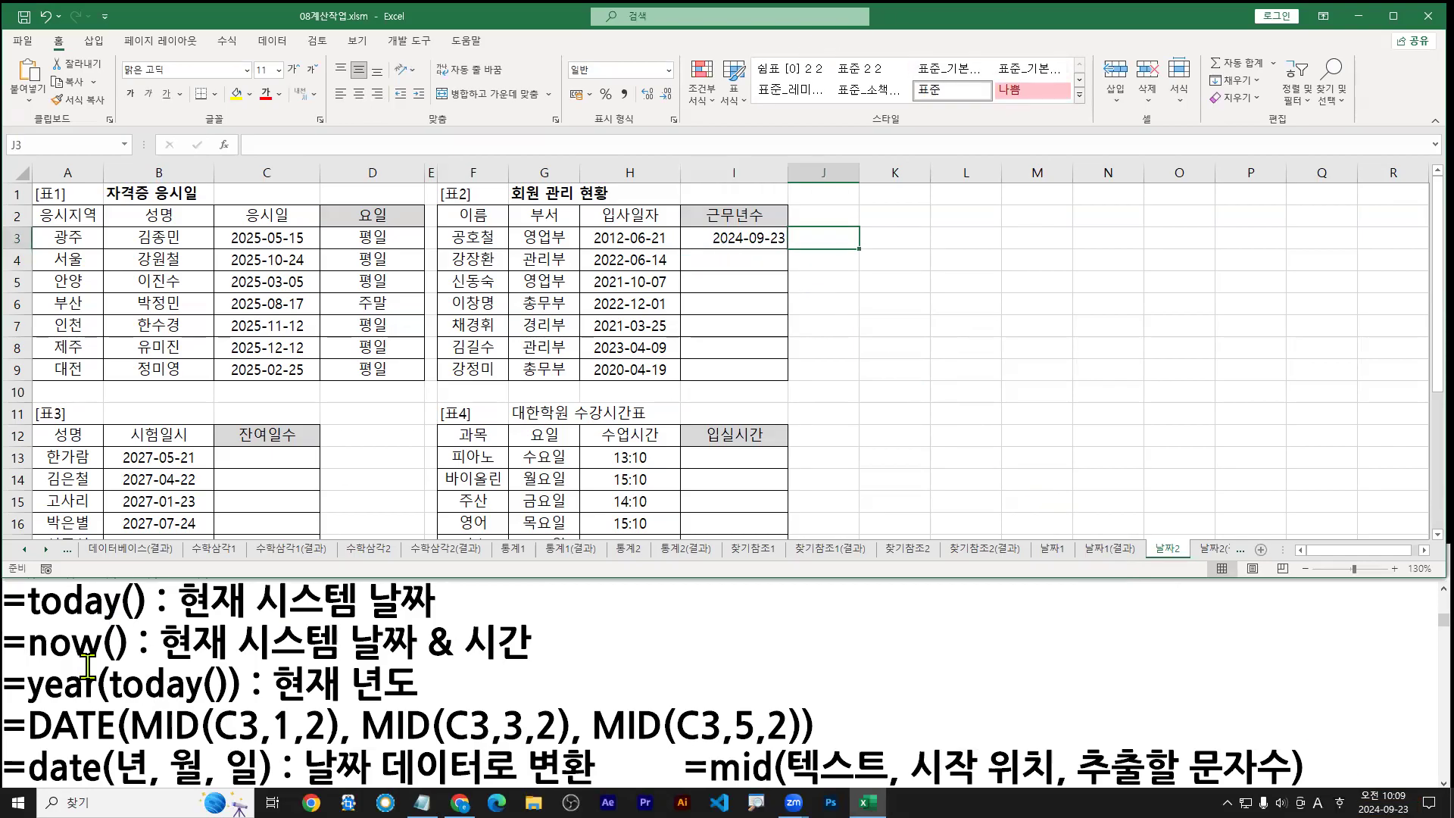
drag(4, 664, 135, 664)
drag(852, 216, 830, 232)
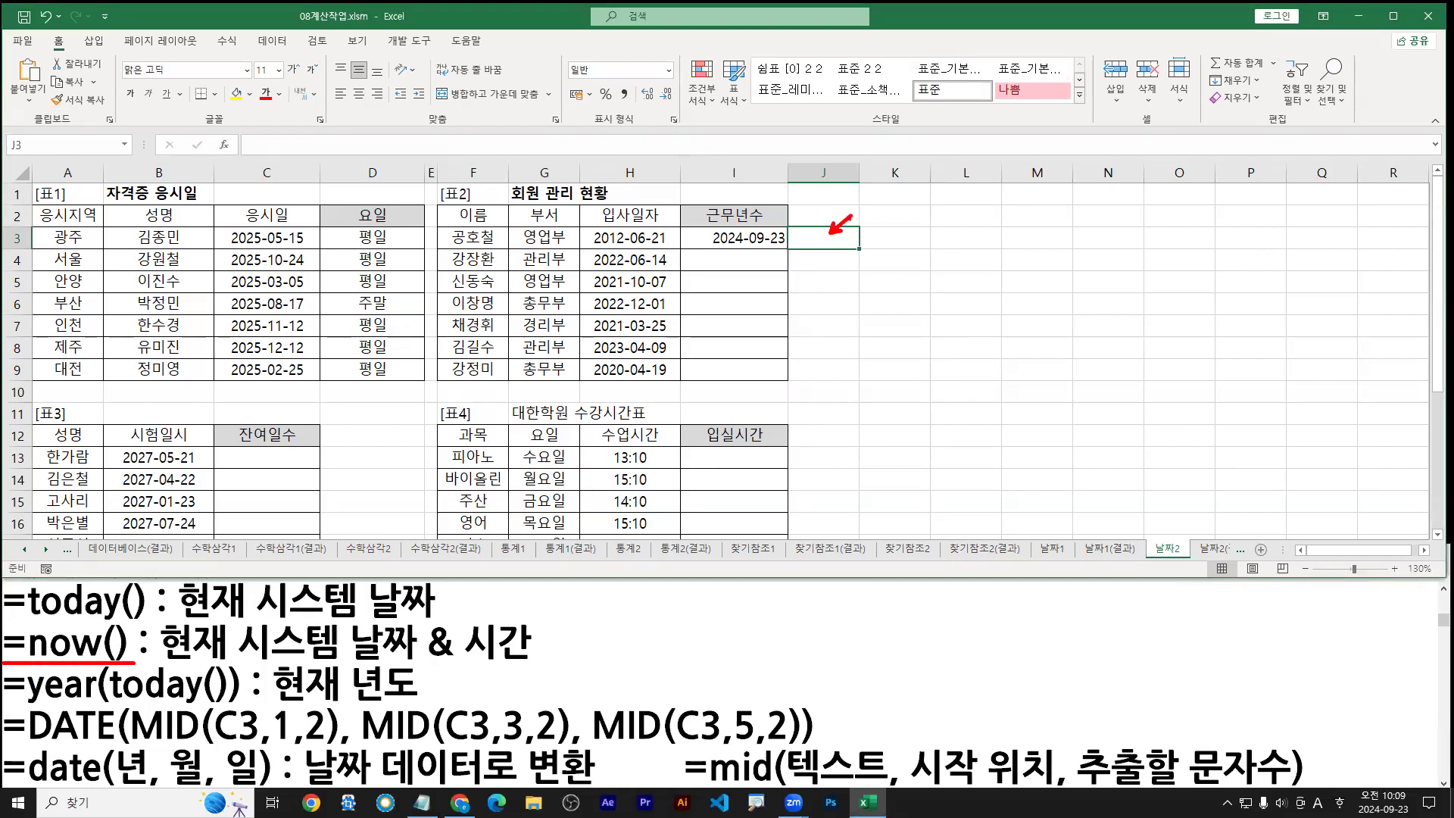
text(=)
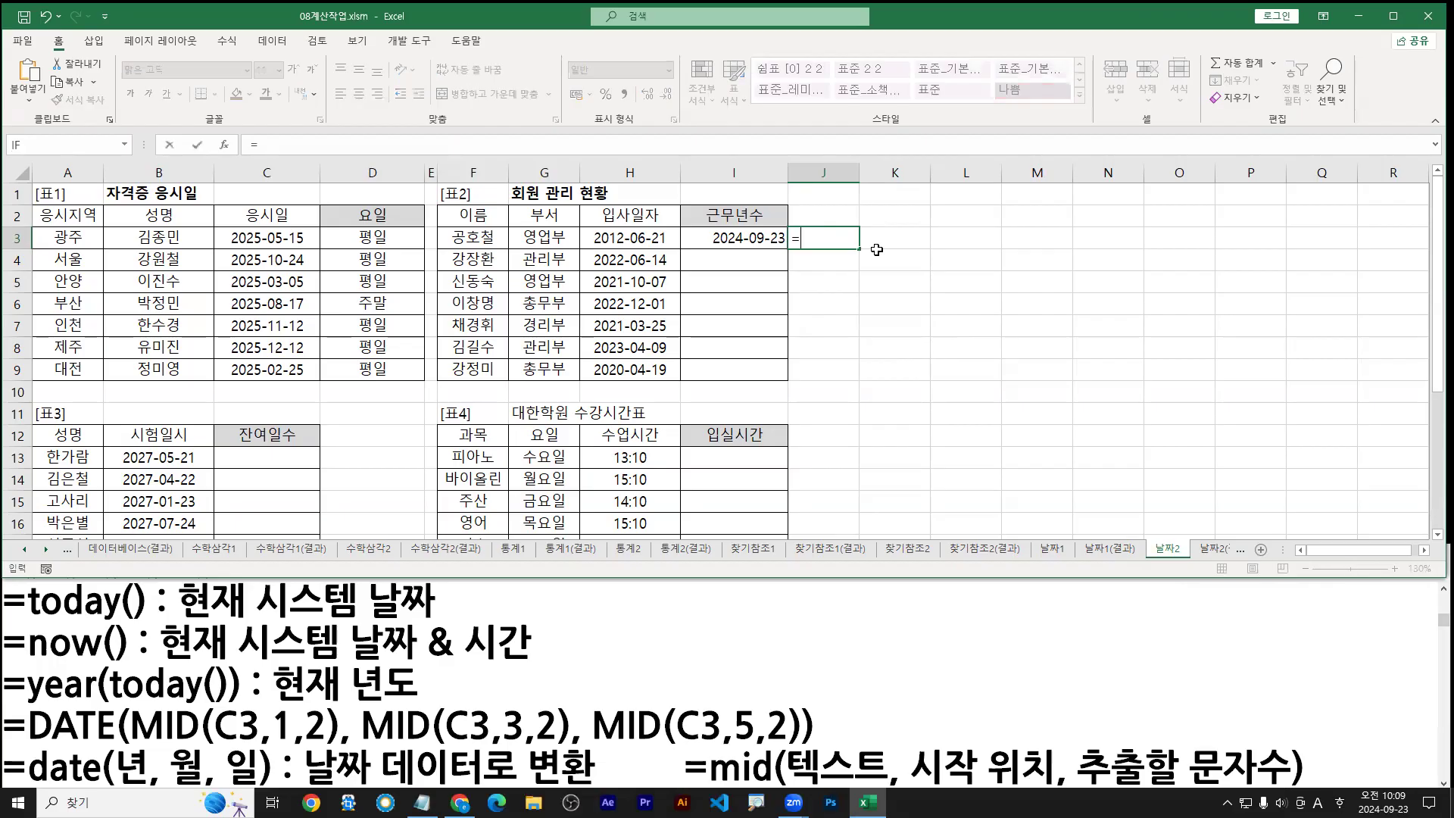
text(now)
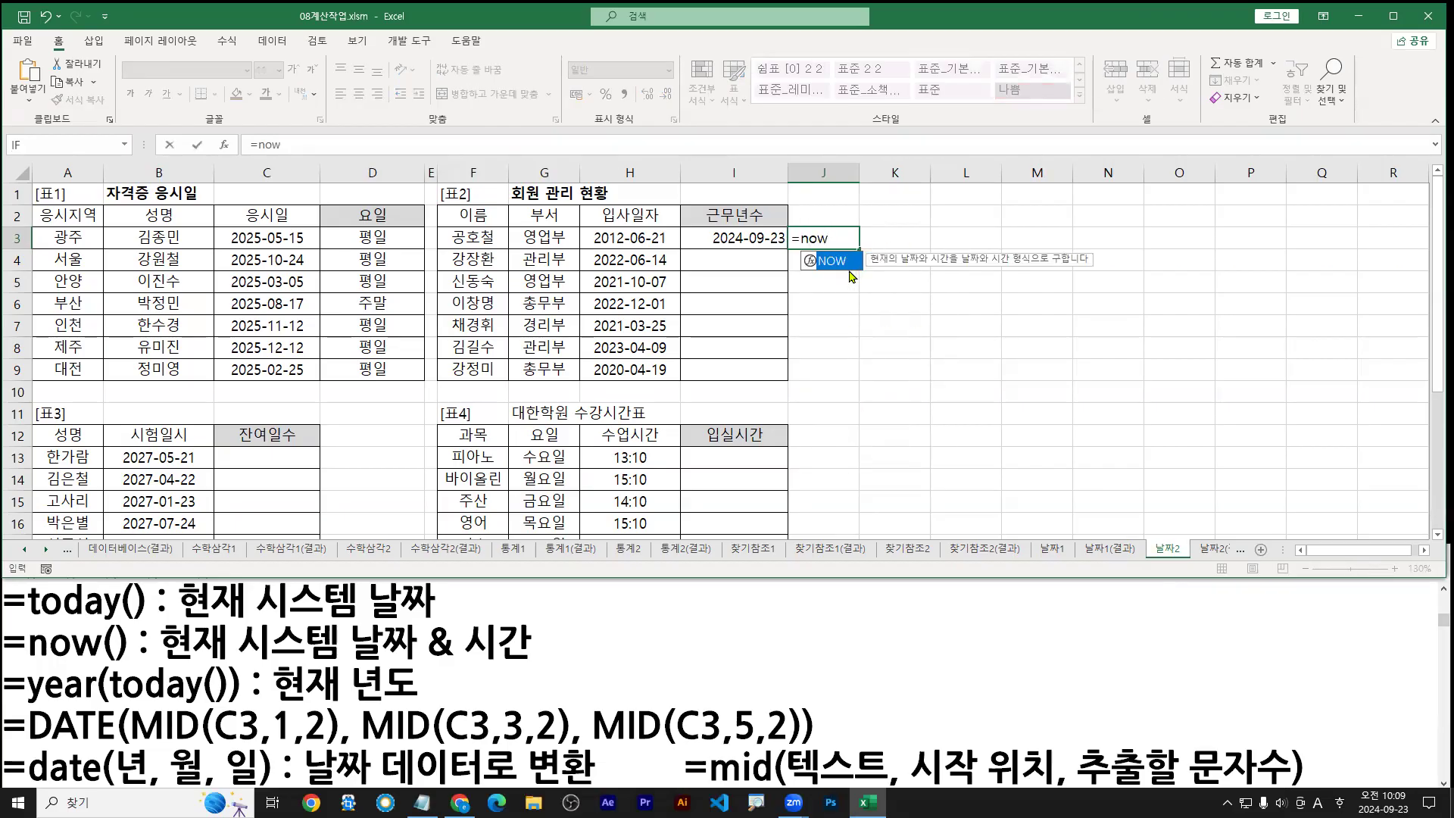
double_click(840, 262)
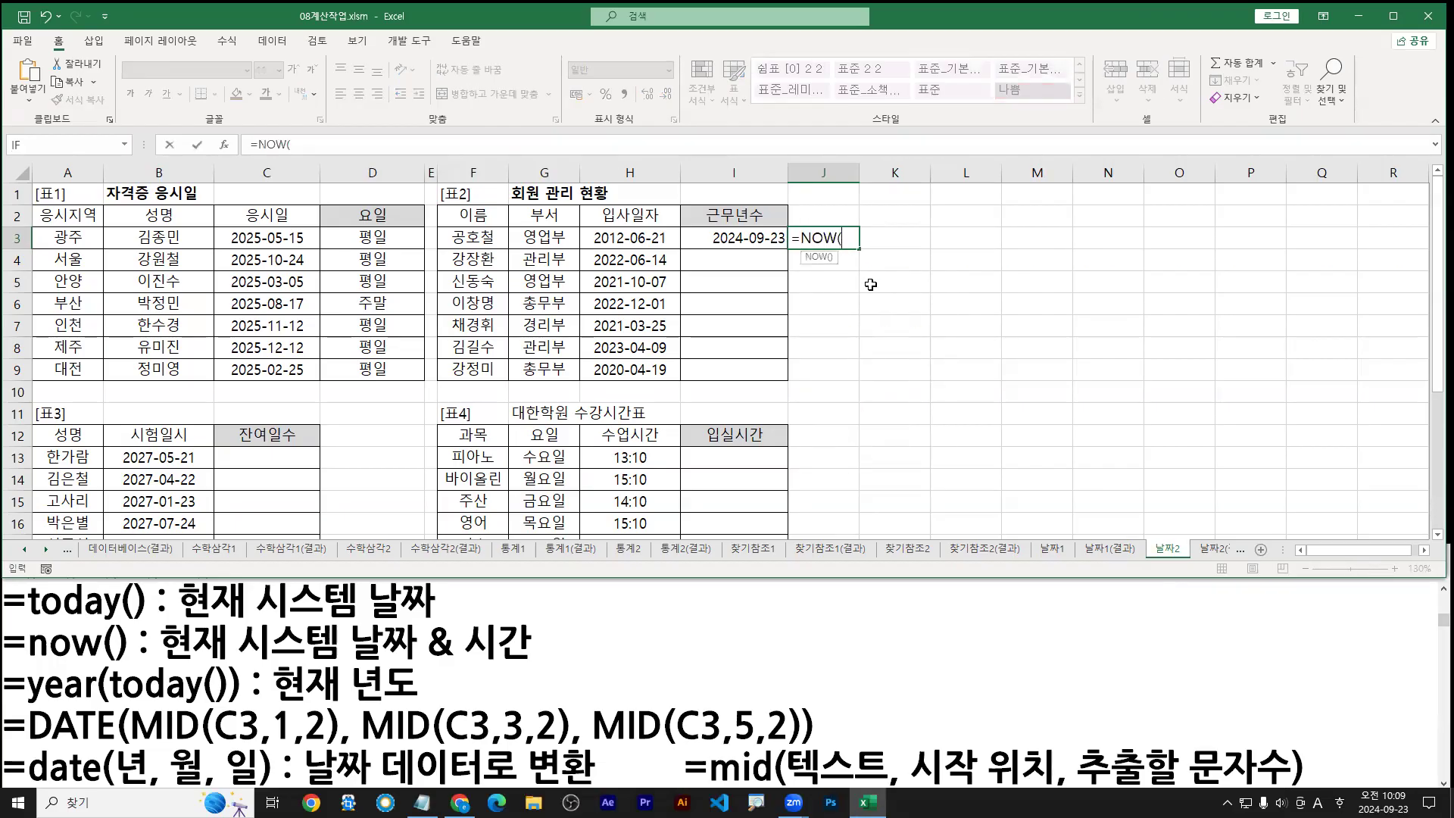
key(Return)
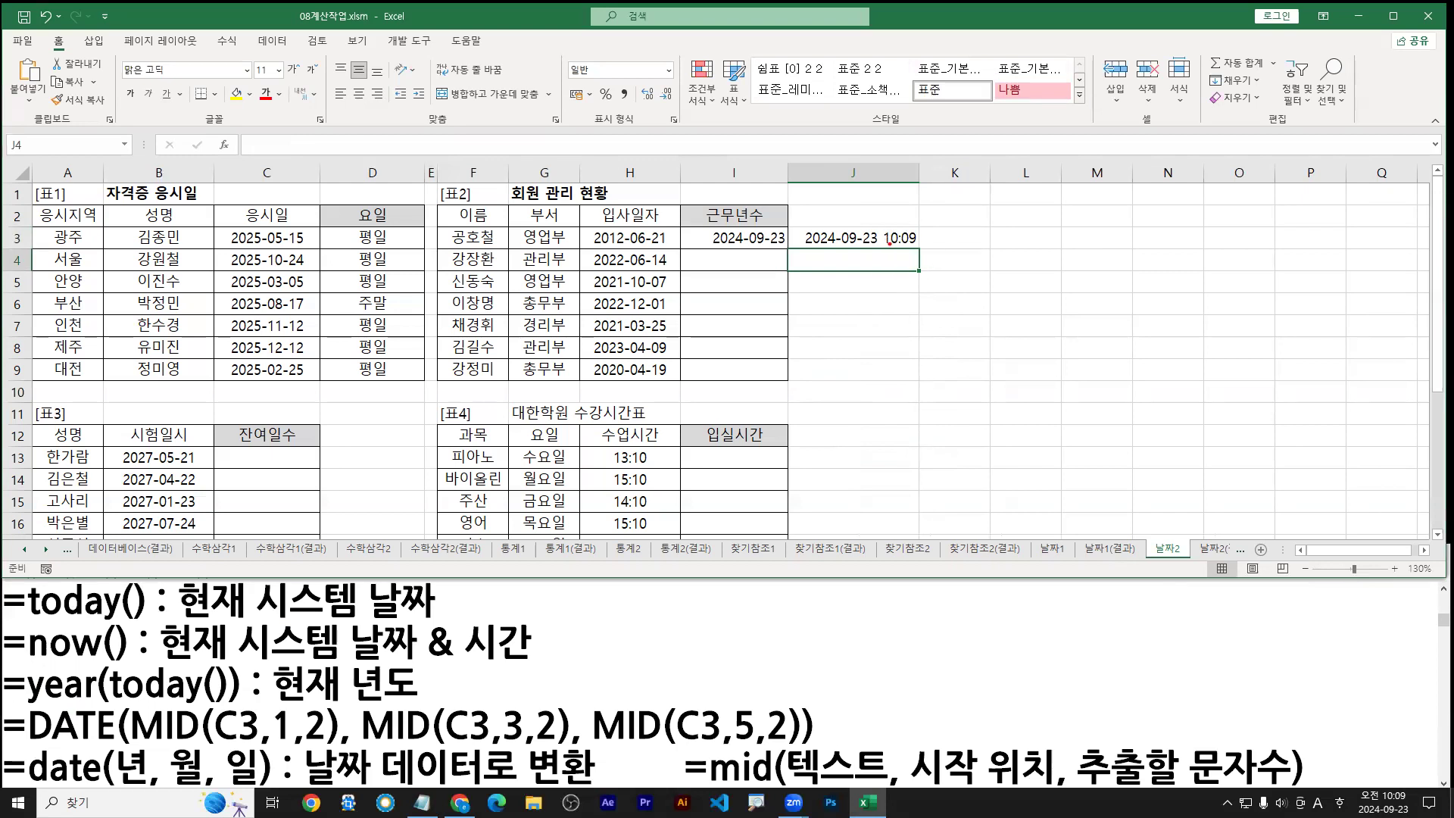
Step: Compare the date and time from the NOW formula in J3 with the TODAY formula in I3
drag(883, 248, 920, 248)
mouse_move(1381, 788)
mouse_down()
mouse_move(921, 311)
mouse_move(895, 241)
mouse_up()
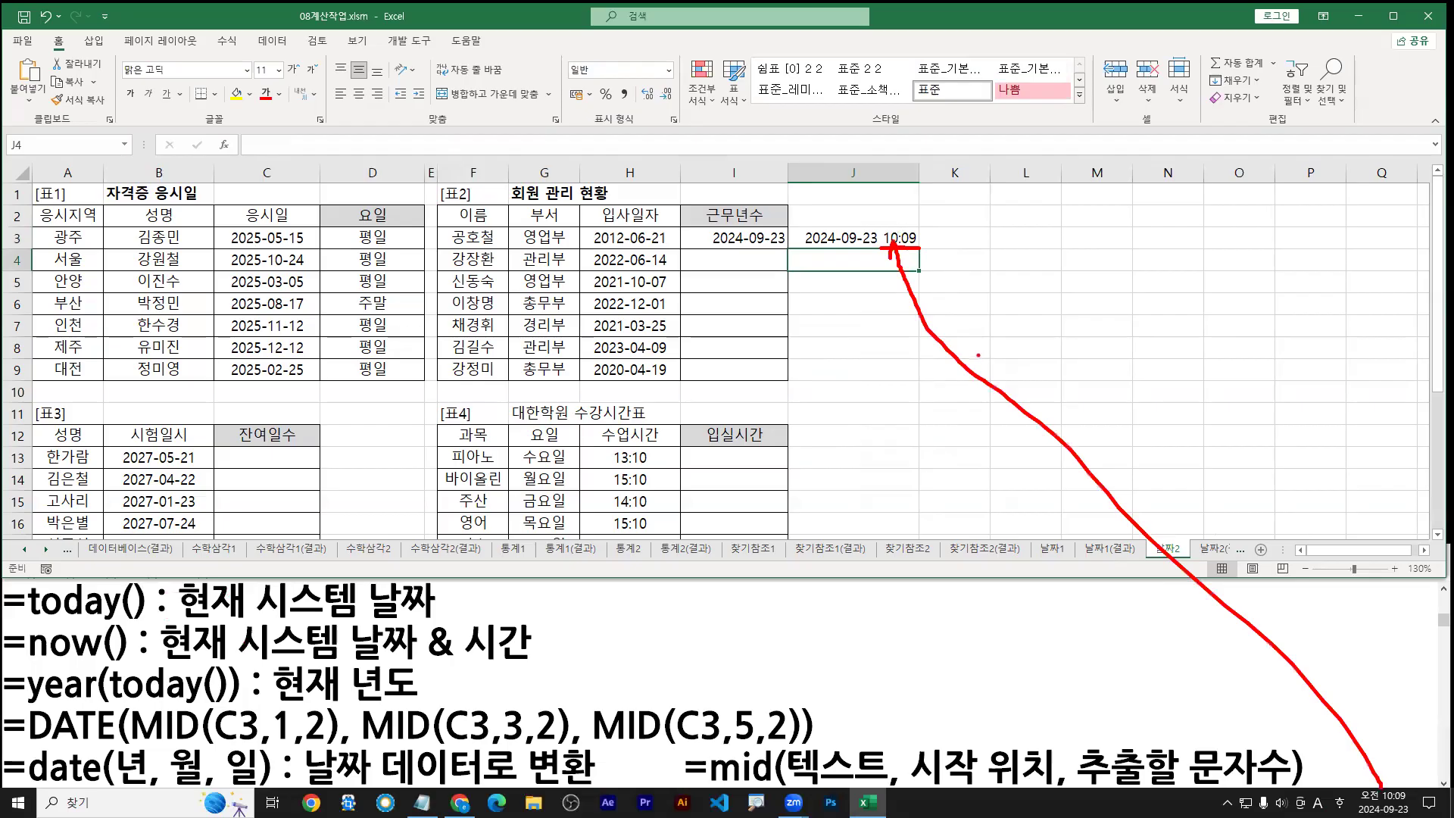
key(Escape)
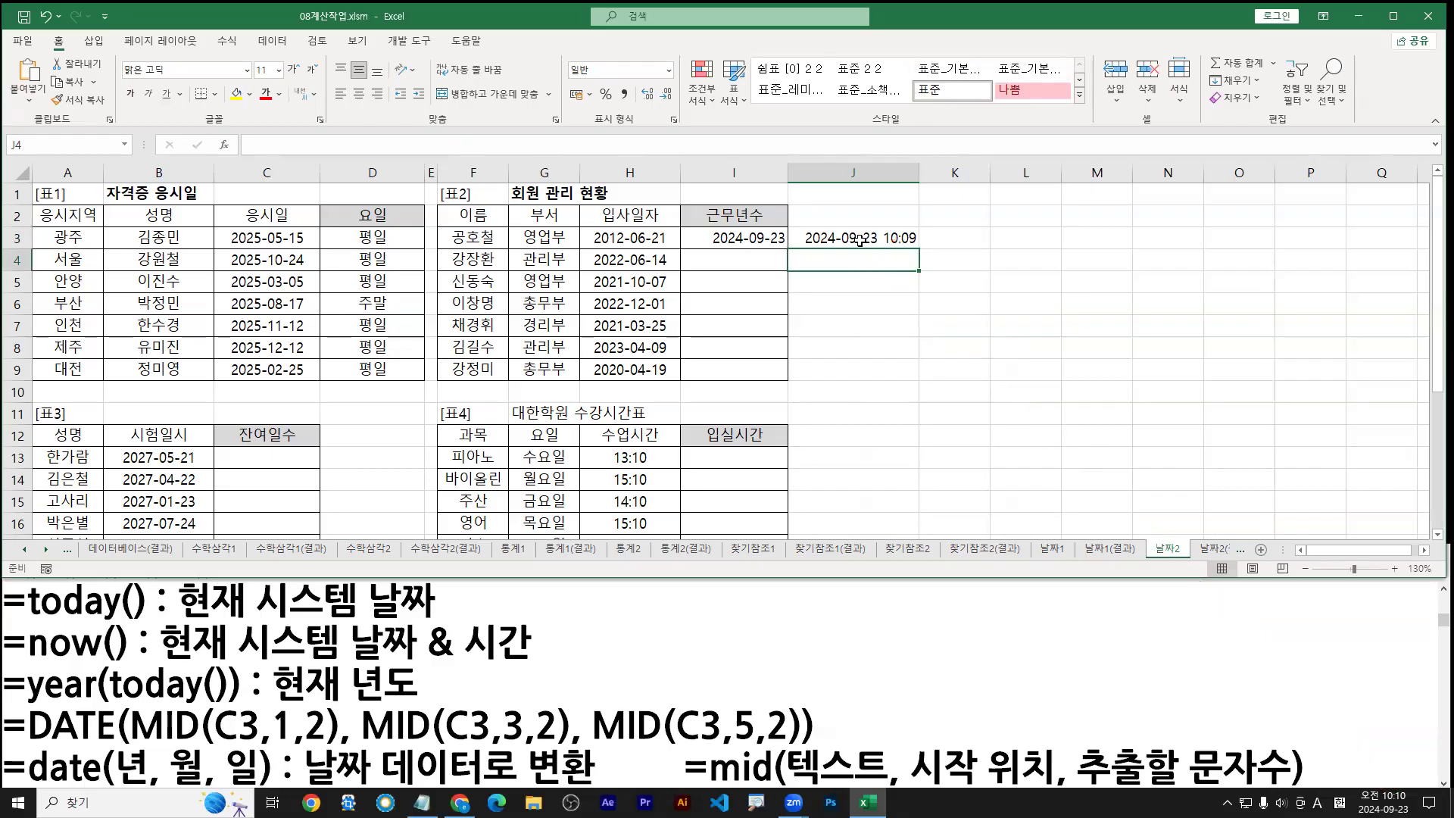
double_click(858, 240)
key(Escape)
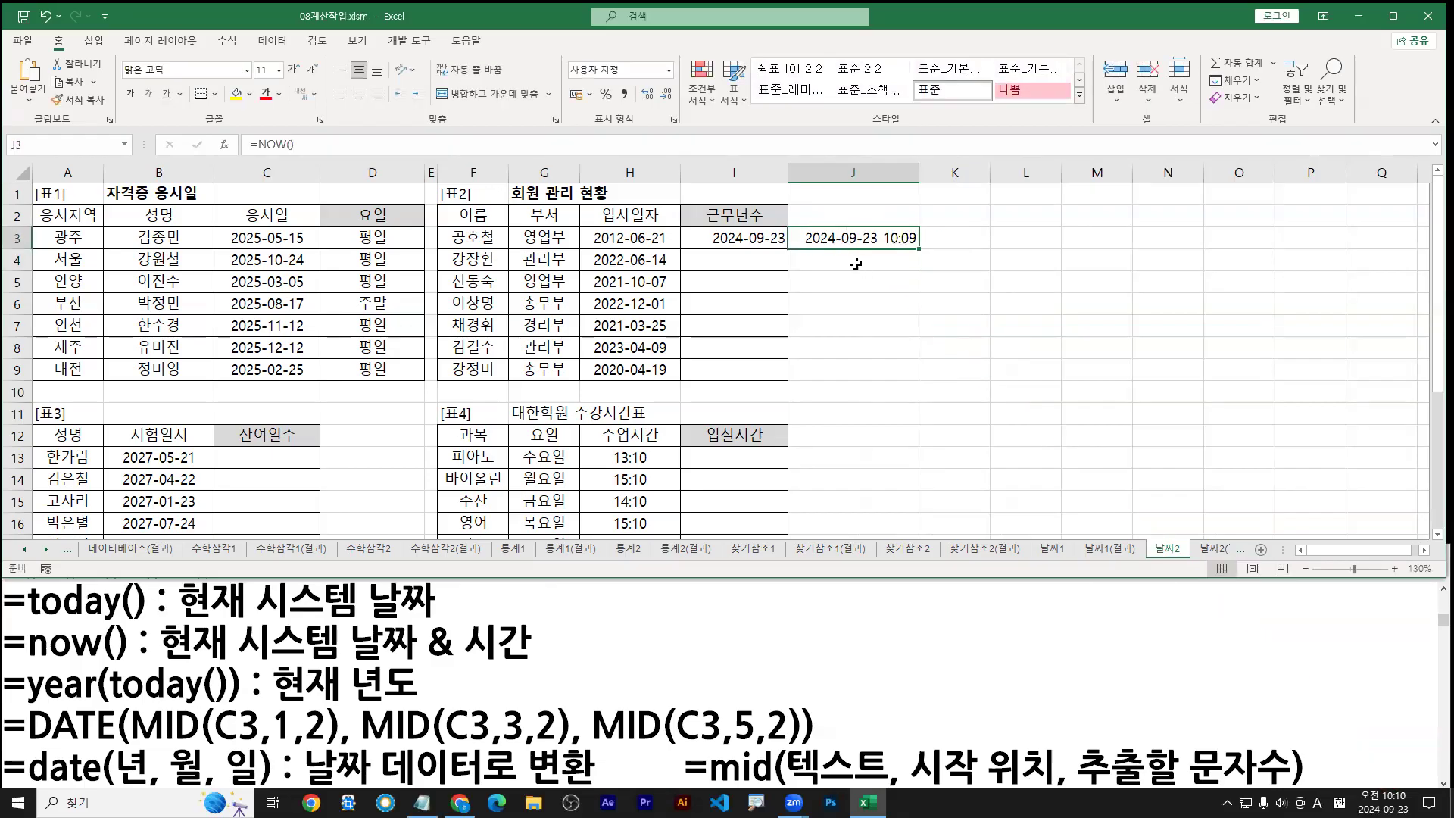
click(774, 244)
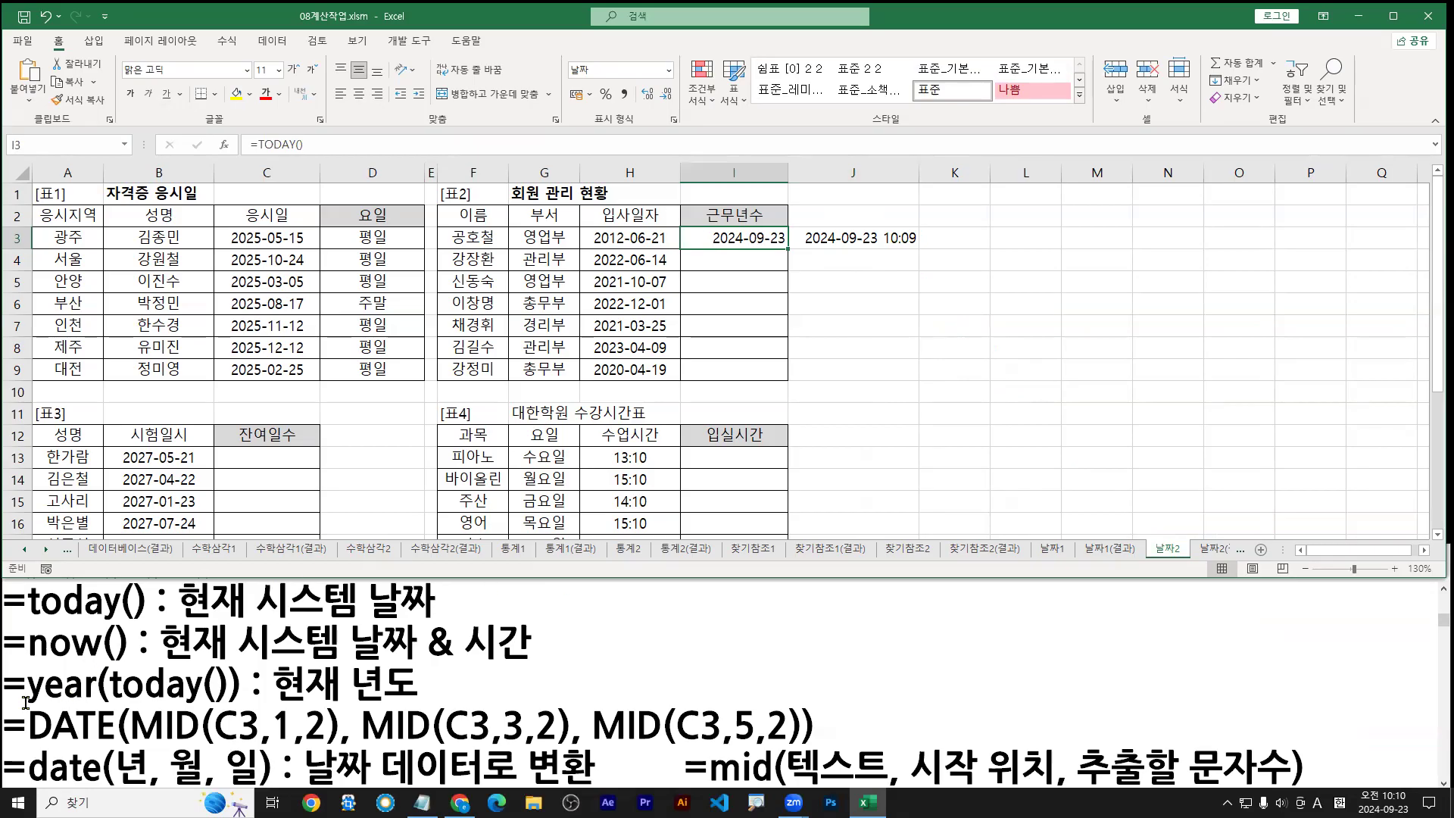
drag(2, 706, 250, 706)
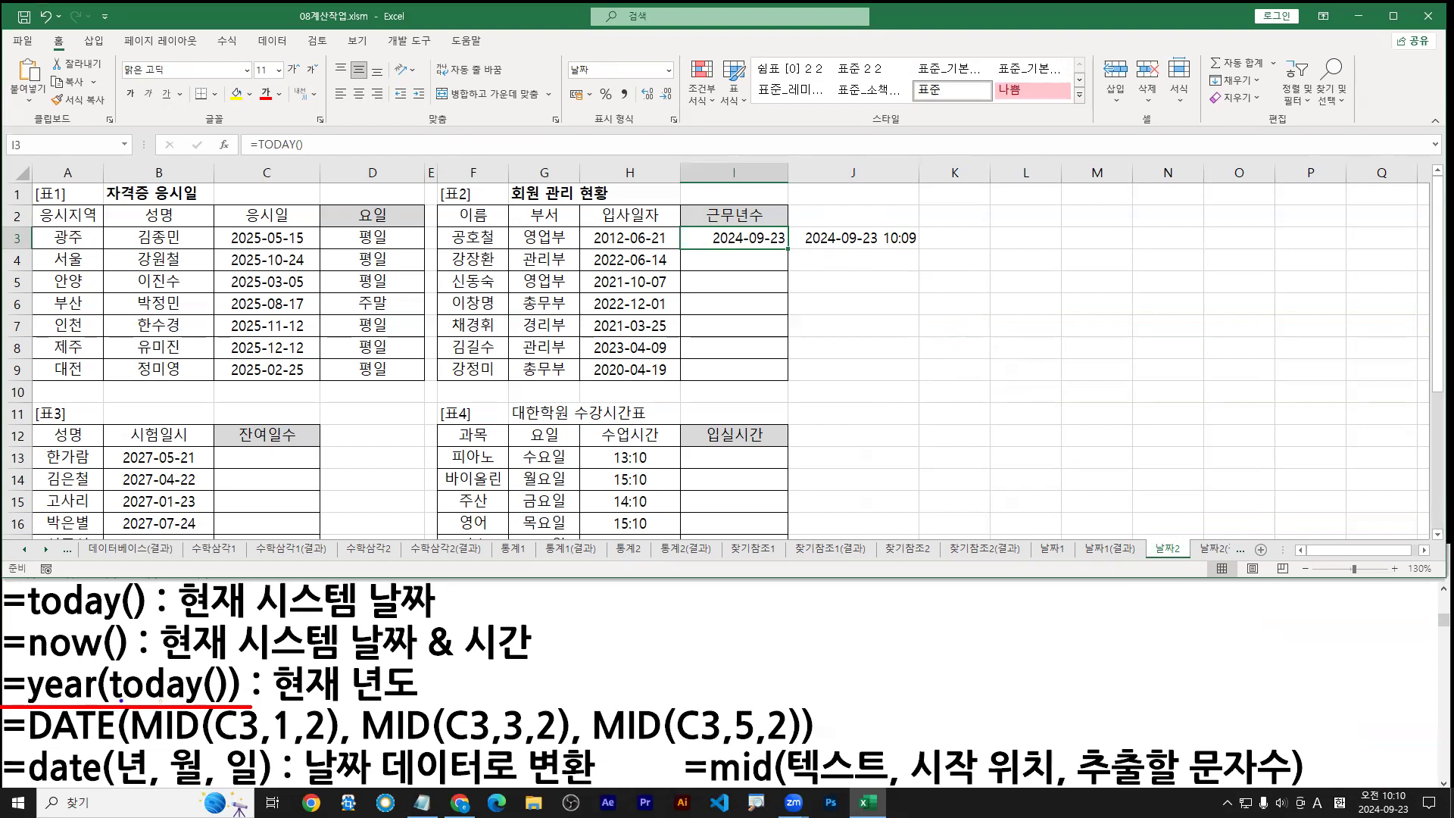
drag(122, 705, 223, 702)
drag(119, 703, 1347, 809)
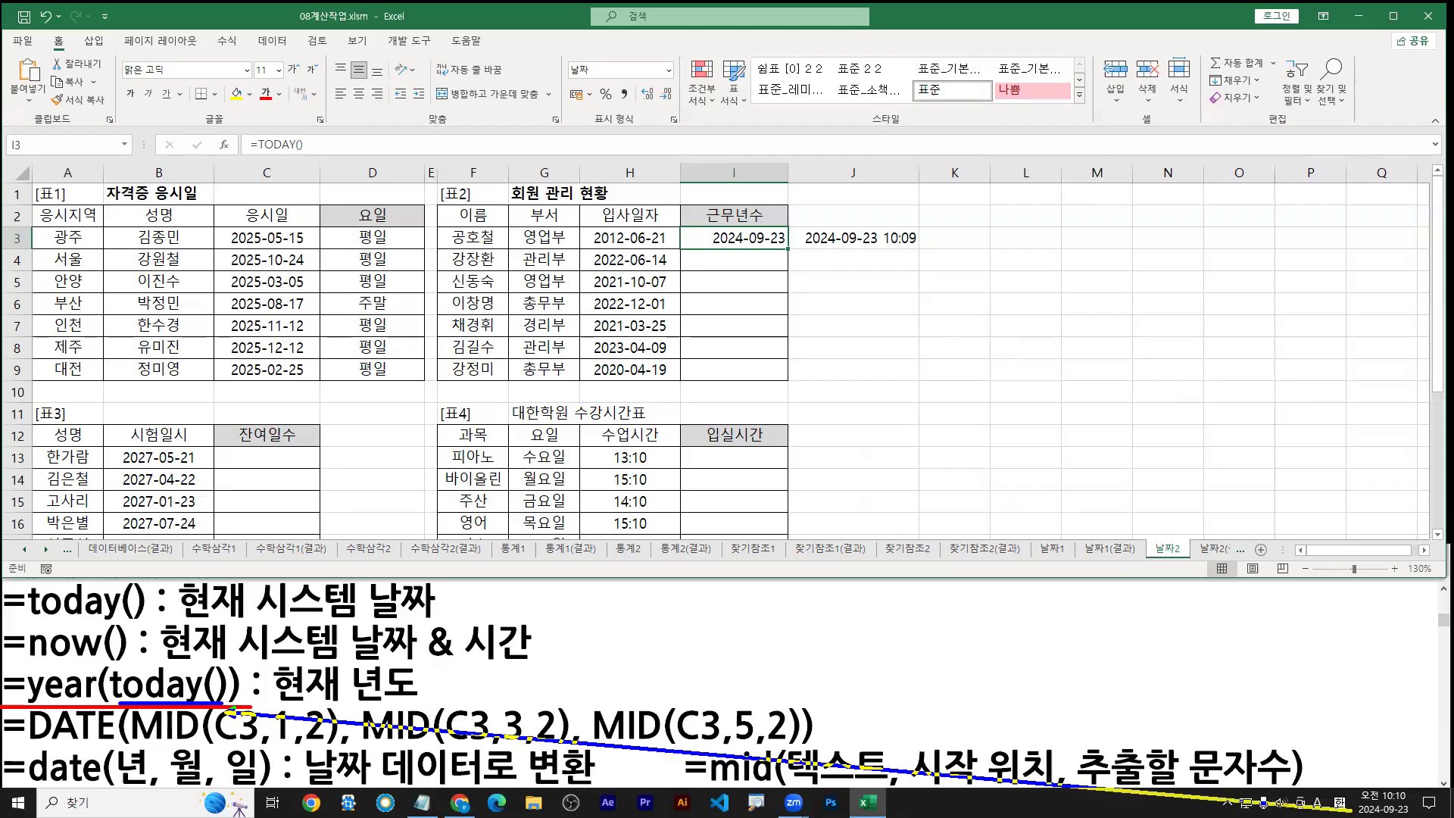
drag(1355, 809, 1352, 712)
key(e)
drag(3, 708, 425, 707)
mouse_move(127, 707)
mouse_down()
mouse_move(1023, 759)
mouse_move(1397, 804)
mouse_up()
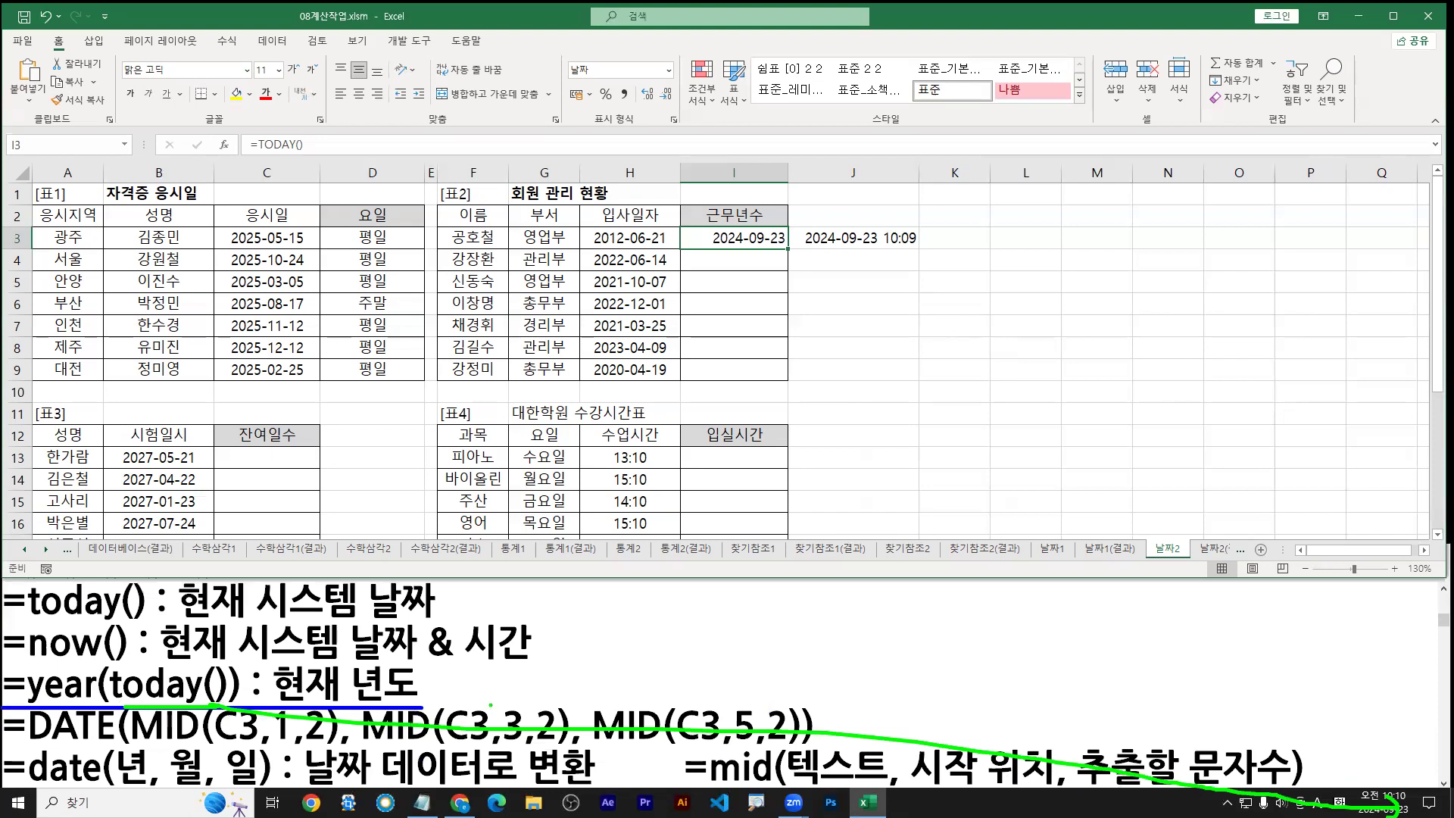
key(Escape)
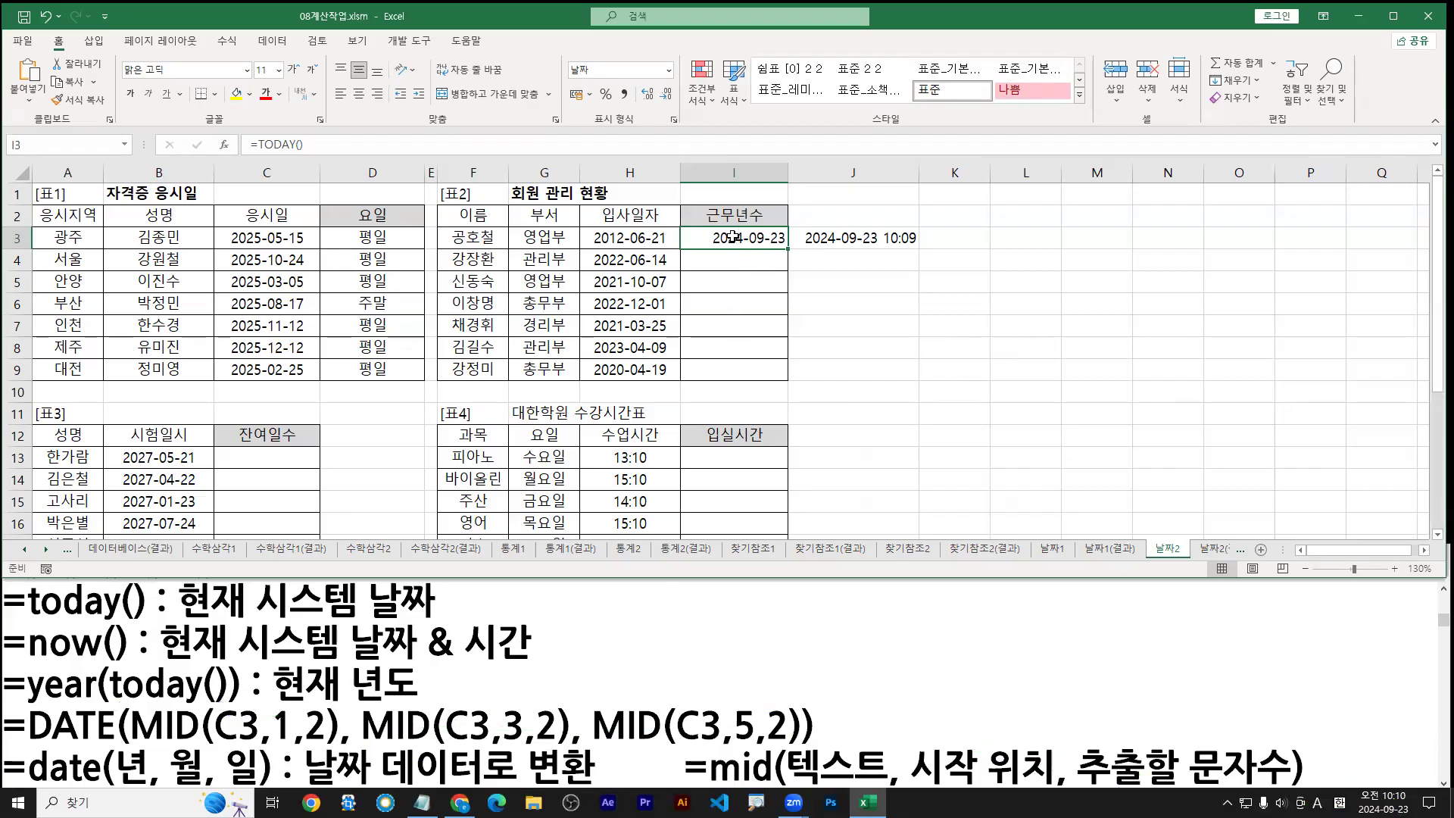
Step: Replace the formula in I3 with =YEAR(TODAY()) and clear the NOW formula from J3
key(Delete)
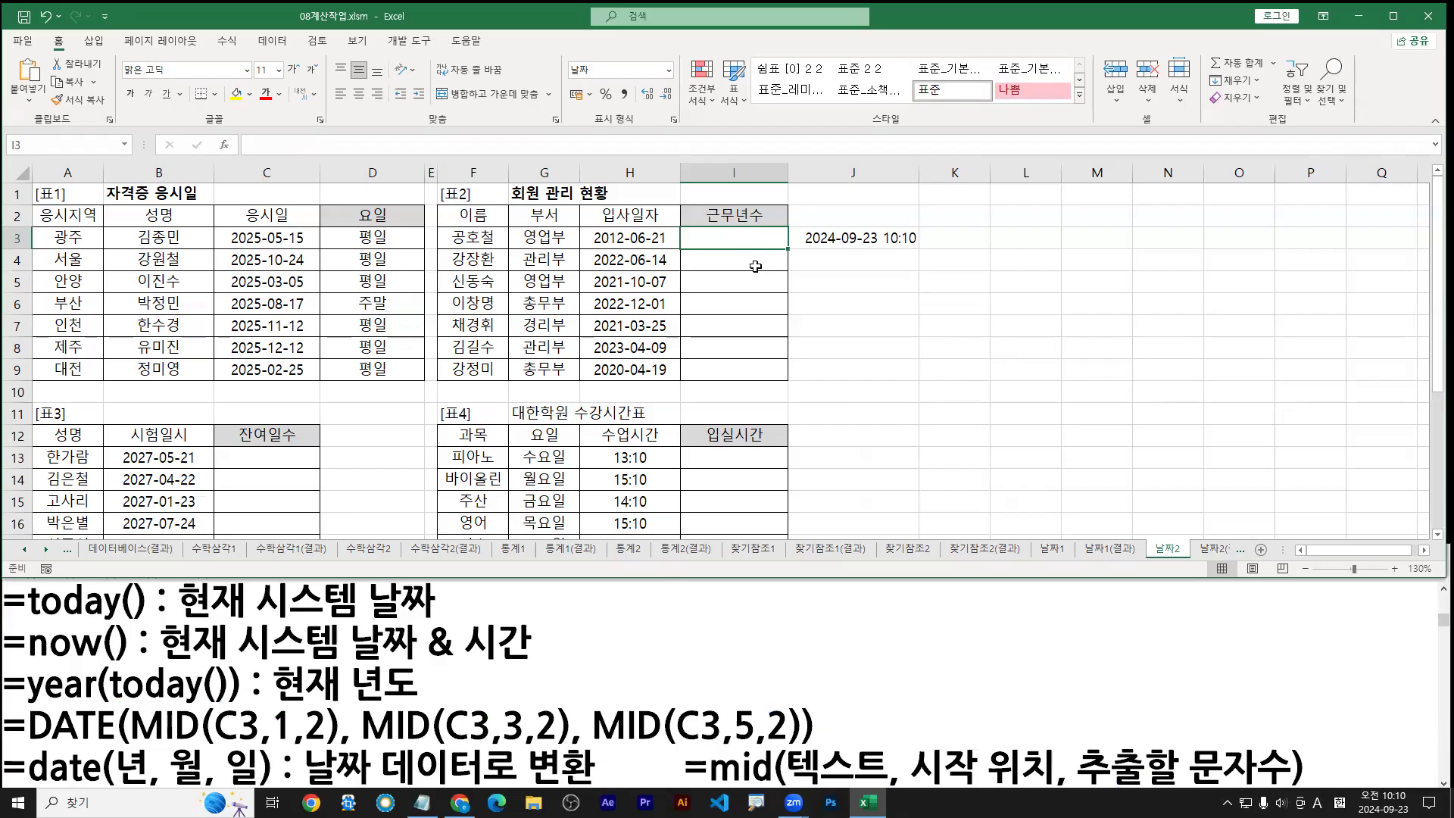
text(=)
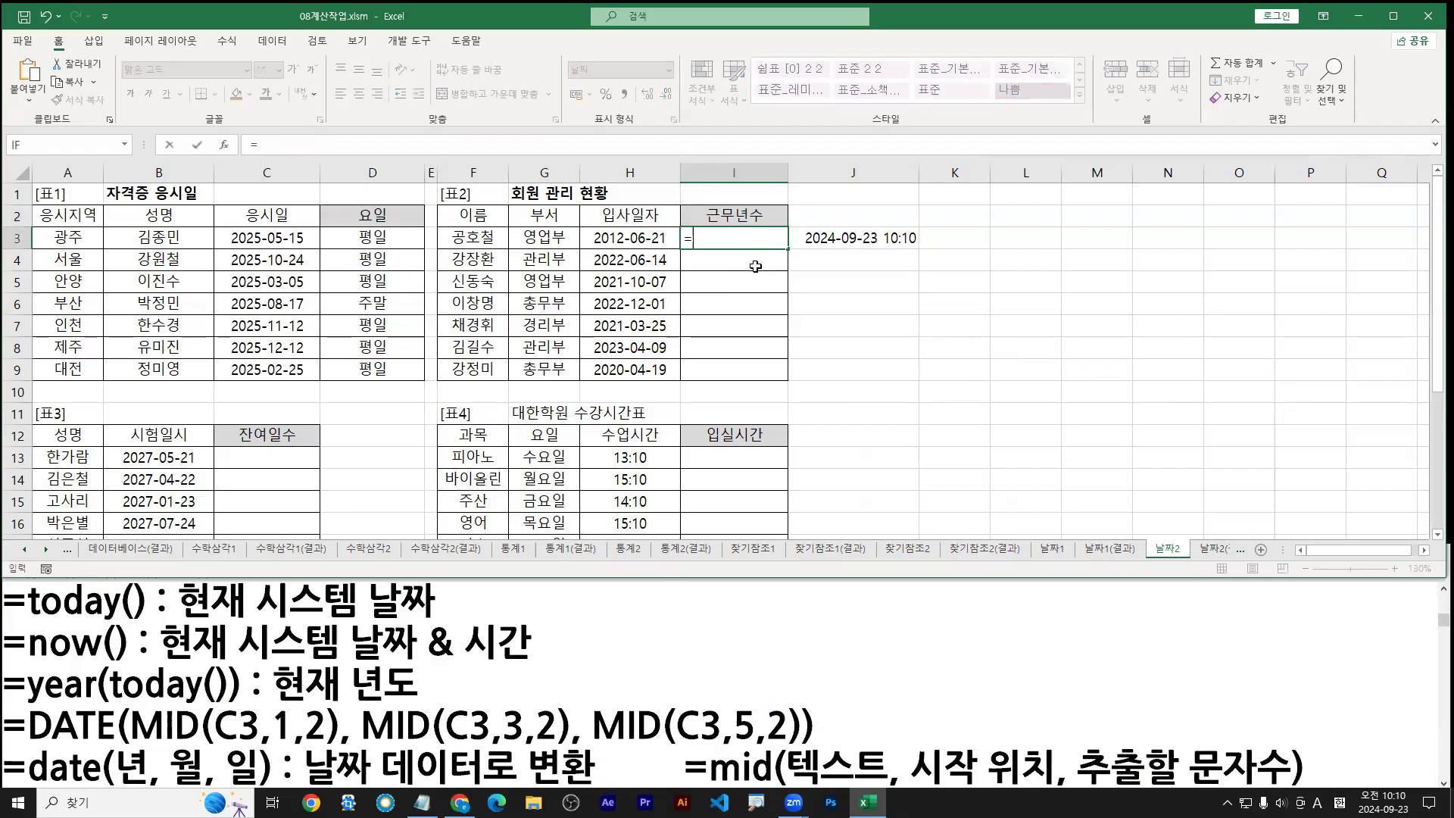
text(ye)
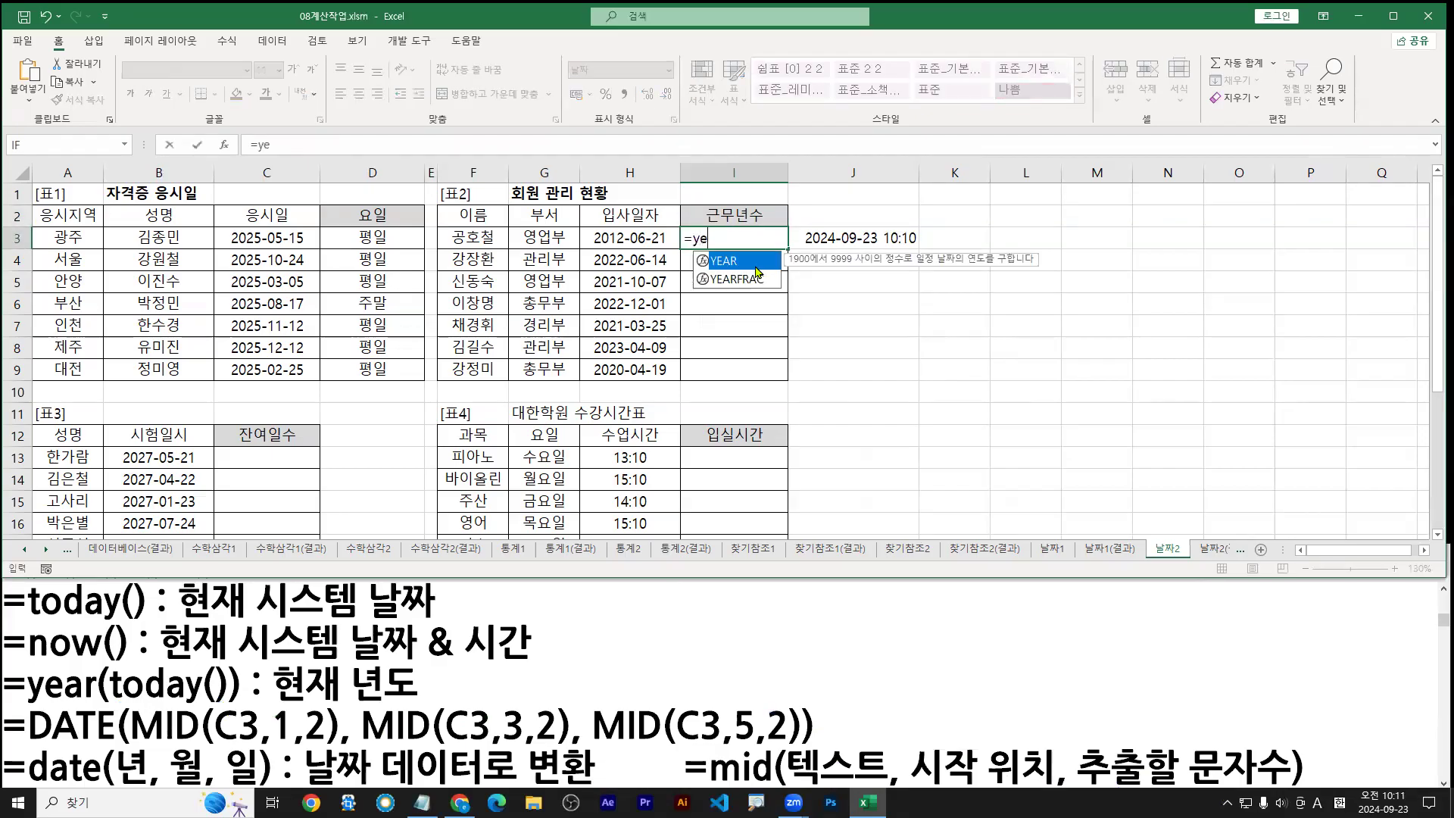
double_click(731, 269)
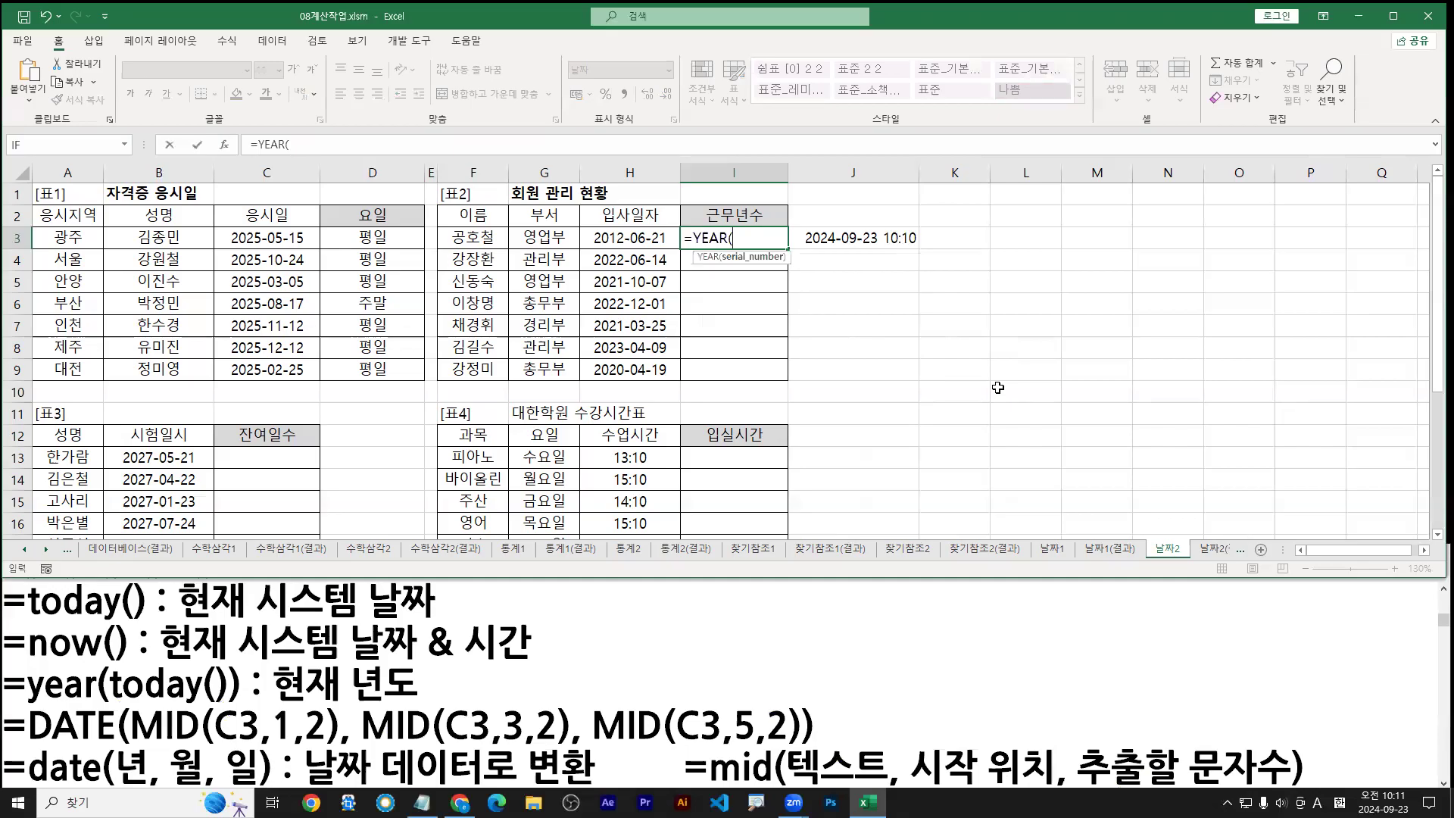
text(today)
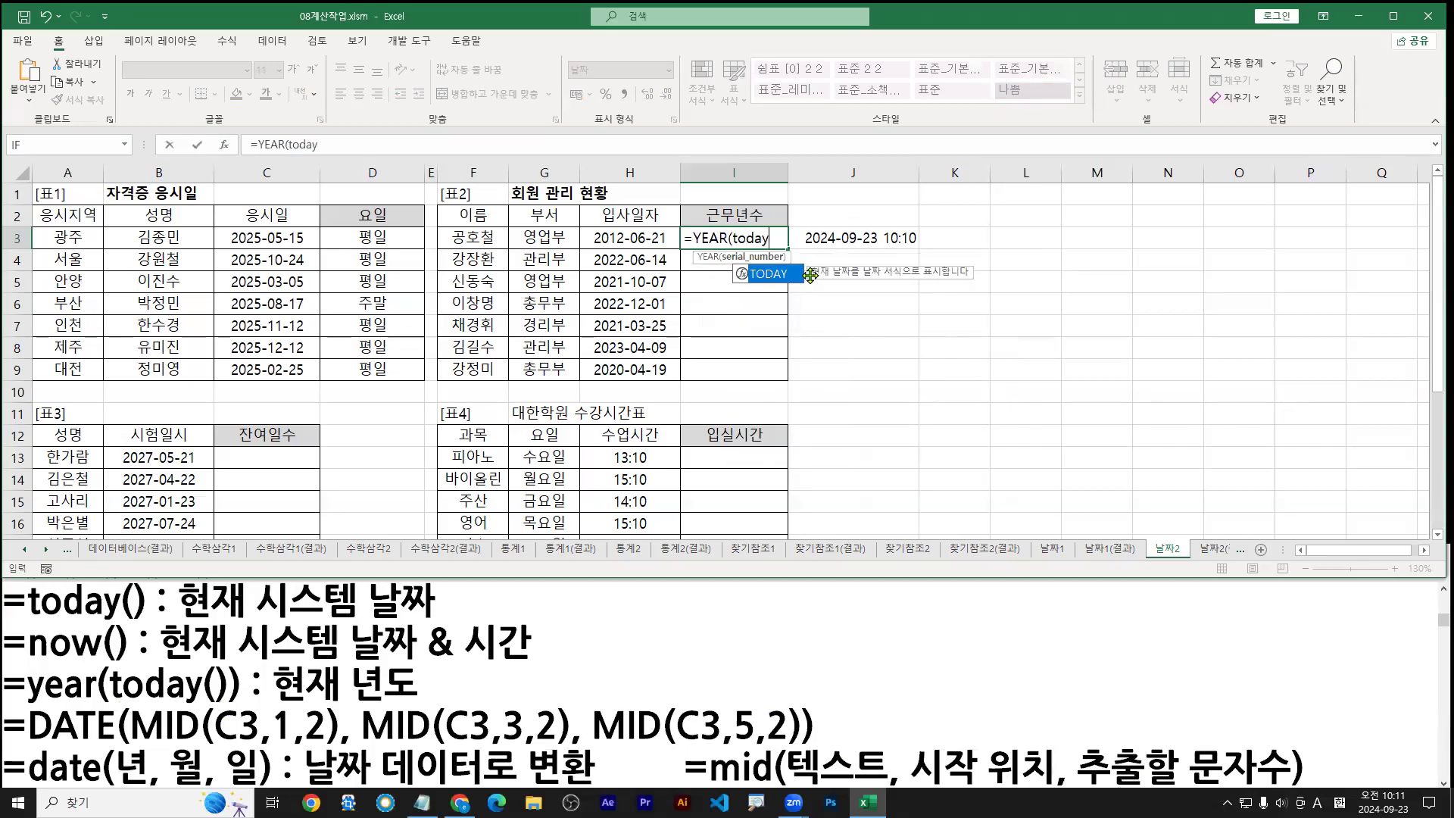
key(Tab)
text())
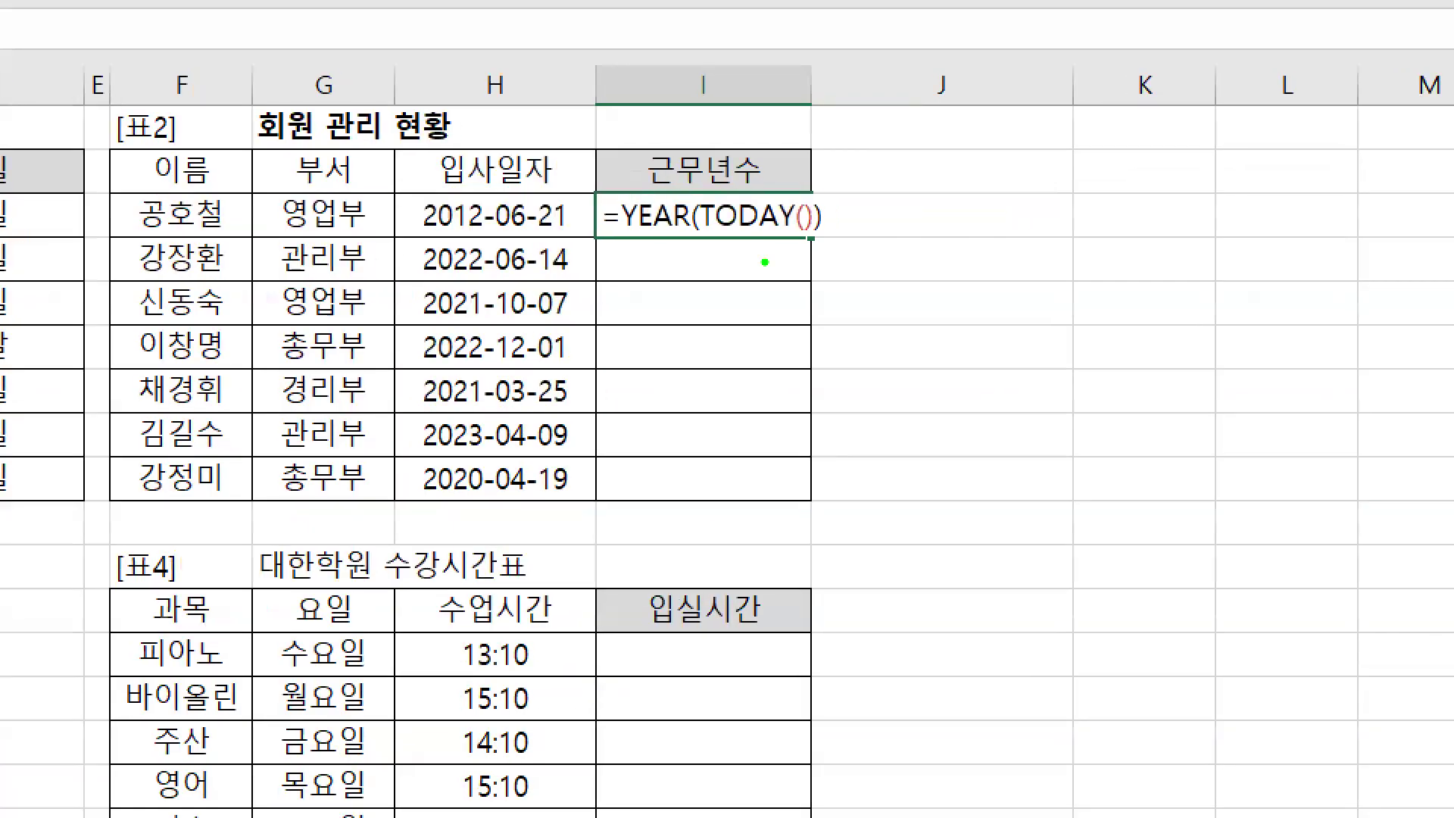
drag(680, 249, 812, 249)
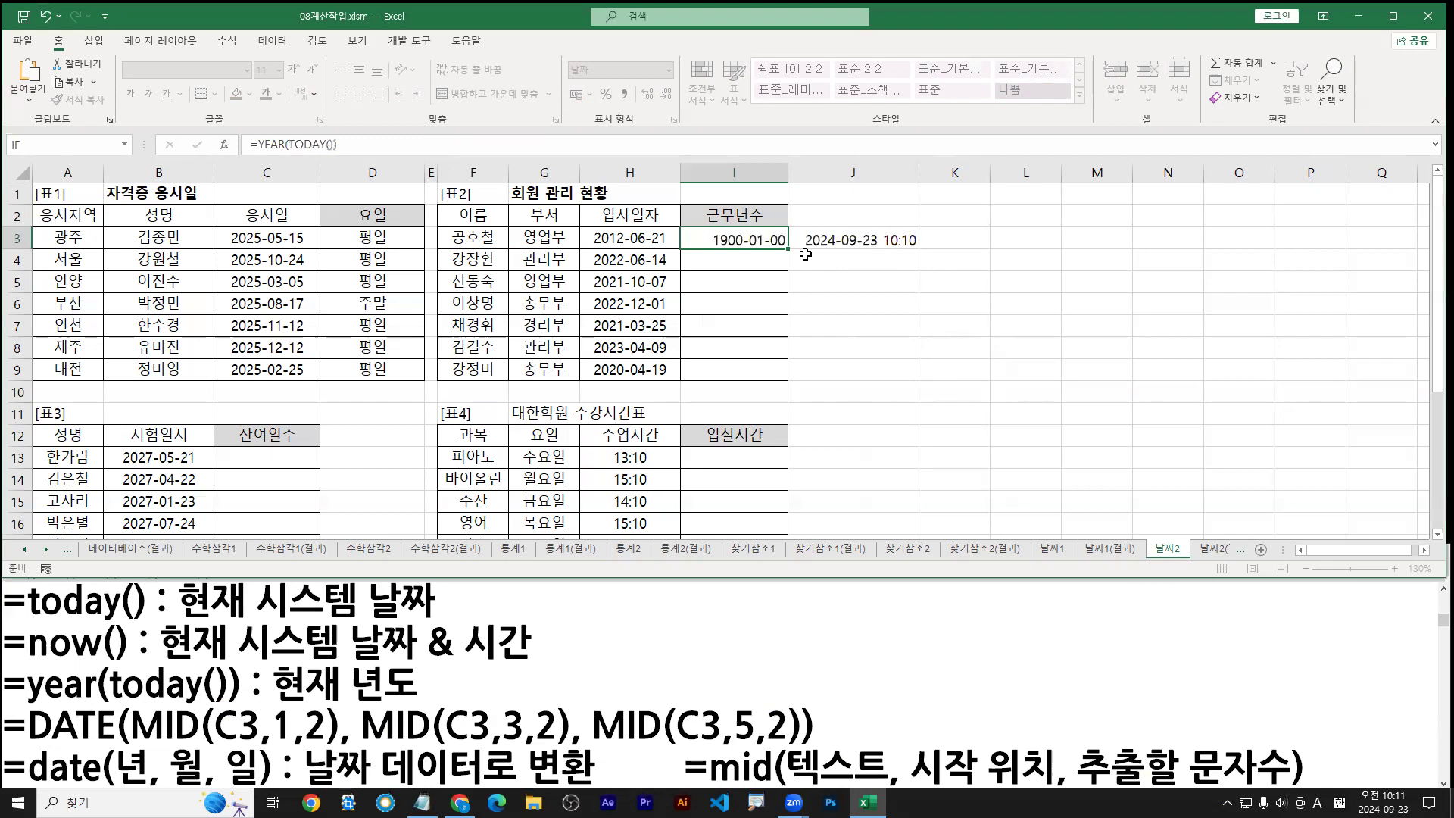
click(812, 234)
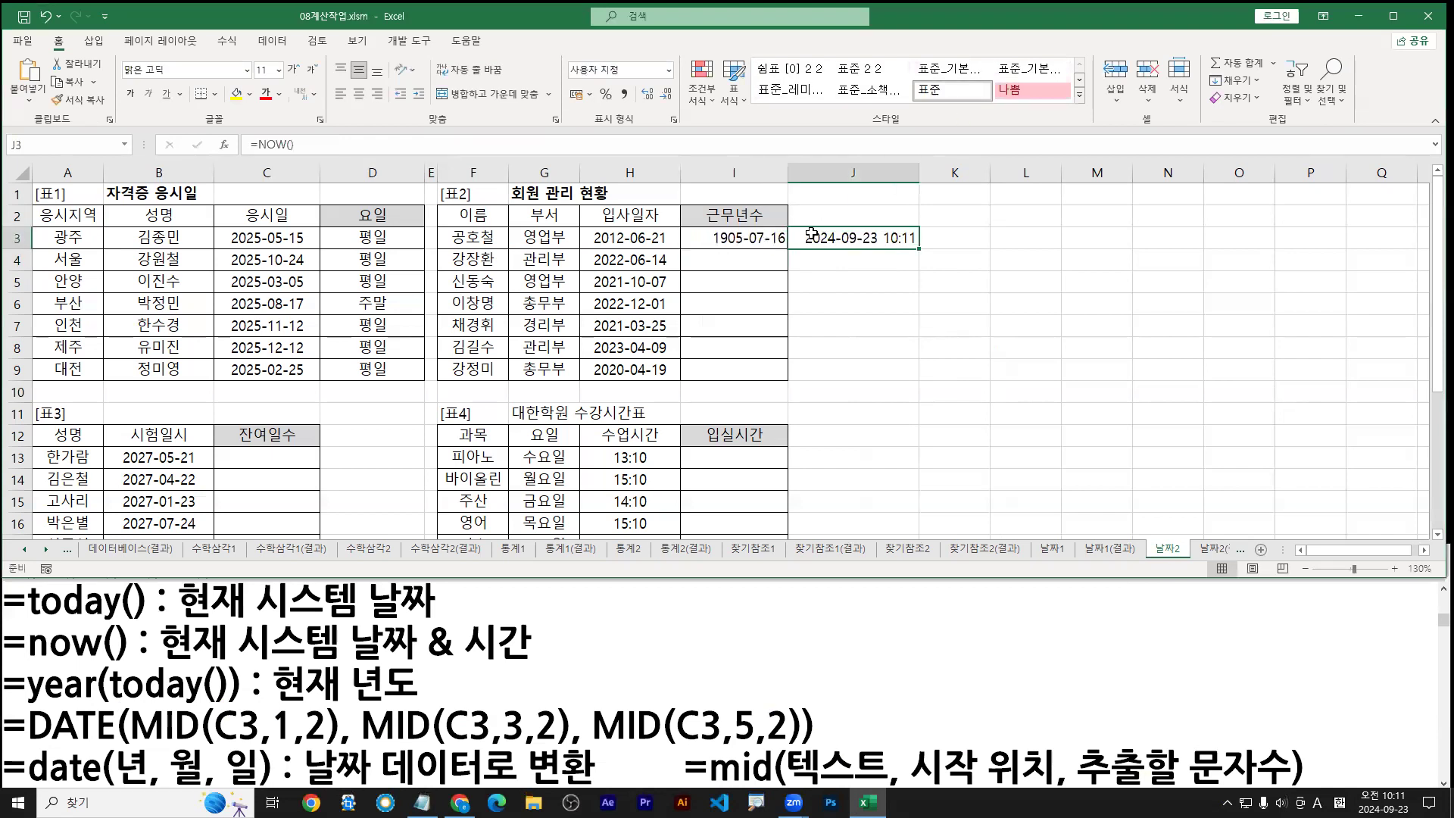
click(755, 237)
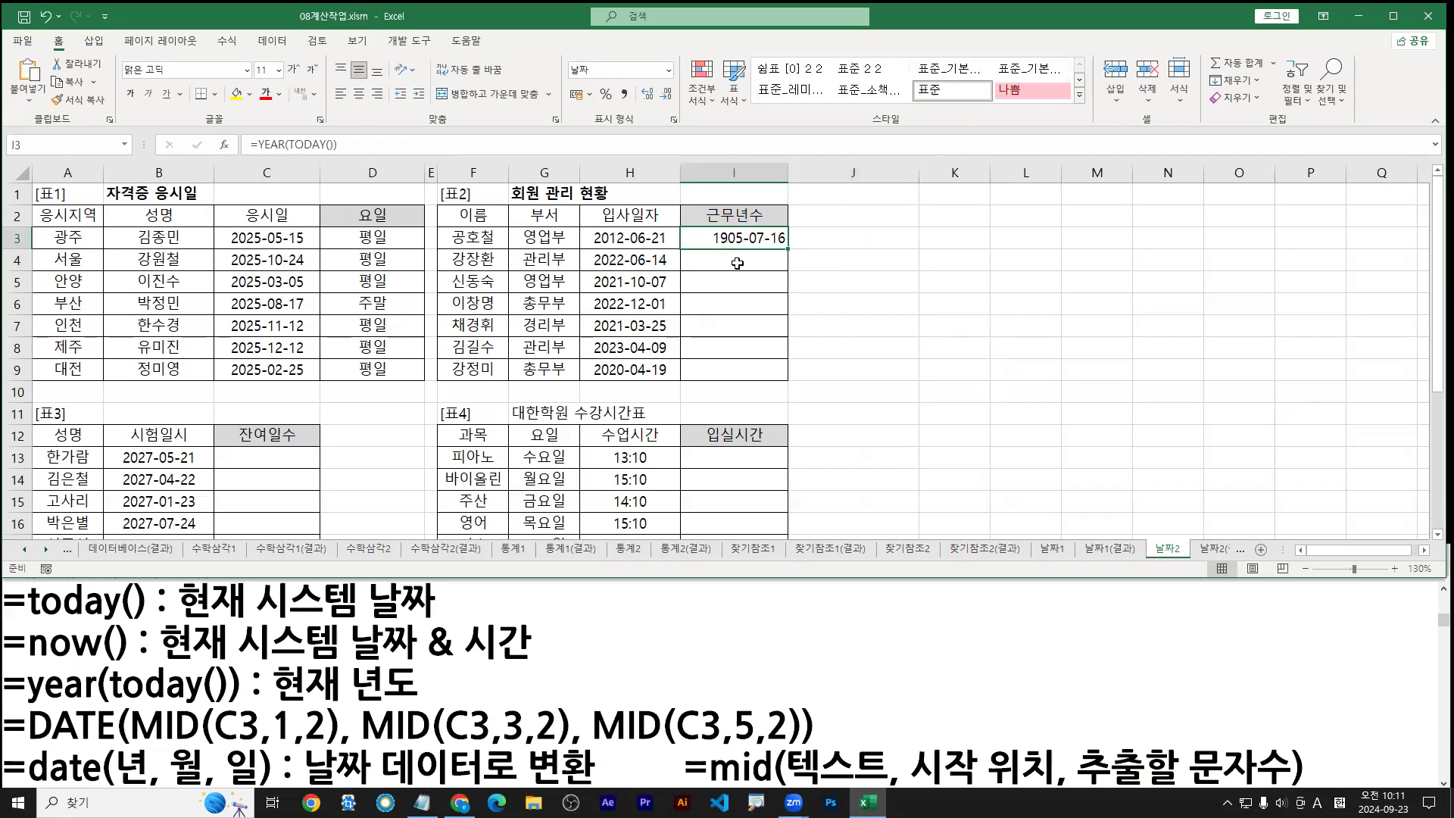
Step: Check the YEAR formula in I3 and set the cell's number format to 일반
drag(709, 250, 795, 250)
key(Escape)
double_click(755, 241)
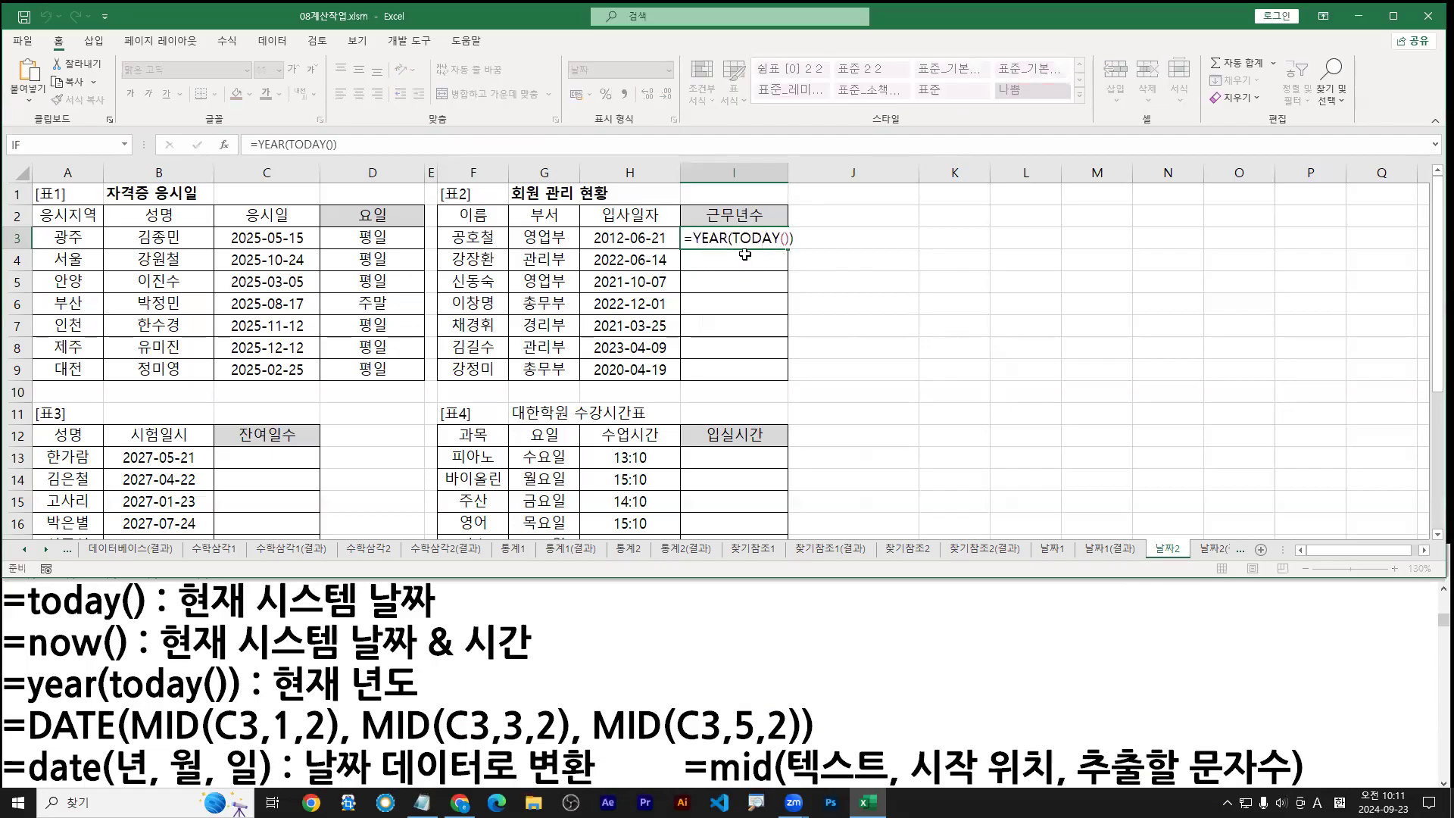
key(Escape)
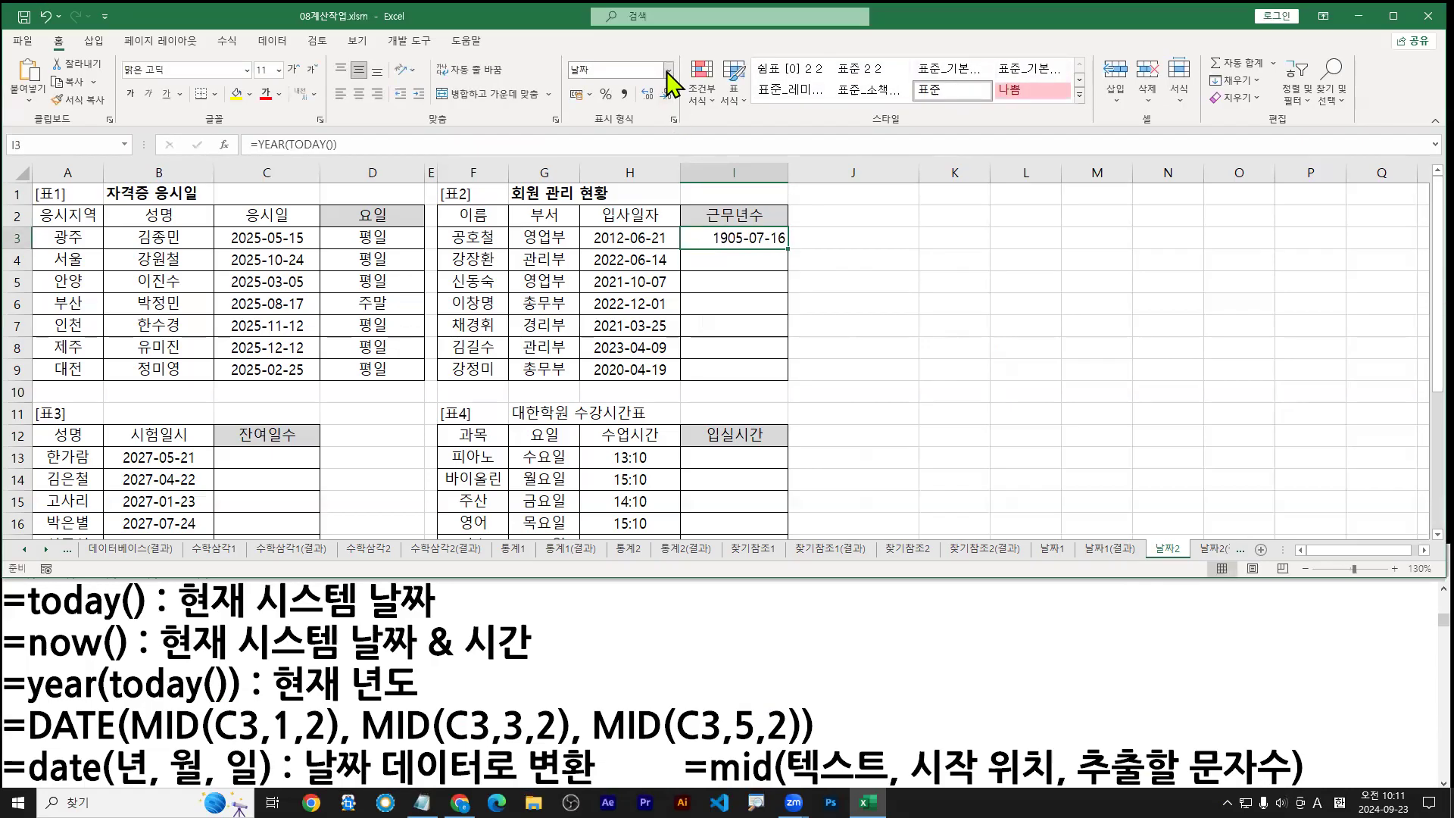
click(669, 71)
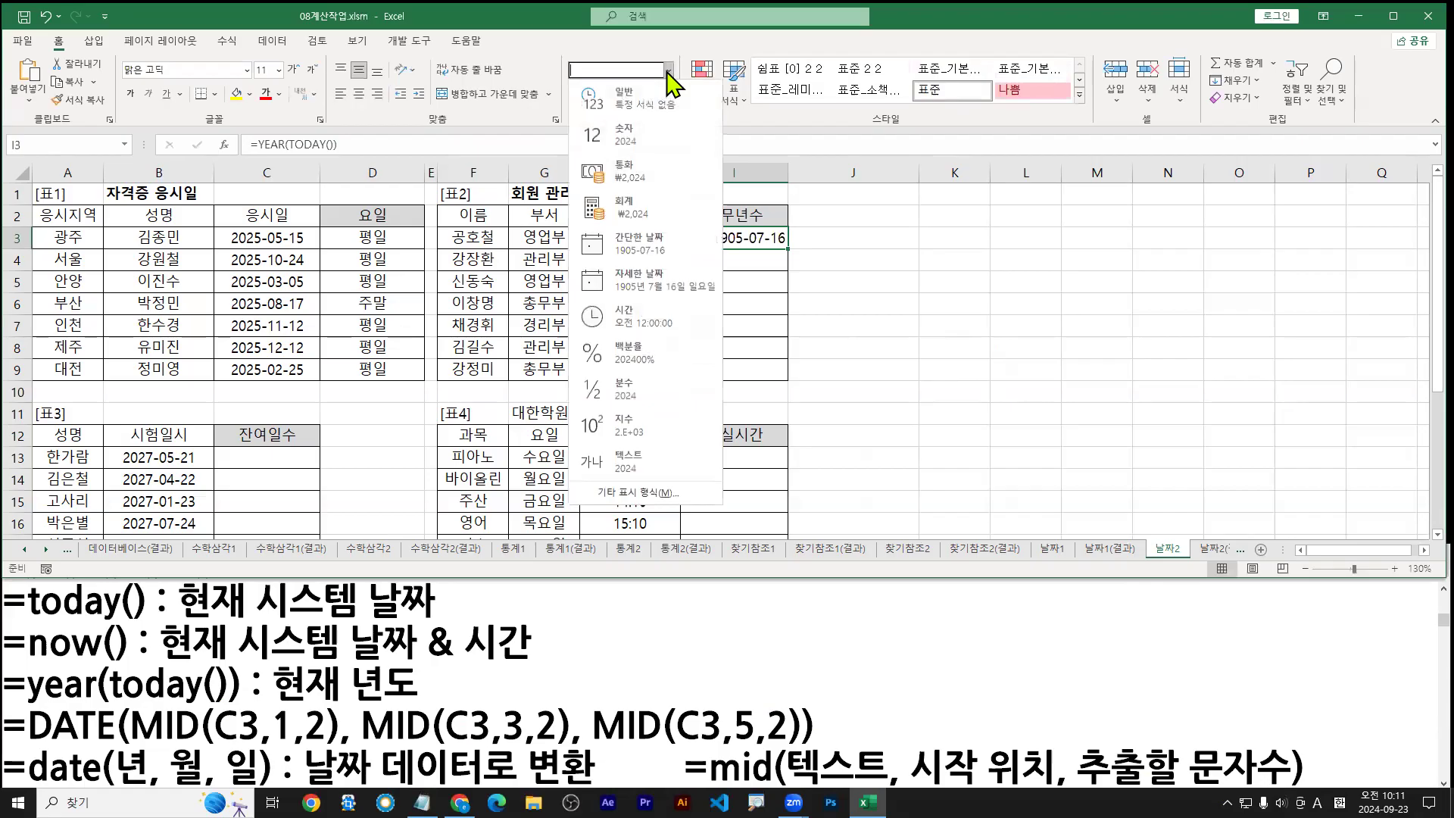
click(649, 110)
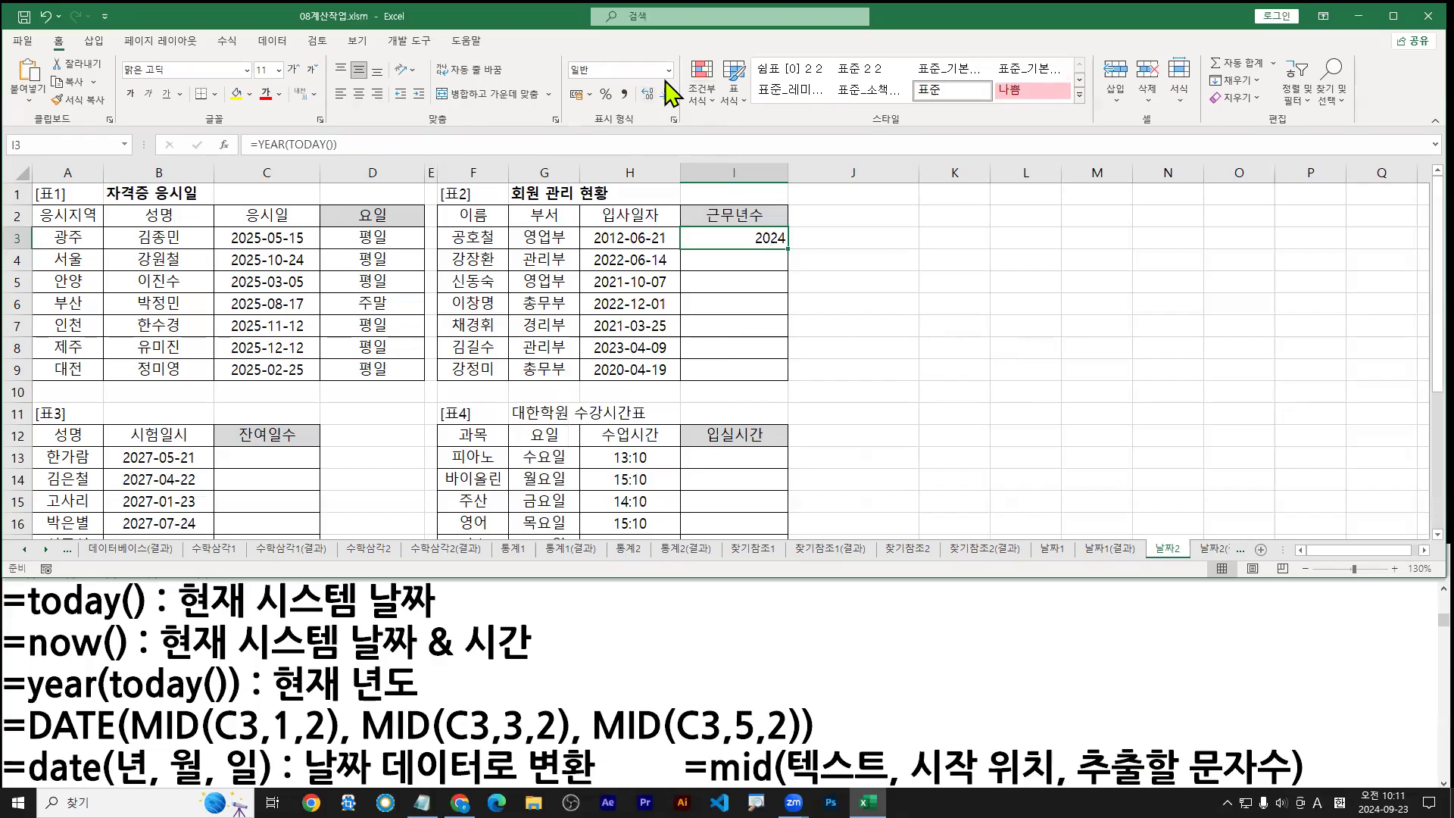
Step: Switch I3's number format to 간단한 날짜 and back to 일반 to compare the two displays
click(669, 70)
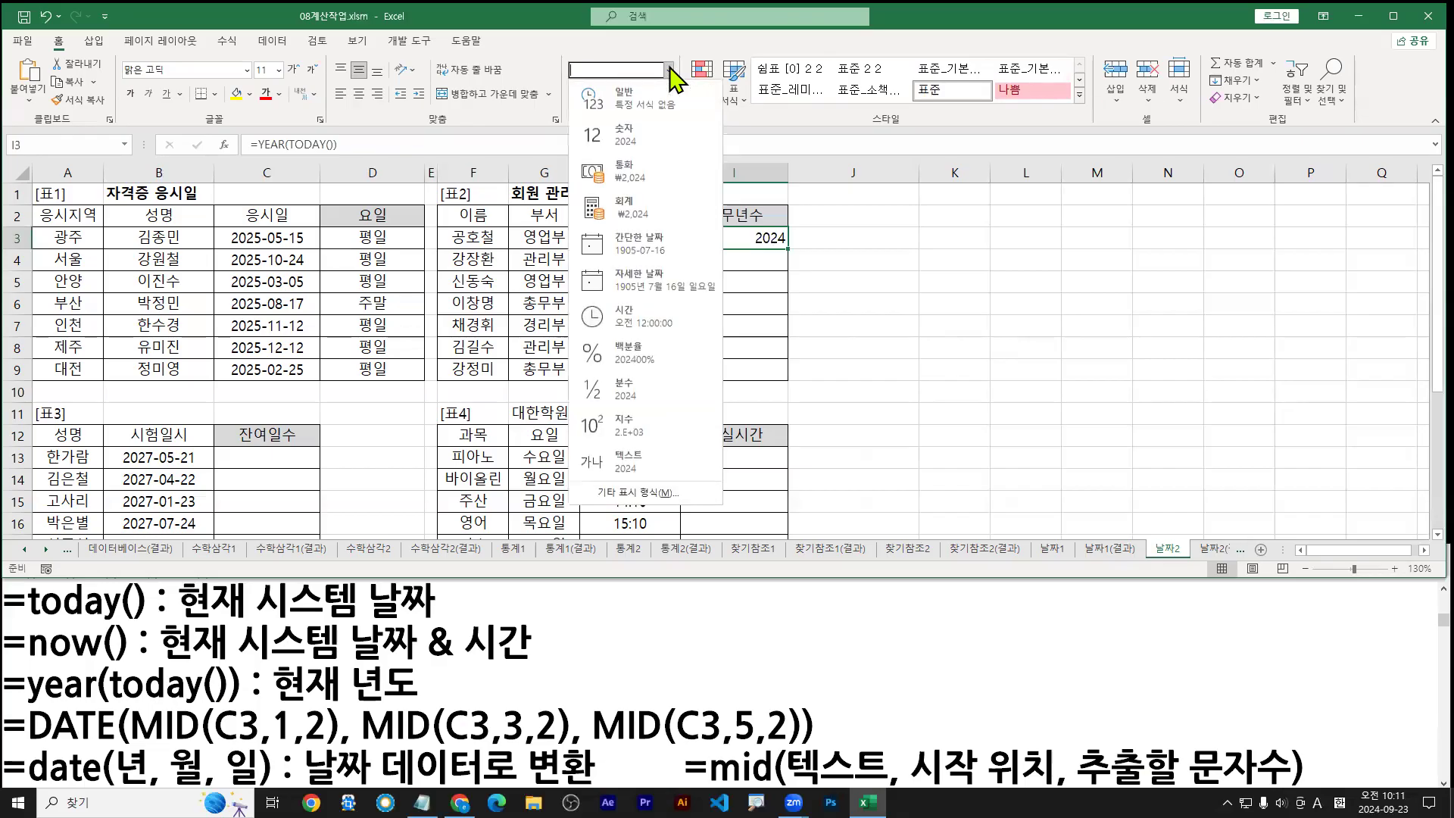
click(658, 250)
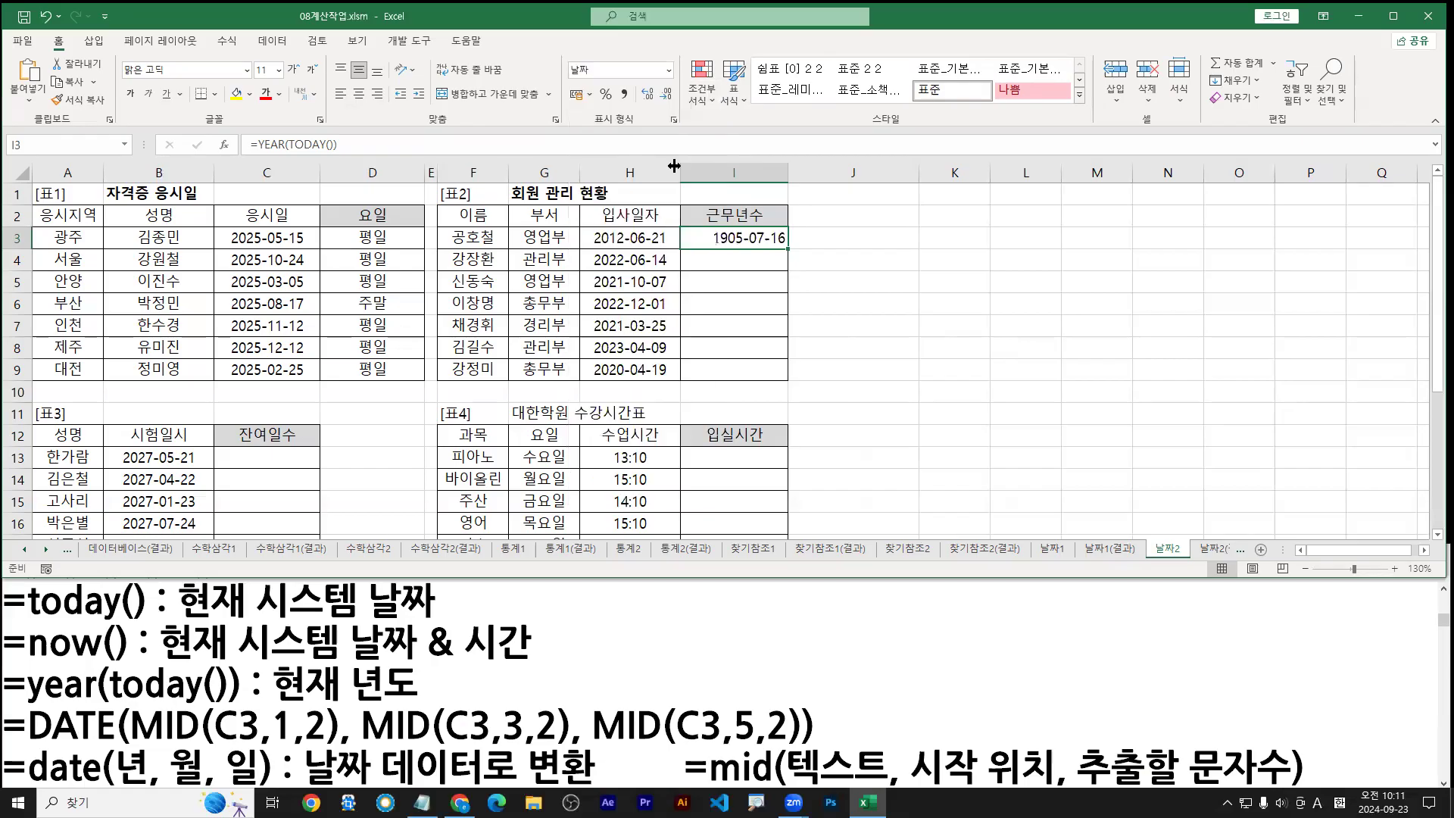
click(669, 73)
click(668, 253)
click(669, 70)
click(651, 110)
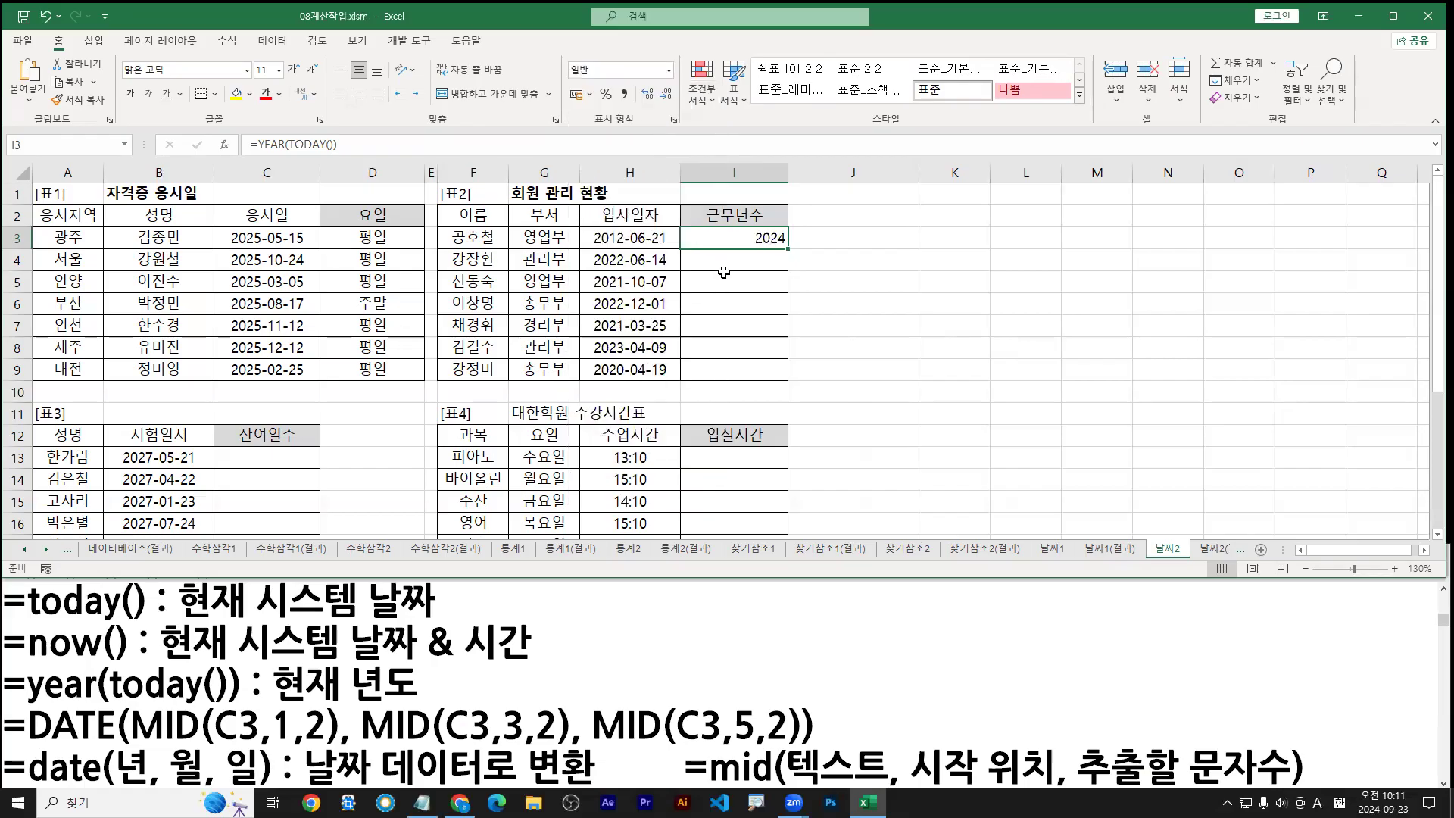
Step: Enter 1 in K3 as a test value and format it as 간단한 날짜
click(940, 244)
text(1)
key(Return)
click(971, 246)
click(670, 70)
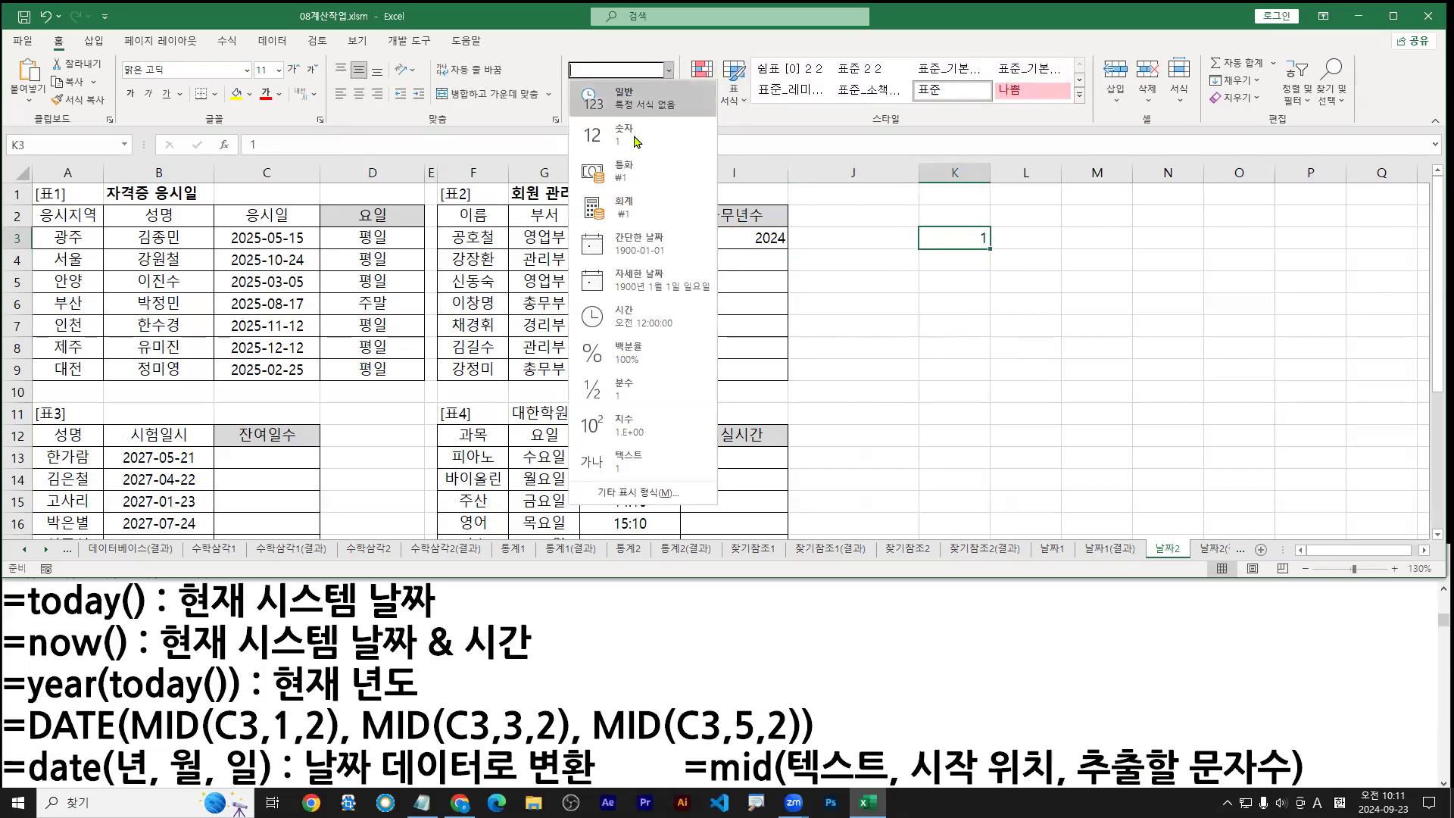
click(651, 253)
Step: Enter 2 in L3 as a test value, format it as 간단한 날짜, and compare it with K3
click(1041, 237)
text(2)
key(Return)
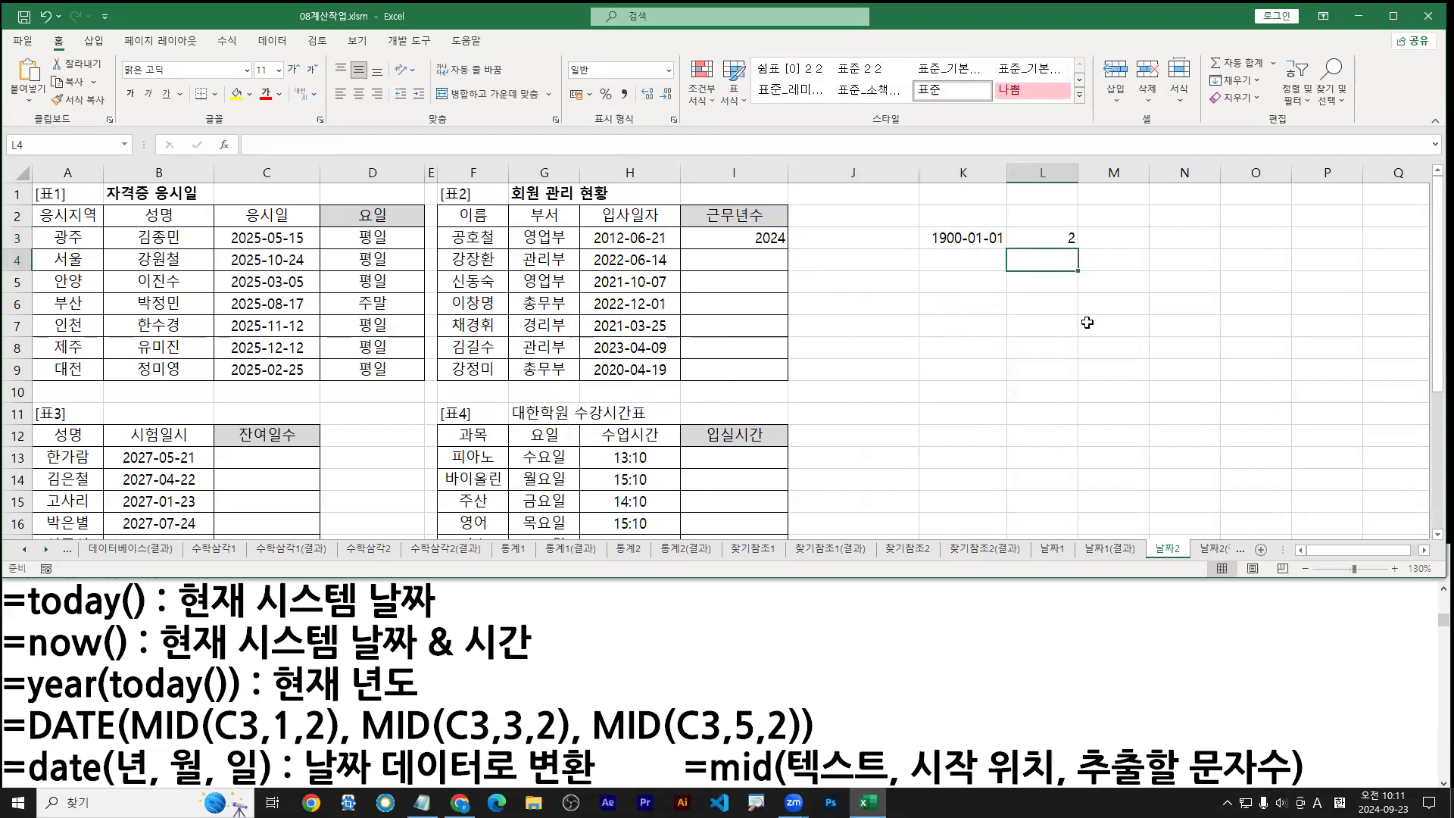
click(1041, 236)
click(669, 70)
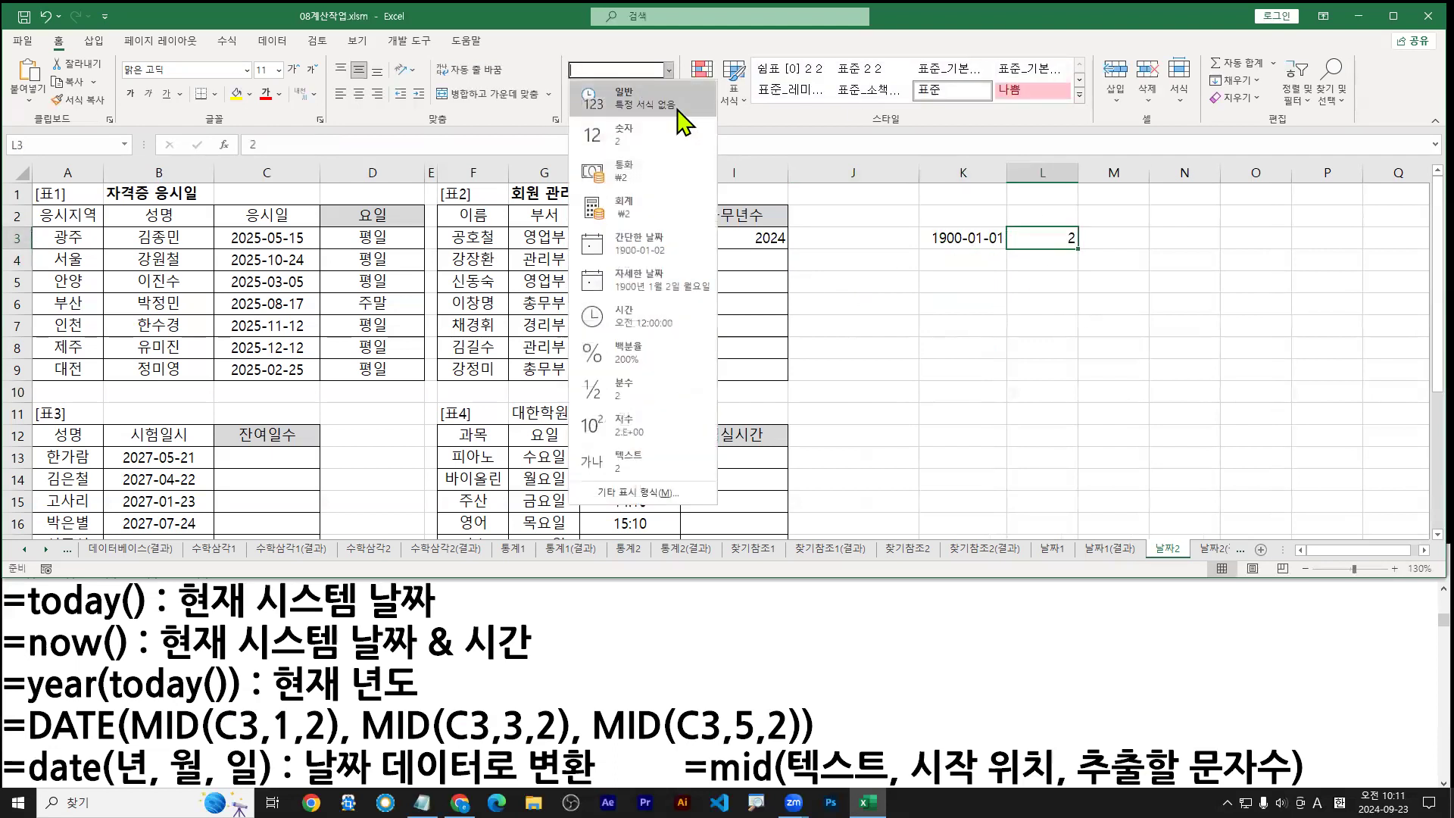
click(652, 253)
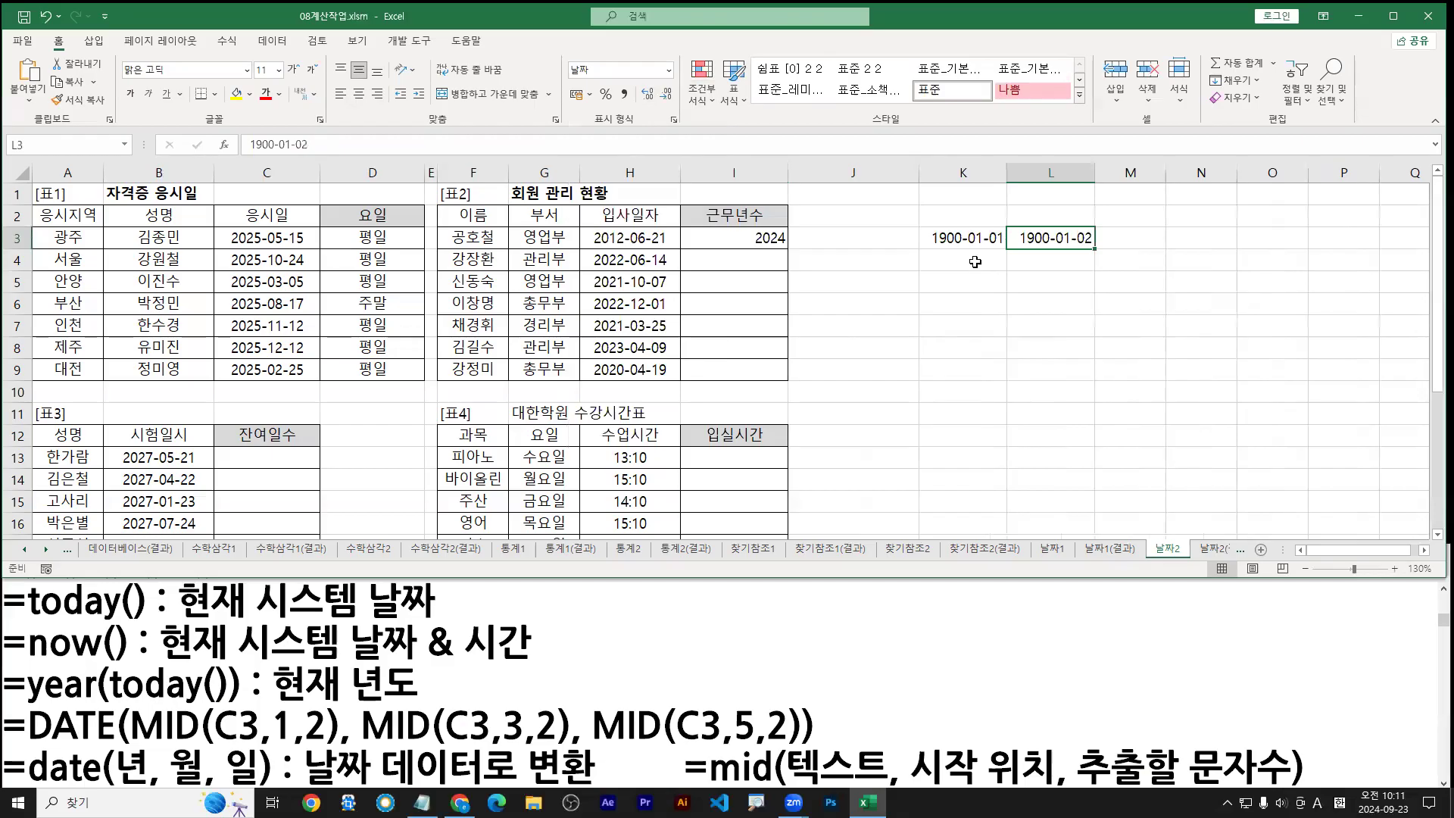
drag(936, 255, 1095, 253)
drag(999, 221, 1057, 217)
key(Escape)
Step: Enter 3 in M3 as a test value and format it as 간단한 날짜
click(1141, 232)
text(3)
key(Return)
click(1145, 241)
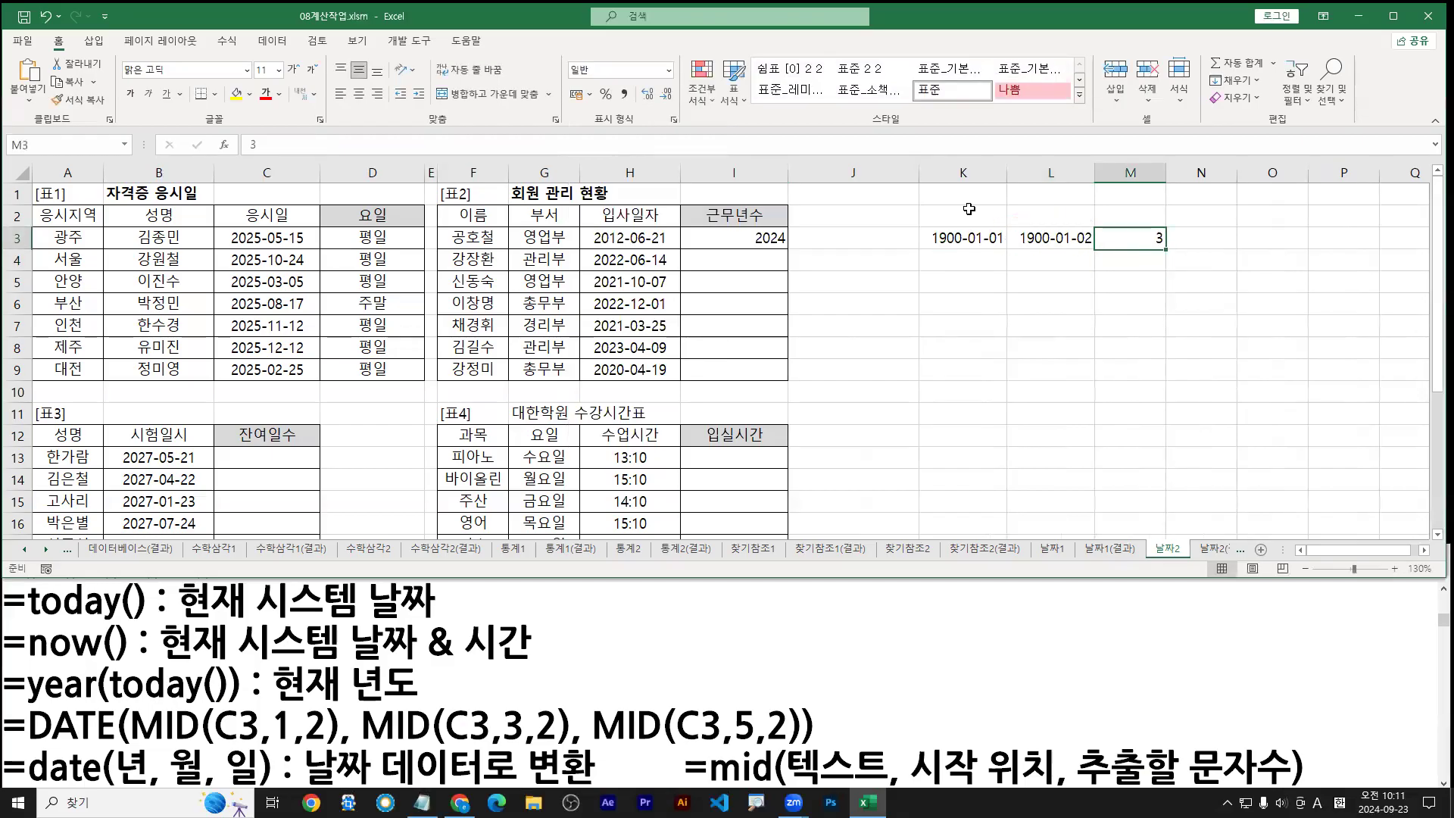
click(666, 69)
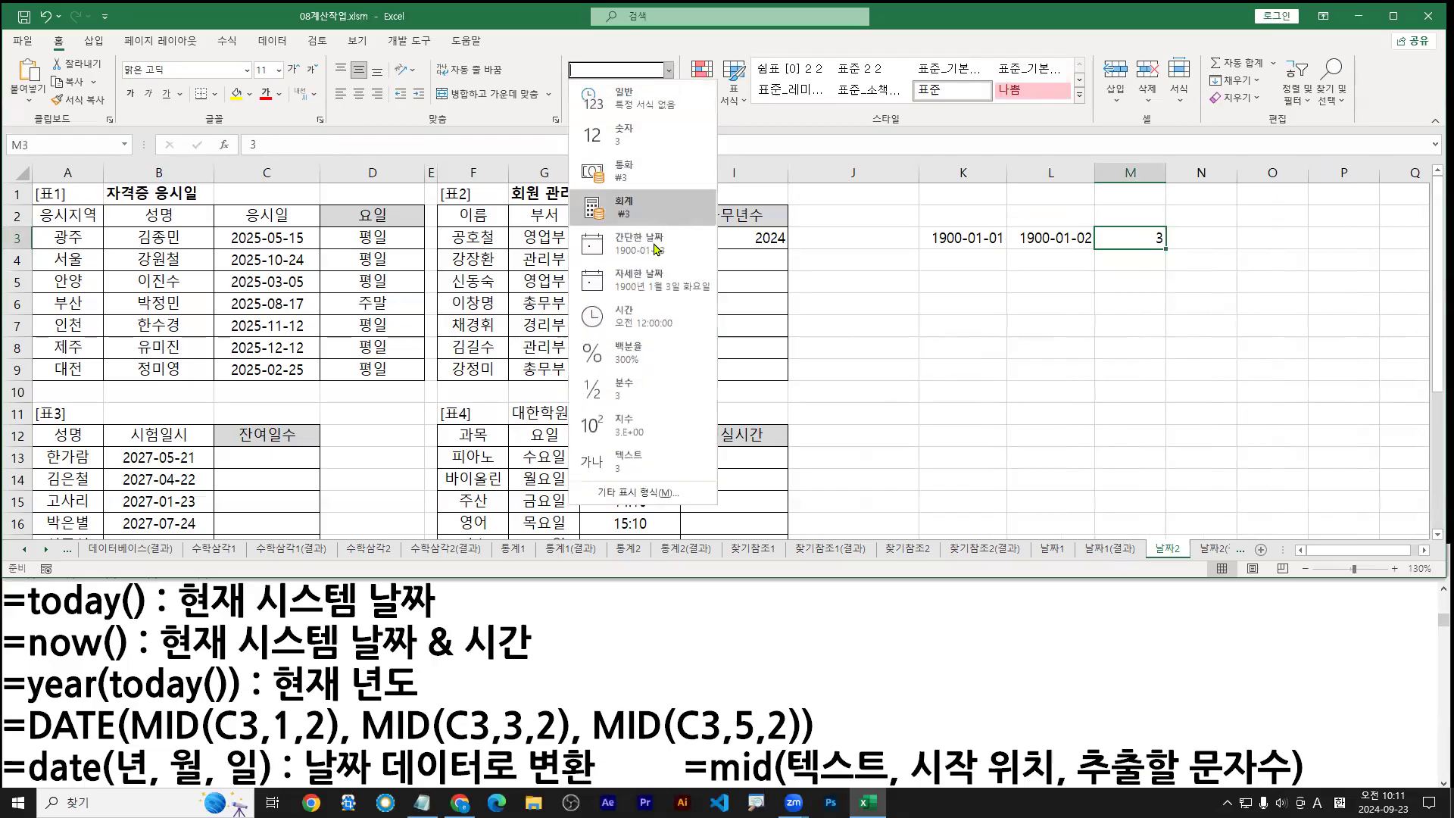
click(648, 244)
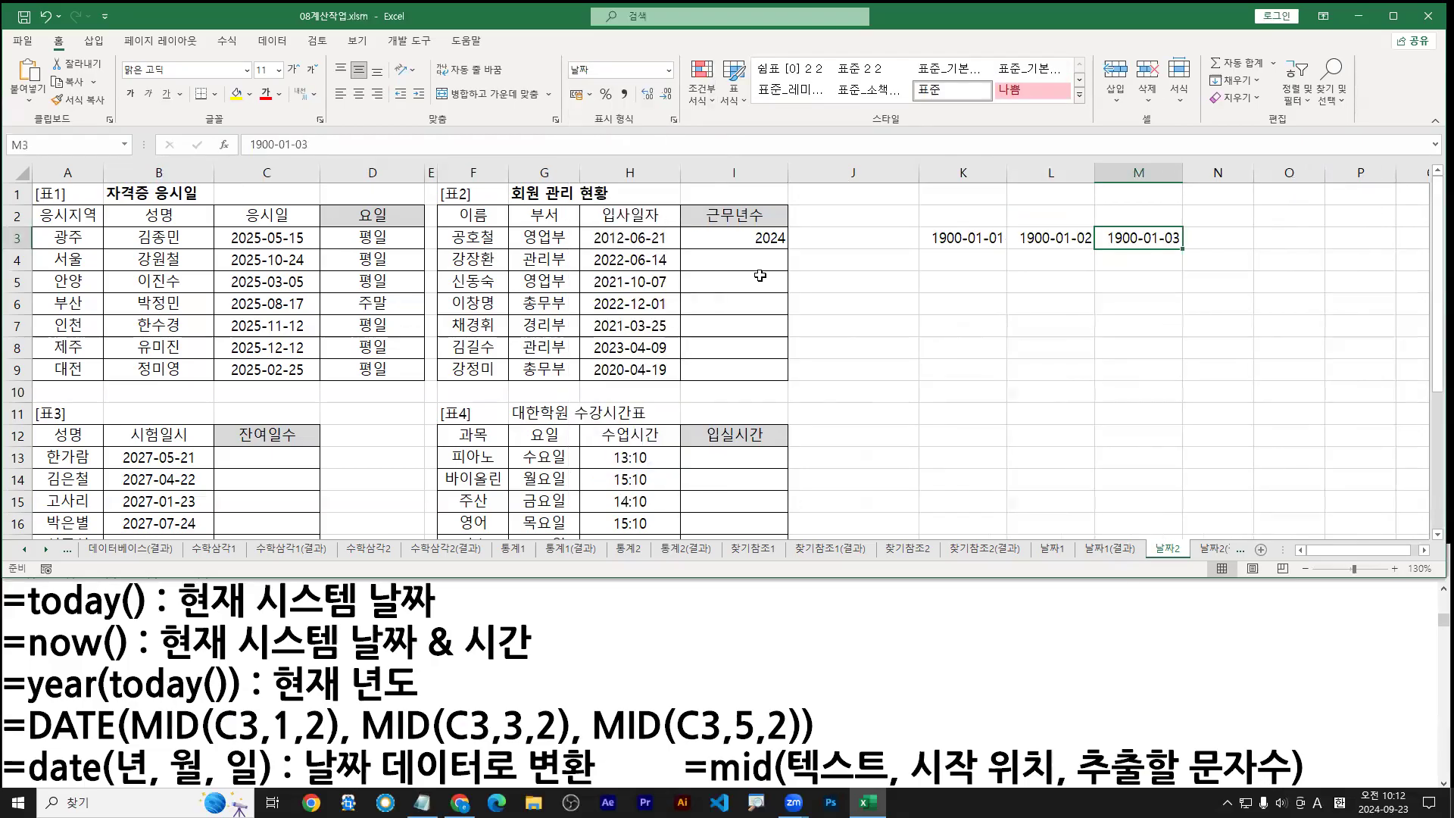
Step: Show the year in I3 as 간단한 날짜 once more, then return its number format to 일반
click(756, 250)
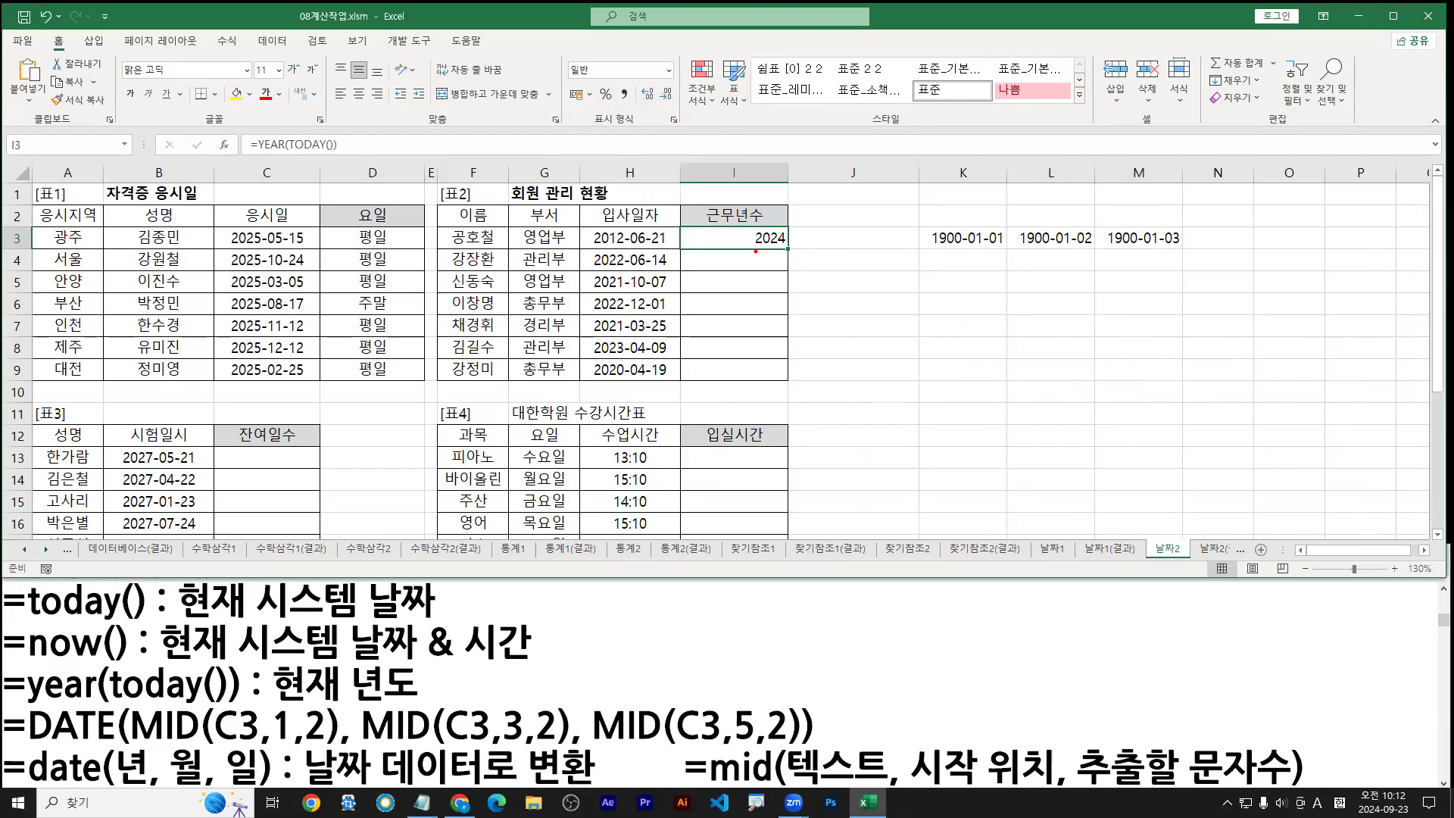
click(668, 70)
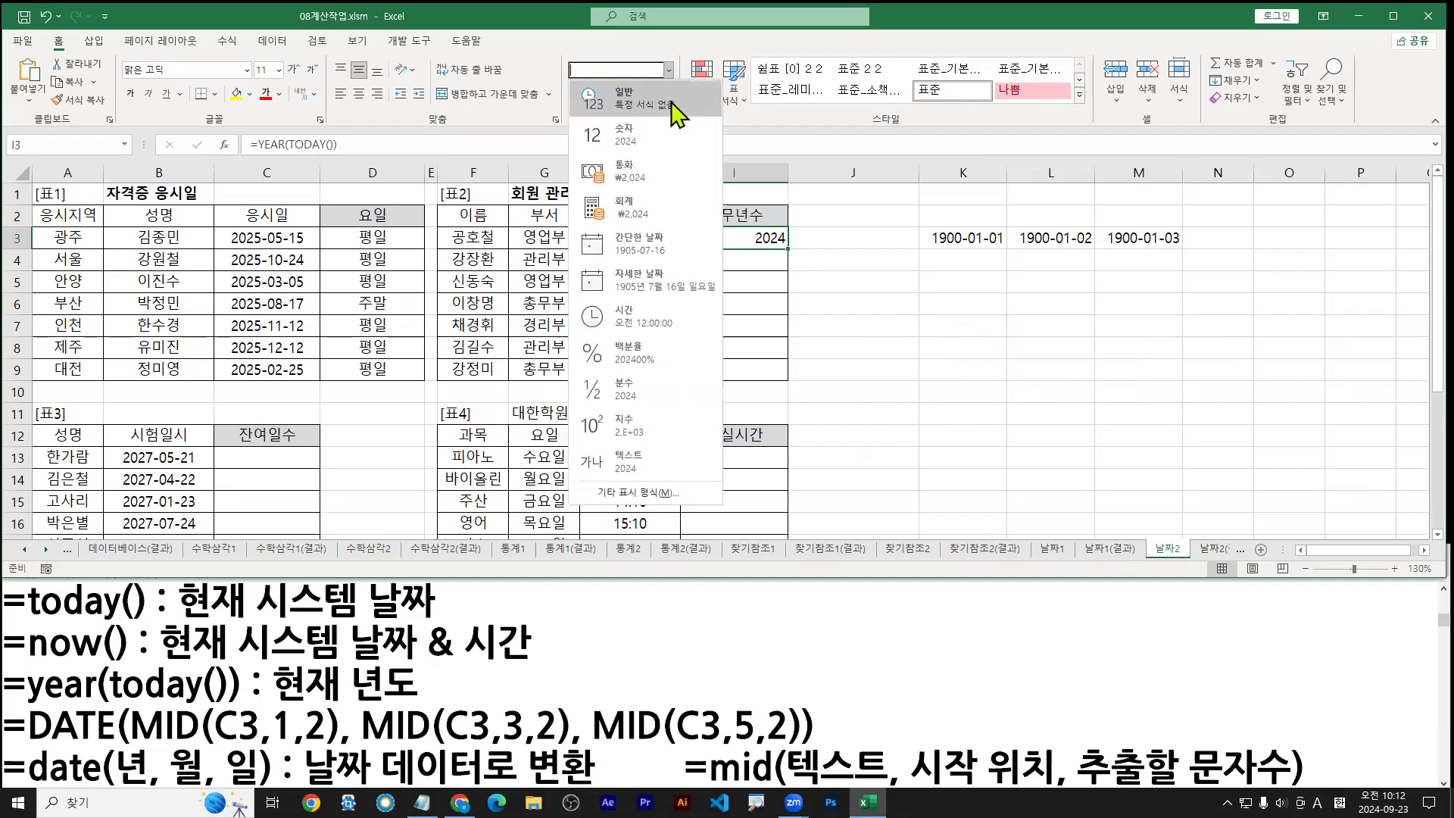
click(659, 243)
drag(712, 251, 780, 247)
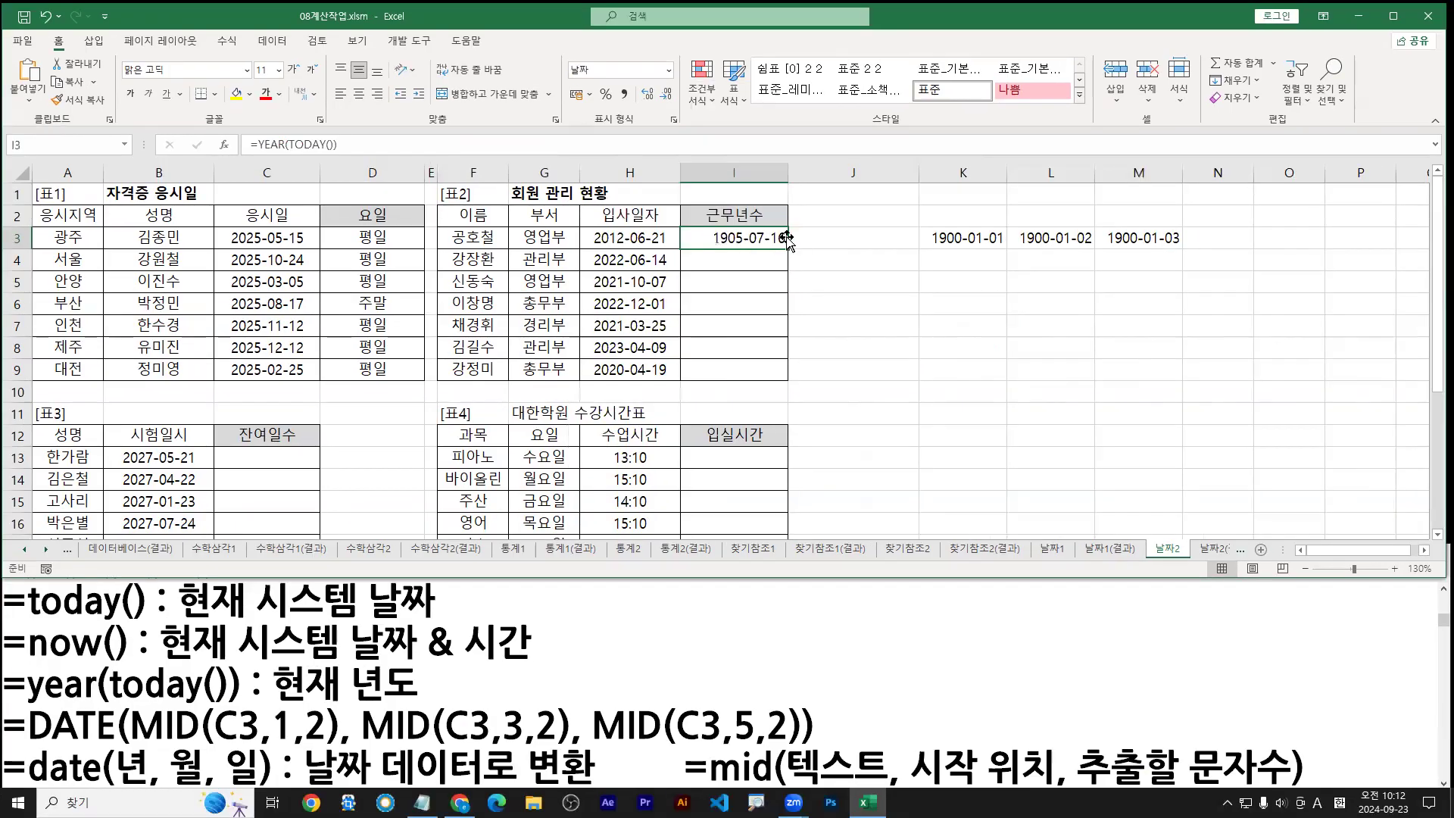
click(668, 70)
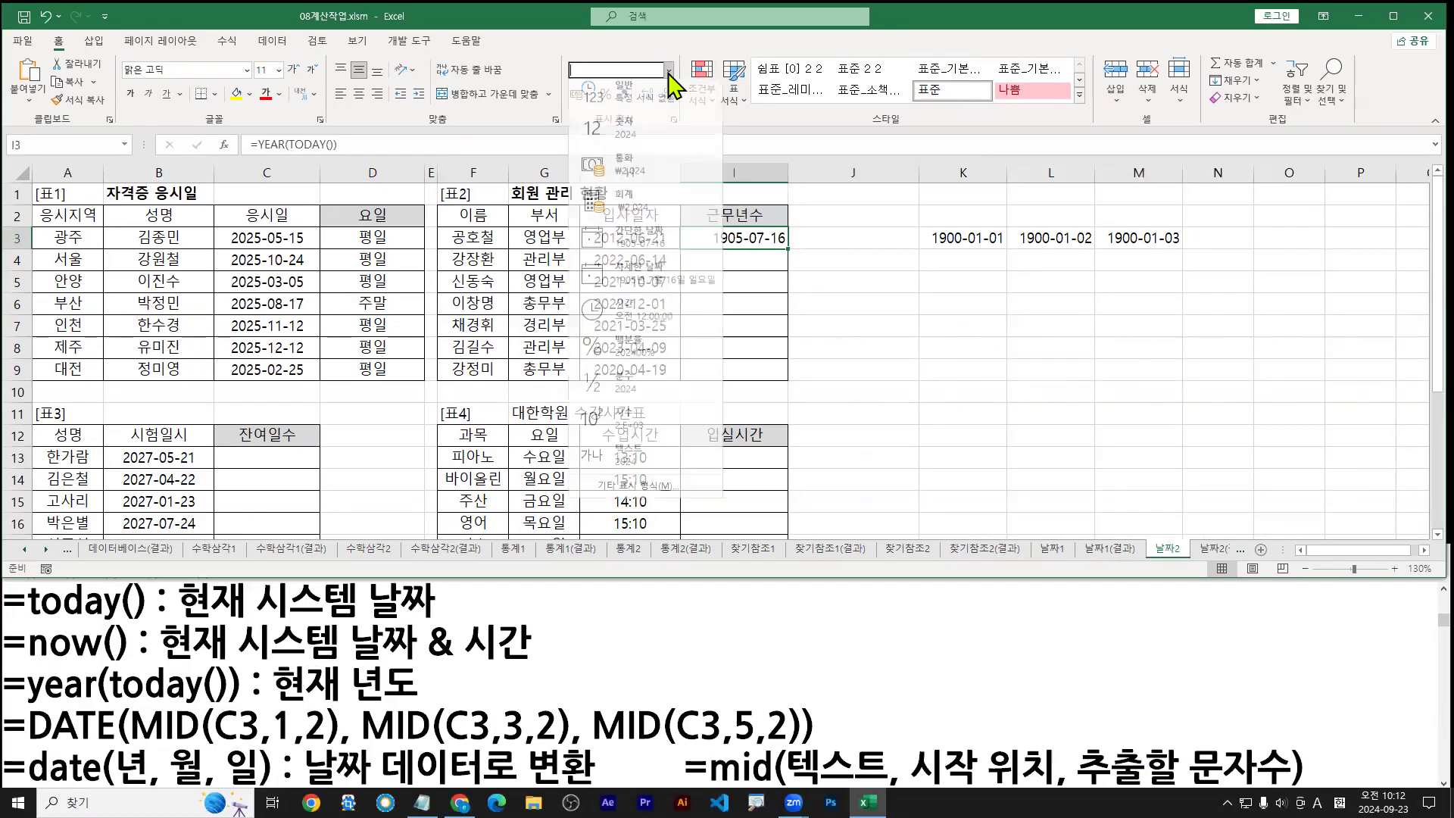
click(632, 115)
Step: Clear the test dates from K3:M3 and reapply the 일반 number format to I3
drag(978, 239, 1121, 241)
key(Delete)
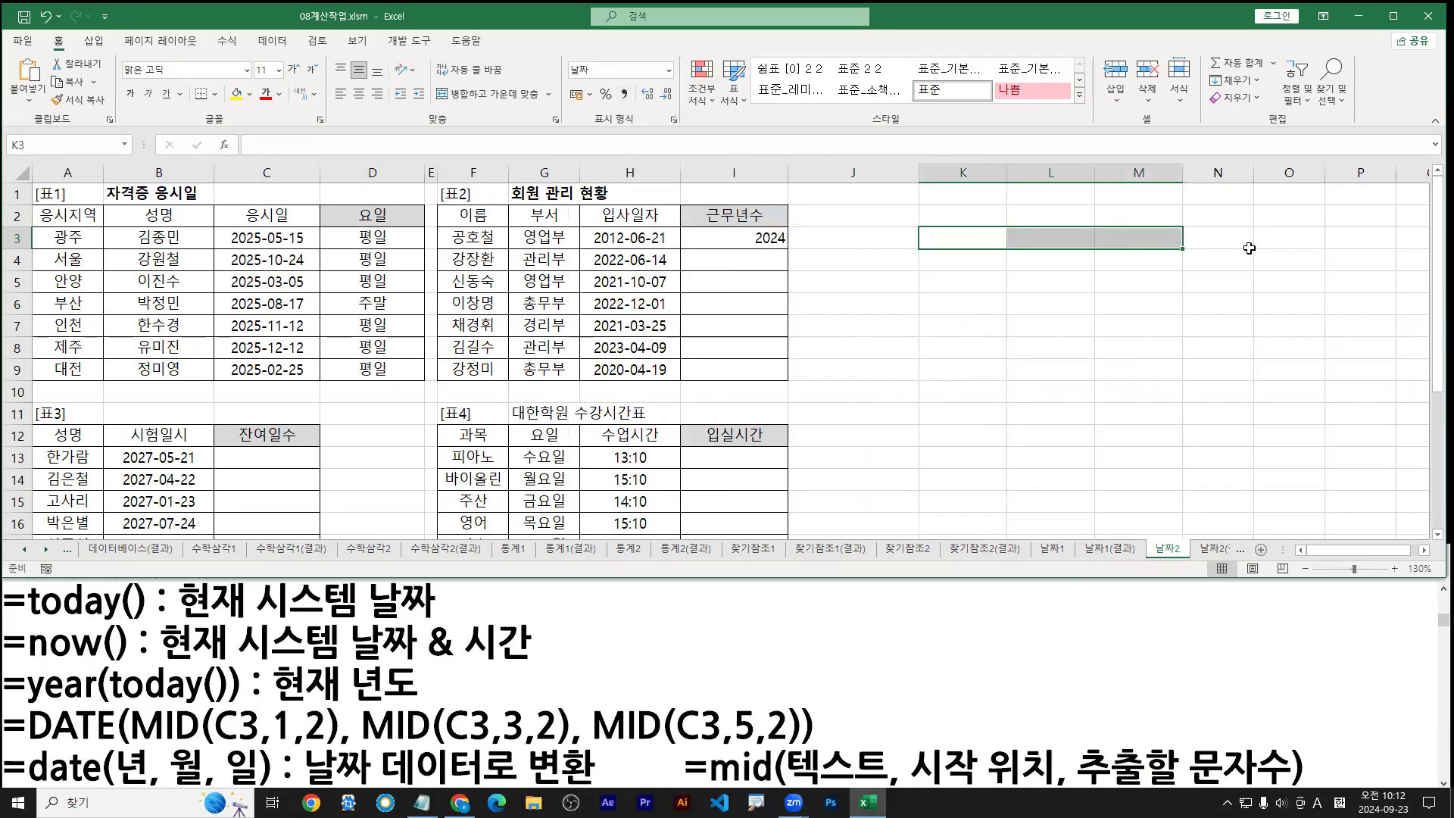
click(768, 236)
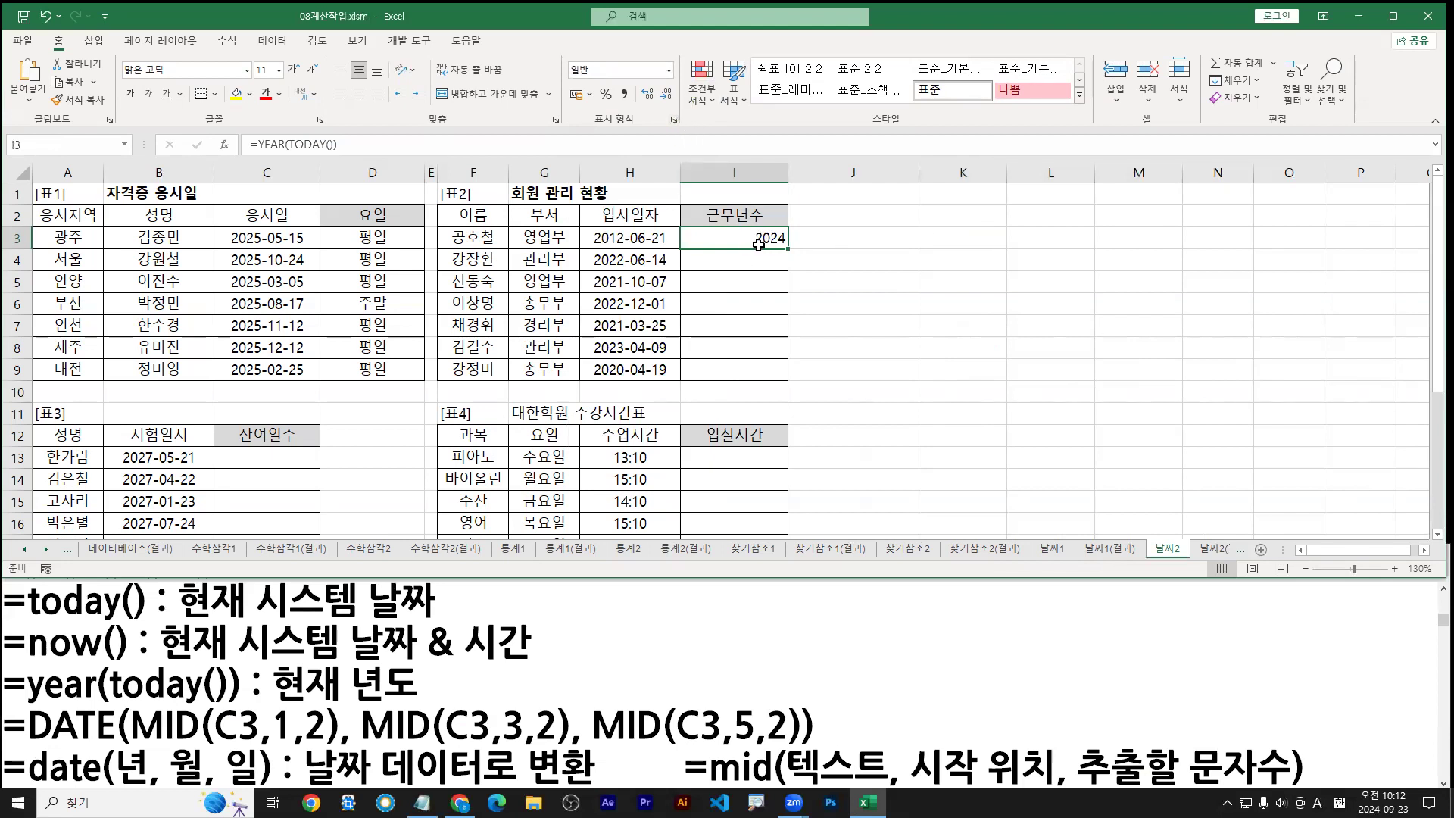
click(667, 70)
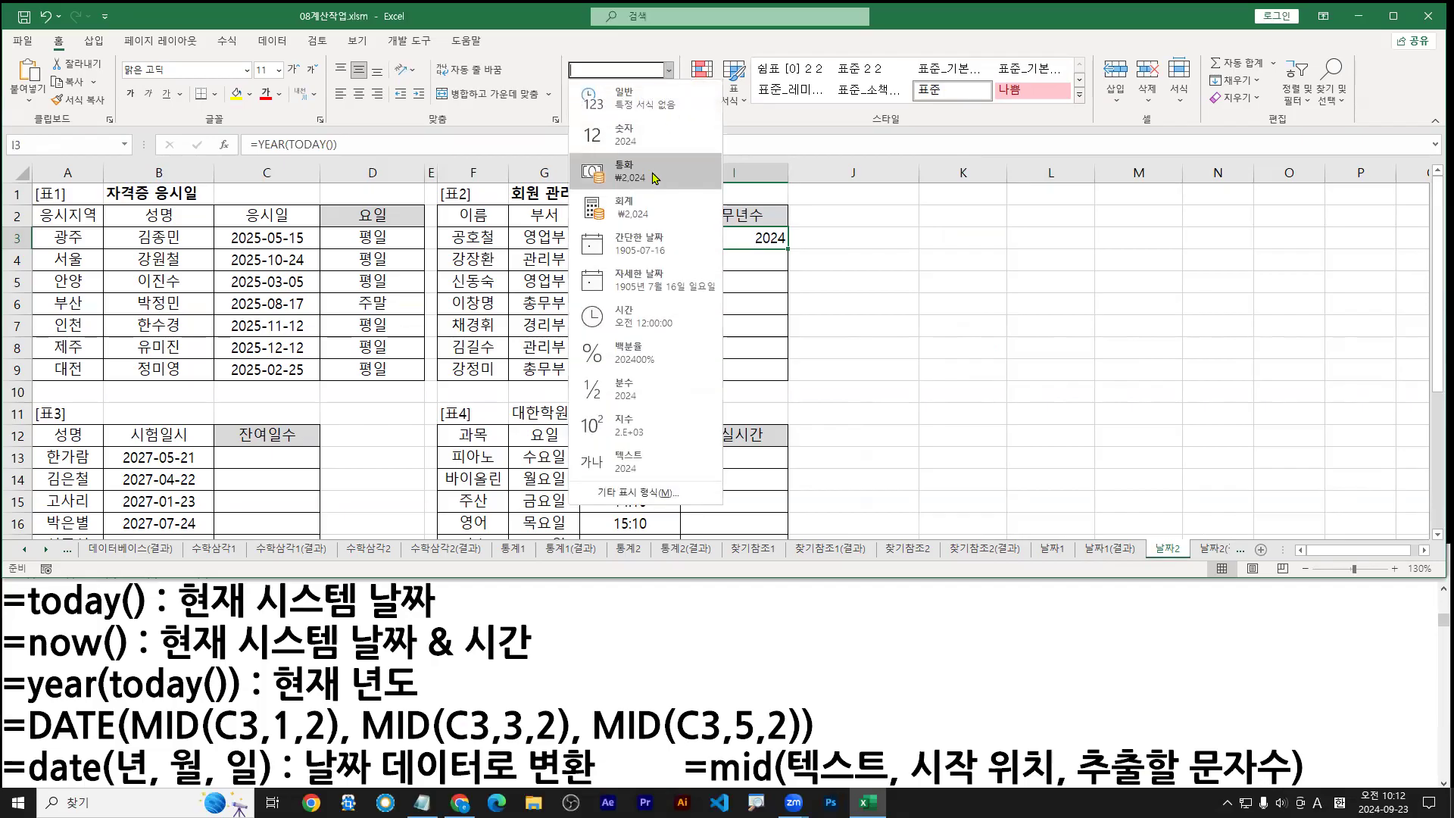
click(643, 111)
Step: Extend the 근무년수 formula in I3 to =YEAR(TODAY())-YEAR(H3), subtracting the hire year
double_click(775, 238)
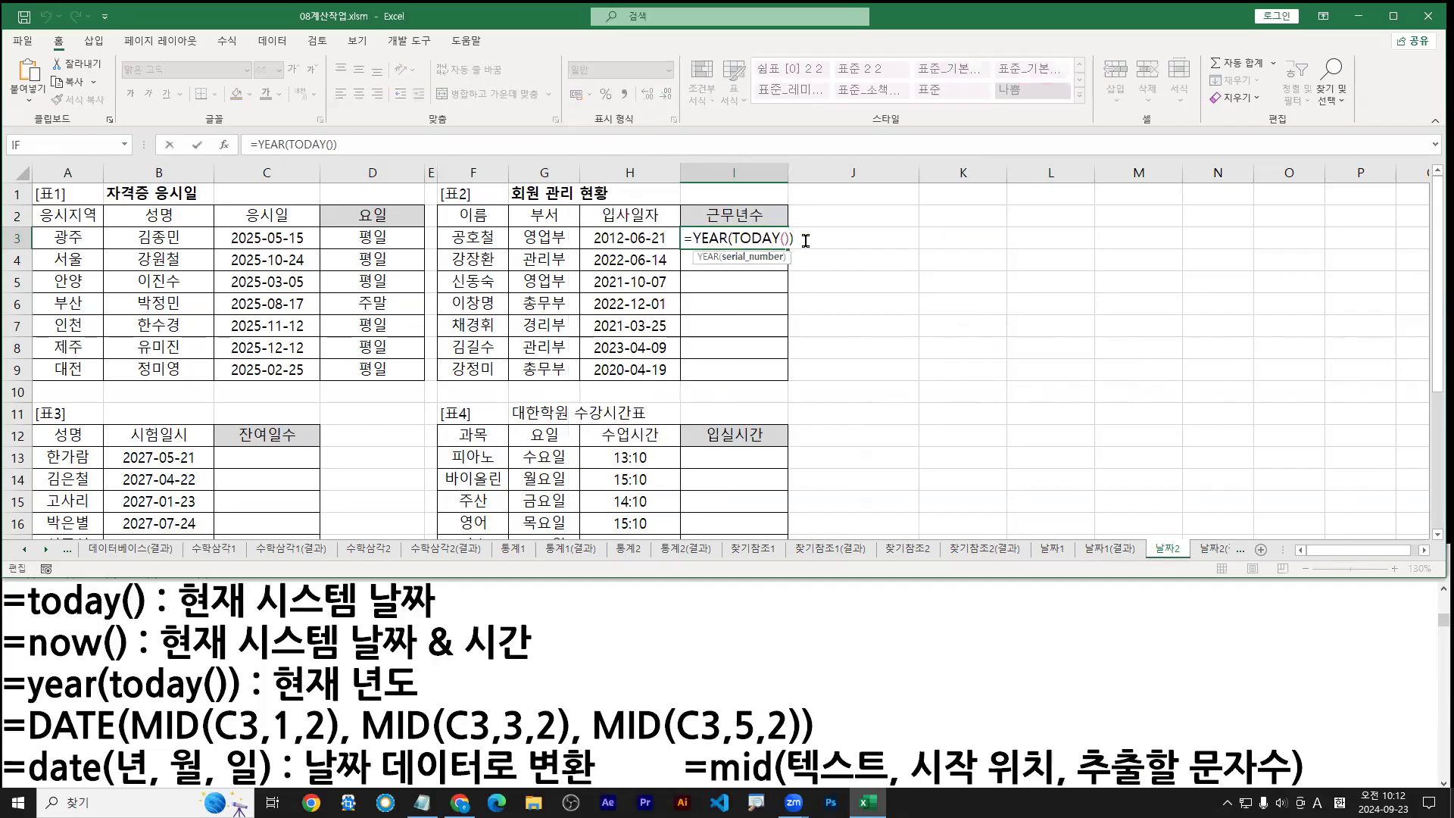
click(805, 241)
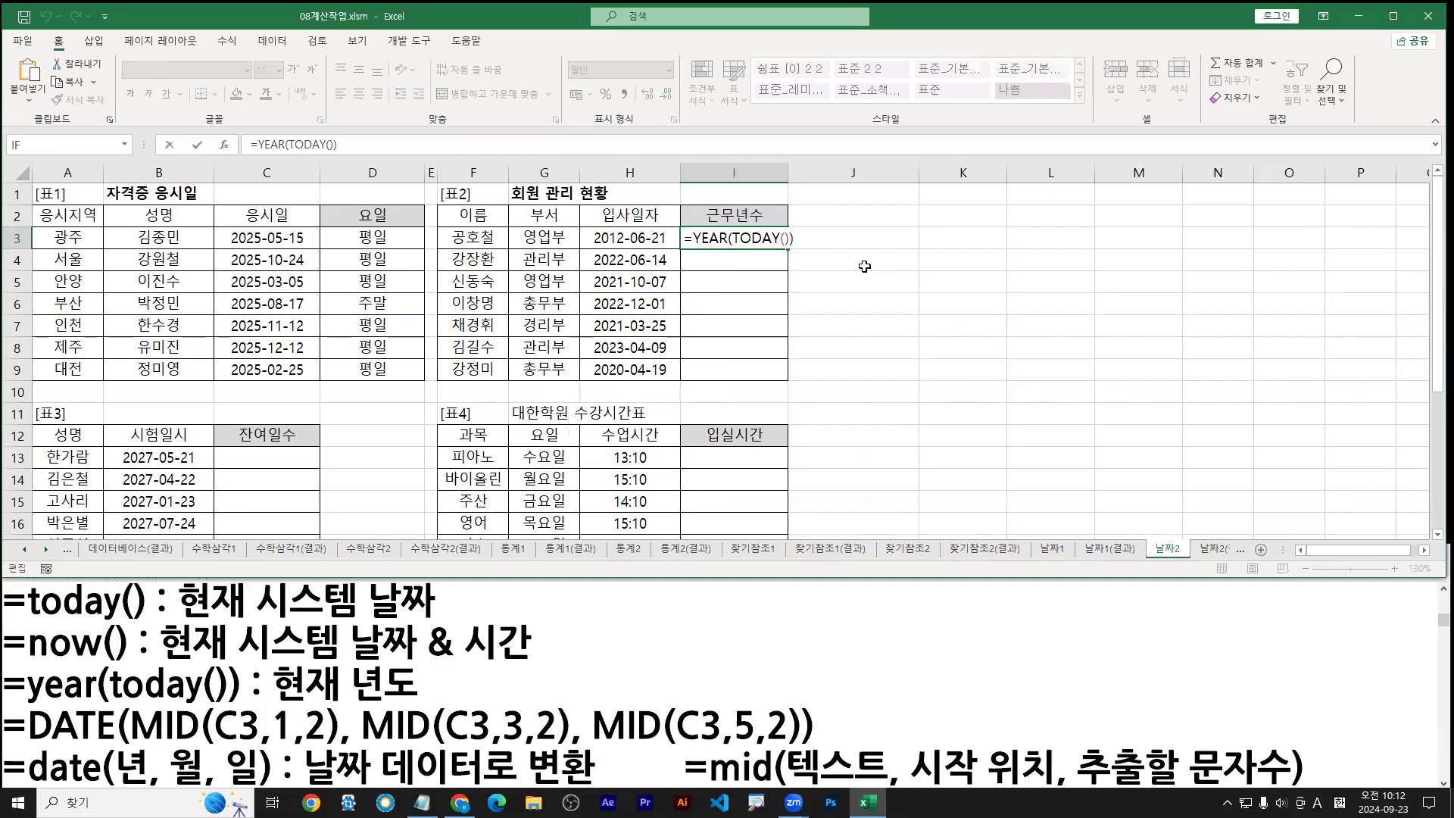
text(-)
text(year)
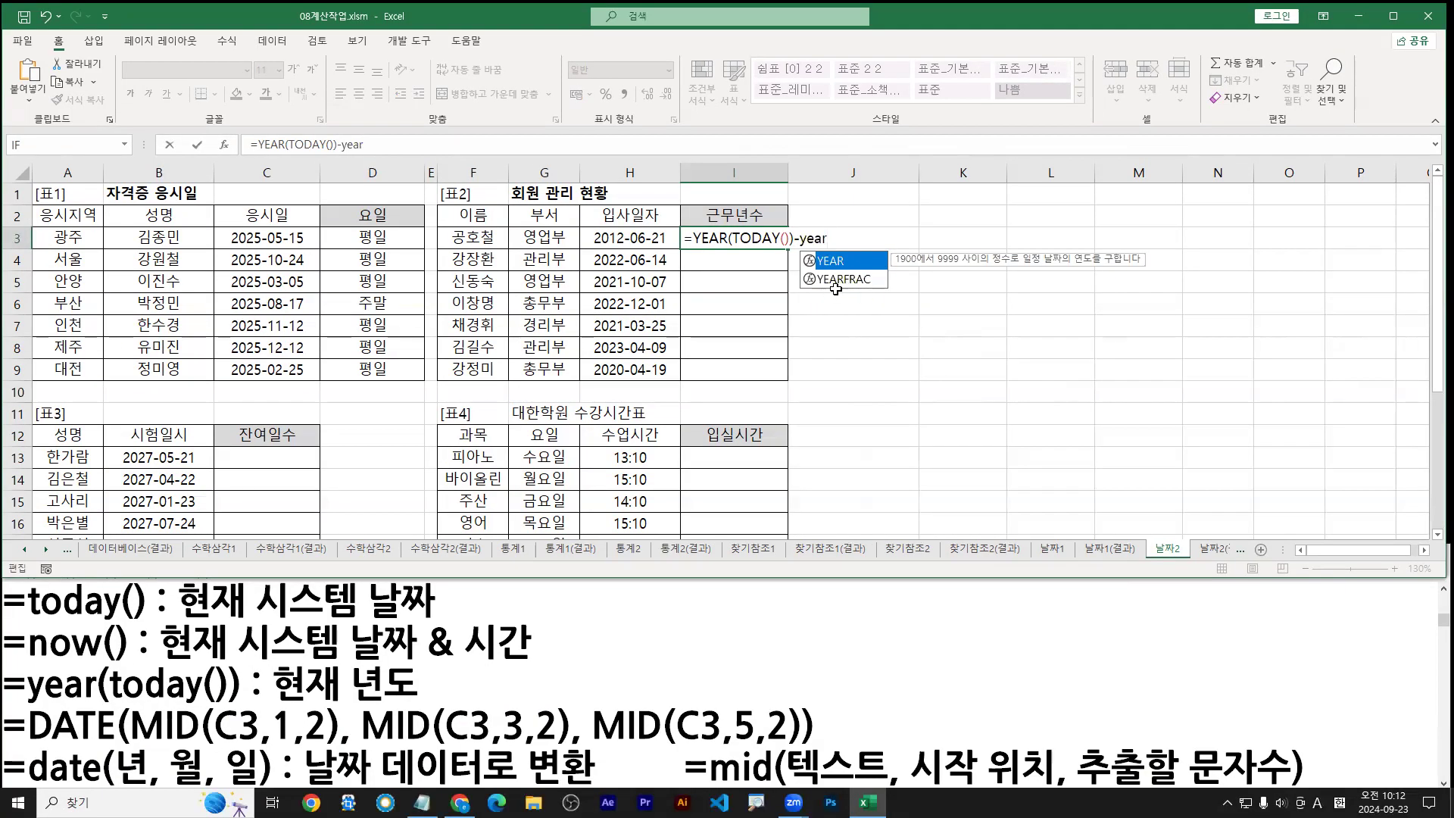
double_click(828, 262)
click(622, 241)
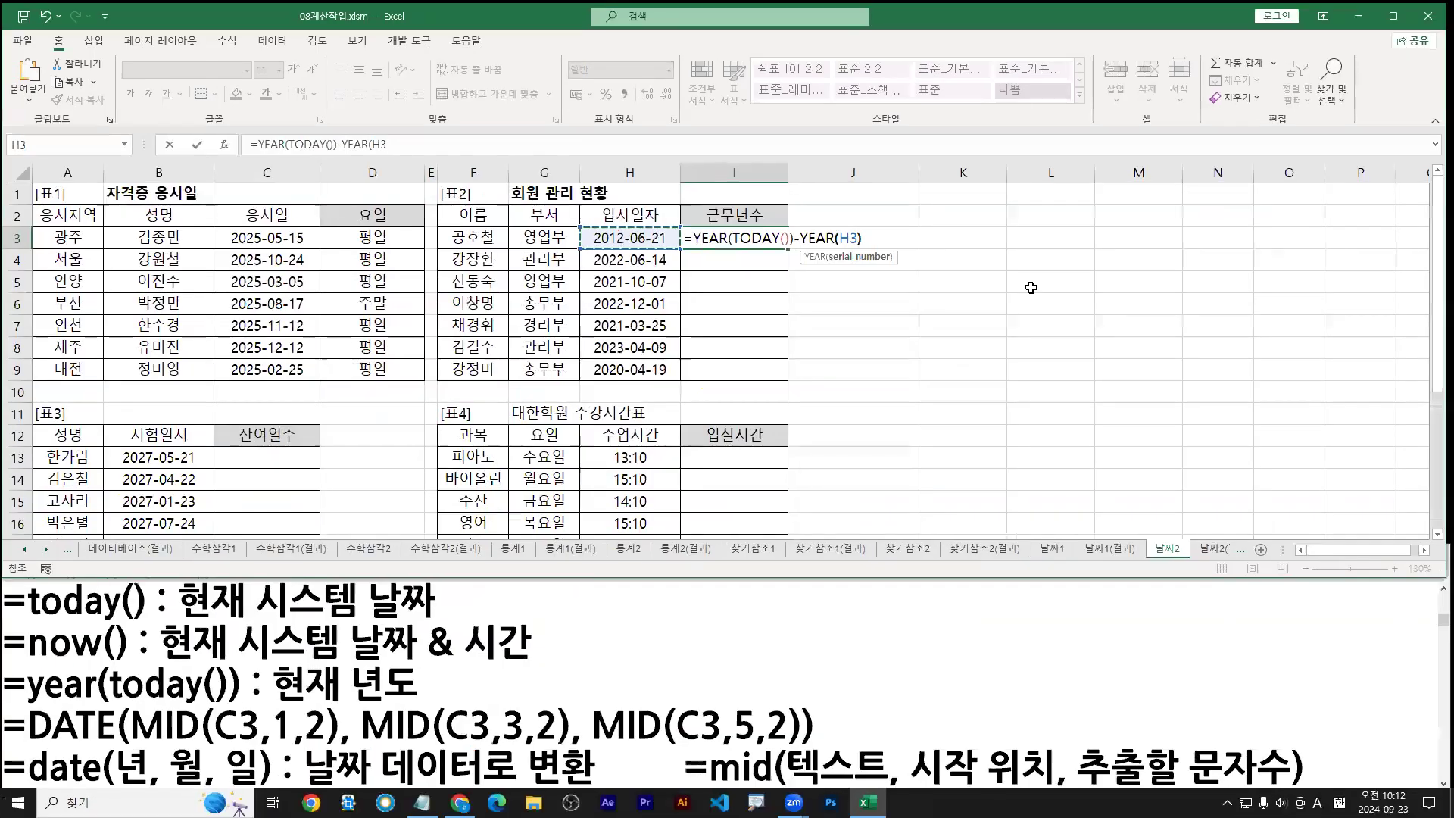
text())
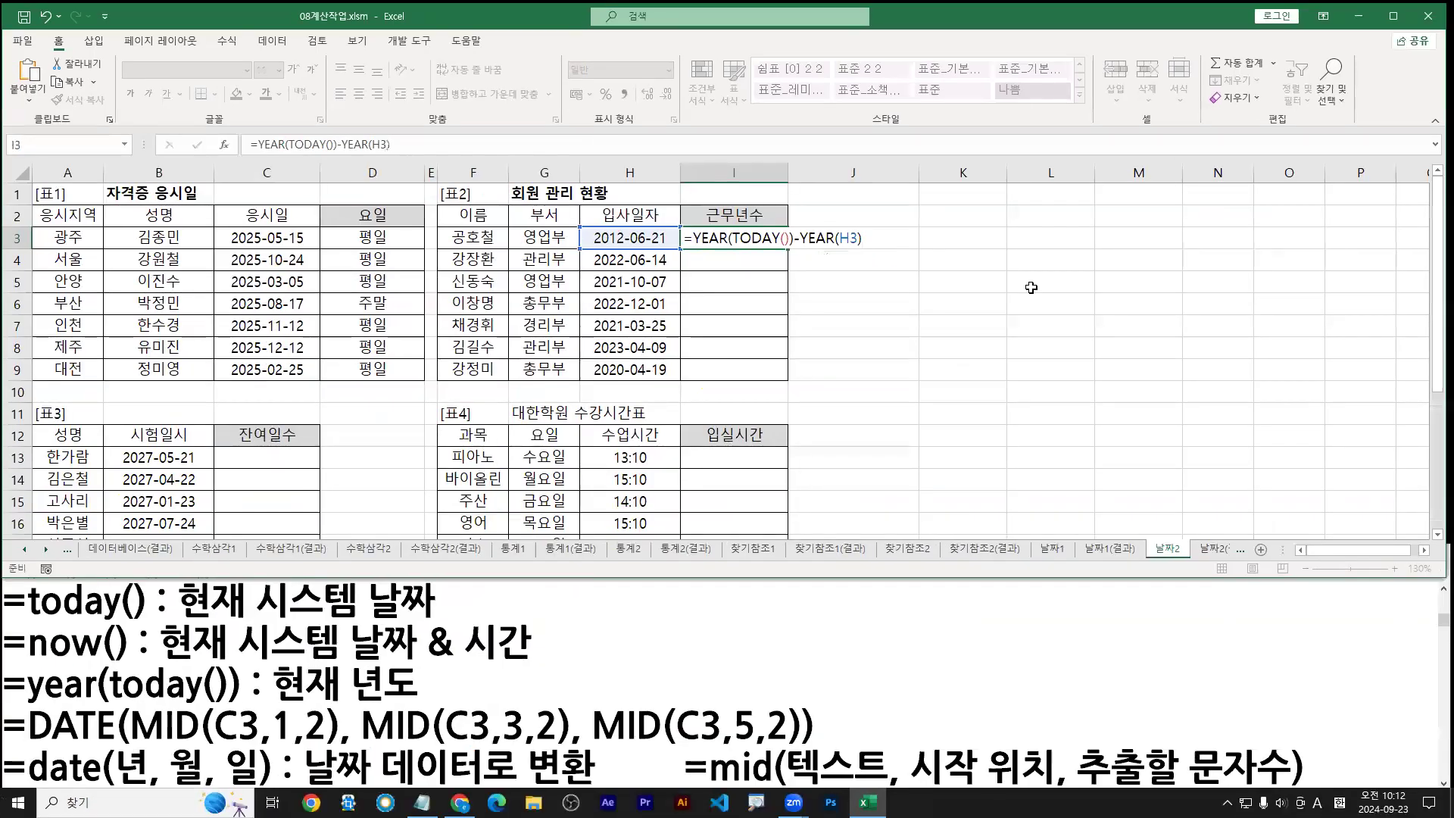
Step: Commit the 근무년수 formula in I3 and set the cell's number format to 일반
key(ctrl+Return)
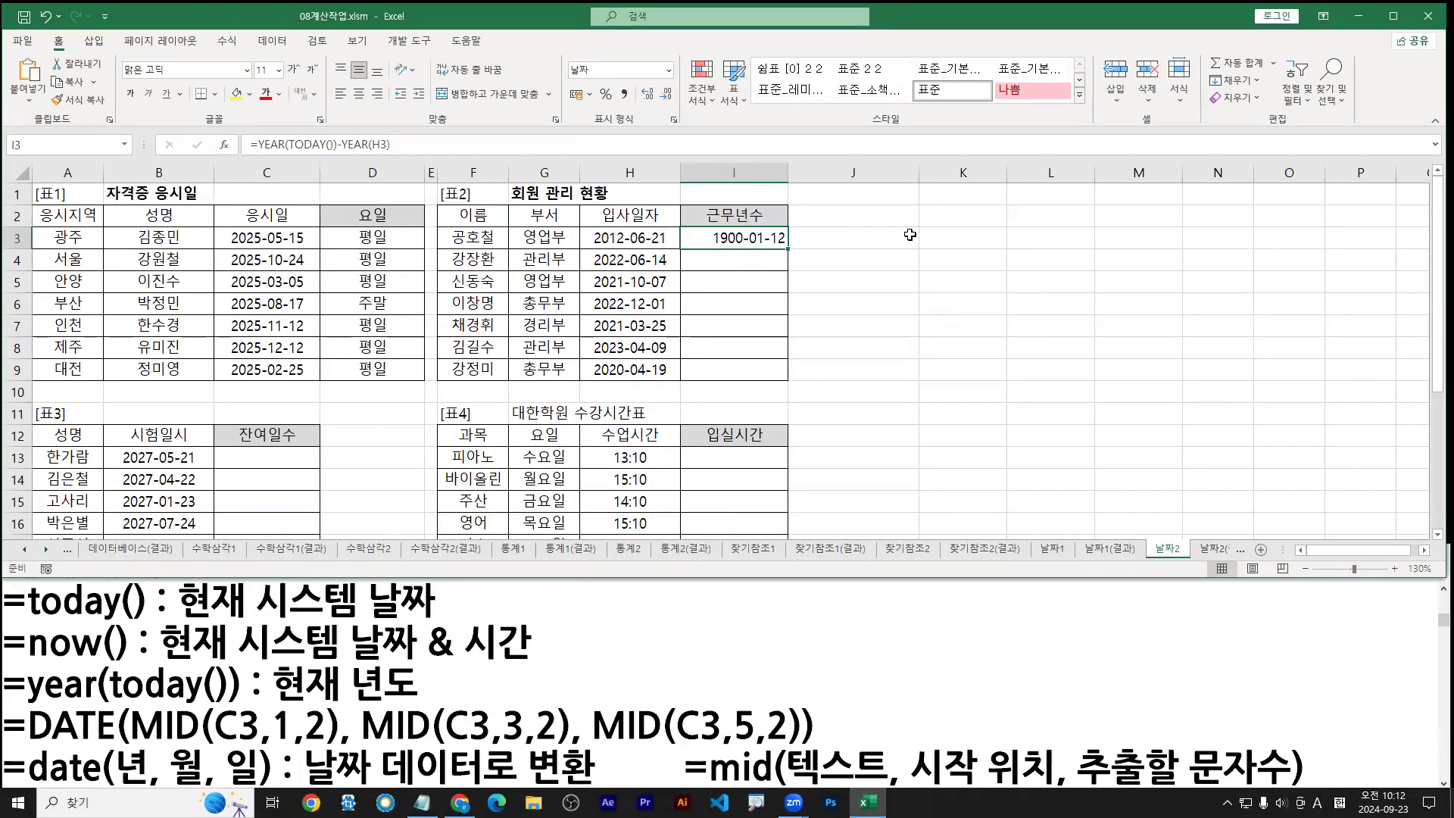
click(669, 70)
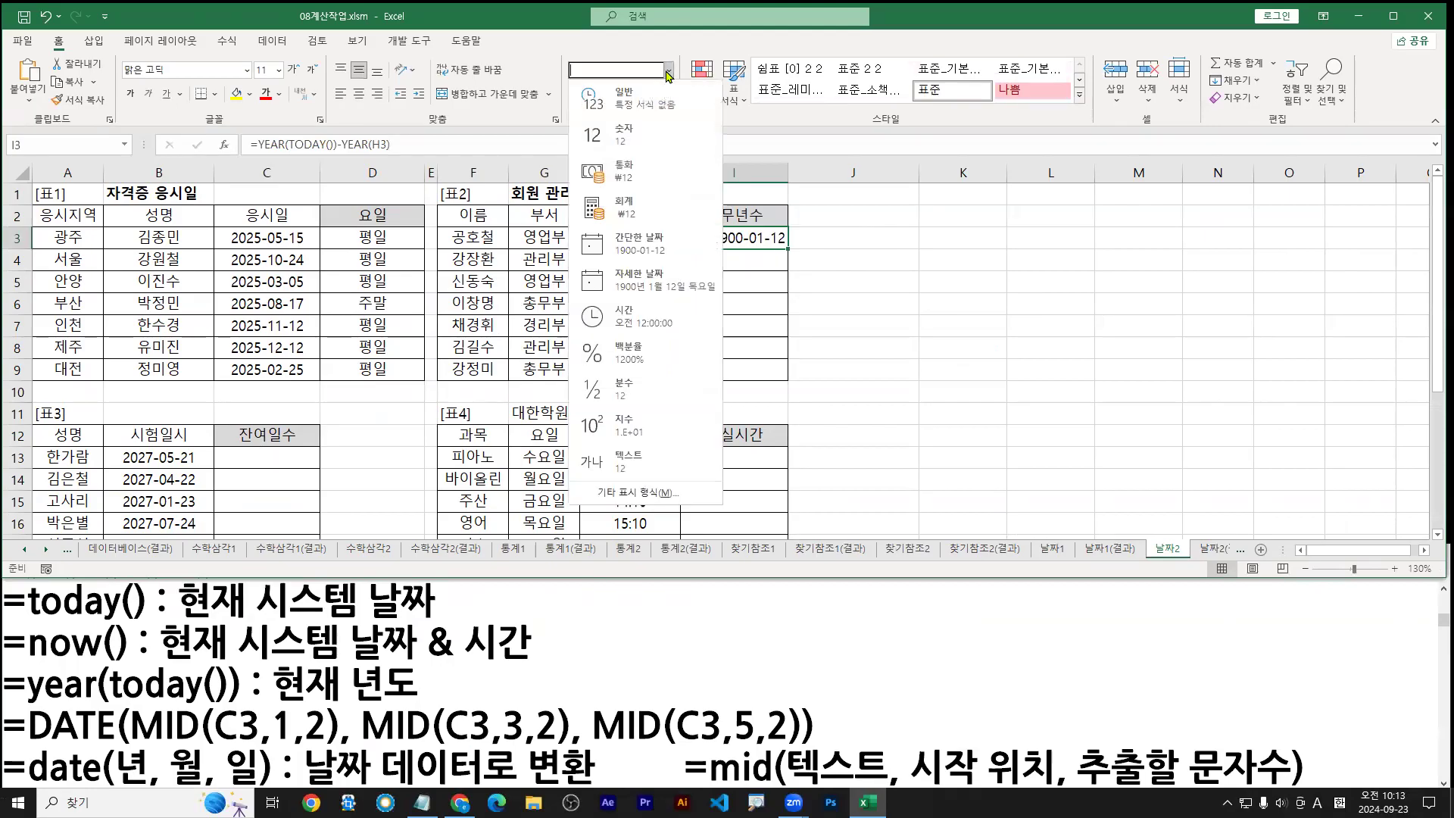
click(643, 108)
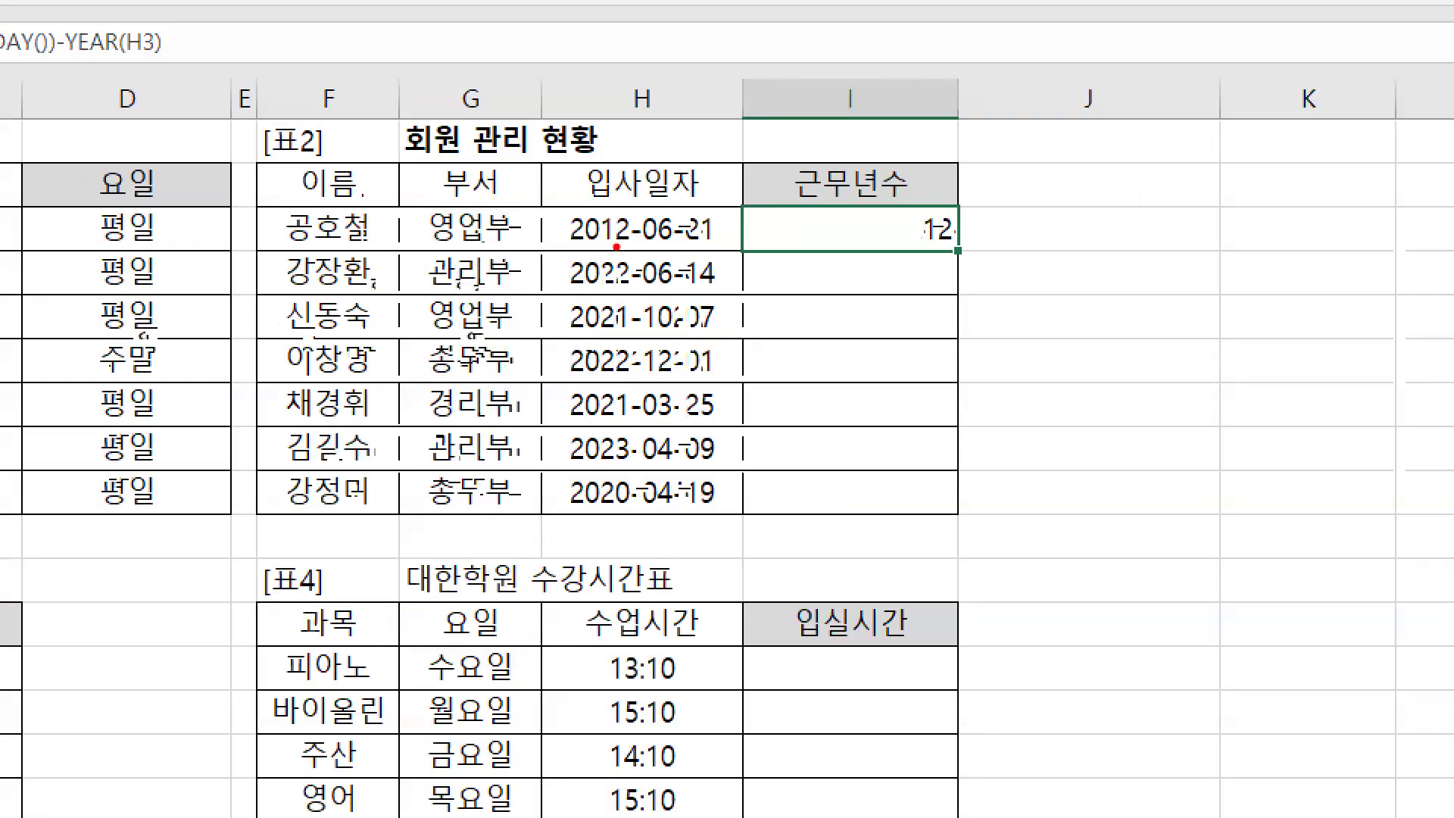
Step: Review the I3 formula, show its result as 간단한 날짜, and return the number format to 일반
drag(930, 245, 958, 242)
key(Escape)
double_click(774, 237)
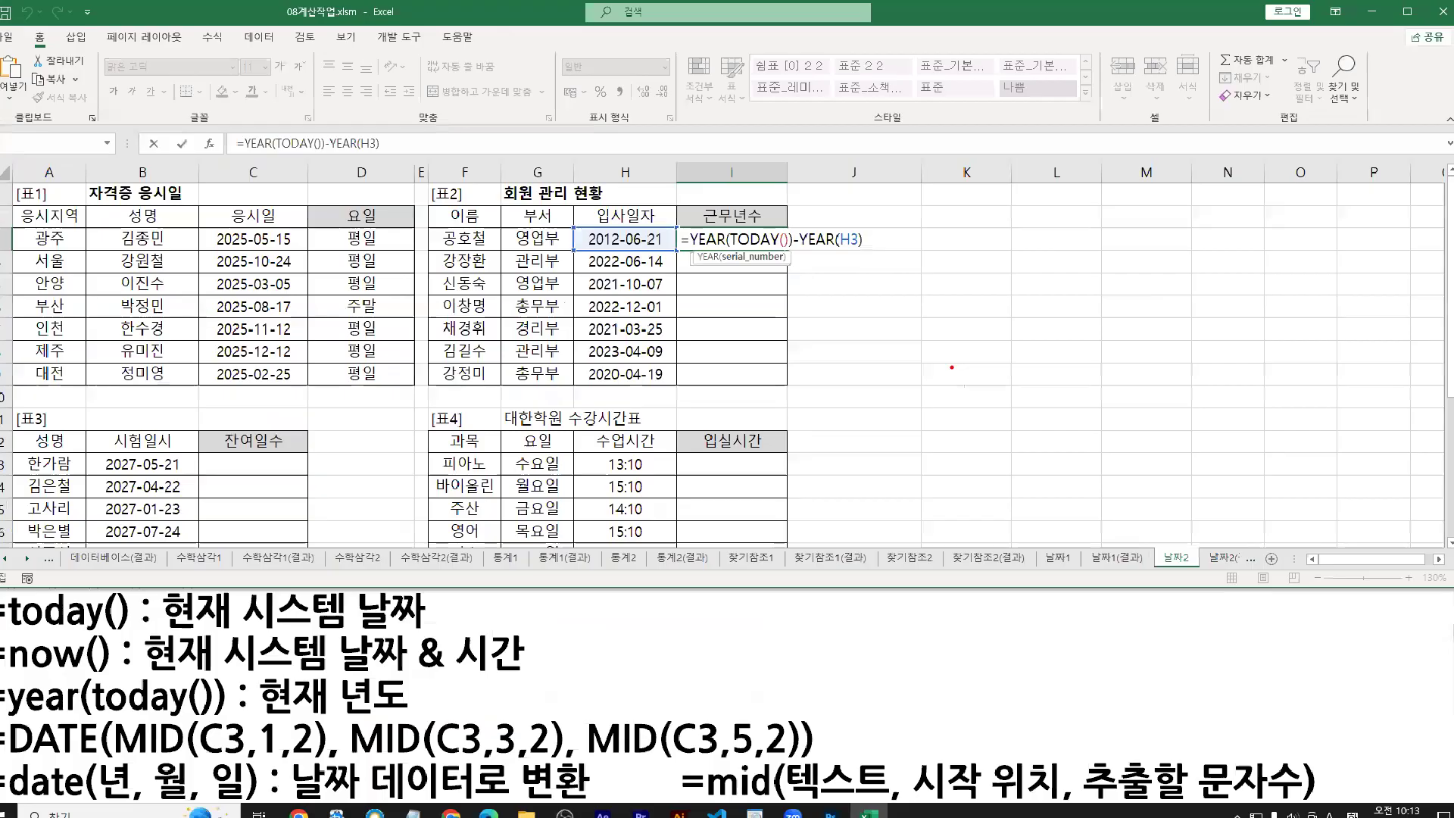
key(Escape)
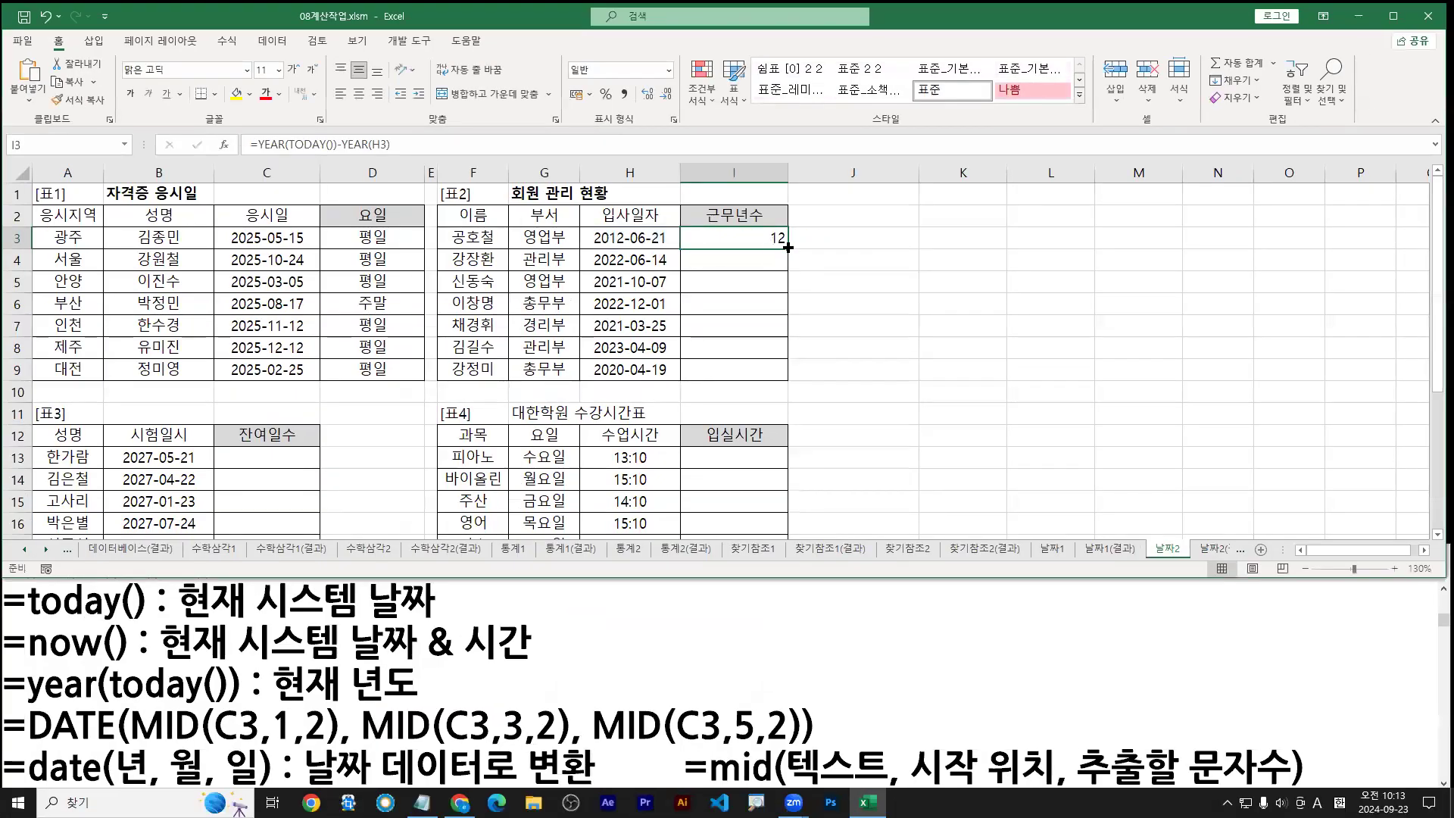
click(668, 70)
click(658, 243)
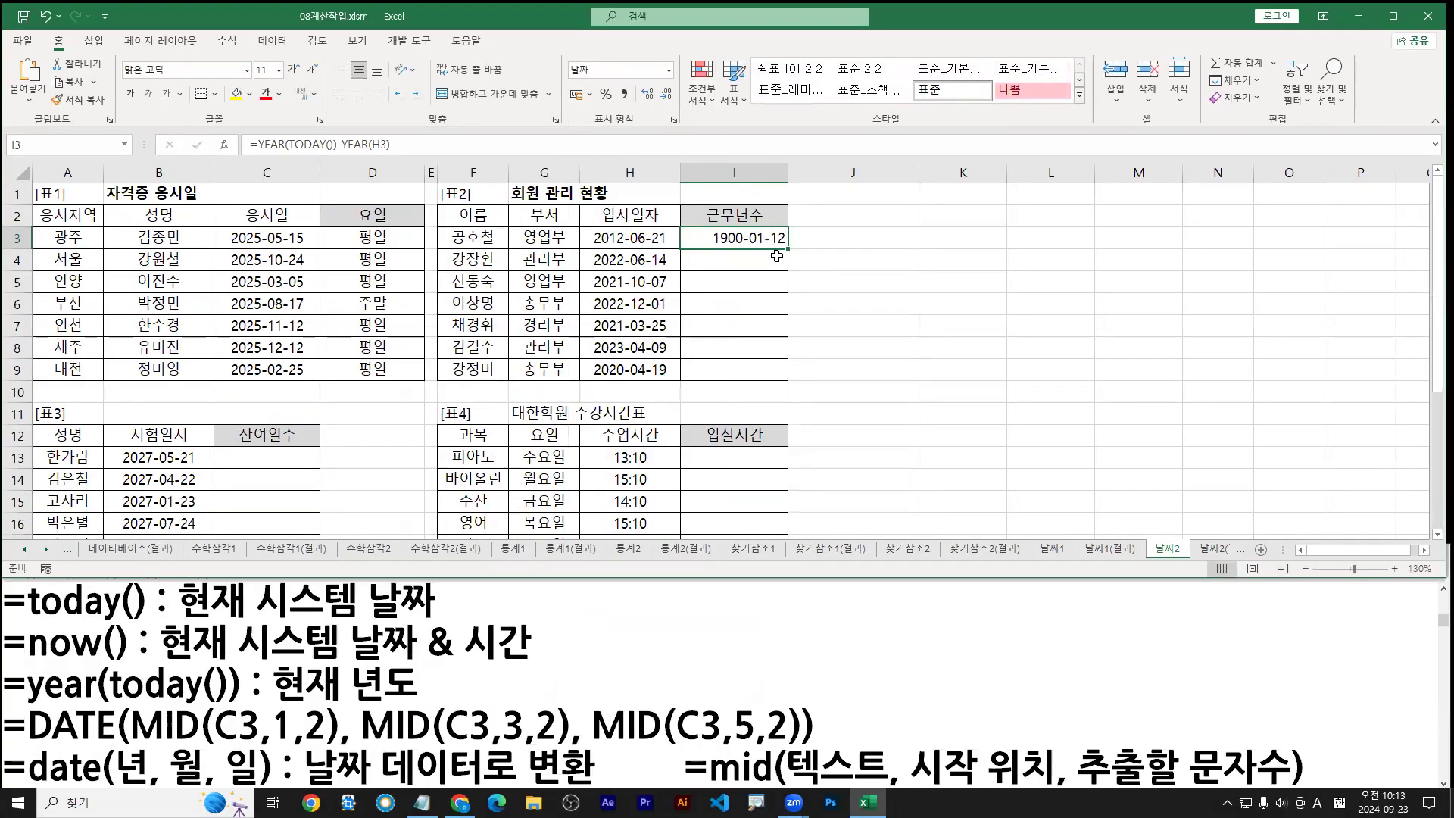
click(669, 70)
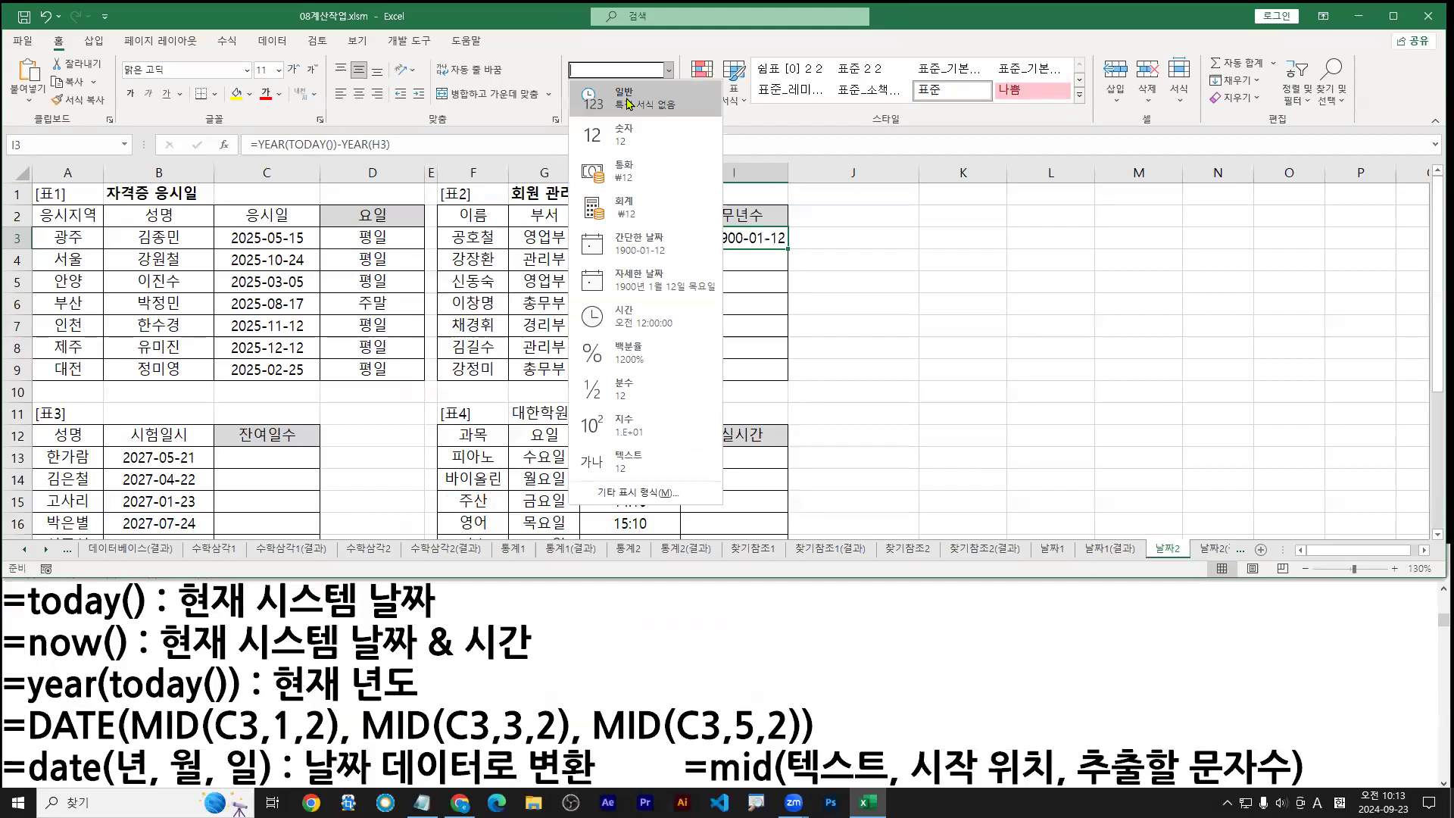
click(627, 104)
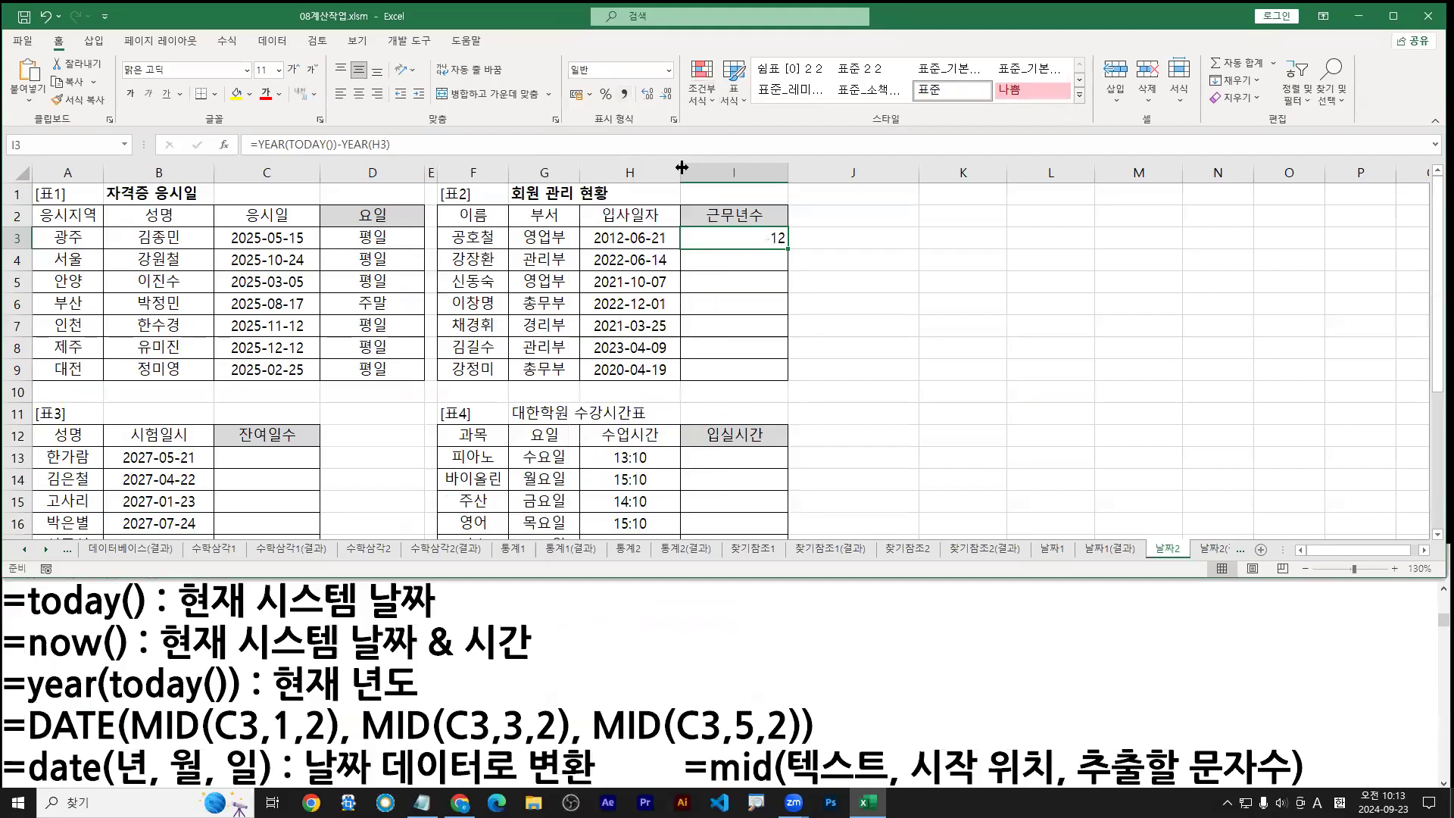
Step: Fill the 근무년수 formula from I3 down to I9
double_click(787, 248)
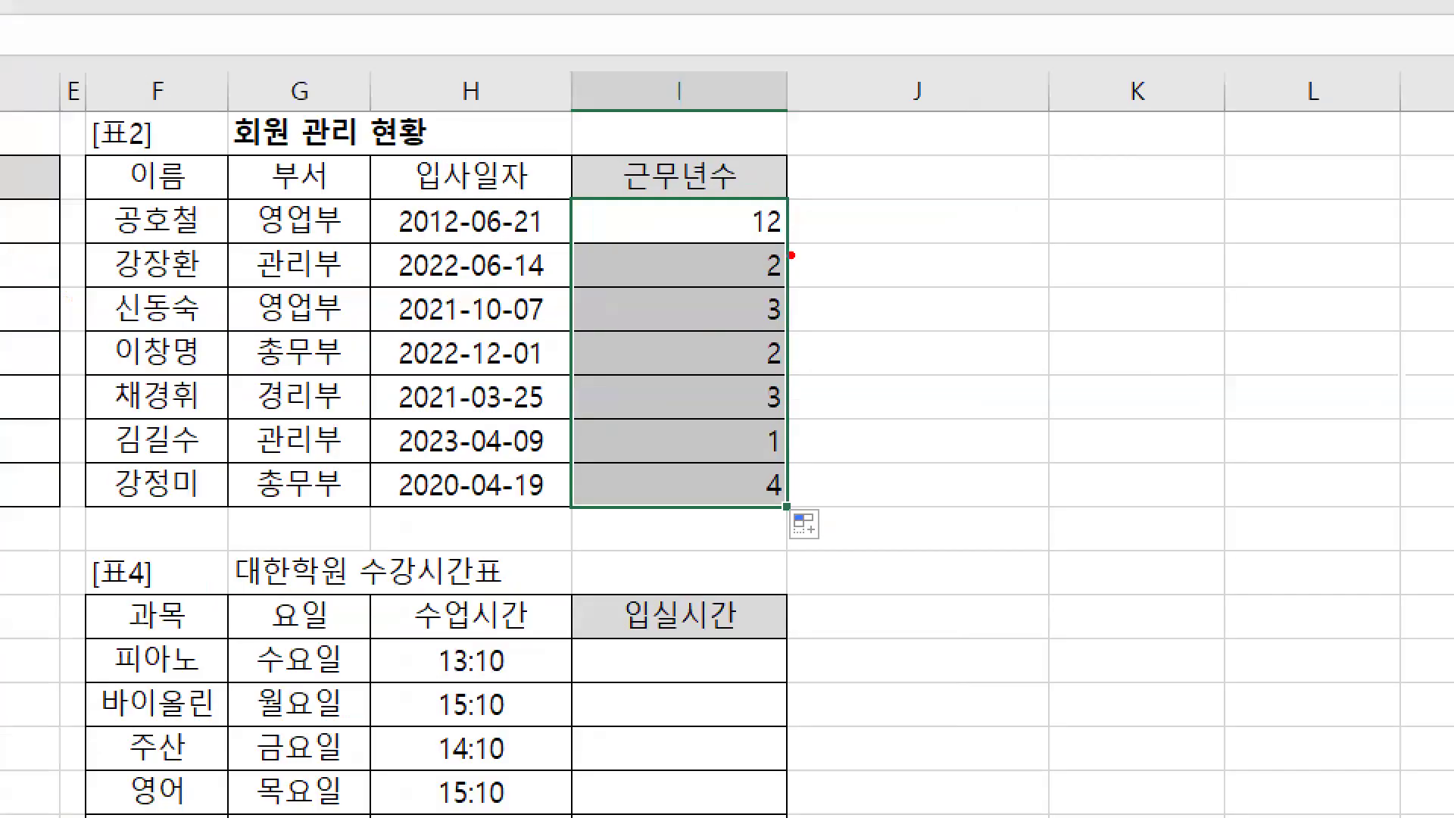
mouse_move(788, 253)
mouse_down()
mouse_move(788, 477)
mouse_move(821, 444)
mouse_up()
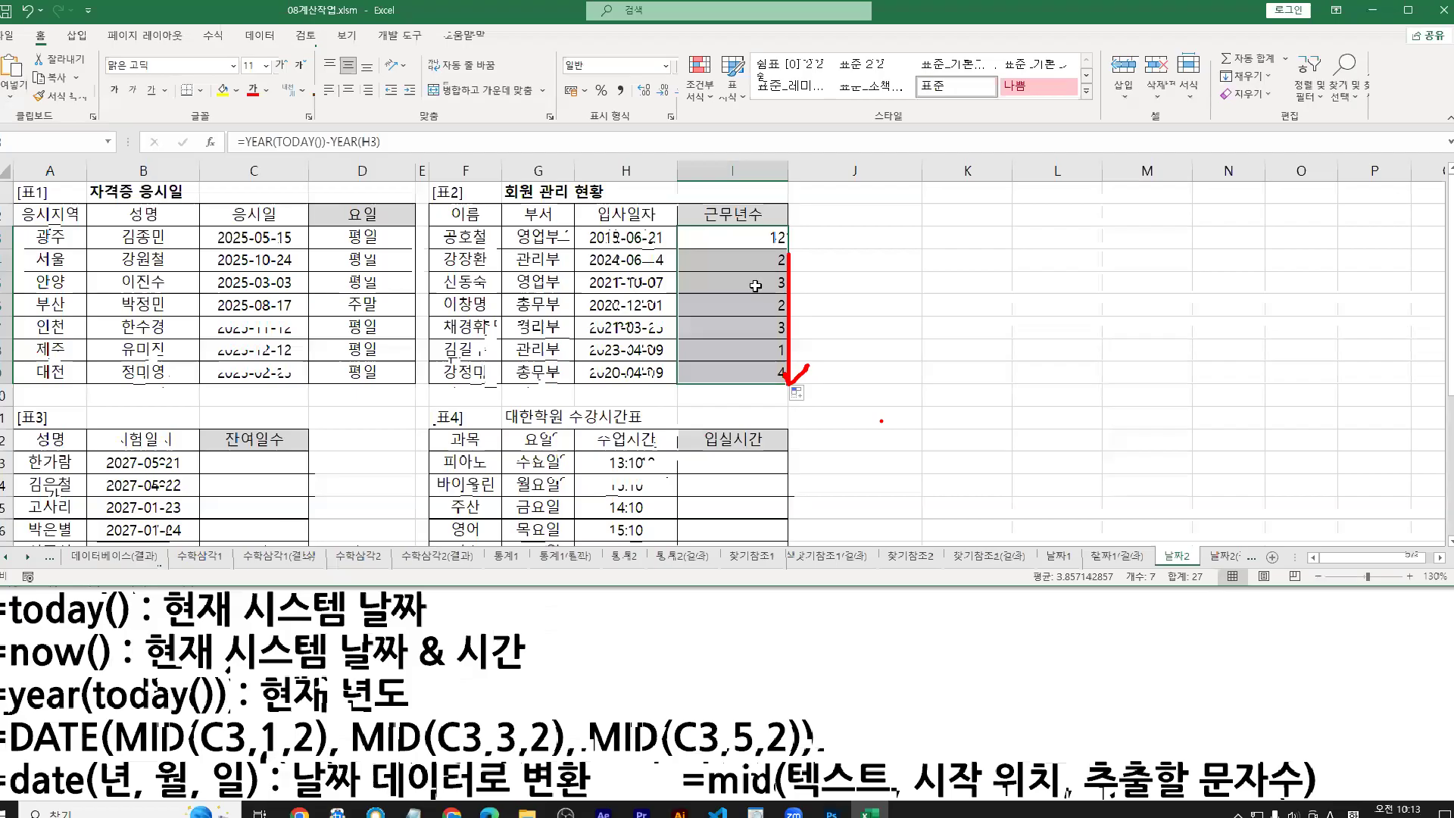
key(Escape)
Step: Copy the I3 formula =YEAR(TODAY())-YEAR(H3) into Notepad beside the today() note, then leave cell editing in Excel
double_click(754, 243)
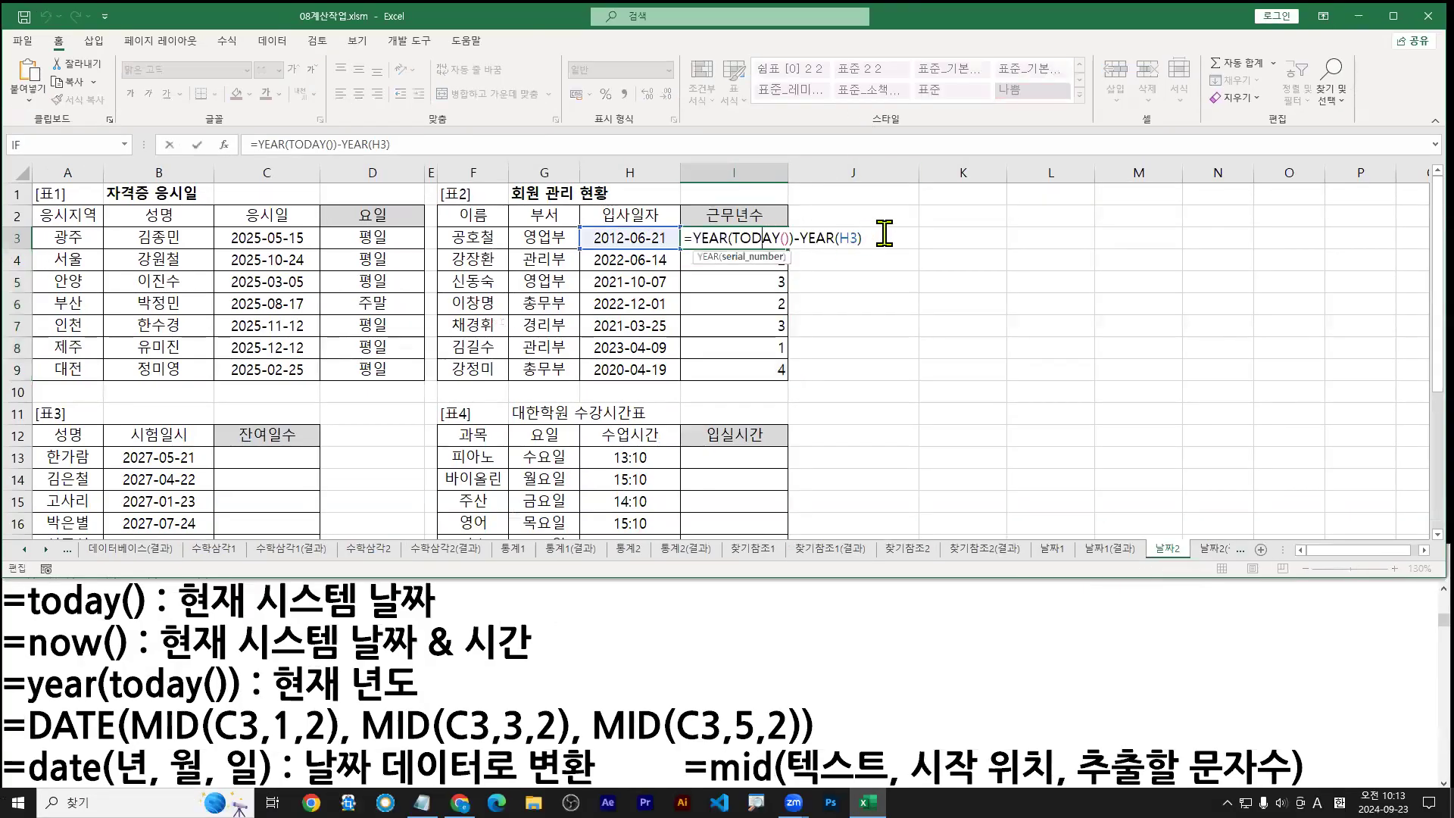
click(515, 602)
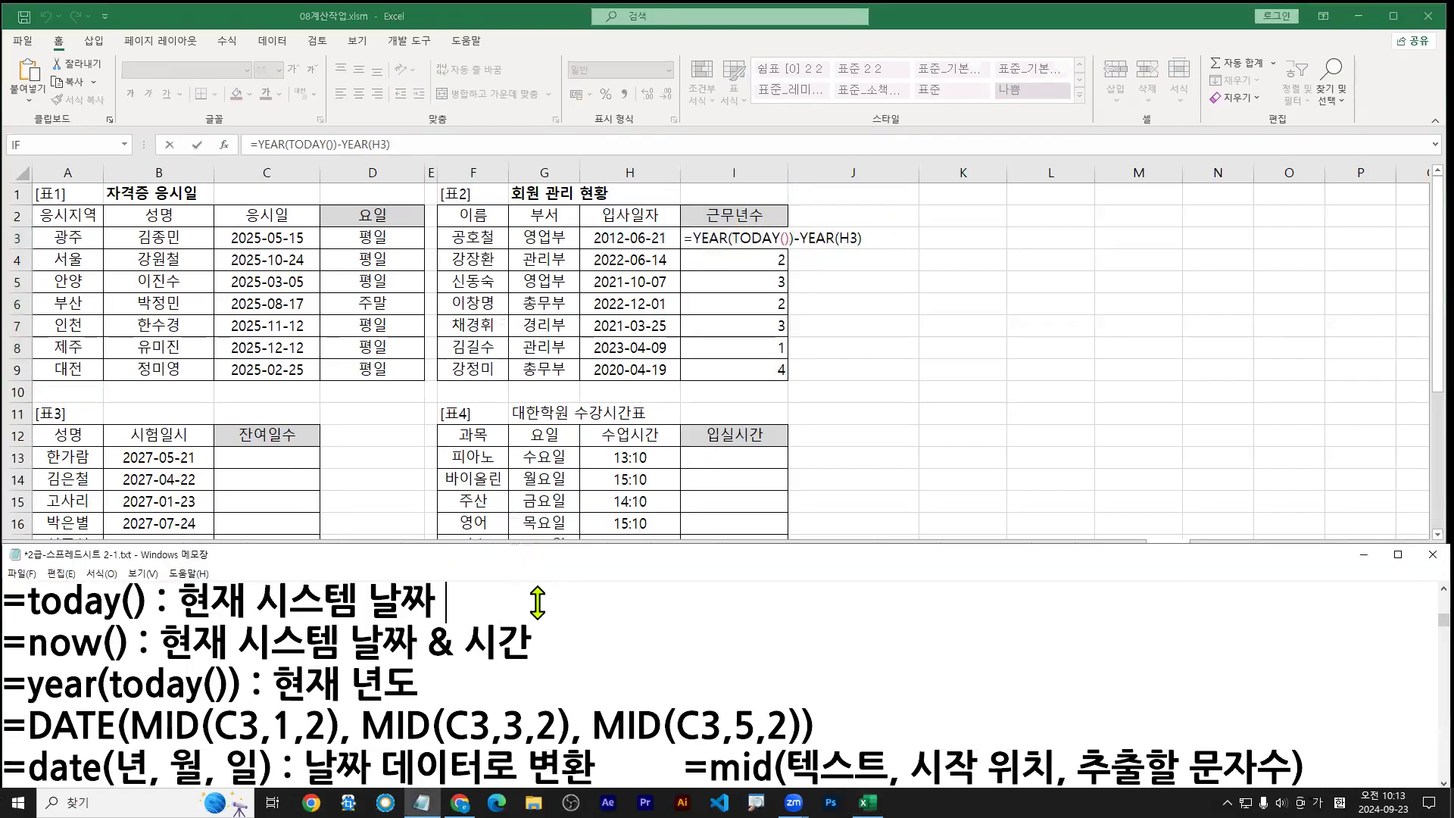
text(=YEAR(TODAY())-YEAR(H3))
click(868, 802)
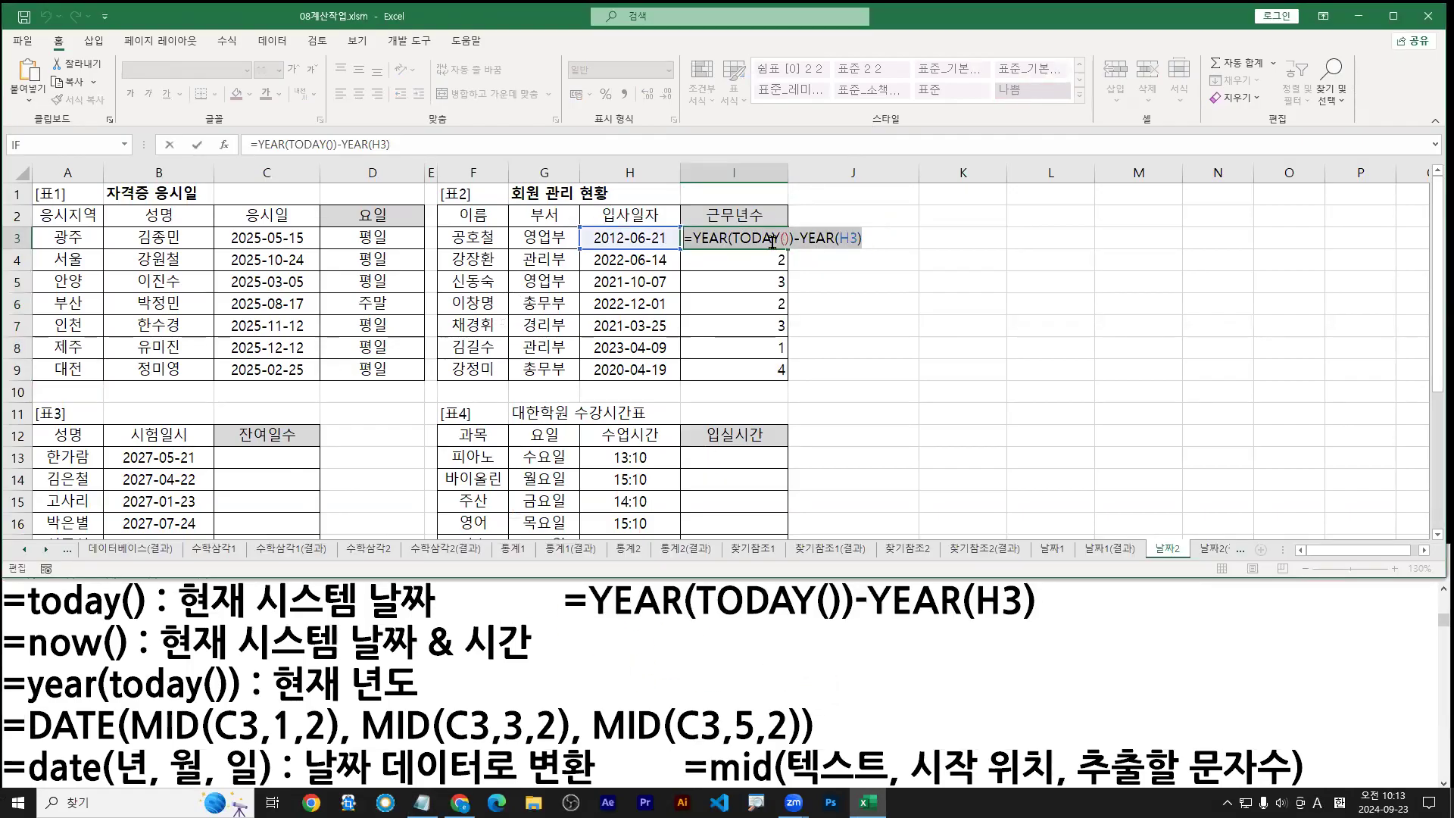
key(Escape)
Step: Show I3 in a date format once more and reset it to 일반
click(670, 70)
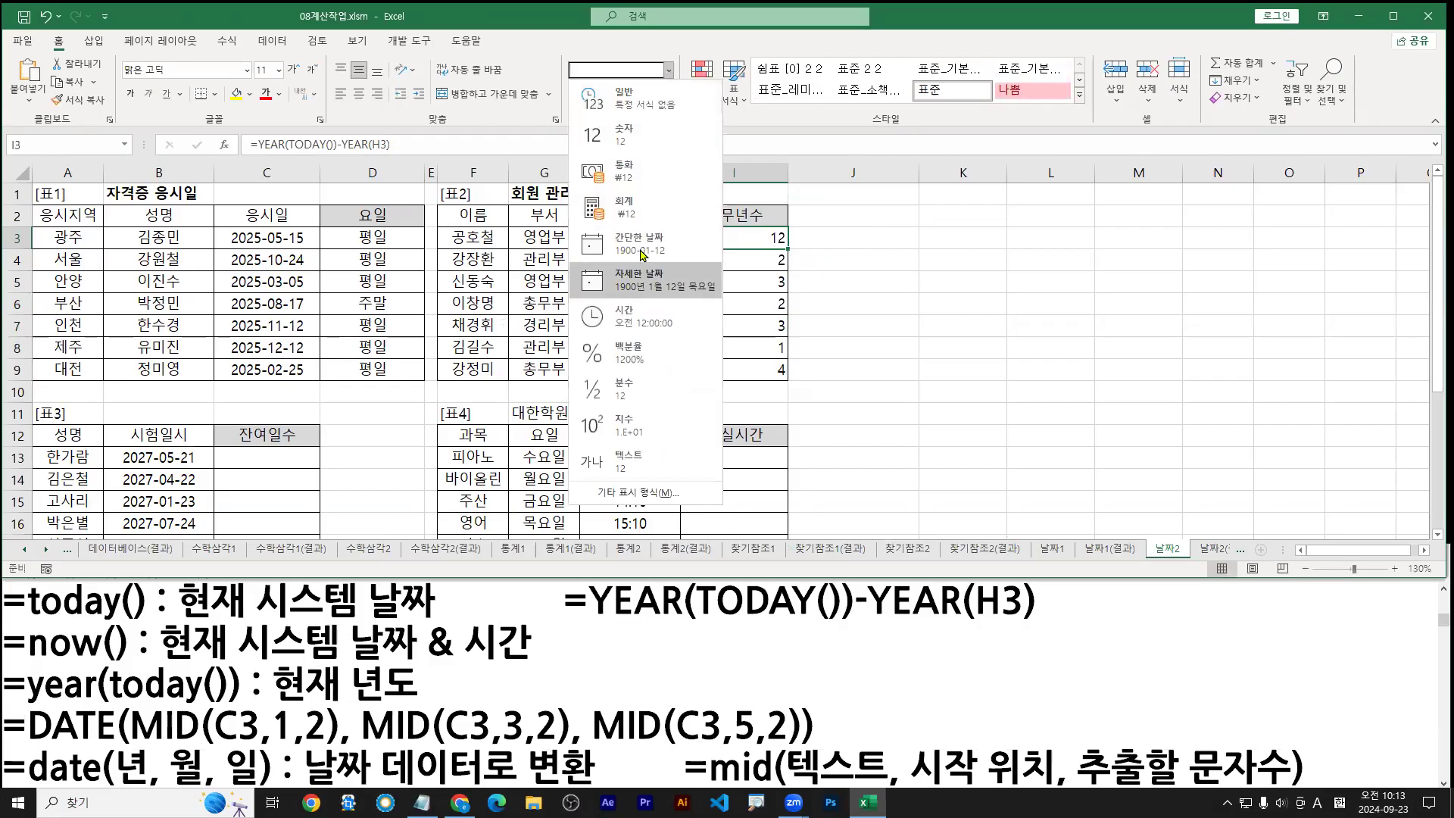
click(645, 280)
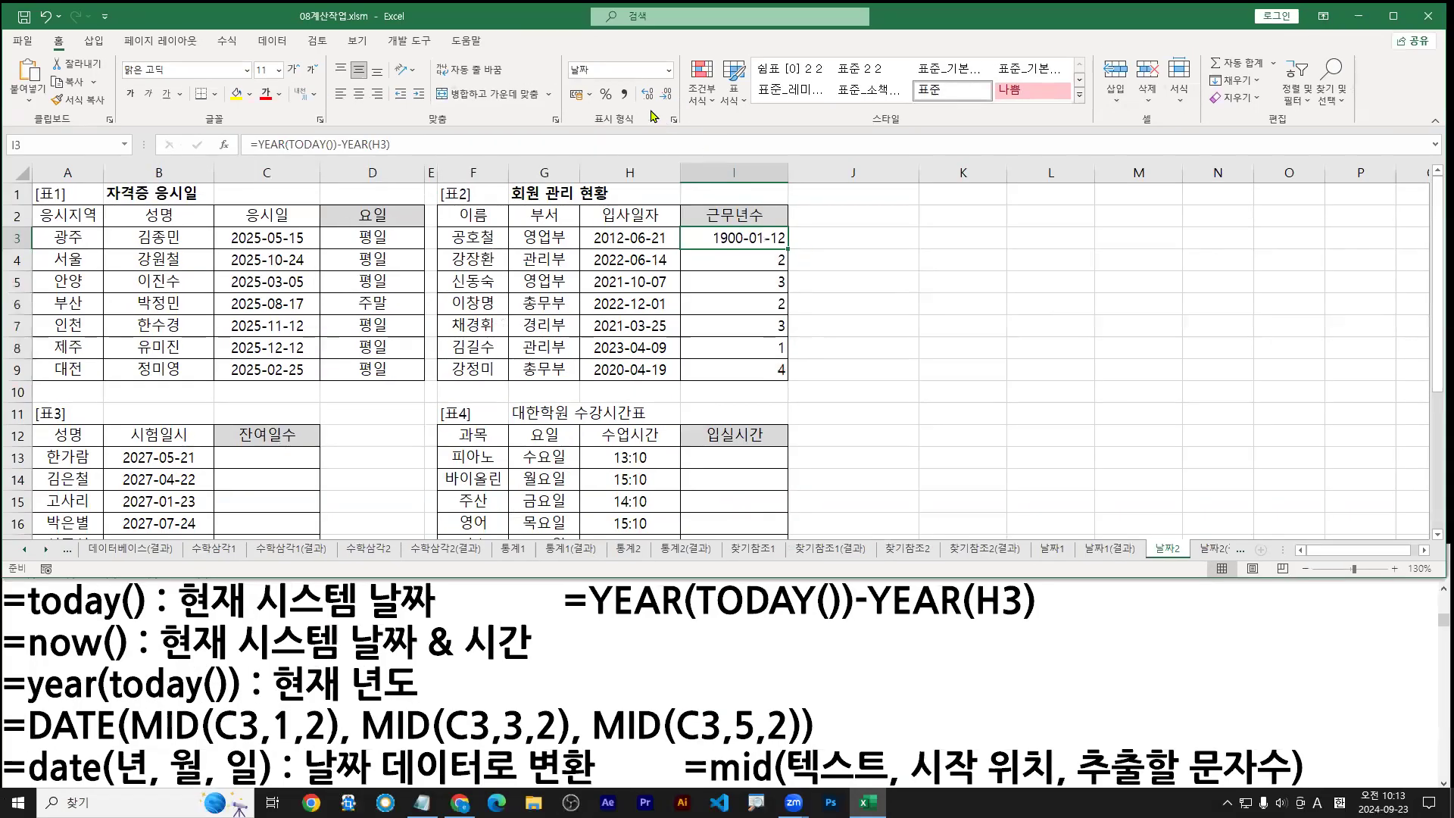
click(668, 70)
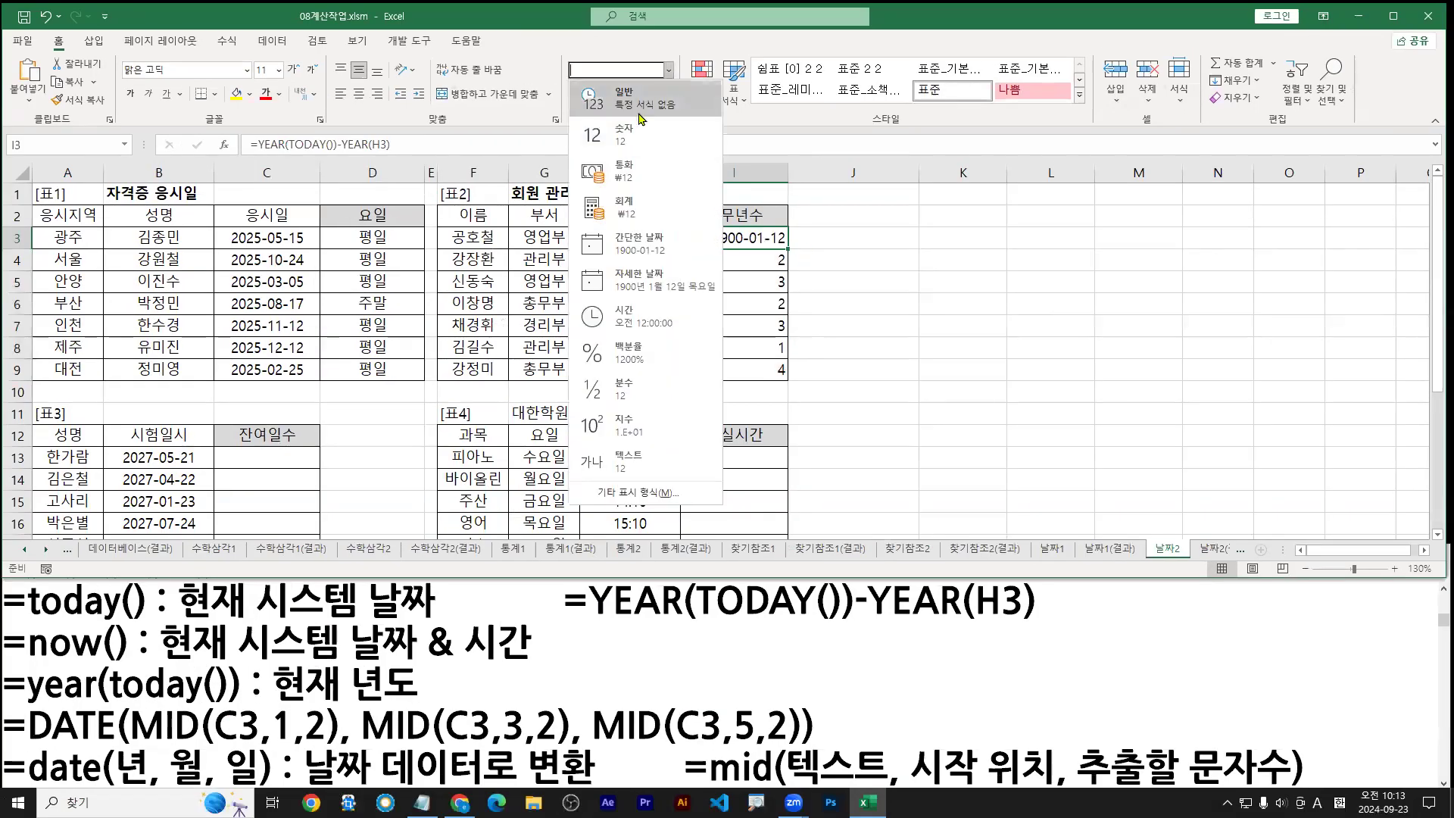
click(636, 99)
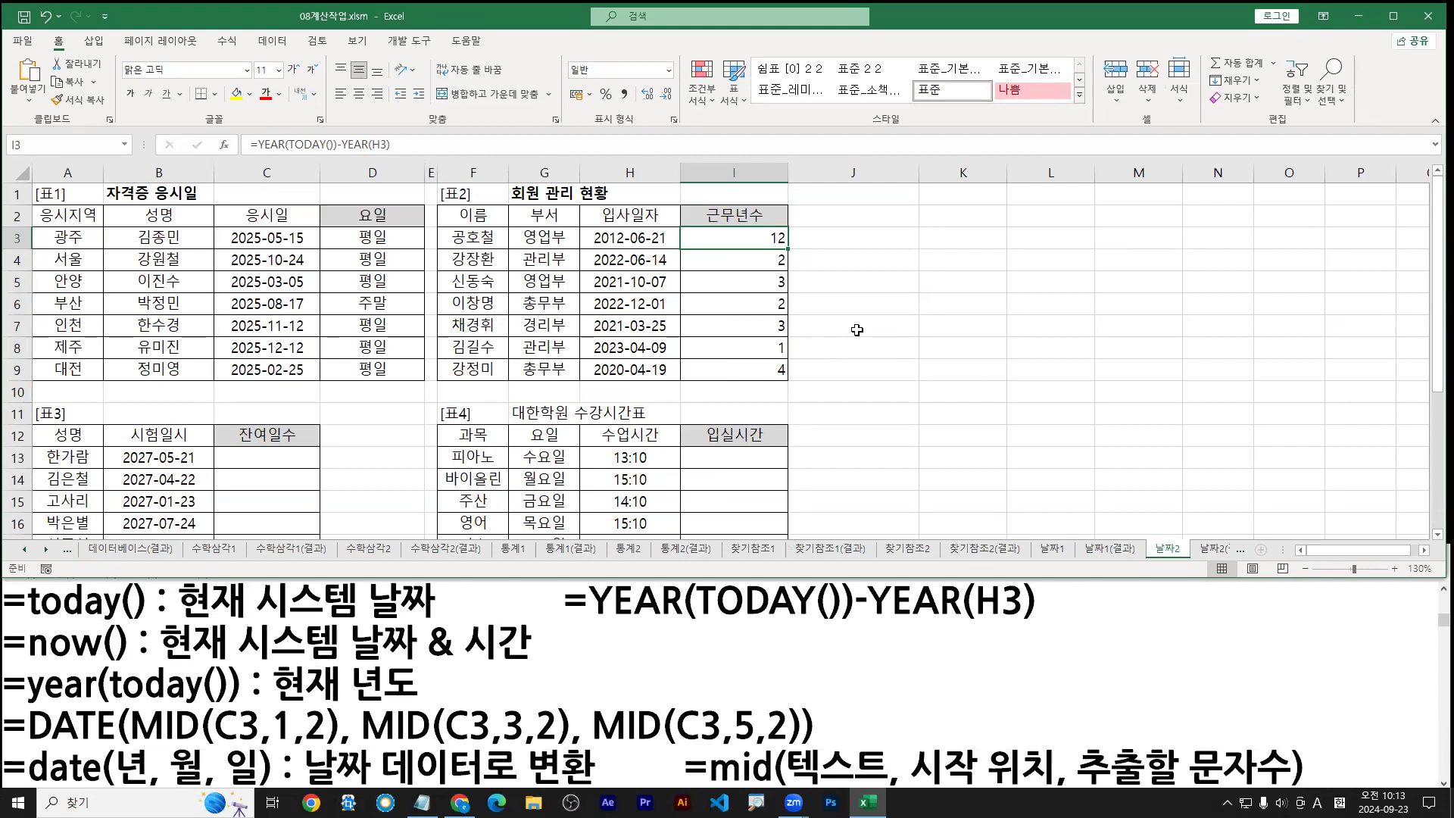
Step: Examine the 시험일시 and 잔여일수 columns of [표3] alongside the Notepad note on the DAYS function's 종료 날짜 and 시작 날짜 arguments
click(1045, 603)
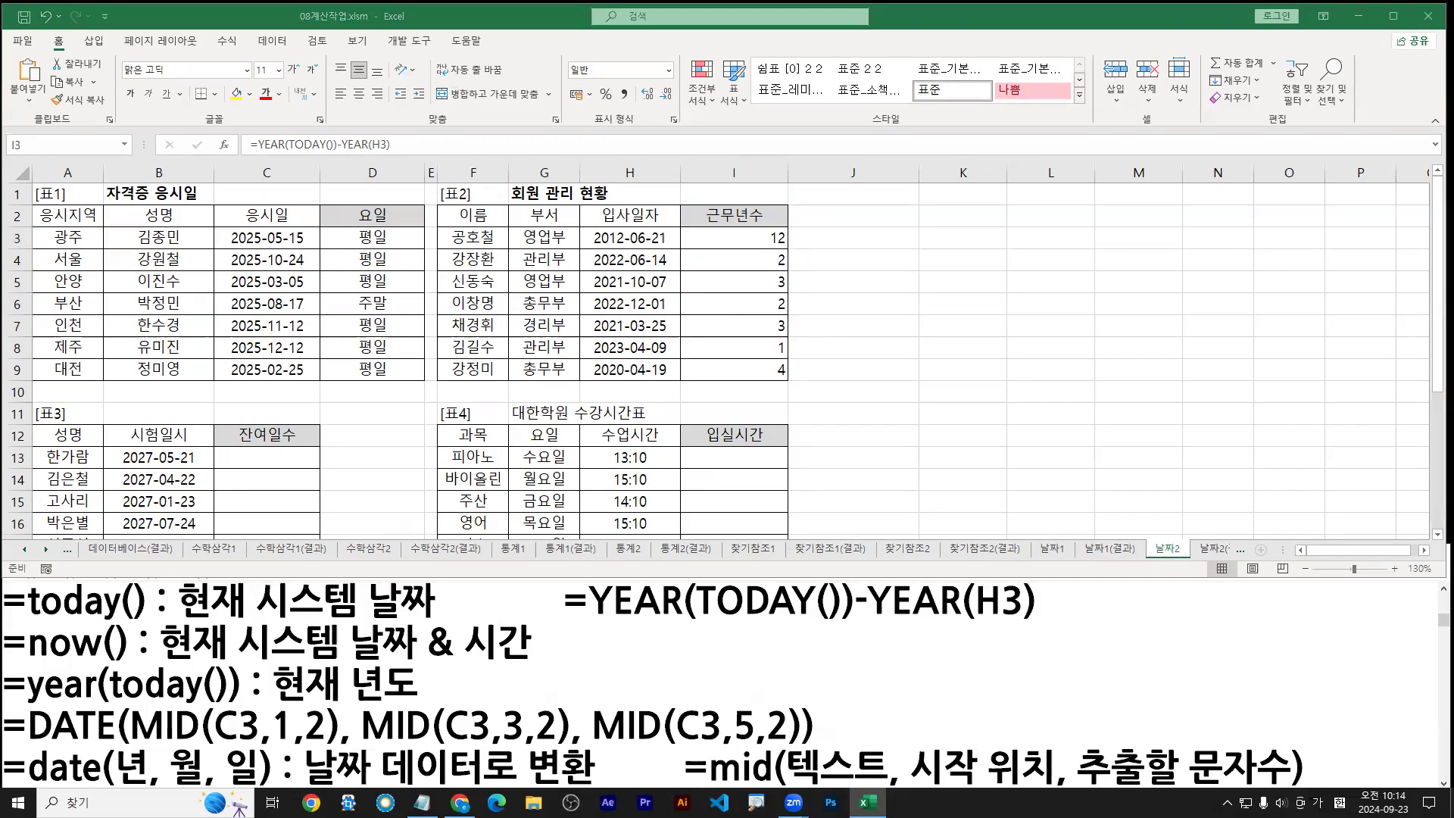
click(242, 479)
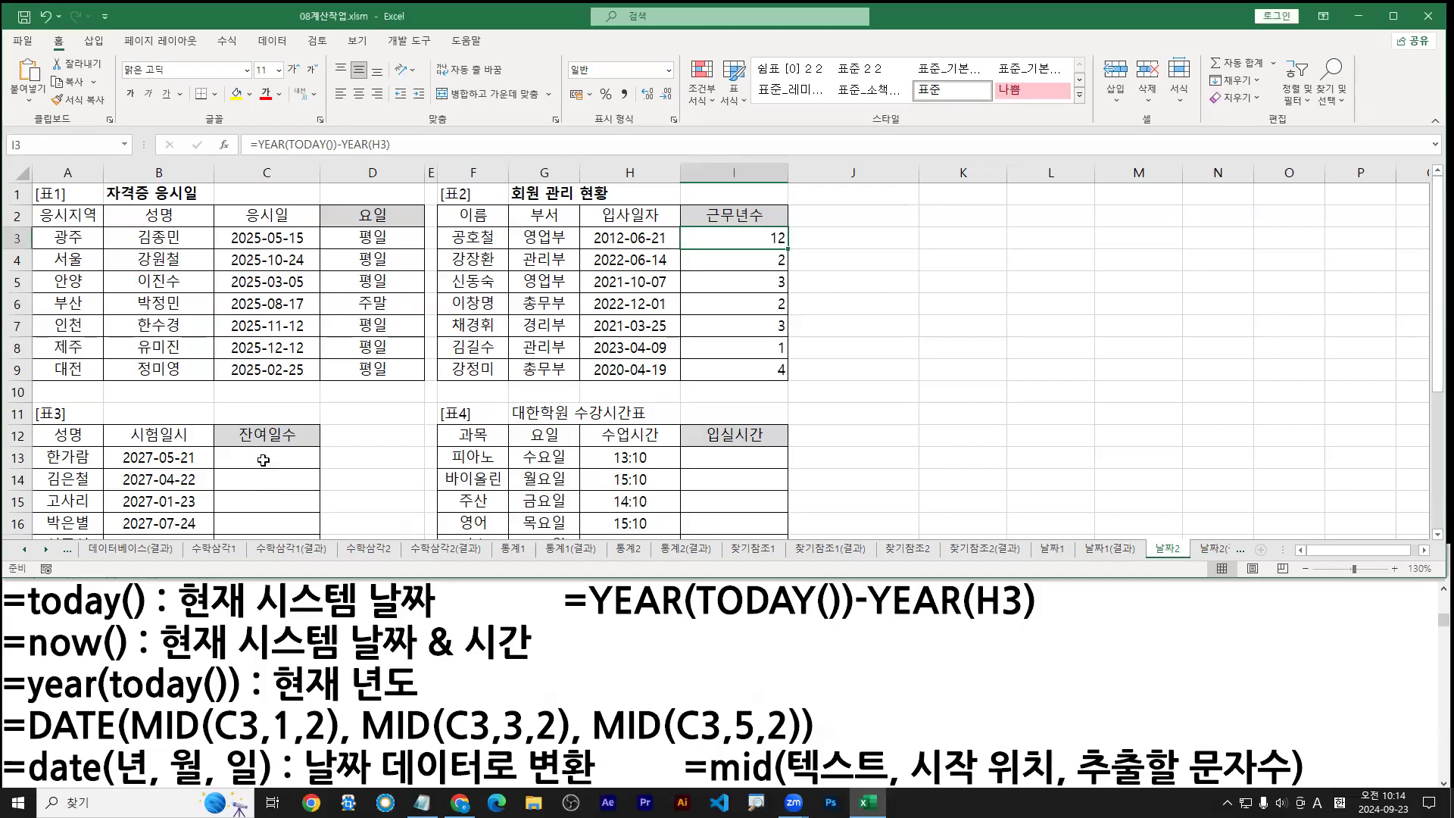
click(262, 464)
scroll(266, 454, down, 1)
click(147, 399)
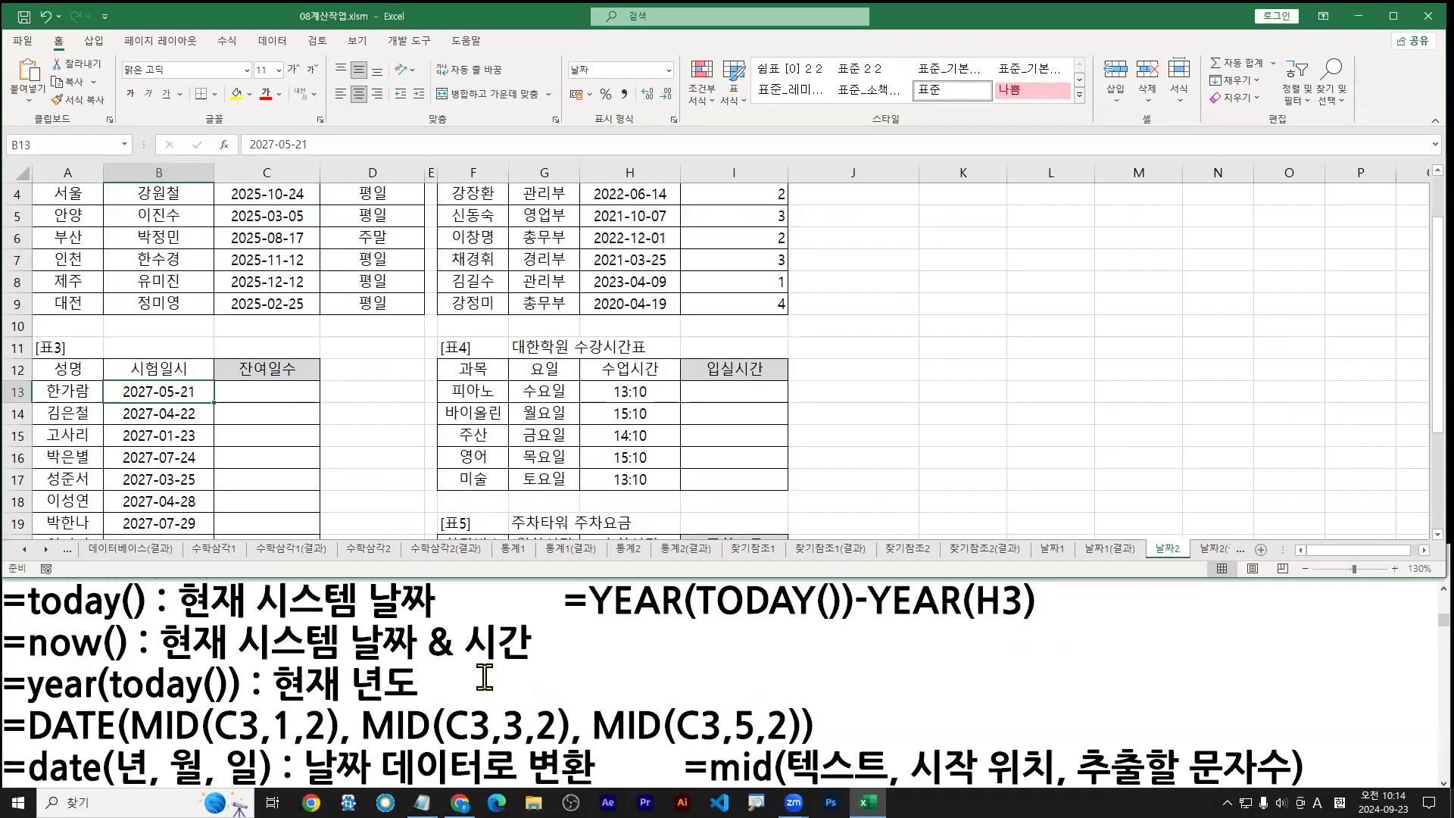
click(453, 657)
scroll(453, 657, down, 1)
scroll(457, 658, down, 1)
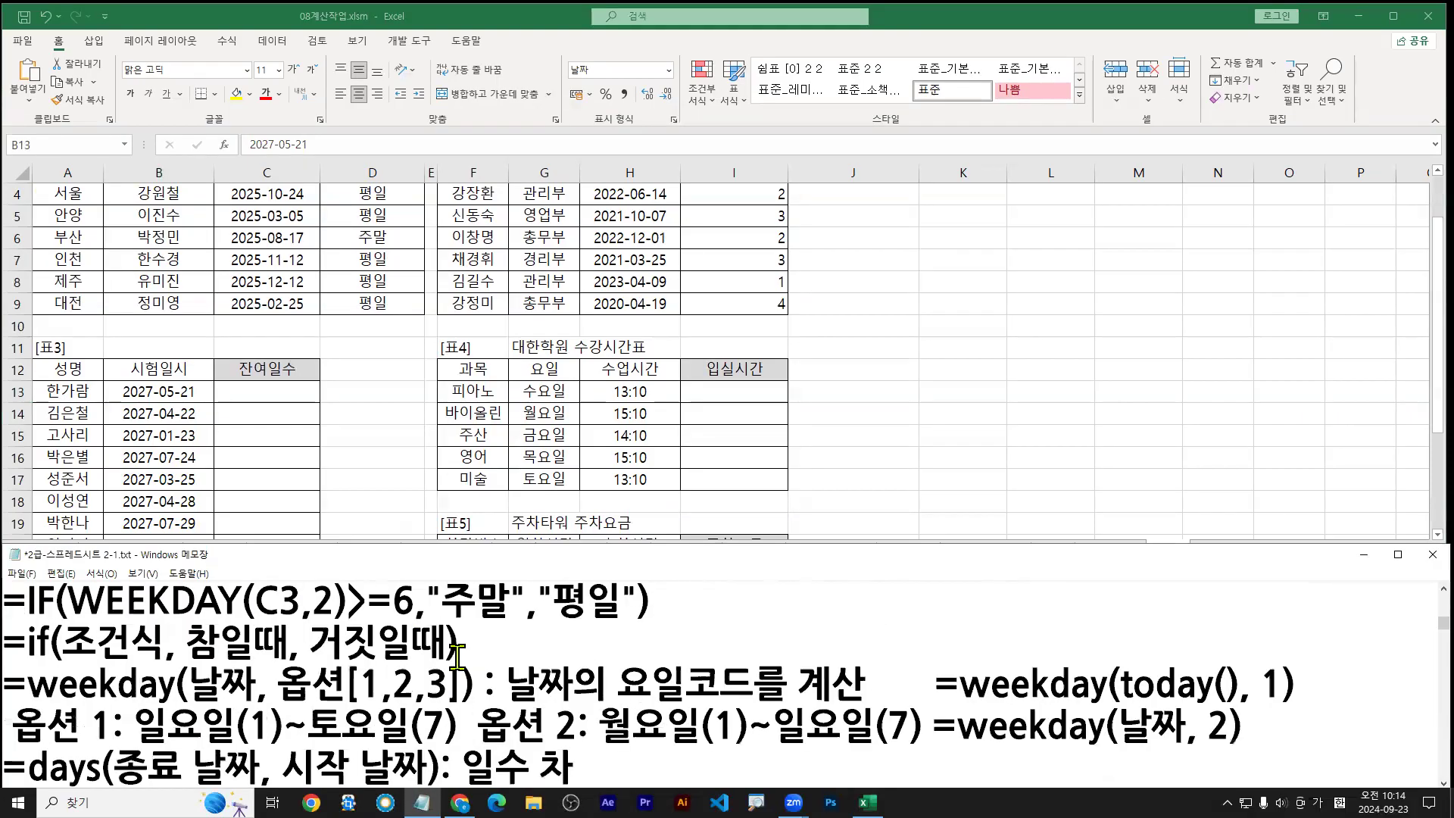
scroll(458, 657, down, 1)
drag(130, 665, 258, 663)
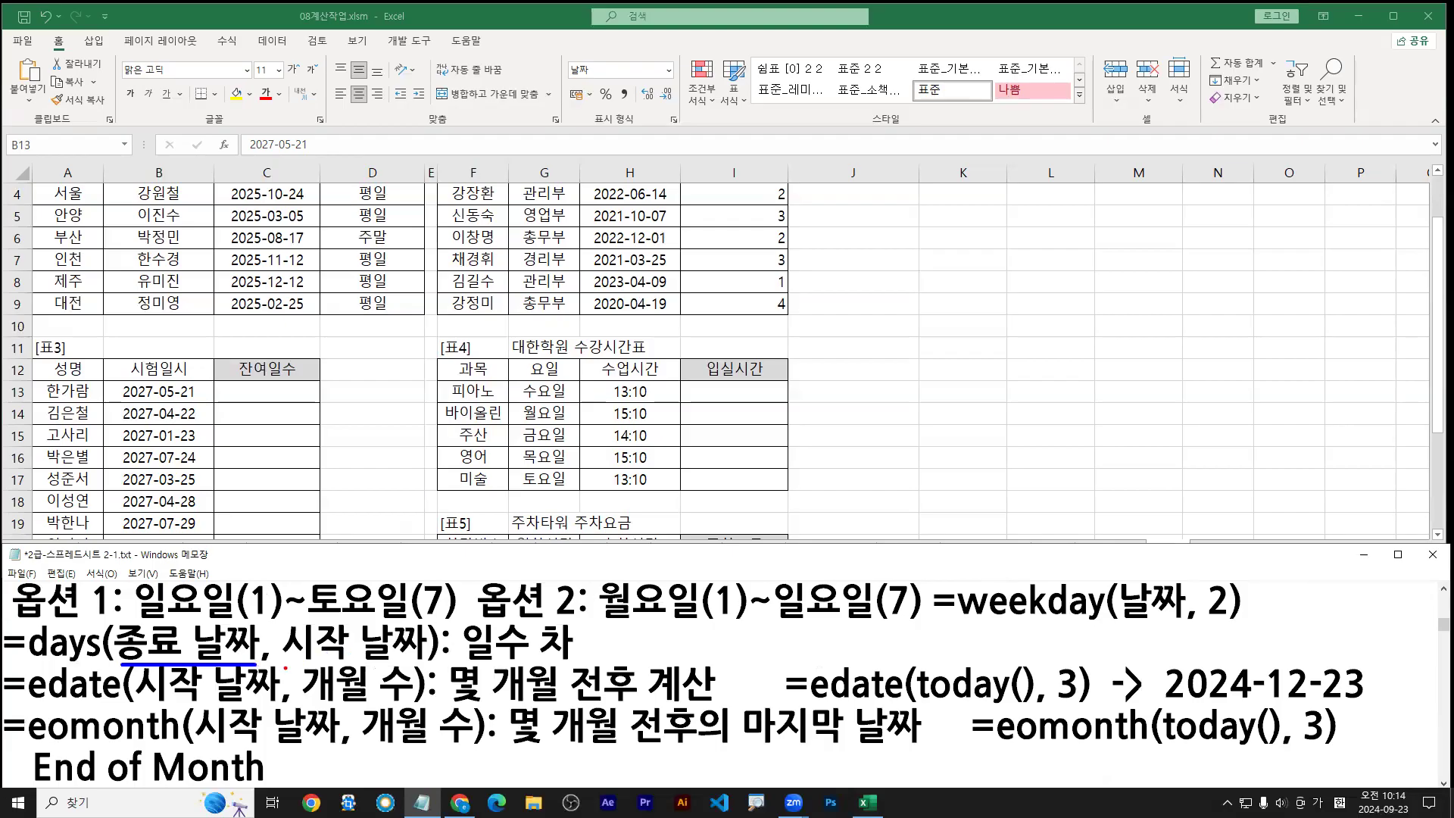
drag(290, 666, 416, 665)
drag(578, 663, 467, 663)
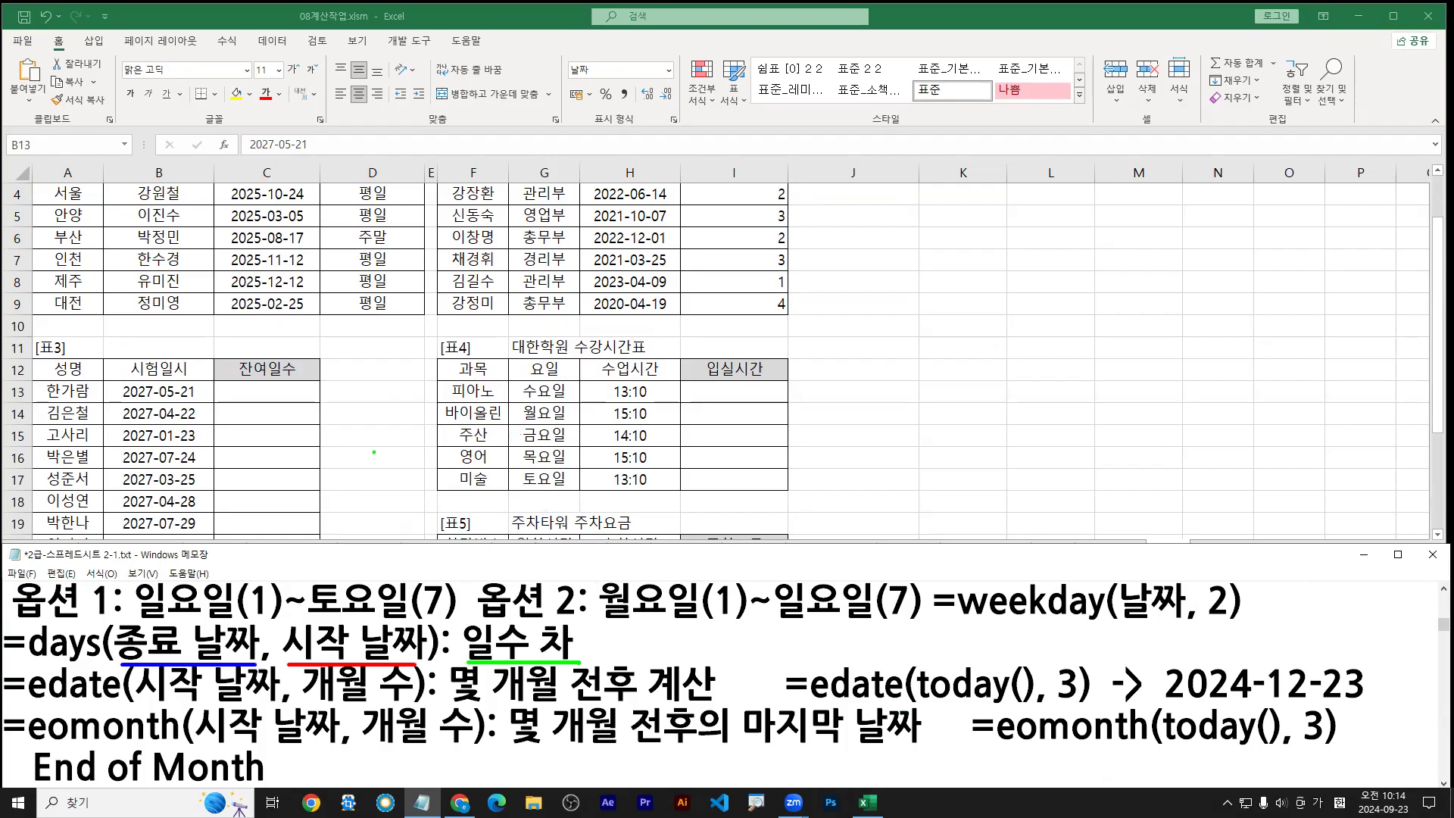
drag(165, 415, 168, 630)
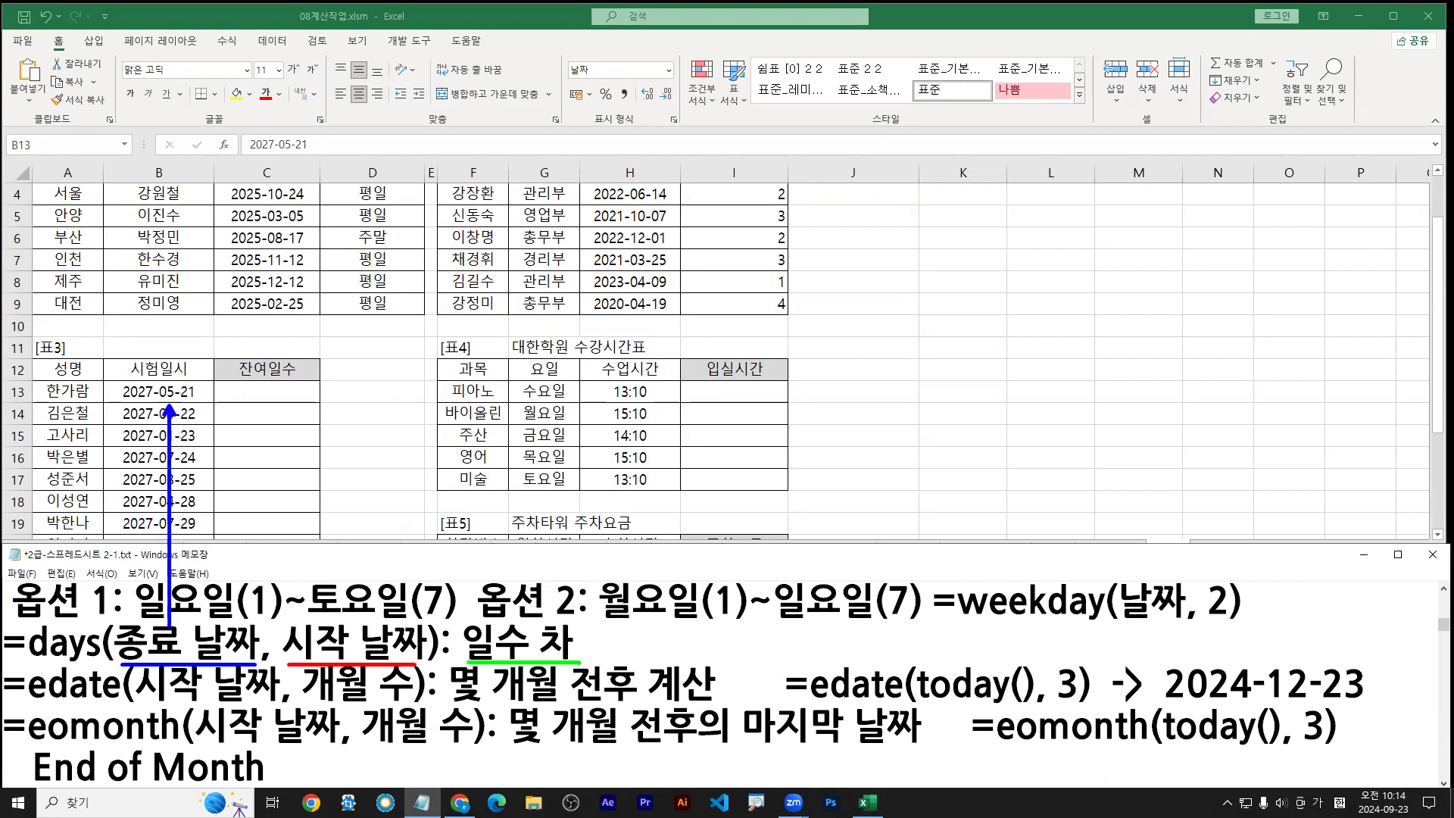
drag(347, 623, 367, 562)
drag(362, 509, 346, 548)
drag(342, 510, 353, 530)
drag(384, 497, 384, 547)
key(BackSpace)
text(today())
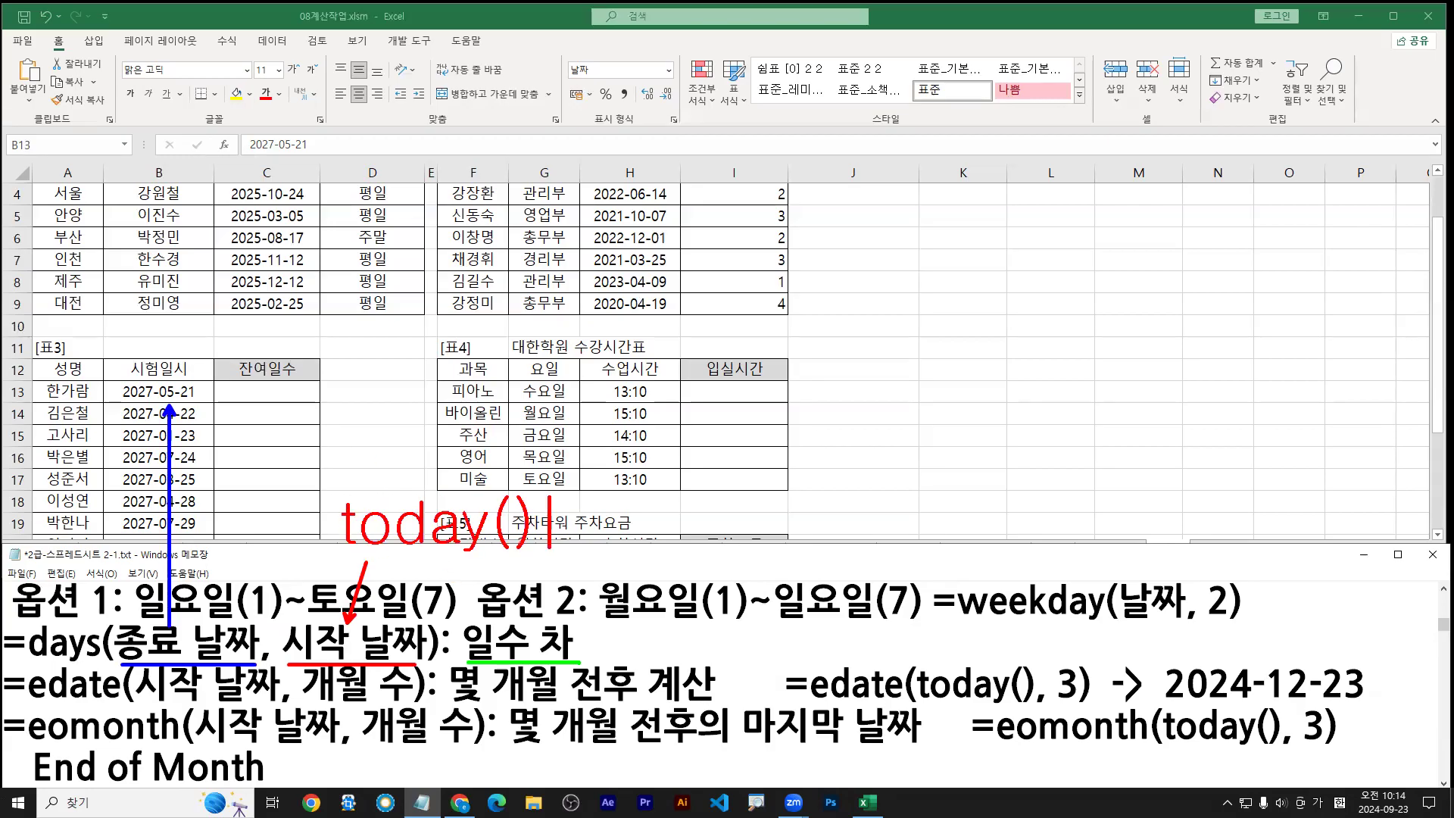
text(e)
key(Escape)
Step: Start a DAYS function in C13, the first 잔여일수 cell of [표3]
click(266, 394)
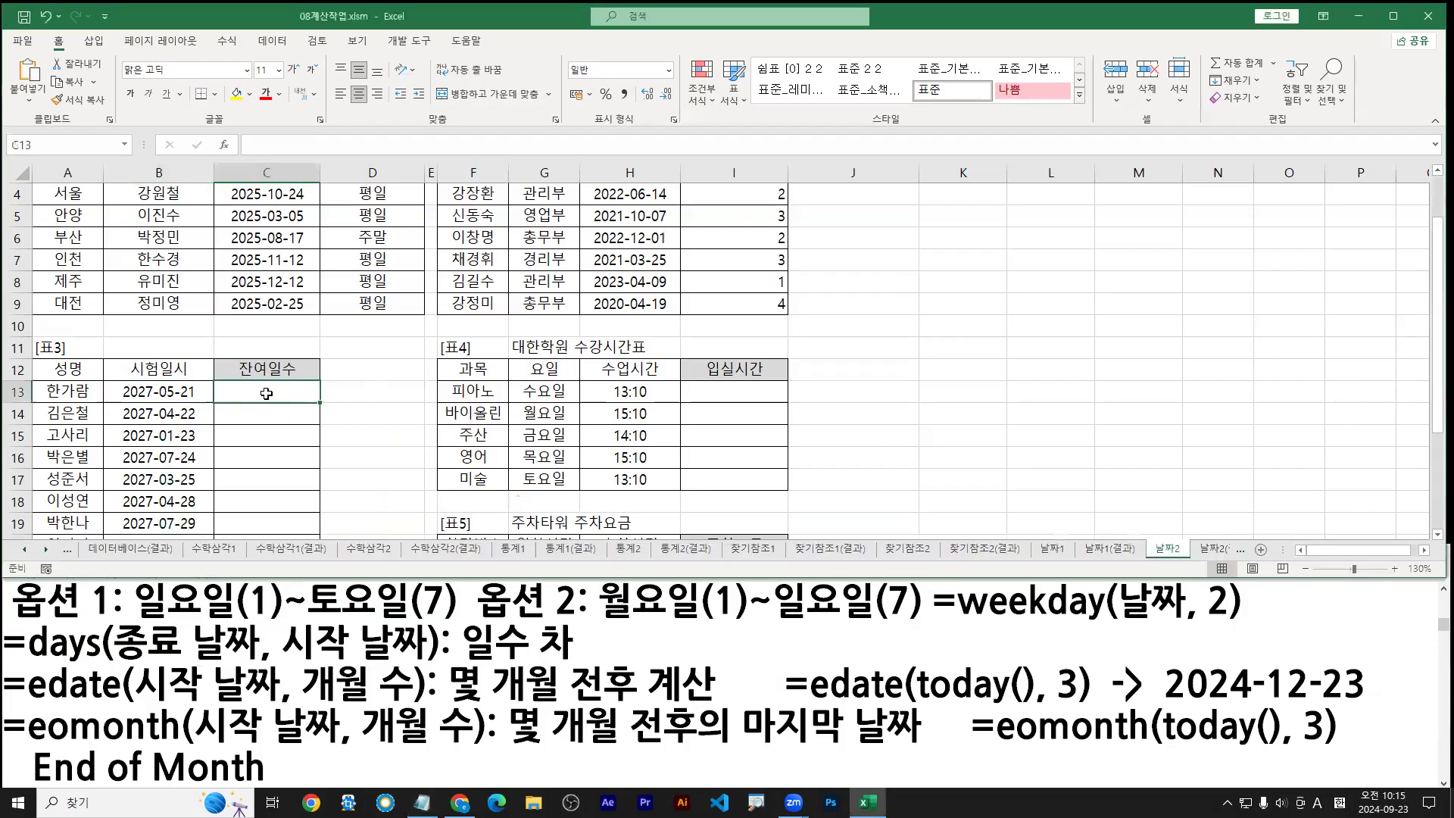
drag(4, 667, 454, 667)
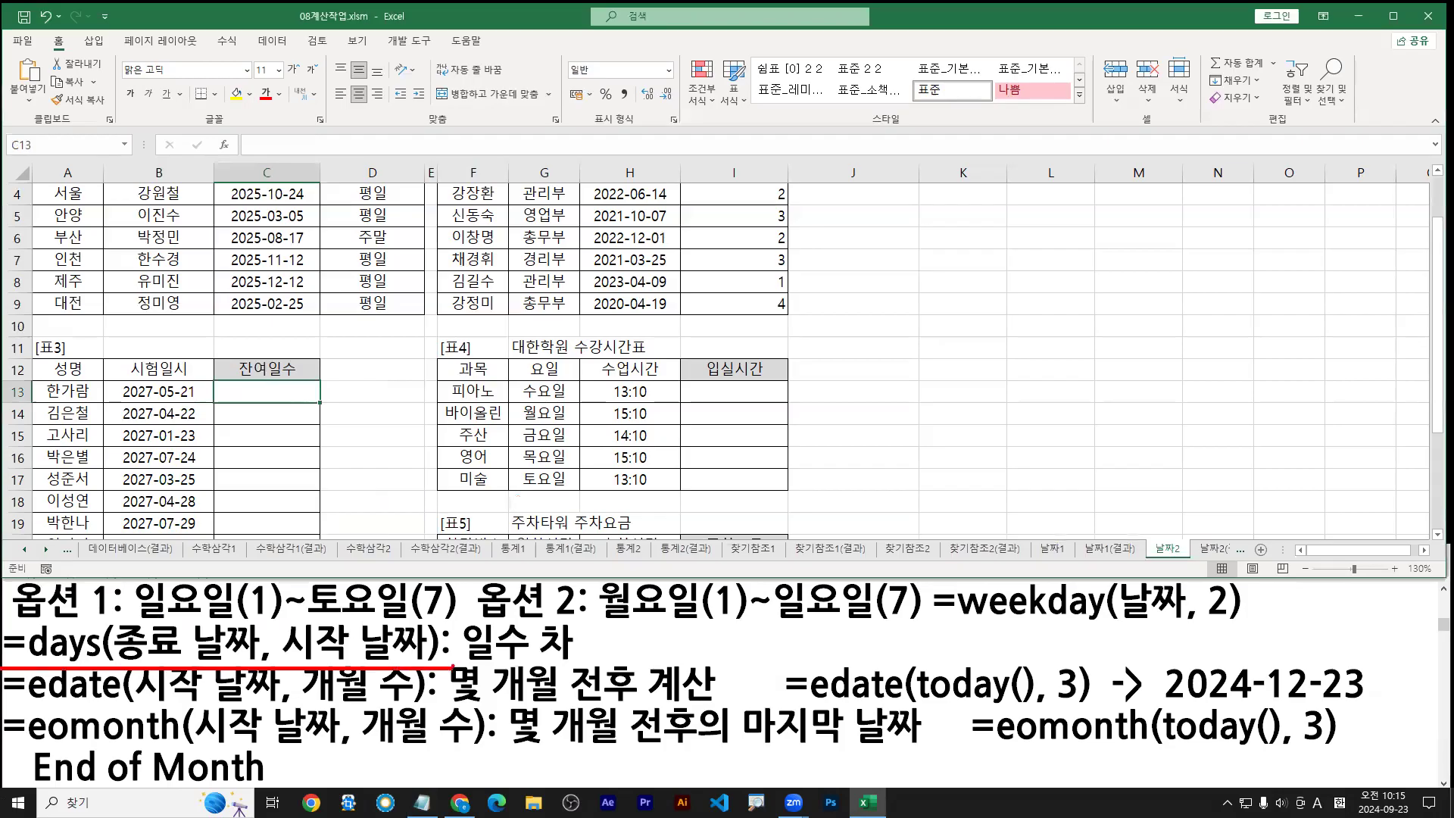
drag(261, 395, 112, 615)
key(Escape)
text(=)
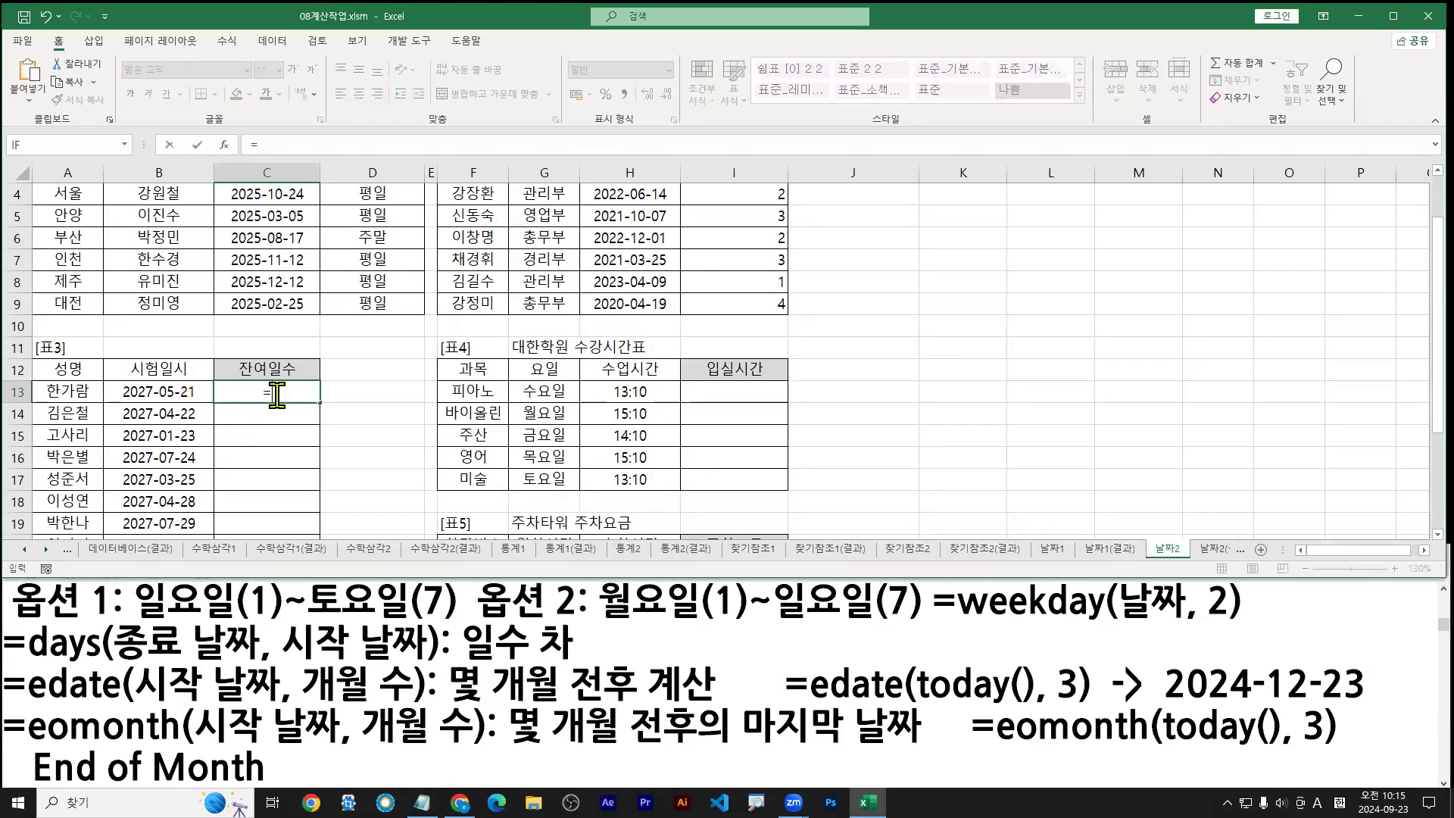
text(days)
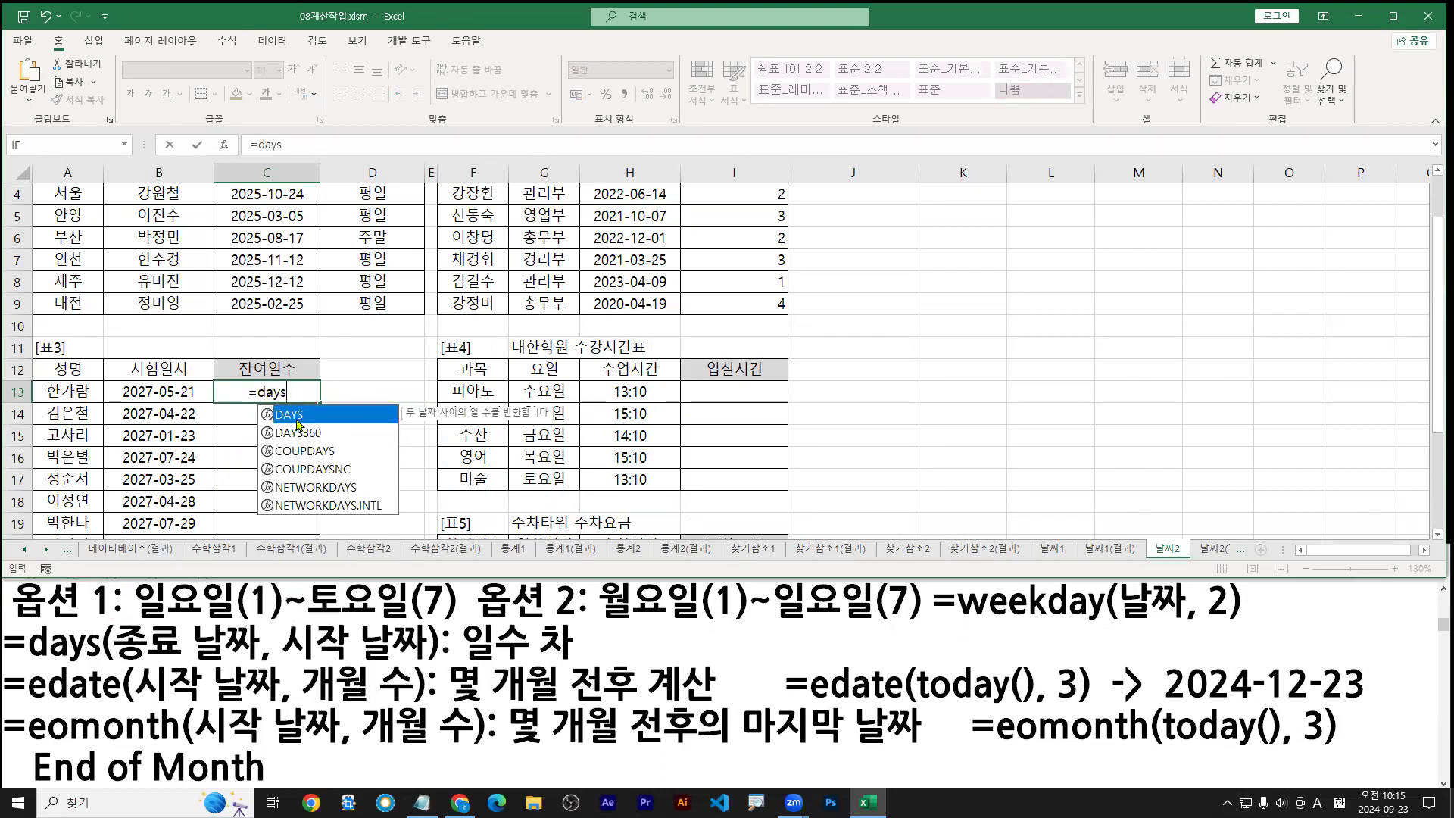
double_click(291, 415)
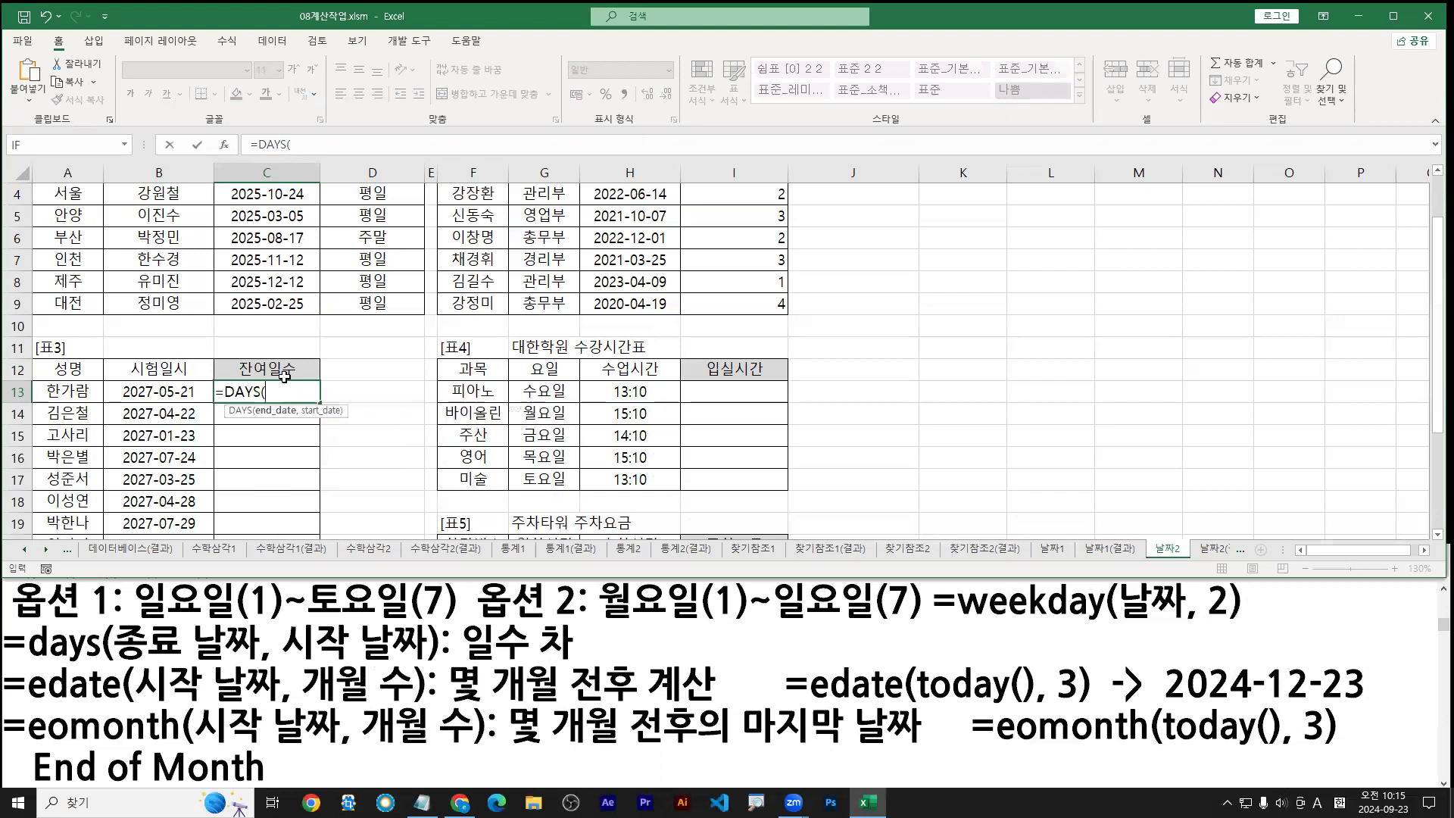
Step: Complete the DAYS function in C13 with End_date B13 and Start_date today(), and fill it down the 잔여일수 column
click(225, 145)
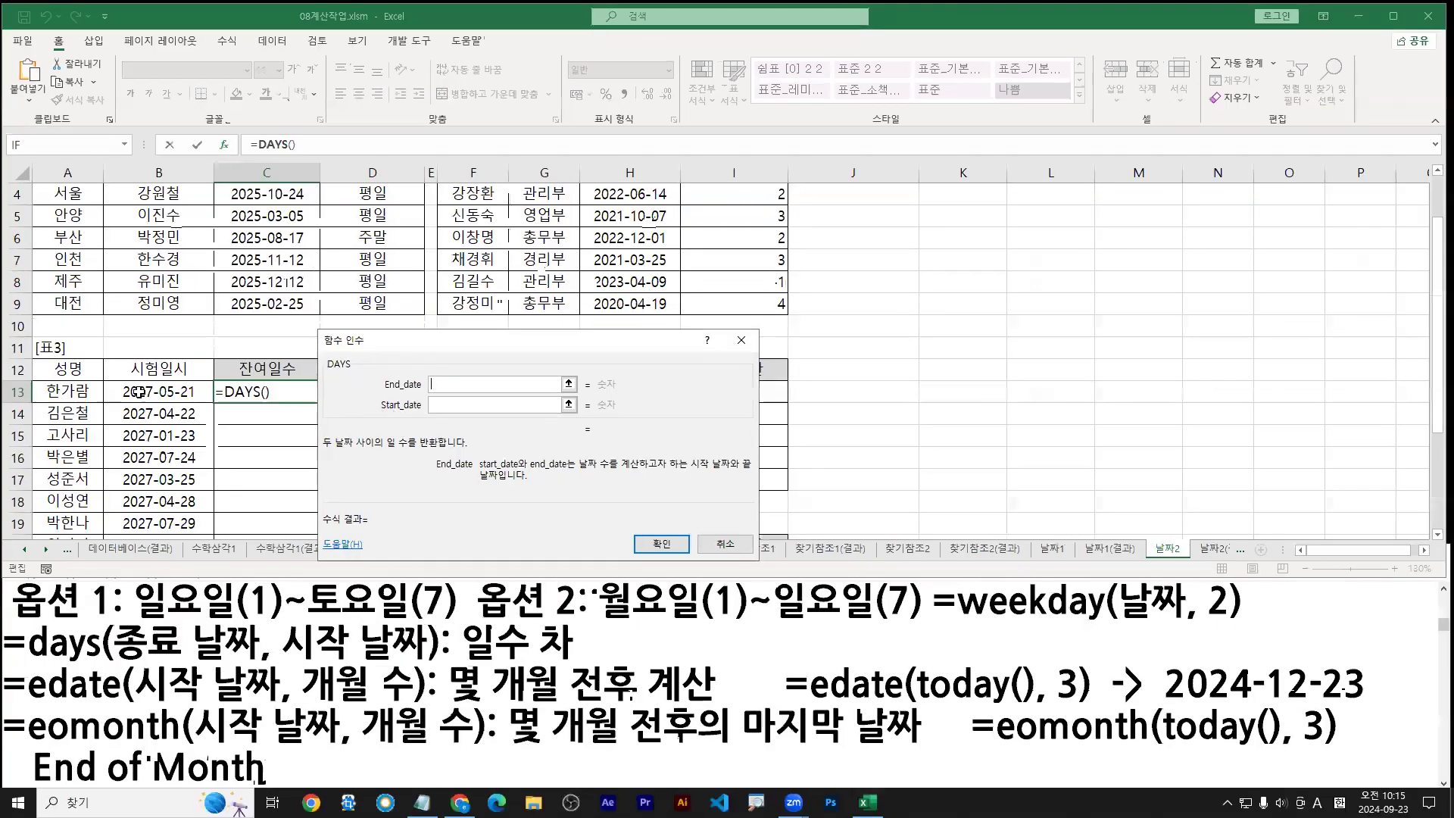
click(65, 629)
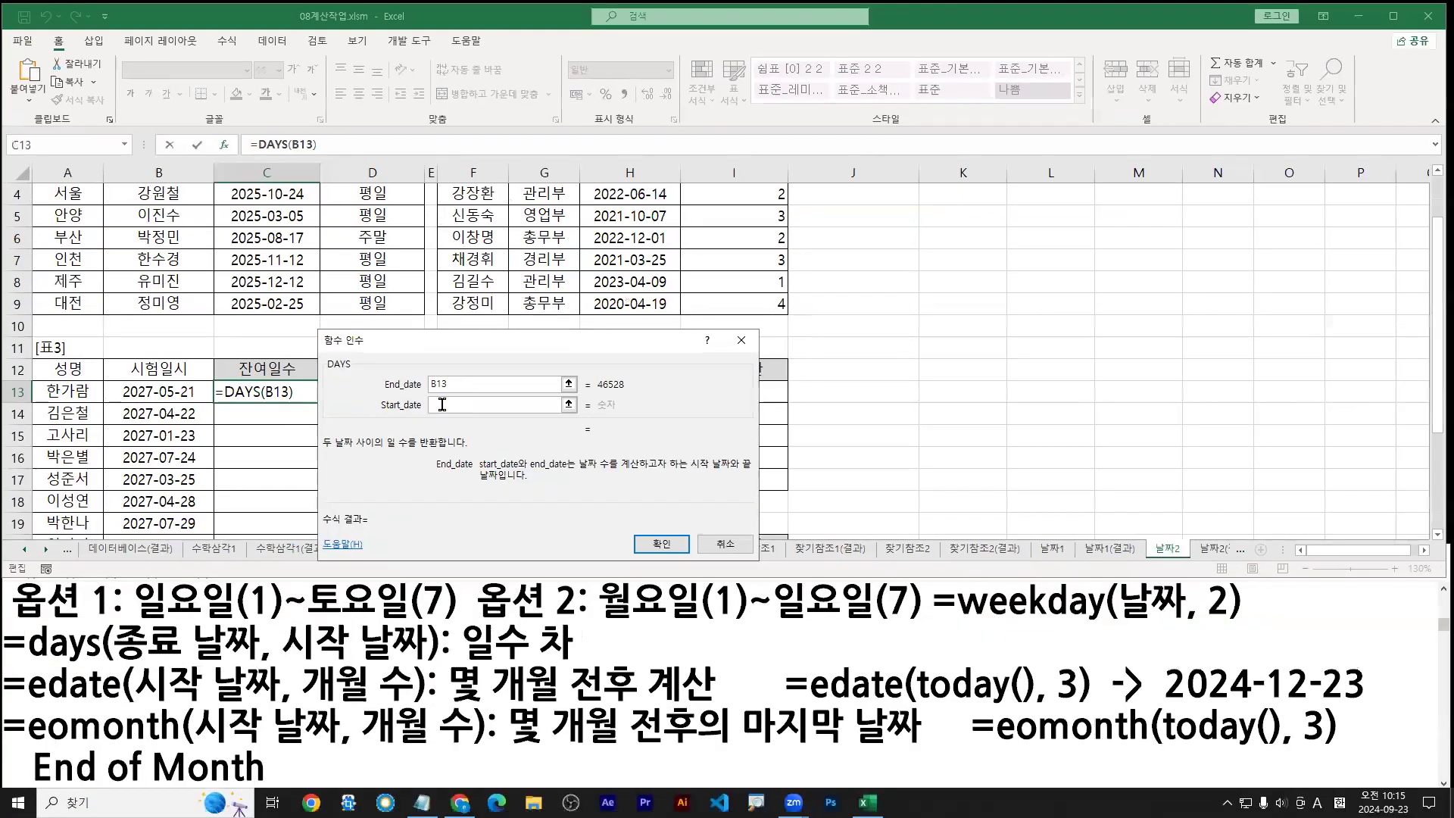
click(786, 419)
text(today())
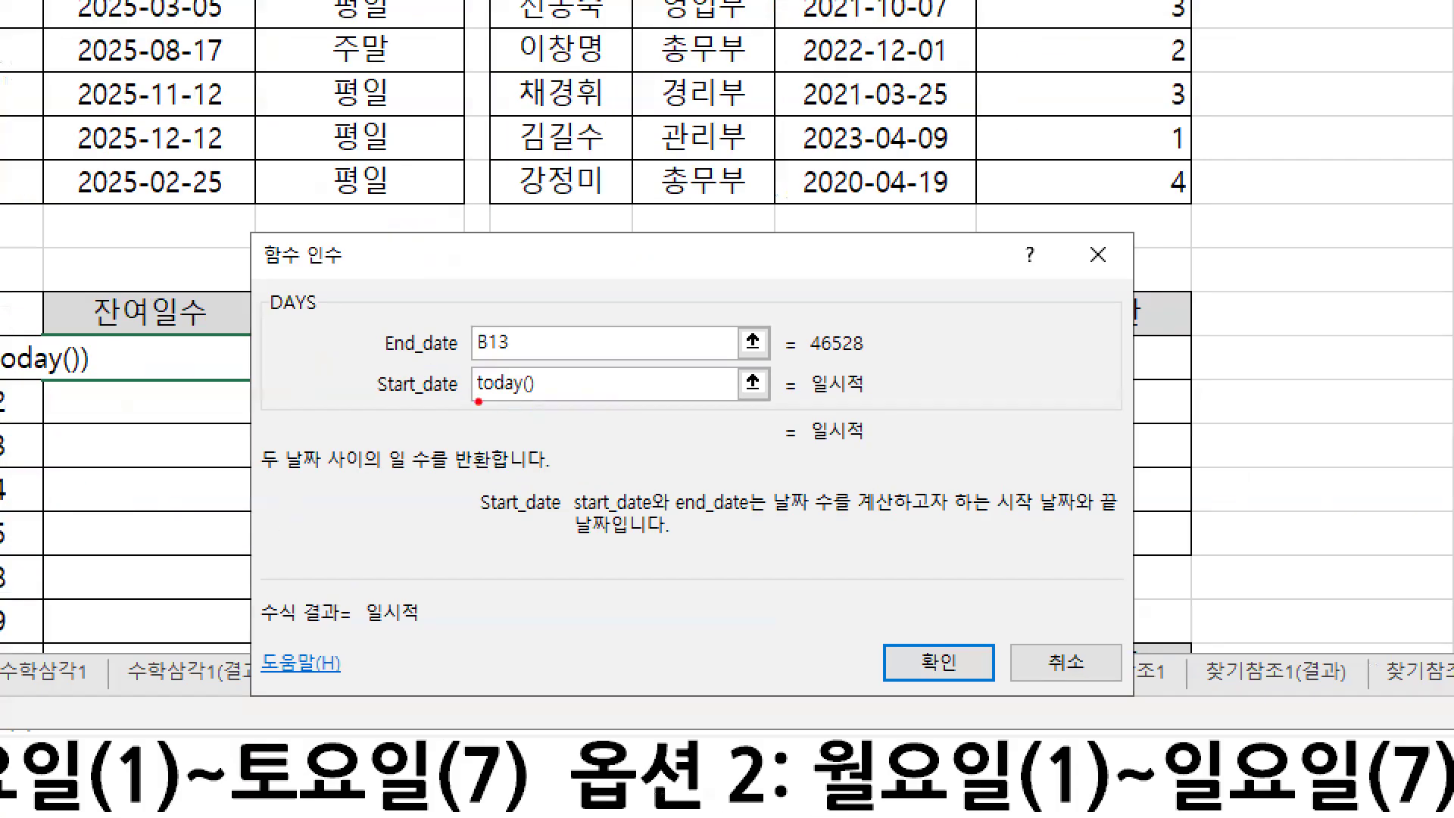
drag(455, 403, 516, 403)
drag(807, 402, 879, 403)
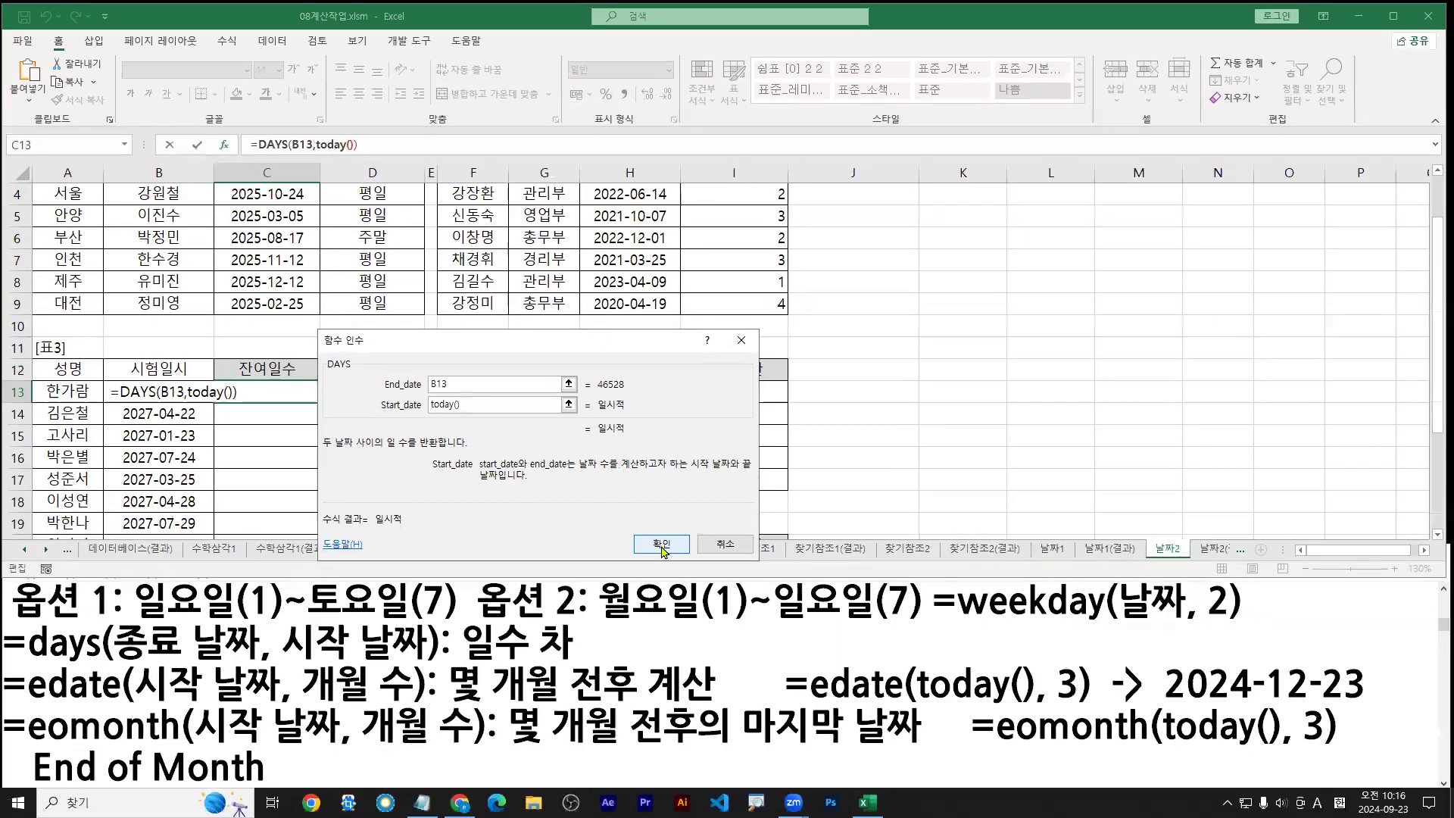
click(939, 662)
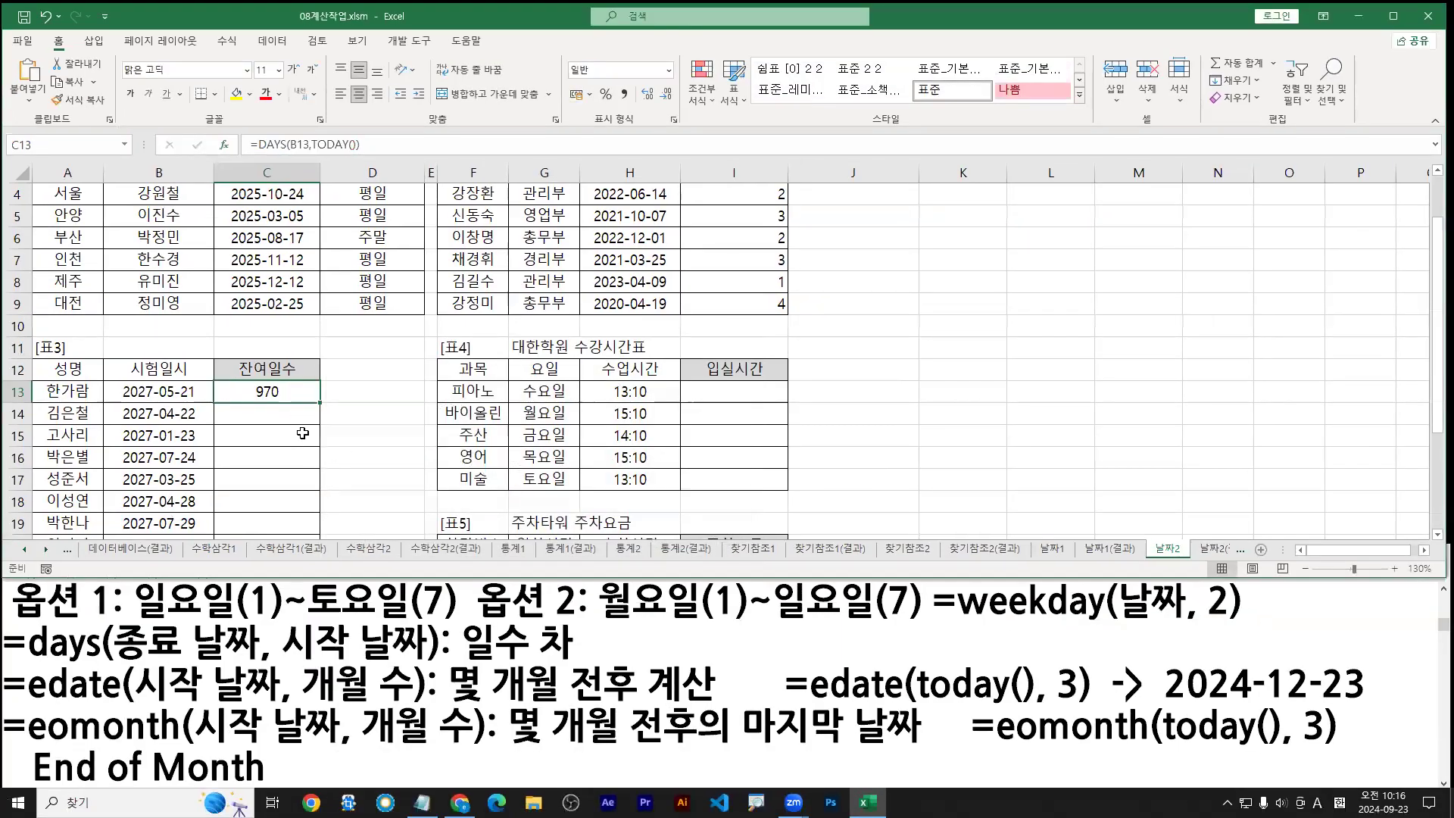
double_click(322, 403)
Step: Copy the formula from C13 and insert a blank line above the =days(종료 날짜, 시작 날짜) note in Notepad
double_click(280, 392)
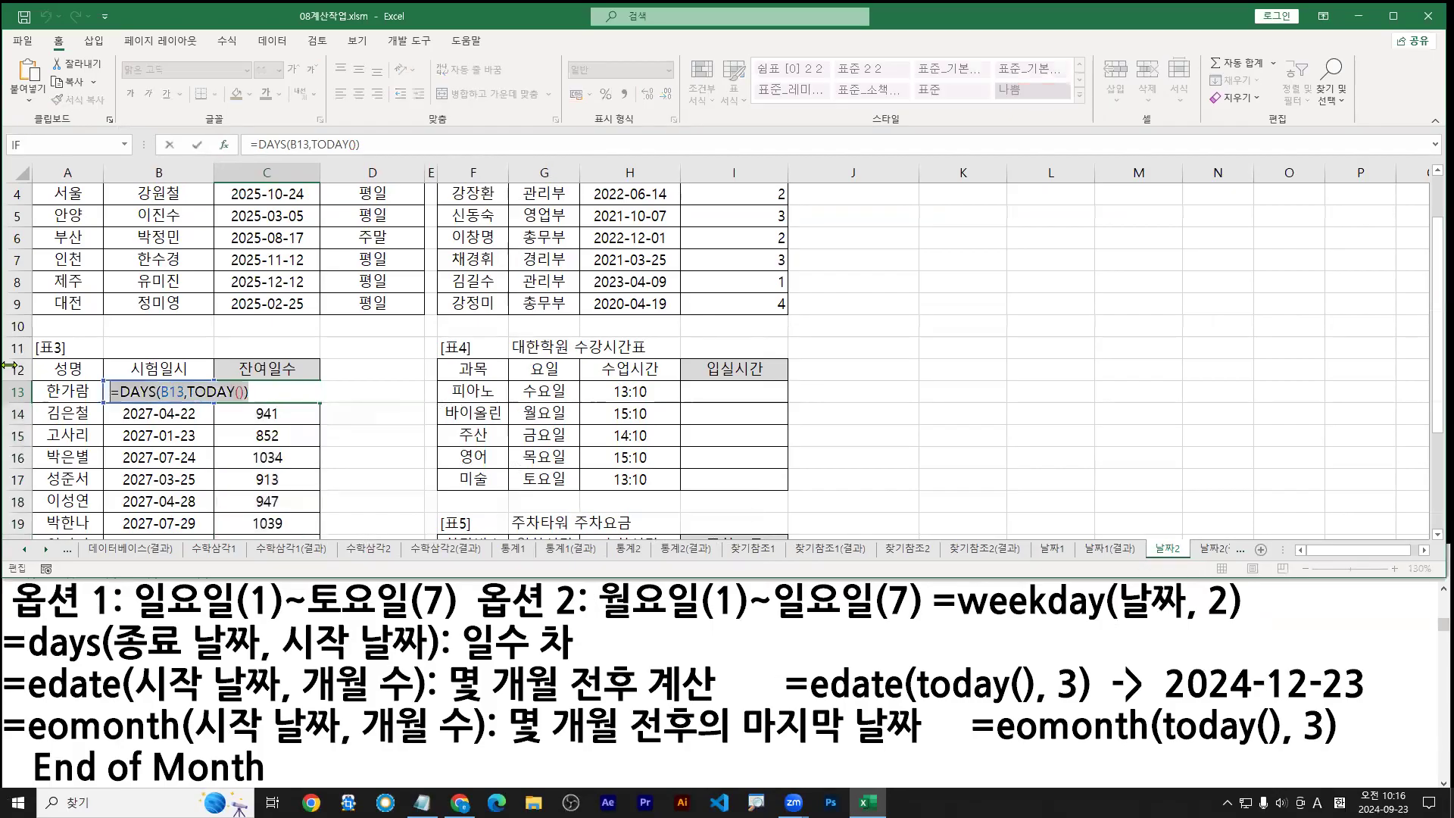
click(57, 597)
key(Down)
key(Down)
key(Down)
key(Down)
key(Up)
key(Up)
key(Up)
key(Up)
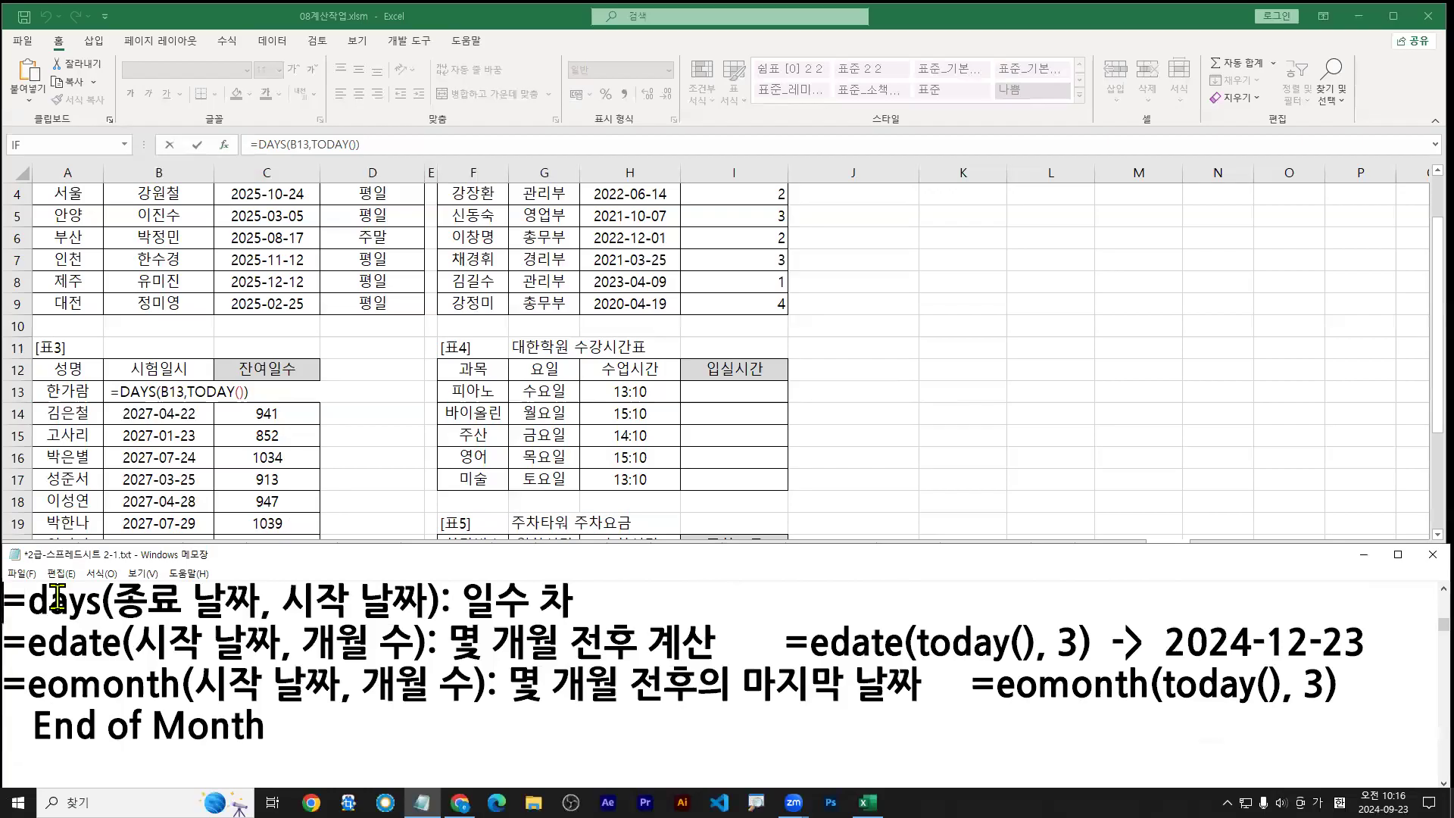
key(Return)
key(Up)
Step: Enter =DAYS(B13, TODAY()) on the blank Notepad line, with a space after the comma, and return to Excel
text(=DAYS(B13,TODAY()))
key(Left)
key(Left)
key(Left)
key(Left)
key(Left)
key(Left)
key(Left)
key(Left)
key(alt+Tab)
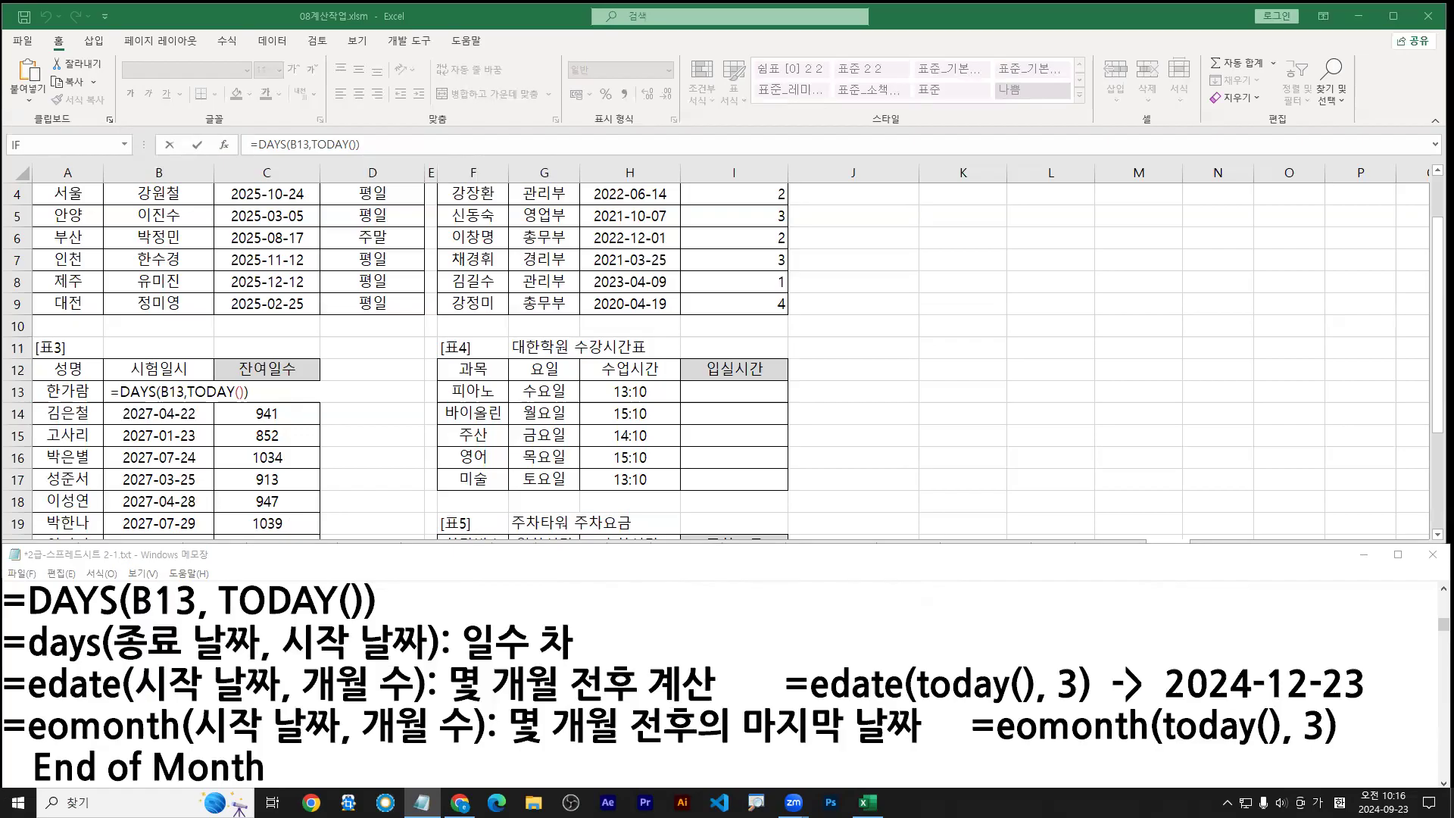
Step: Begin an HOUR formula in cell I13, the first 입실시간 cell of 표4
click(640, 392)
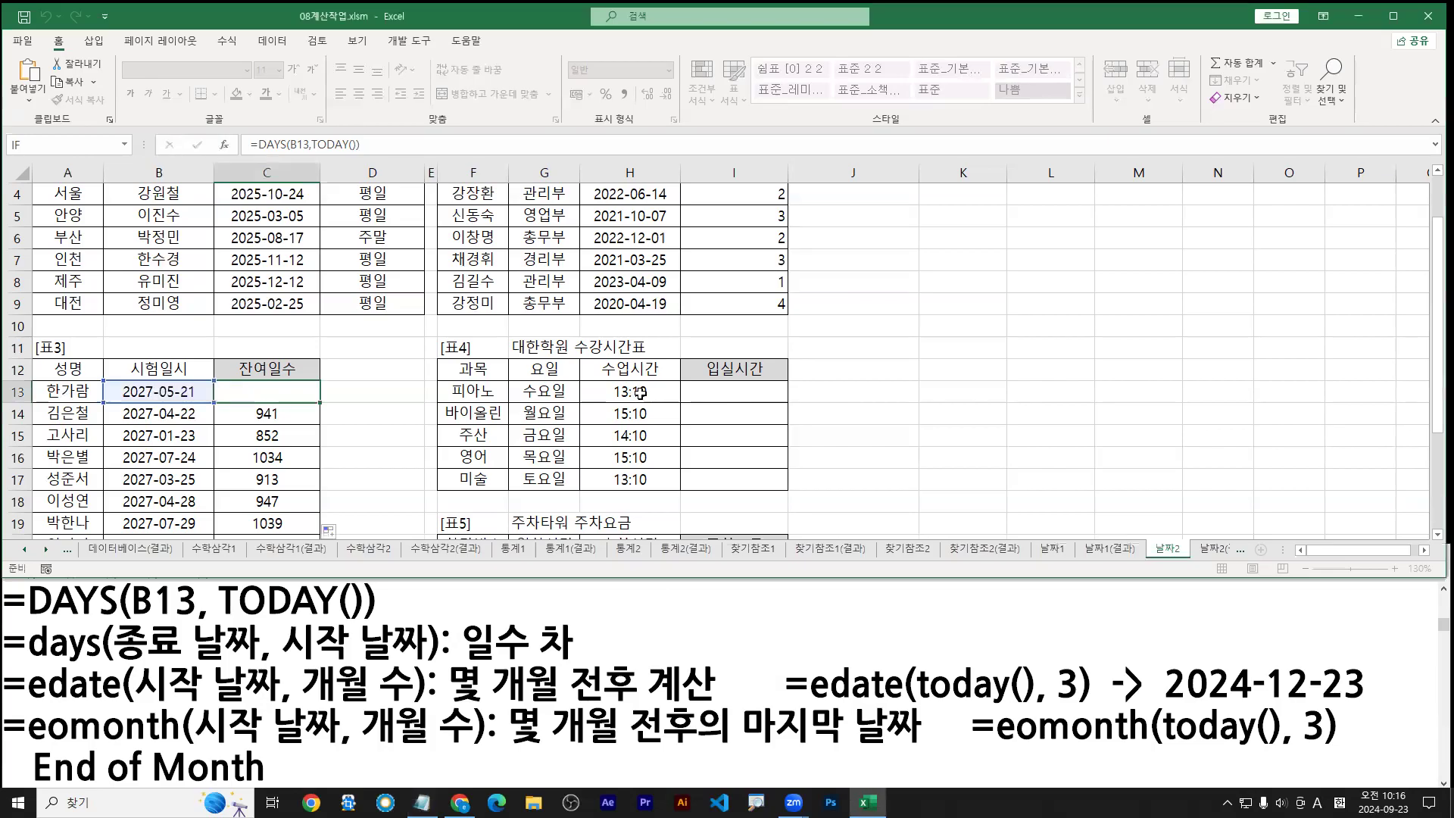
drag(815, 386, 771, 392)
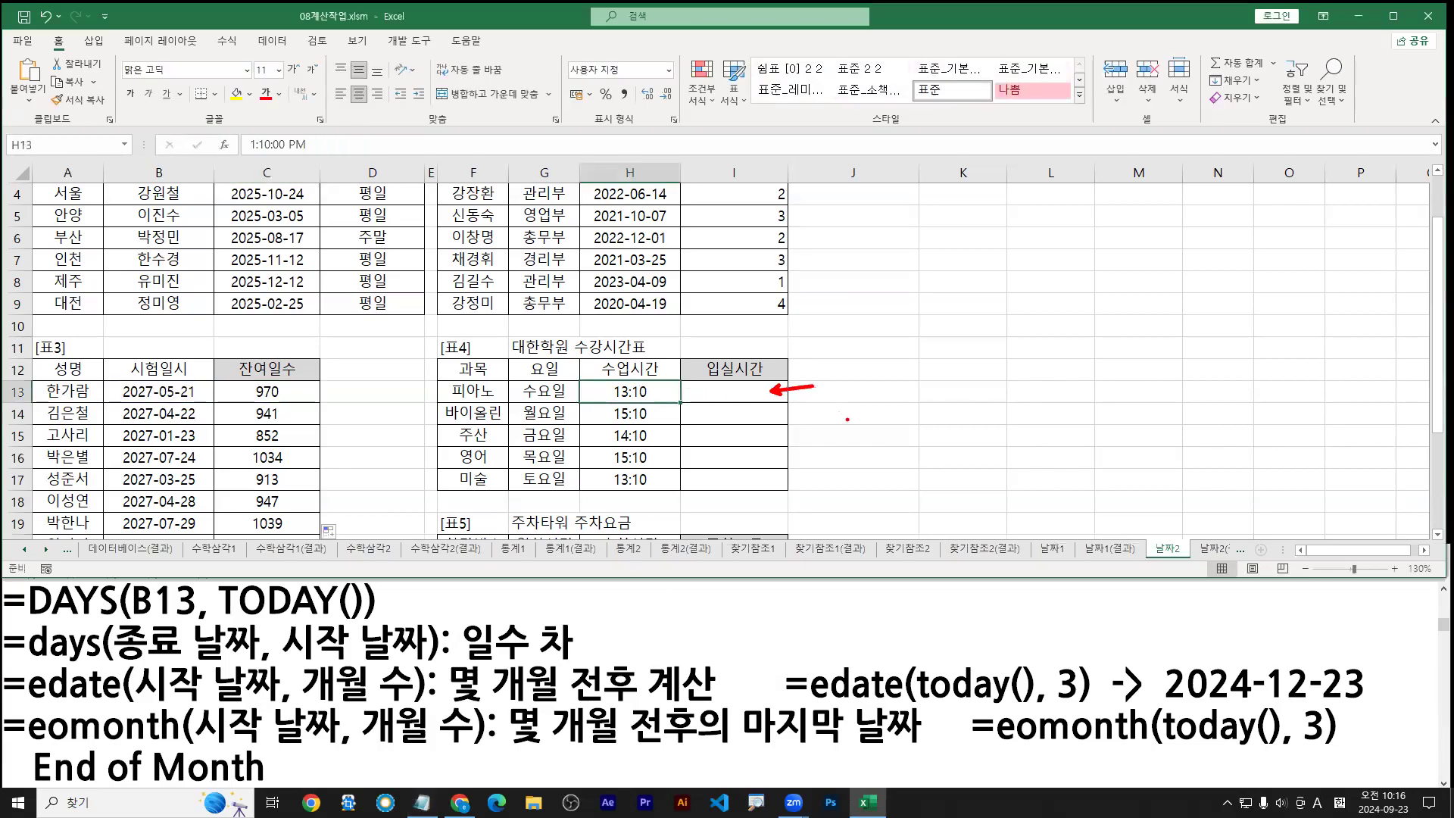
click(738, 394)
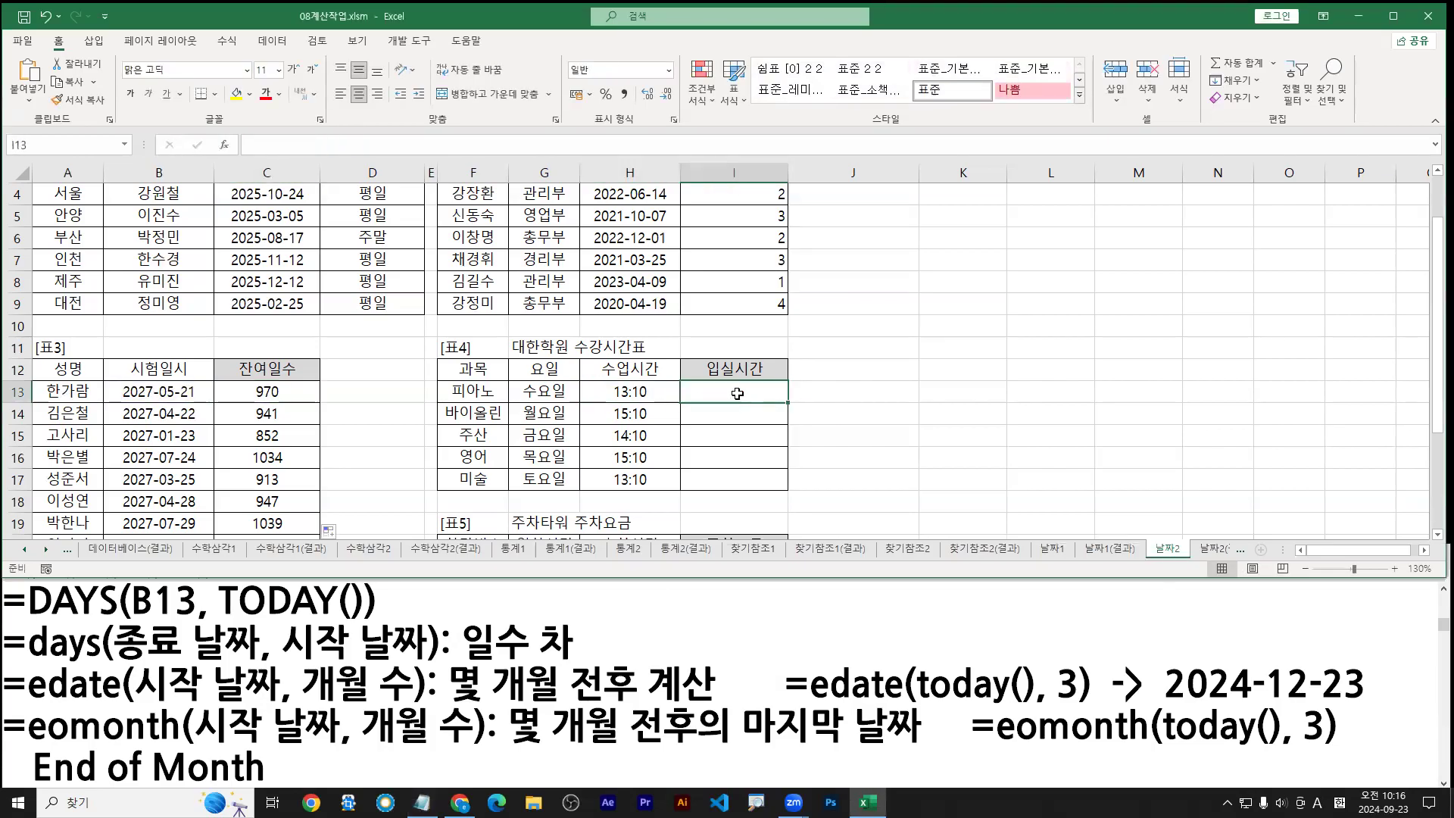
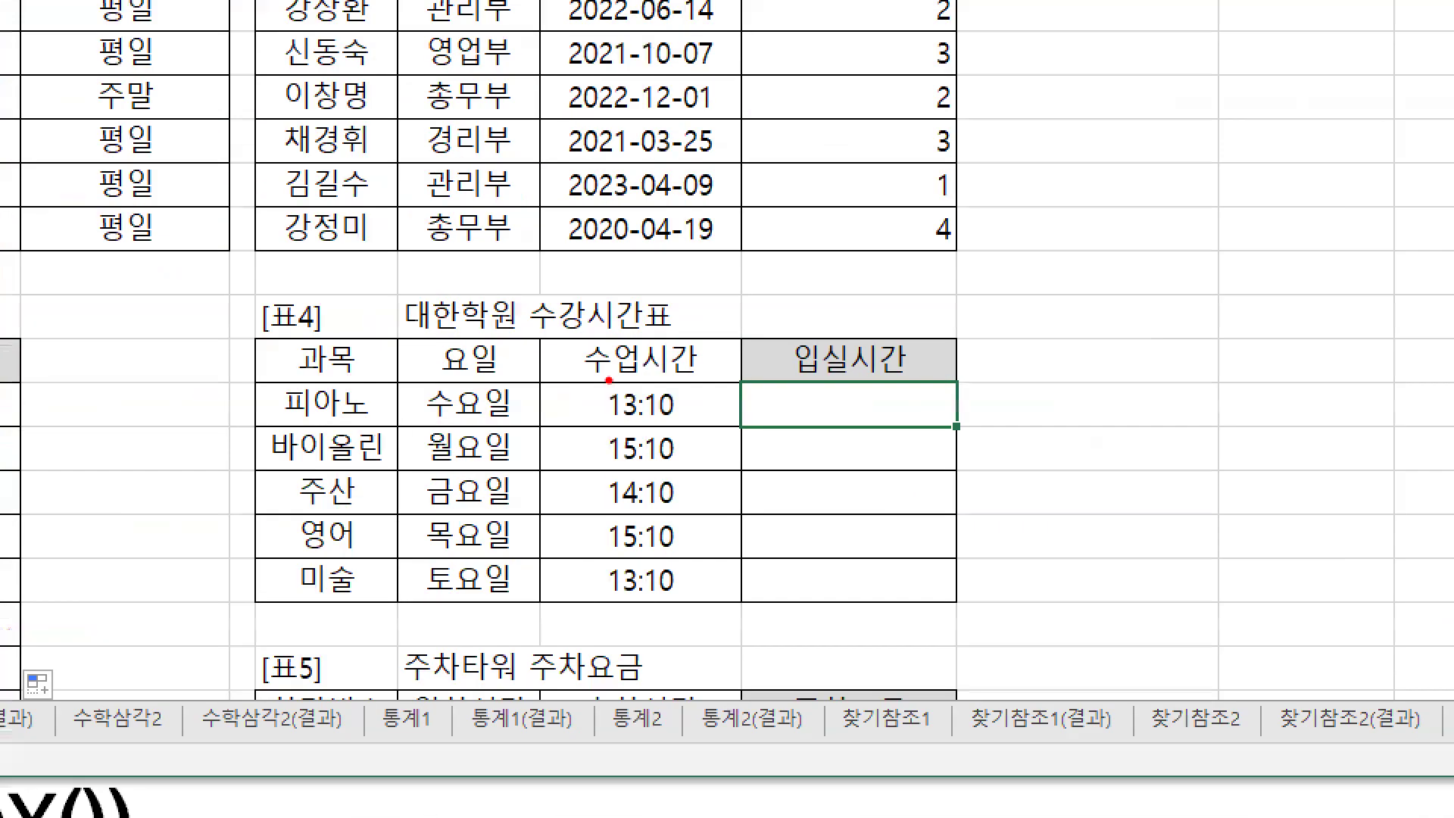
mouse_move(612, 378)
mouse_down()
mouse_move(646, 424)
mouse_move(811, 395)
mouse_up()
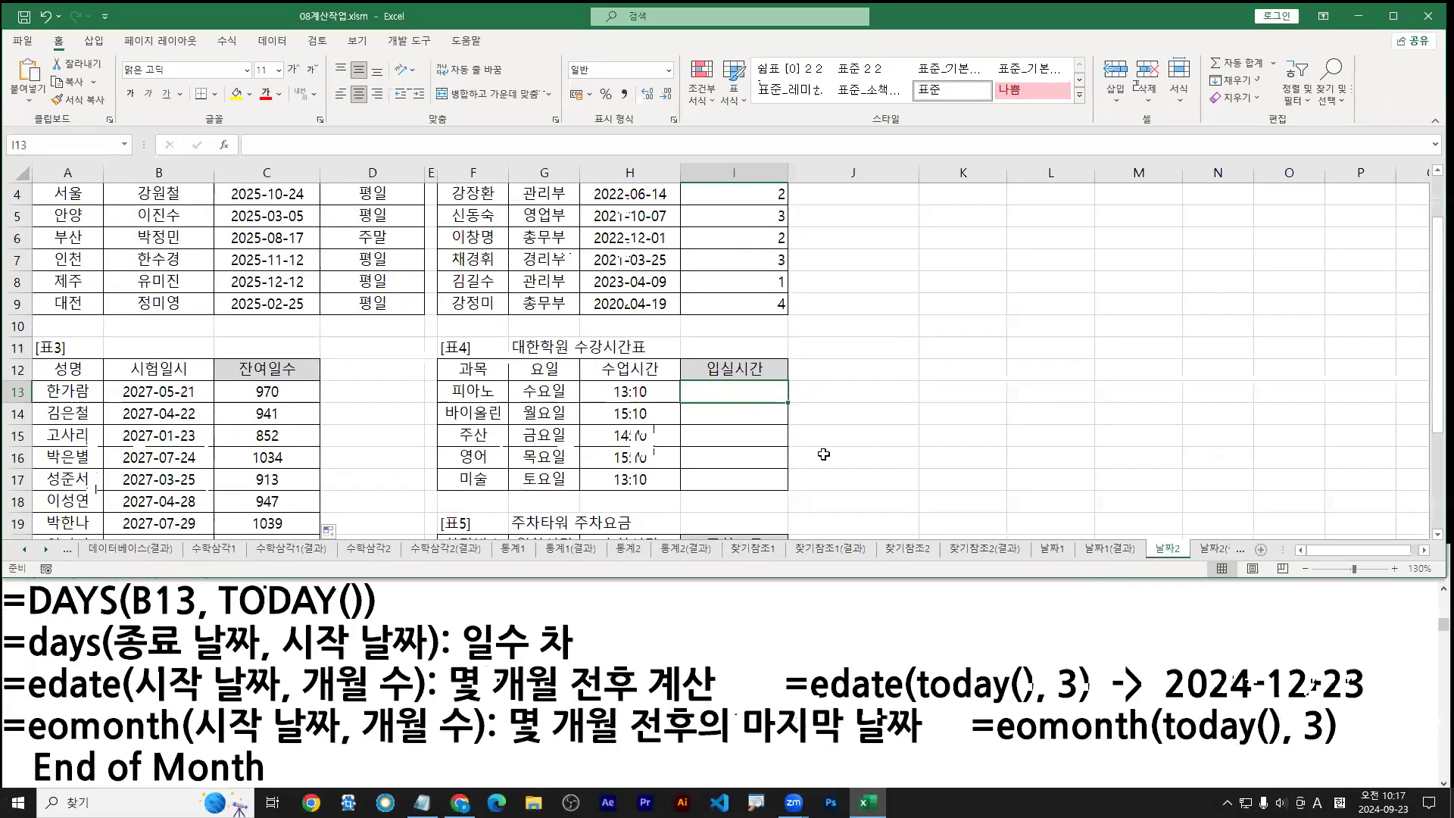
text(=-)
key(BackSpace)
text(hor)
key(BackSpace)
text(u)
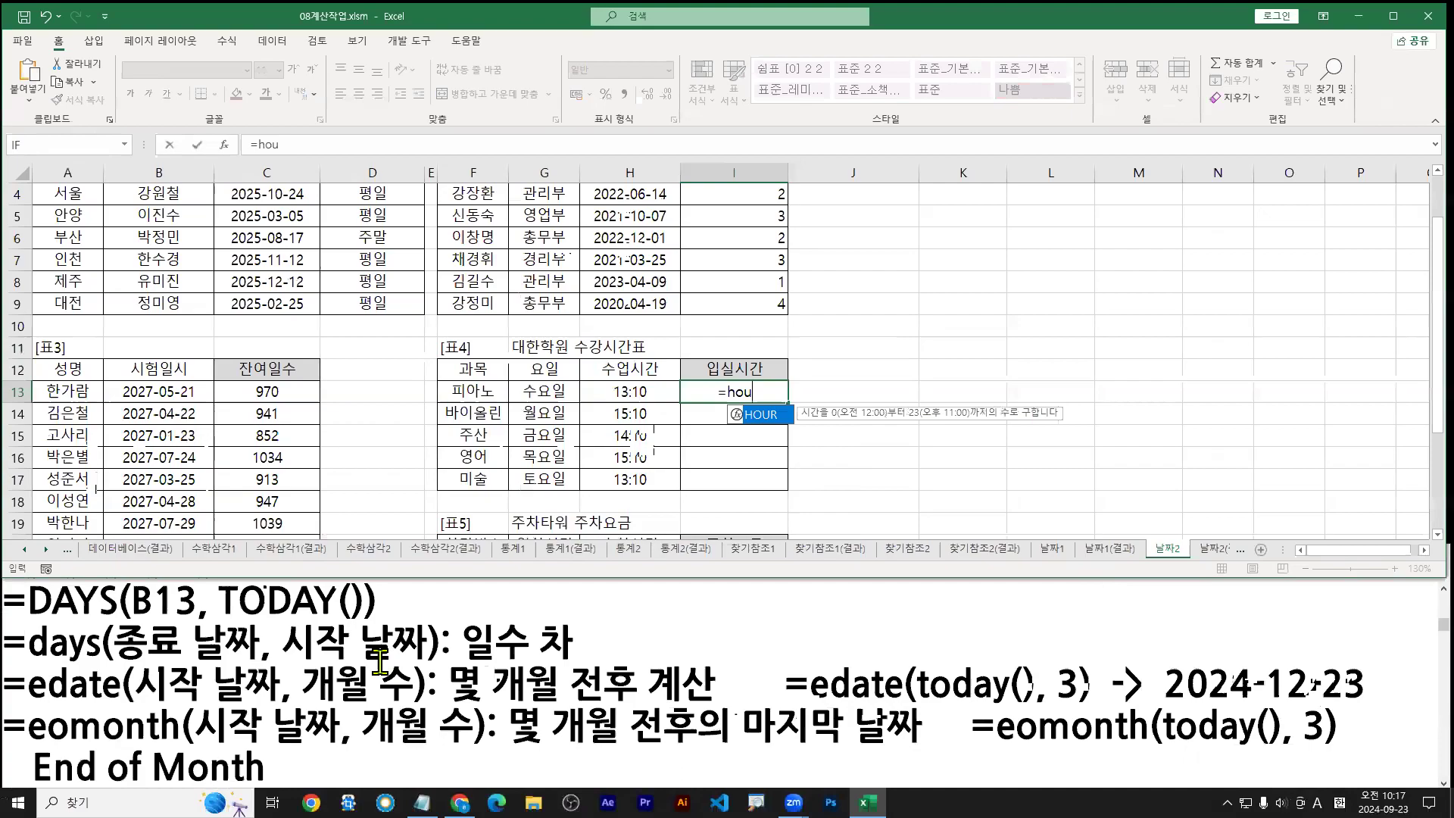
Step: Look up the hour function's syntax in the Notepad function notes
click(390, 686)
scroll(372, 690, up, 8)
scroll(371, 691, up, 1)
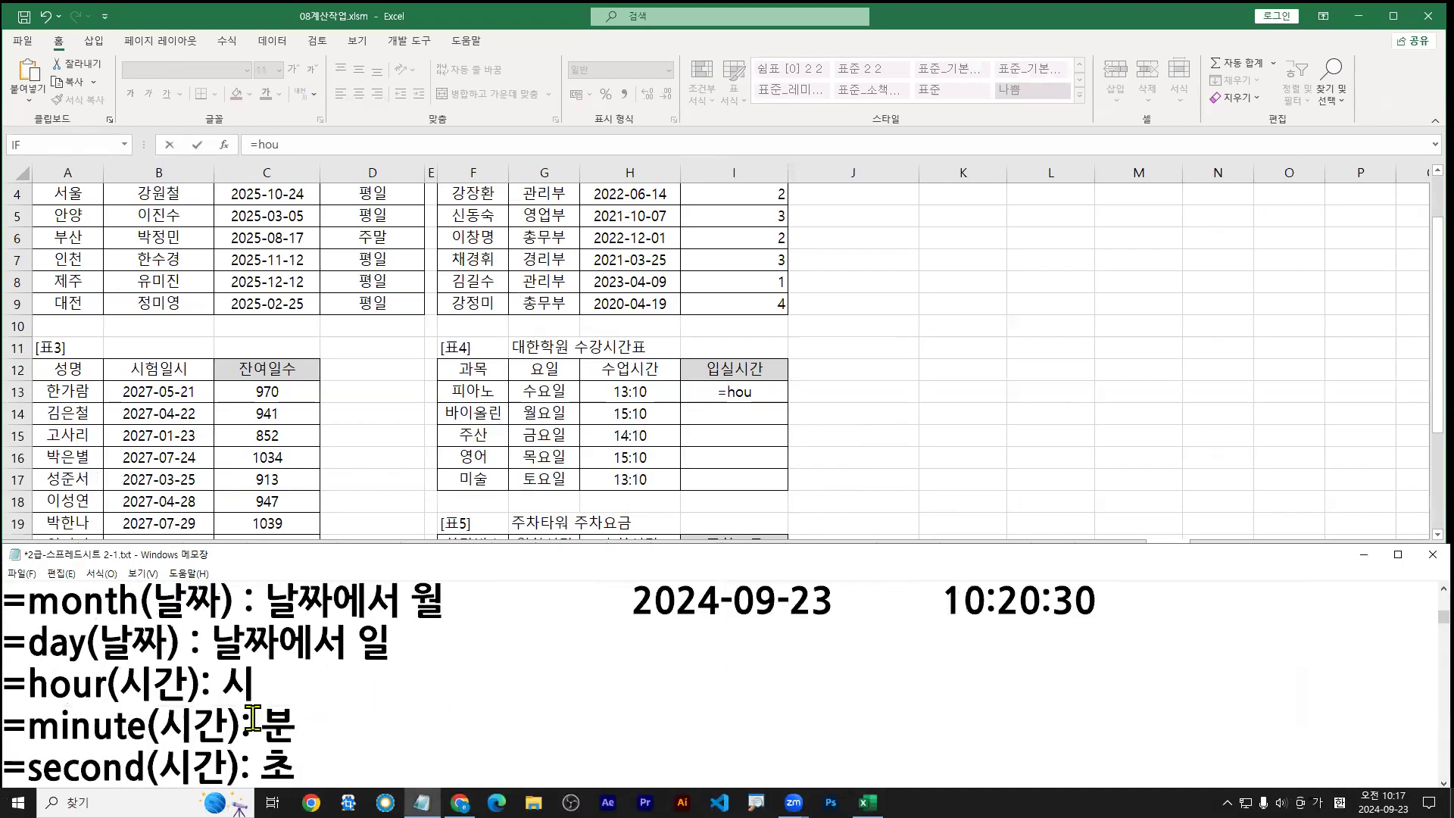
drag(6, 702, 263, 704)
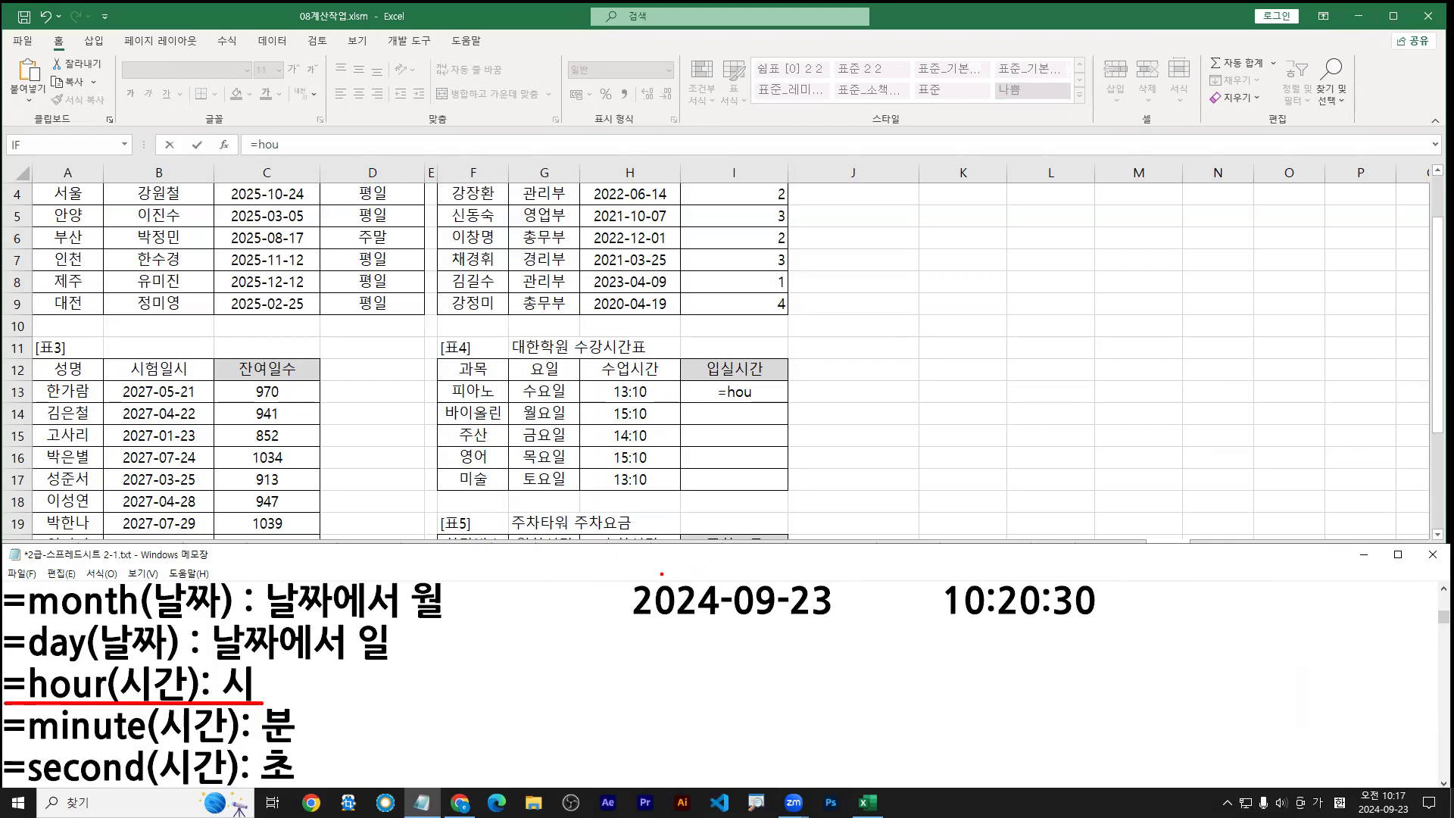
Step: Return to Excel and complete the formula in I13 as =HOUR(H13)
click(764, 394)
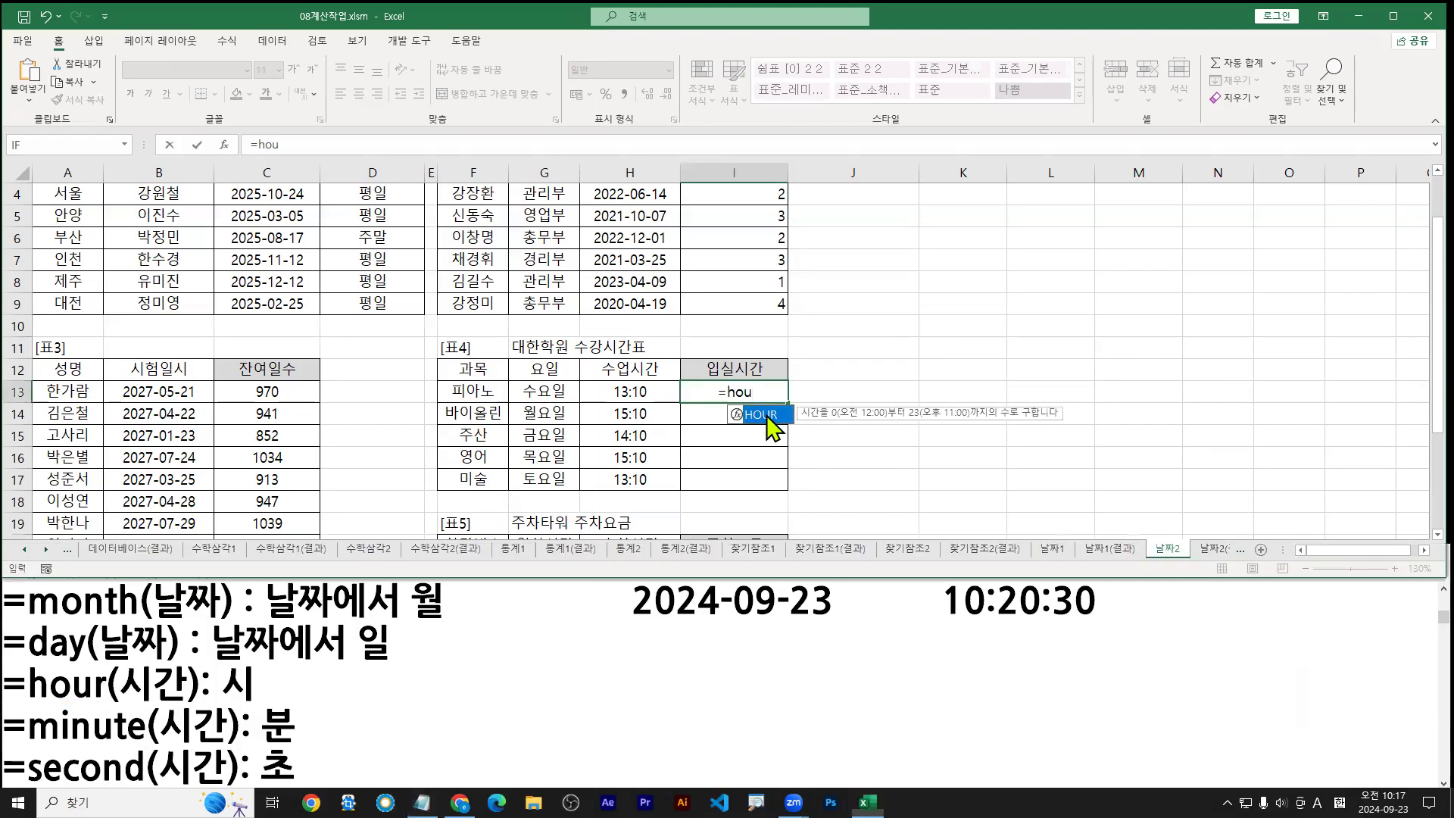
double_click(760, 415)
click(629, 392)
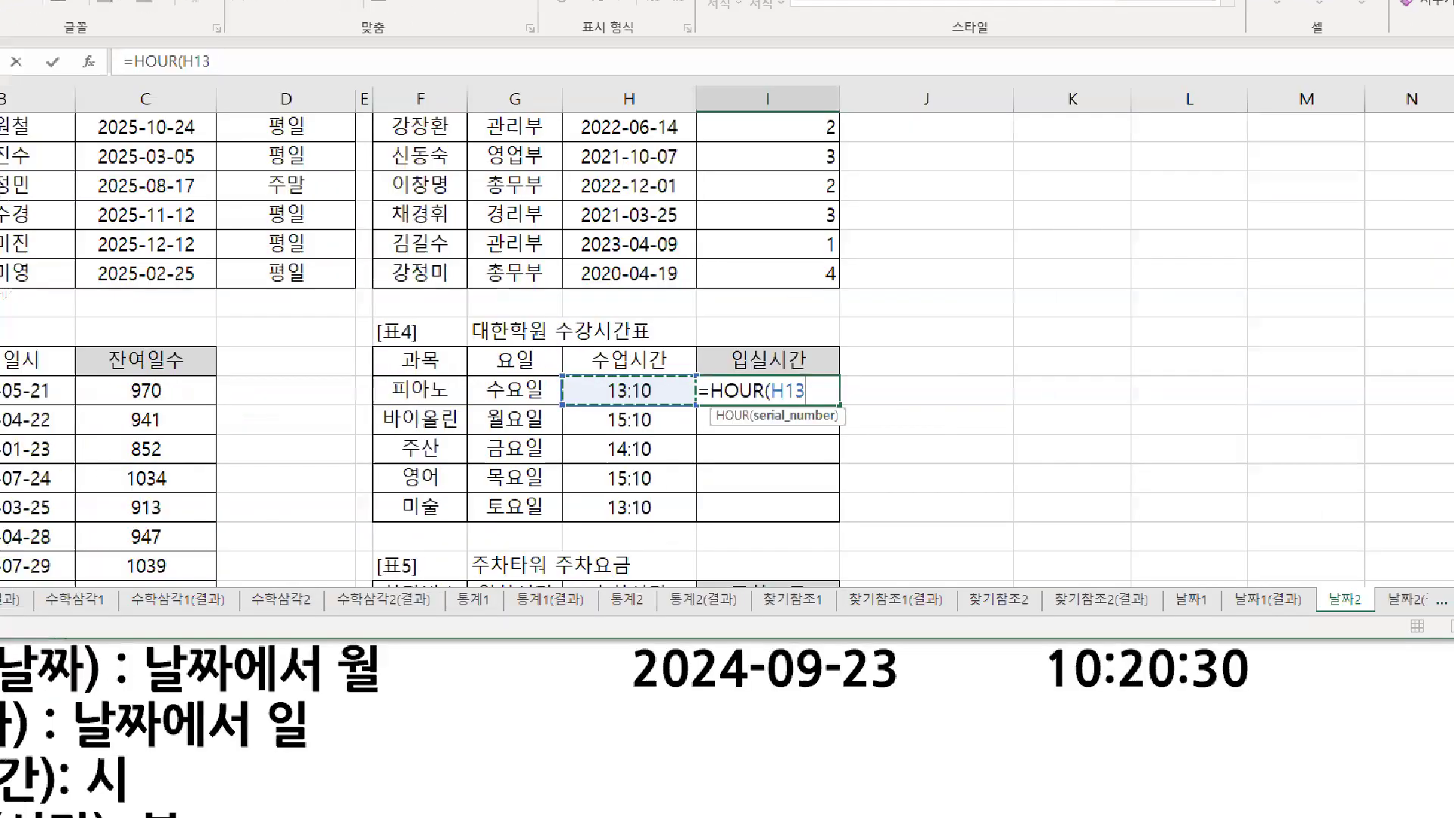
drag(650, 355, 635, 383)
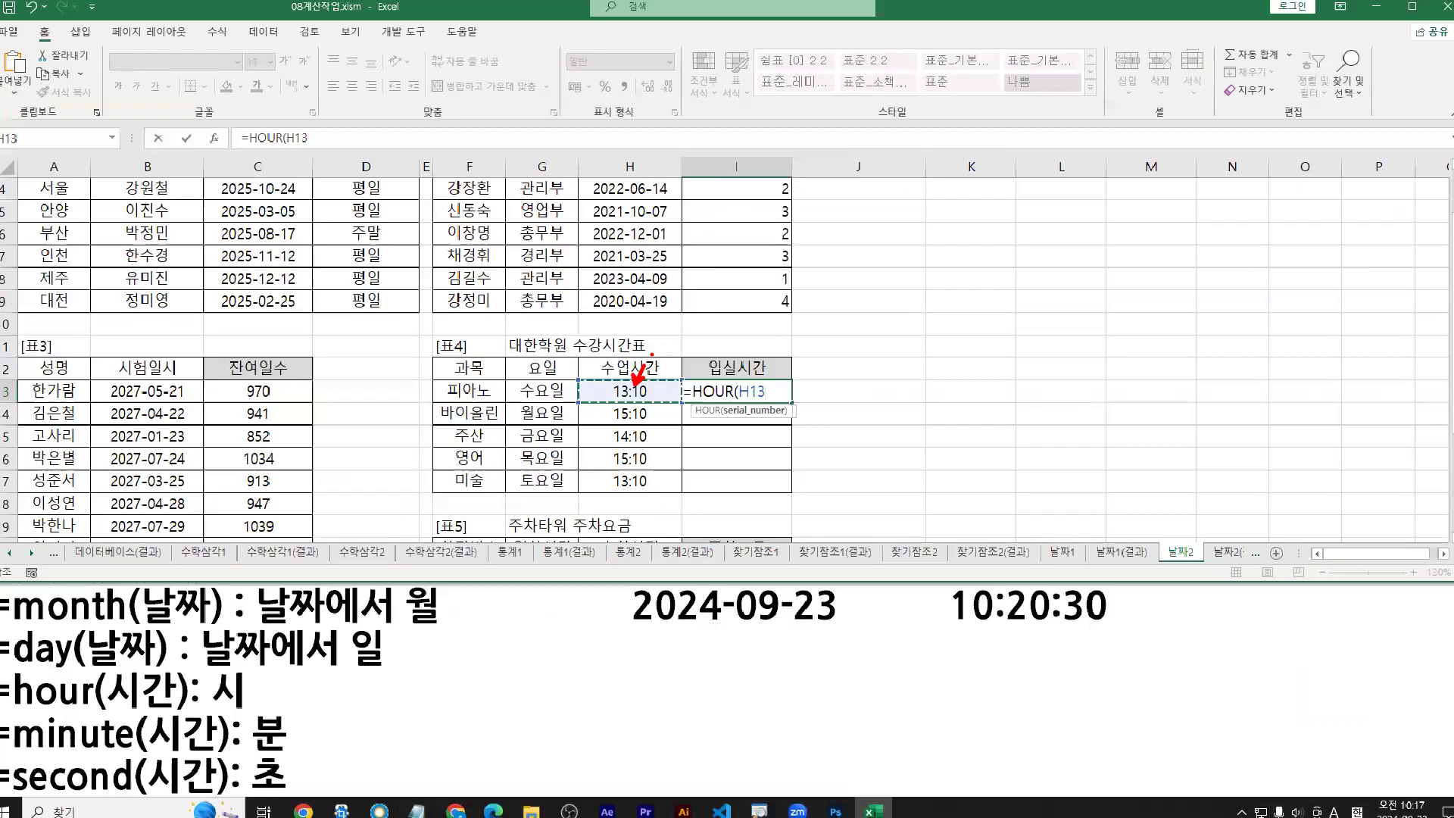
key(Return)
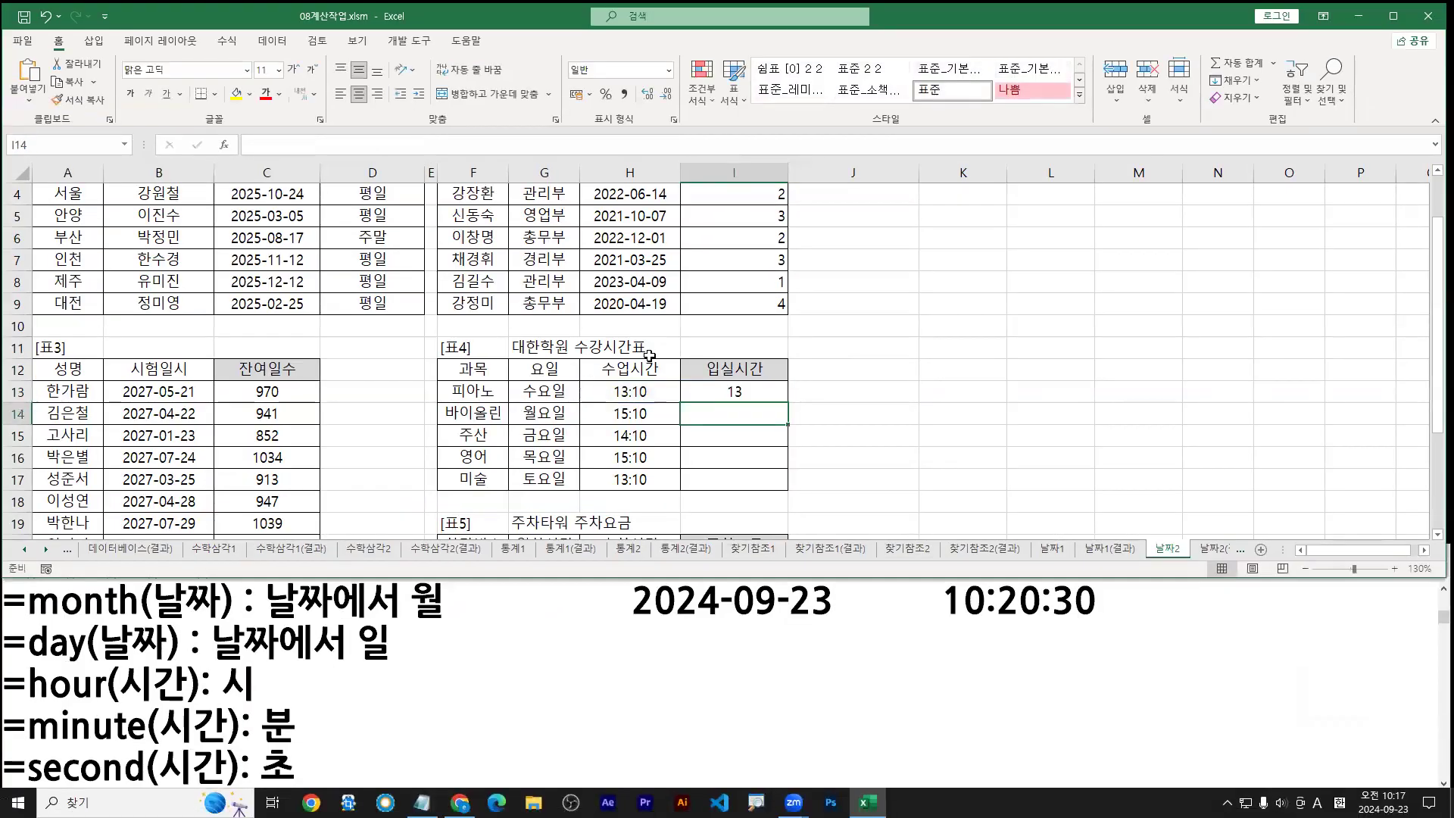
Step: Append & "시" to the HOUR formula in I13 and fill it down through I17
double_click(765, 398)
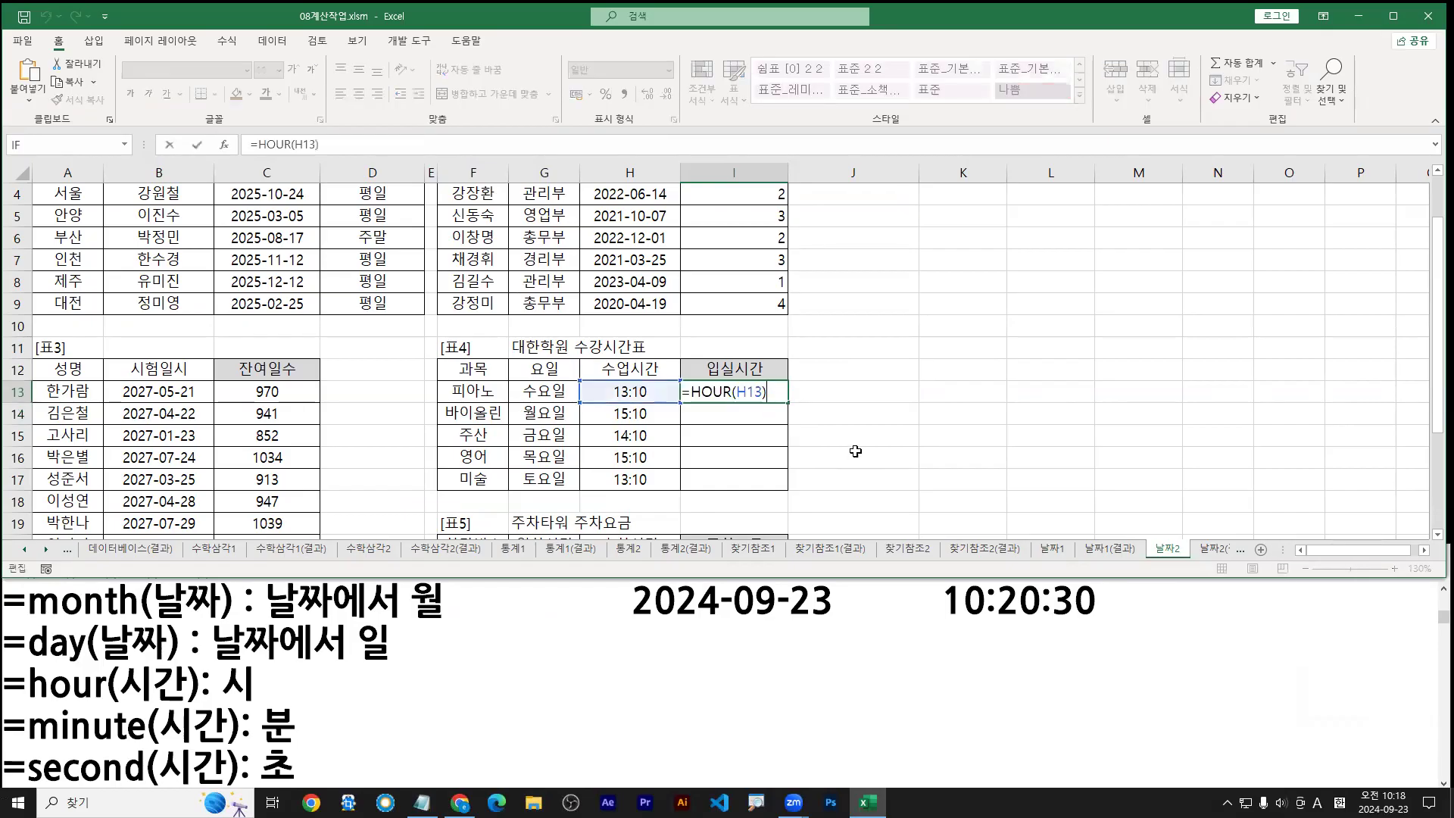
text(& "시")
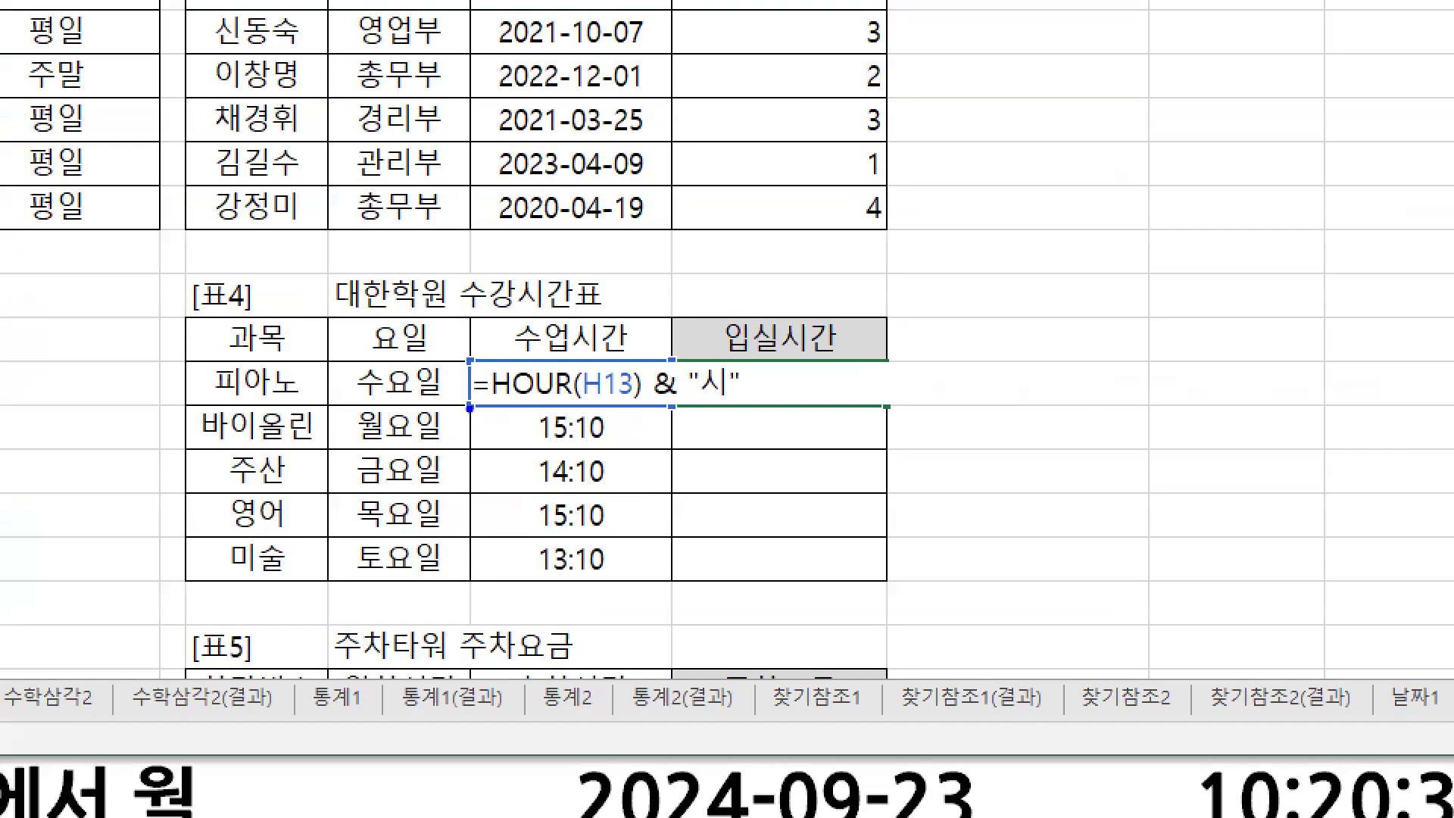
drag(579, 404, 767, 404)
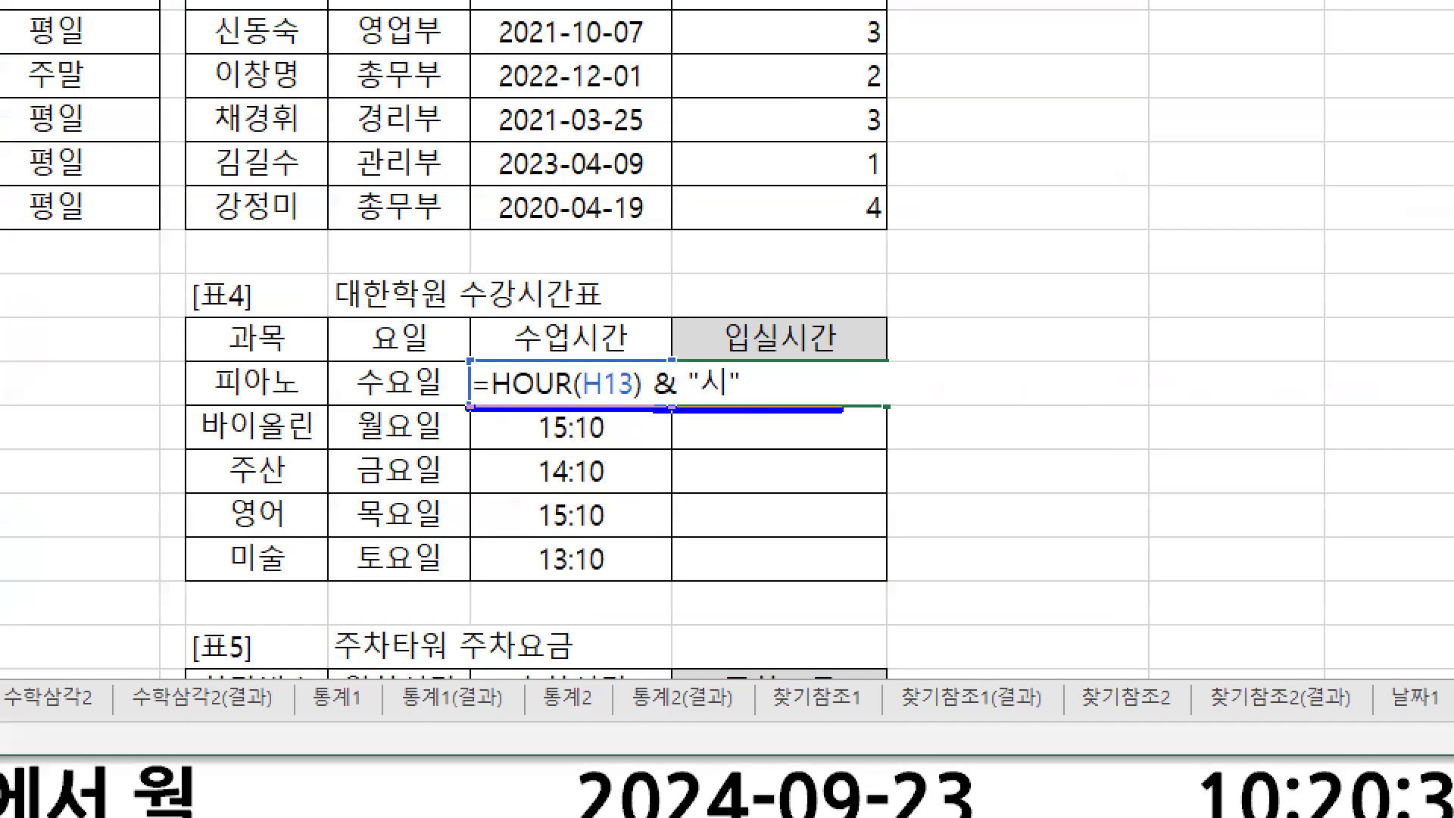
drag(465, 407, 770, 407)
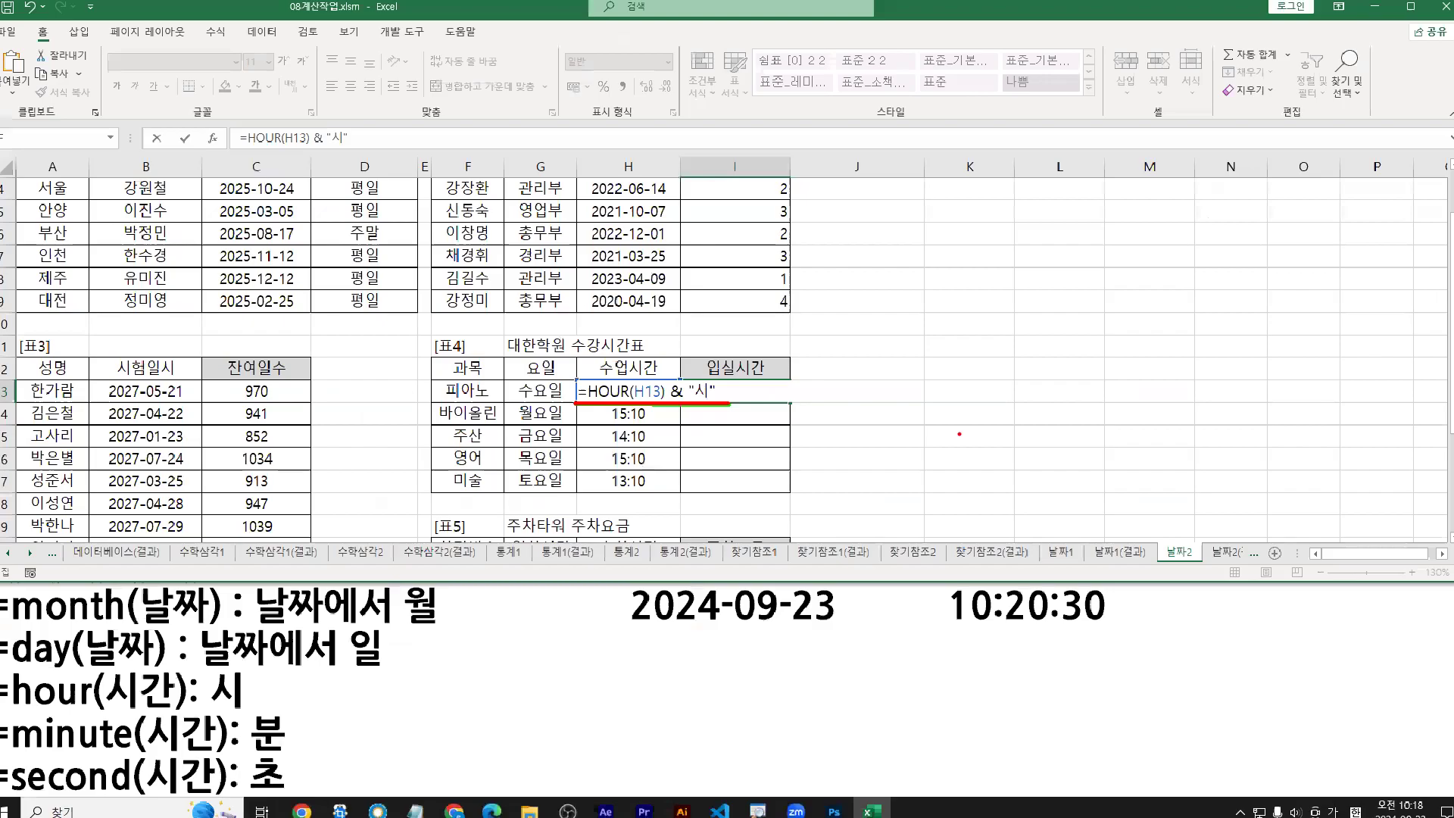
key(Return)
click(812, 388)
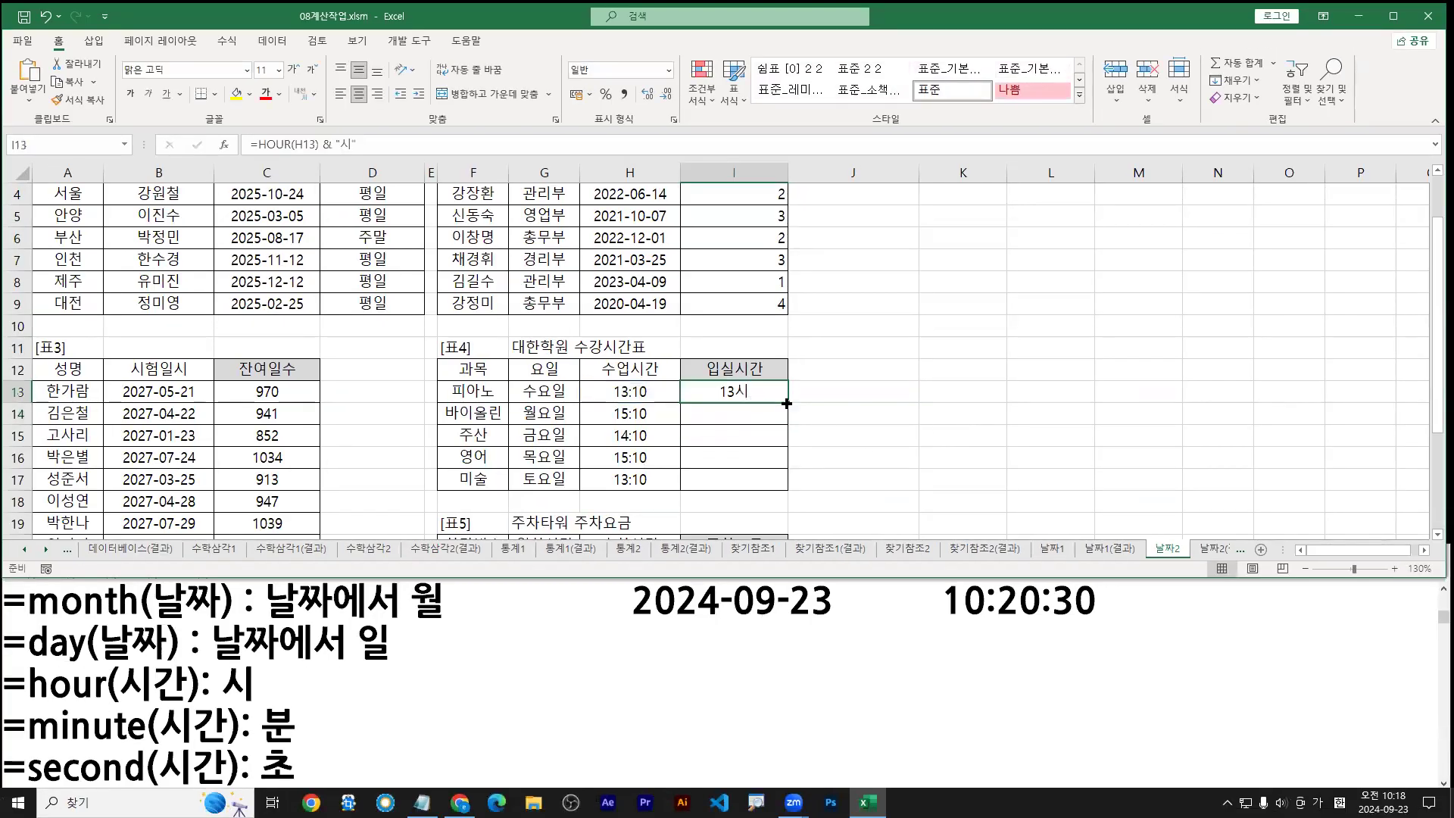
double_click(786, 404)
Step: Copy the I13 formula =HOUR(H13) & "시" into the Notepad notes above the =year line, then return to Excel and leave cell editing
double_click(734, 391)
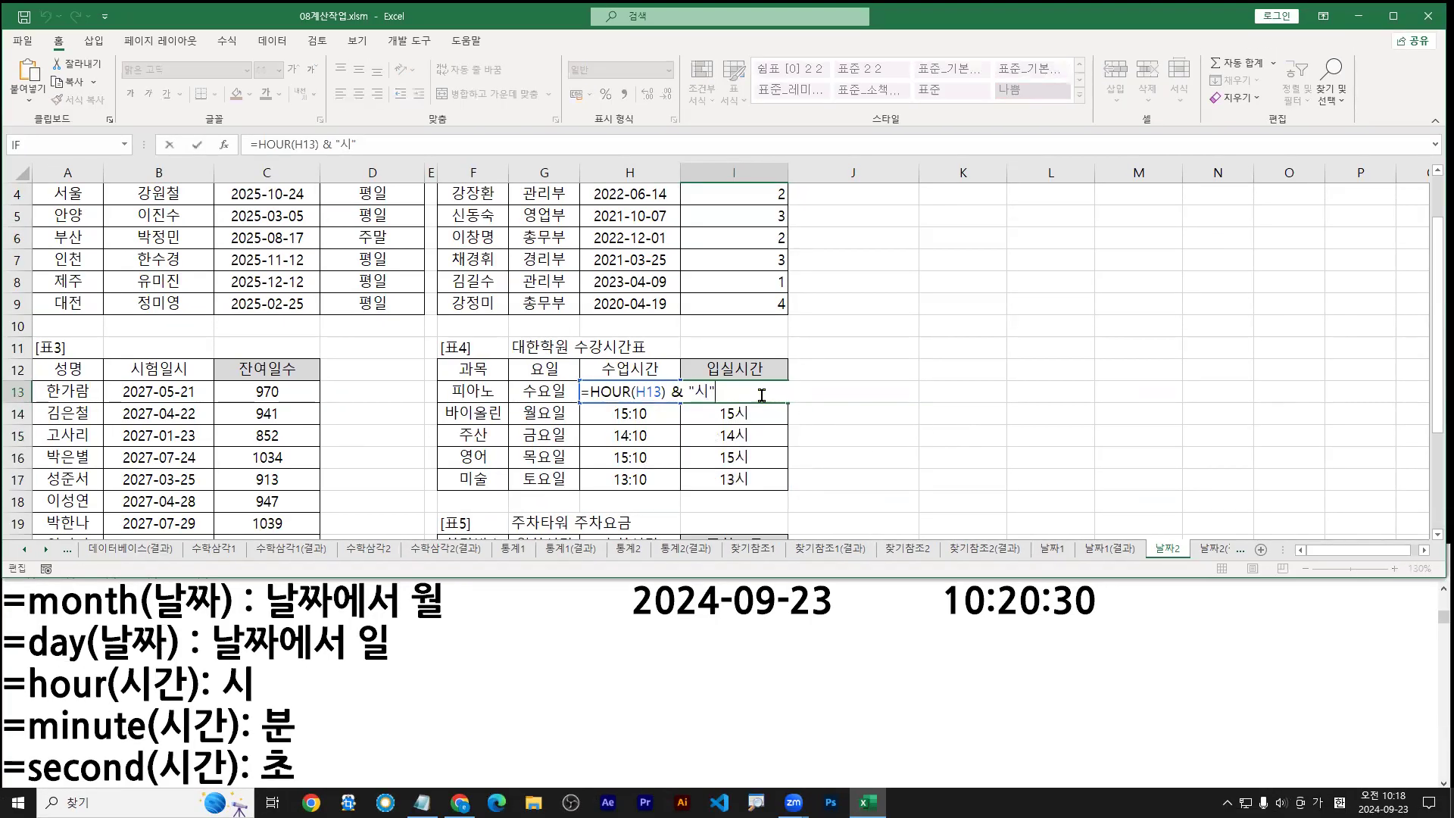
click(462, 598)
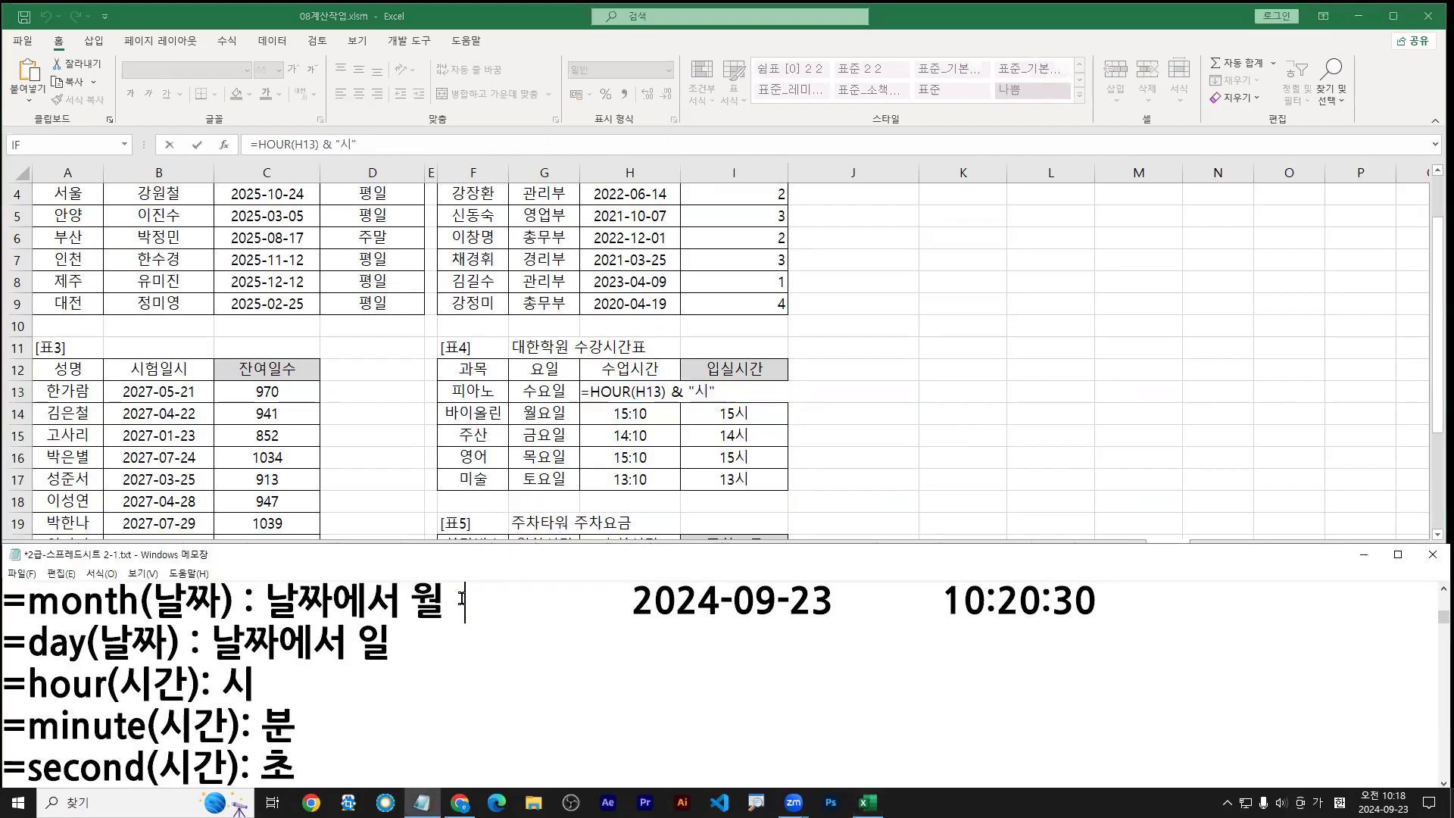
key(Up)
key(Up)
key(ctrl+v)
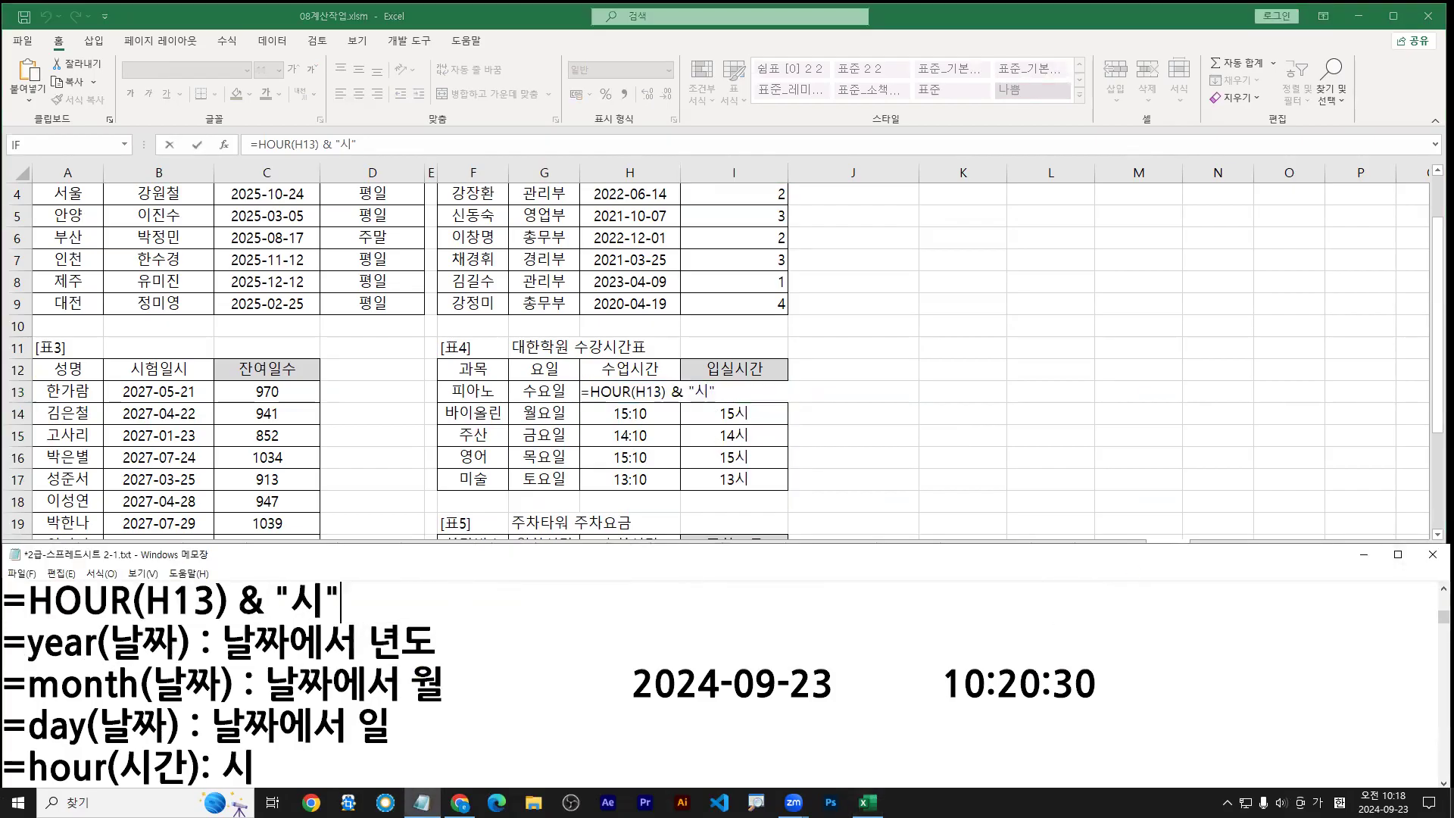
key(alt+Tab)
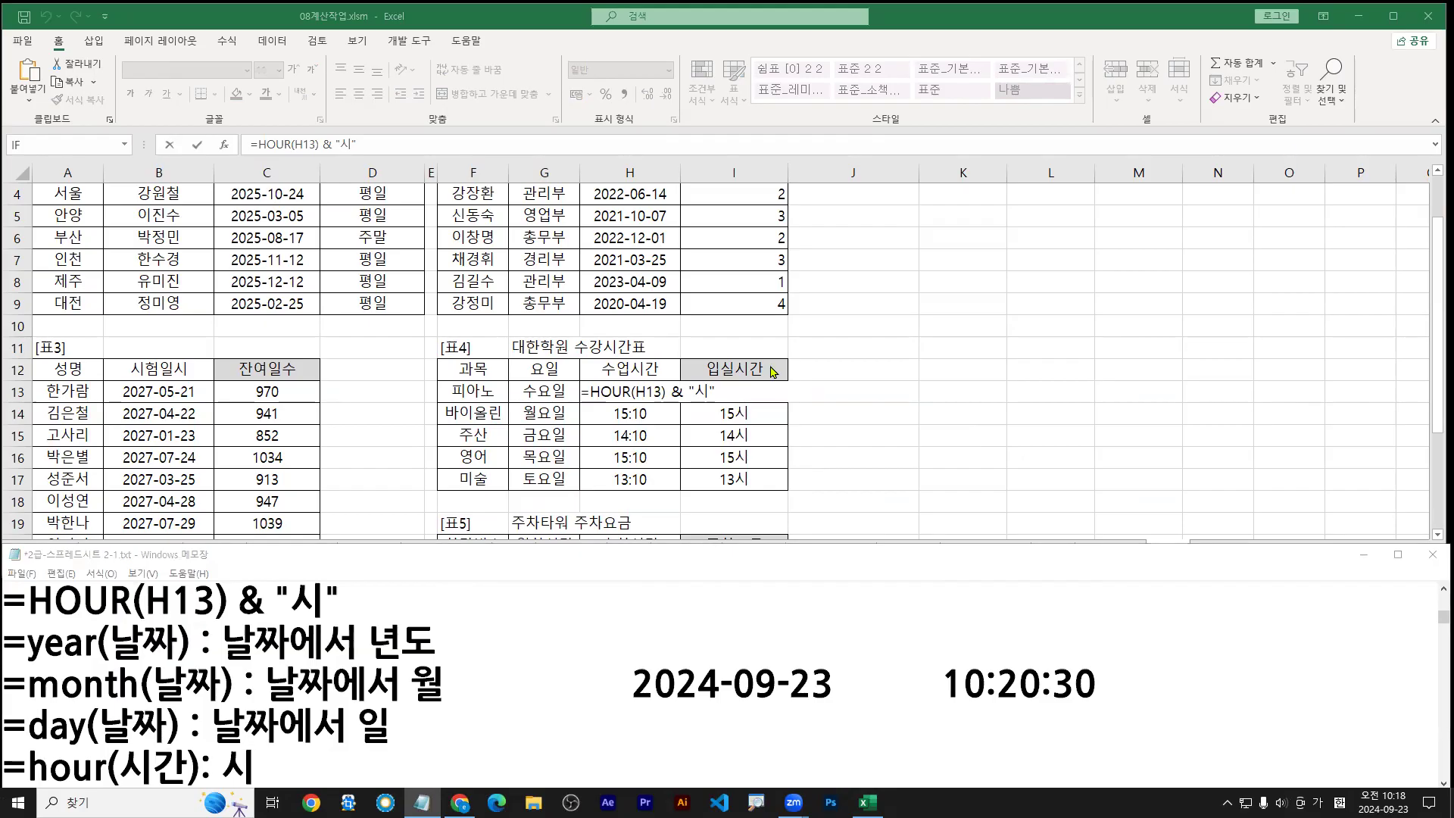
key(ctrl+Return)
Step: Examine the 입차시간, 출차시간 and empty 주차요금 cells in the first row of 표5
scroll(710, 372, down, 3)
click(709, 371)
drag(742, 378, 763, 431)
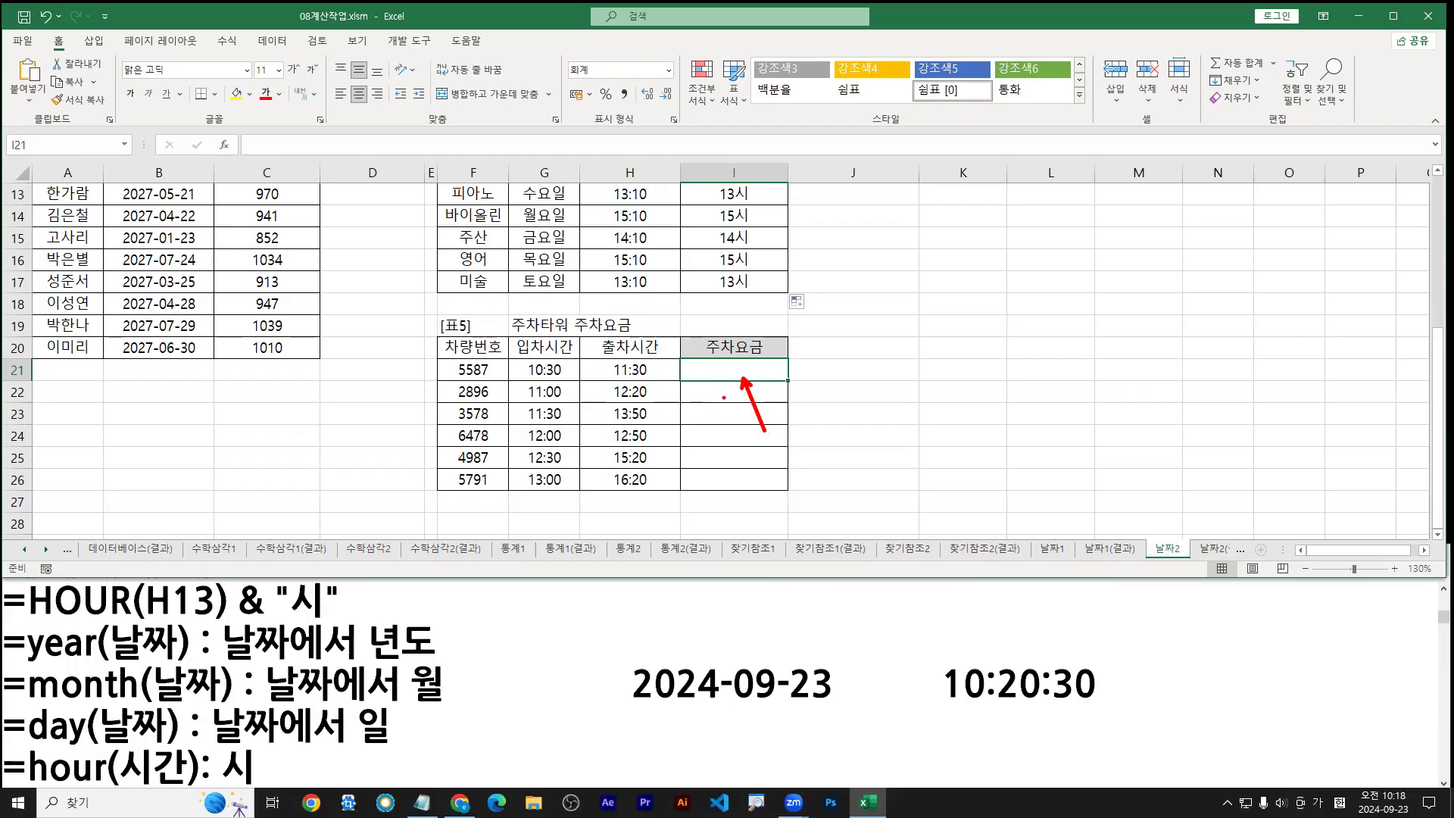
drag(531, 381, 655, 386)
key(Escape)
click(632, 370)
click(542, 371)
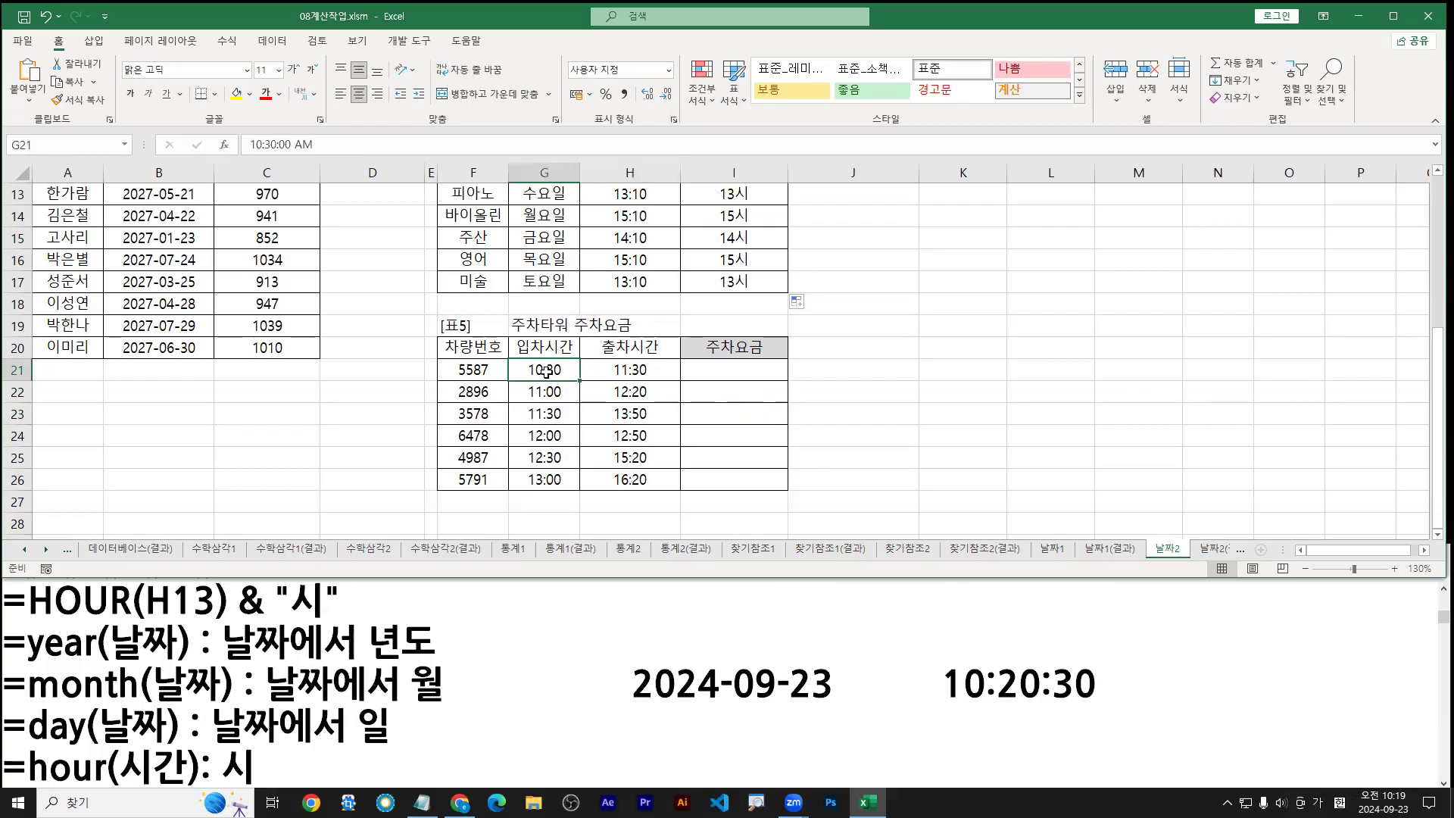
drag(470, 370, 738, 368)
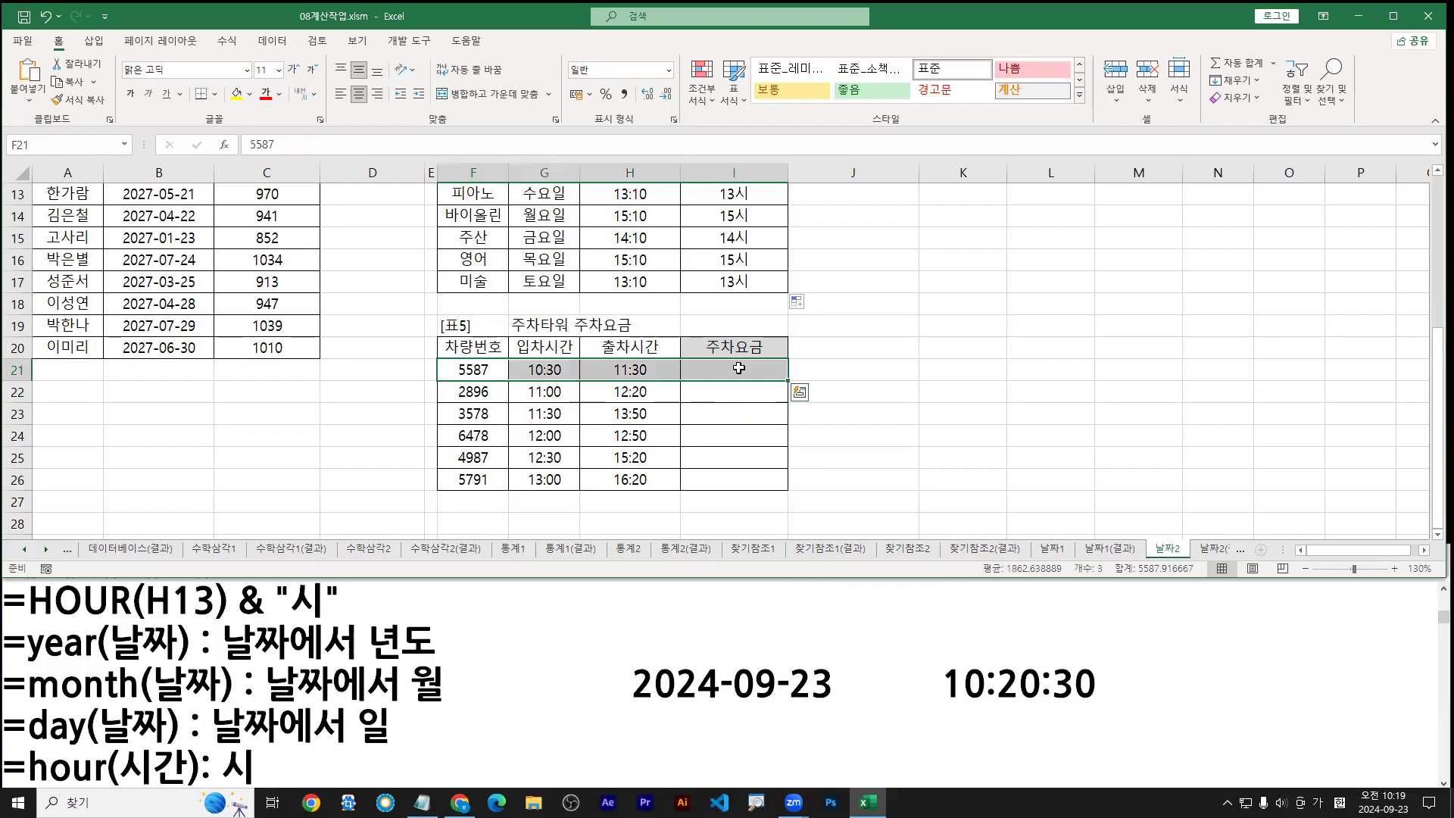
Step: Enter =H21-G21 in the first 주차요금 cell, I21, and fill it down through I26
click(735, 371)
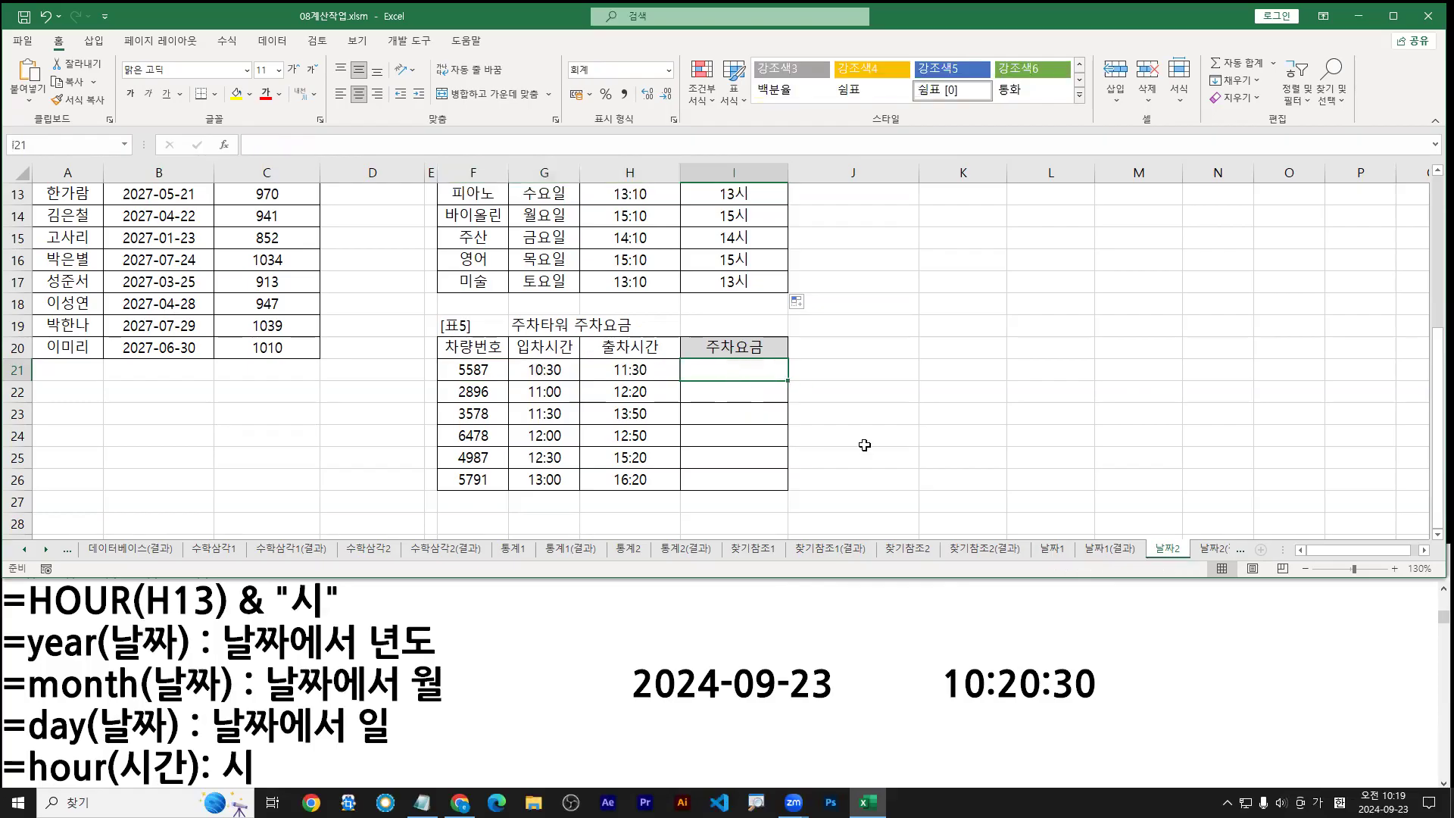
text(=)
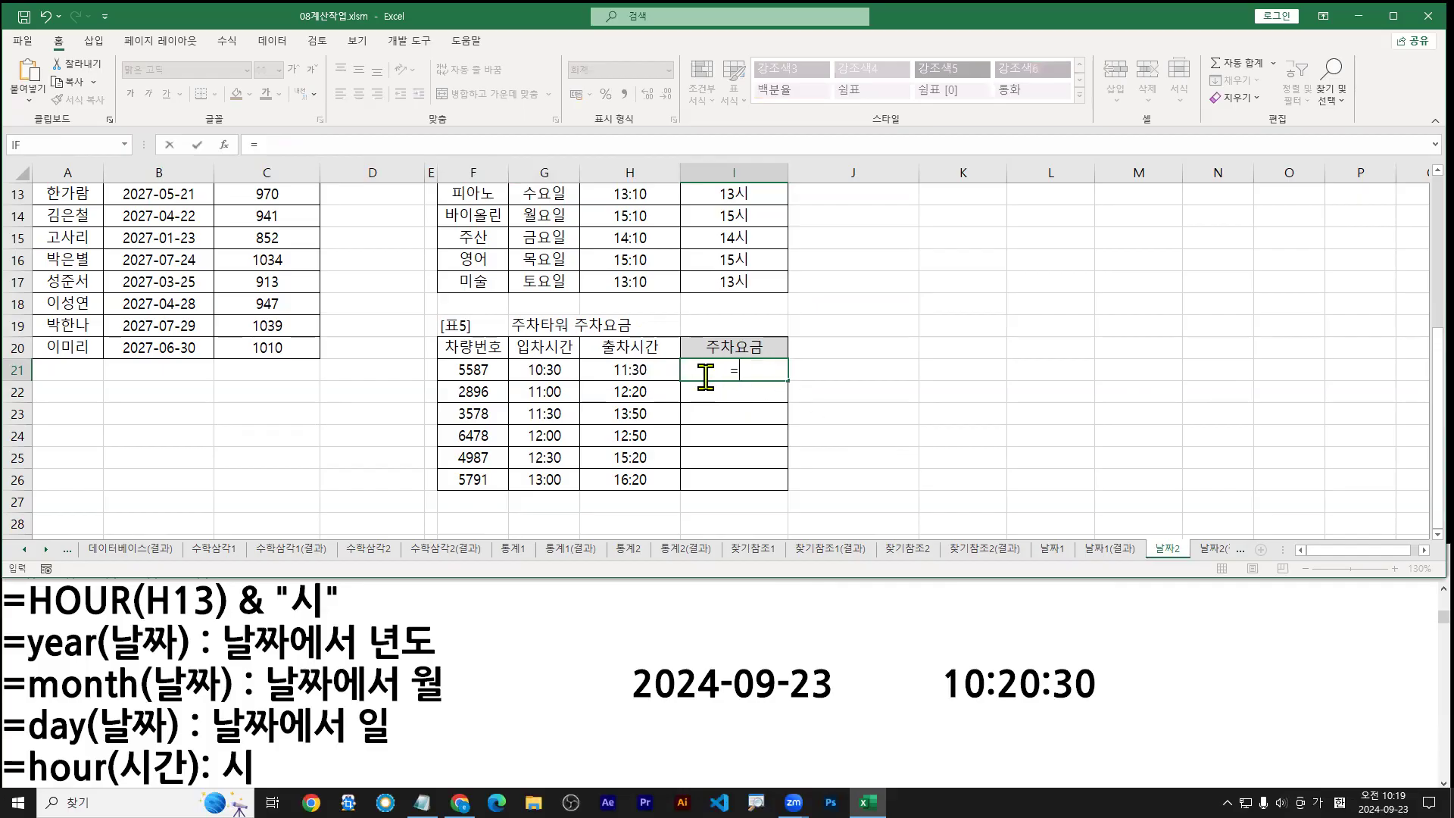
click(634, 370)
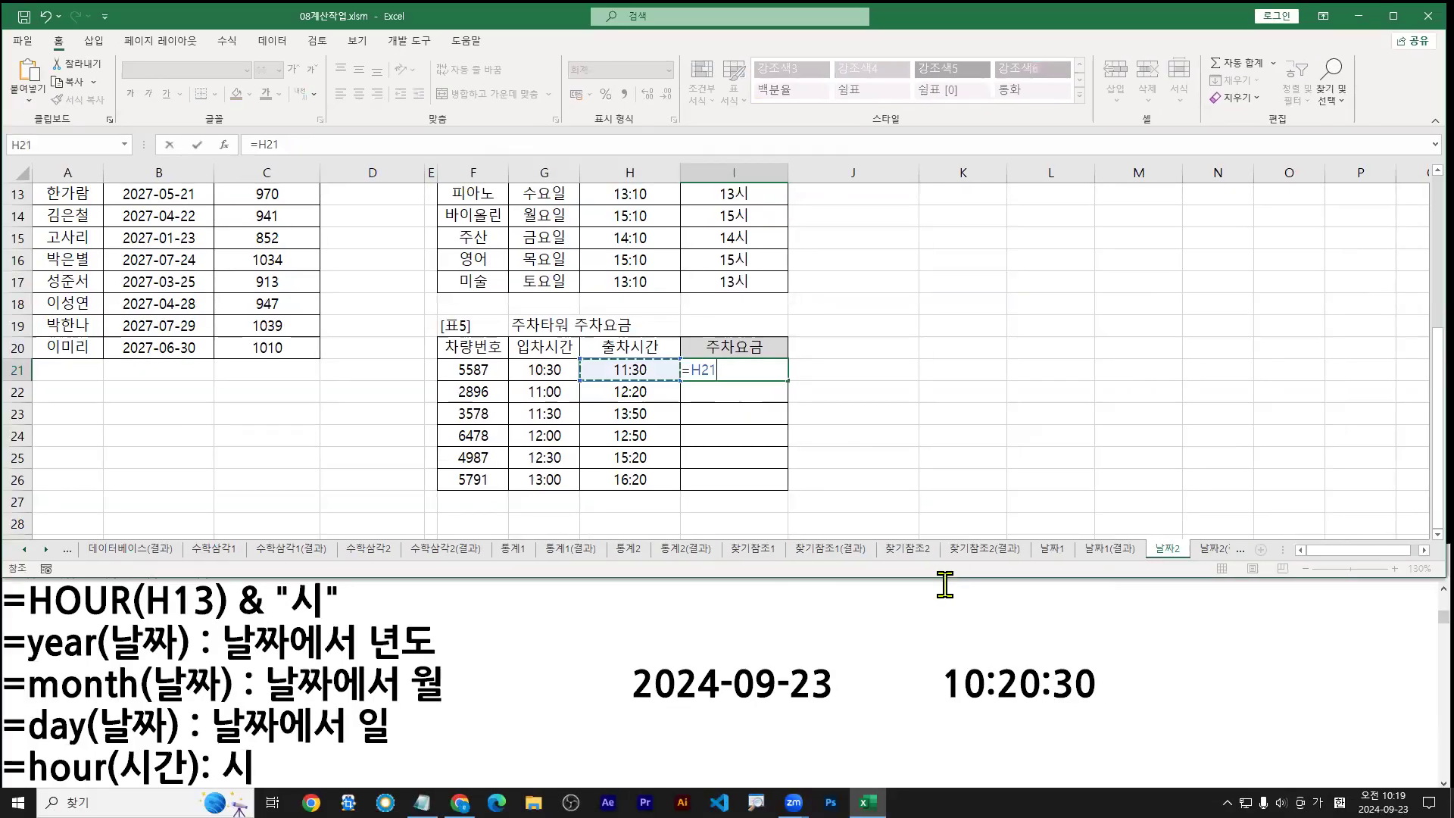
text(-)
click(542, 371)
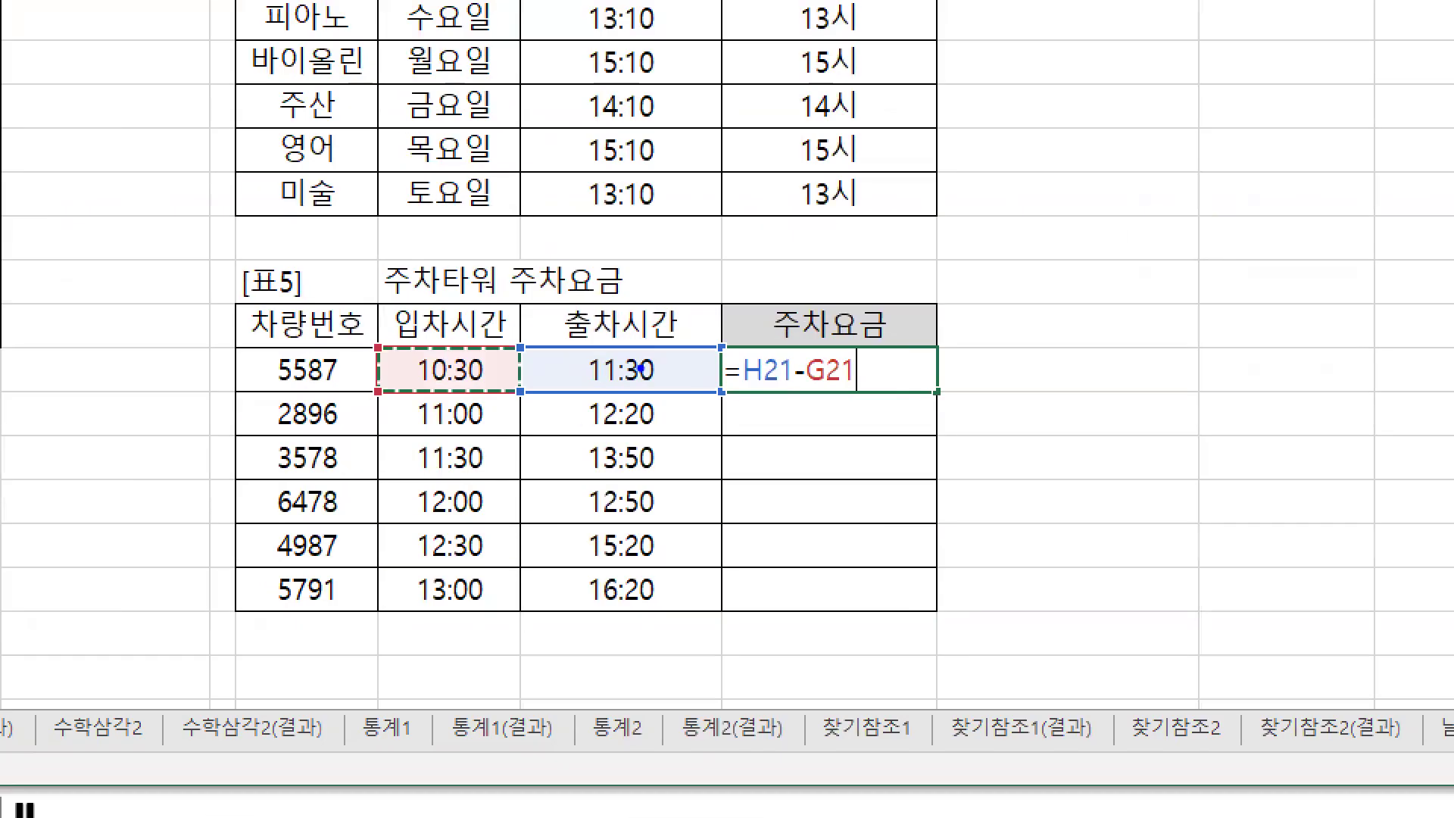
drag(653, 306, 630, 358)
drag(461, 300, 440, 354)
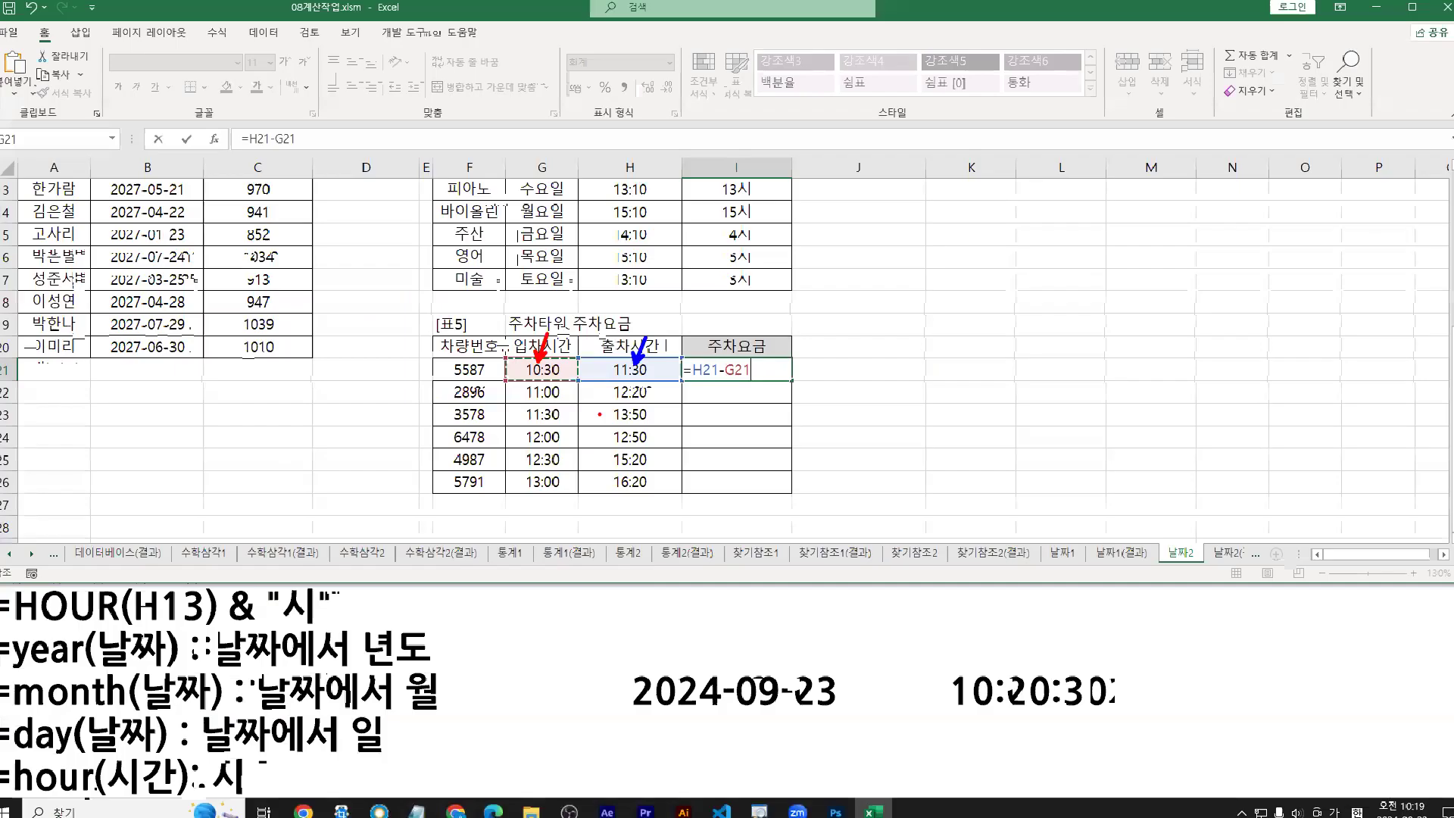
key(Return)
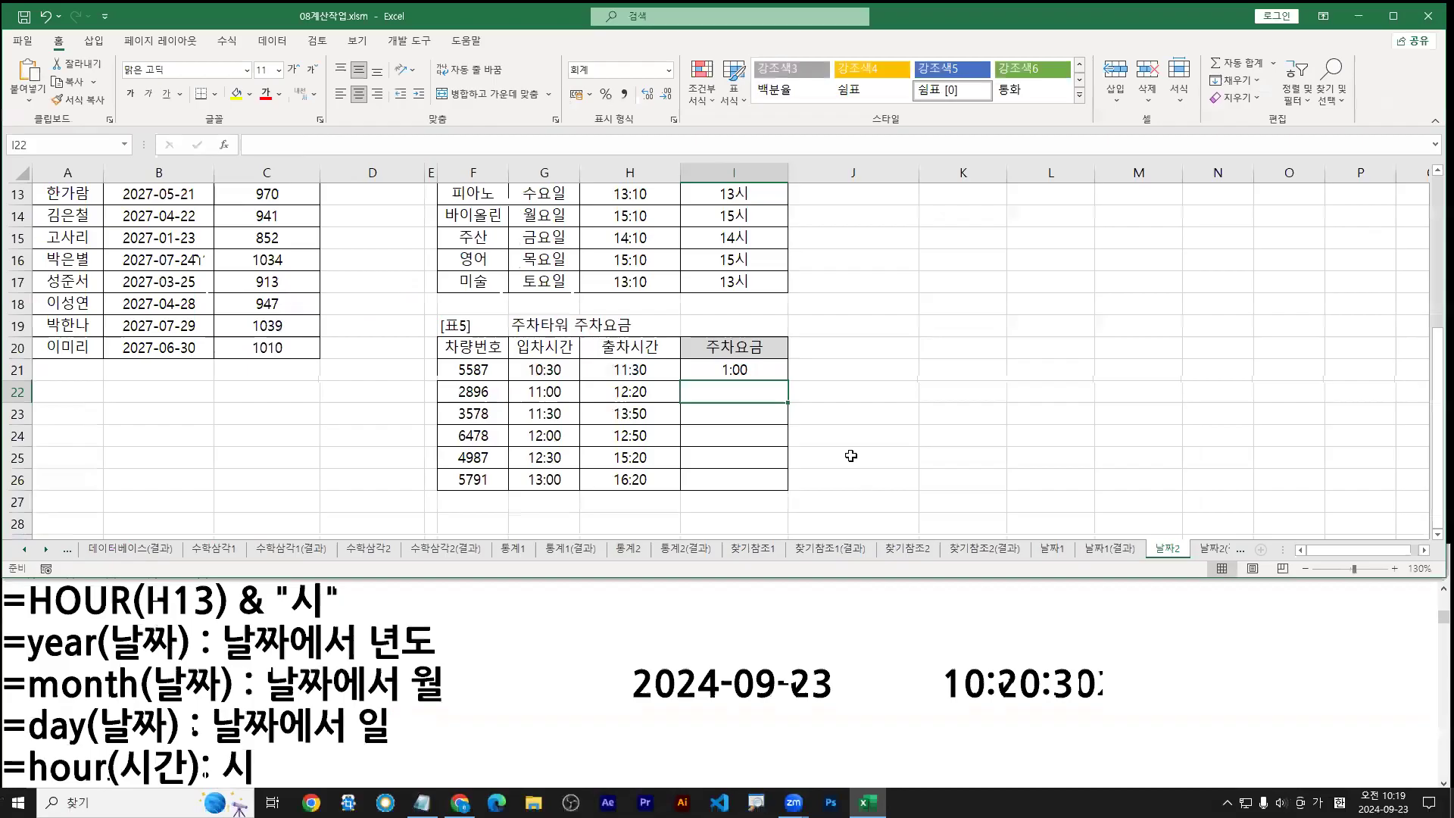
click(743, 368)
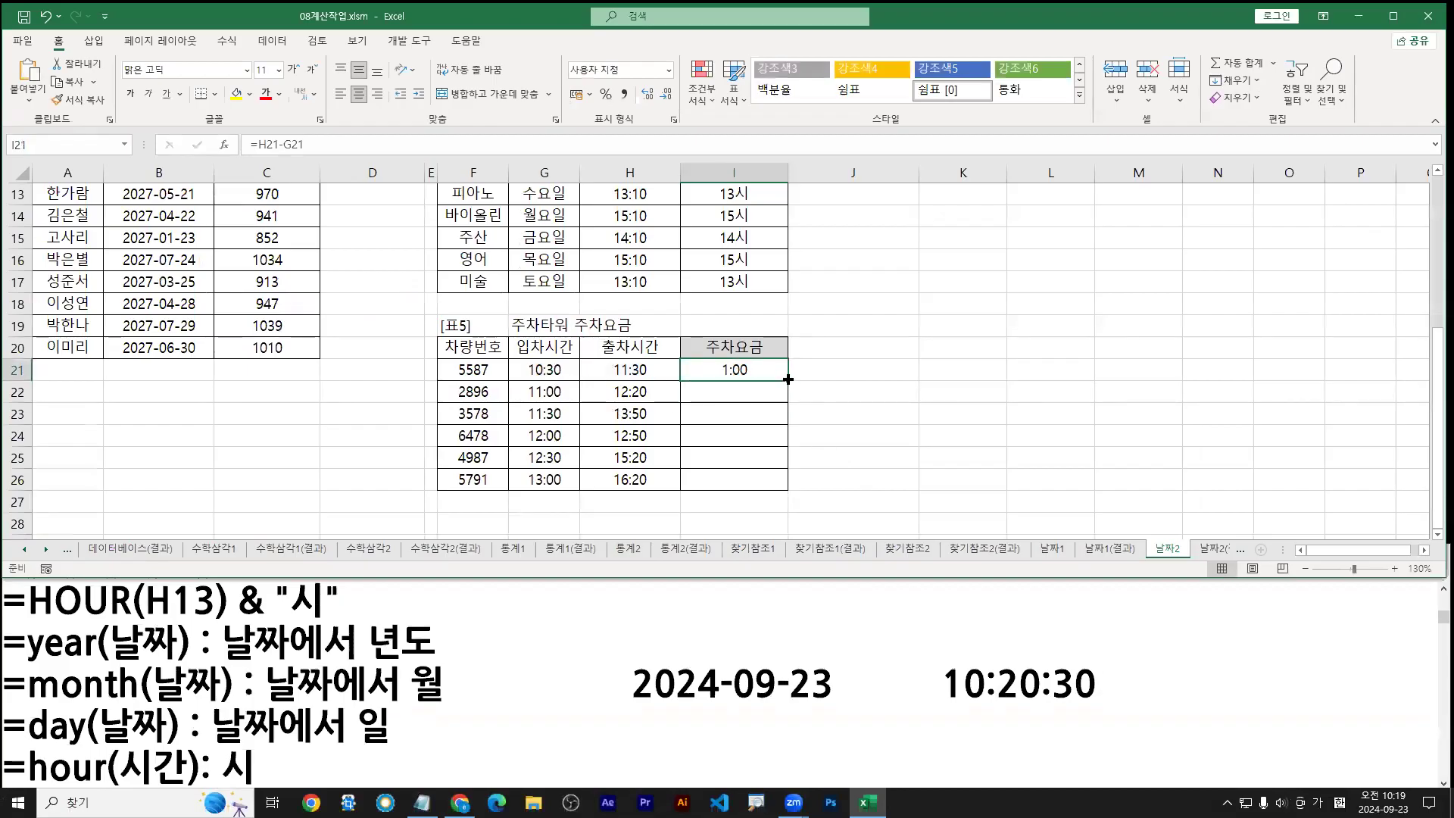
double_click(788, 379)
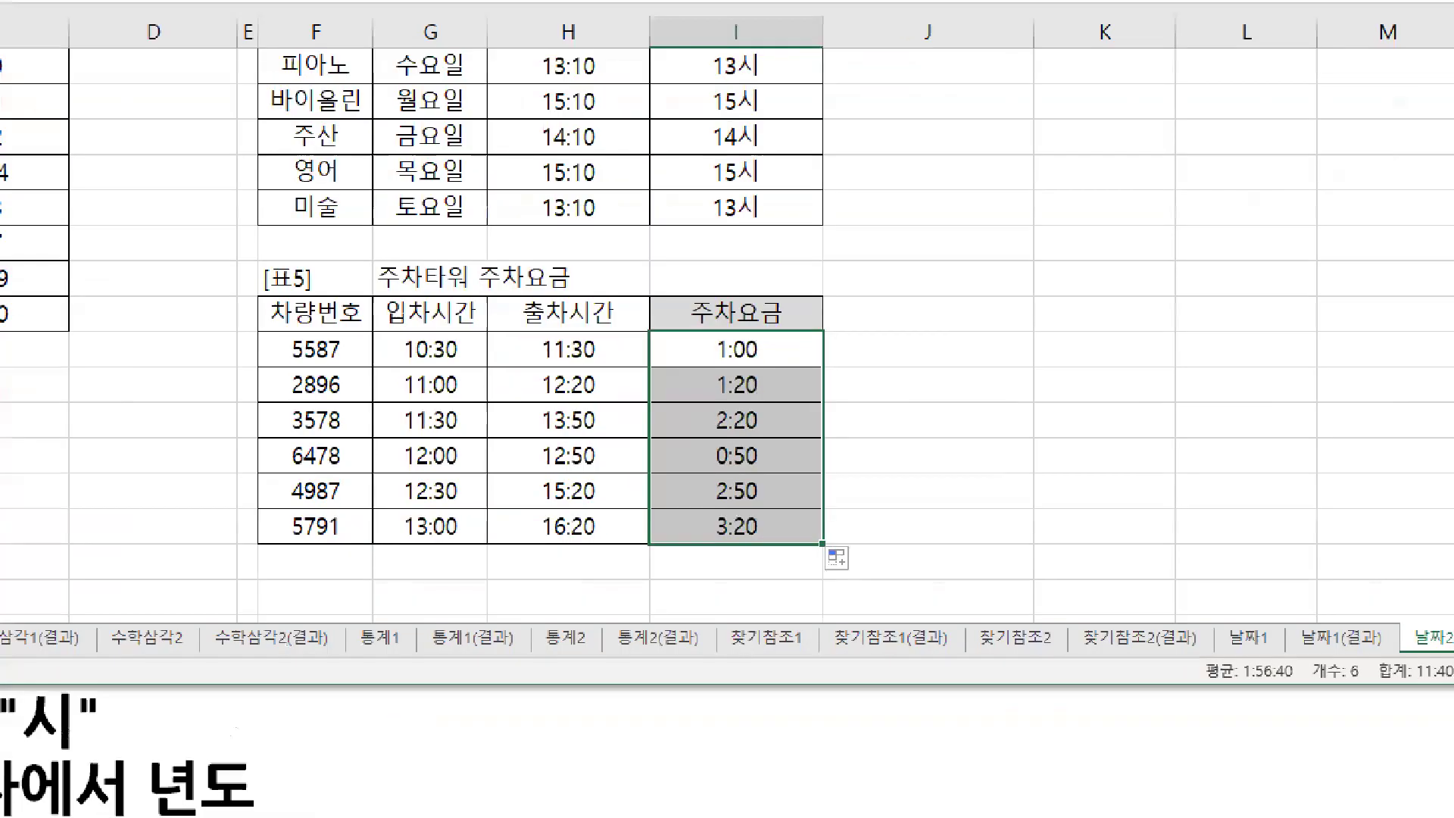
mouse_move(724, 403)
mouse_down()
mouse_move(749, 403)
mouse_move(769, 451)
mouse_move(755, 492)
mouse_up()
key(b)
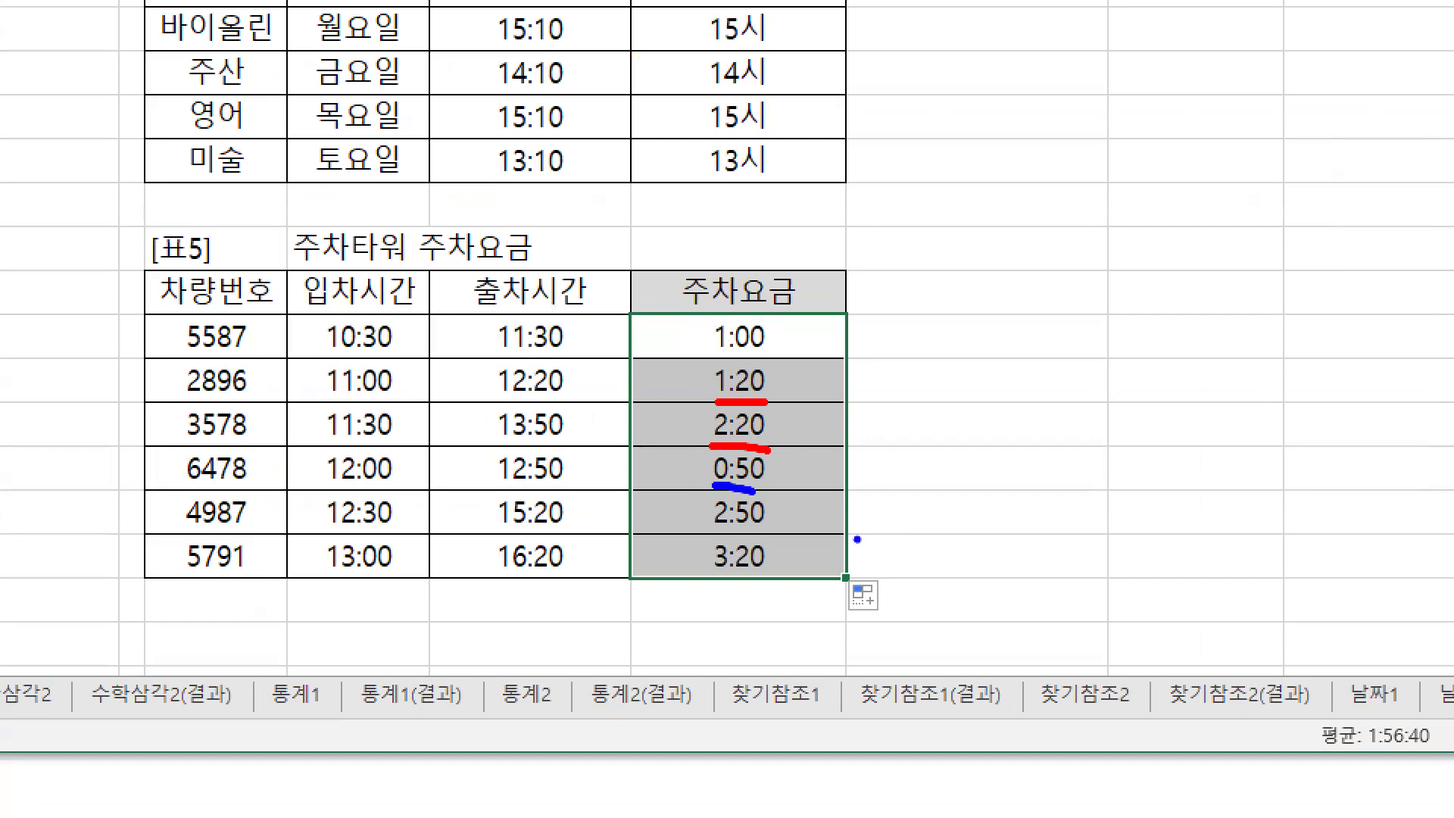
key(e)
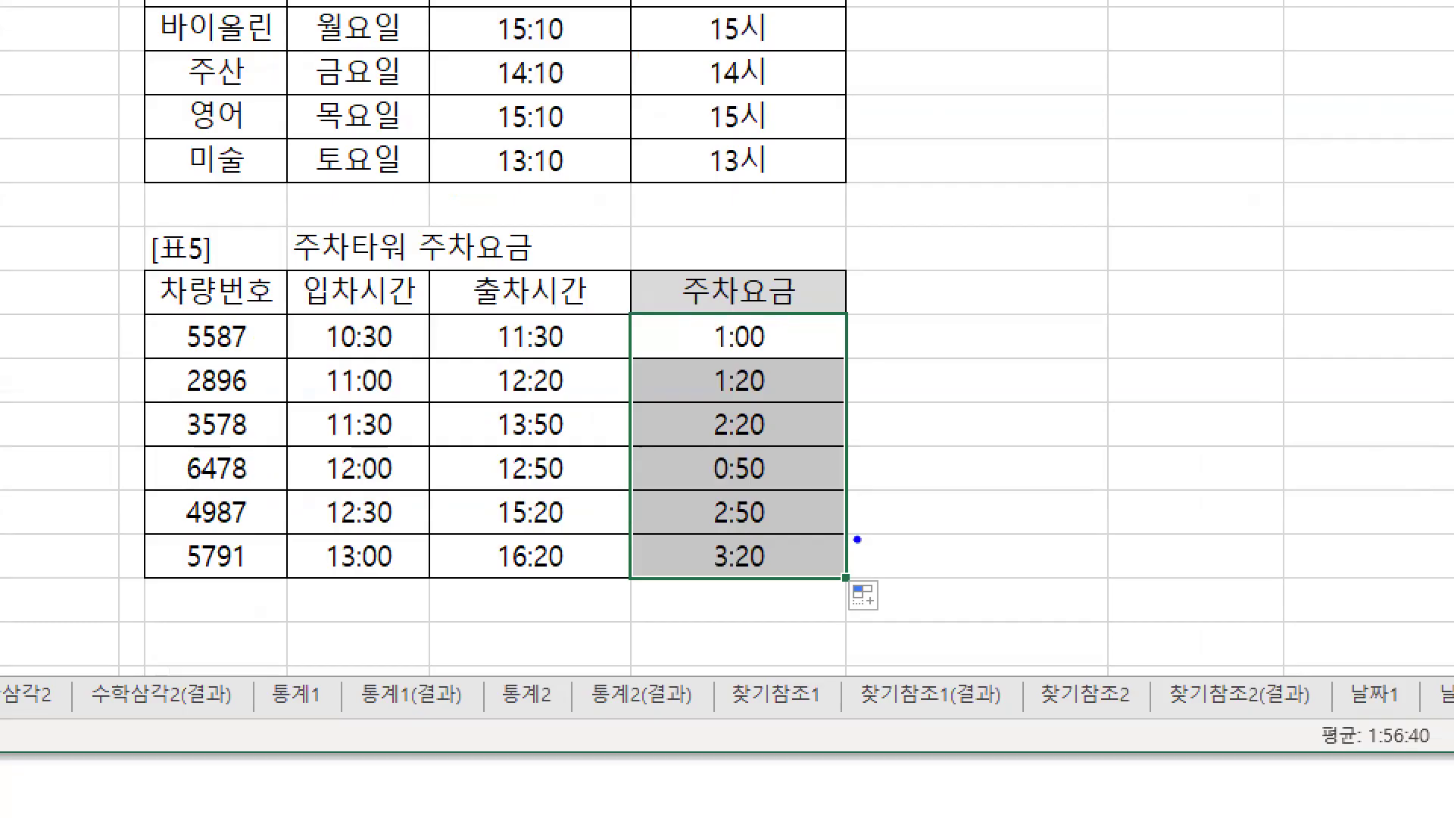
mouse_move(703, 315)
mouse_down()
mouse_move(739, 365)
mouse_move(816, 253)
mouse_up()
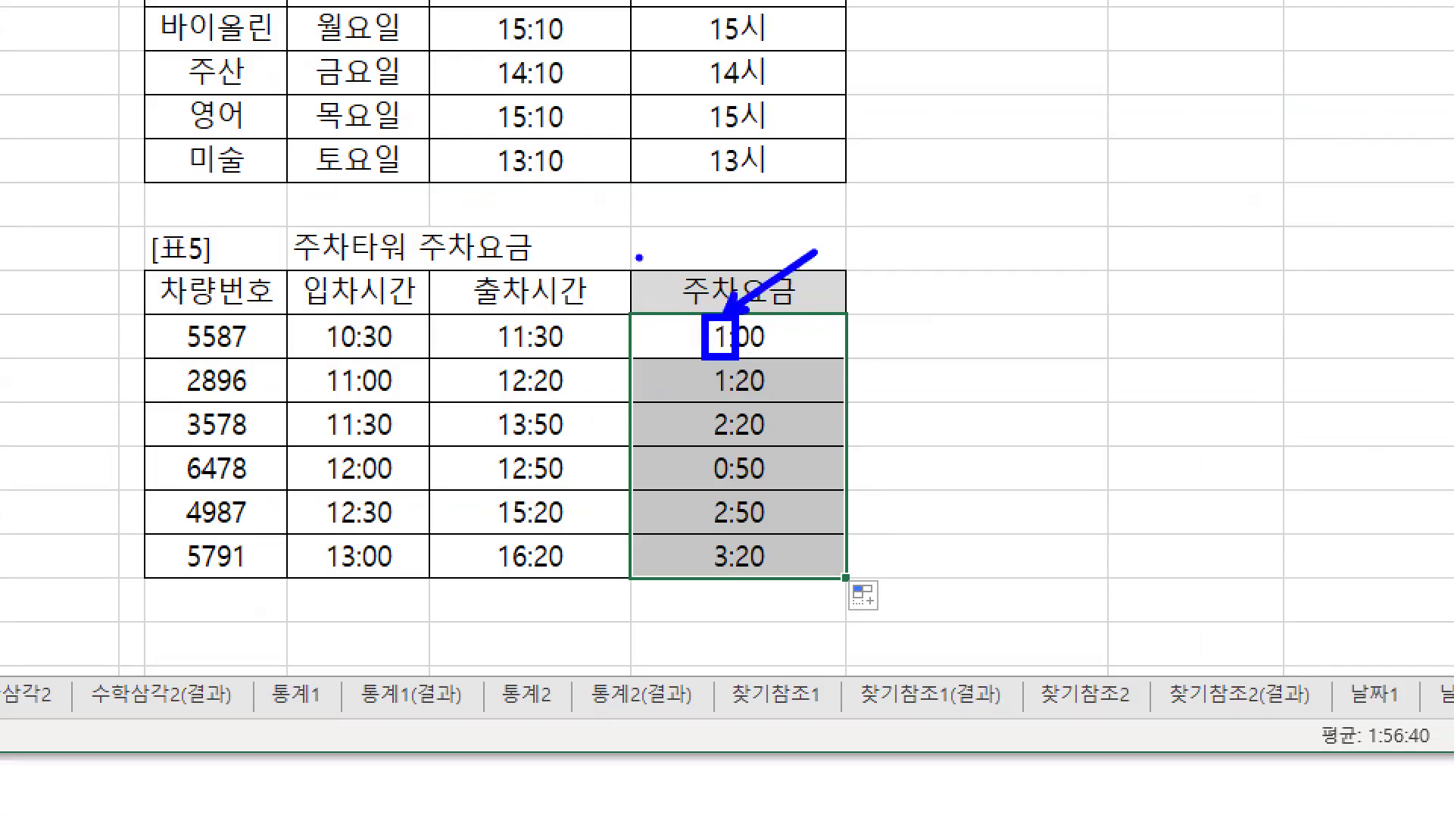
drag(669, 185, 671, 239)
text(hour)
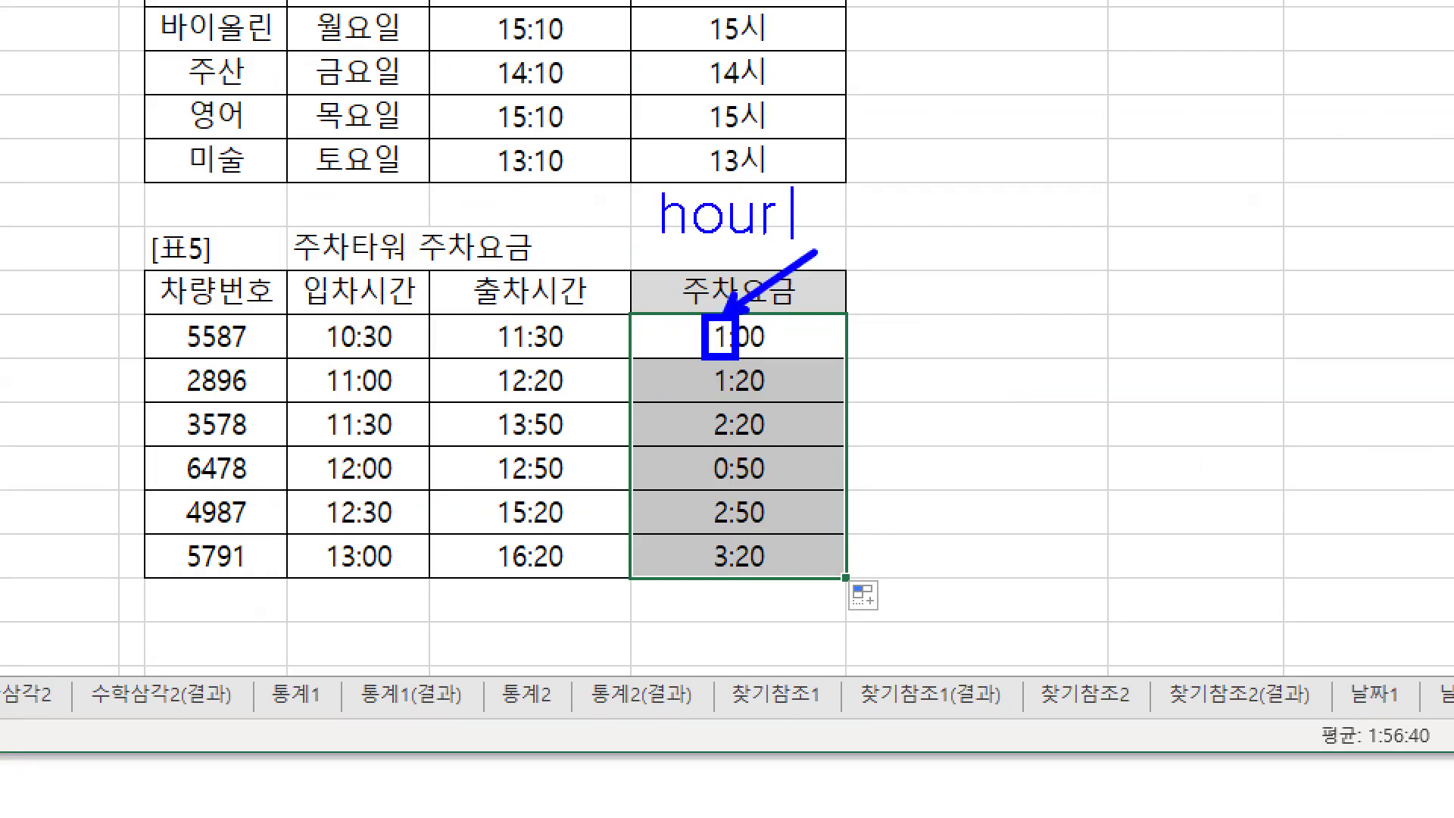
text(   * 60)
key(Escape)
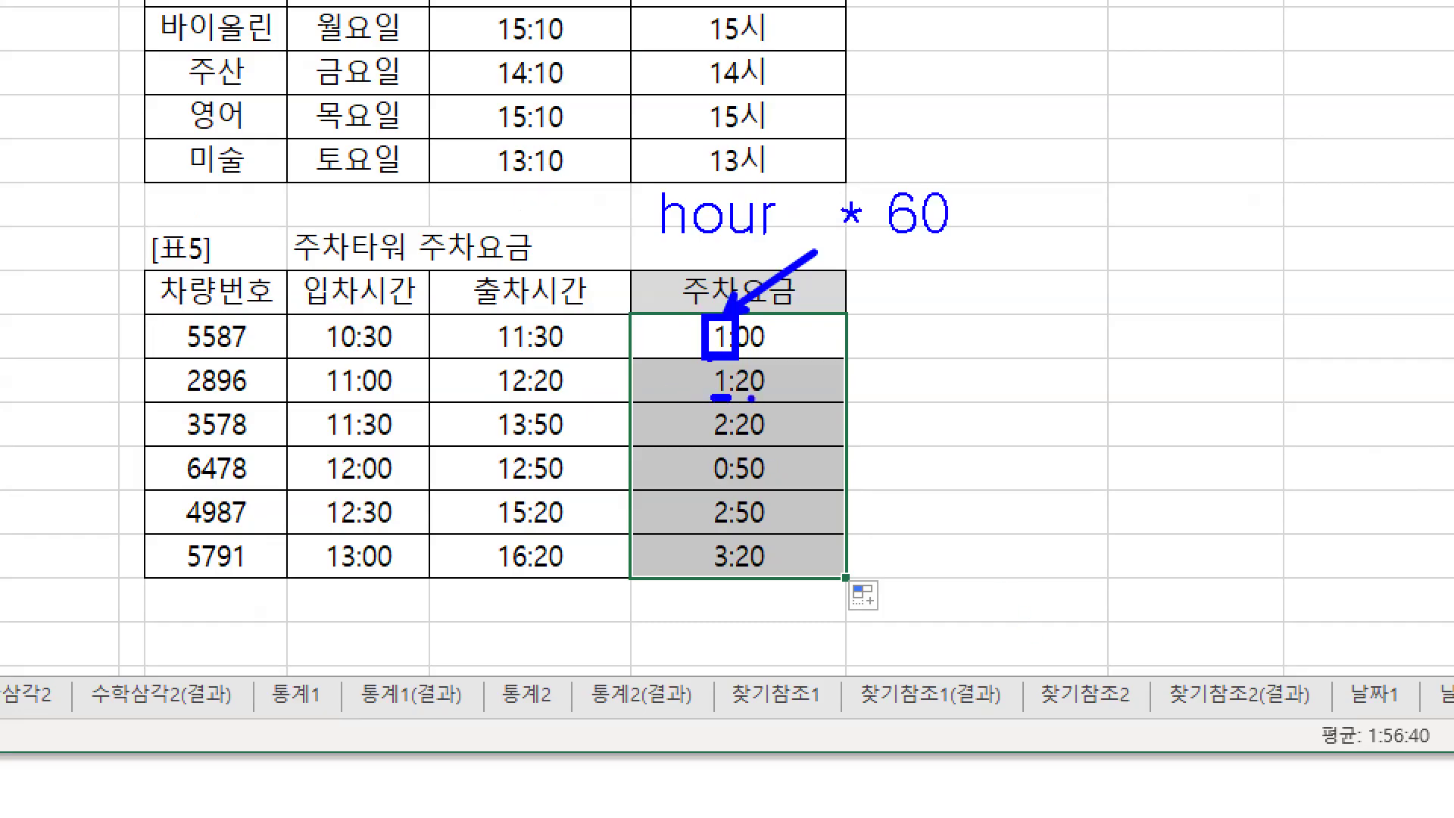
drag(743, 401, 767, 402)
mouse_move(986, 218)
mouse_down()
mouse_move(1025, 218)
mouse_move(1005, 241)
mouse_up()
mouse_move(734, 401)
mouse_down()
mouse_move(779, 394)
mouse_move(845, 353)
mouse_move(884, 375)
mouse_up()
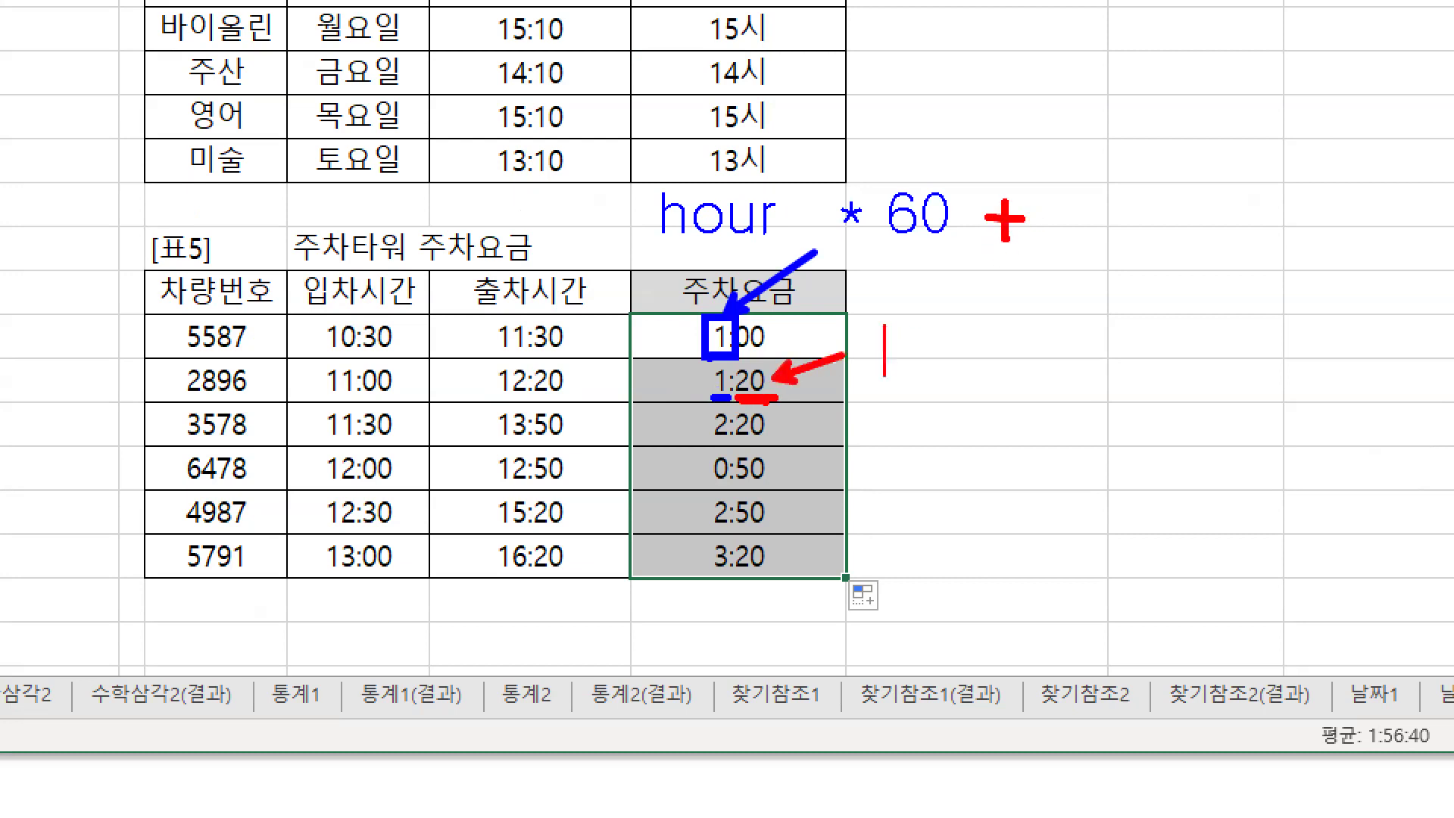
text(nim)
key(BackSpace)
key(BackSpace)
key(BackSpace)
text(minute)
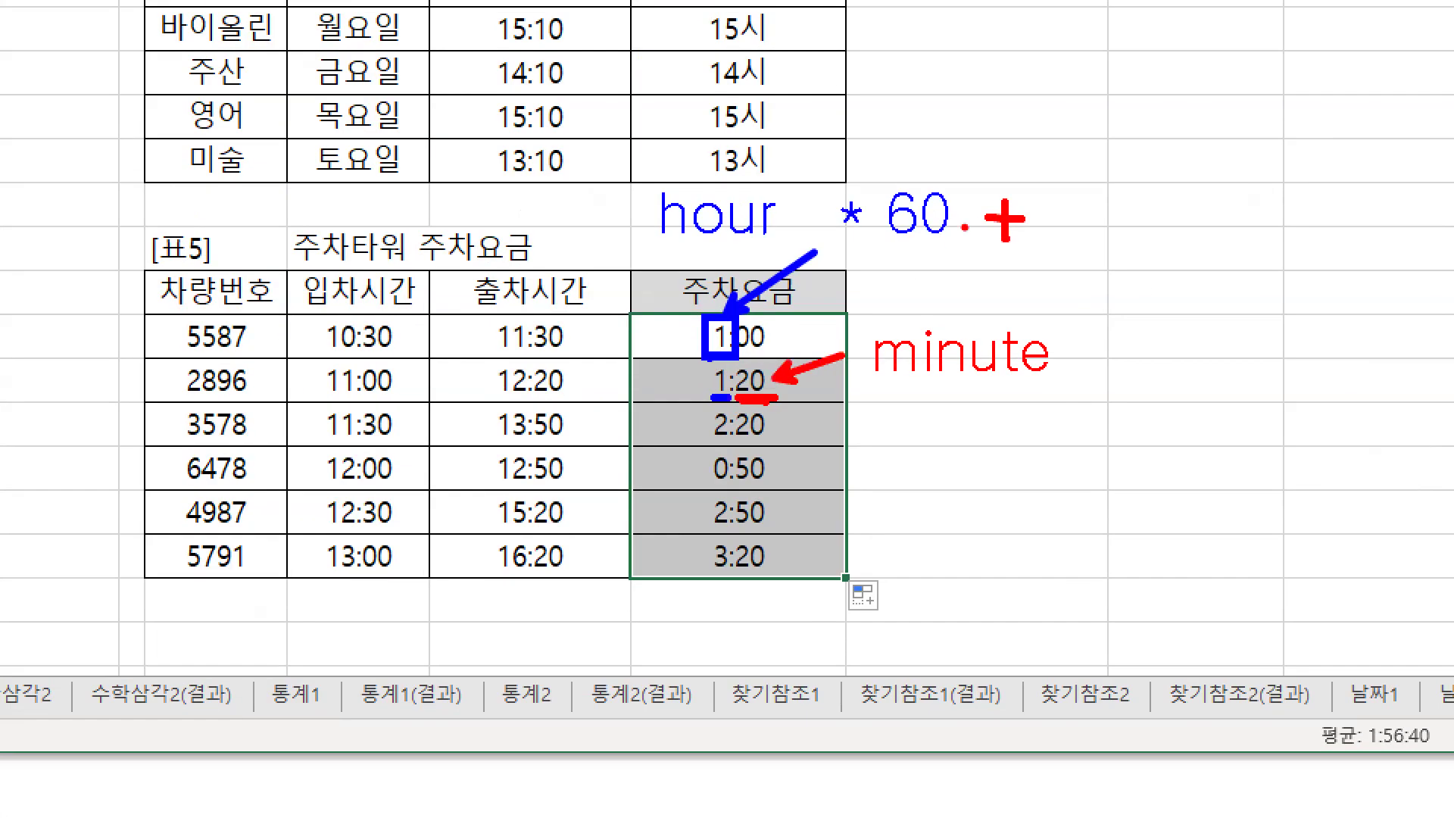
drag(889, 306, 904, 316)
drag(907, 305, 916, 305)
drag(1082, 201, 1105, 201)
mouse_move(1195, 297)
mouse_down()
mouse_move(1176, 318)
mouse_move(1239, 300)
mouse_up()
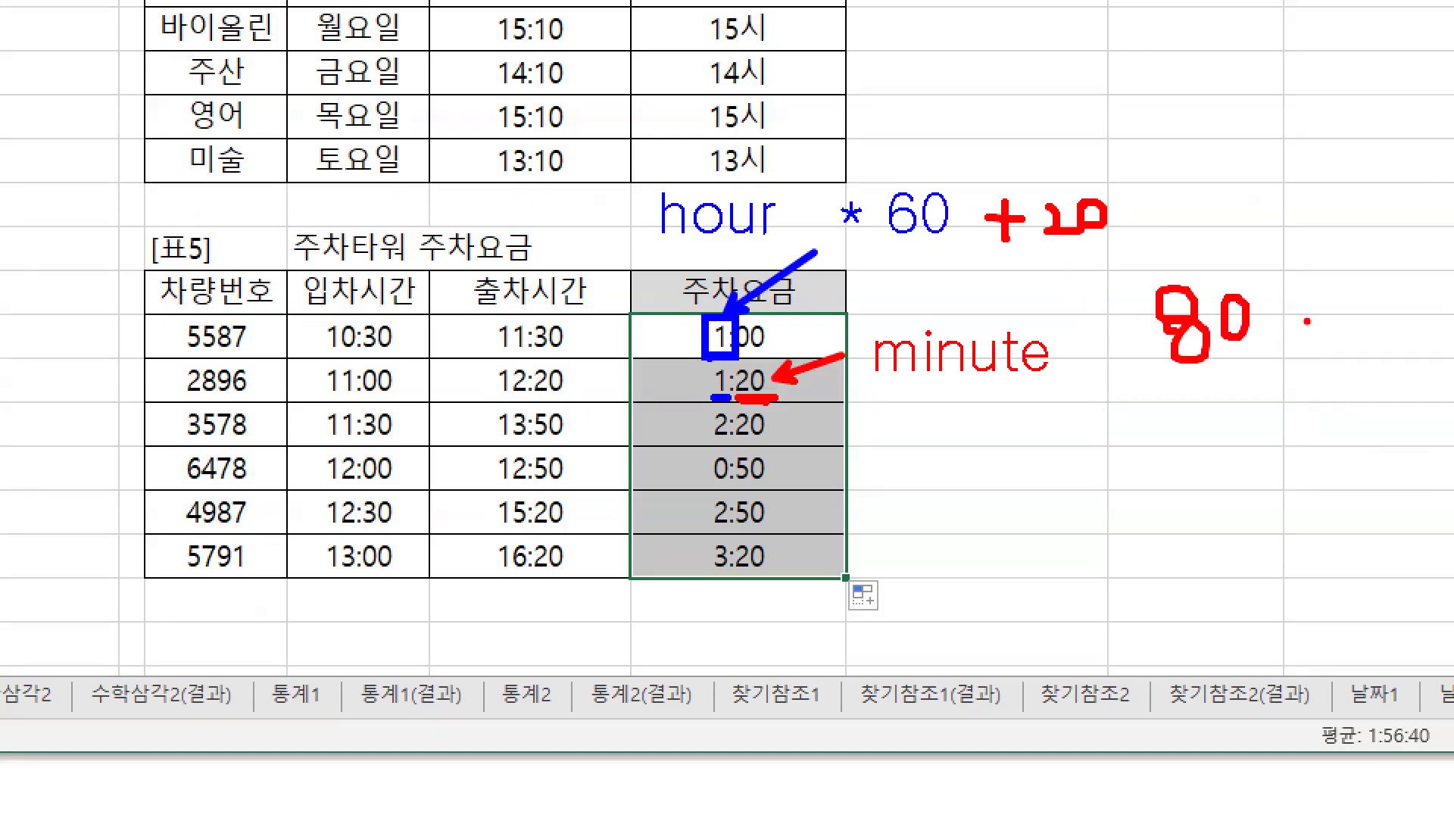
mouse_move(1314, 282)
mouse_down()
mouse_move(1270, 362)
mouse_move(1312, 368)
mouse_up()
mouse_move(1338, 339)
mouse_down()
mouse_move(1333, 354)
mouse_move(1401, 324)
mouse_up()
drag(1391, 308, 1373, 343)
drag(1377, 308, 1393, 334)
drag(1408, 320, 1428, 340)
drag(1437, 324, 1451, 321)
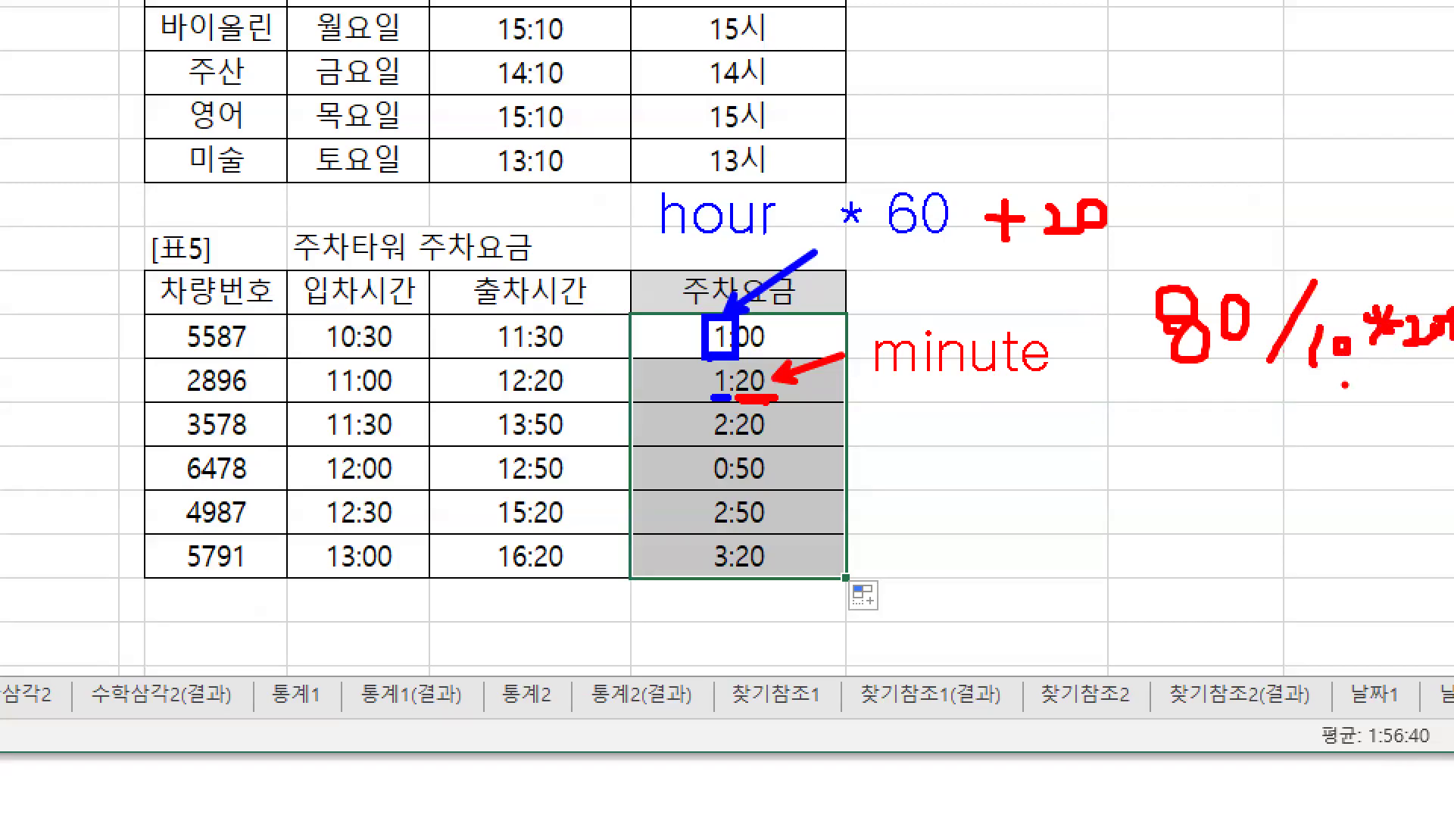
key(Escape)
Step: Review the hour(시간) and minute(시간) function descriptions in the Notepad notes
click(267, 693)
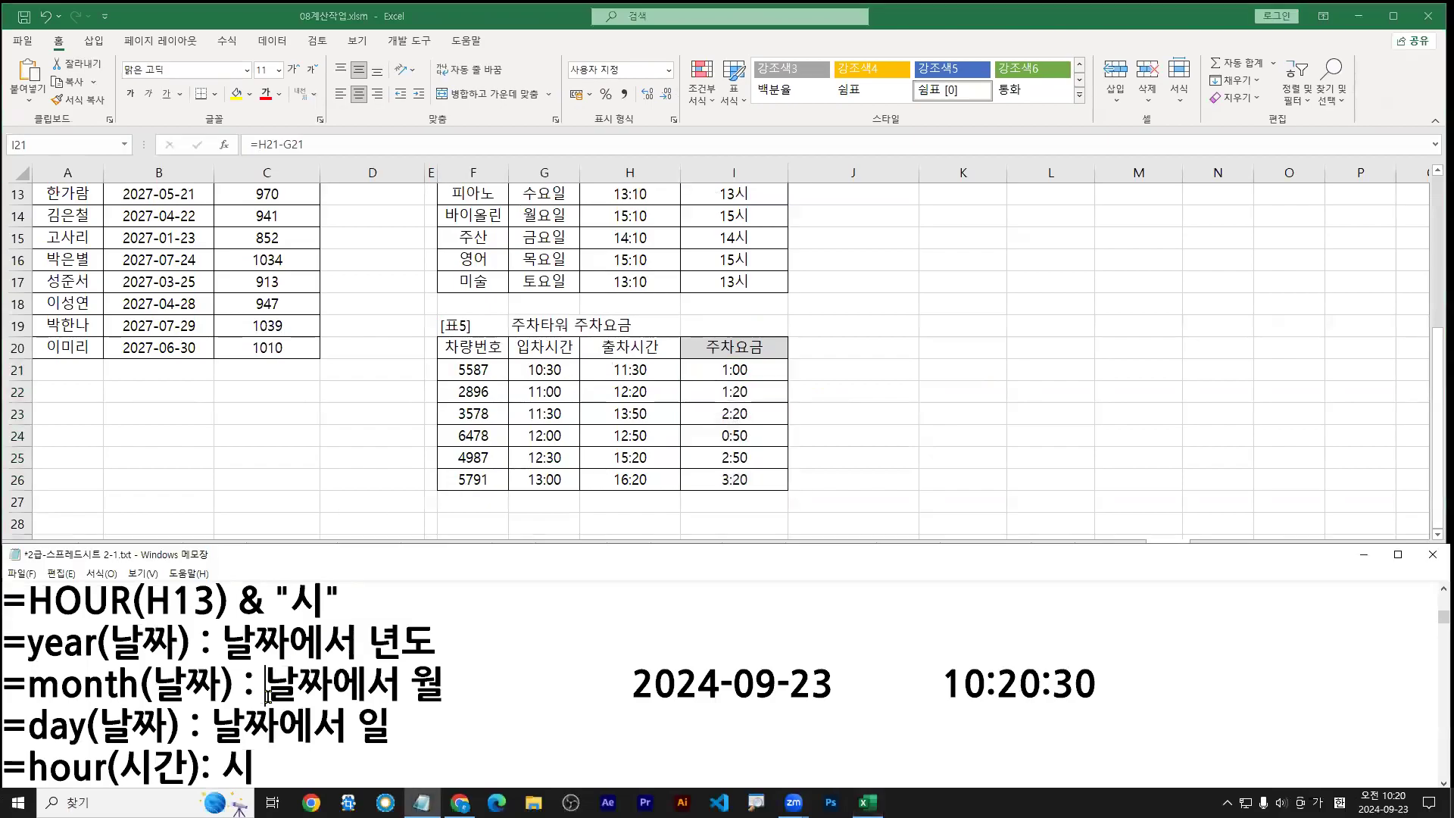
key(Down)
key(Down)
key(Down)
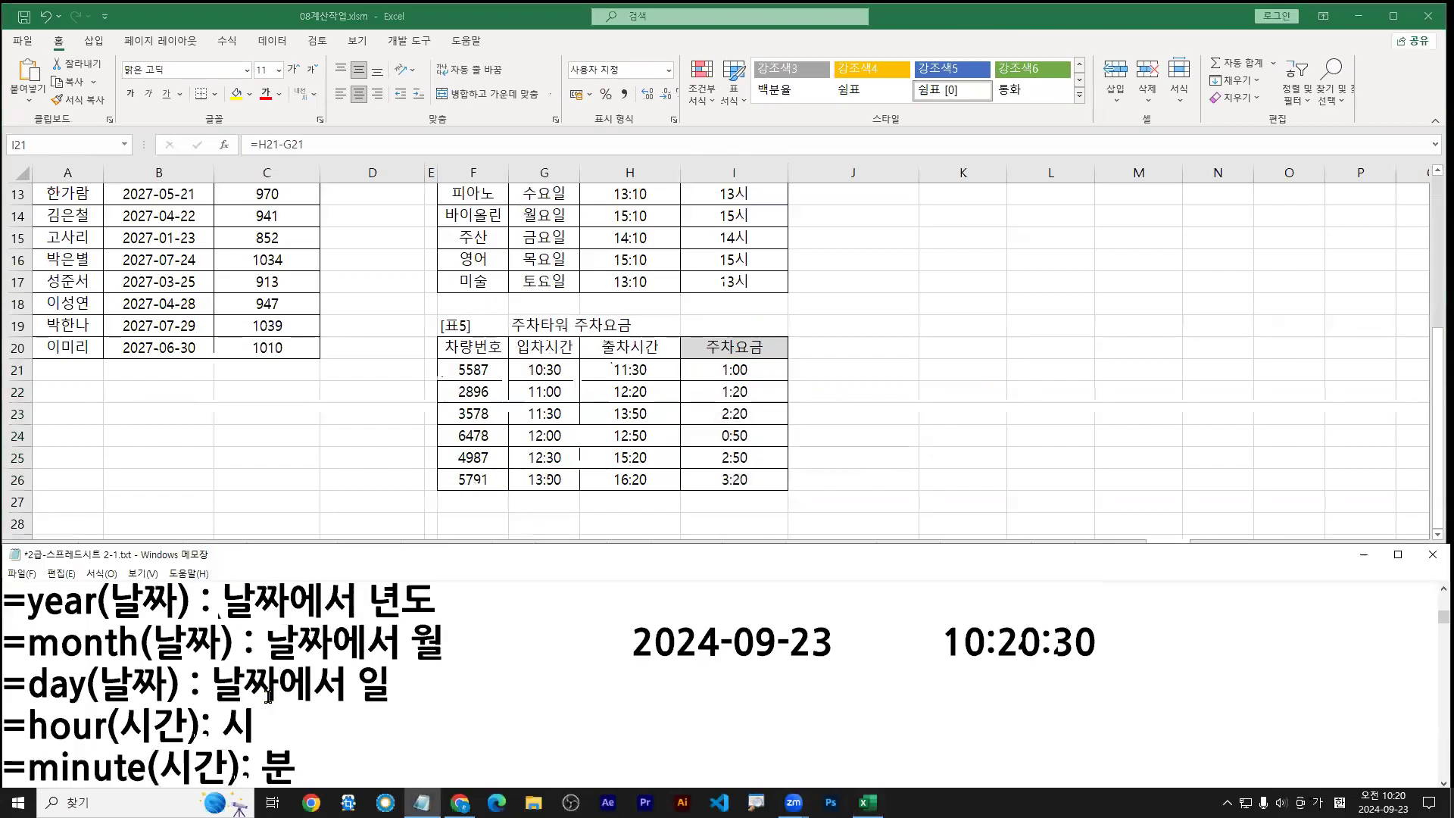
drag(13, 748, 258, 746)
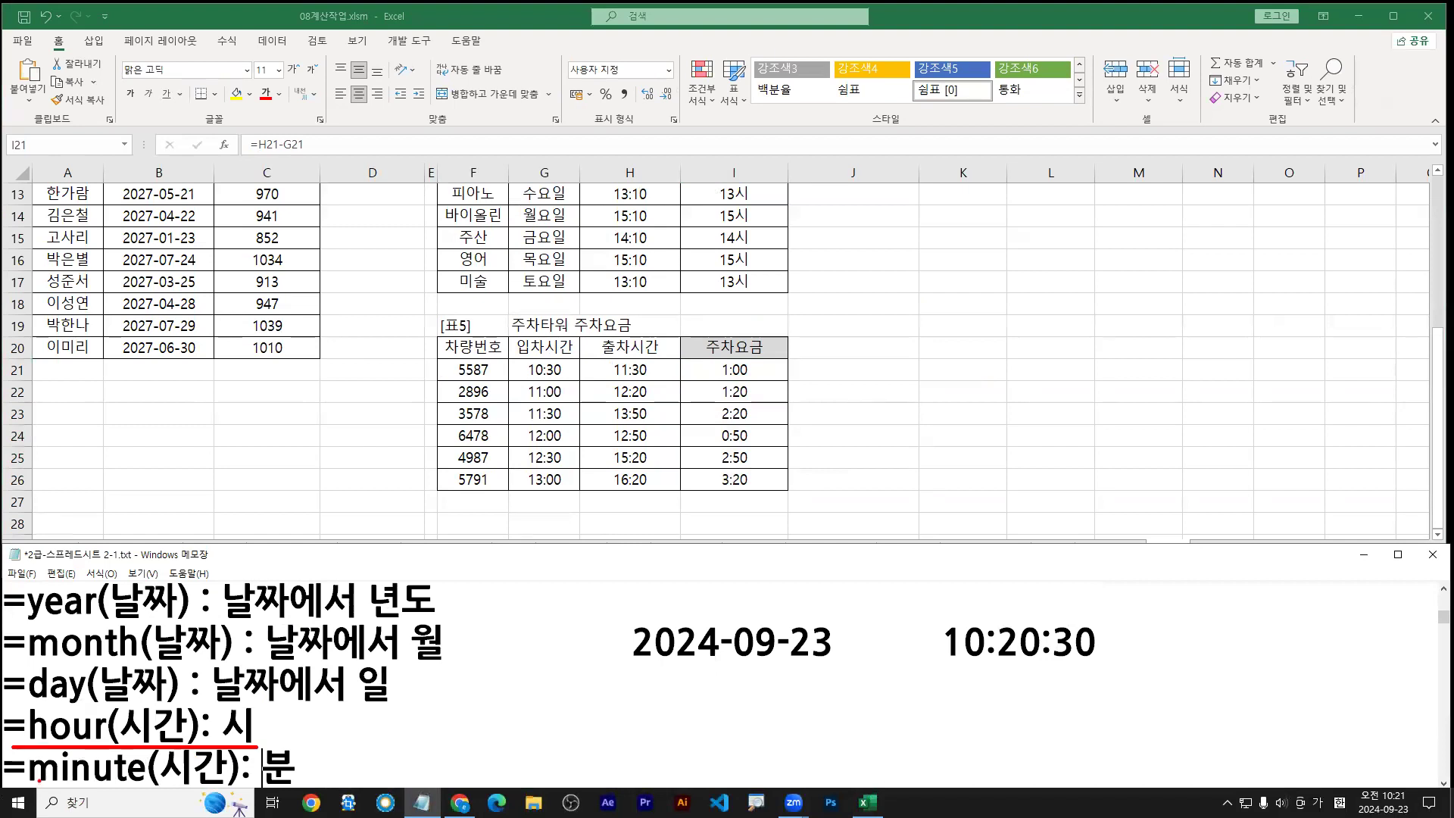
drag(23, 788, 321, 785)
drag(722, 366, 716, 359)
key(Escape)
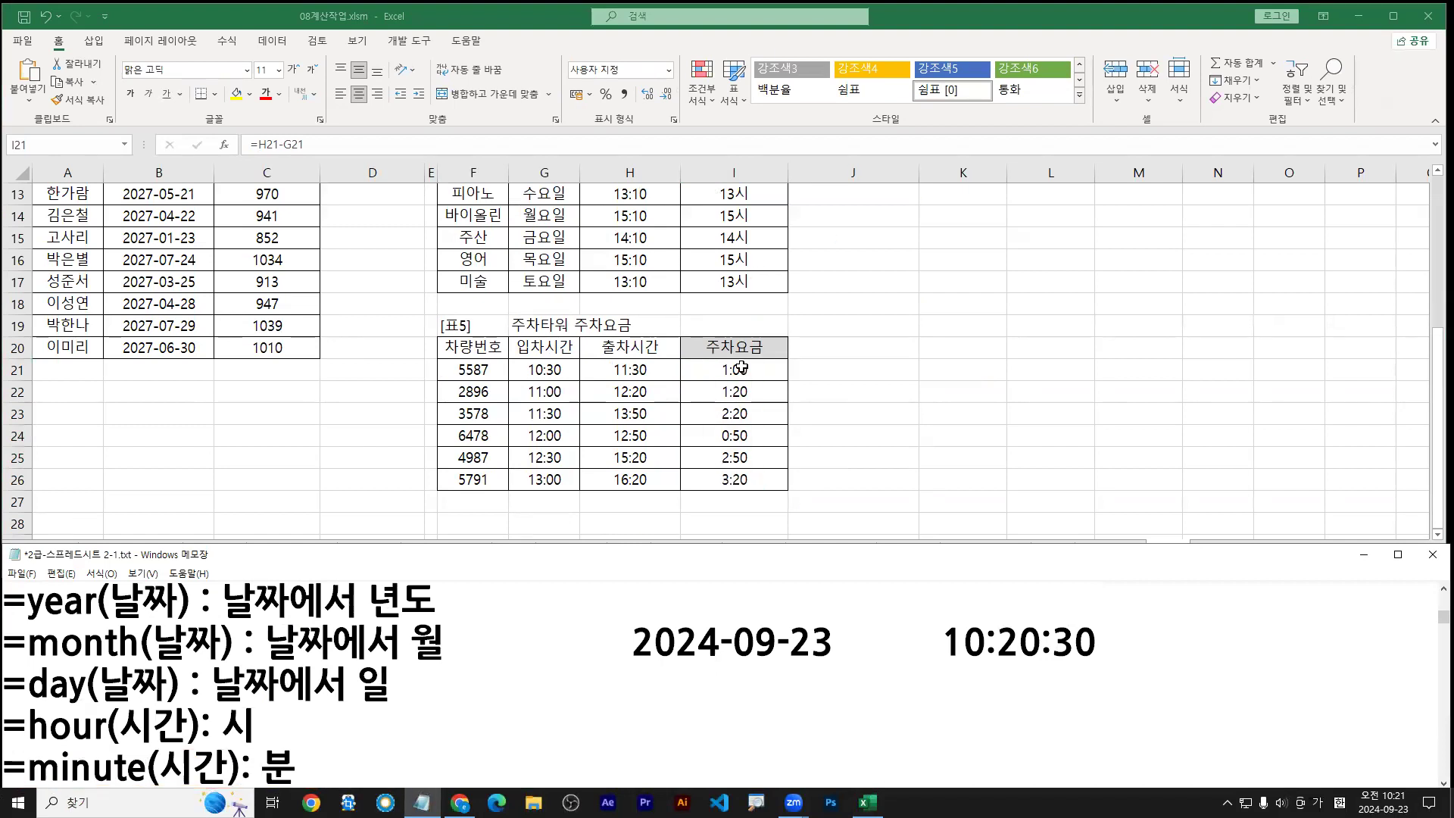
Step: Return to Excel and cut H21-G21 out of the 주차요금 formula in I21, leaving the equals sign in place
double_click(740, 367)
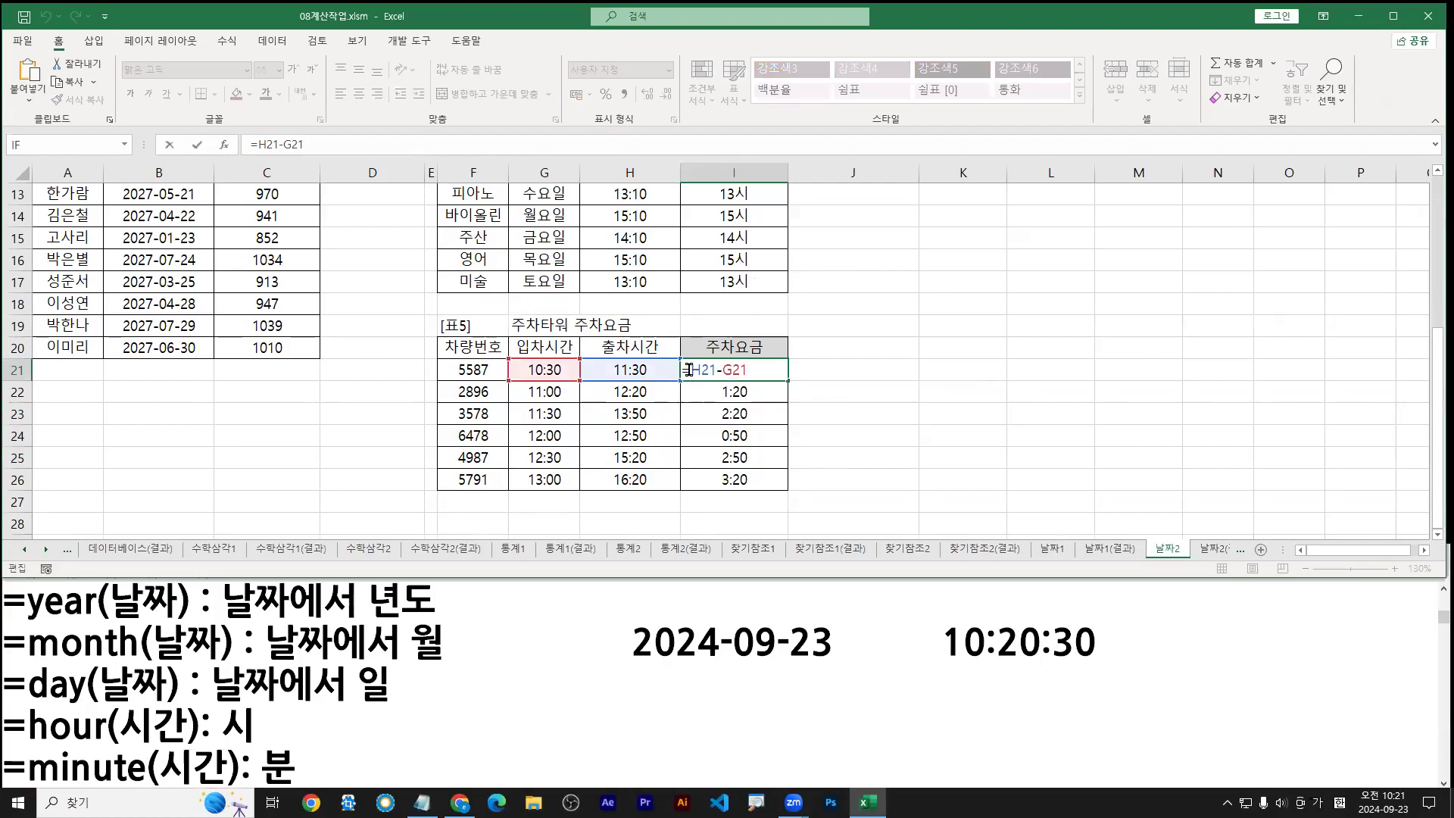
drag(688, 369, 758, 368)
click(757, 368)
key(Escape)
double_click(767, 370)
mouse_move(771, 369)
mouse_down()
mouse_move(691, 371)
mouse_move(769, 400)
mouse_up()
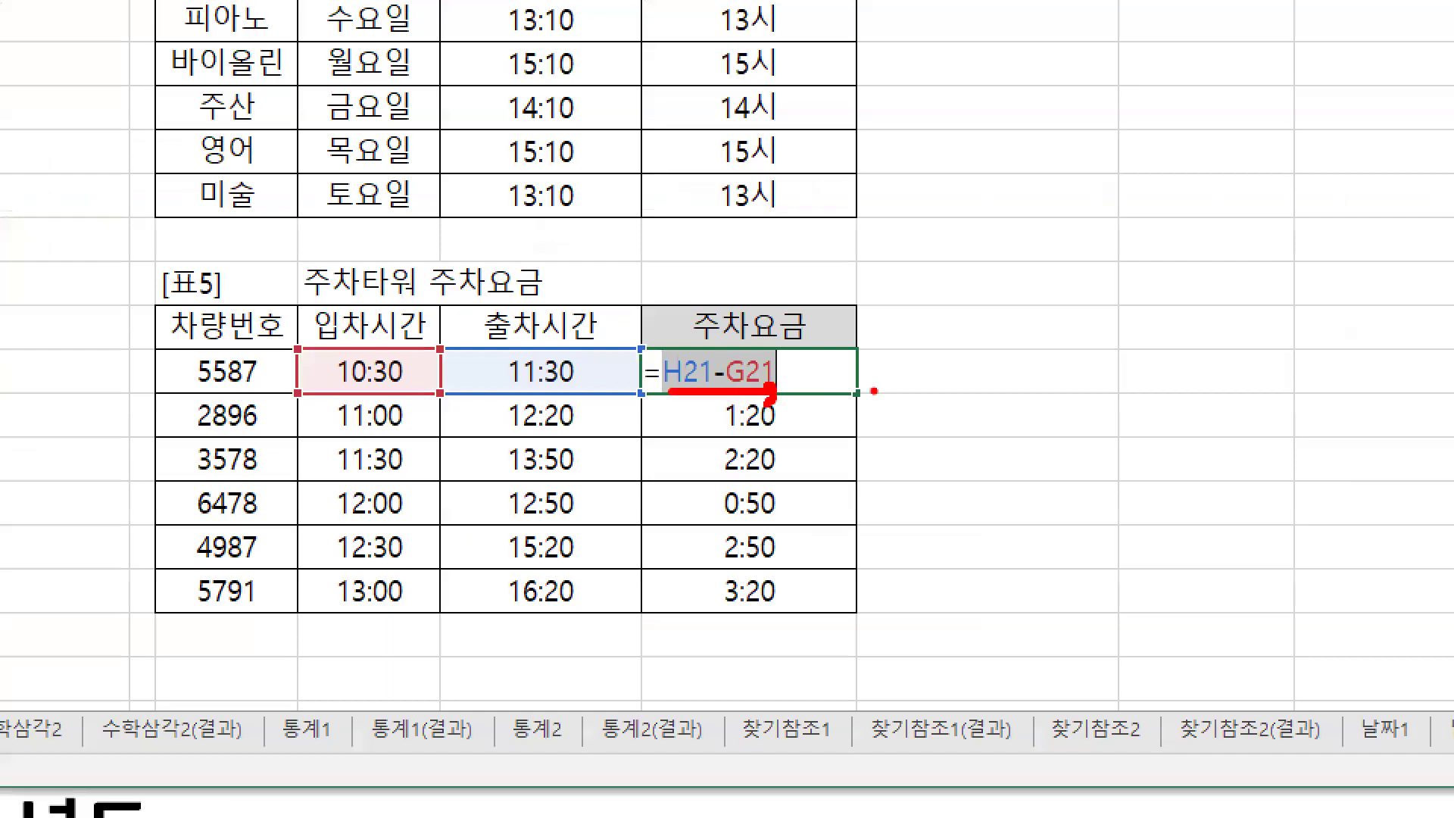
text(tctr)
text(l + X)
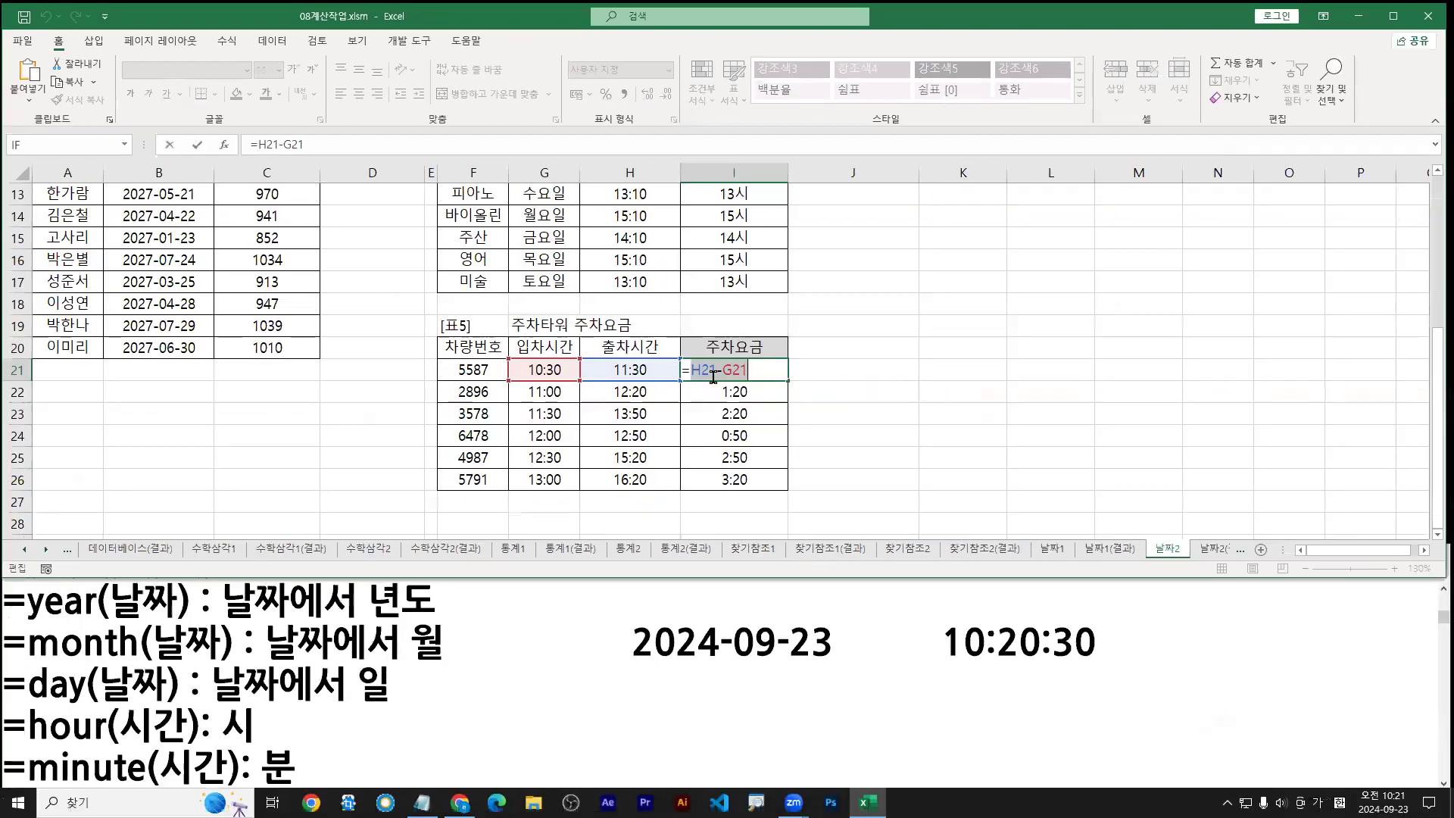
right_click(734, 387)
key(Escape)
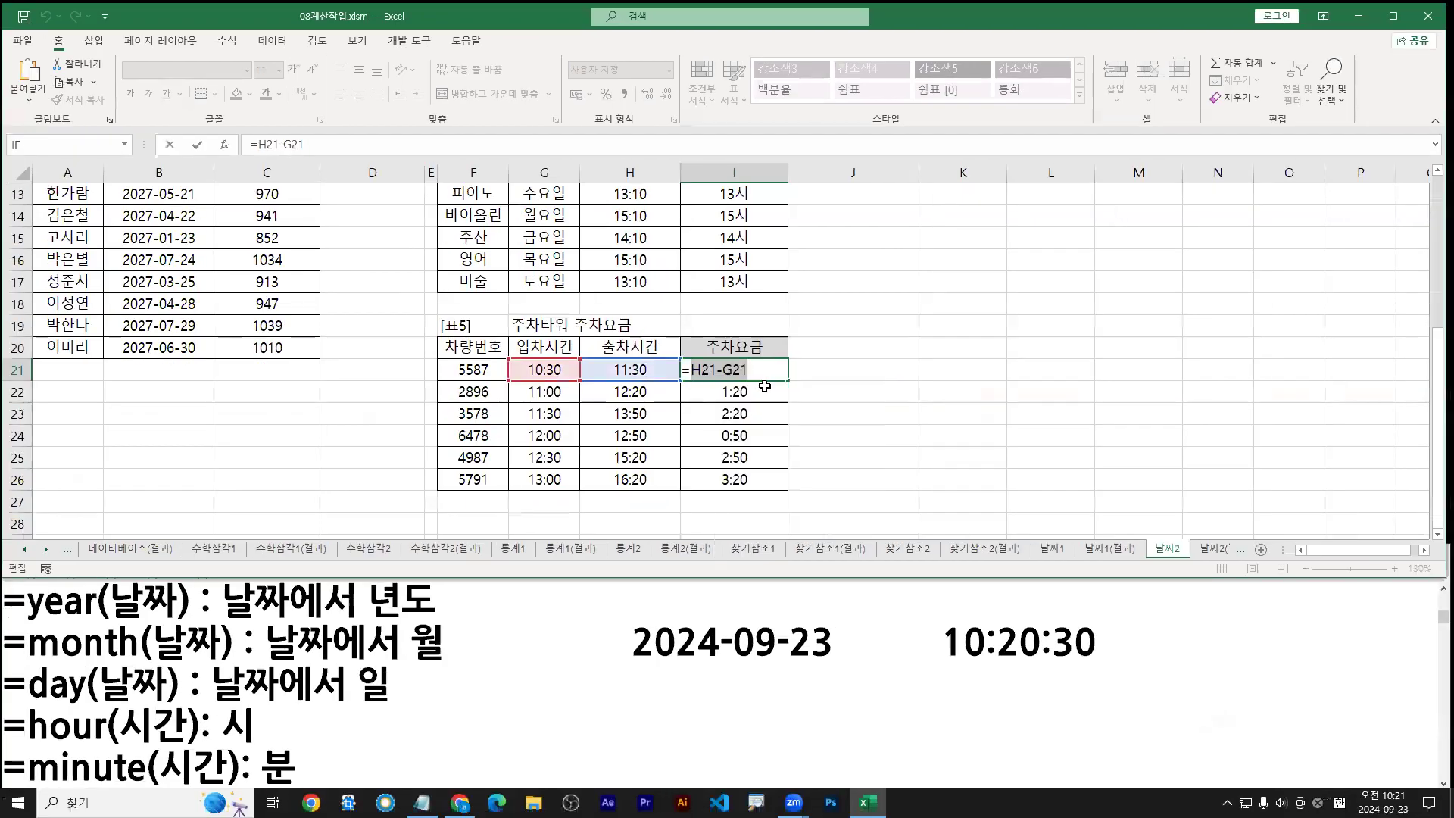
key(ctrl+x)
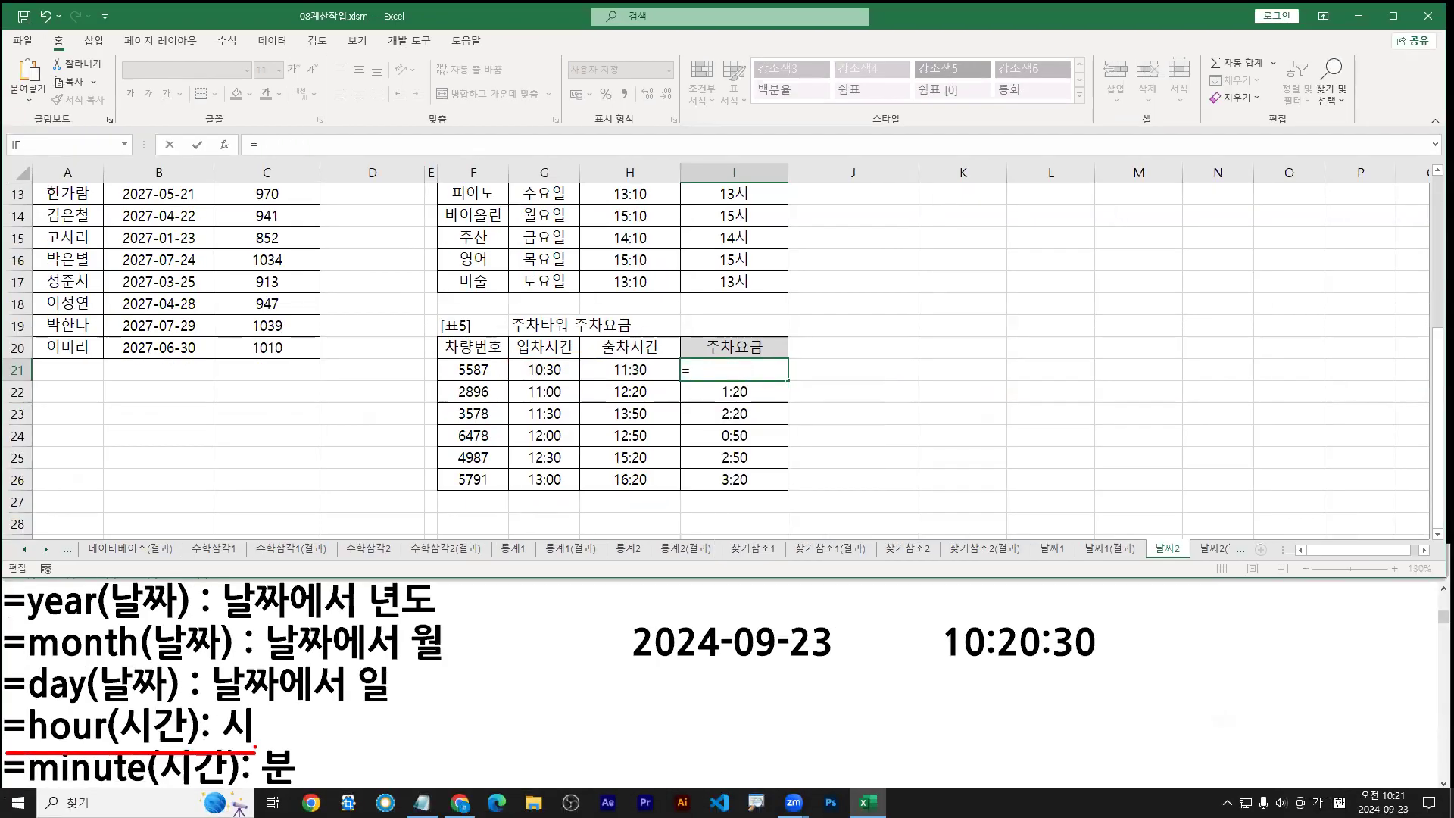
Step: Complete the I21 formula as =HOUR(H21-G21), reusing the cut time difference as the function's argument
click(290, 711)
scroll(303, 706, down, 1)
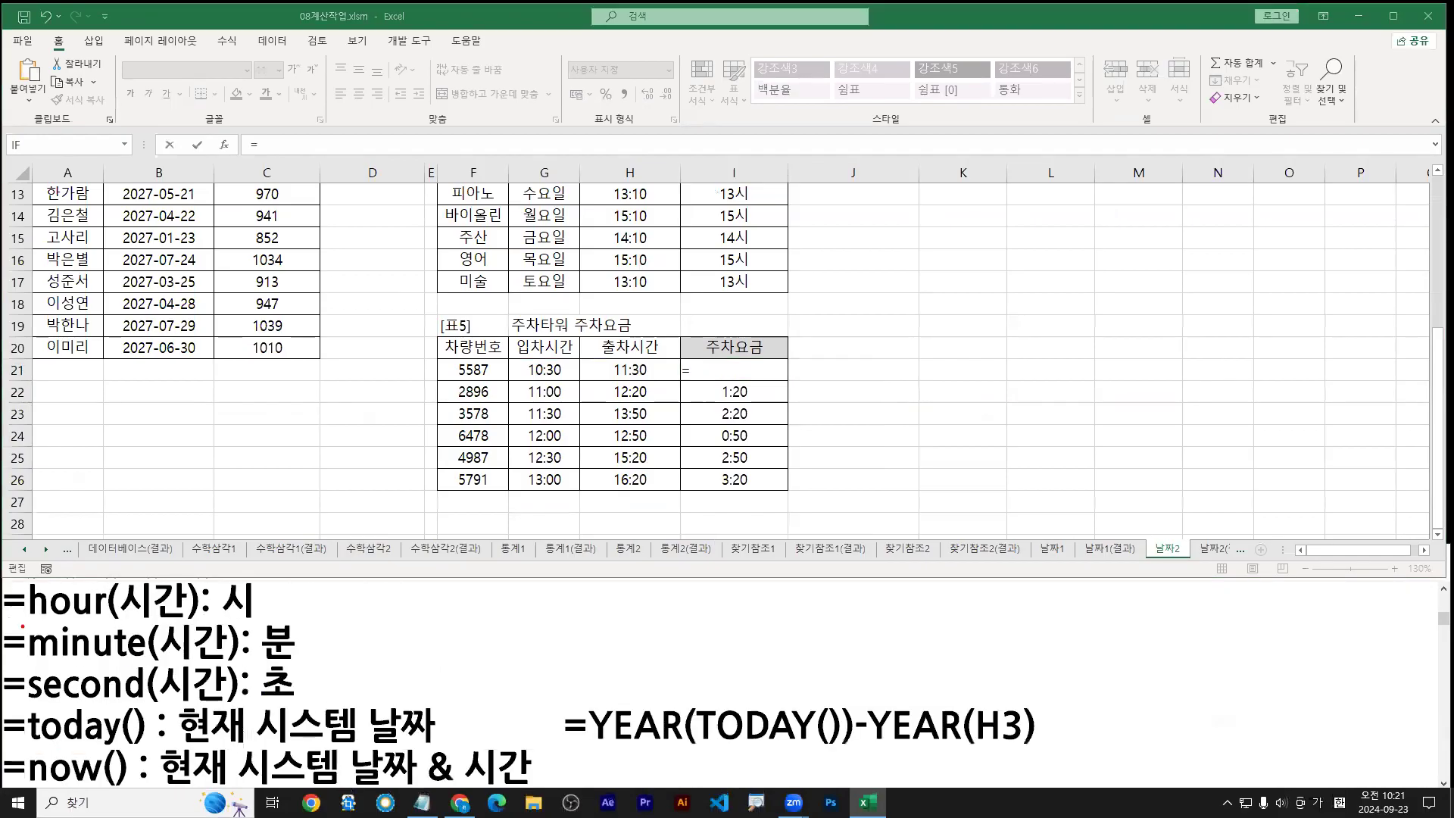
click(739, 373)
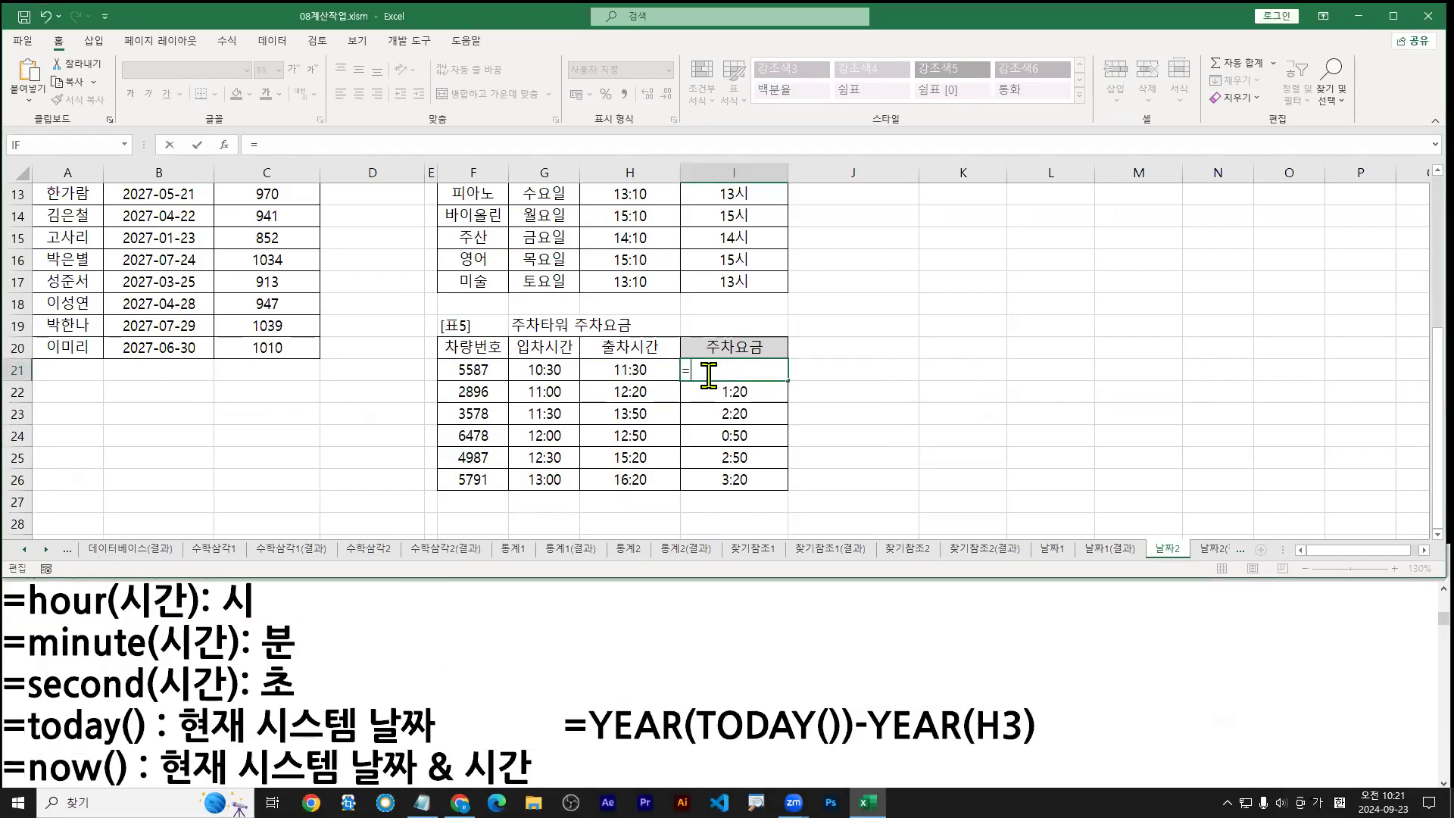
text(ho)
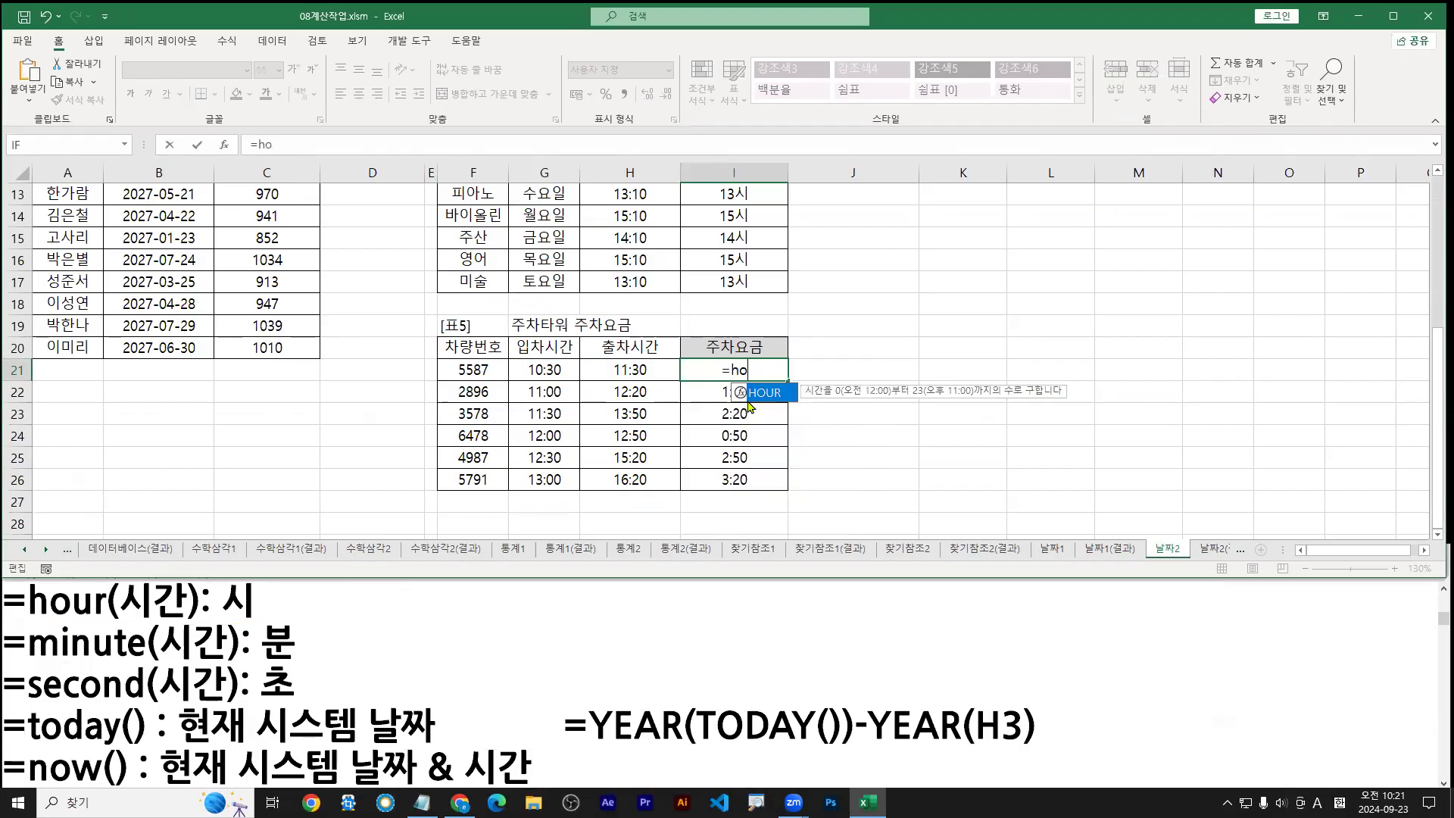
double_click(762, 396)
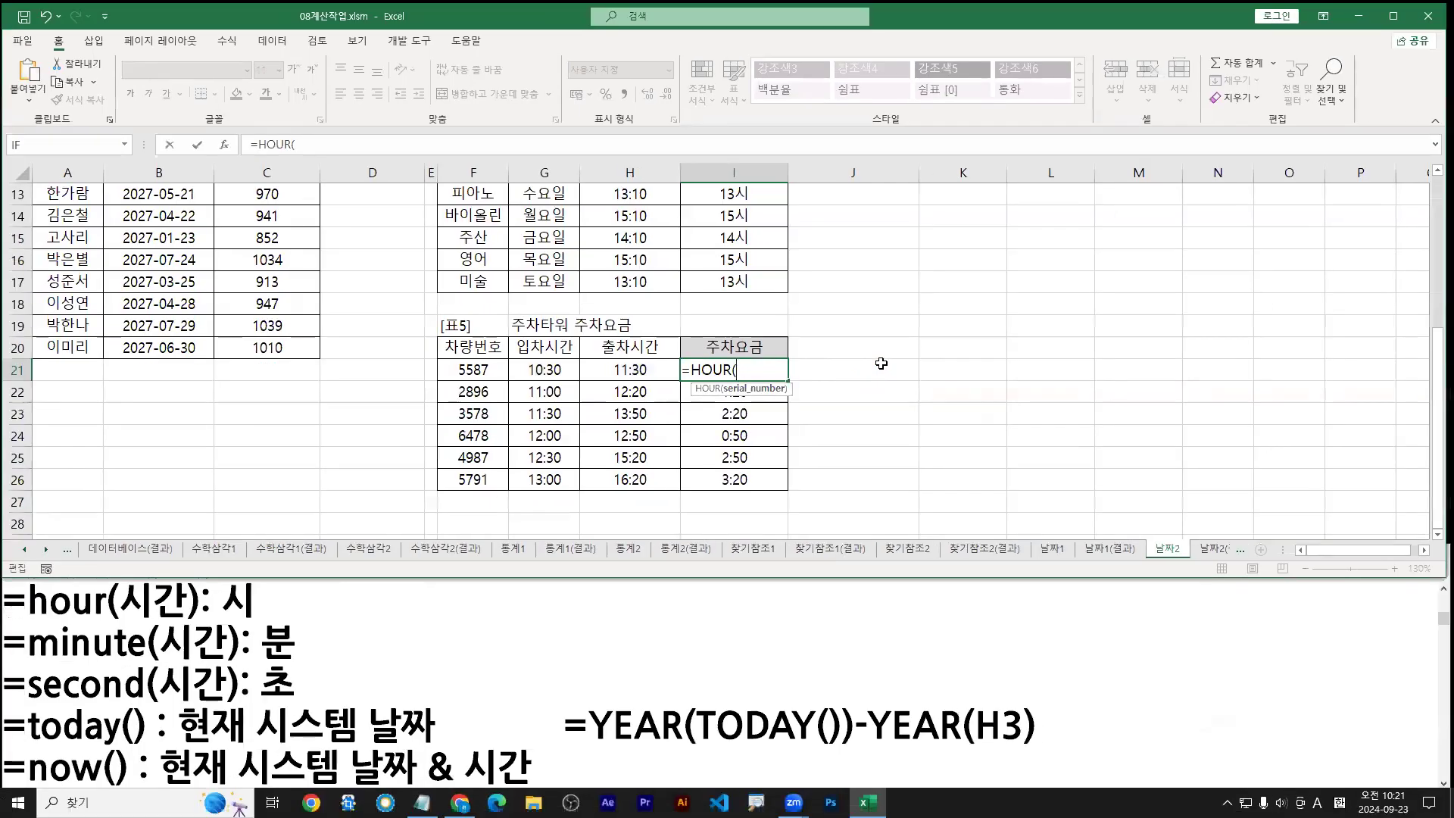
key(ctrl+v)
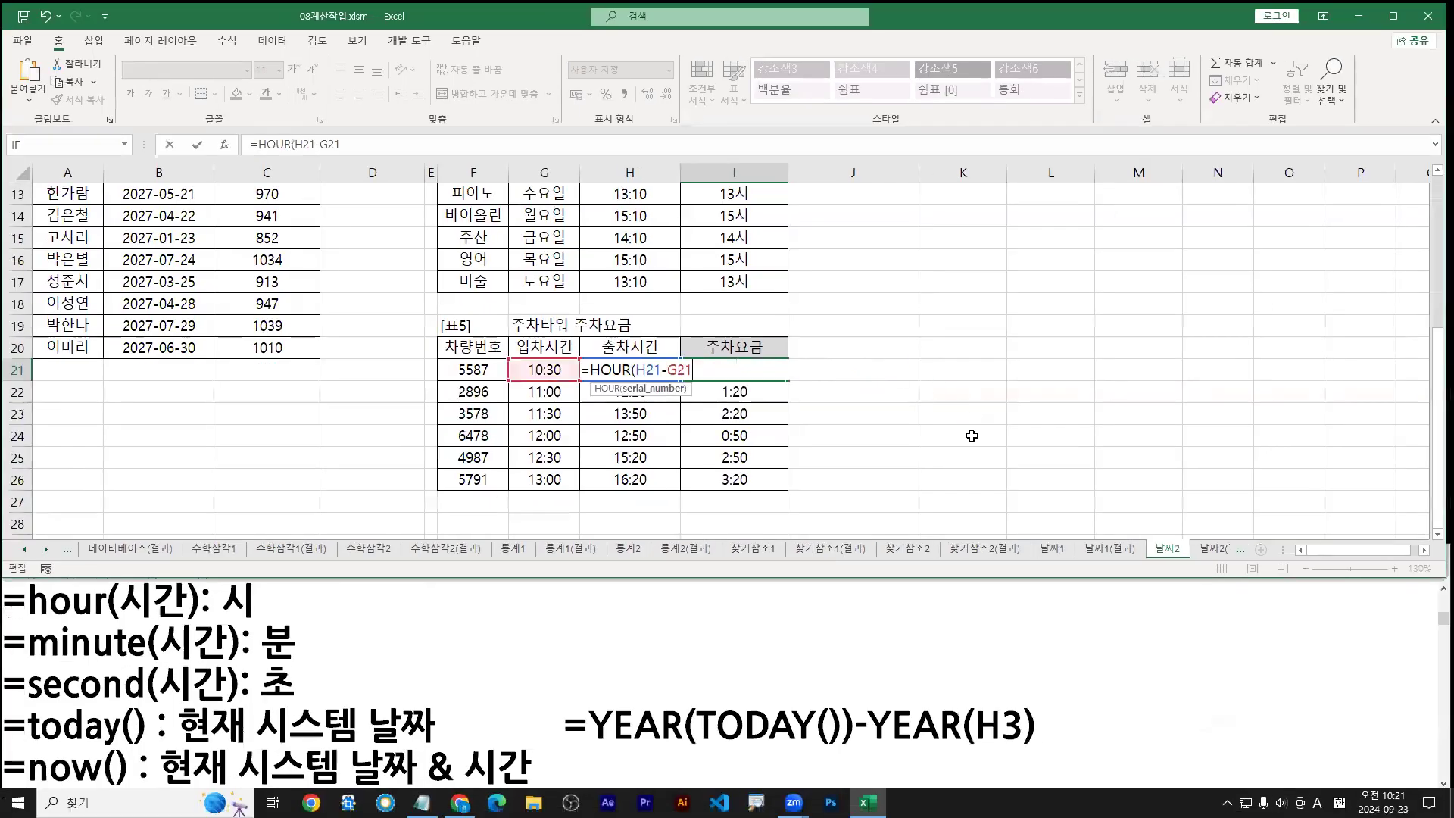
key(Return)
Step: Change the number format of cell I21 to 일반
click(750, 370)
mouse_move(749, 375)
mouse_down()
mouse_move(691, 379)
mouse_move(764, 379)
mouse_up()
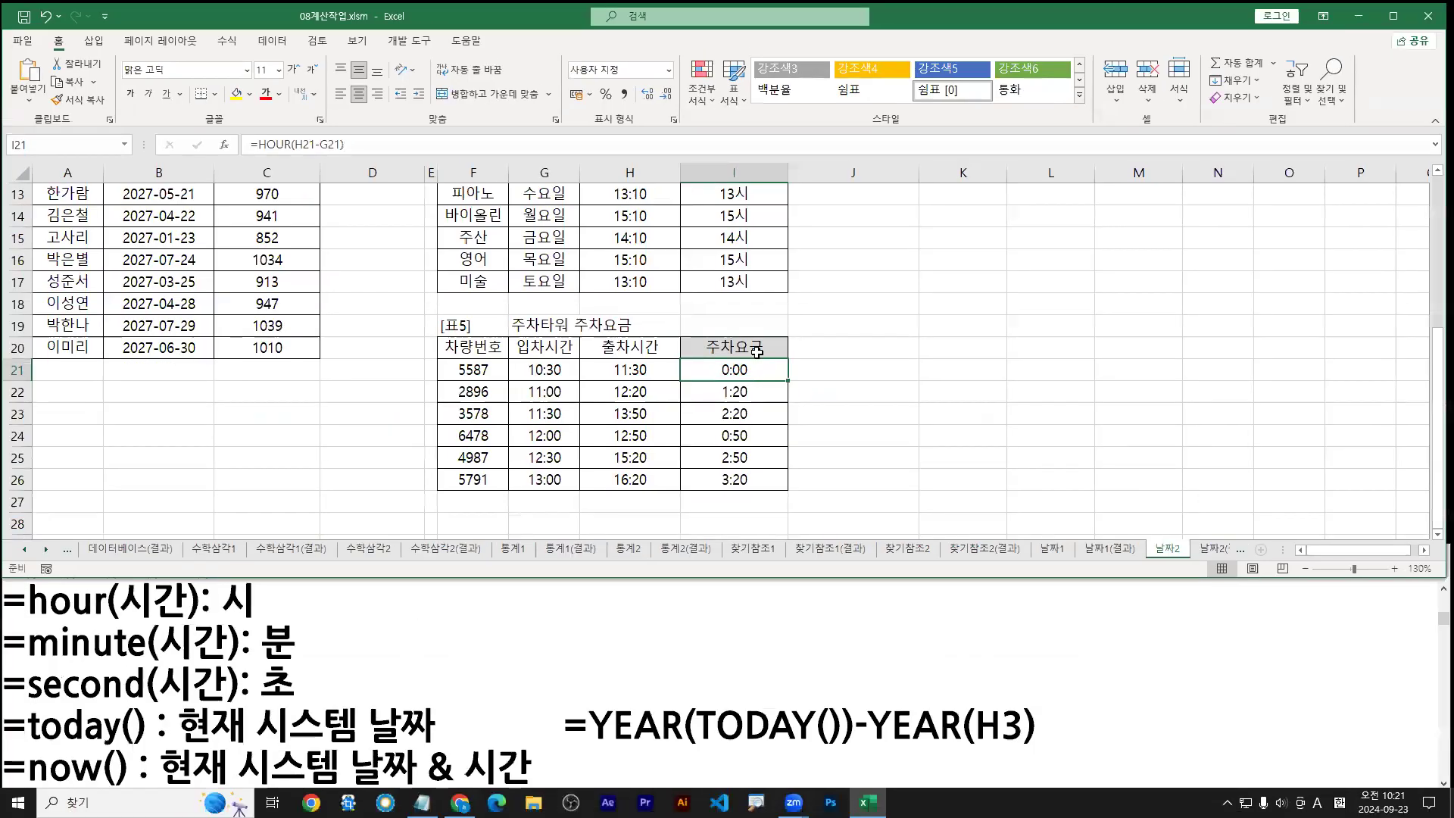
click(669, 70)
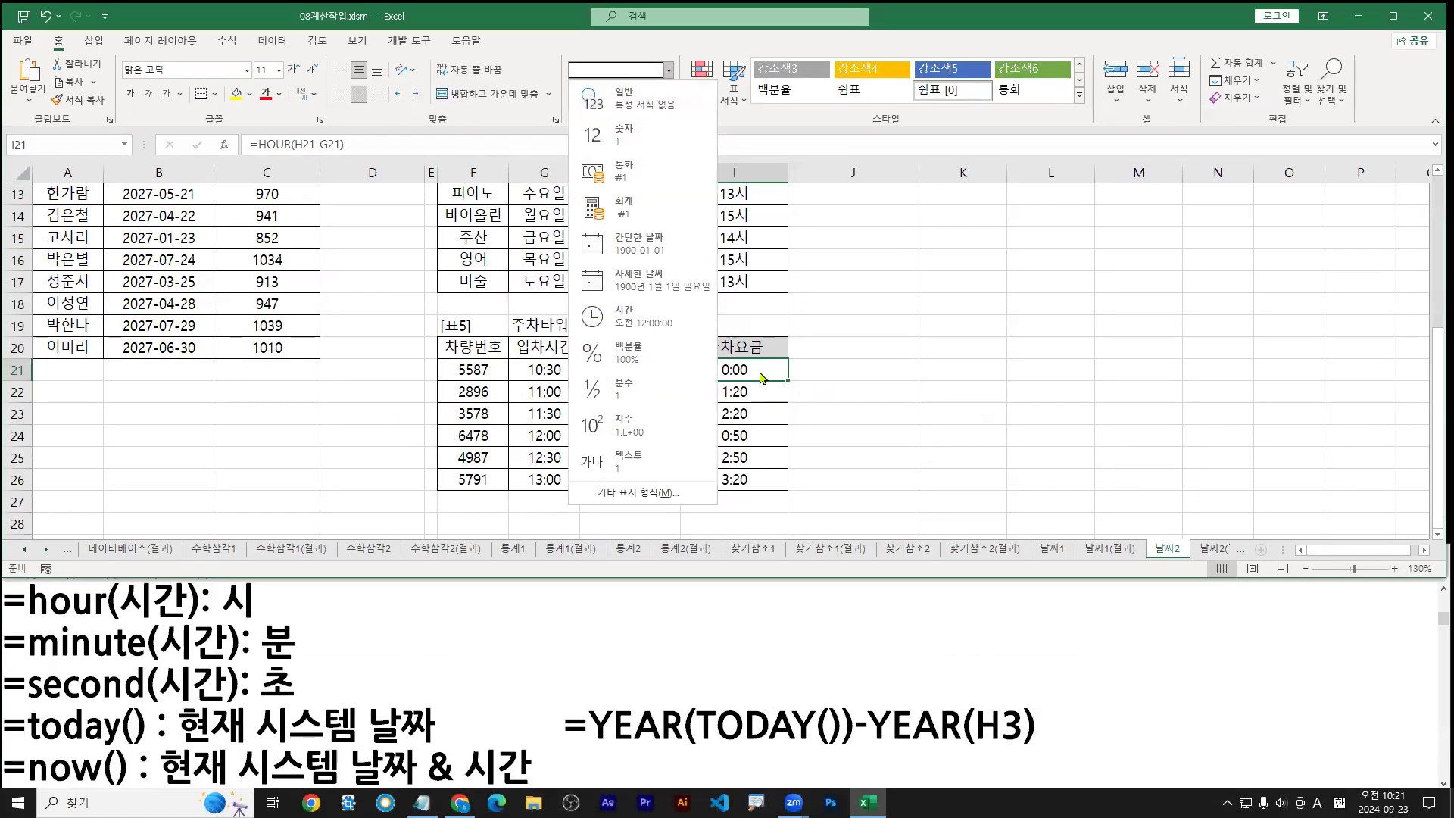
mouse_move(850, 339)
mouse_down()
mouse_move(765, 369)
mouse_move(899, 356)
mouse_up()
drag(911, 333, 893, 367)
drag(930, 313, 929, 366)
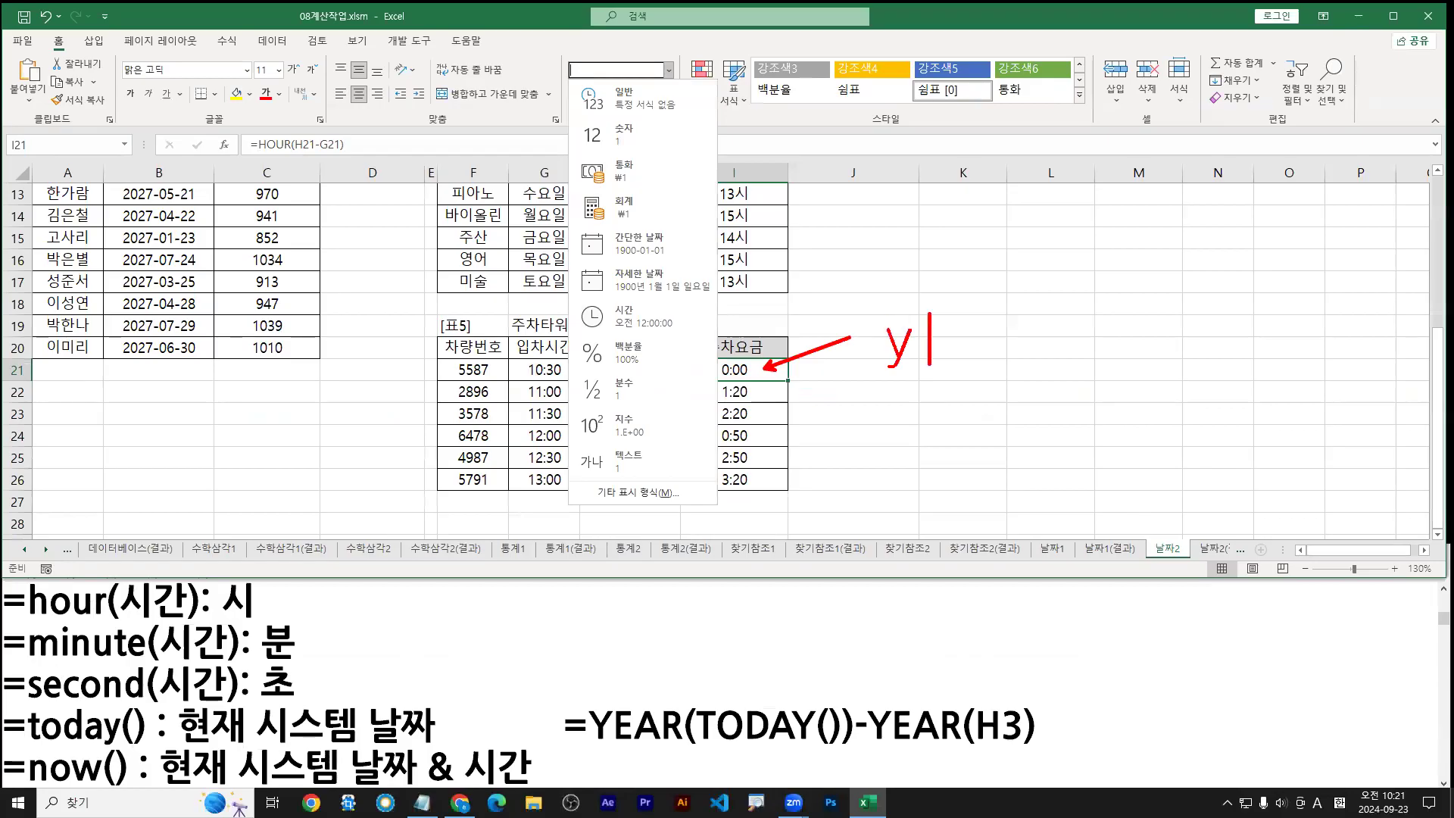
key(BackSpace)
text(h:mm:ss)
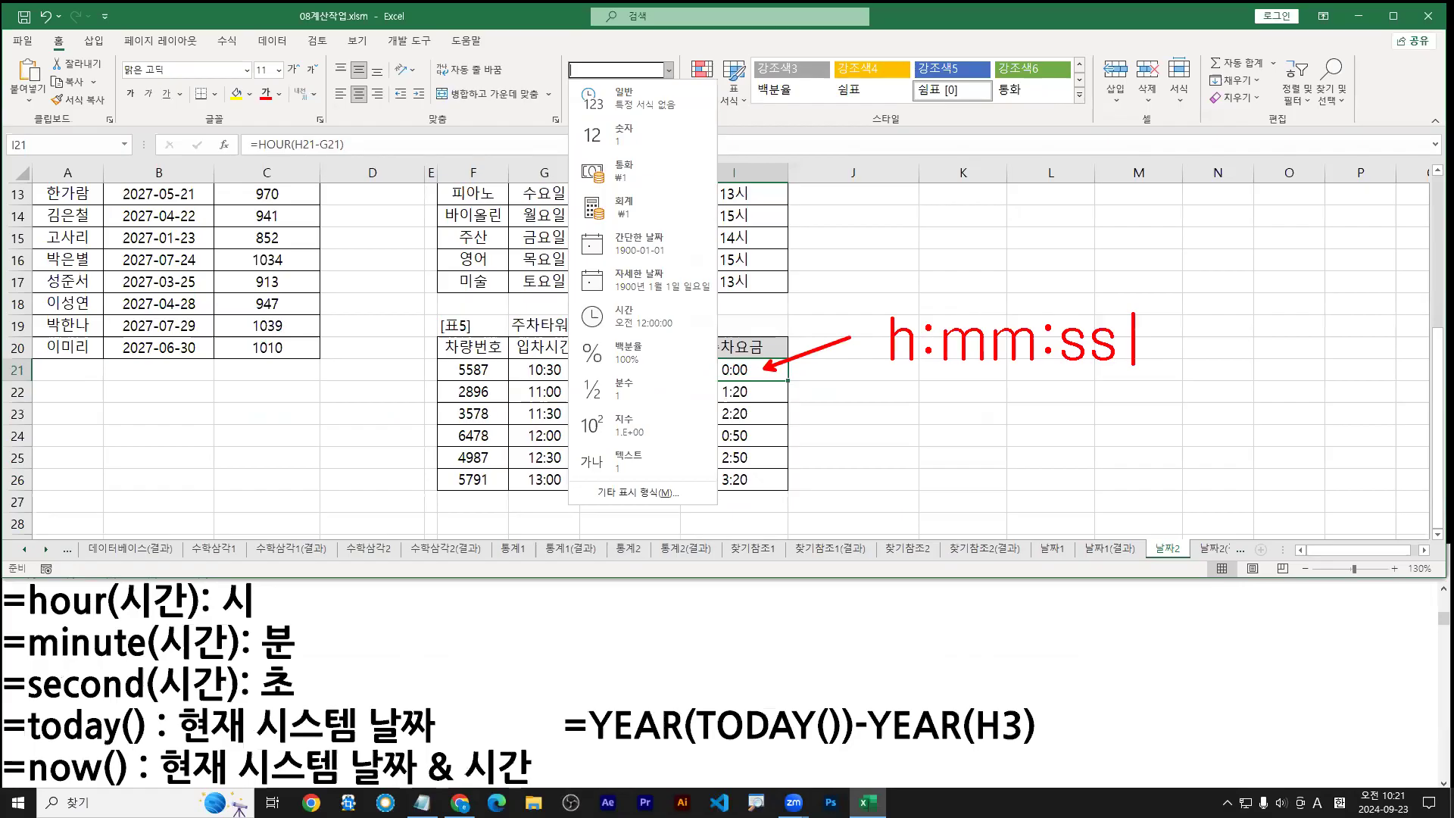
key(BackSpace)
key(BackSpace)
key(BackSpace)
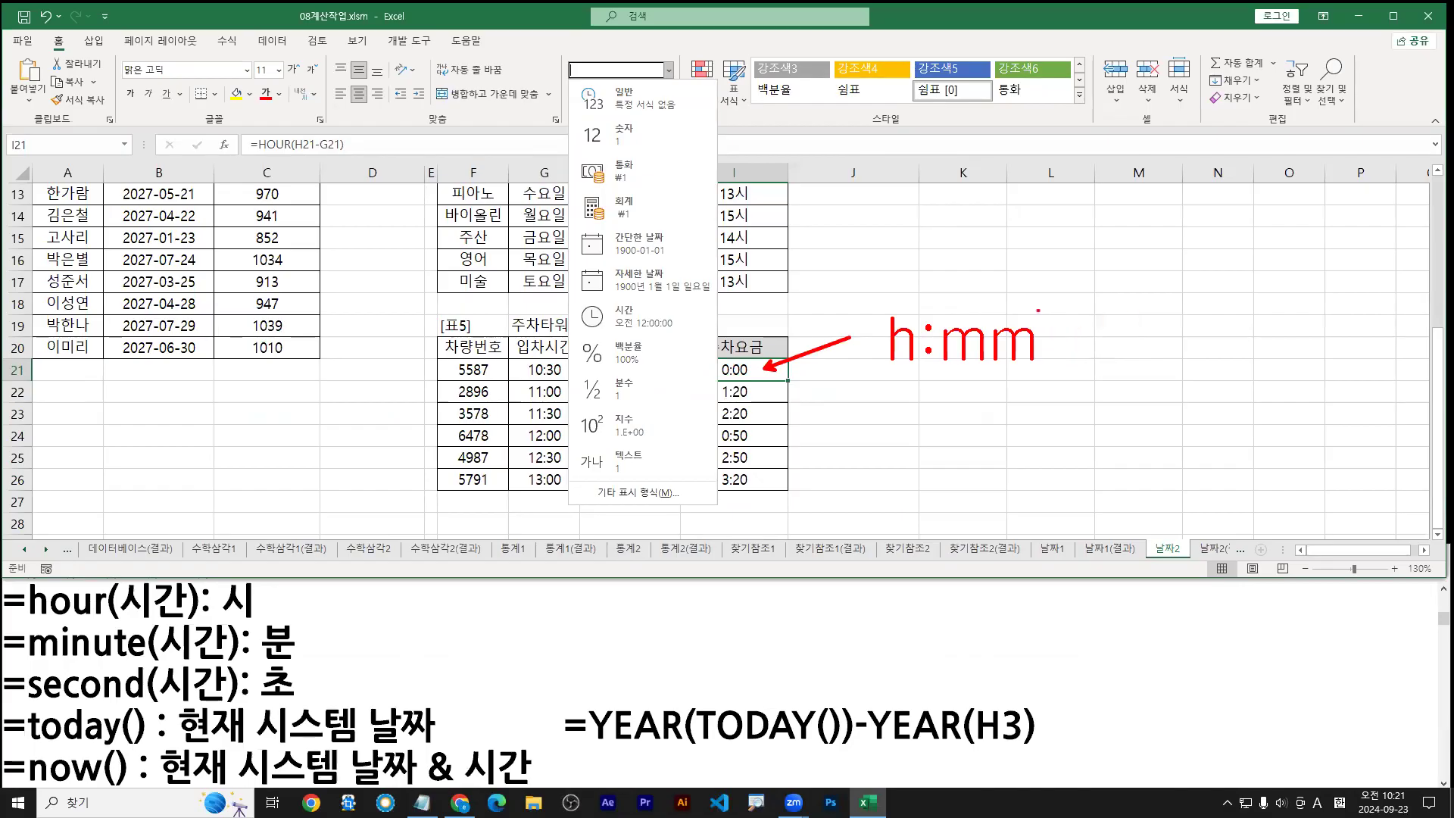
key(Escape)
click(668, 69)
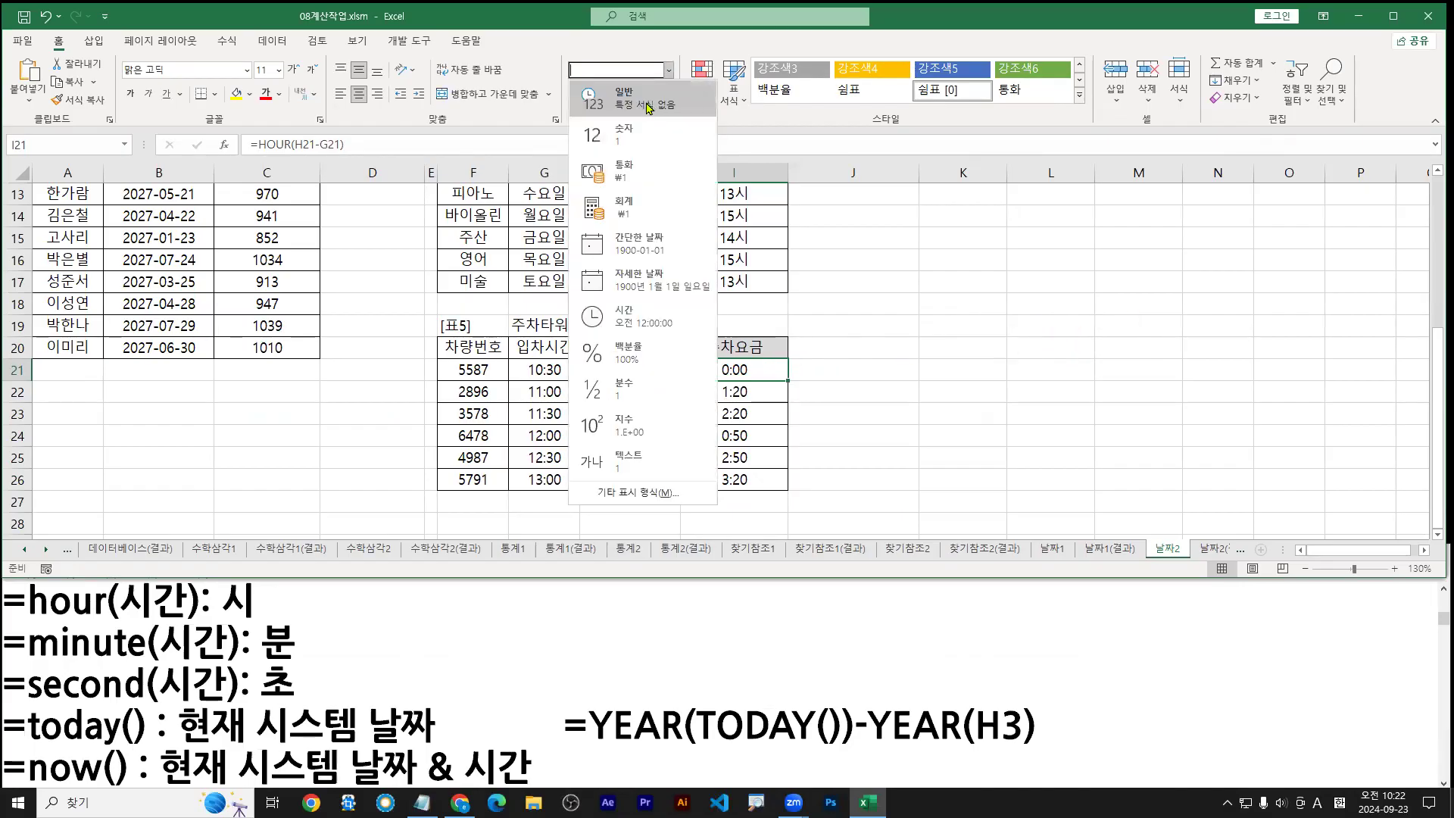
click(647, 108)
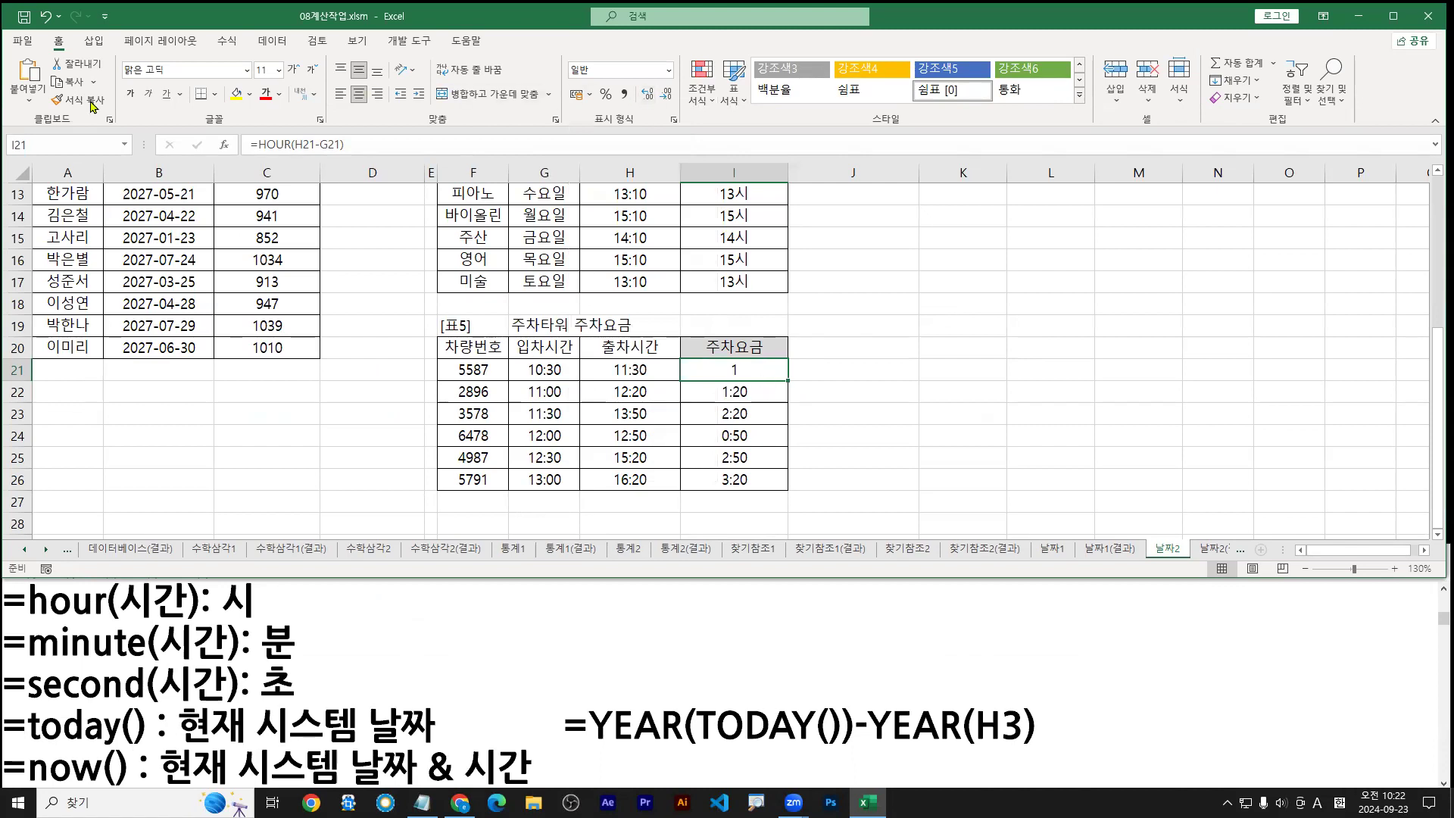
Step: Undo the number format change on I21 and check its custom format code in the 셀 서식 dialog without changing it
click(46, 16)
key(ctrl+1)
drag(440, 460, 498, 460)
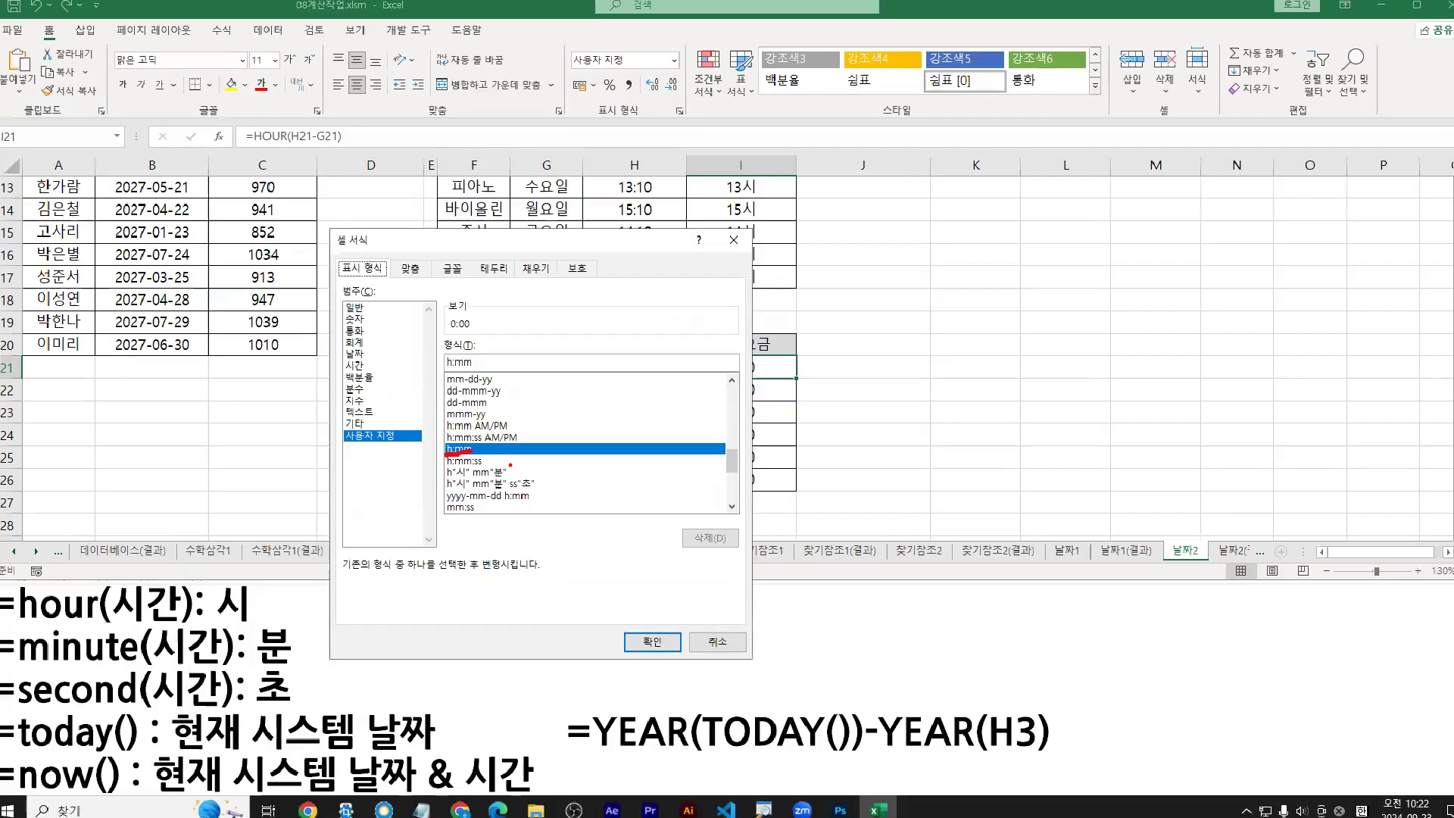
key(Escape)
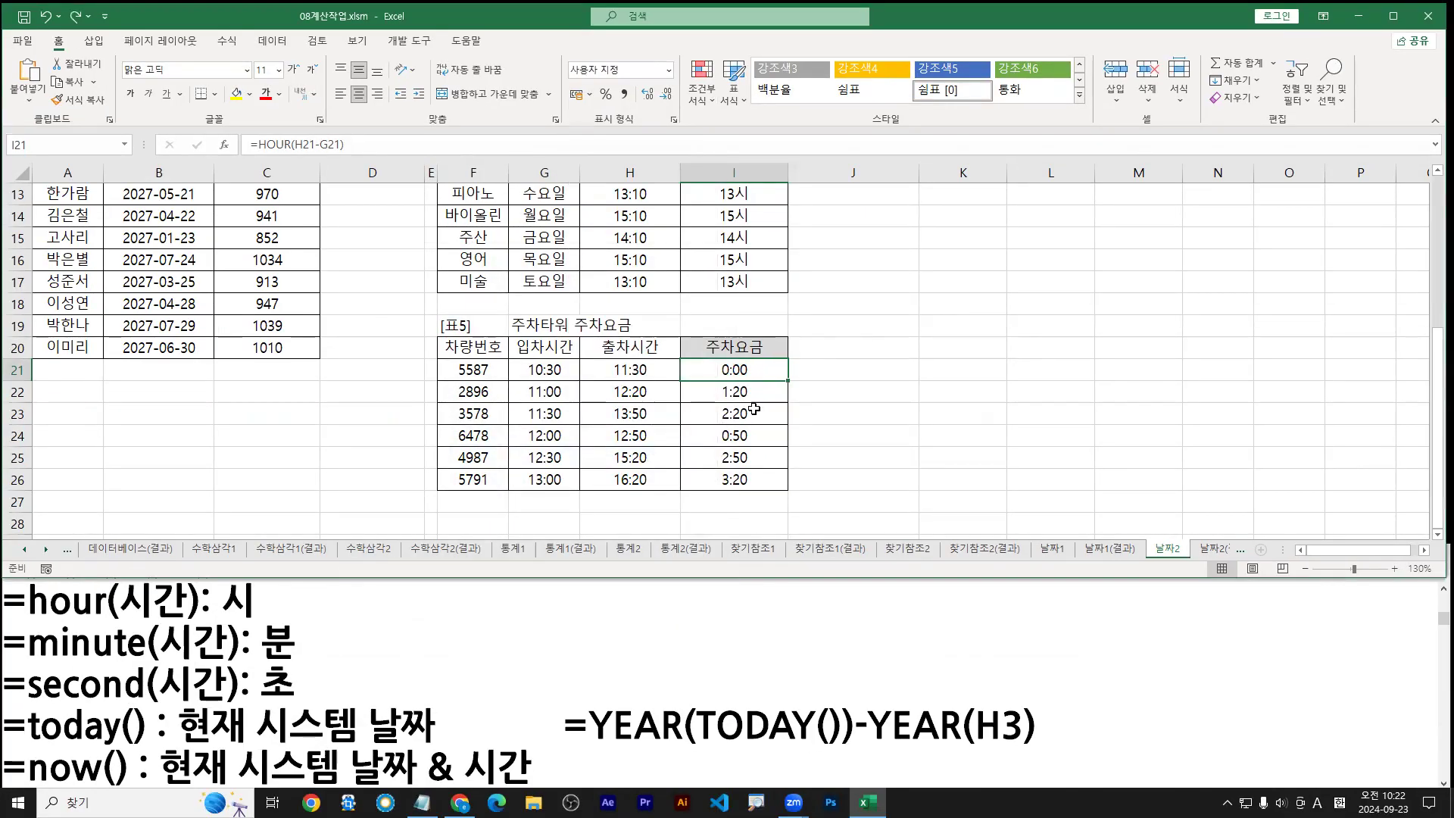
Step: Append a plus sign and the MINUTE function to the end of the HOUR formula in I21
double_click(772, 373)
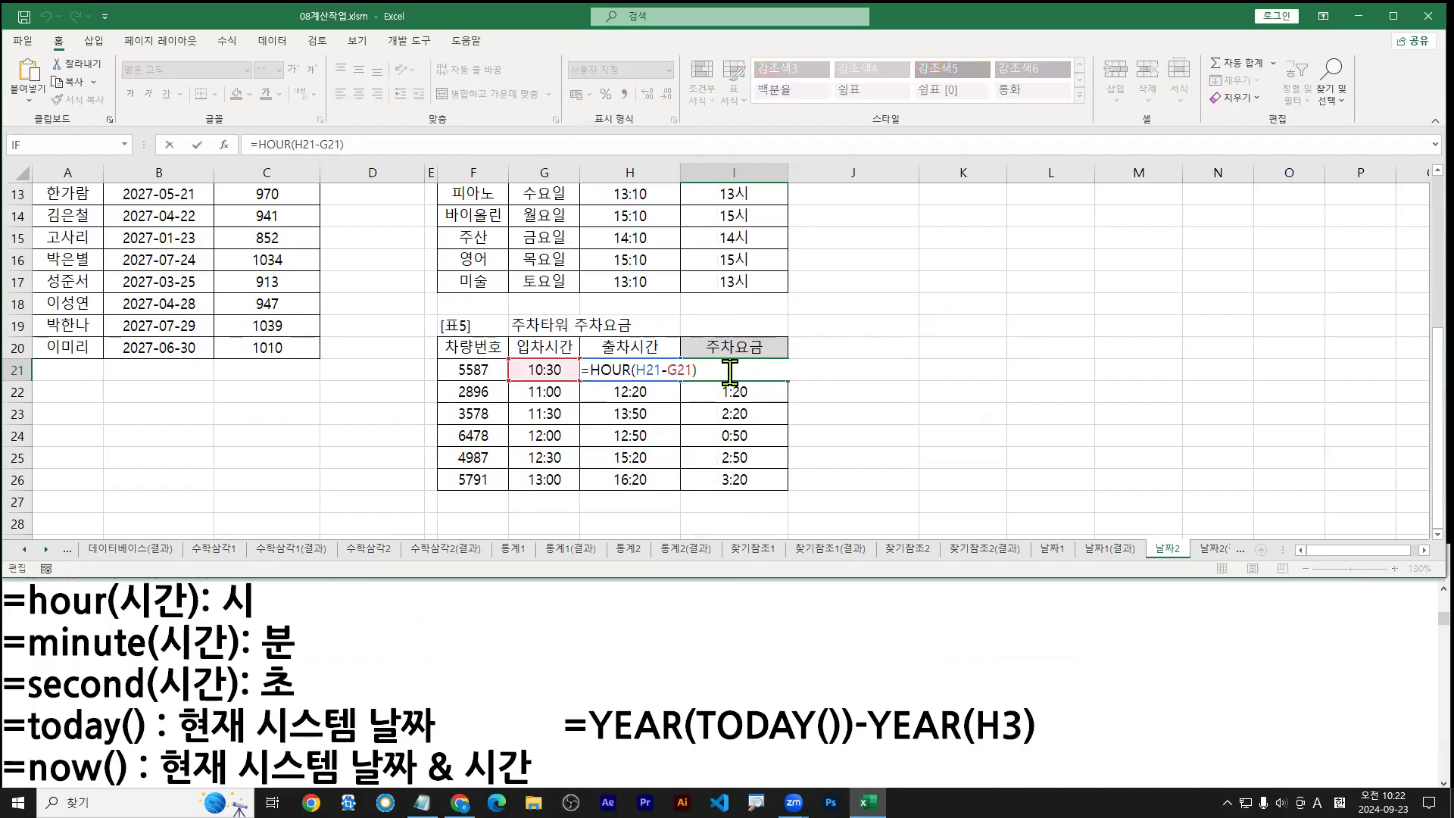
text(+)
drag(12, 664, 236, 664)
key(Escape)
text(minu)
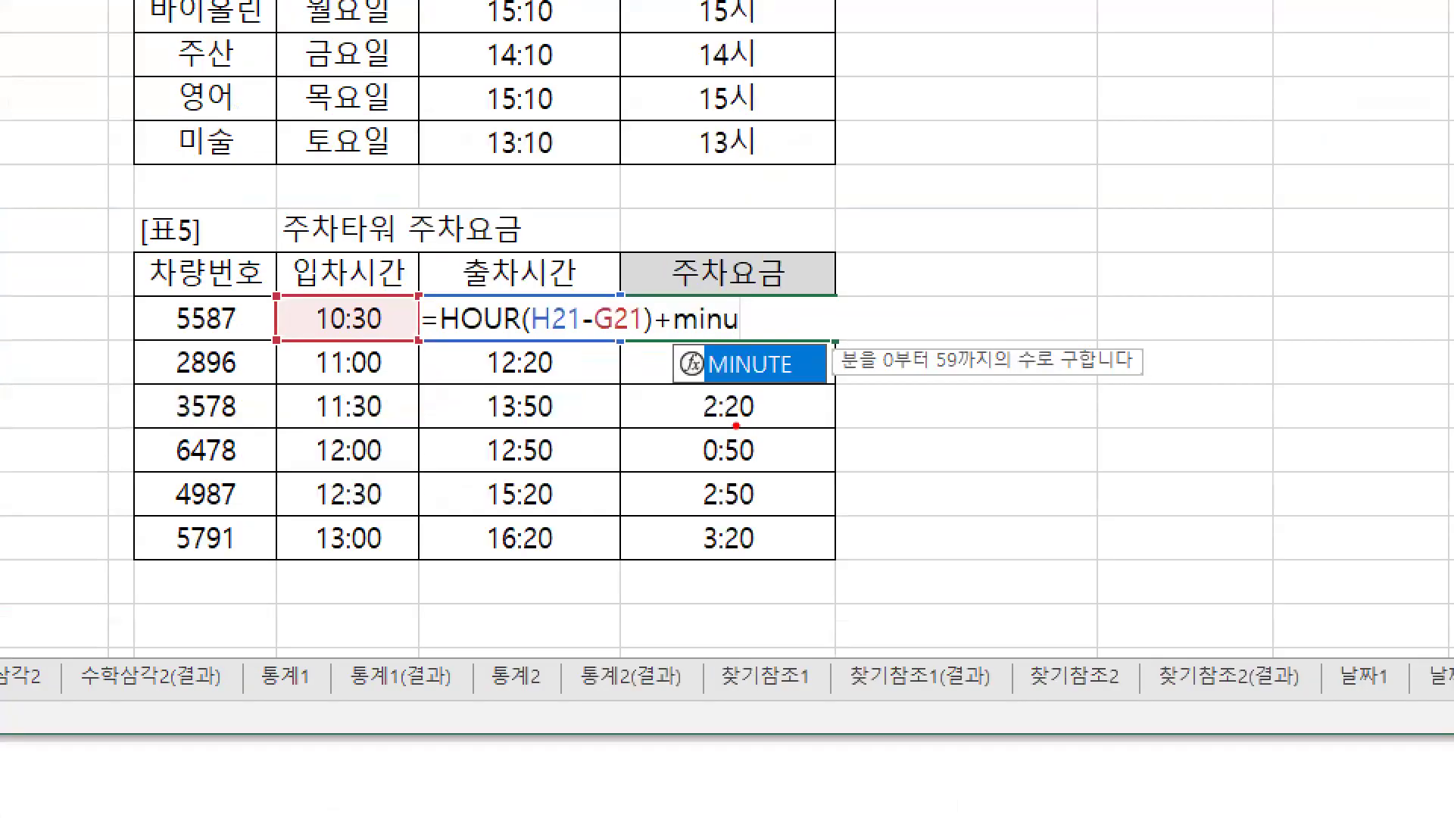
mouse_move(736, 426)
mouse_down()
mouse_move(755, 424)
mouse_move(754, 468)
mouse_up()
drag(728, 515, 759, 512)
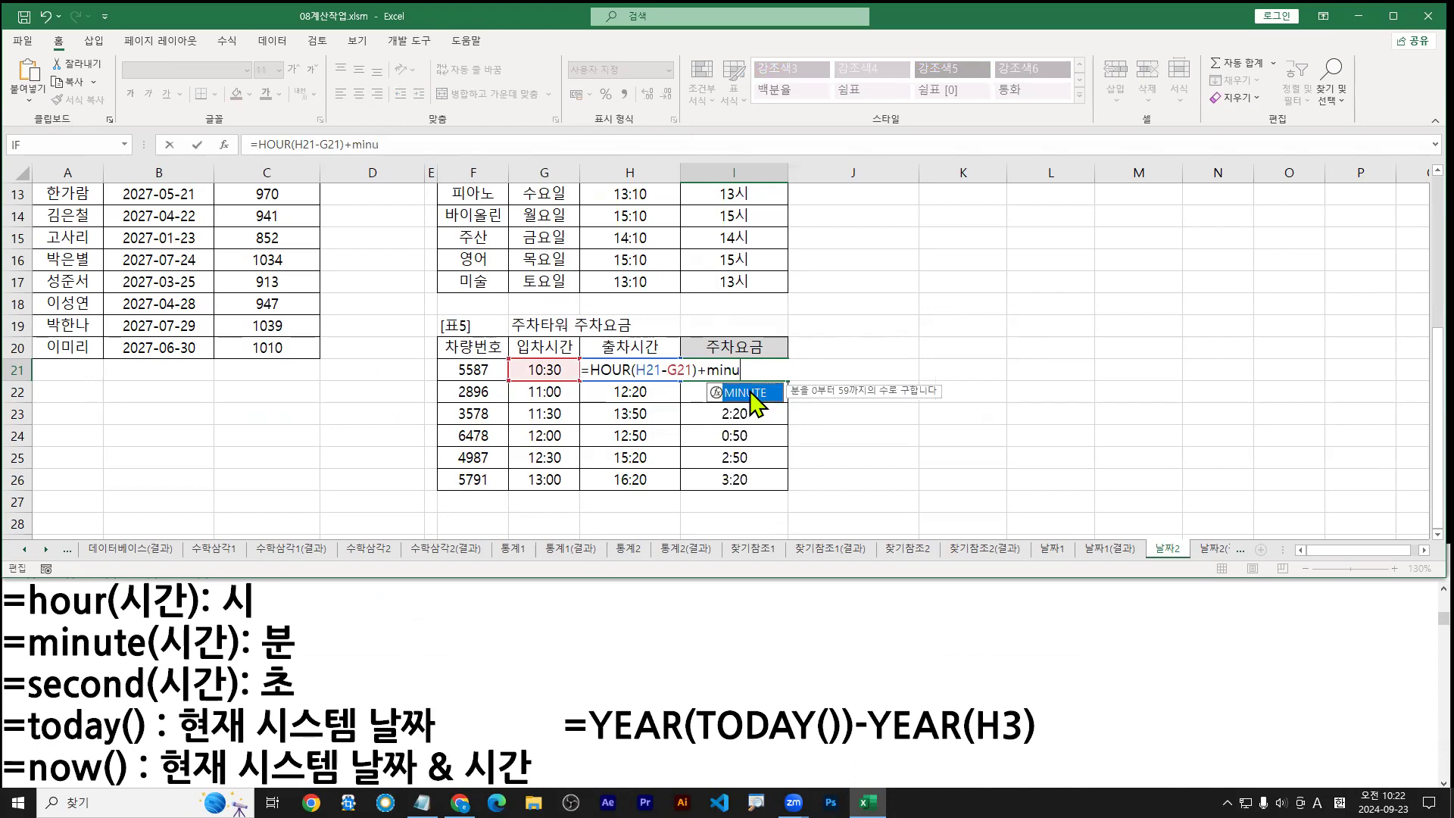
double_click(752, 394)
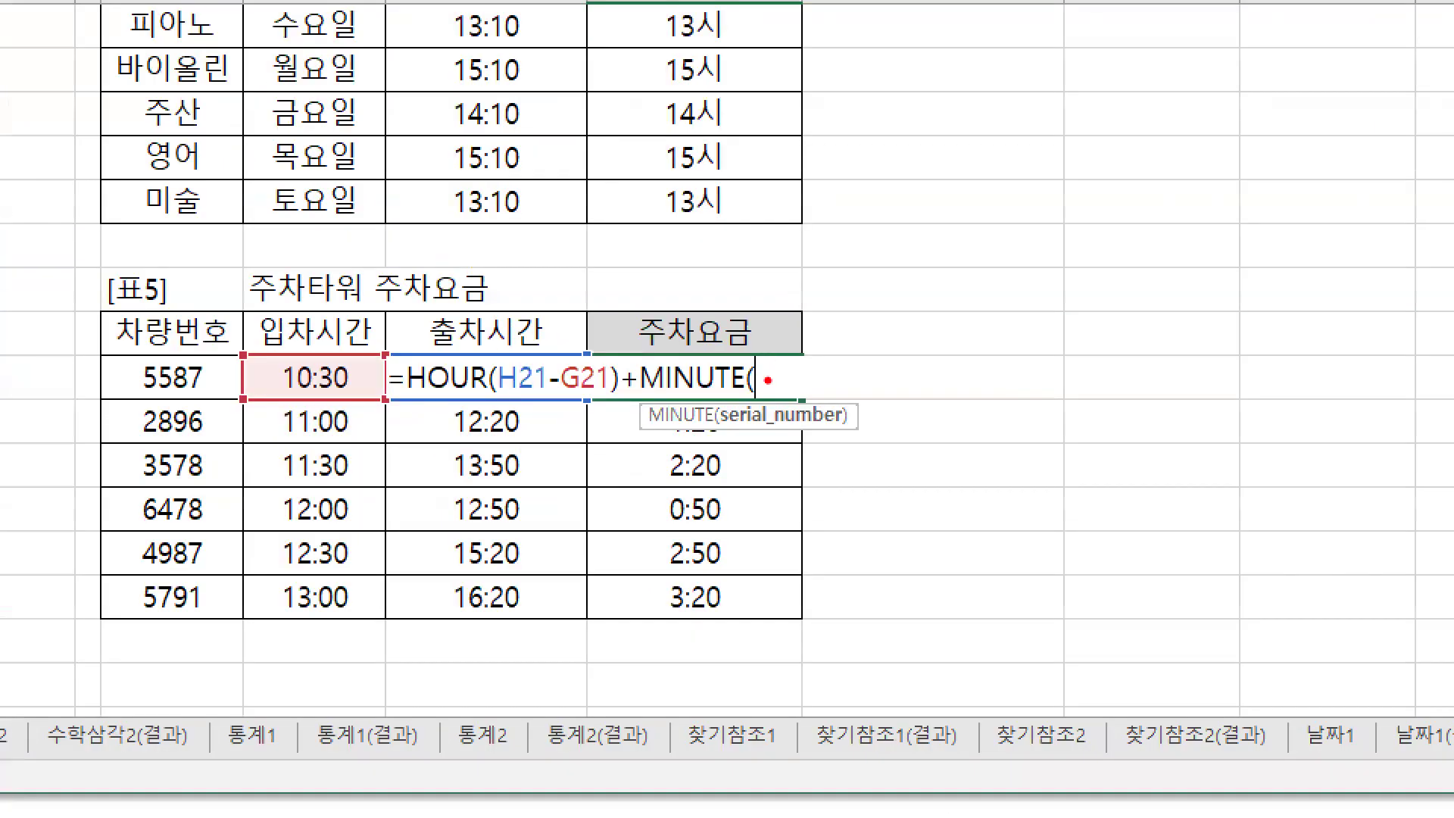
Step: Complete the MINUTE function in I21 with H21-G21 as its argument and accept the proposed closing parenthesis
drag(768, 380, 813, 328)
text(tctr)
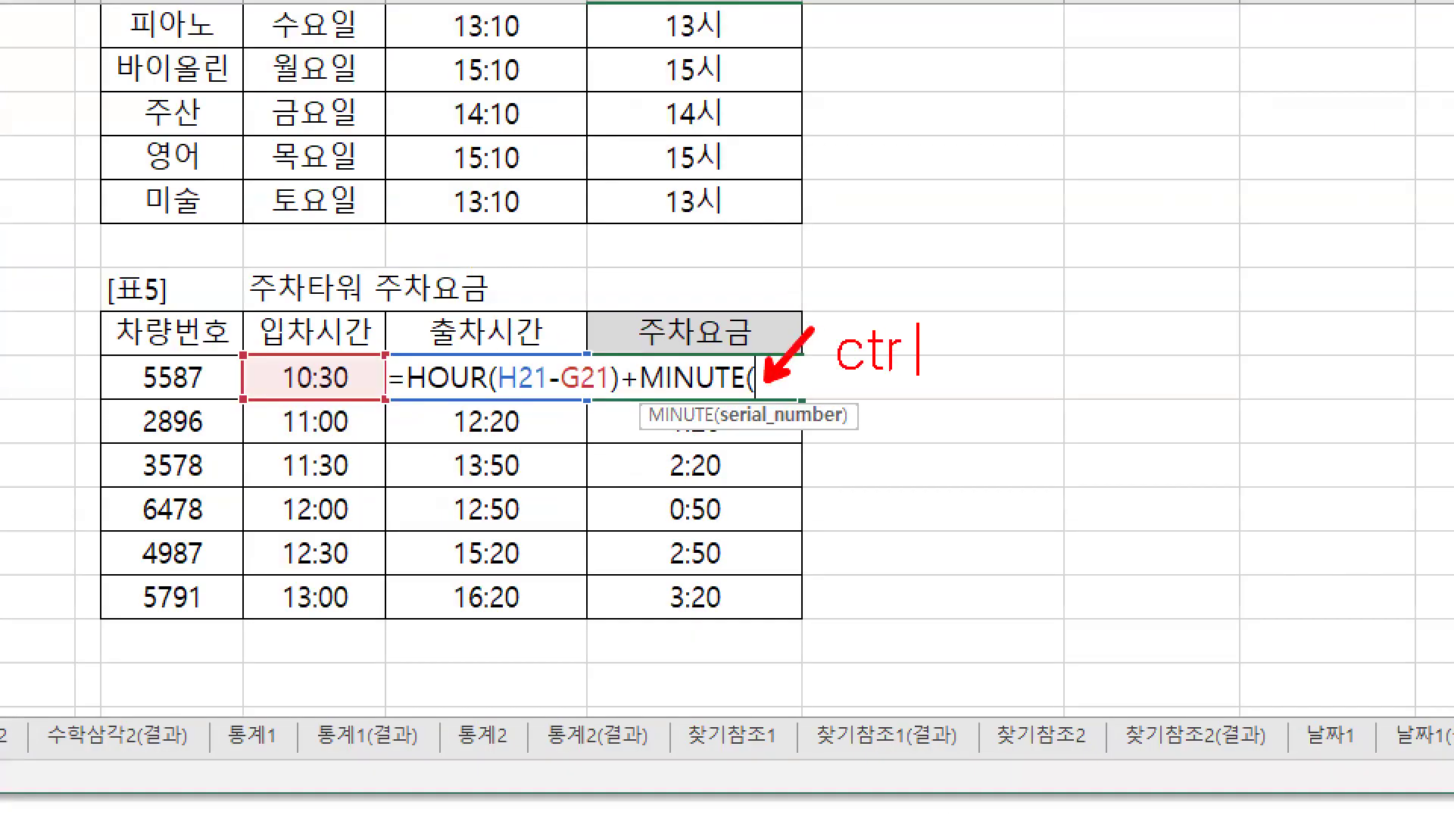
text(l + V)
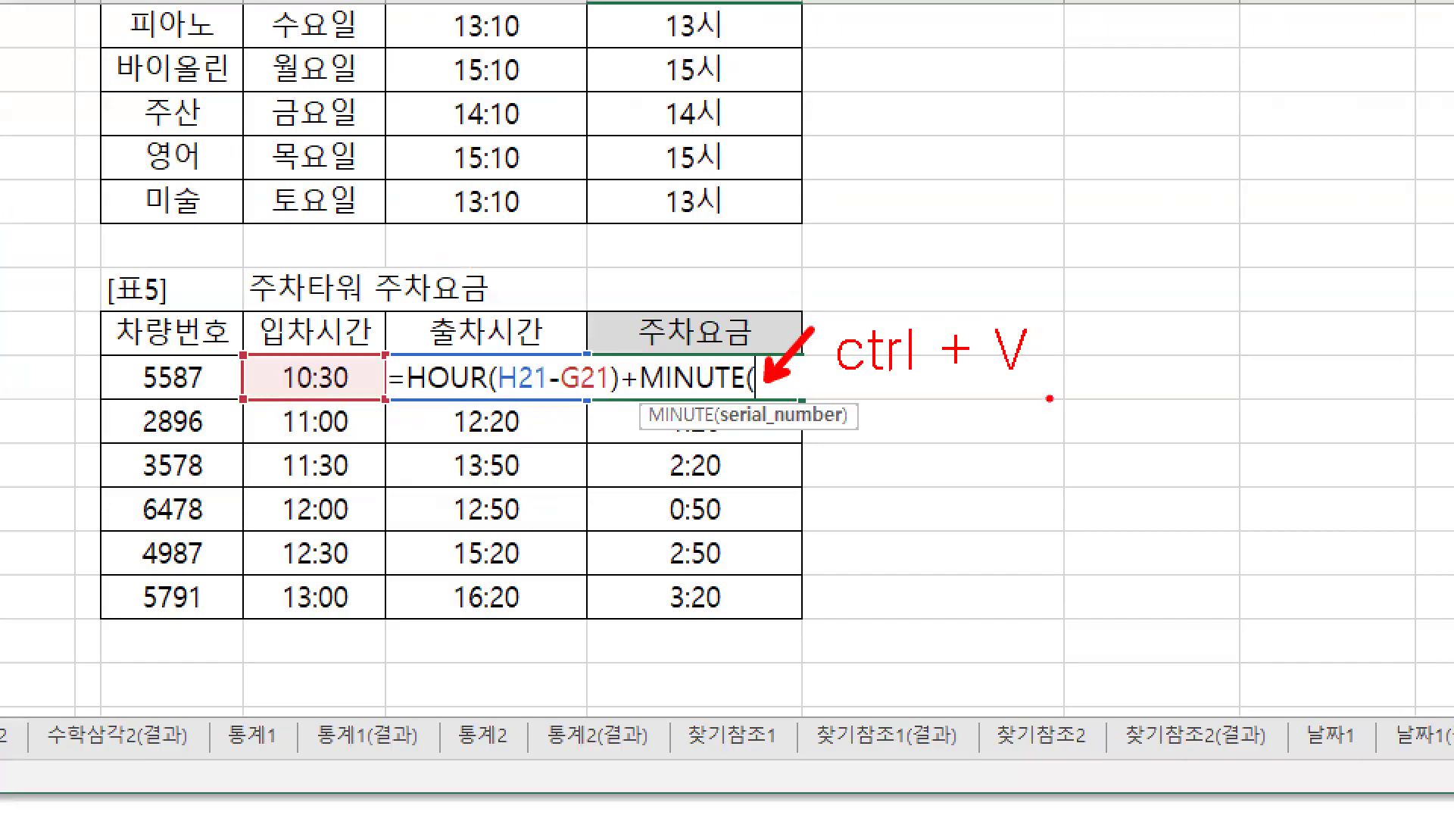
drag(1053, 323, 1057, 399)
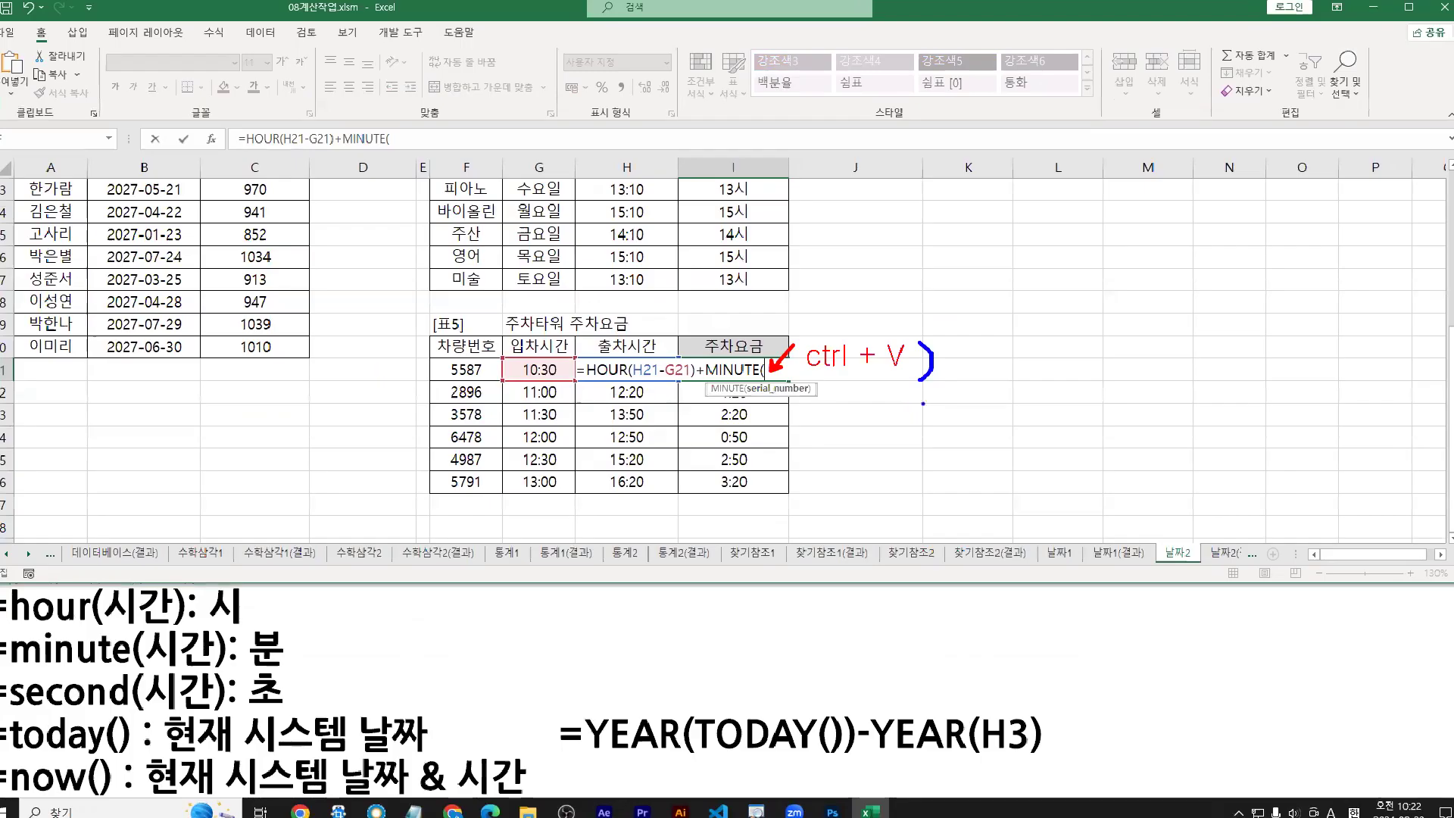
text(H21-G21)
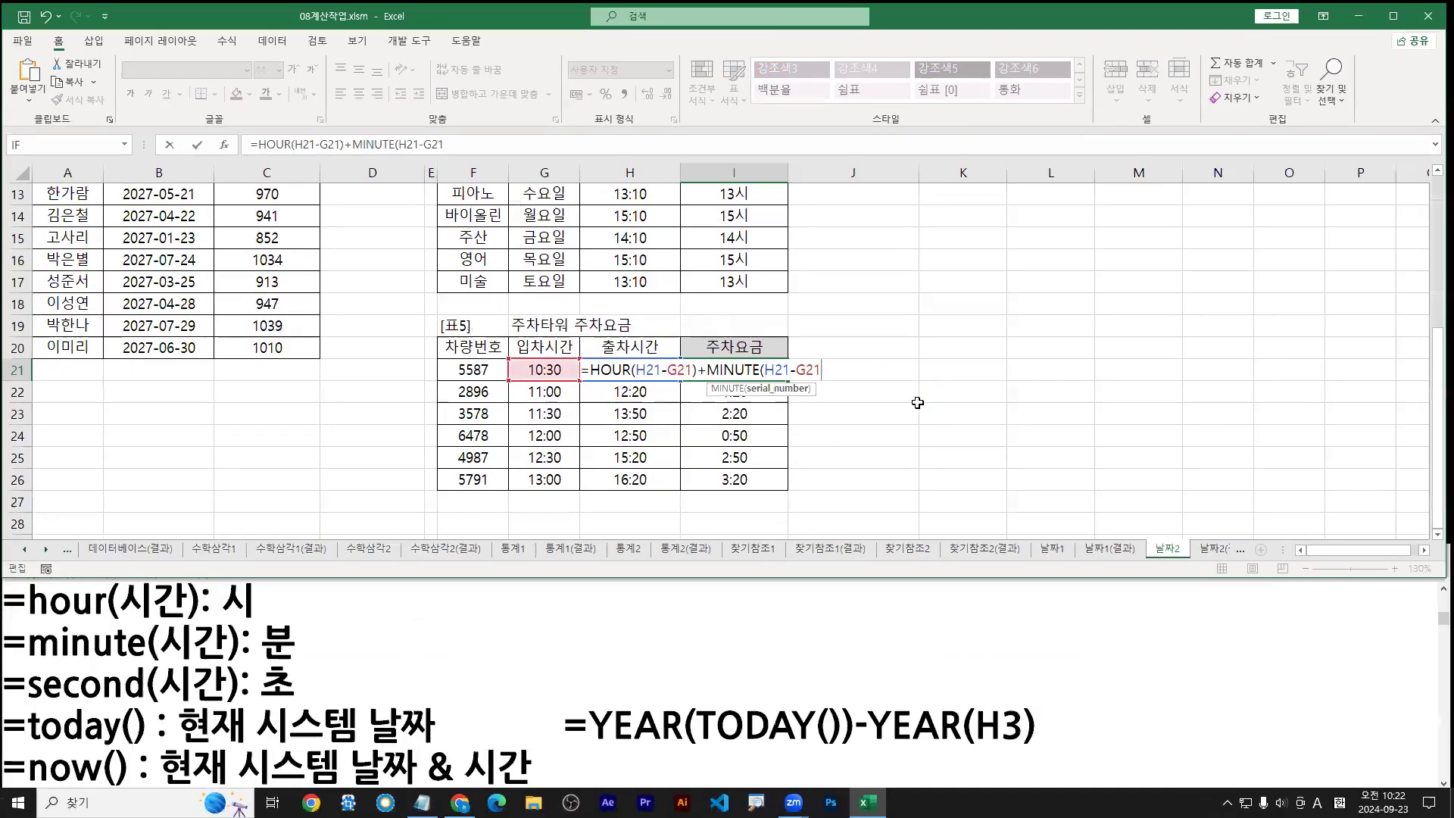
key(Return)
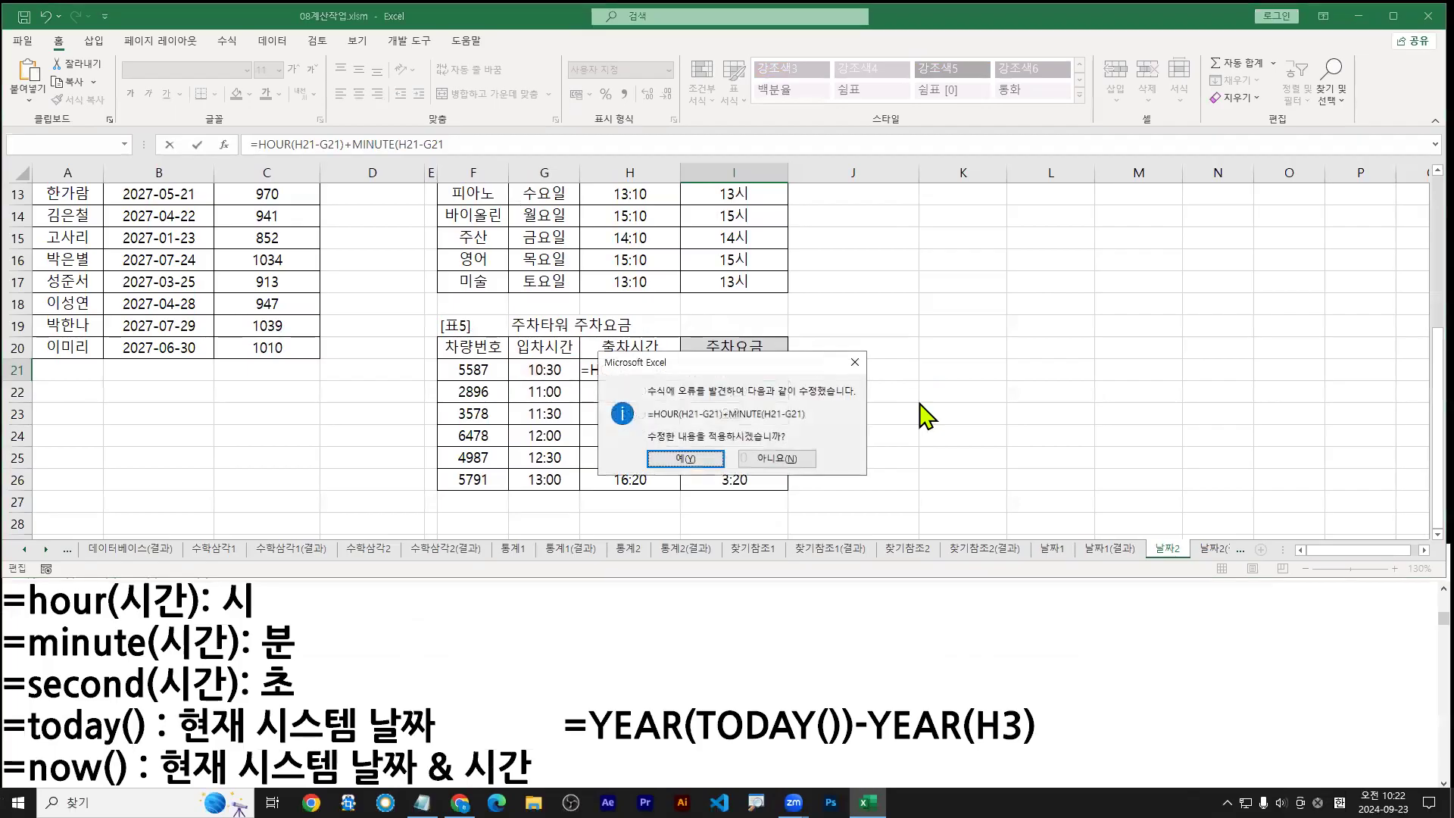
key(Return)
Step: Change the number format of the 주차요금 cell I21 to 일반
double_click(779, 371)
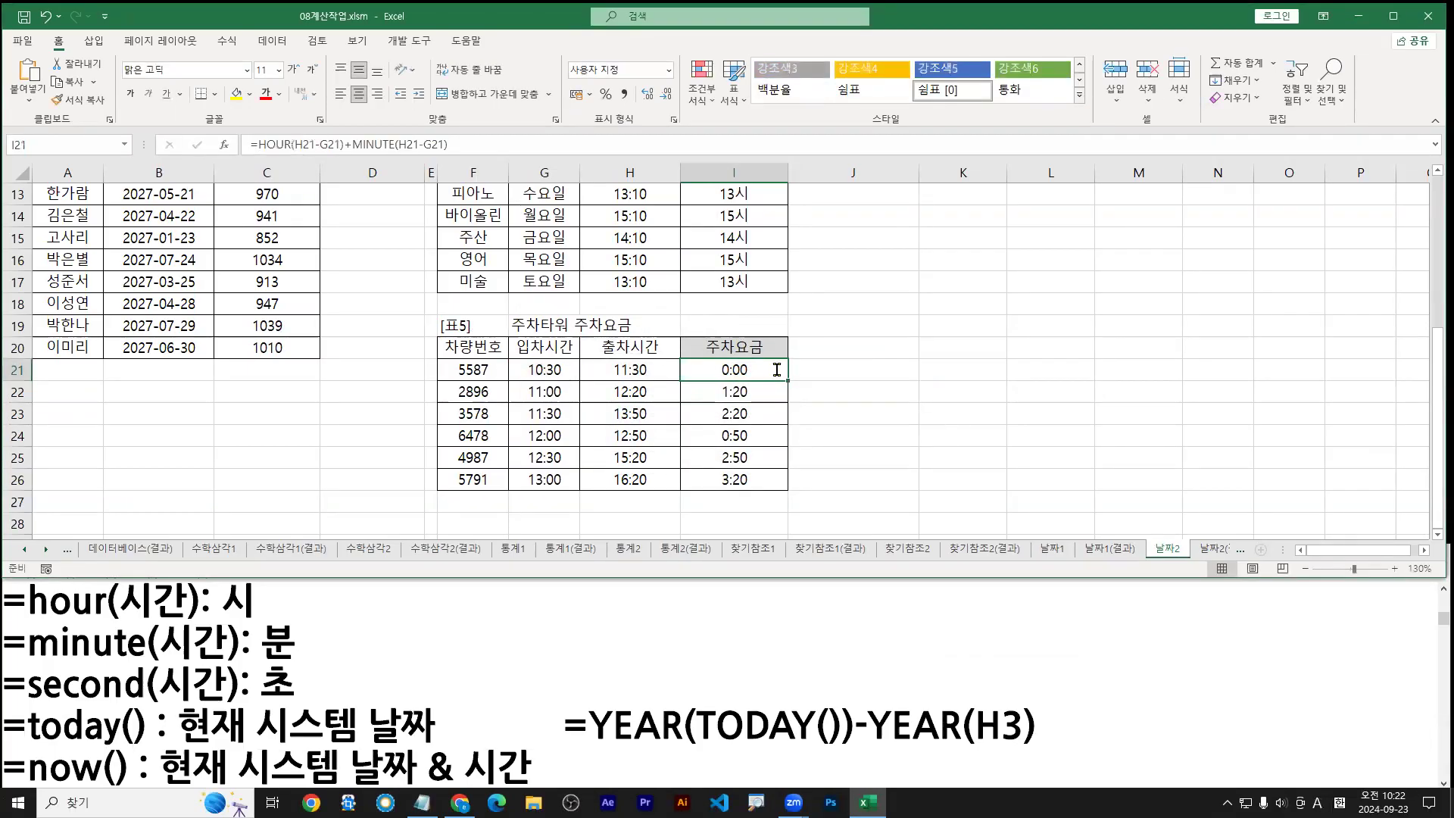
key(Escape)
click(670, 74)
click(621, 82)
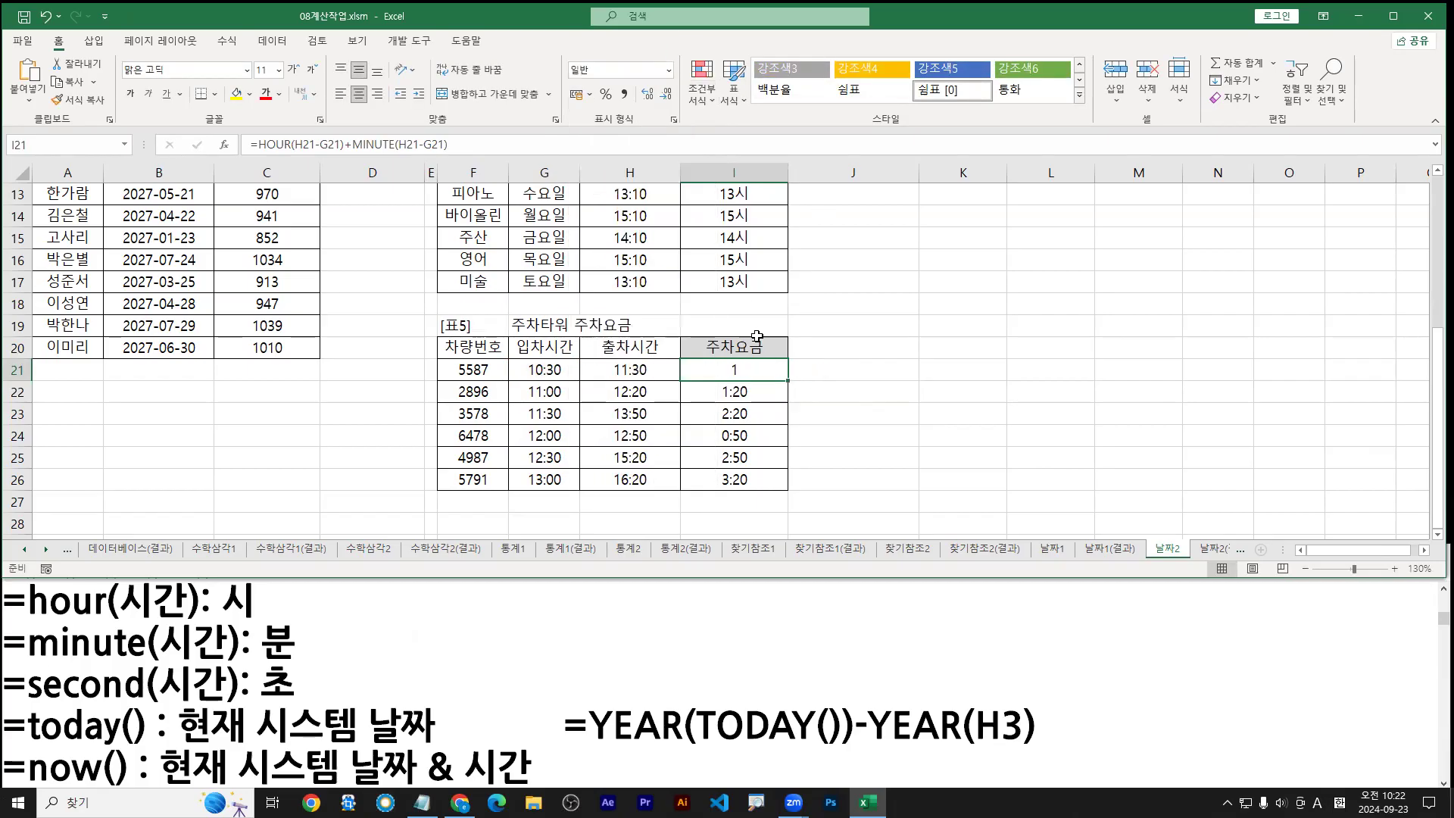
Step: Multiply the HOUR(H21-G21) part of the I21 formula by 60 to convert the hours to minutes
double_click(771, 373)
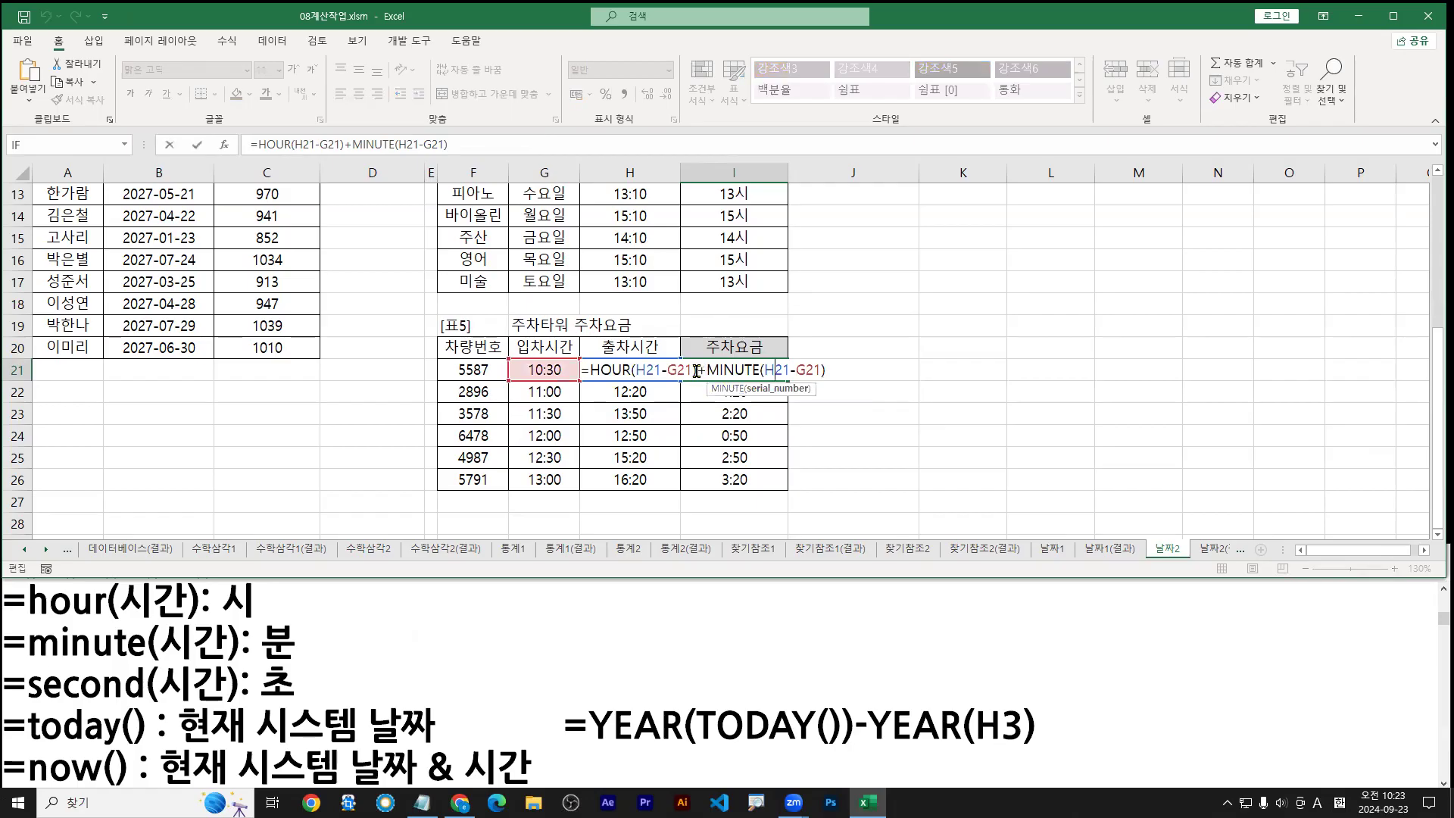
click(696, 371)
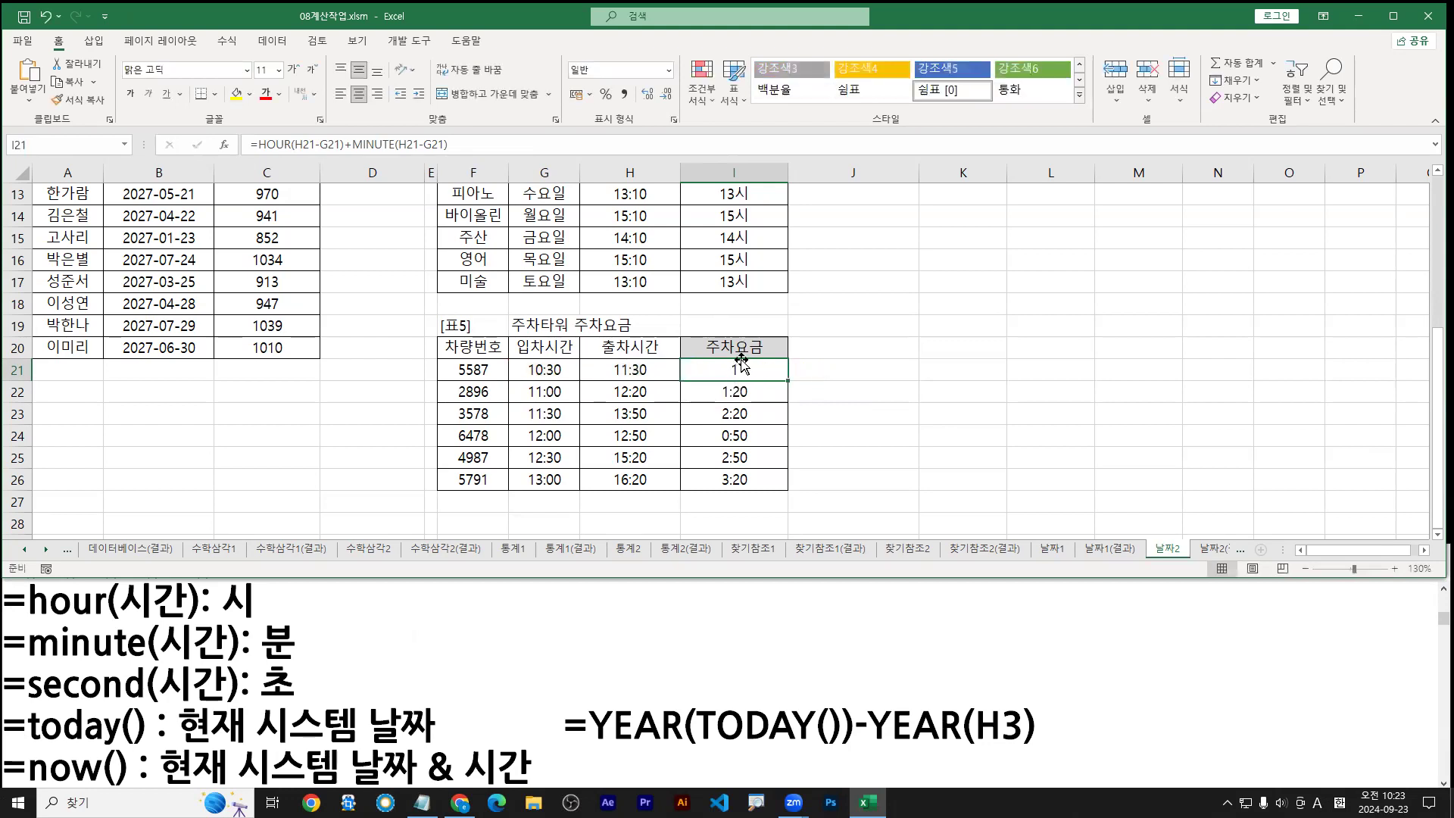
mouse_move(741, 353)
mouse_down()
mouse_move(729, 379)
mouse_move(755, 357)
mouse_up()
key(Escape)
double_click(742, 370)
click(695, 371)
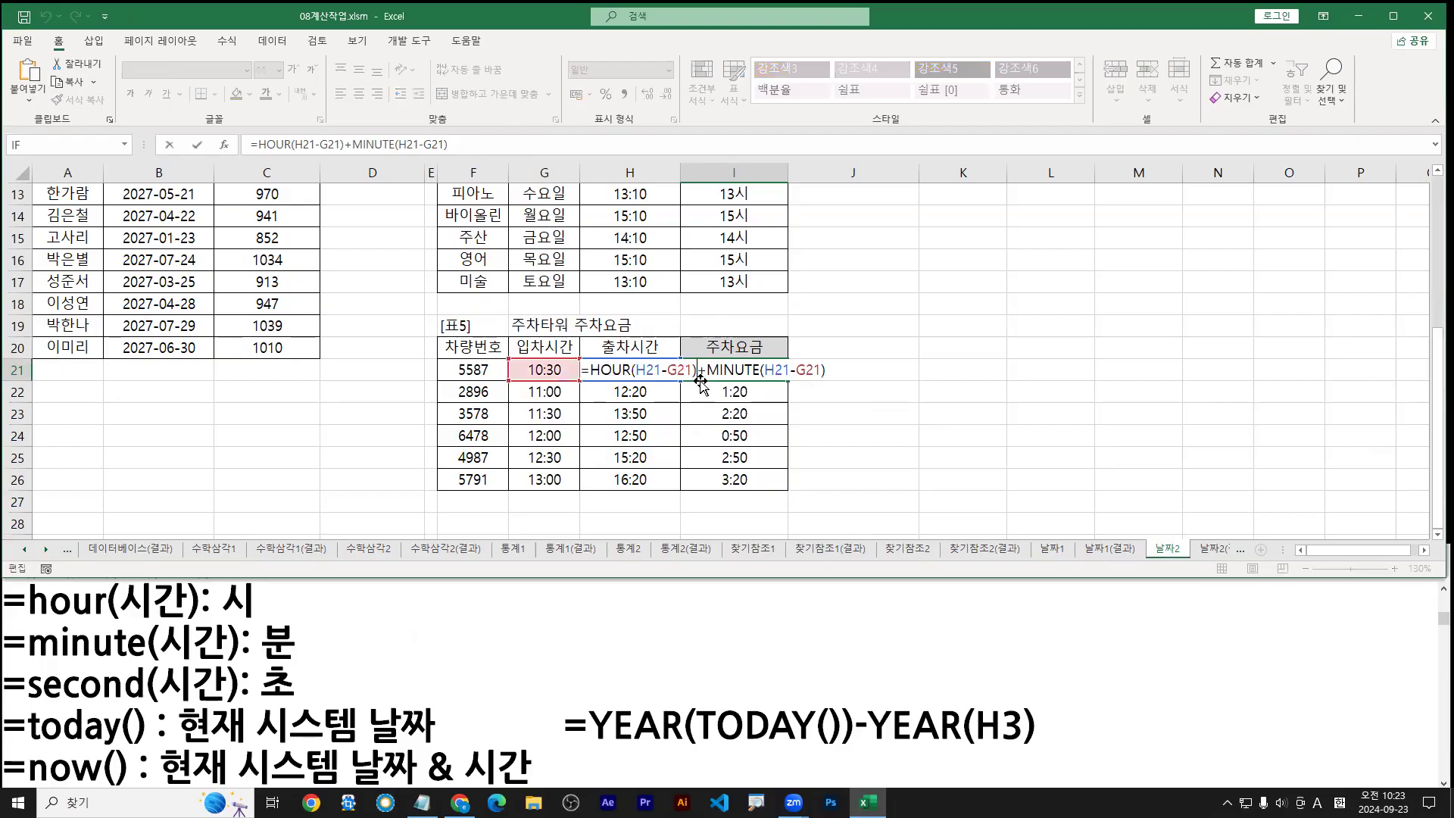
drag(700, 362, 725, 319)
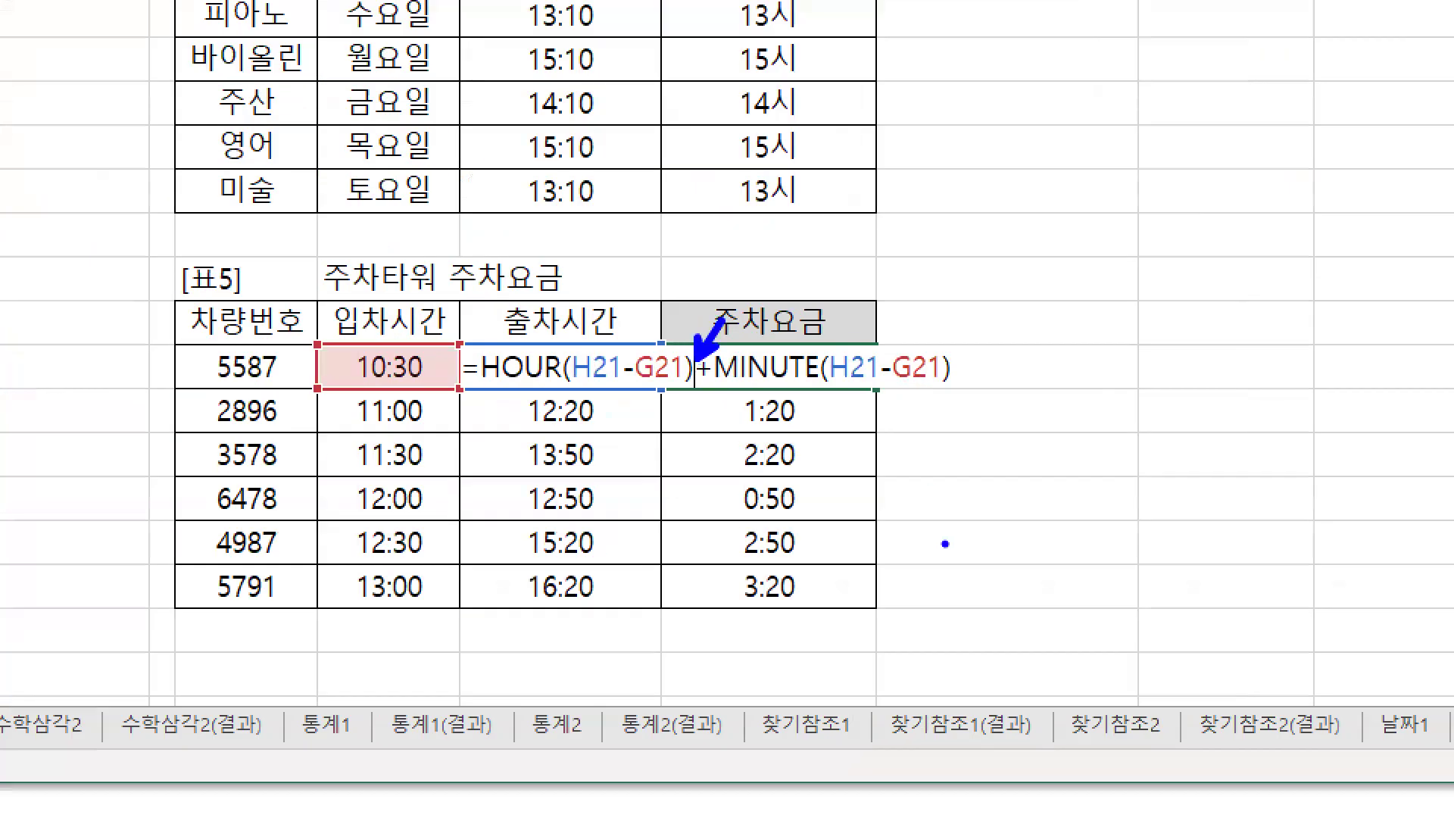
key(r)
drag(687, 391, 489, 392)
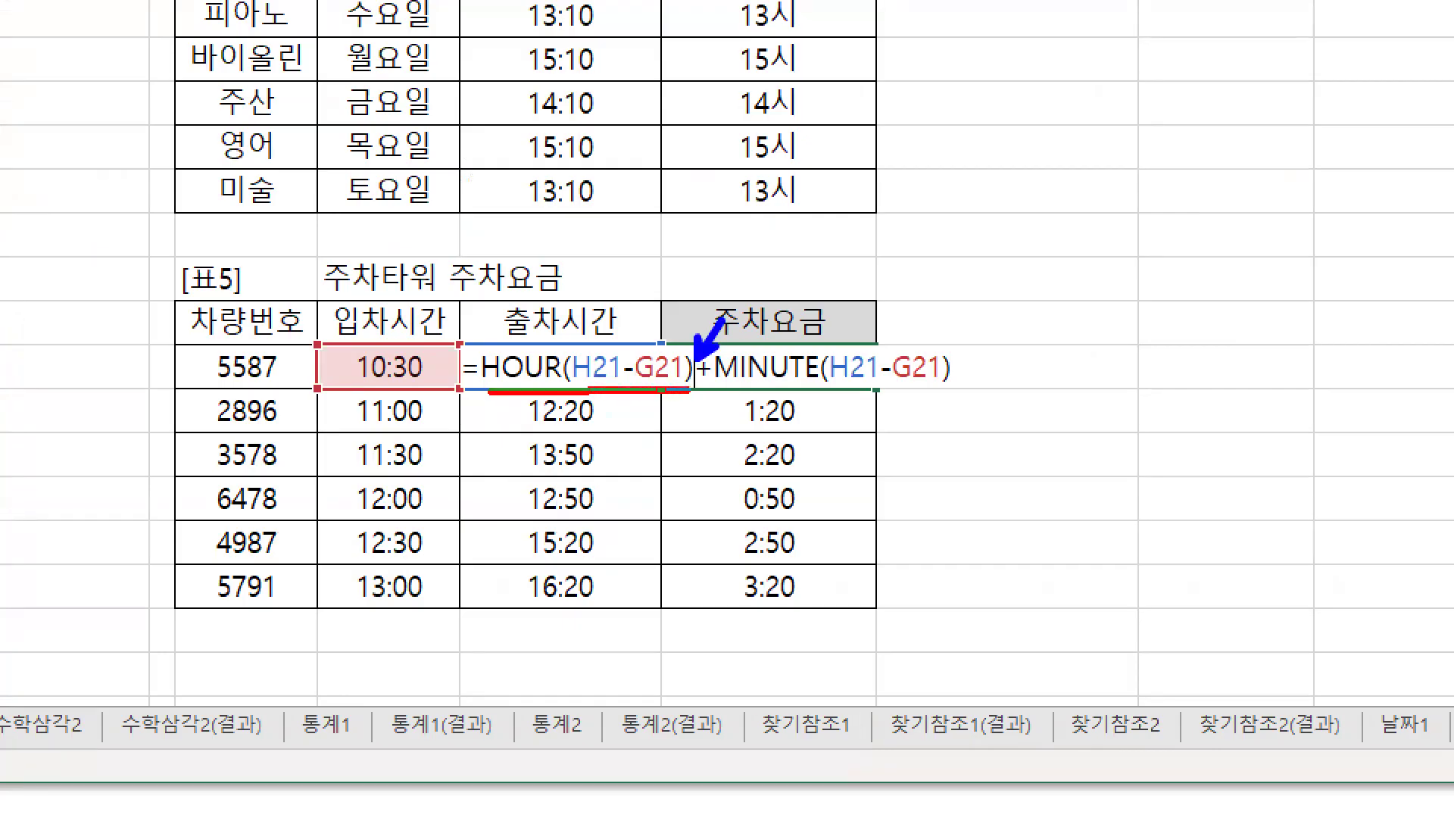
drag(565, 299, 582, 337)
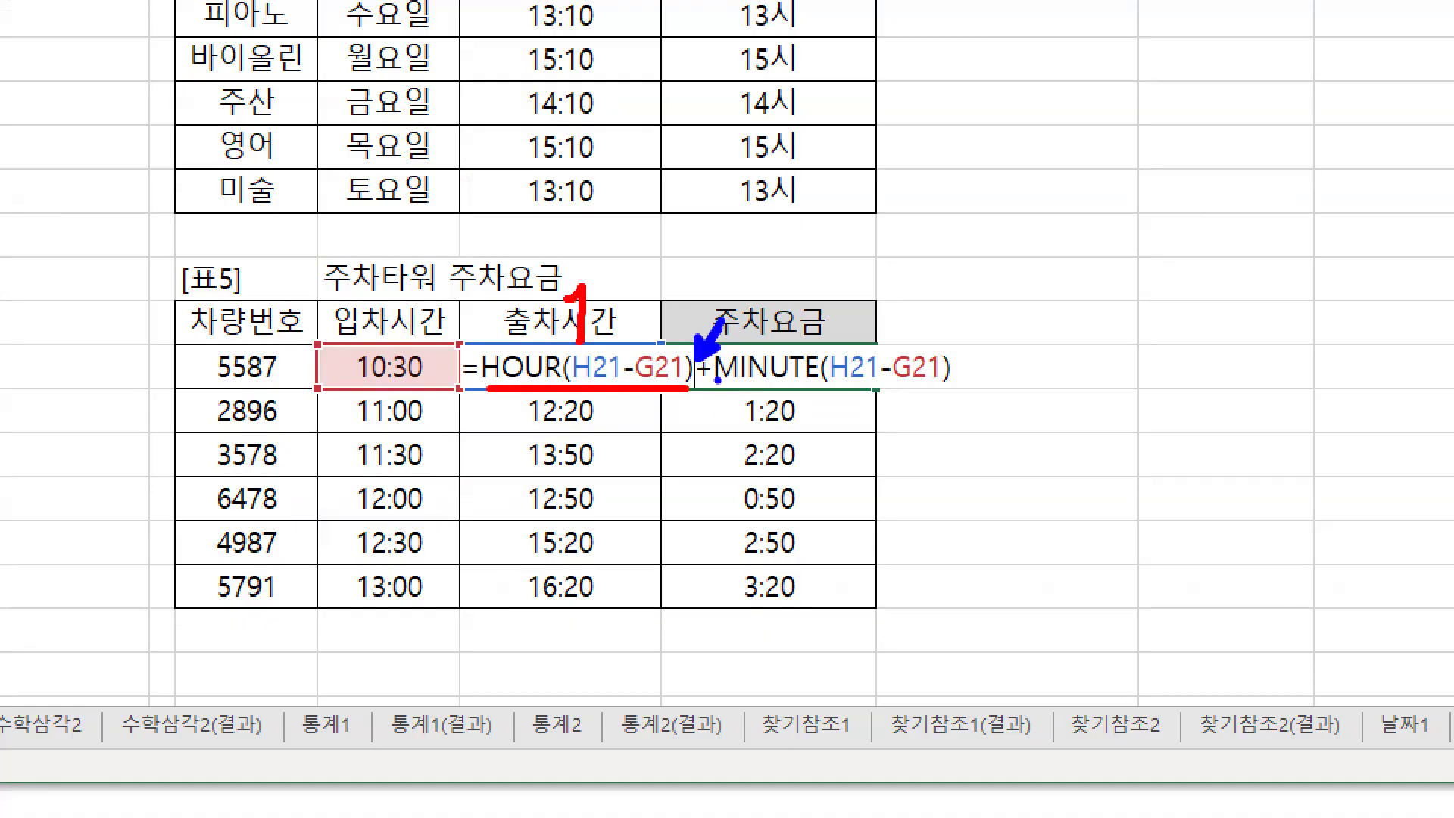
key(Escape)
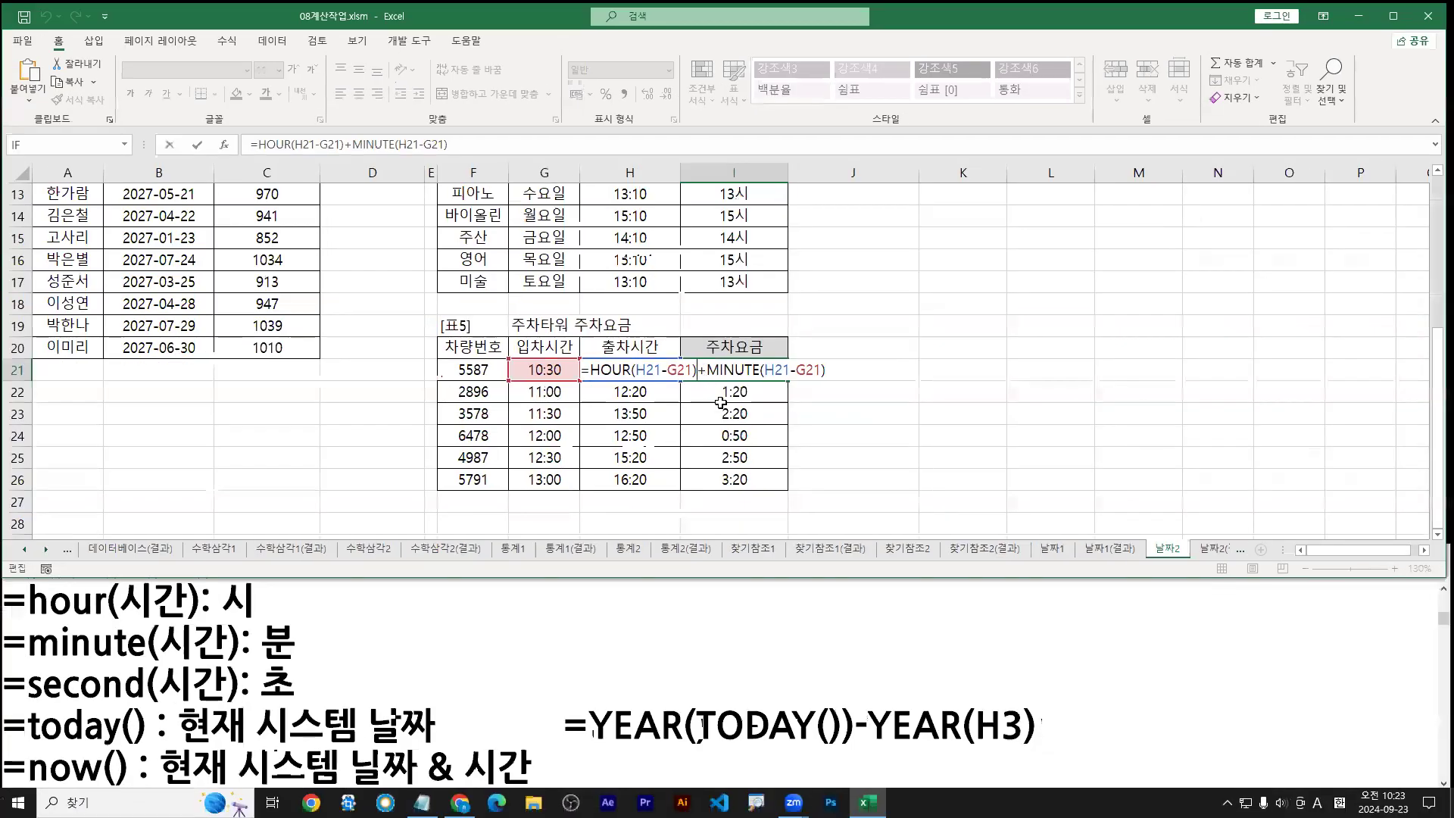
text(*60)
key(ctrl+1)
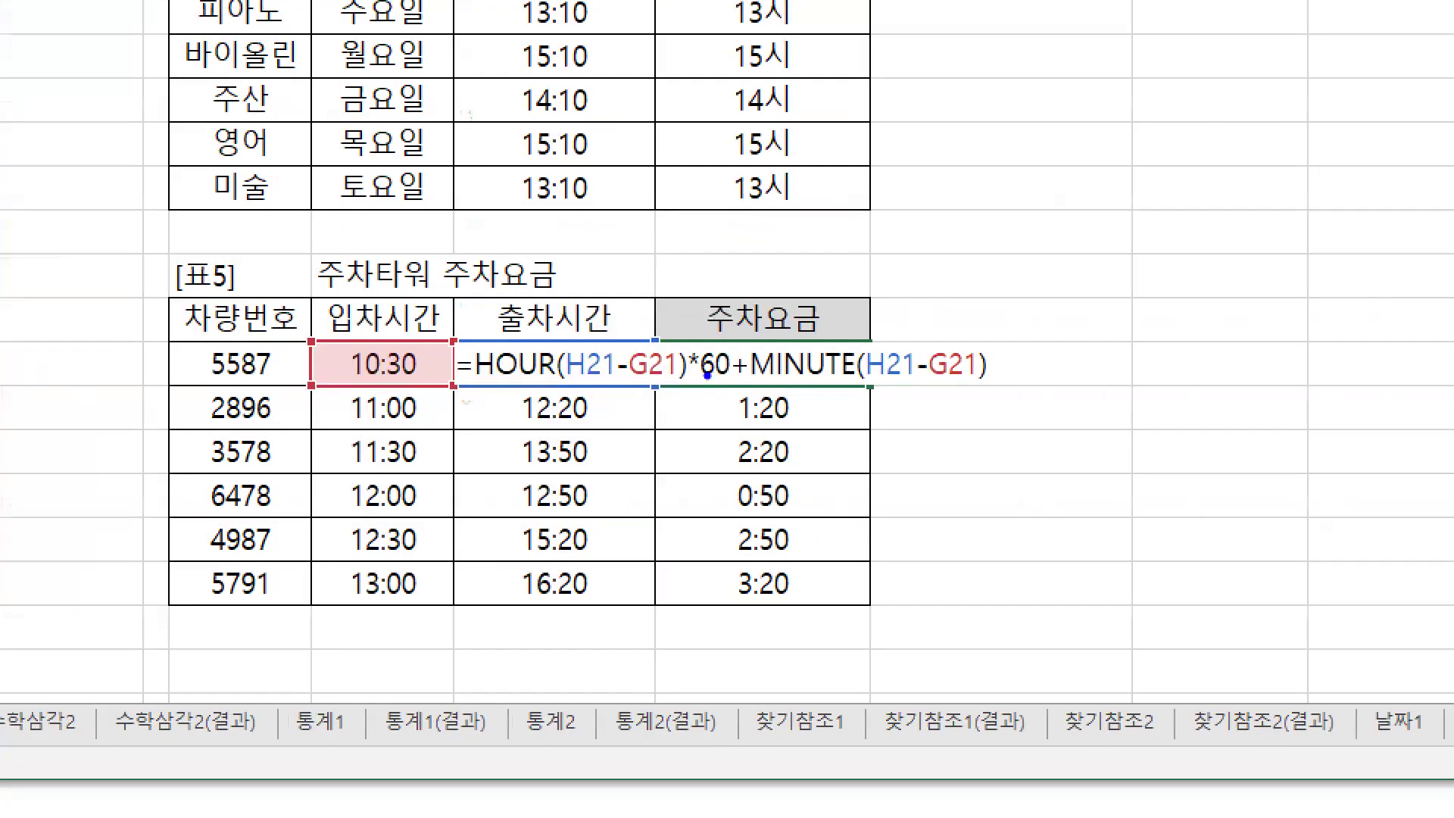
drag(727, 390, 479, 389)
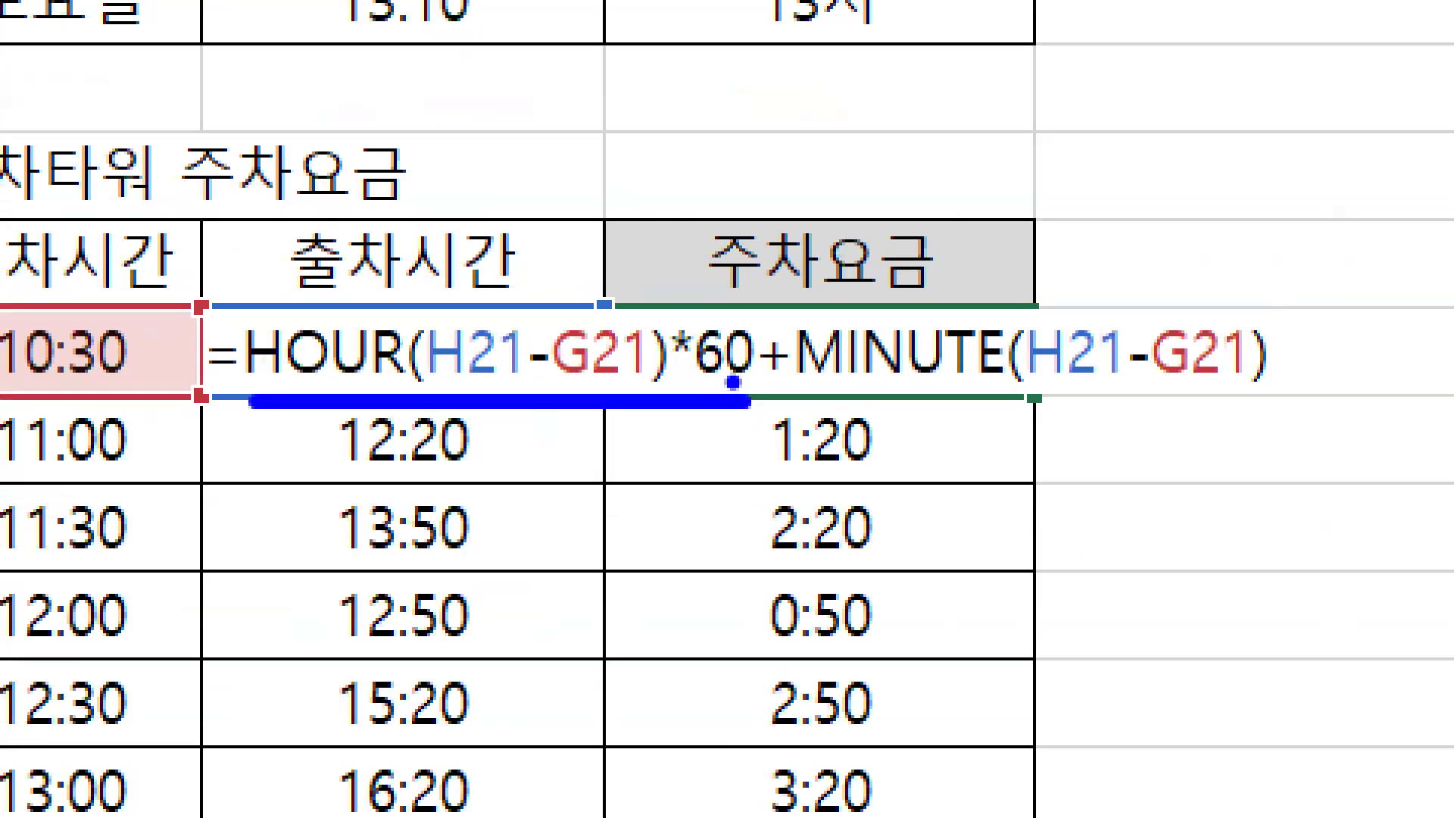
key(r)
mouse_move(675, 388)
mouse_down()
mouse_move(746, 390)
mouse_move(669, 387)
mouse_up()
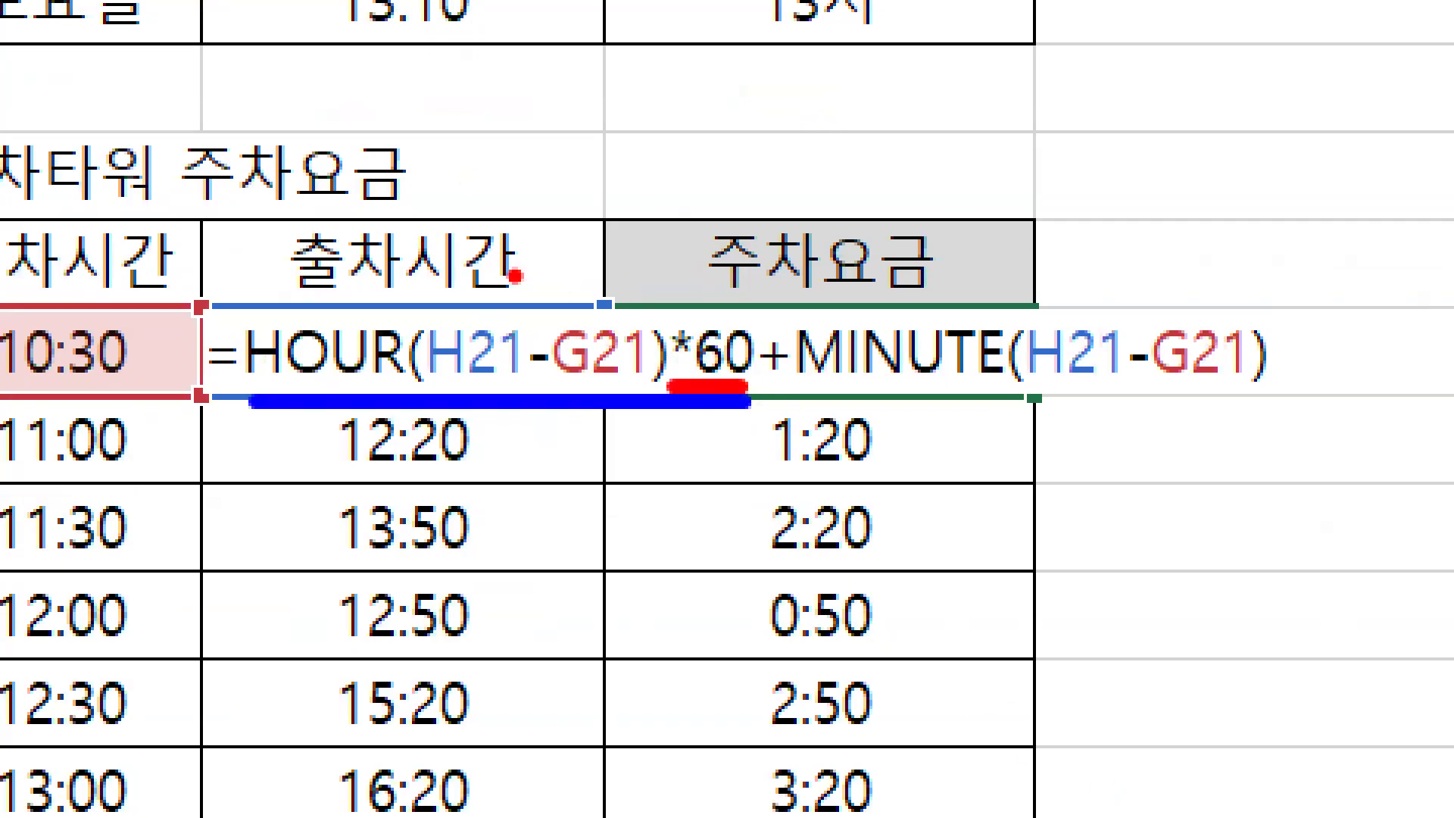
drag(511, 273, 545, 339)
drag(695, 394, 752, 389)
mouse_move(676, 108)
mouse_down()
mouse_move(659, 161)
mouse_move(716, 169)
mouse_move(726, 144)
mouse_up()
key(g)
drag(814, 485, 886, 485)
drag(816, 413, 1326, 411)
mouse_move(970, 142)
mouse_down()
mouse_move(994, 193)
mouse_move(1100, 131)
mouse_move(1043, 120)
mouse_up()
key(b)
mouse_move(842, 167)
mouse_down()
mouse_move(912, 165)
mouse_move(878, 203)
mouse_up()
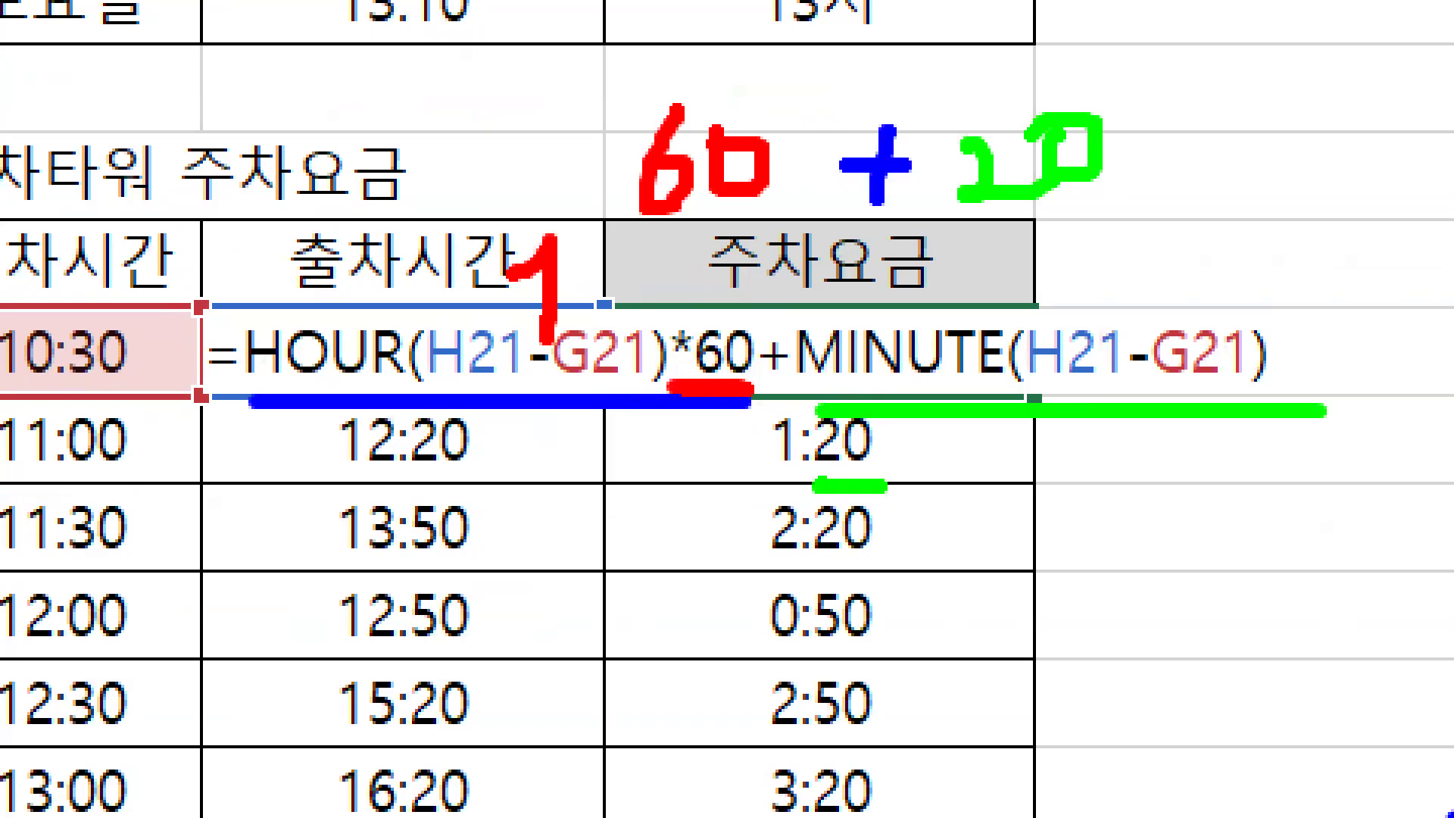
key(r)
drag(773, 478, 805, 477)
drag(699, 311, 732, 265)
key(Escape)
Step: Commit the I21 formula and fill it down the 주차요금 column through I26
key(Return)
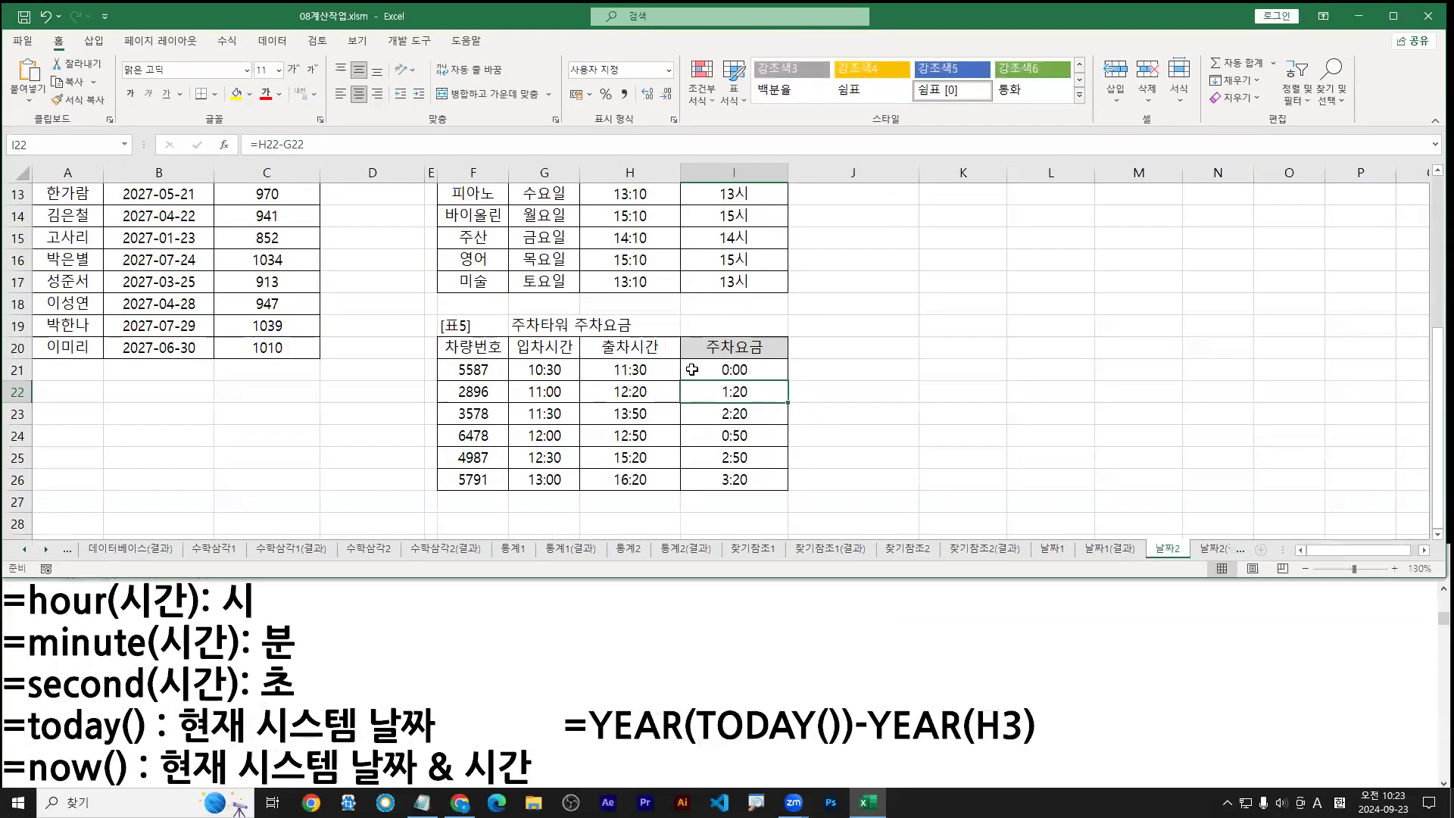
click(761, 373)
double_click(787, 380)
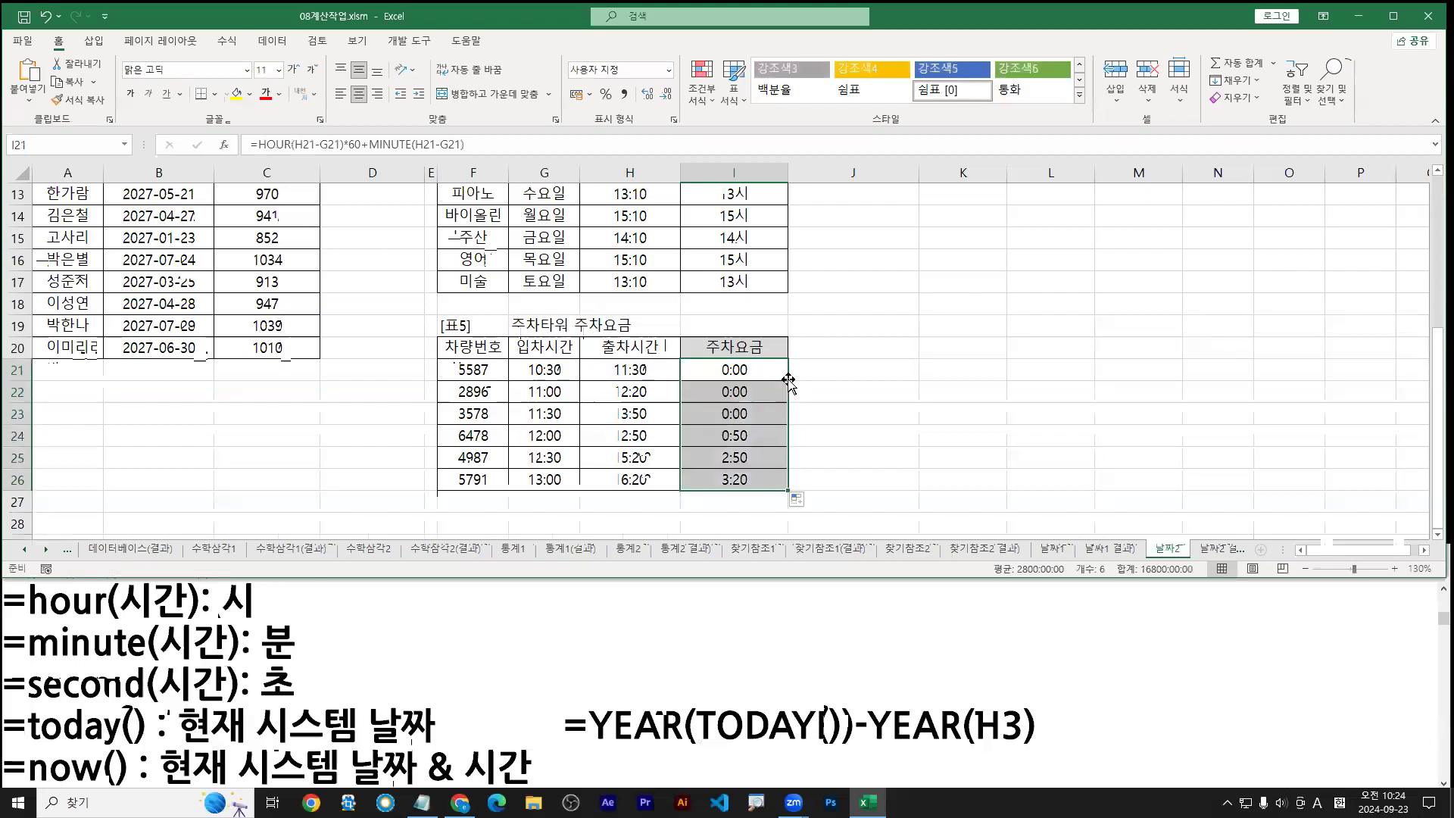
Step: Apply the 일반 number format to the 주차요금 cells I21:I26
click(767, 373)
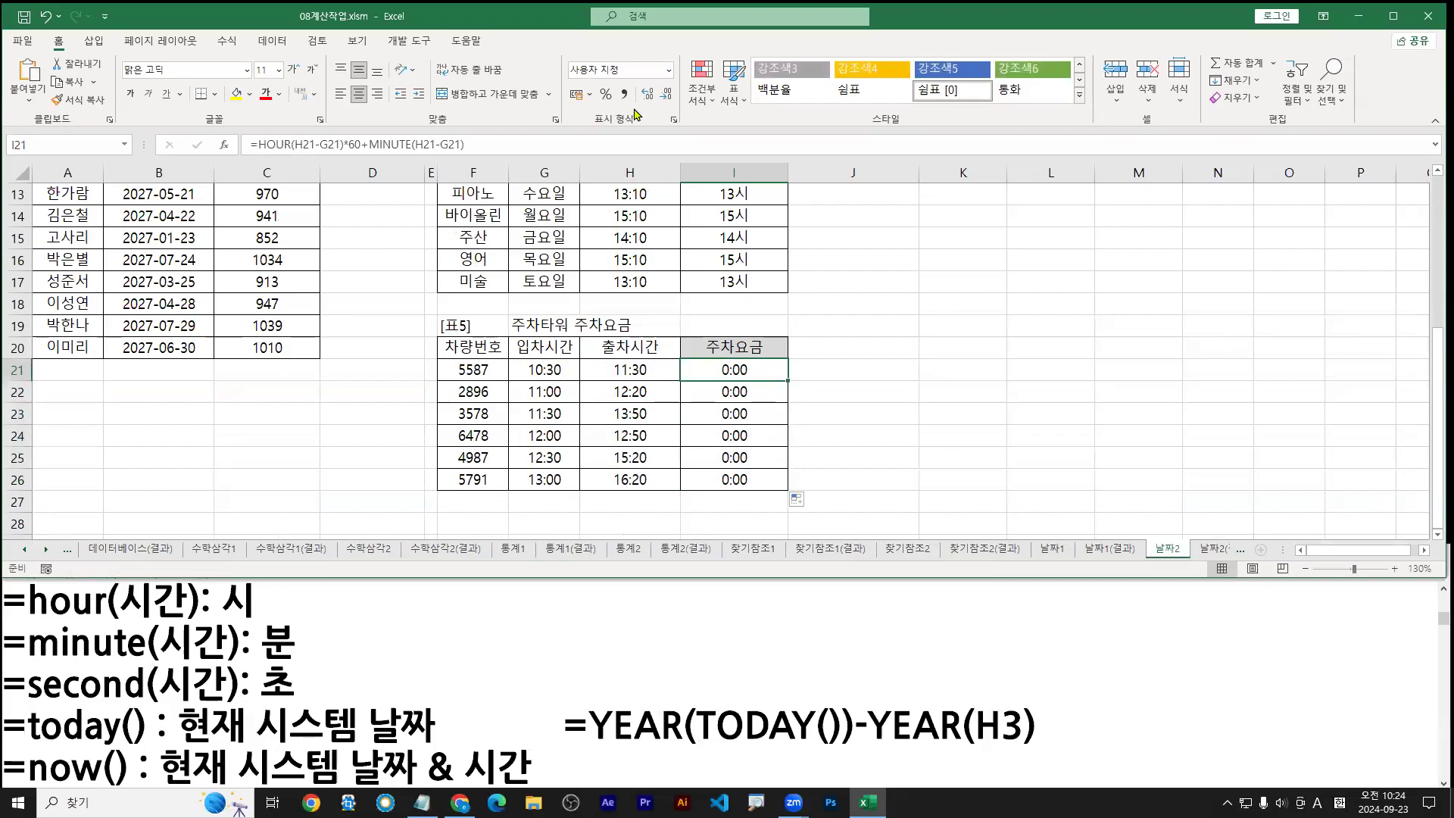
click(669, 70)
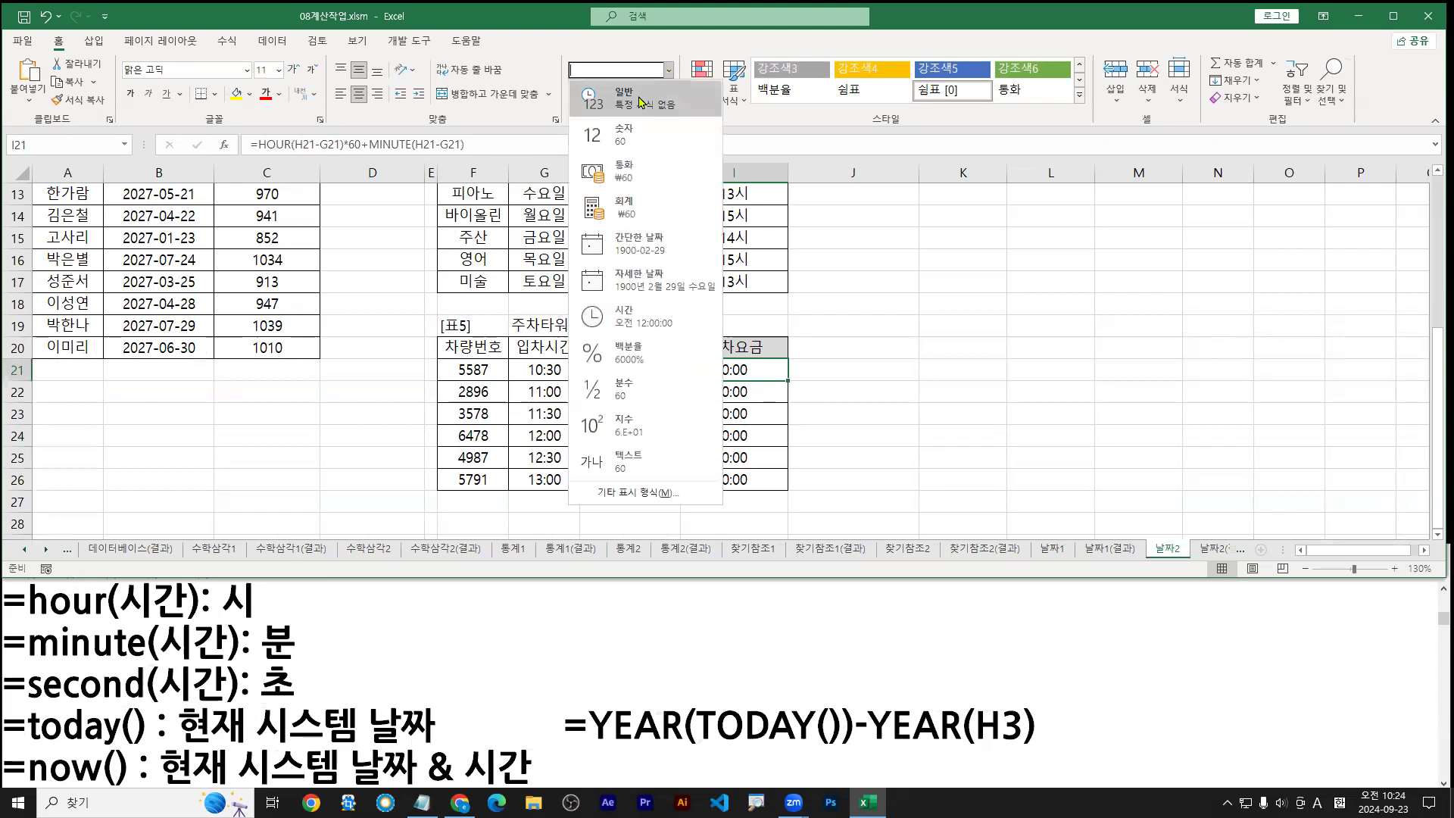
click(640, 103)
click(669, 70)
click(788, 367)
drag(755, 367, 743, 510)
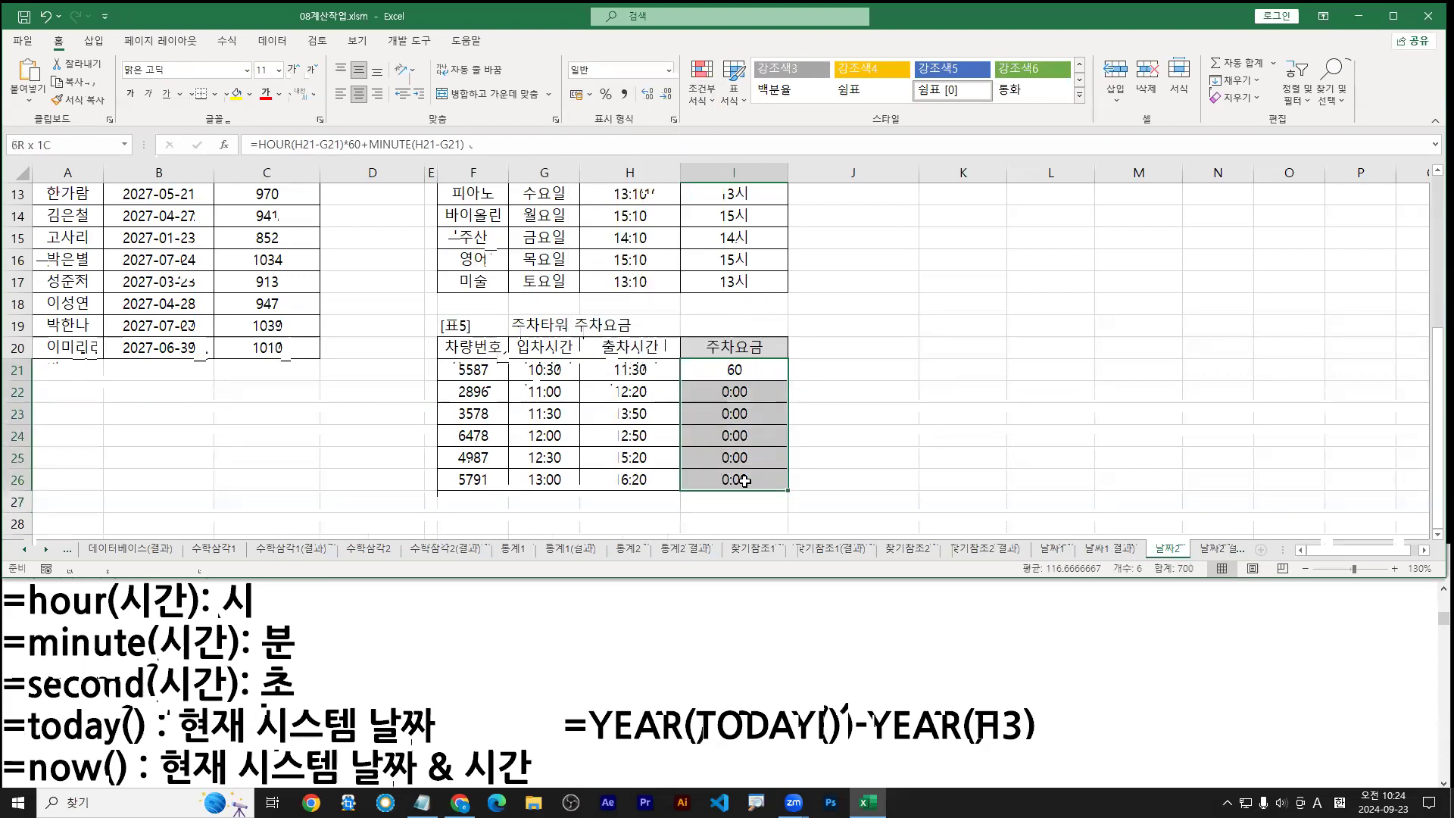
click(669, 71)
click(629, 106)
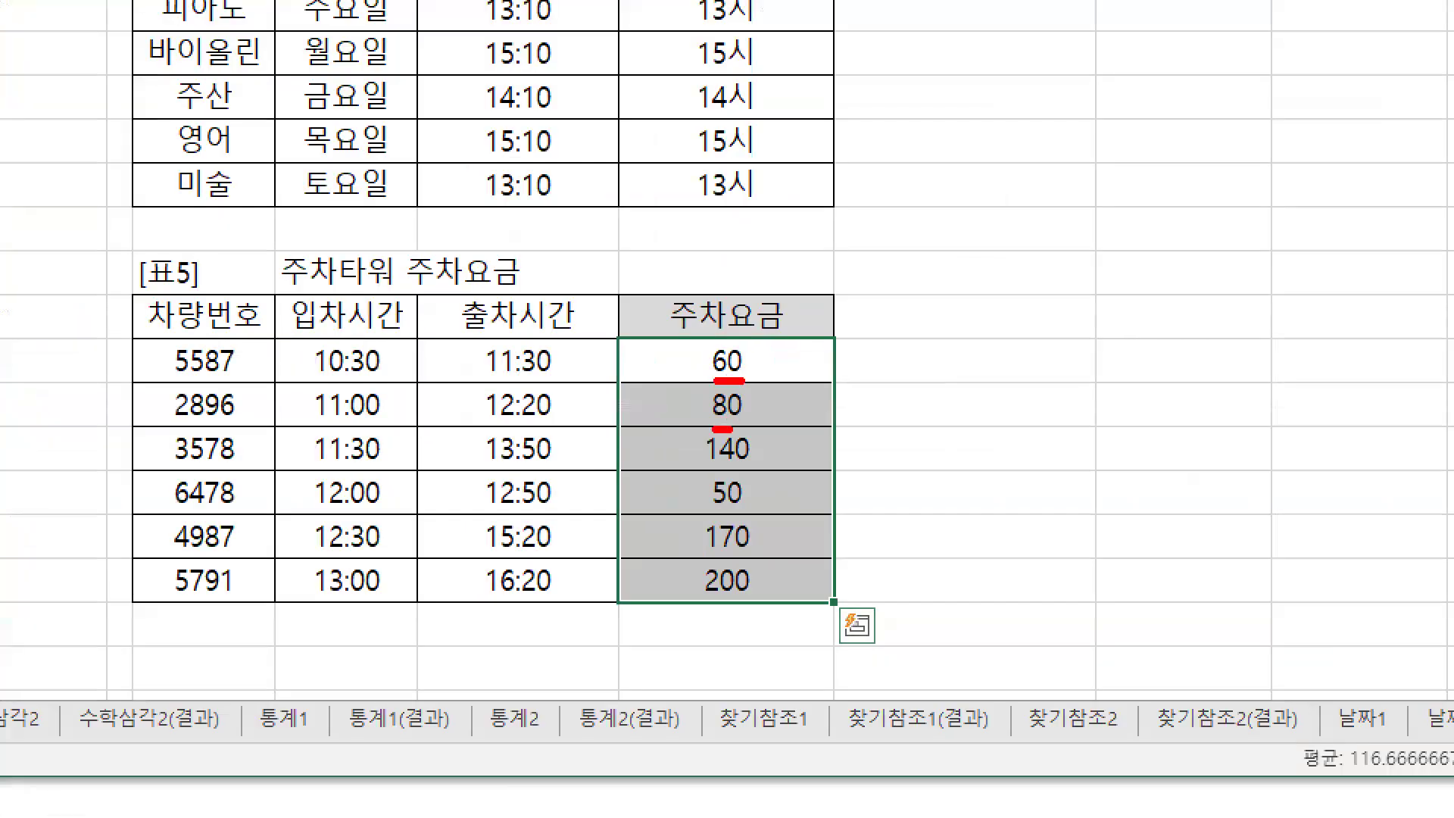
drag(732, 430, 742, 429)
drag(708, 468, 752, 467)
key(e)
mouse_move(771, 345)
mouse_down()
mouse_move(745, 387)
mouse_move(886, 359)
mouse_up()
drag(875, 335, 871, 353)
mouse_move(859, 334)
mouse_down()
mouse_move(865, 369)
mouse_move(920, 365)
mouse_up()
mouse_move(933, 356)
mouse_down()
mouse_move(1000, 356)
mouse_move(974, 345)
mouse_up()
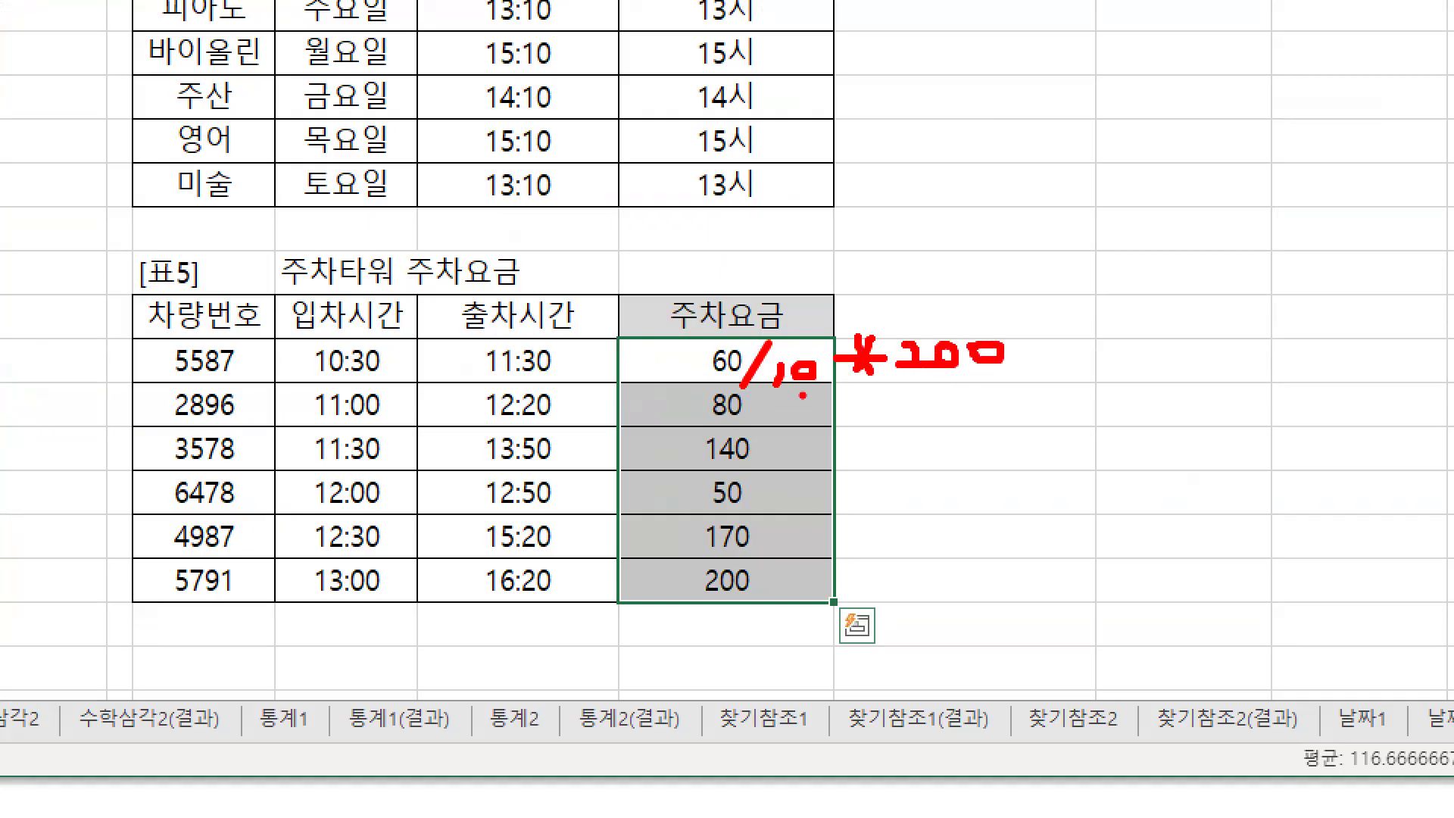
drag(811, 368, 754, 388)
drag(1006, 332, 983, 353)
key(Escape)
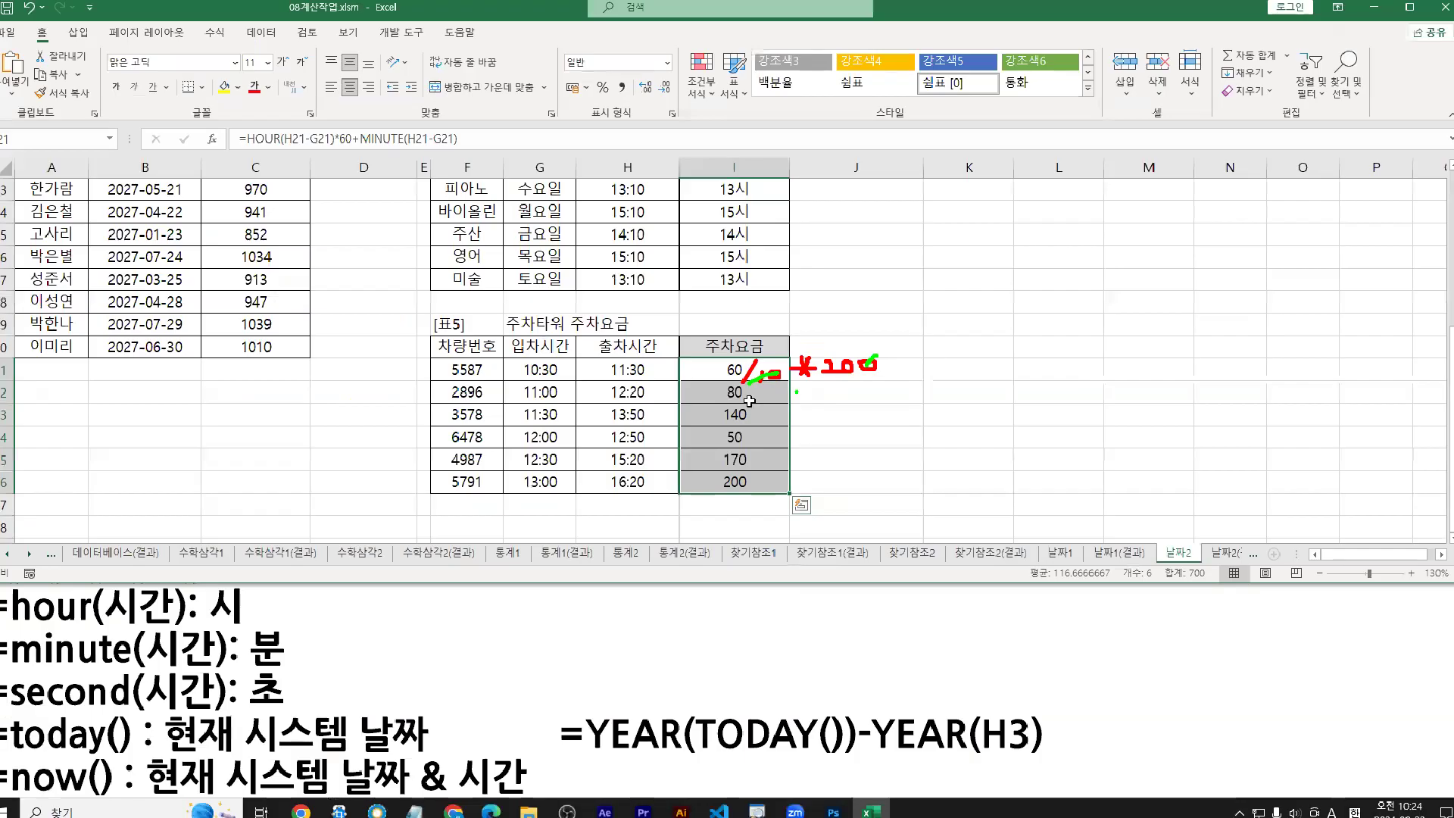
Step: Open the 주차요금 formula in I21 for editing
key(F2)
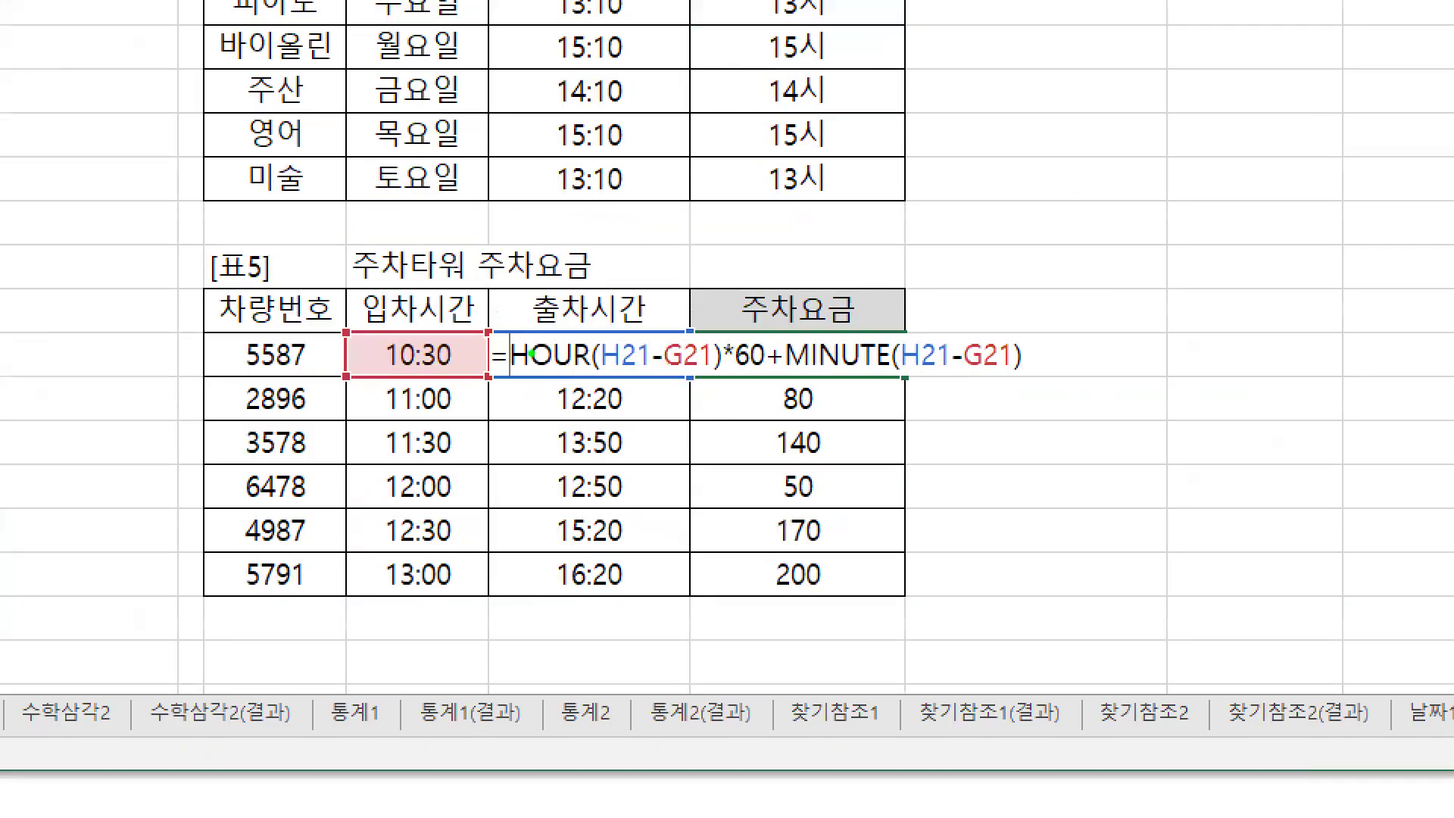
drag(528, 323, 515, 387)
mouse_move(1018, 327)
mouse_down()
mouse_move(1042, 362)
mouse_move(1023, 382)
mouse_move(1107, 347)
mouse_move(1075, 367)
mouse_up()
drag(1086, 322, 1102, 369)
drag(1134, 335, 1164, 359)
drag(1168, 333, 1182, 332)
mouse_move(1070, 383)
mouse_down()
mouse_move(1024, 444)
mouse_move(1067, 456)
mouse_move(1189, 418)
mouse_move(1153, 438)
mouse_up()
drag(1150, 398, 1180, 436)
mouse_move(1215, 409)
mouse_down()
mouse_move(1227, 403)
mouse_move(1230, 431)
mouse_up()
drag(1210, 435, 1304, 416)
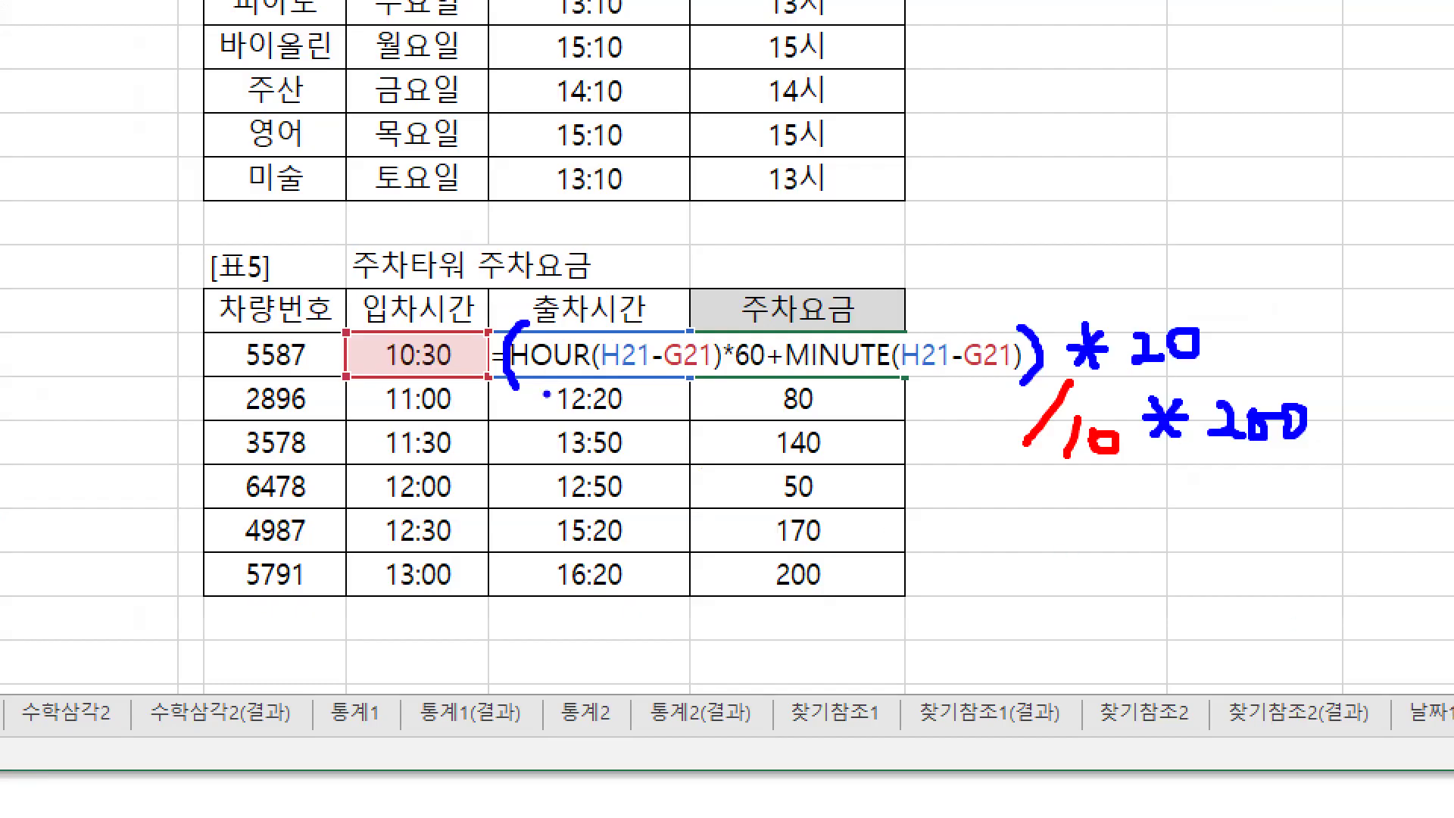
drag(529, 386, 1011, 385)
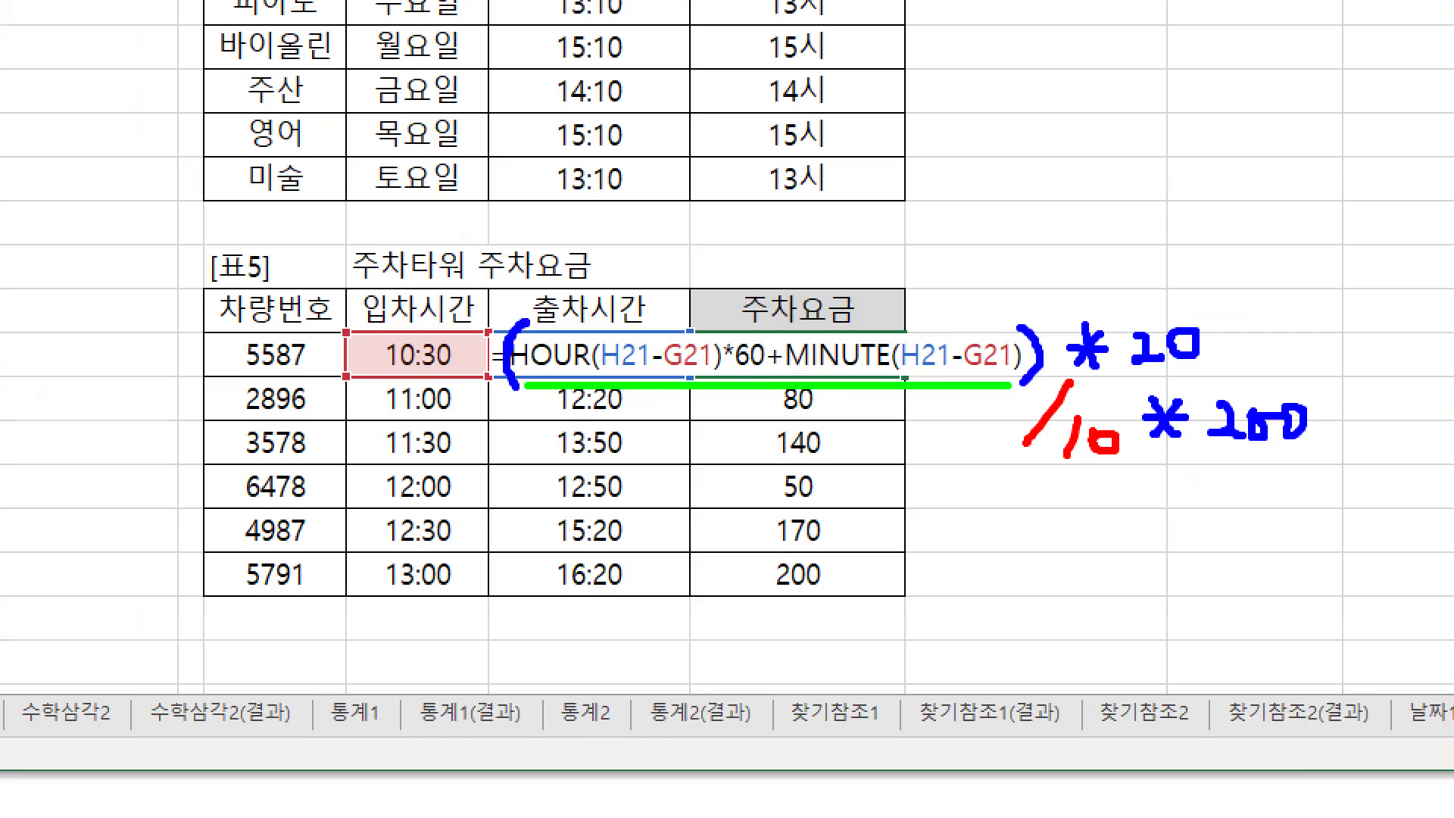
drag(1042, 368, 1018, 392)
key(Escape)
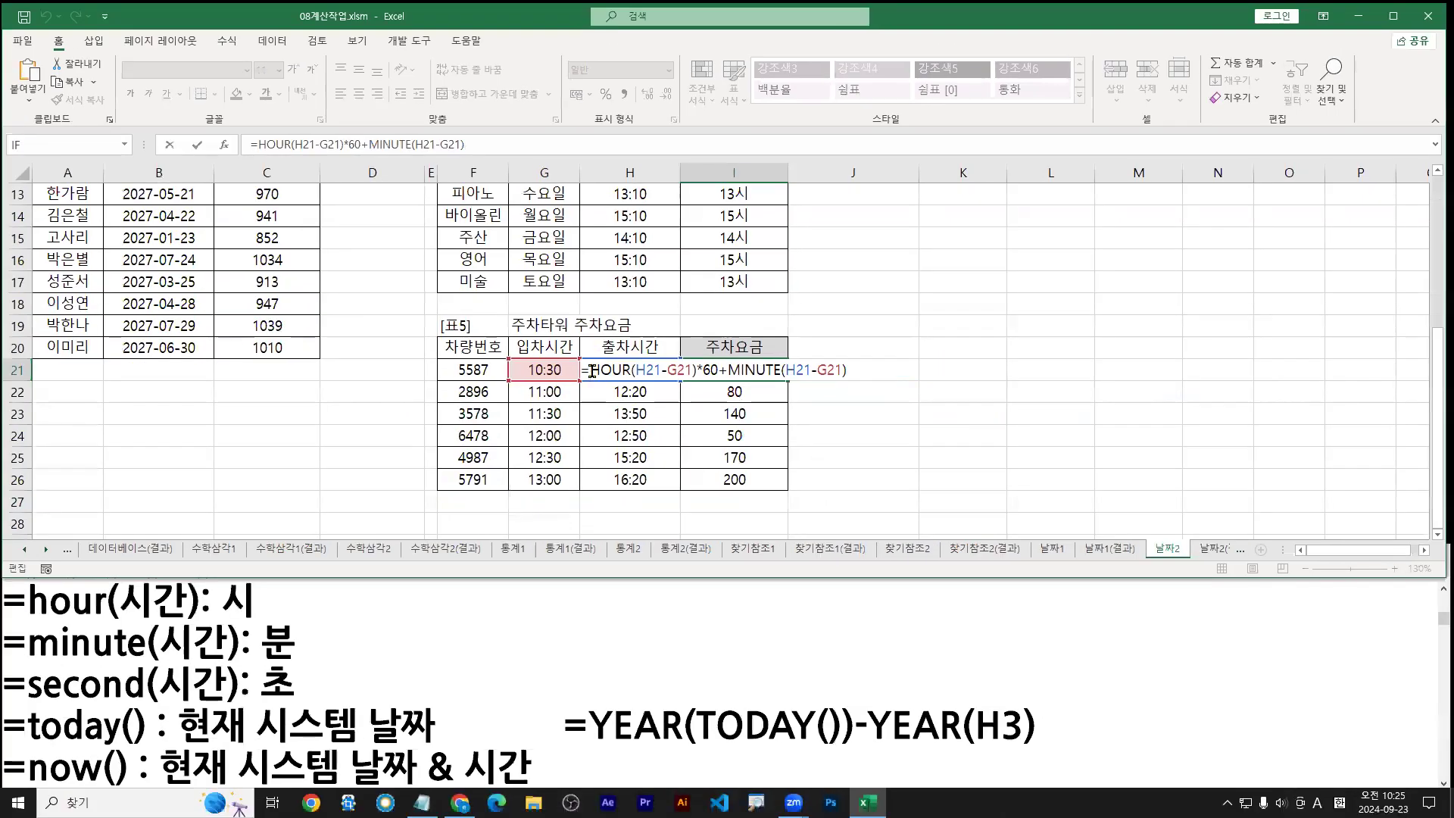
Step: Enclose the whole HOUR and MINUTE expression in I21 in parentheses and append /10*200
text(()
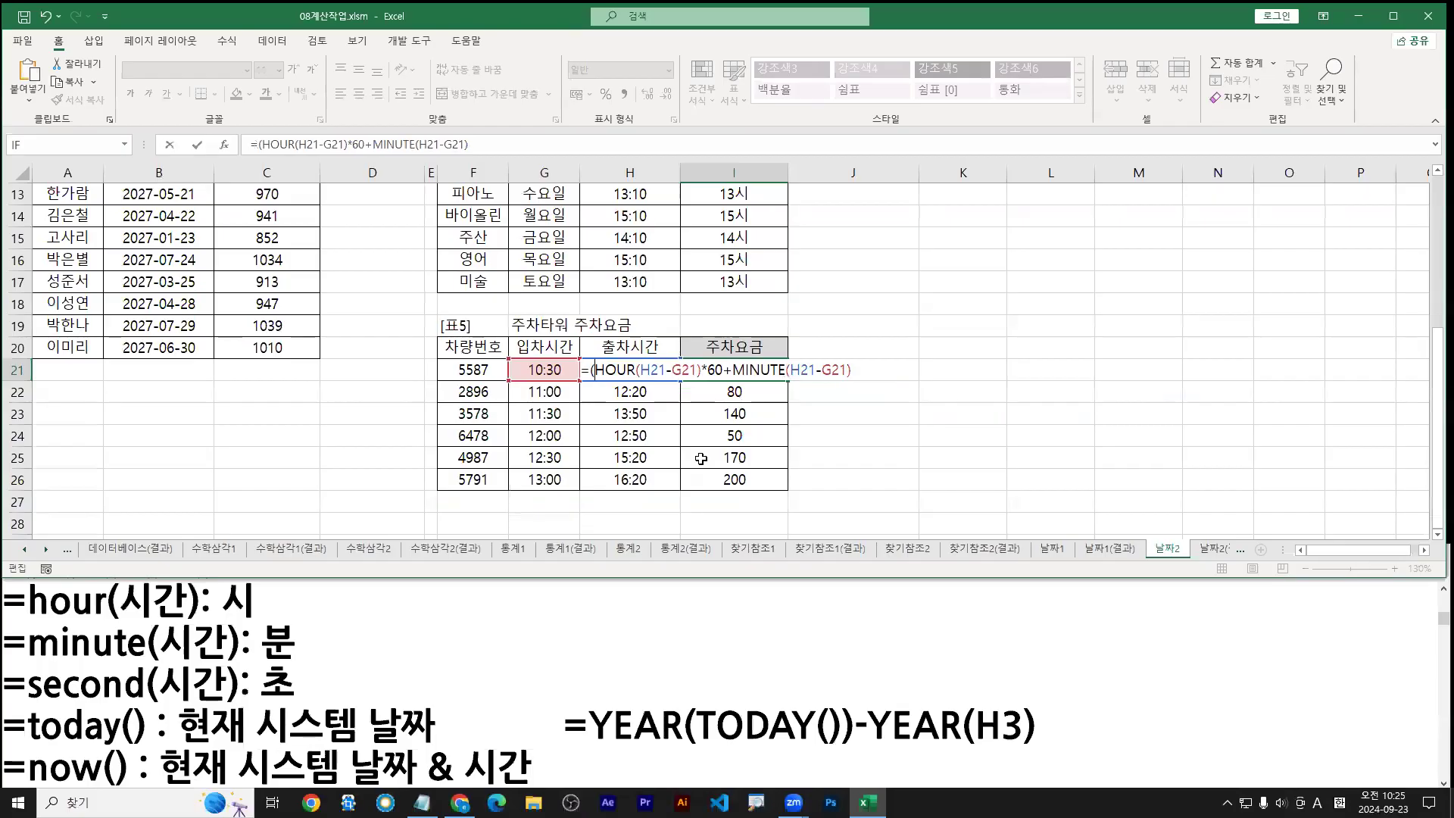
click(852, 369)
text()/10*200)
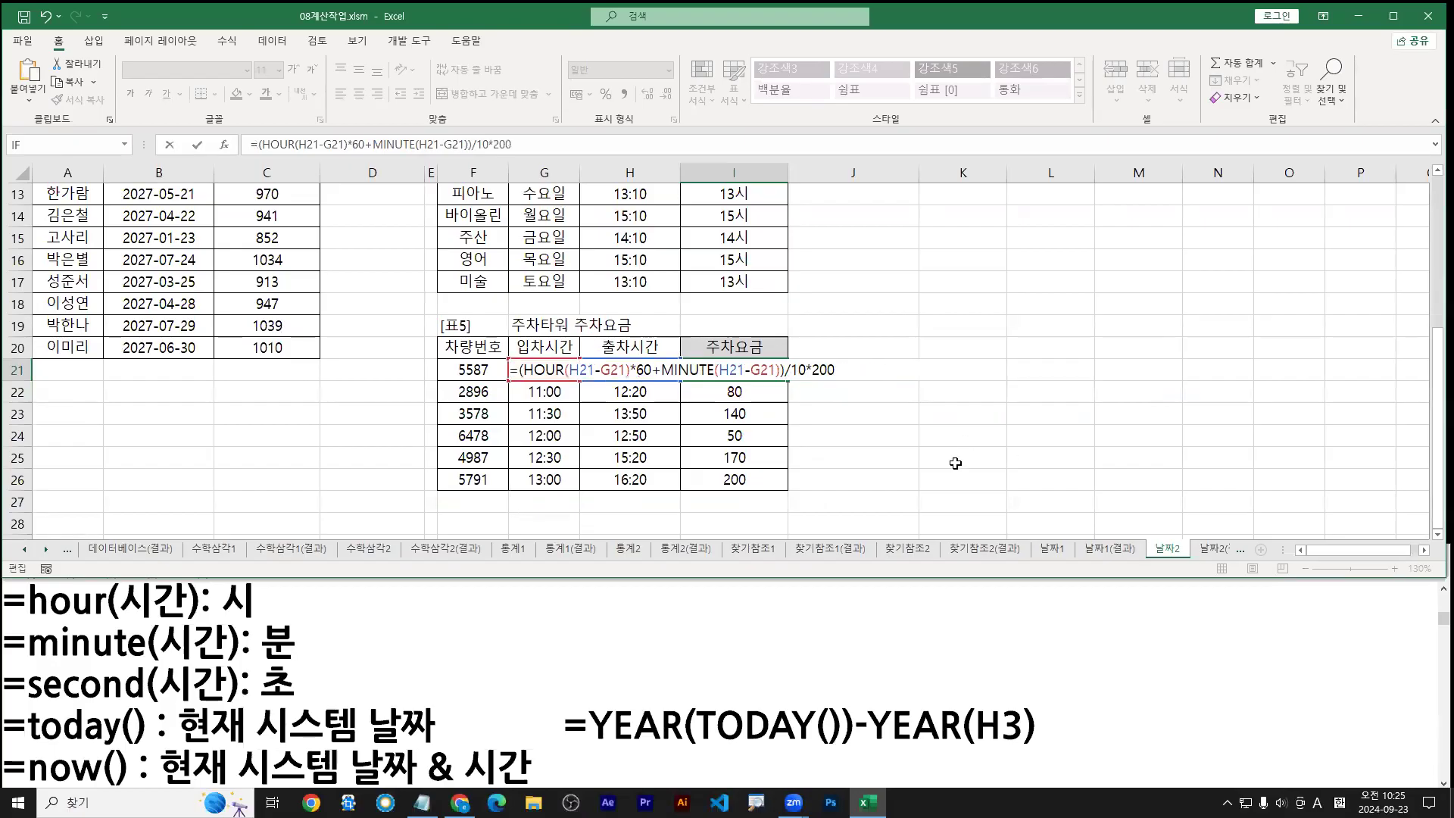
drag(323, 370, 325, 418)
drag(832, 374, 834, 416)
key(g)
drag(350, 422, 937, 418)
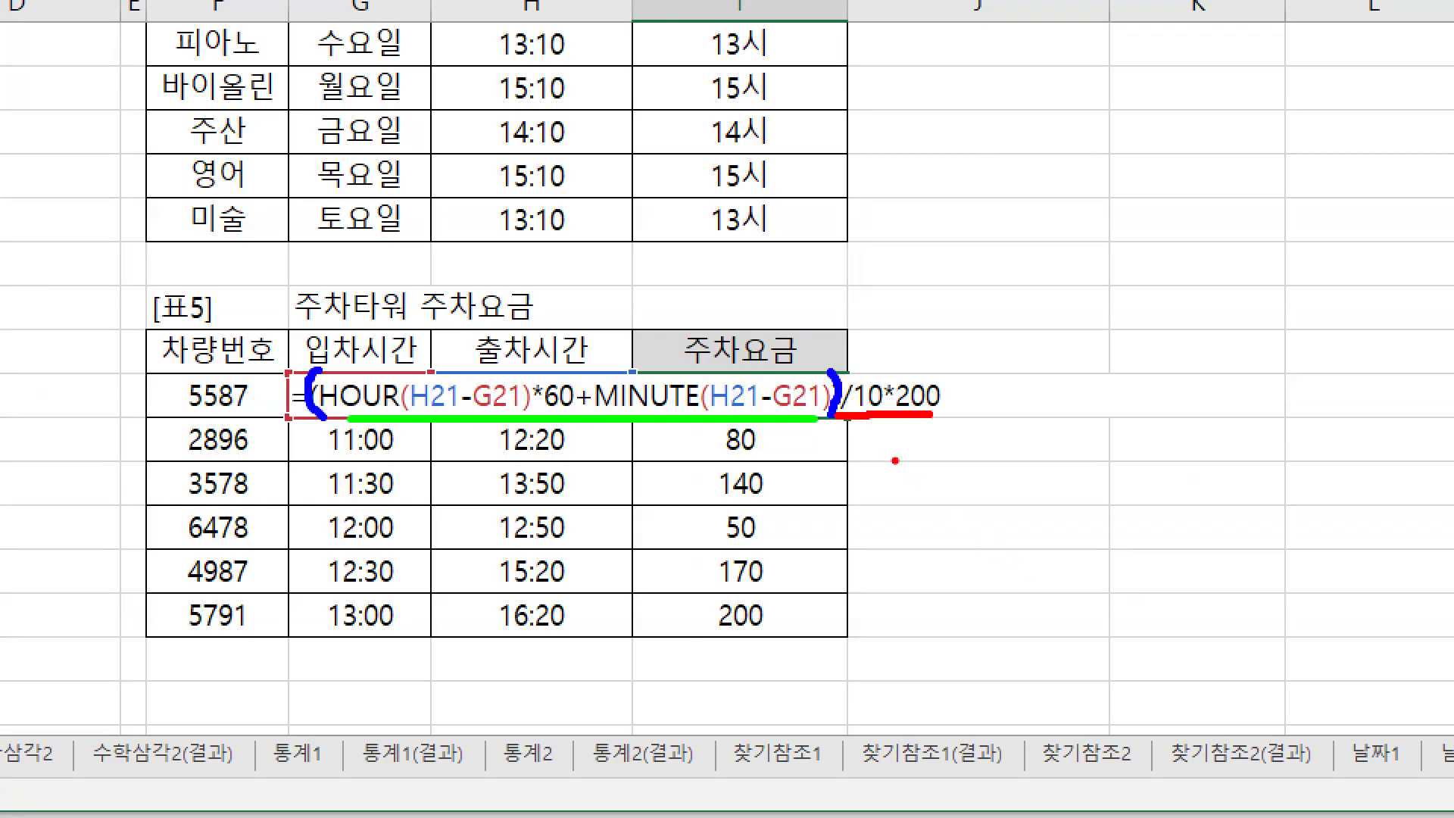
key(e)
mouse_move(322, 367)
mouse_down()
mouse_move(311, 407)
mouse_move(323, 424)
mouse_up()
drag(827, 373, 828, 427)
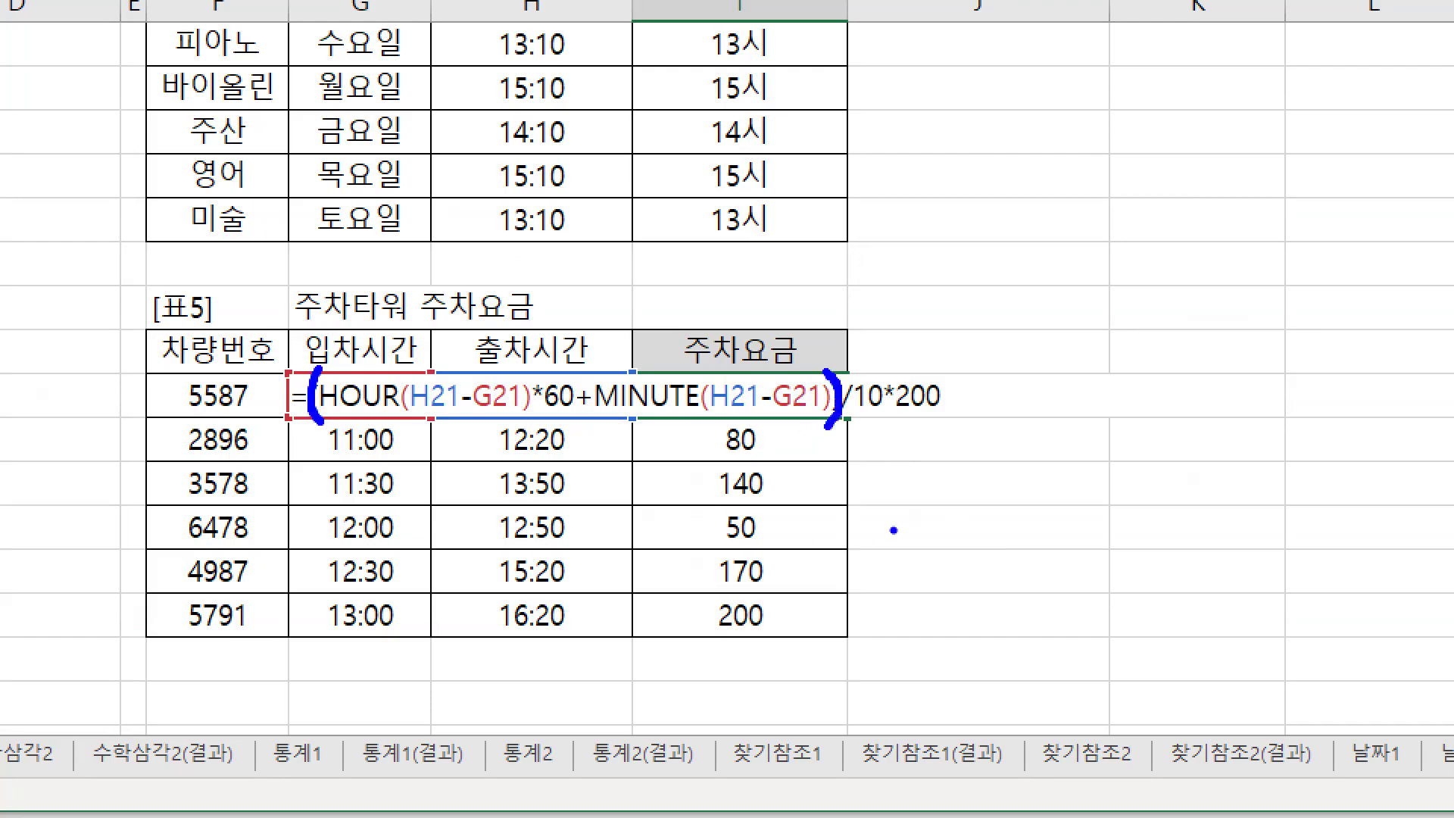
key(r)
mouse_move(843, 433)
mouse_down()
mouse_move(876, 431)
mouse_move(856, 453)
mouse_move(926, 451)
mouse_up()
drag(926, 421, 946, 443)
drag(849, 398, 930, 399)
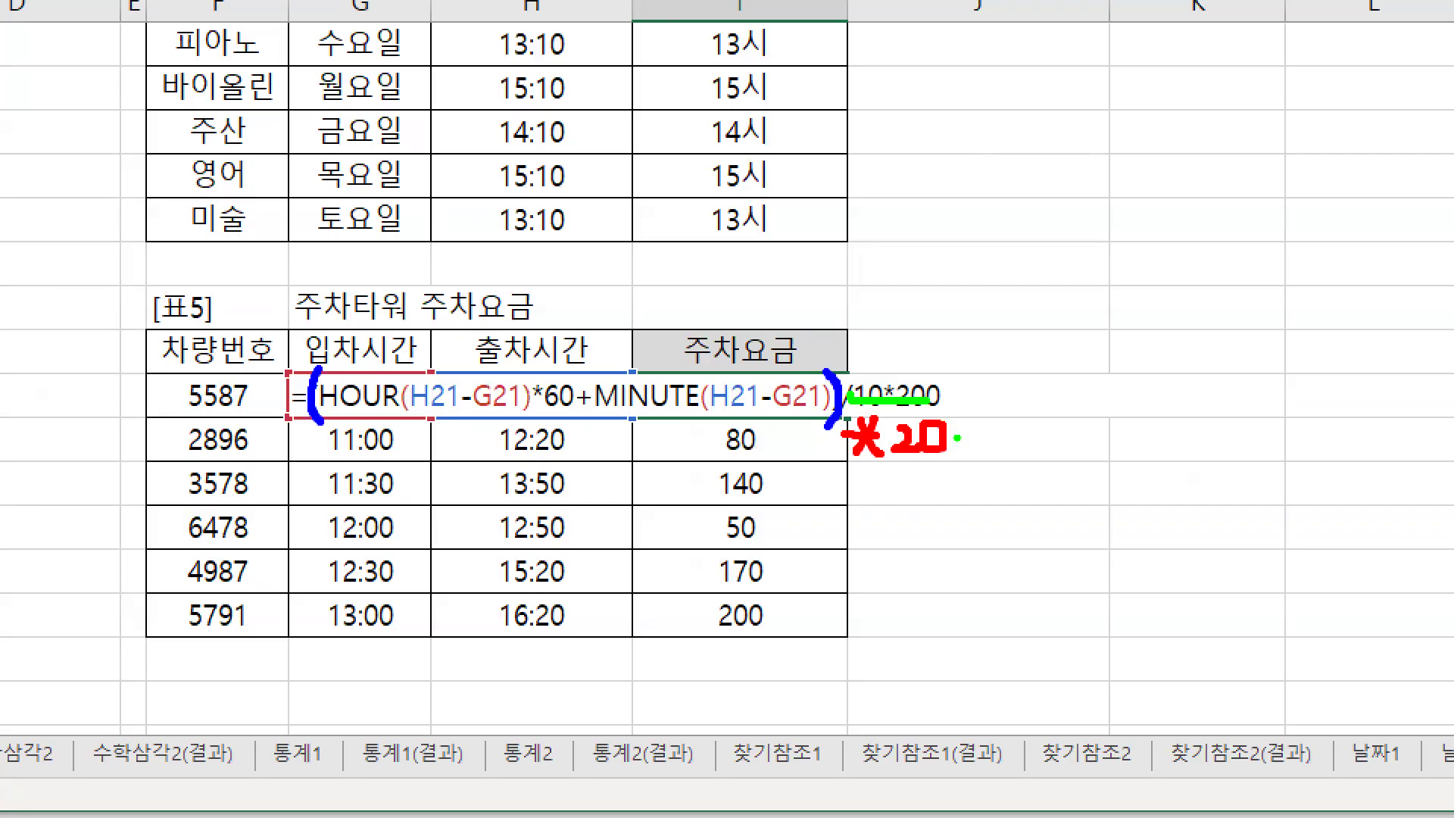
key(Escape)
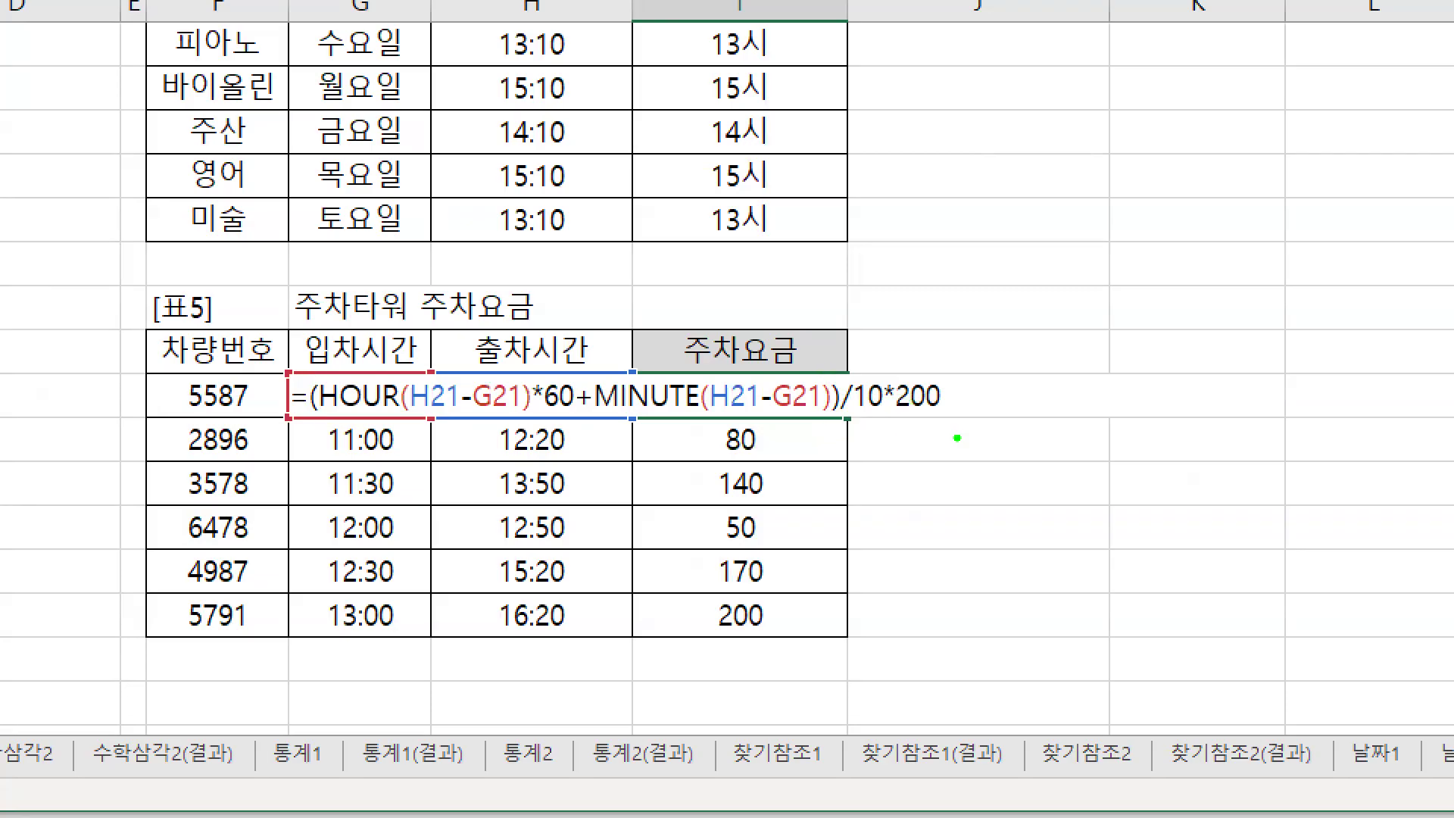
Step: Commit the I21 formula and fill it down through I26, then apply the 일반 number format to the range
key(Return)
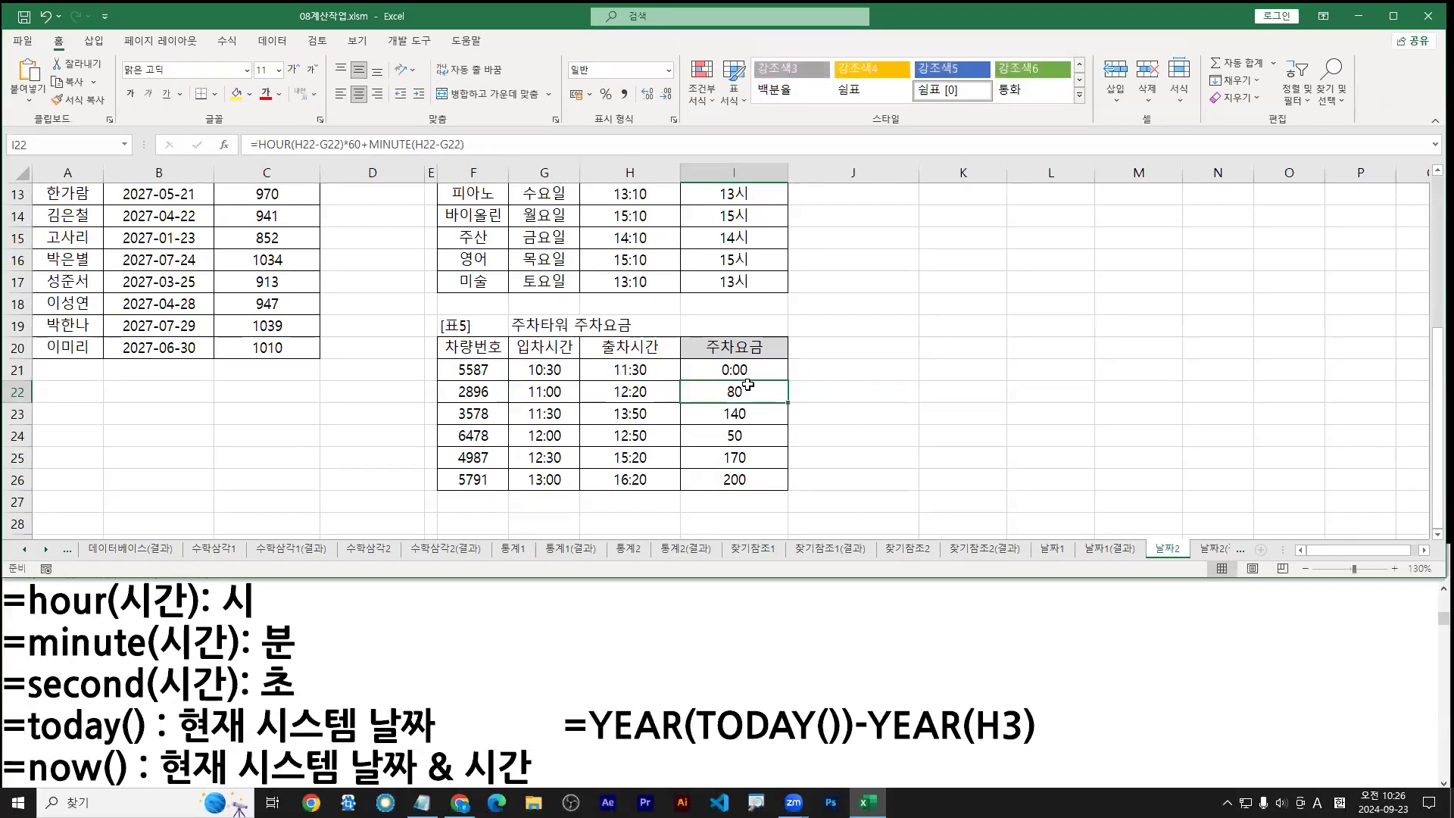
click(749, 371)
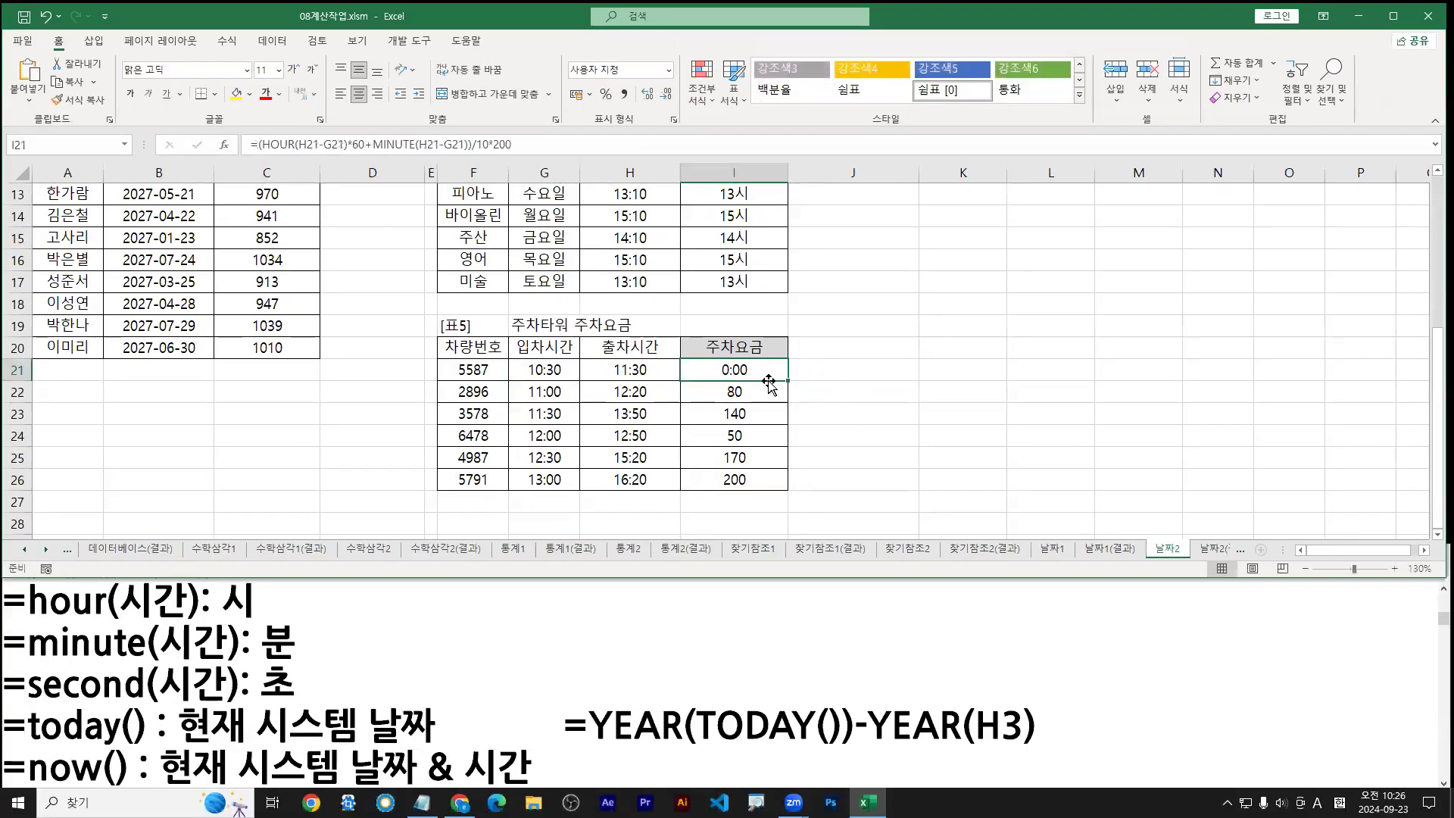
double_click(787, 381)
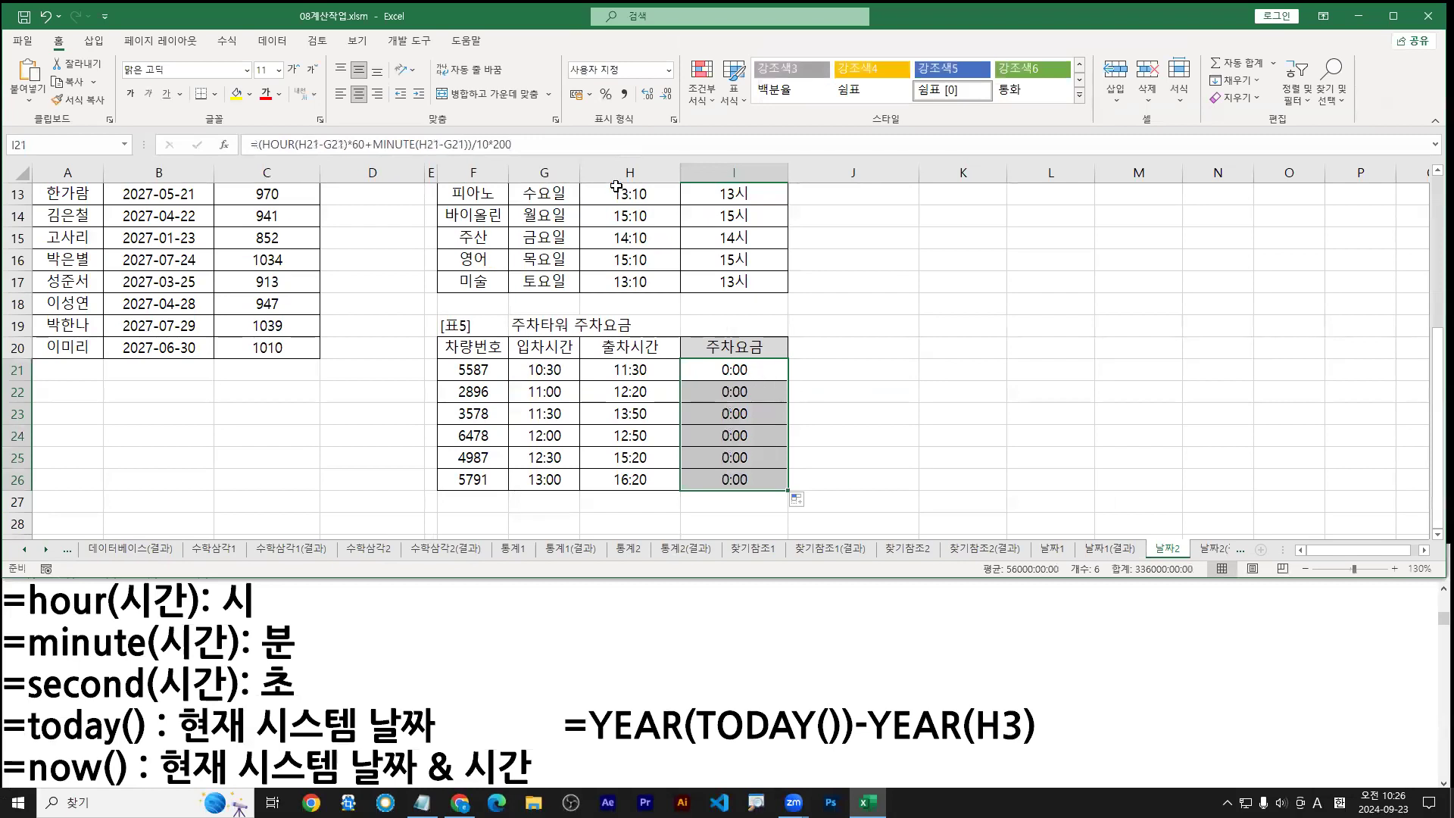
click(669, 71)
click(644, 98)
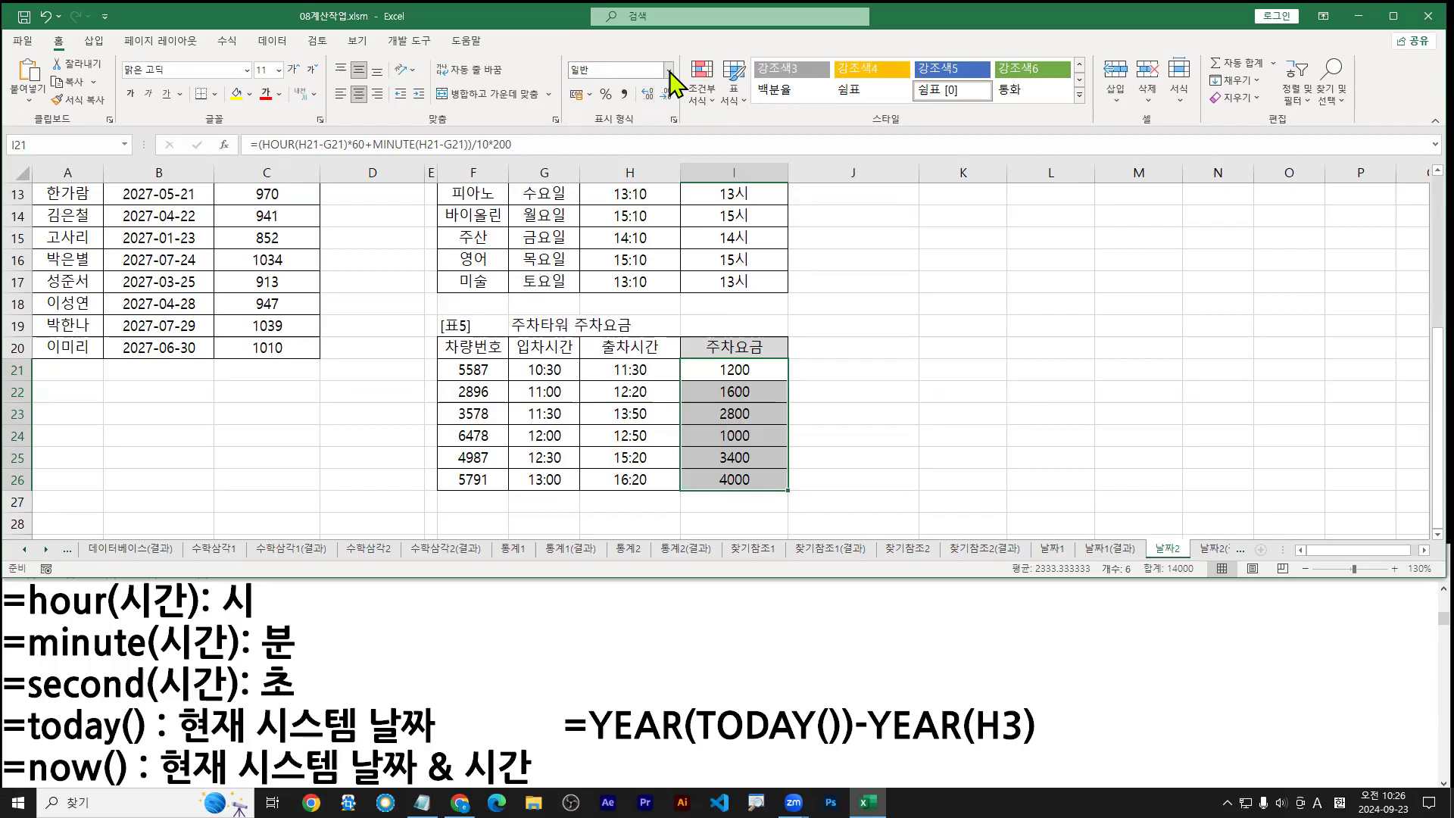
Step: Copy the I21 formula into the Notepad notes on a new line above =hour(시간)
double_click(745, 380)
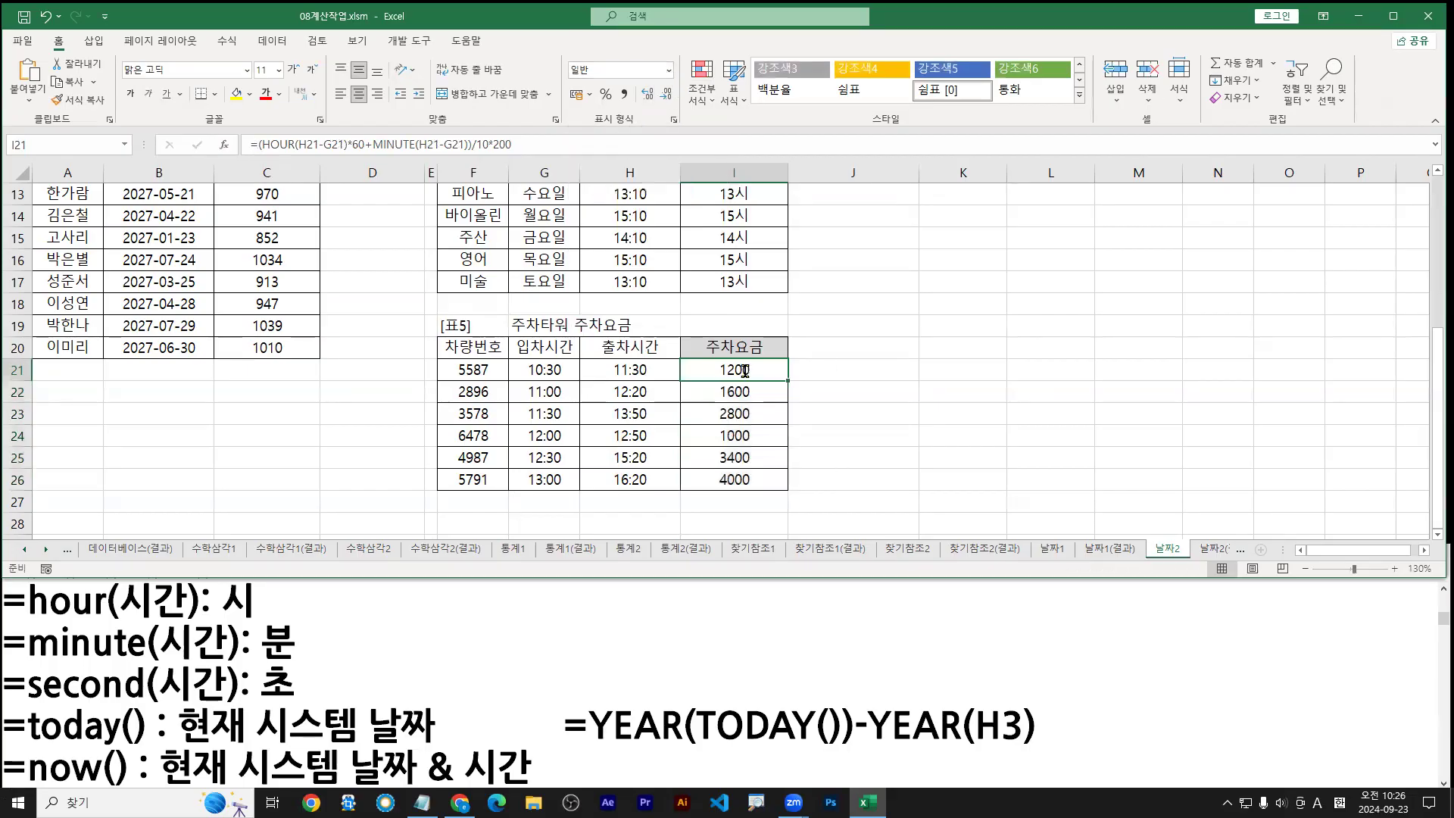
click(364, 602)
text(=(HOUR(H21-G21)*60+MINUTE(H21-G21))/10*200)
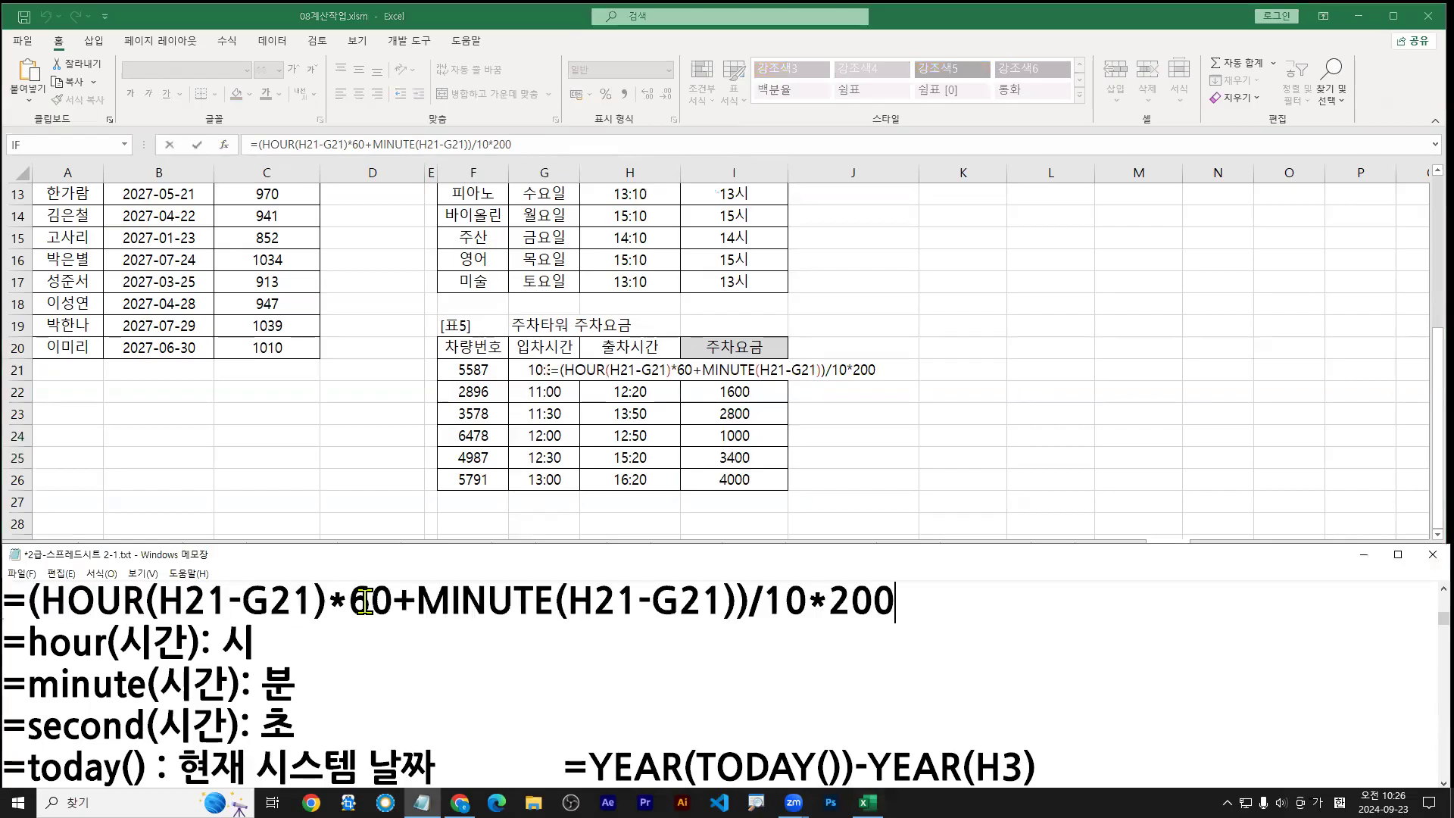
Step: Duplicate the parking fee formula on the following notes line and replace the copy's /10*200 with *20
key(ctrl+2)
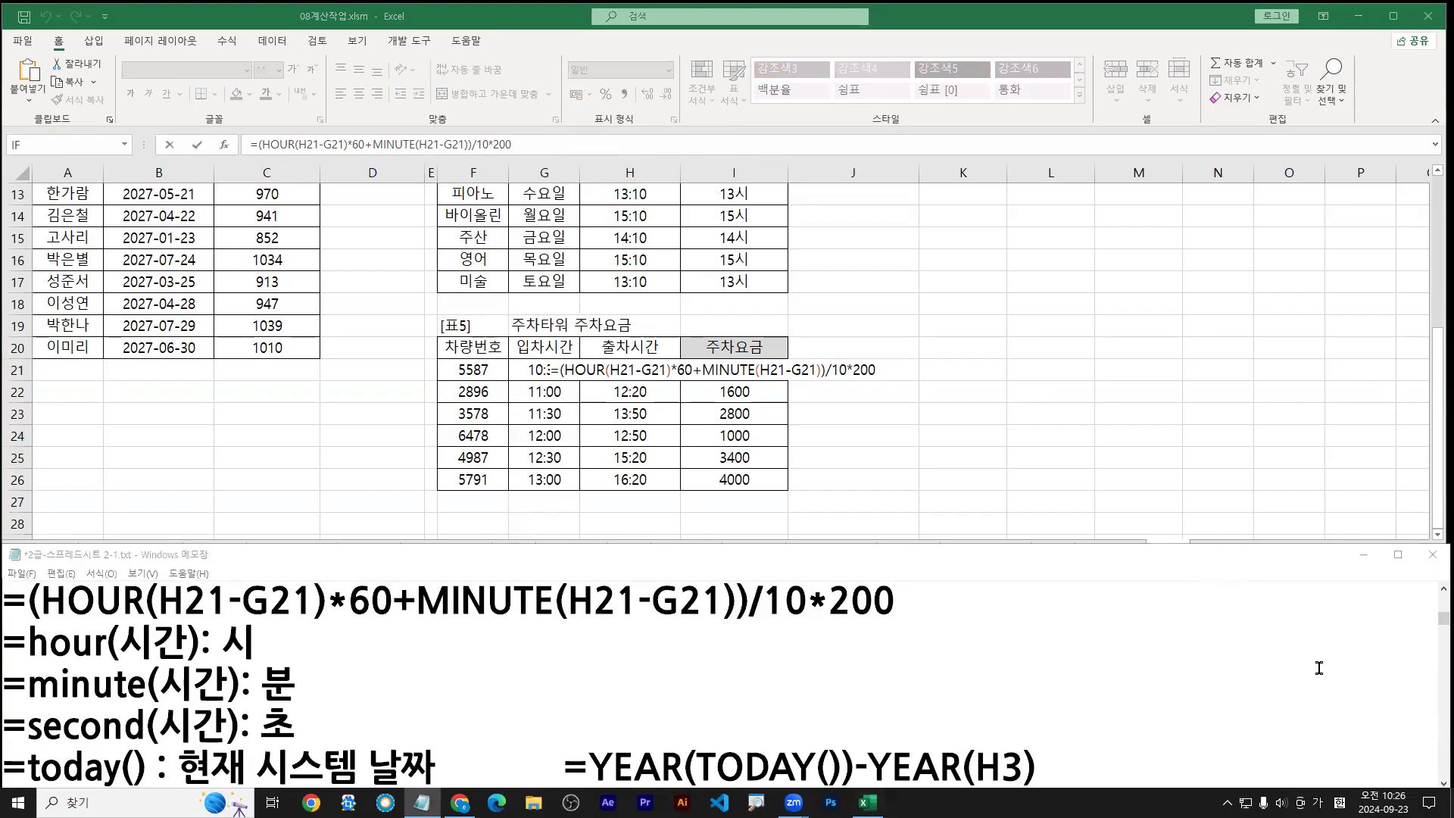
click(920, 598)
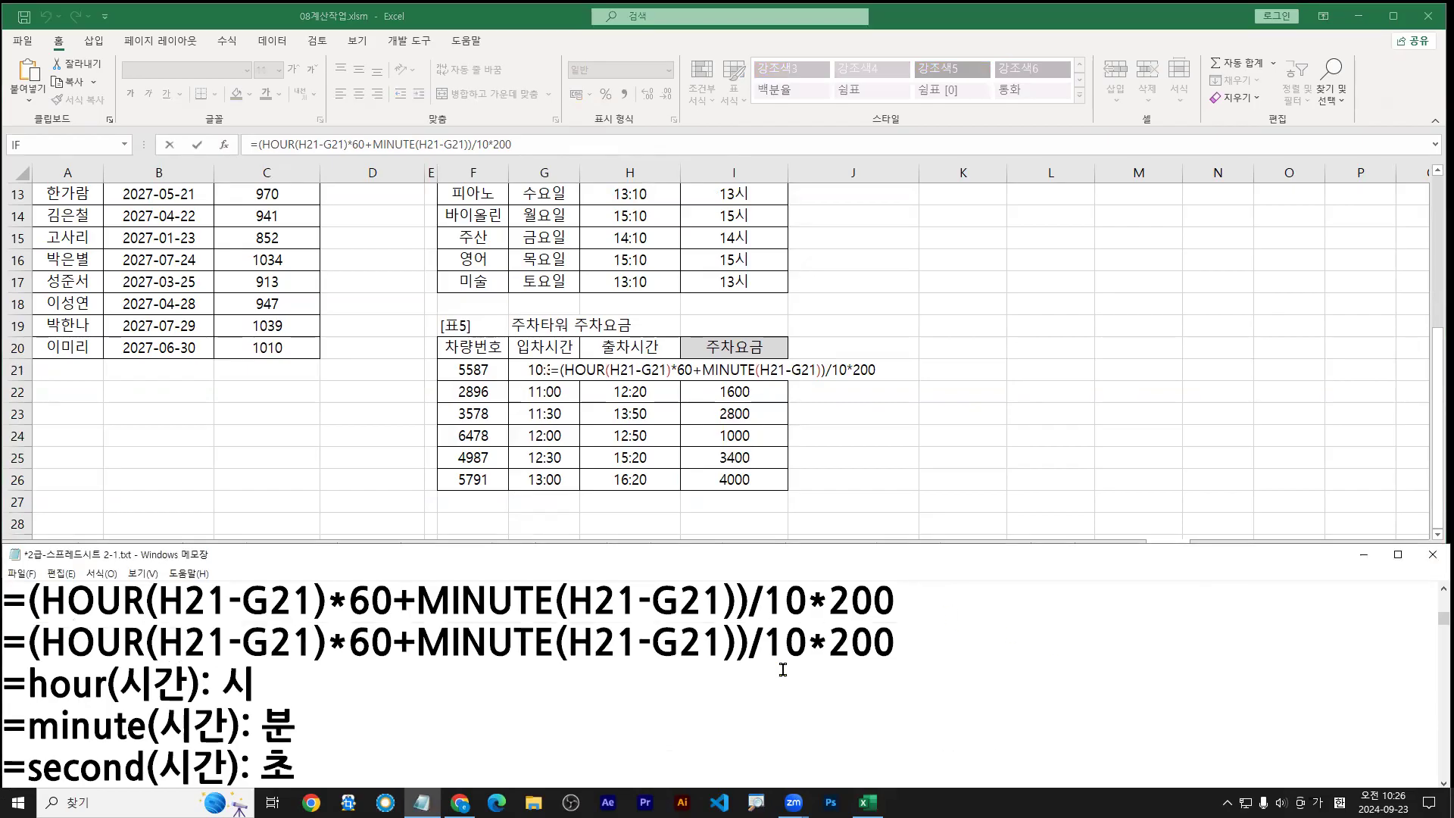
drag(748, 643, 829, 648)
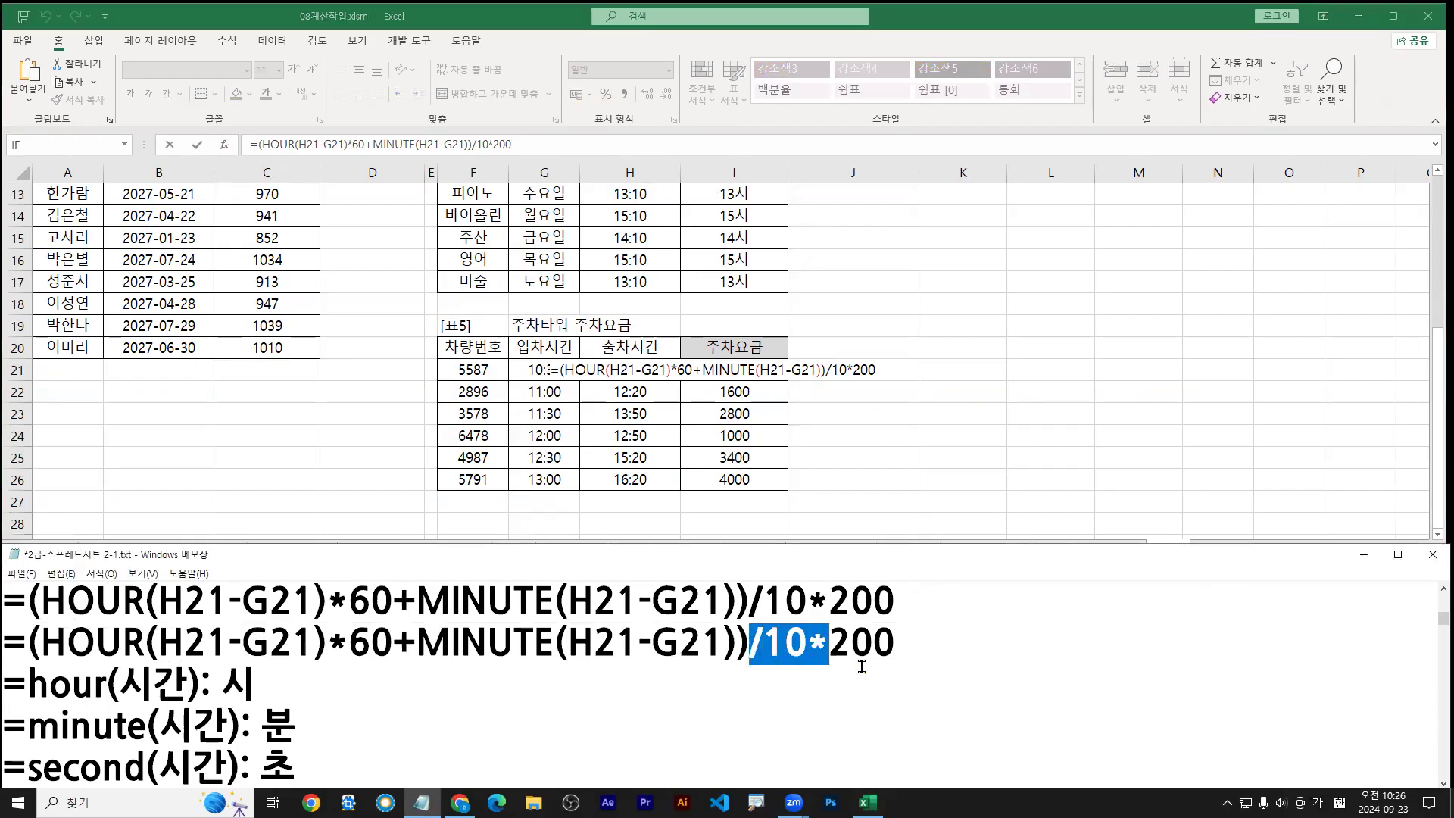
key(Delete)
key(Right)
key(Right)
key(Delete)
key(Left)
key(Left)
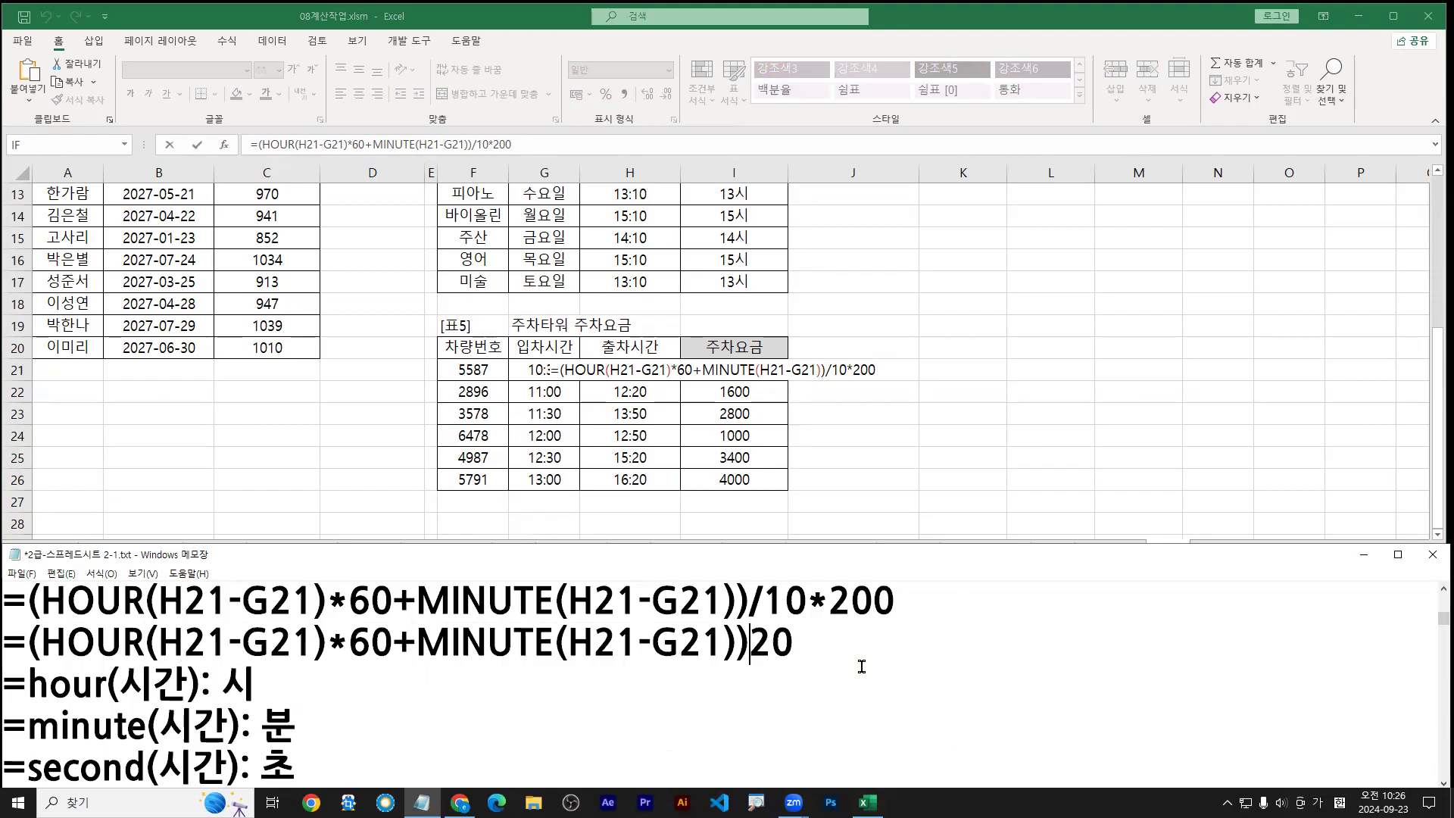
text(*)
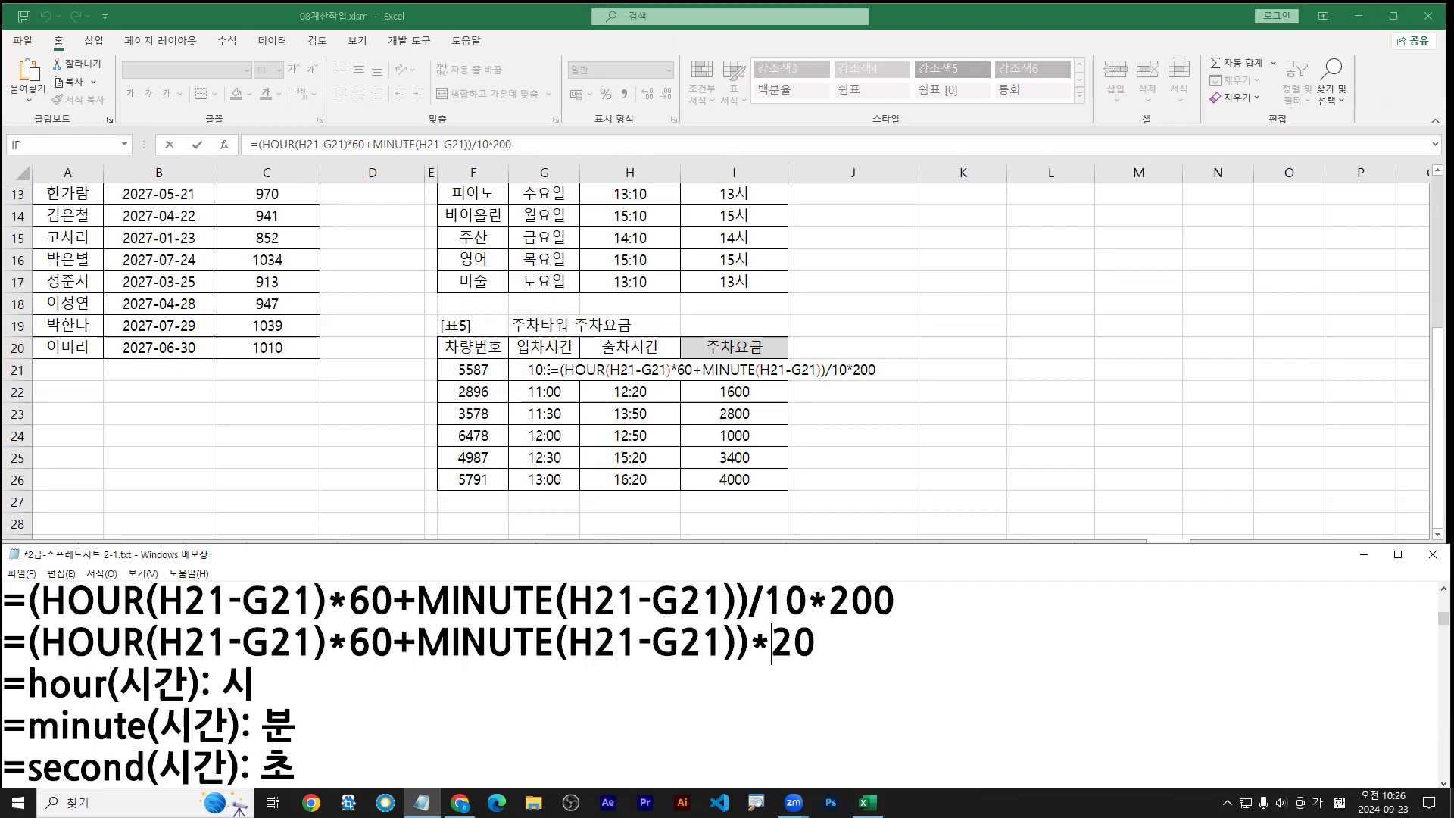
Step: Maximize the notes window and look through the function notes for the lower, upper and proper section
double_click(1016, 560)
scroll(802, 512, up, 3)
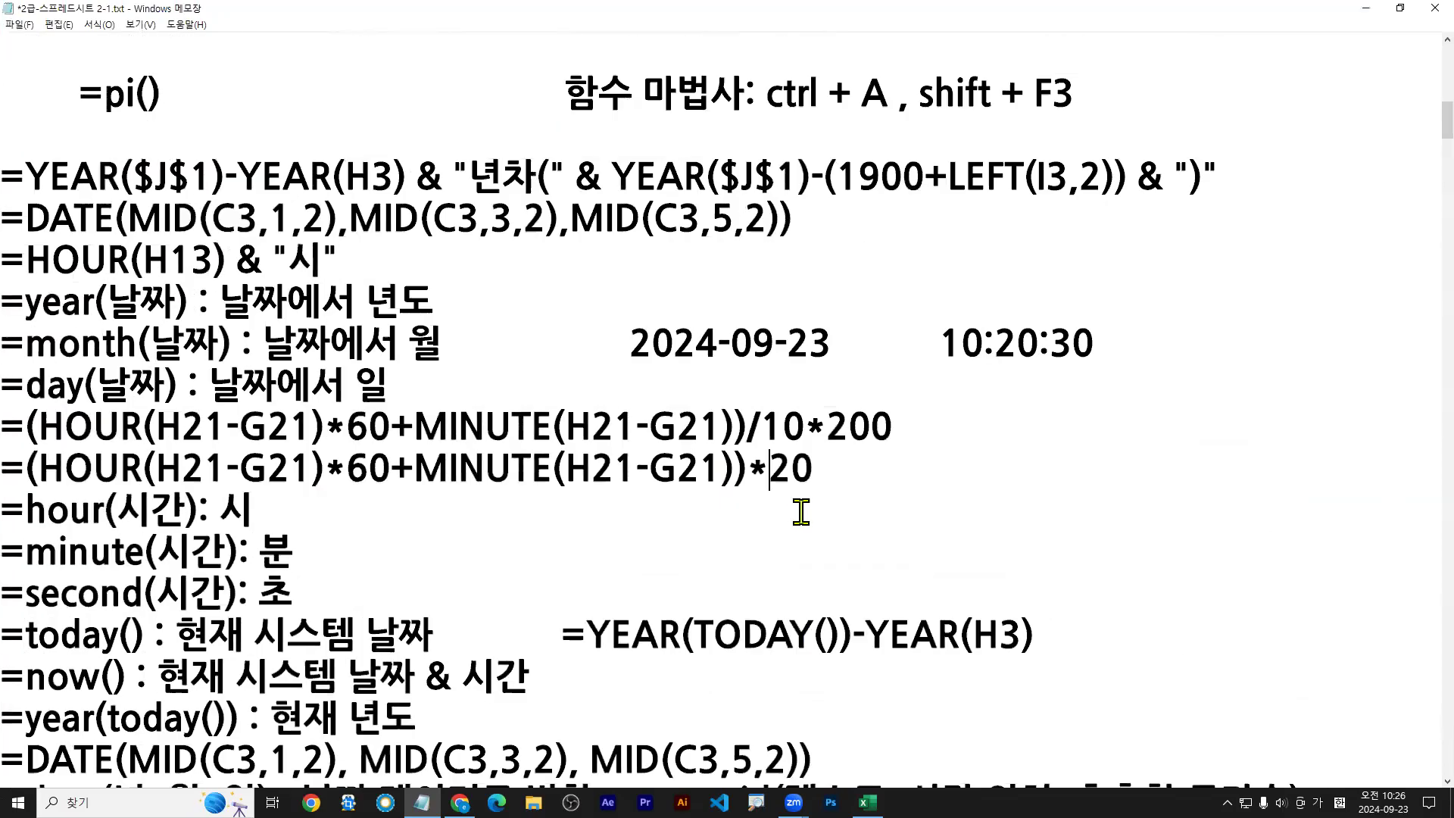
scroll(801, 512, up, 3)
scroll(797, 519, up, 6)
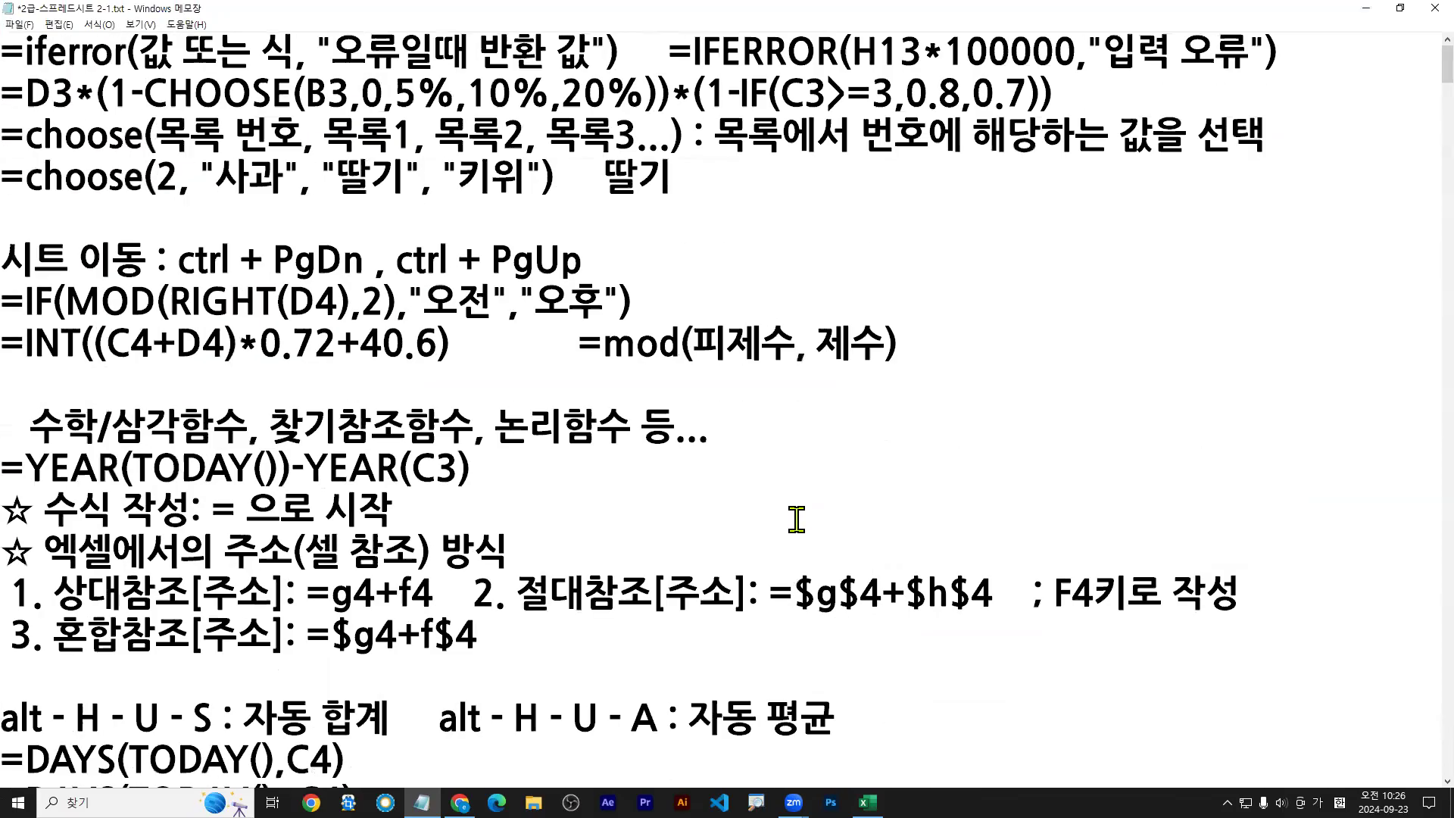
scroll(758, 488, down, 13)
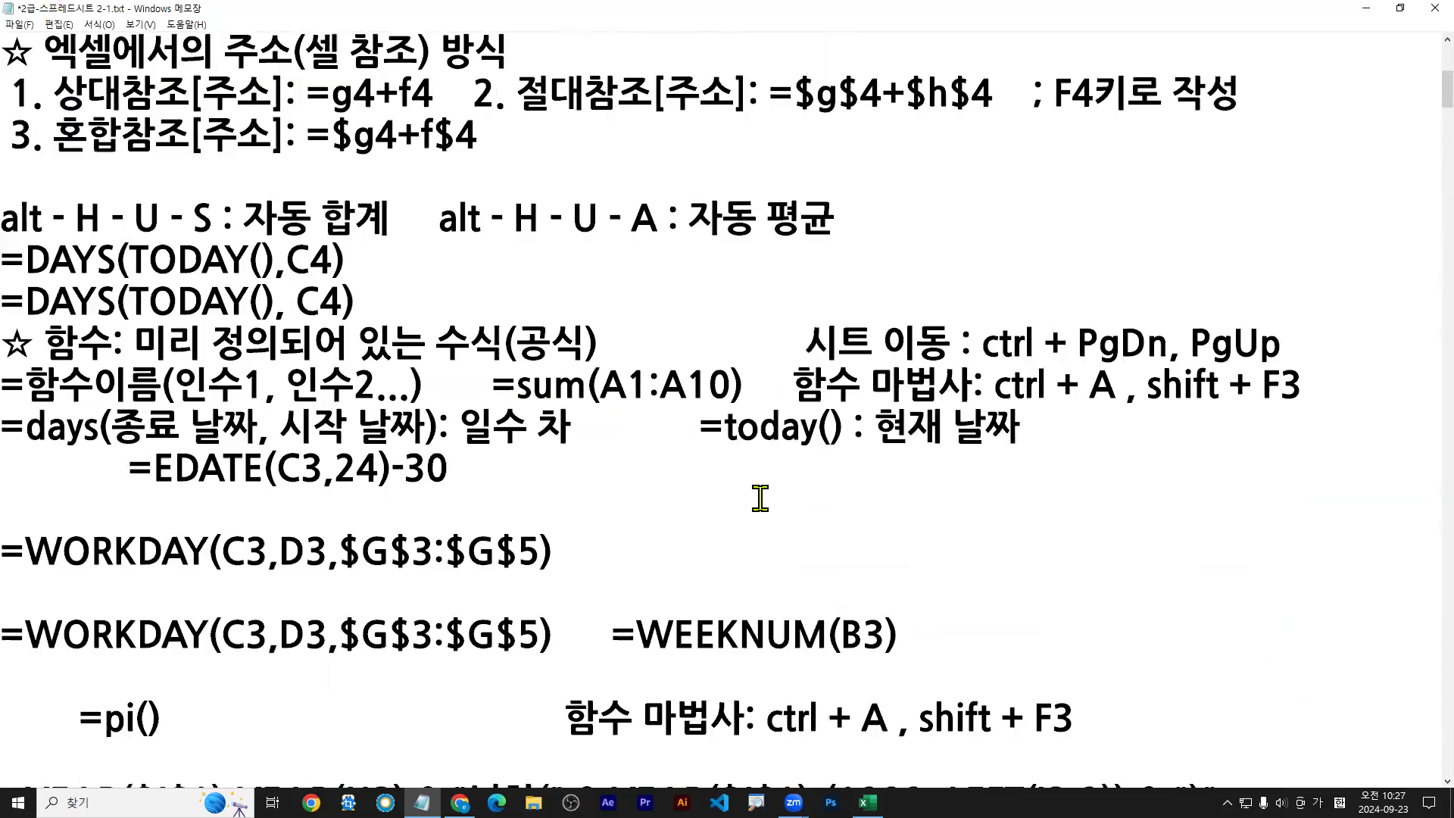
scroll(760, 503, down, 9)
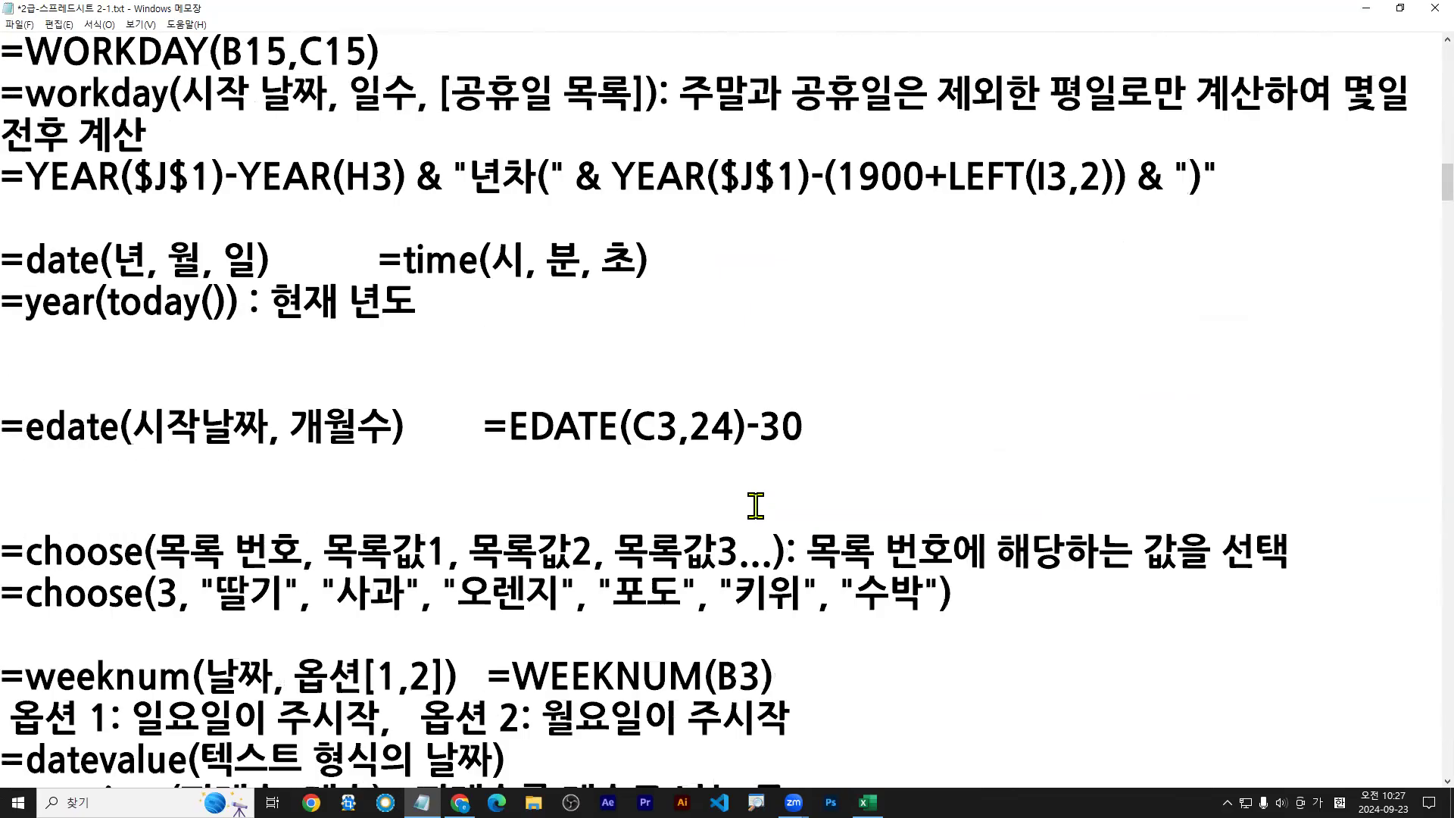
scroll(755, 506, down, 14)
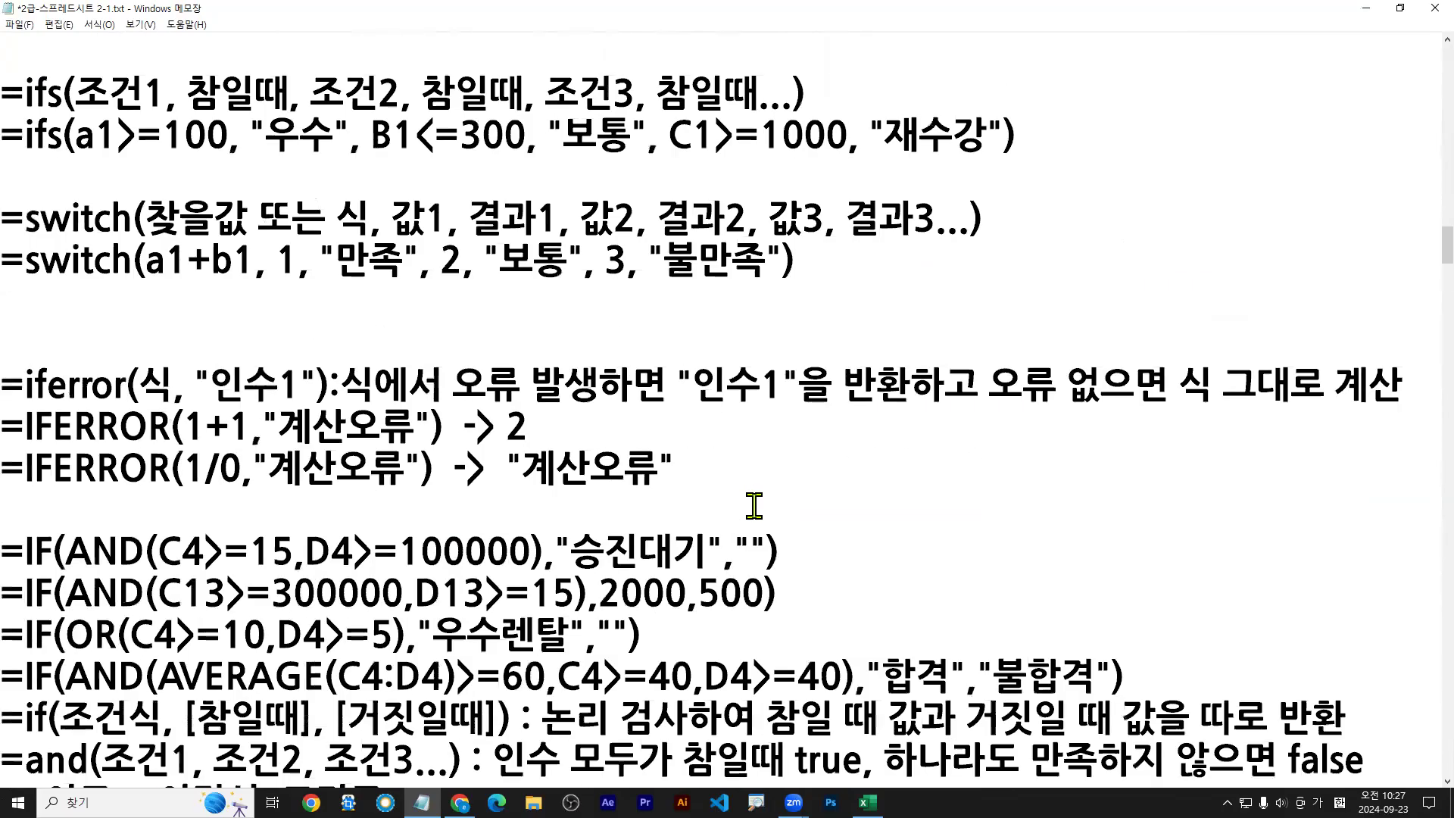
scroll(752, 510, up, 1)
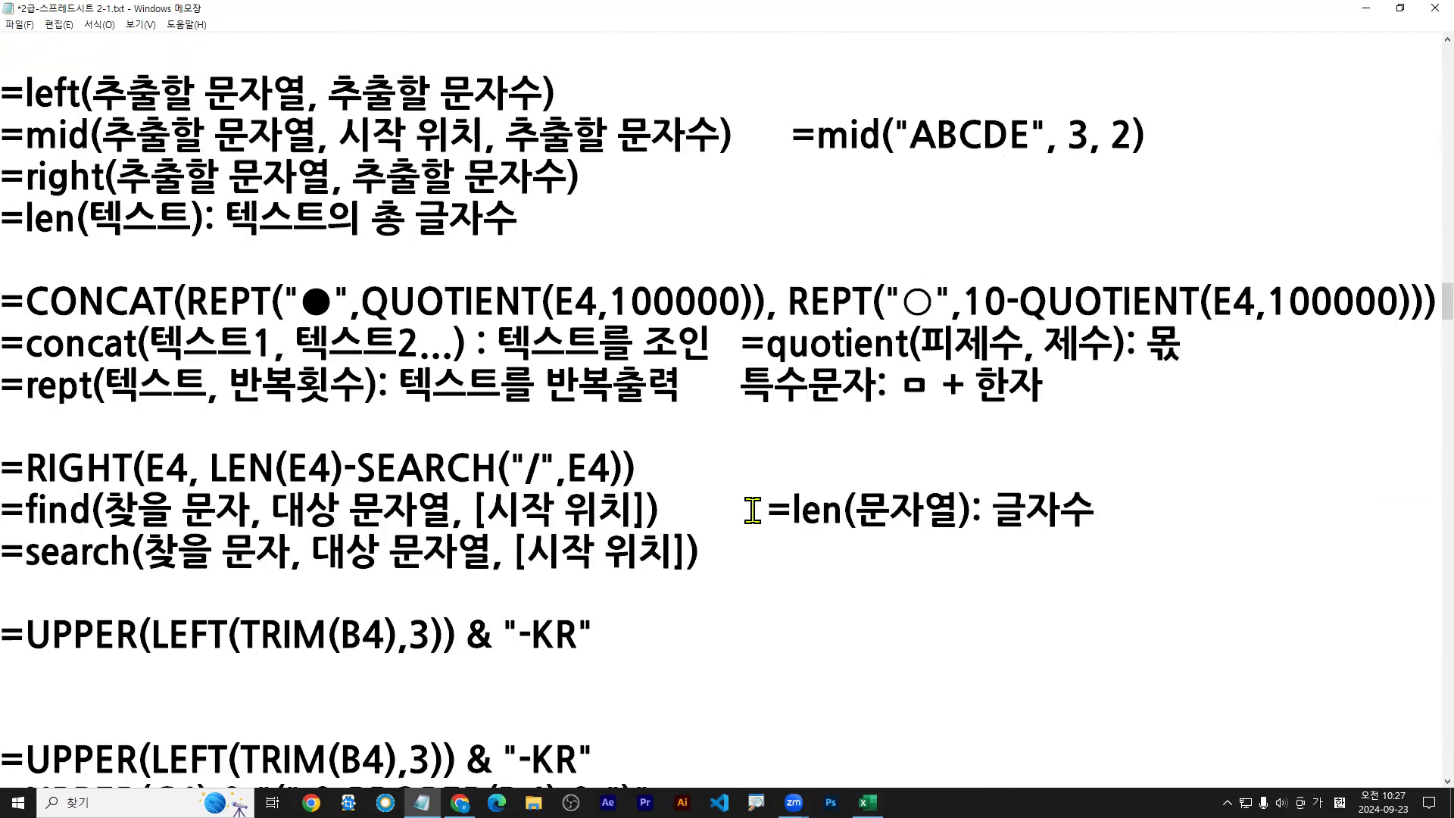
scroll(752, 510, down, 1)
scroll(752, 510, down, 2)
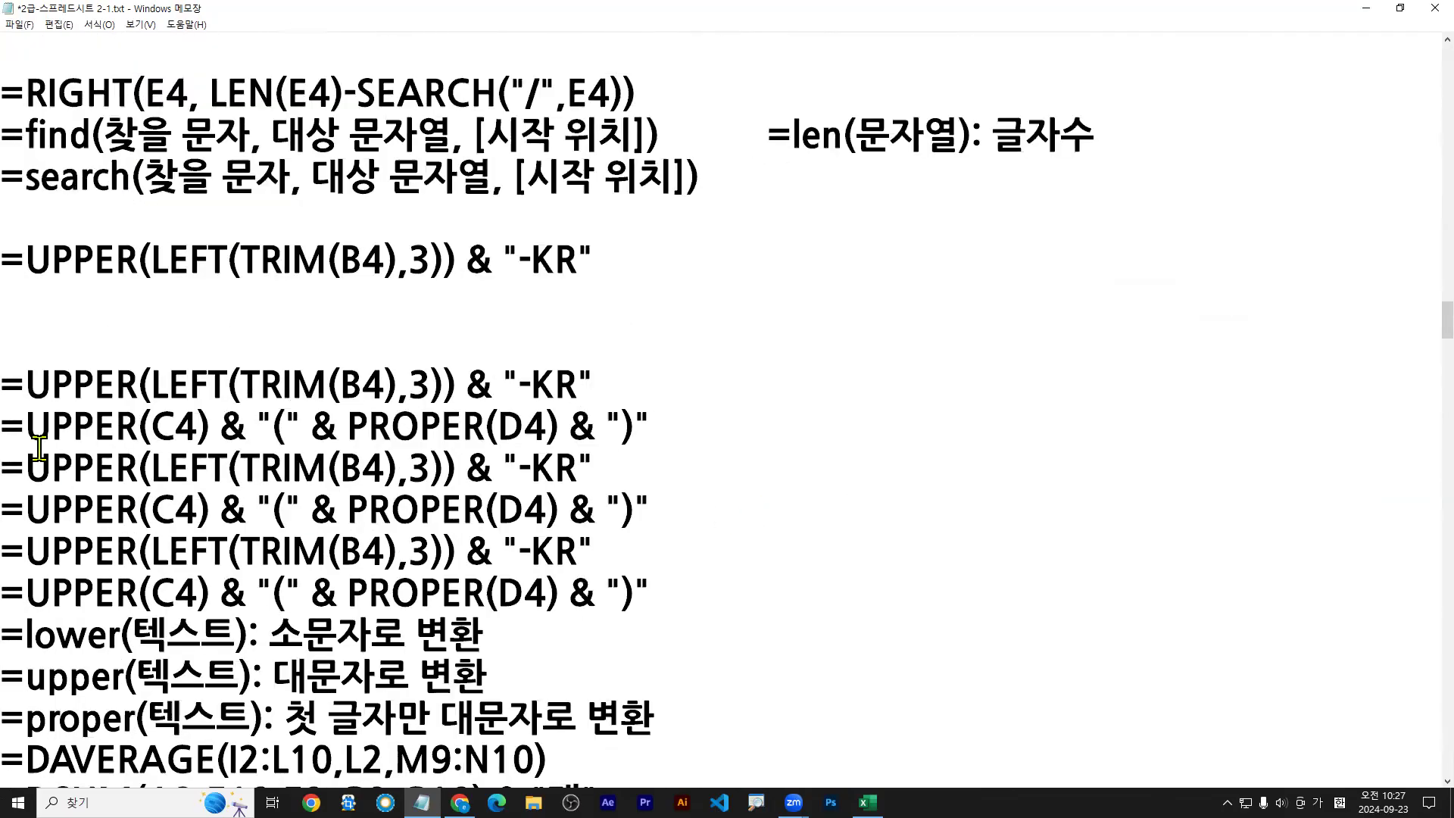
Step: Delete the six repeated UPPER example formulas directly above the =lower(텍스트) line in the notes
drag(4, 384, 756, 597)
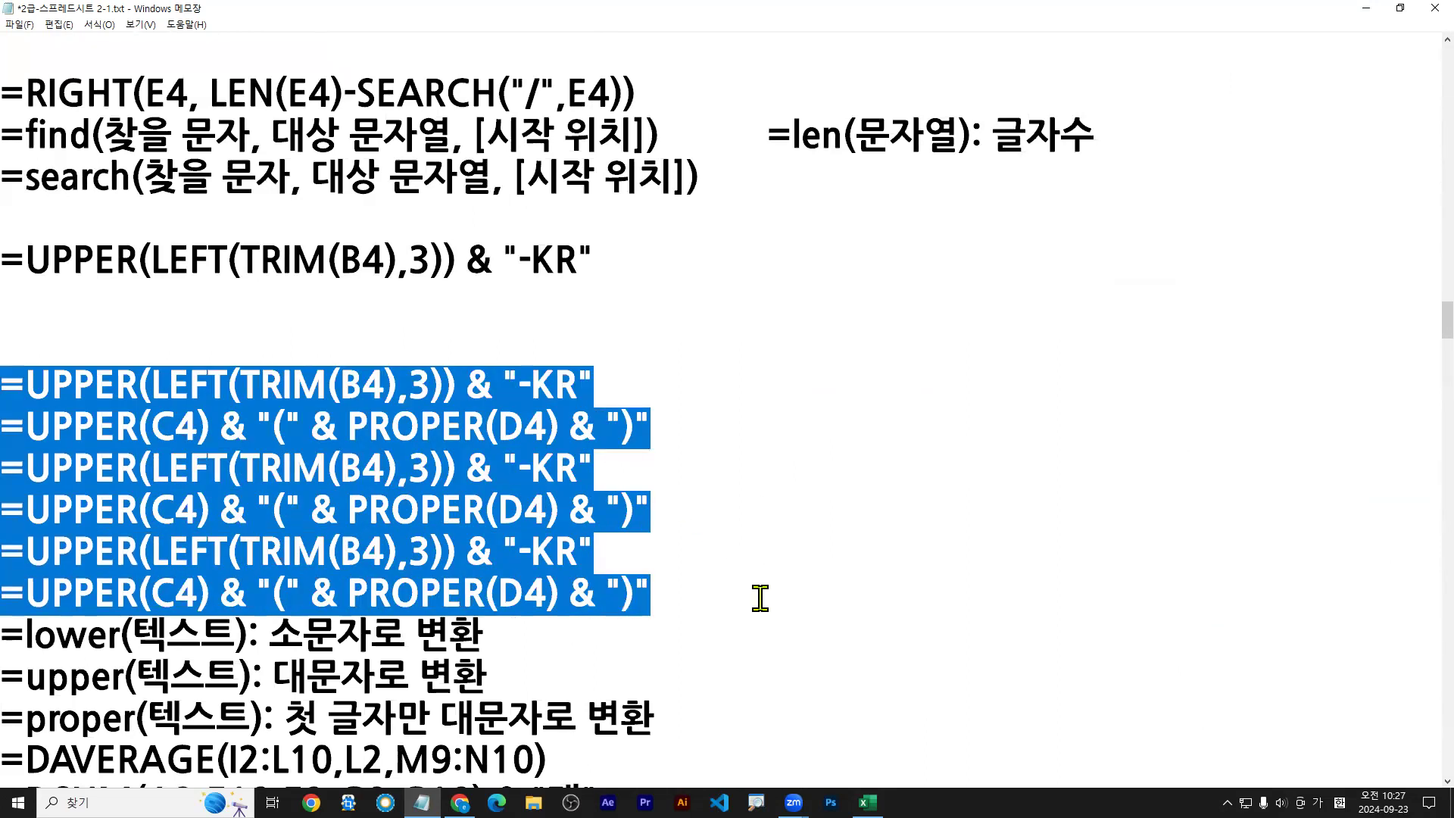
key(Delete)
key(Delete)
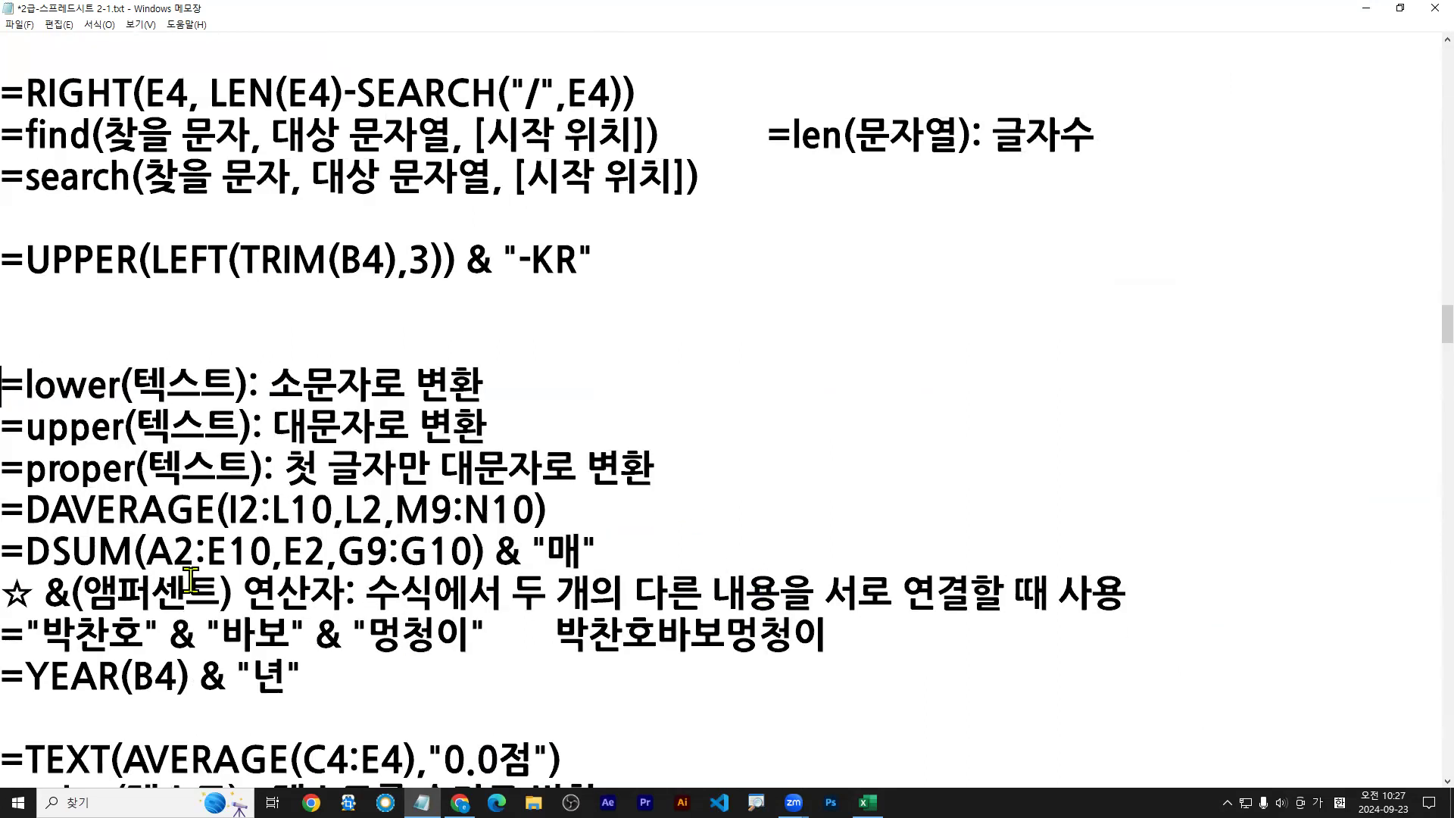
Step: Underline the lower, upper and proper definition lines in the notes in blue, red and green with the annotation pen
drag(4, 406, 508, 406)
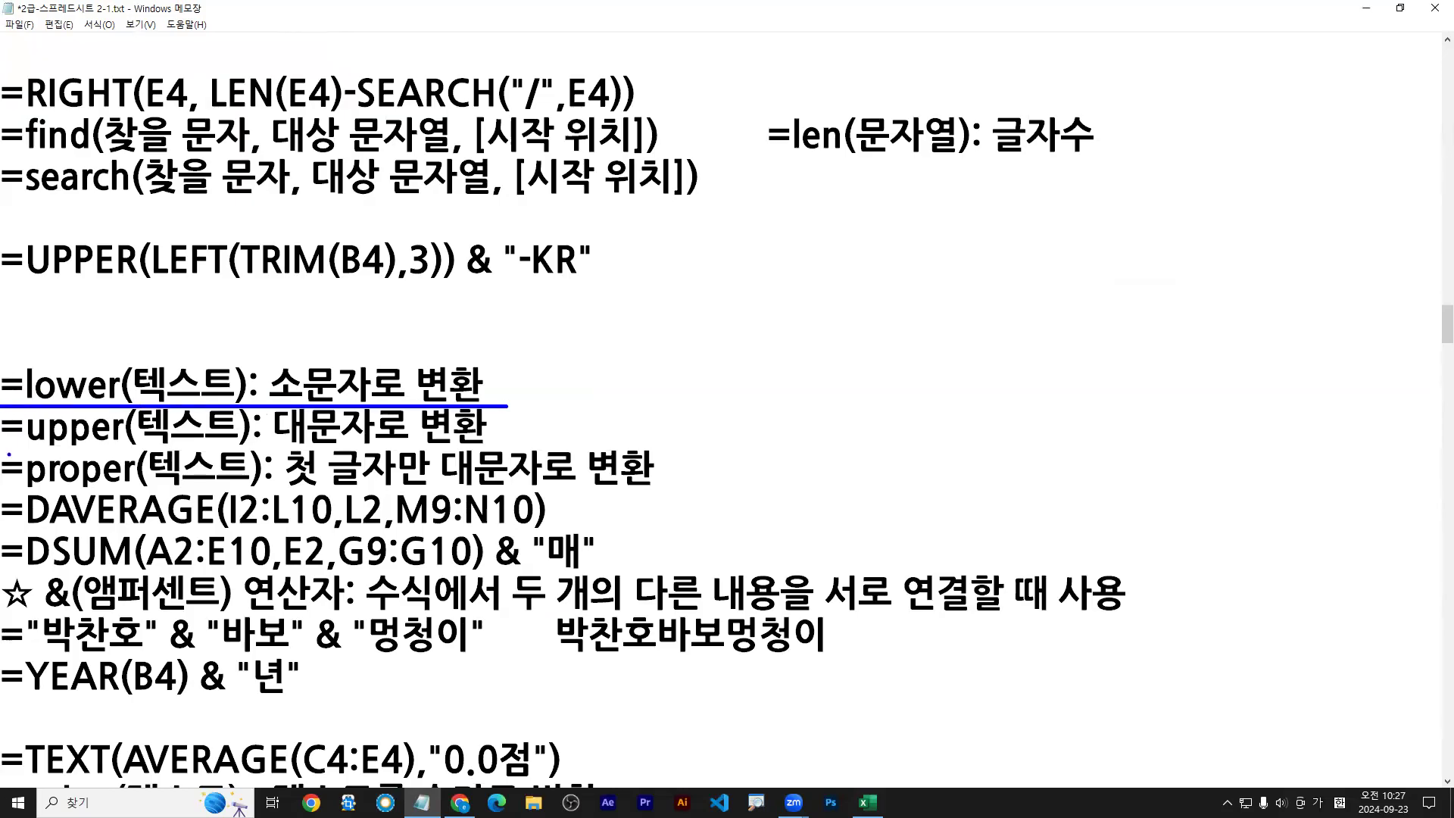
drag(2, 449, 506, 448)
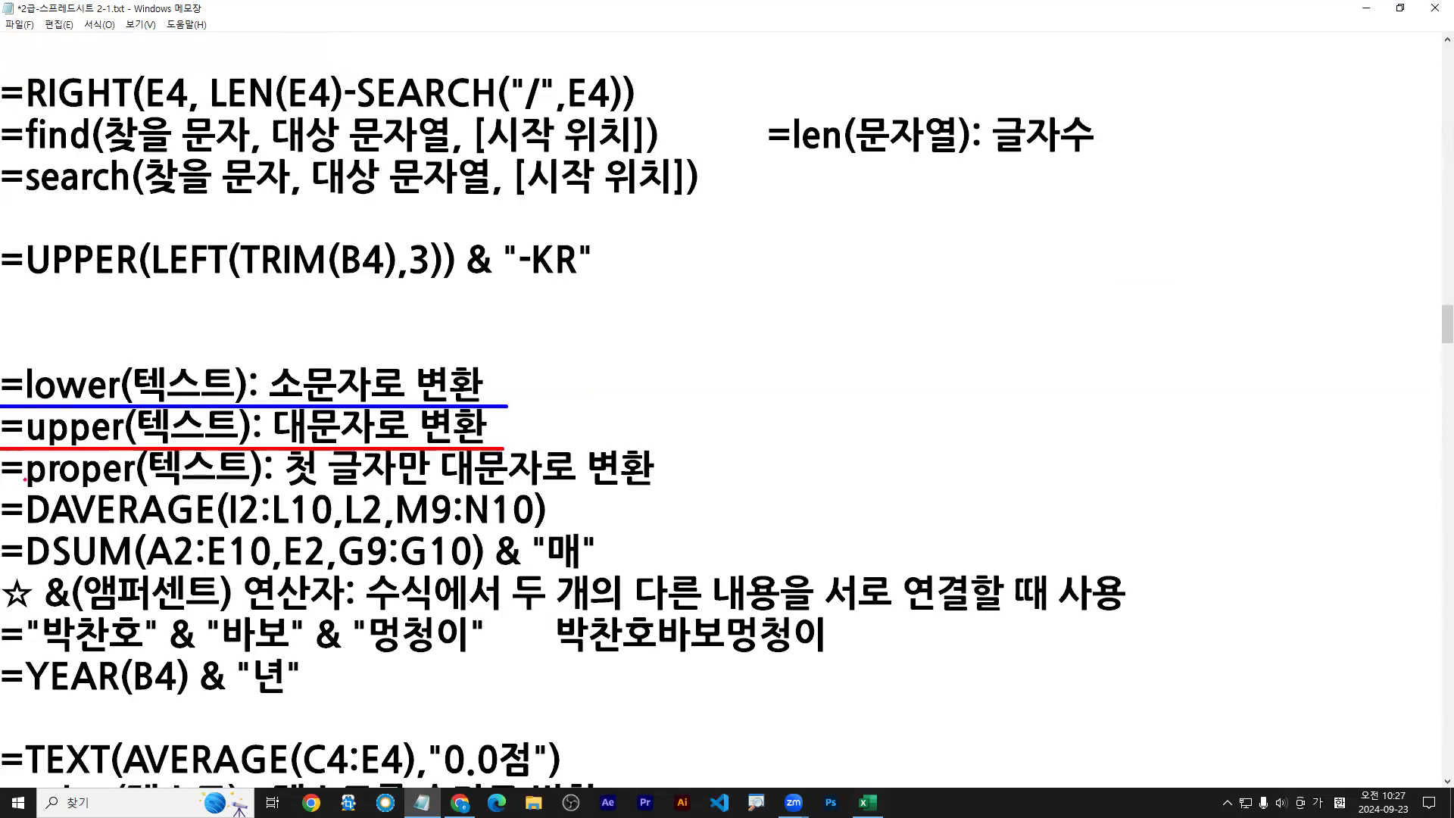
drag(1, 494, 662, 494)
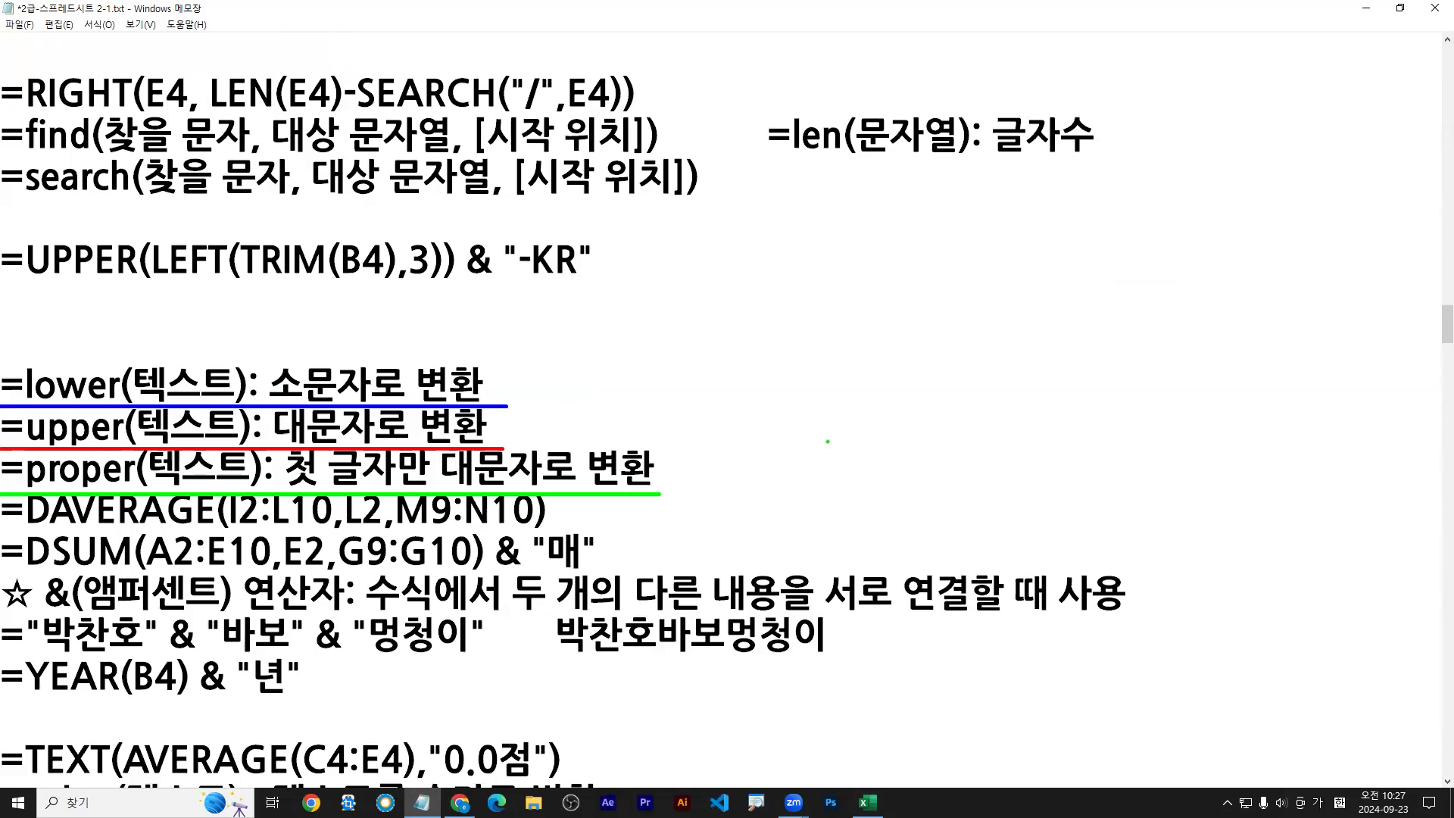
Step: Write the blue annotation =proper("apple can beside the =proper(텍스트) line
mouse_move(749, 426)
mouse_down()
mouse_move(748, 478)
mouse_move(731, 487)
mouse_up()
text(=proper()
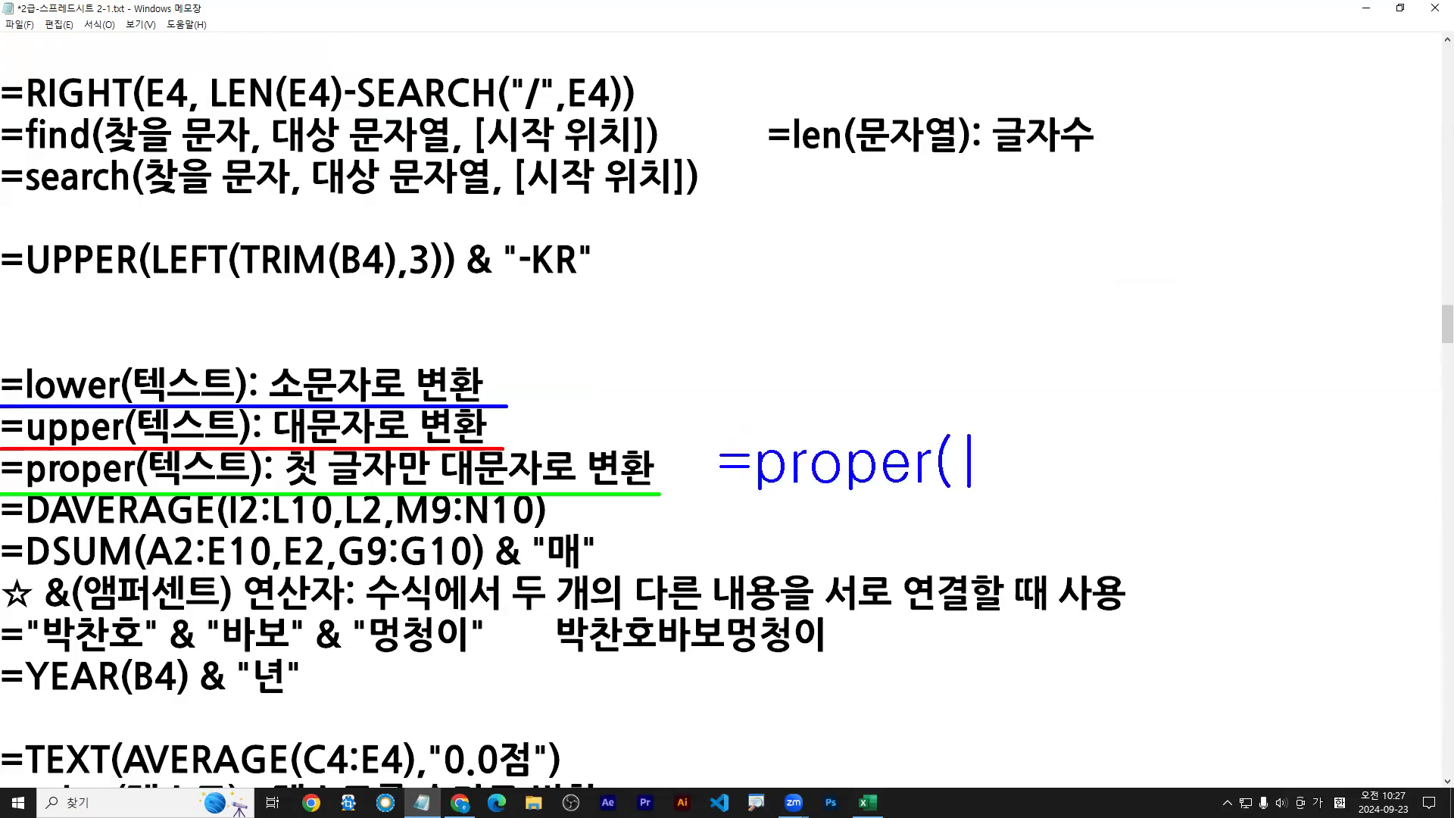
text("apo)
key(BackSpace)
text(p)
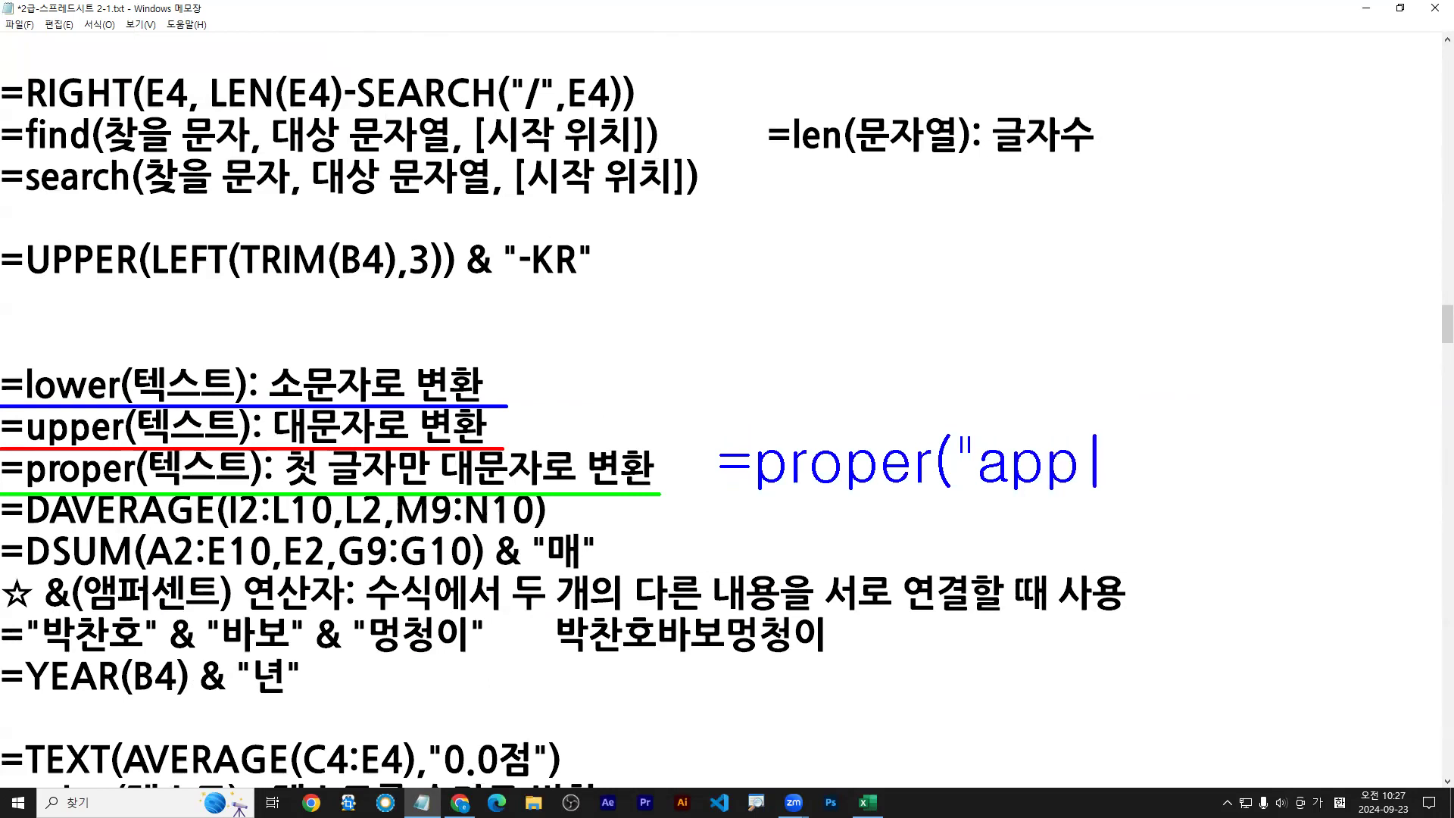
text(le can)
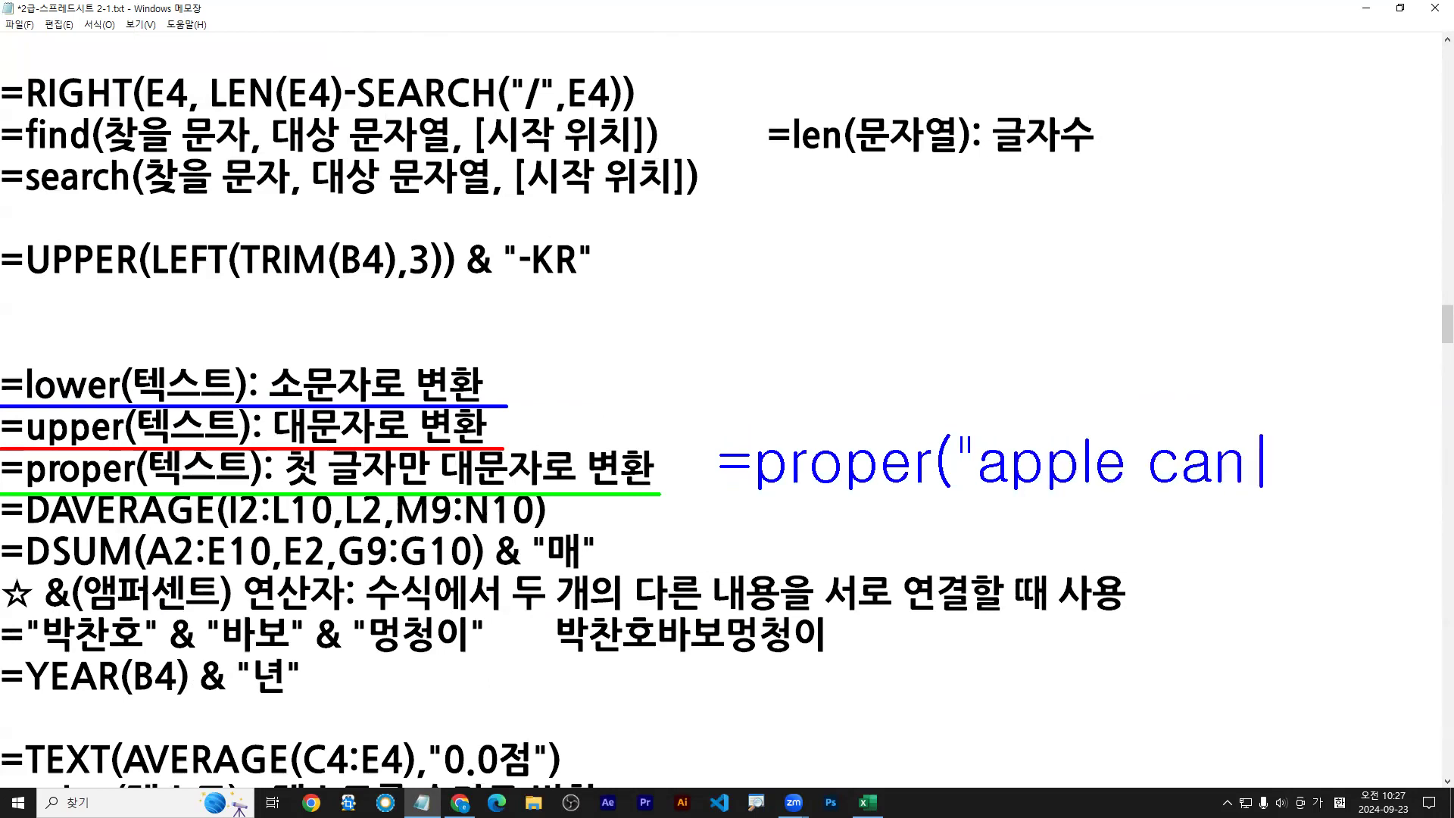
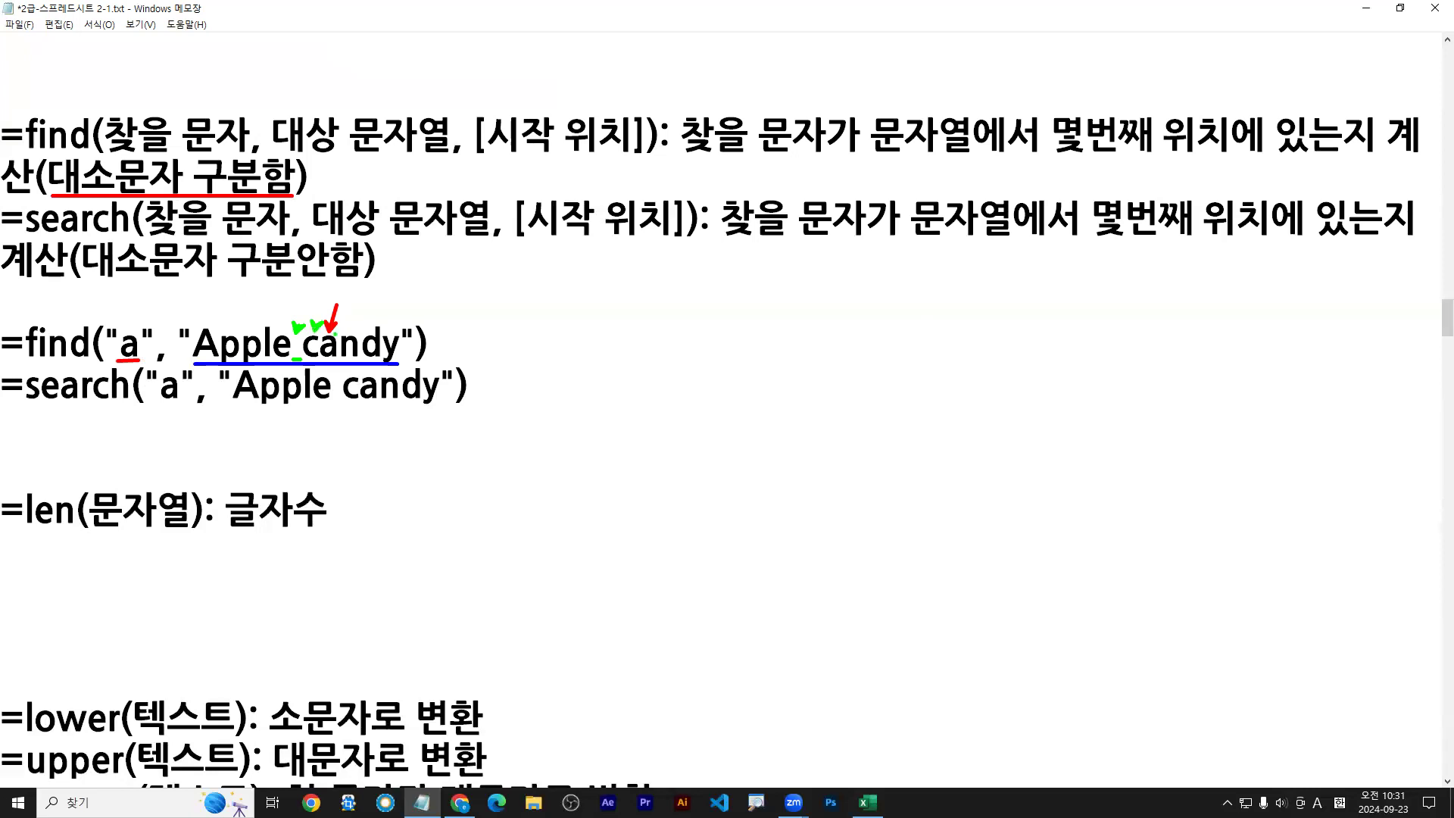
Step: Annotate the find example with an arrow to 8, and mark the search example's arguments with its result of 1
mouse_move(451, 343)
mouse_down()
mouse_move(476, 350)
mouse_move(525, 323)
mouse_move(514, 364)
mouse_move(533, 339)
mouse_up()
drag(231, 406, 444, 408)
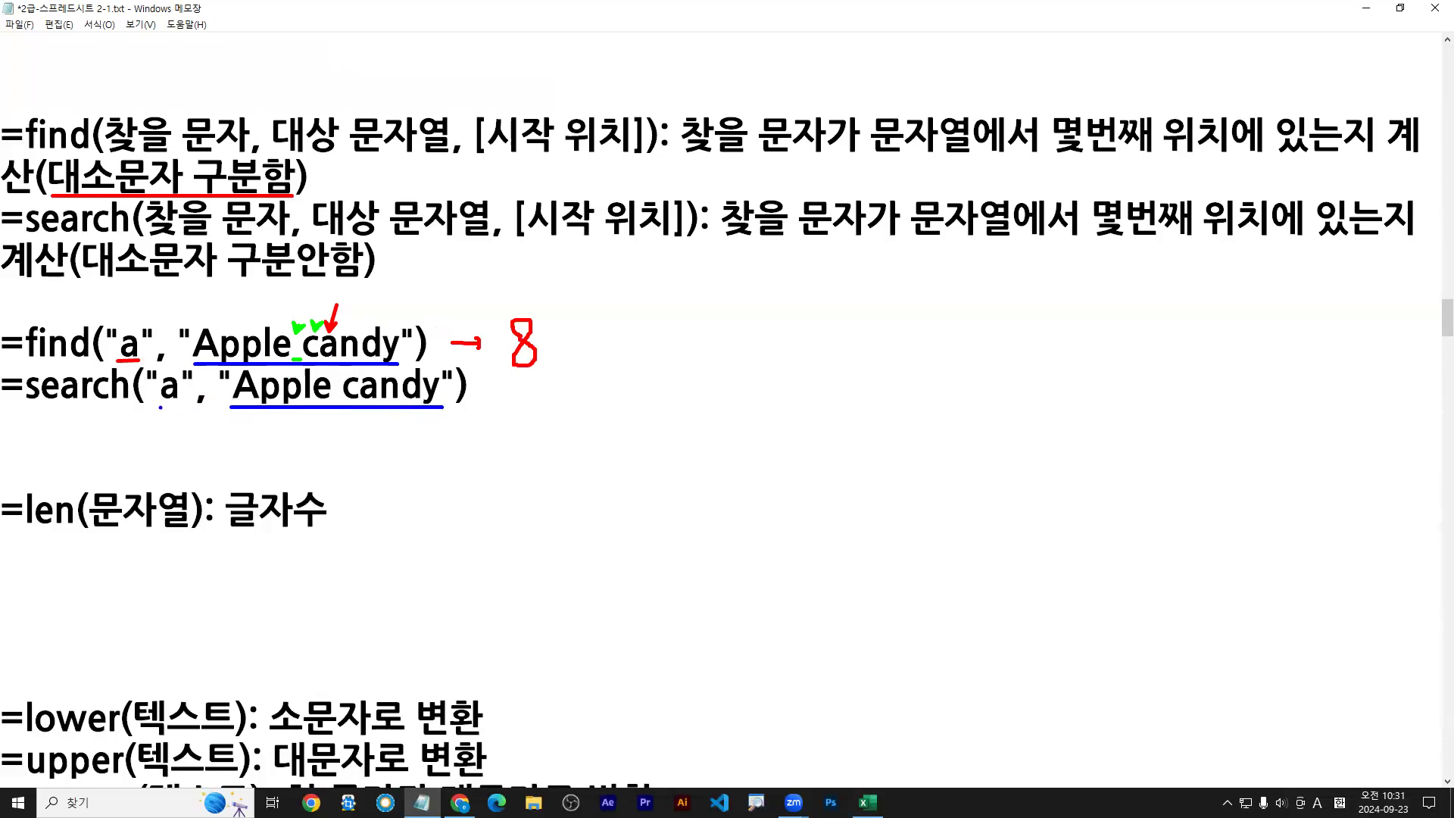
drag(158, 407, 243, 407)
mouse_move(474, 390)
mouse_down()
mouse_move(500, 388)
mouse_move(490, 409)
mouse_move(533, 413)
mouse_up()
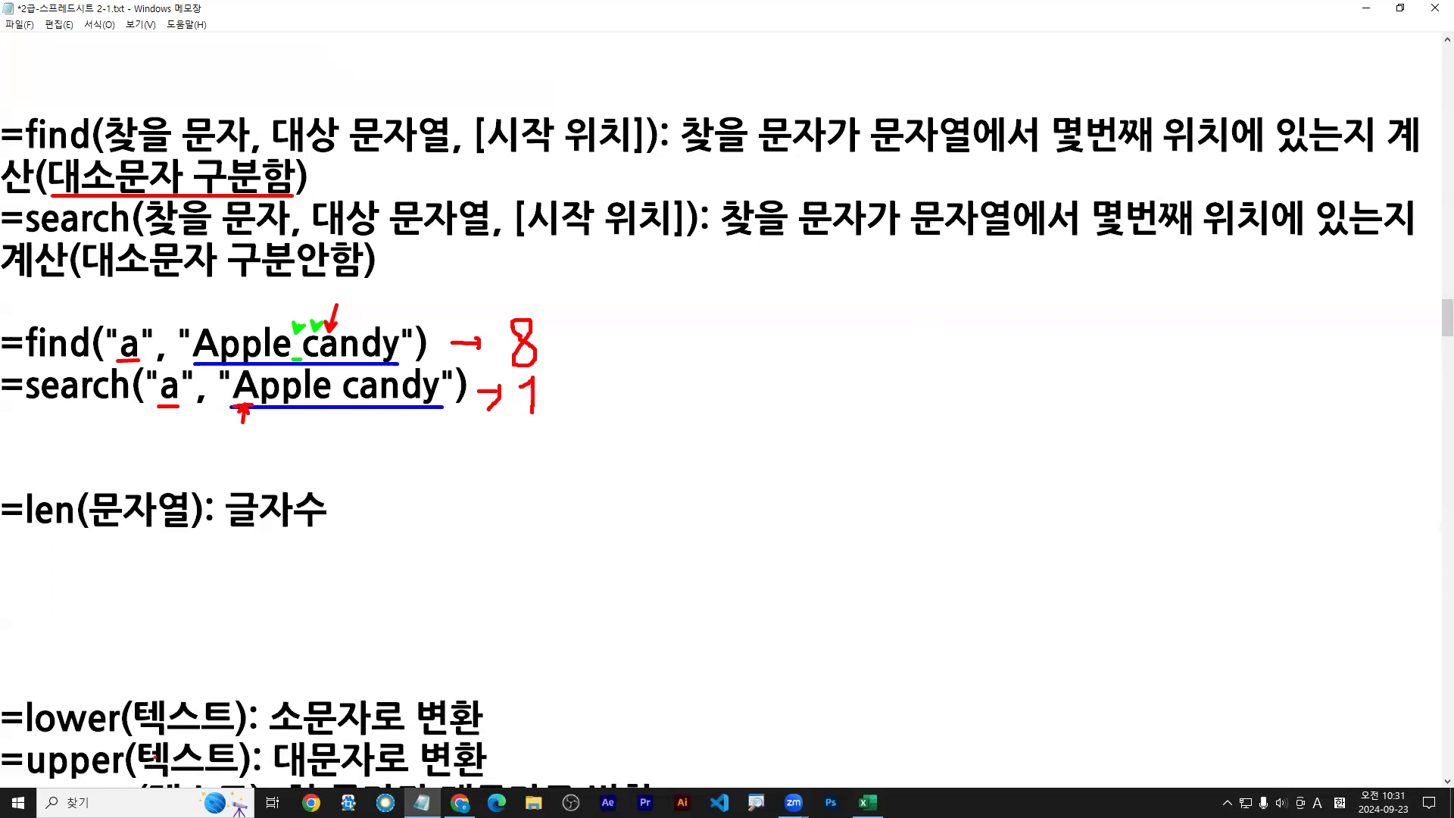
Step: Add the red annotation "Length" below the =len(문자열) line and underline that definition
drag(188, 550, 188, 603)
text(Length)
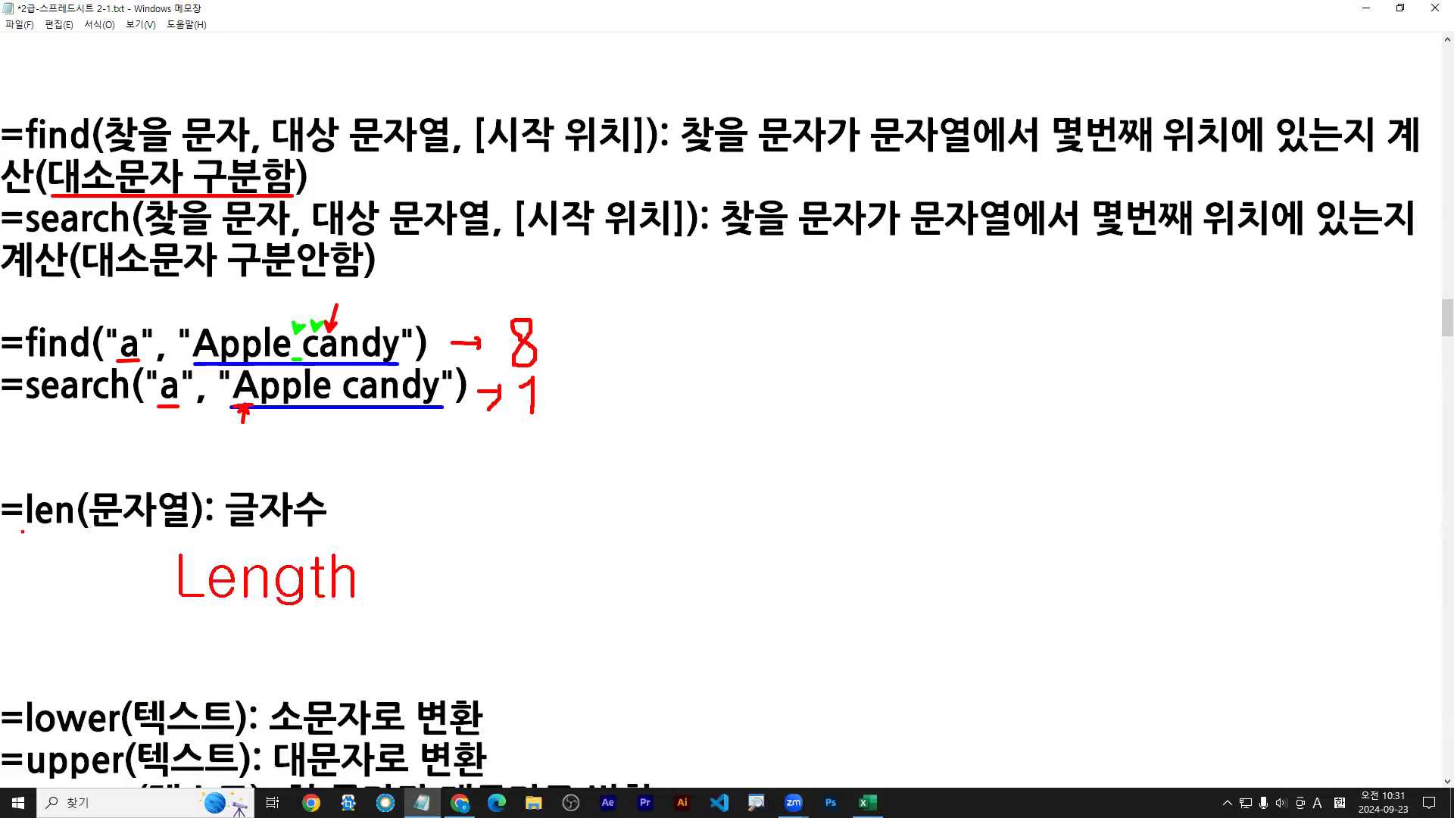
drag(7, 532, 343, 533)
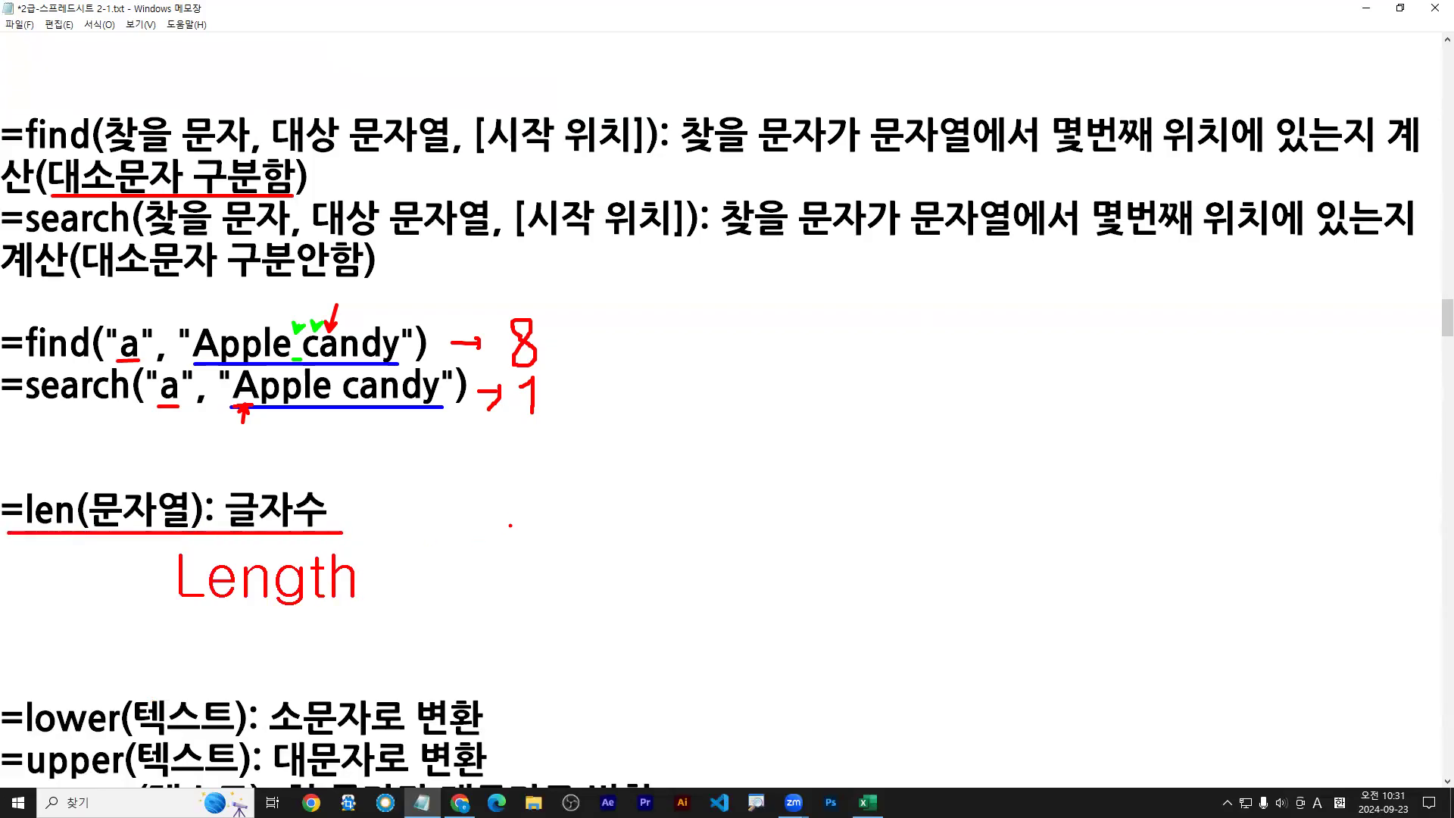
Step: Write the blue example =len("ABCDE") with an arrow to 5 beside the len definition and leave annotation mode
text(t)
text(=len)
text(("A)
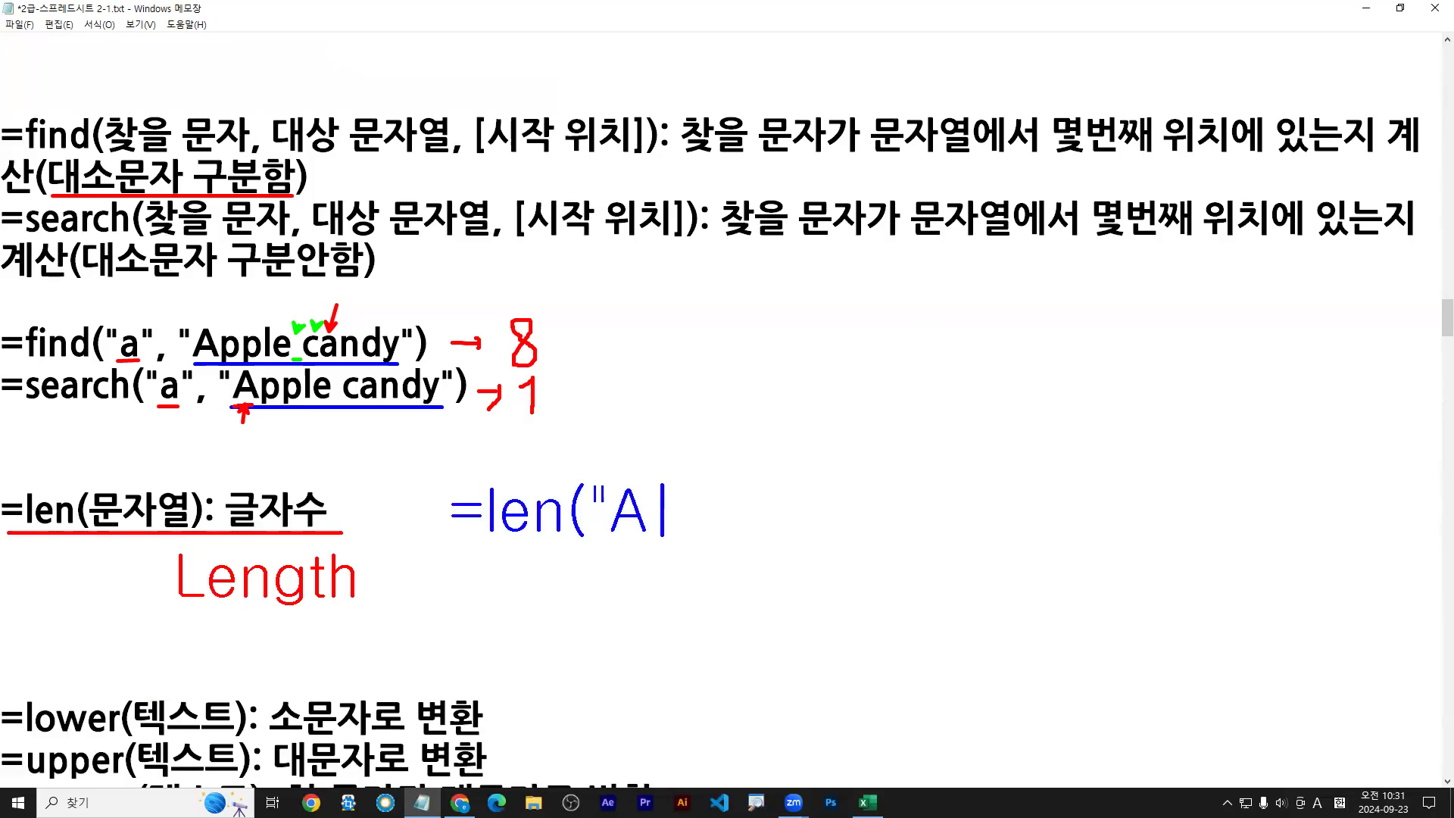
text(BCDE")
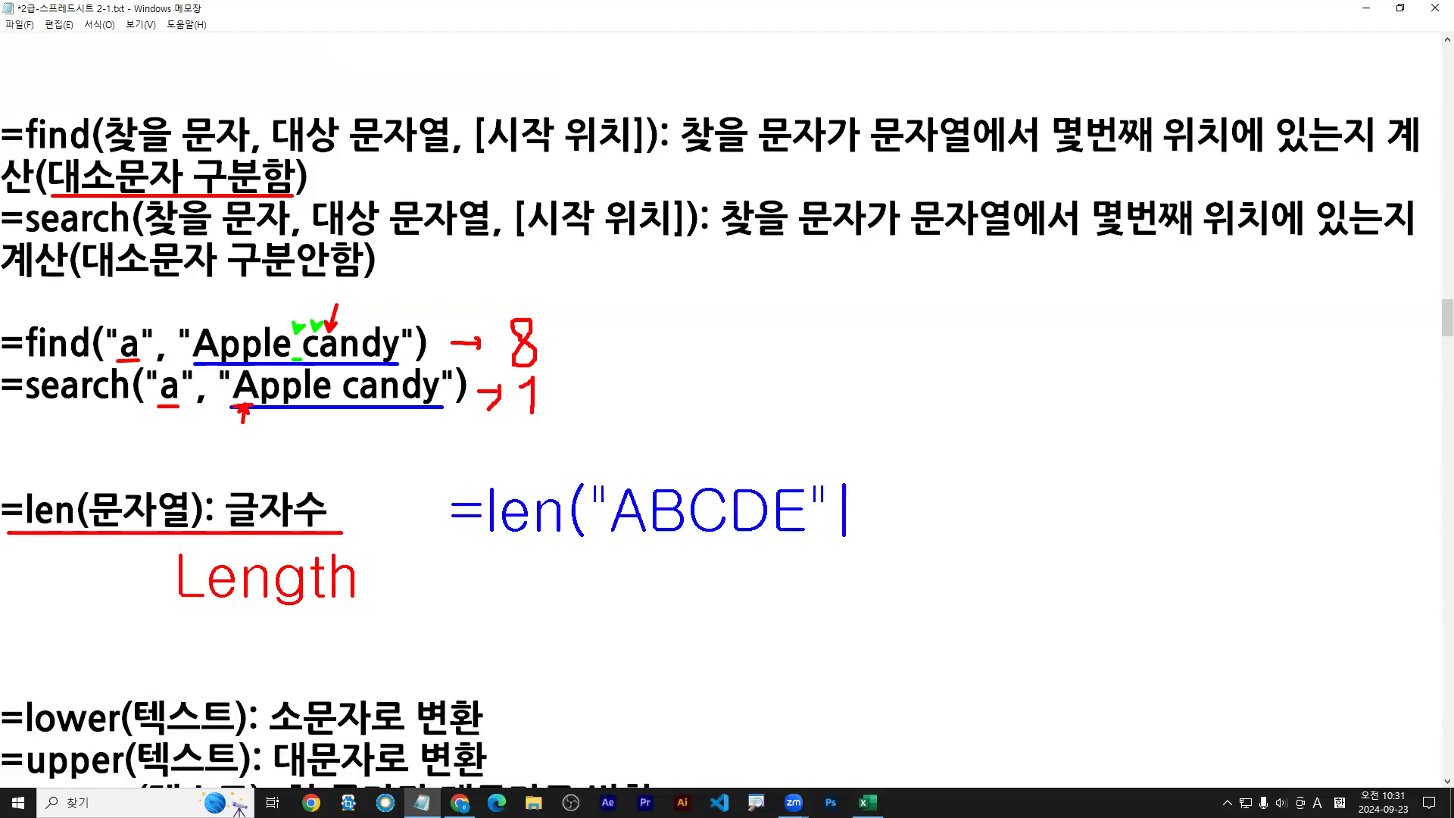
text()    5)
drag(910, 515, 892, 514)
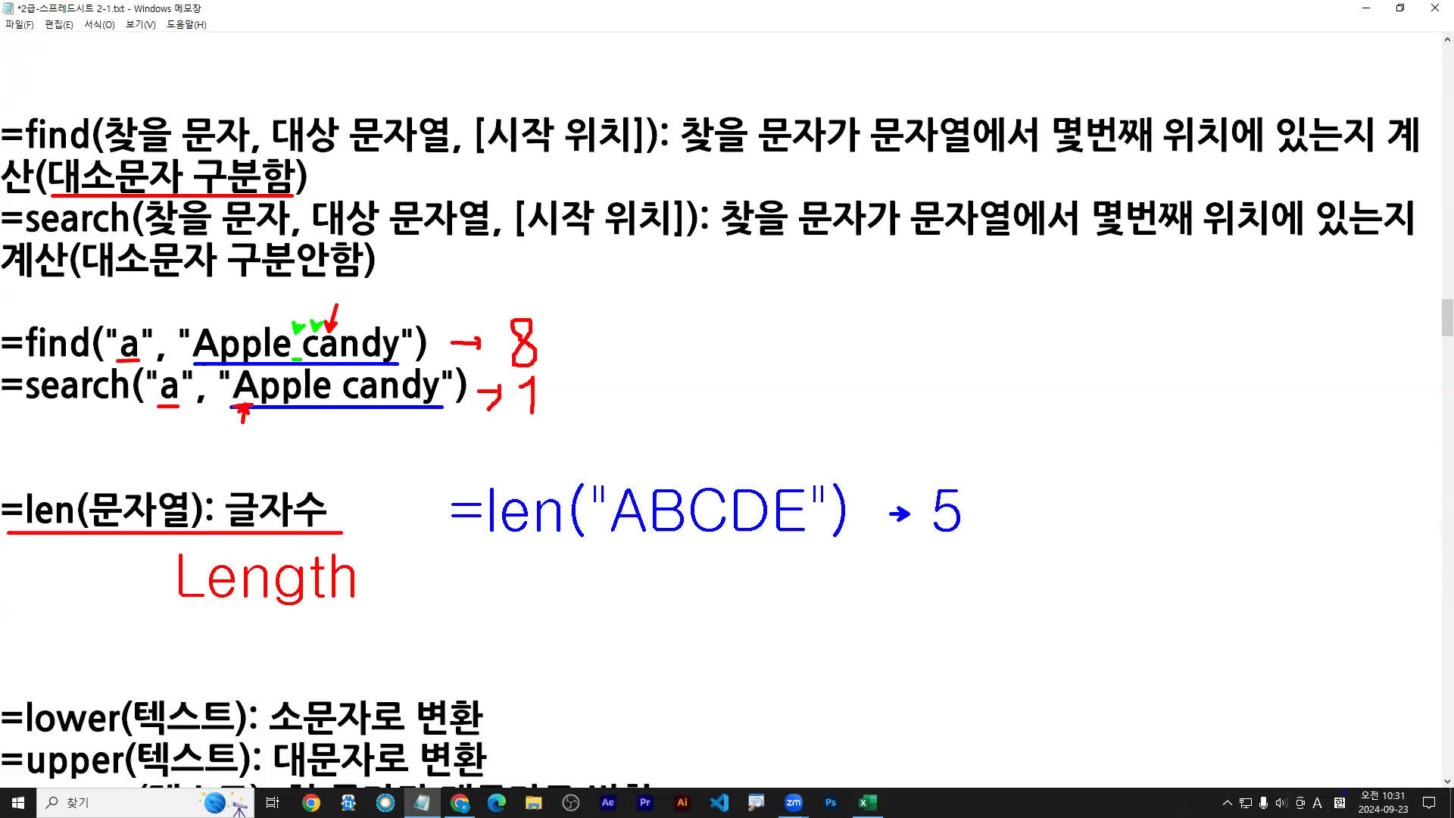
key(Escape)
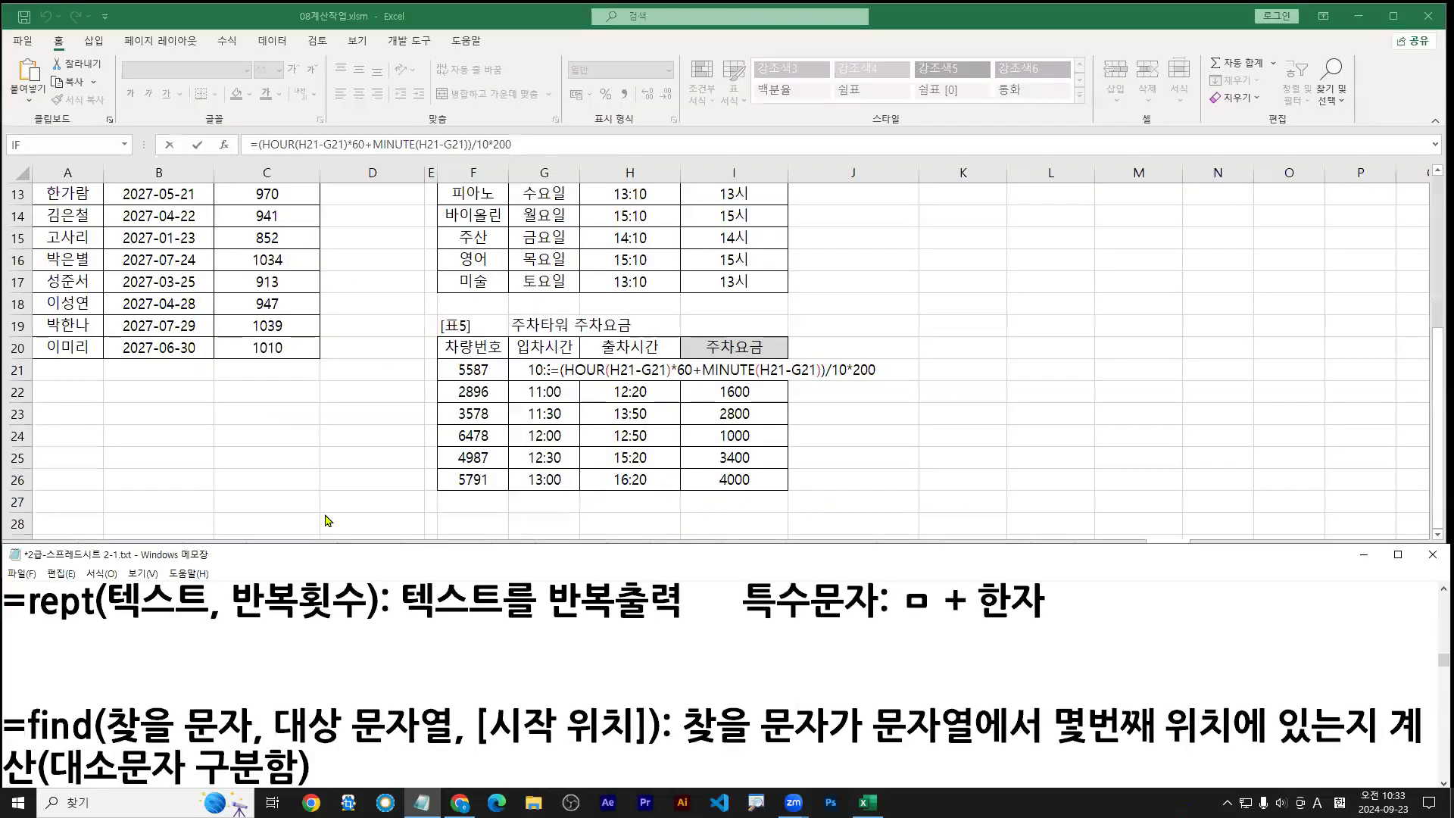
Step: Delete the extra blank lines above the =find(찾을 문자, 대상 문자열, [시작 위치]) definition in the notes
click(68, 645)
key(Delete)
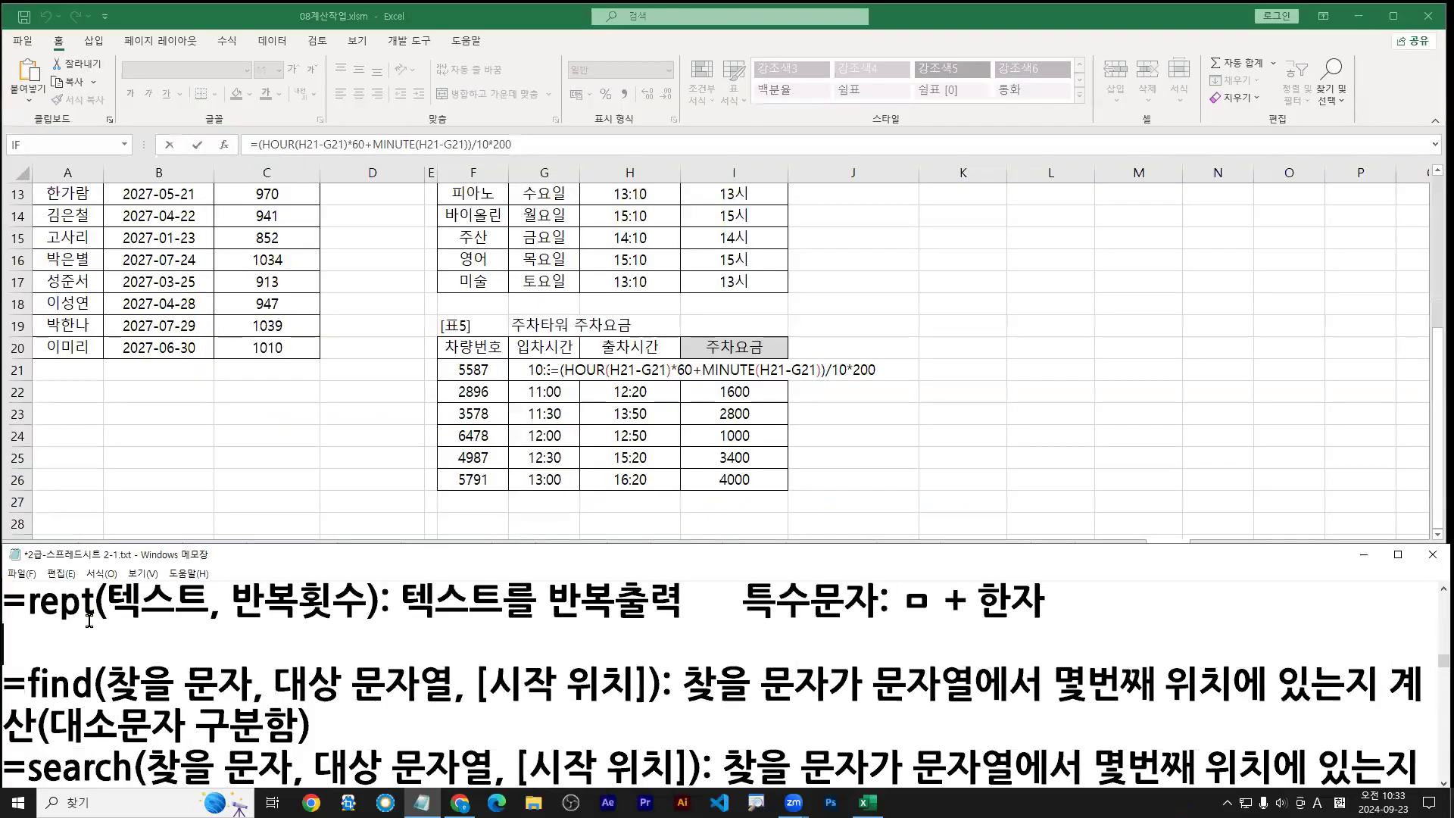
key(Delete)
key(shift+Up)
key(Delete)
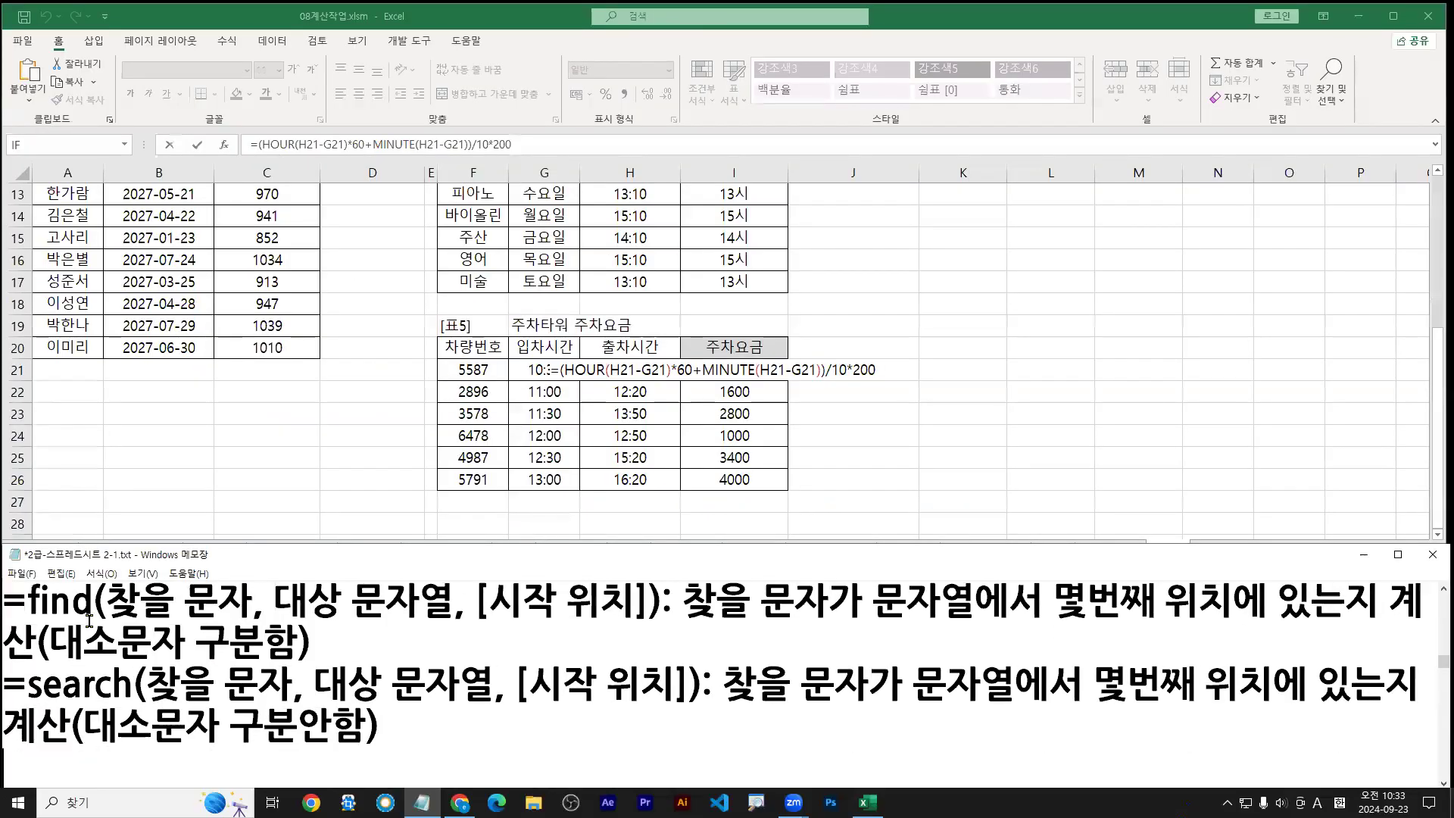
Step: Commit the I21 formula in Excel and open the 텍스트 sheet at cell E3 of the 선수명(팀명) column
click(469, 542)
key(ctrl+Return)
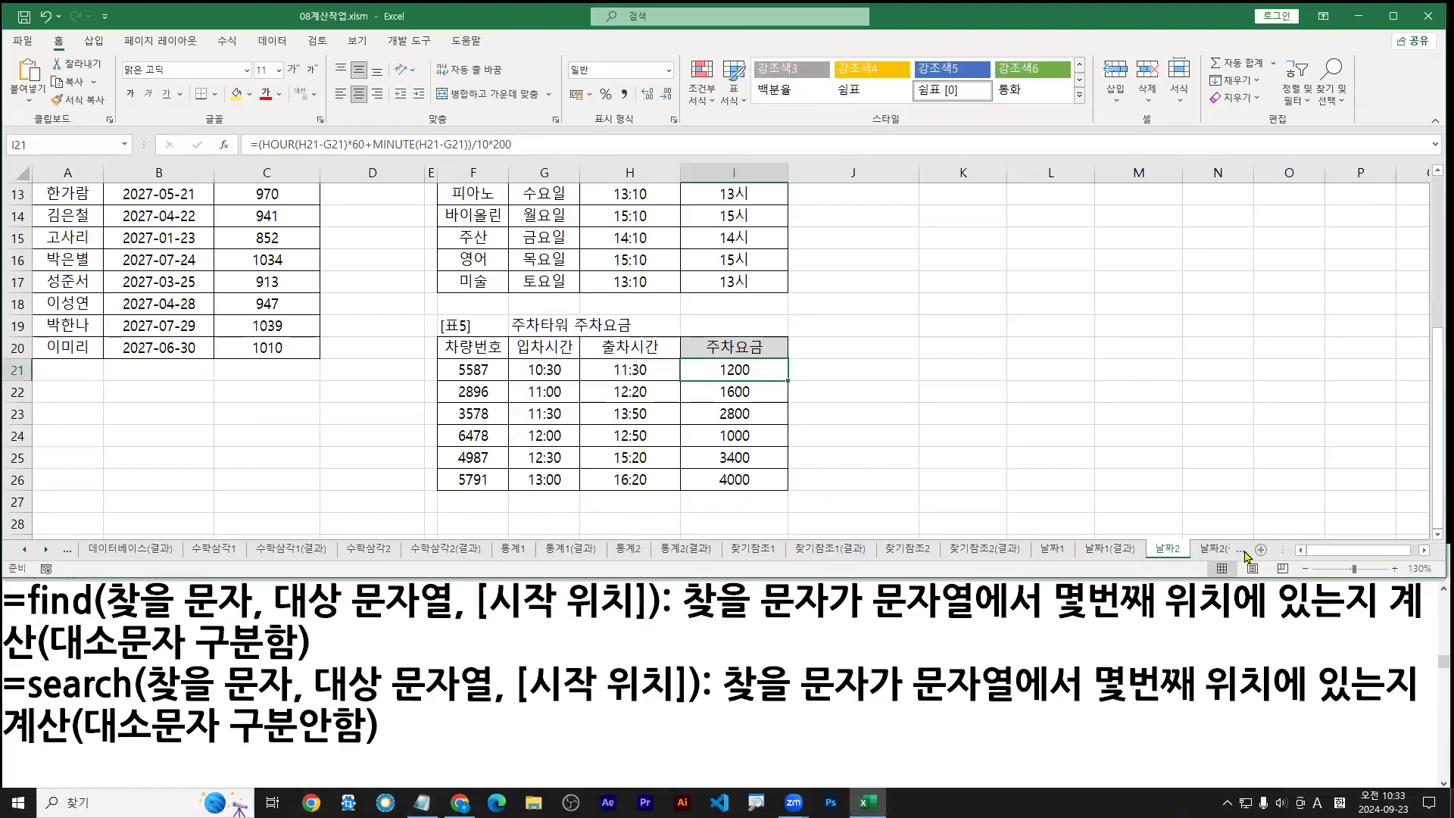
click(1239, 549)
click(1123, 550)
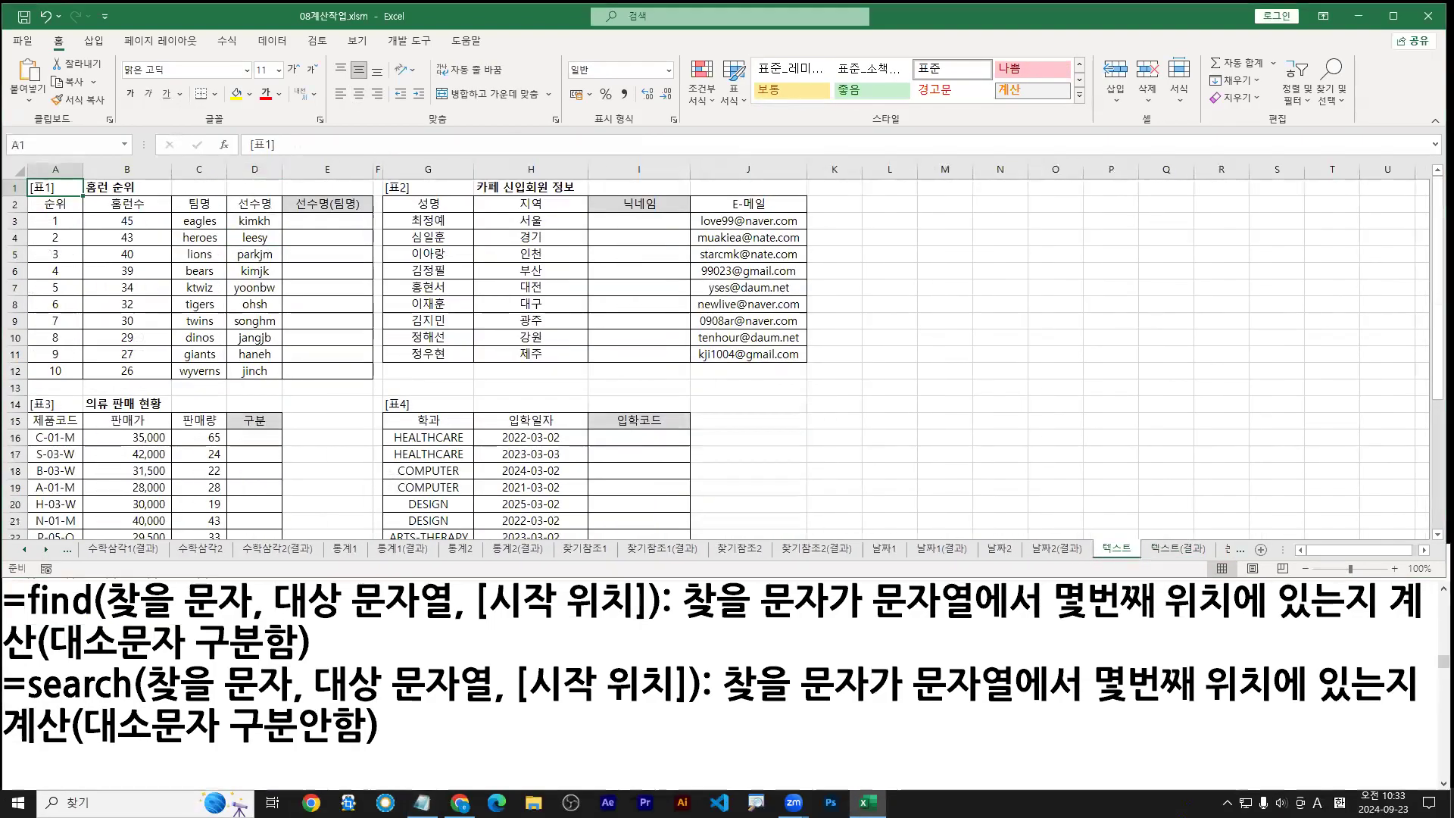
click(322, 235)
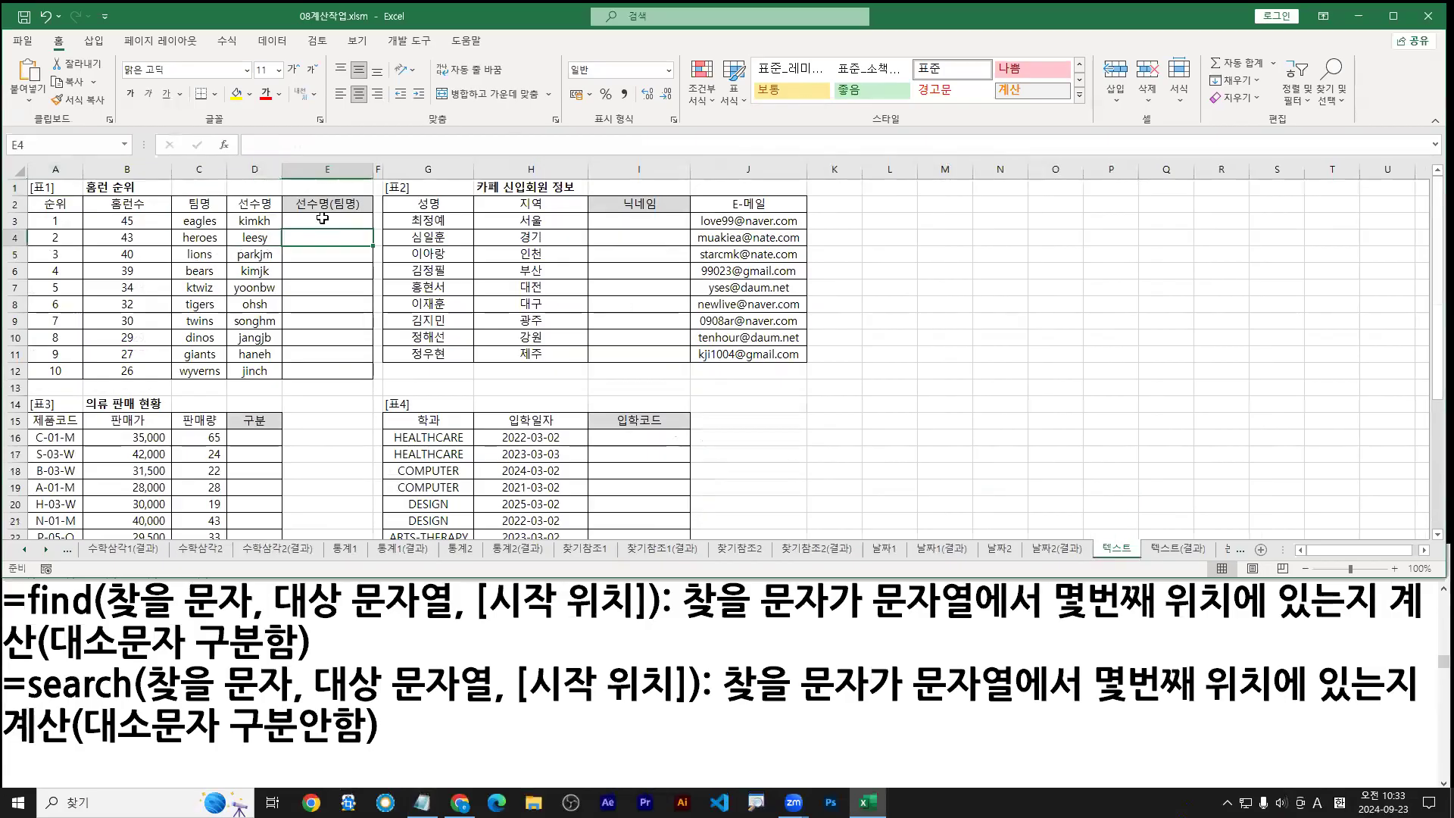
click(299, 221)
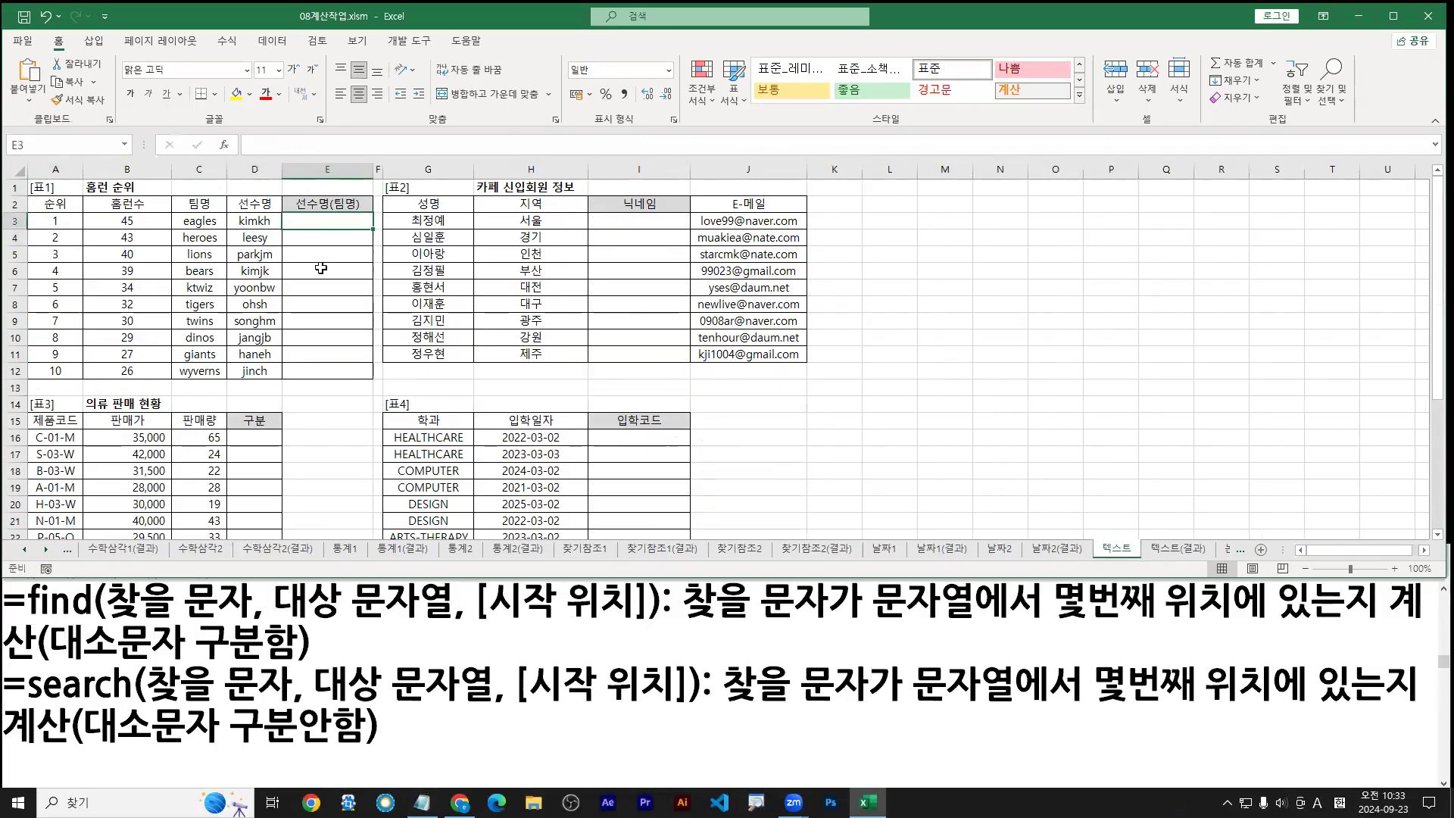
ctrl+scroll(324, 271, up, 2)
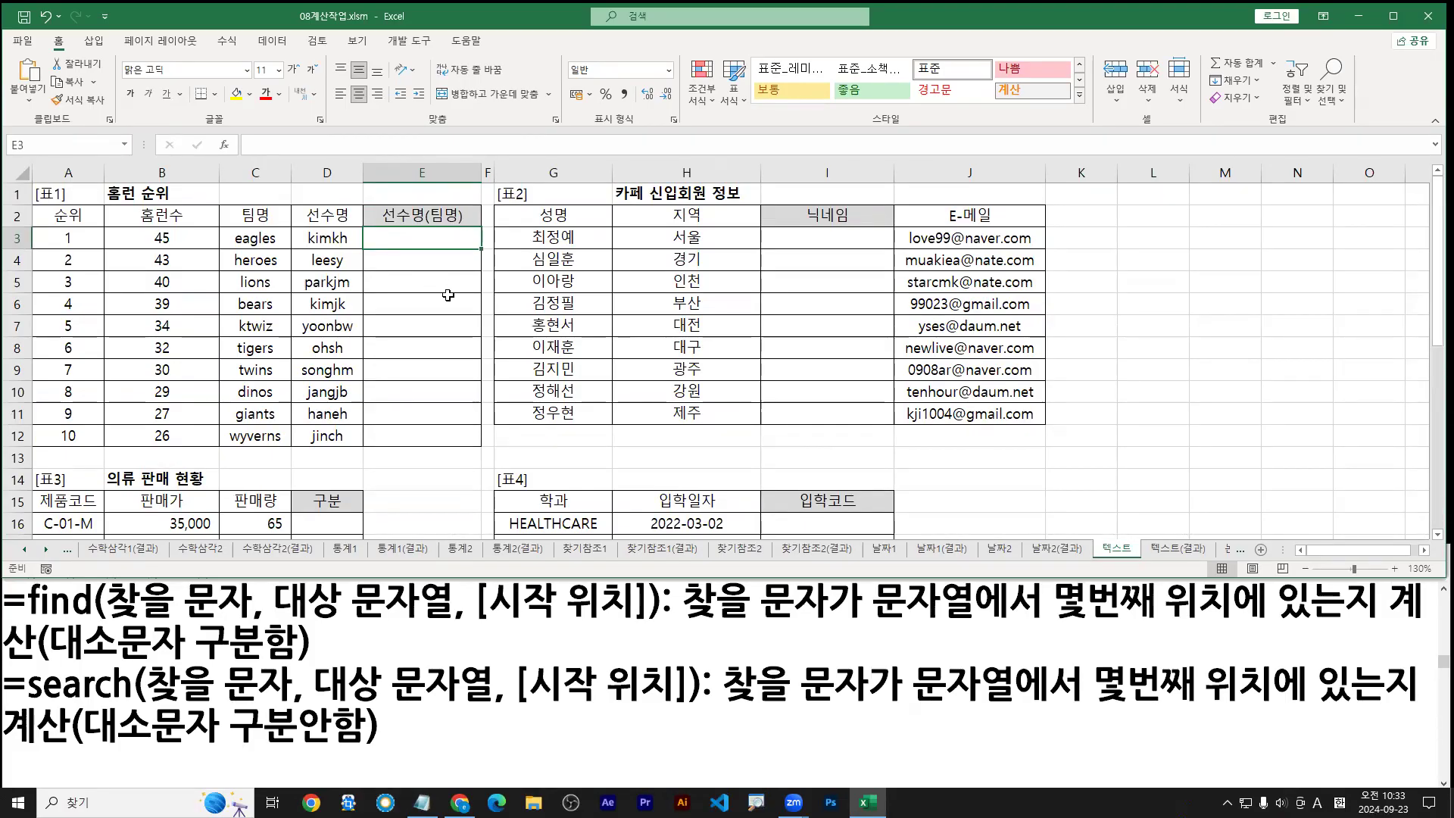
Step: Find the proper definition in the Notepad notes and mark =proper(텍스트) as the function for cell E3
click(374, 659)
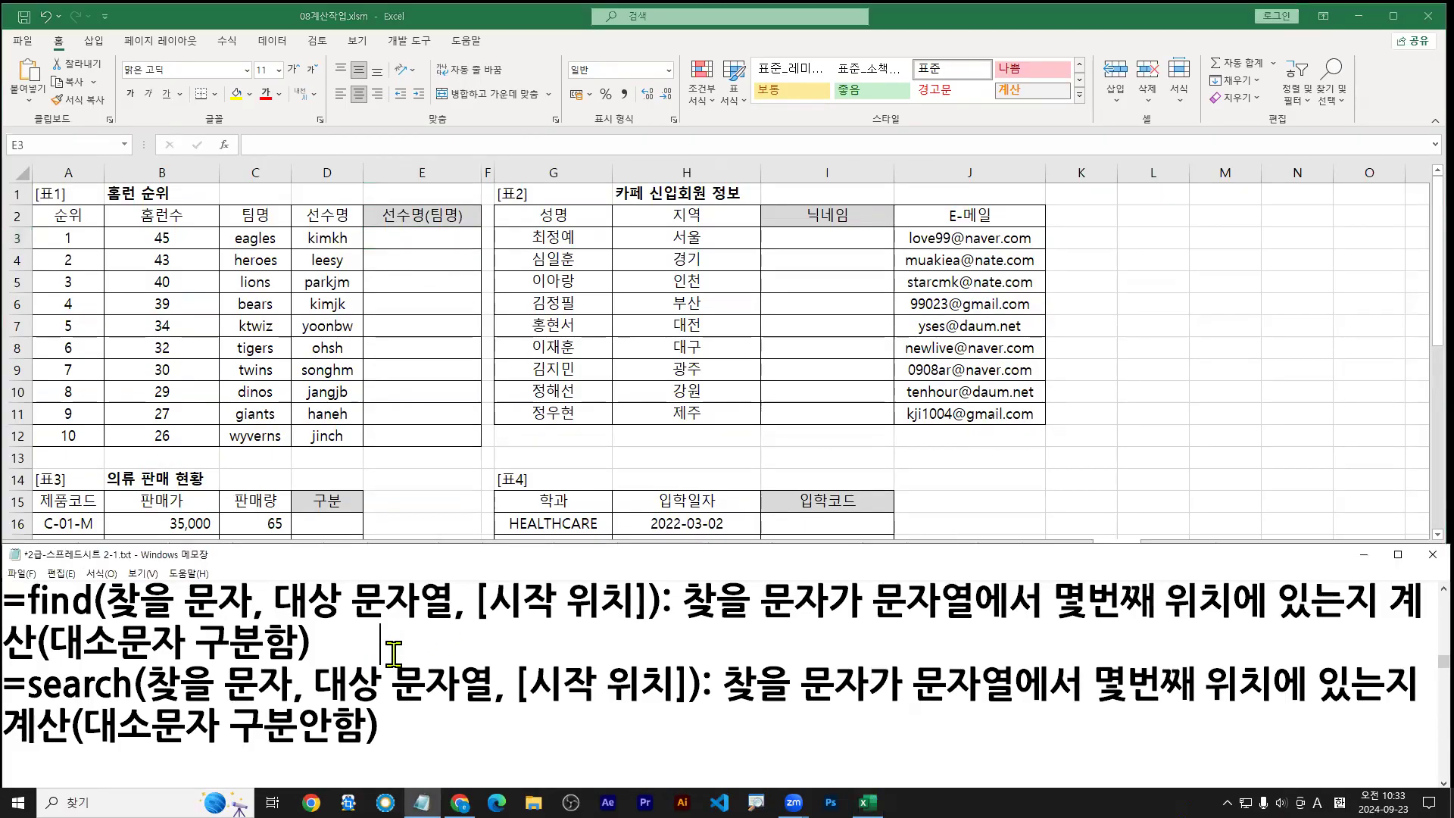
scroll(387, 656, down, 5)
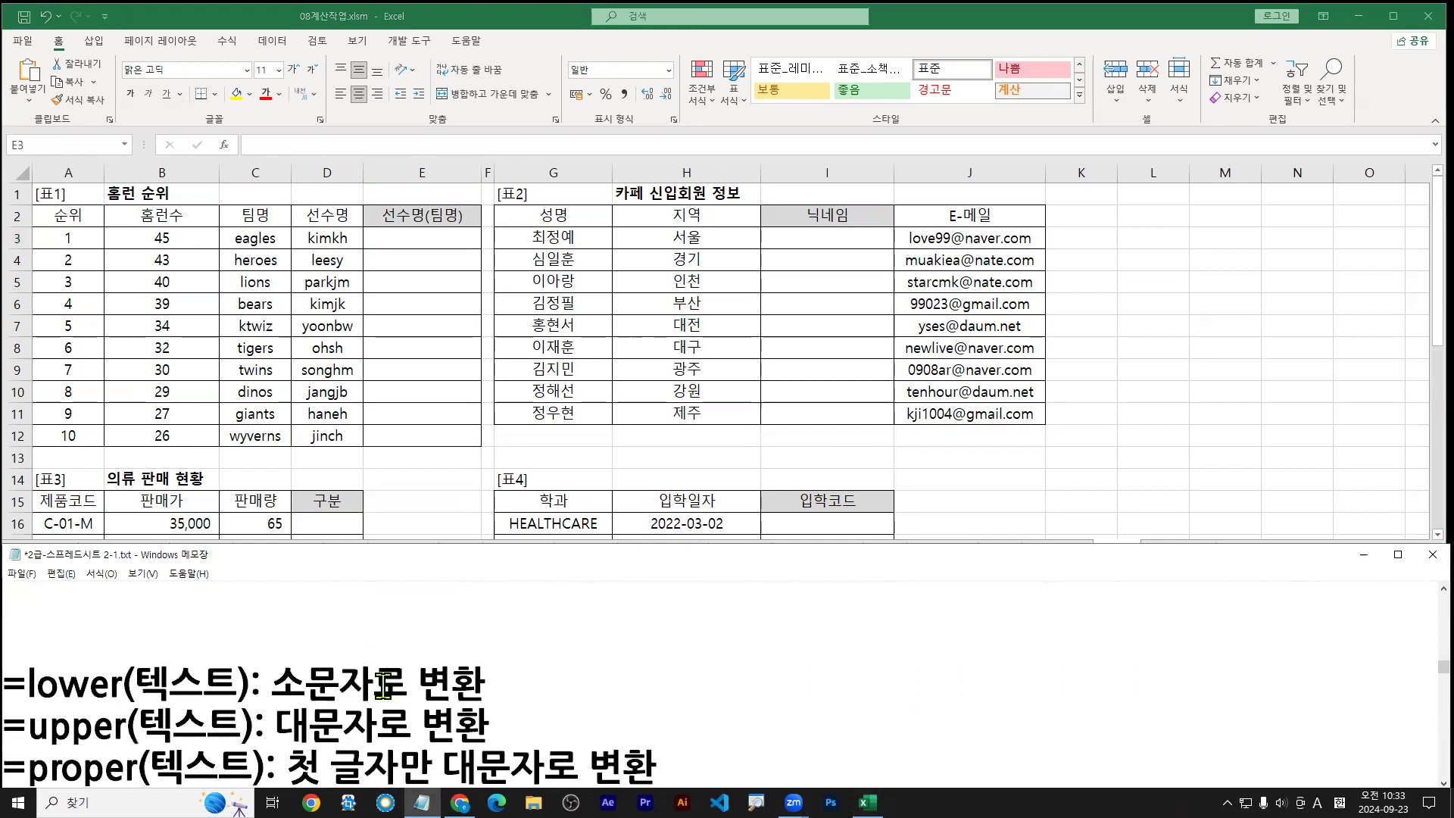
scroll(421, 734, down, 2)
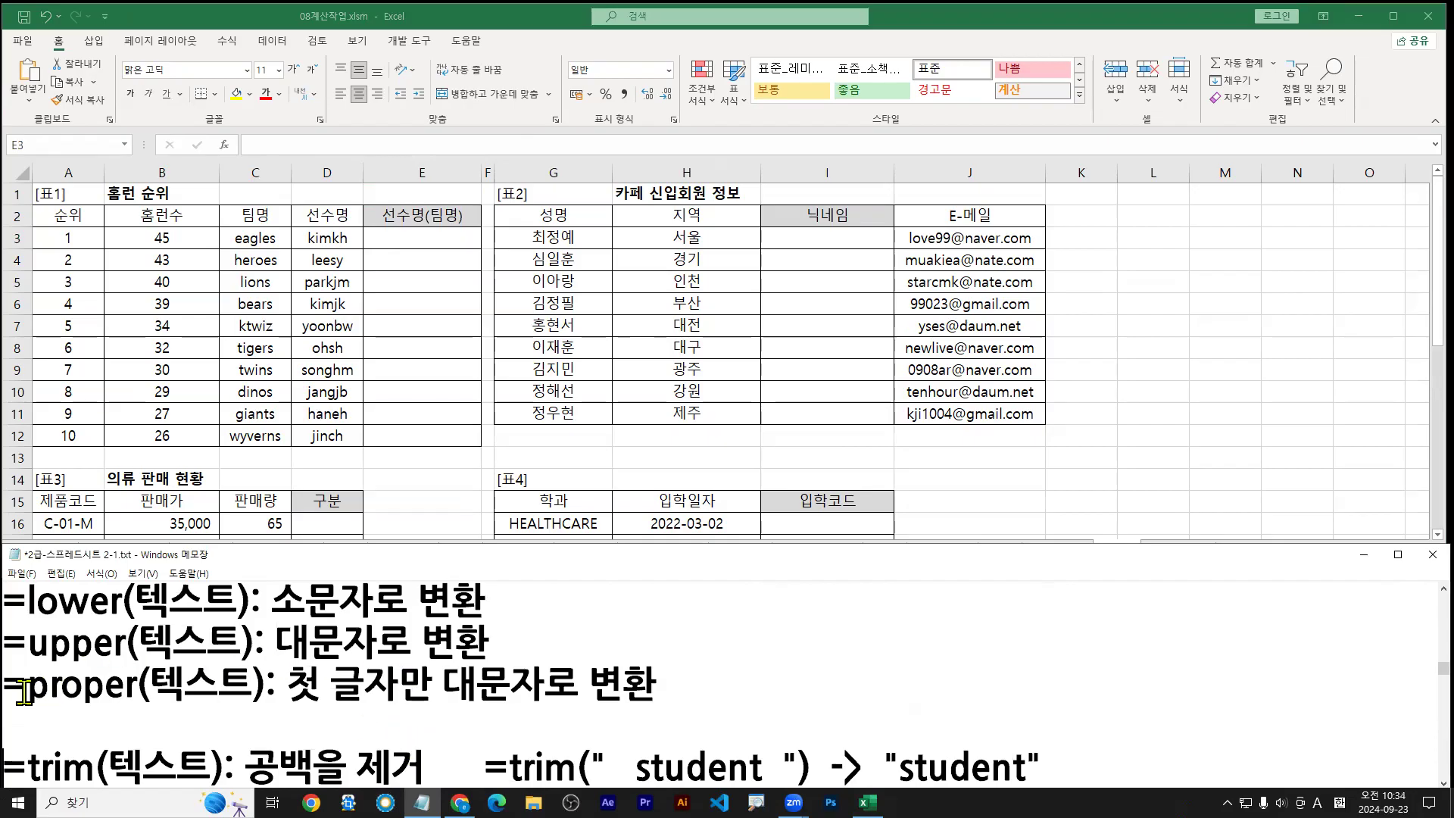
drag(25, 687, 270, 701)
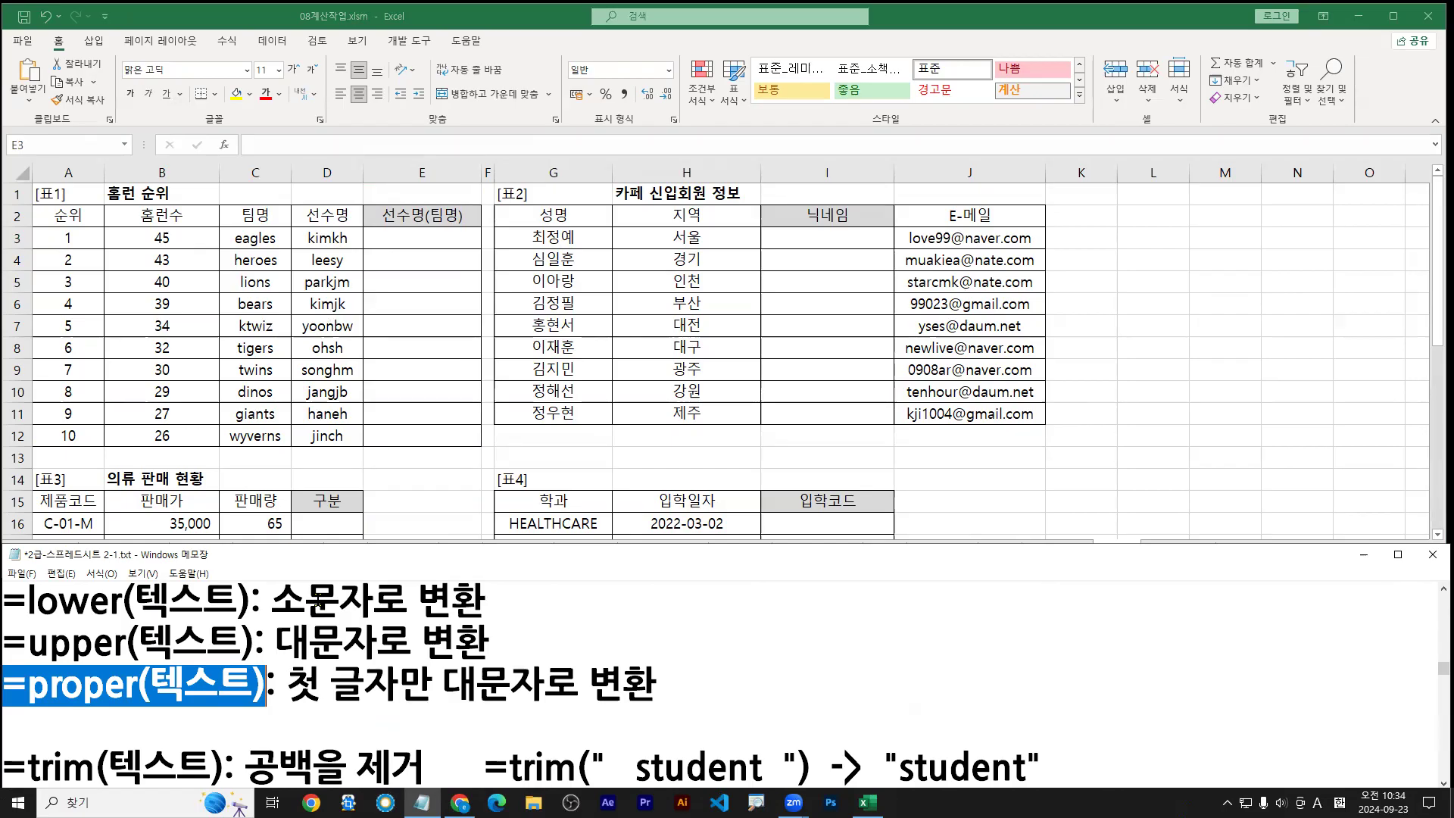
click(416, 243)
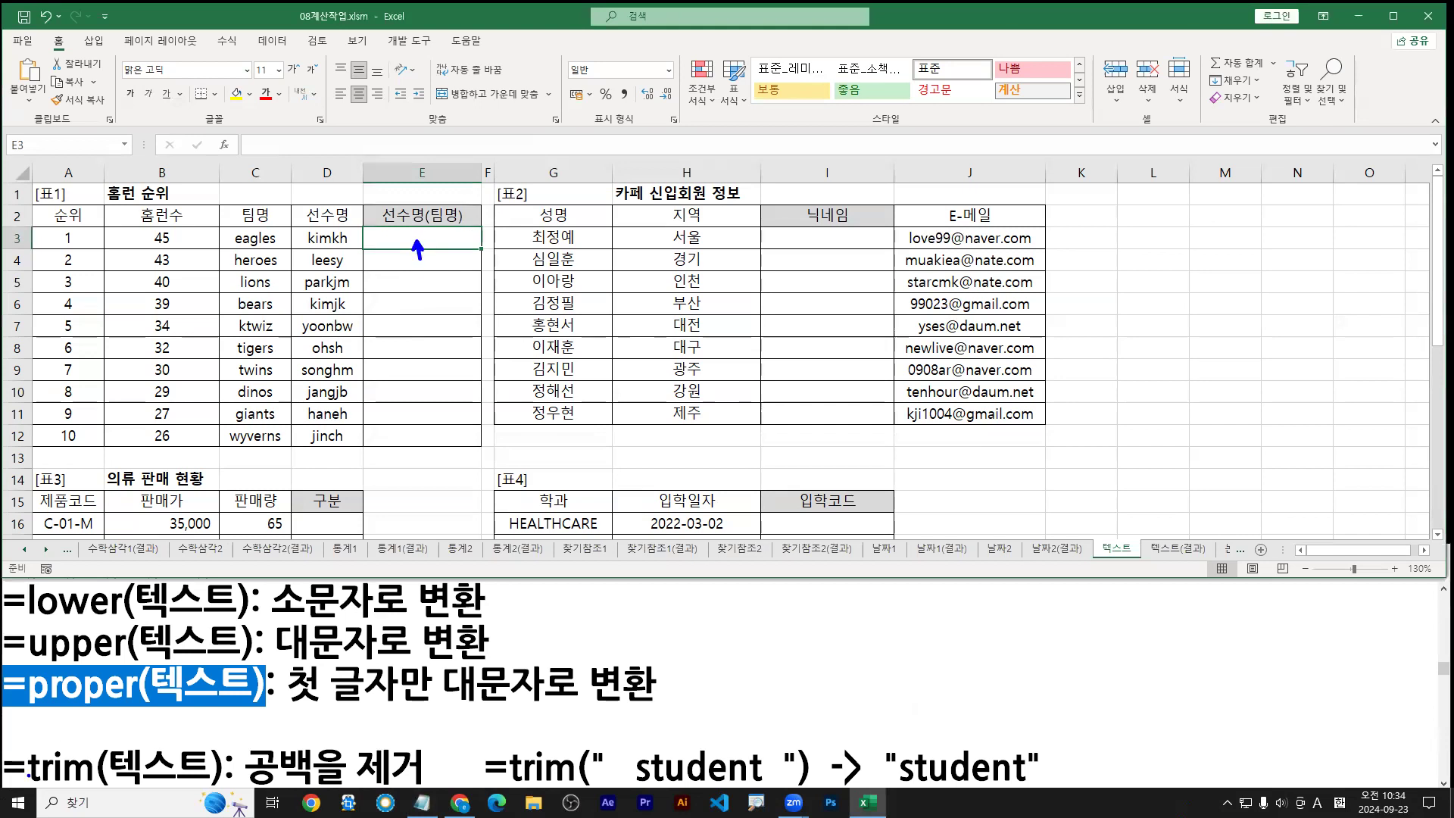
drag(5, 715, 703, 712)
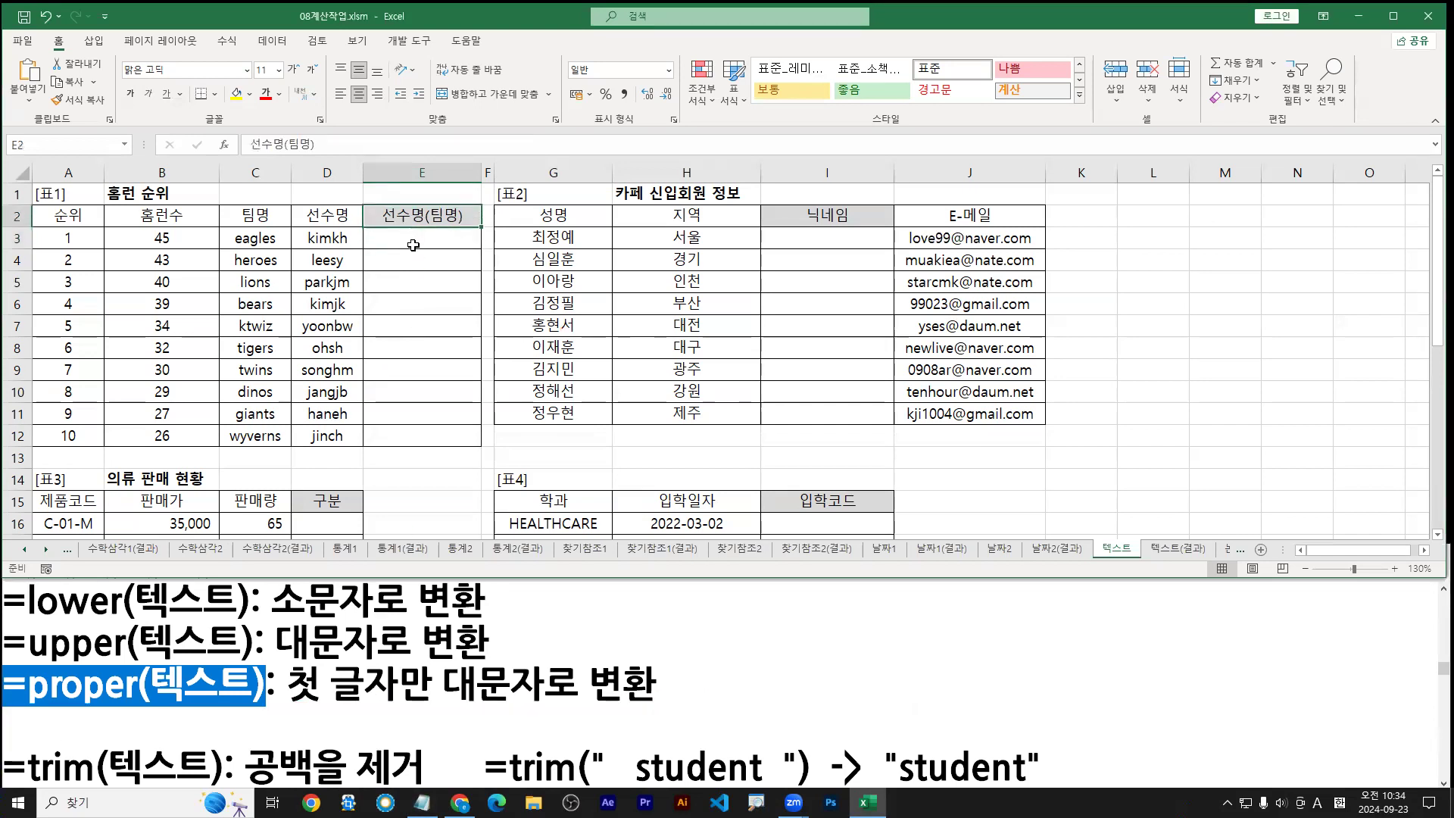
Step: Enter =PROPER(D3) in E3 to capitalize the first letter of the player name
text(=pro)
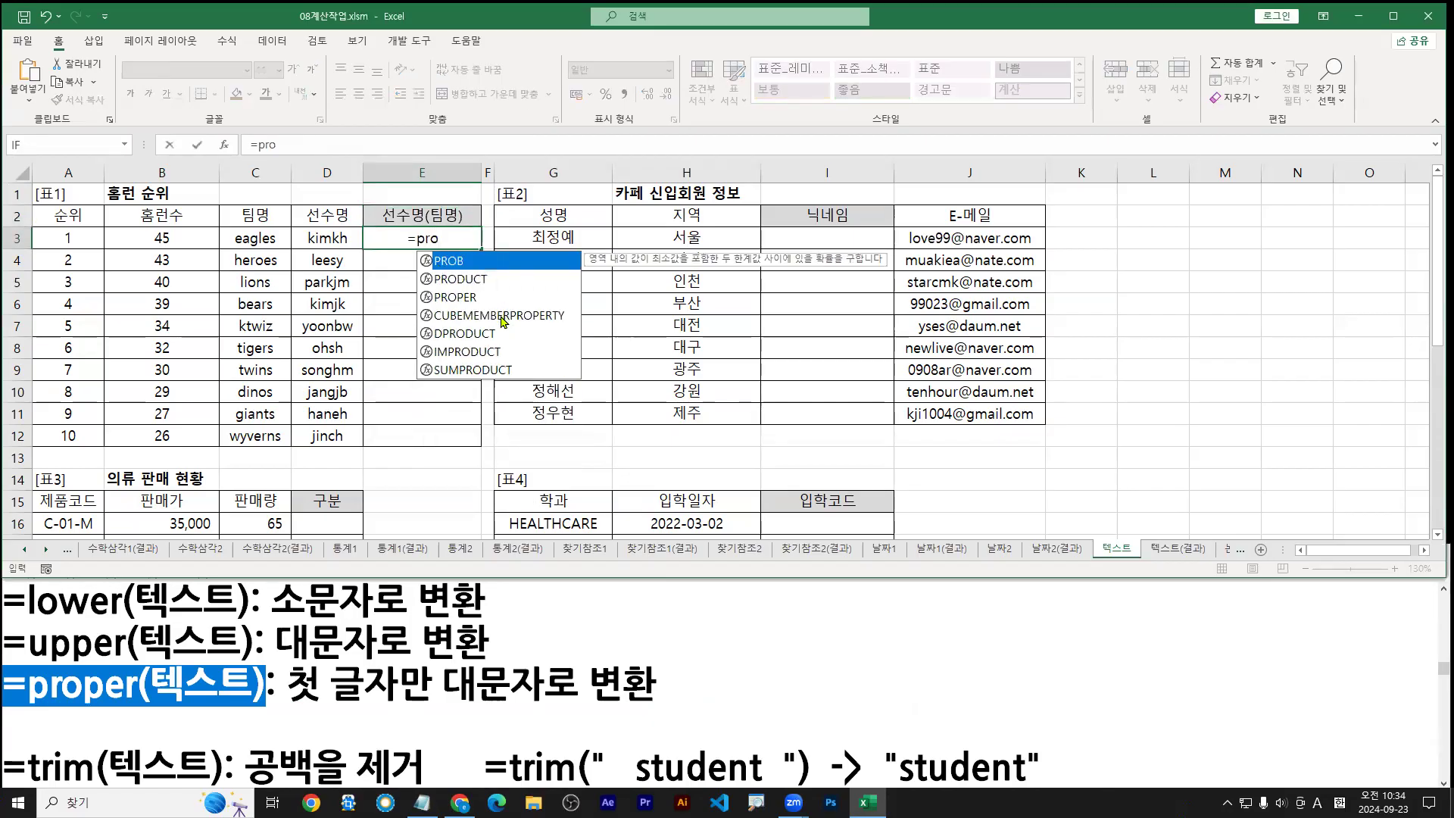
click(463, 301)
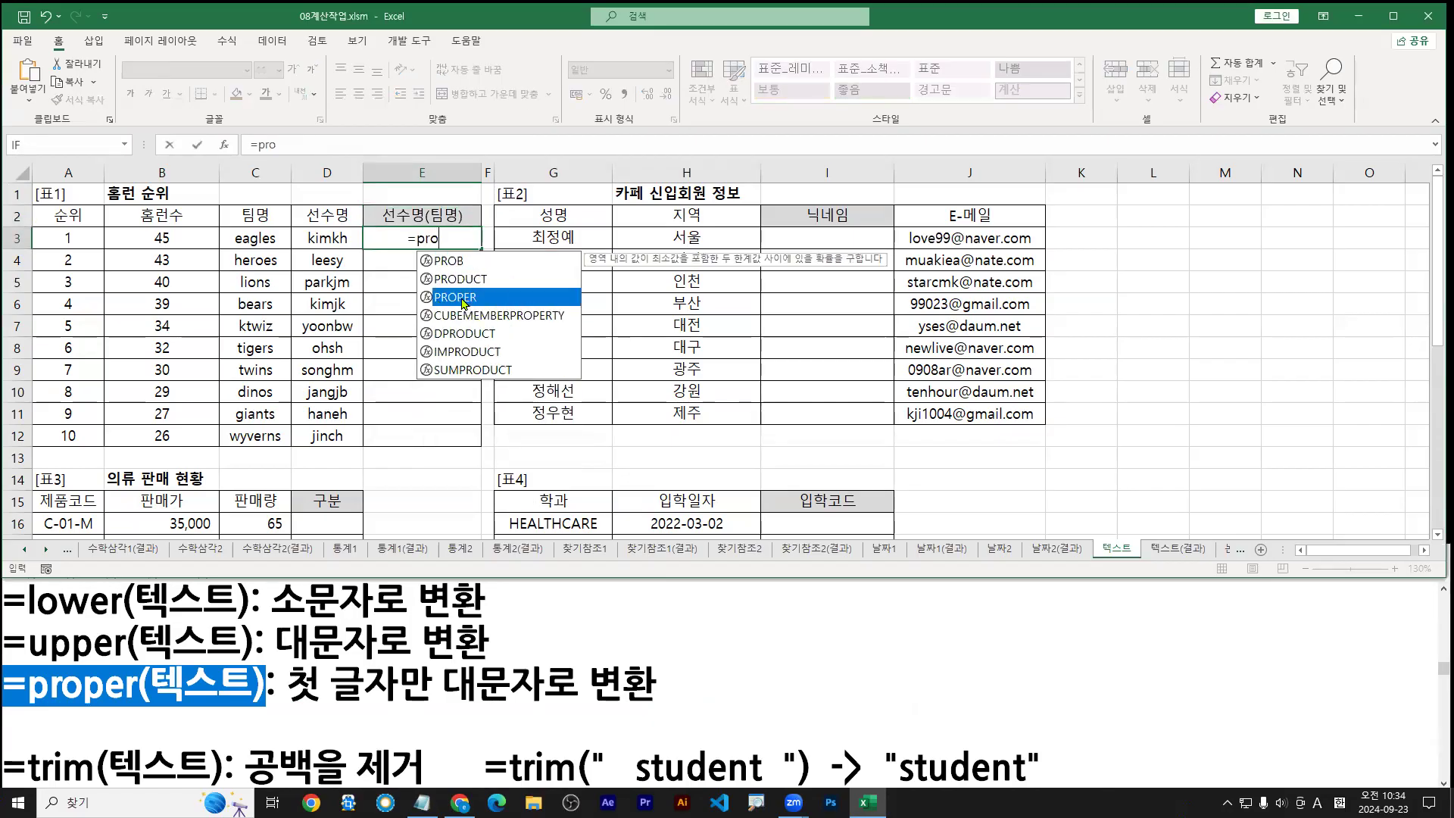
drag(14, 715, 255, 718)
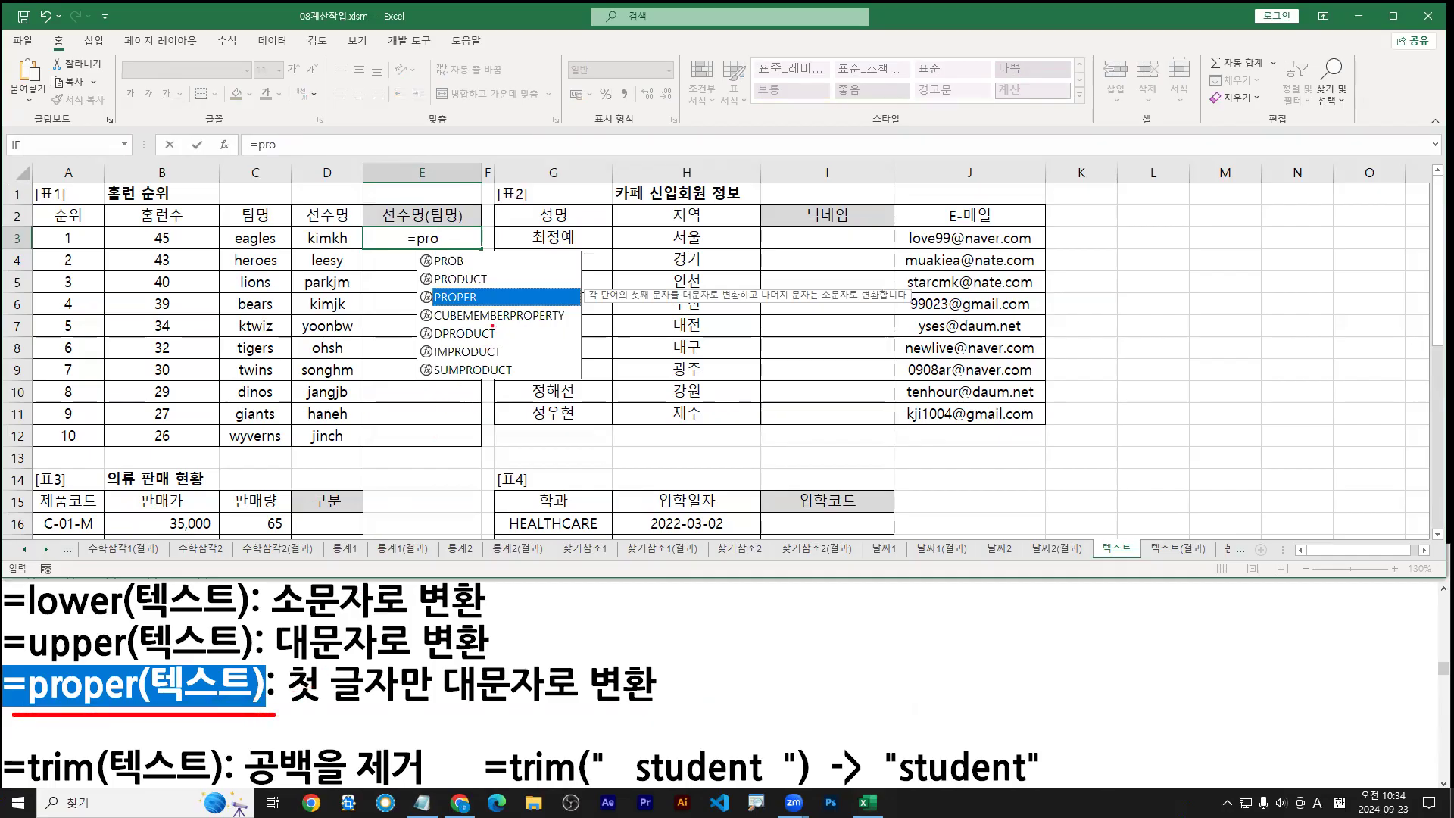
double_click(472, 295)
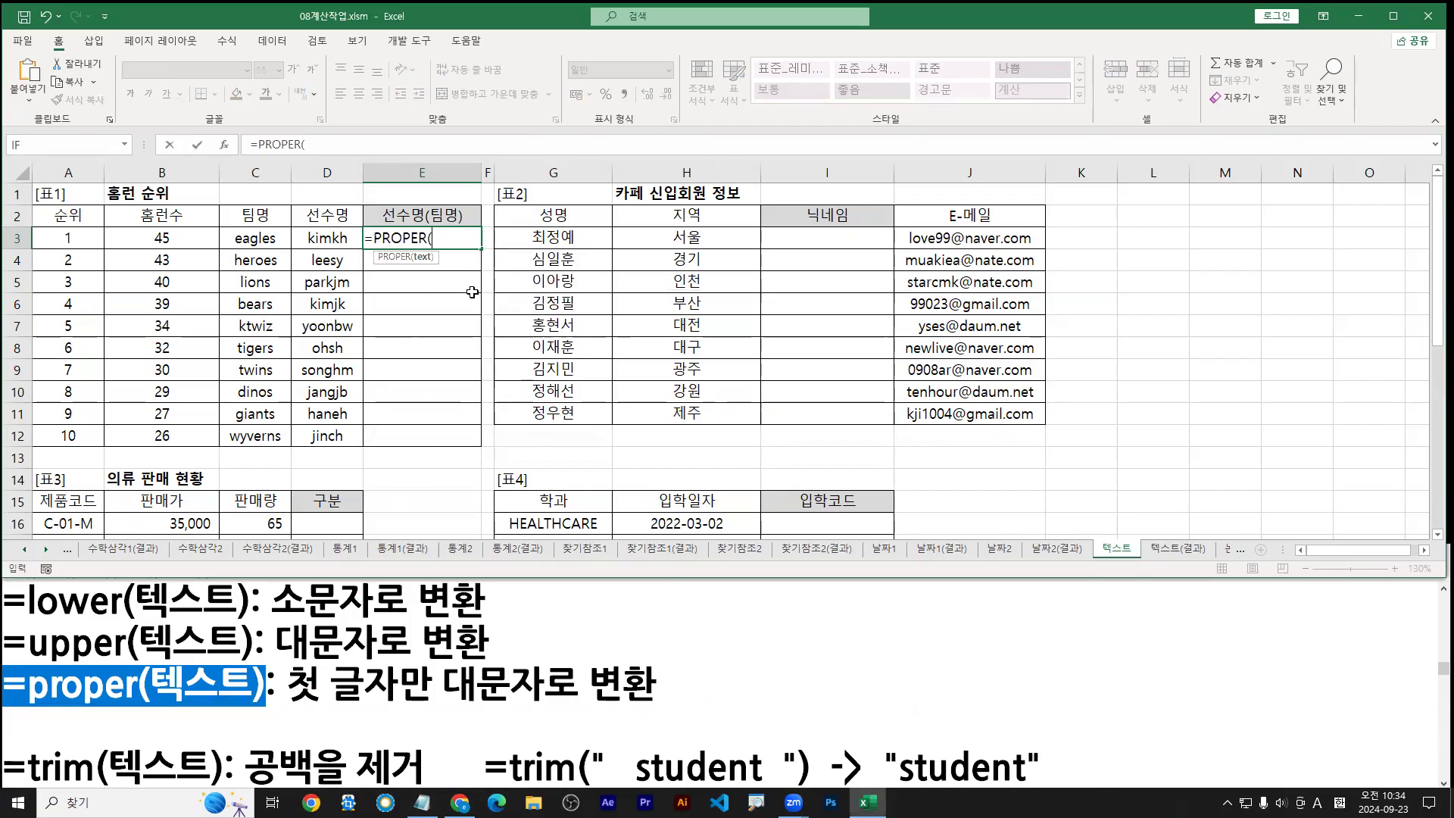
click(322, 240)
drag(341, 188, 329, 230)
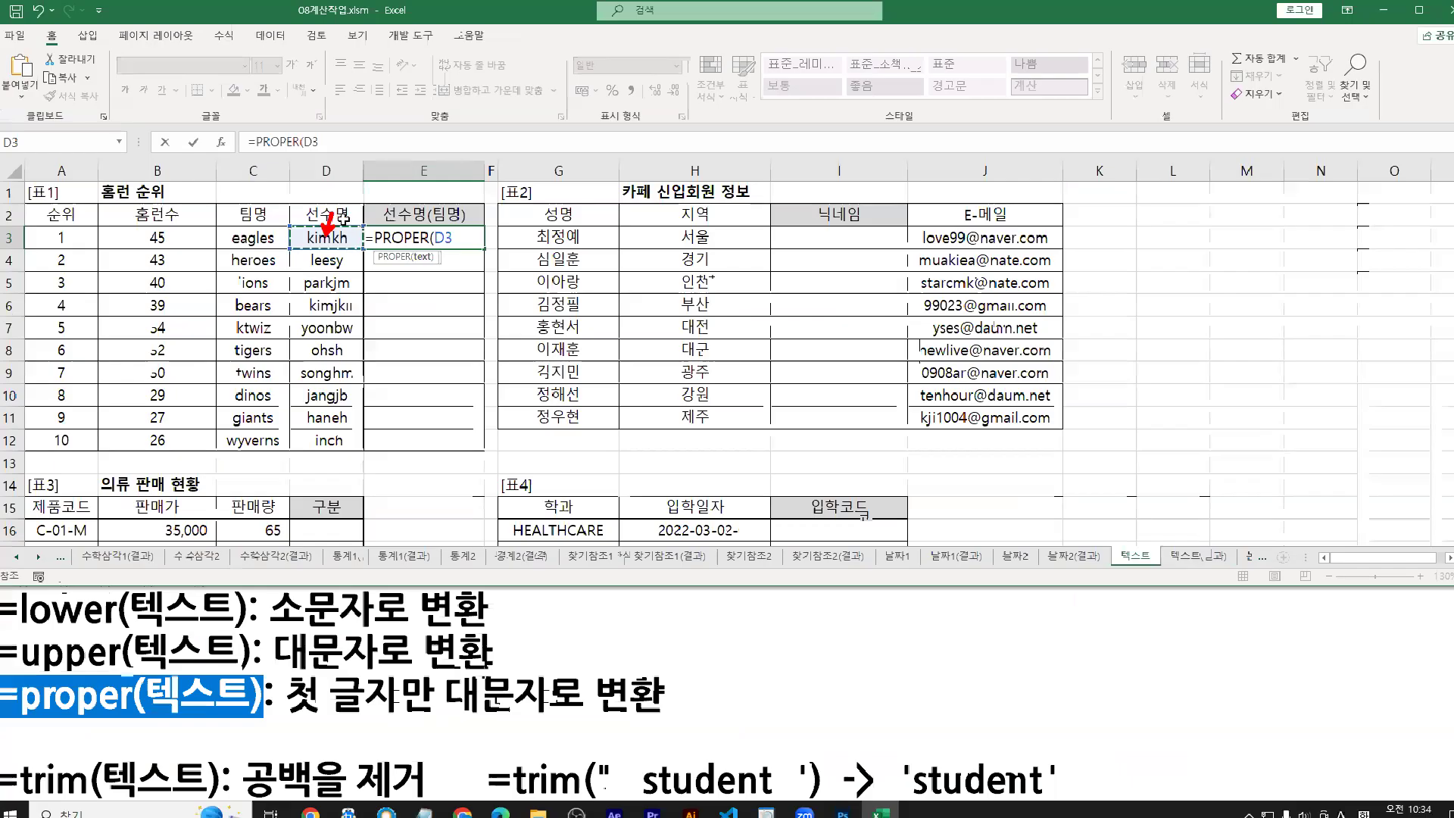
key(Return)
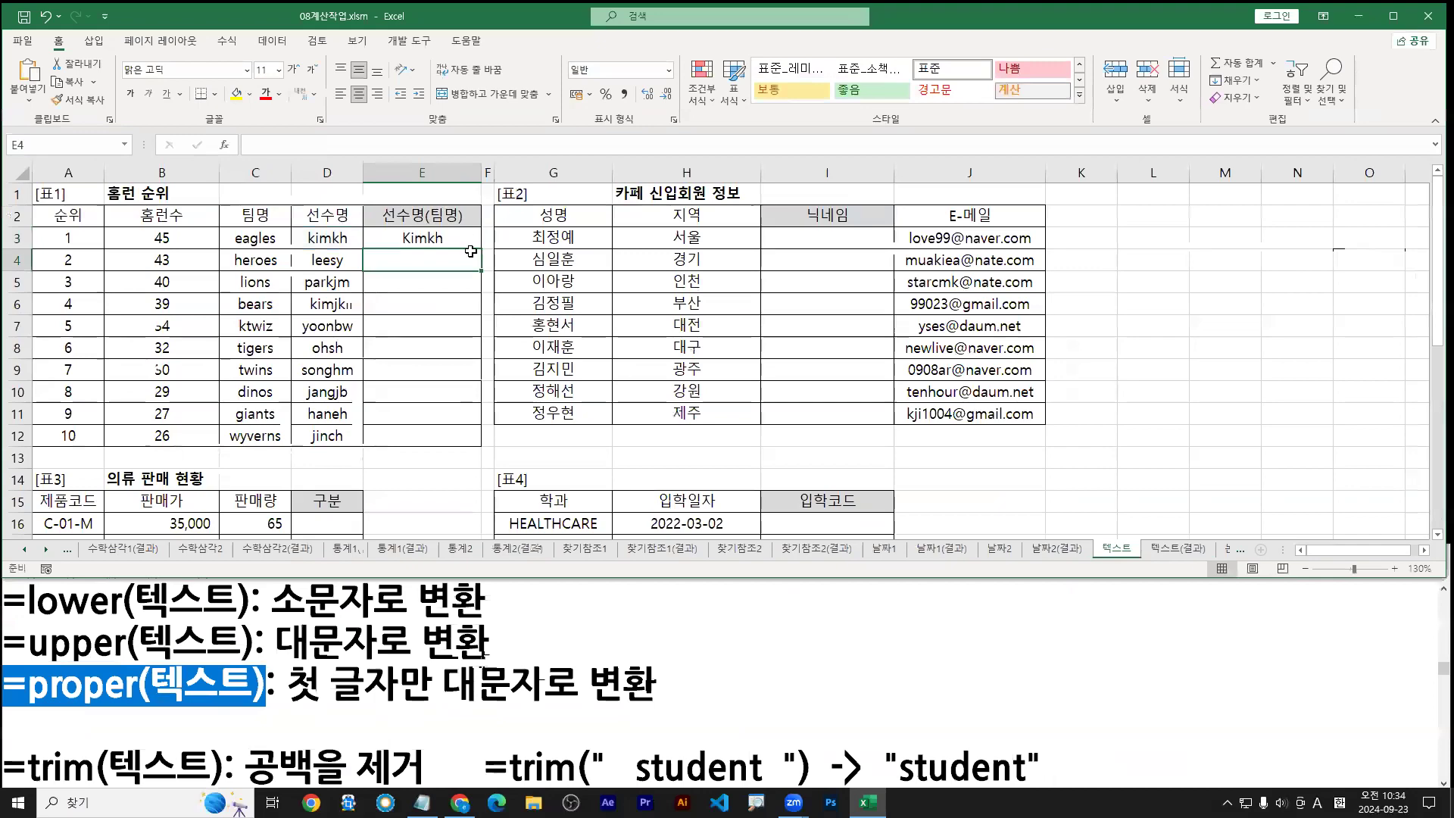
double_click(443, 237)
key(Escape)
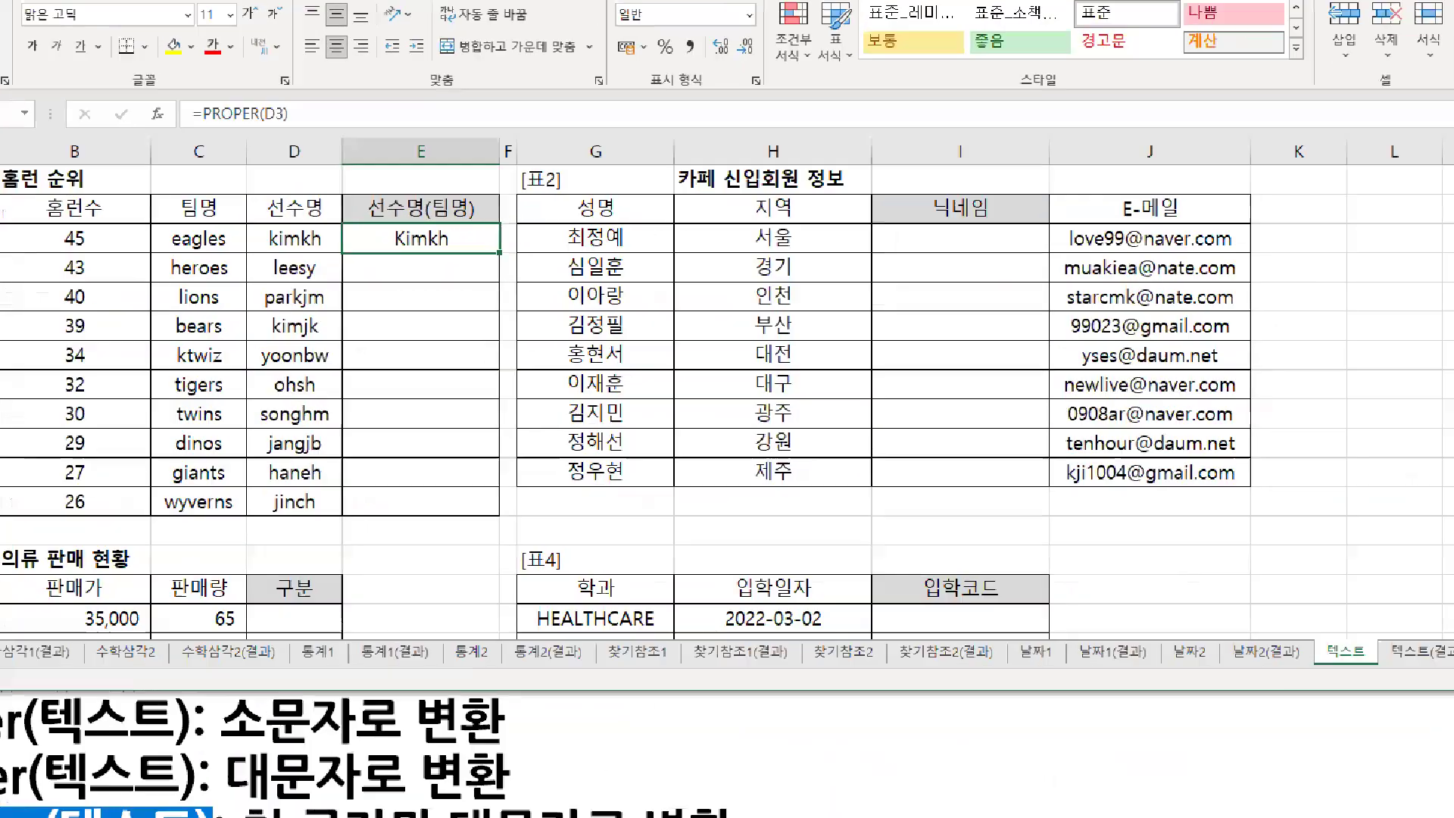
Step: Append an opening parenthesis to the player name in E3 so the formula reads =PROPER(D3) & "("
mouse_move(478, 219)
mouse_down()
mouse_move(461, 253)
mouse_move(475, 271)
mouse_up()
mouse_move(488, 244)
mouse_down()
mouse_move(545, 244)
mouse_move(550, 285)
mouse_up()
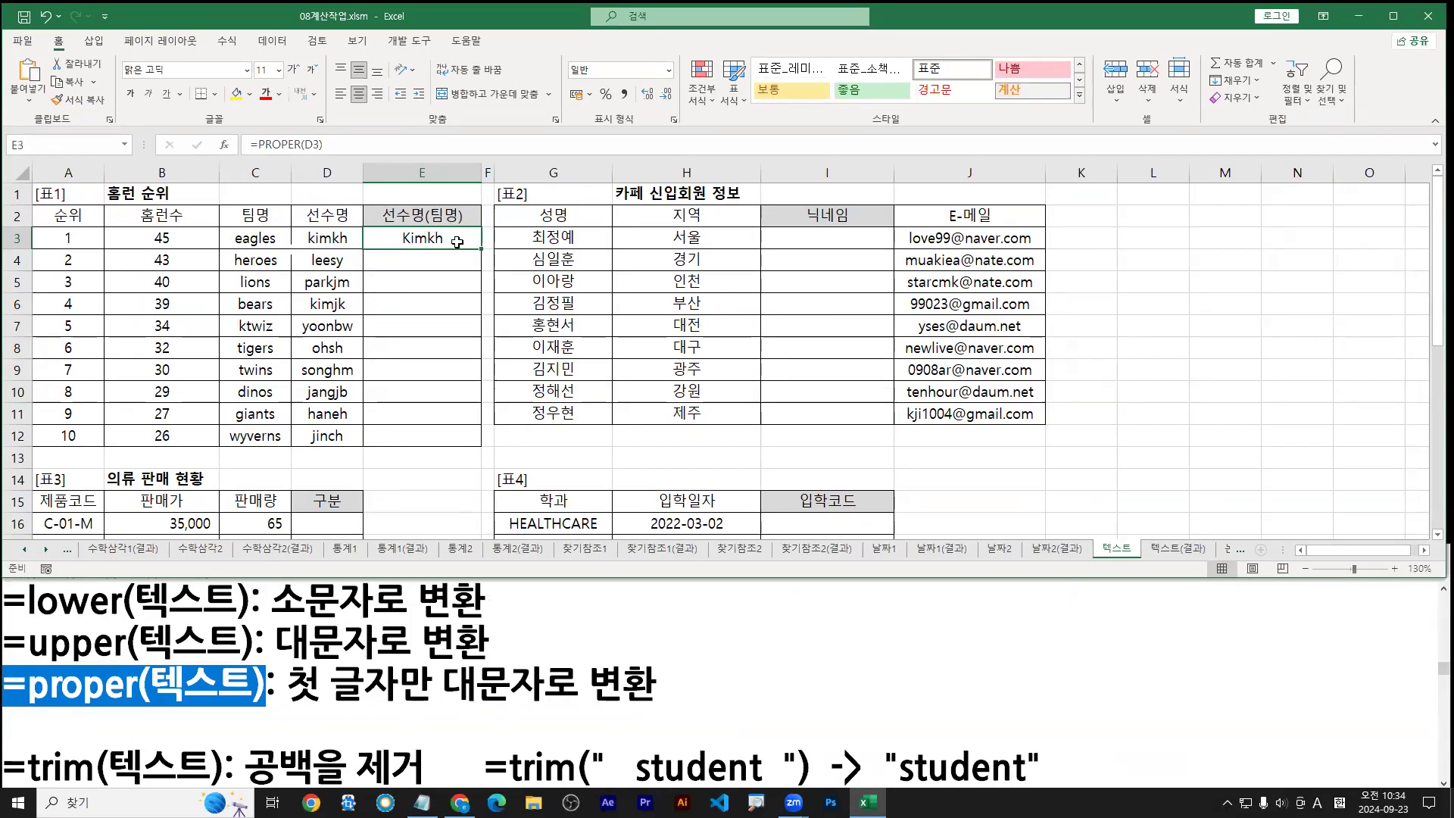
double_click(458, 242)
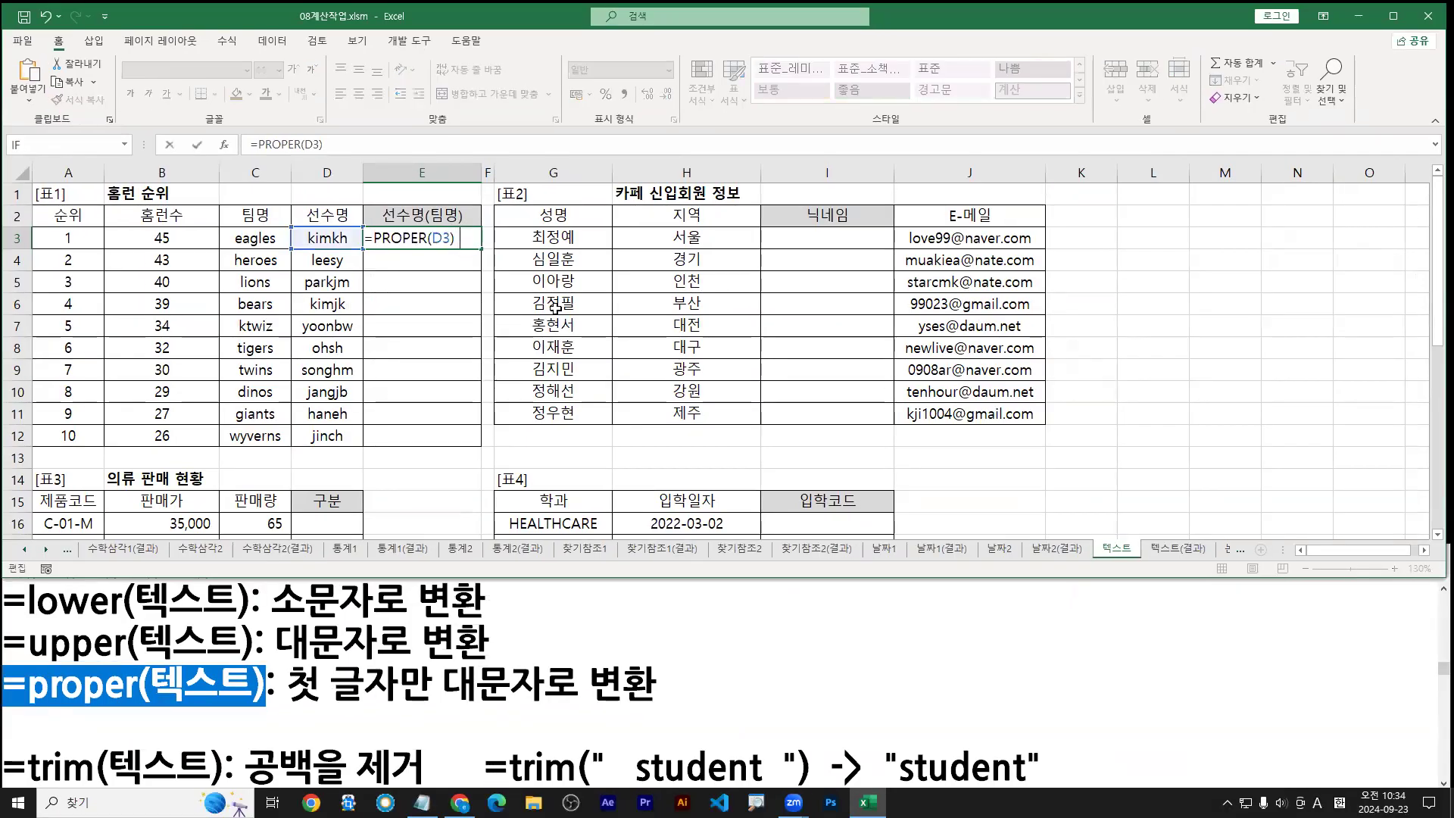
text(& ")
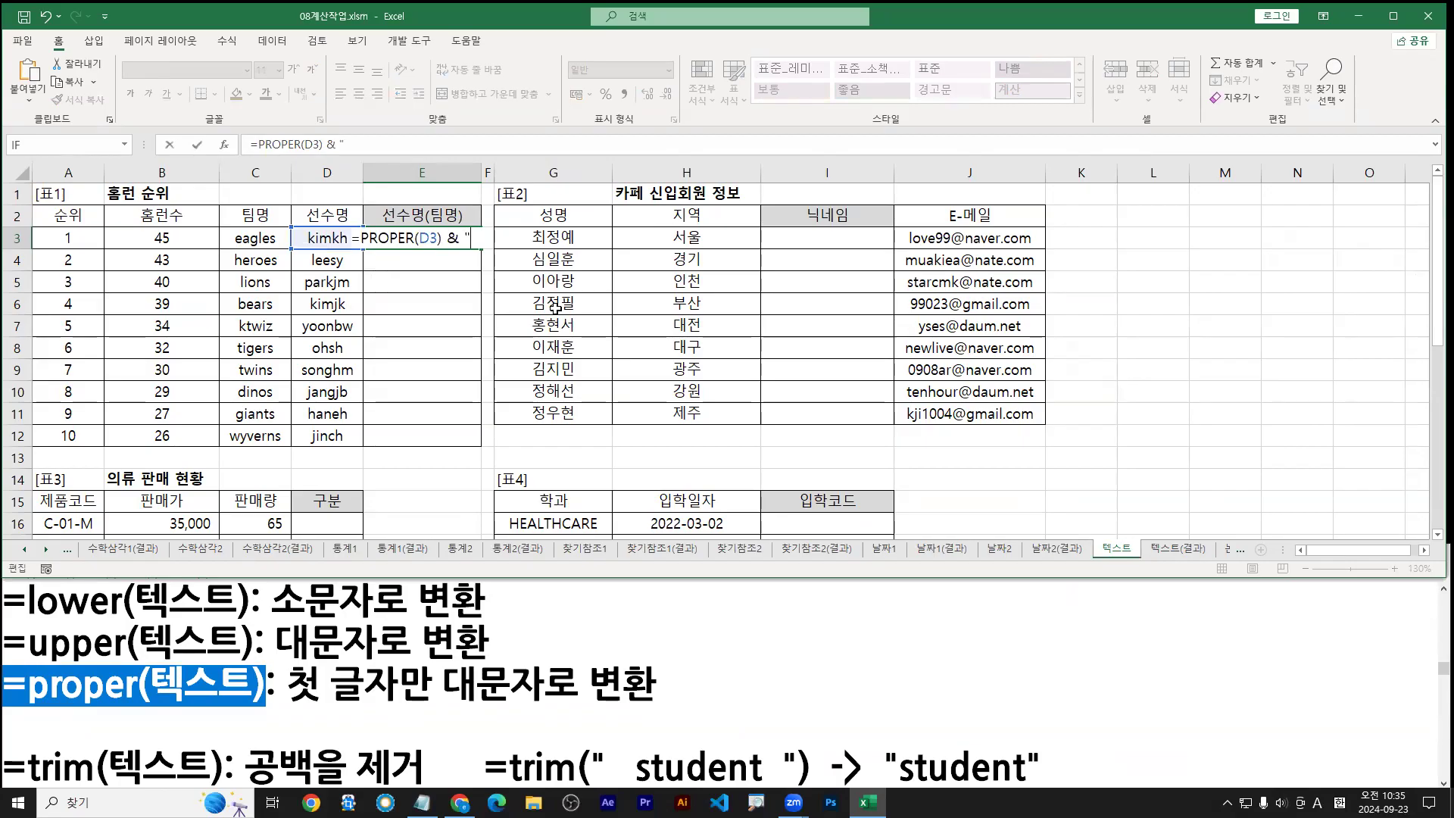
text((")
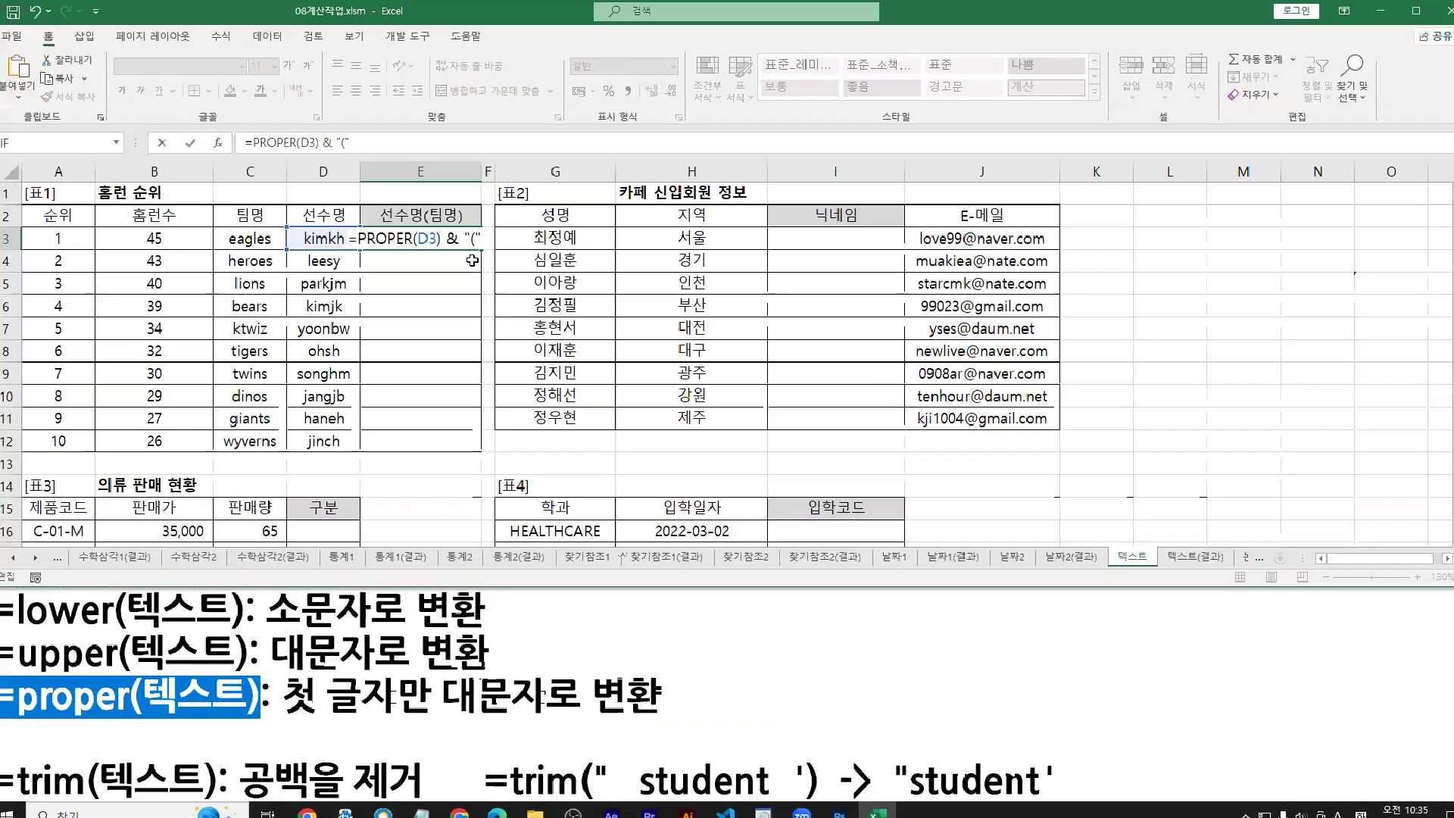
key(Return)
Step: Add another & operator to the end of the E3 formula and underline the team names heroes and lions
double_click(472, 240)
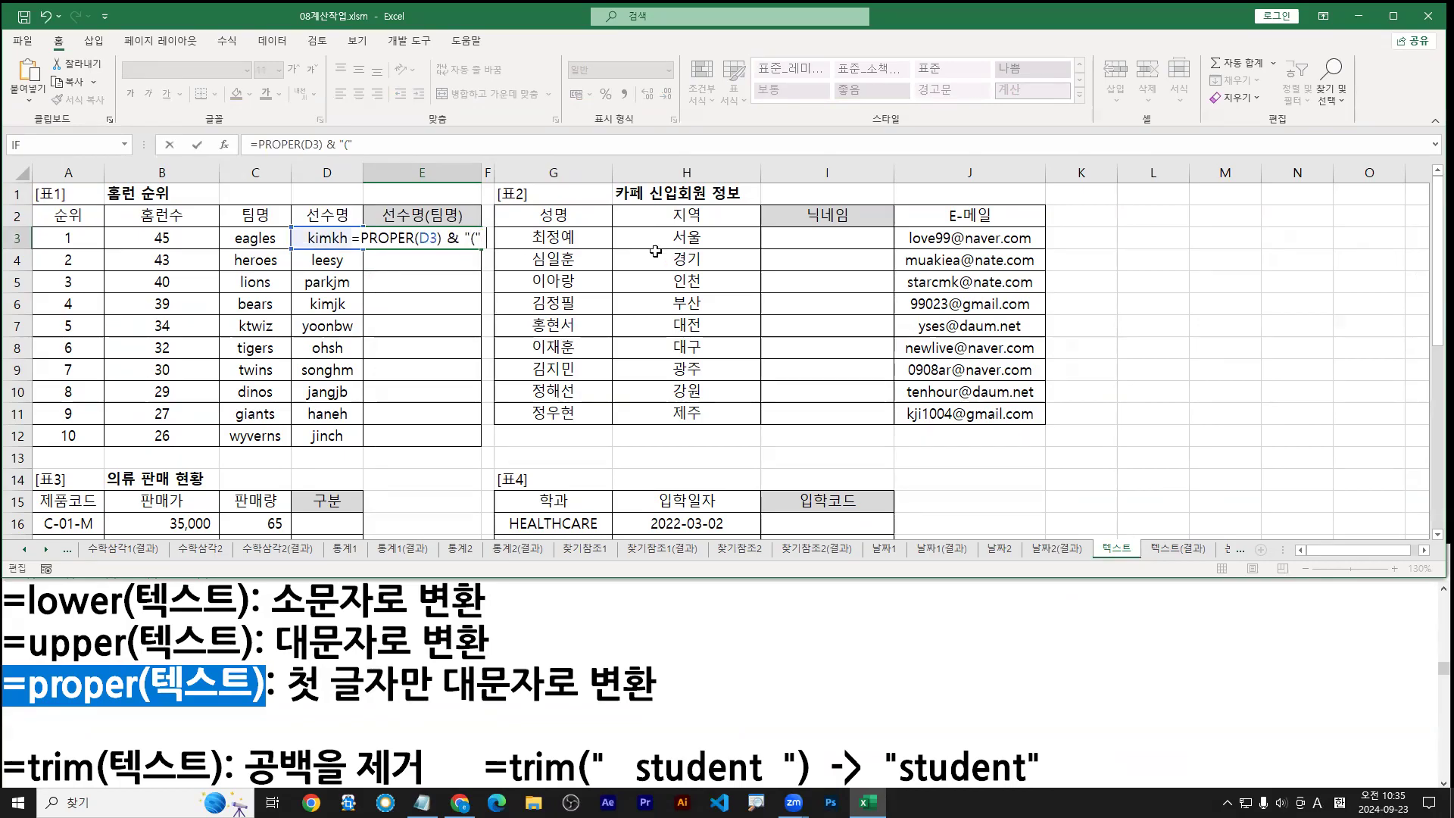
text(&)
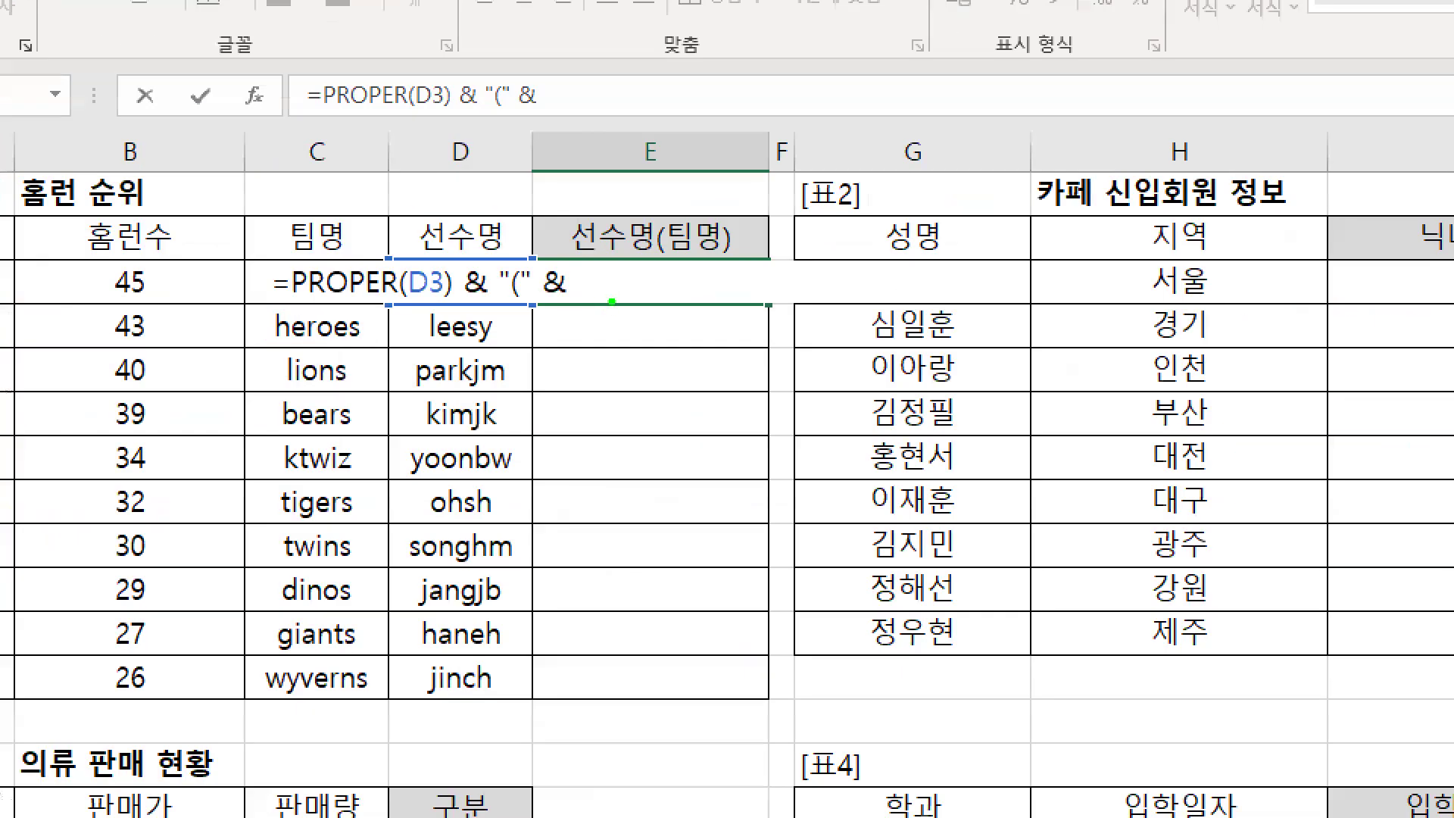
mouse_move(612, 301)
mouse_down()
mouse_move(595, 318)
mouse_move(593, 300)
mouse_up()
drag(269, 351, 371, 351)
drag(274, 392, 365, 394)
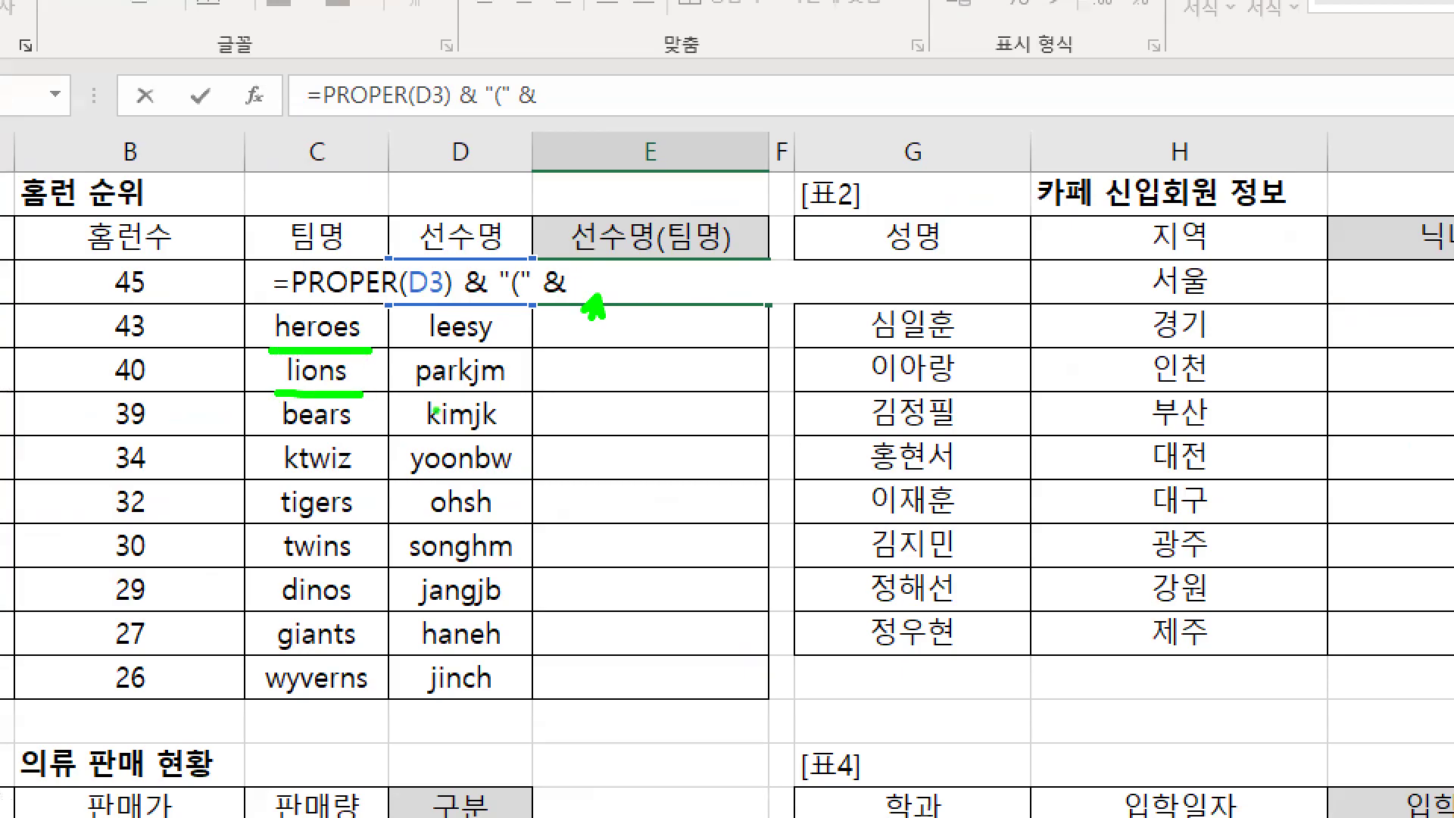
key(Escape)
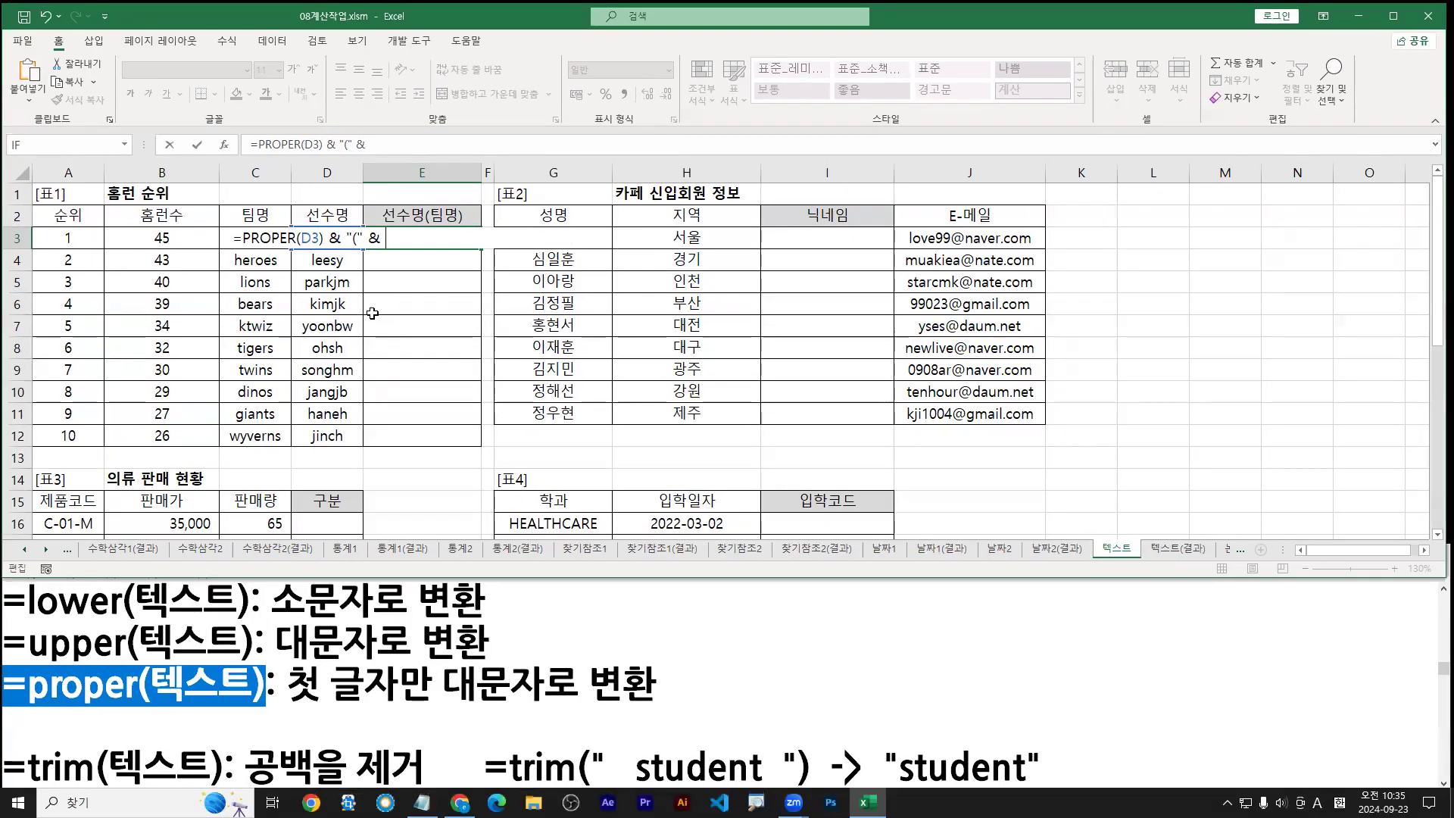
Step: Extend the E3 formula with UPPER(C3) so the team name follows the opening parenthesis in capitals
text(upp)
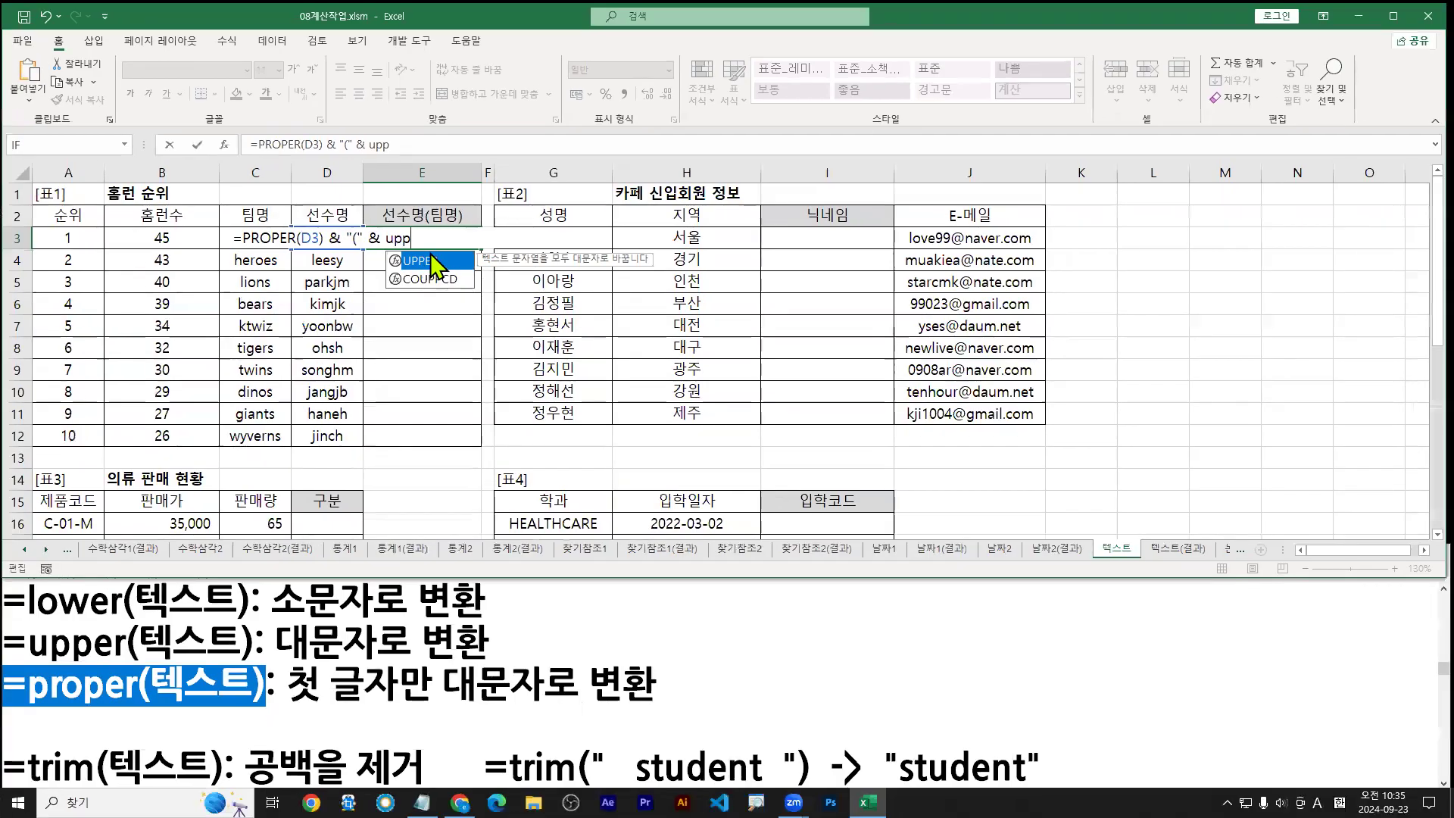
double_click(438, 265)
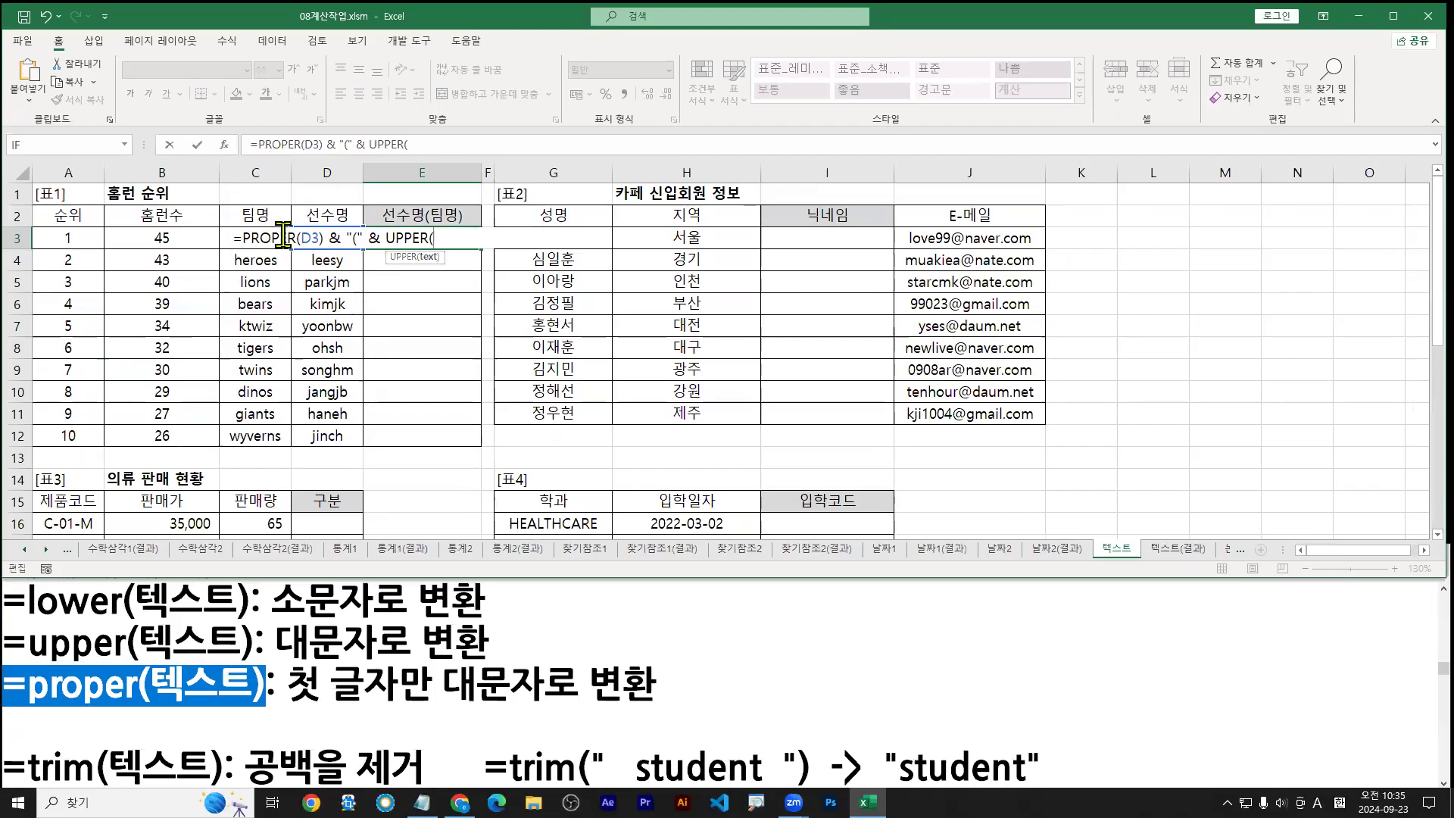
click(255, 217)
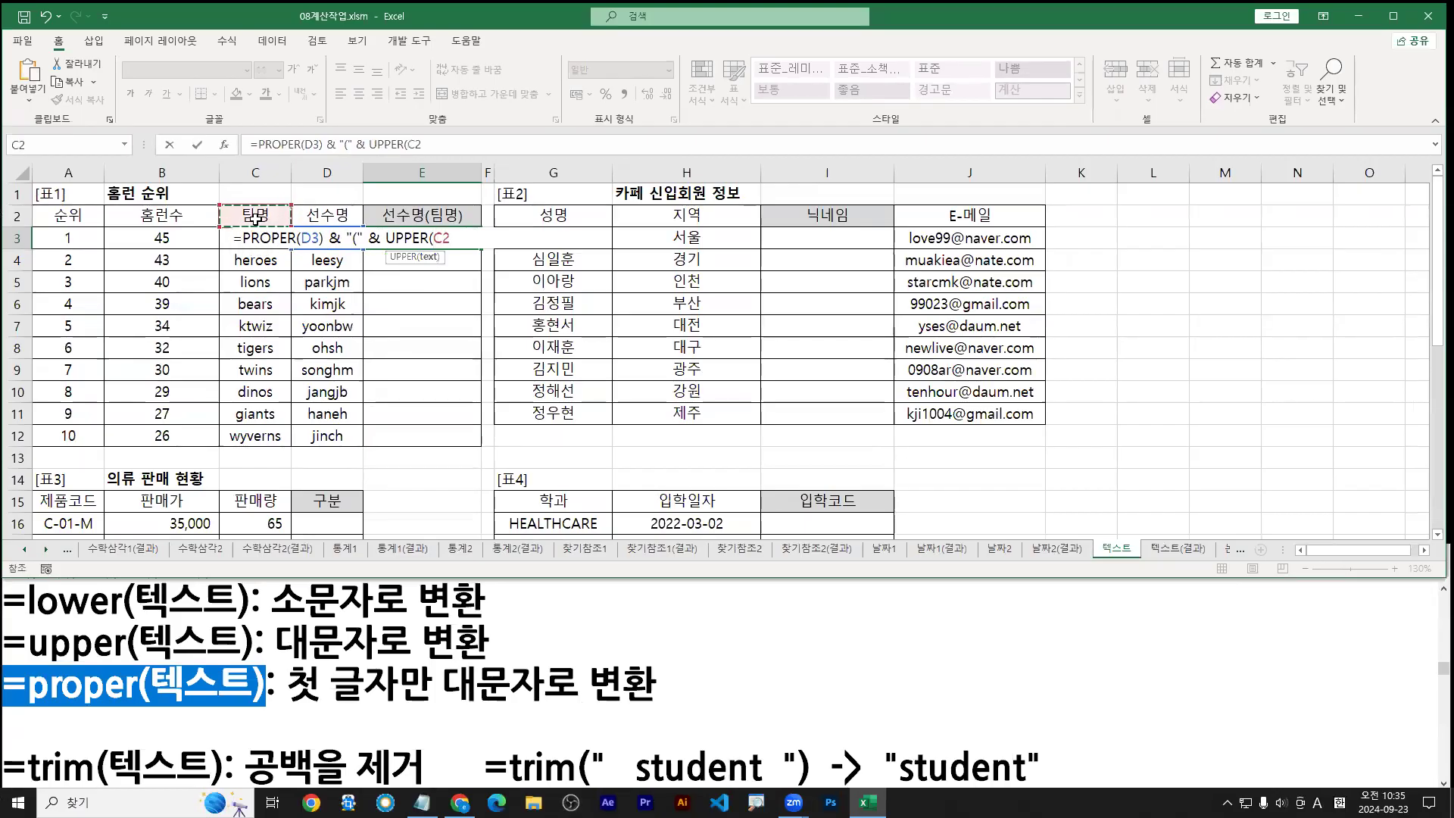
key(Down)
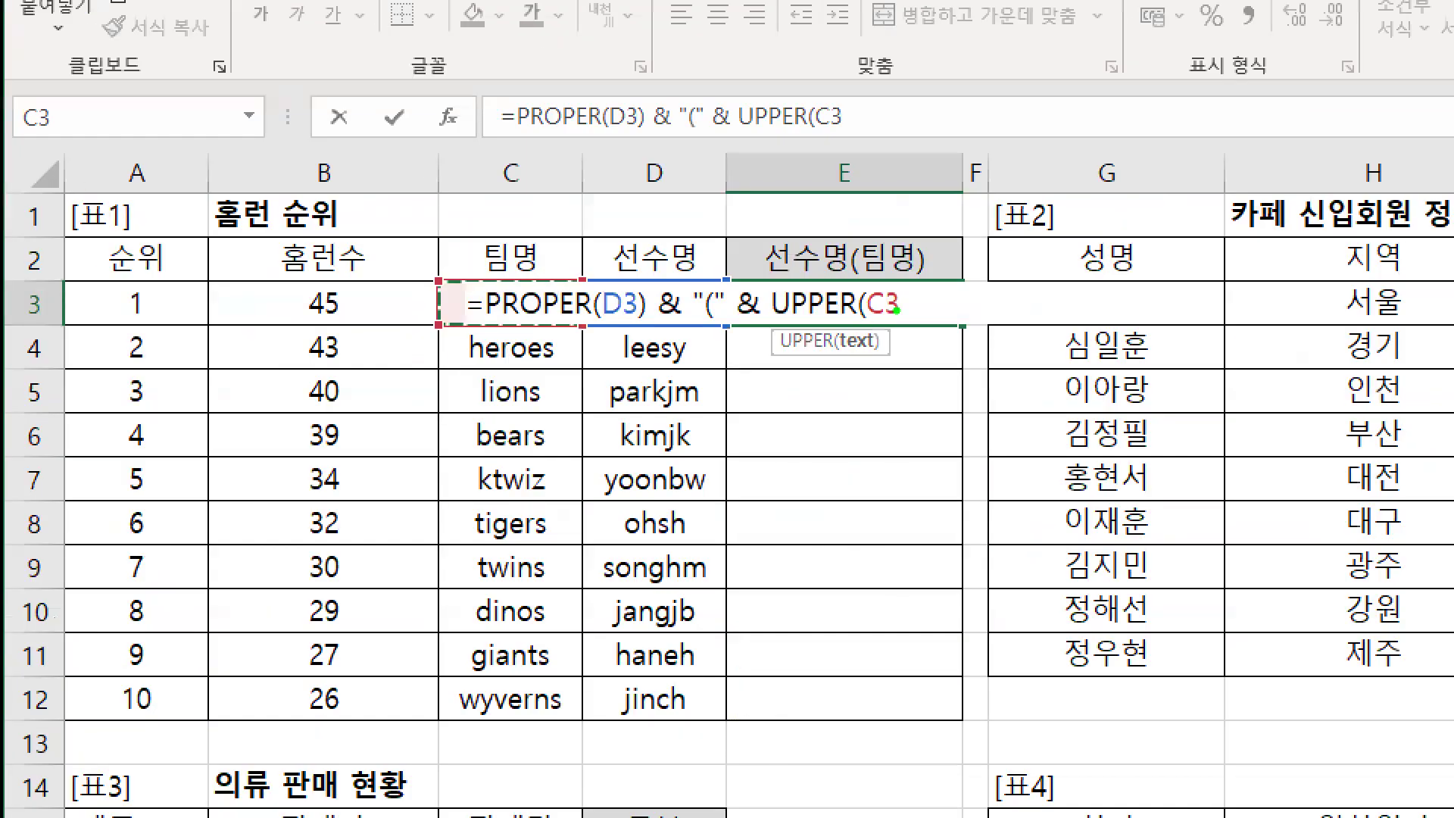
key(r)
drag(909, 288, 908, 322)
key(Escape)
text())
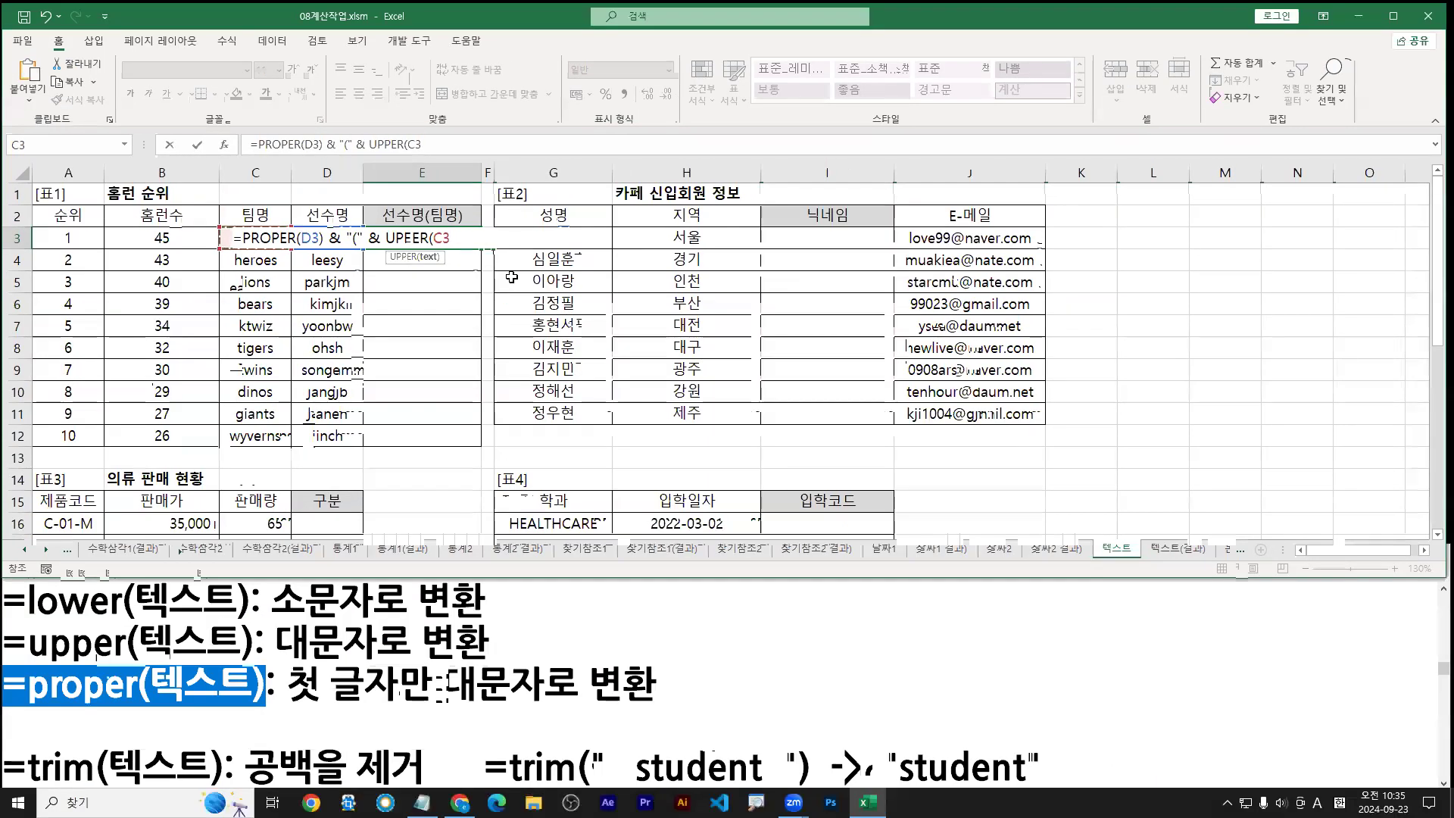
key(Return)
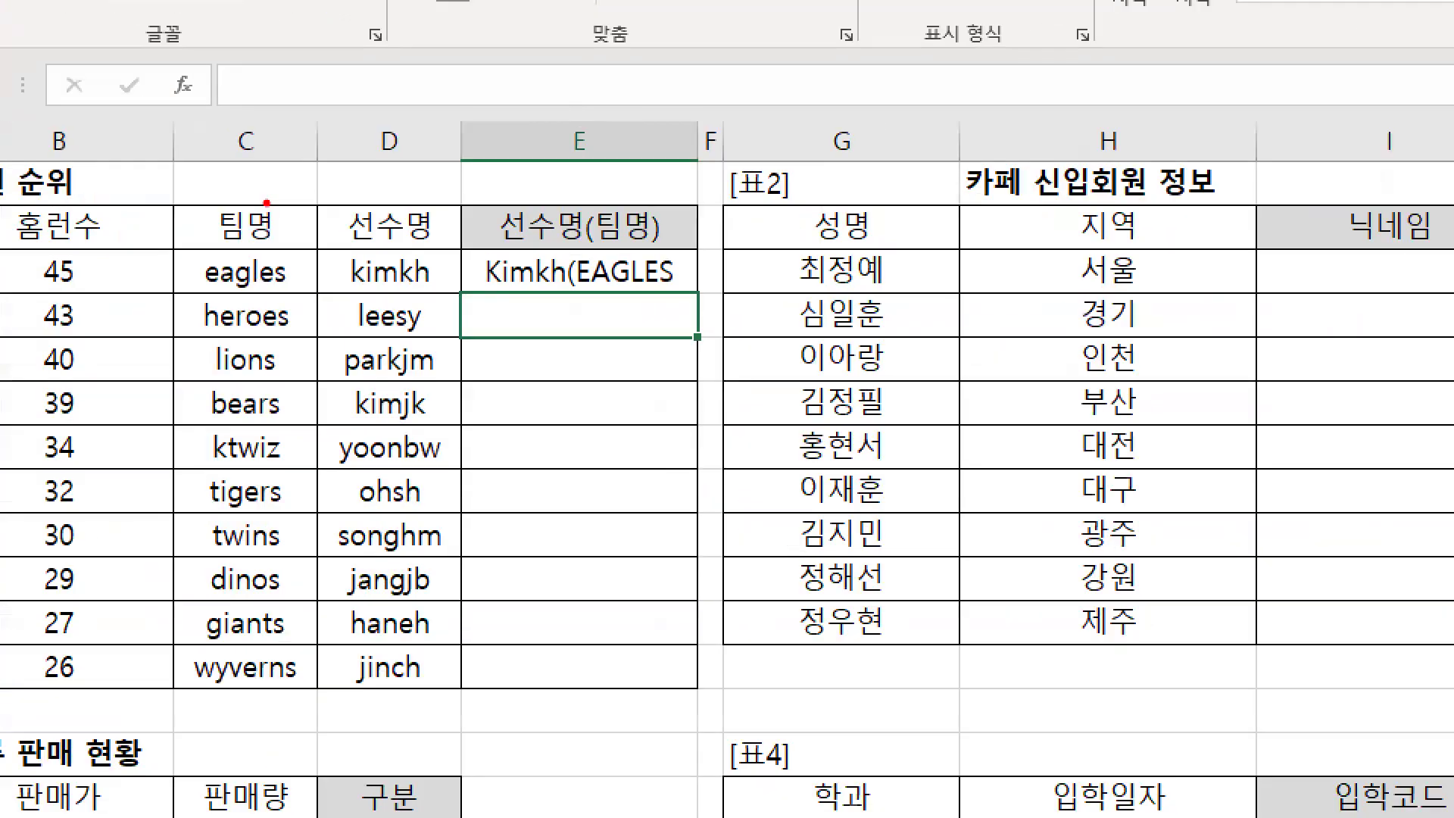
Step: Append & ")" to the E3 formula, marking its three & operators, and fill the formula down through E12
key(b)
drag(678, 249, 685, 289)
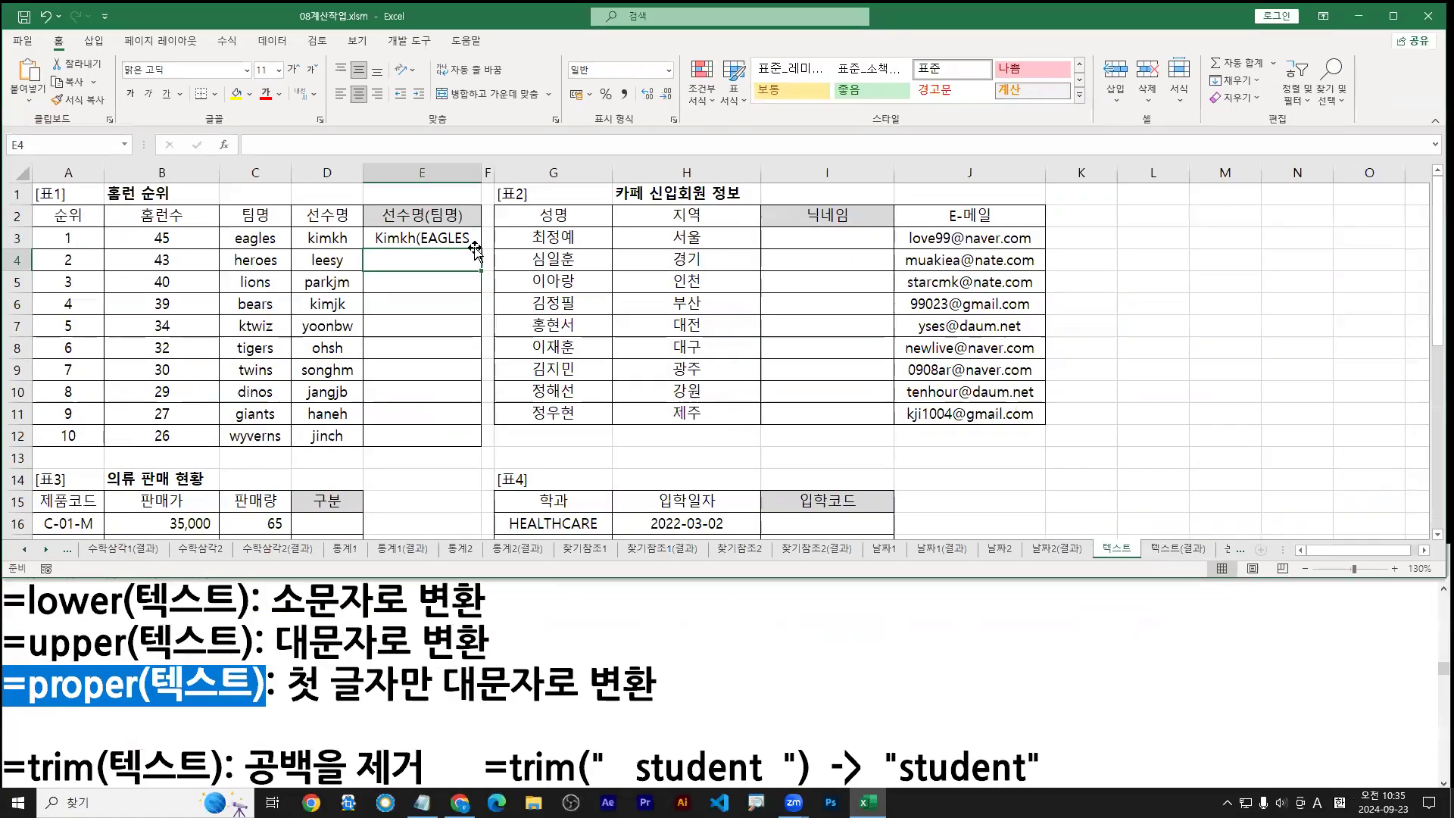
key(Up)
key(F2)
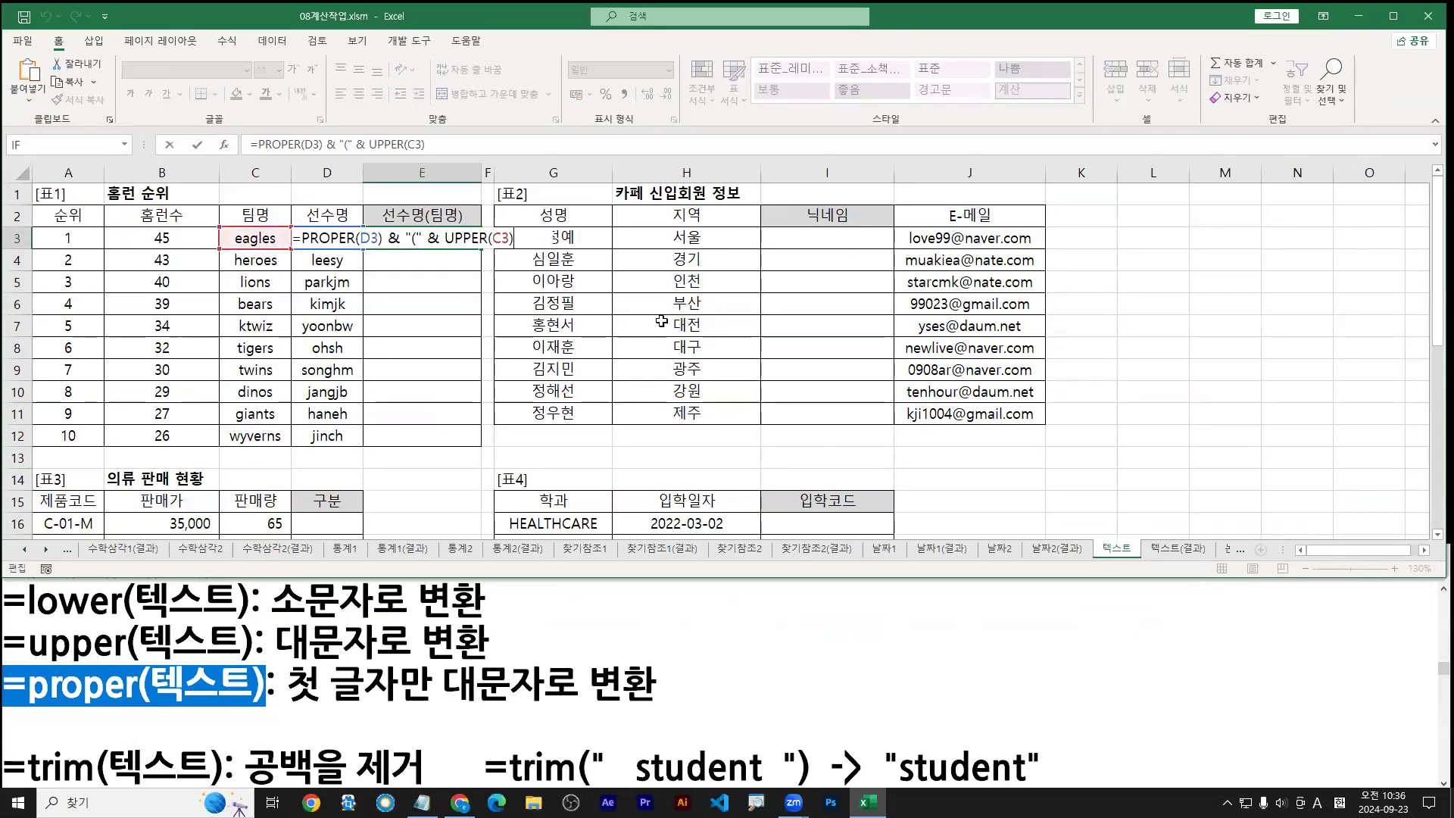
text(& ")")
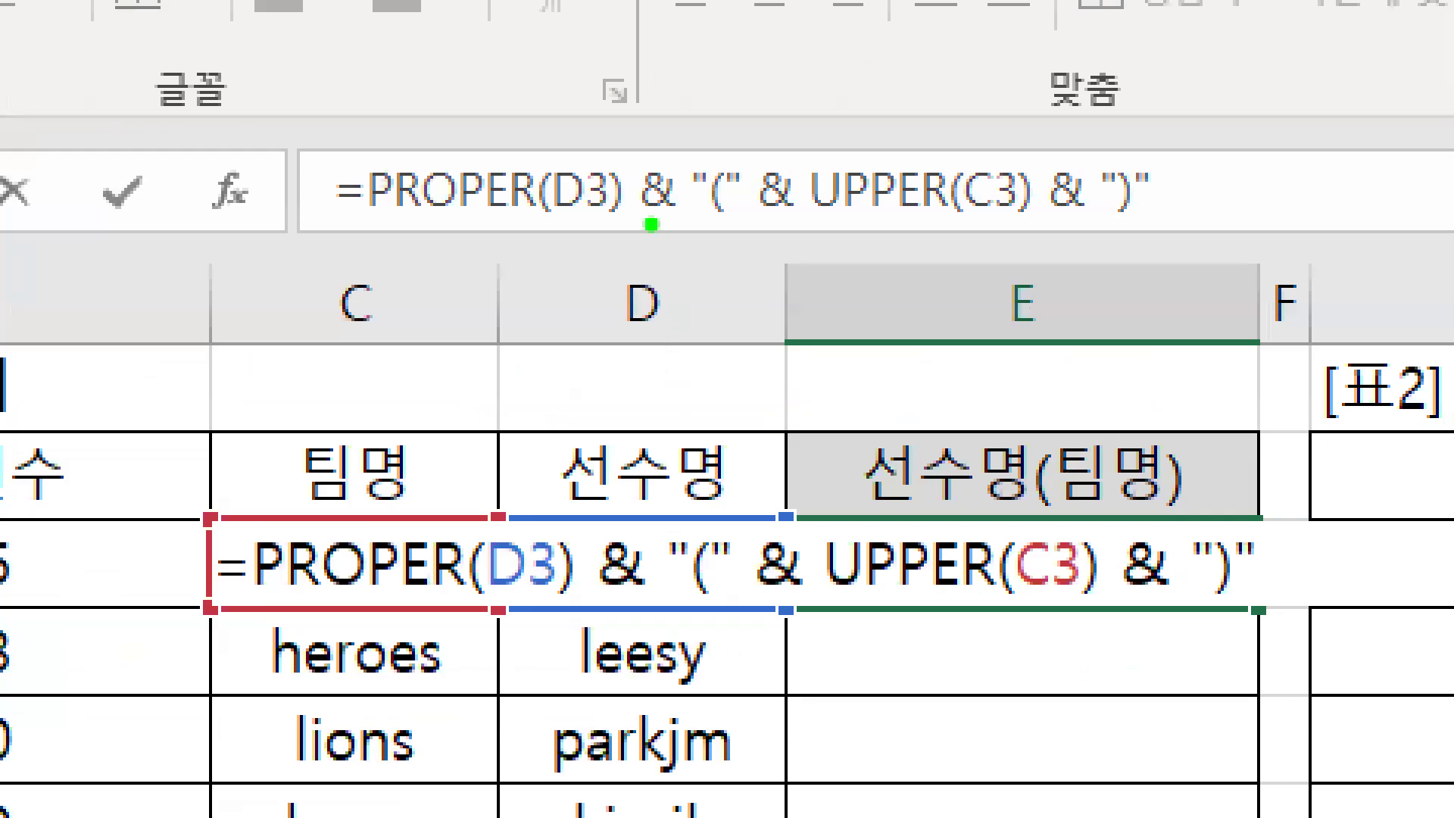
drag(651, 224, 676, 224)
drag(766, 222, 787, 223)
mouse_move(1087, 215)
mouse_down()
mouse_move(1049, 225)
mouse_move(1086, 225)
mouse_up()
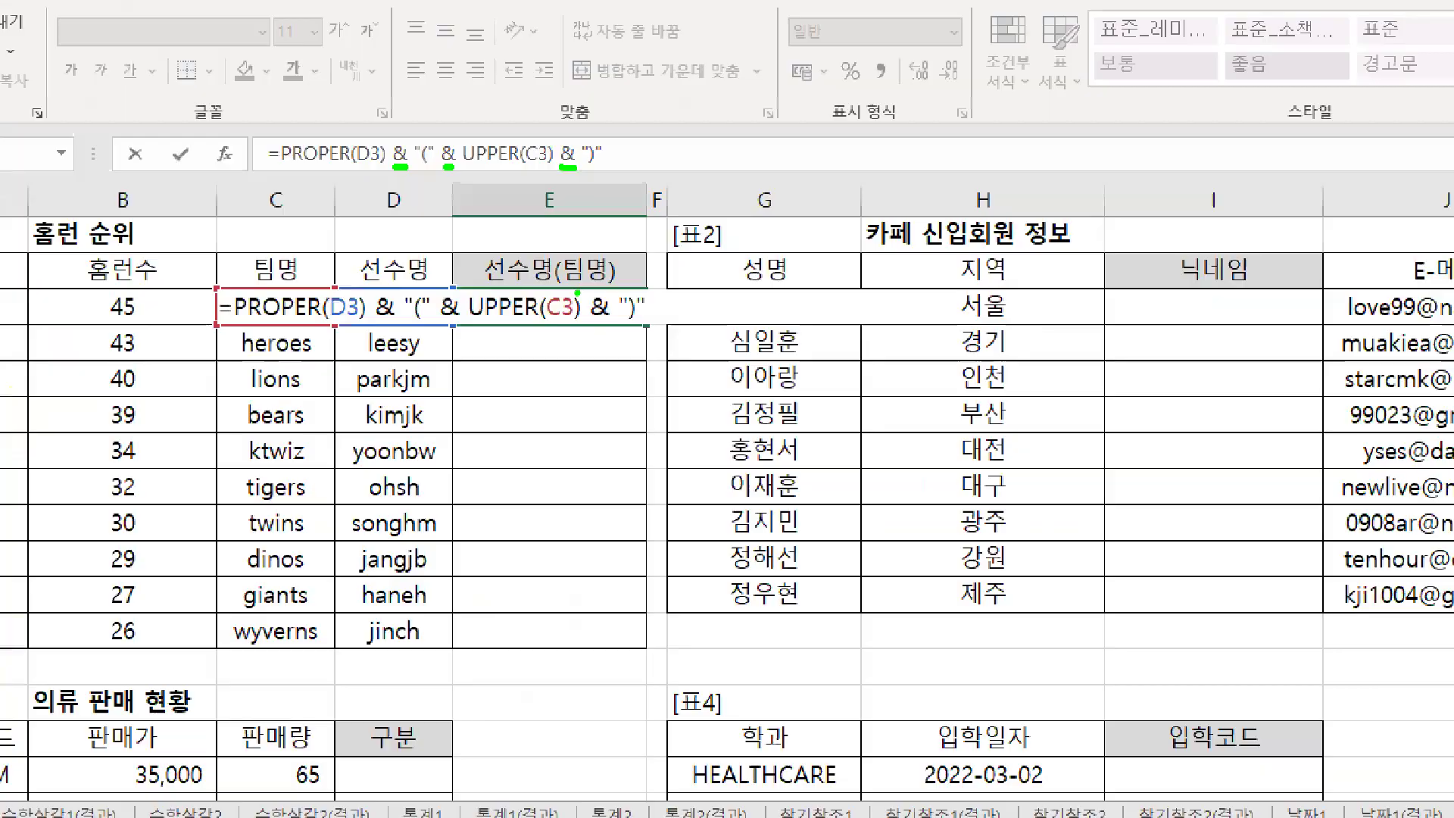
key(Return)
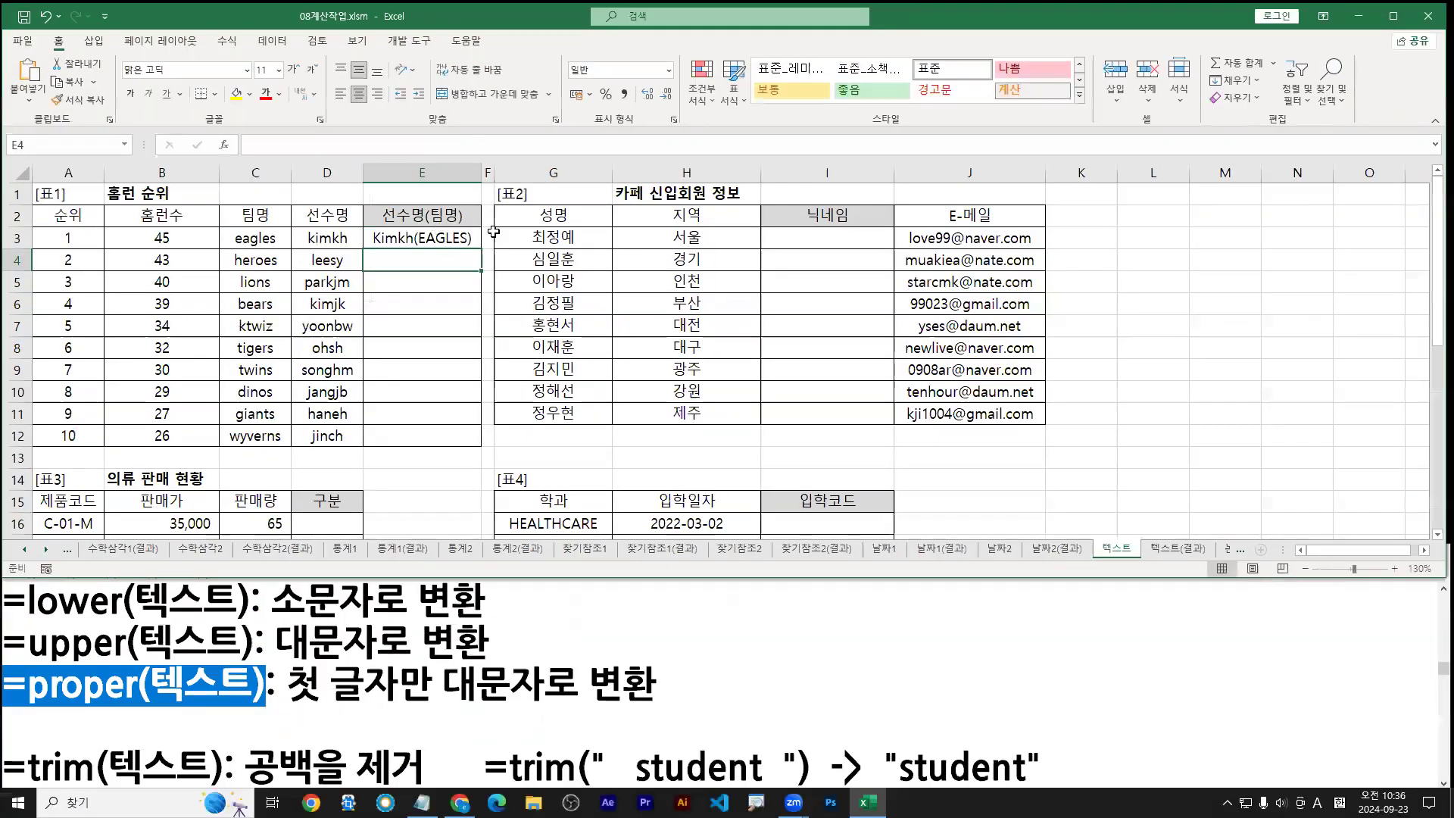
click(1181, 573)
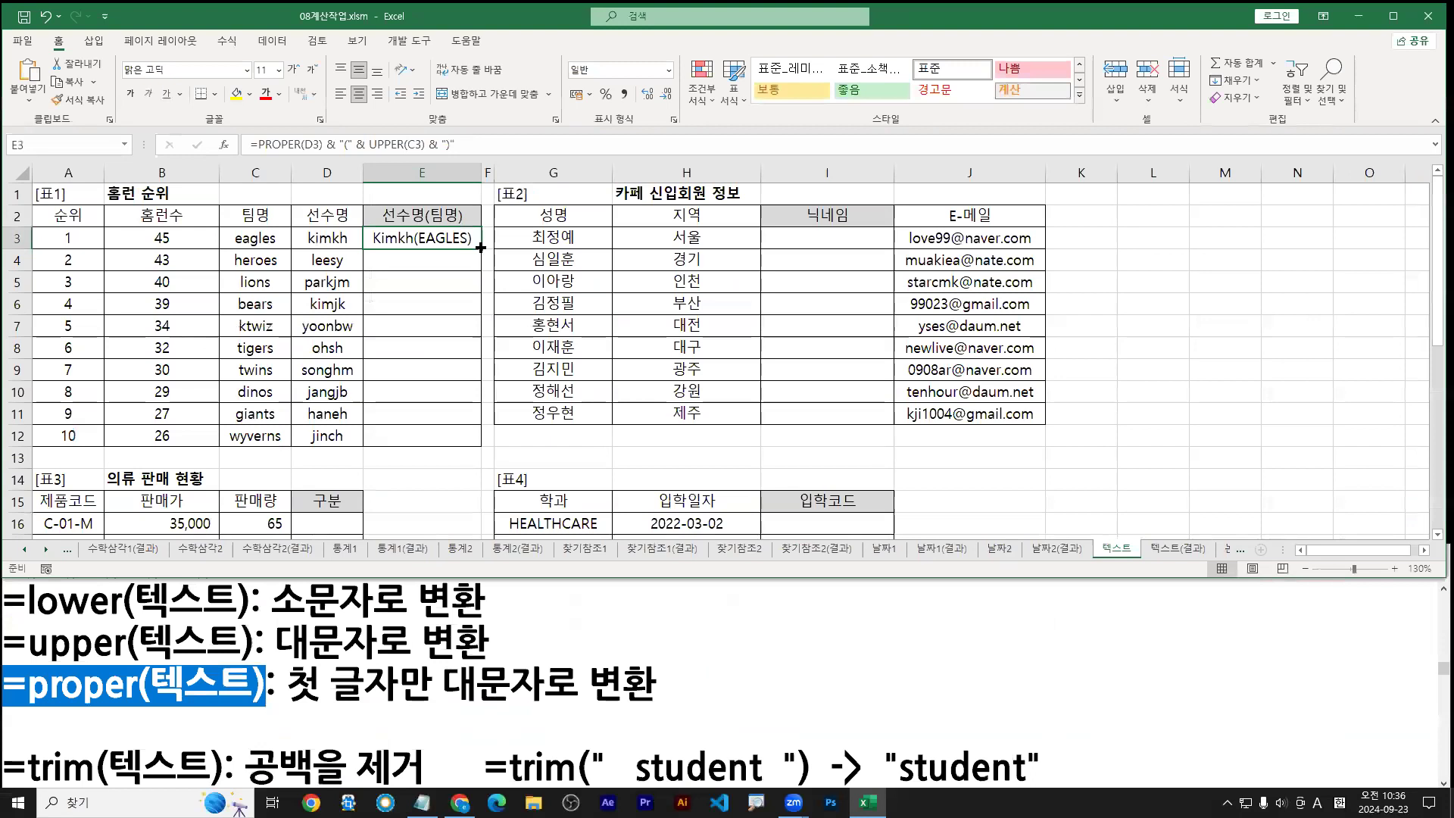
double_click(481, 251)
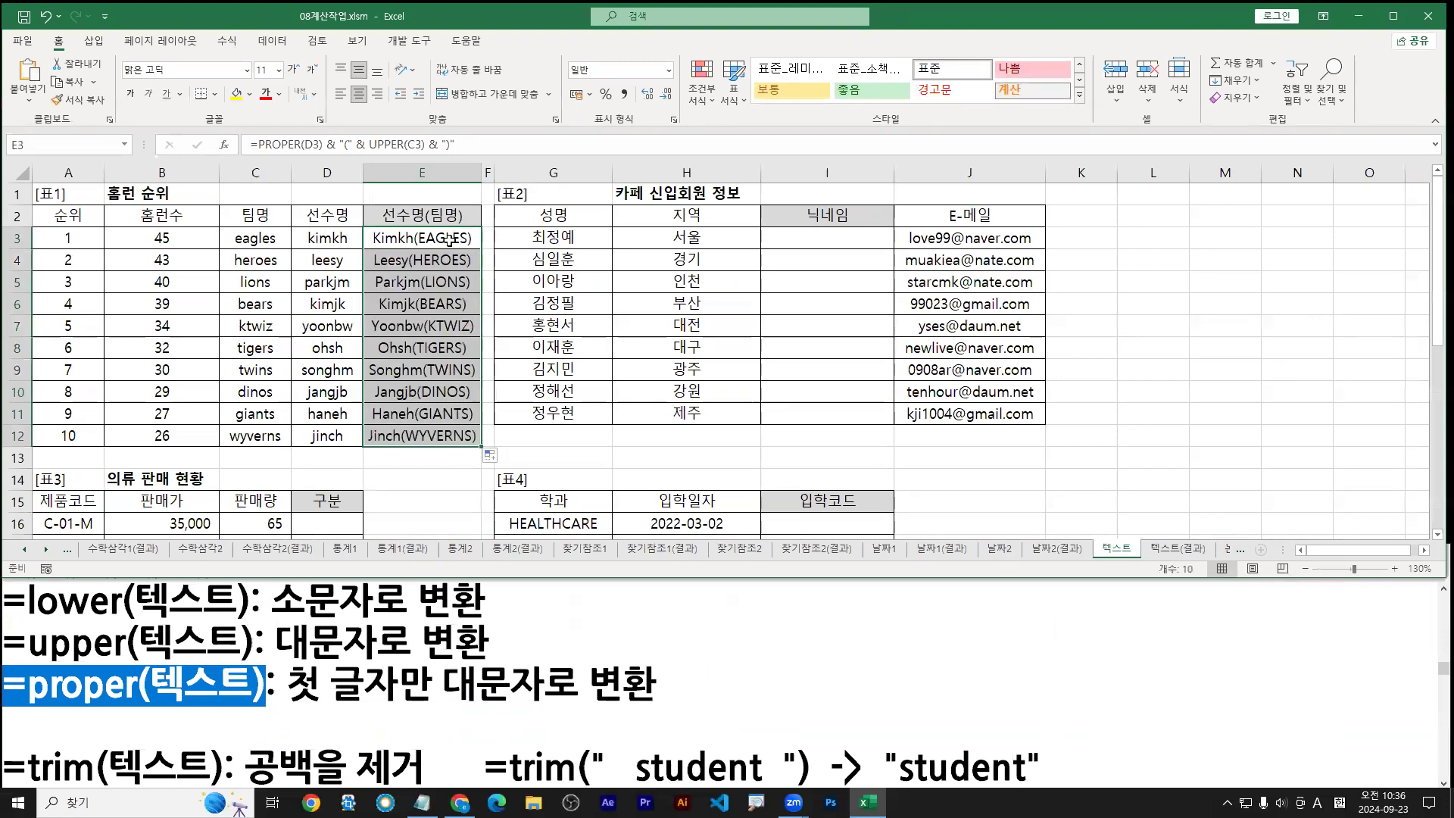
Step: Copy the E3 formula onto a new line above =lower(텍스트) in the Notepad notes and return to Excel
double_click(448, 239)
drag(482, 142, 152, 137)
key(ctrl+c)
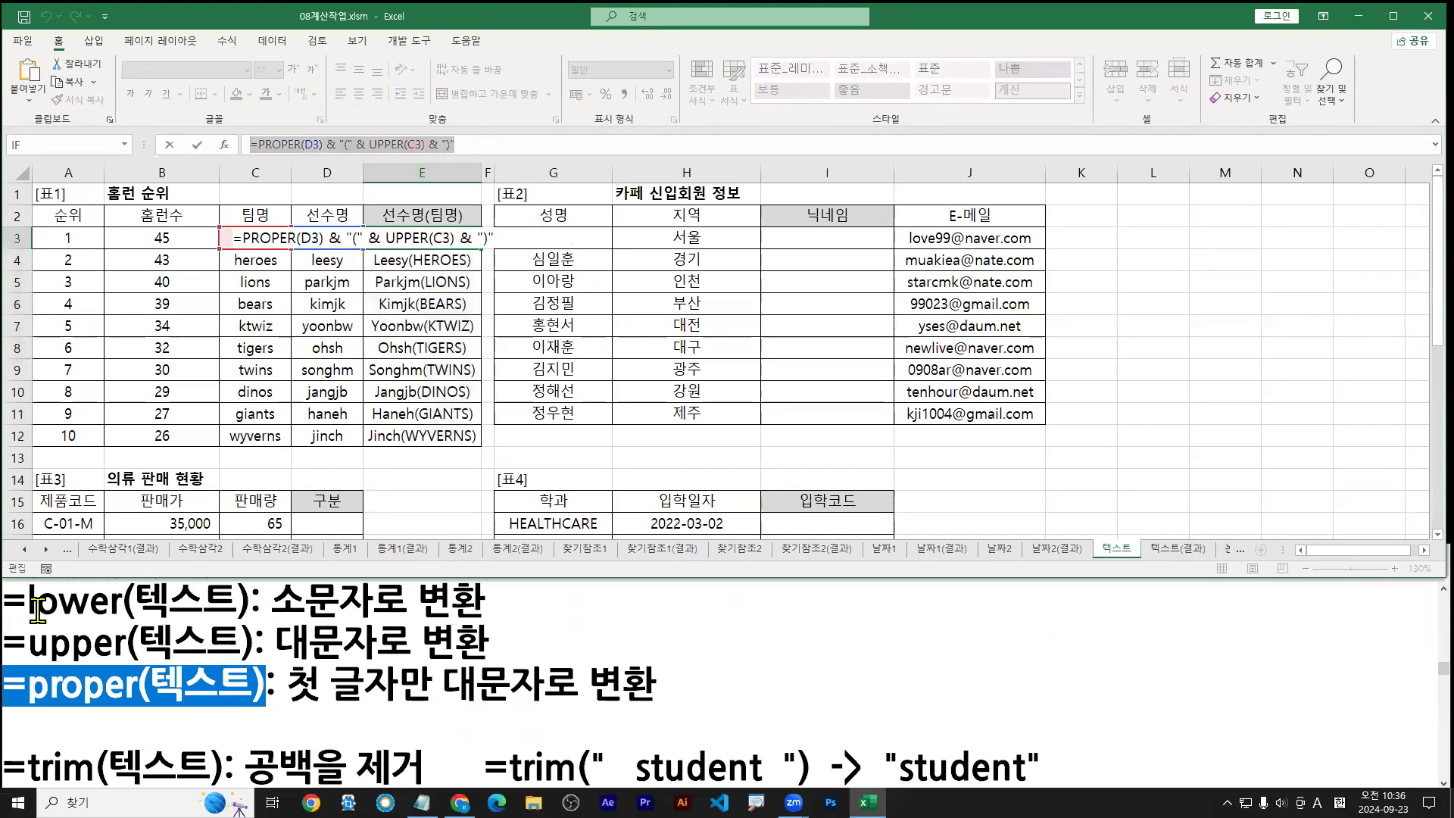
click(11, 600)
key(Return)
key(Up)
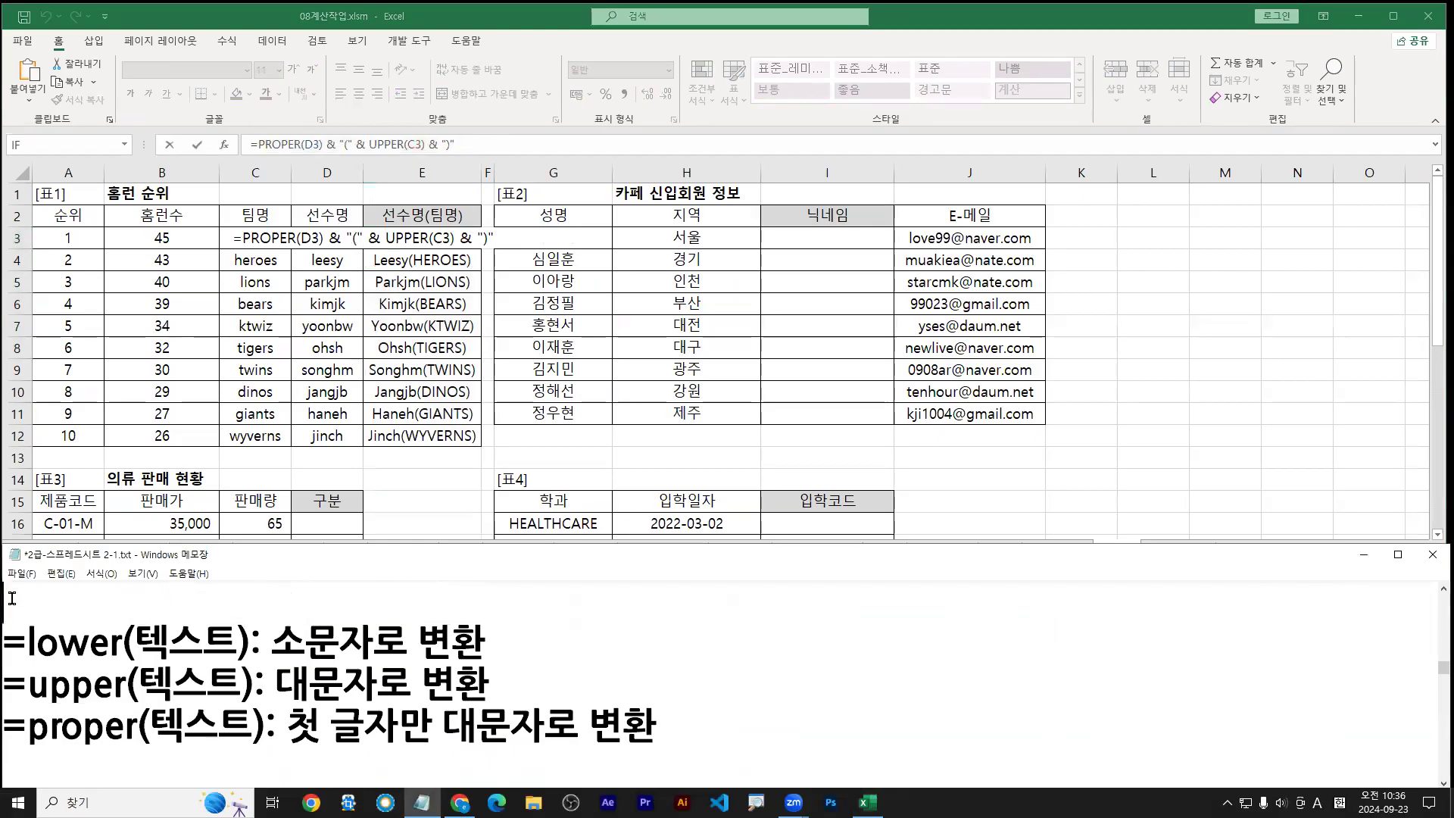
key(ctrl+v)
key(alt+Tab)
key(Hangul)
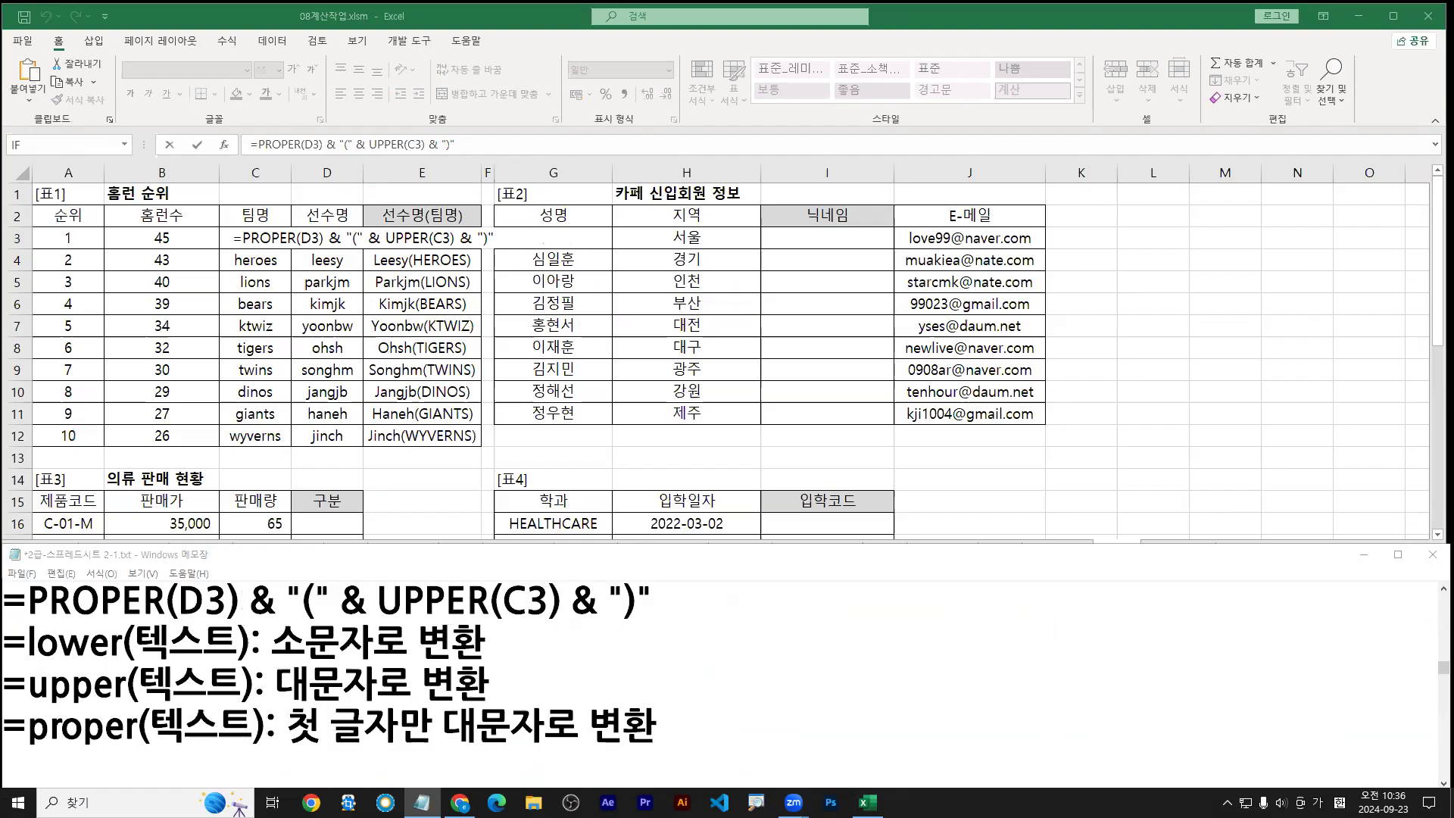
key(Escape)
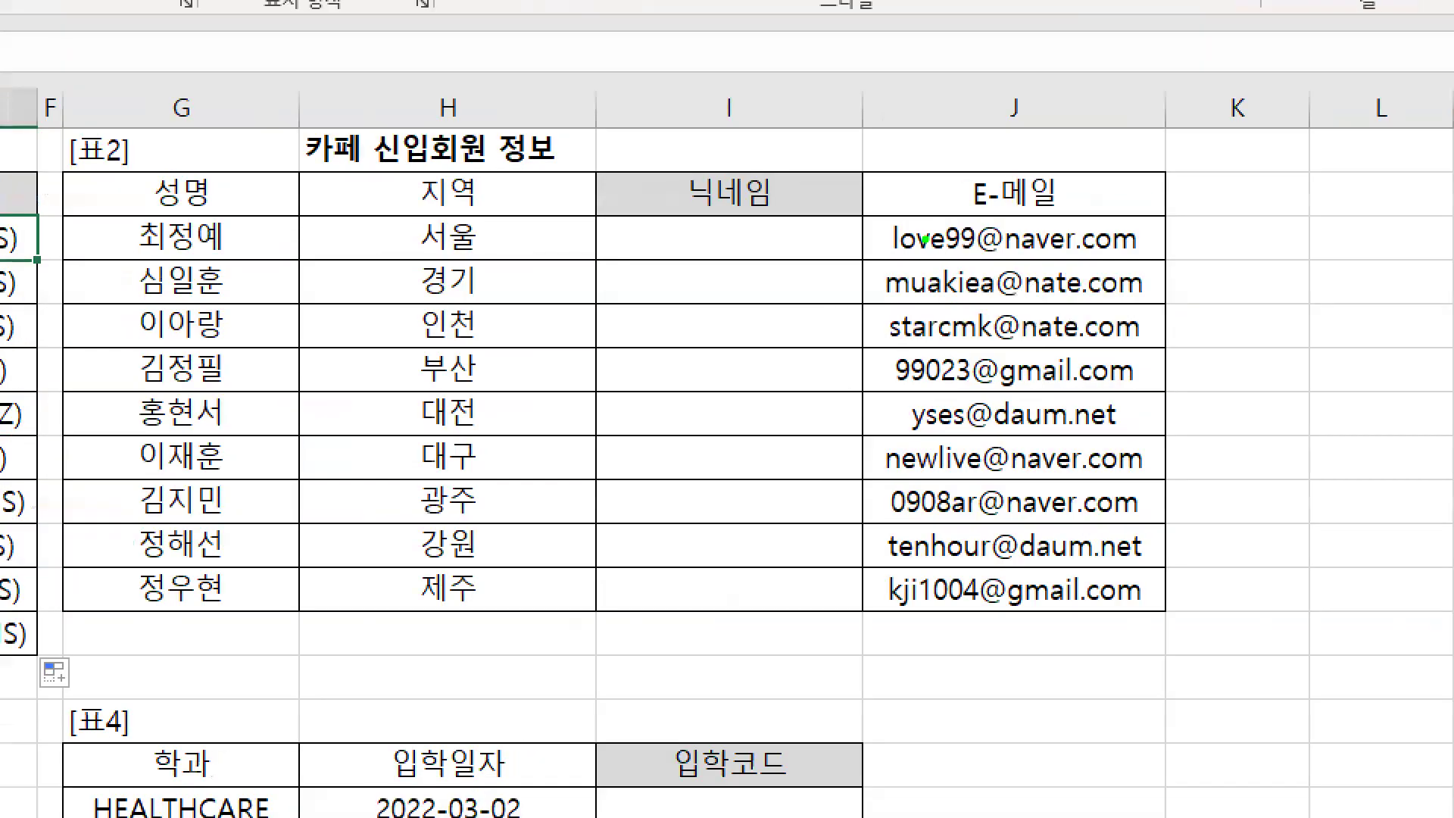
Step: Mark the ID part before @ in several E-메일 entries of 표2 as the source for the 닉네임 column
mouse_move(887, 258)
mouse_down()
mouse_move(977, 258)
mouse_move(826, 219)
mouse_move(811, 240)
mouse_up()
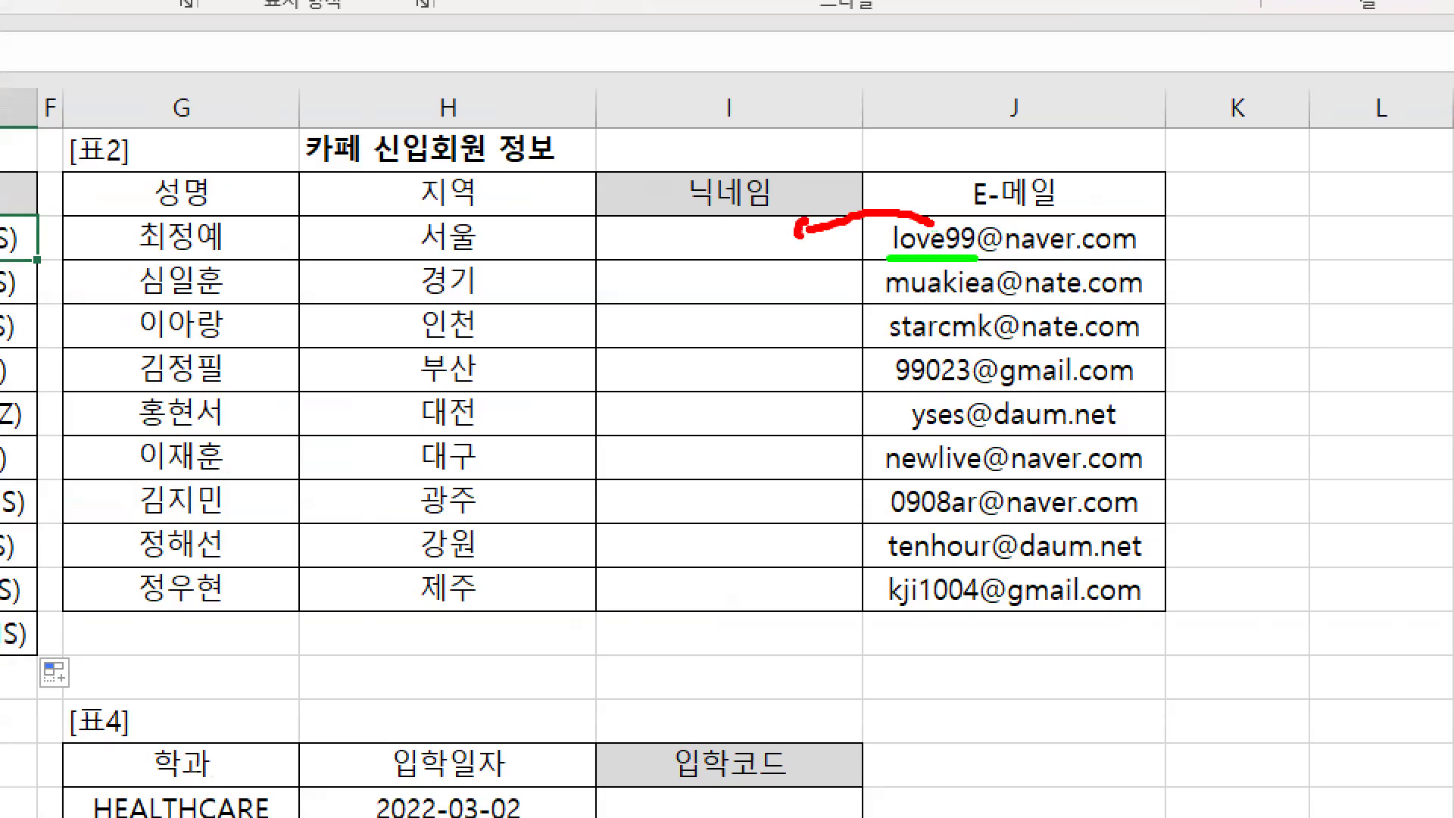
drag(675, 257, 786, 256)
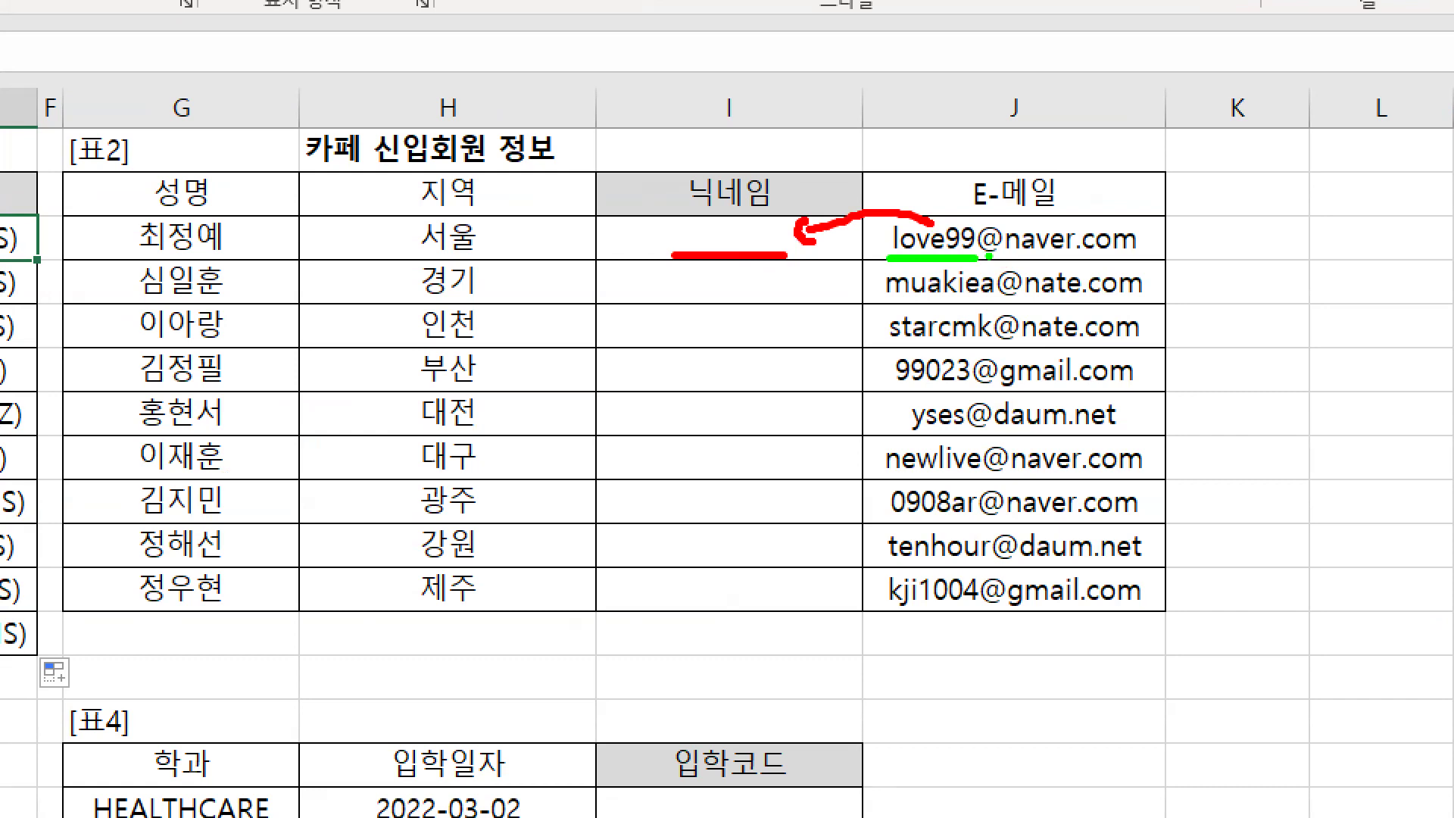
mouse_move(987, 257)
mouse_down()
mouse_move(969, 247)
mouse_move(988, 259)
mouse_move(969, 278)
mouse_up()
drag(940, 189, 959, 190)
drag(888, 303, 991, 300)
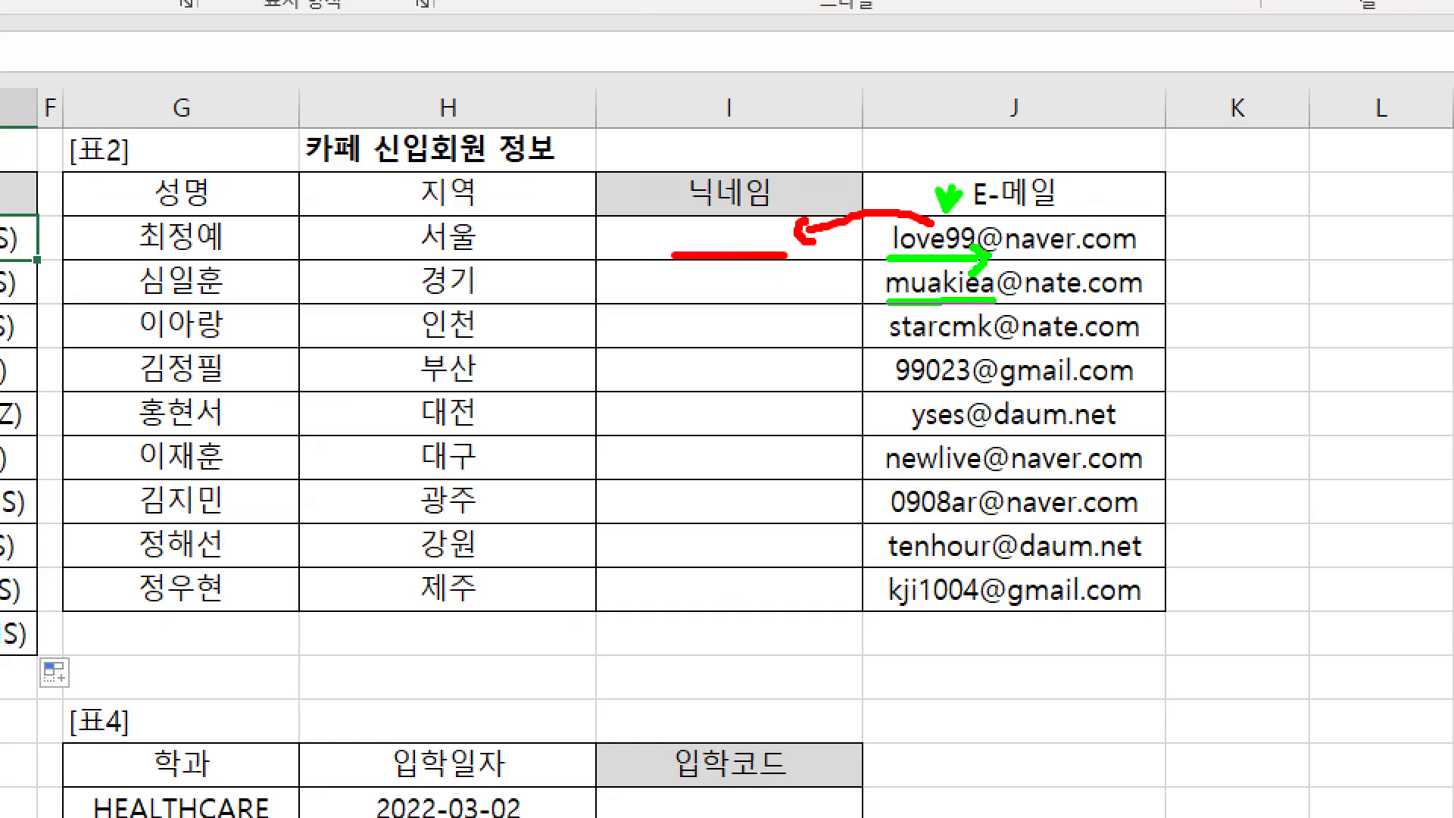
drag(989, 284, 990, 311)
mouse_move(900, 391)
mouse_down()
mouse_move(967, 382)
mouse_move(970, 395)
mouse_up()
drag(915, 435, 967, 439)
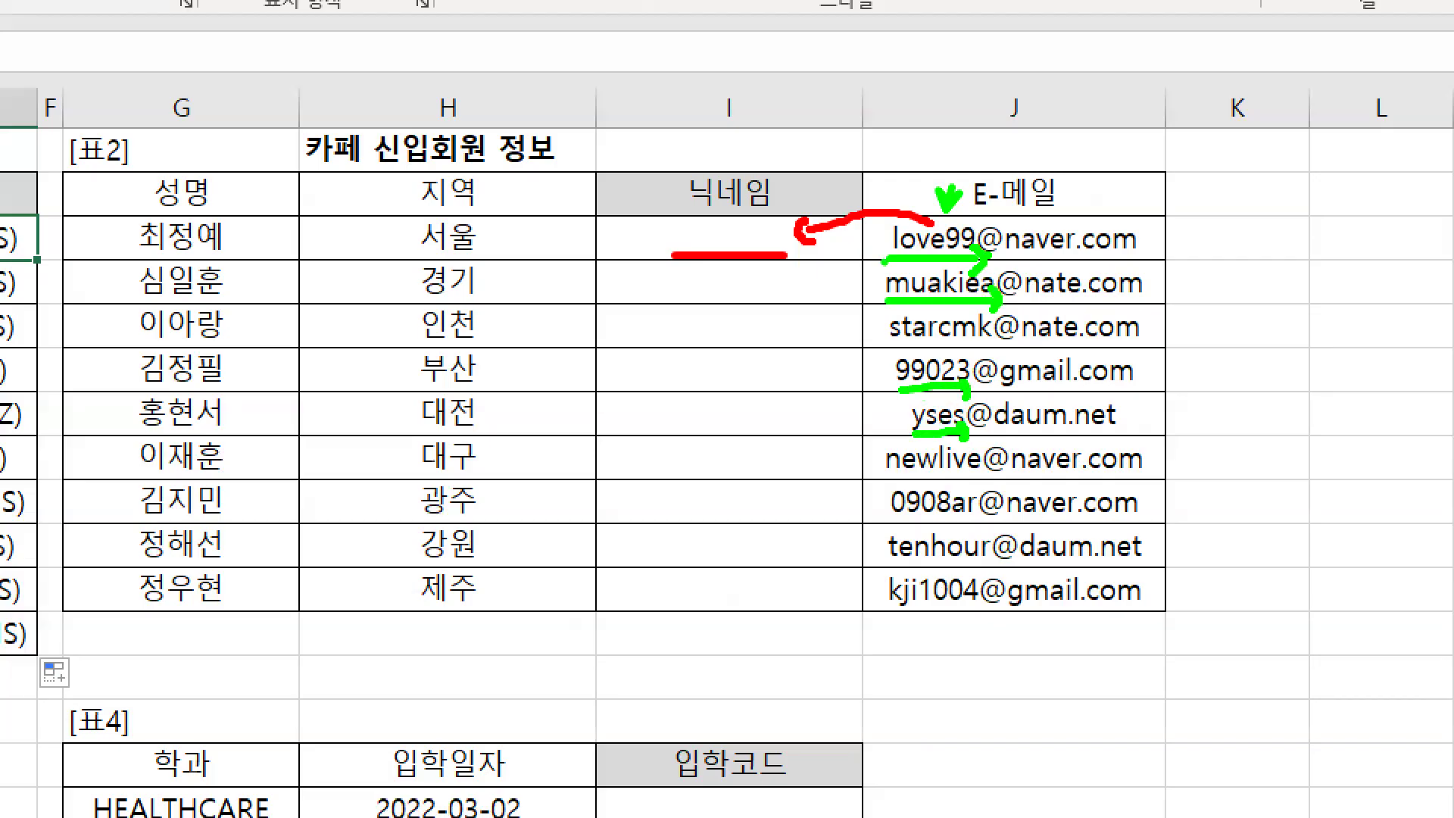
Step: Annotate the first E-메일 entry with start position 1, the range up to @, and position 7 for the @ sign
drag(882, 265, 1150, 266)
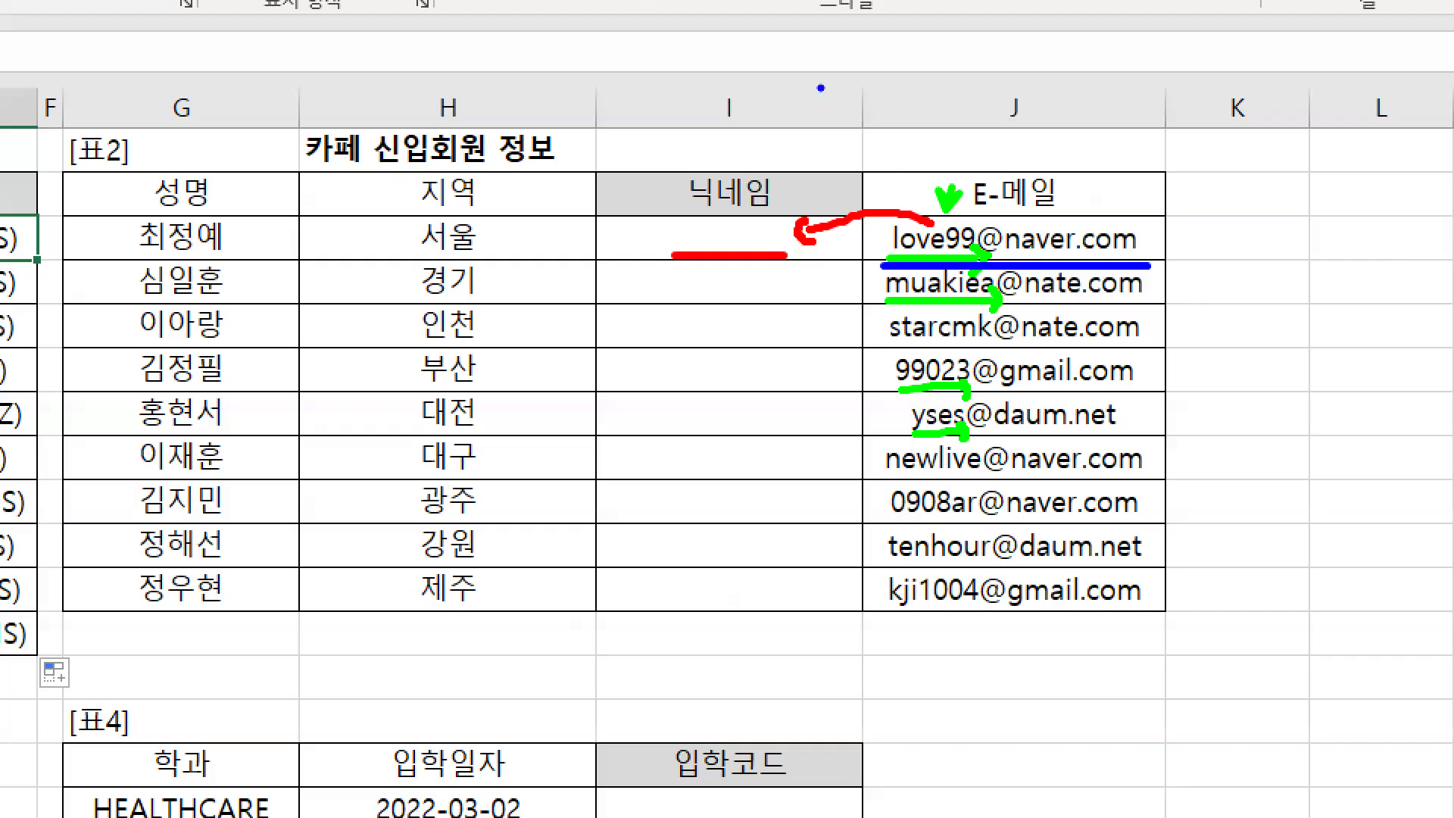
mouse_move(880, 199)
mouse_down()
mouse_move(908, 197)
mouse_move(895, 216)
mouse_up()
mouse_move(876, 144)
mouse_down()
mouse_move(894, 130)
mouse_move(895, 157)
mouse_up()
drag(895, 266, 977, 266)
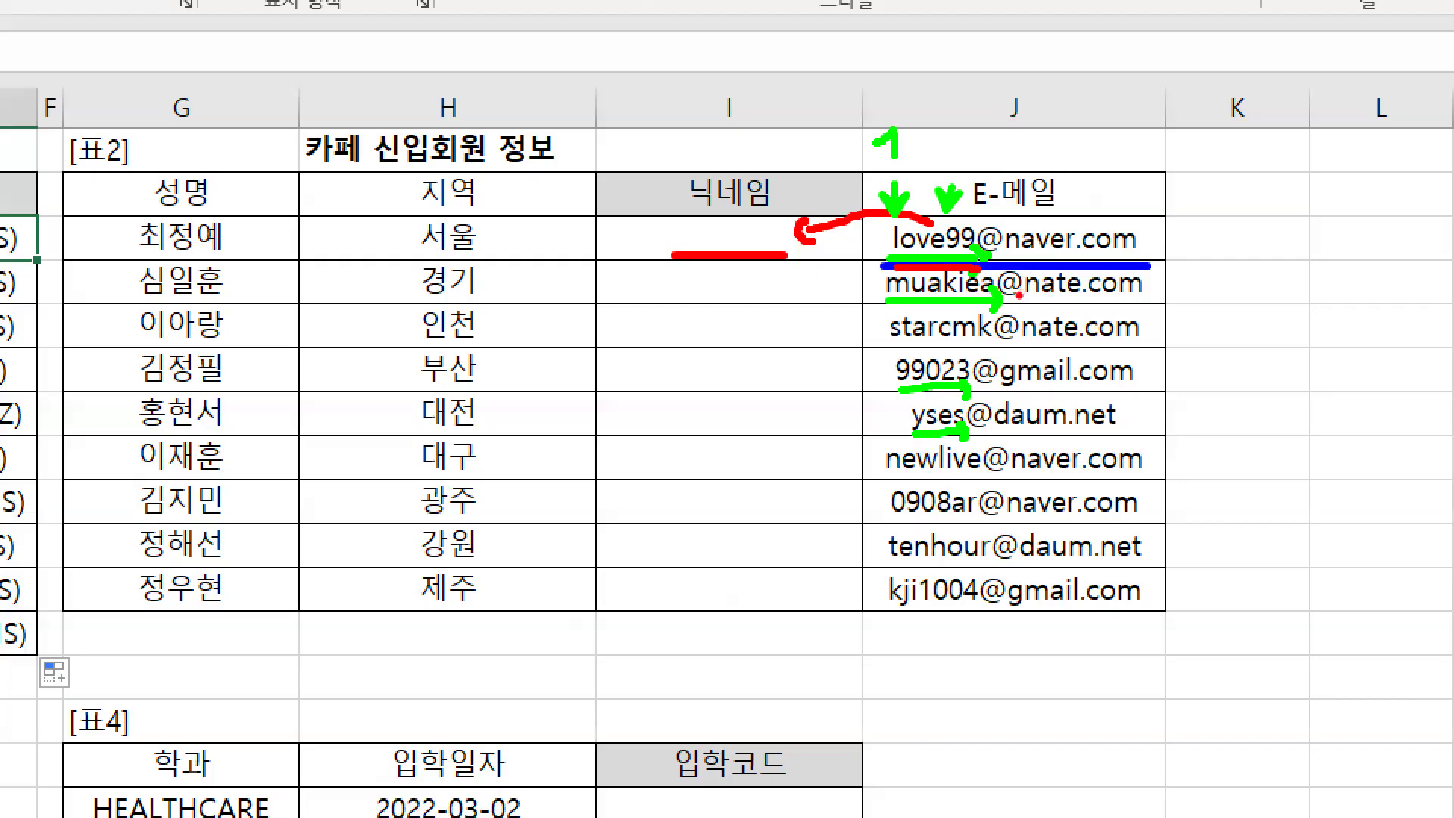
drag(885, 267, 991, 265)
drag(991, 181, 991, 221)
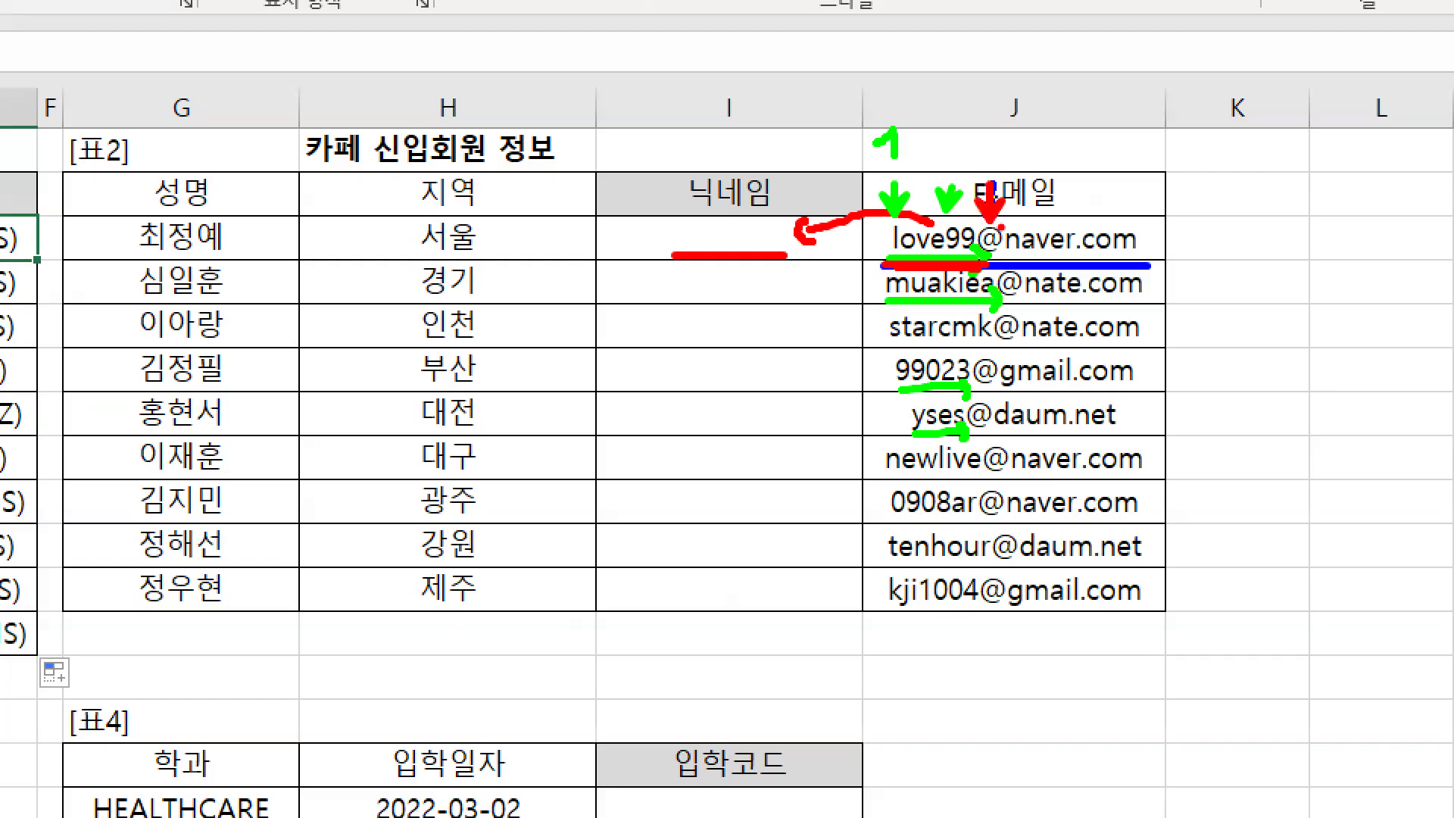
mouse_move(1014, 333)
mouse_down()
mouse_move(1012, 301)
mouse_move(1013, 341)
mouse_up()
drag(977, 259, 1008, 259)
mouse_move(982, 119)
mouse_down()
mouse_move(983, 105)
mouse_move(1000, 111)
mouse_move(994, 152)
mouse_up()
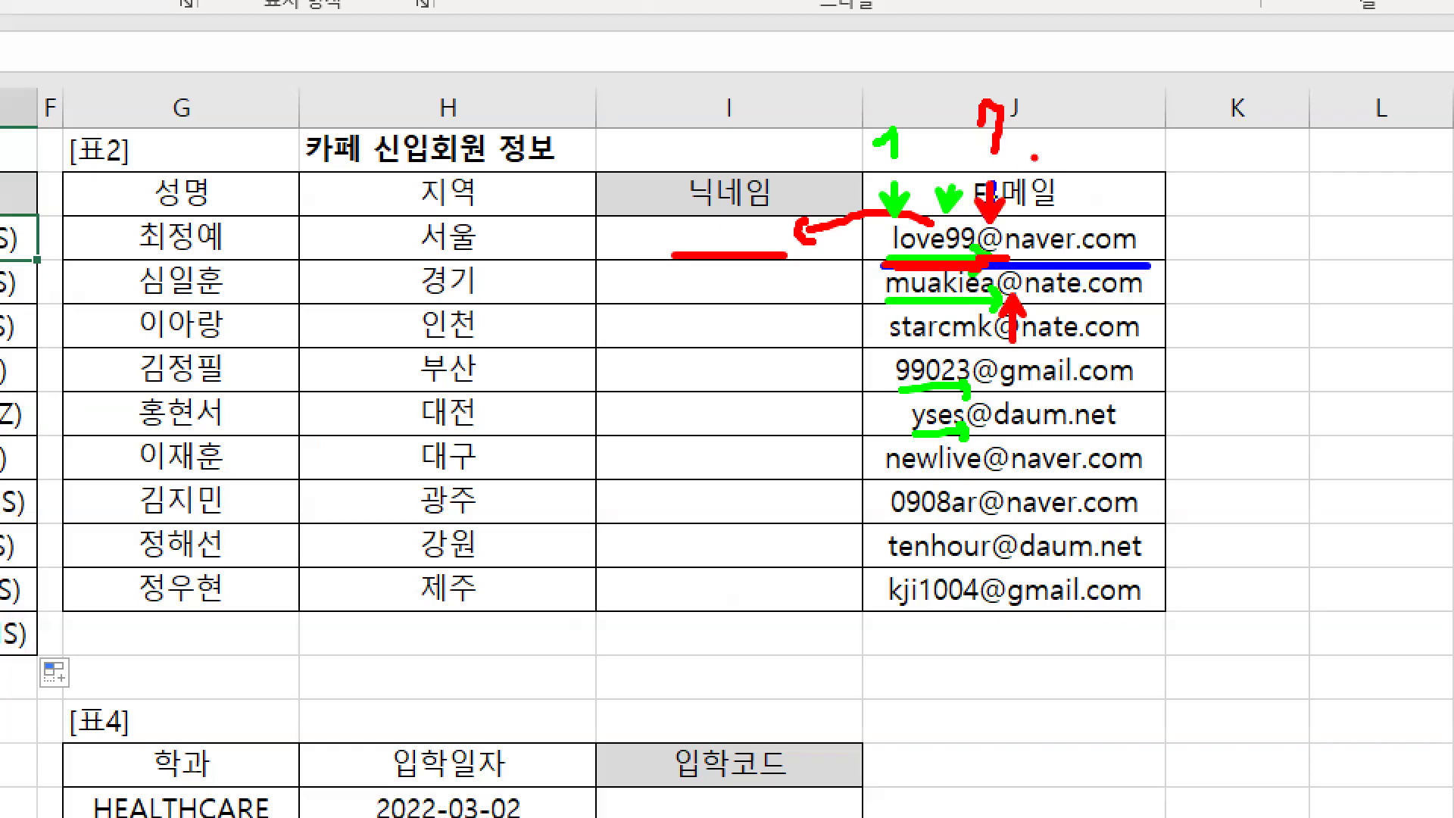
Step: Complete the annotation as a boxed 7-1 for the ID length and draw arrows to the @ signs in lower E-메일 rows
key(b)
mouse_move(1019, 128)
mouse_down()
mouse_move(1045, 128)
mouse_move(1074, 100)
mouse_move(1069, 147)
mouse_up()
mouse_move(975, 191)
mouse_down()
mouse_move(977, 224)
mouse_move(986, 198)
mouse_up()
drag(964, 74, 1104, 172)
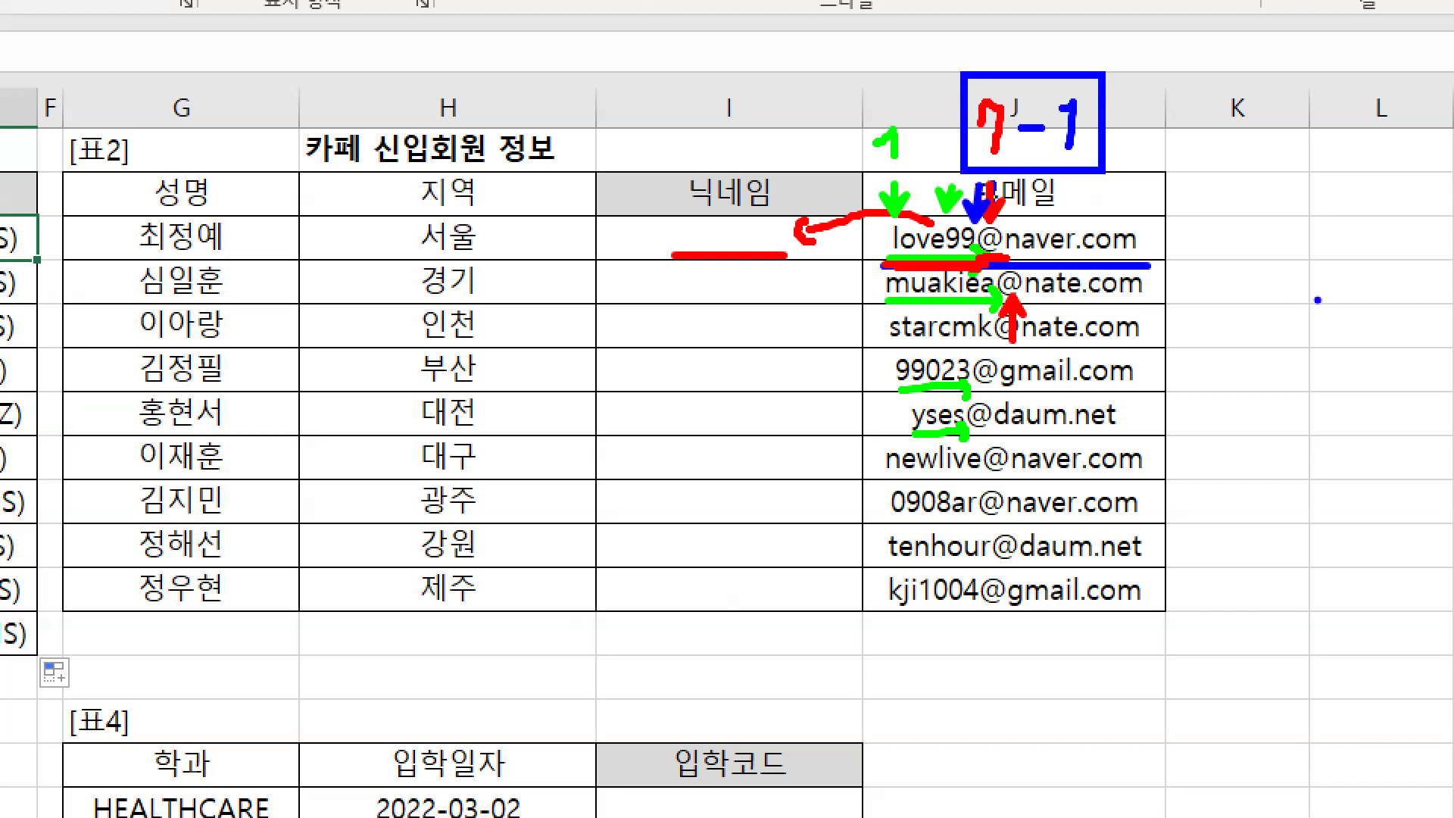
drag(1020, 296, 1004, 345)
key(ctrl+z)
drag(984, 437, 985, 388)
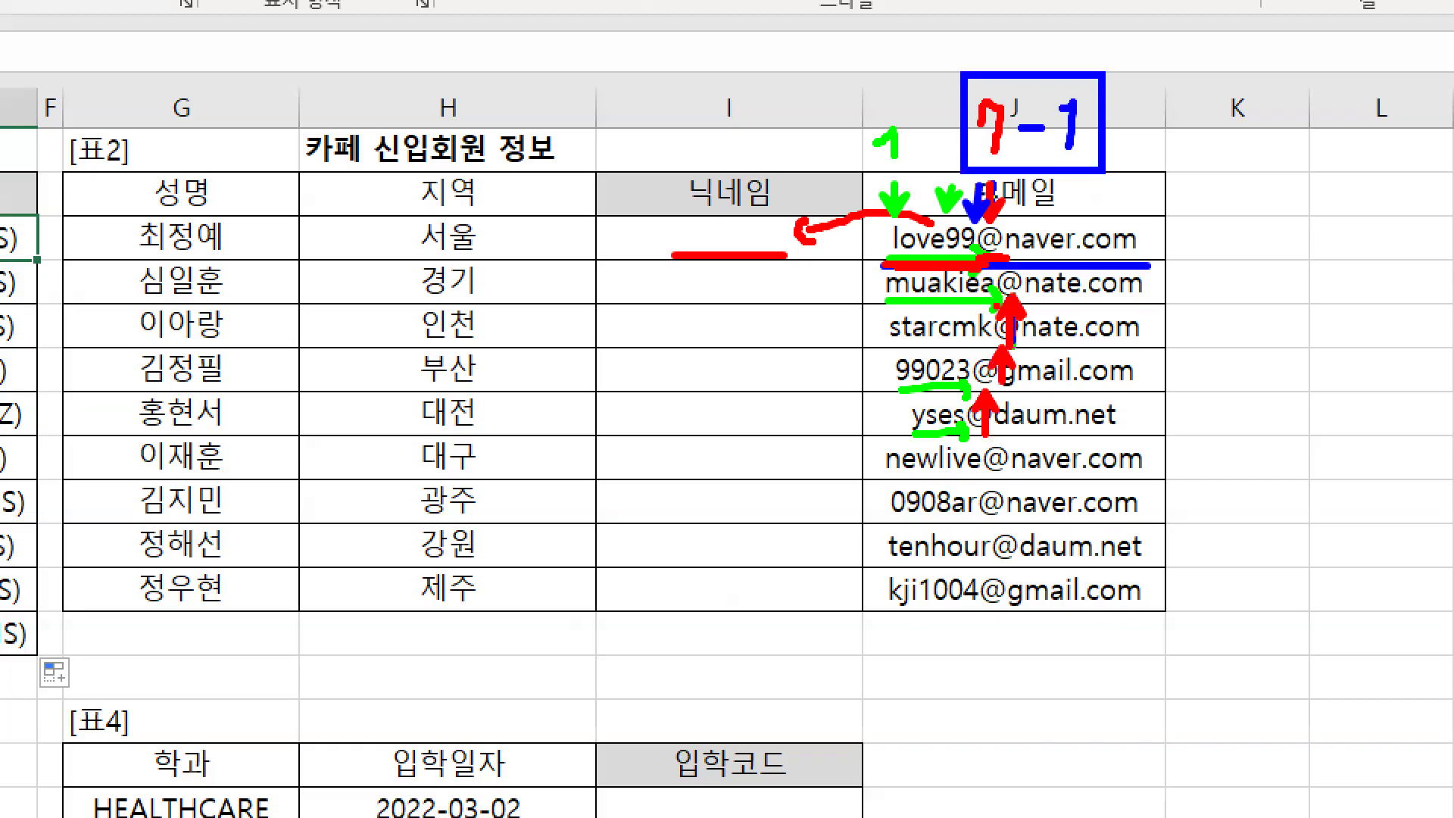
Step: Underline the ID part of the third E-메일 entry in 표2 and clear the on-screen annotations
mouse_move(895, 348)
mouse_down()
mouse_move(989, 339)
mouse_move(984, 360)
mouse_up()
click(1018, 441)
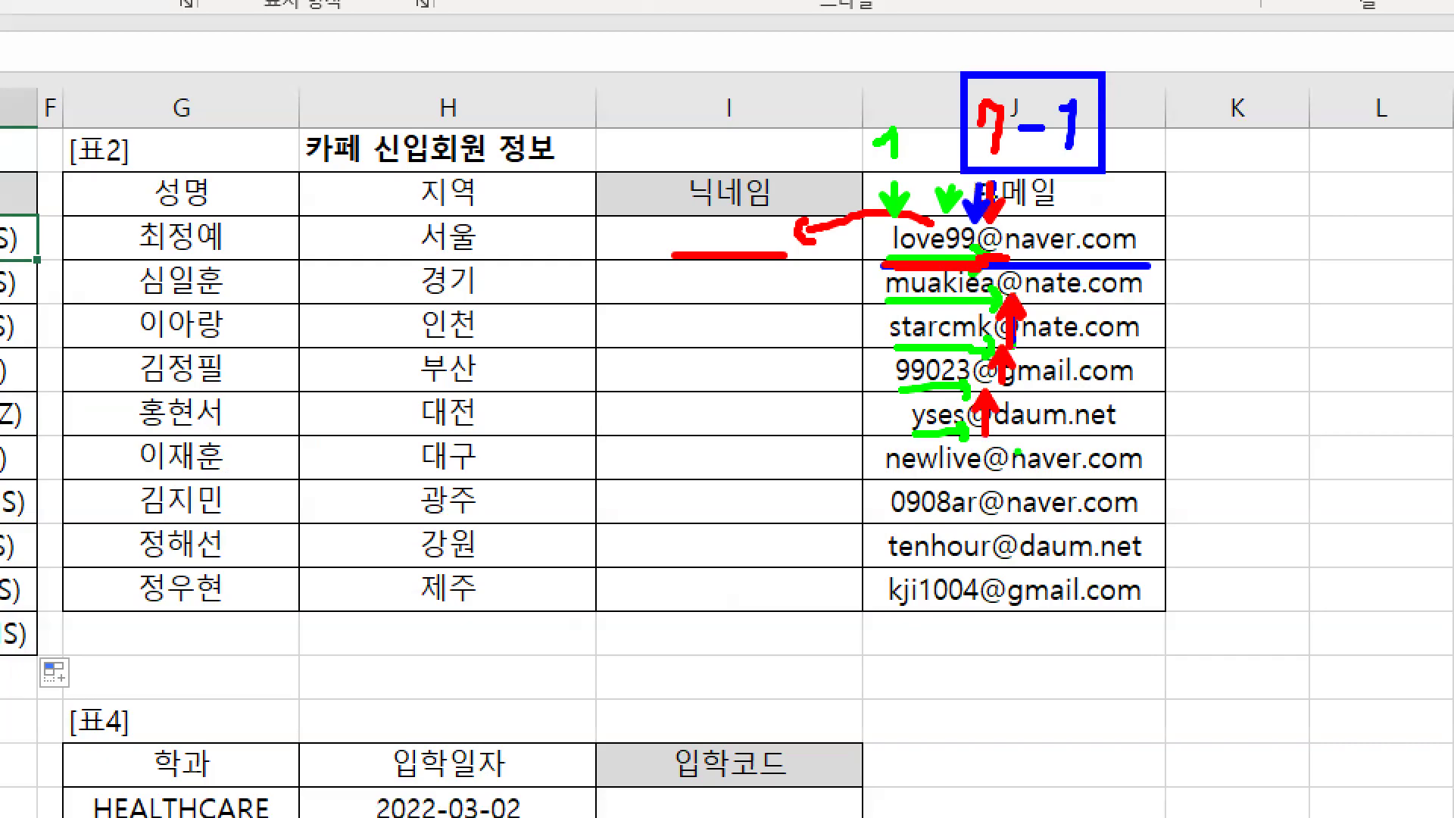
key(Escape)
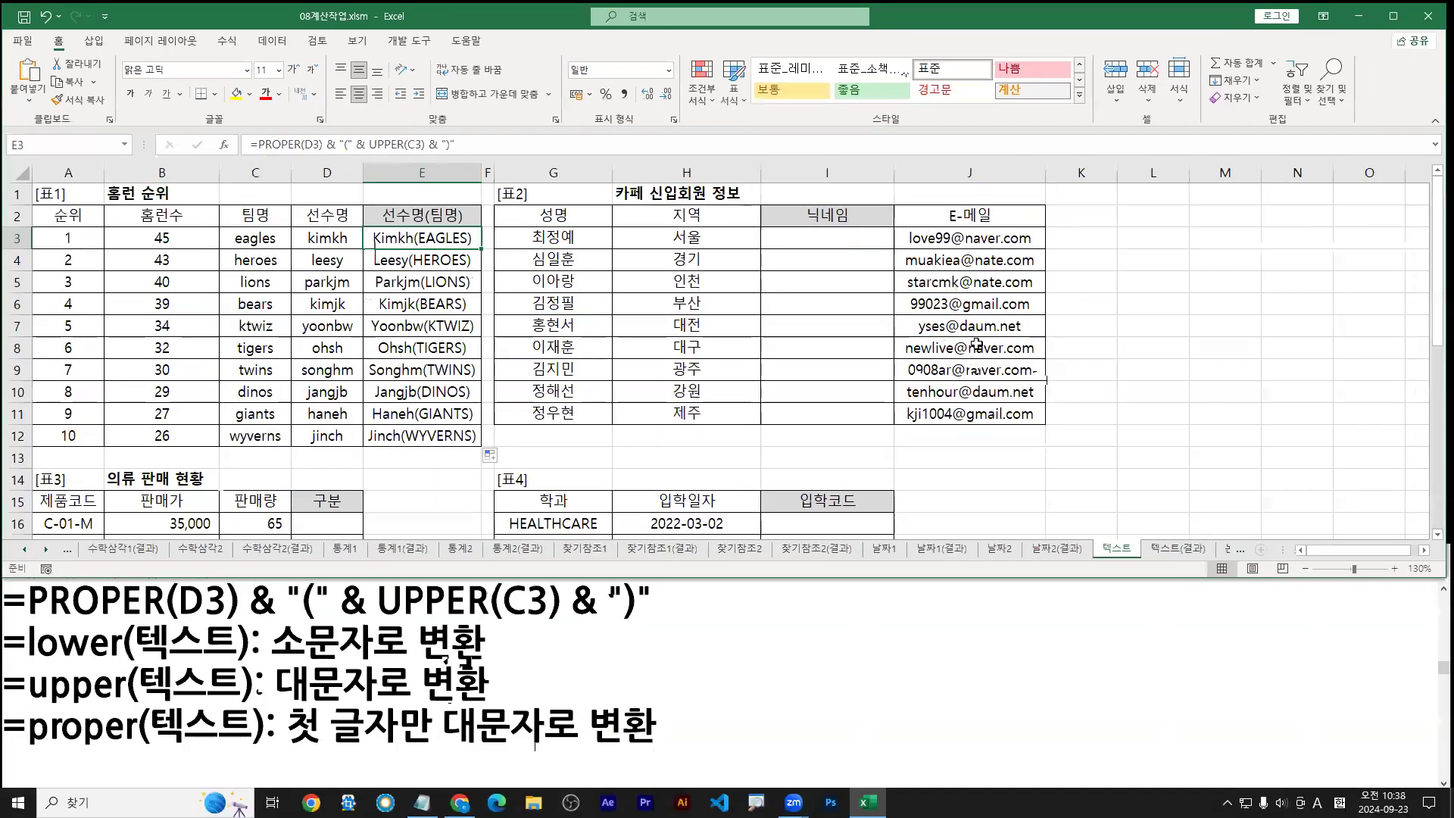
Step: Find the =search(찾을 문자, 대상 문자열, [시작 위치]) note in Notepad, underline its syntax and point to the first 닉네임 cell
click(829, 236)
click(615, 681)
scroll(617, 691, up, 6)
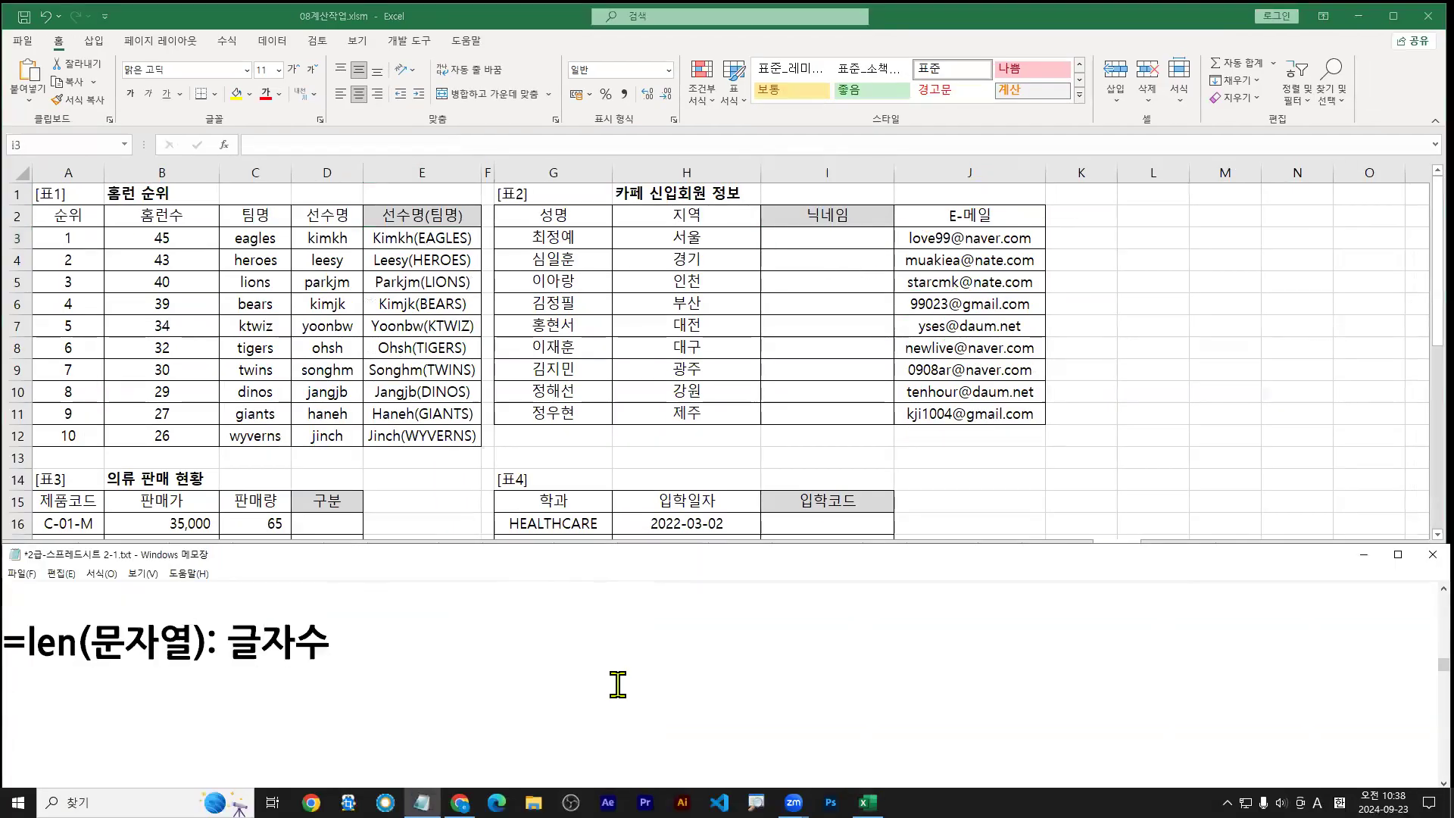
drag(10, 618, 710, 617)
drag(831, 246, 843, 283)
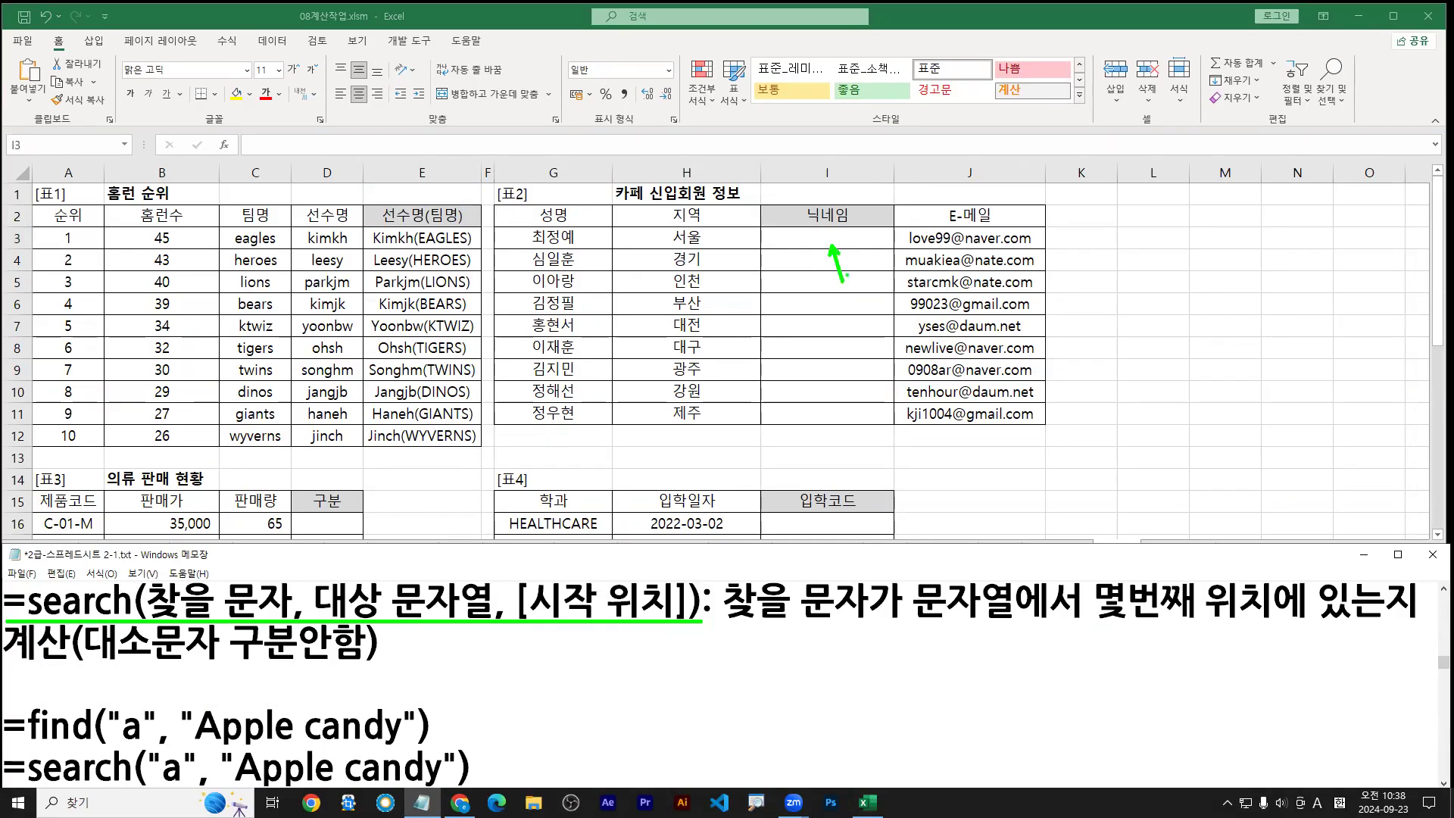
Step: Start a SEARCH function in I3 and open its function arguments dialog, placed clear of the first E-메일 entries
click(833, 239)
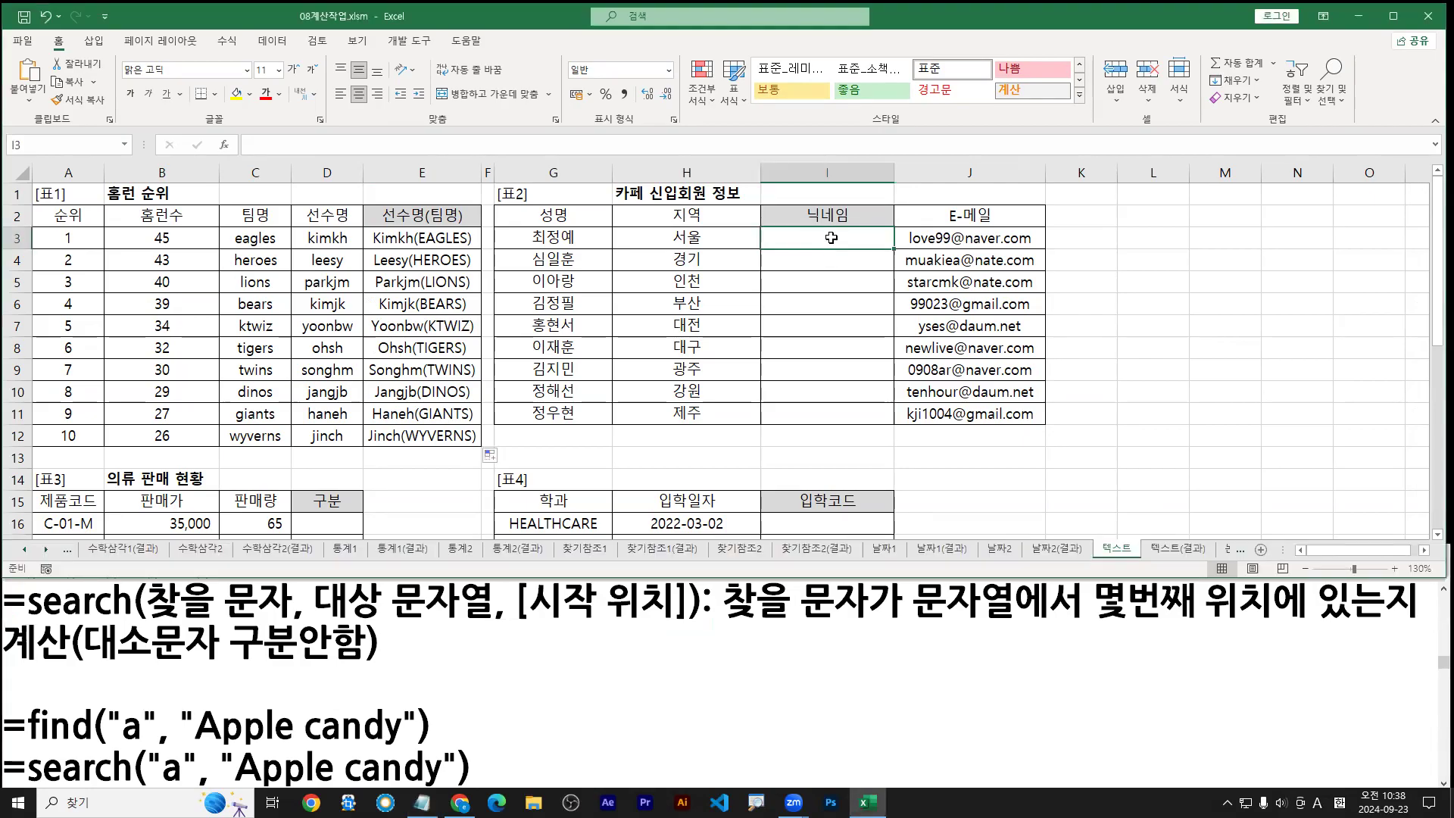
text(=s)
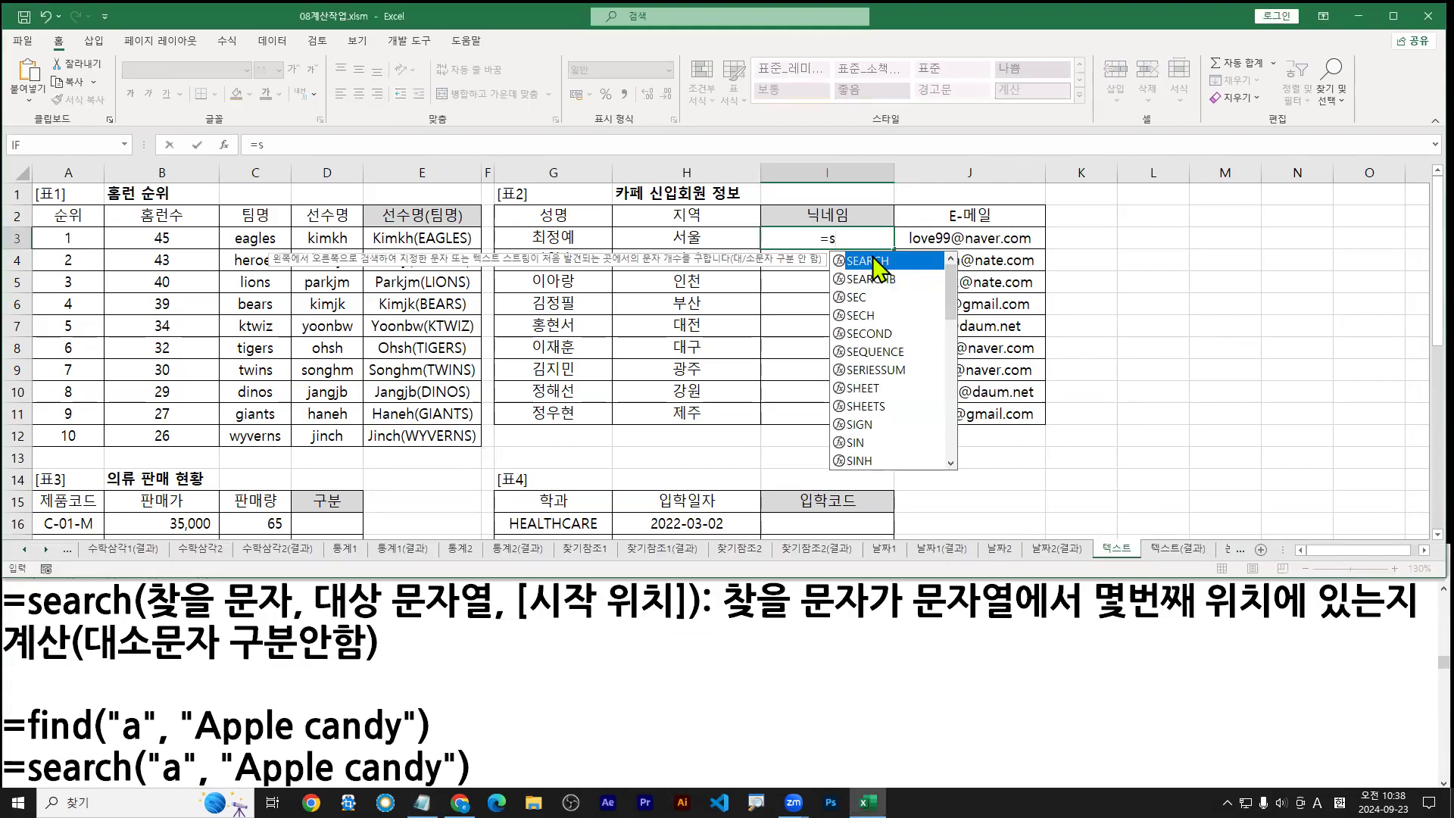
text(e)
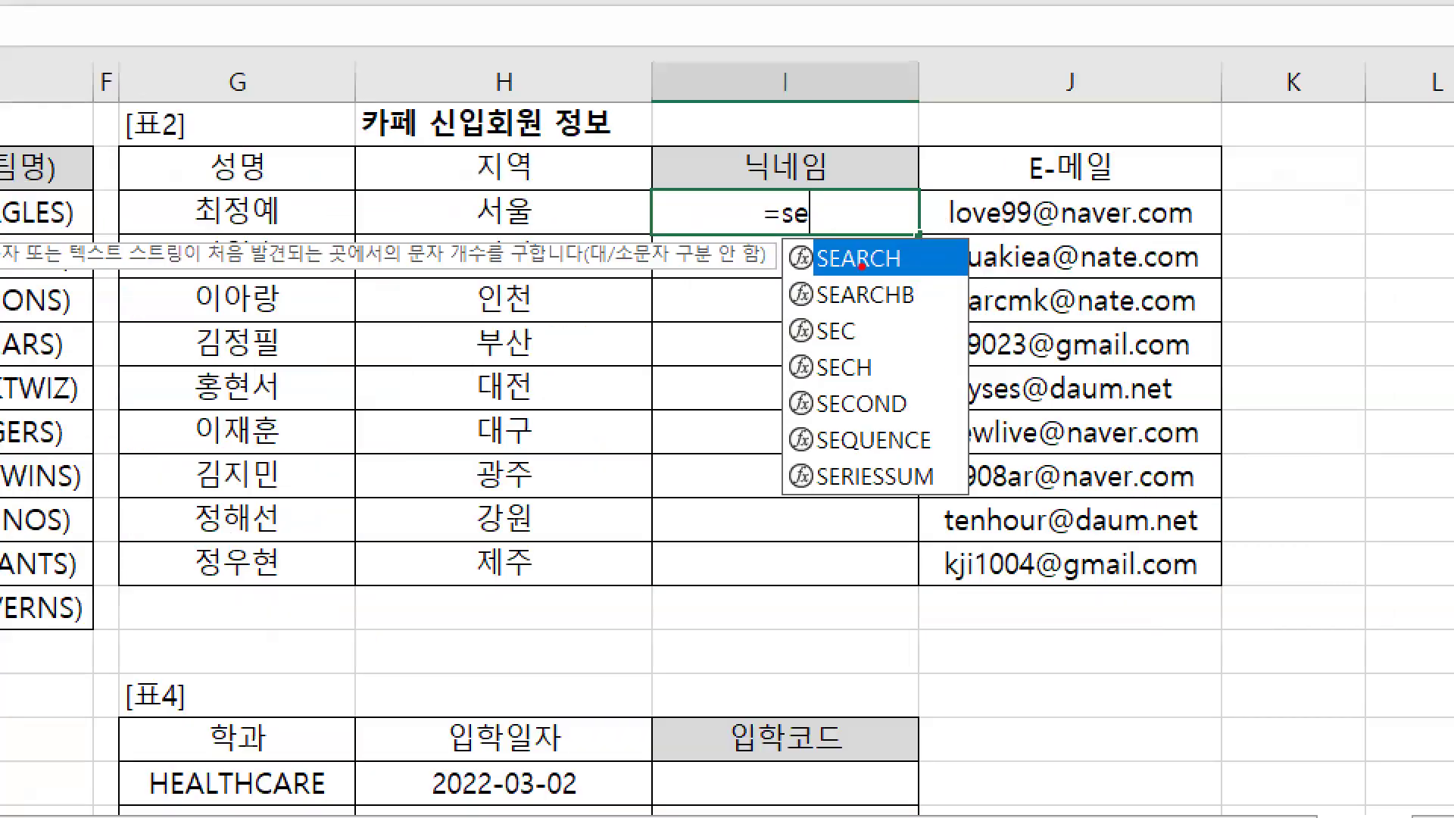
mouse_move(861, 266)
mouse_down()
mouse_move(842, 280)
mouse_move(871, 274)
mouse_up()
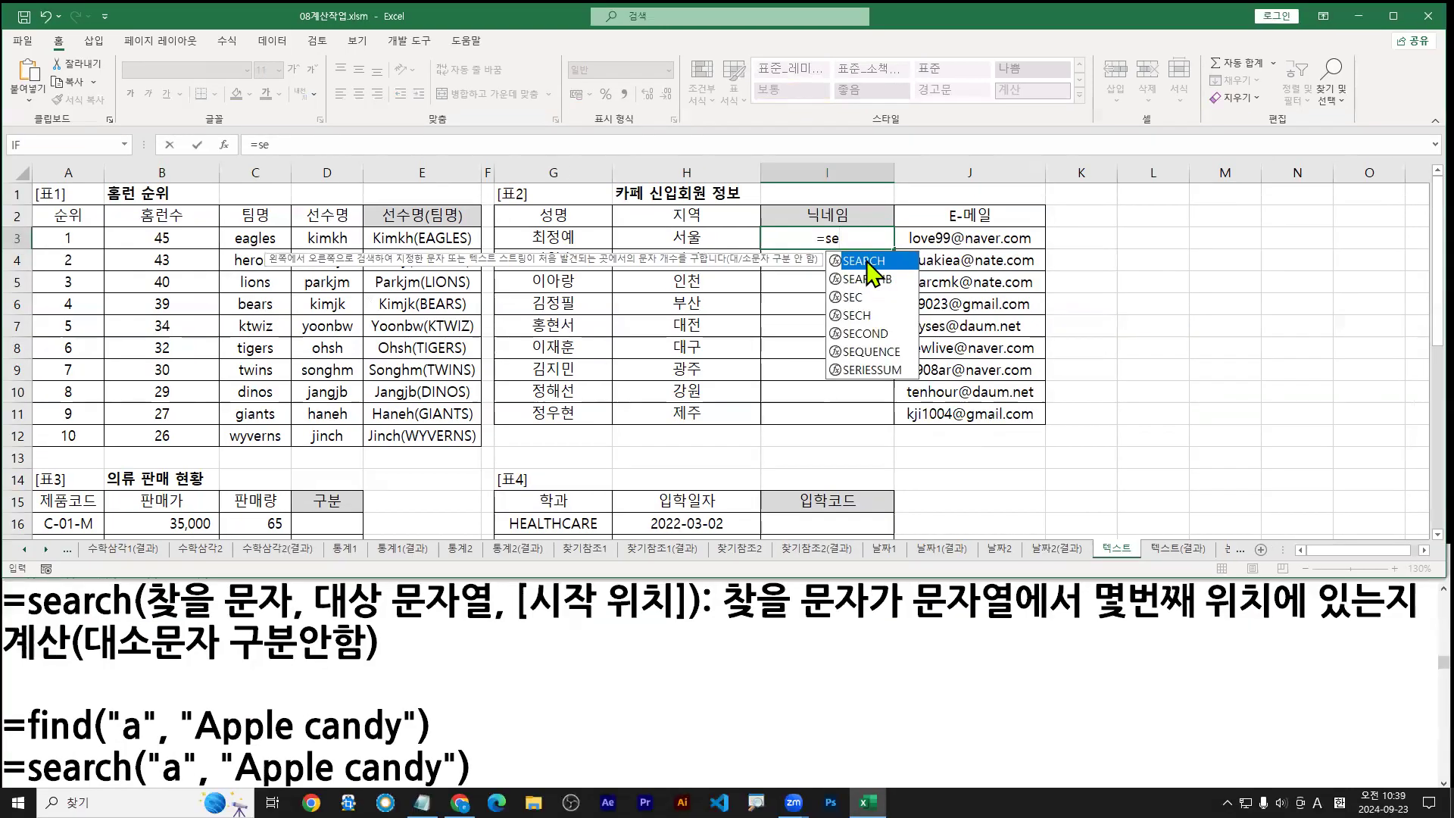
key(Tab)
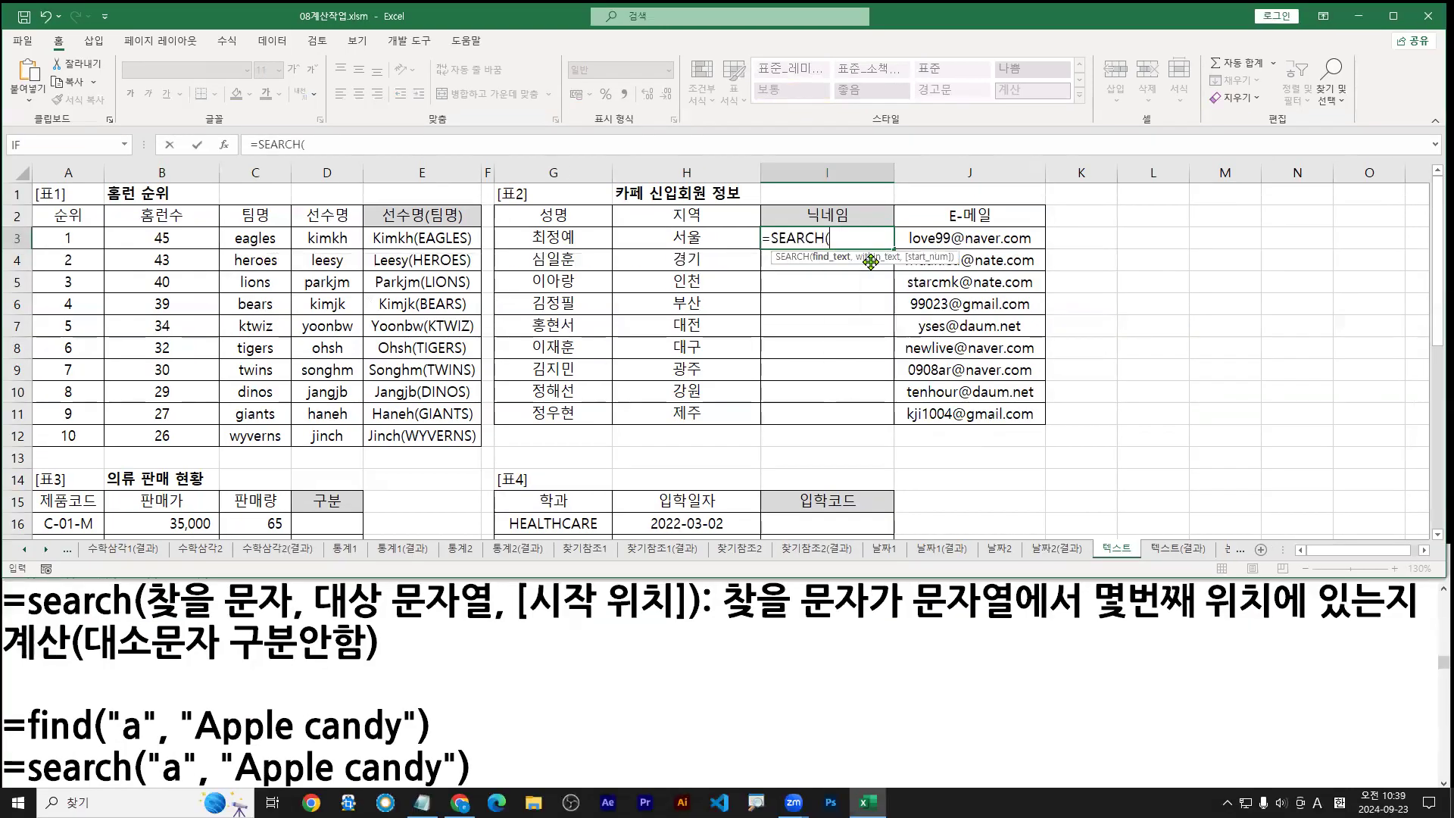
click(224, 144)
drag(525, 350, 965, 333)
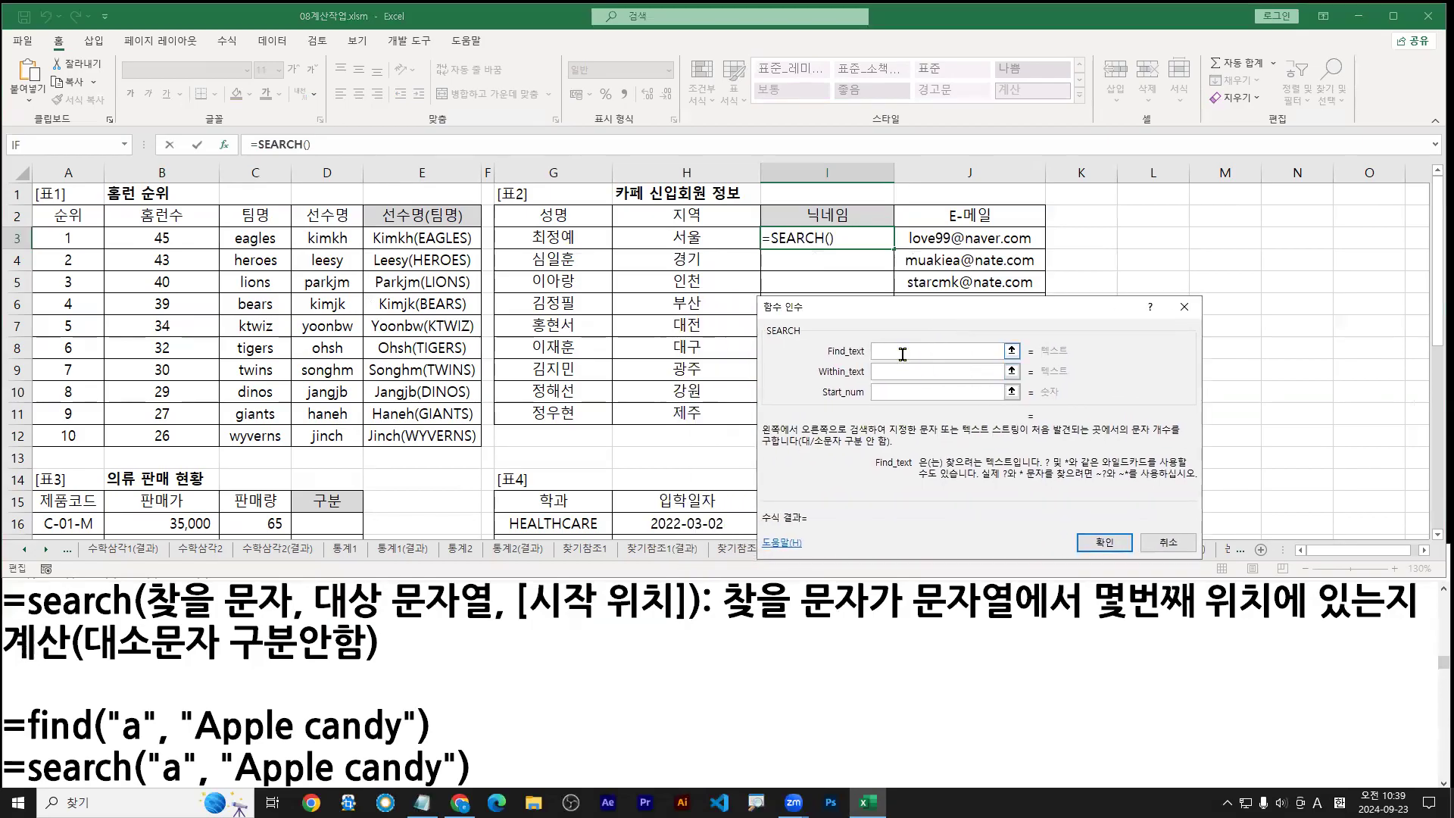
Step: Set Find_text of SEARCH to "@", marking that argument and the @ sign in the first E-메일 entry
key(ctrl+1)
click(901, 351)
drag(845, 339, 848, 318)
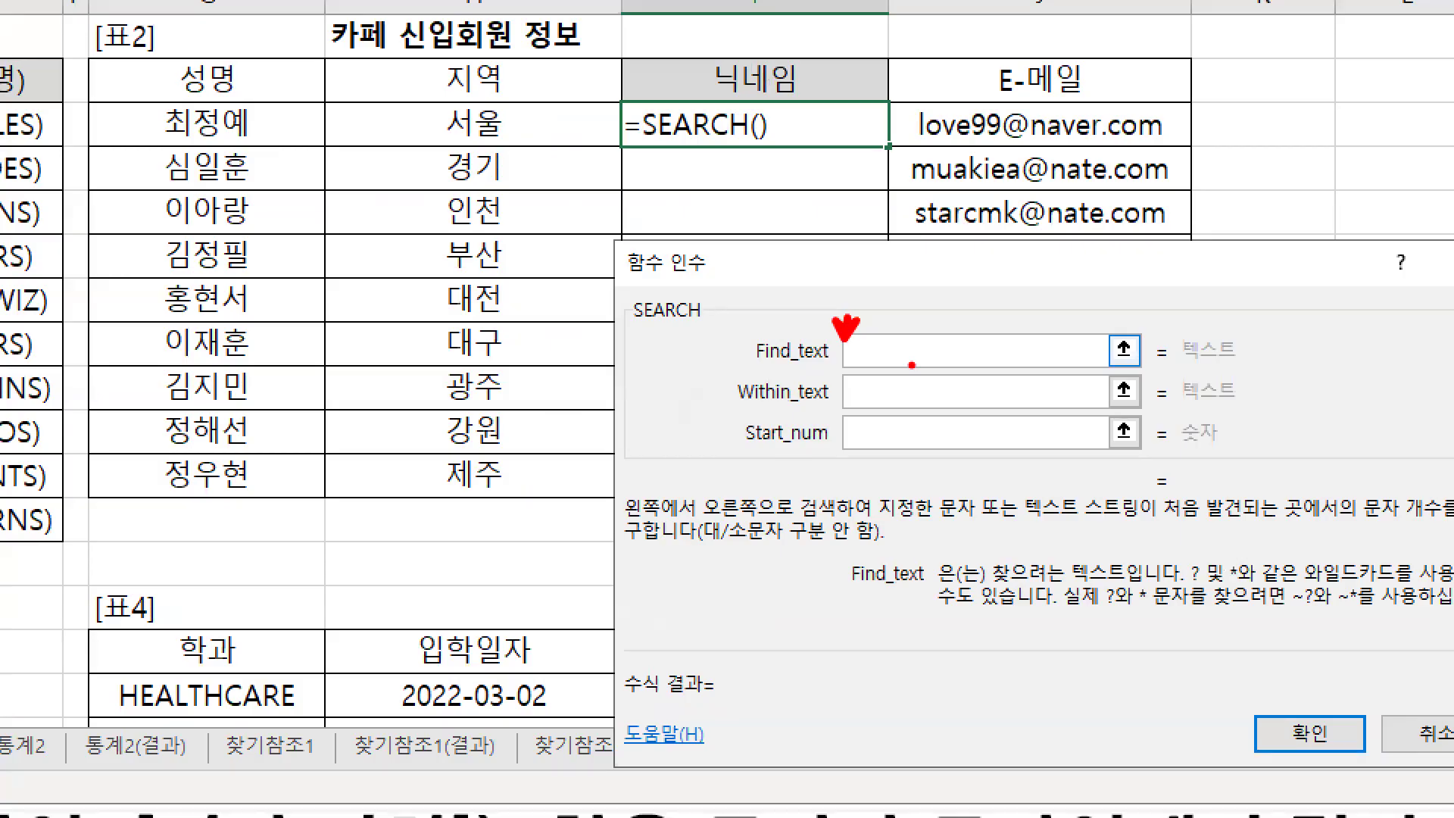
drag(856, 370, 880, 368)
key(Escape)
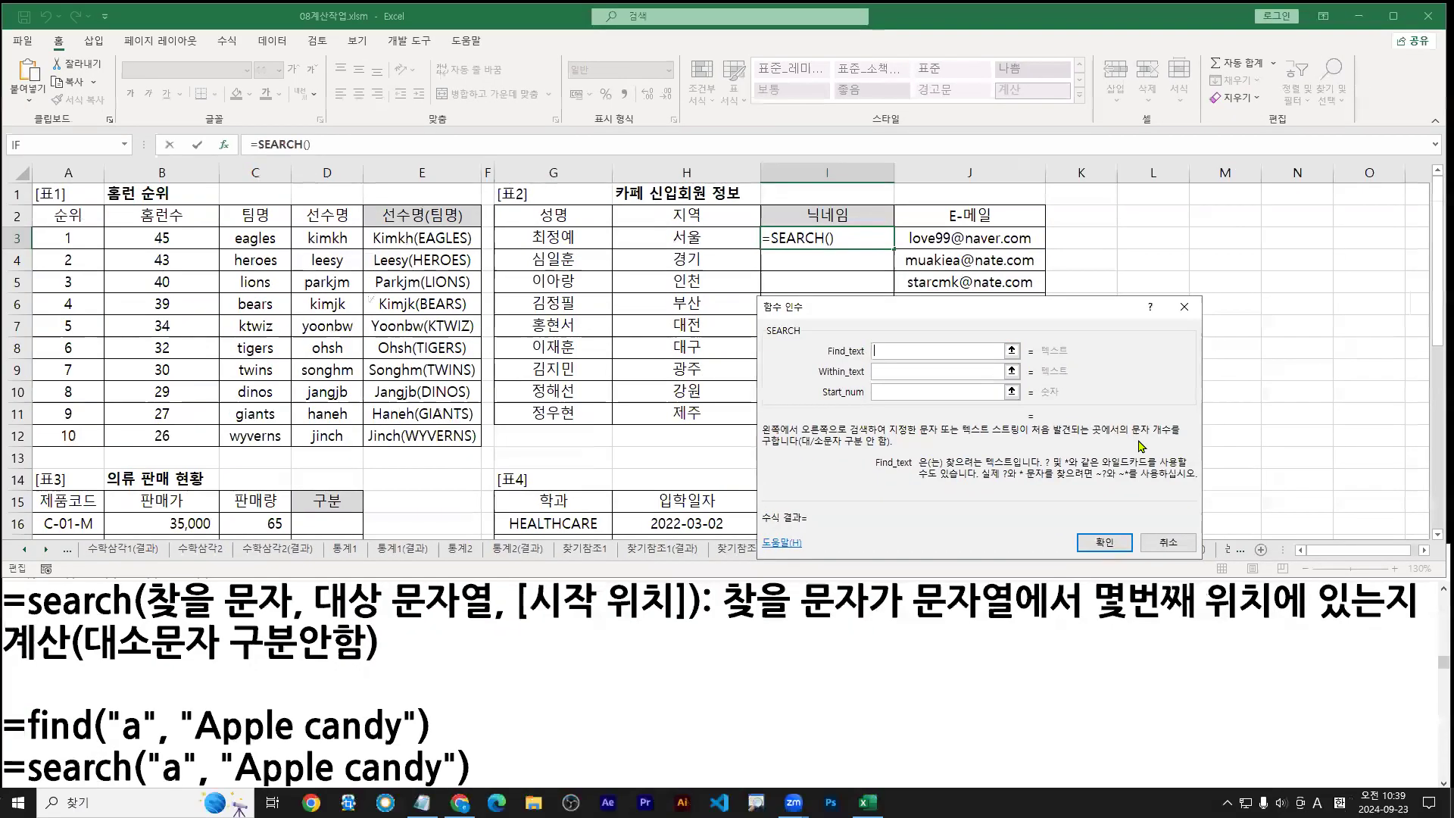
text(@)
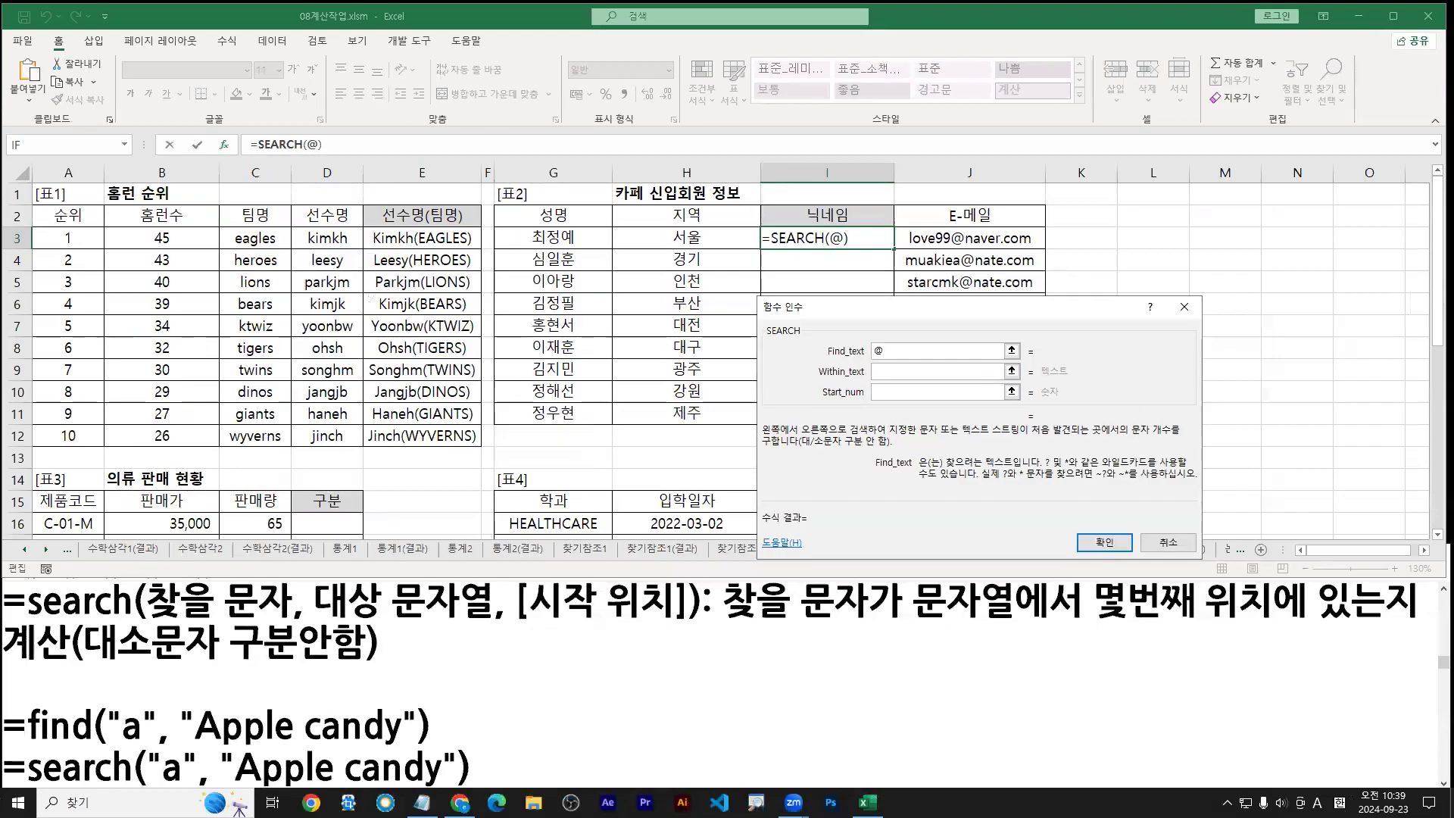
key(ctrl+1)
drag(958, 233, 967, 222)
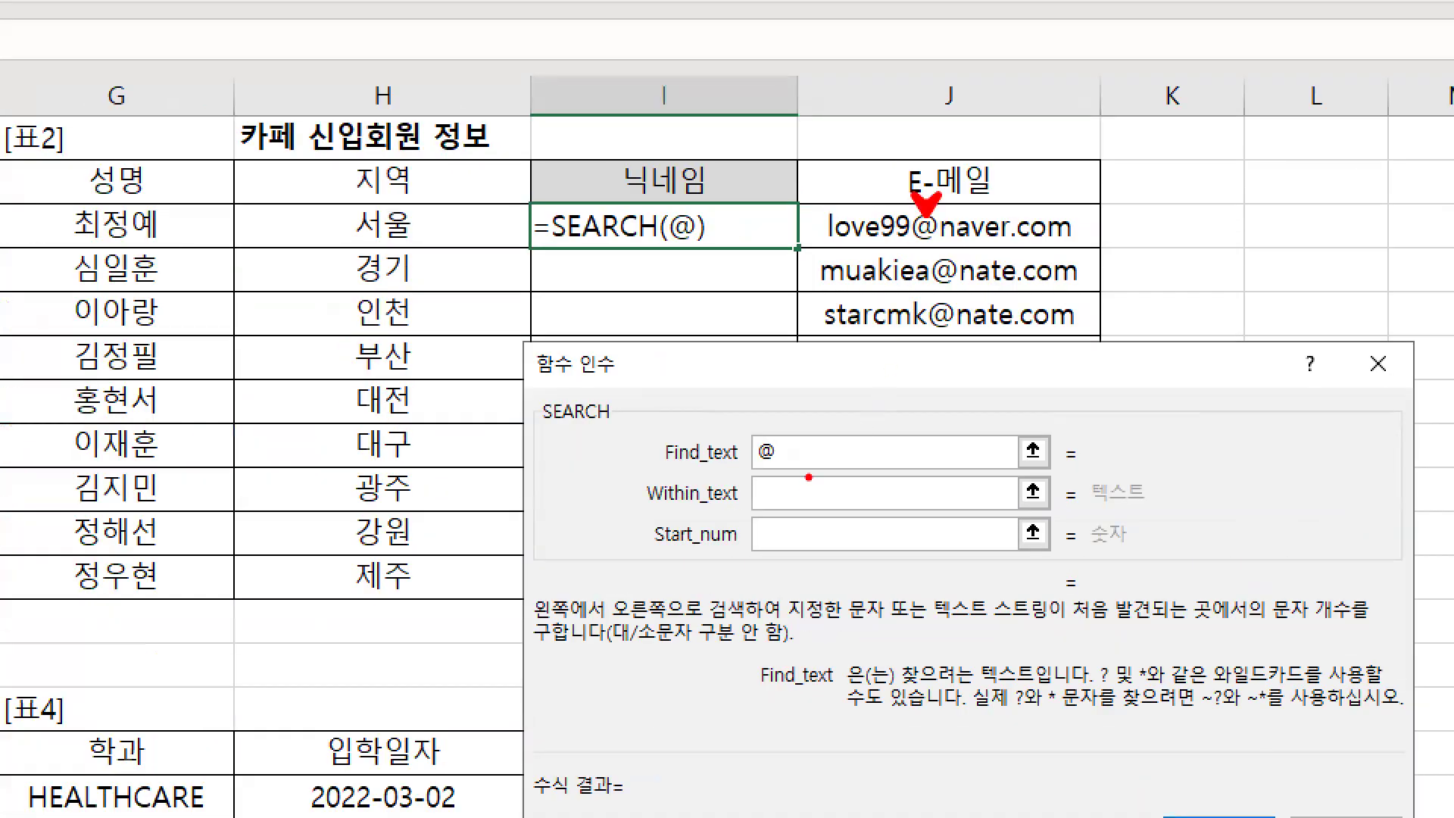
drag(757, 467, 786, 467)
key(Escape)
click(885, 372)
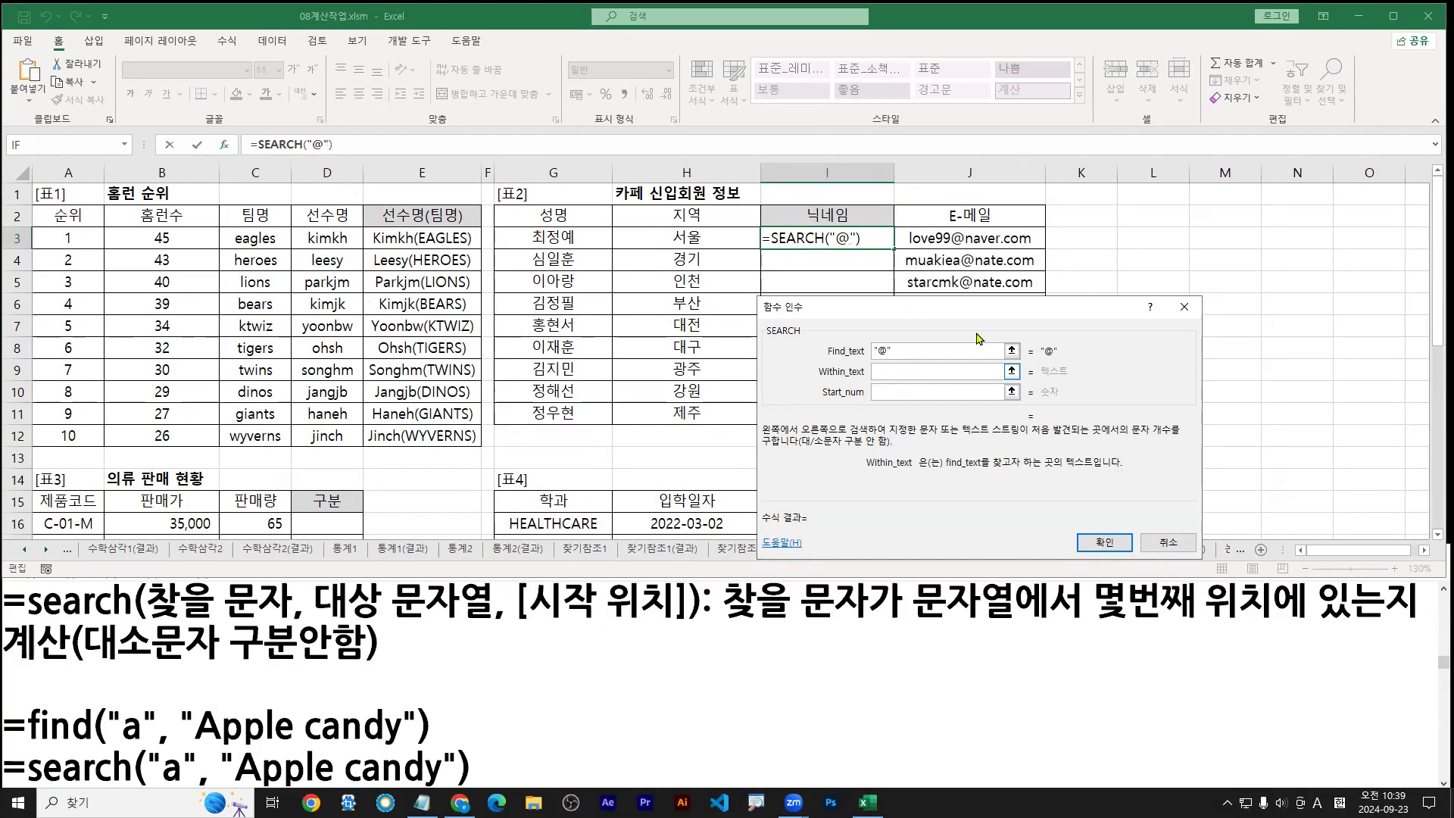
Step: Set Within_text to J3, marking the argument, the first E-메일 entry and the matching 찾을 문자 and 대상 문자열 parts of the note
key(ctrl+1)
drag(788, 419, 733, 469)
drag(953, 156, 943, 202)
drag(1011, 162, 939, 139)
key(Escape)
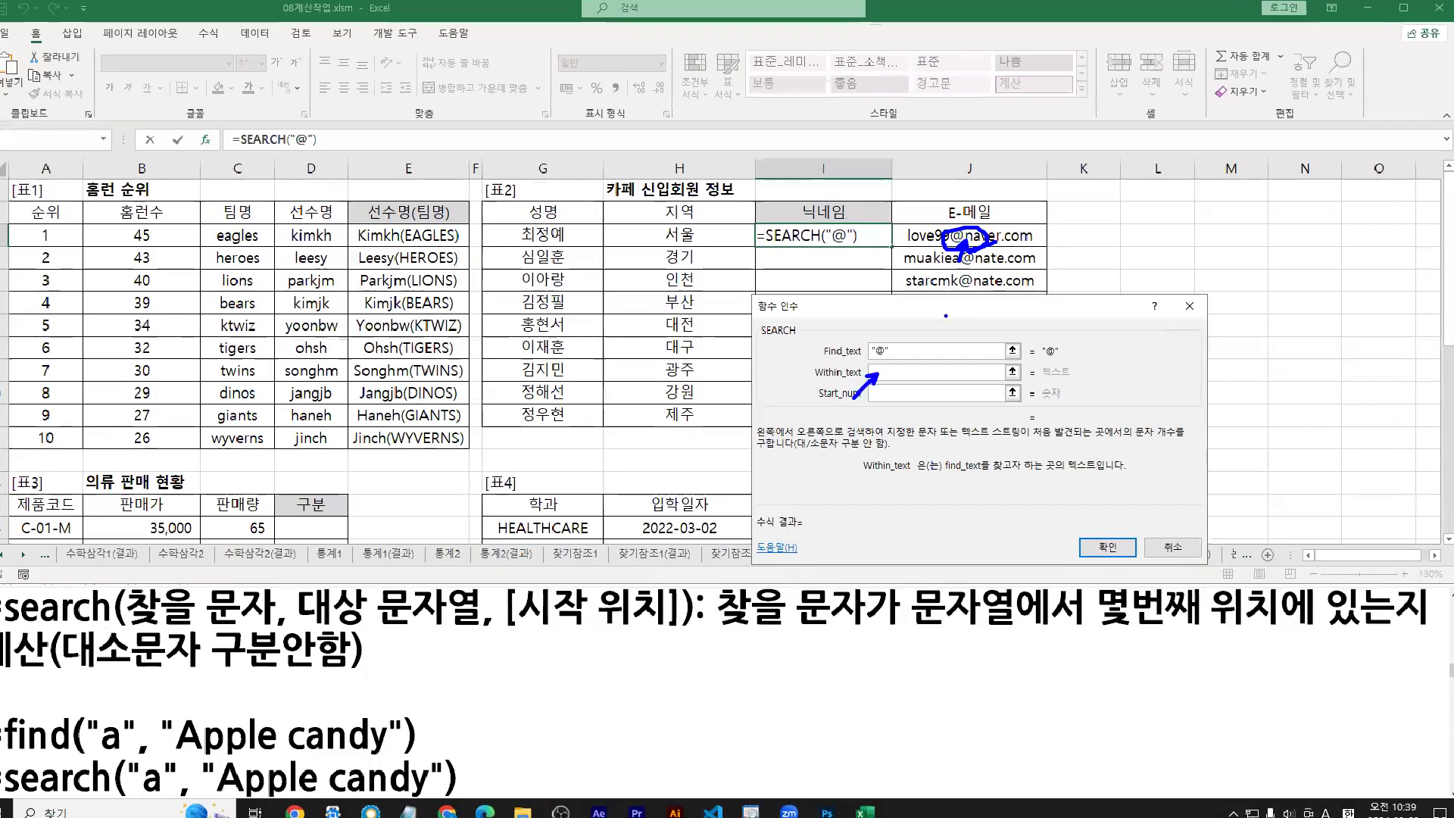
key(ctrl+2)
drag(320, 621, 491, 621)
drag(157, 628, 291, 626)
key(Escape)
click(984, 239)
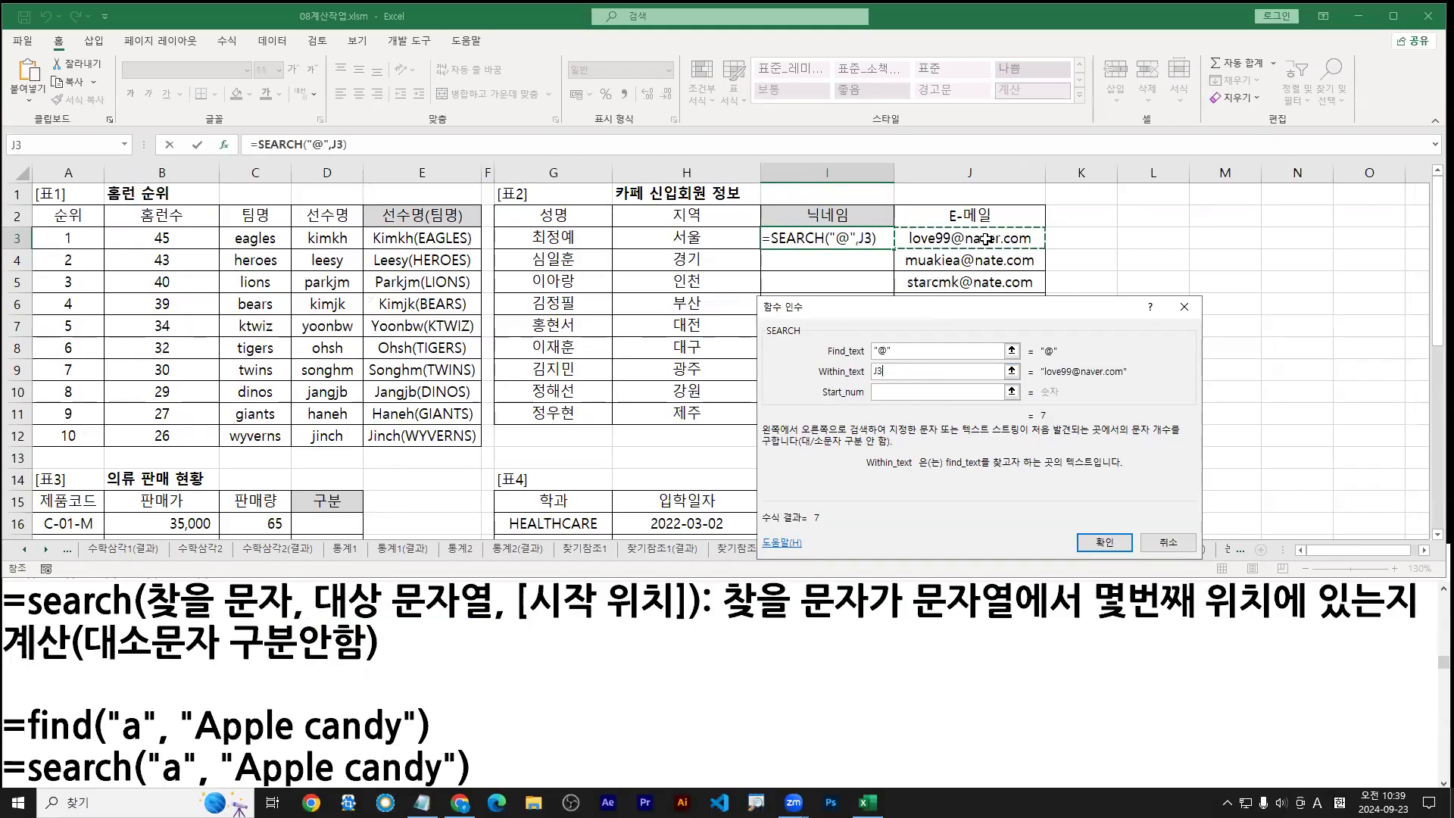
Step: Mark J3 and the optional 시작 위치 argument, leave Start_num empty and confirm the SEARCH function in I3
key(ctrl+1)
click(987, 240)
drag(994, 240, 1022, 205)
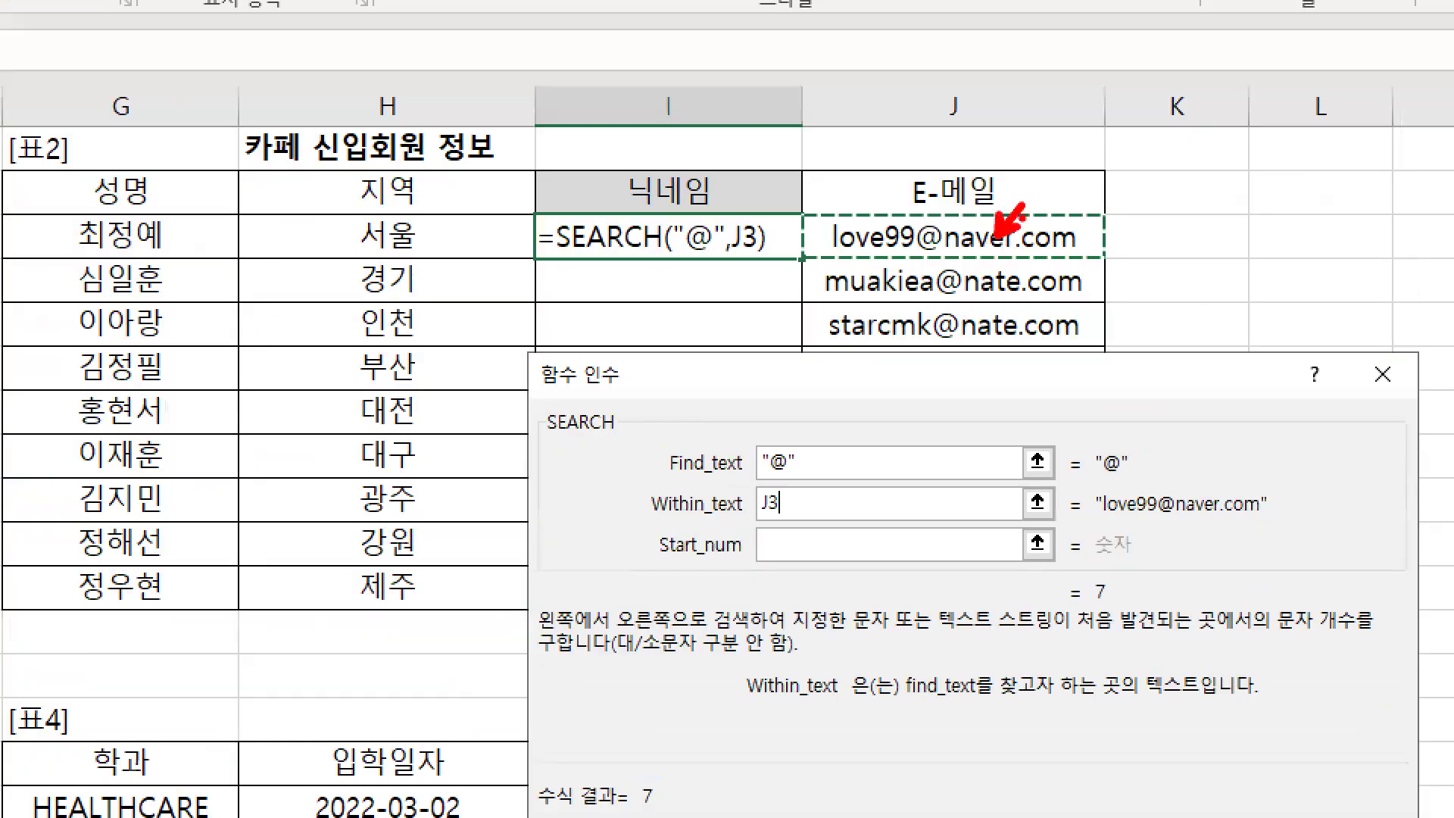
key(Escape)
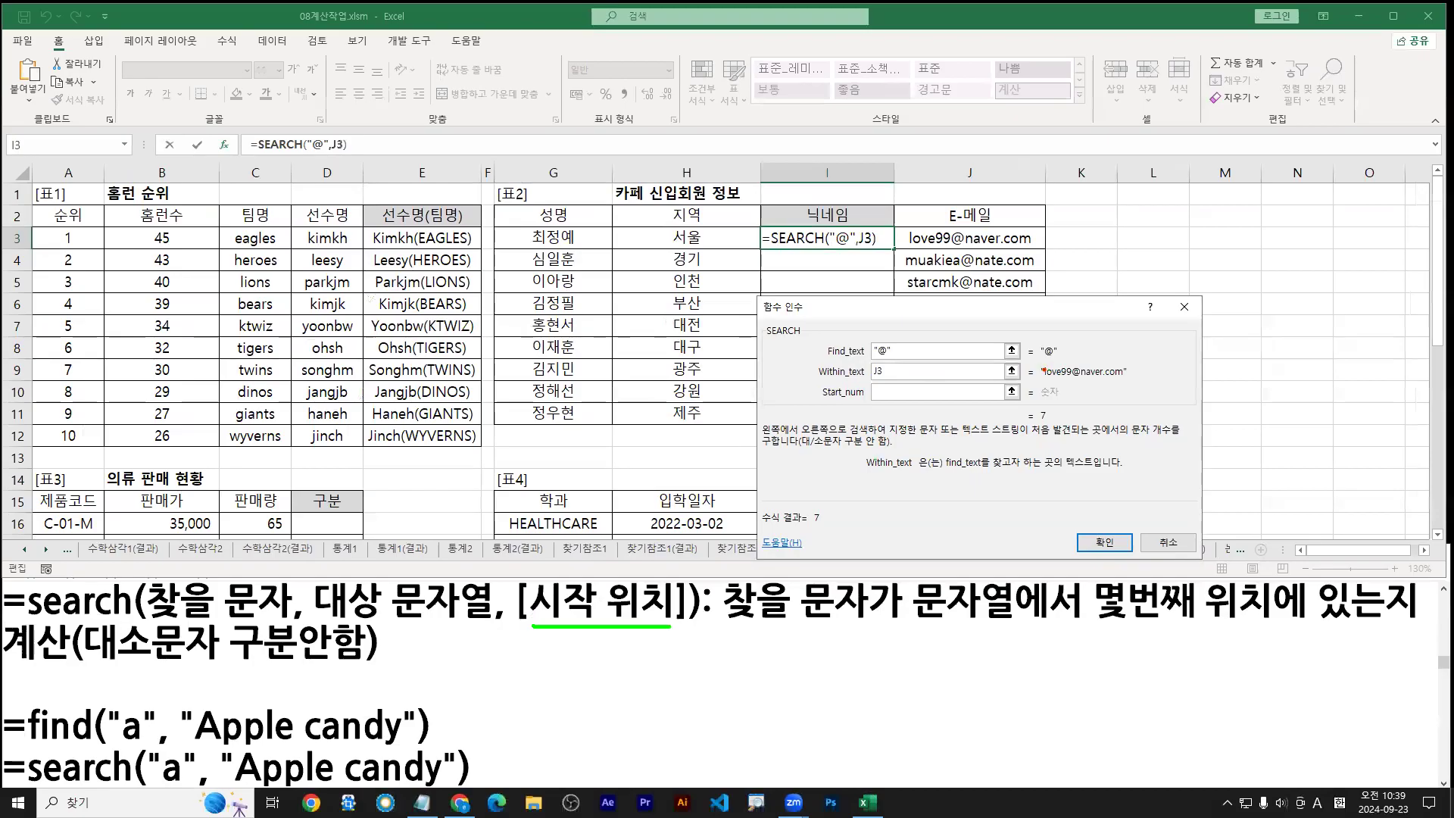
drag(1043, 377, 1077, 380)
key(Escape)
click(920, 392)
key(ctrl+1)
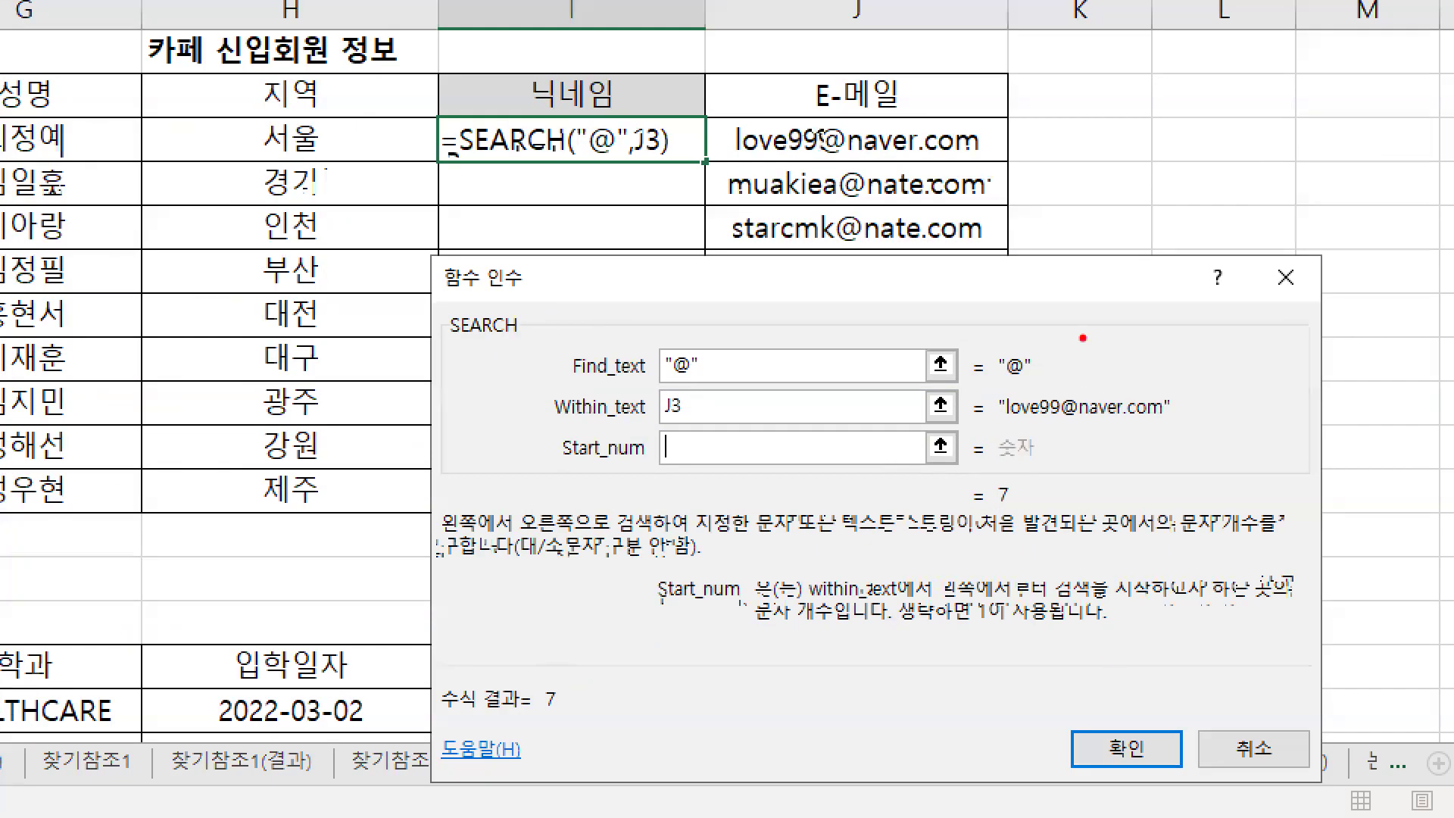
drag(1126, 751, 1145, 811)
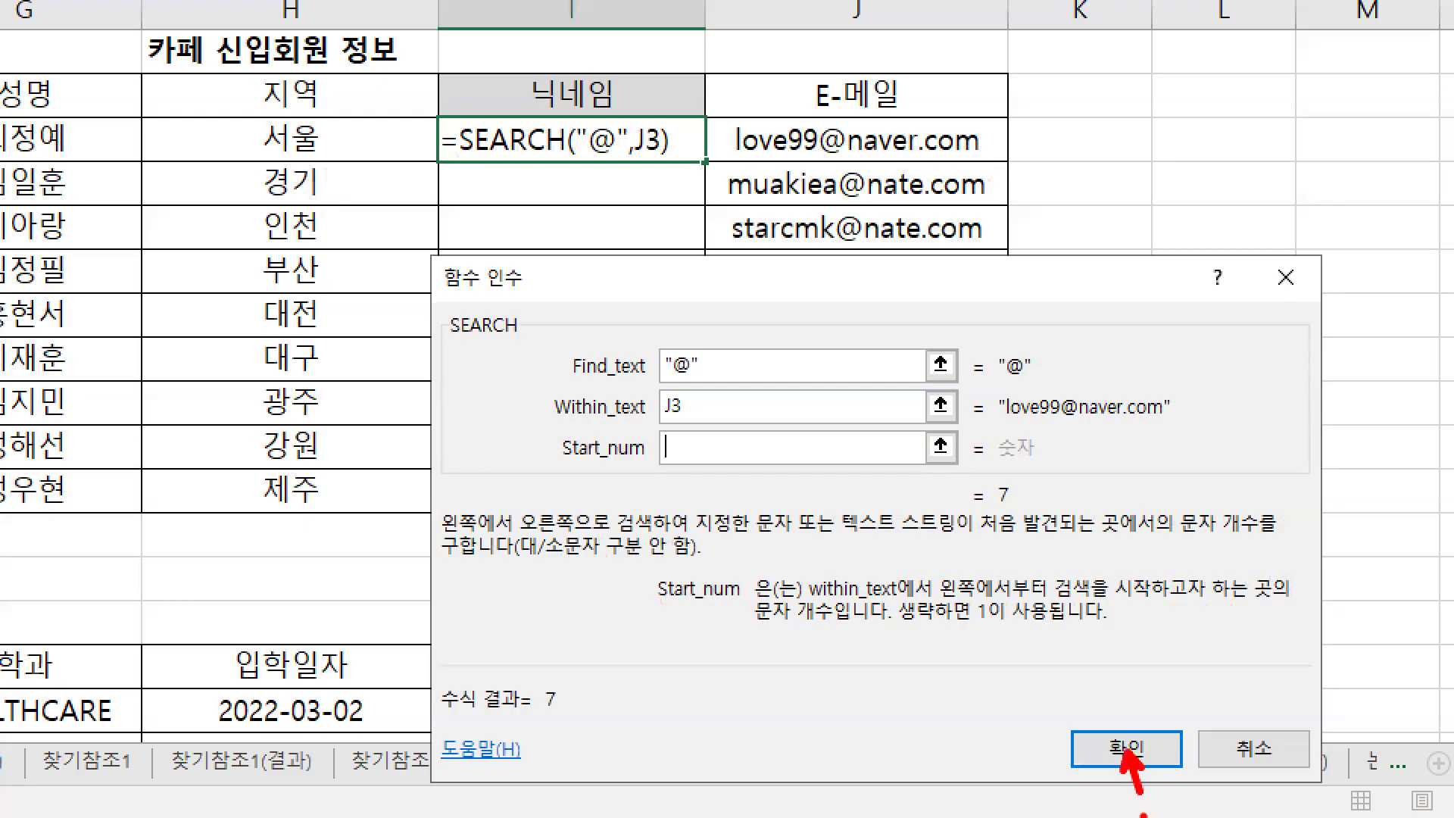
key(Escape)
click(1113, 551)
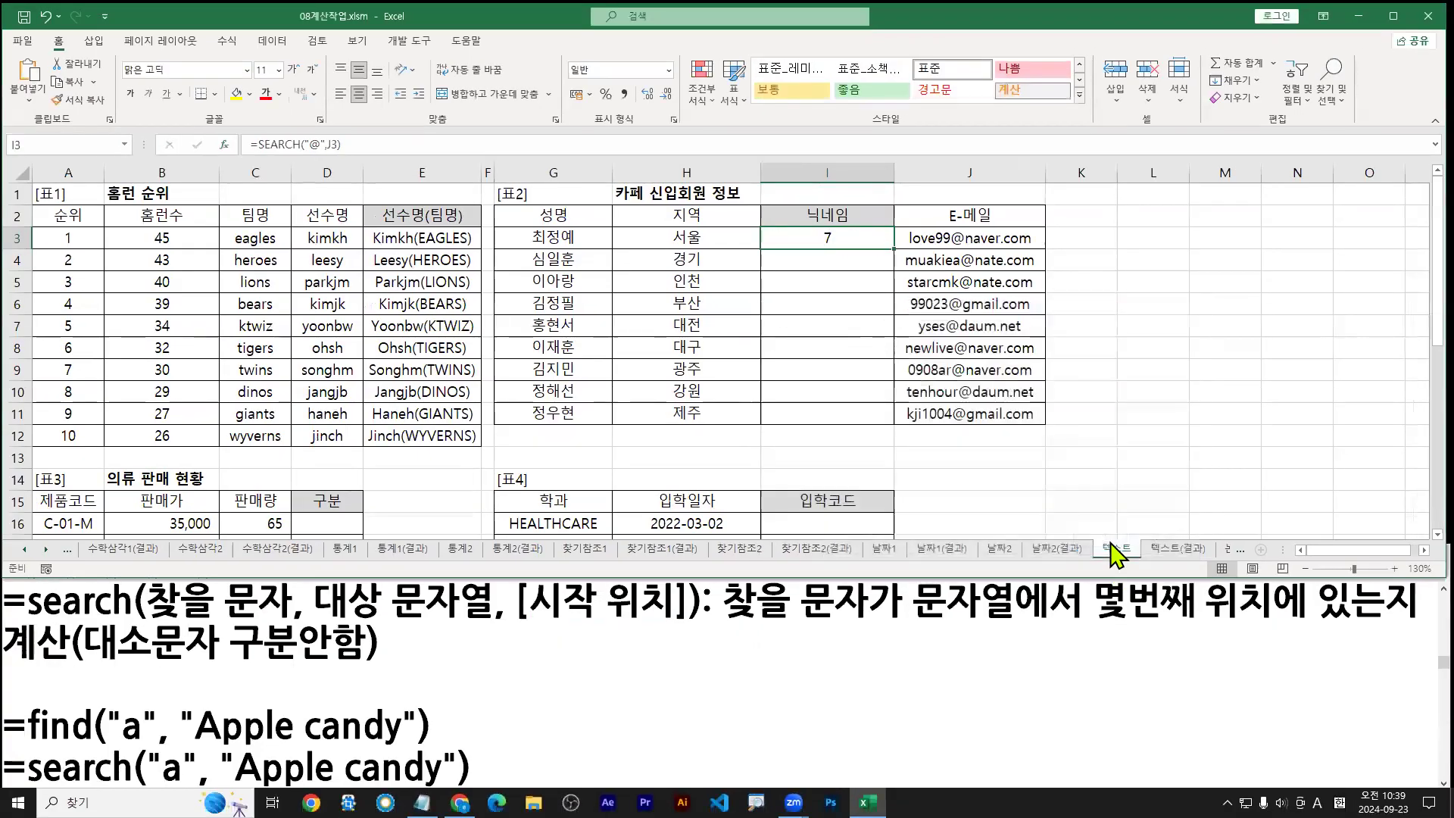
Step: Append -1 to the SEARCH formula in I3 so it reads =SEARCH("@",J3)-1
double_click(845, 240)
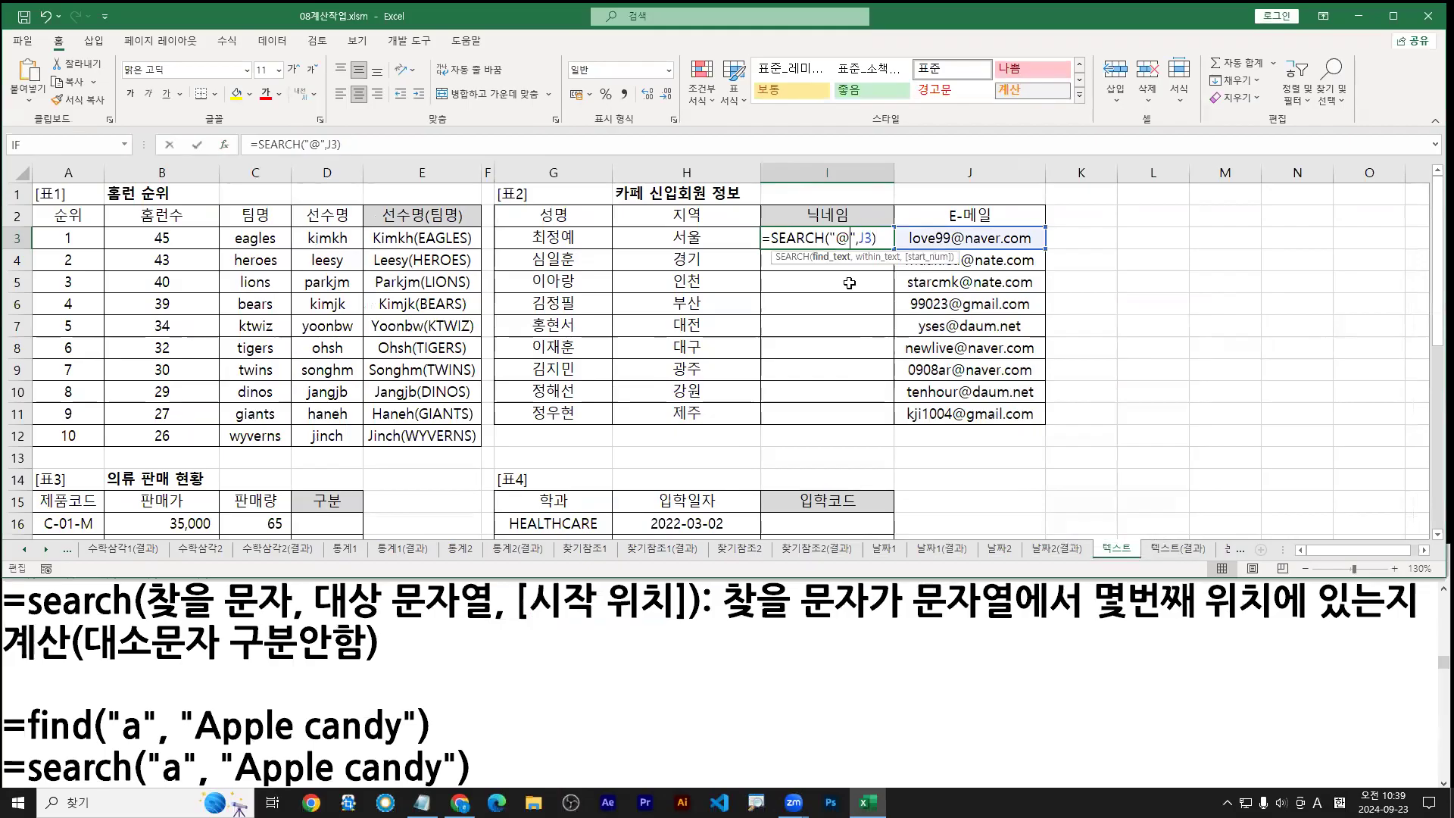
key(End)
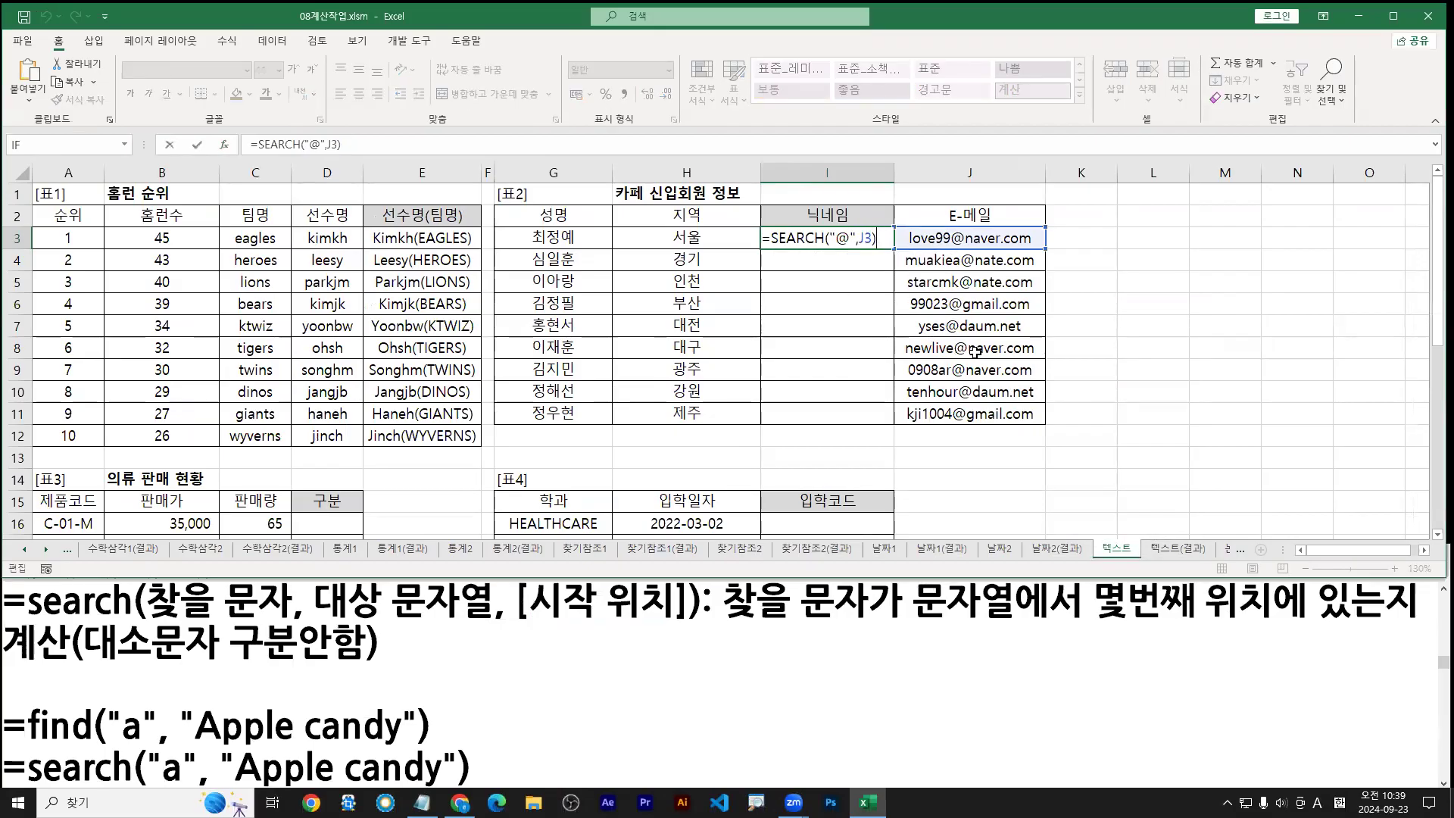
text(-1)
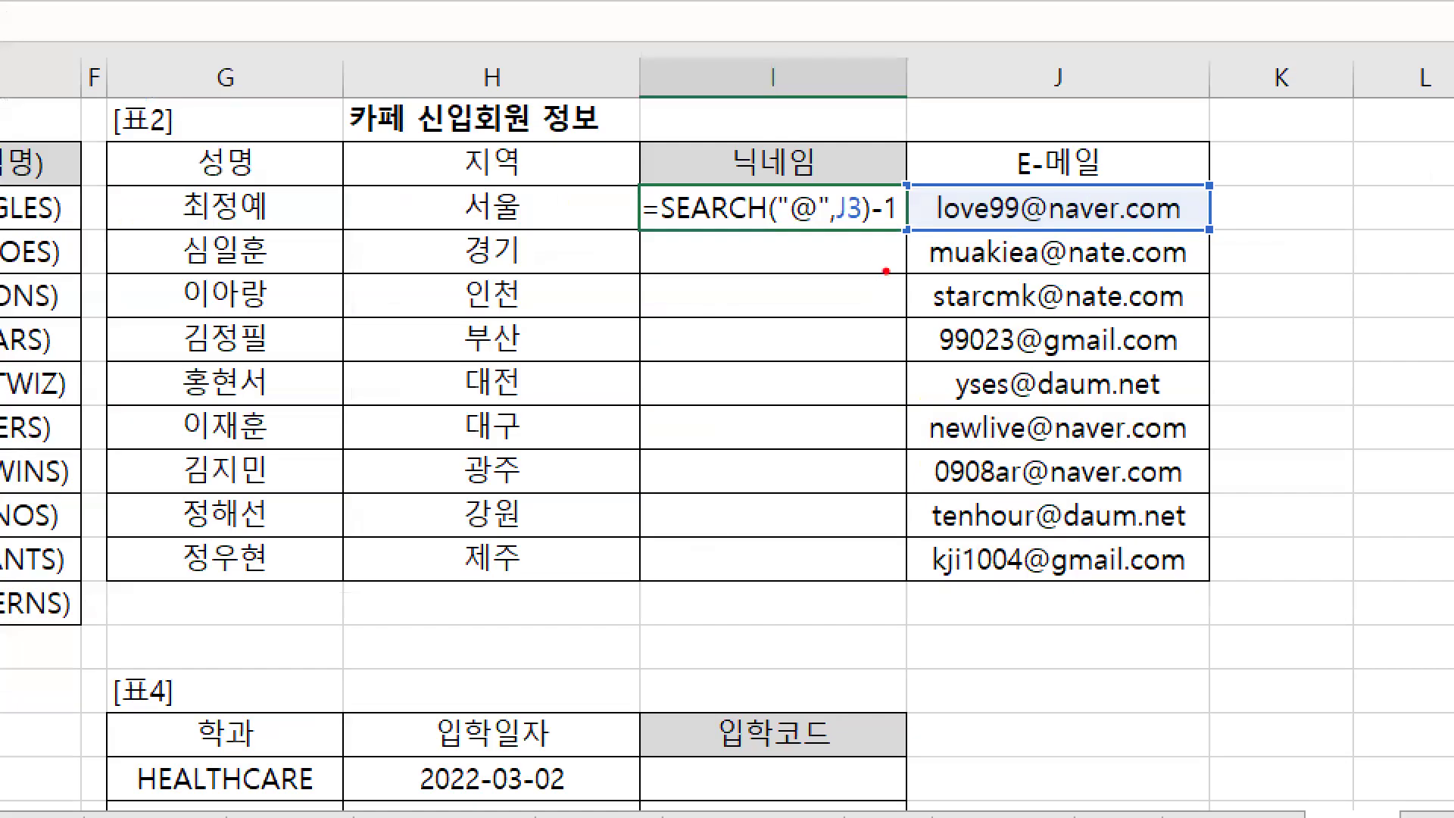
Step: Annotate the subtraction as 7-1 above the first E-메일 entry and box the ID parts of the first two entries
drag(936, 227, 1027, 227)
drag(933, 227, 1004, 232)
drag(939, 269, 1044, 276)
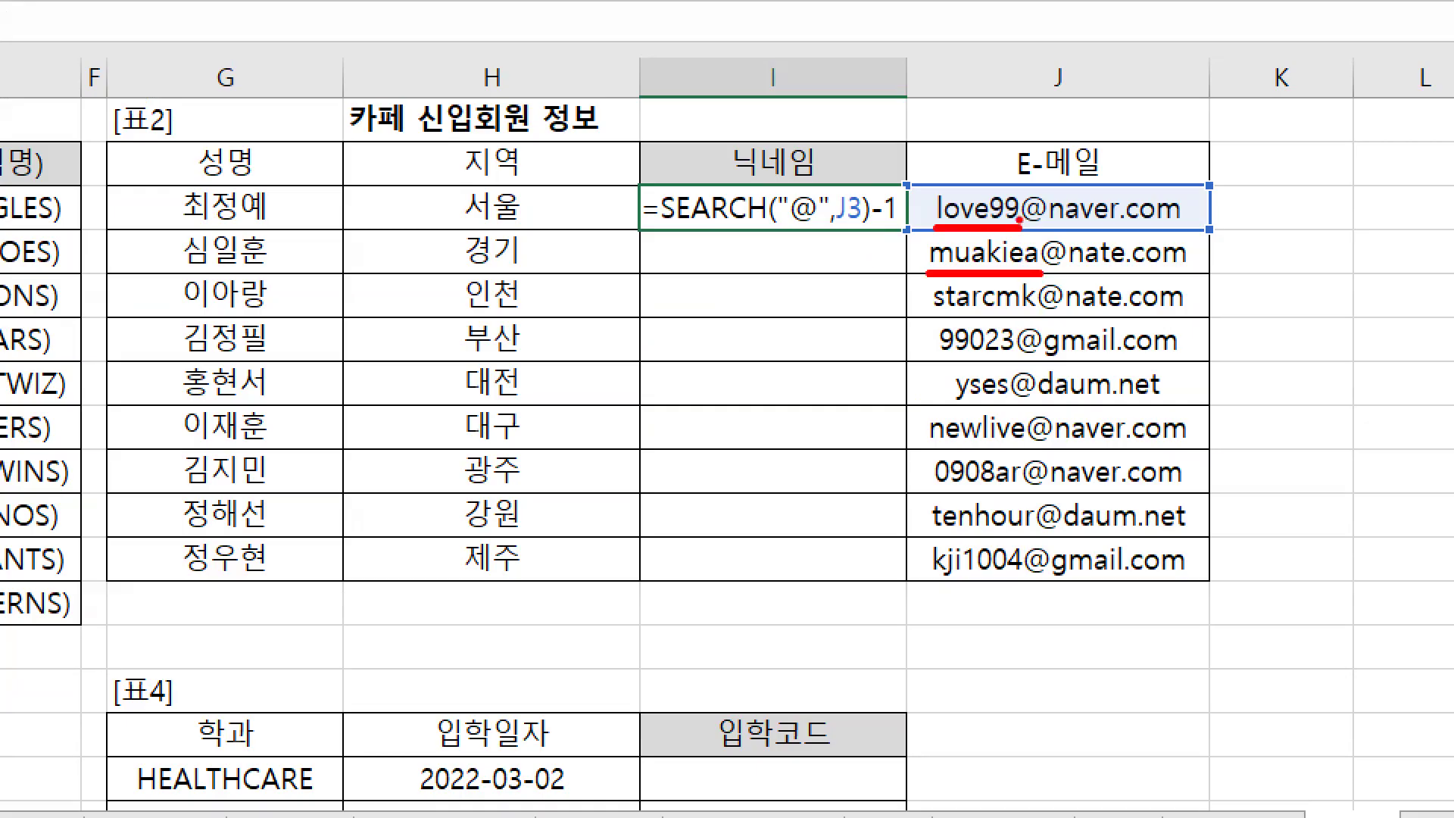
mouse_move(1038, 194)
mouse_down()
mouse_move(1045, 87)
mouse_move(1050, 135)
mouse_move(1093, 113)
mouse_move(1112, 159)
mouse_up()
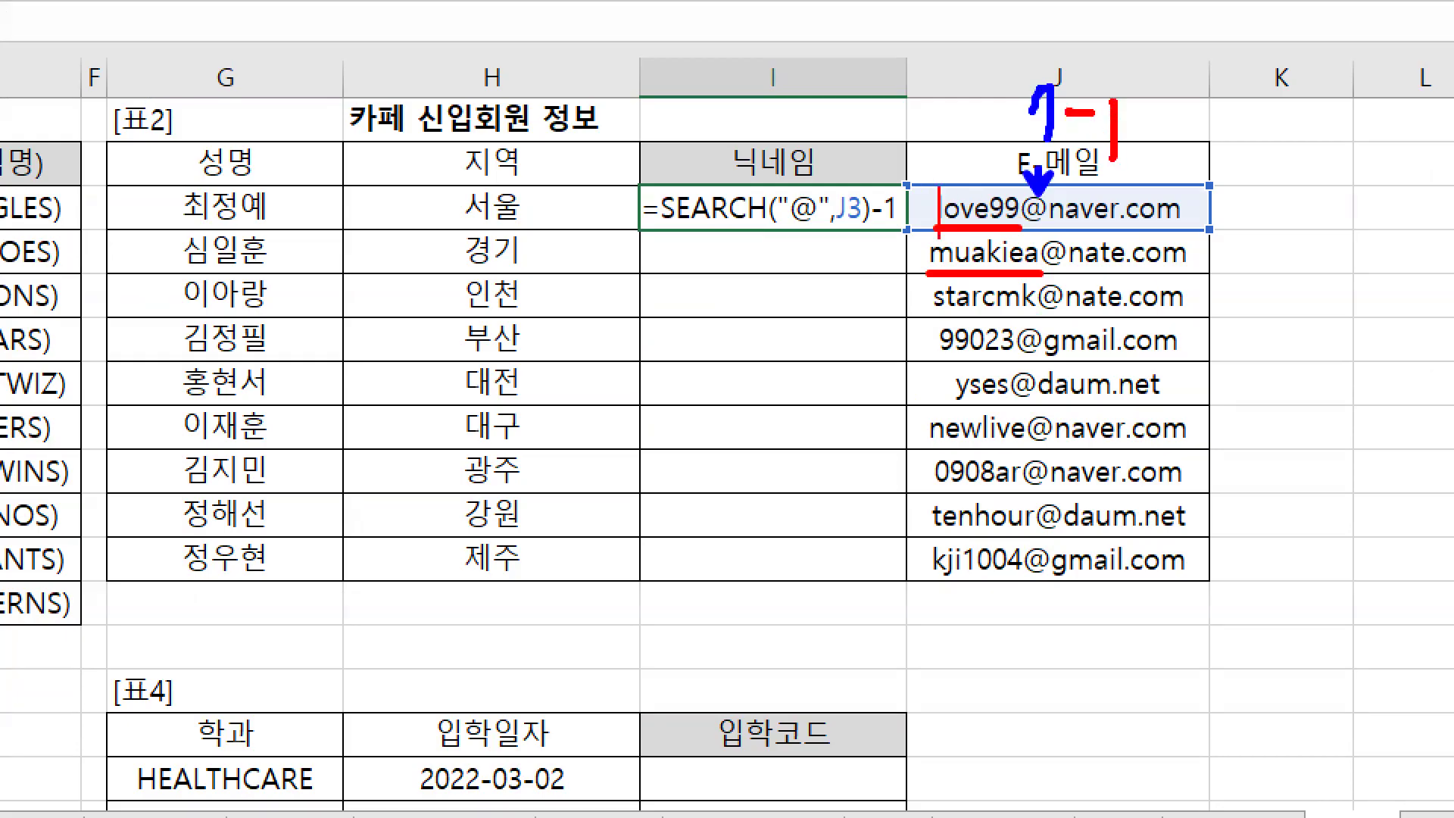
drag(932, 189, 1025, 227)
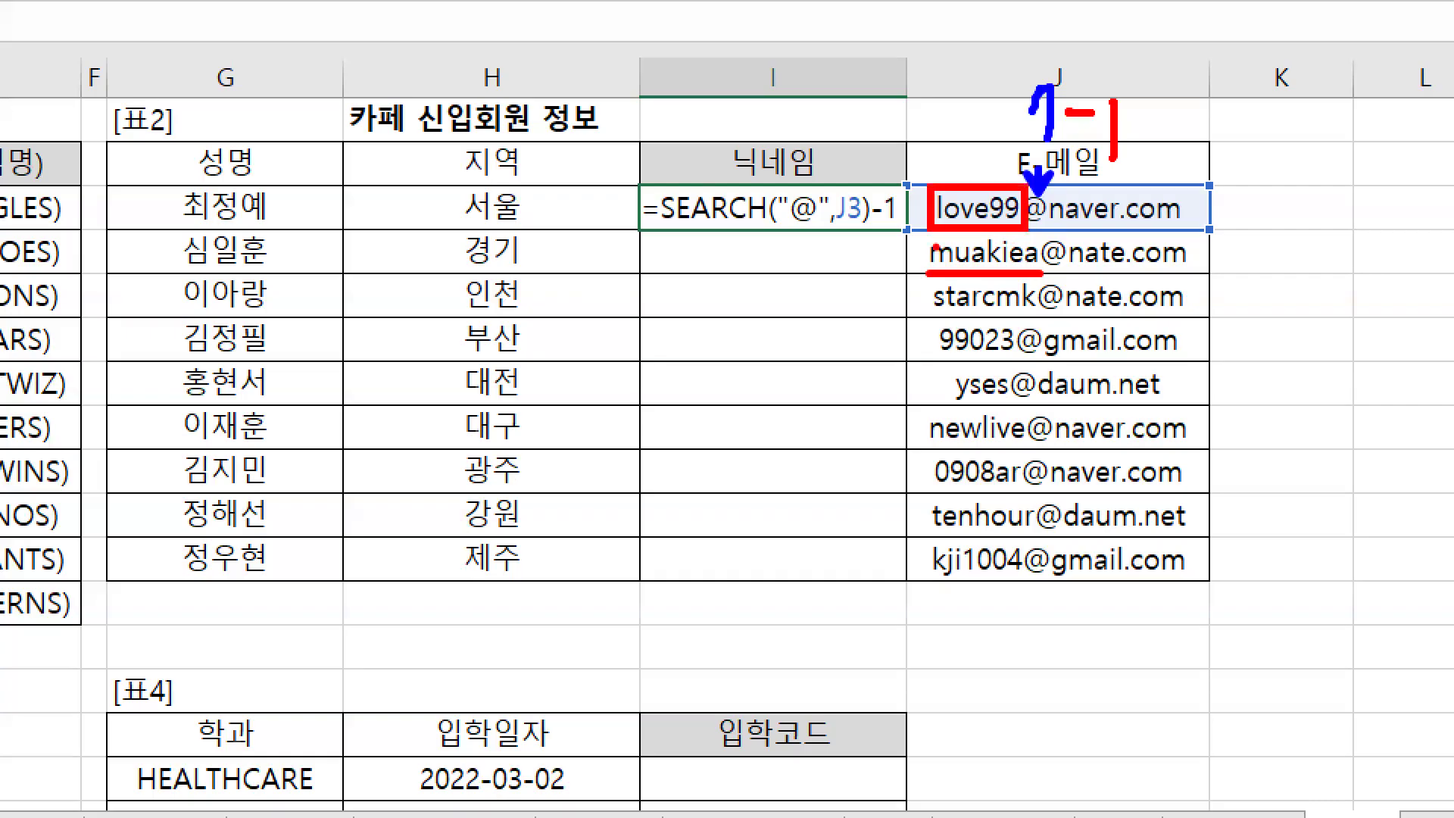
drag(929, 235, 1044, 277)
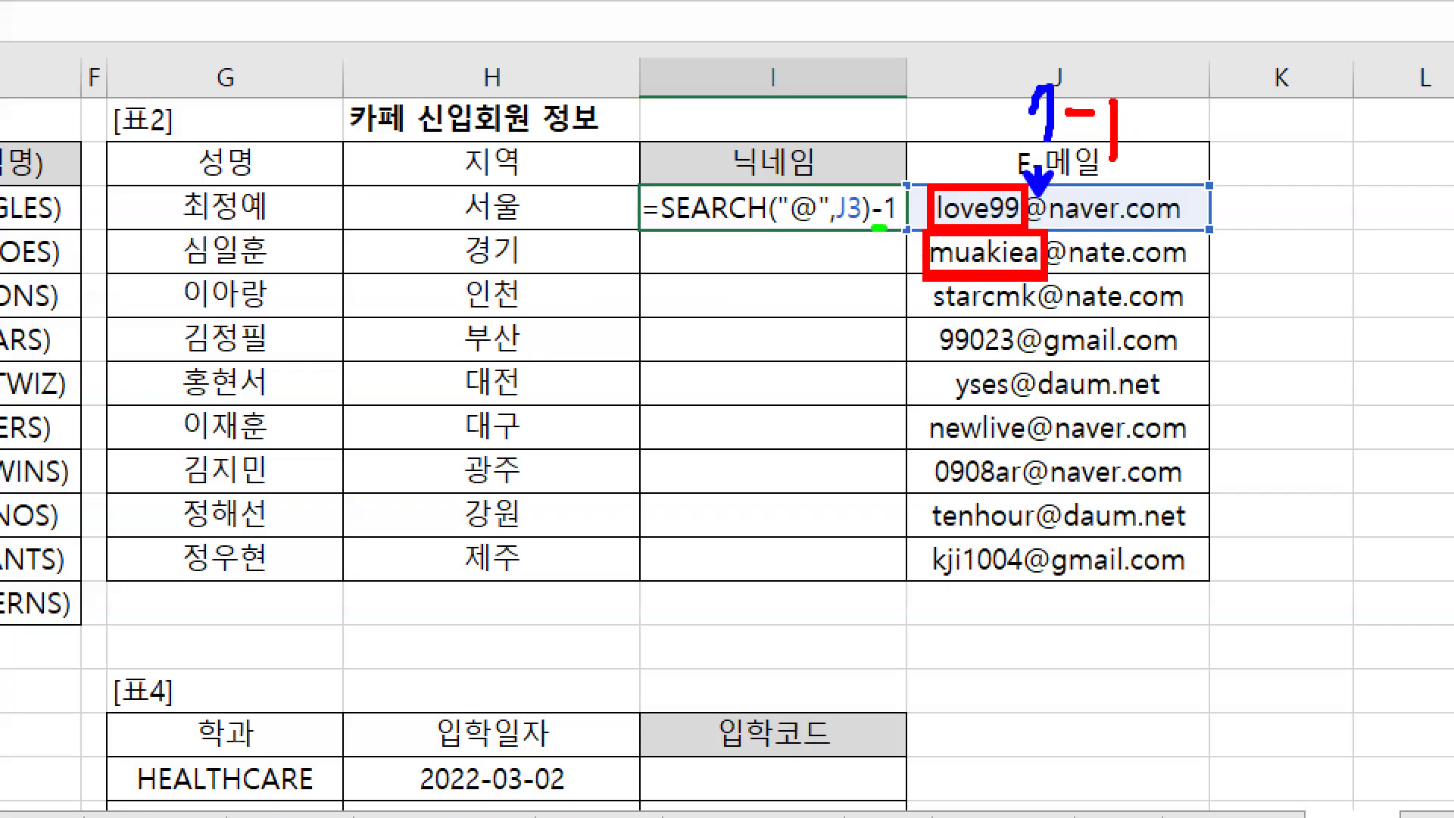
mouse_move(936, 239)
mouse_down()
mouse_move(1027, 238)
mouse_move(1015, 215)
mouse_up()
mouse_move(936, 277)
mouse_down()
mouse_move(1034, 261)
mouse_move(995, 303)
mouse_up()
Step: Confirm the formula in I3 and fill it down the 닉네임 column through I11
key(Return)
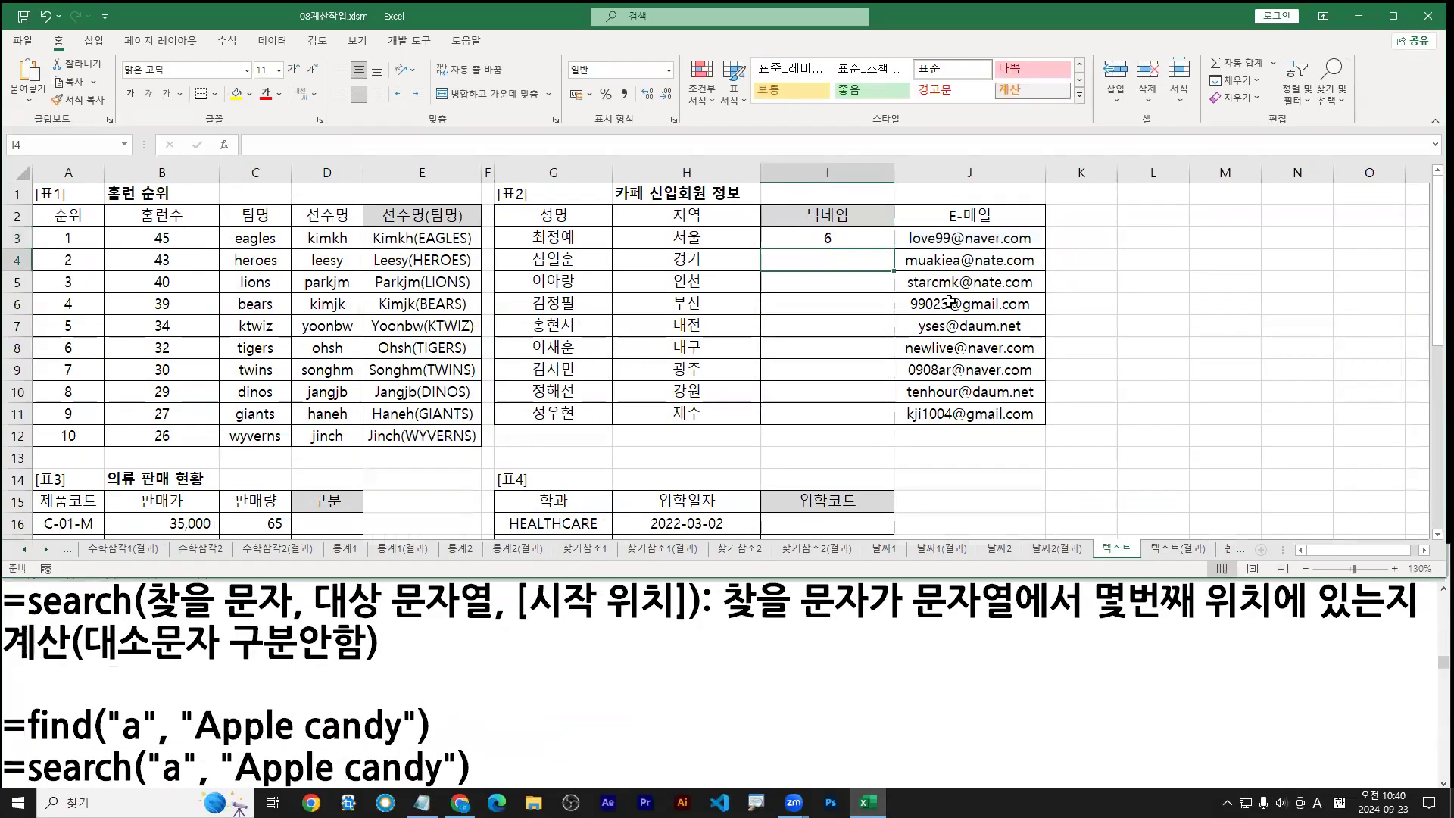
click(866, 241)
double_click(892, 249)
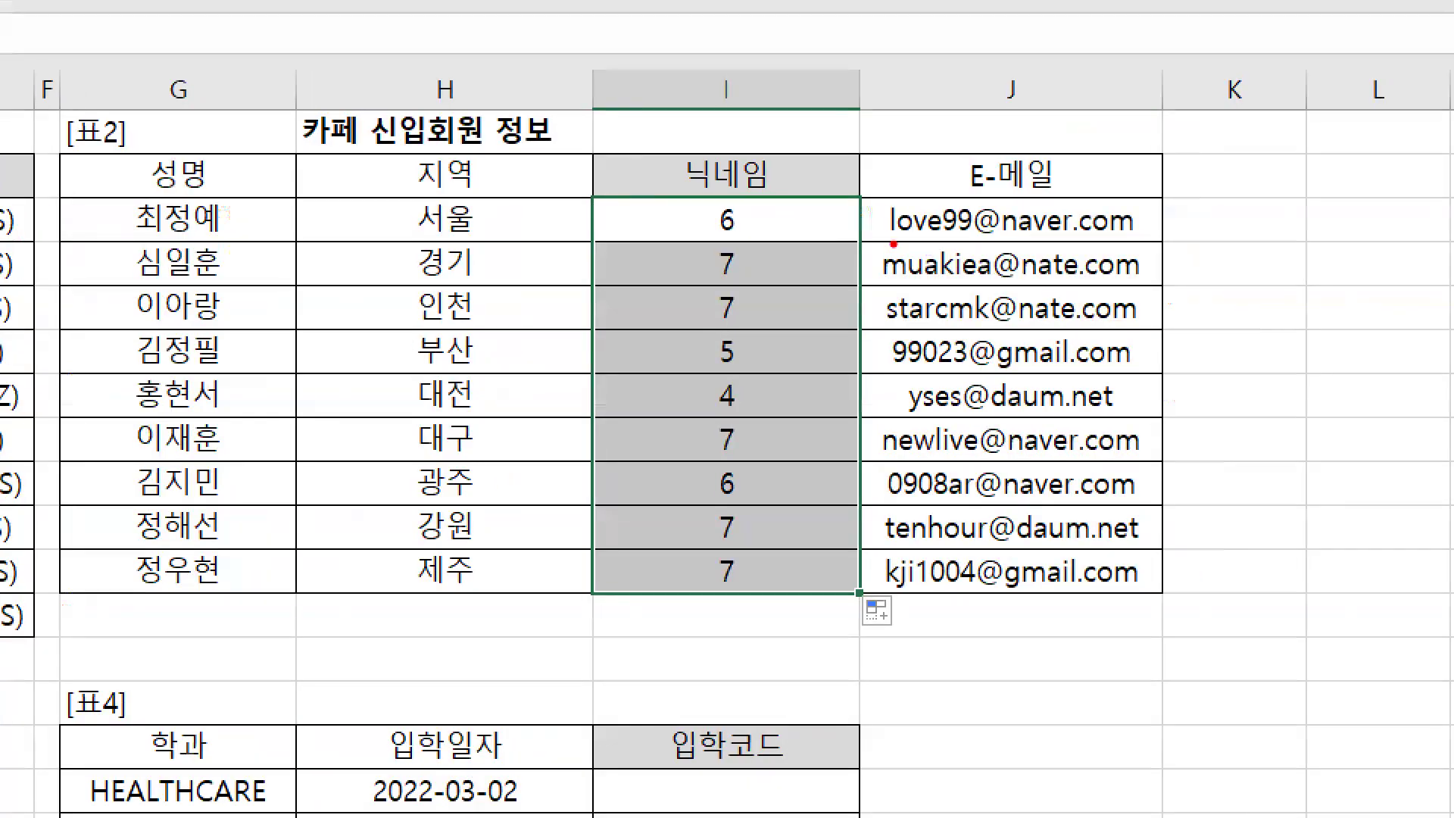
Step: Underline the IDs of the first four E-메일 entries and draw arrows from the first and fourth to their 닉네임 results
drag(907, 247, 974, 238)
drag(883, 286, 994, 286)
drag(888, 327, 986, 327)
mouse_move(890, 371)
mouse_down()
mouse_move(959, 372)
mouse_move(803, 353)
mouse_up()
drag(805, 219, 875, 219)
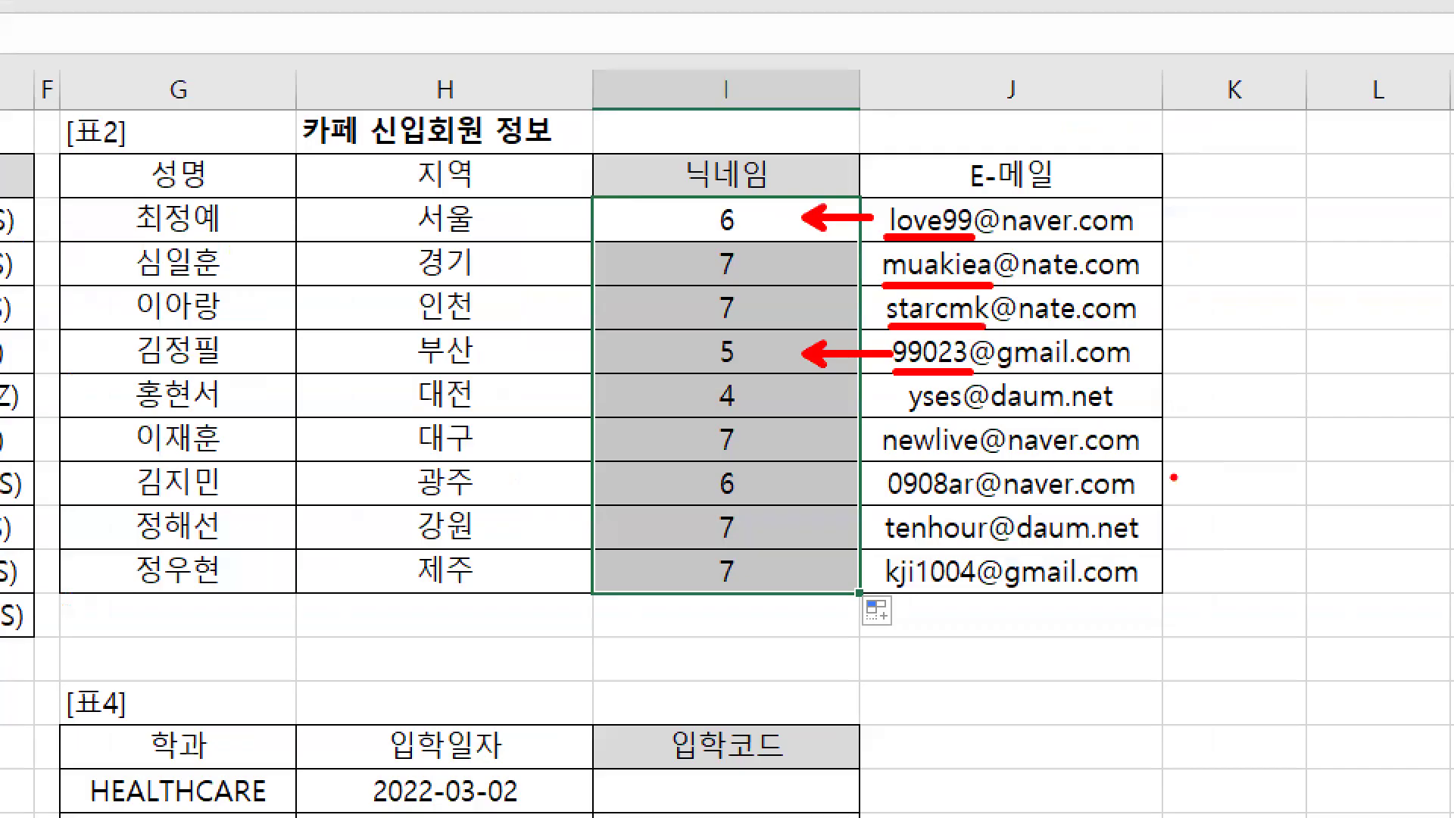
key(Escape)
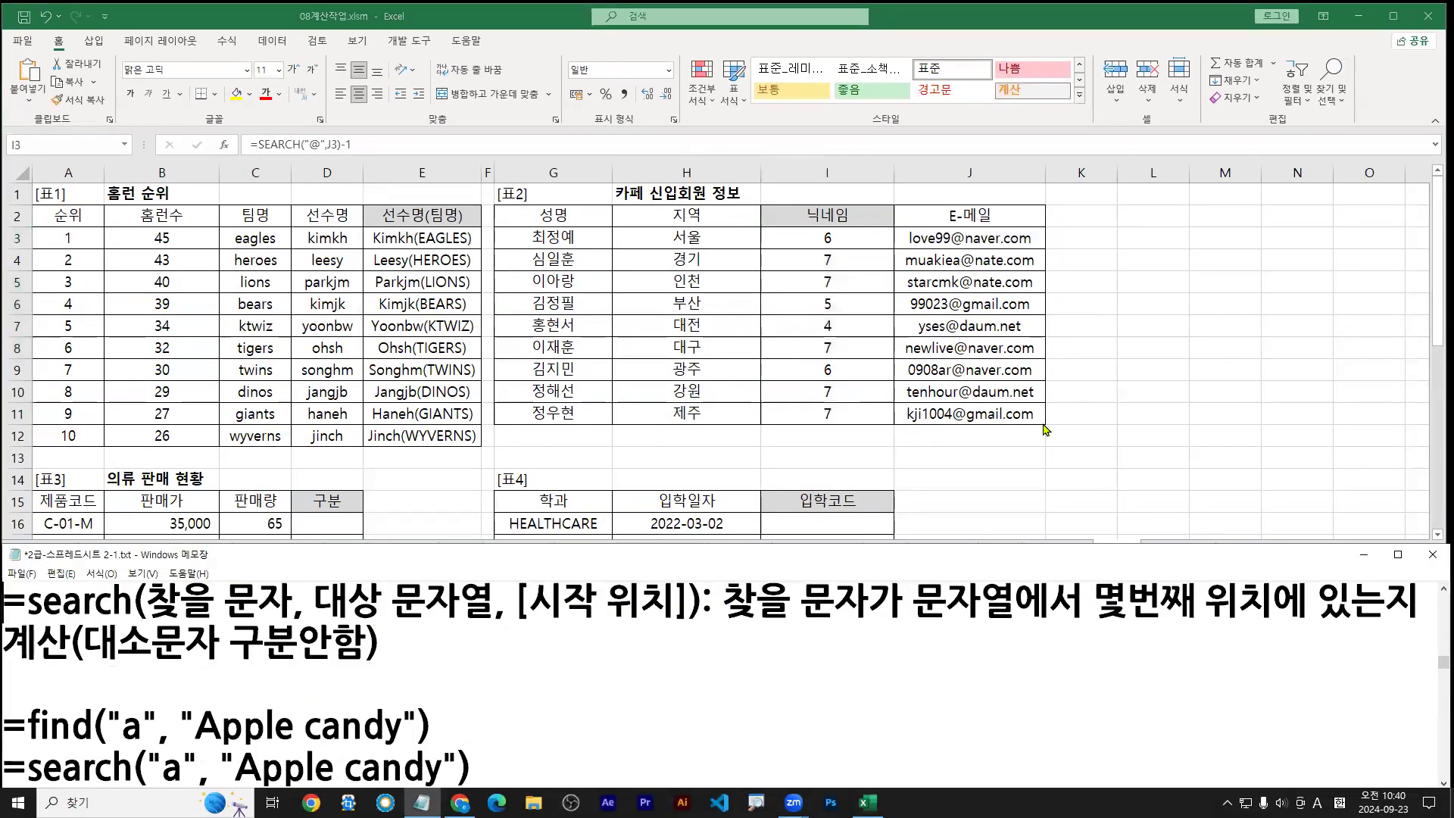
Step: Copy the SEARCH("@",J3)-1 expression from the formula in I3 without its equals sign
click(839, 236)
double_click(839, 236)
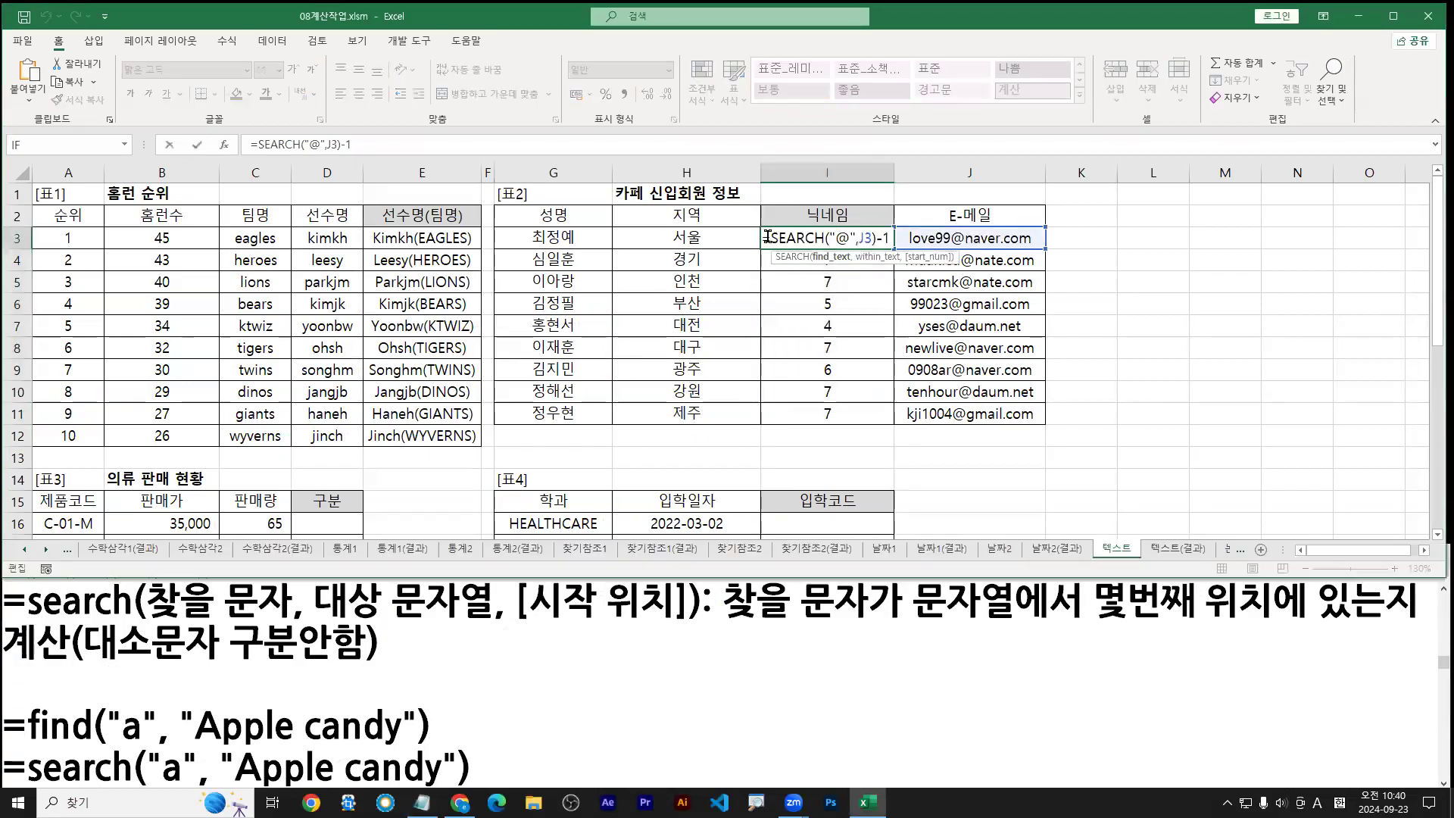
drag(851, 242, 892, 242)
key(ctrl+c)
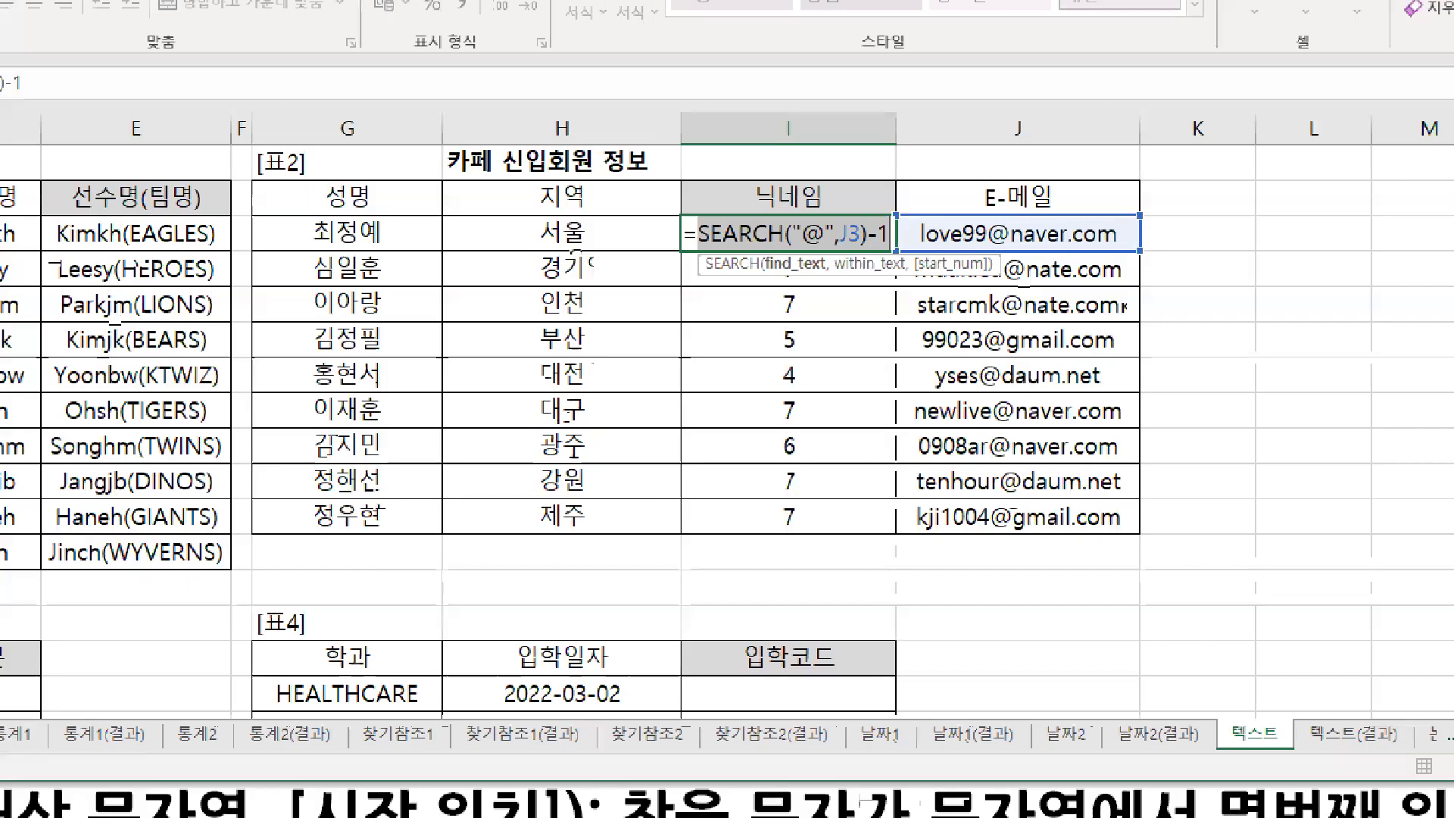
Step: Draw an arrow under the selected SEARCH expression in I3 and annotate it with ctrl + X above the cell
mouse_move(651, 257)
mouse_down()
mouse_move(886, 257)
mouse_move(873, 278)
mouse_up()
click(860, 152)
text(ct)
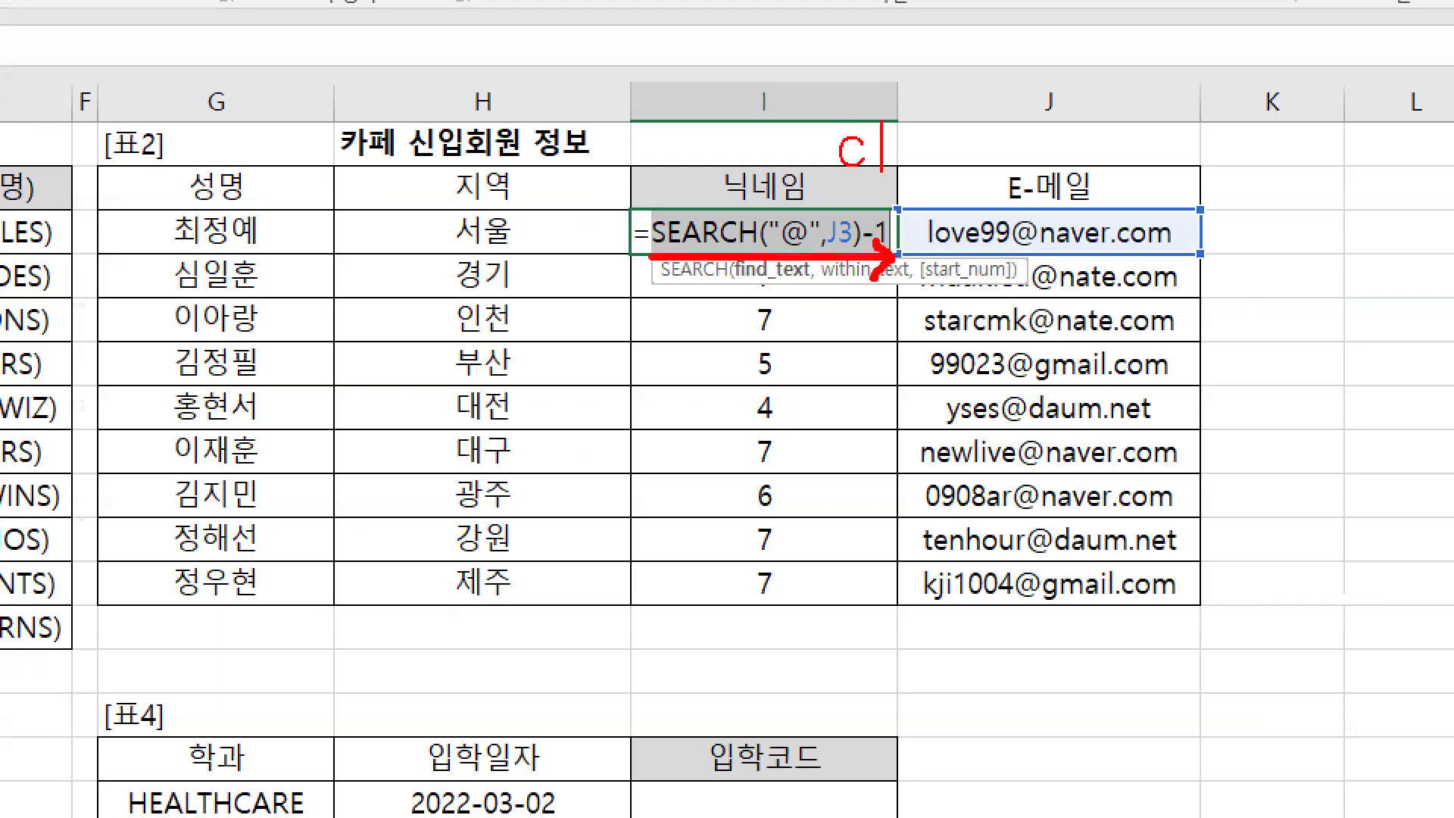
text(rl + X)
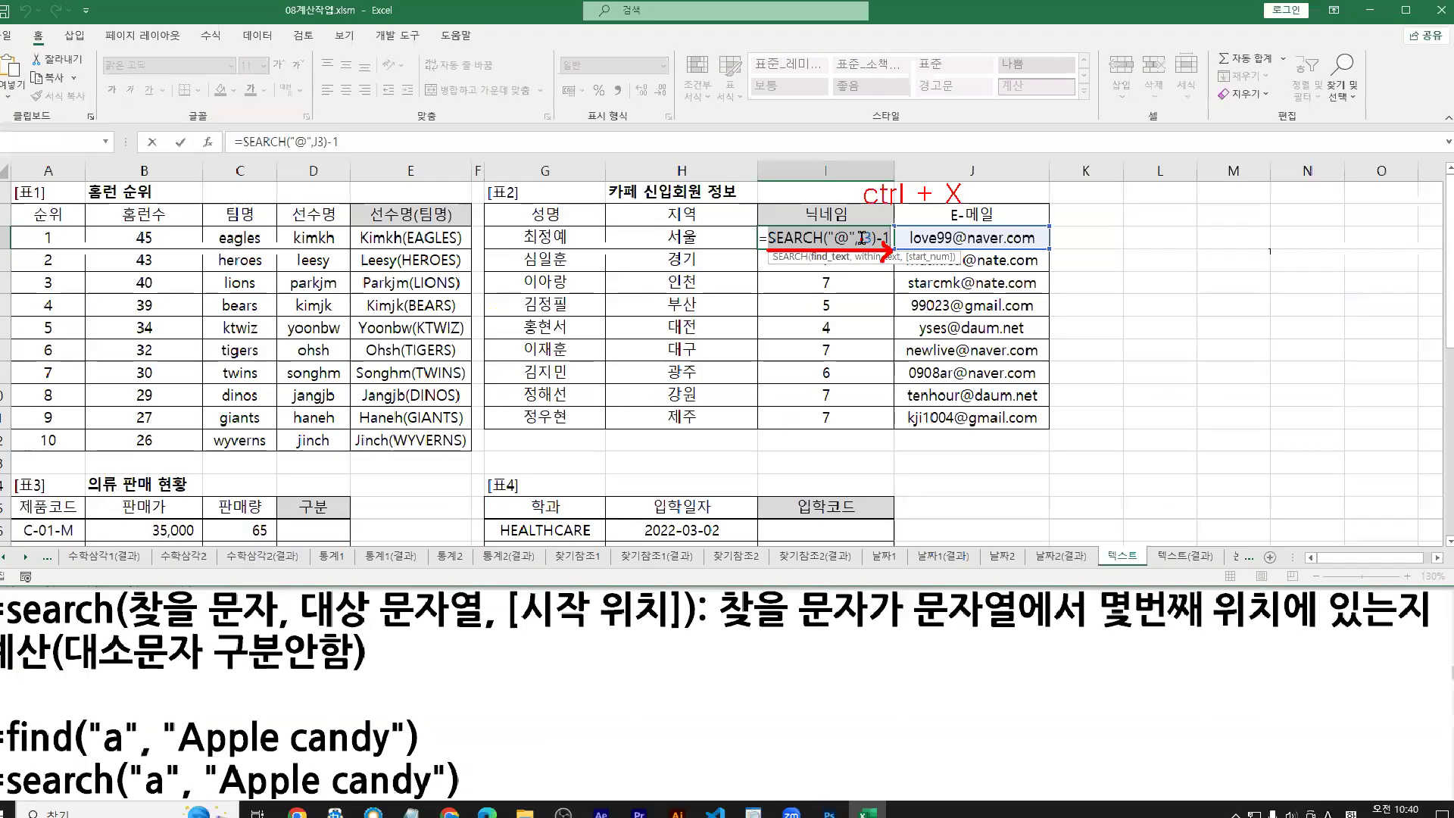
Step: Cut the SEARCH expression out of I3 after the equals sign and start a MID function there with its arguments dialog open
right_click(757, 238)
click(868, 279)
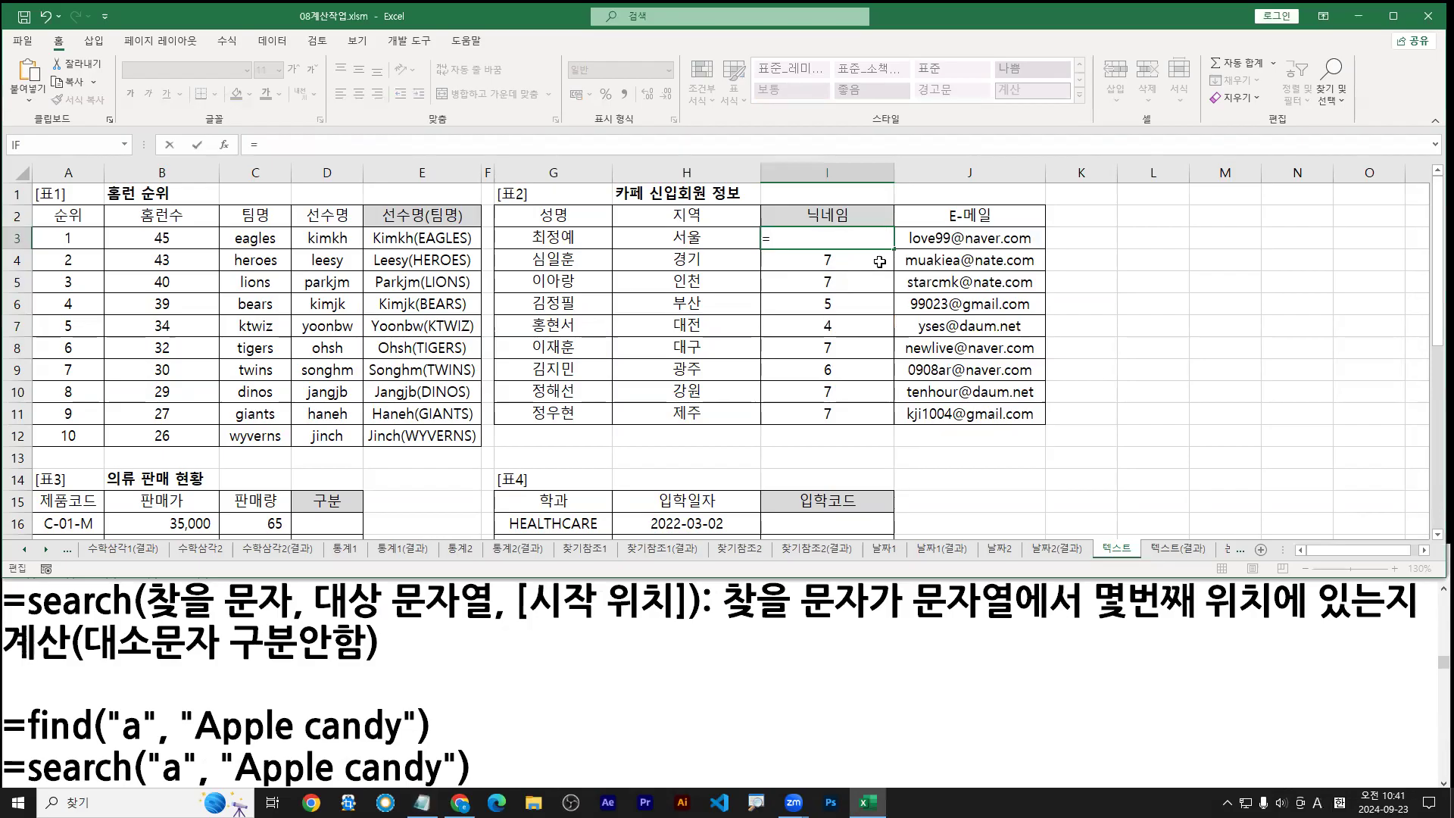
text(mid)
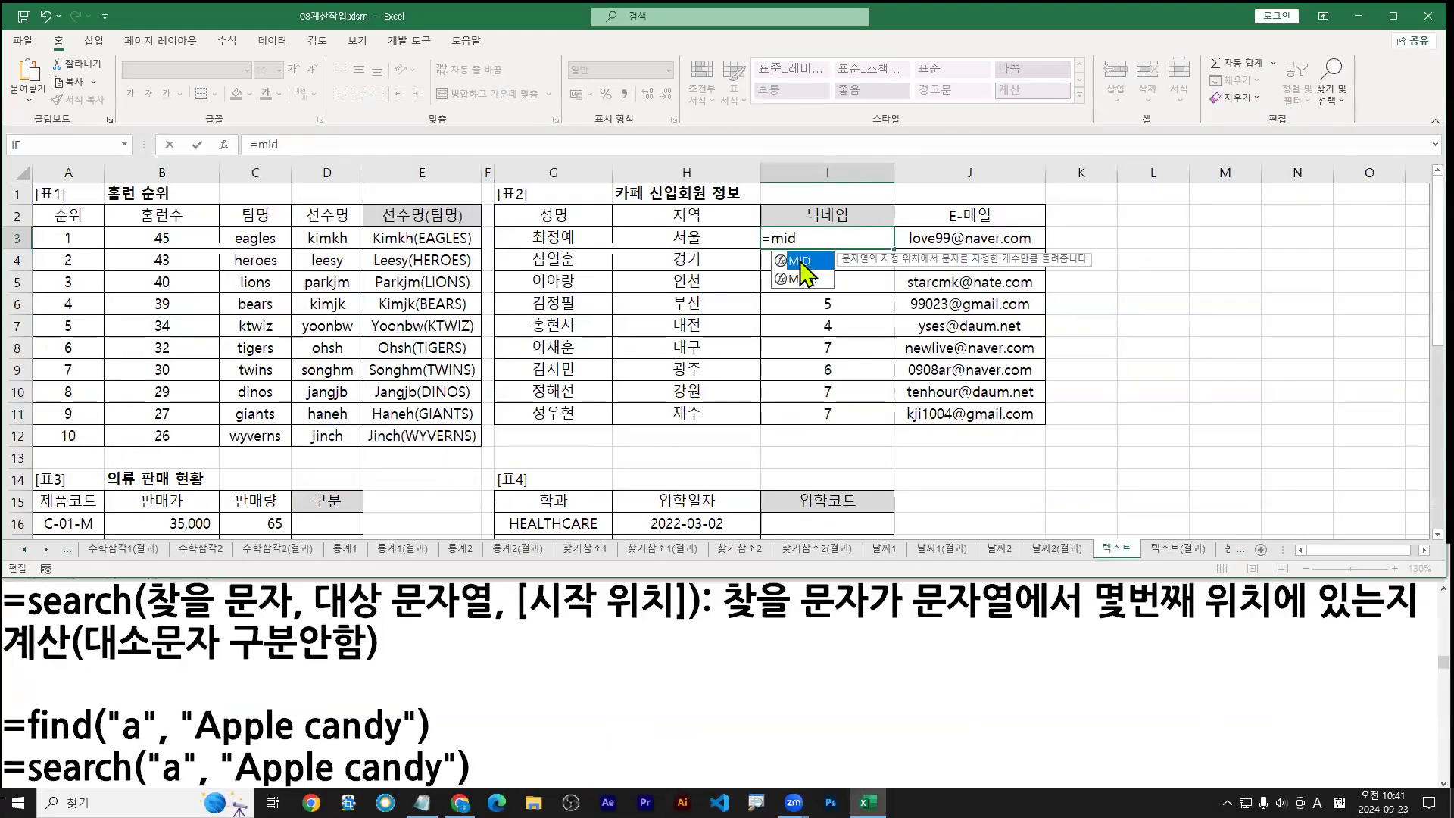
double_click(776, 258)
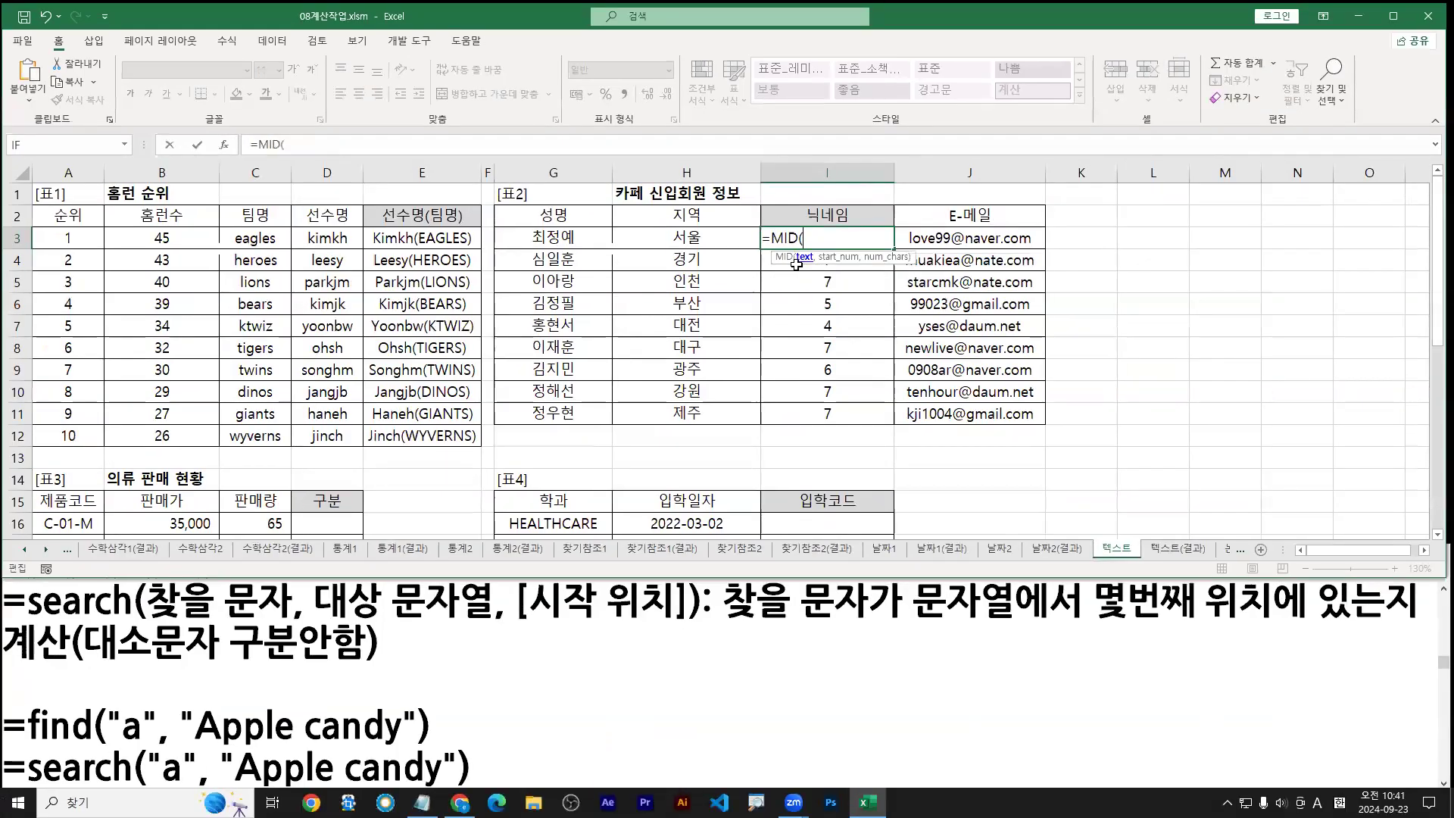
click(223, 144)
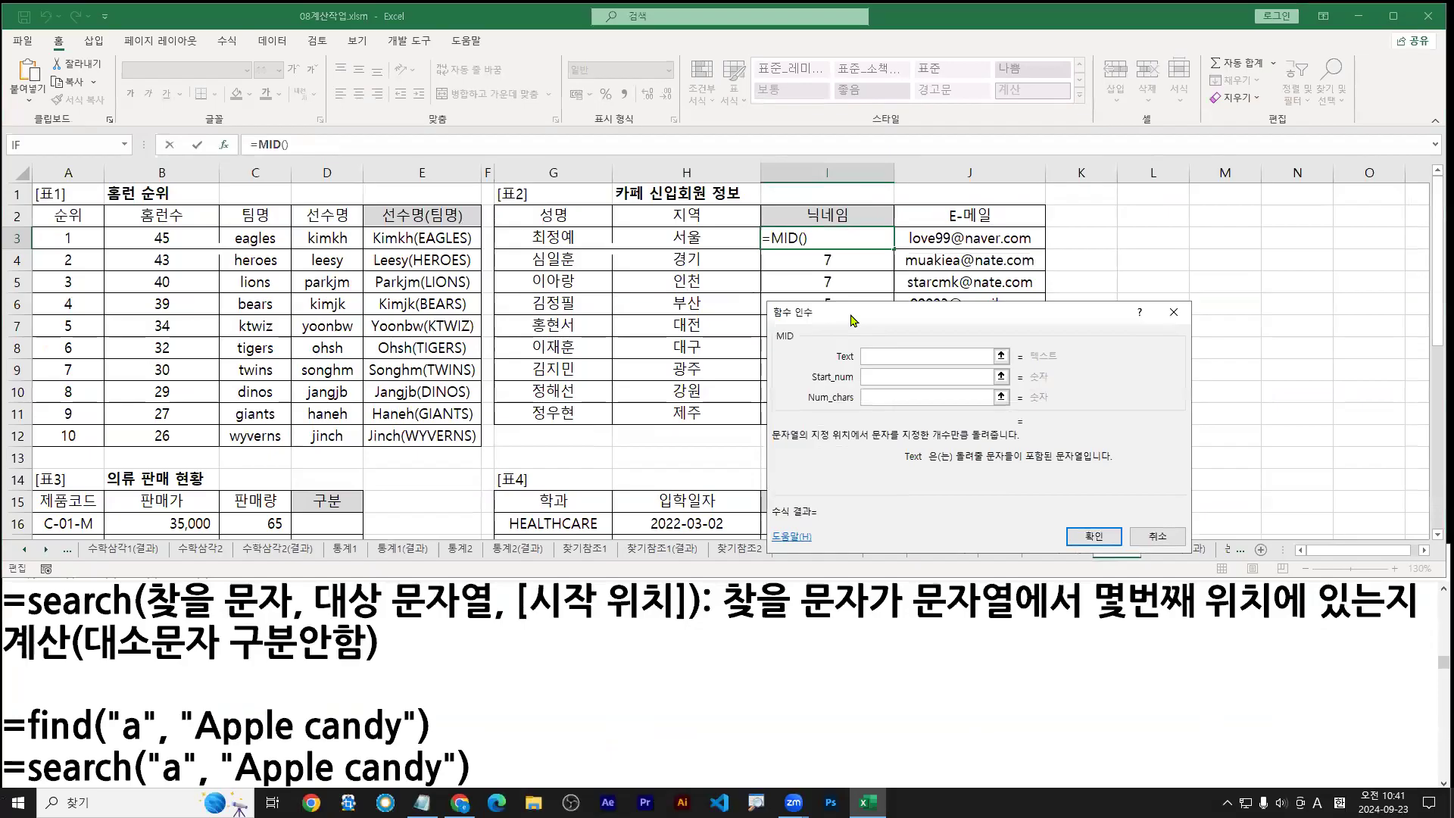
drag(852, 319, 834, 290)
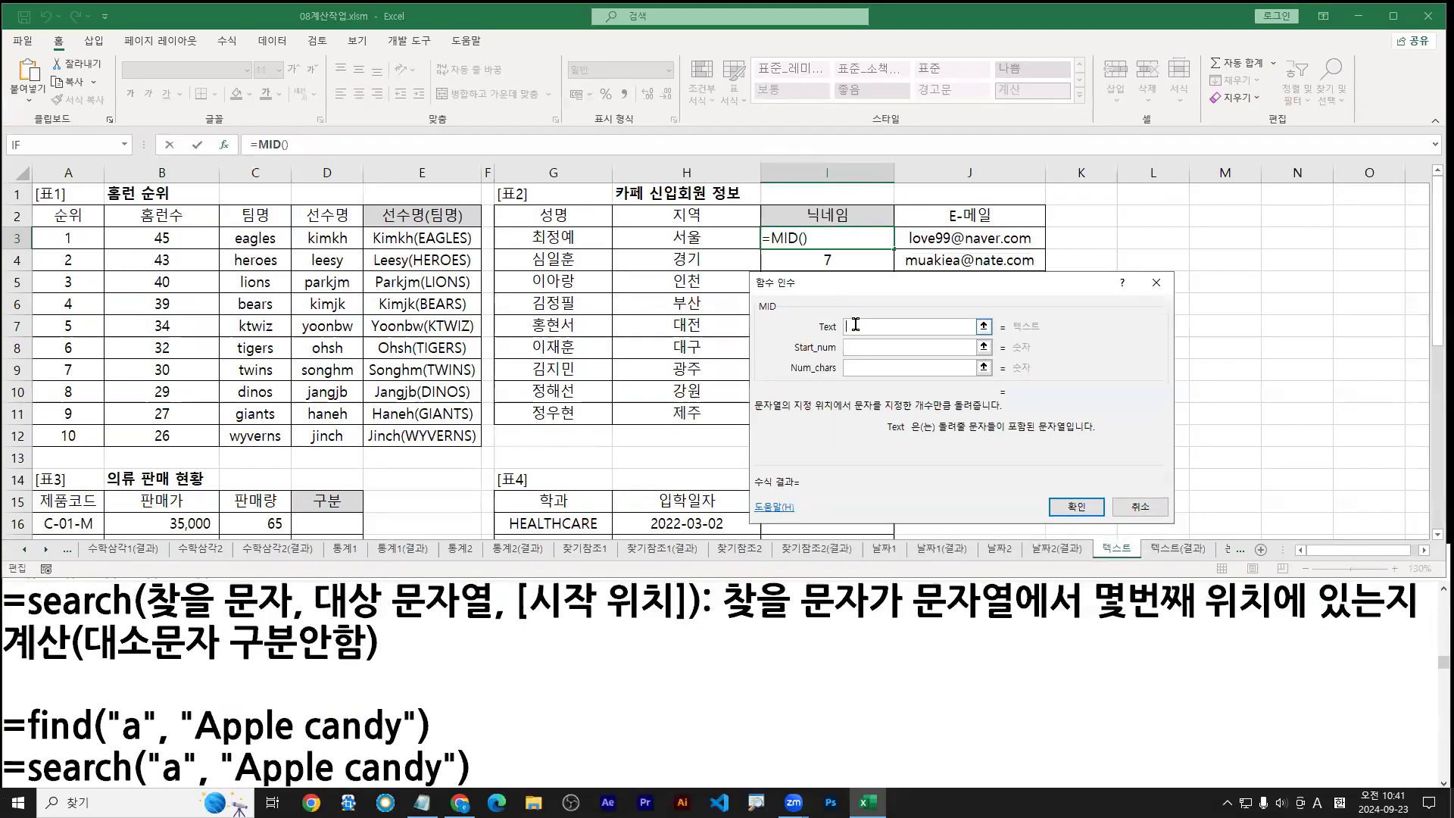
Step: Set MID's Text to J3, Start_num to 1 and Num_chars to SEARCH("@",J3)-1, and fill the formula down through I11
click(945, 241)
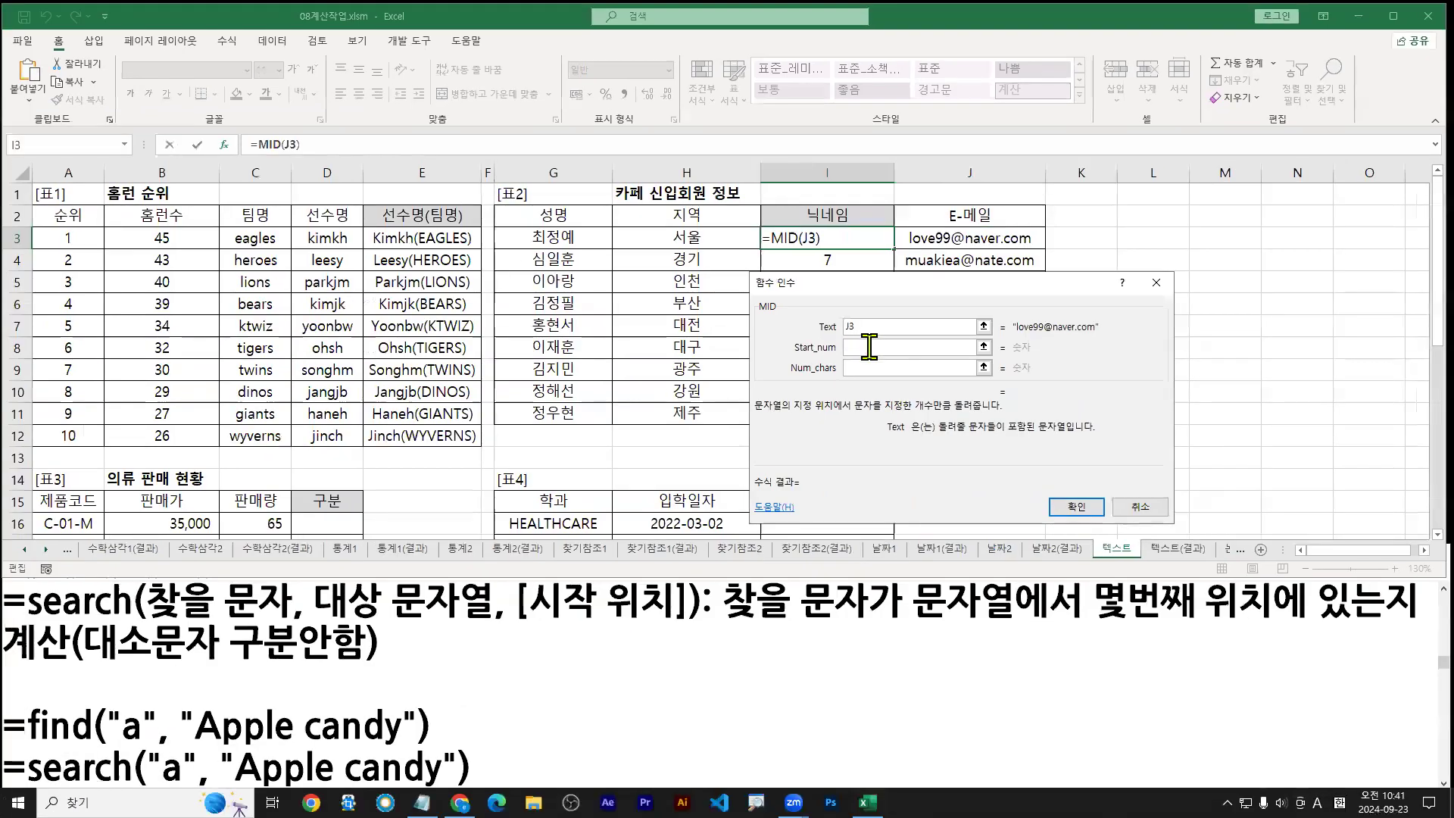
click(869, 347)
text(1)
click(878, 367)
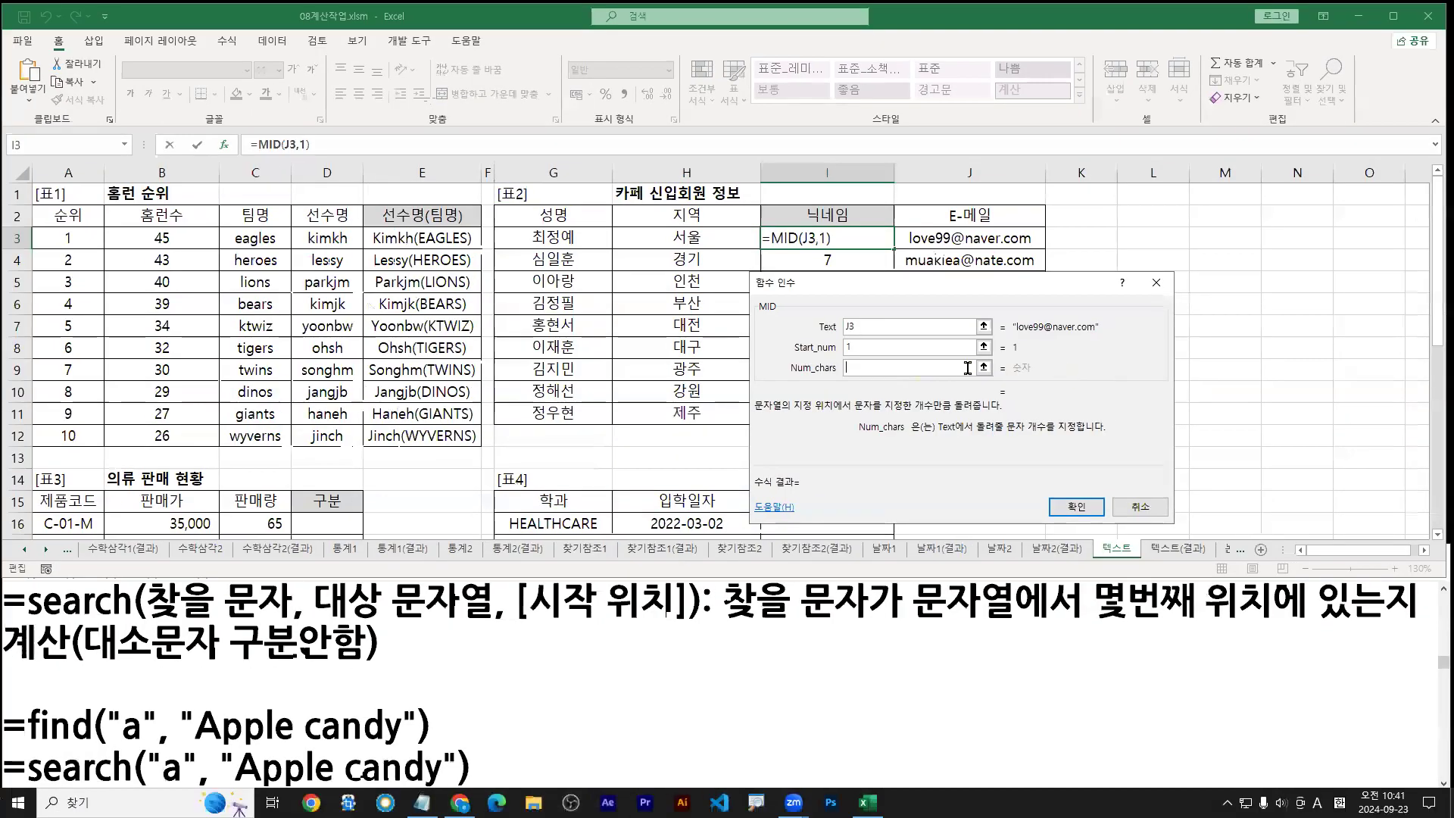
key(ctrl+v)
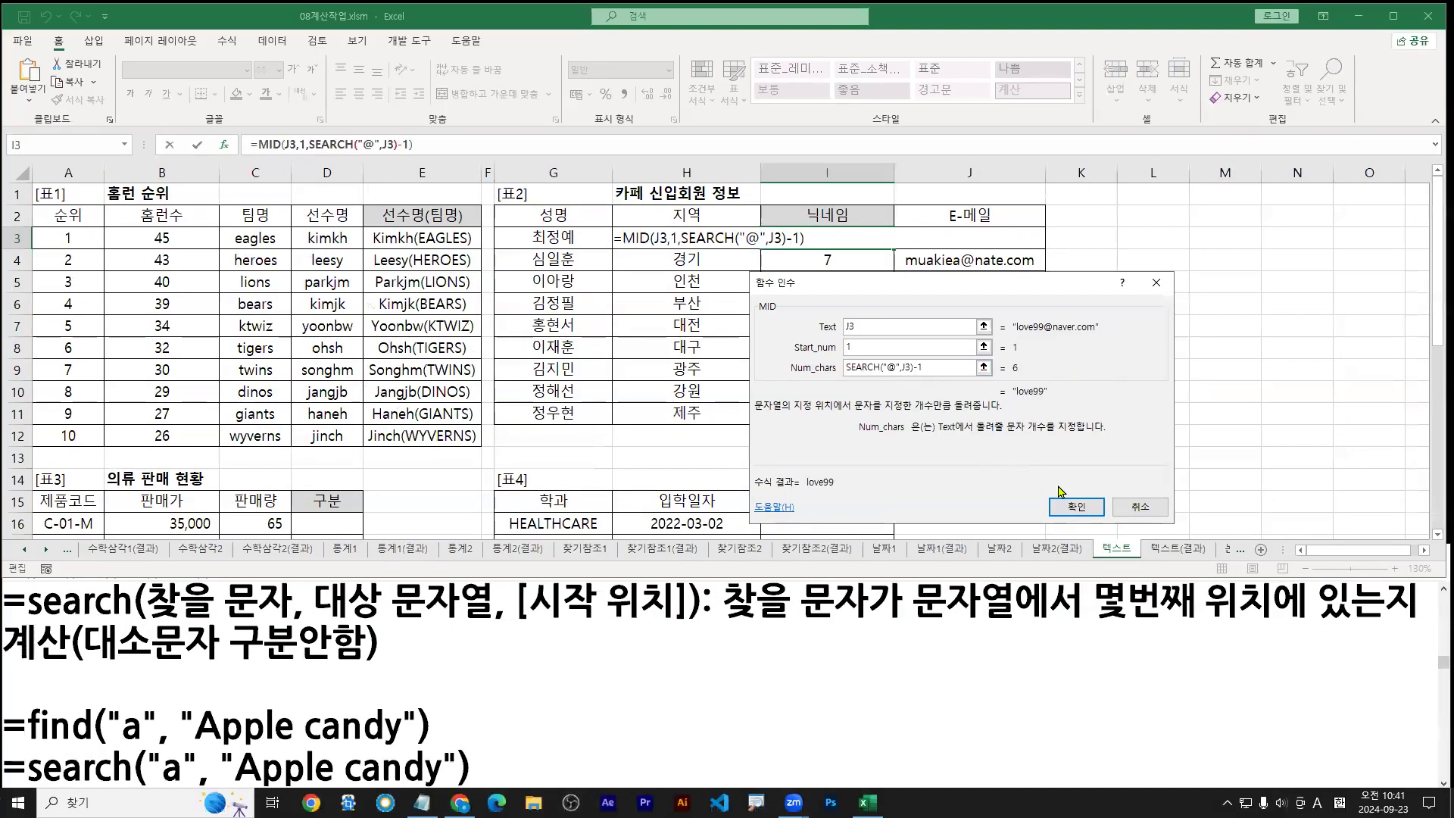
click(1081, 507)
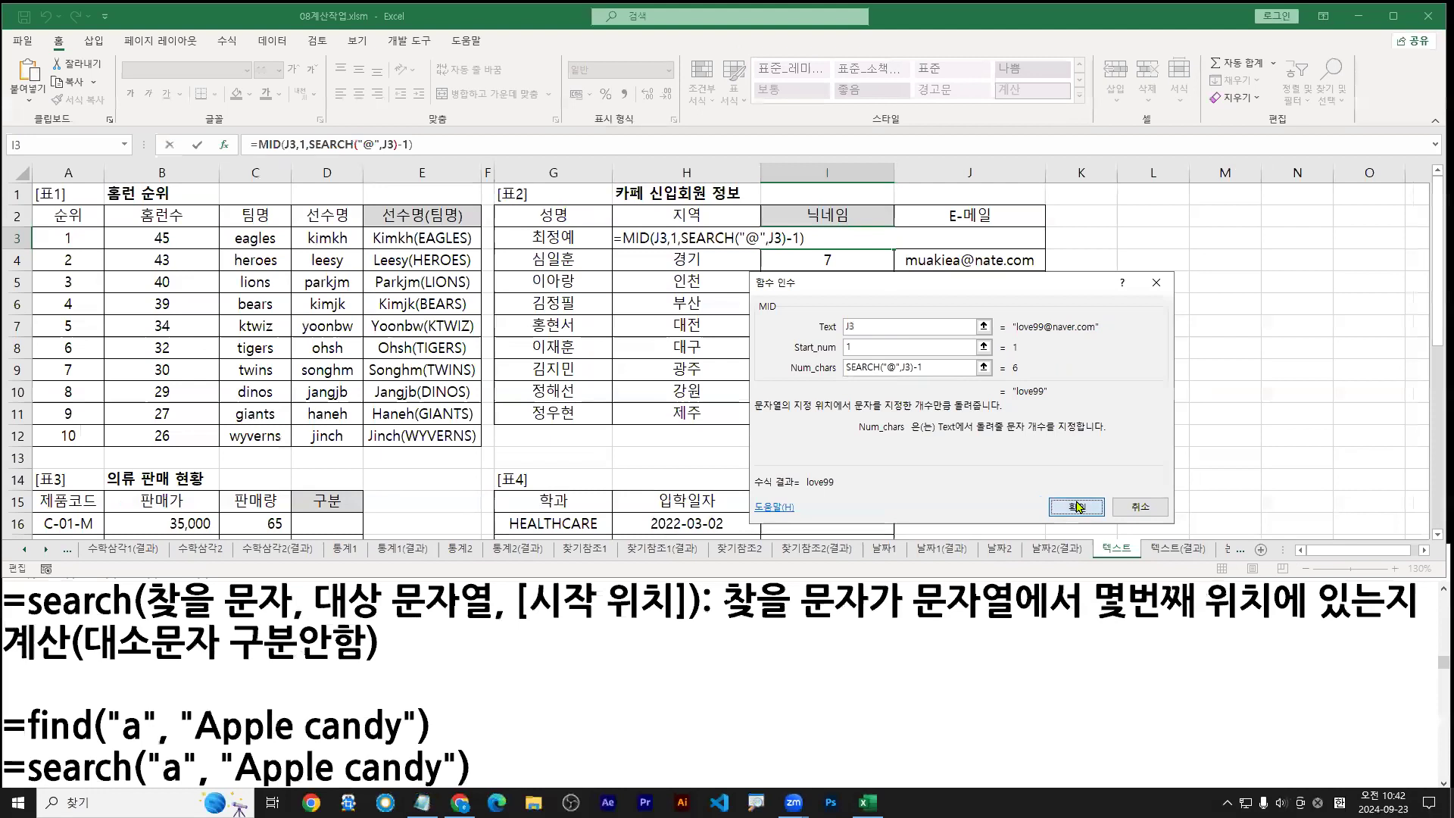
double_click(896, 249)
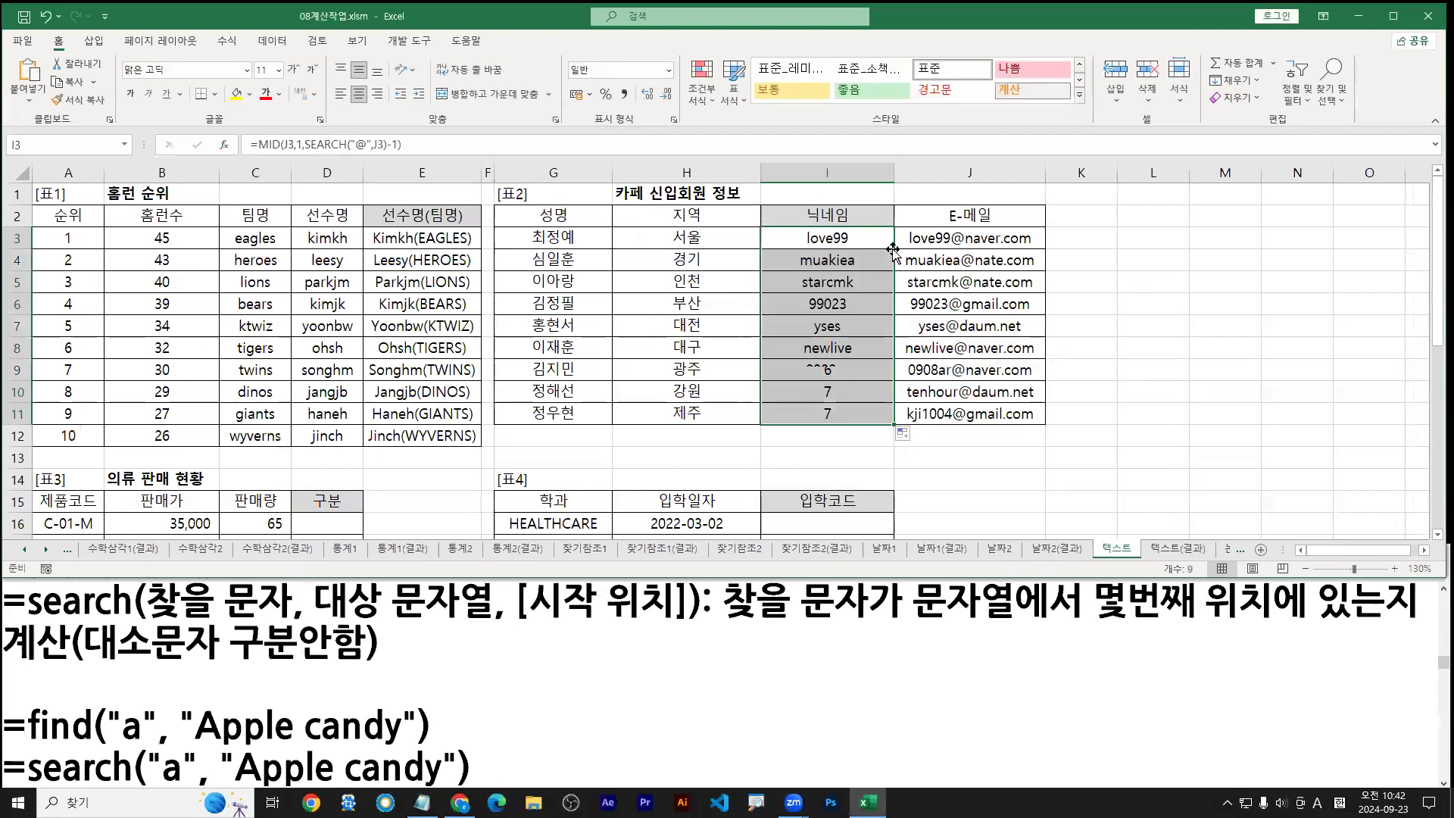
Step: Copy the formula =MID(J3,1,SEARCH("@",J3)-1) from I3 onto a new line above the search description in the Notepad notes
click(865, 242)
double_click(865, 242)
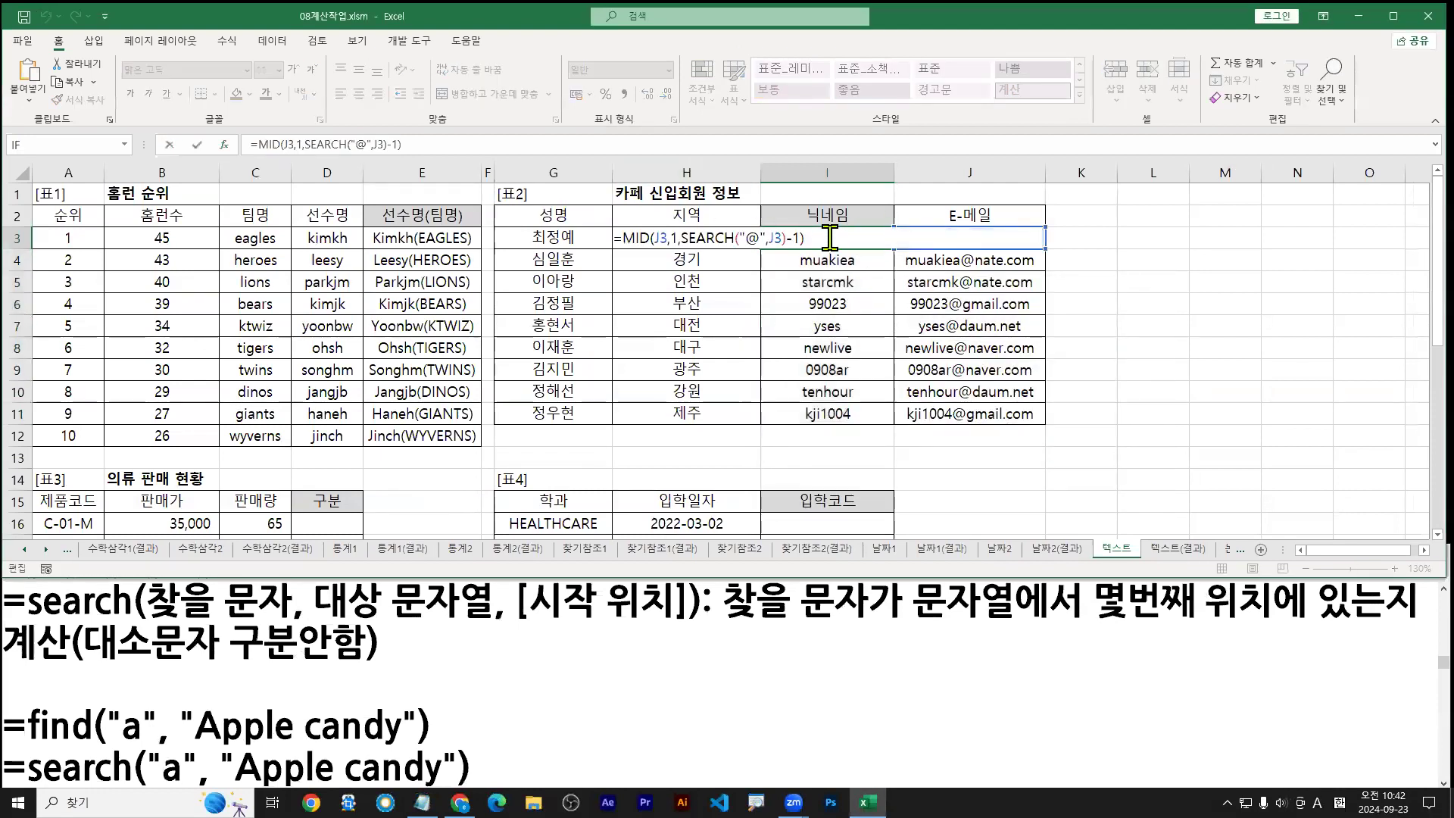
click(446, 602)
key(Home)
key(Return)
key(Up)
text(=MID(J3,1,SEARCH("@",J3)-1))
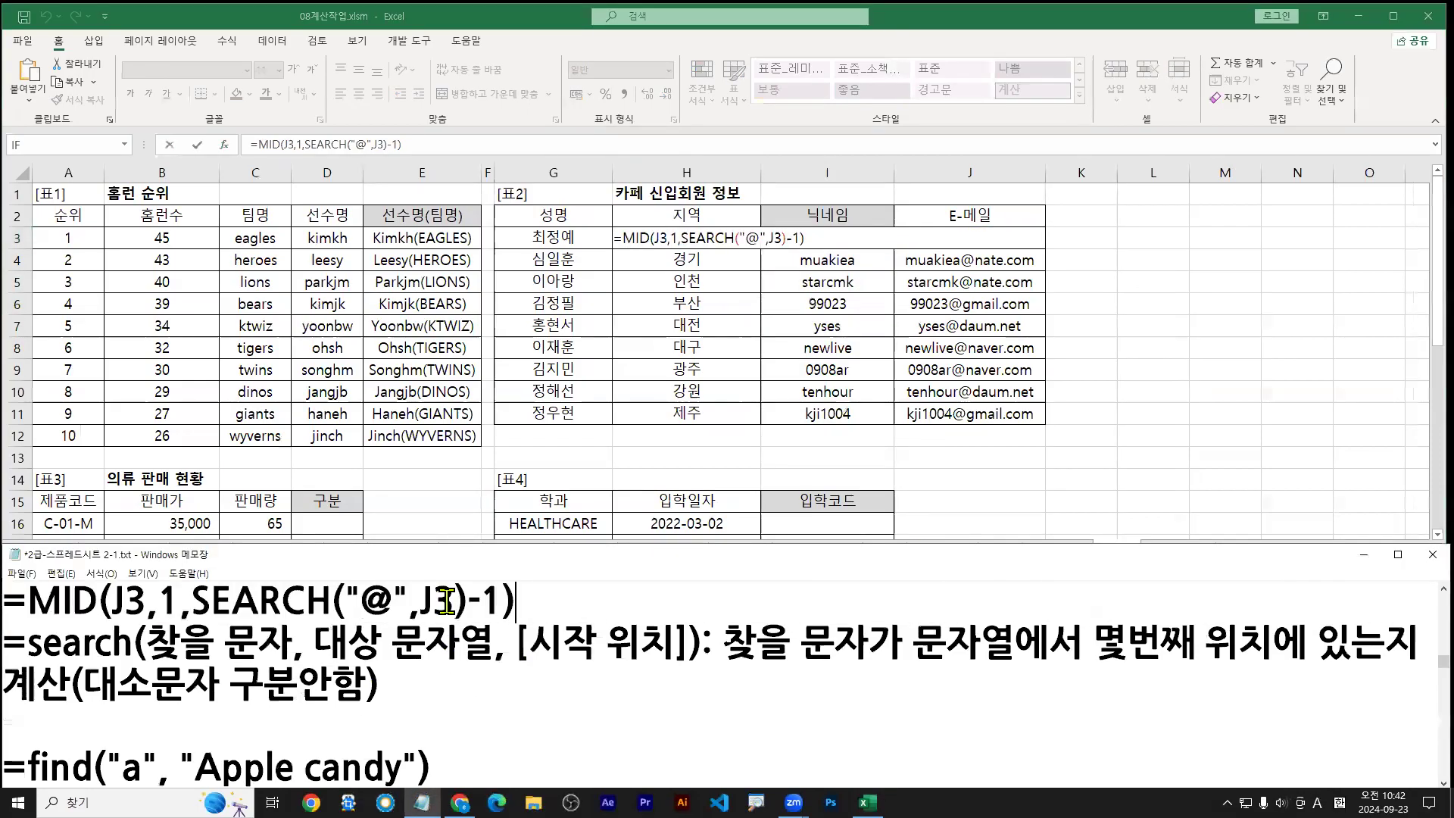
key(alt+Tab)
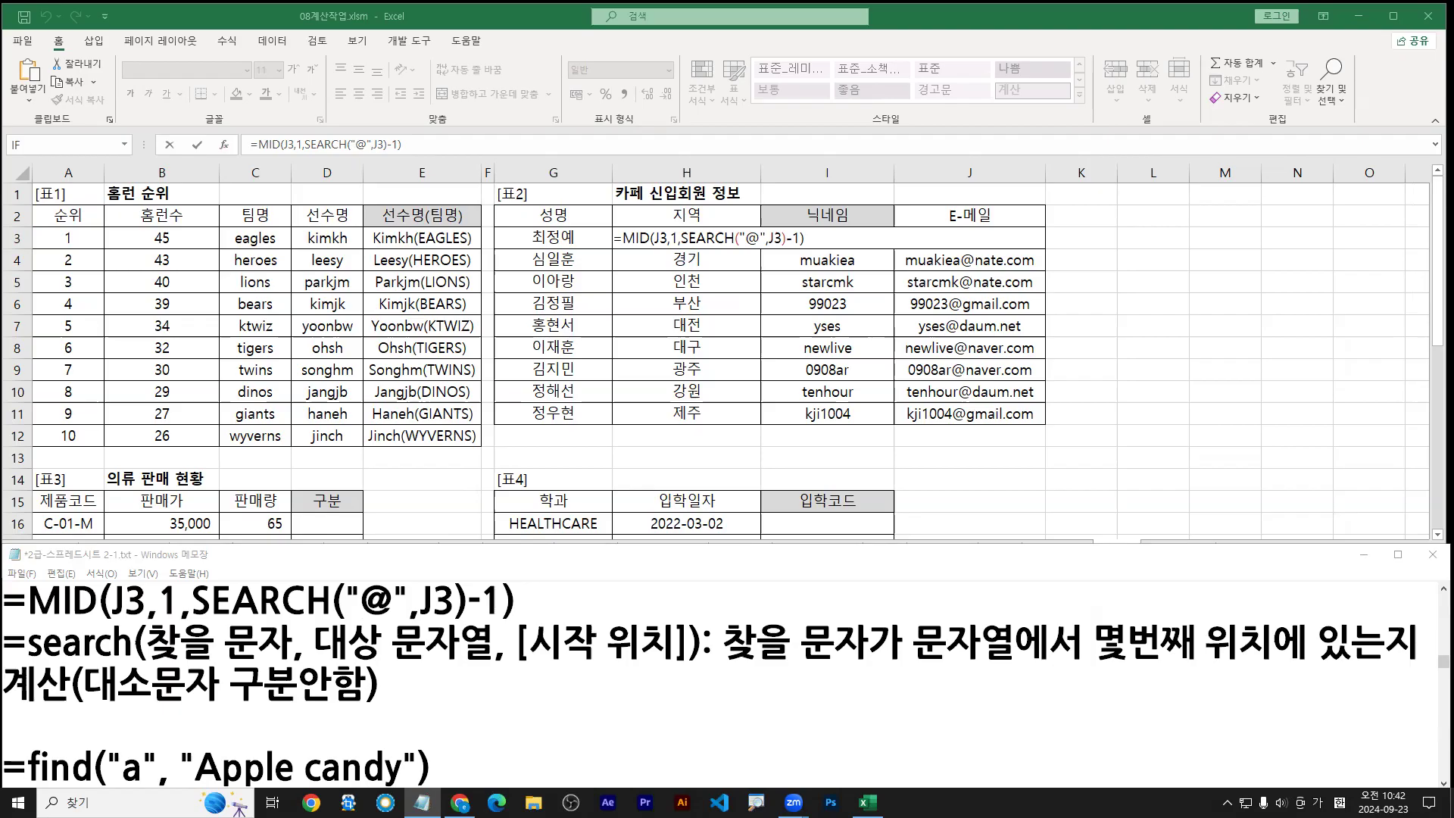
key(ctrl+Return)
Step: Select D16 in 표3 and mark the last letters of the 제품코드 entries
scroll(431, 324, down, 2)
scroll(431, 324, down, 1)
click(333, 329)
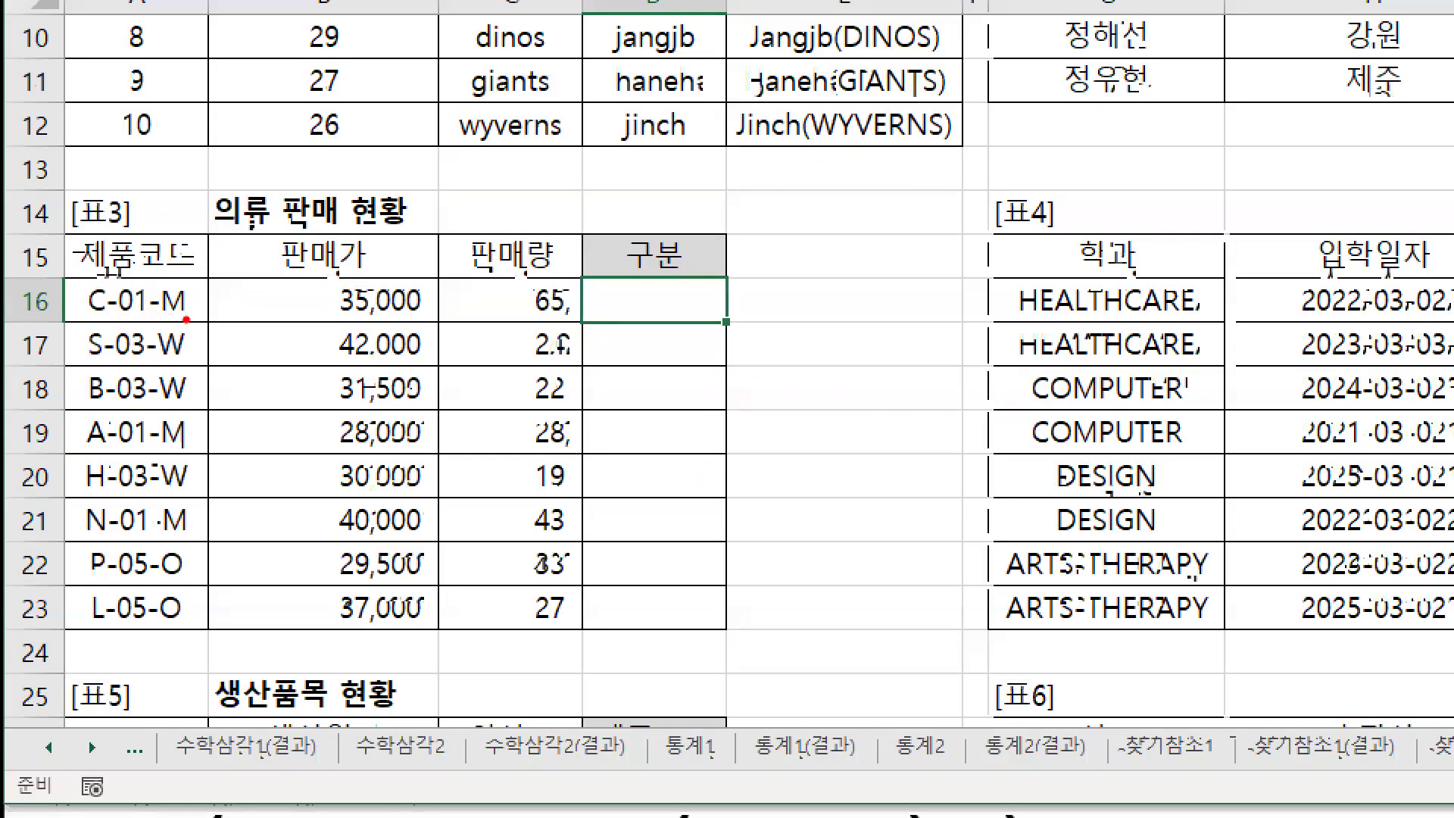
mouse_move(178, 318)
mouse_down()
mouse_move(159, 319)
mouse_move(161, 367)
mouse_up()
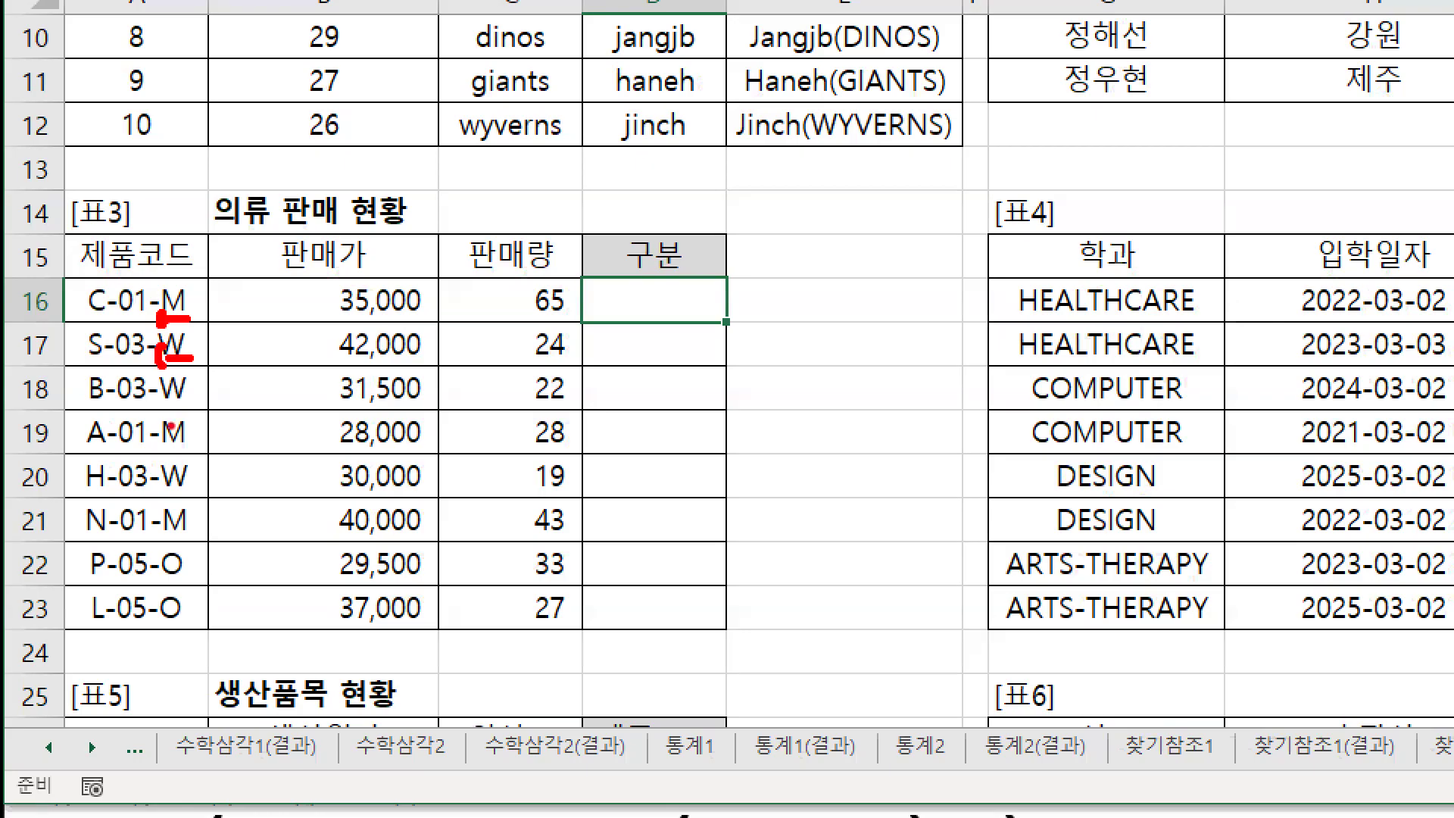
drag(185, 585, 162, 591)
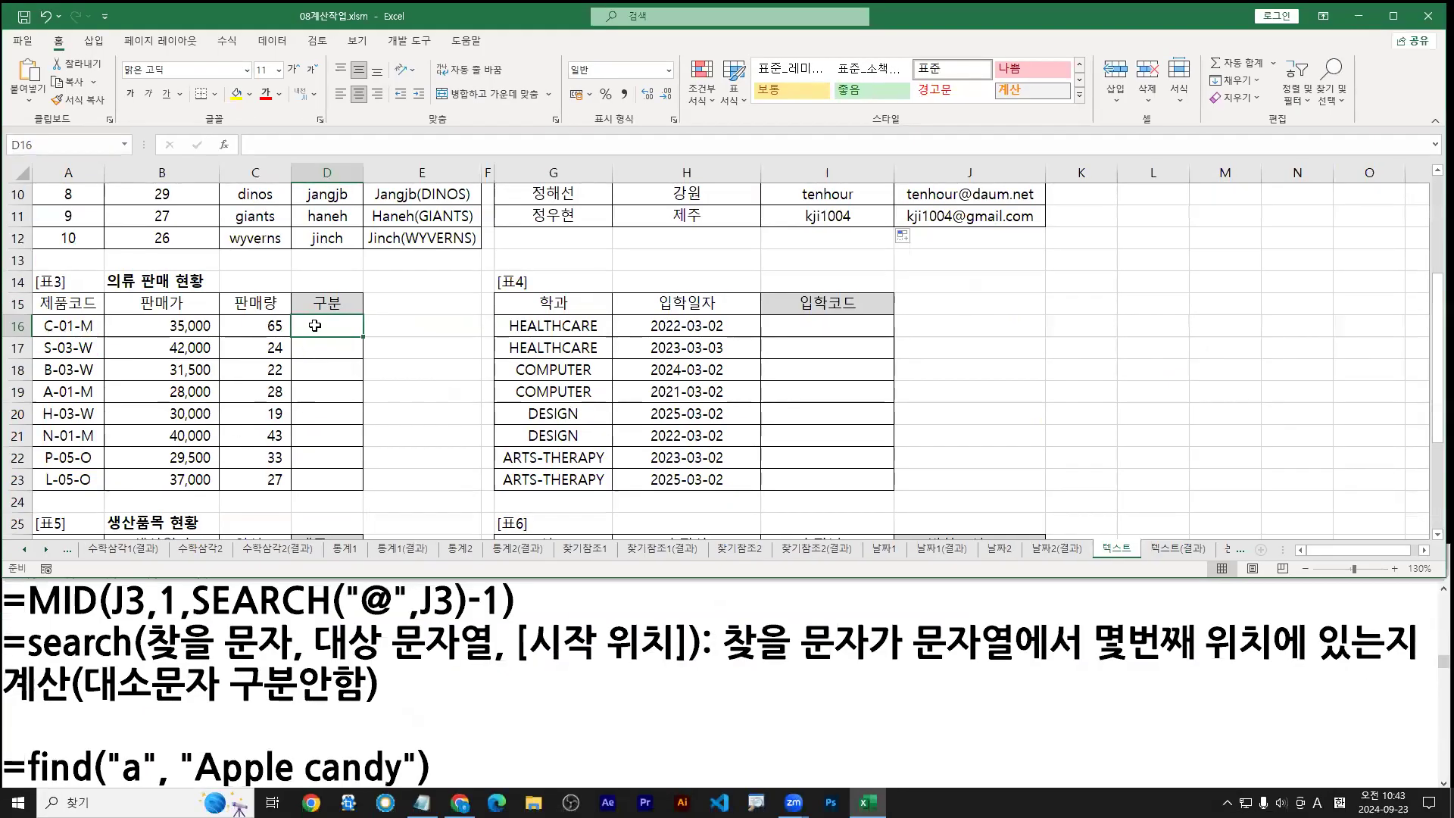
Step: Start an IF function in D16 under 구분 and open its function arguments dialog
scroll(362, 359, up, 1)
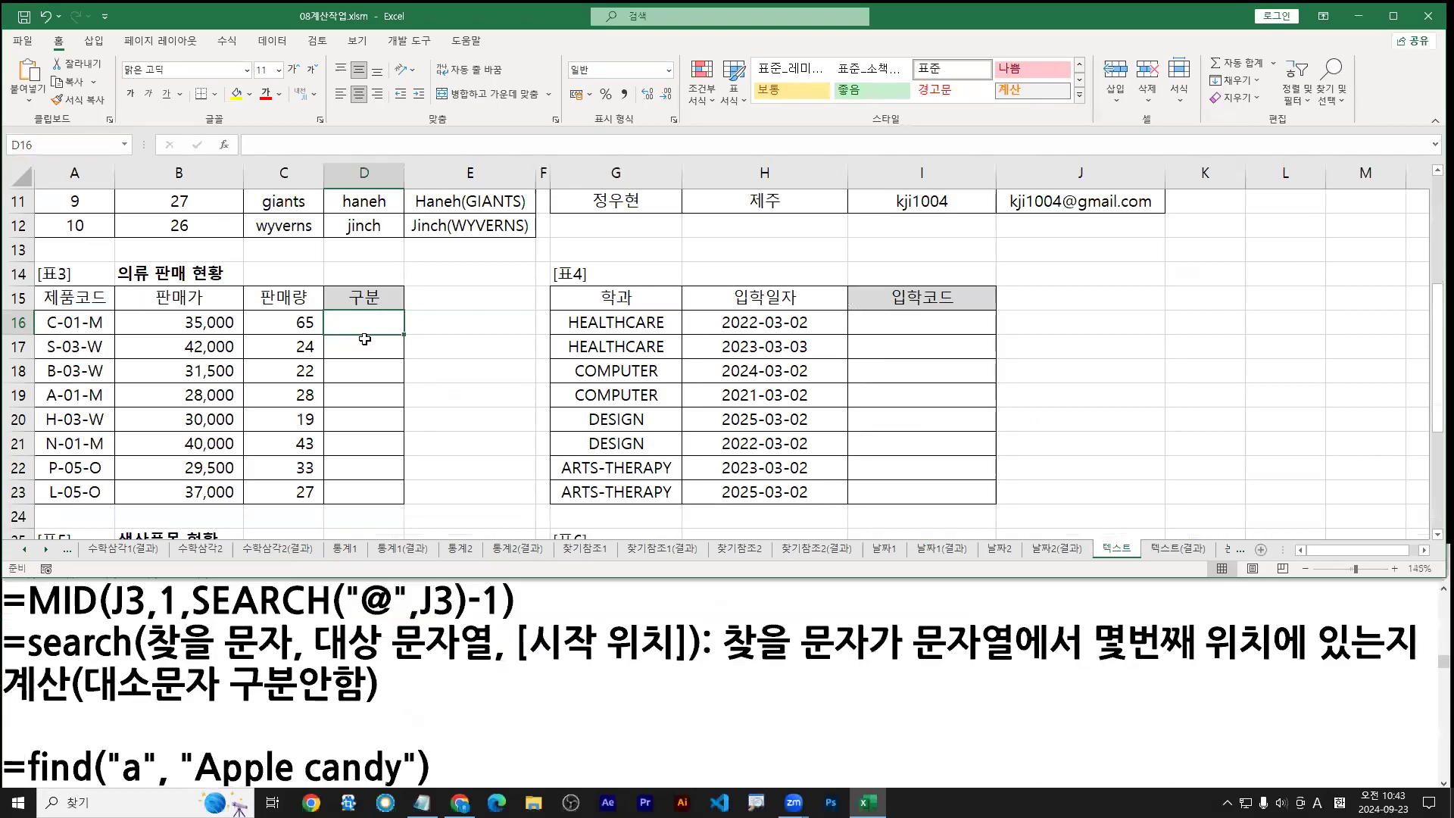
text(=i)
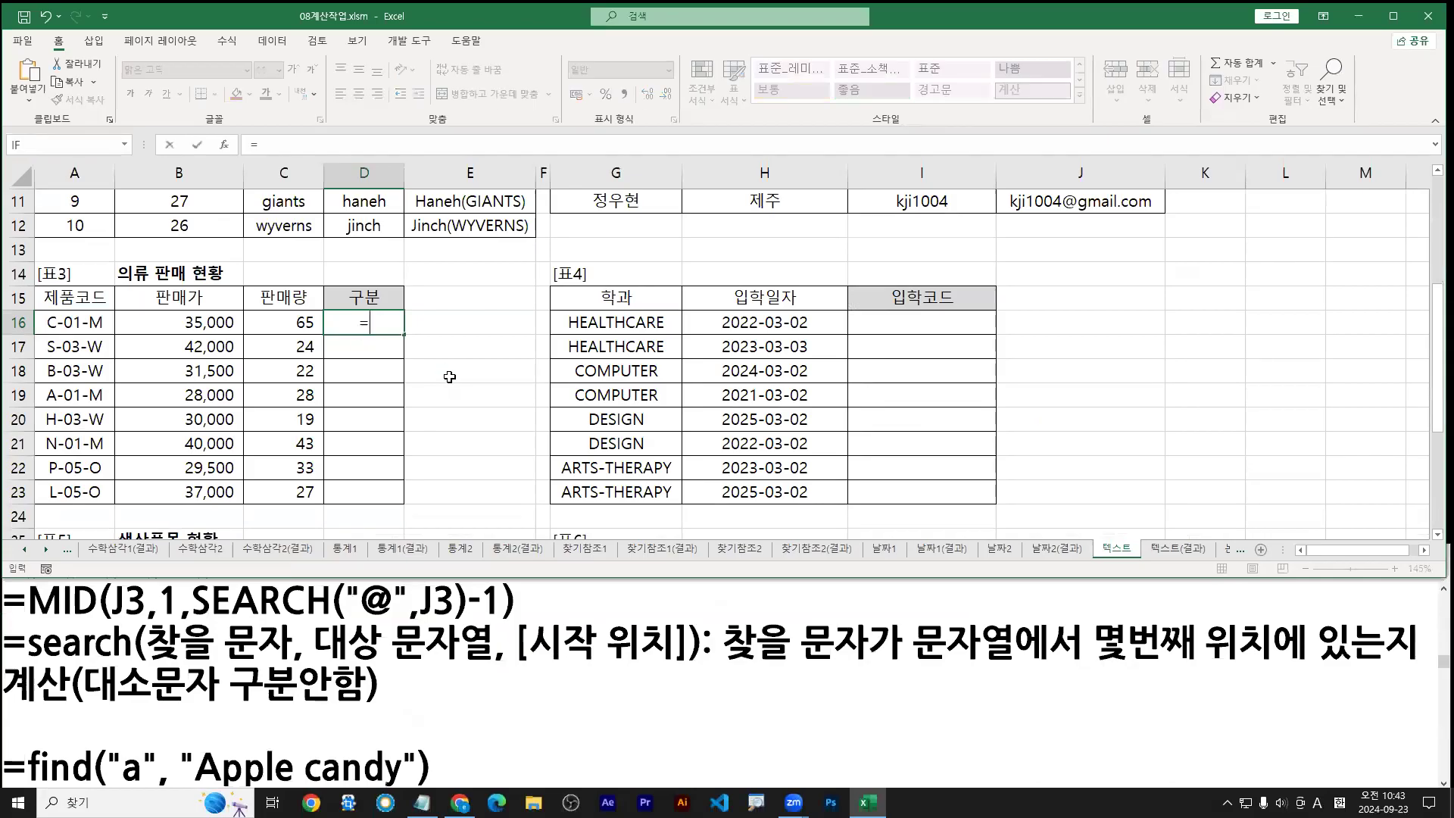
text(f)
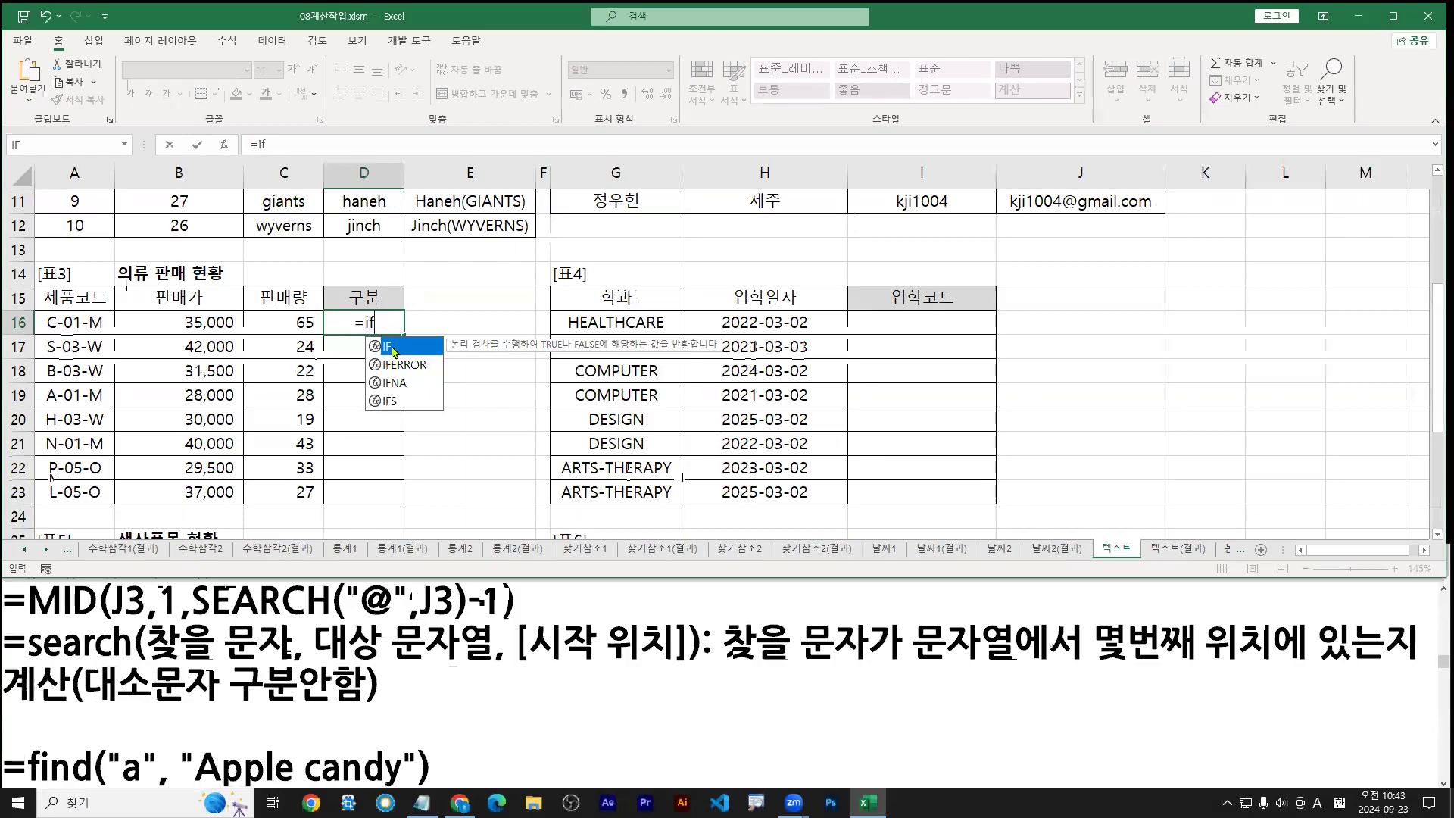
double_click(394, 351)
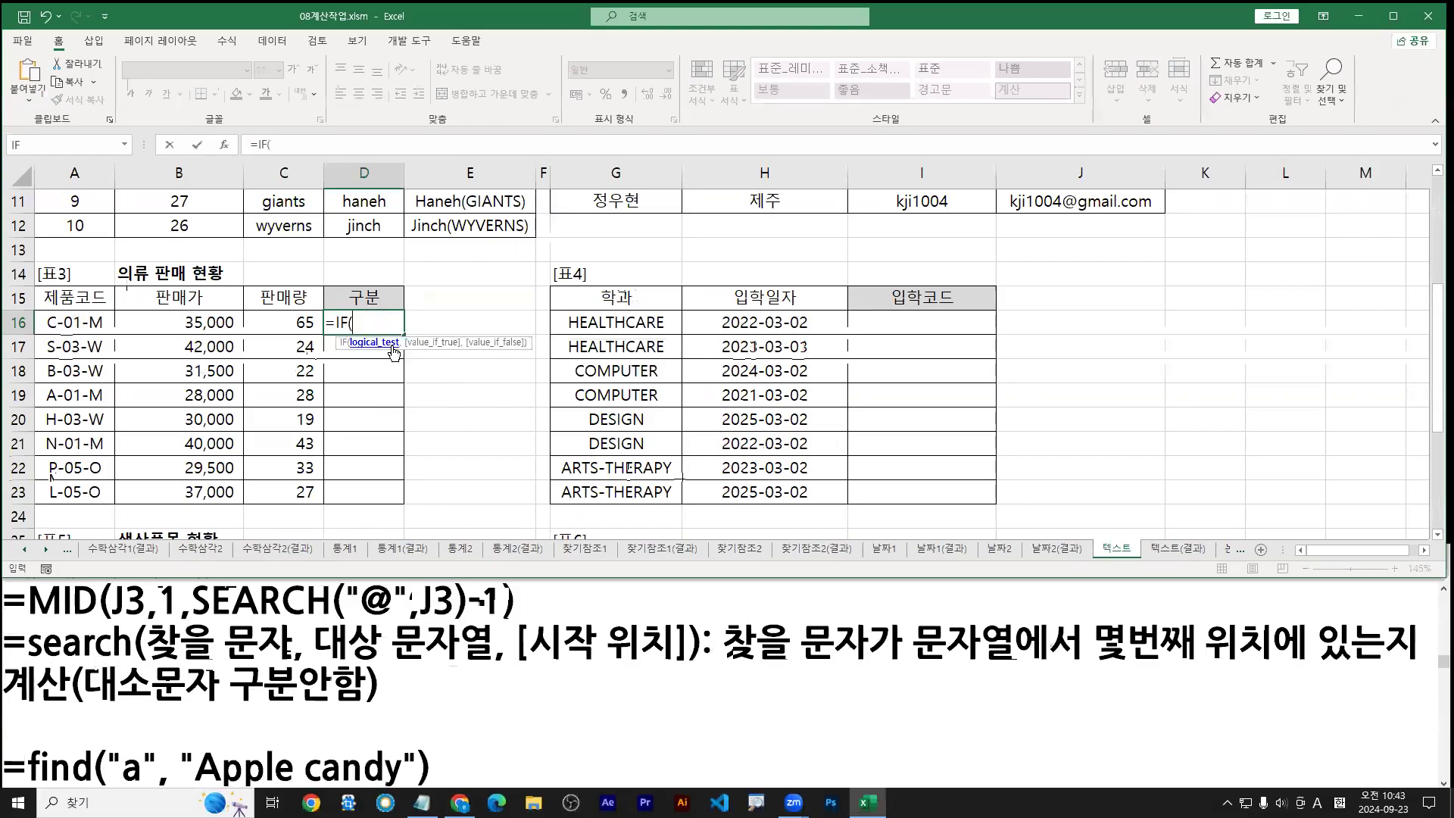
click(225, 147)
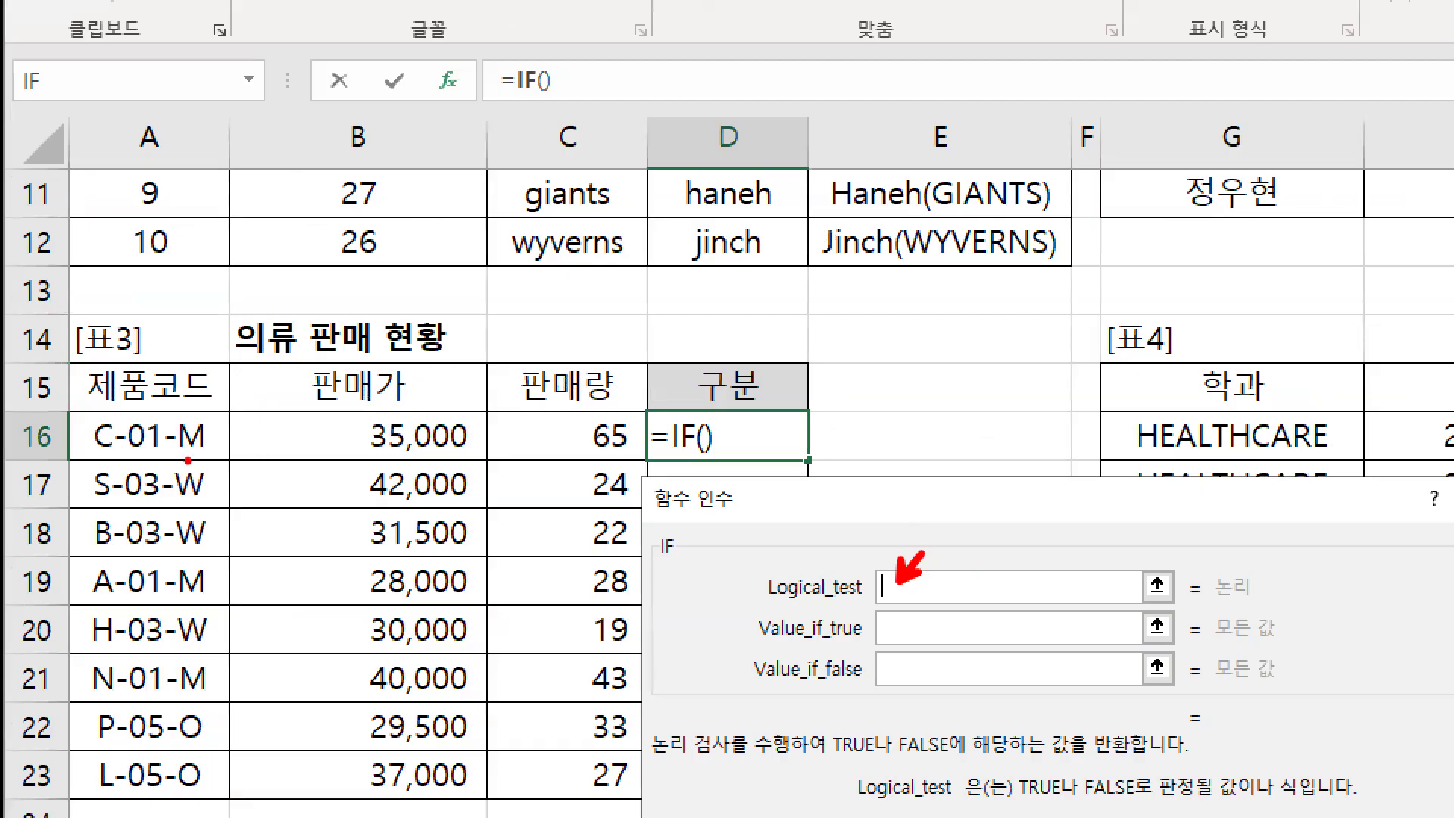
Step: Underline the M of the first 제품코드 and begin IF's Logical_test with right(A16
drag(206, 457, 179, 458)
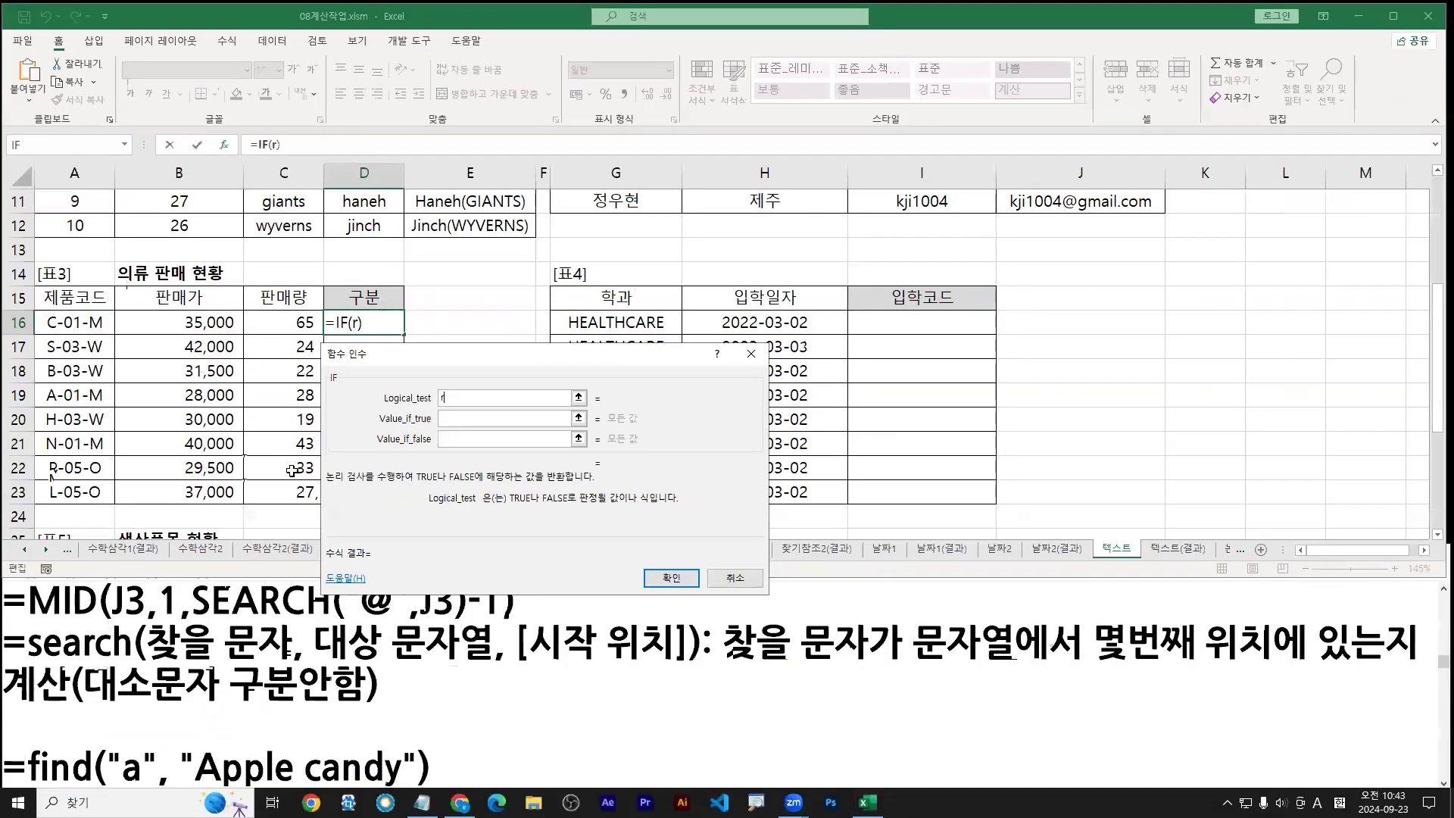
text(right()
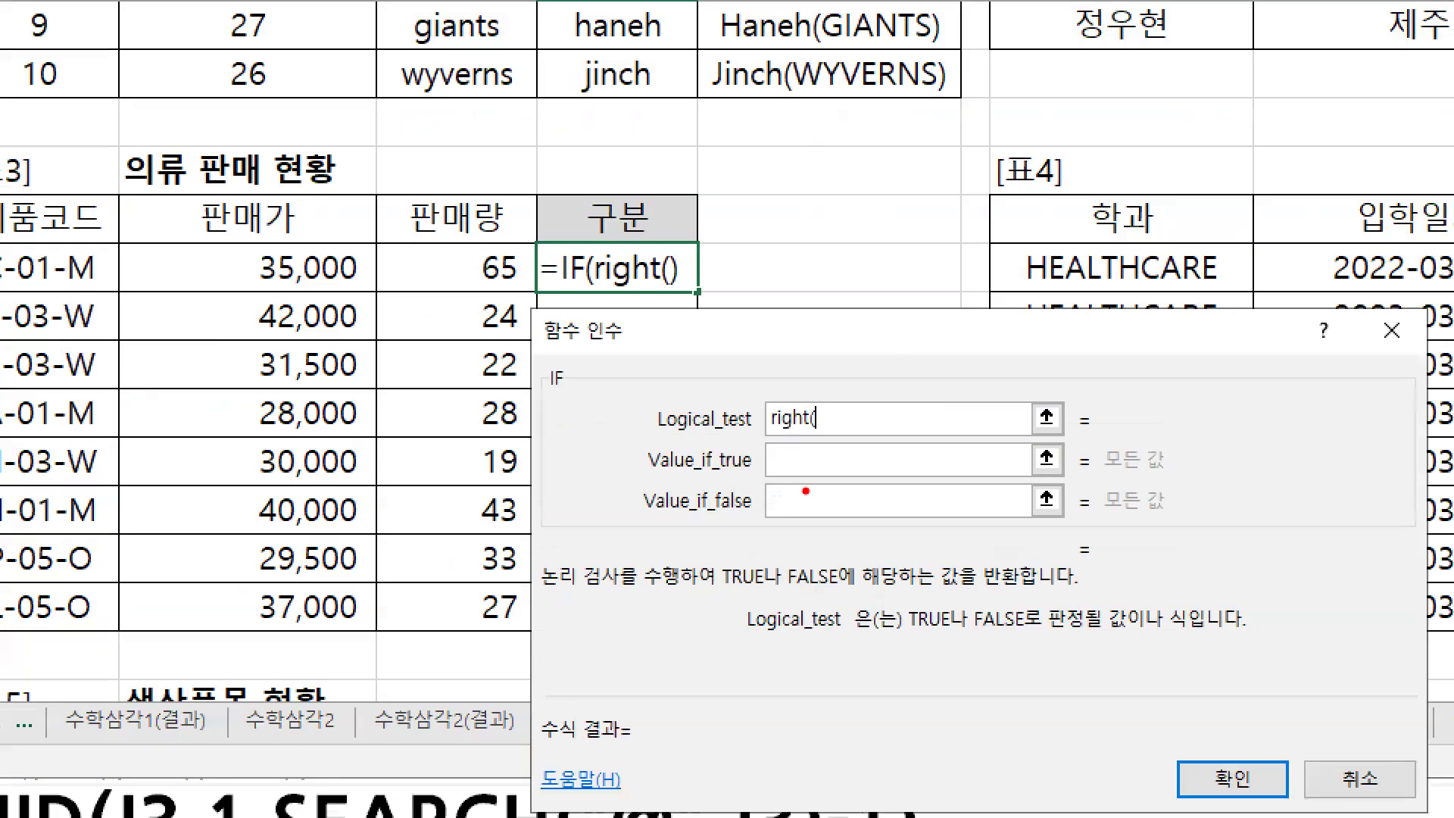
mouse_move(829, 397)
mouse_down()
mouse_move(812, 432)
mouse_move(828, 438)
mouse_up()
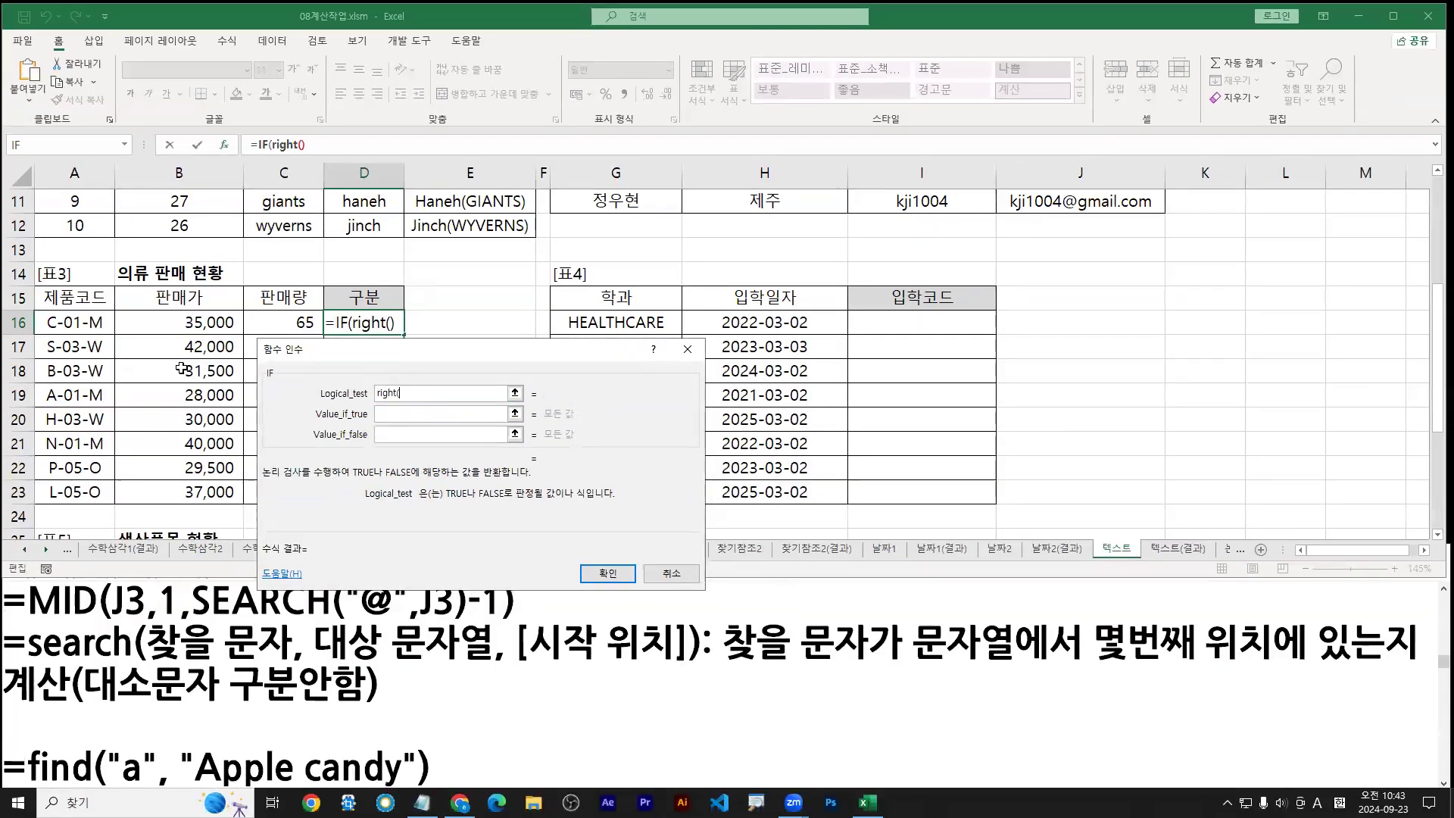
click(73, 324)
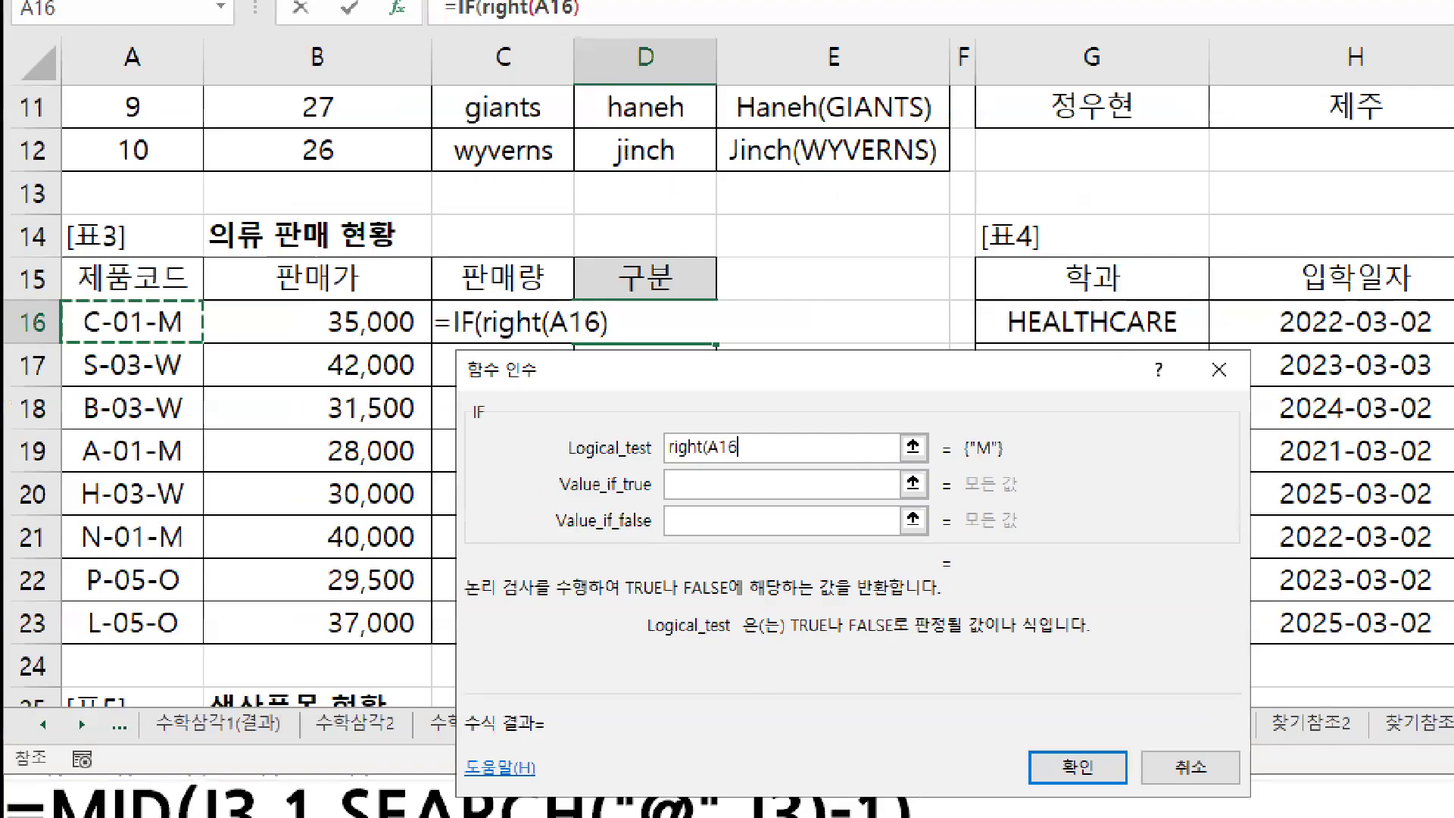
Step: Annotate the product code in A16 and the evaluated result and expression of Logical_test, clearing the drawings in between
drag(176, 309, 194, 274)
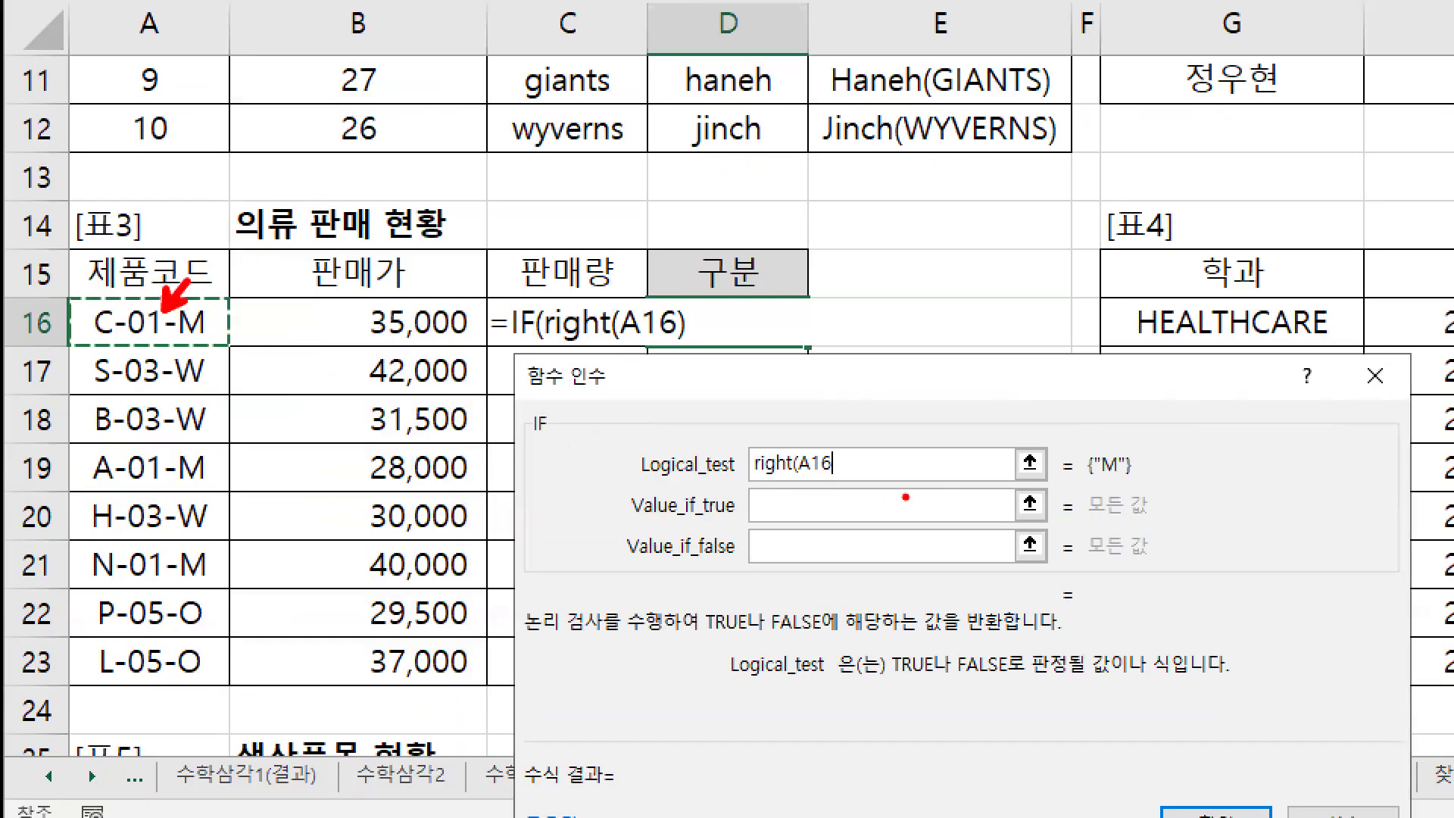
drag(1128, 478, 1104, 476)
mouse_move(842, 473)
mouse_down()
mouse_move(833, 486)
mouse_move(865, 439)
mouse_move(864, 484)
mouse_up()
key(e)
mouse_move(836, 462)
mouse_down()
mouse_move(834, 485)
mouse_move(845, 481)
mouse_up()
key(e)
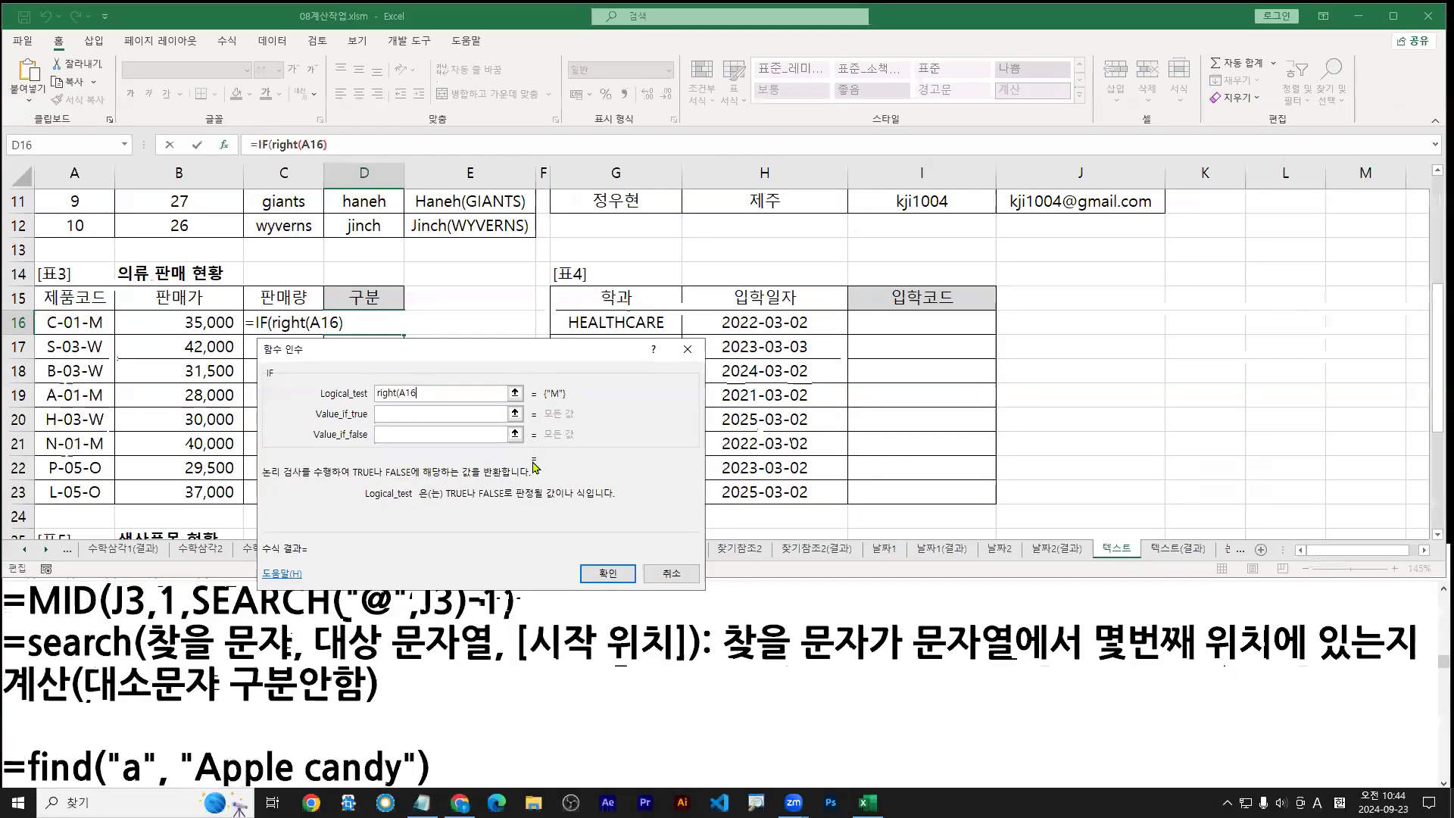
Step: Complete the Logical_test as right(A16)="M" and copy the whole condition
text(="M")
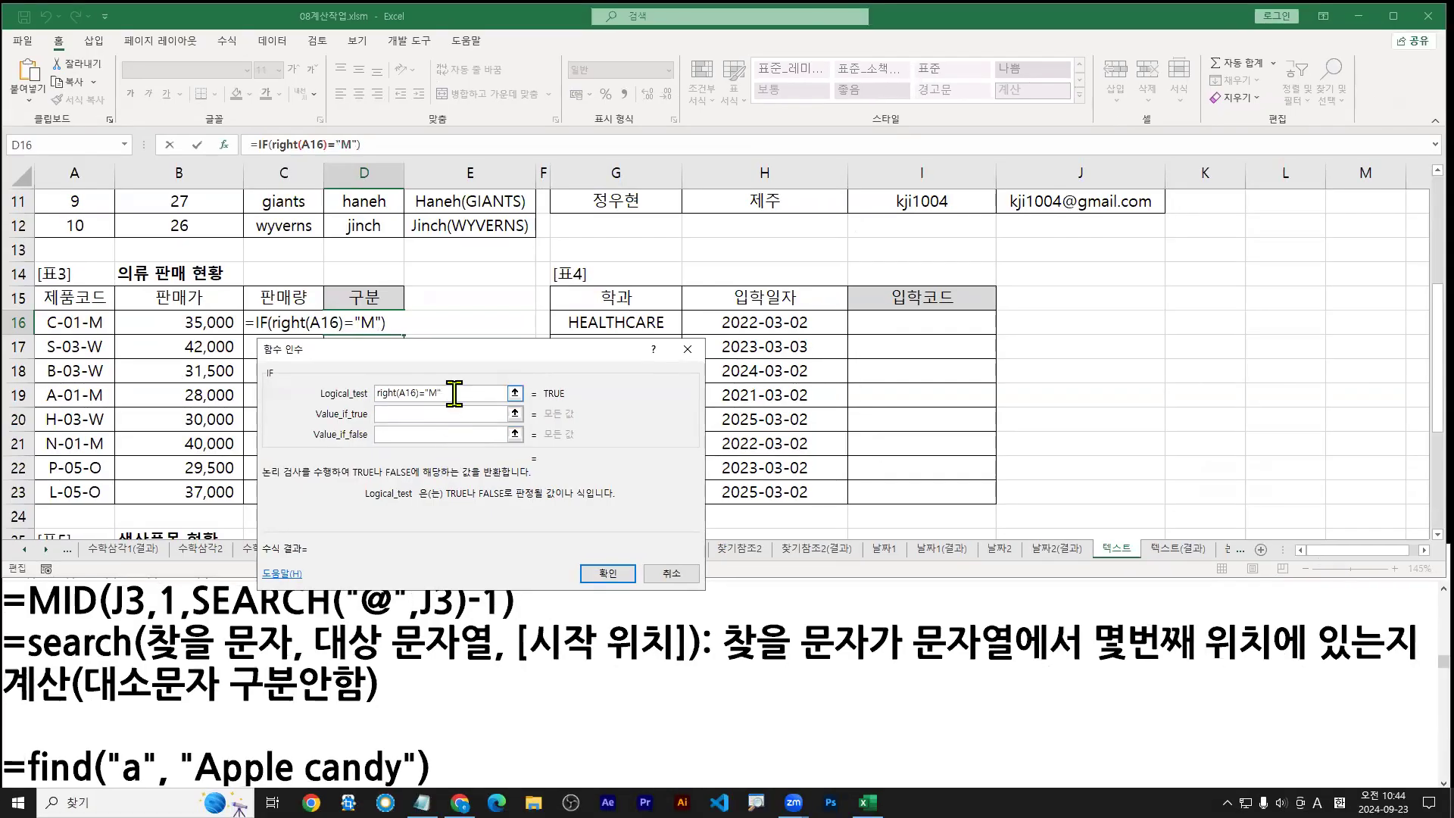
drag(877, 417, 643, 407)
right_click(418, 393)
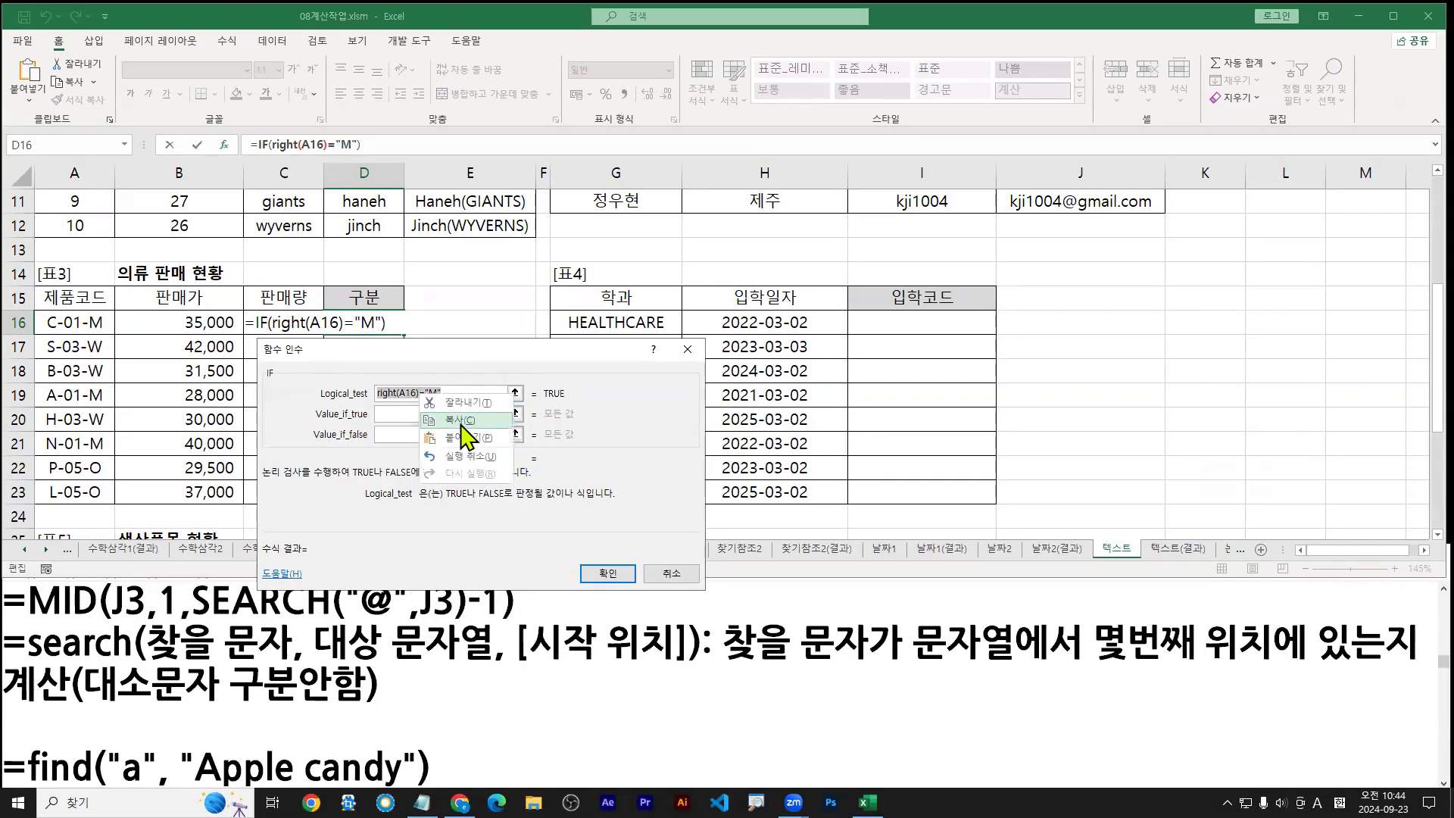
click(458, 421)
click(434, 414)
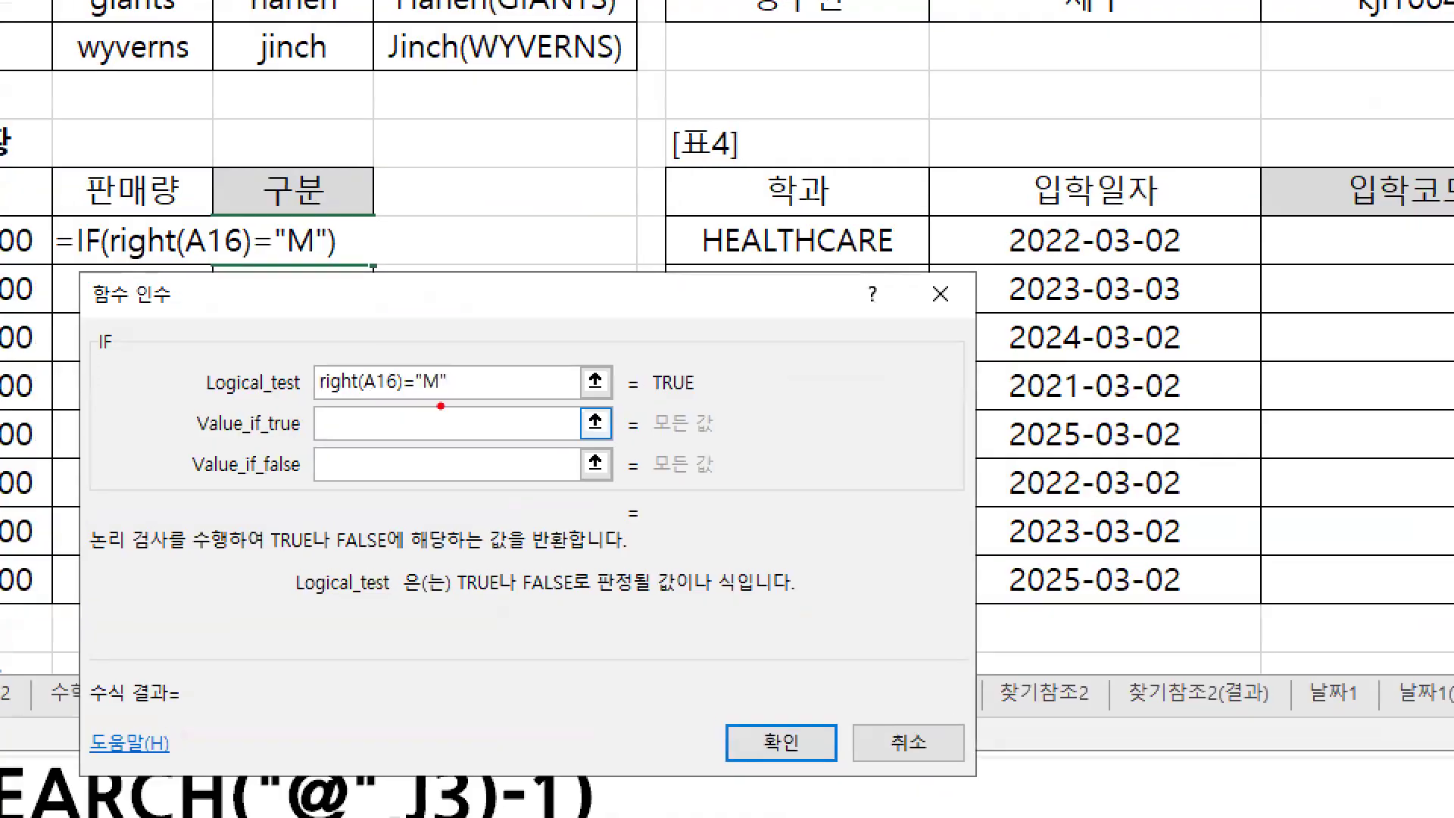
Step: Underline the Logical_test condition, annotate it with ctrl + C, then clear the drawing and mark the condition again
mouse_move(446, 403)
mouse_down()
mouse_move(306, 409)
mouse_move(330, 417)
mouse_up()
text(Ctrl + C)
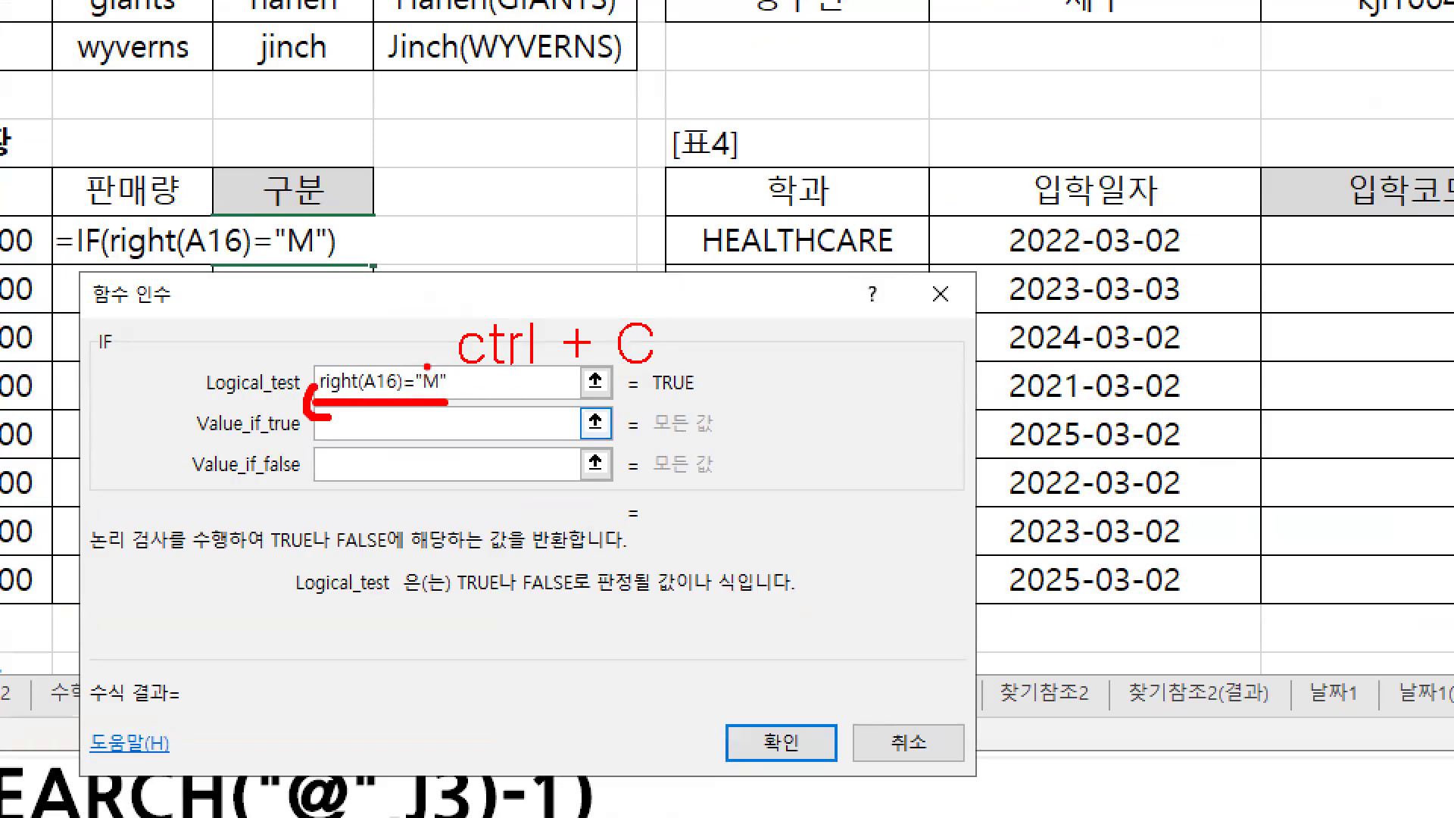
text(e)
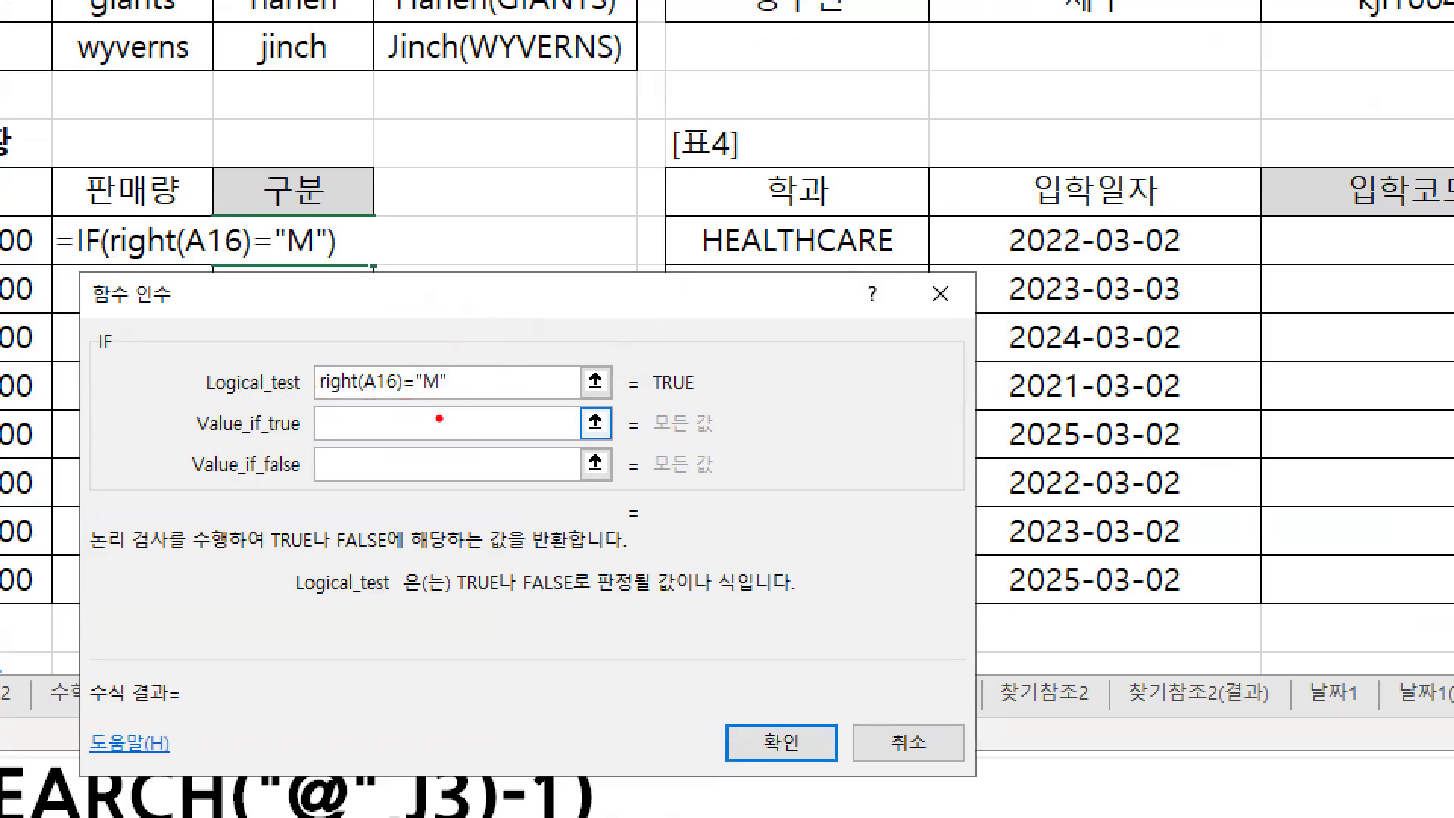
mouse_move(446, 405)
mouse_down()
mouse_move(316, 399)
mouse_move(354, 423)
mouse_up()
click(416, 418)
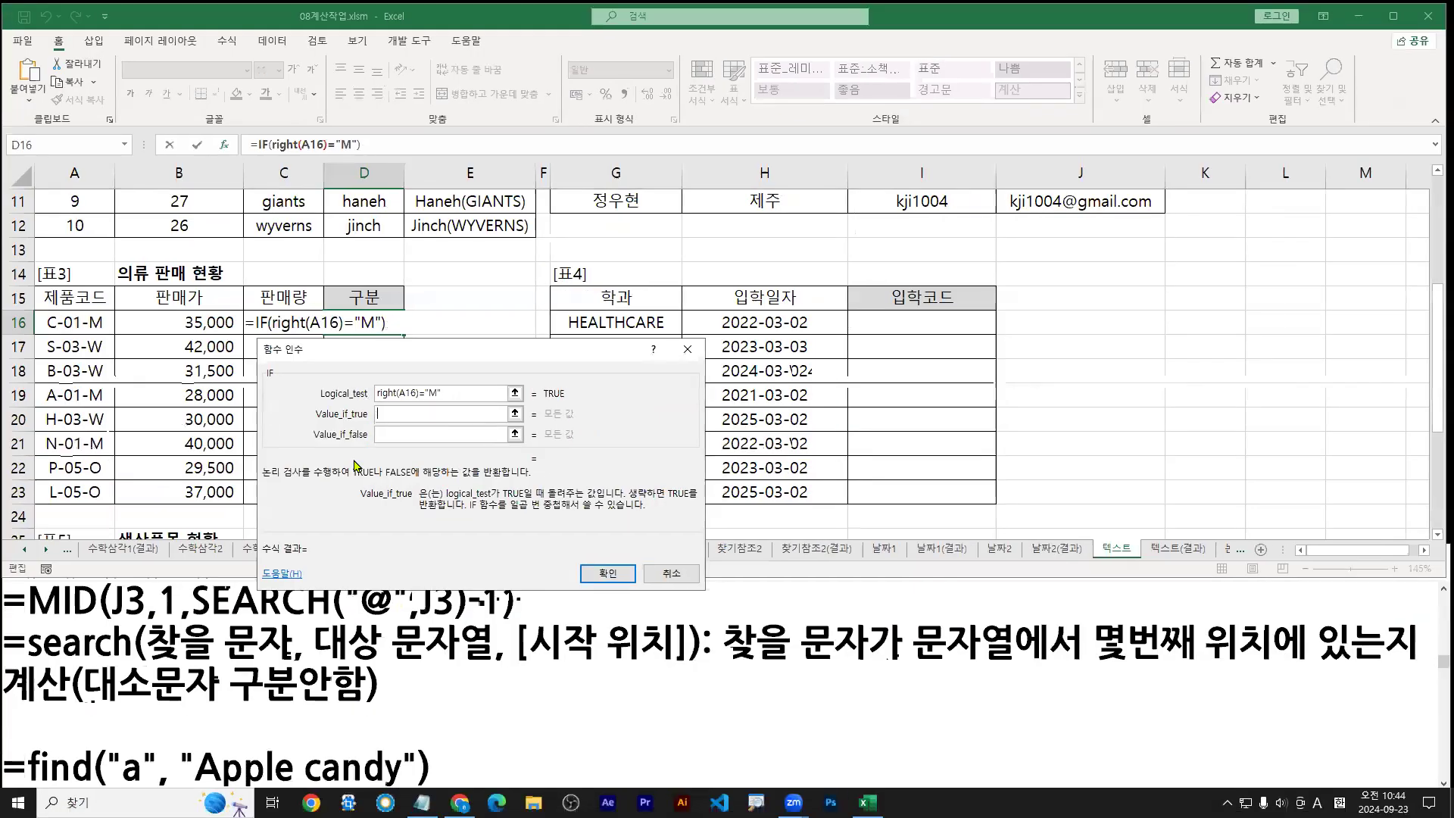
Step: Set Value_if_true to "남성용" and draw an arrow pointing at the empty Value_if_false box
text(남성용)
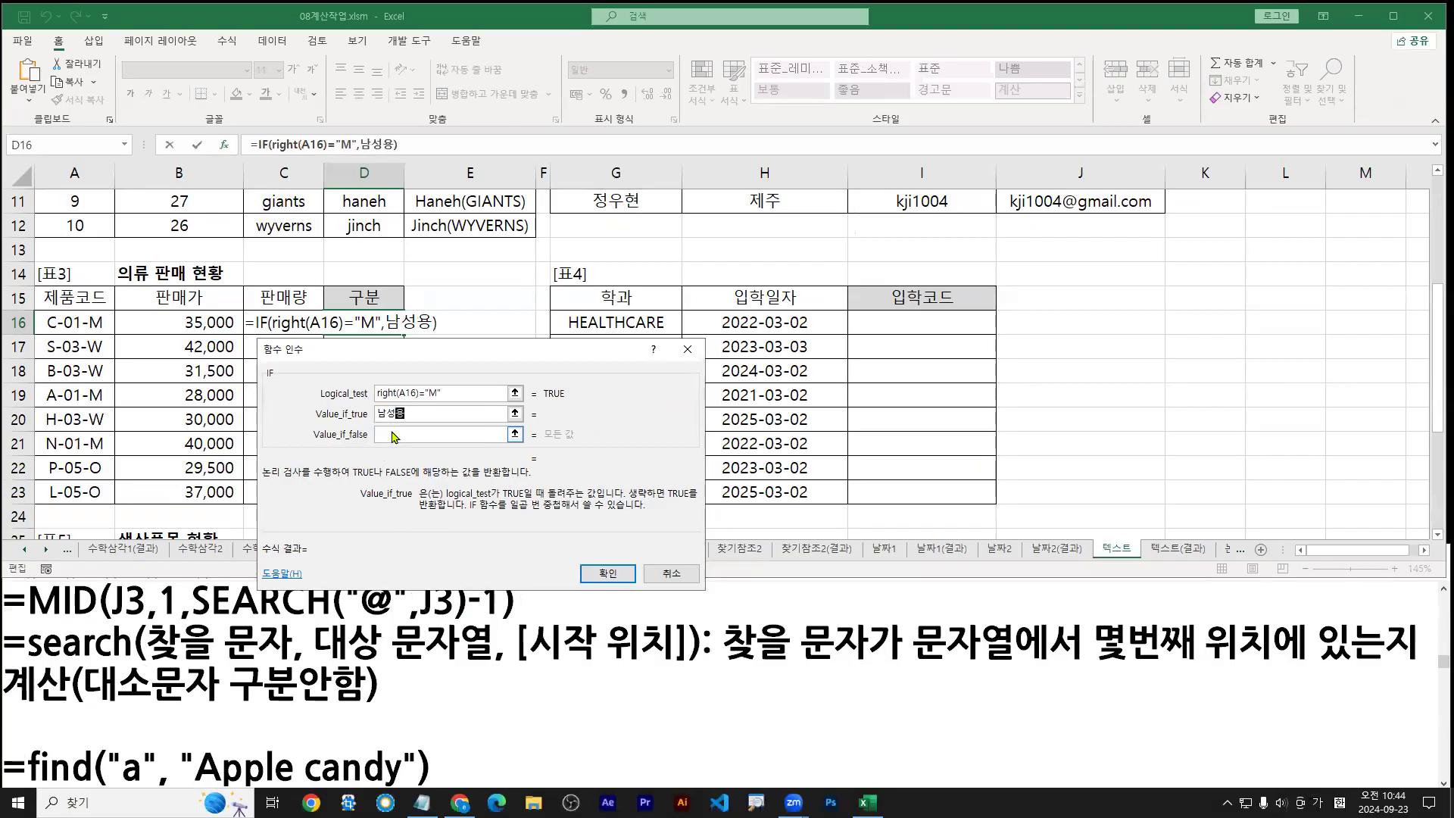
click(390, 434)
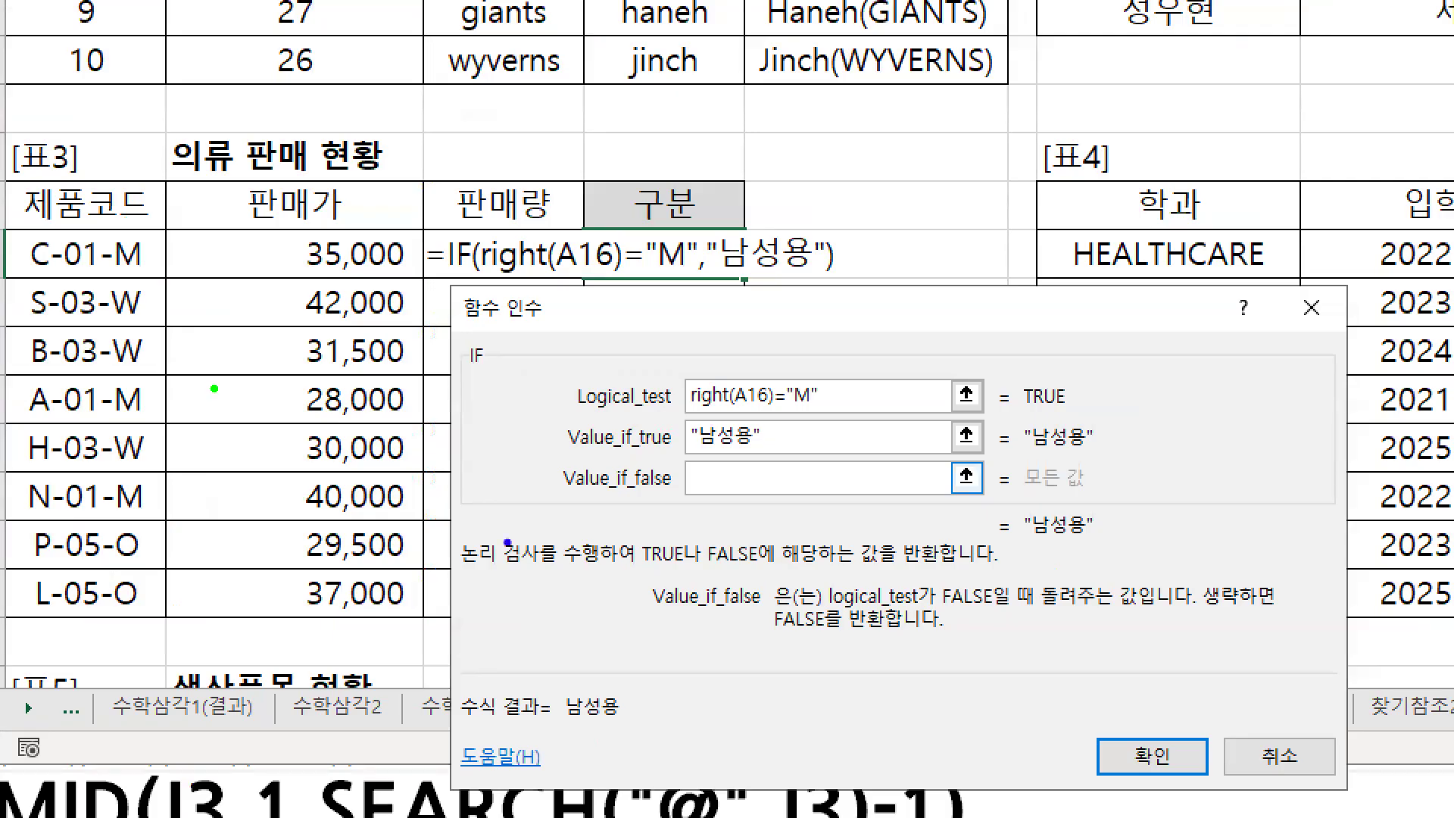
mouse_move(693, 471)
mouse_down()
mouse_move(720, 476)
mouse_move(759, 452)
mouse_move(750, 484)
mouse_move(760, 458)
mouse_up()
key(e)
drag(702, 488, 641, 535)
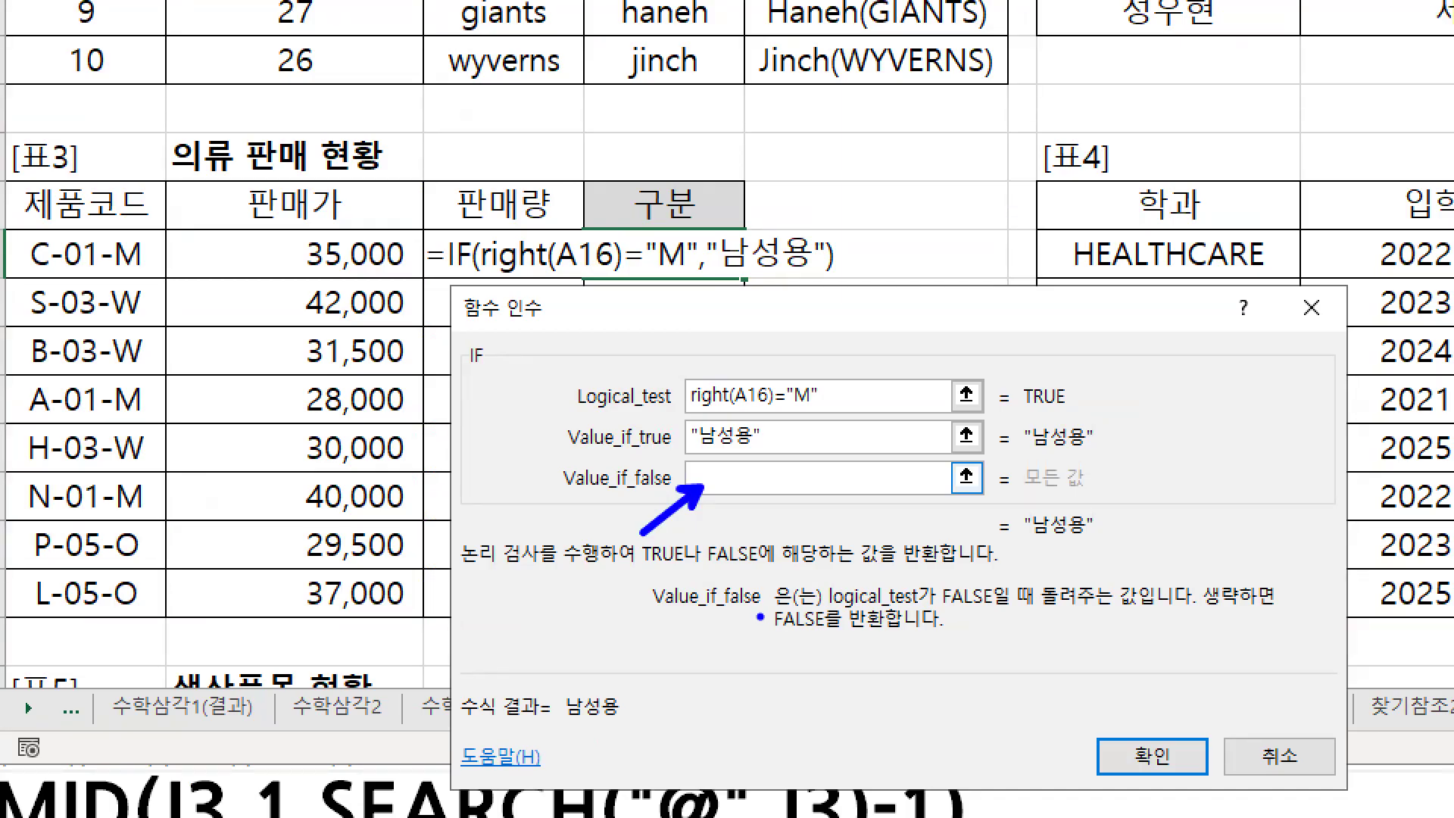
Step: Handwrite W and O over the Value_if_false box, clear the drawings, and point an arrow at the box again
click(716, 481)
drag(715, 478, 827, 489)
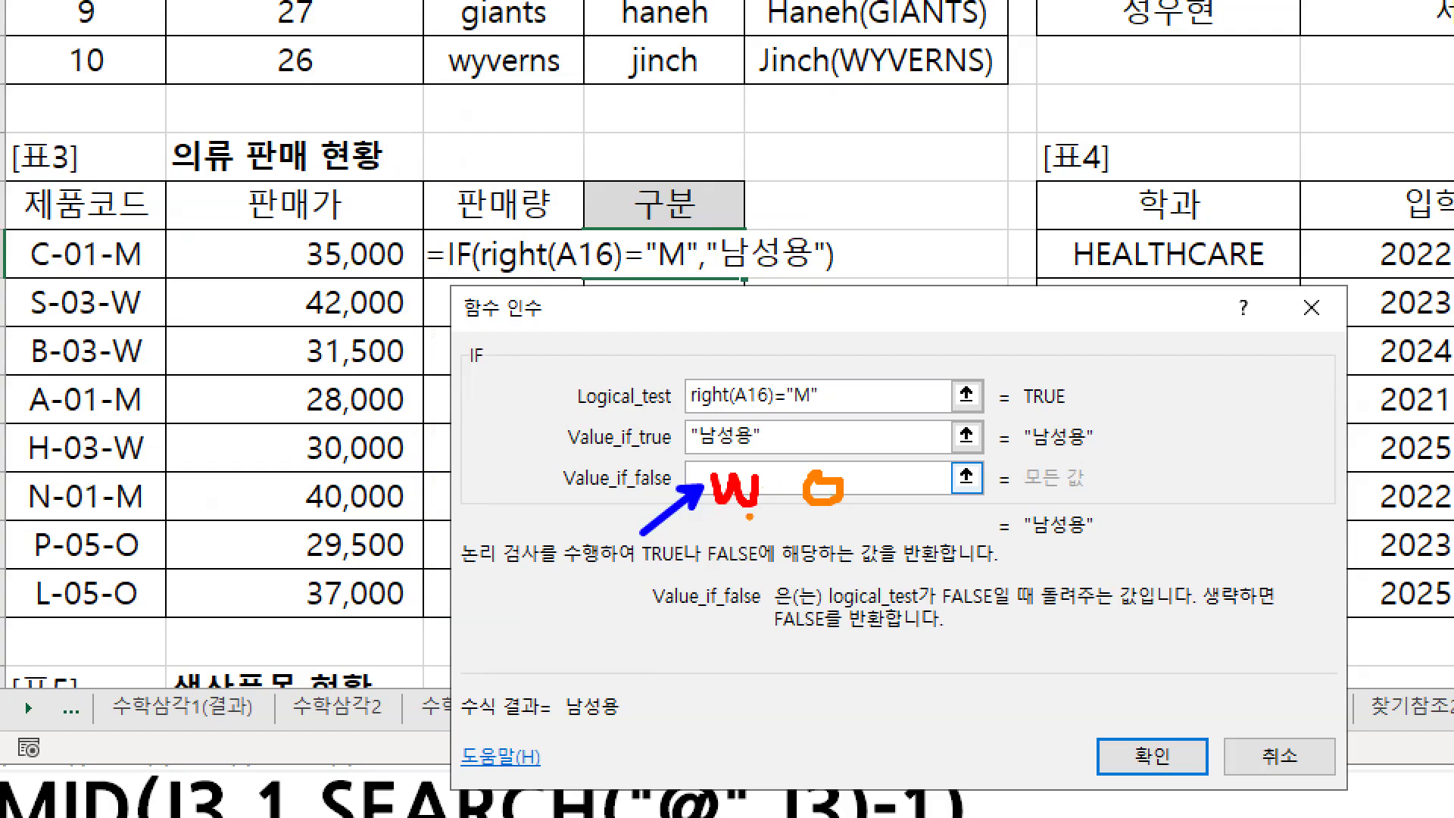
drag(726, 483, 710, 503)
key(Escape)
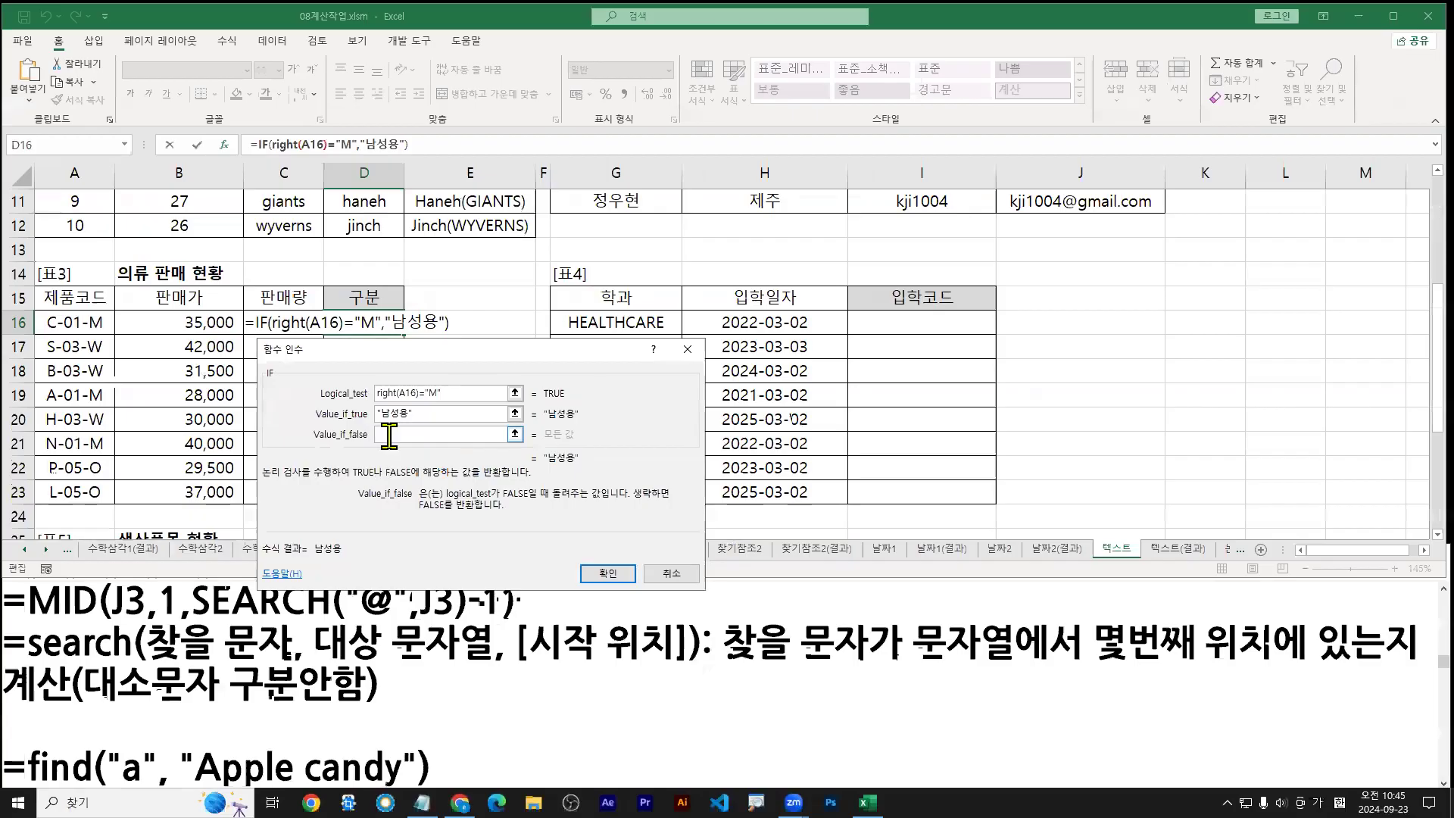
key(ctrl+1)
click(386, 436)
drag(373, 444, 325, 473)
key(Escape)
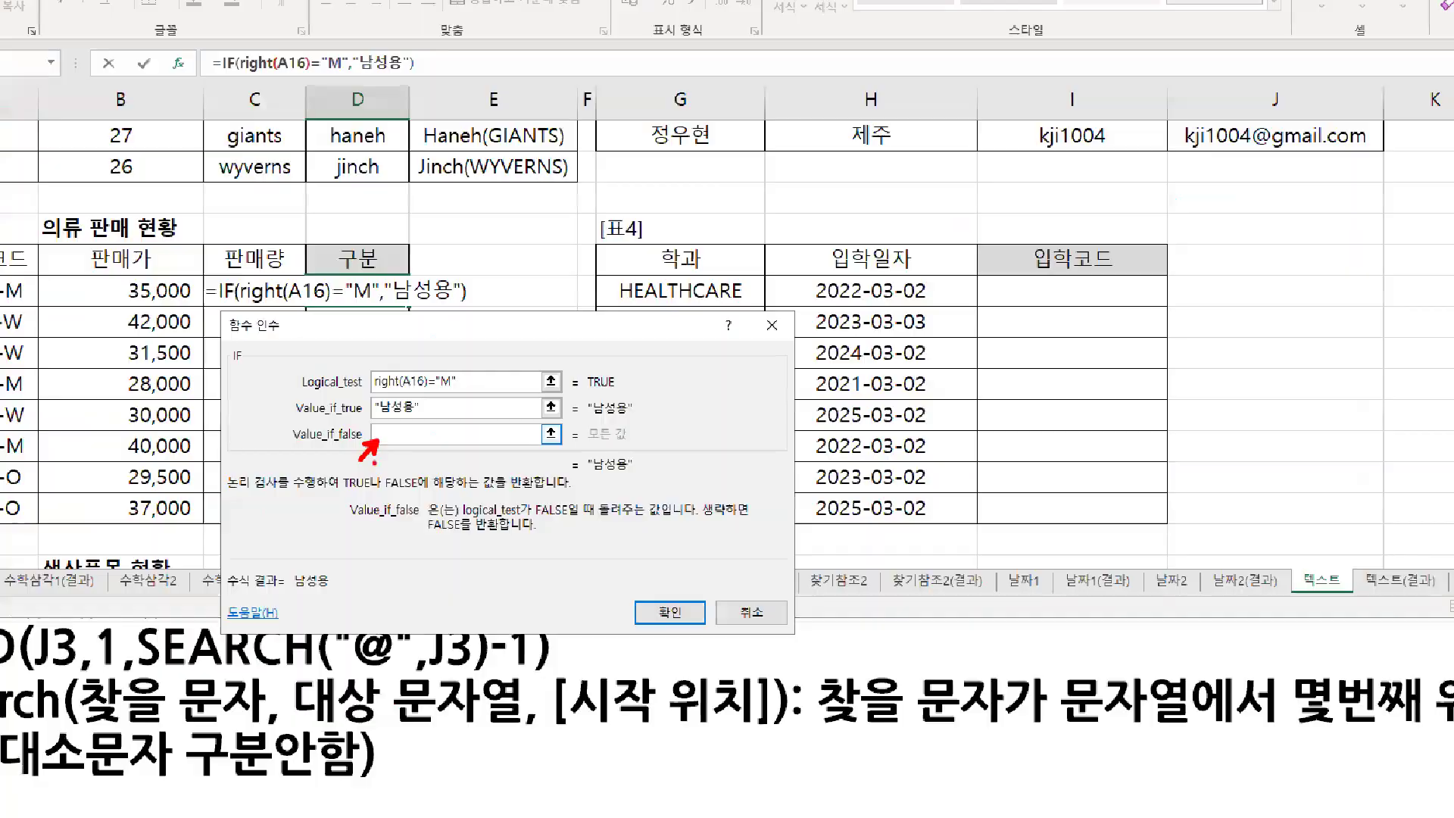
Step: Mark the equals sign at the start of the formula and draw one in the Value_if_false box, then clear the drawings
key(ctrl+1)
drag(280, 113, 307, 131)
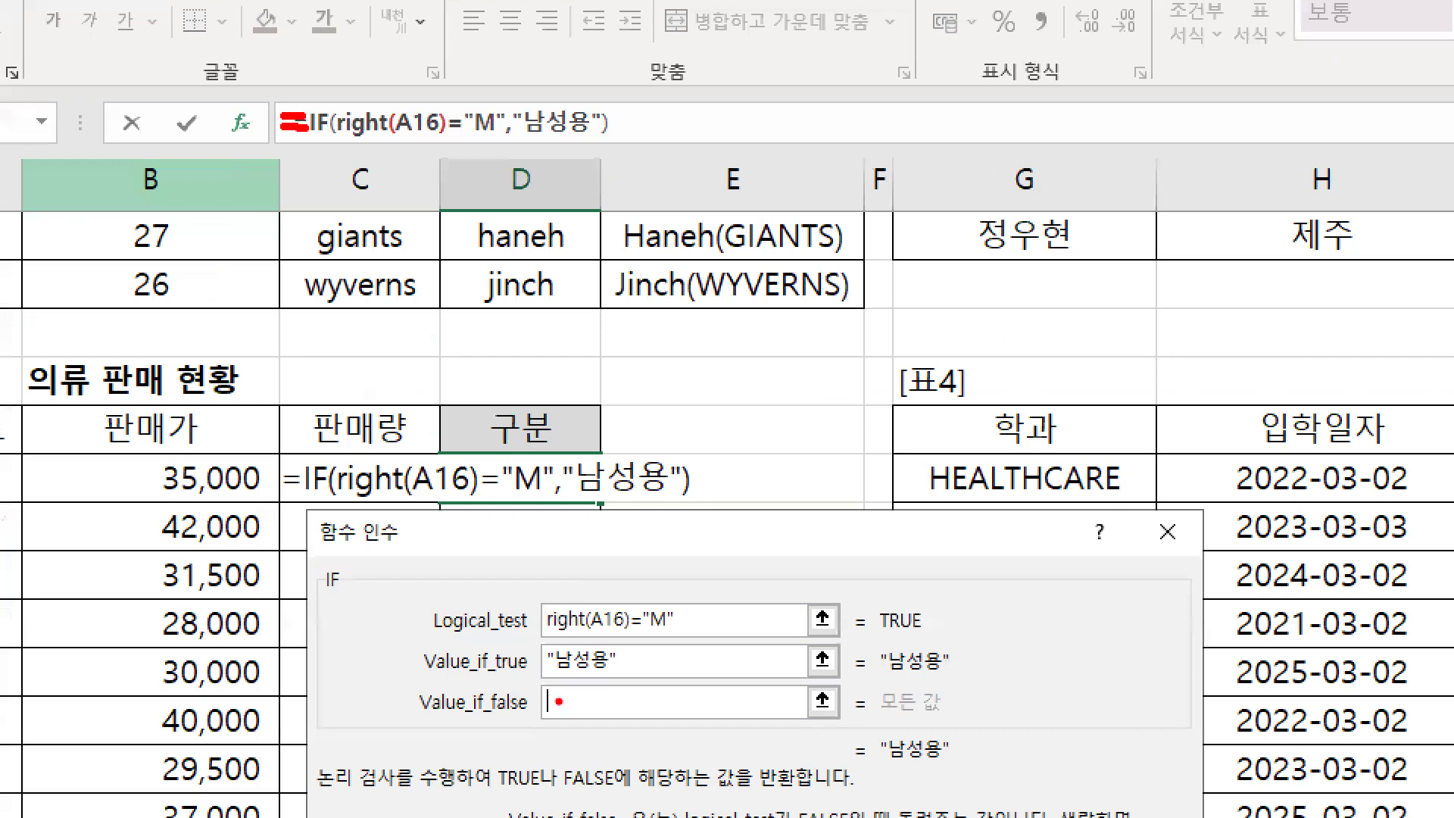
drag(553, 636, 583, 637)
key(e)
mouse_move(563, 696)
mouse_down()
mouse_move(554, 718)
mouse_move(565, 684)
mouse_move(593, 699)
mouse_up()
drag(579, 683, 594, 685)
key(Escape)
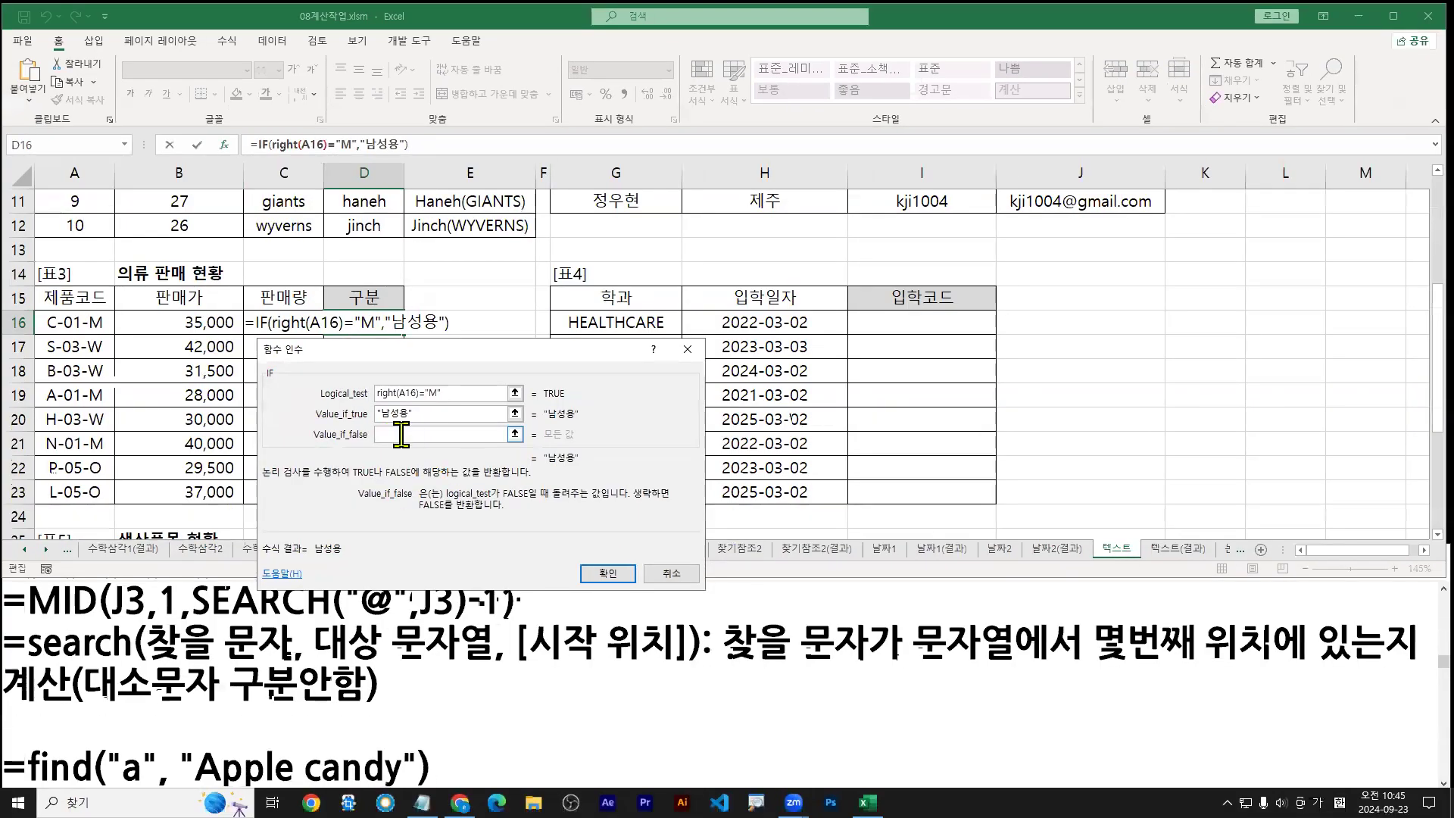
Step: Begin Value_if_false with if( and mark its opening parenthesis, clearing the drawings in between
text(if()
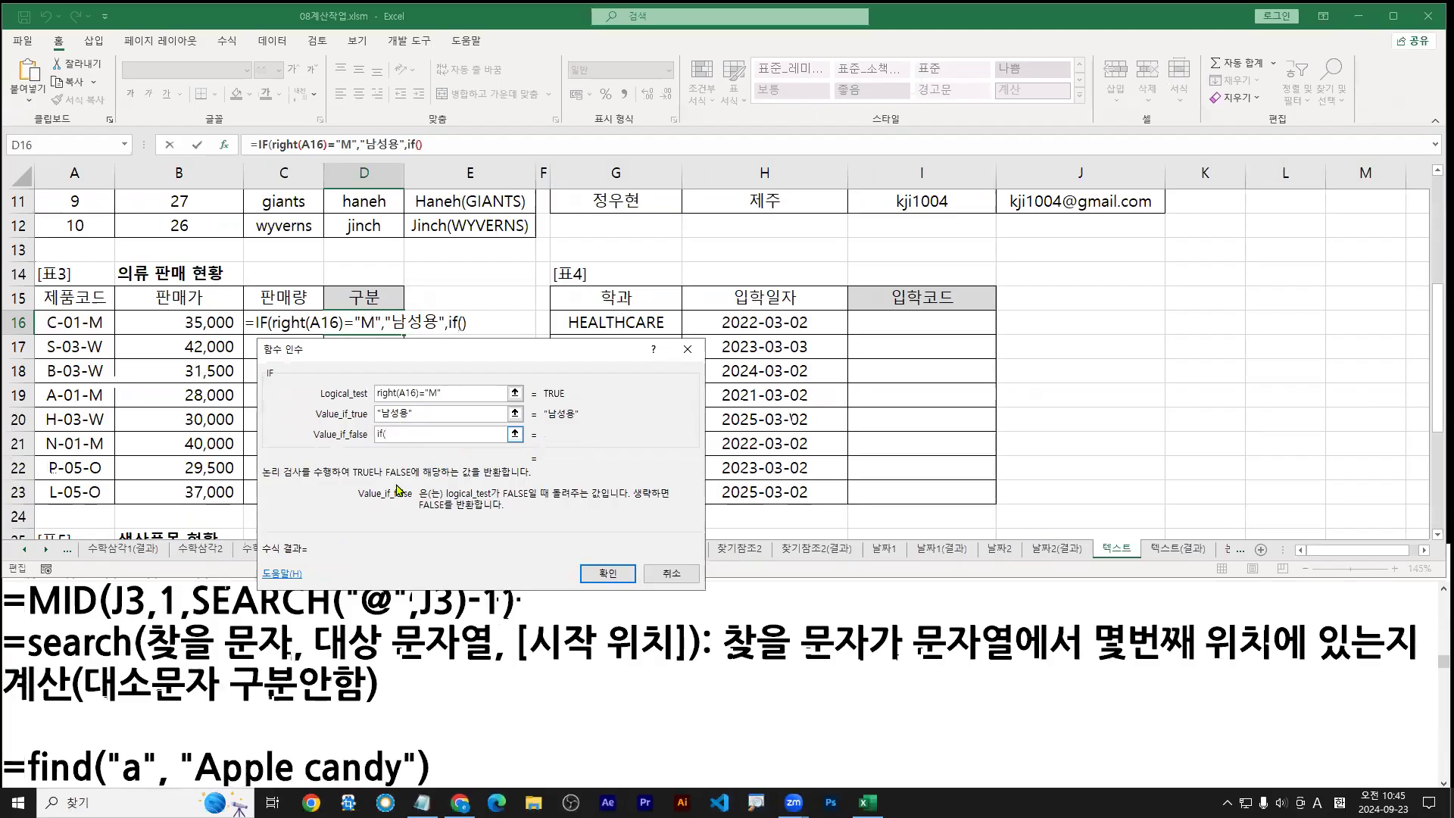
text(r)
drag(375, 436, 394, 436)
key(e)
key(e)
mouse_move(428, 368)
mouse_down()
mouse_move(405, 394)
mouse_move(411, 441)
mouse_move(429, 453)
mouse_up()
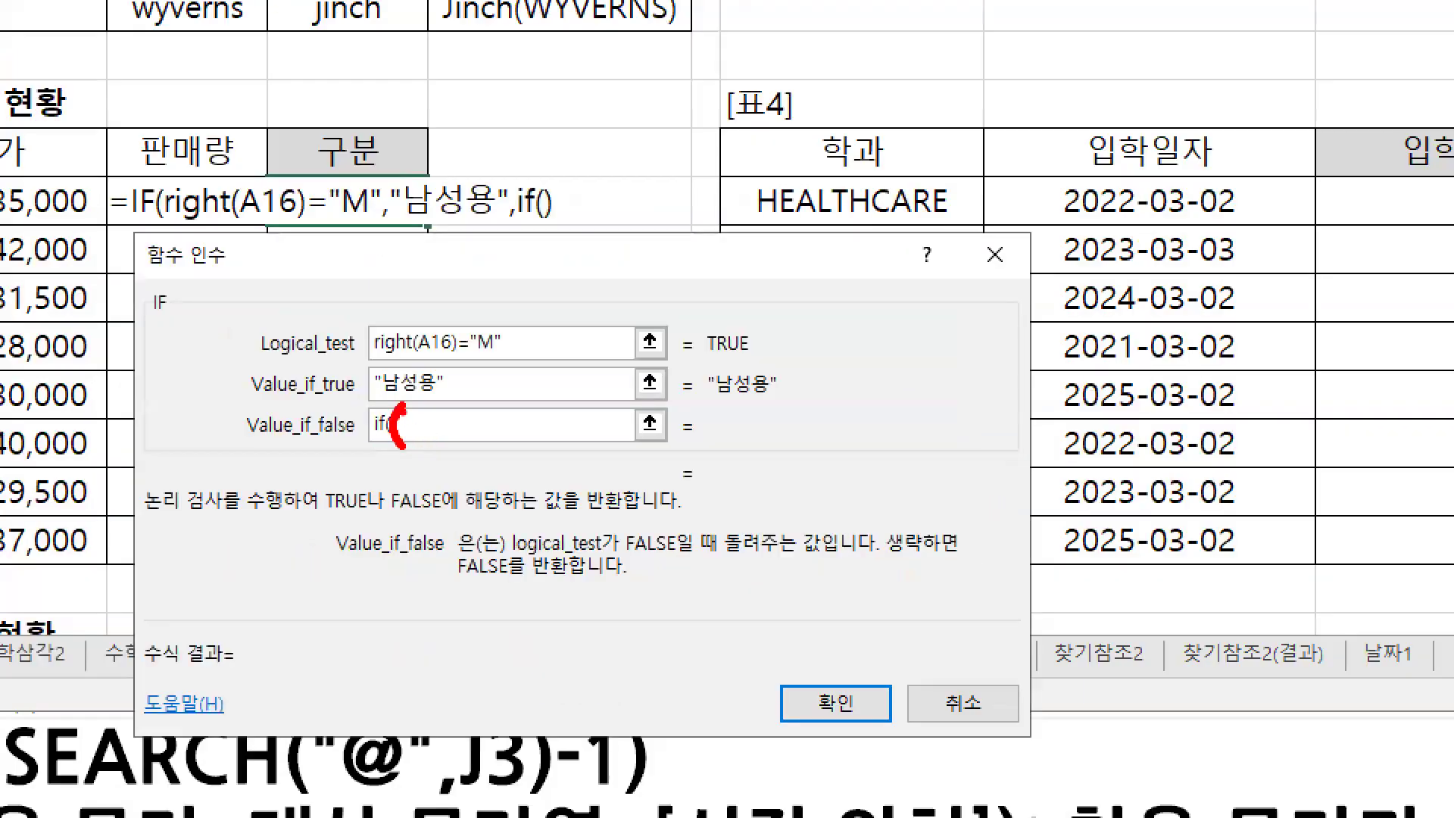
key(e)
drag(399, 409, 389, 451)
key(e)
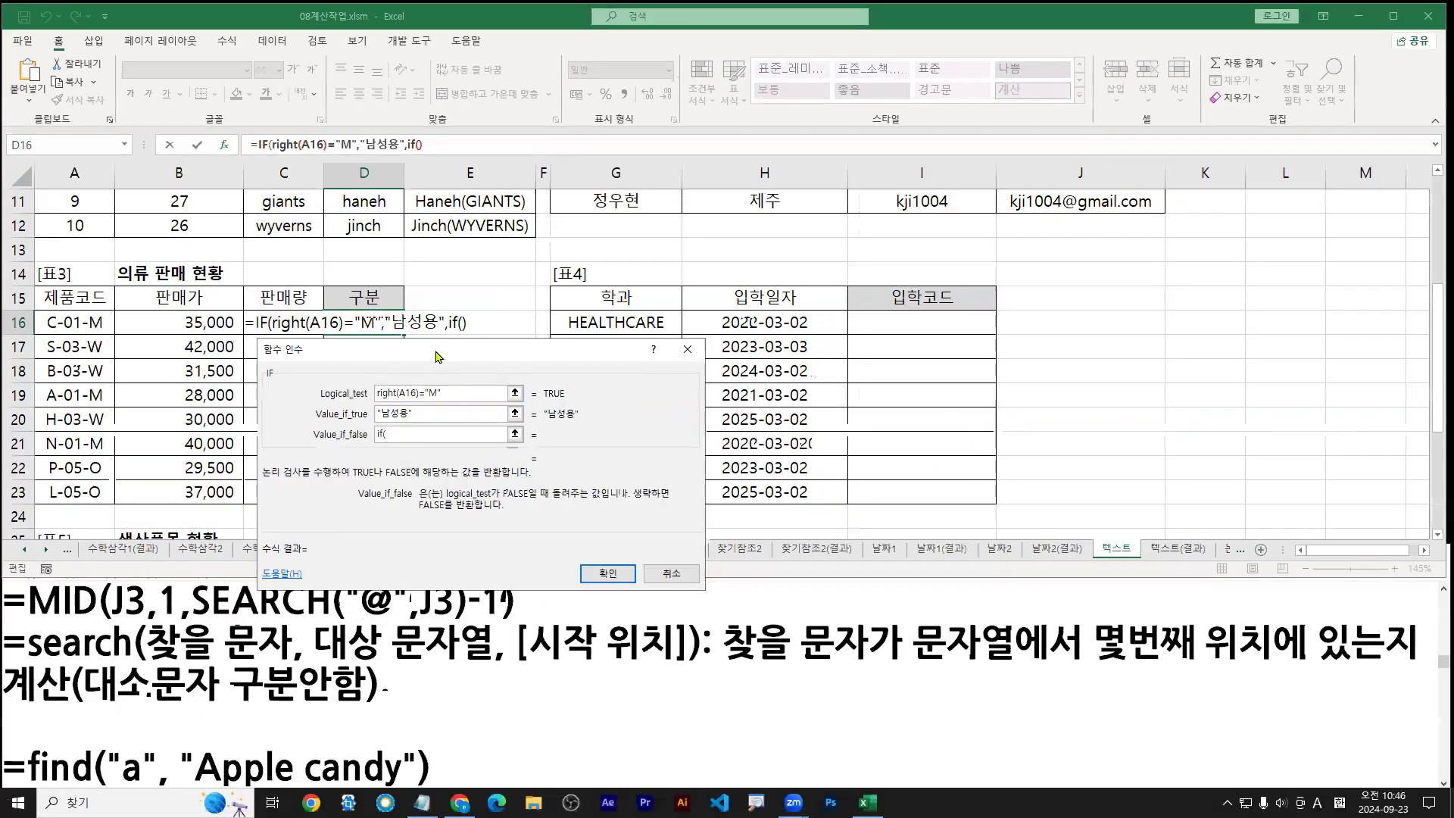
Step: Move the function arguments dialog away from the table, then mark the nested if's parenthesis in the dialog and in the formula
drag(435, 356, 385, 215)
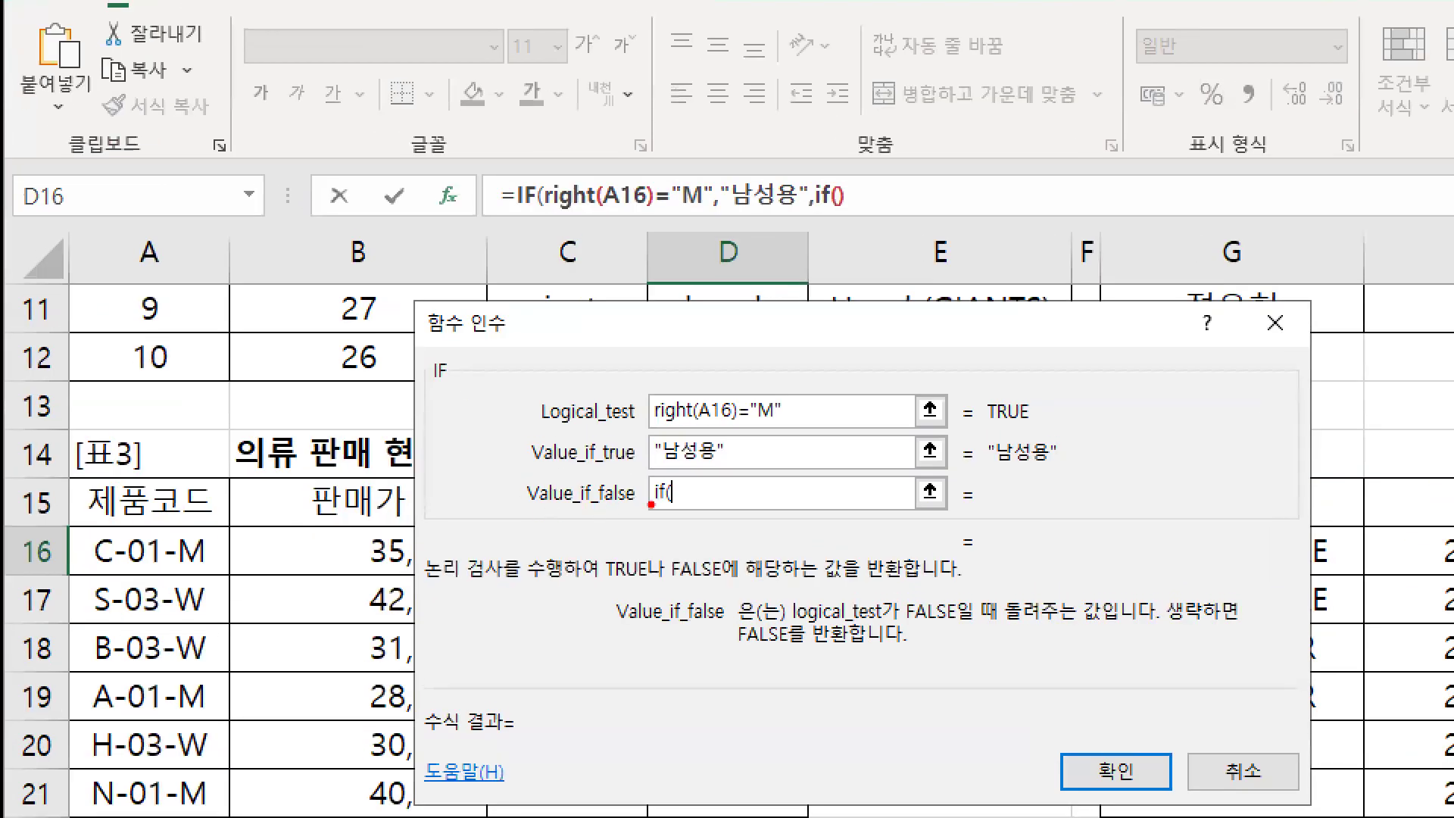
drag(674, 482, 676, 513)
drag(843, 184, 875, 135)
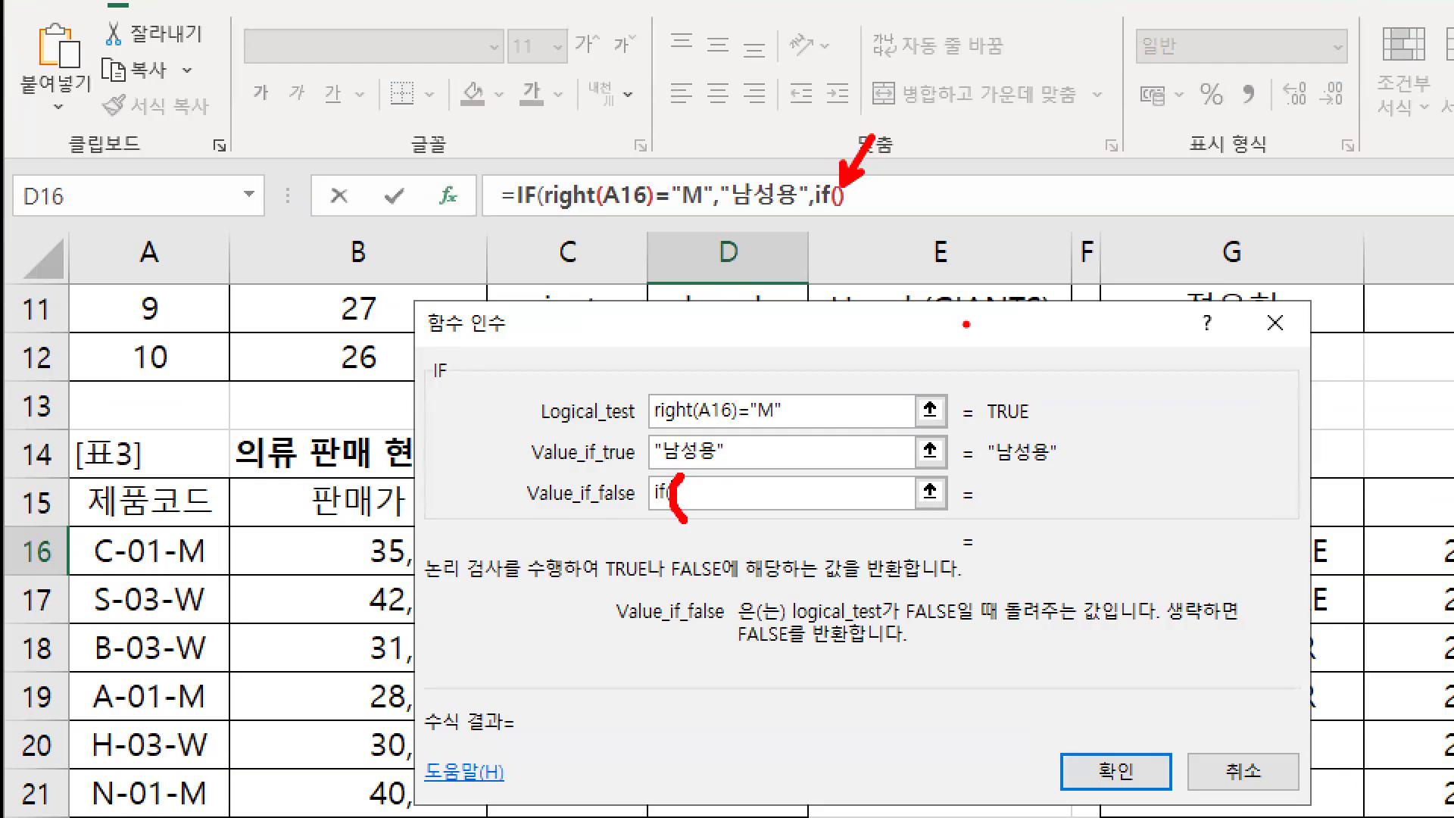
key(Escape)
Step: Open the nested if's arguments from the formula and annotate its empty Logical_test with an arrow and "ctrl + V"
click(416, 139)
click(418, 144)
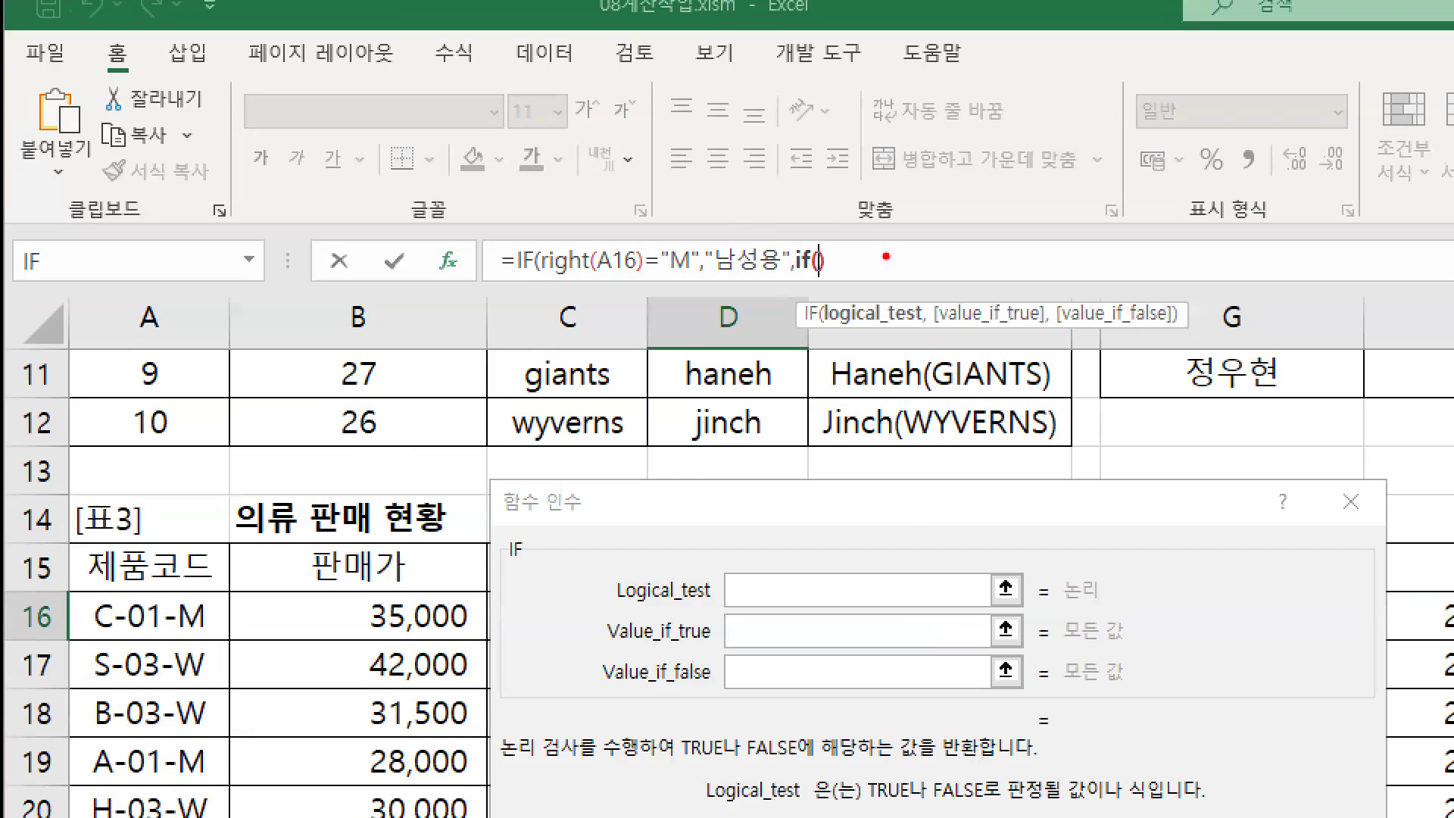
drag(818, 254, 837, 181)
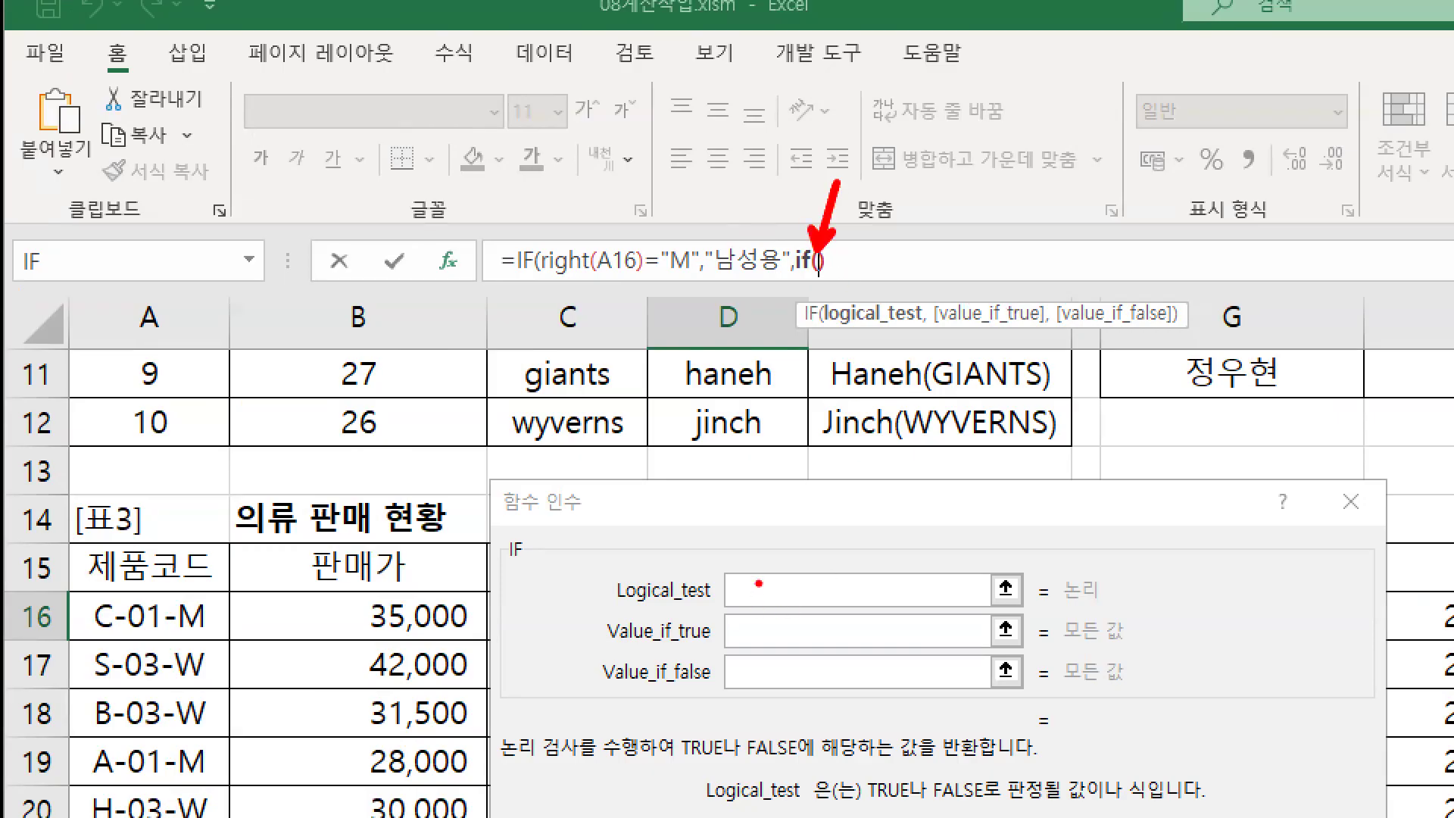
drag(748, 582, 790, 518)
text(tctrl + V)
key(Escape)
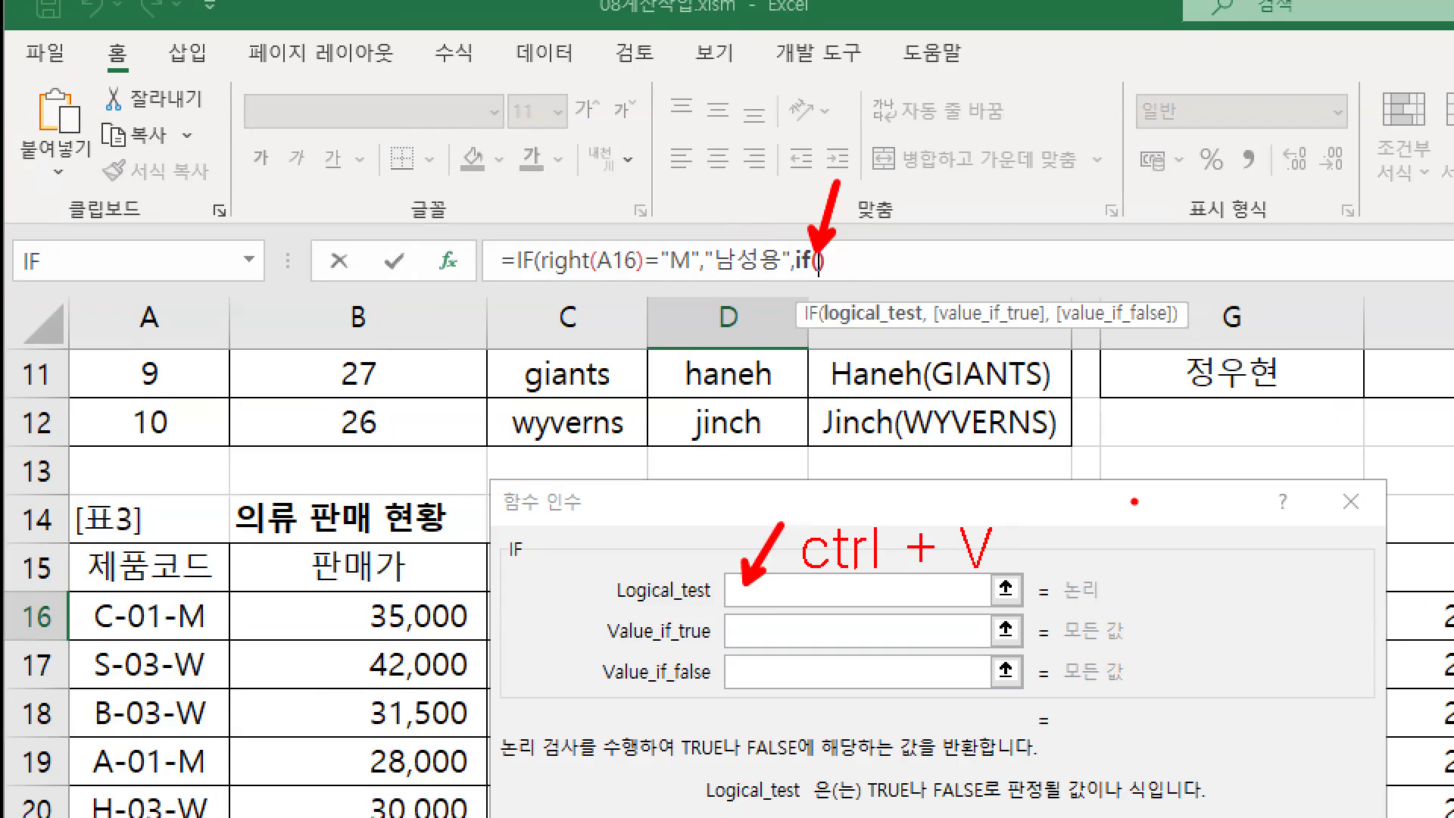
Step: Undo the annotations, mark the insertion point inside the nested if's parentheses with an arrow, and clear the drawing
key(ctrl+z)
key(ctrl+z)
key(ctrl+z)
drag(850, 173, 822, 258)
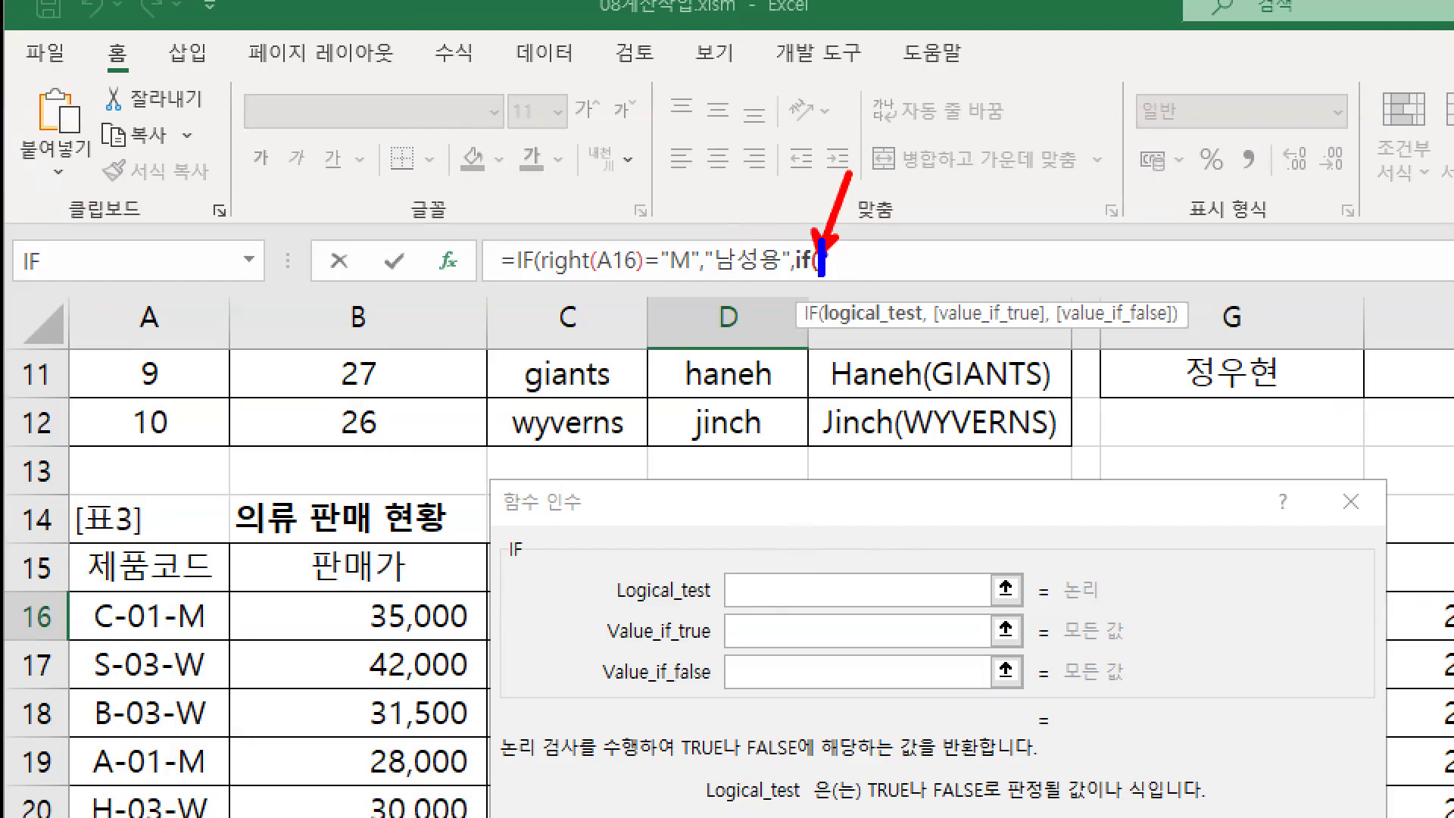
key(Escape)
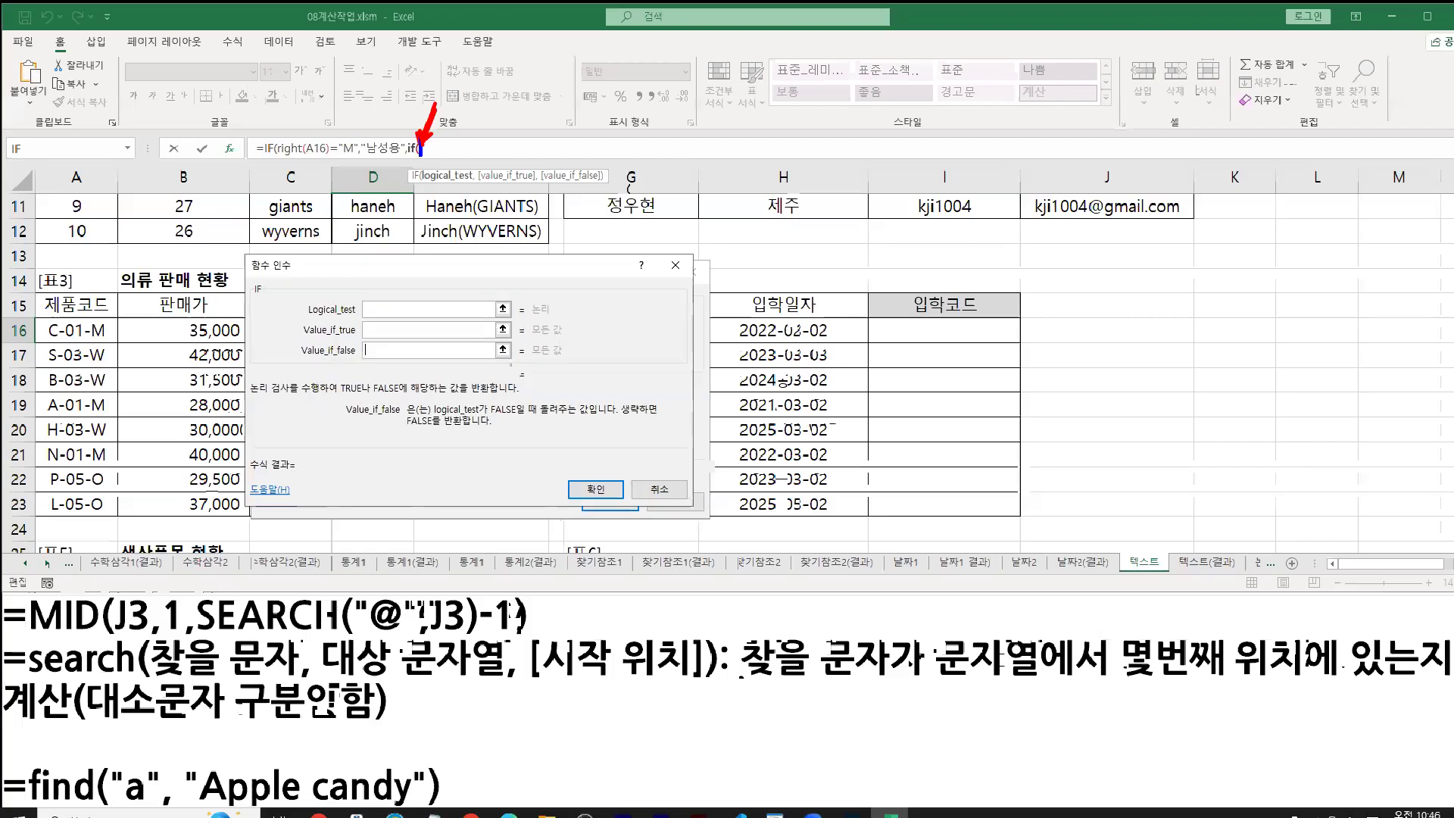
Step: Place the insertion point inside the nested if again and annotate it and its Logical_test with arrows and a ctrl note
click(422, 145)
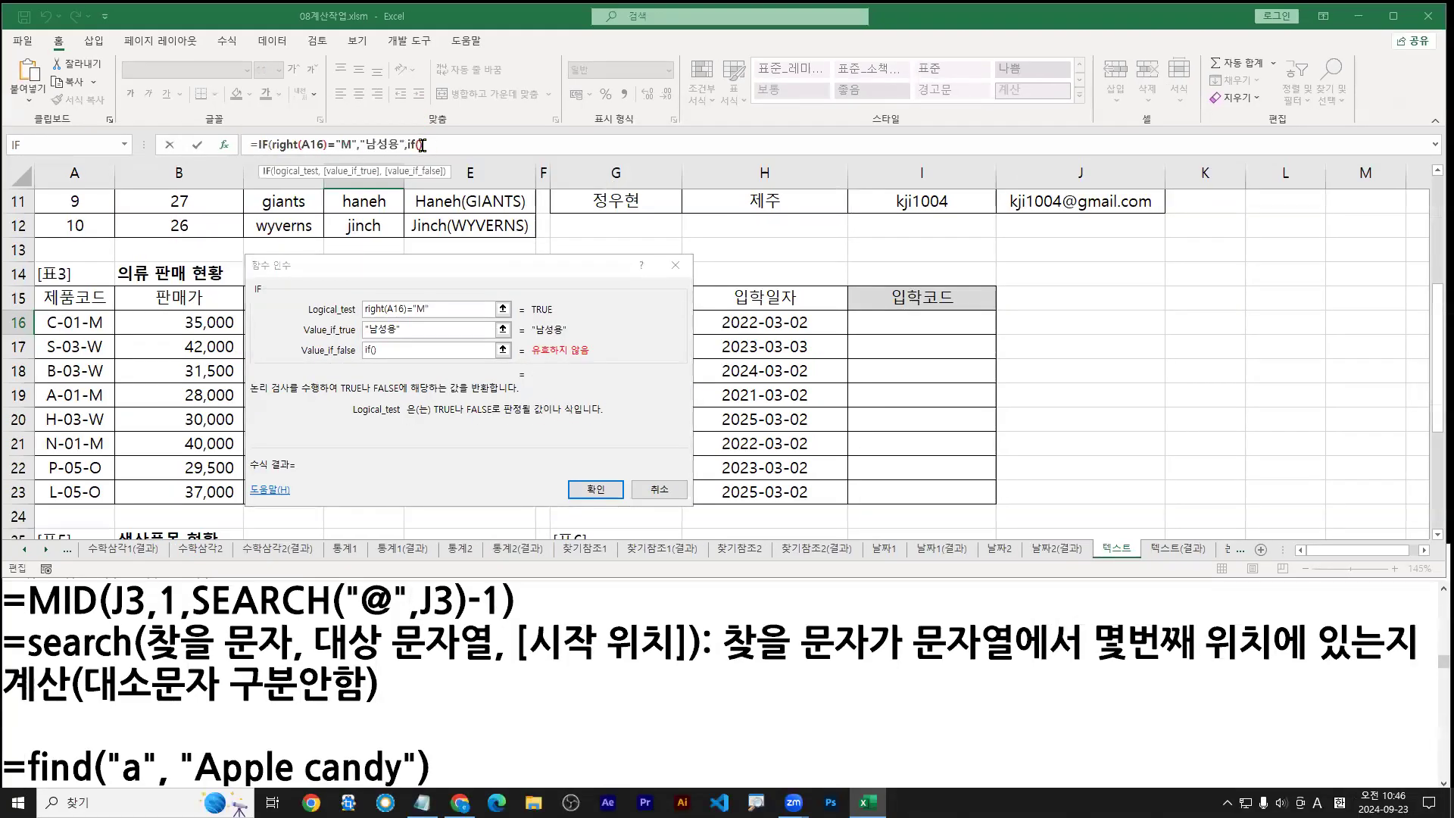
key(ctrl+1)
drag(409, 141, 429, 107)
drag(350, 477, 403, 425)
text(tctr)
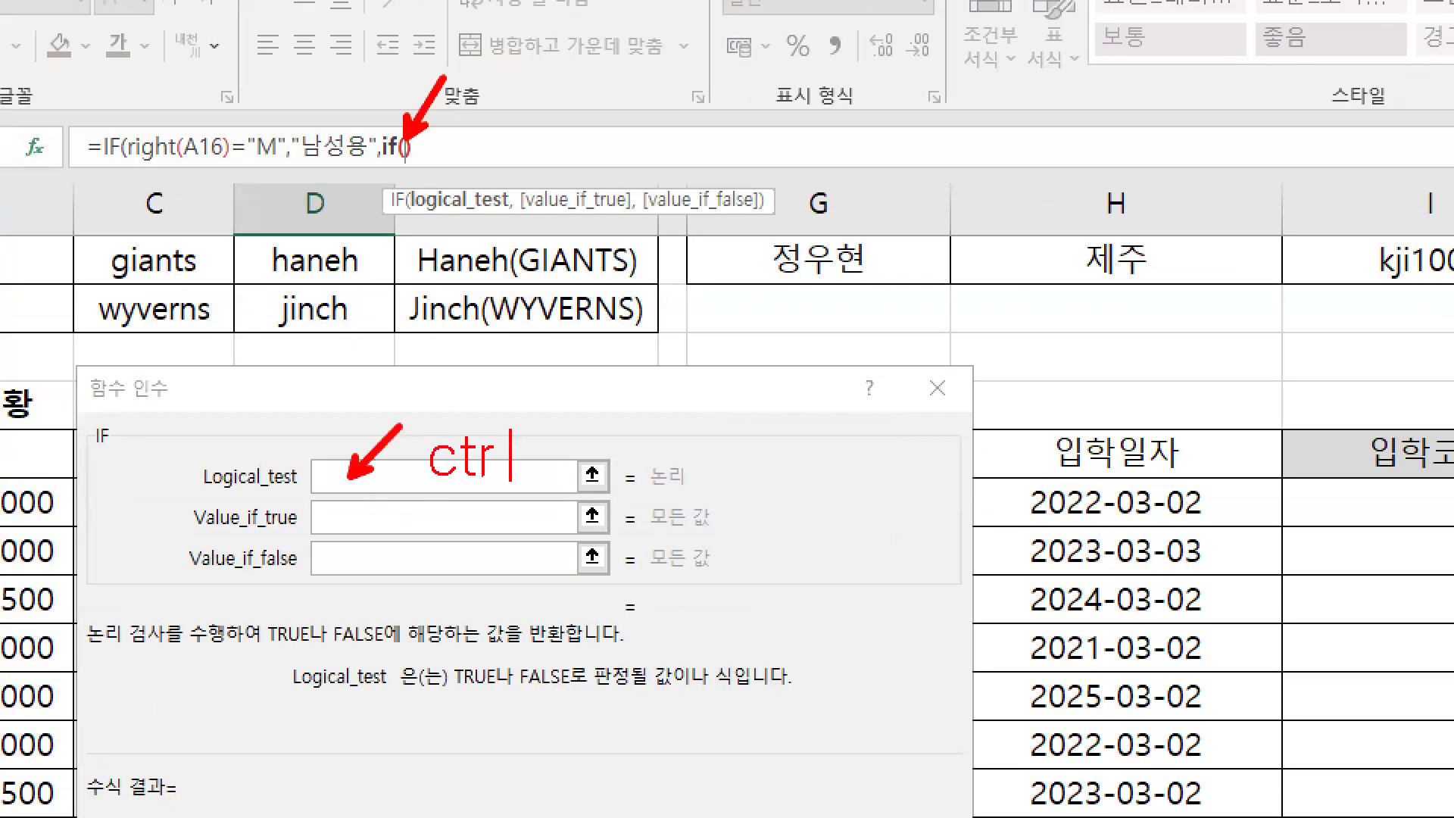
text(l + y)
key(Escape)
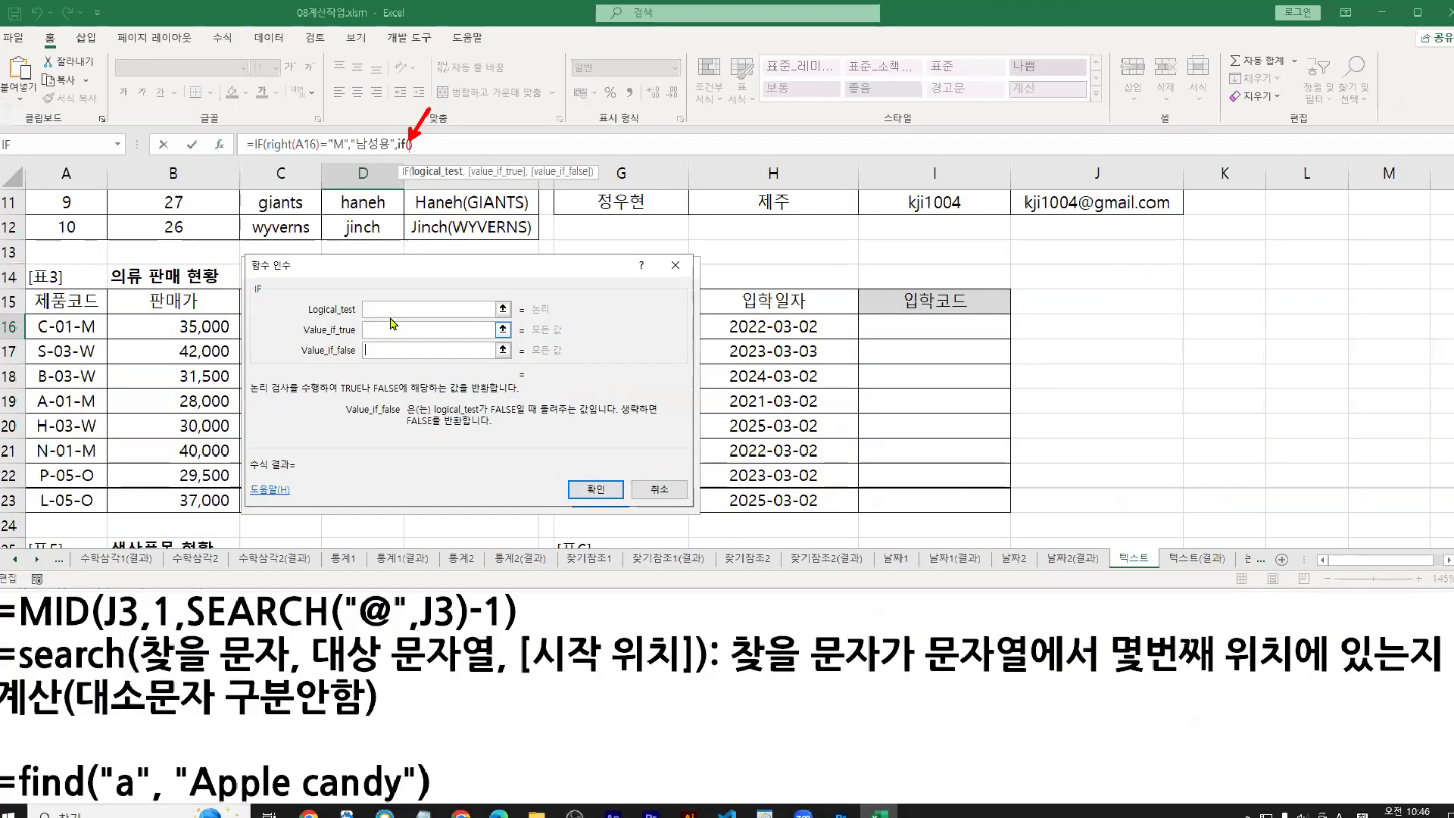
Step: Paste the copied condition into the nested IF's Logical_test and change it to right(A16)="W"
key(ctrl+y)
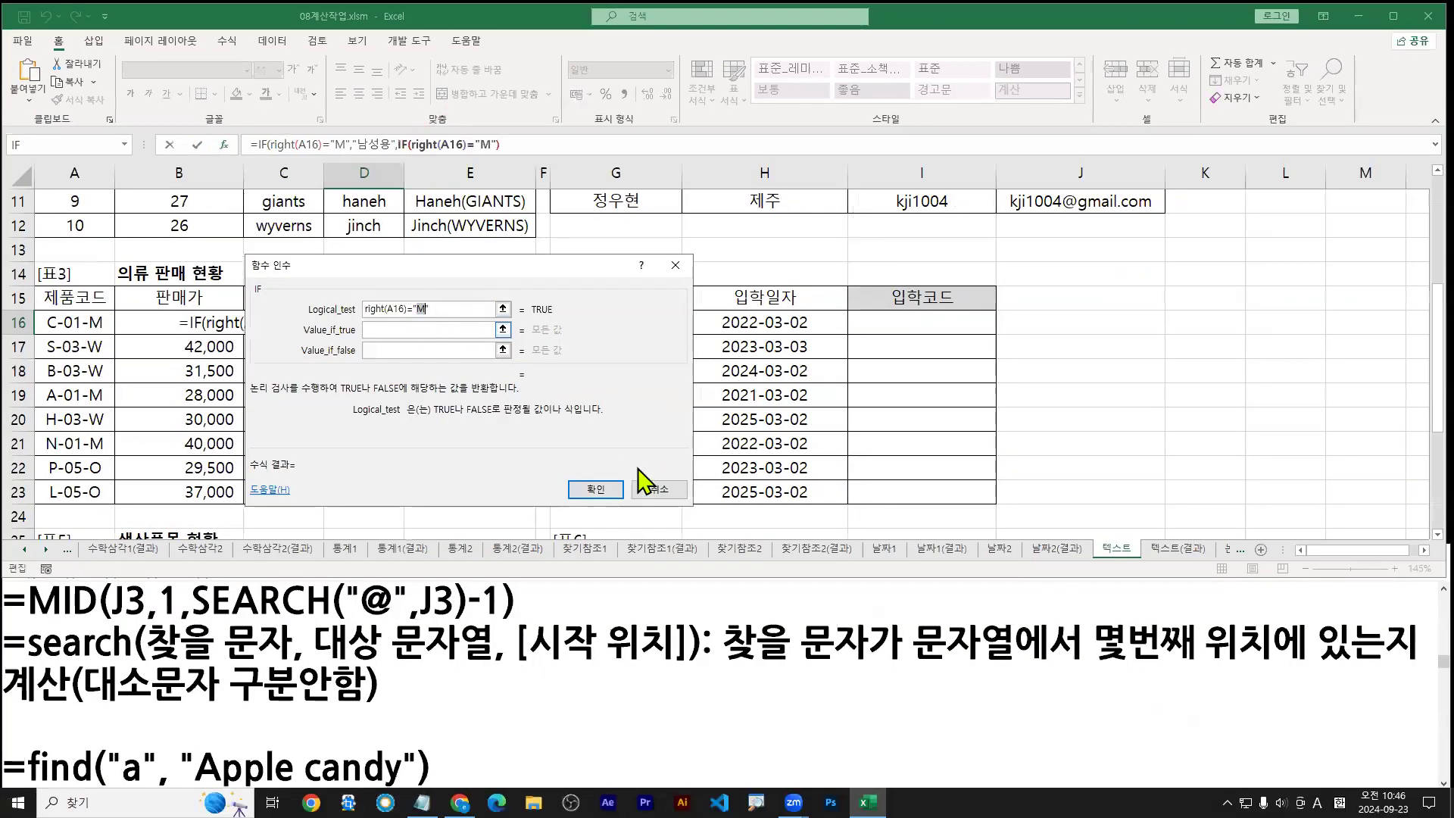
text(W)
click(407, 330)
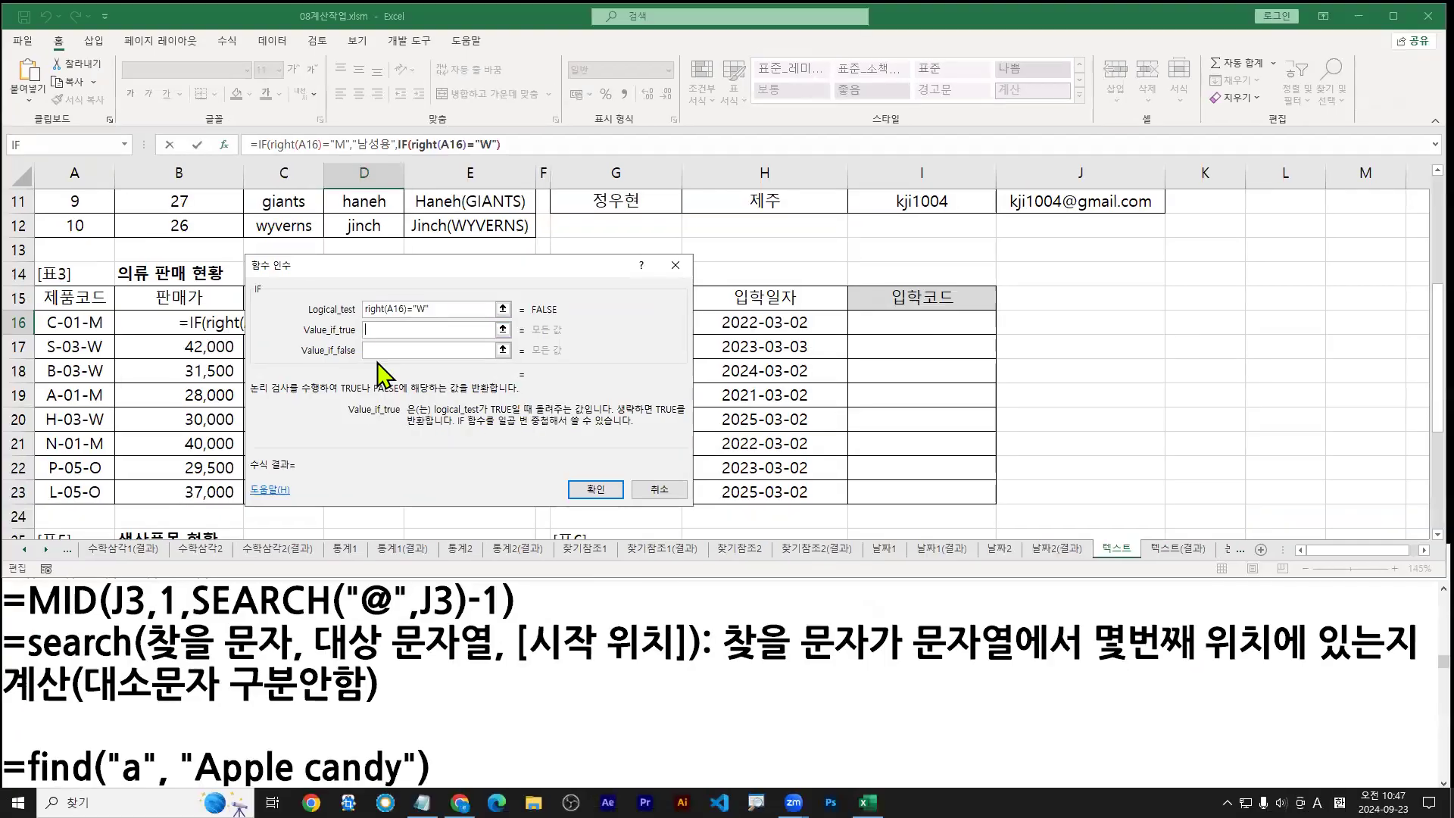
Step: Set the nested IF's Value_if_true to "여성용" and Value_if_false to "아웃도어"
text(여성요)
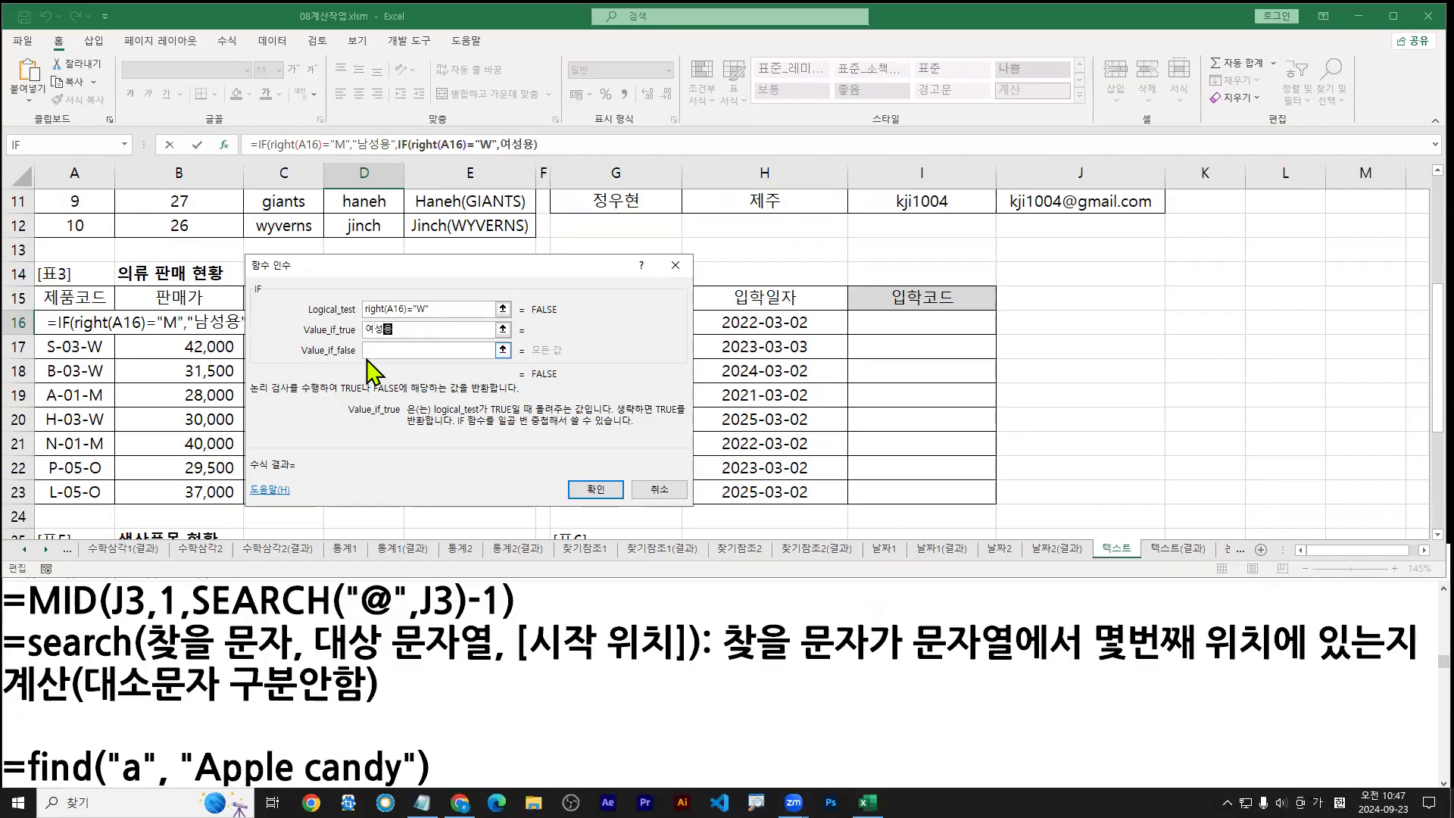
key(Tab)
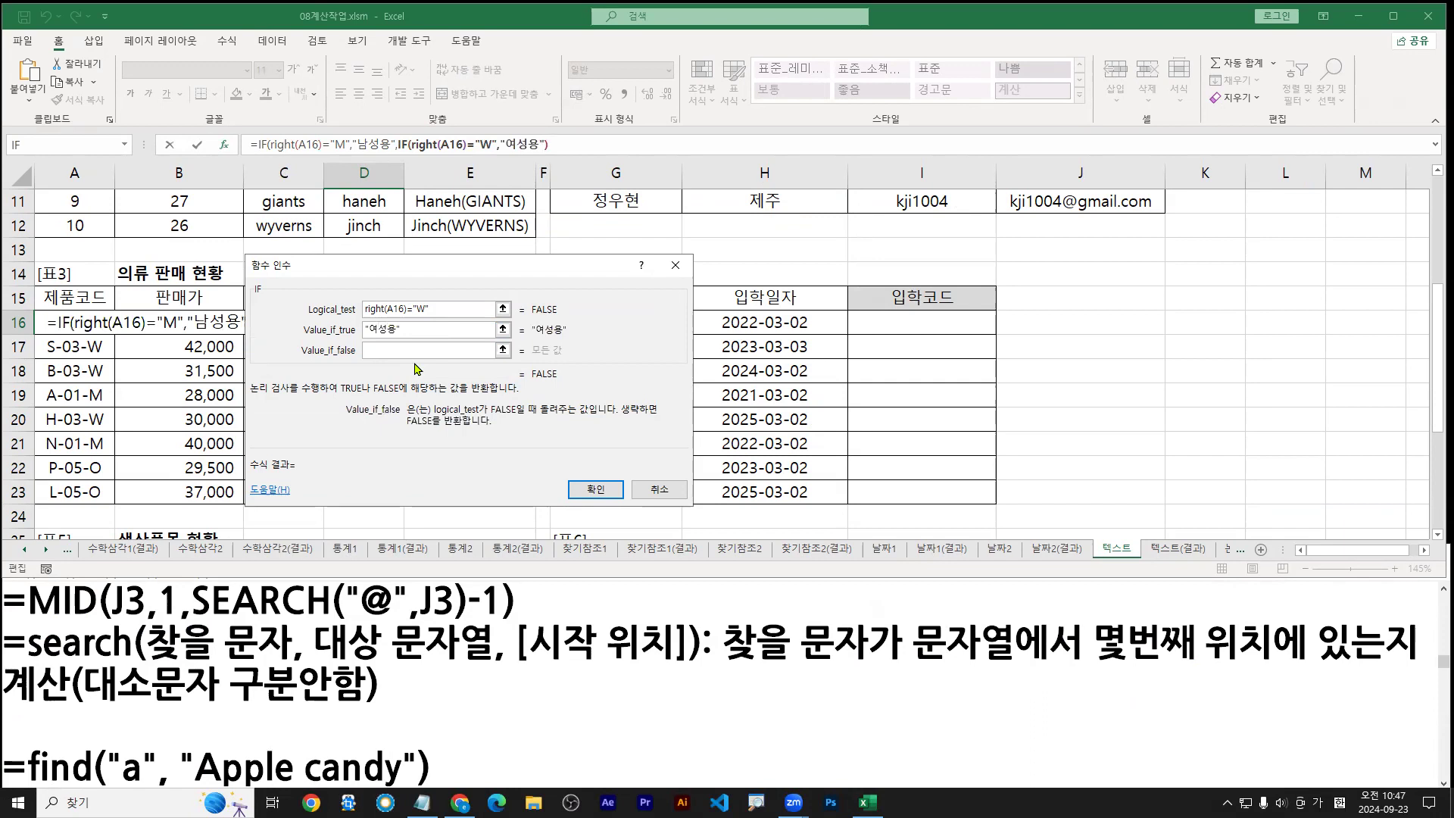
text(아웃도어)
drag(442, 278, 458, 191)
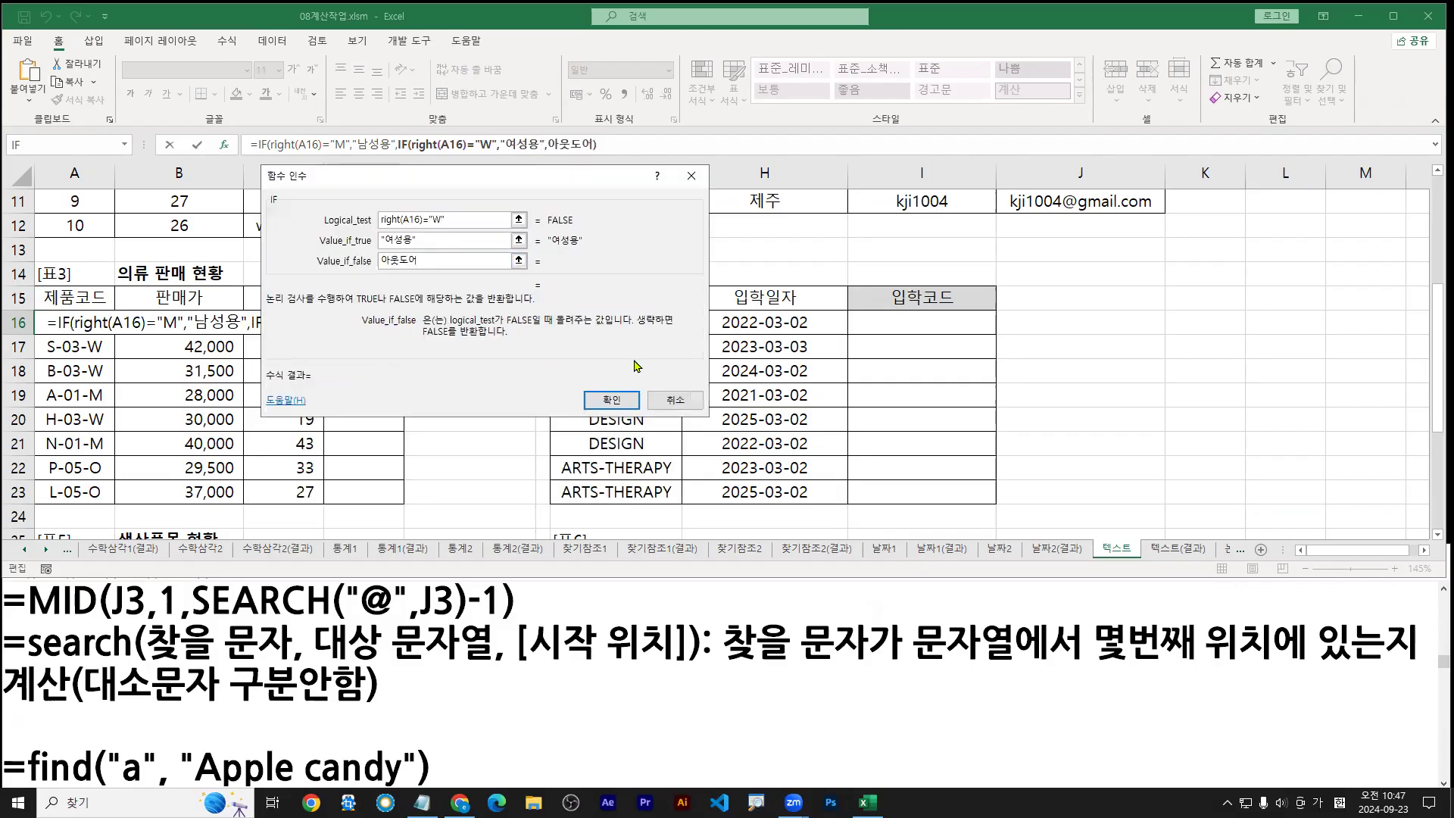
click(626, 401)
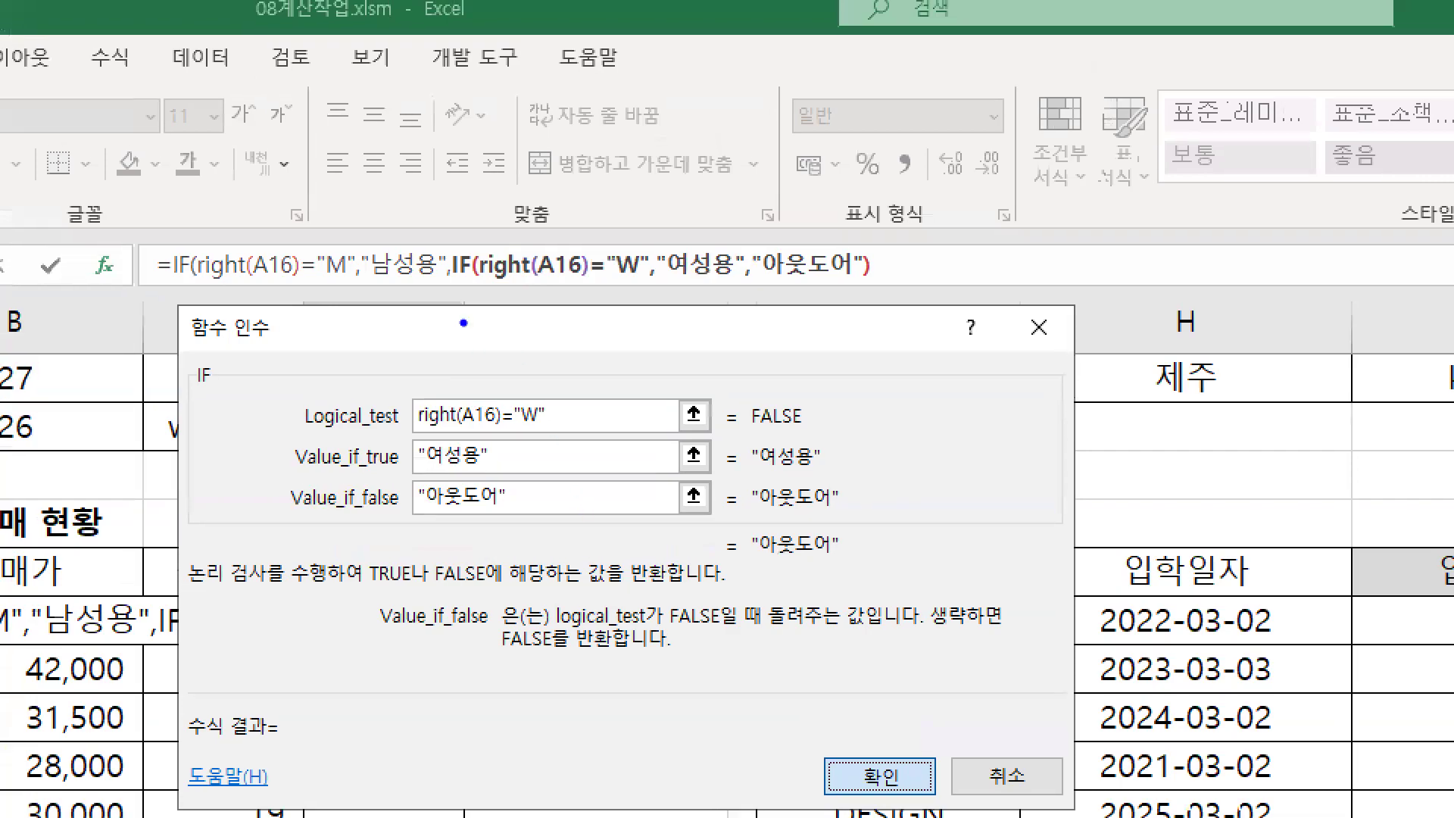
Step: Mark the opening and closing parentheses of the inner and outer IF in the formula
drag(485, 242, 478, 281)
drag(863, 249, 864, 284)
drag(211, 239, 205, 294)
drag(877, 240, 876, 293)
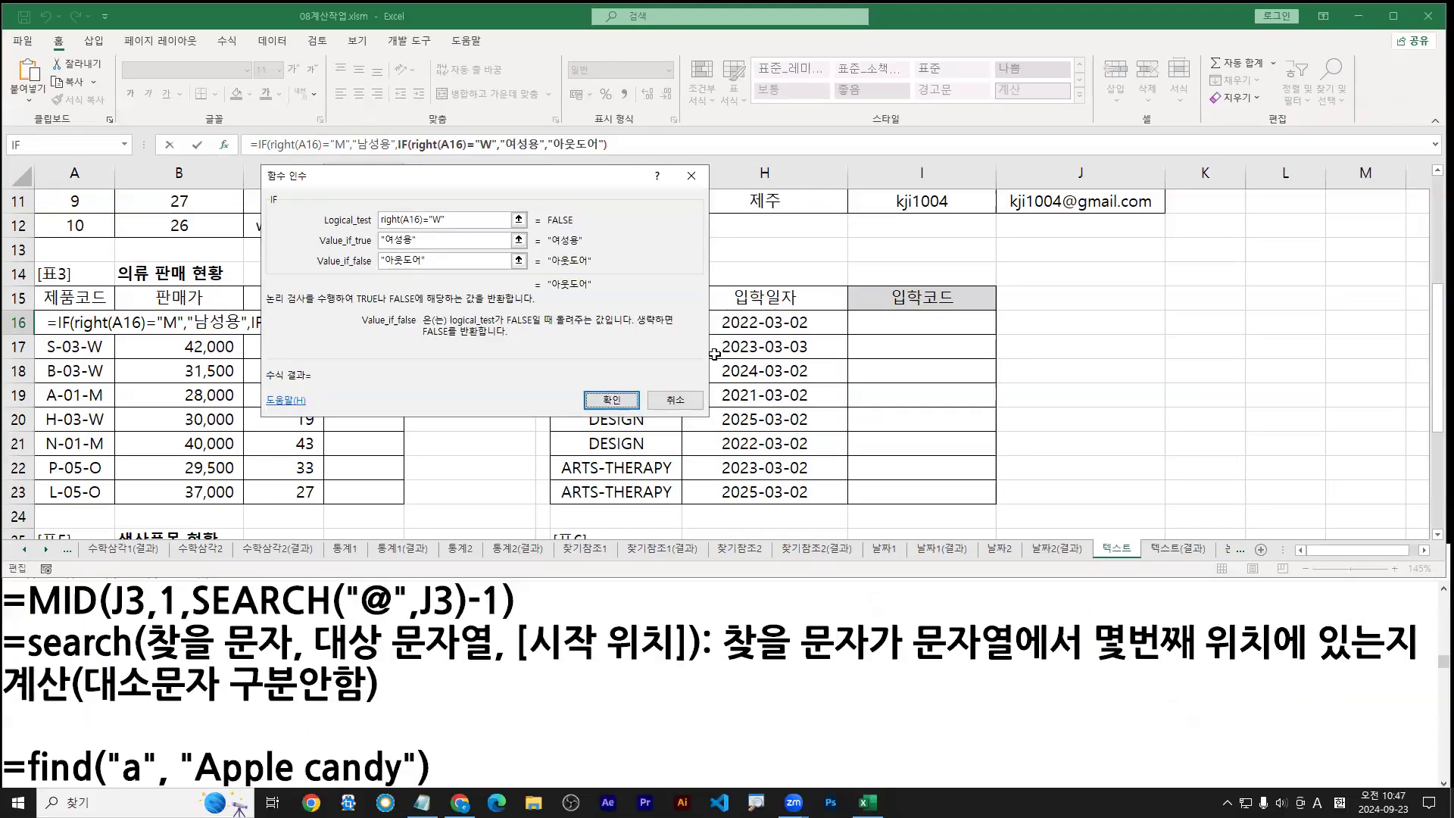
Step: Confirm the formula, accept the proposed parenthesis correction, and fill the 구분 column down to D23
click(880, 776)
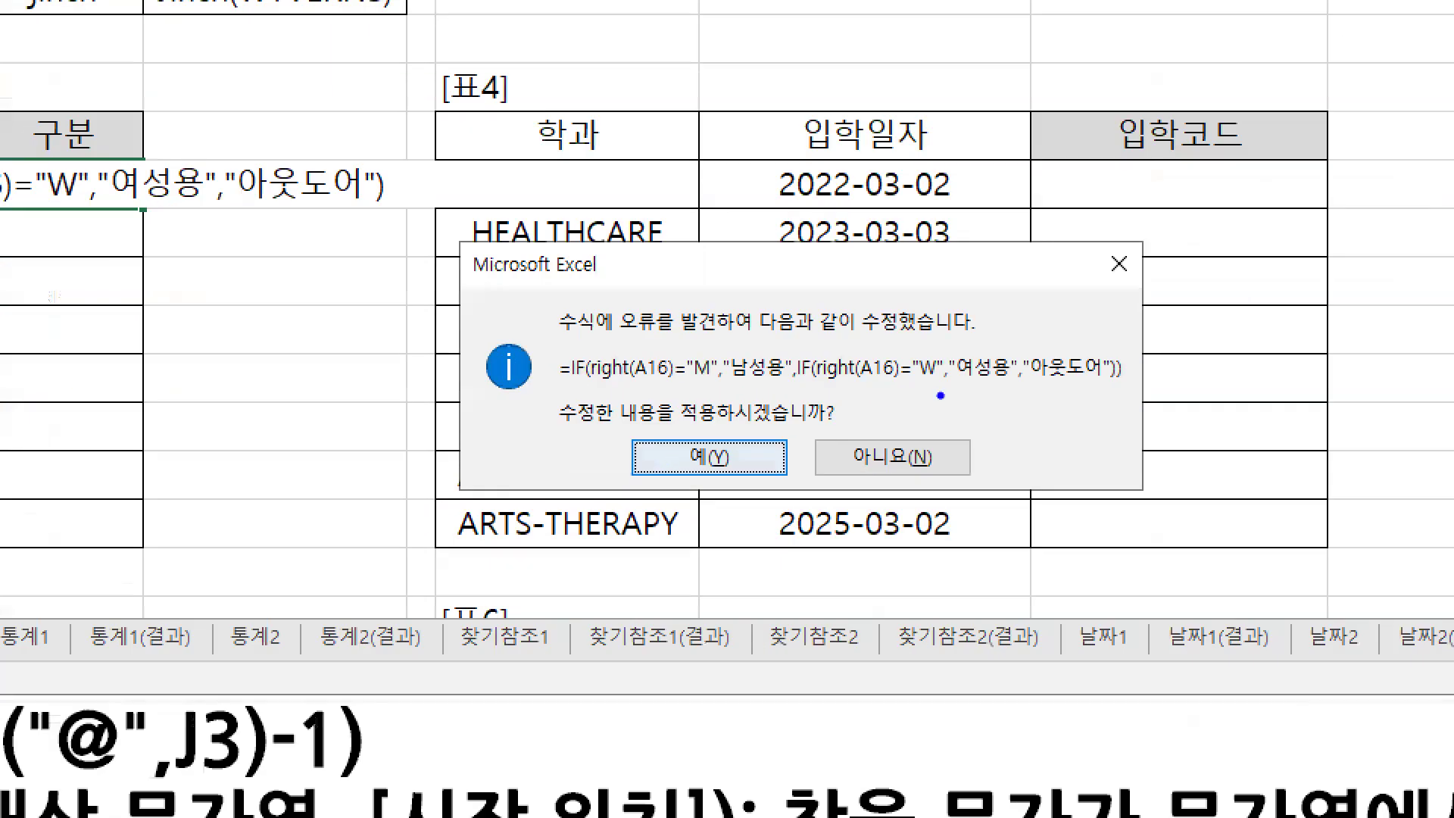
drag(1121, 351, 1127, 394)
drag(587, 350, 585, 375)
click(709, 457)
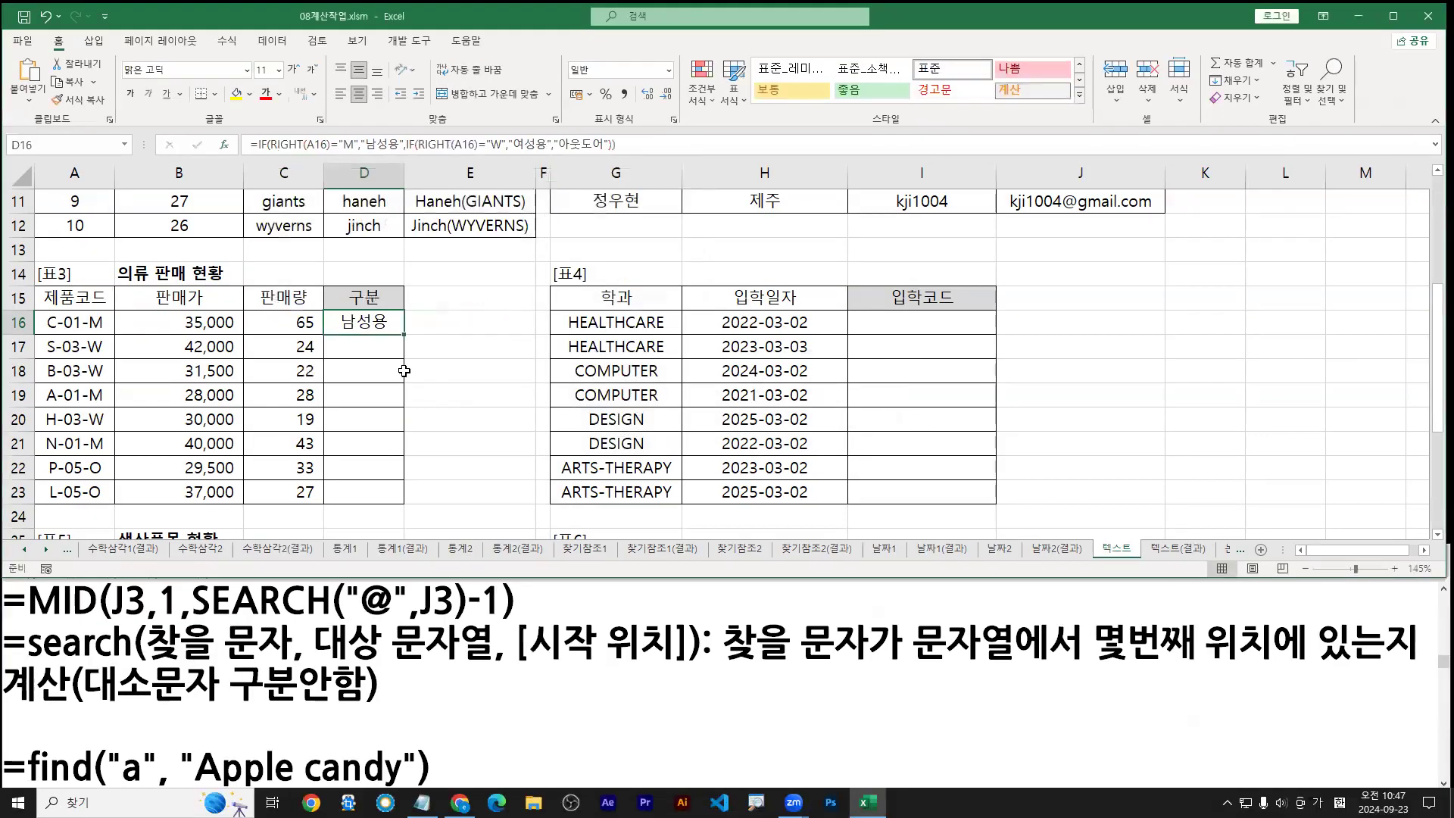
double_click(402, 336)
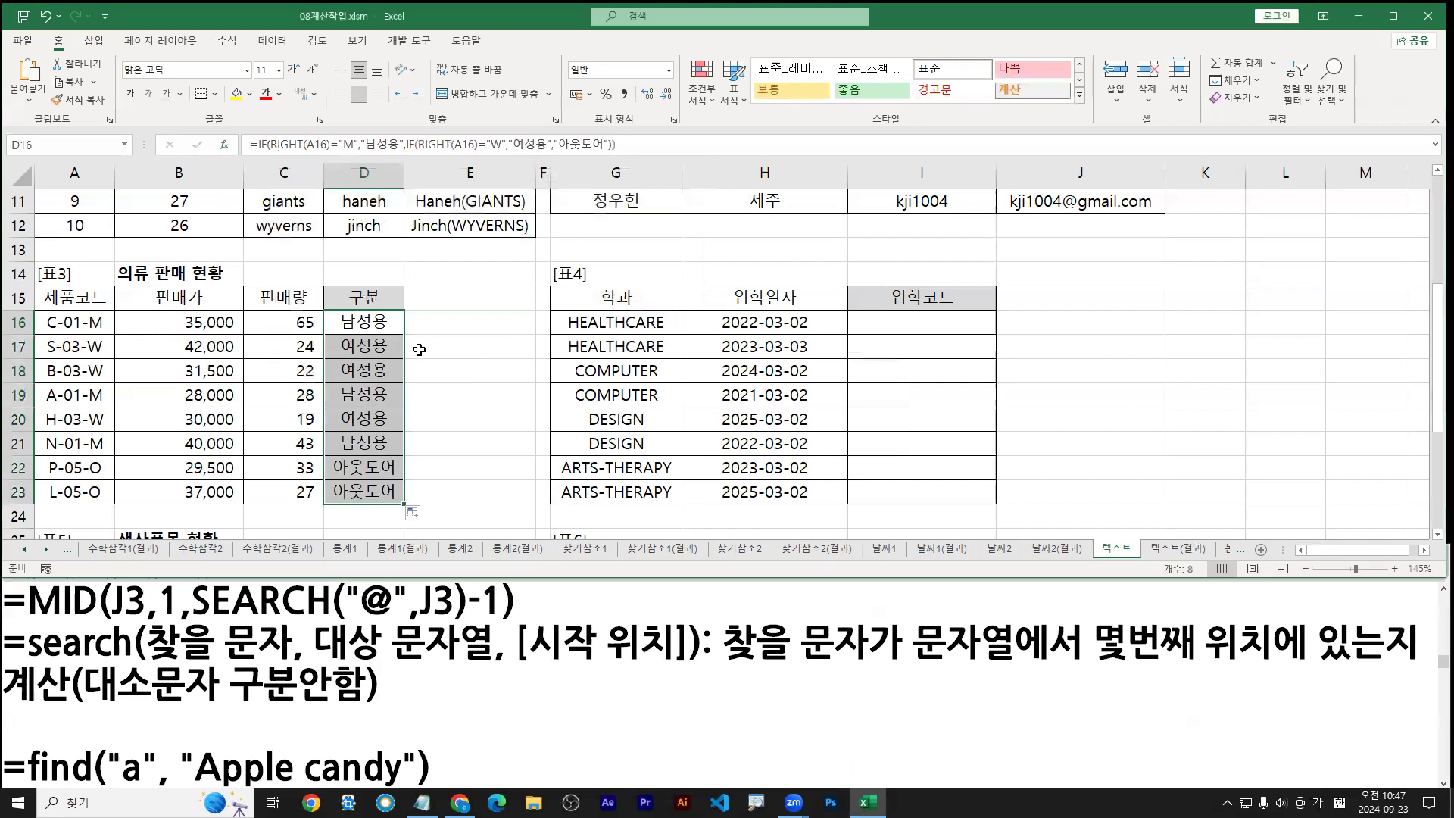
Step: Select the first 구분 result in D16 and annotate it with an arrow and "shift + F3"
click(376, 323)
drag(377, 322, 455, 280)
key(t)
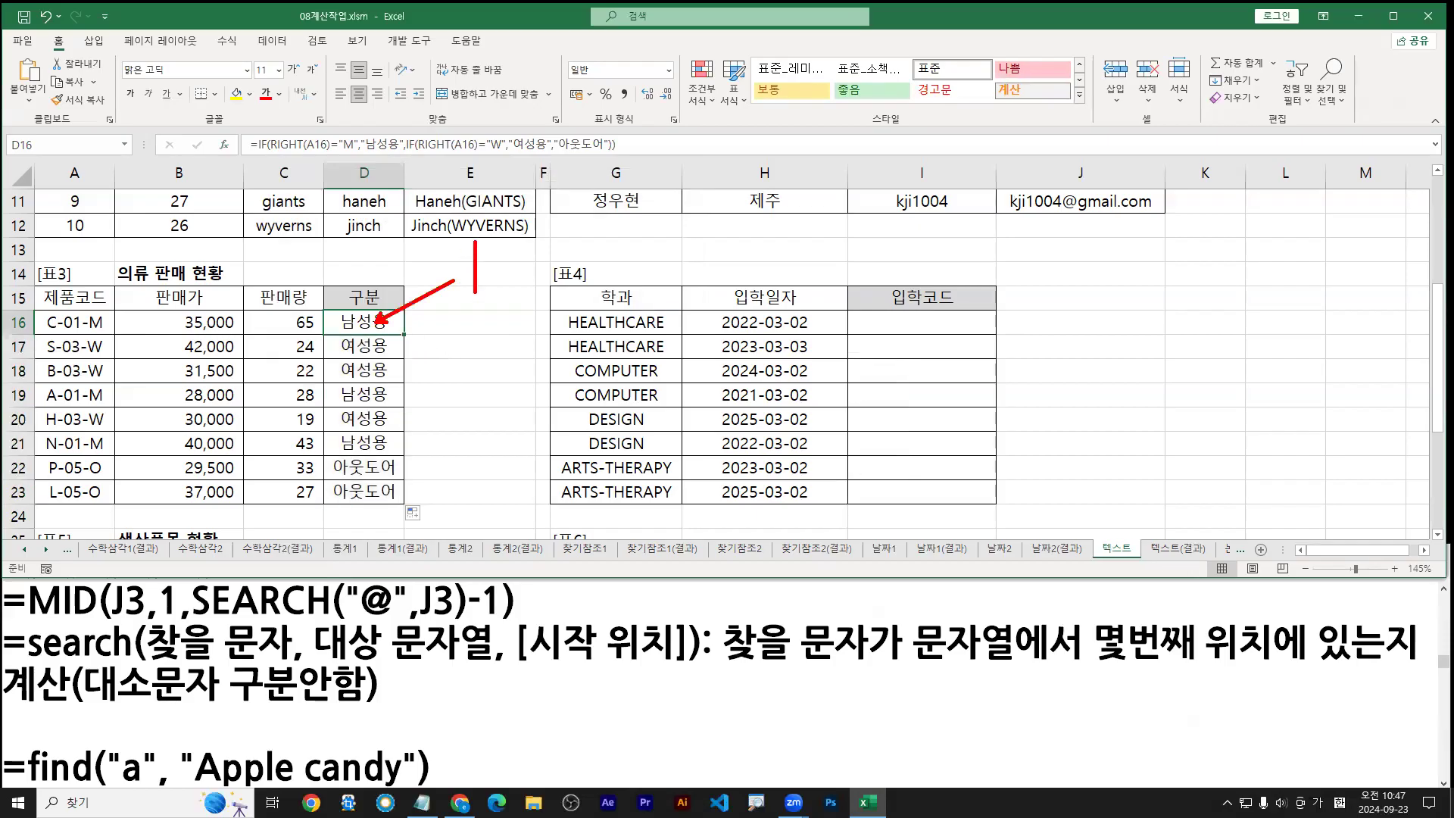
text(shift + F3)
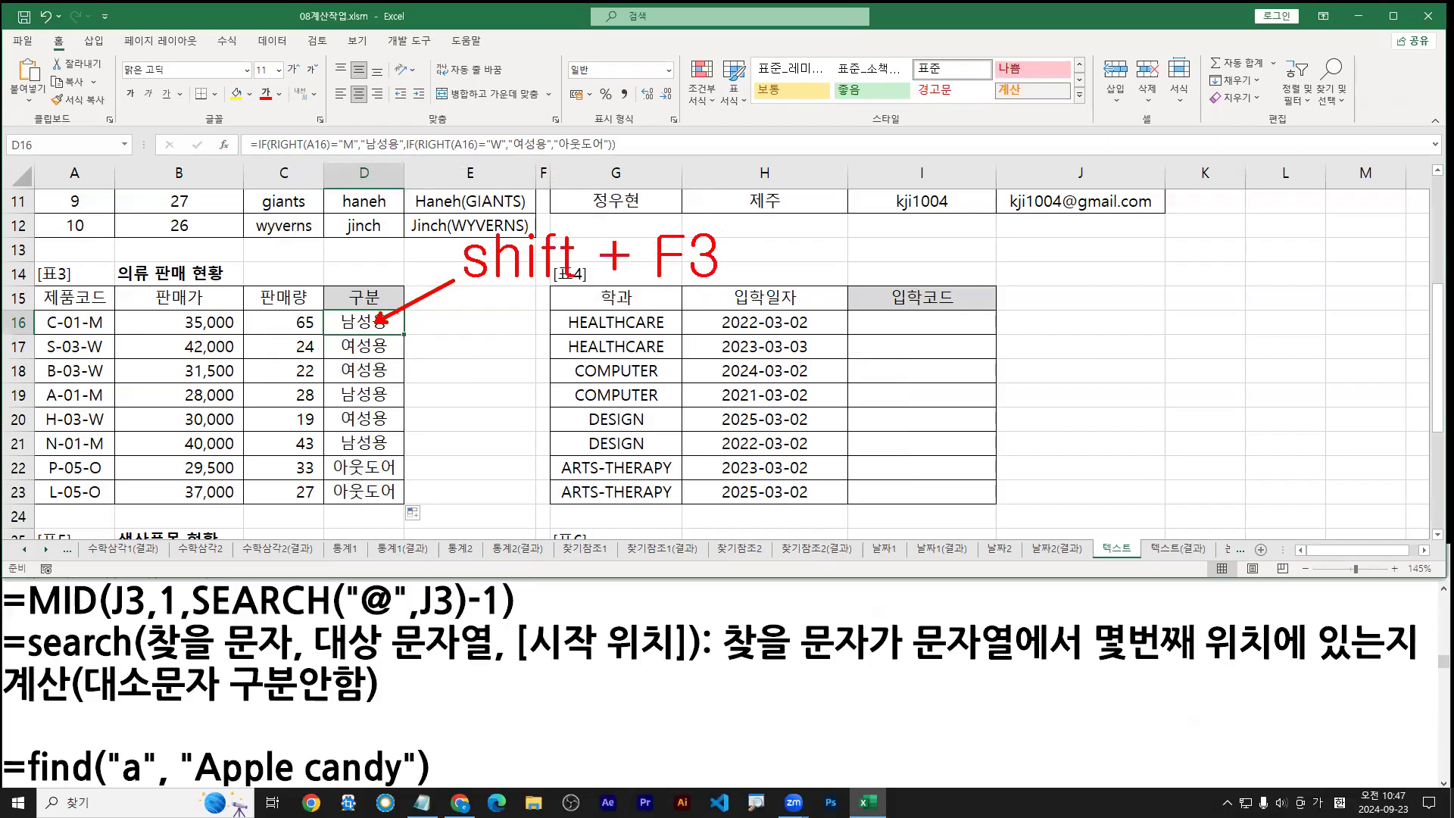
Step: Circle D16's result, box F3 in the note, and reopen the IF function arguments of D16
drag(365, 333, 369, 311)
drag(645, 218, 731, 297)
mouse_move(213, 128)
mouse_down()
mouse_move(238, 160)
mouse_move(241, 140)
mouse_up()
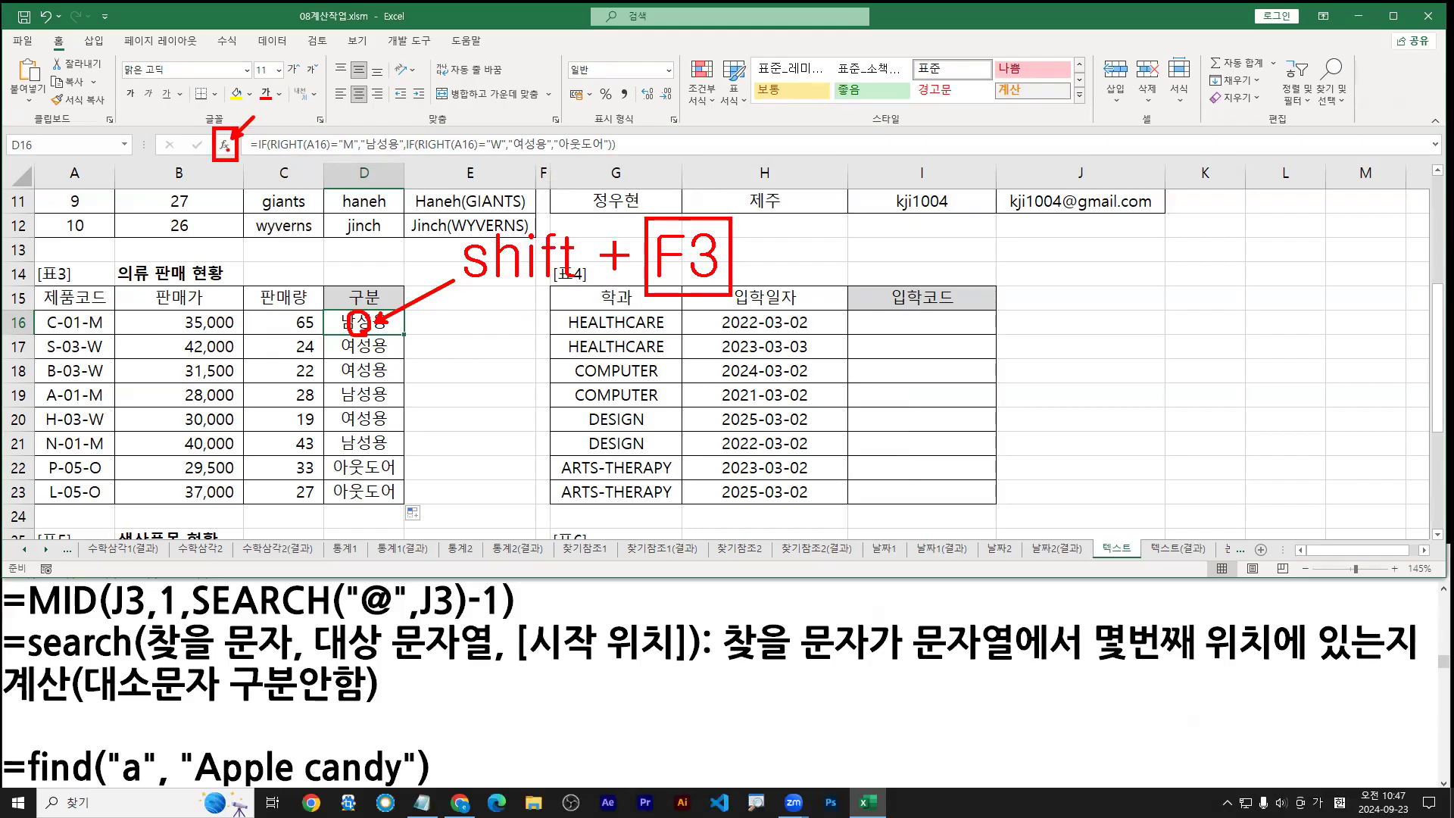
click(225, 144)
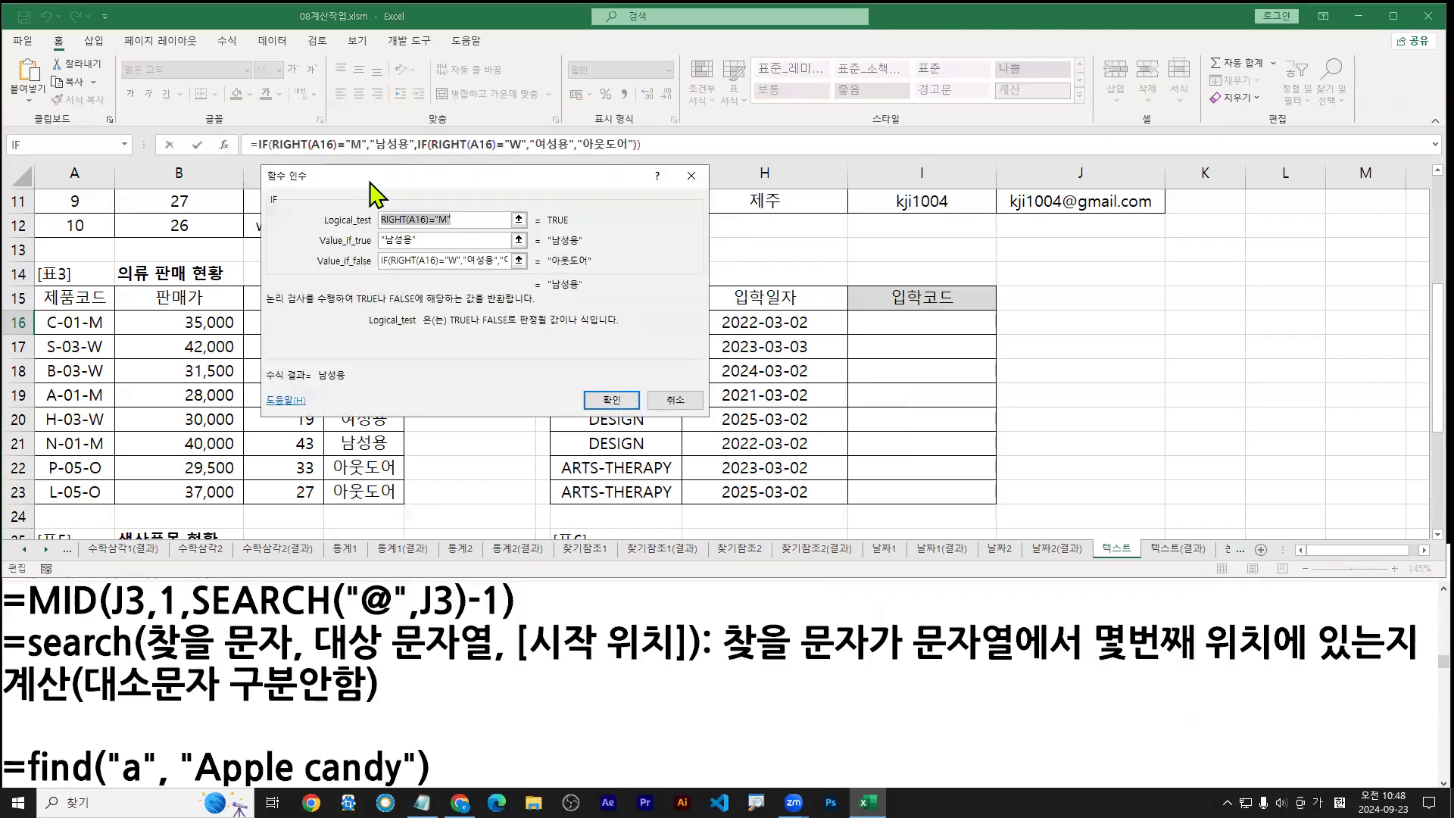
Step: Move the function arguments window away from the formula, underline its Value_if_false argument, and mark the inner IF with an arrow
drag(369, 181, 550, 263)
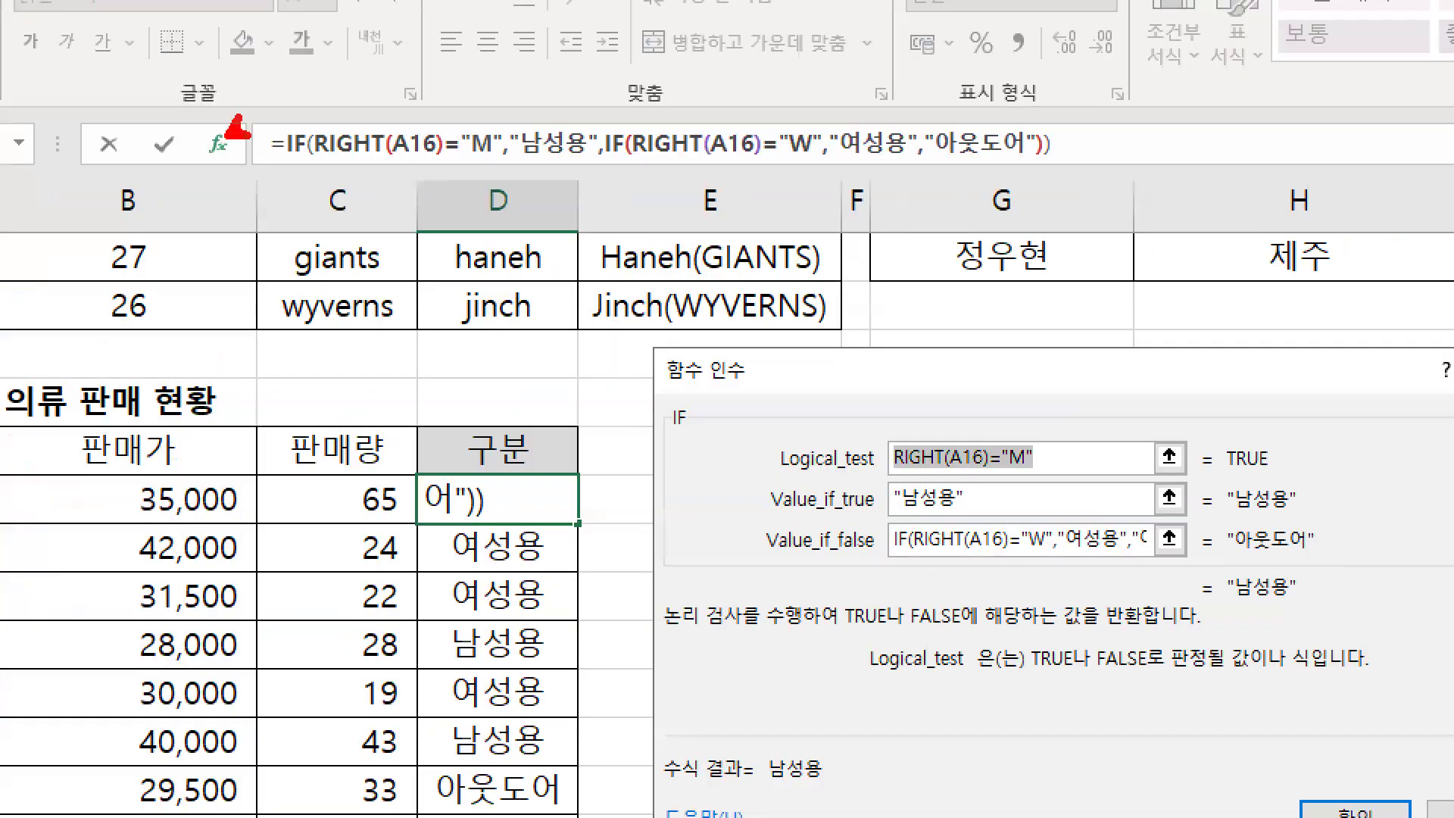
drag(888, 562, 1186, 561)
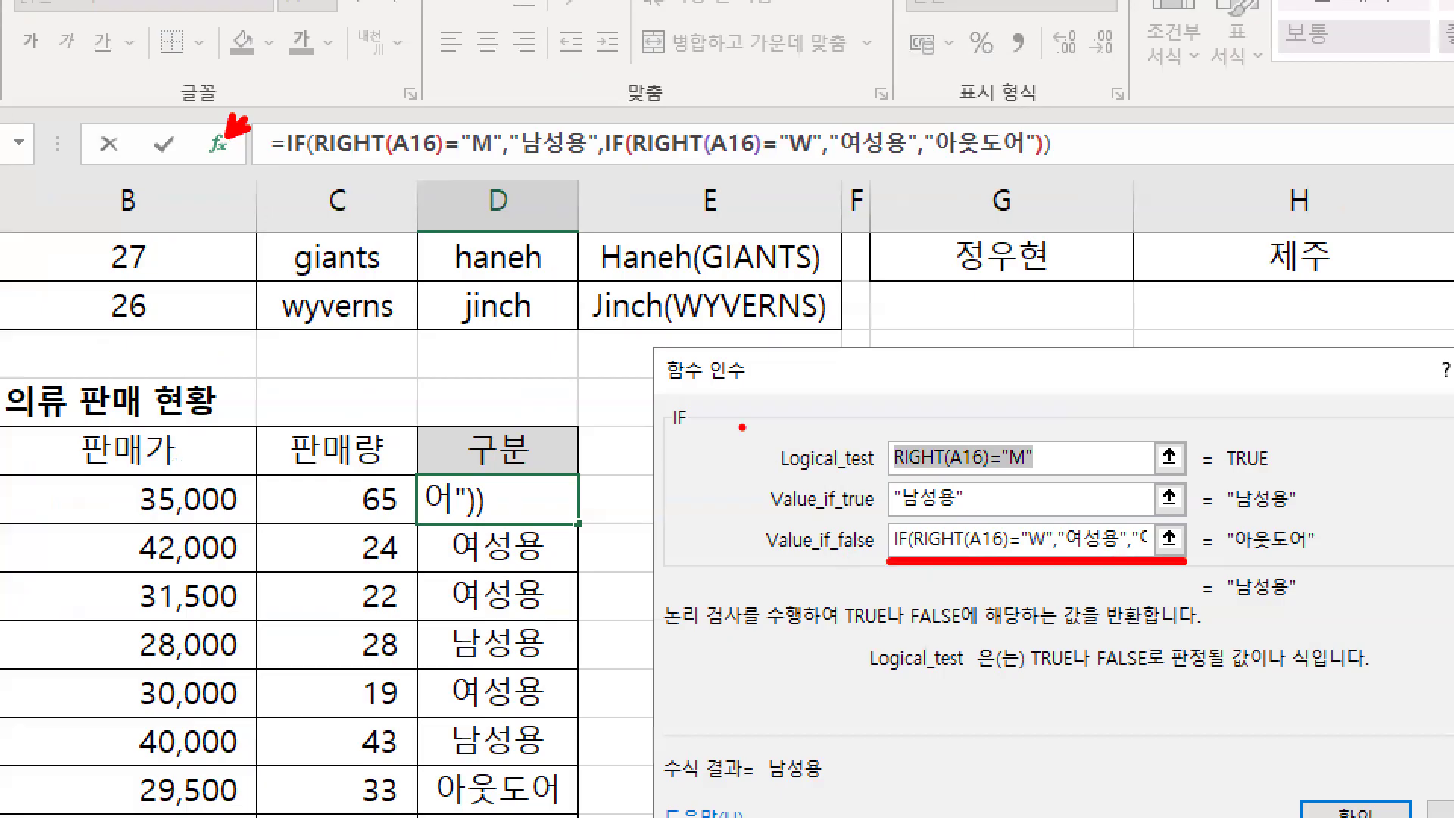
drag(656, 65, 615, 134)
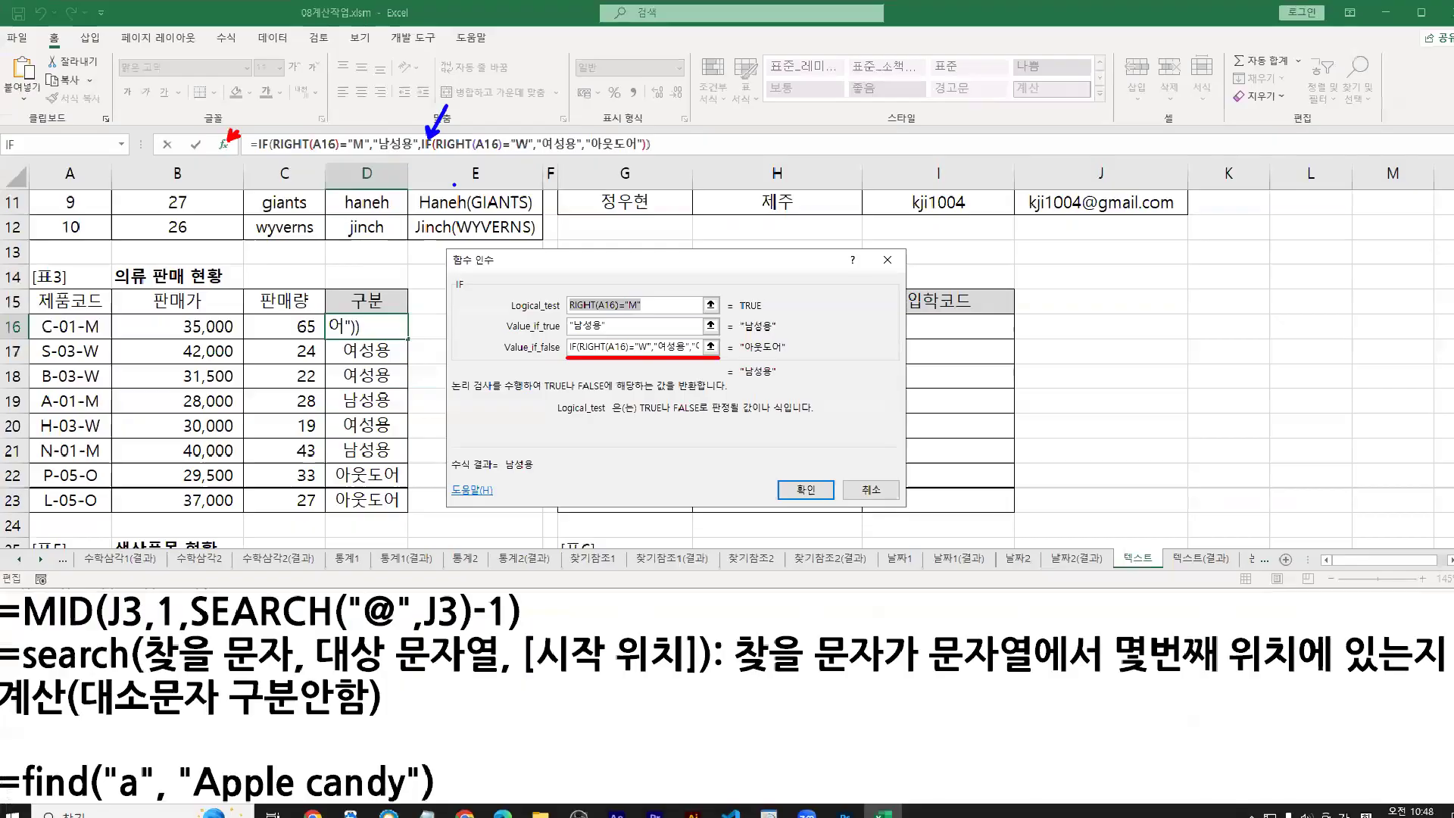
Step: Show and point out the inner IF's arguments, clear the annotations, then confirm and refill the 구분 column down to D23
click(413, 144)
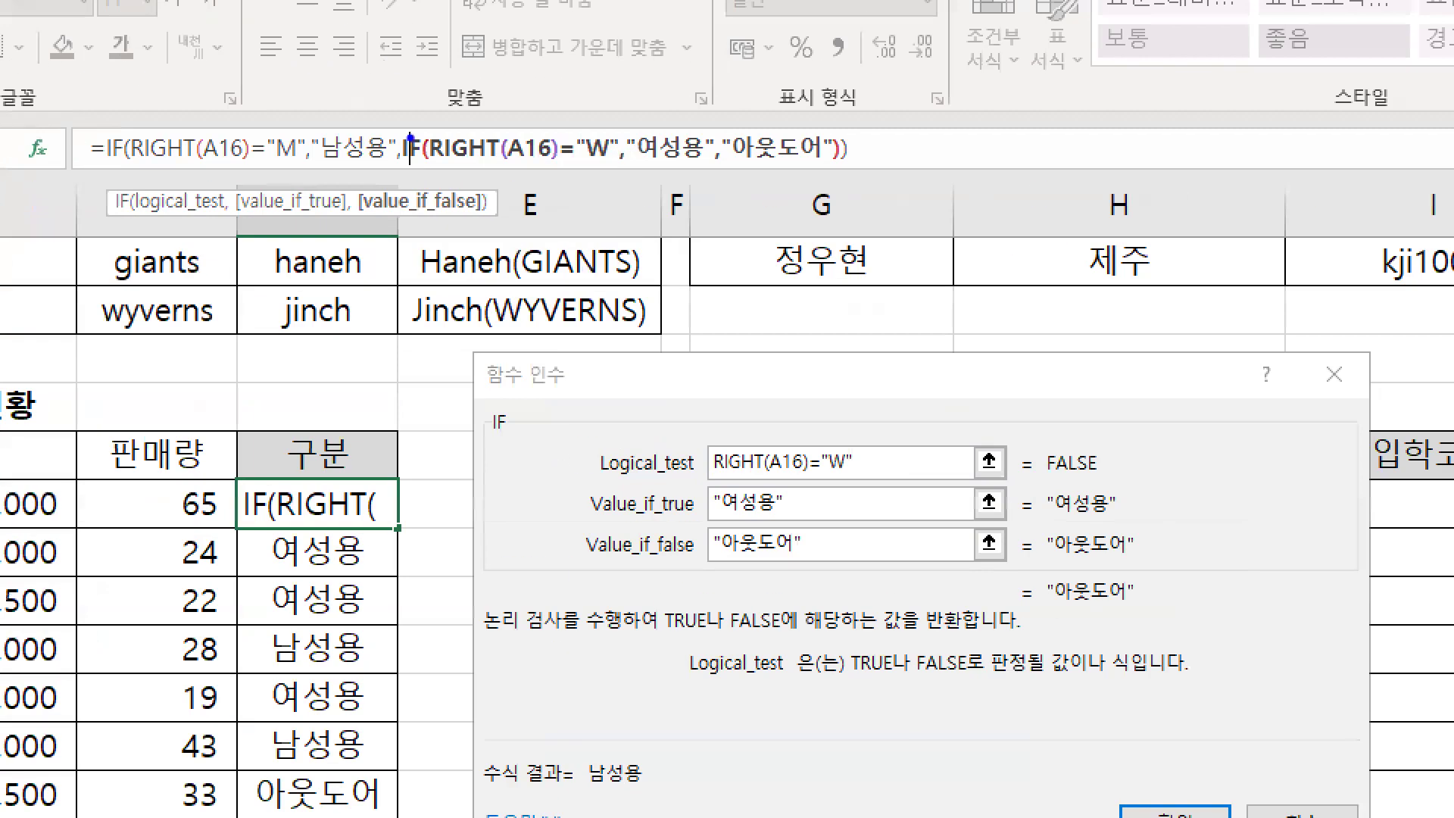
drag(421, 118, 408, 140)
key(Escape)
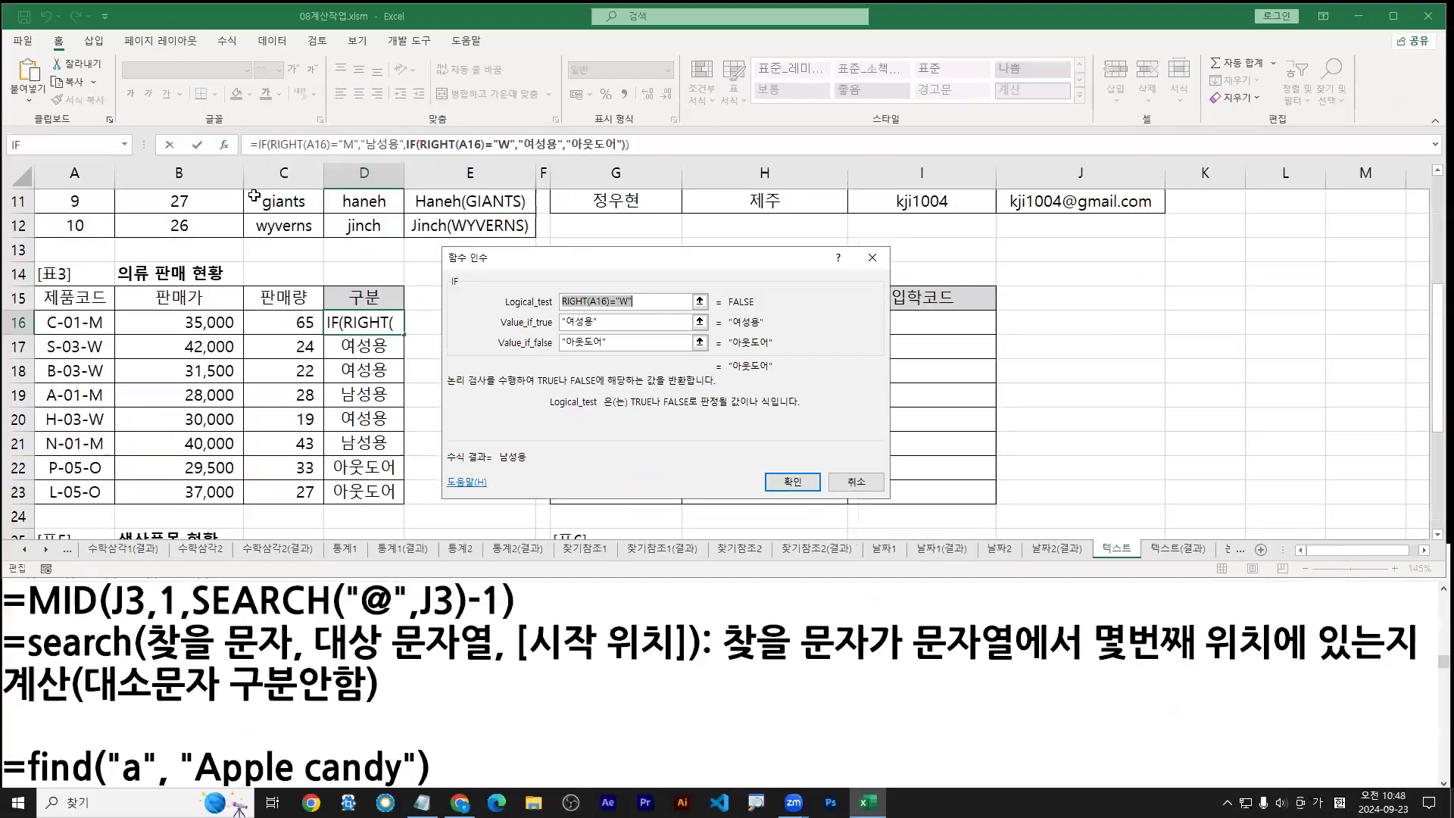
click(784, 481)
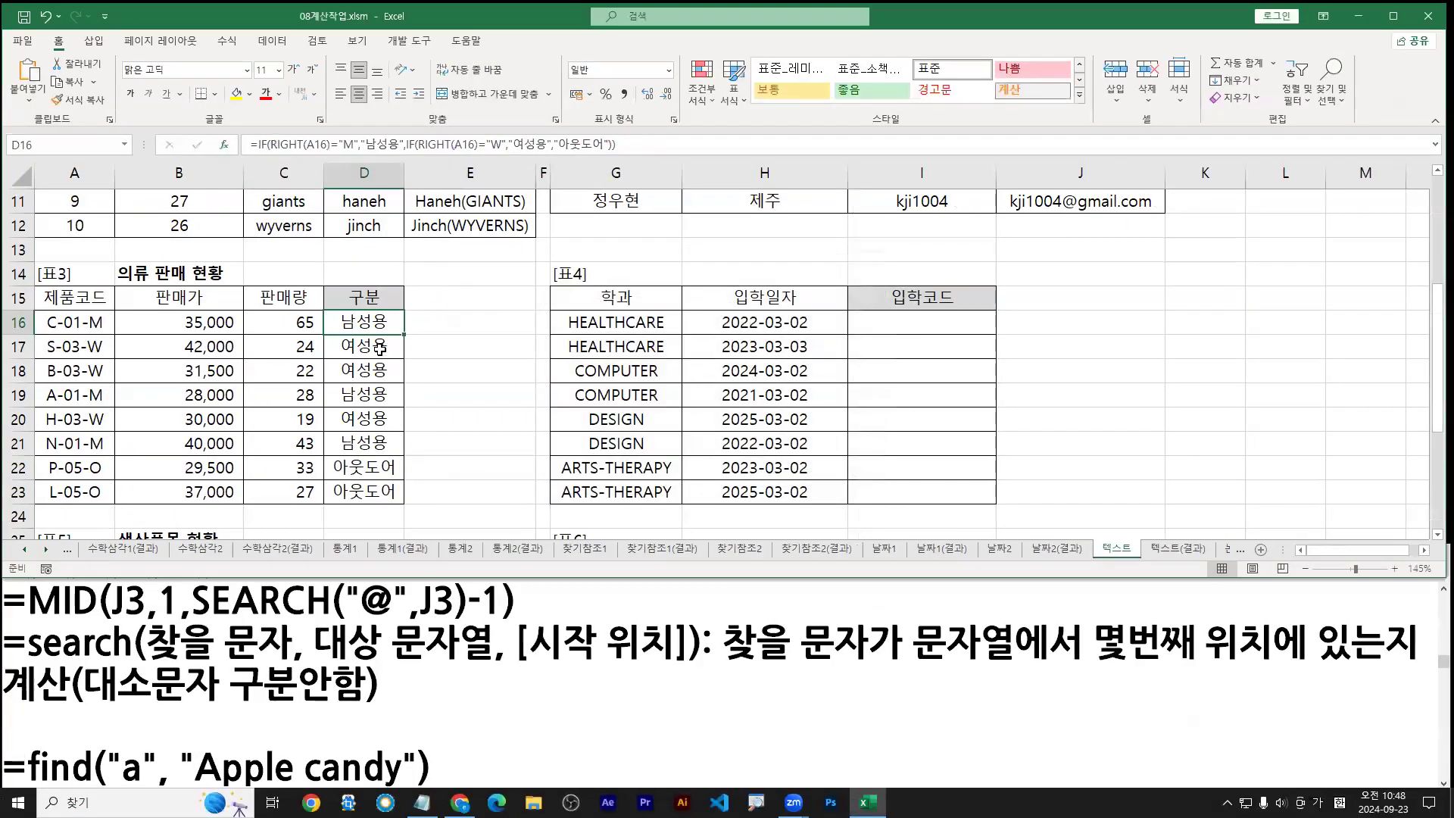
double_click(401, 335)
Step: Open the D16 formula for editing, select its whole text, and switch to the Notepad notes
double_click(364, 322)
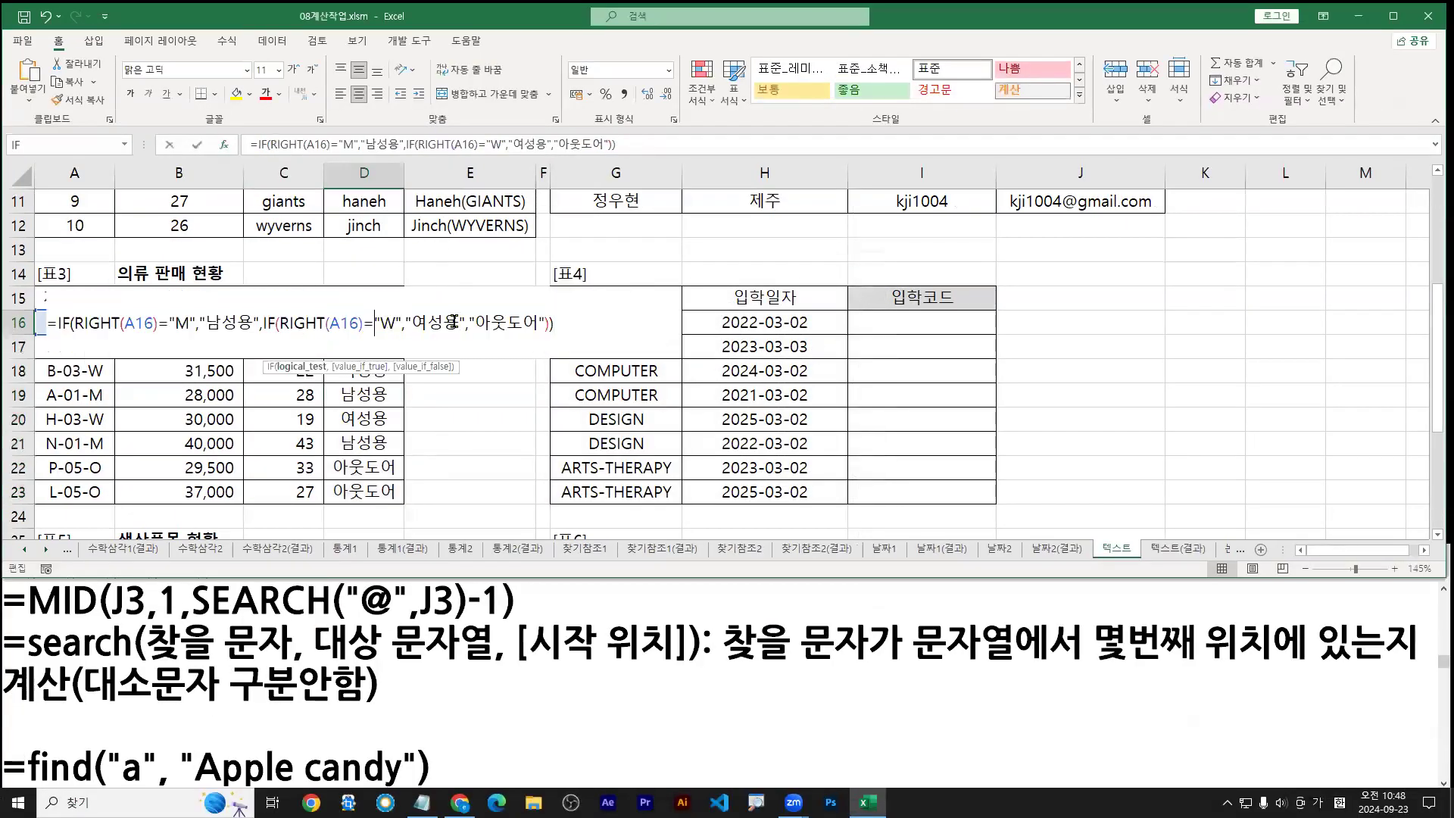
drag(617, 144, 251, 144)
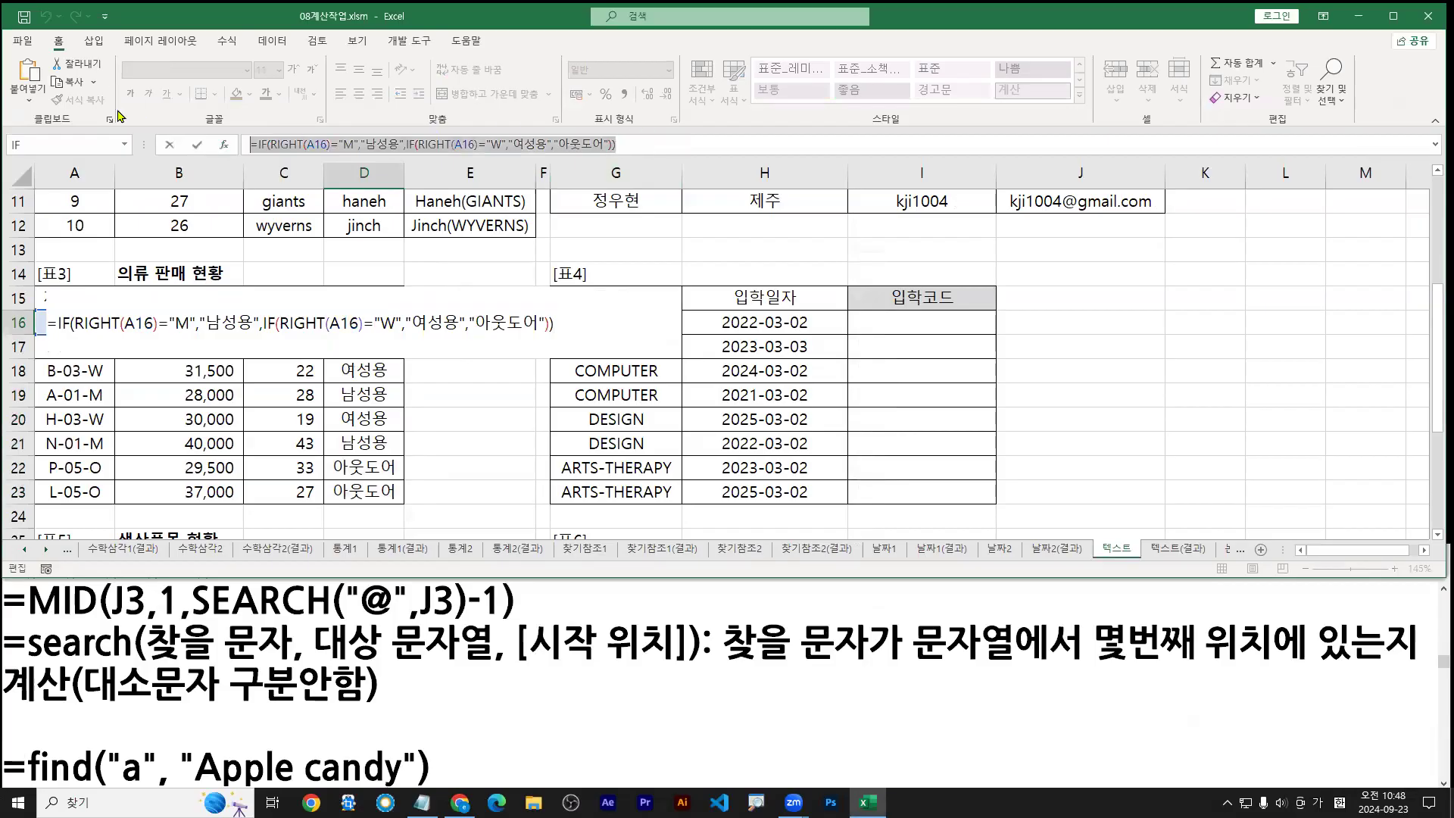
click(531, 604)
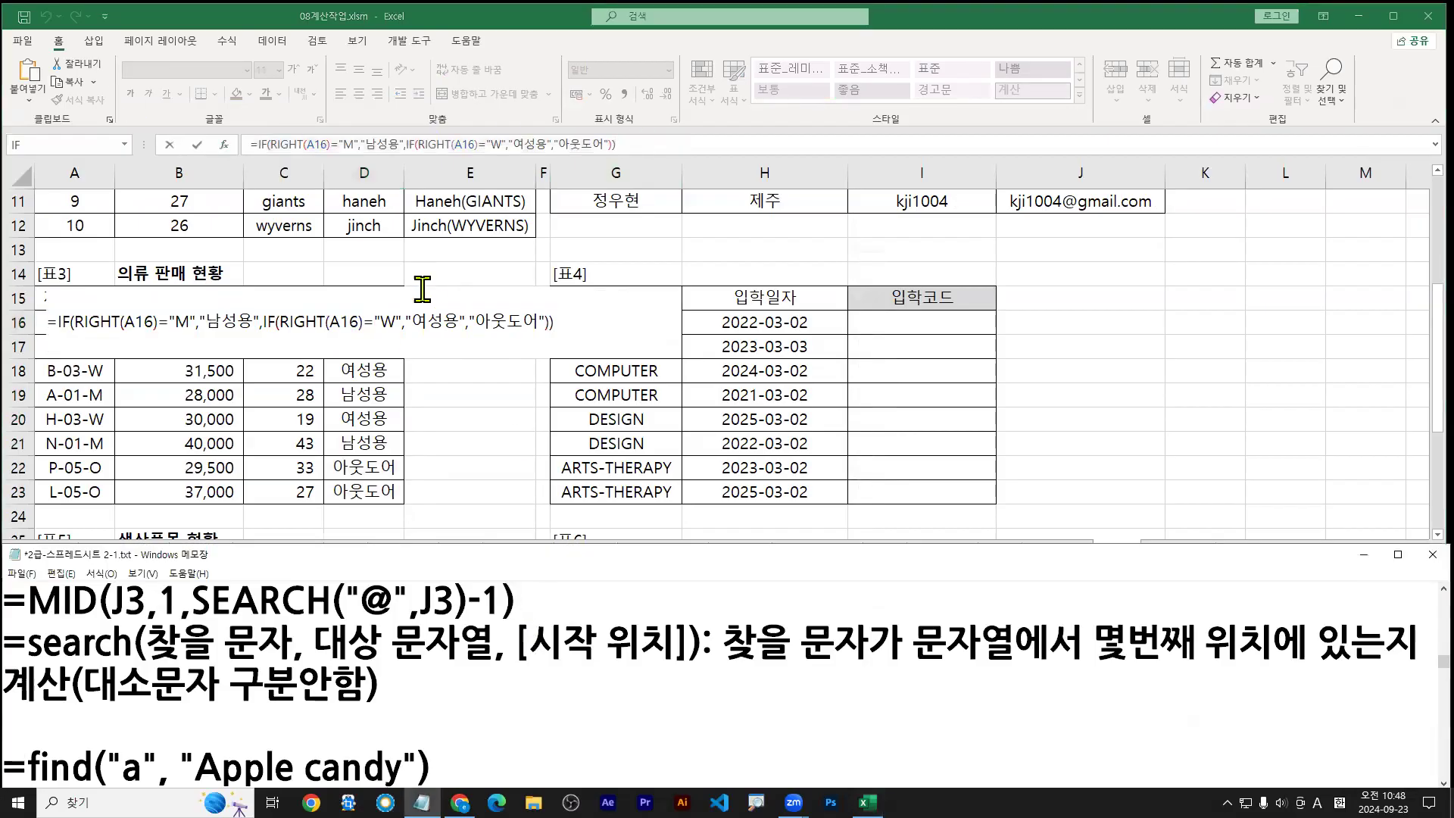
Step: Return to Excel and compare the arguments of the outer IF, the inner IF and its RIGHT function in D16's formula
click(260, 145)
click(260, 146)
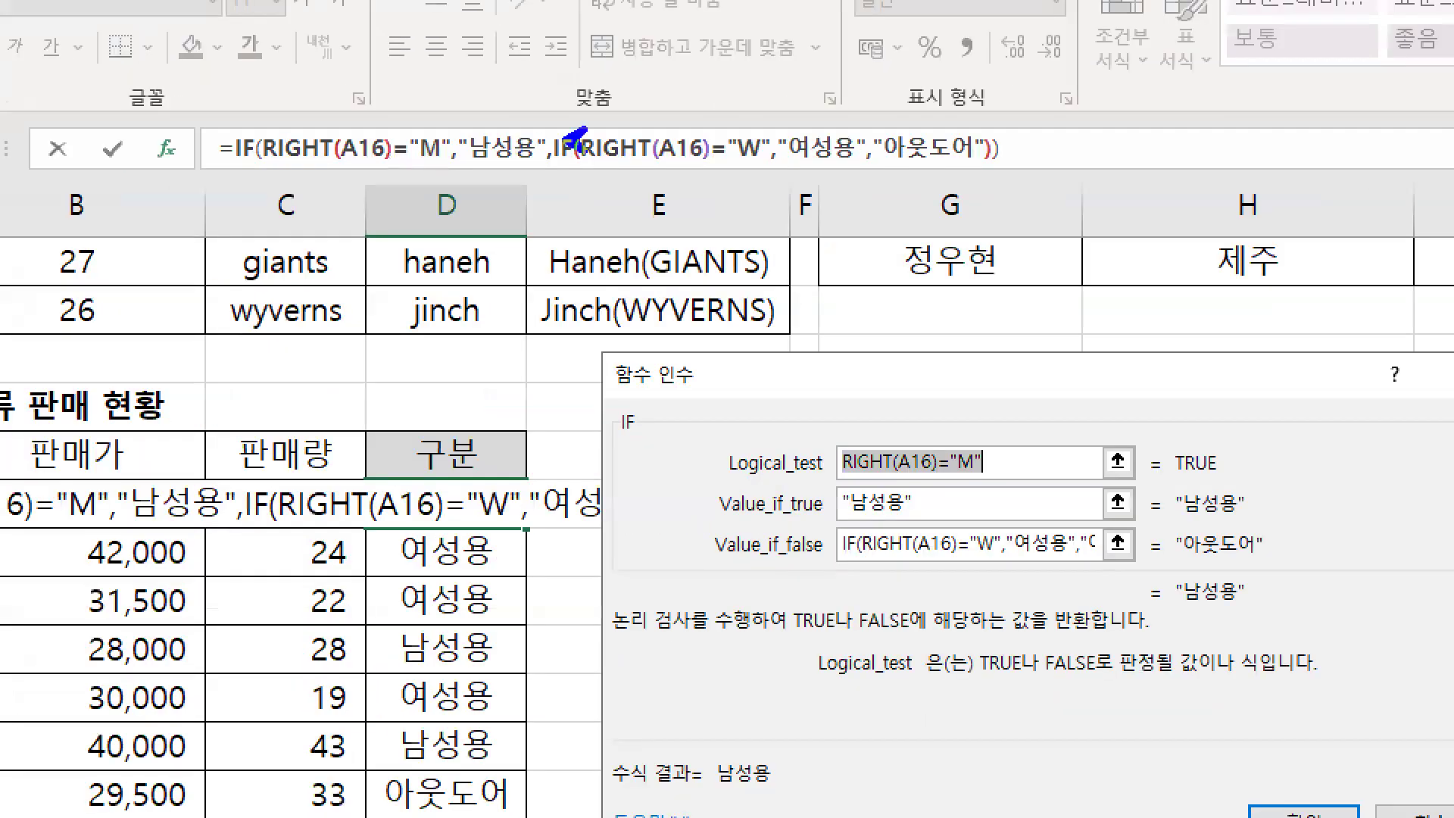
click(569, 142)
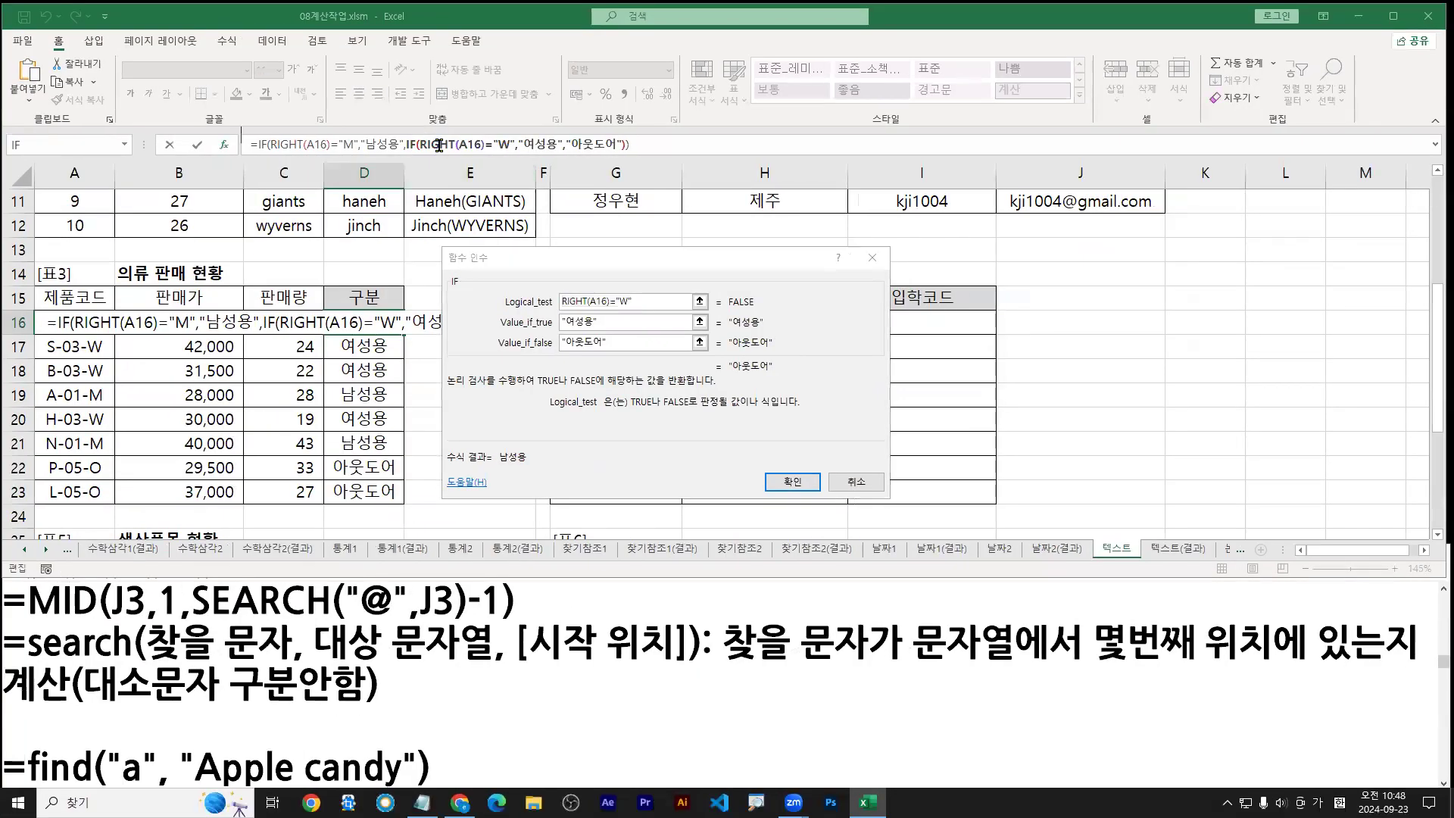
click(439, 145)
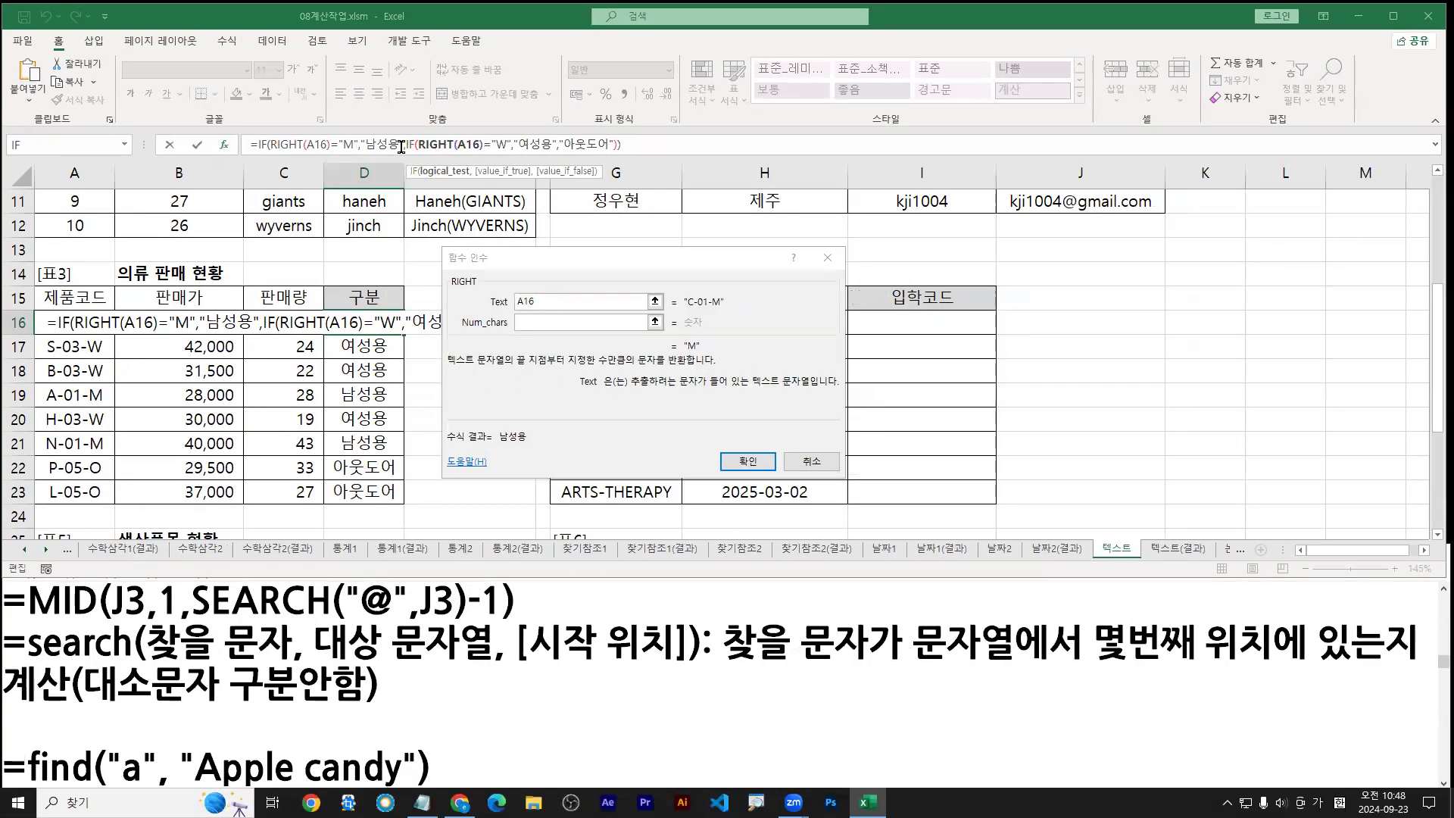
click(409, 145)
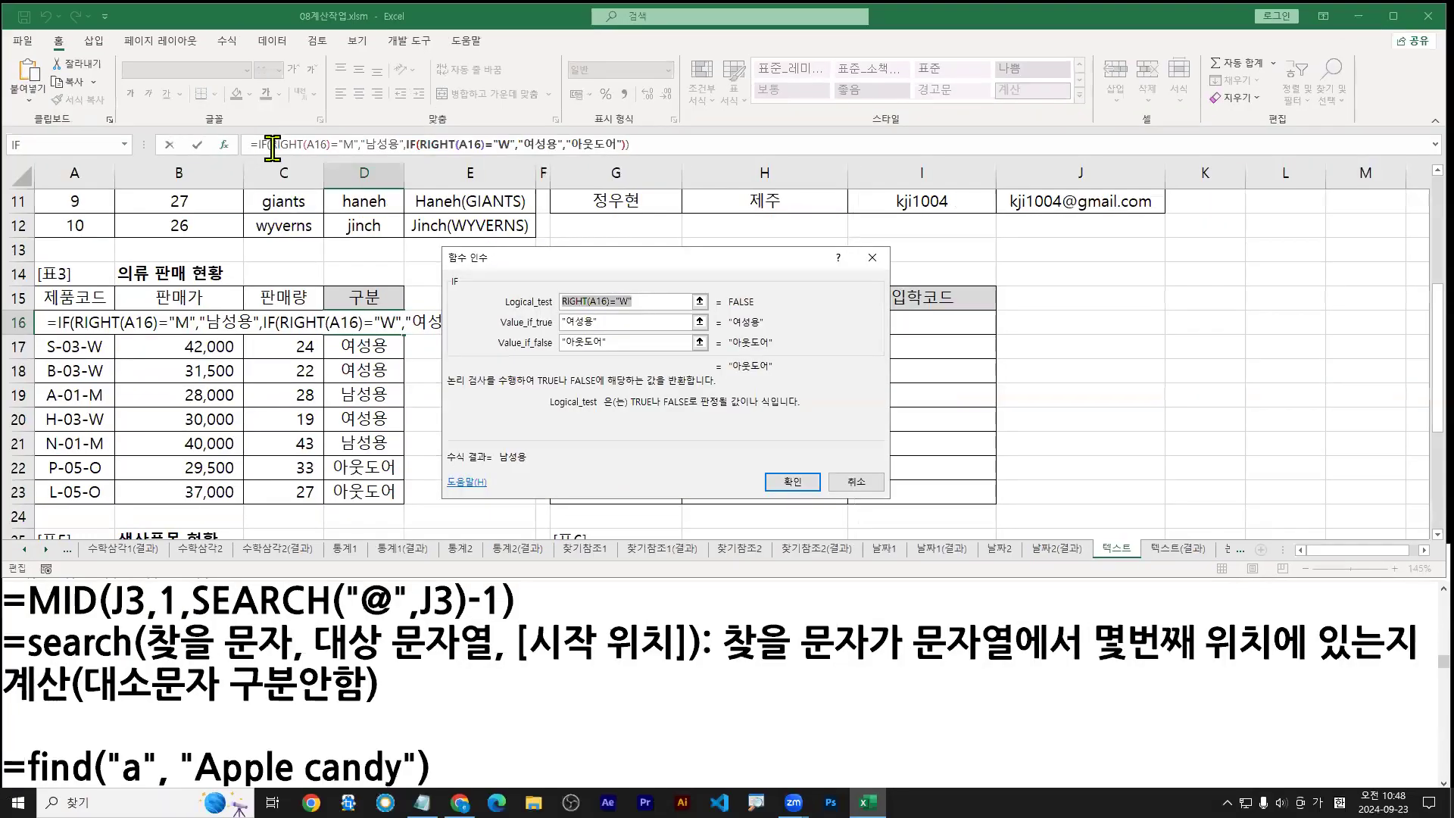
click(106, 144)
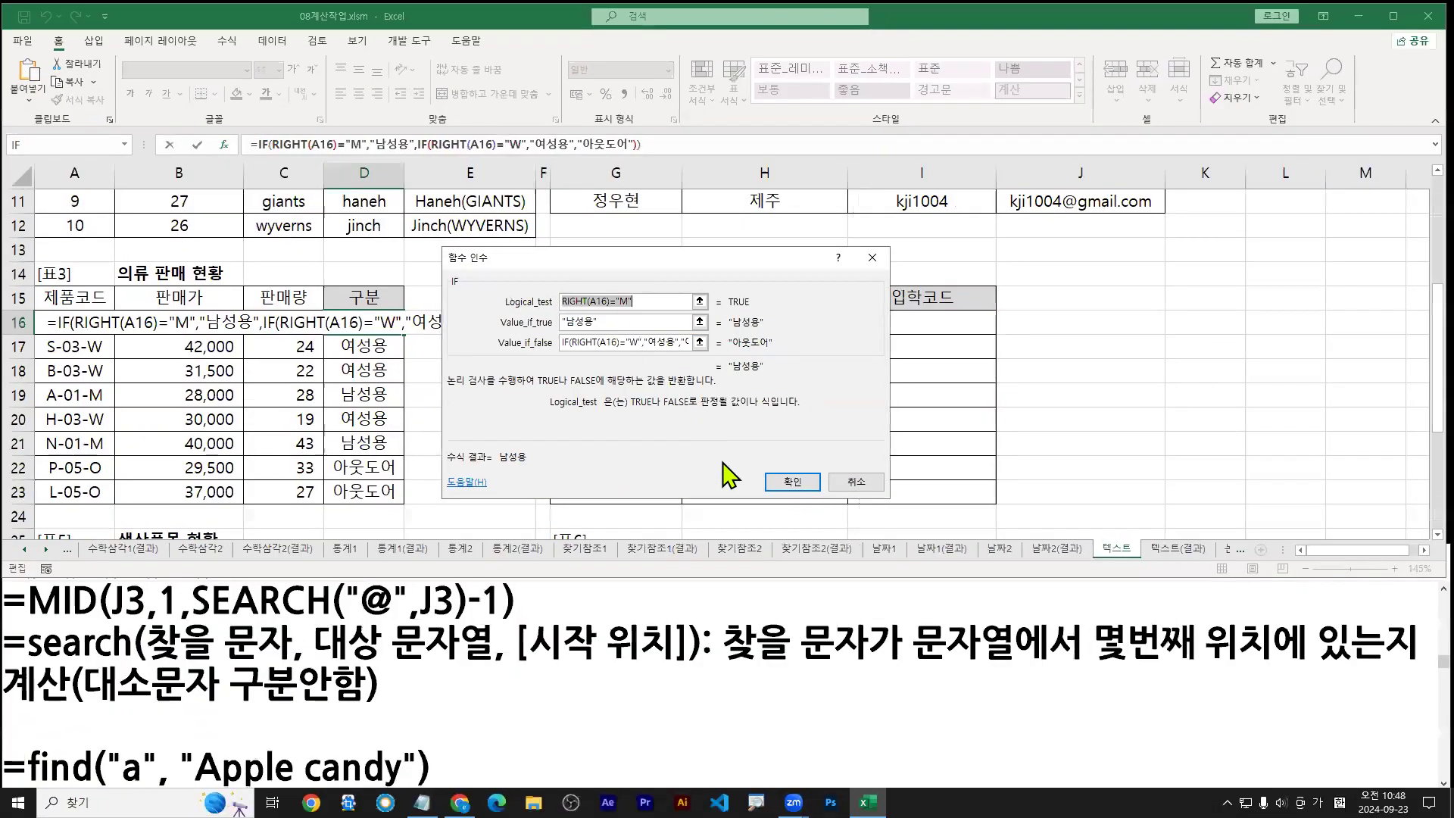
Step: Confirm the function arguments, review D16's formula in the cell, and refill the 구분 column down to D23
click(1323, 812)
key(F2)
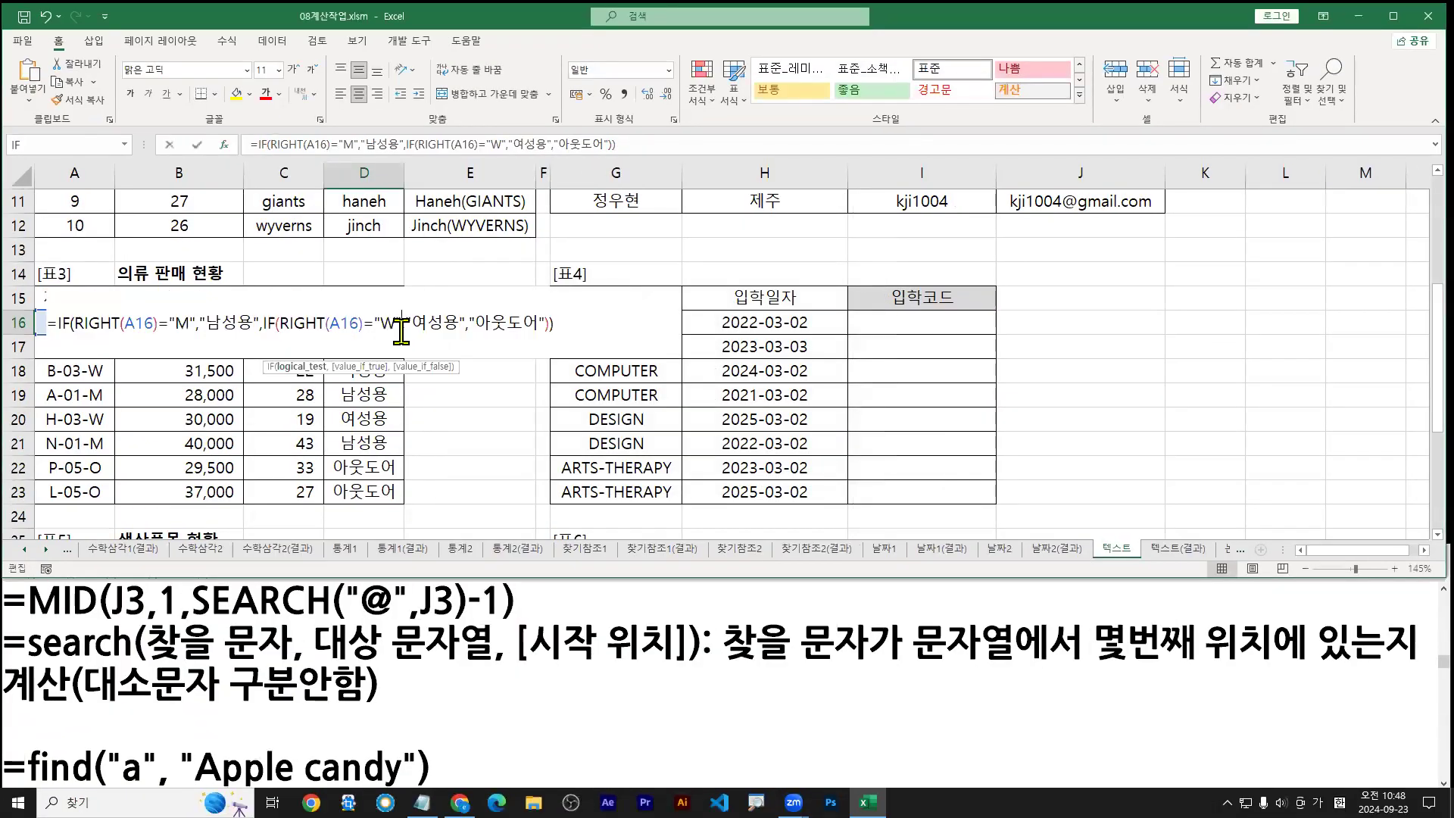
key(Escape)
double_click(403, 334)
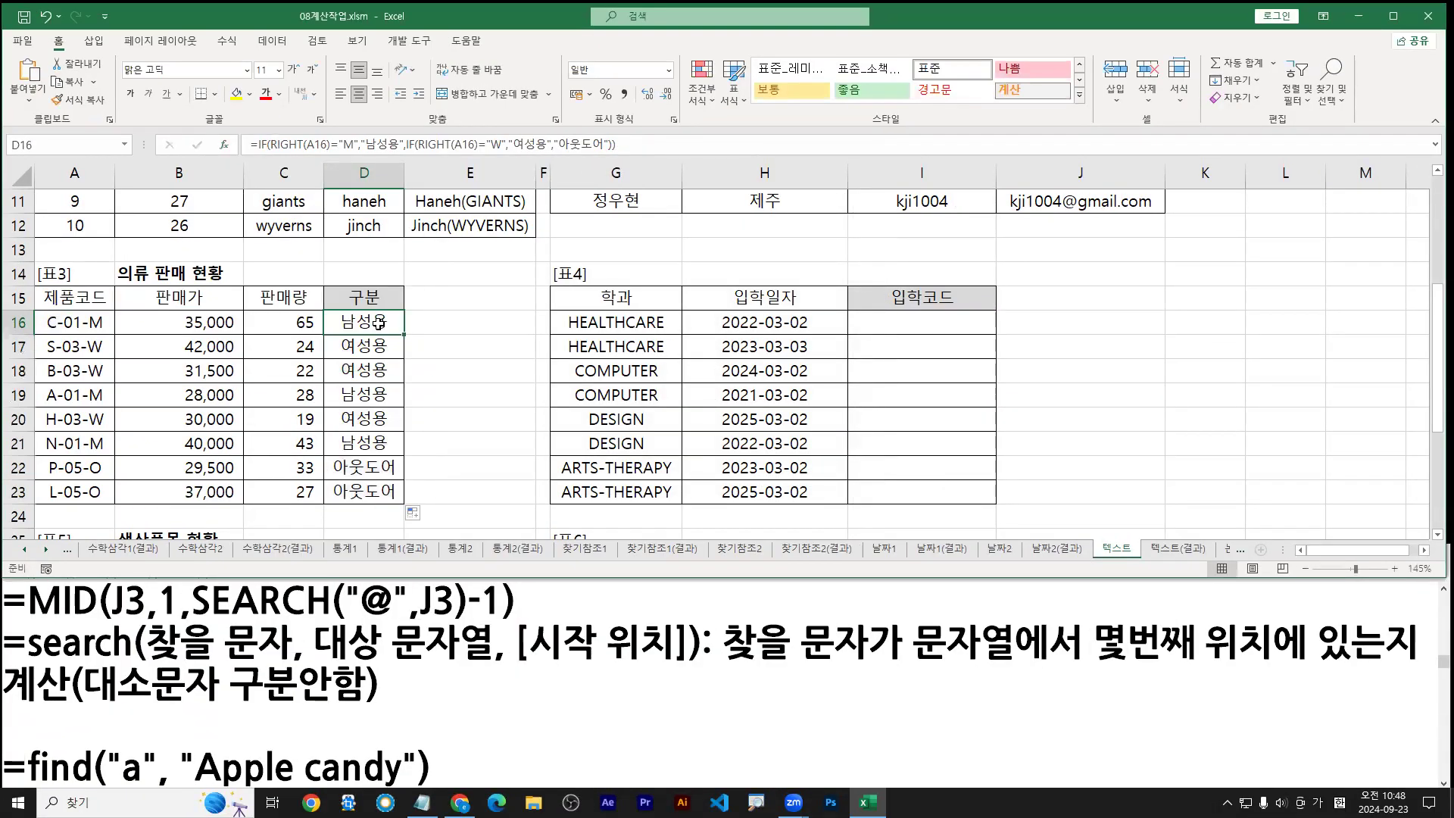